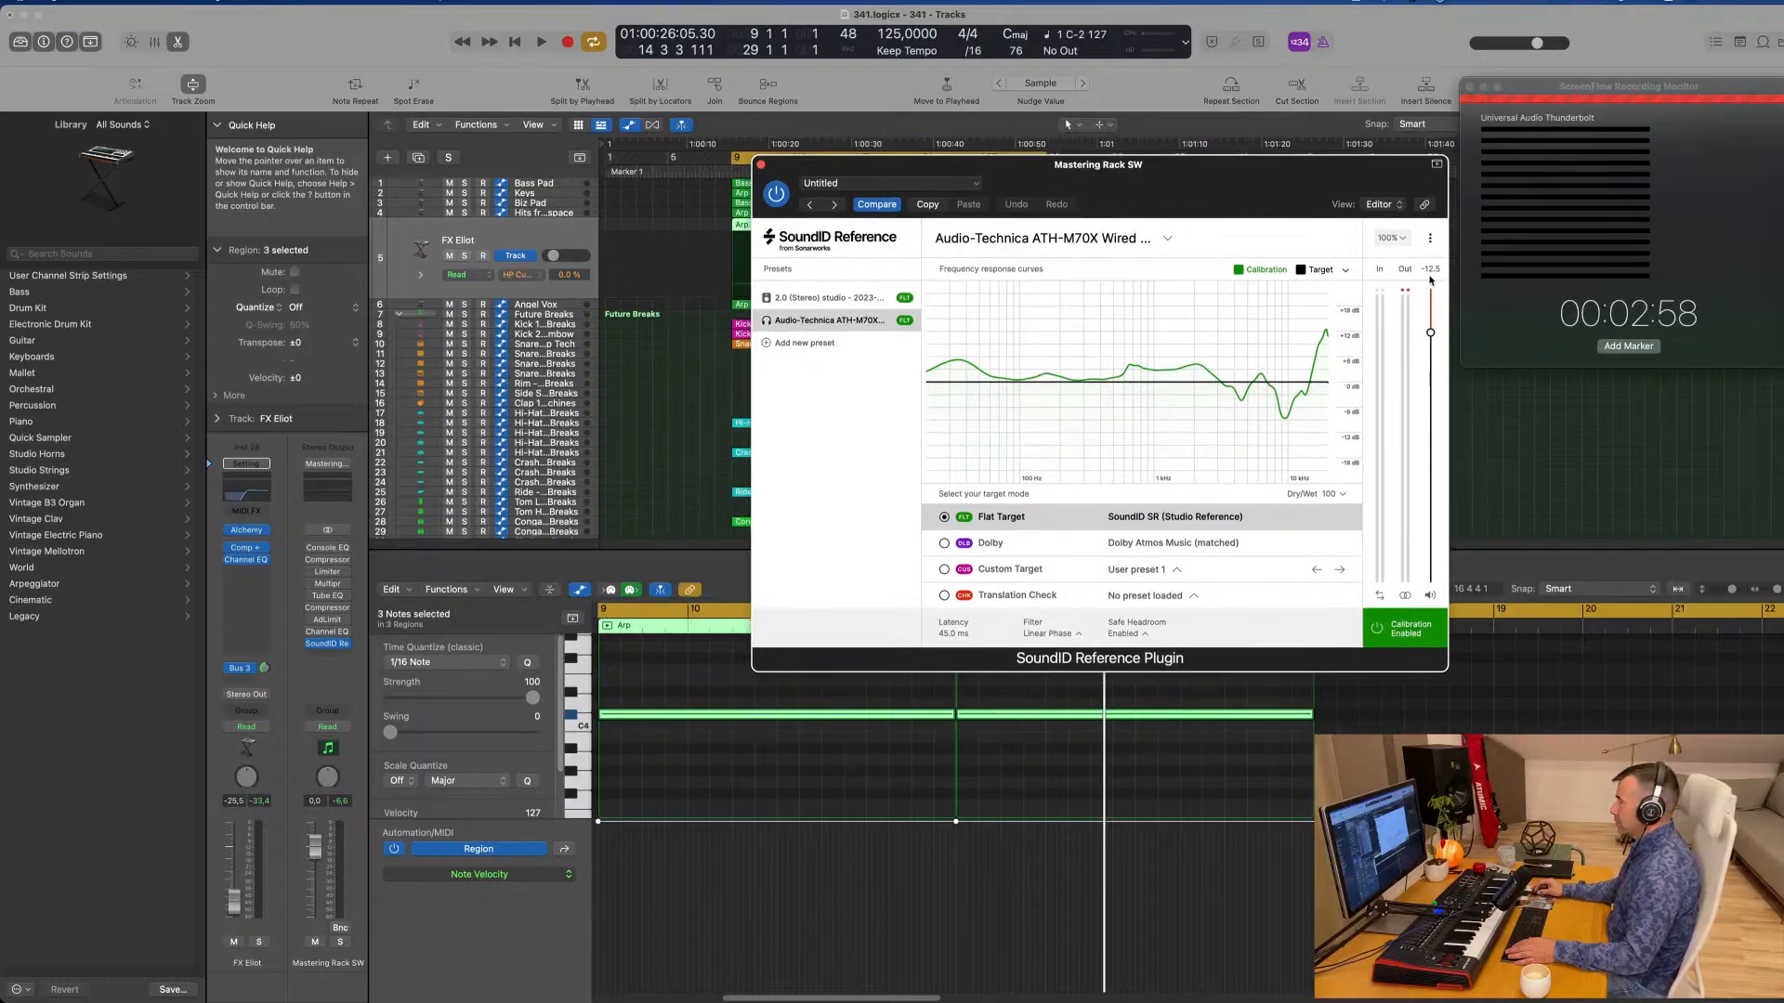
Step: Disable Safe Headroom in the SoundID Reference plugin and move its window off the start of the arrangement
click(1146, 636)
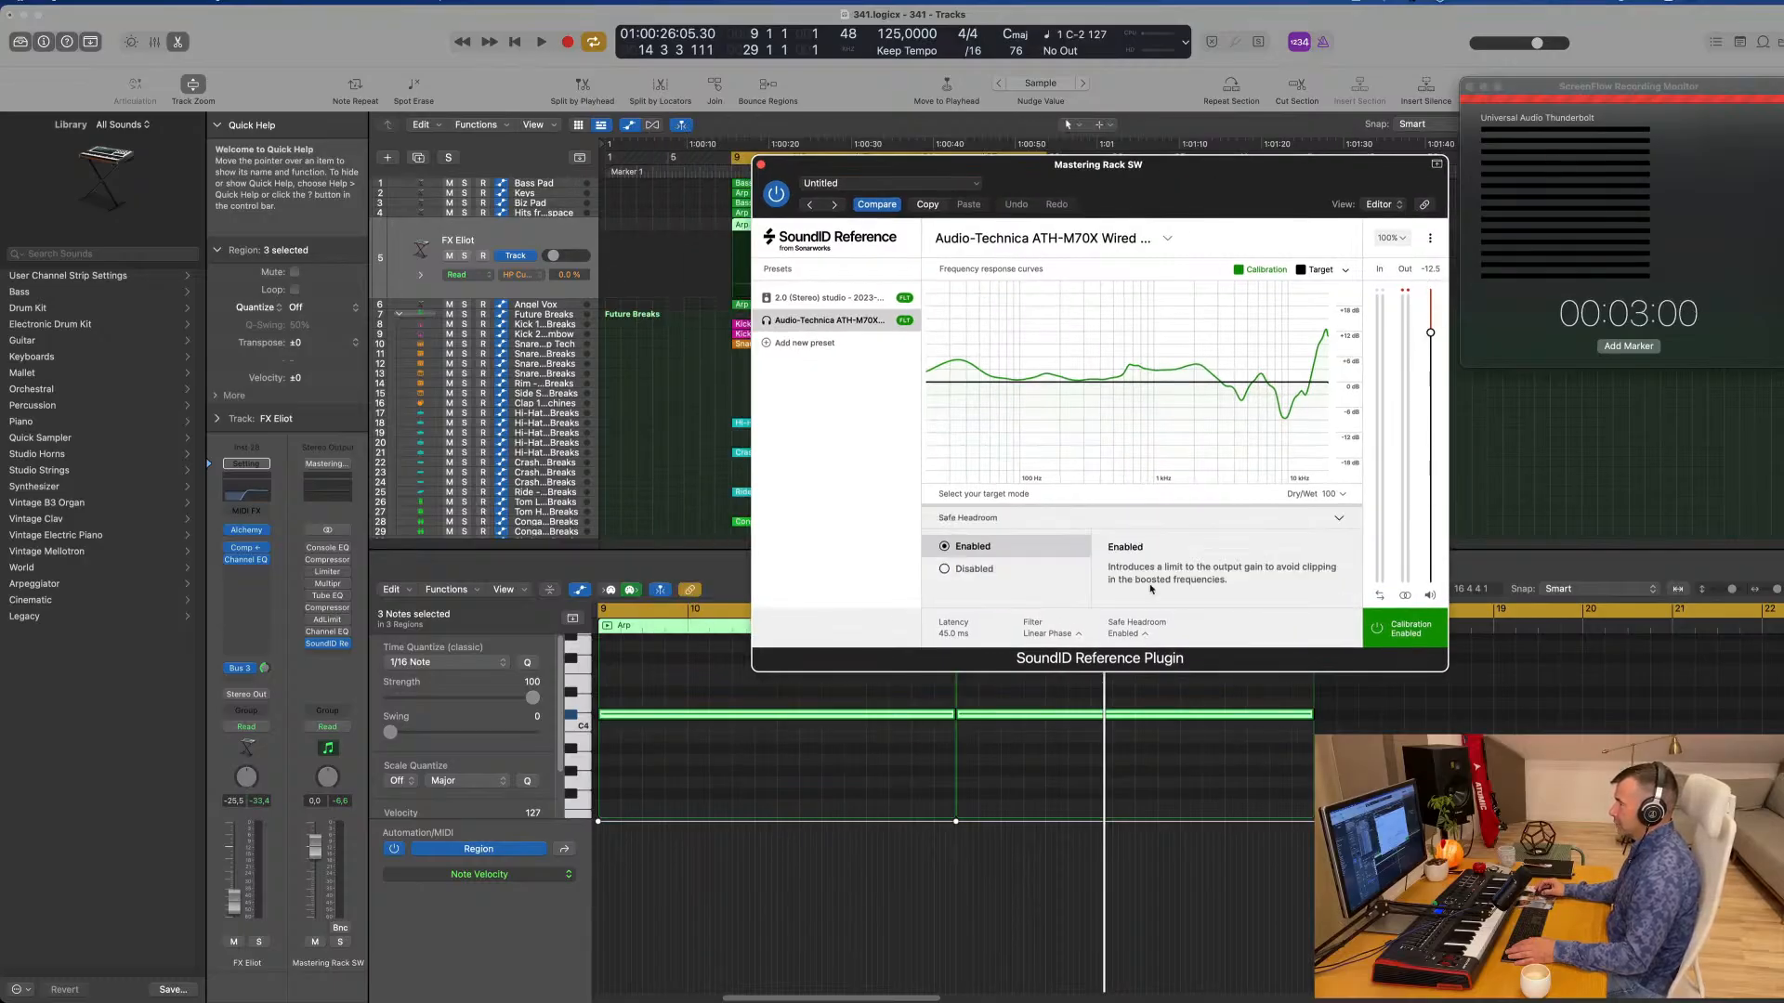
click(944, 570)
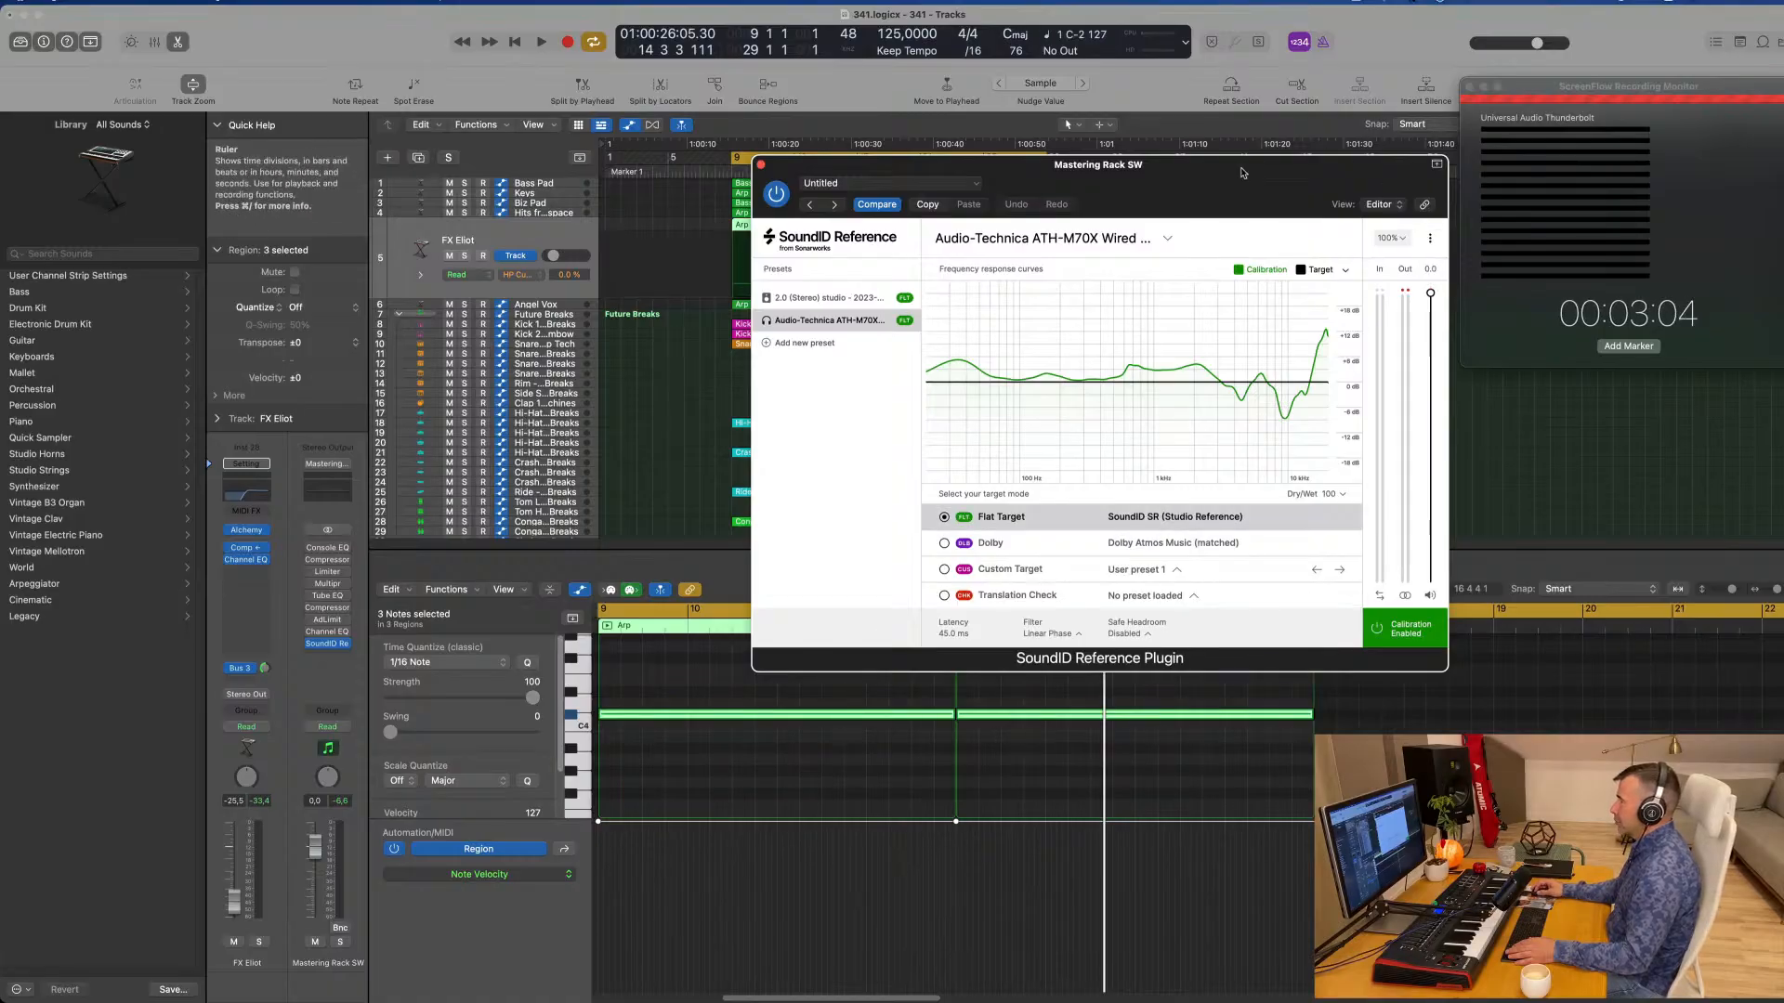
drag(1243, 172, 1548, 131)
Step: Play the arrangement from bar 9 and move the plugin window farther aside so all the regions can be seen
click(698, 372)
key(space)
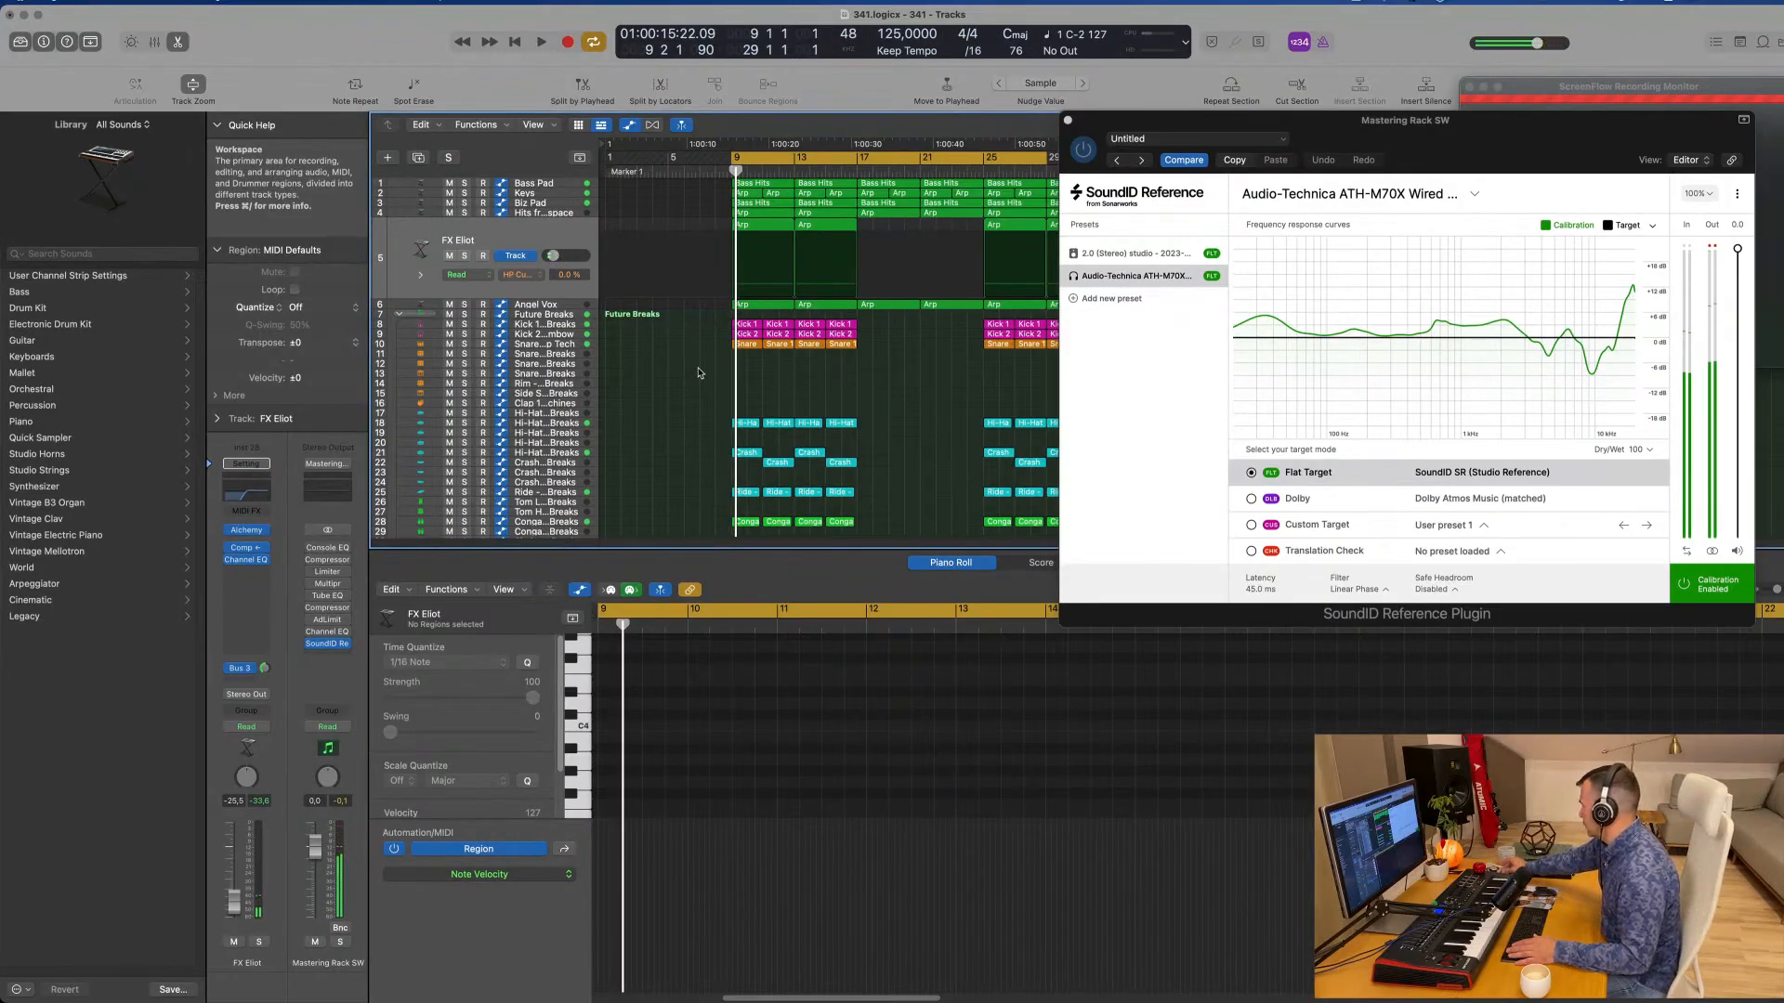
key(space)
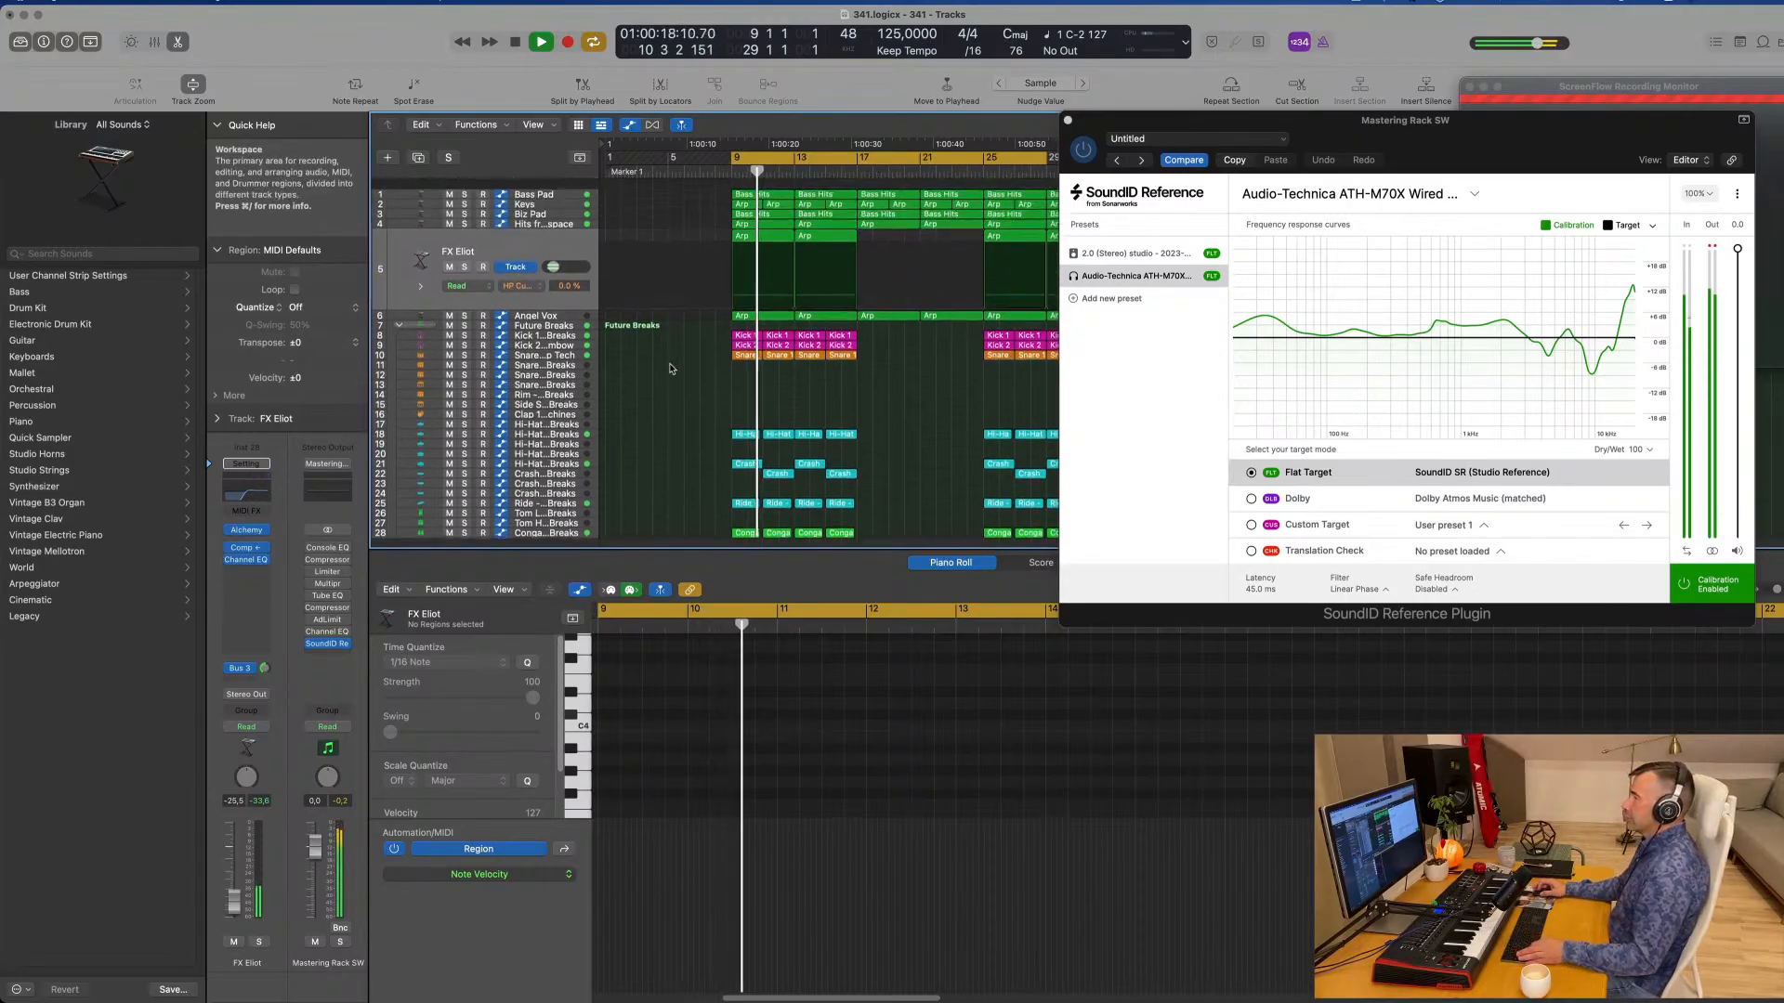
drag(1152, 121, 1452, 118)
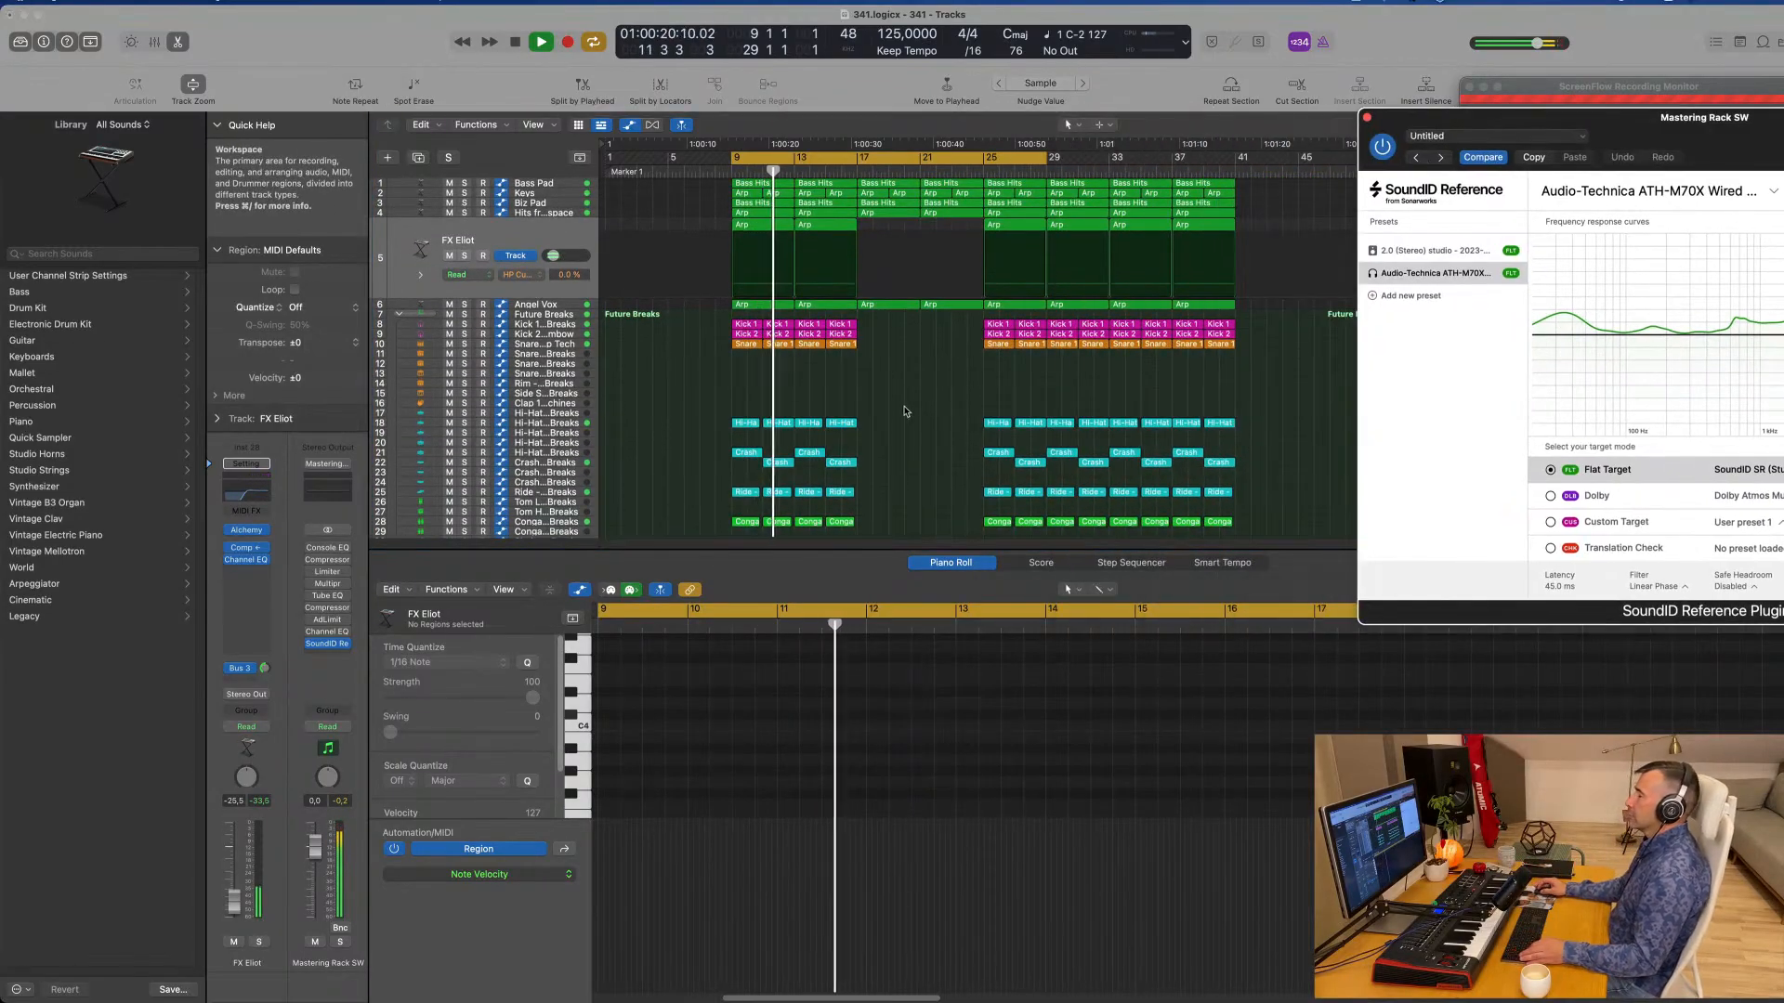
scroll(921, 415, up, 2)
scroll(921, 415, down, 2)
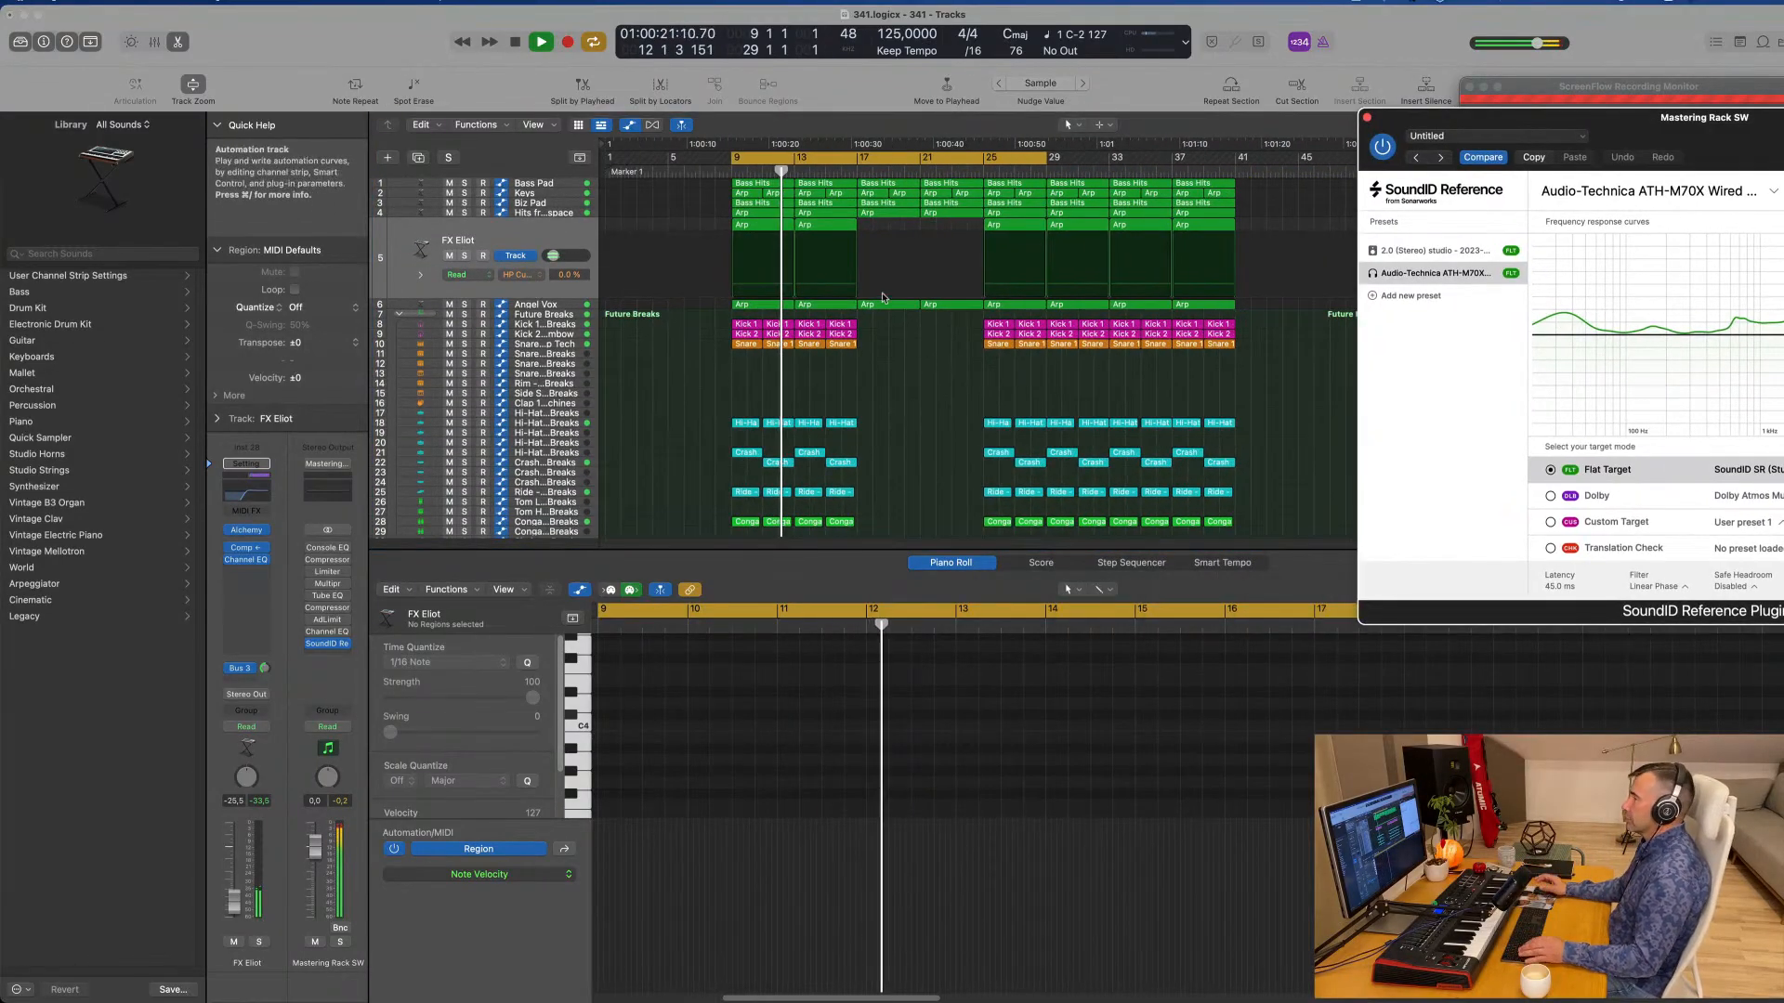
click(714, 368)
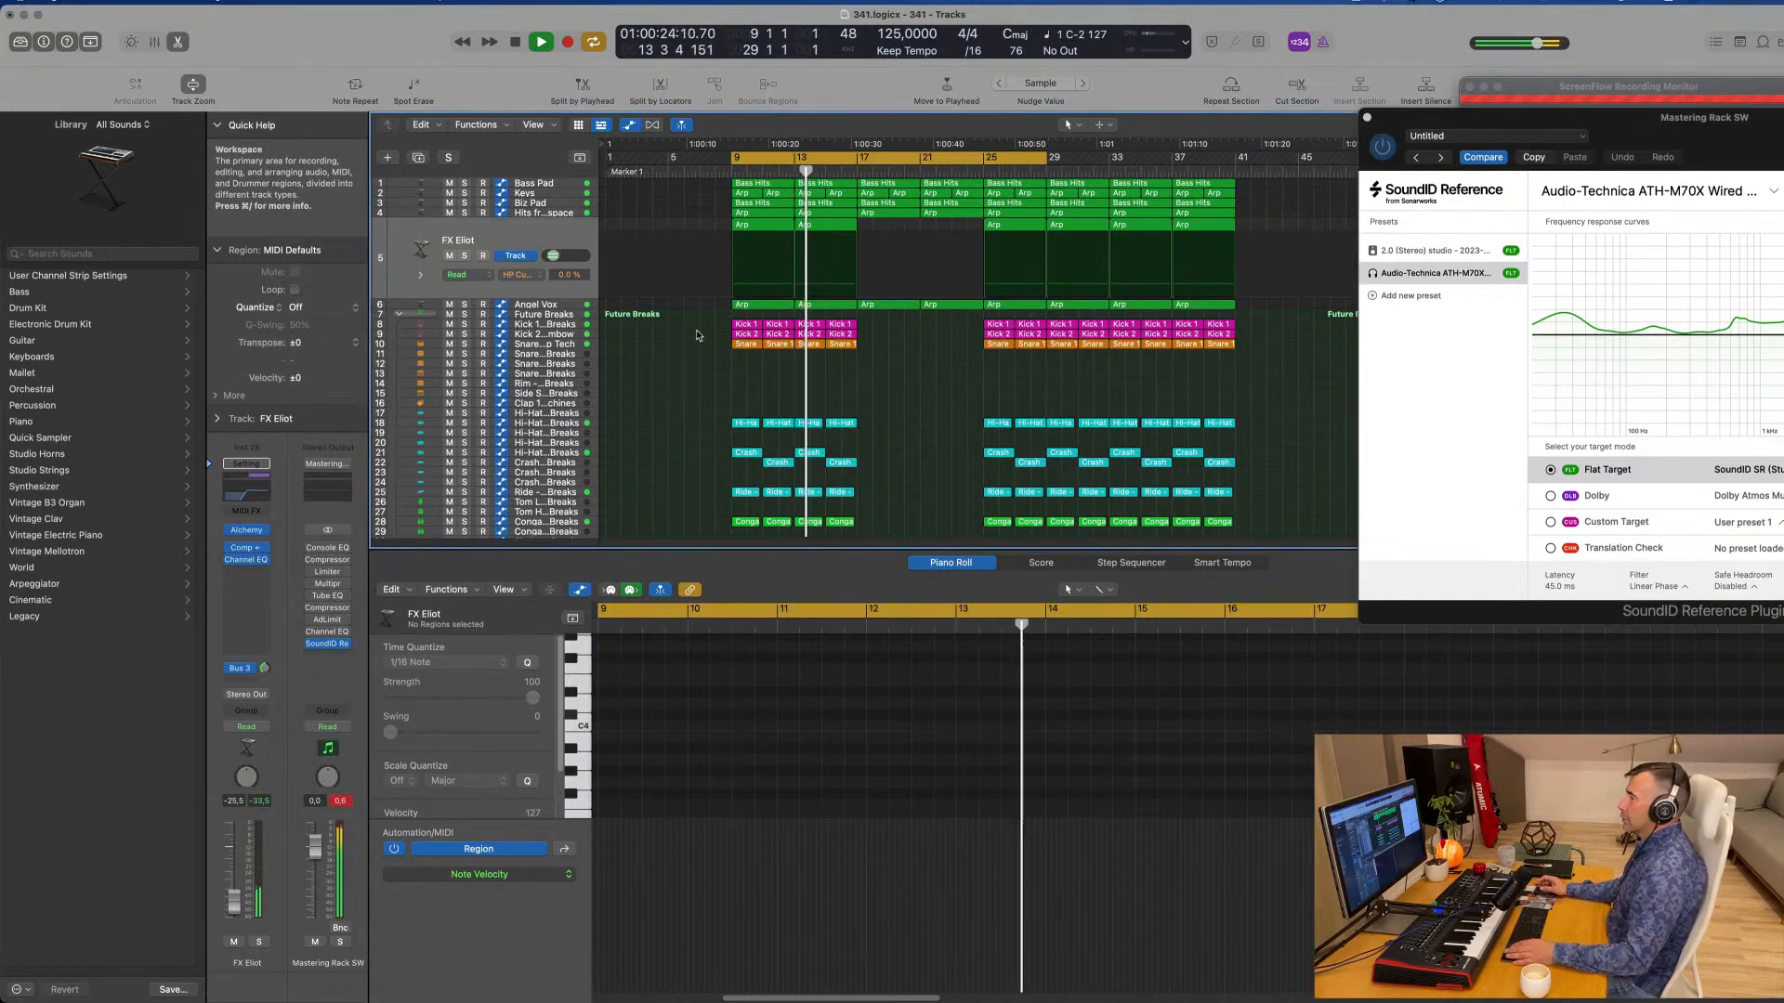
Step: Solo the Future Breaks drum stack and play it from bar 9
click(464, 317)
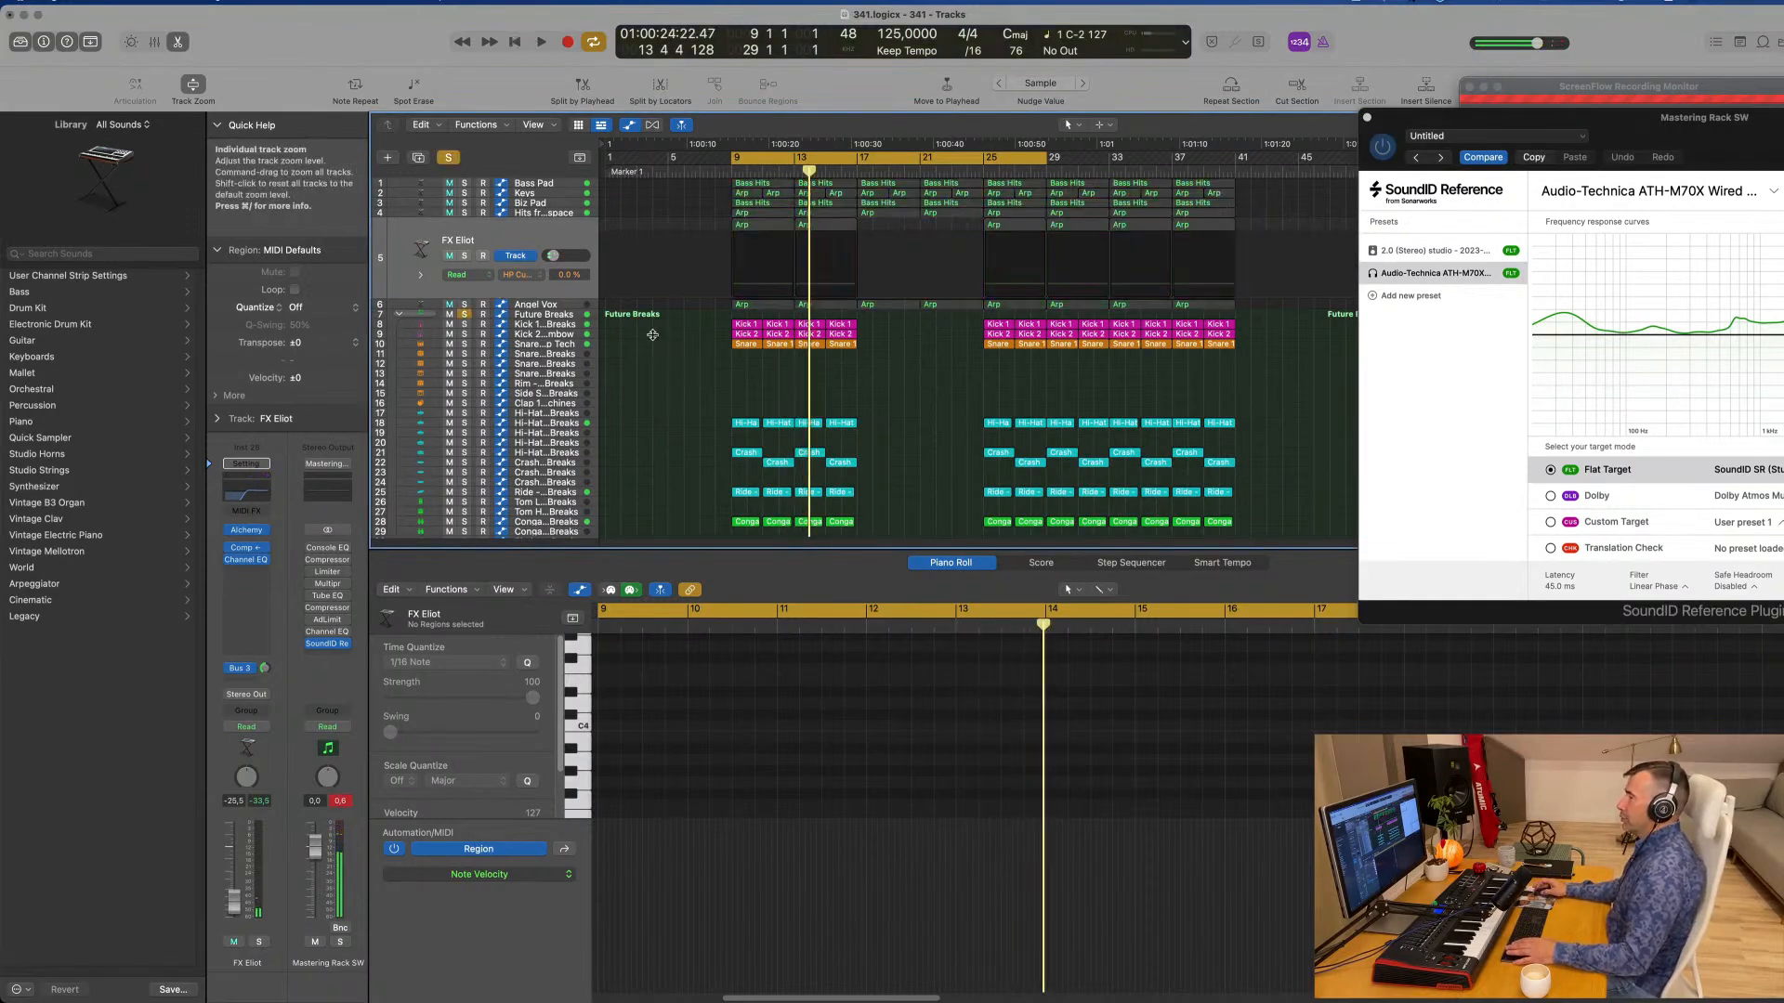
key(space)
scroll(656, 353, down, 3)
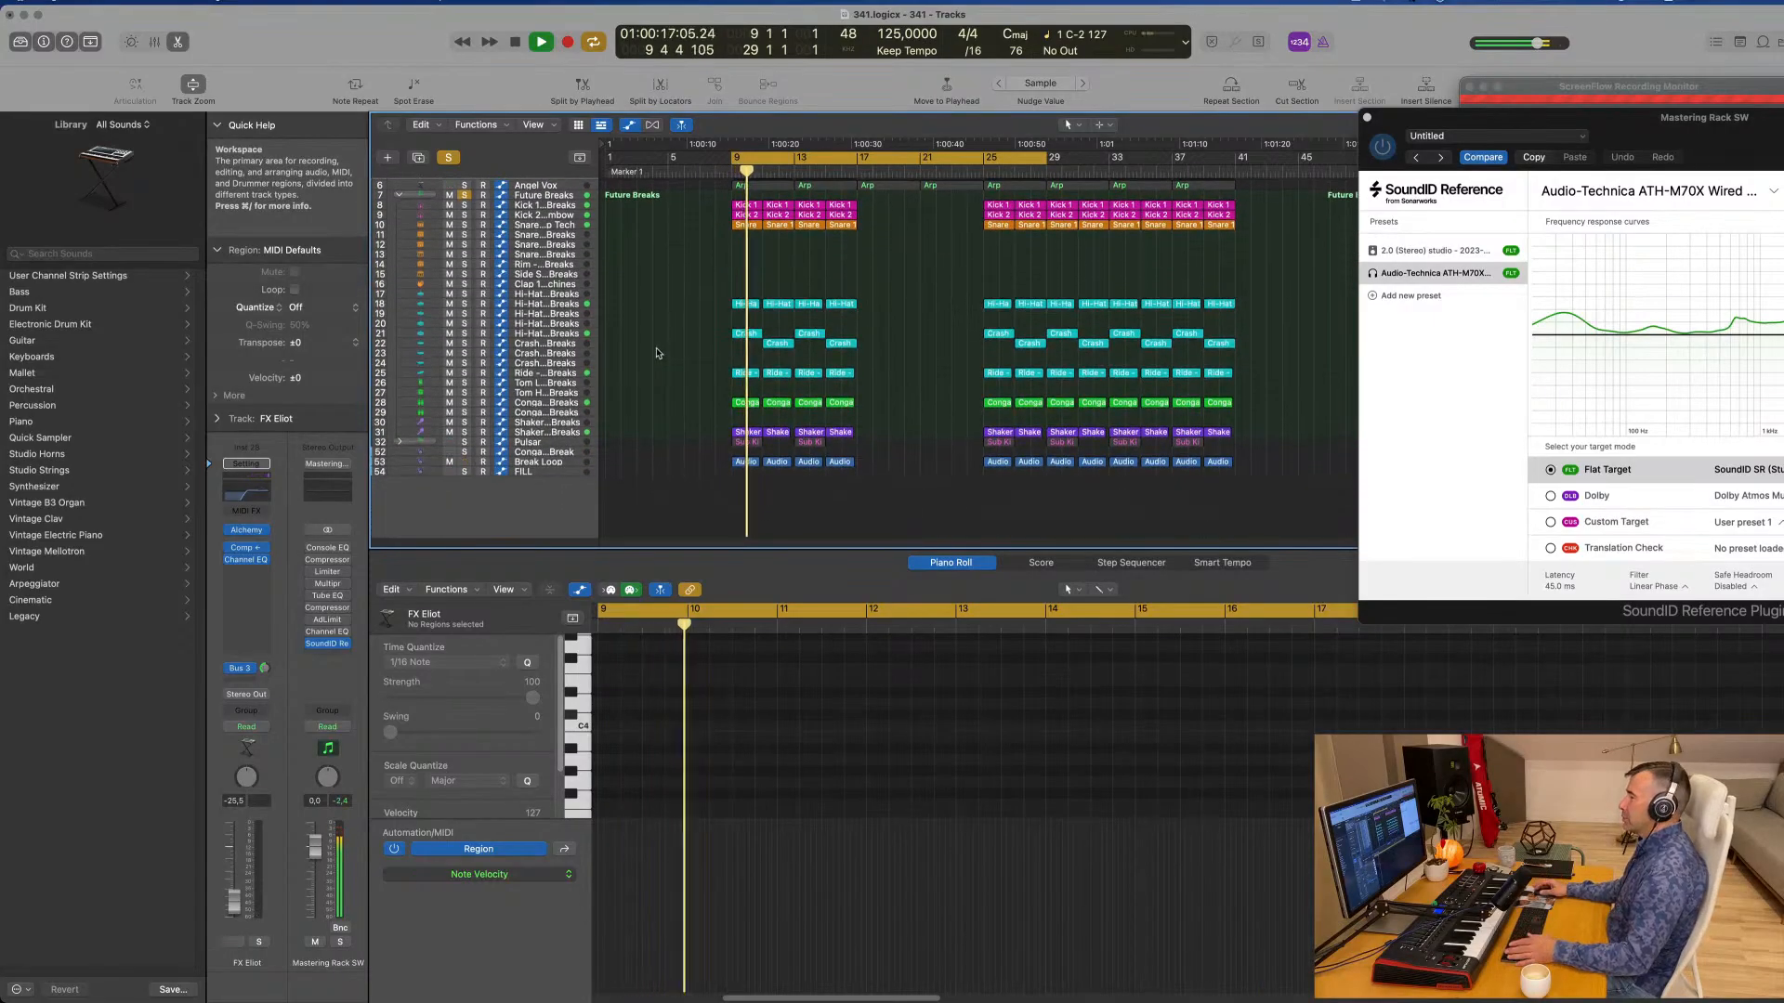
Step: Solo the Break Loop track and toggle its solo to compare the drums with and without it
click(649, 448)
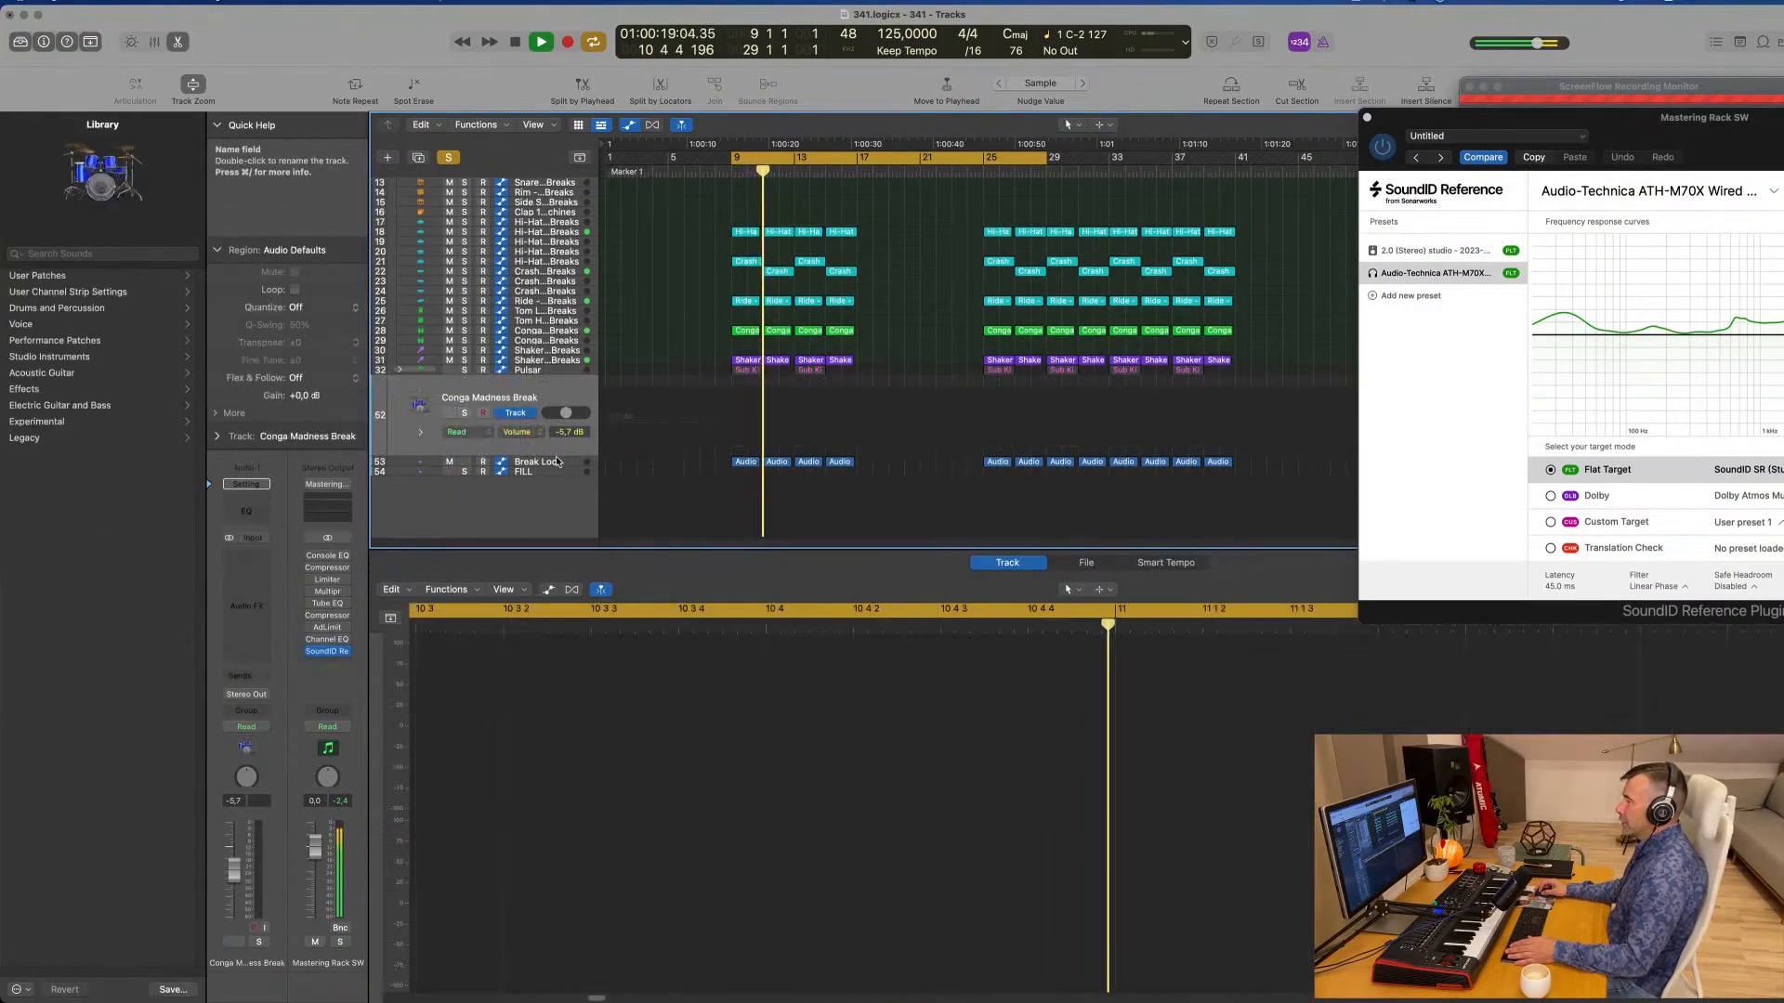
click(538, 462)
click(463, 427)
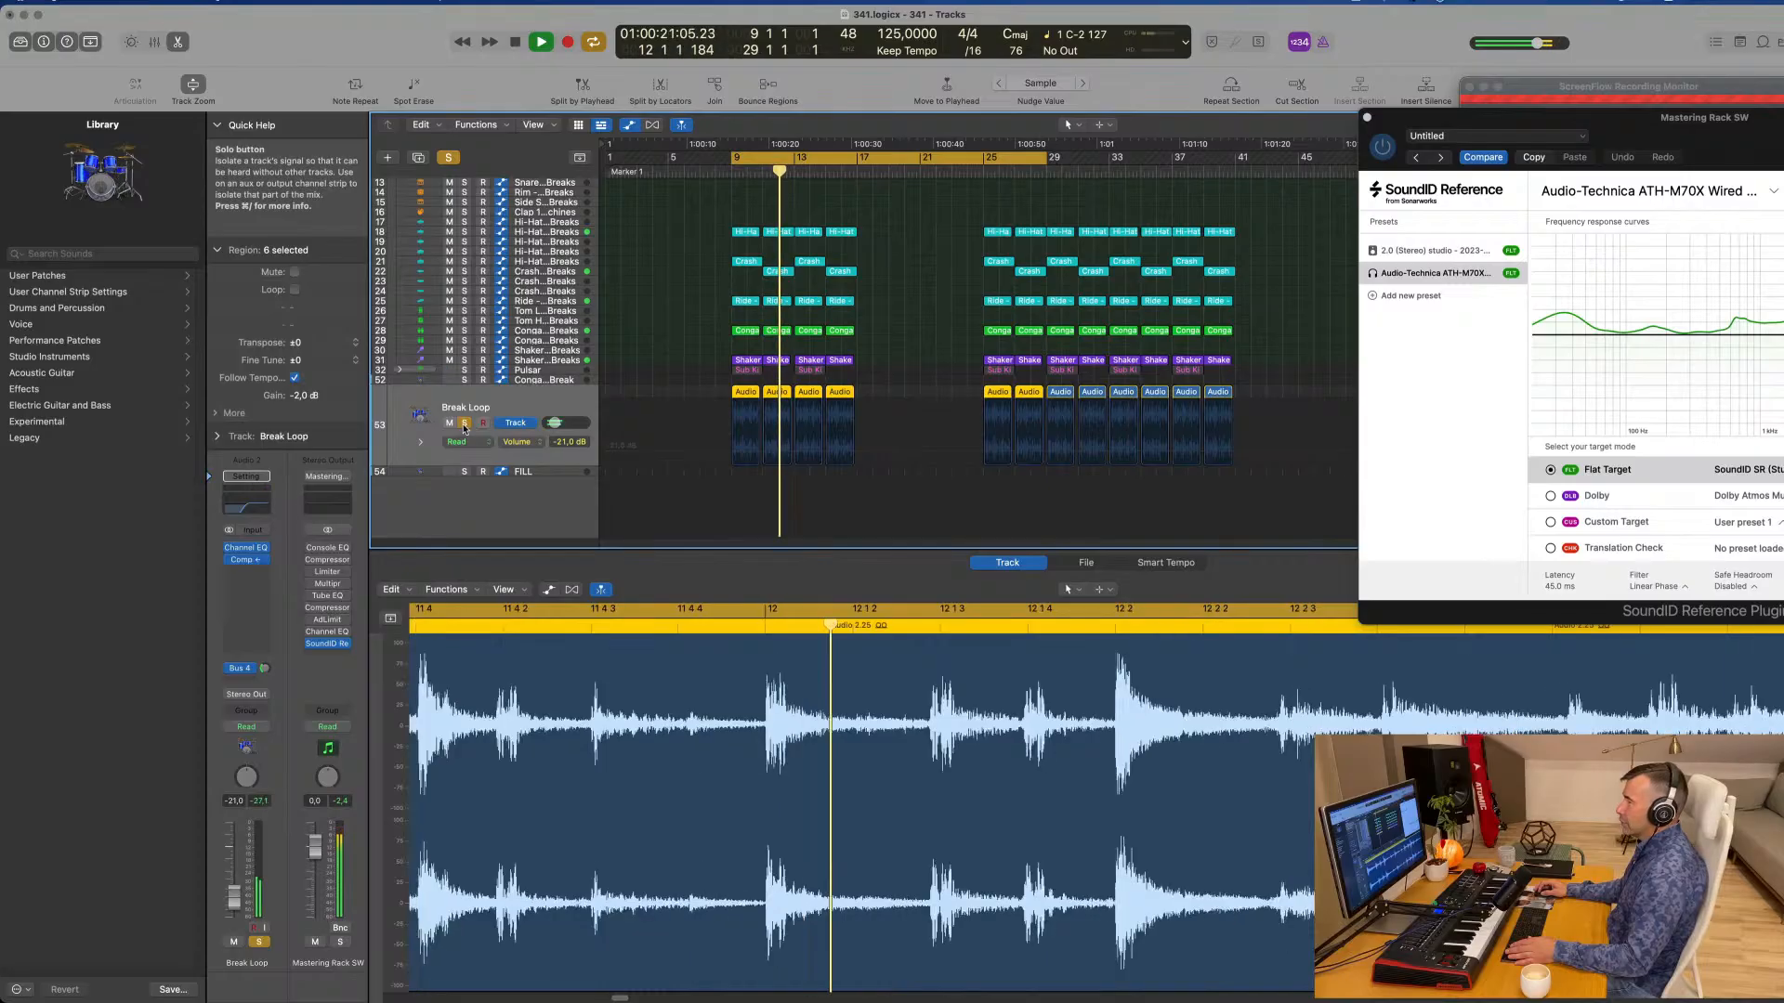
click(464, 427)
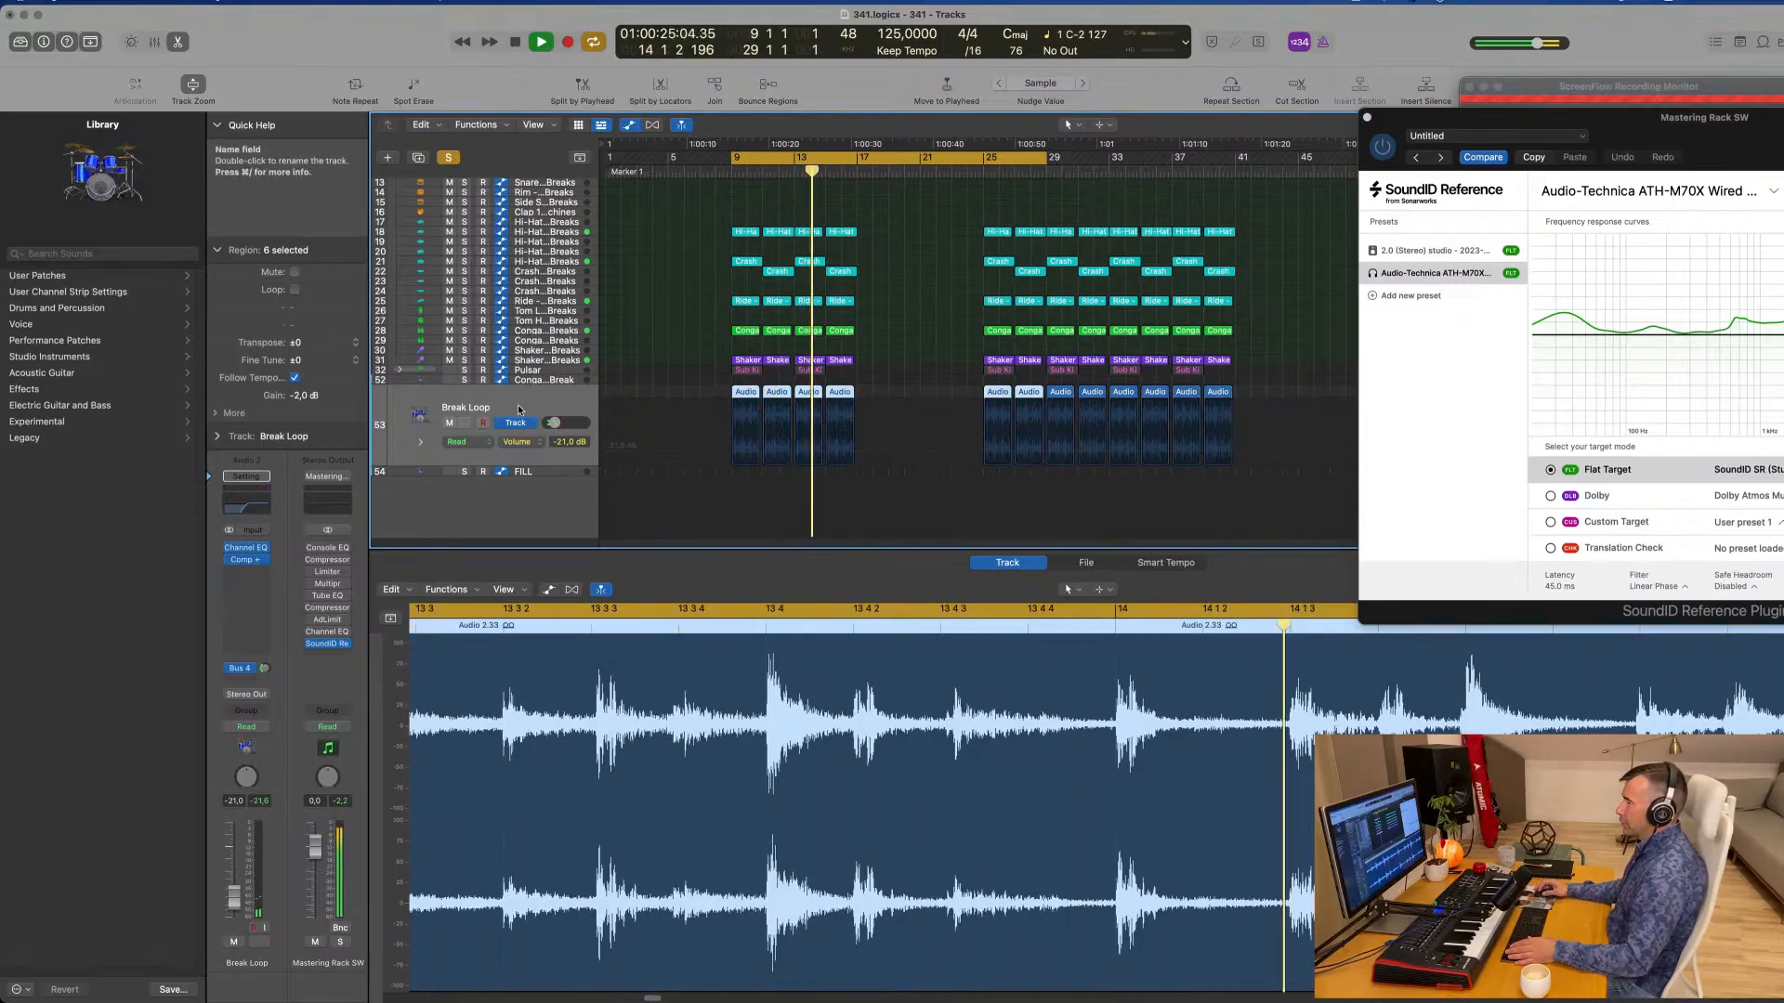
click(464, 425)
click(464, 424)
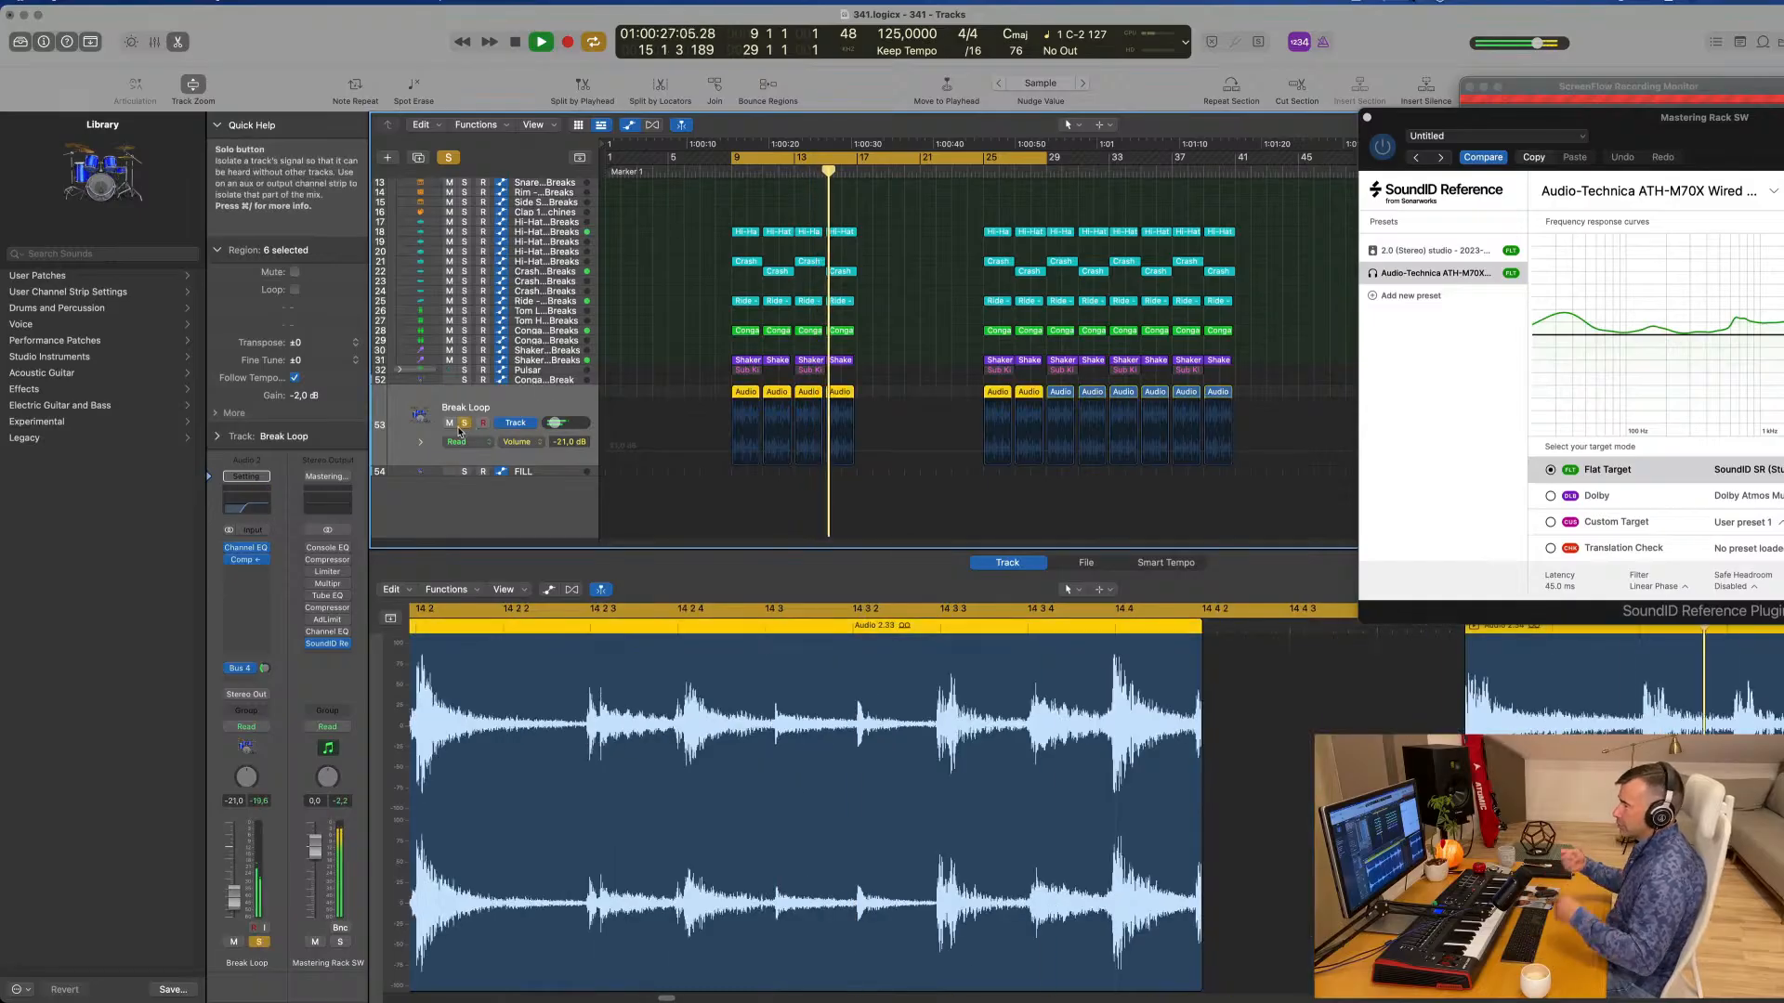
Step: Select the Bass Pad track, shorten the cycle range to end at bar 17, and play it from bar 9
scroll(661, 420, up, 2)
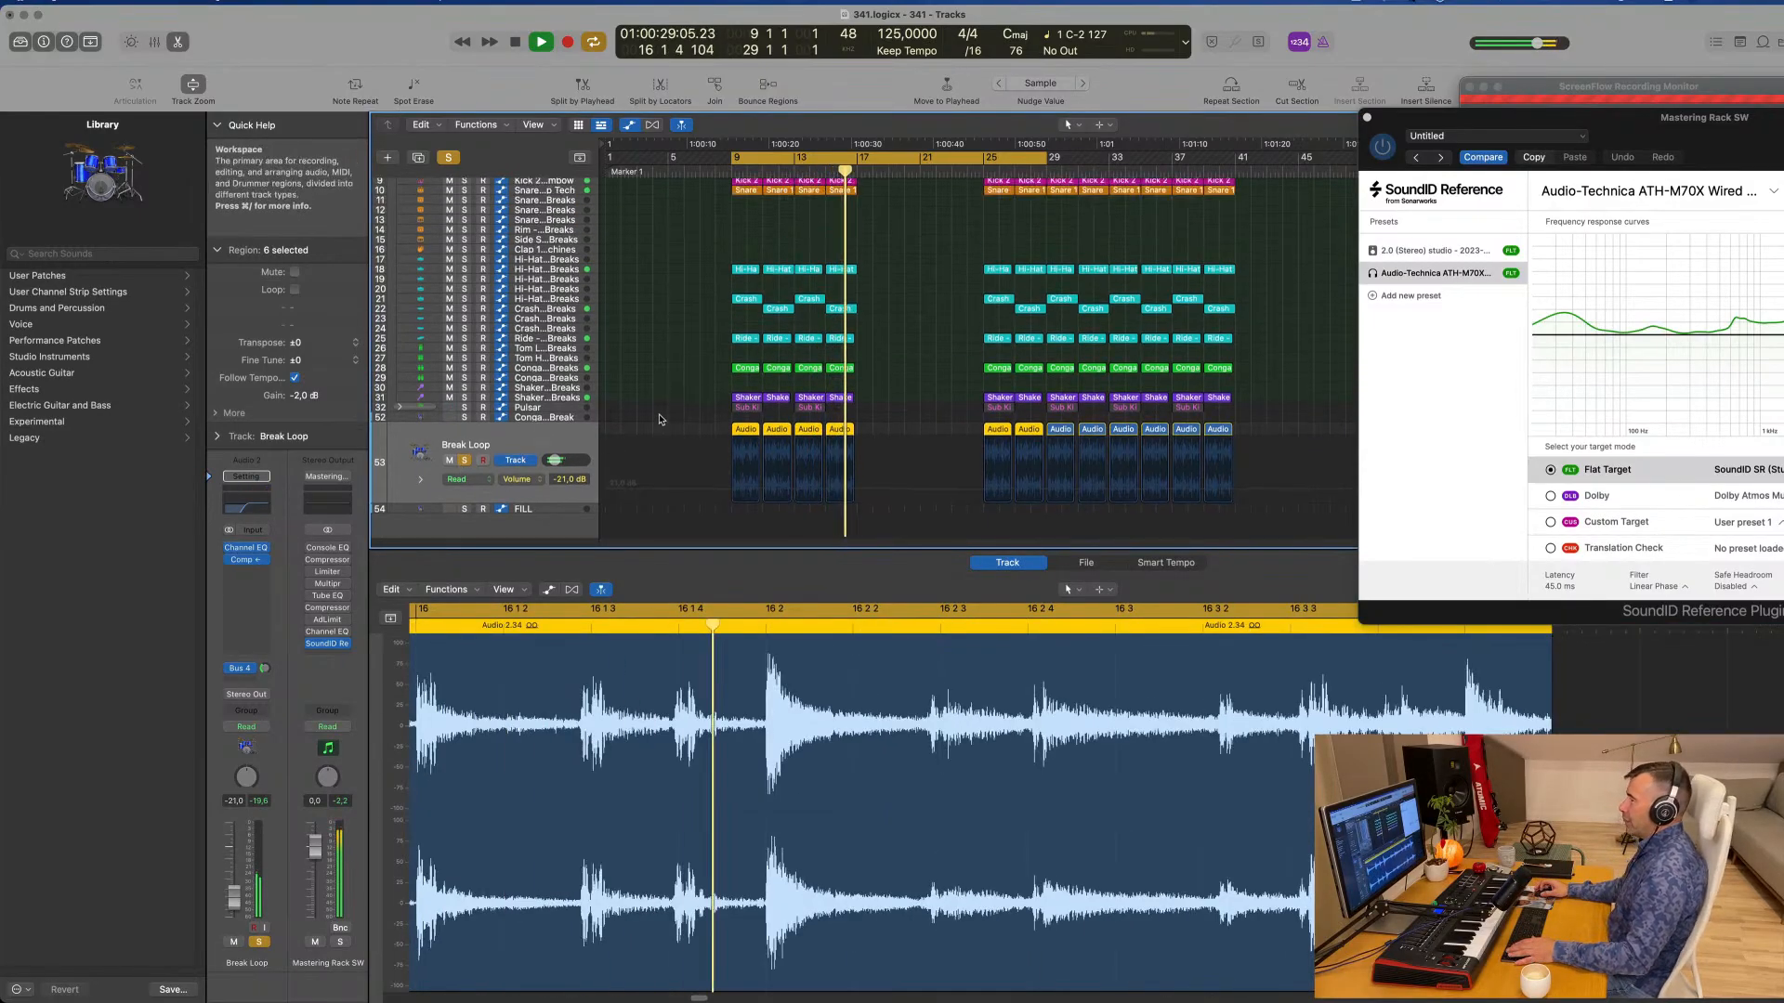
scroll(660, 420, up, 4)
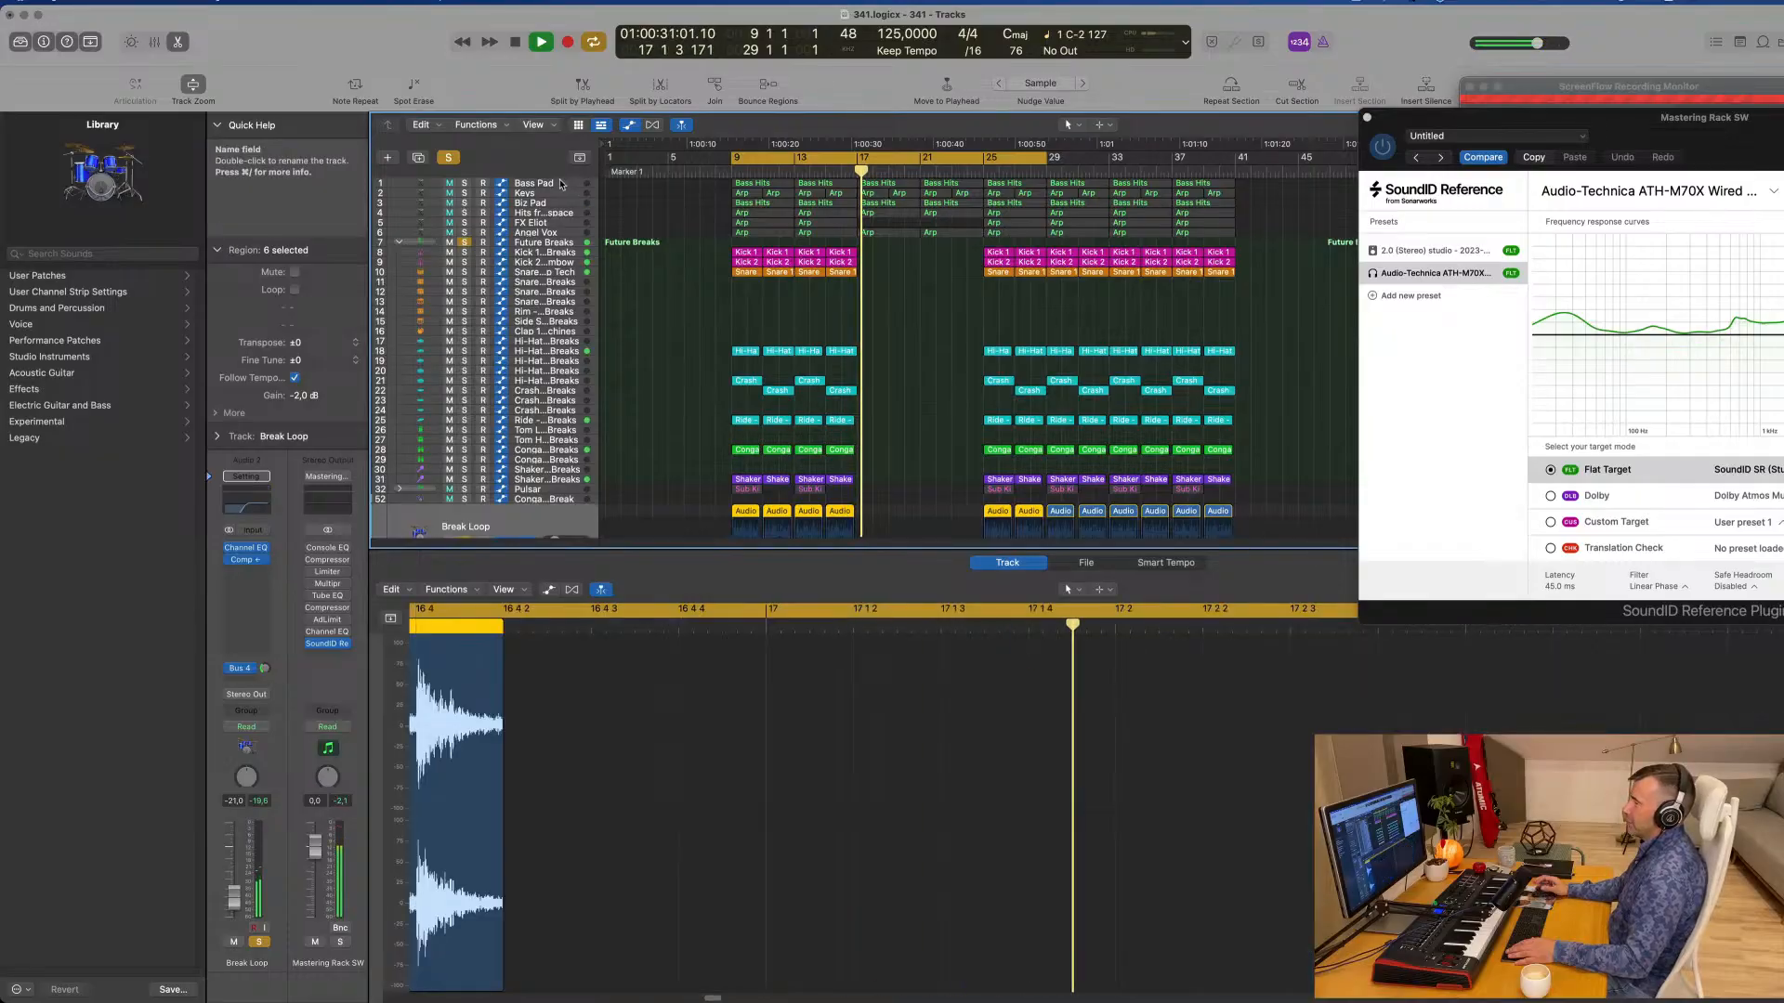
click(561, 184)
key(space)
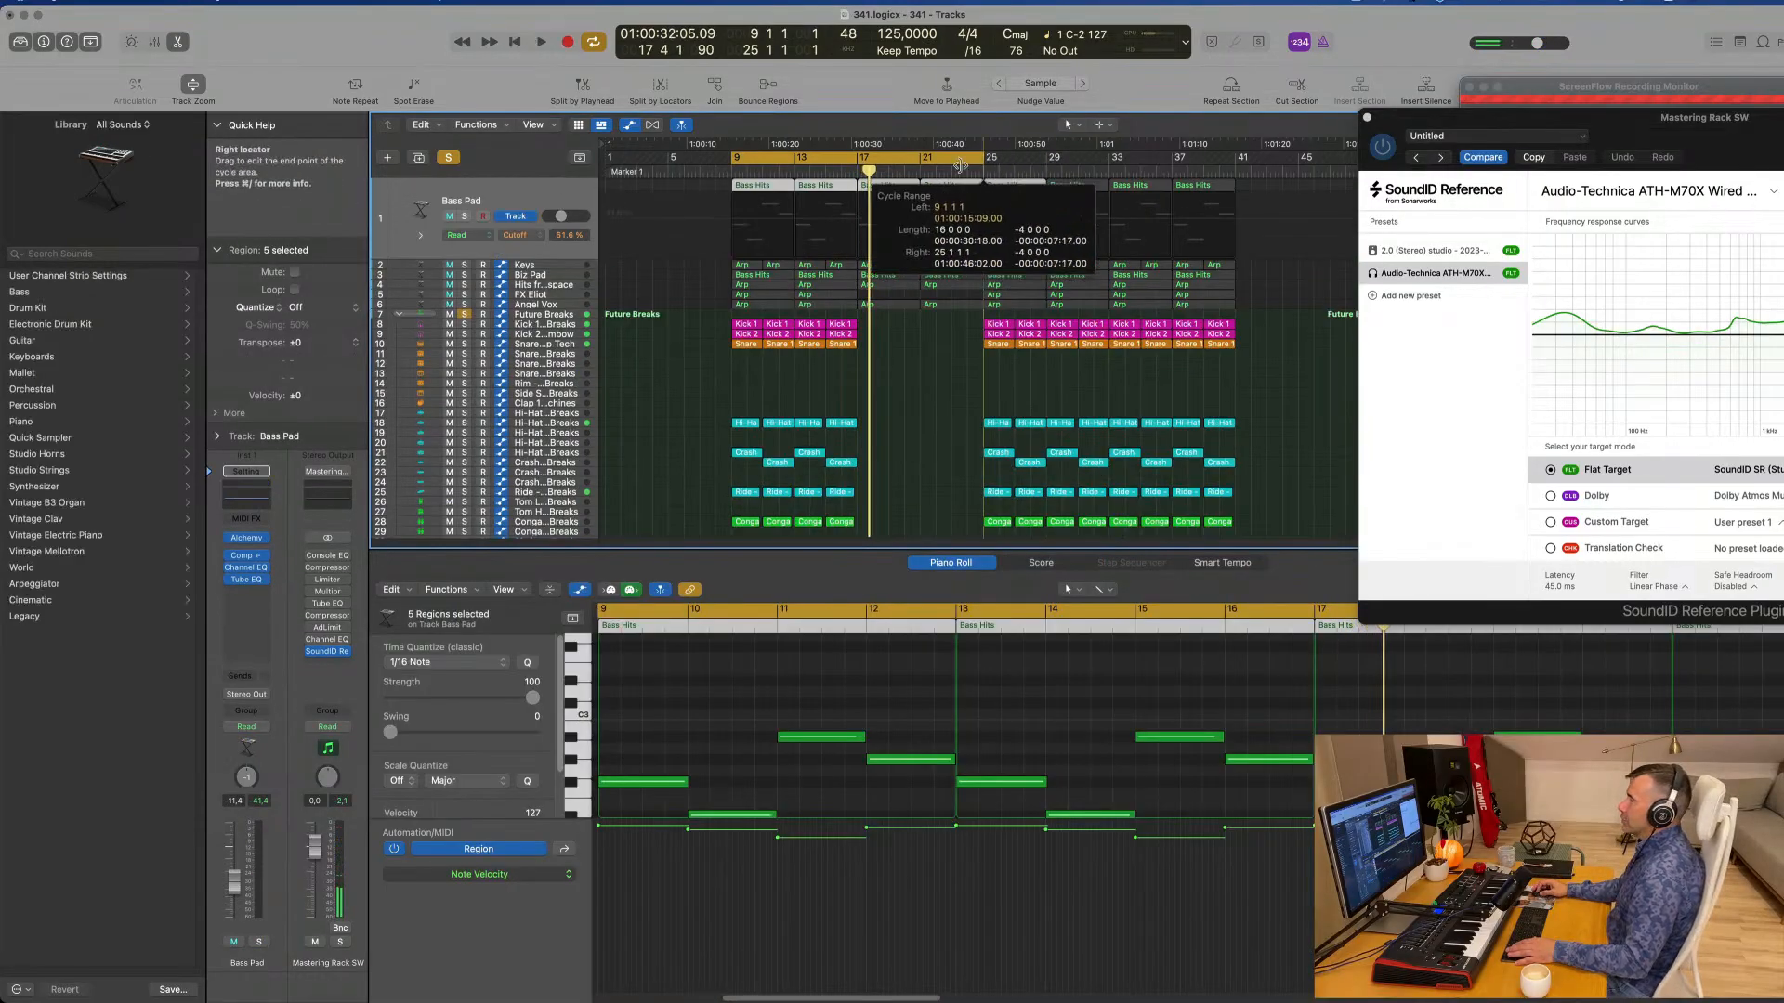
drag(960, 165, 857, 167)
key(space)
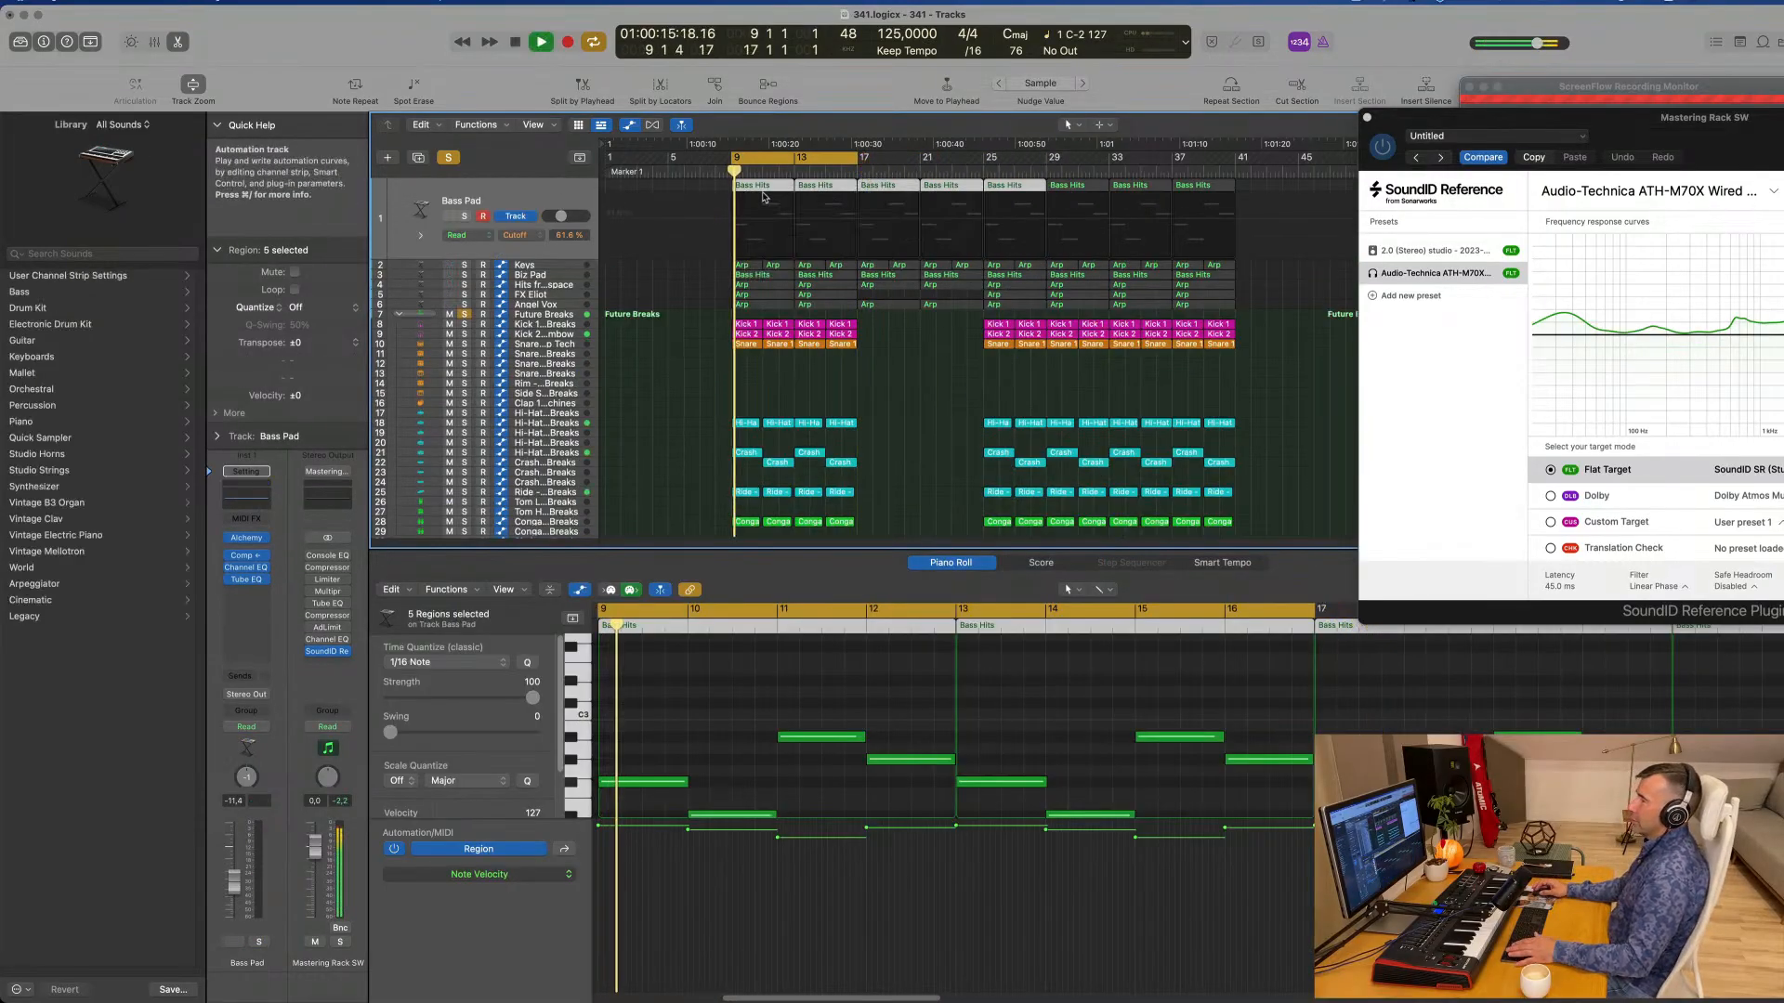
Step: Add the Bass Pad, Keys and Biz Pad tracks one after another to the soloed drums while the cycle plays
click(502, 196)
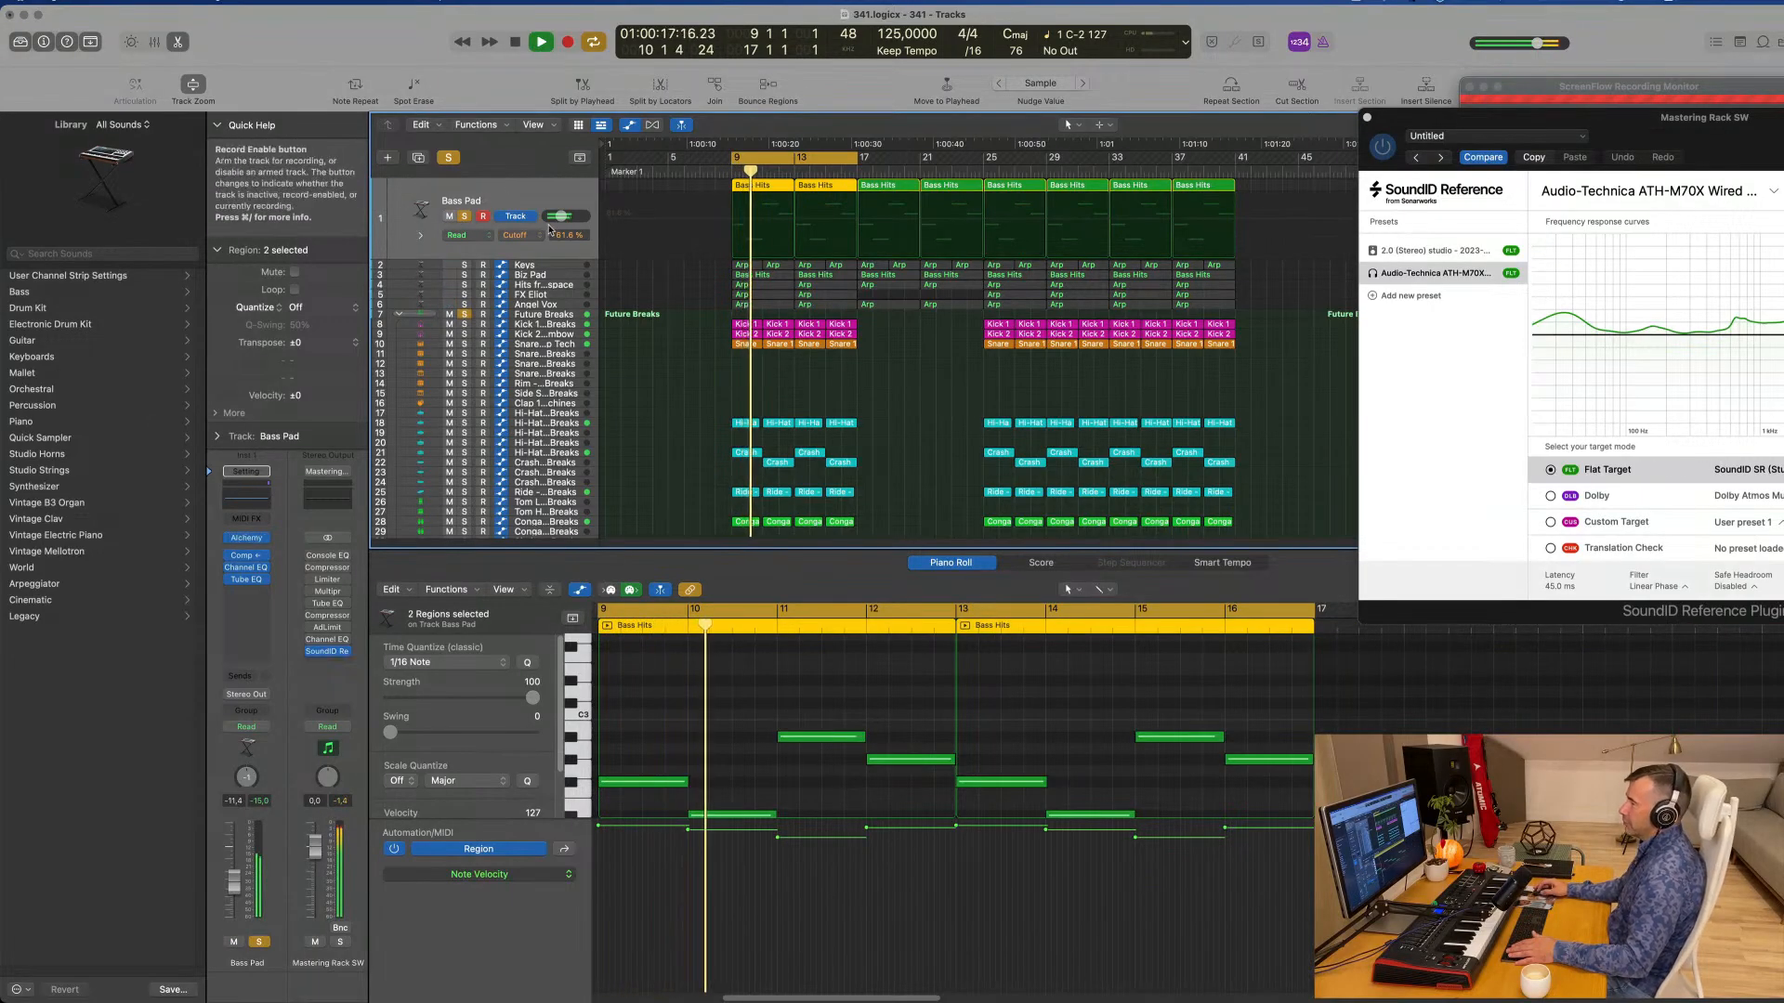
key(Down)
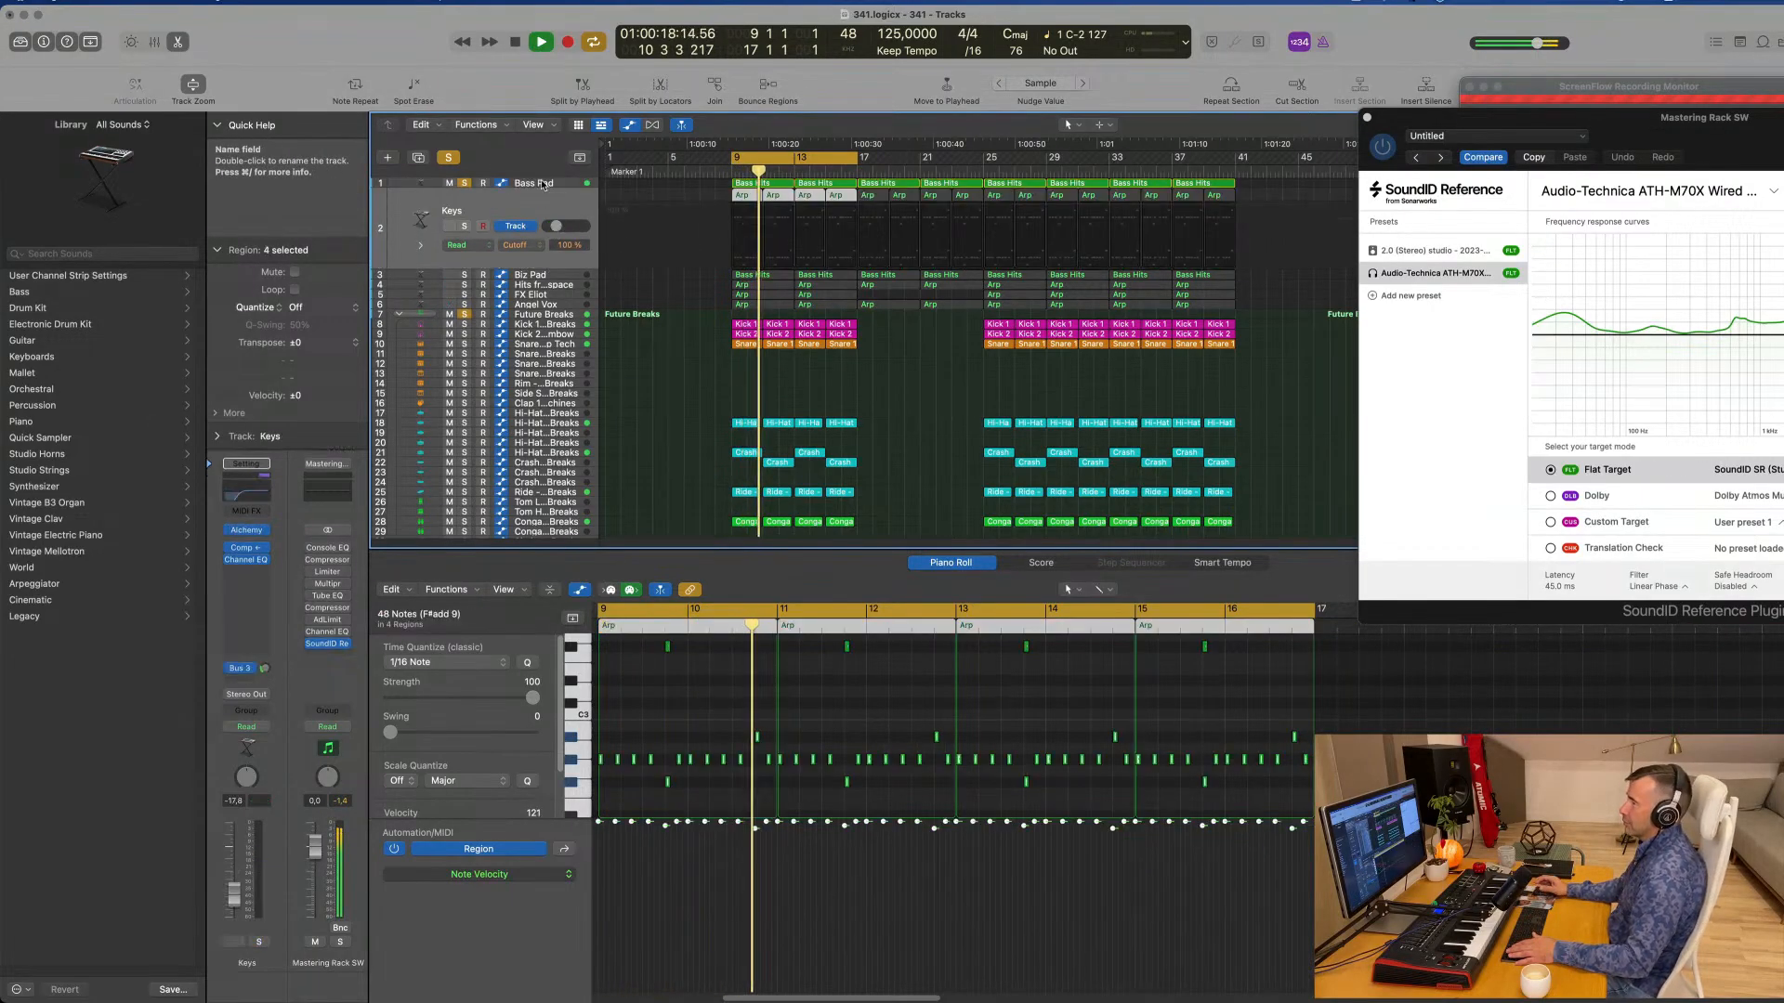
click(467, 227)
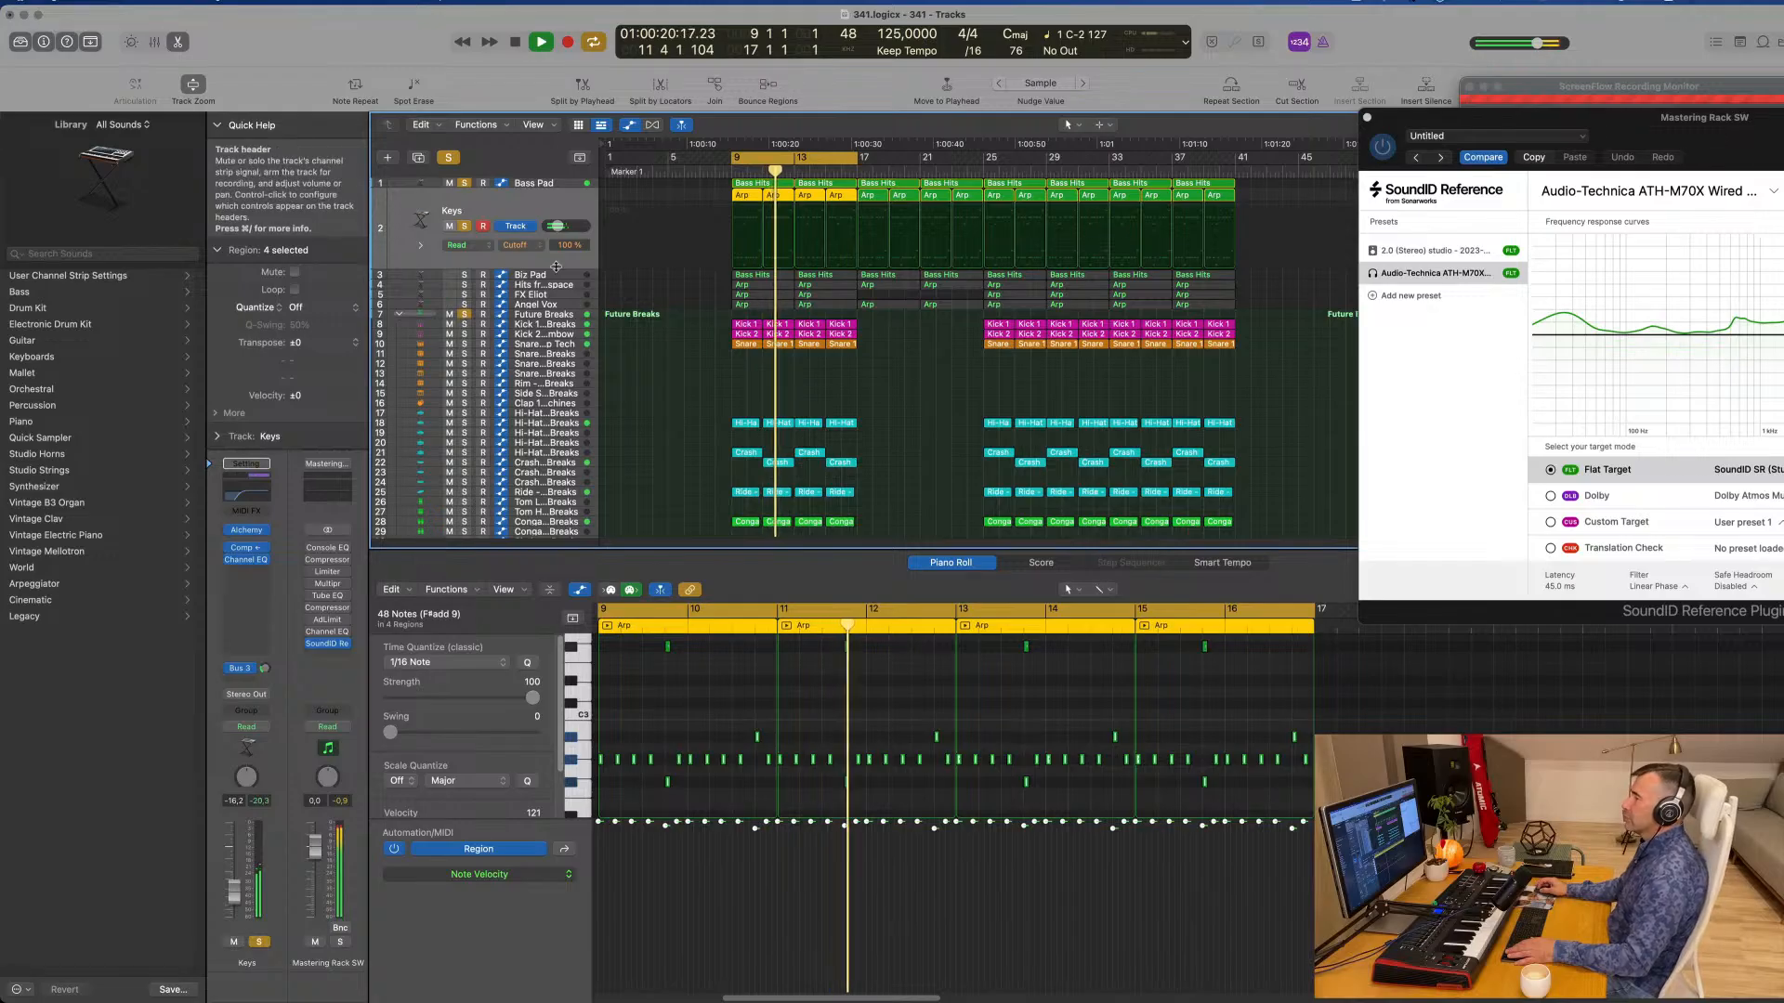
key(Down)
click(464, 236)
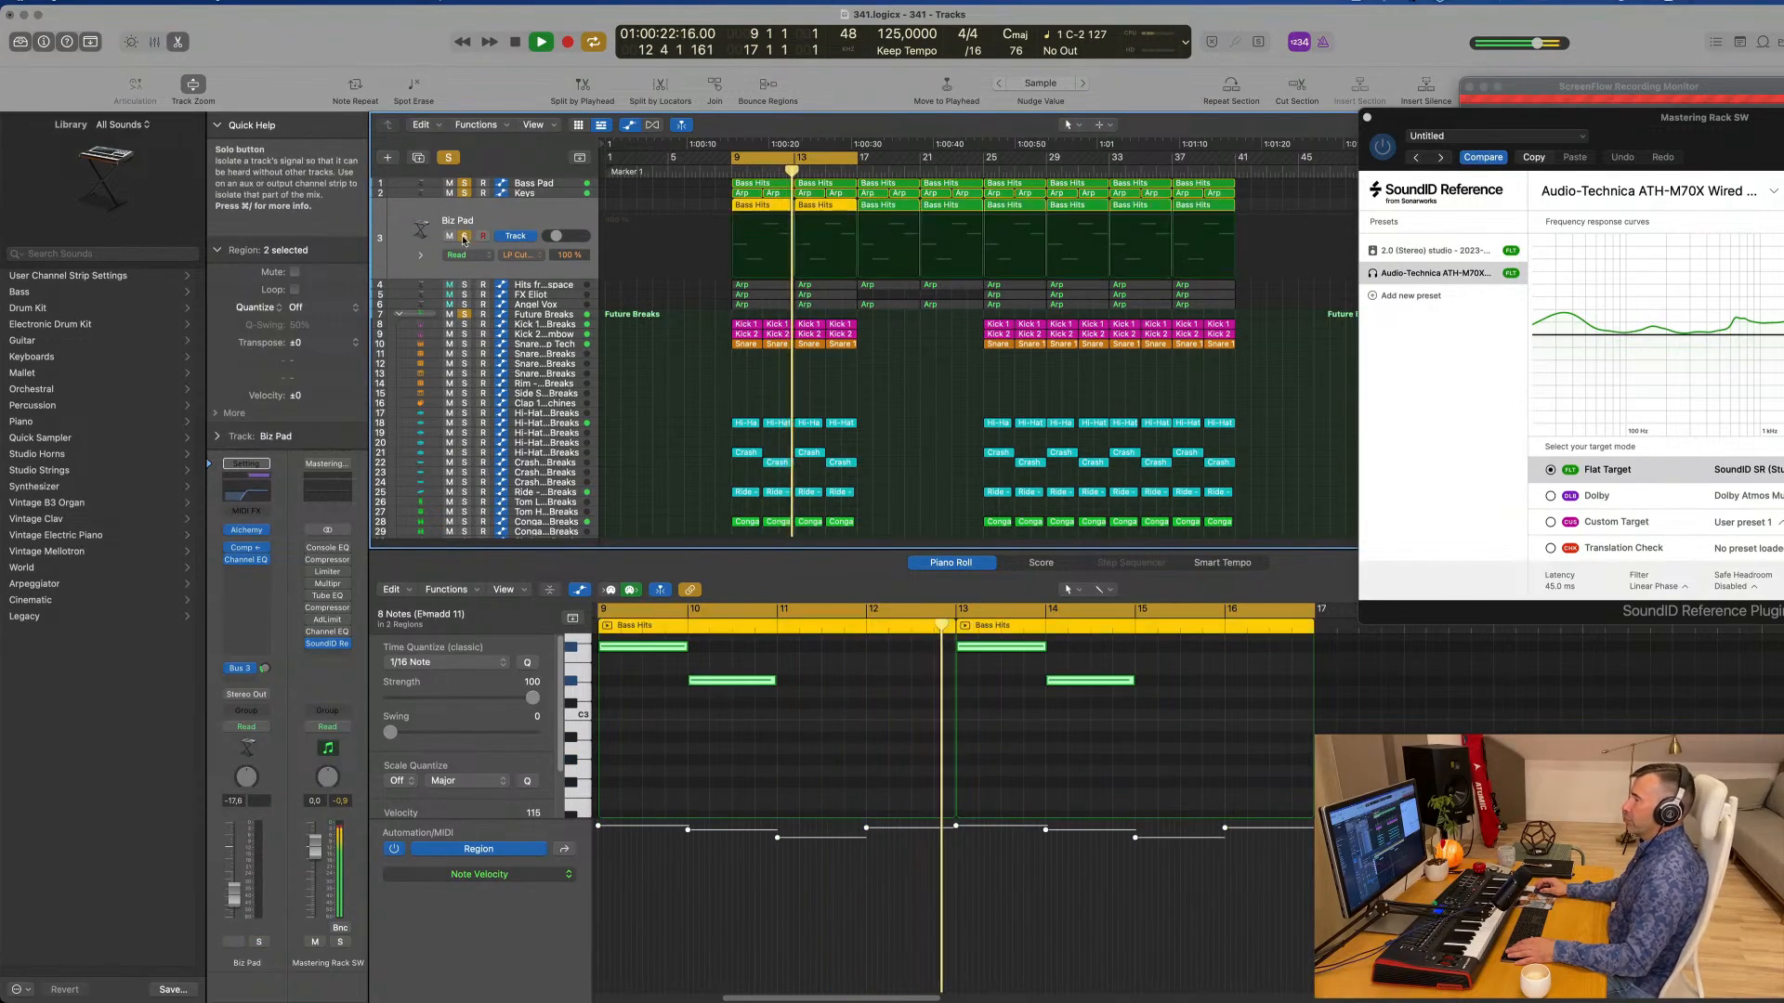
key(Return)
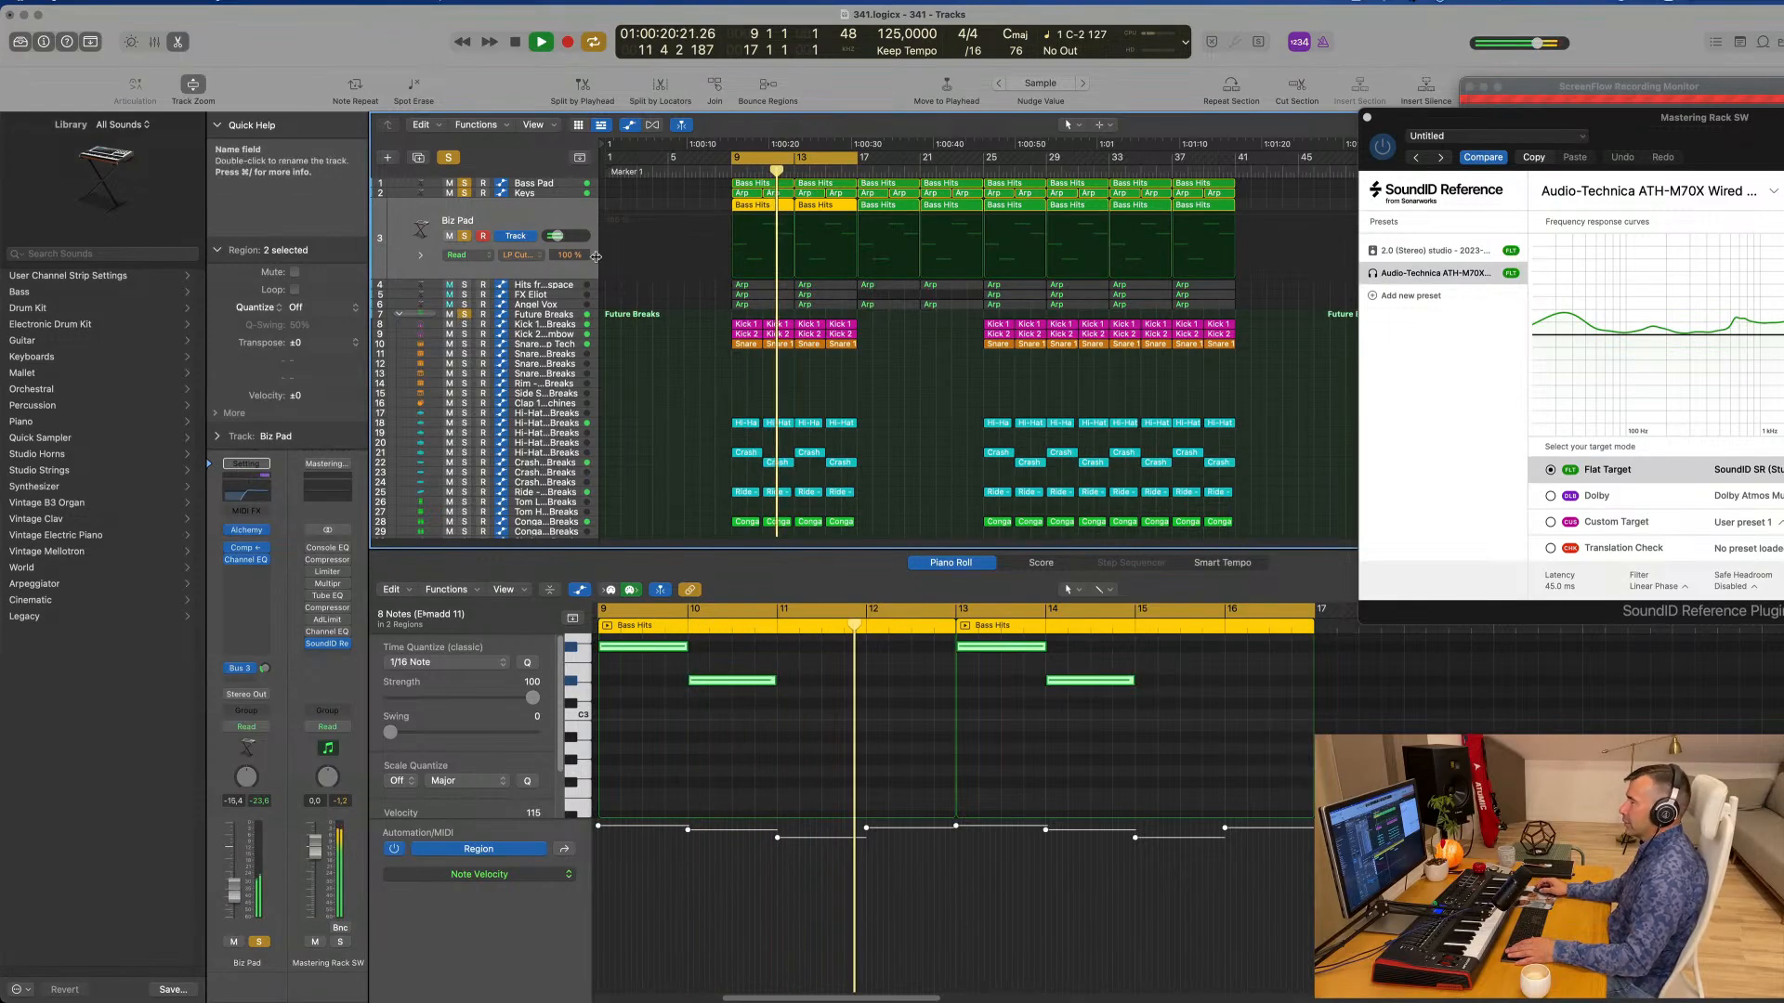
Step: Add the Hits from space track to the soloed tracks and lower its volume to -12.6 dB during playback
key(Down)
key(space)
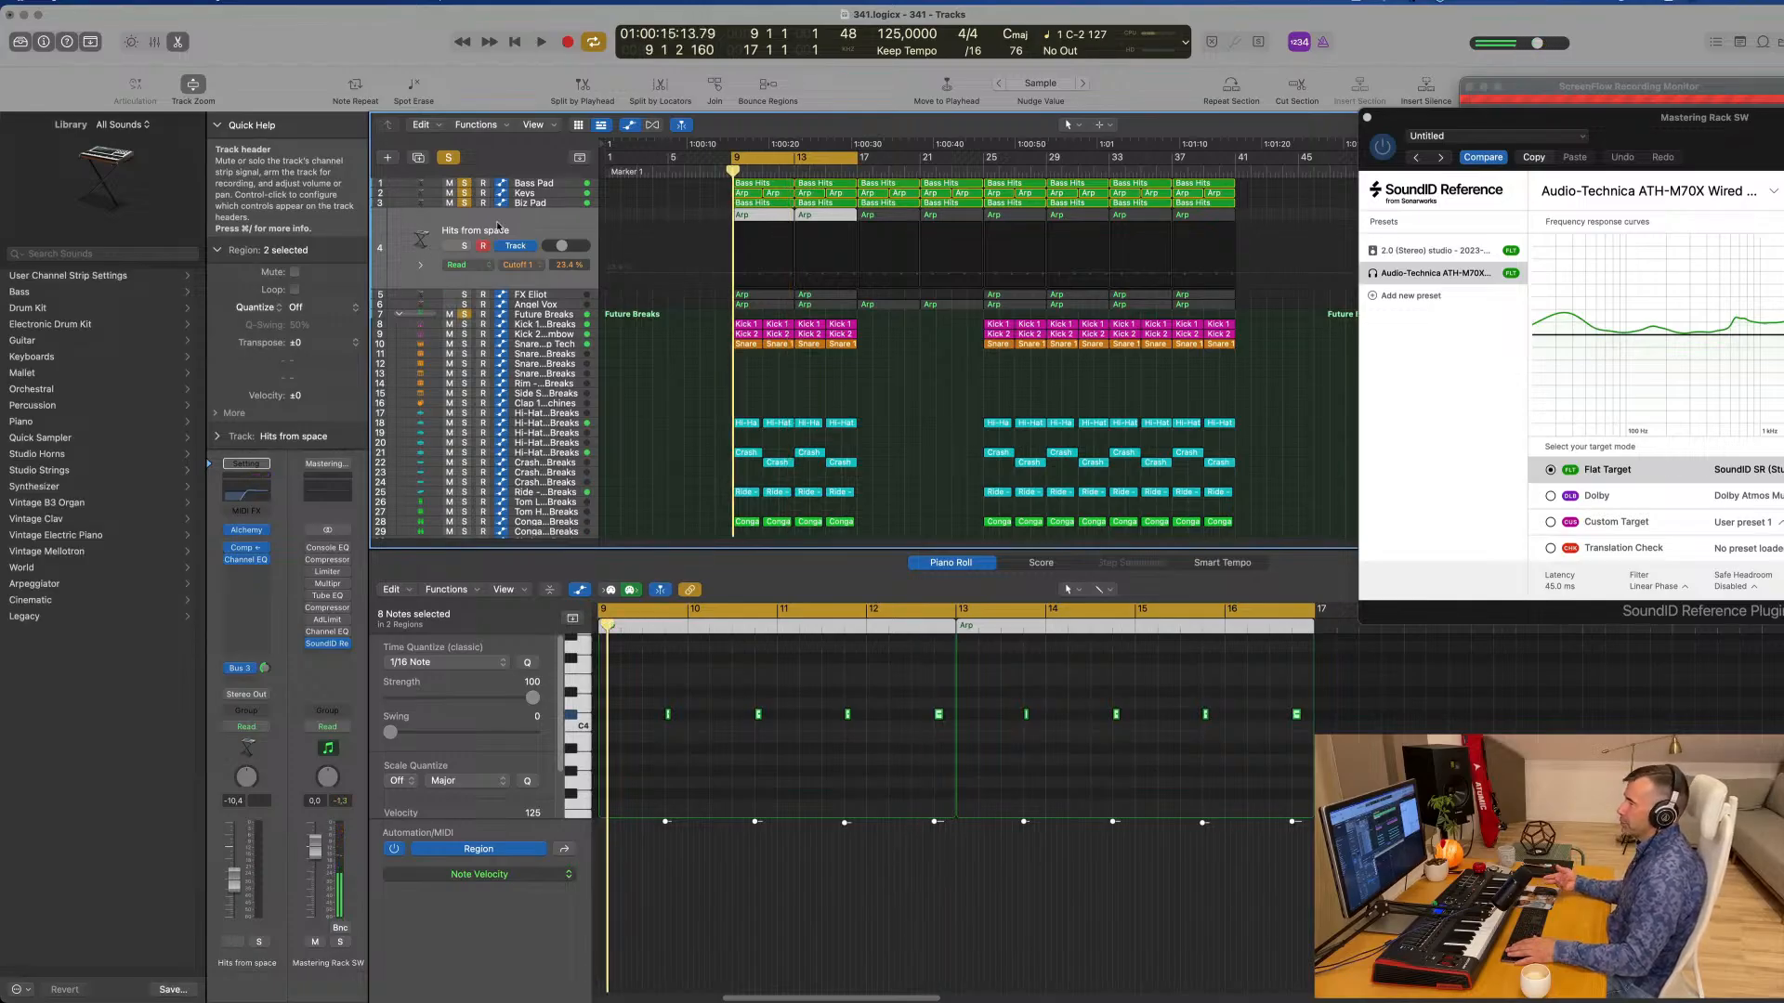
click(465, 246)
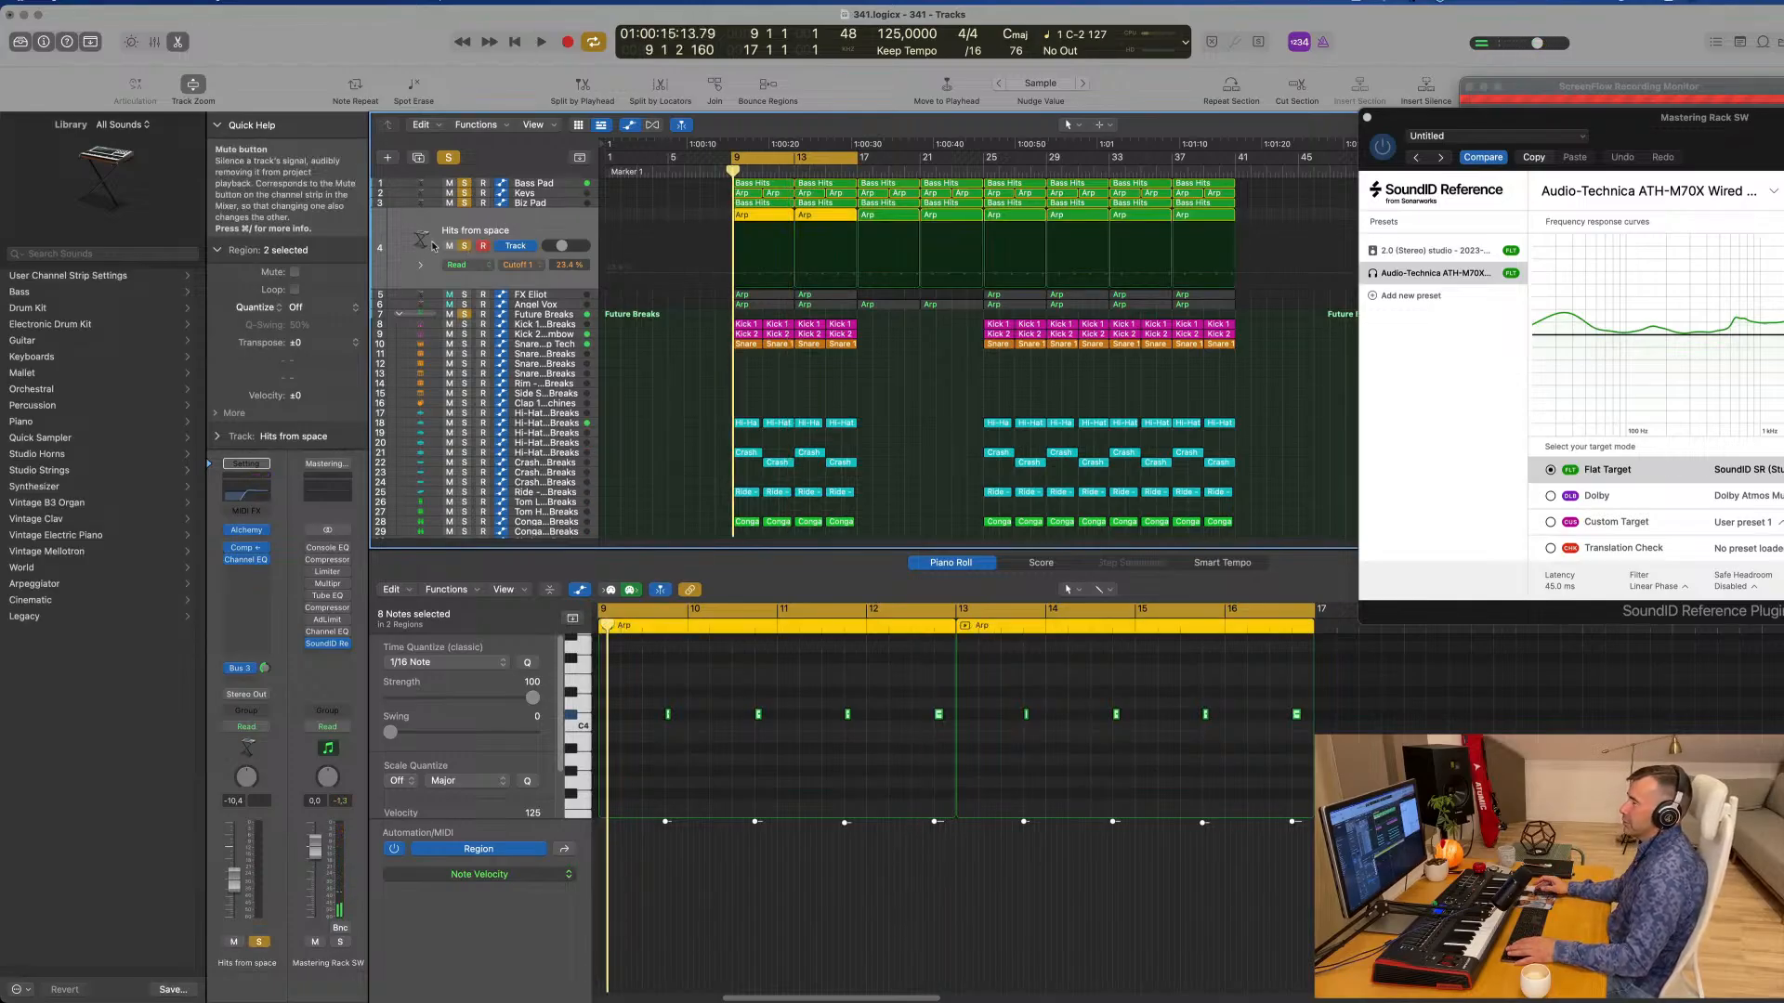
key(space)
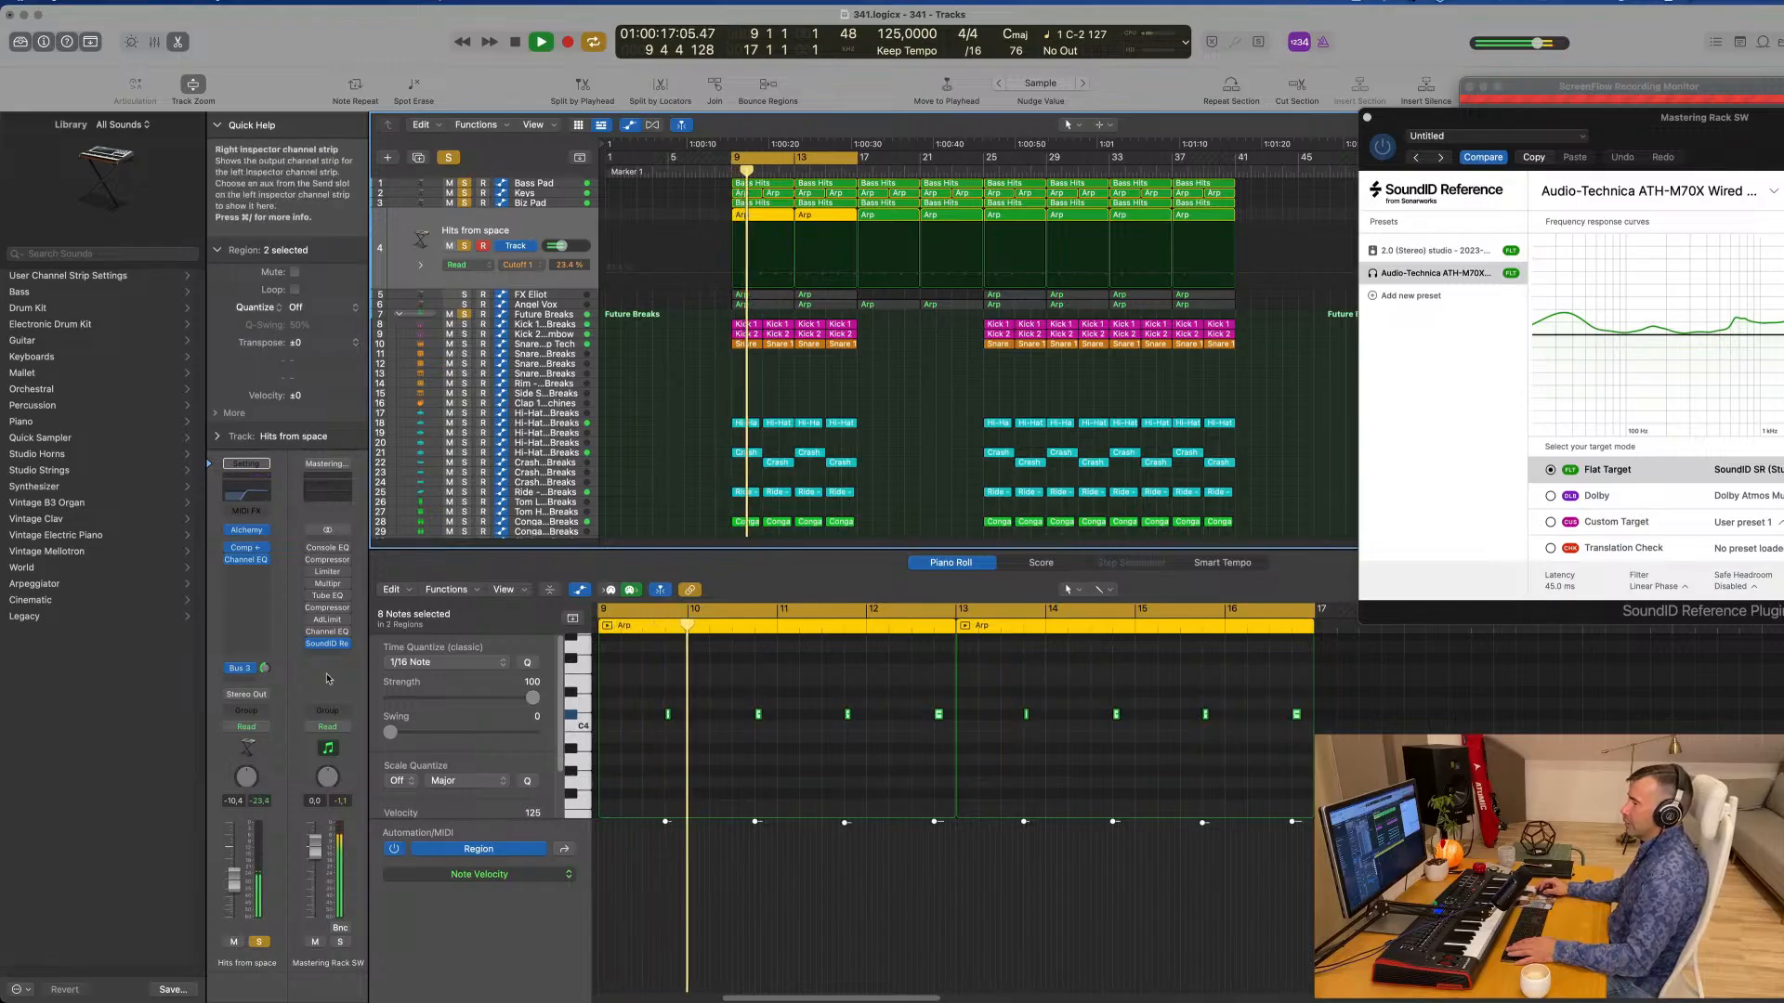
drag(236, 884, 233, 891)
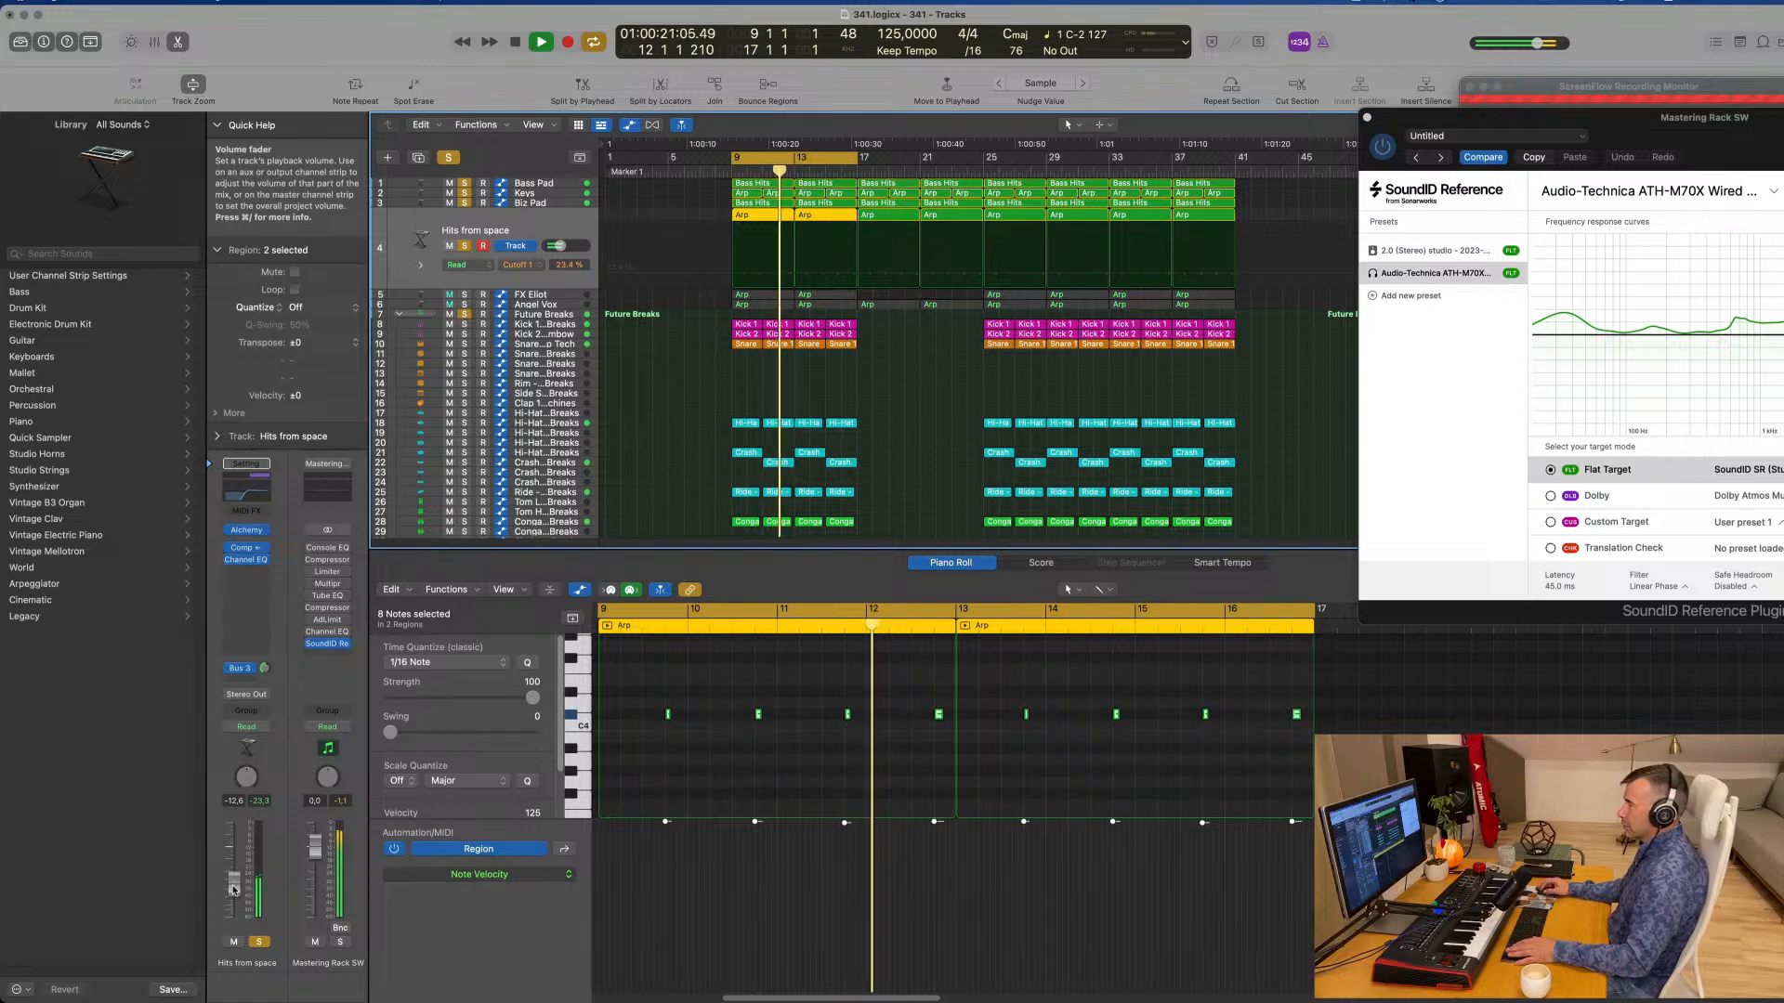
Step: Add the FX Eliot track to the soloed tracks and play the cycle from bar 9
click(415, 295)
key(space)
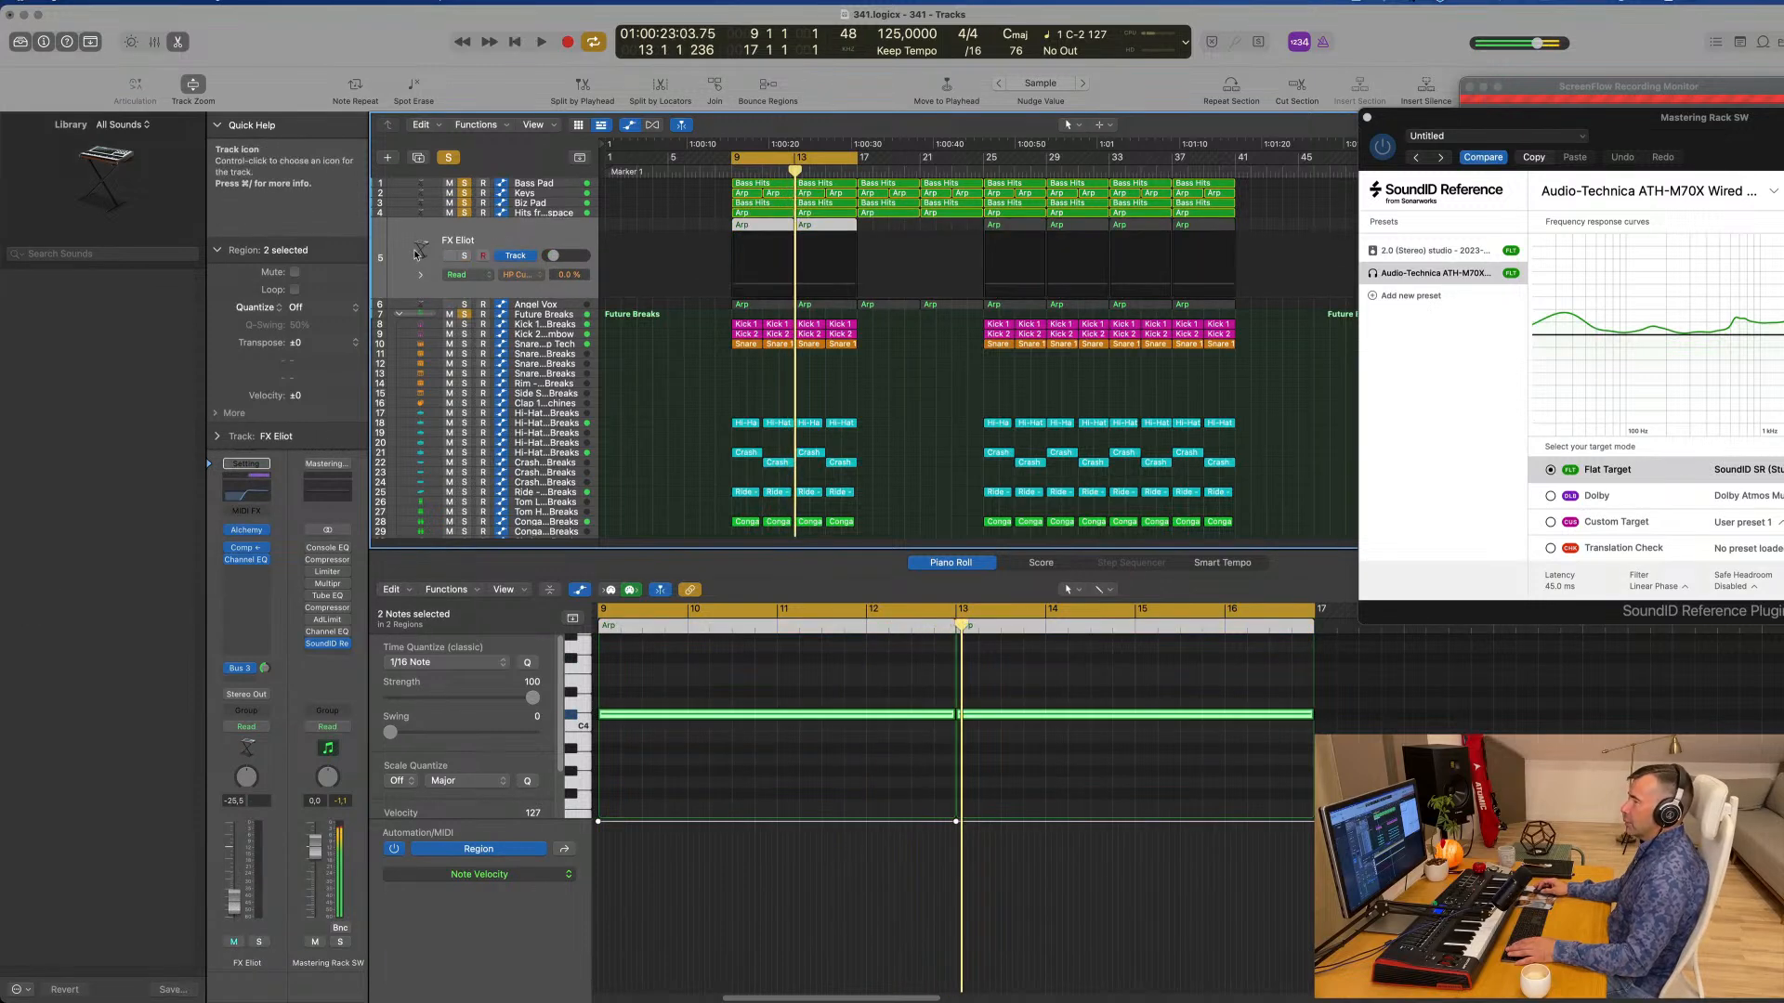
key(space)
click(462, 257)
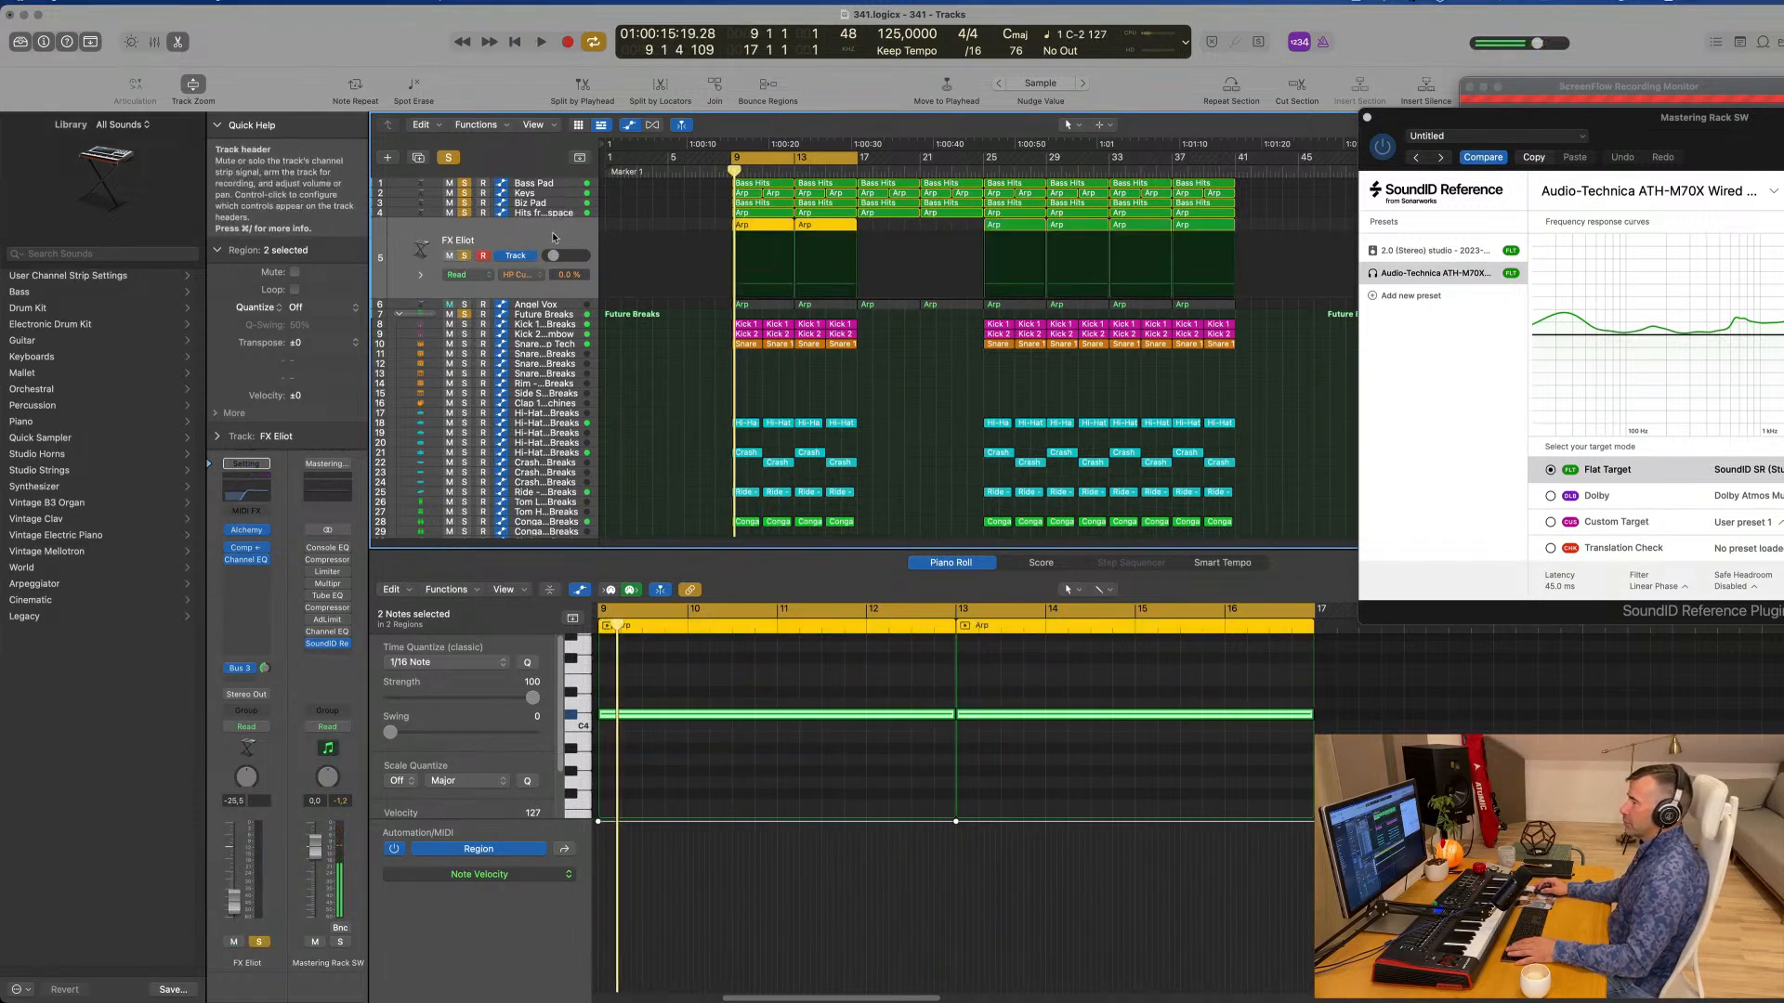
key(space)
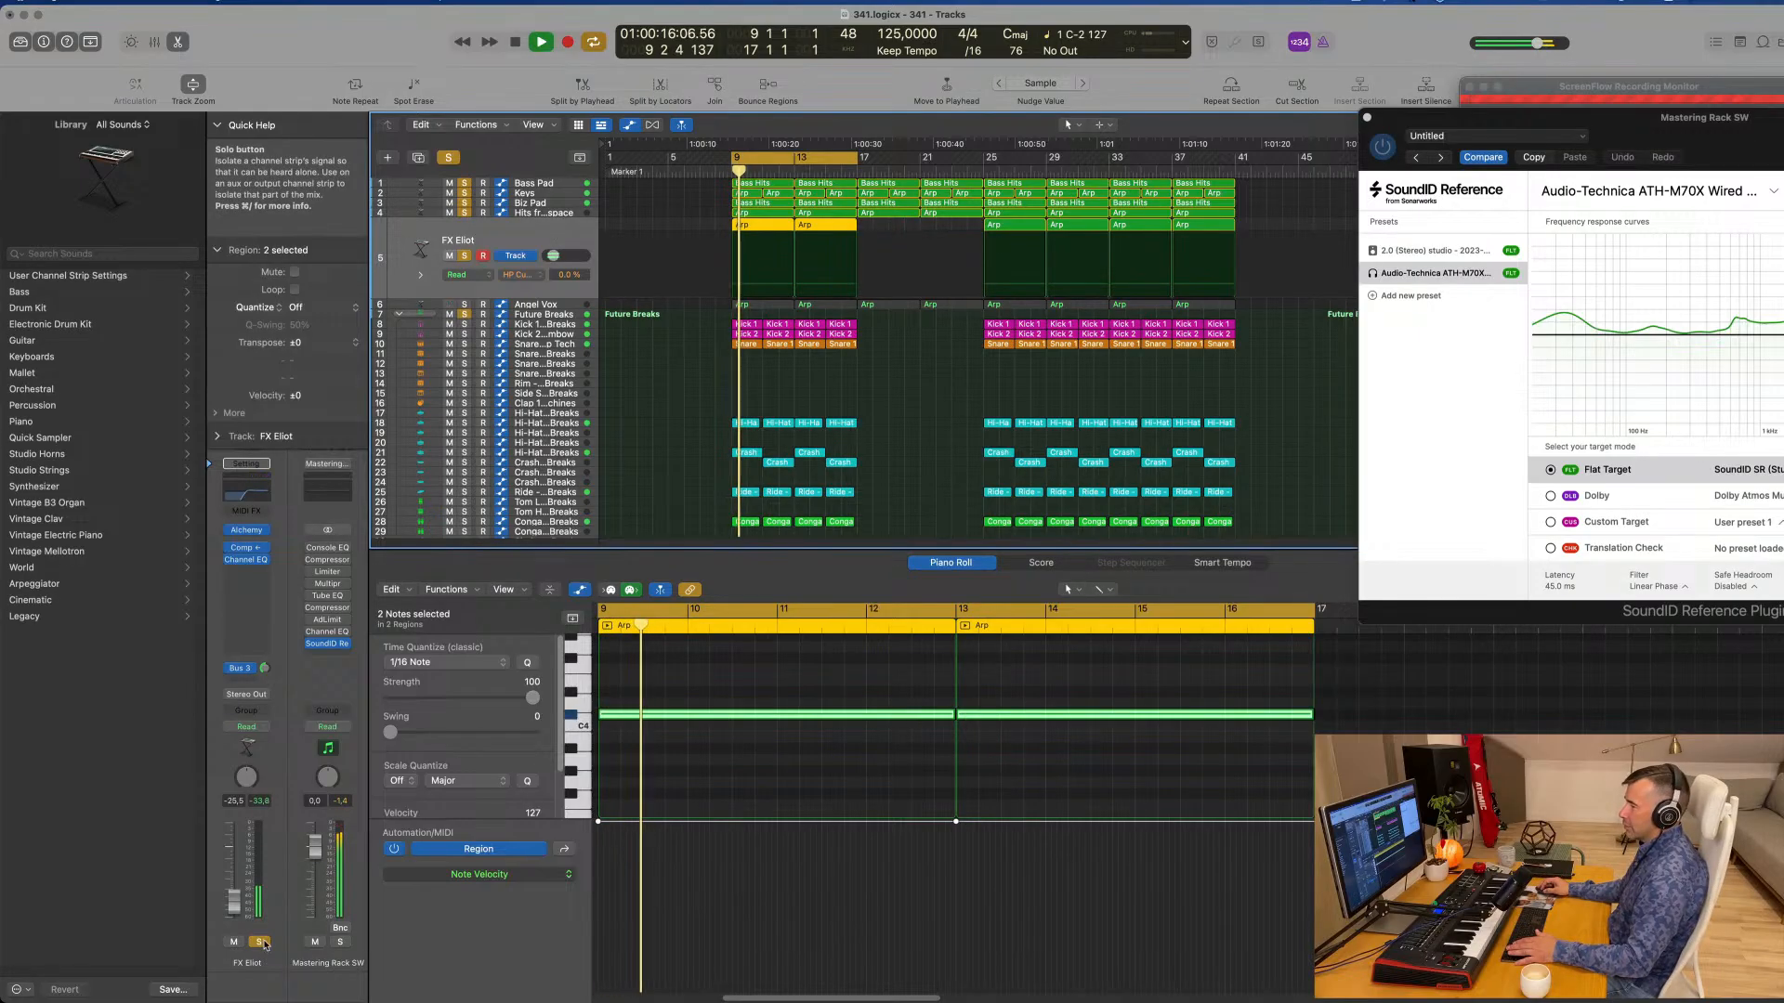
Step: Audition FX Eliot soloed on its own and in the full mix with all solos cleared
key(space)
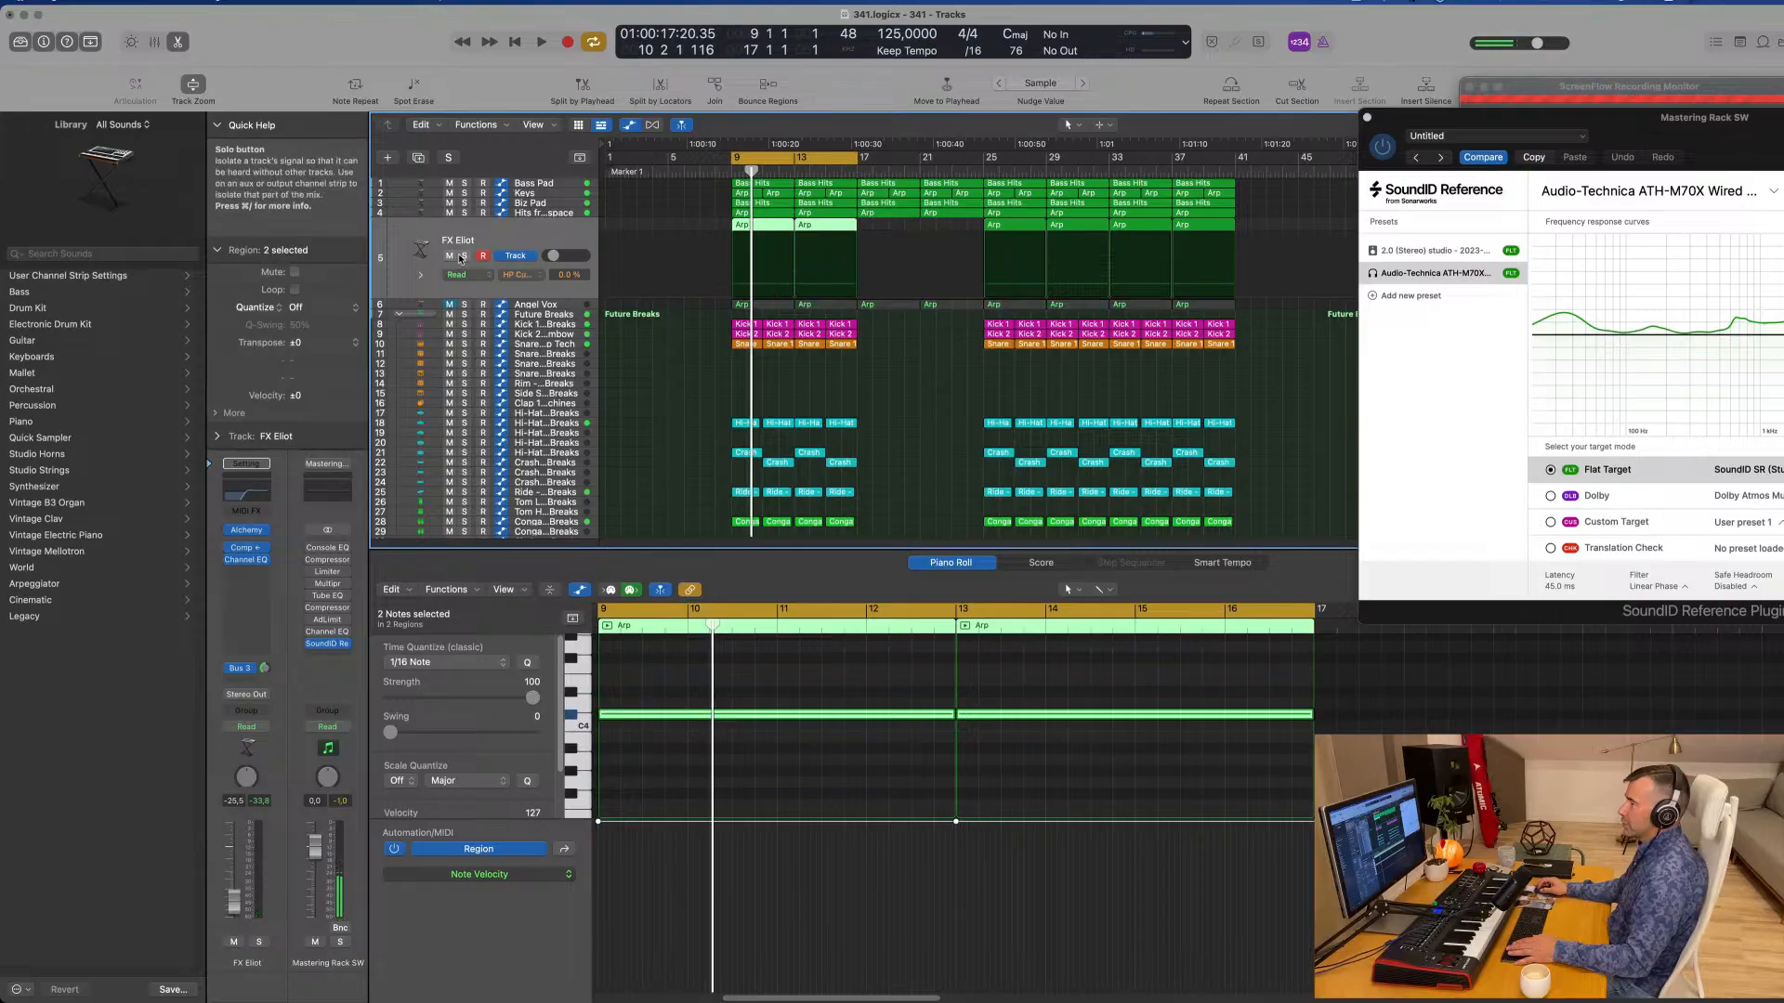
click(462, 257)
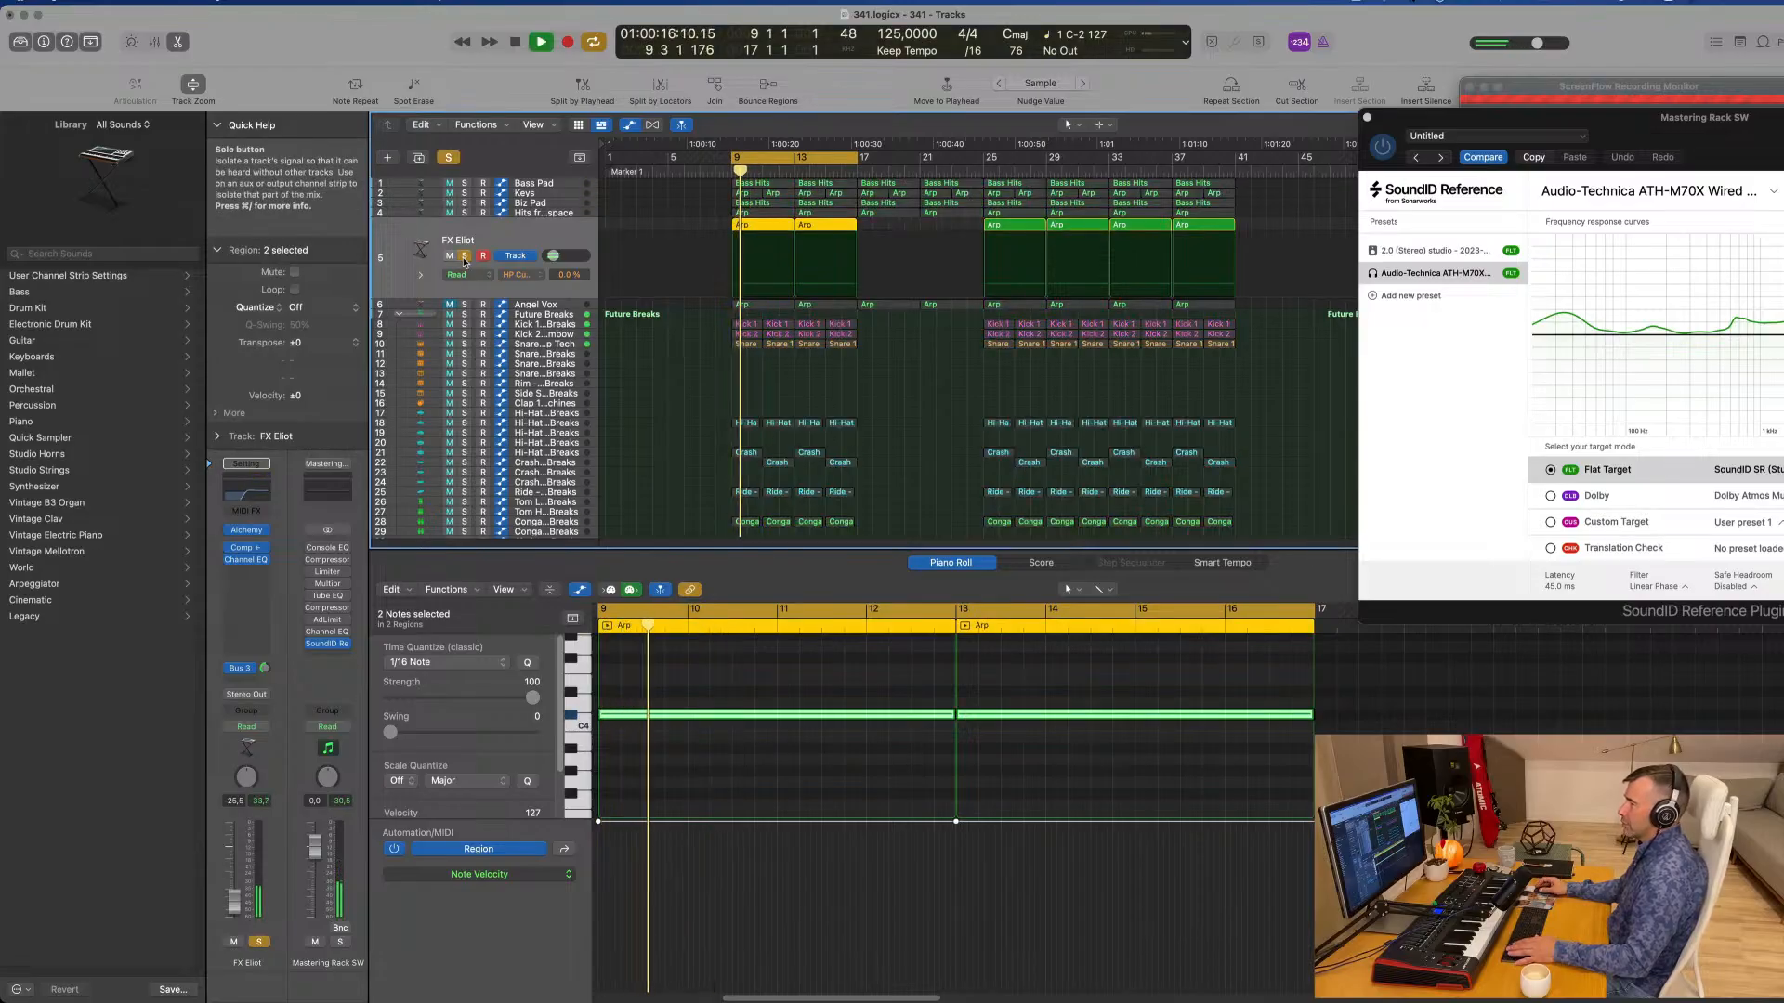
click(464, 260)
key(space)
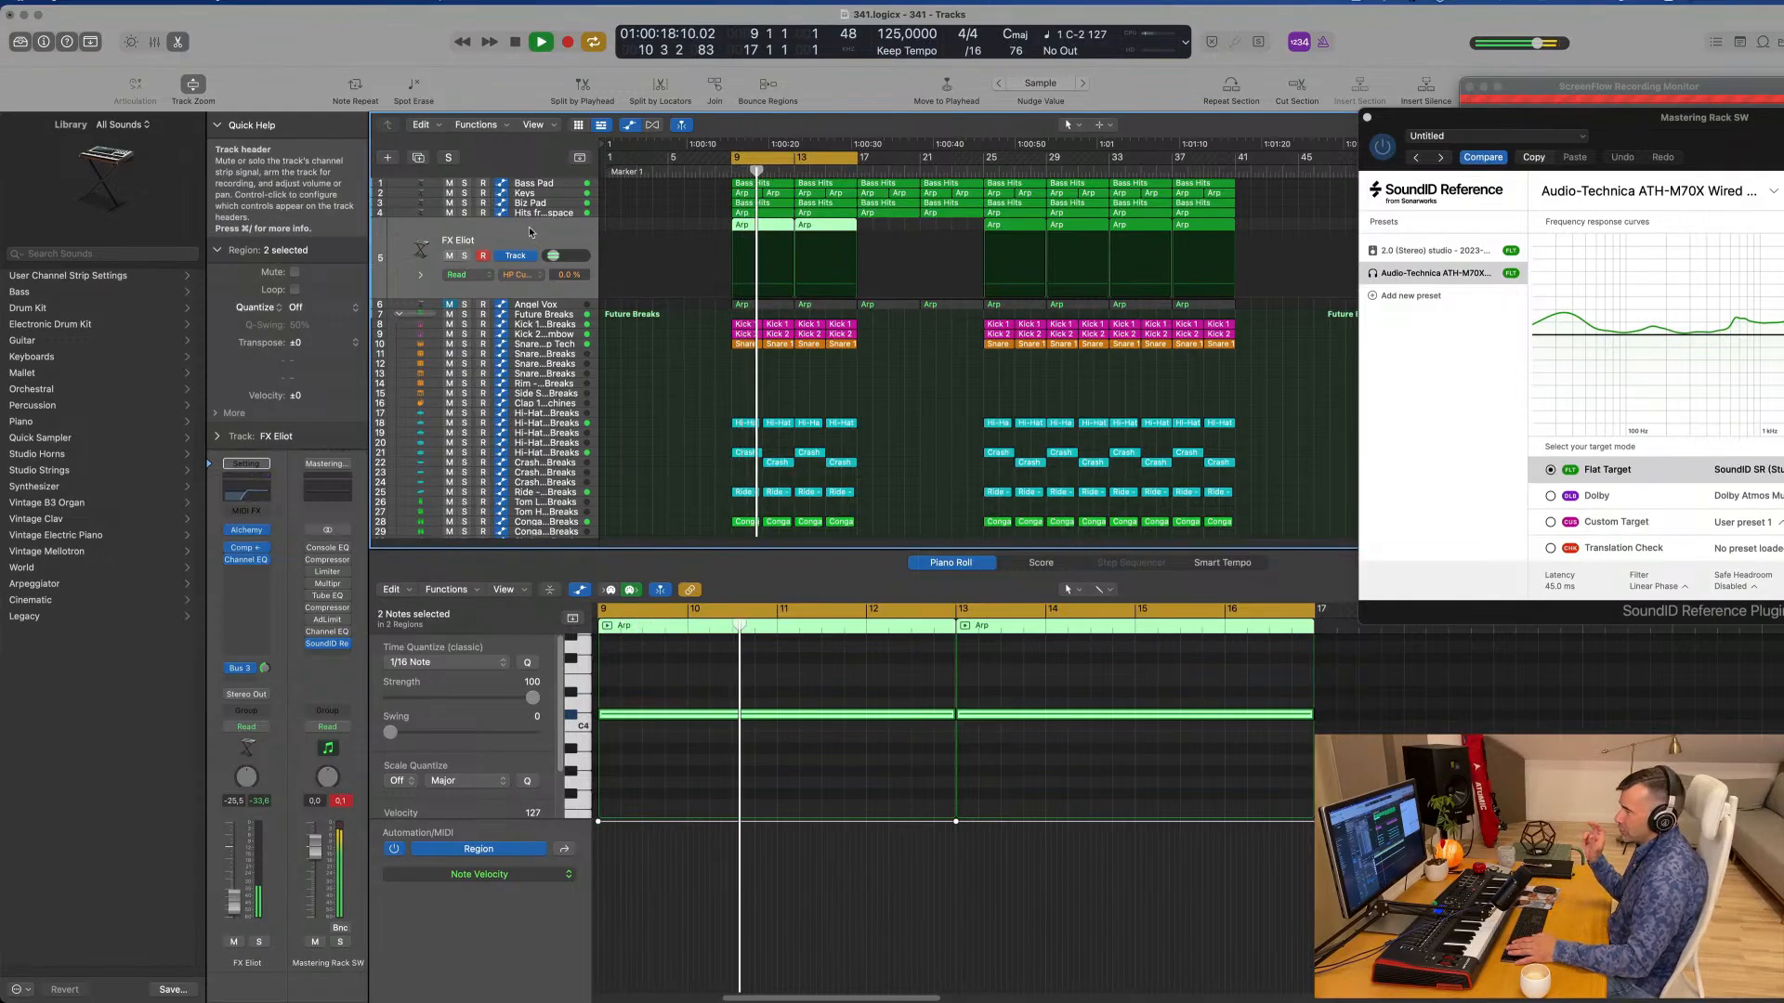
Step: Unmute and solo the Angel Vox track, play it from bar 9, and select it to show its notes
click(464, 305)
click(451, 305)
key(space)
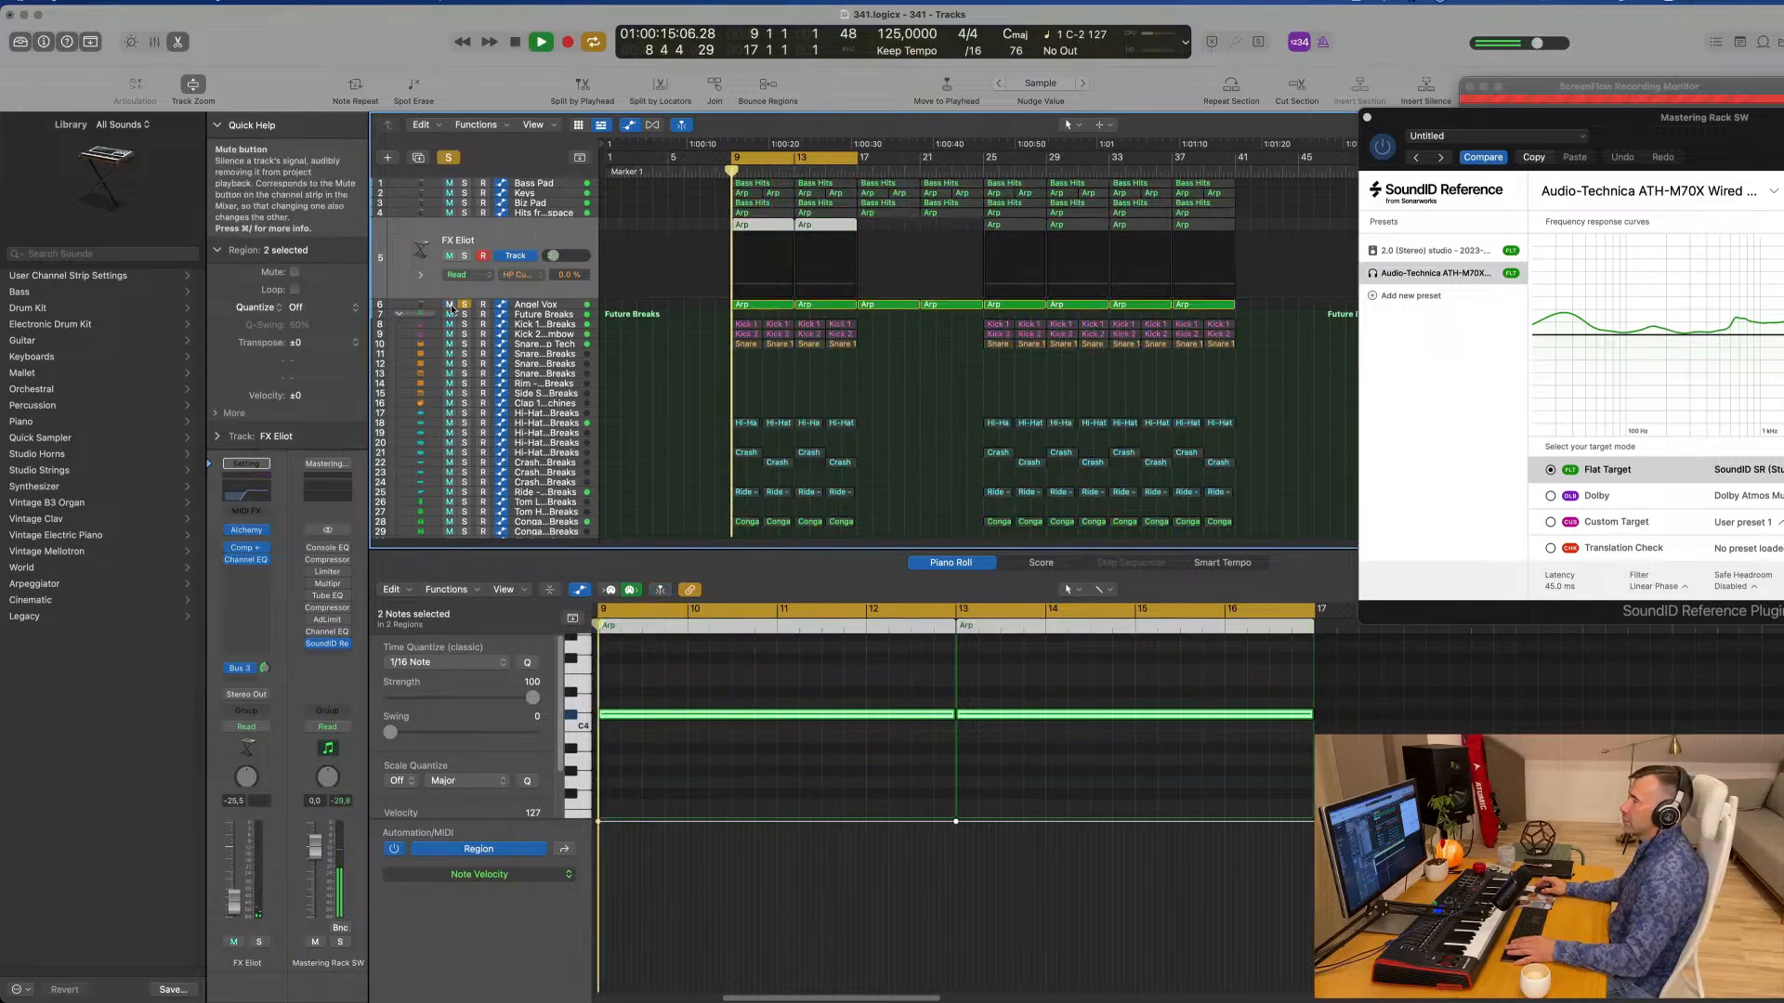
click(570, 307)
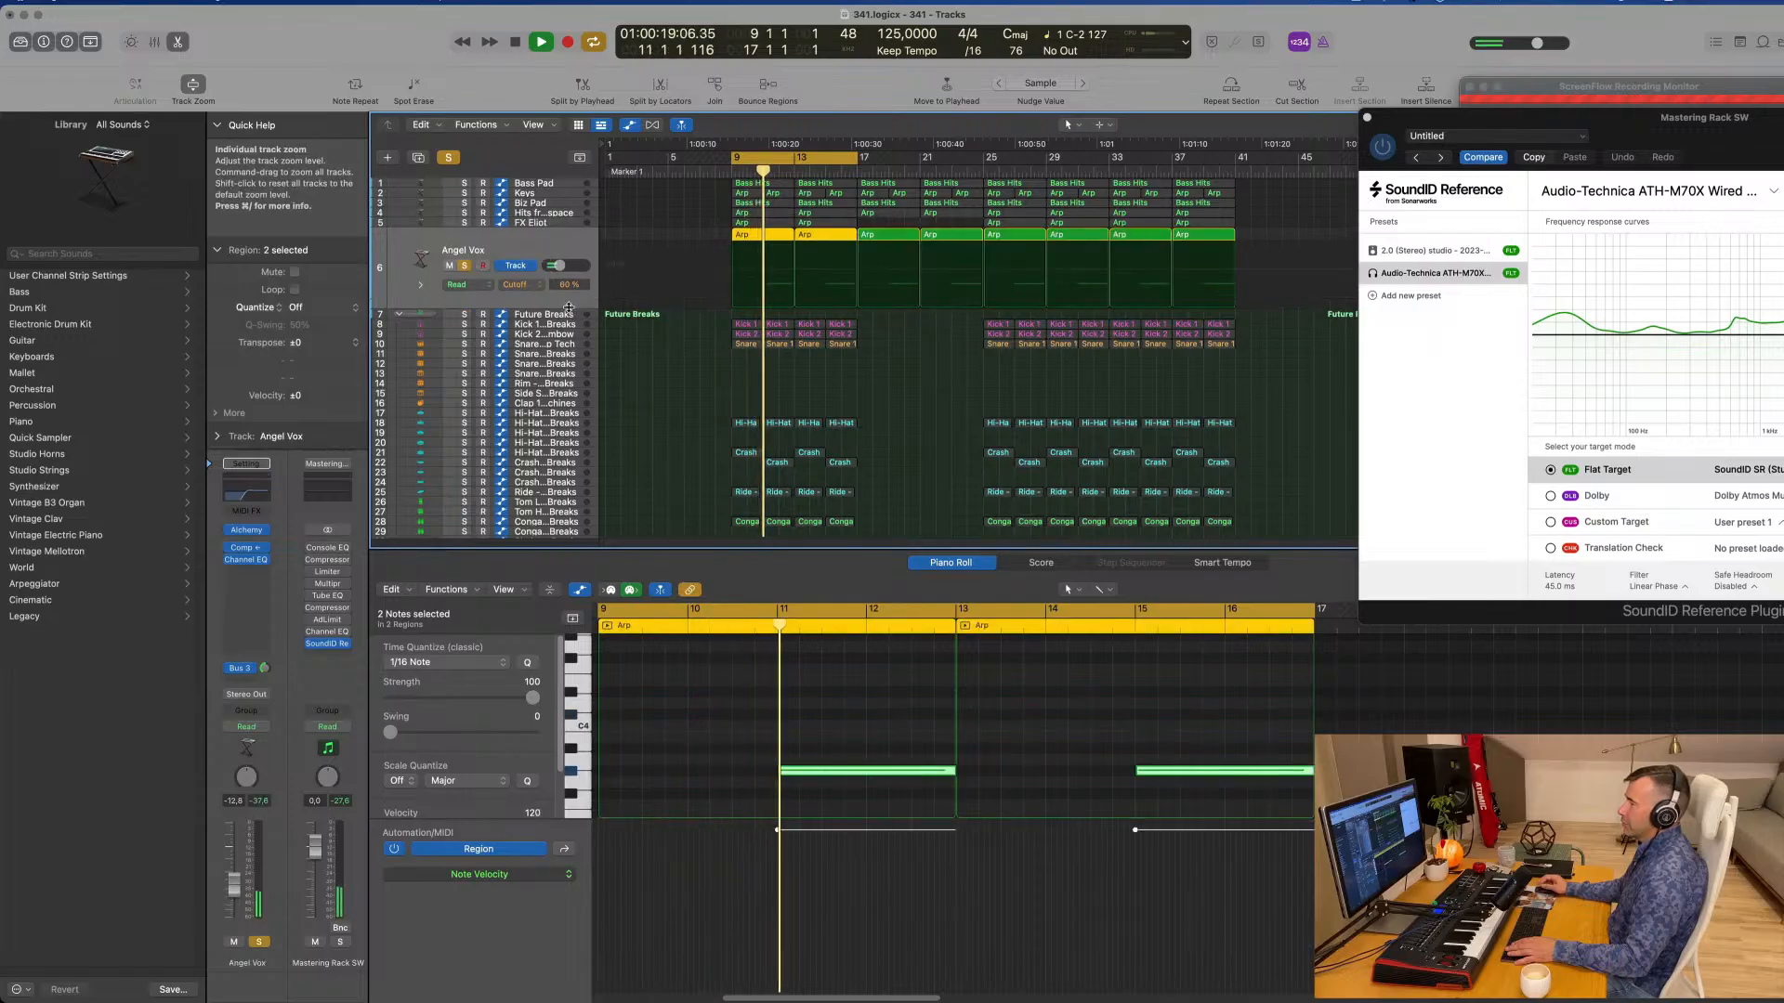
Step: Clear all solos and play the full mix from bar 9
click(449, 157)
key(space)
key(space)
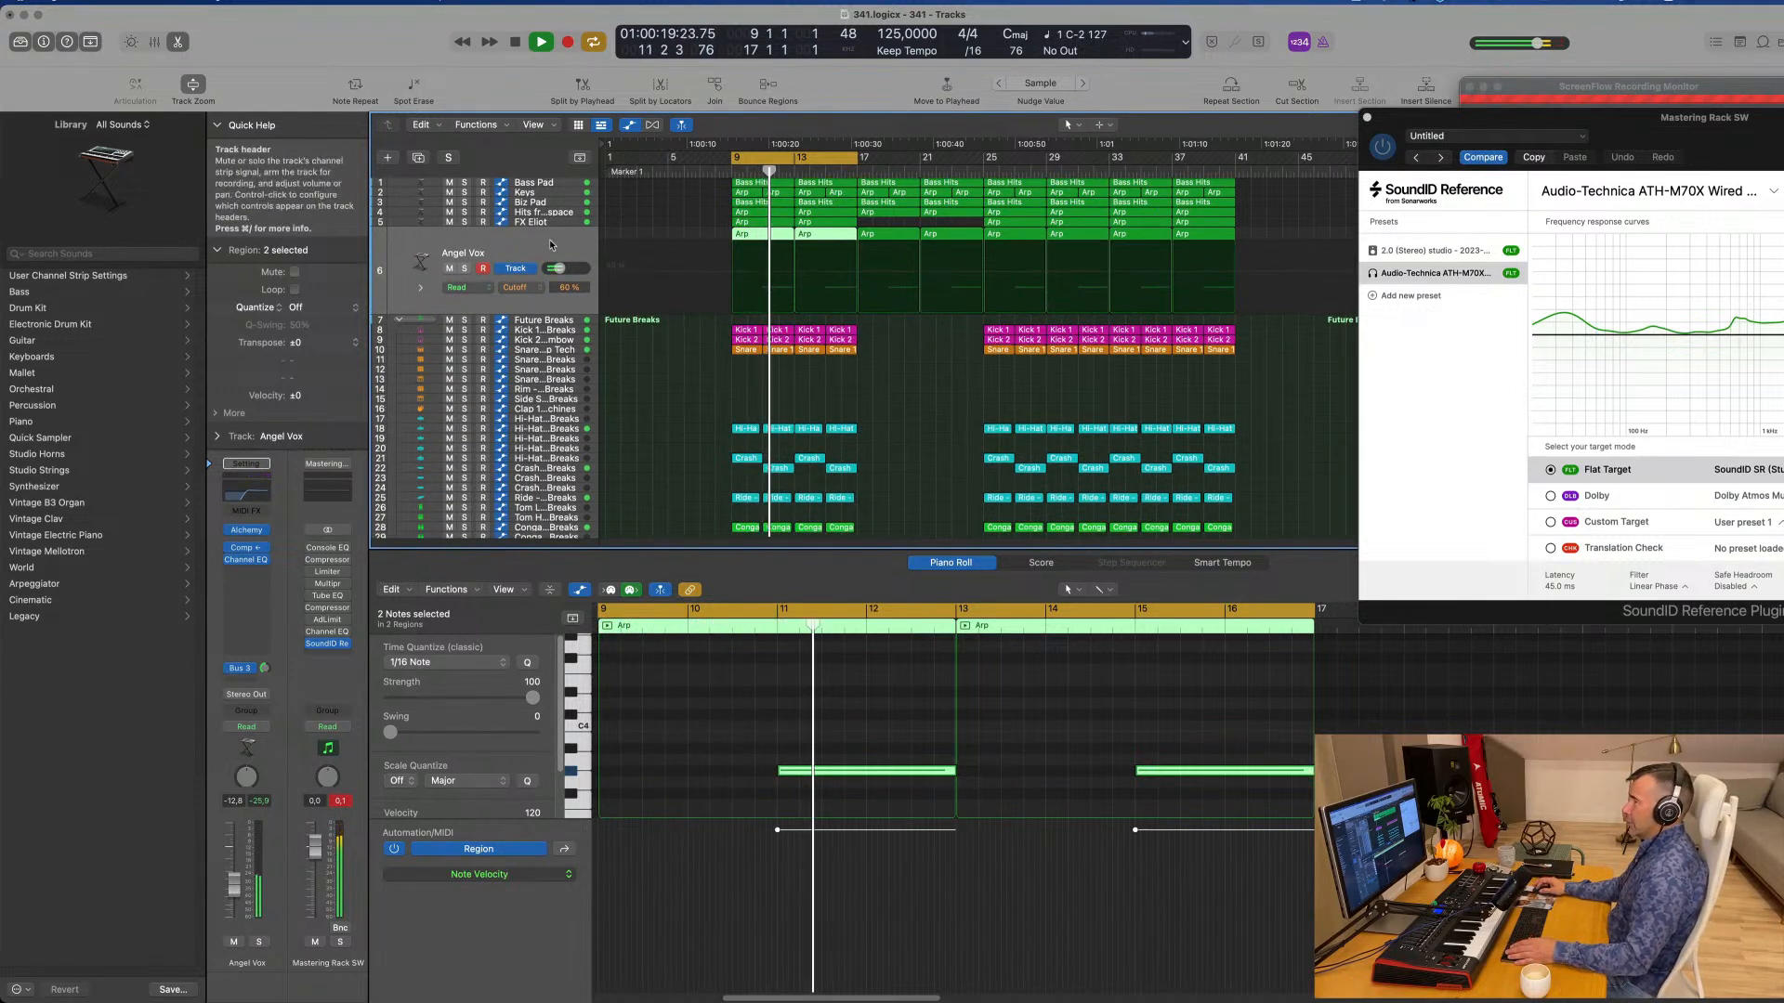
Step: Duplicate the Angel Vox track and load the Searing Lead patch from the Synthesizer Lead category on the copy
click(420, 172)
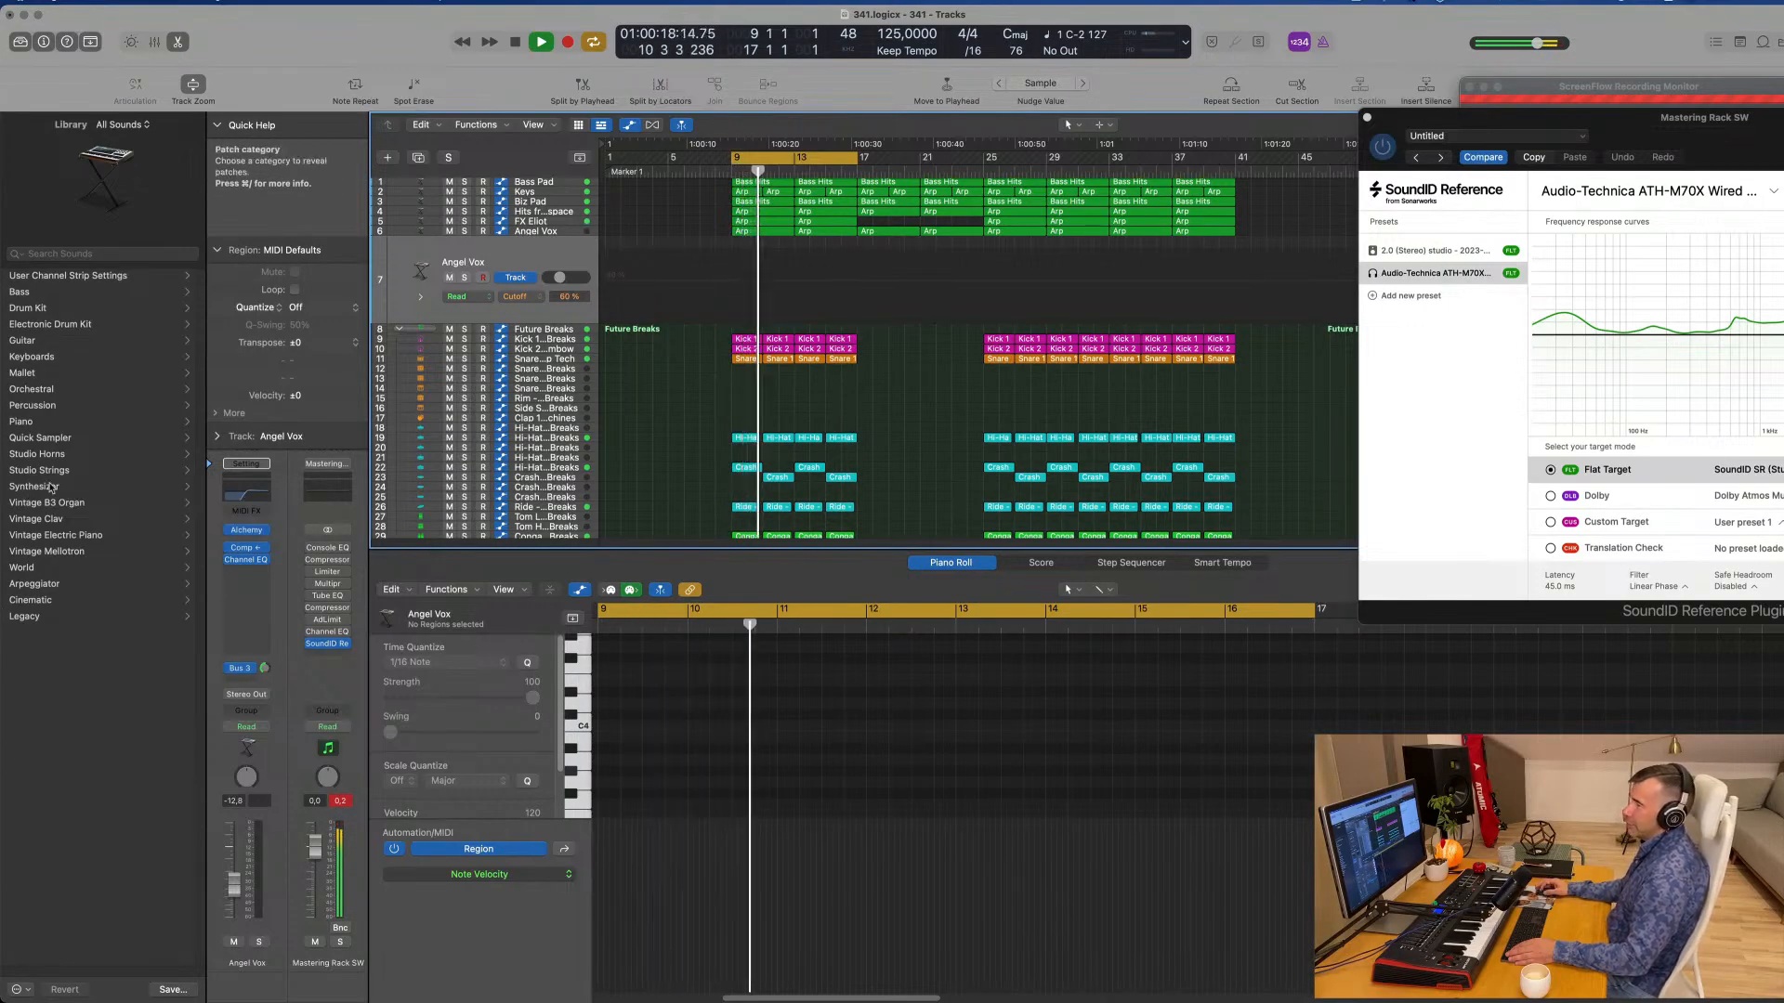
click(51, 487)
click(52, 487)
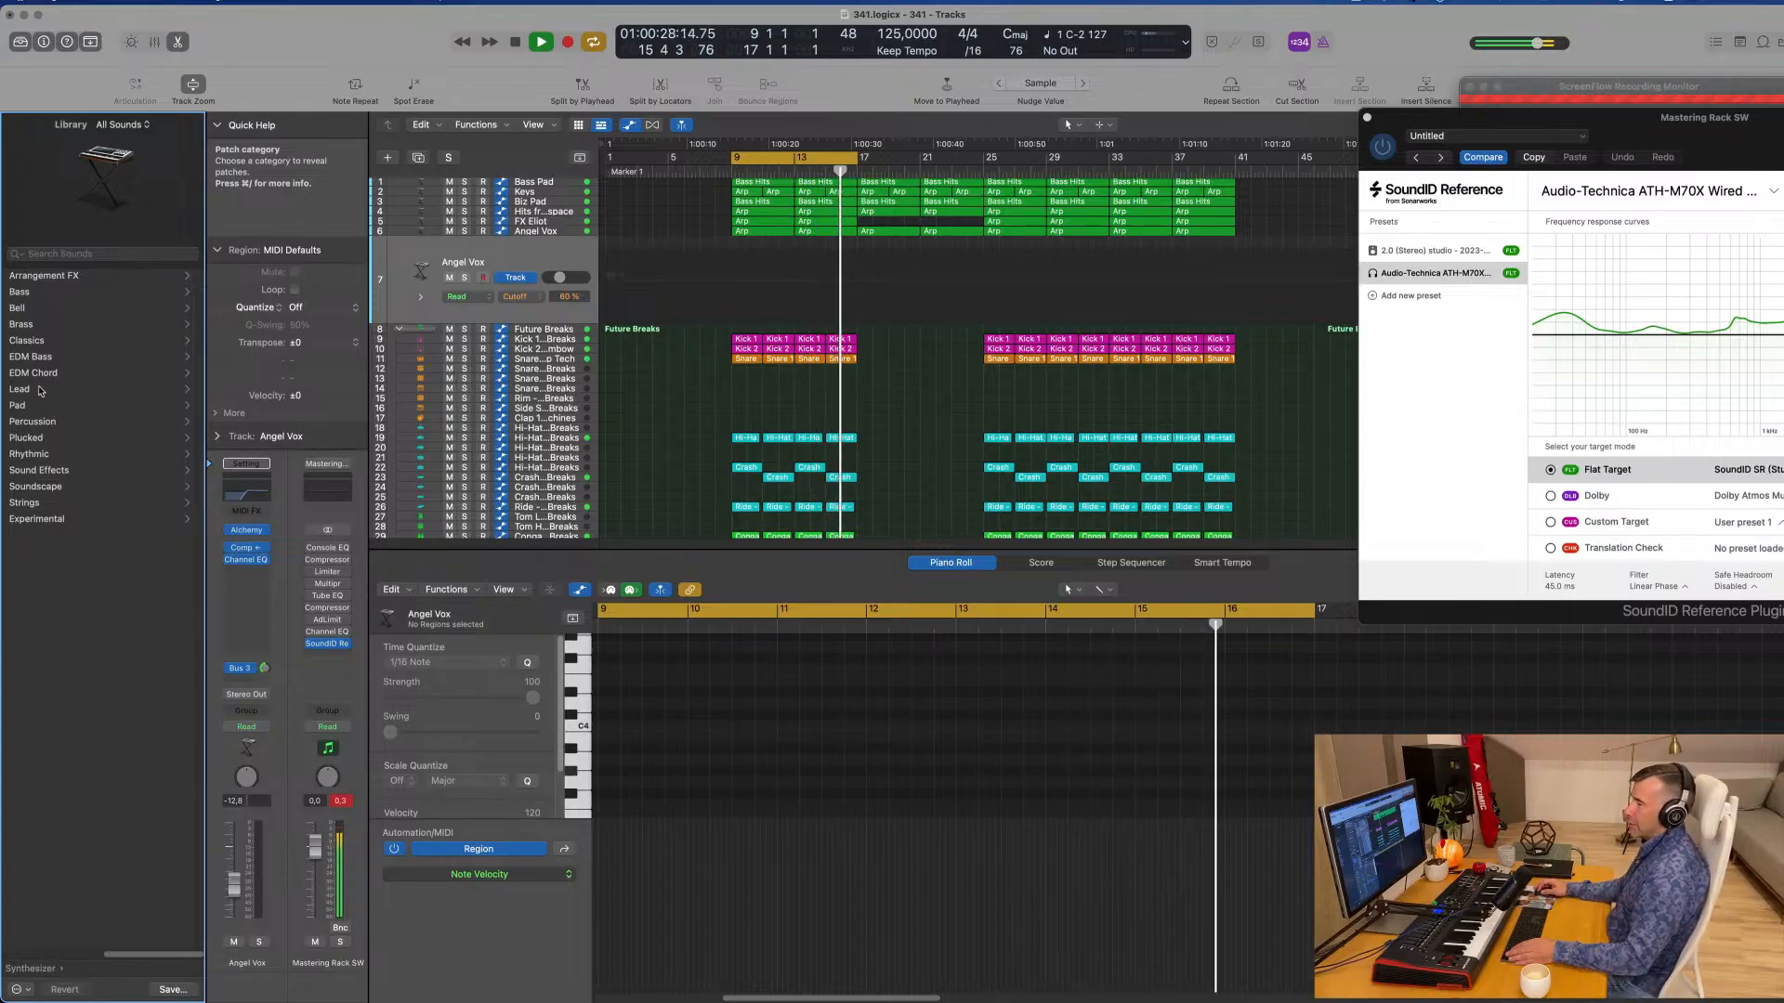
click(40, 390)
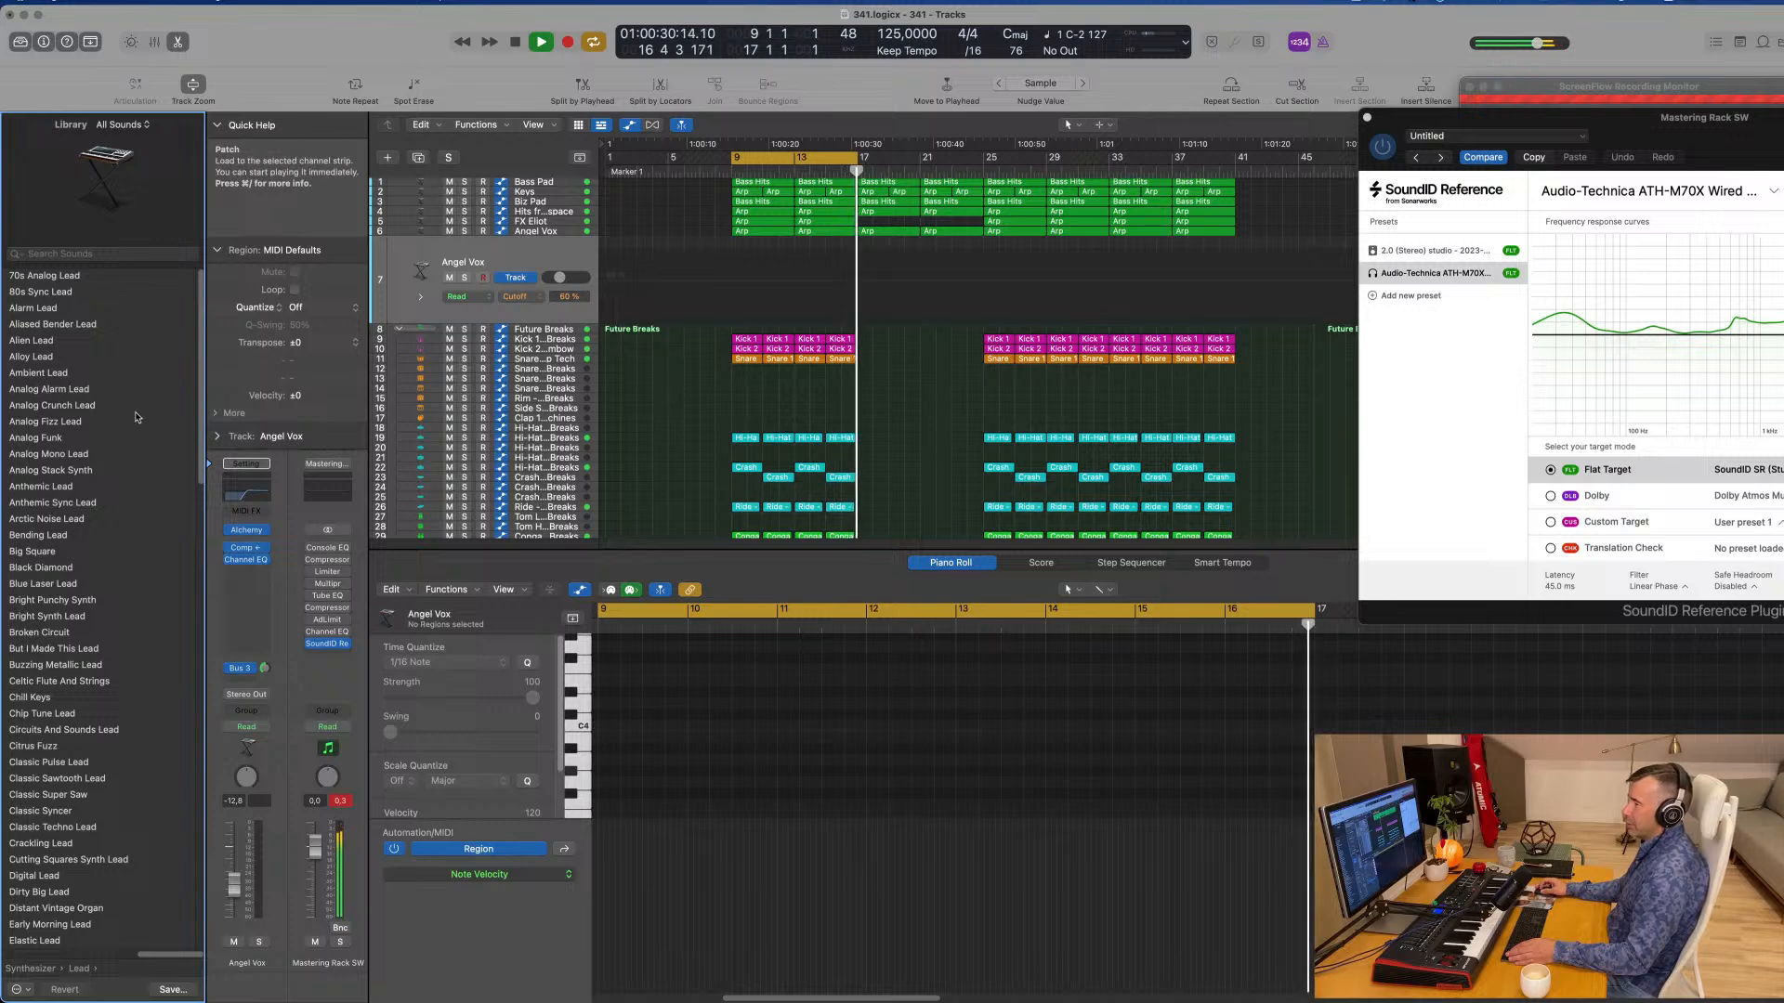
scroll(136, 417, down, 20)
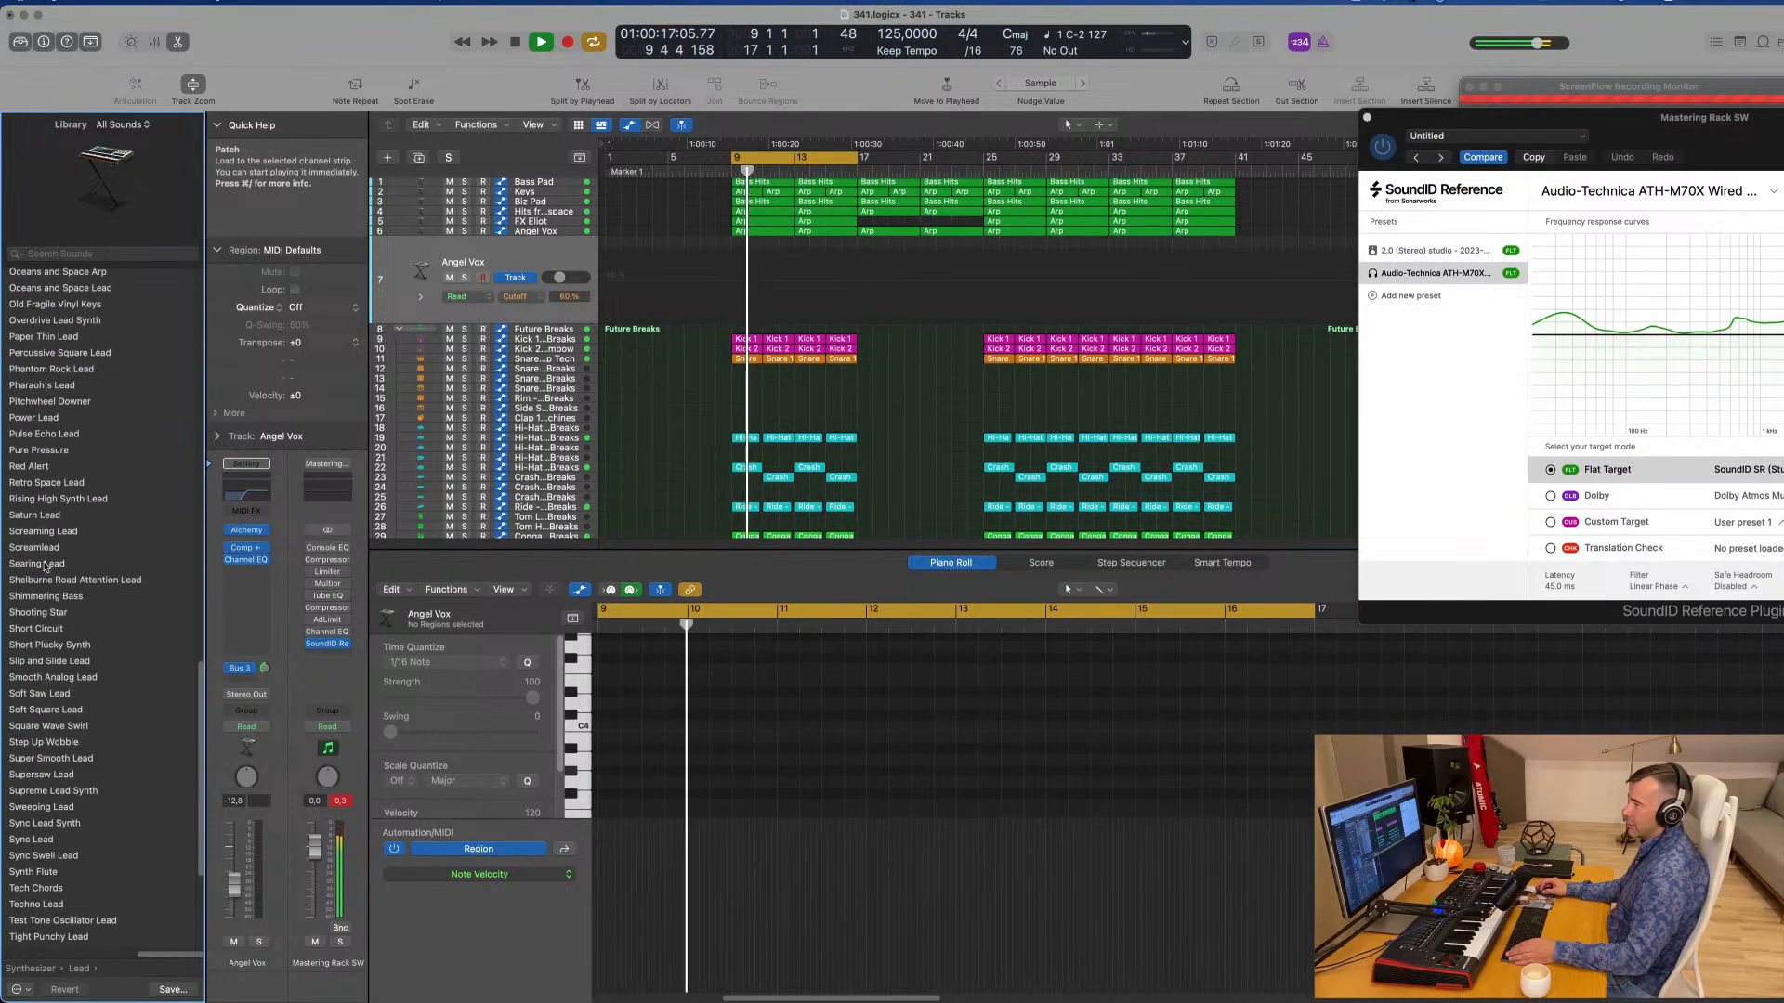
click(45, 564)
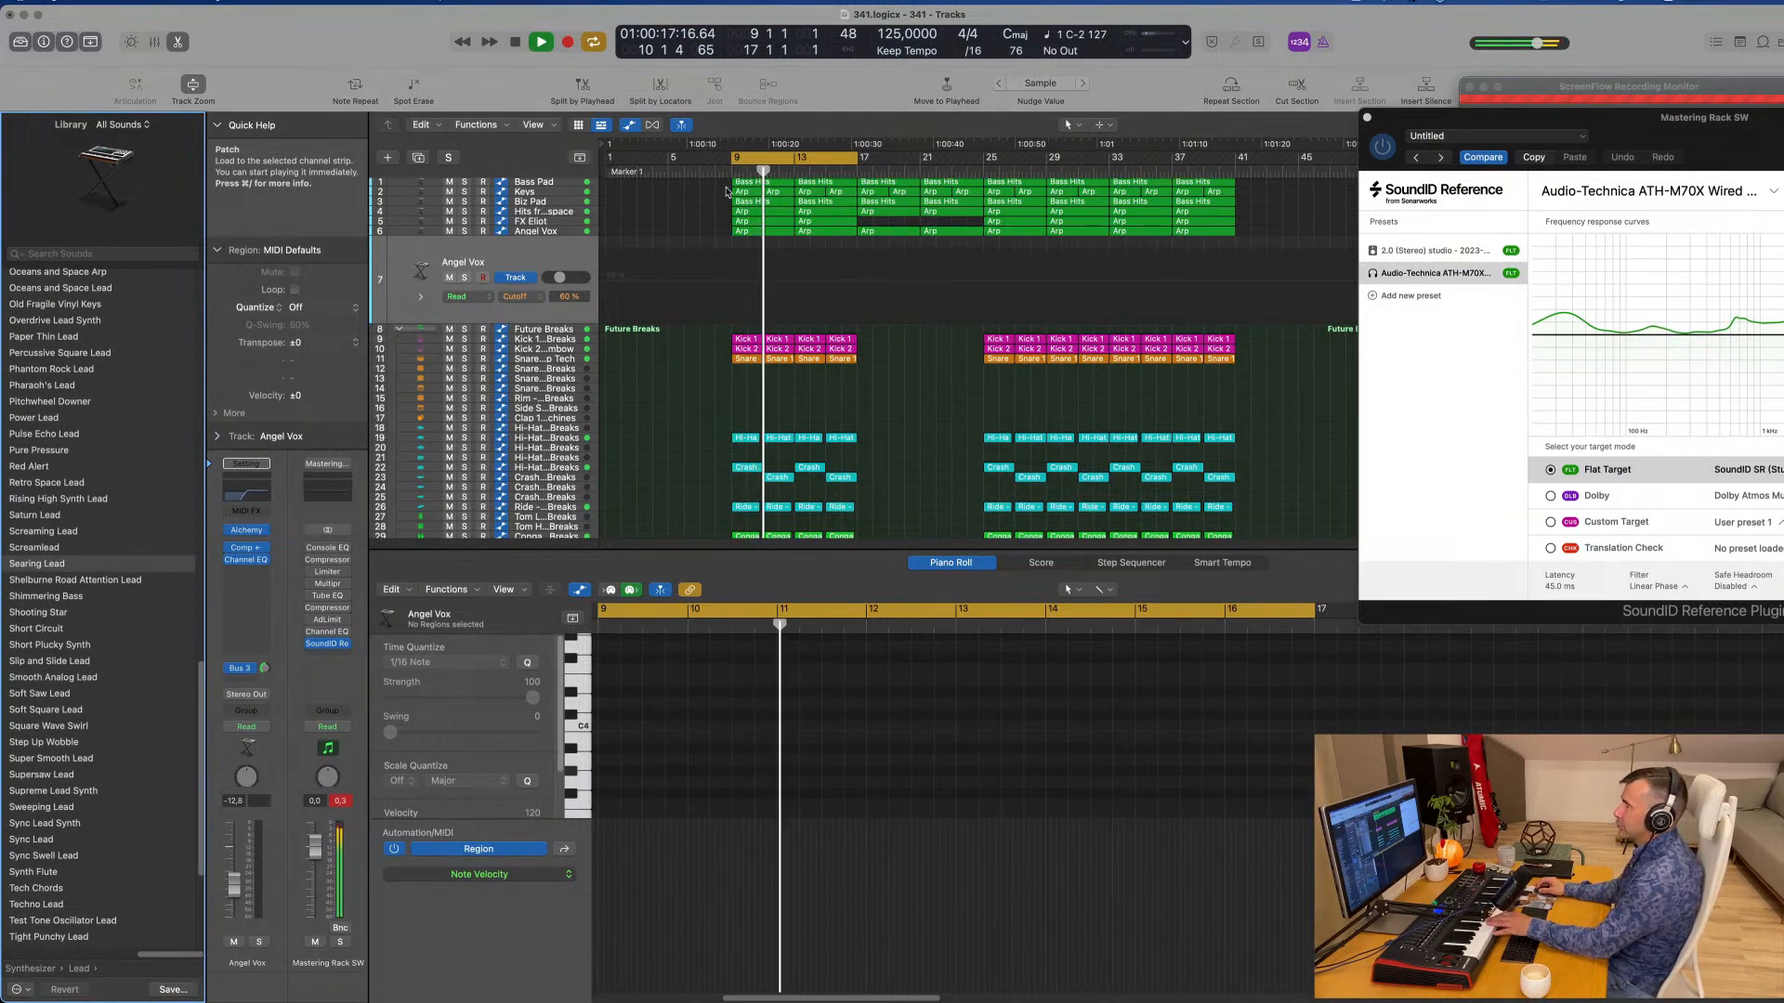
Step: Compare the original Angel Vox track with its duplicate below, and return to the duplicate
click(582, 263)
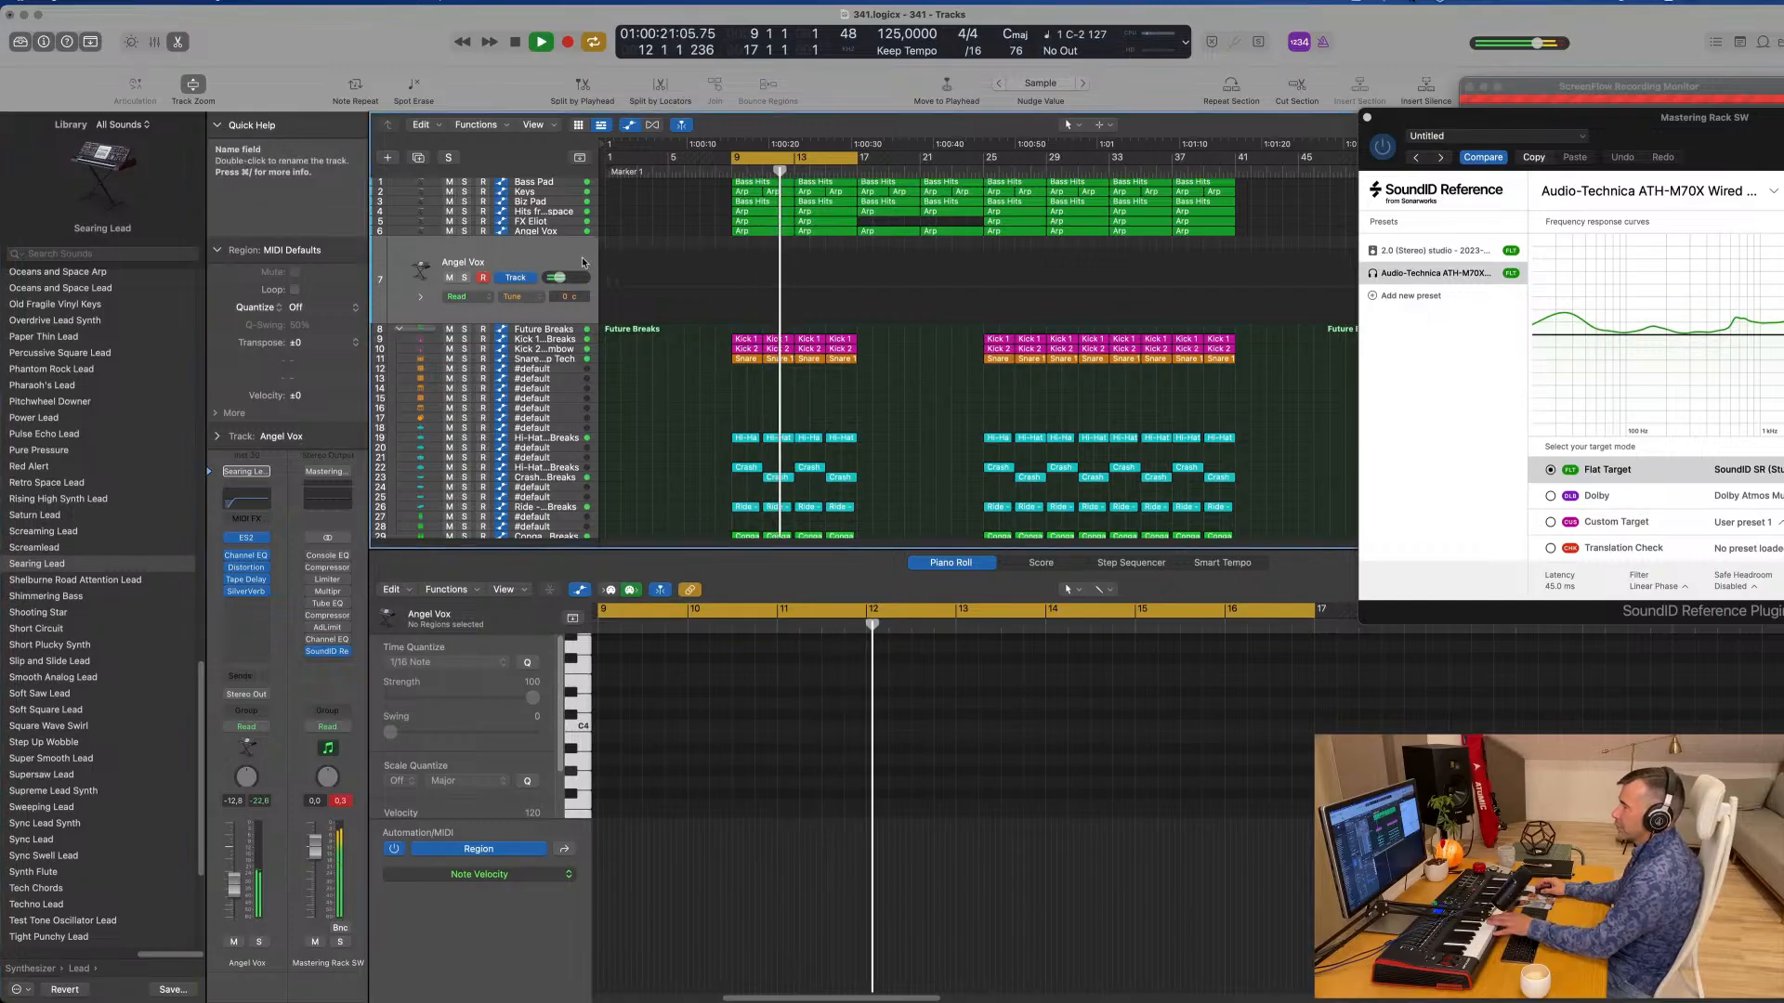
click(564, 231)
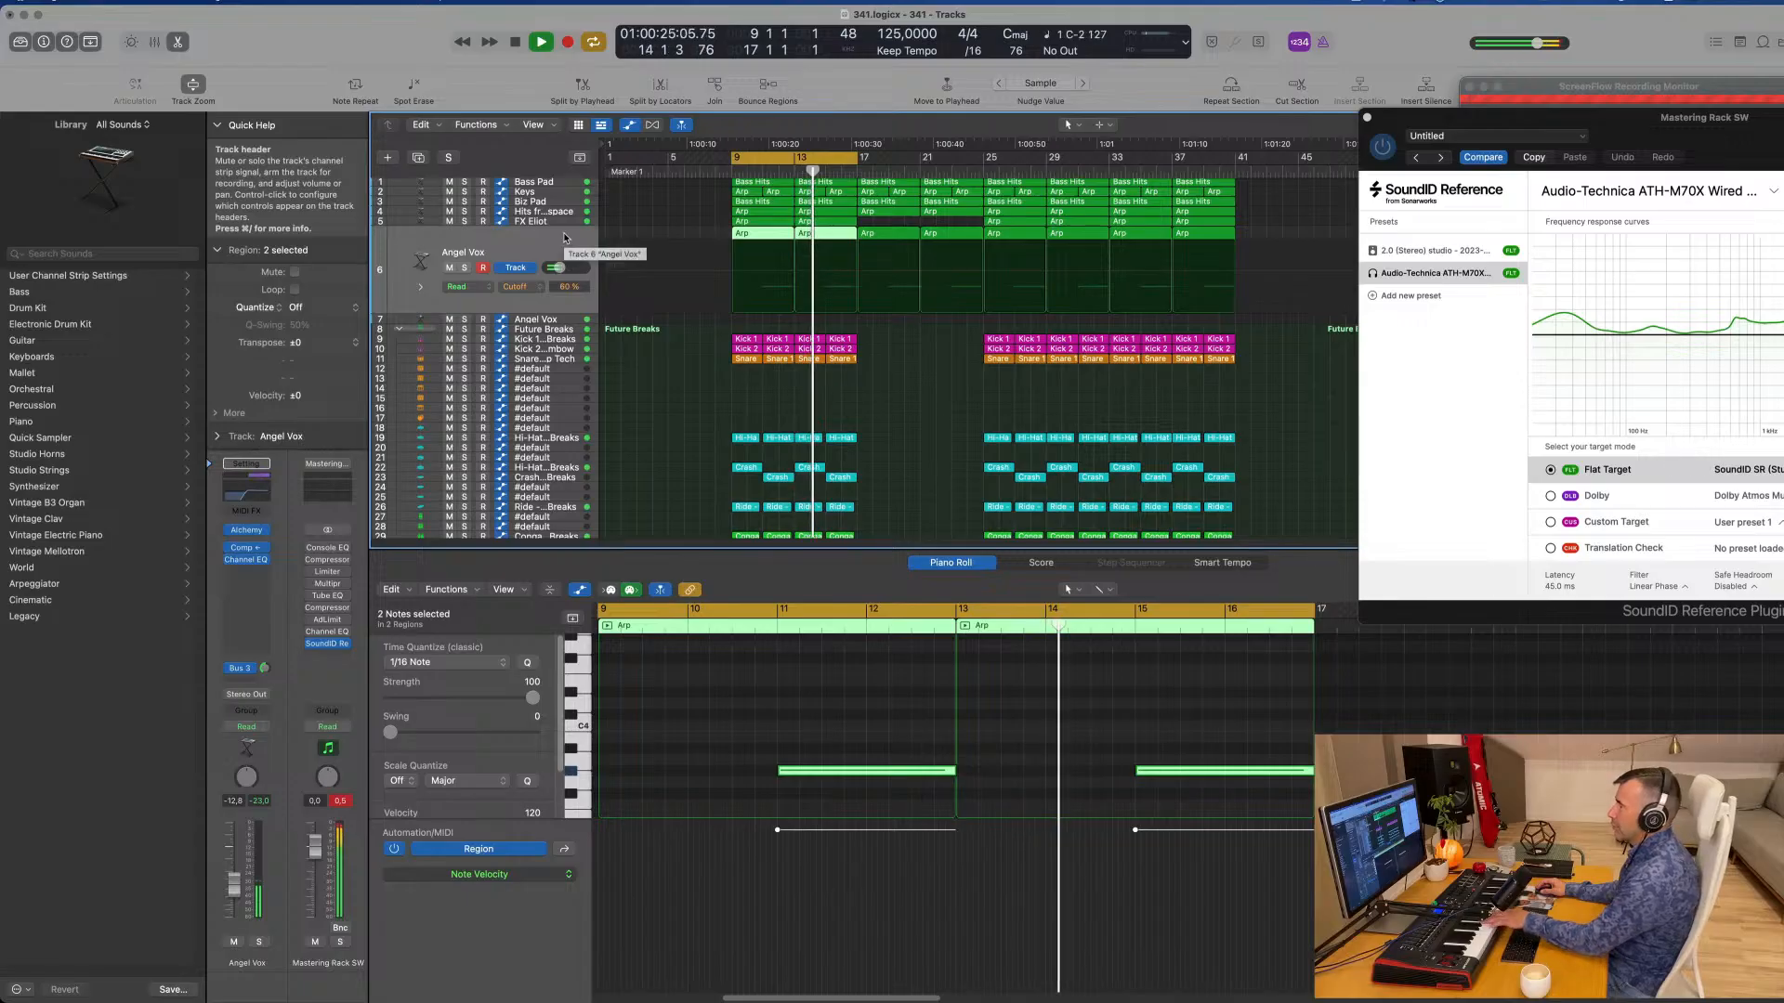
click(573, 320)
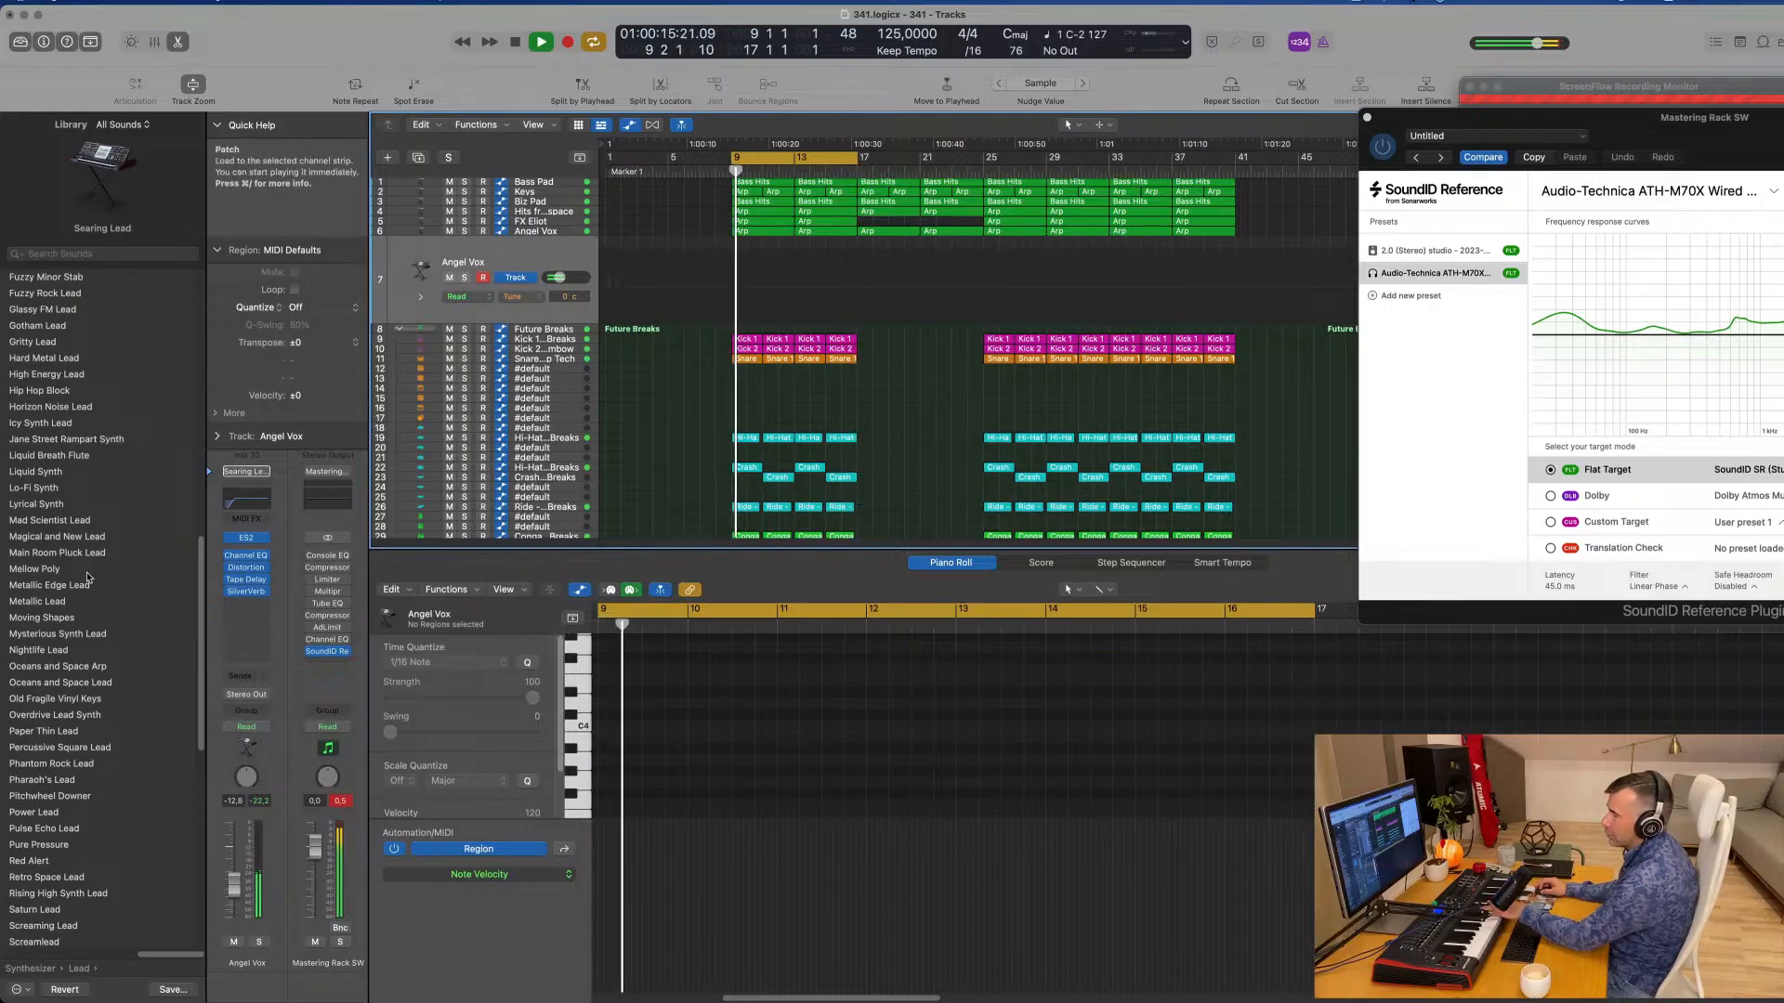
Step: Try the Liquid Synth patch at -4.0 dB and the Magical and New Lead patch, opening the latter's Retro Synth instrument
scroll(88, 578, up, 2)
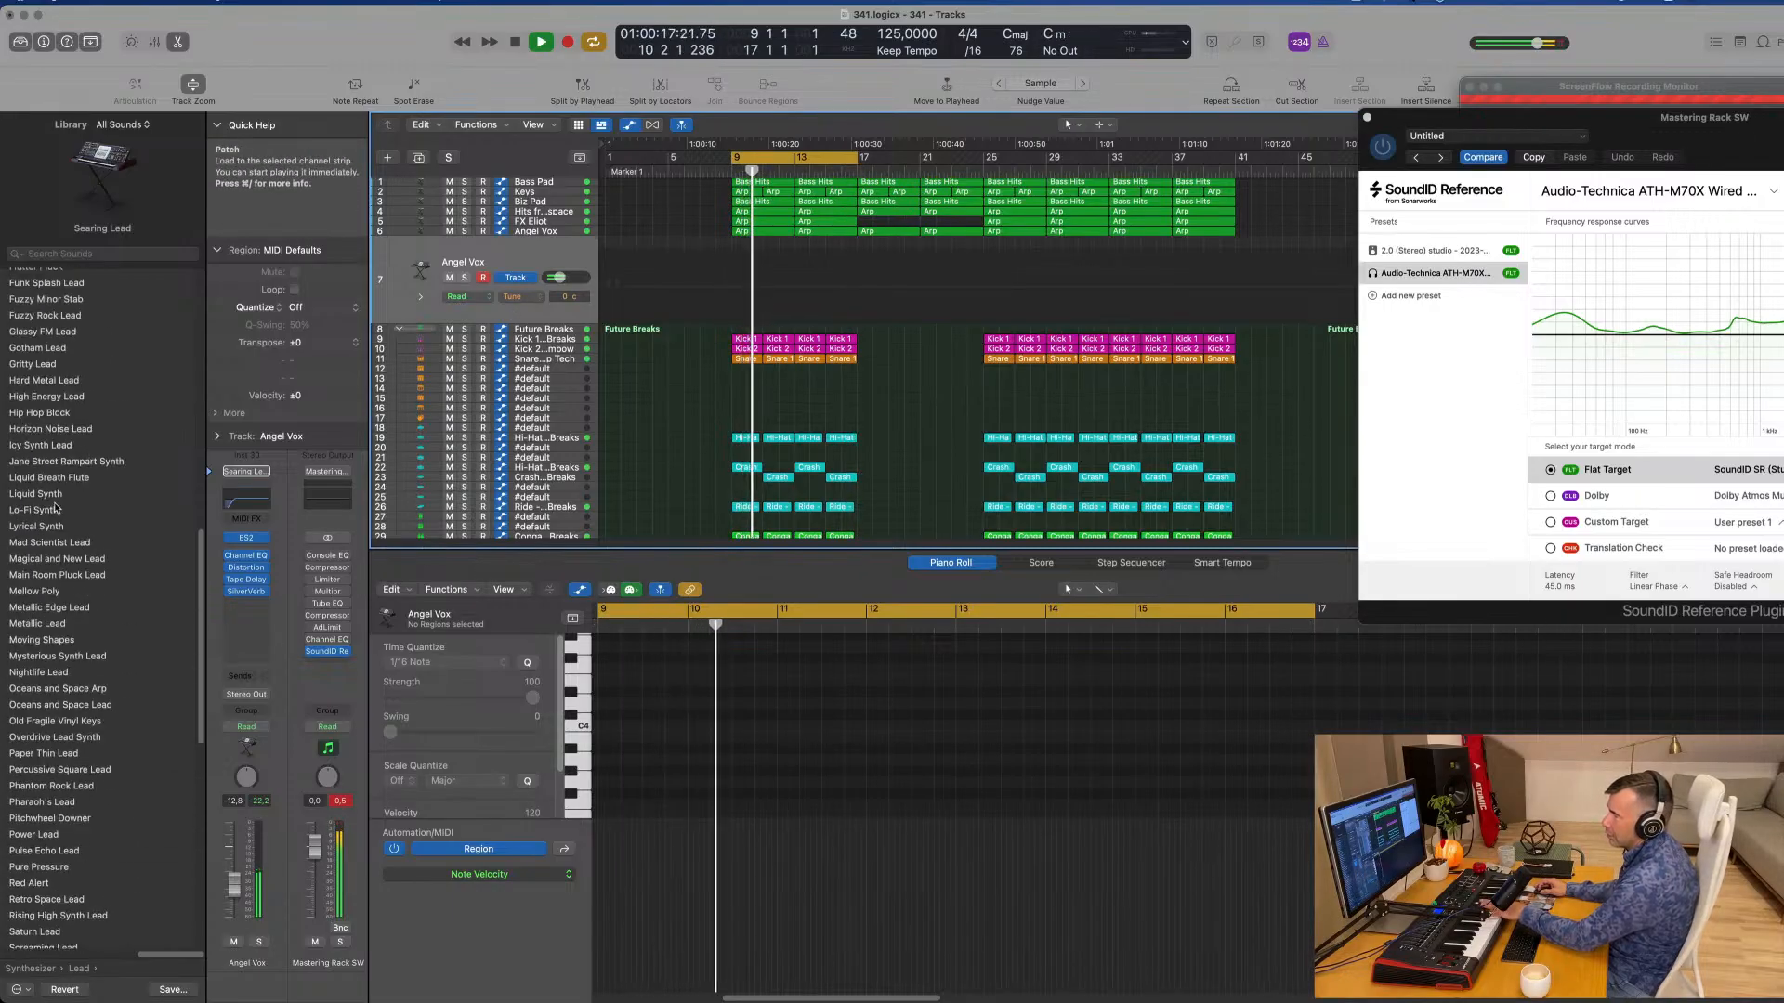
click(42, 496)
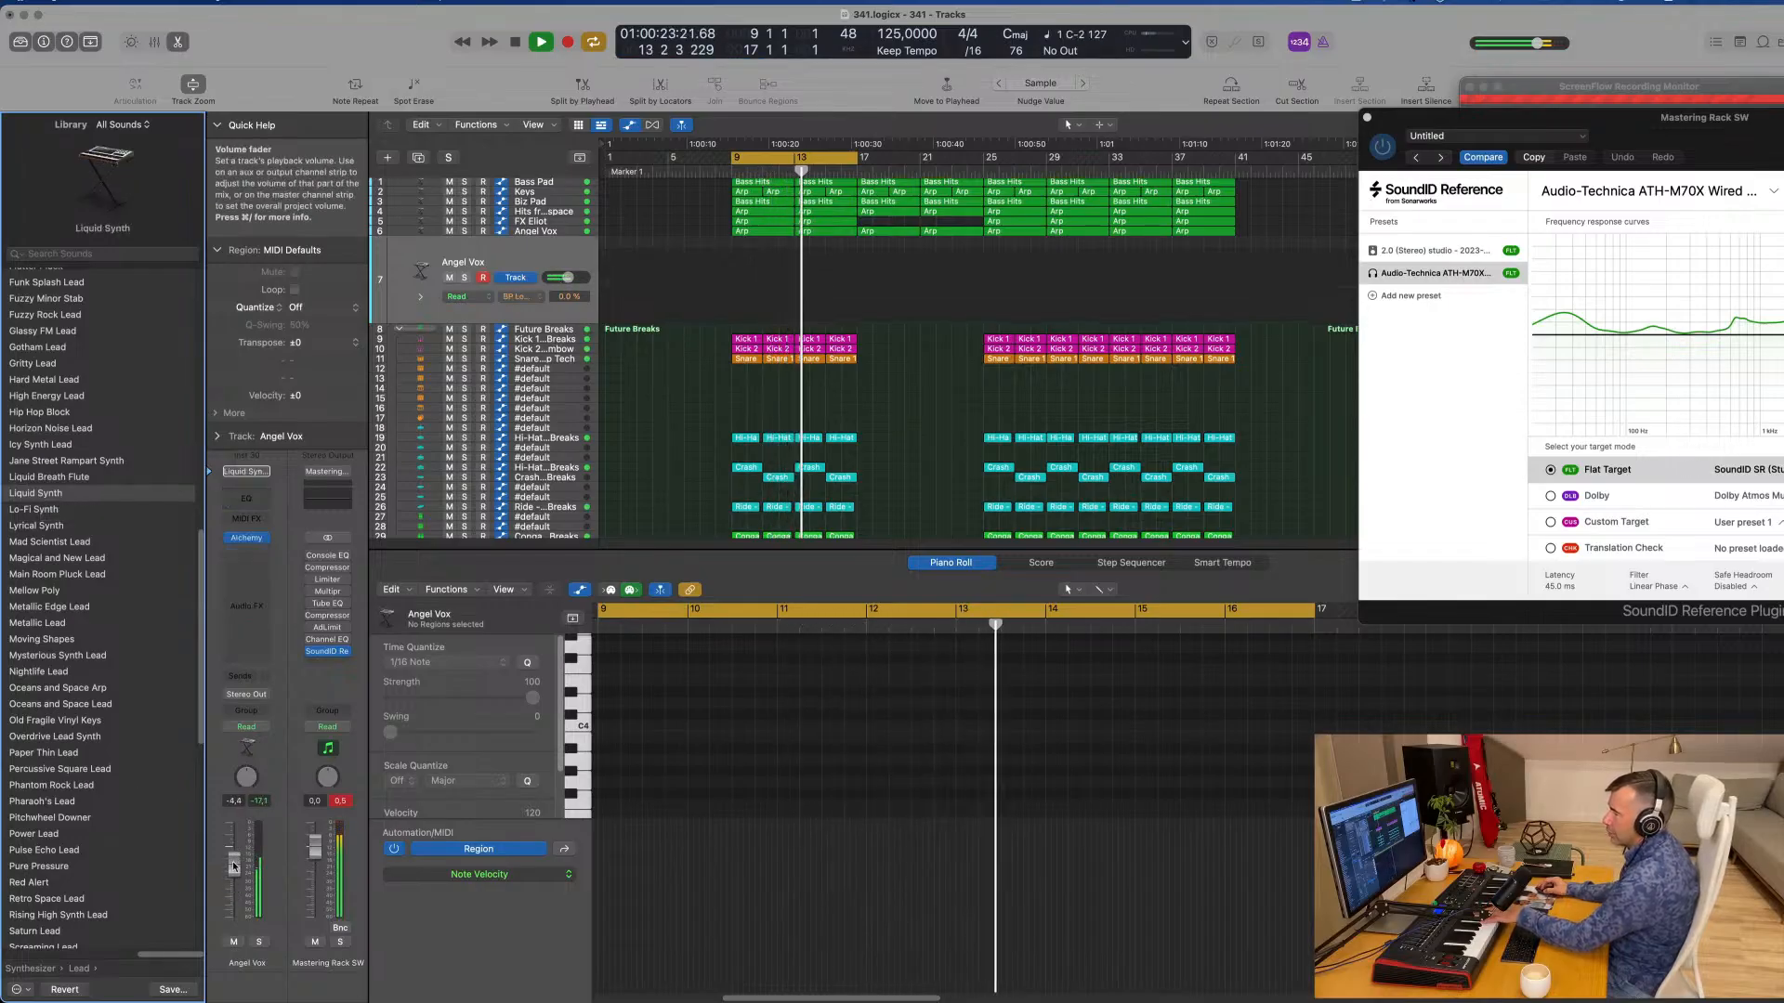
scroll(56, 522, down, 2)
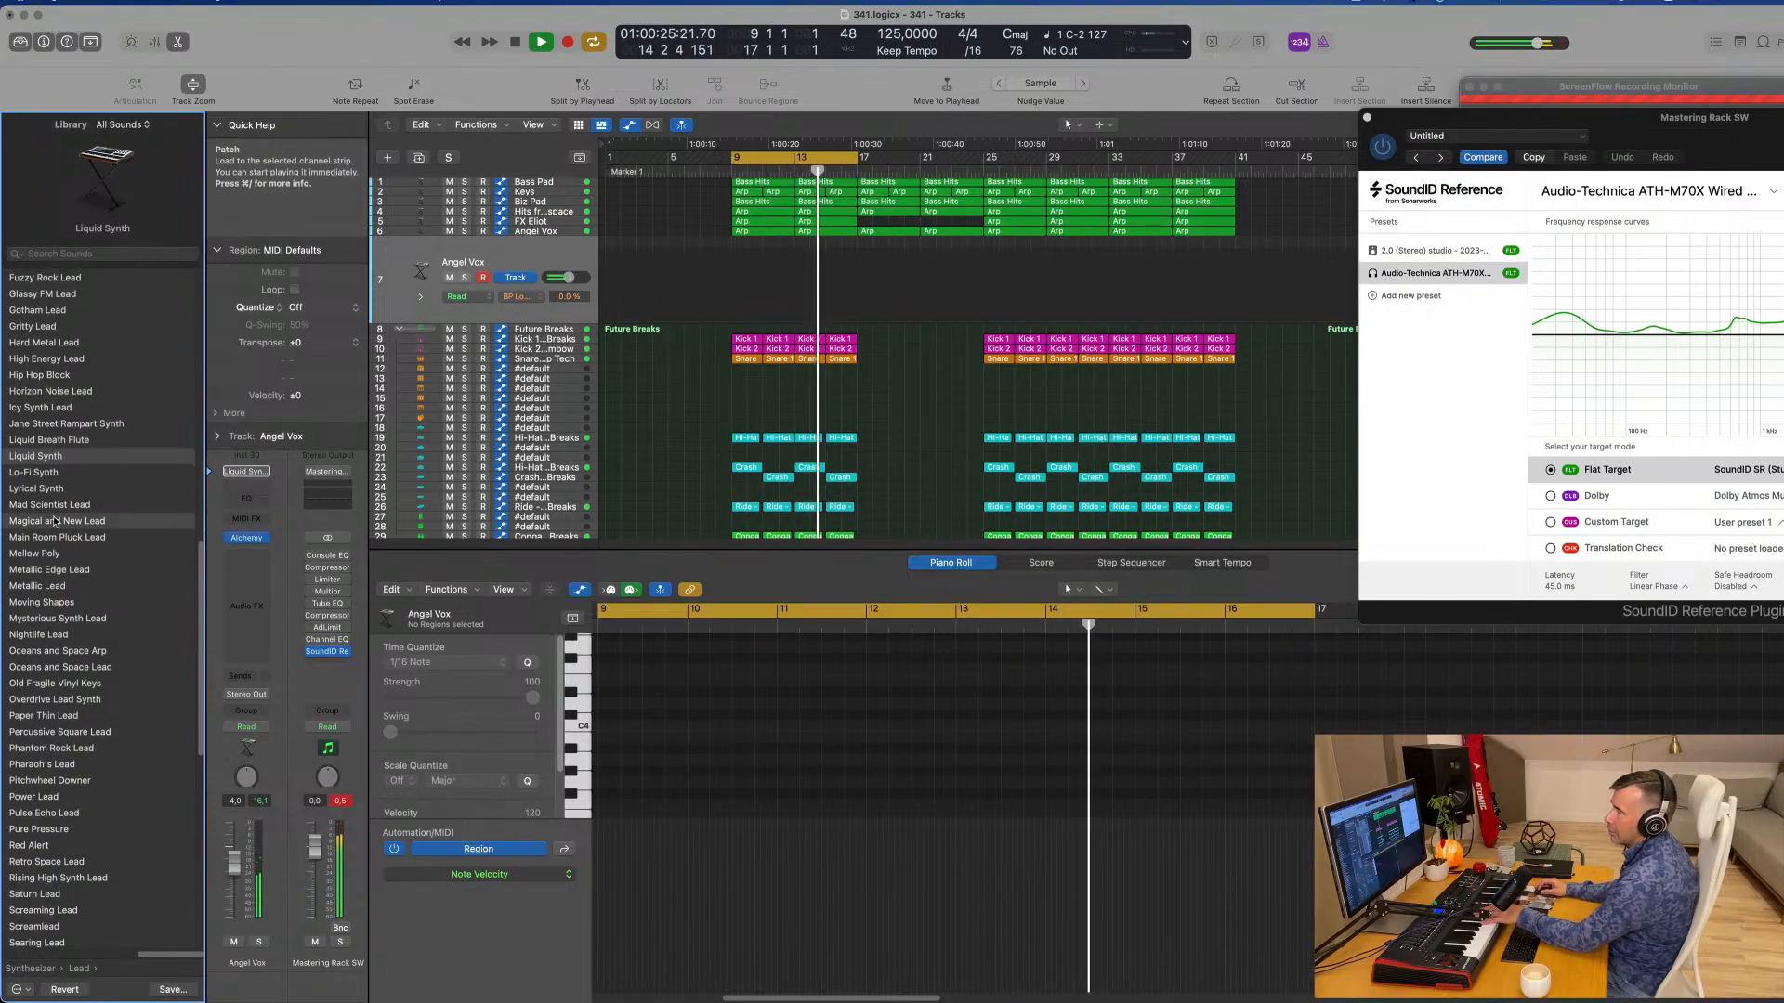
click(56, 521)
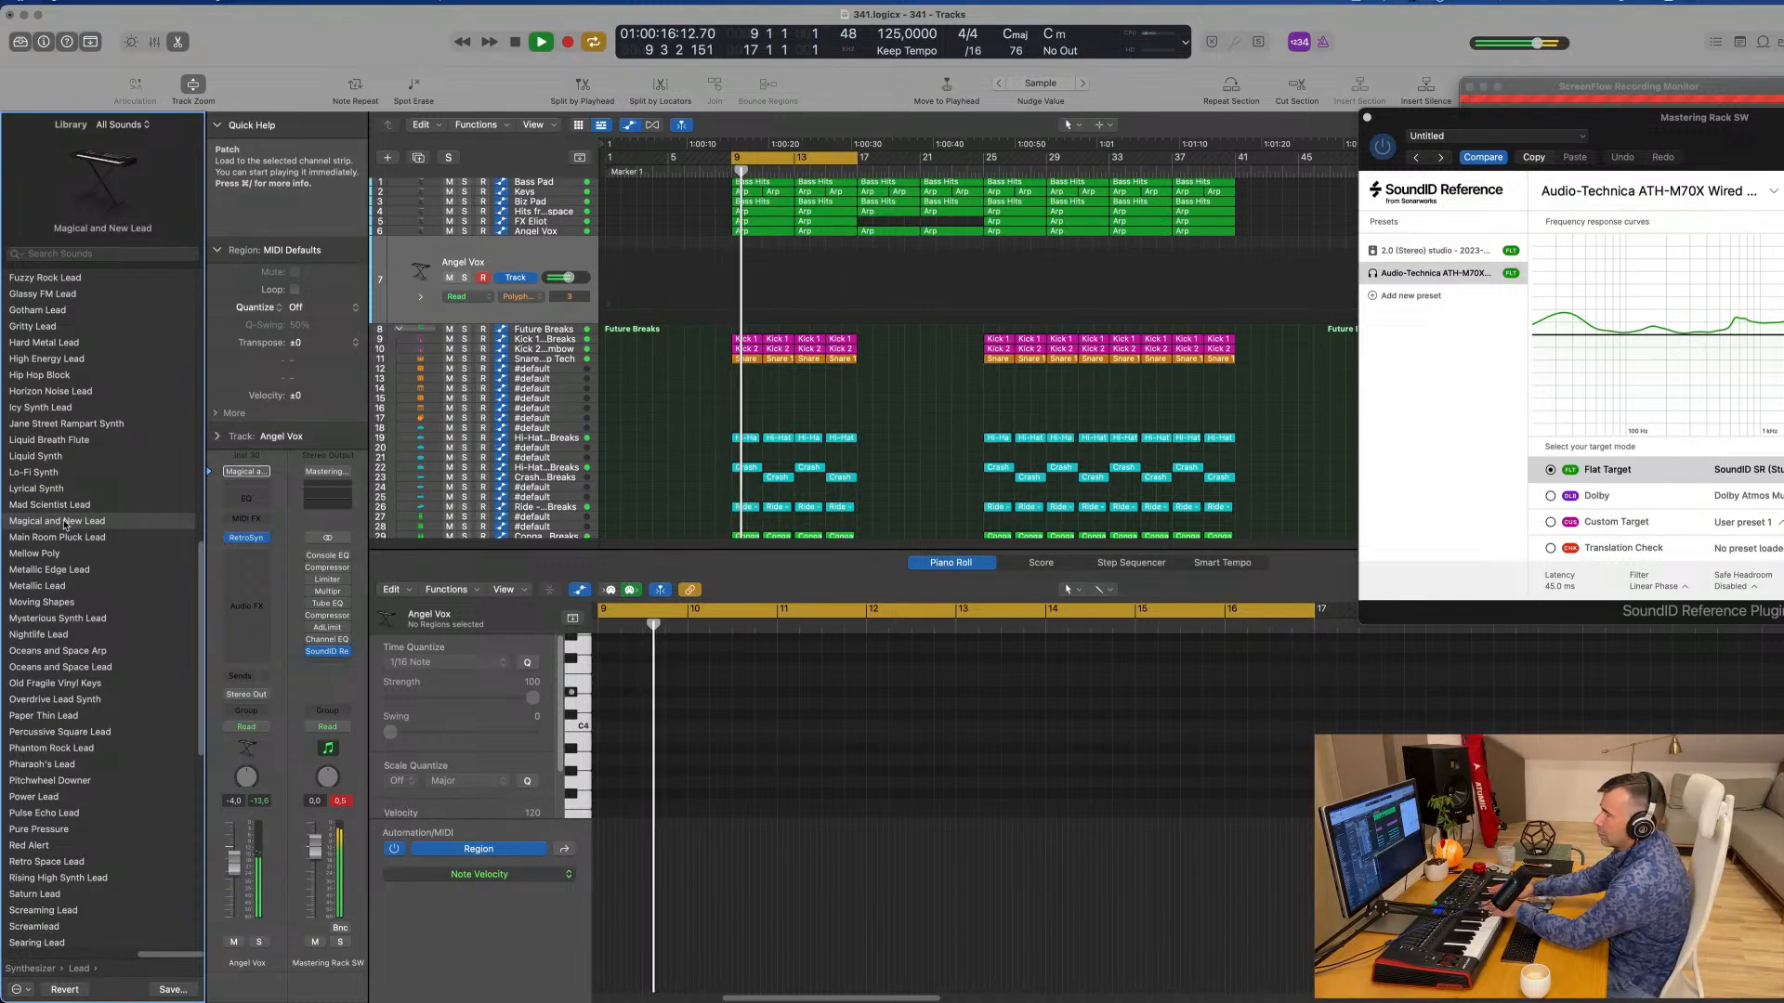
click(248, 539)
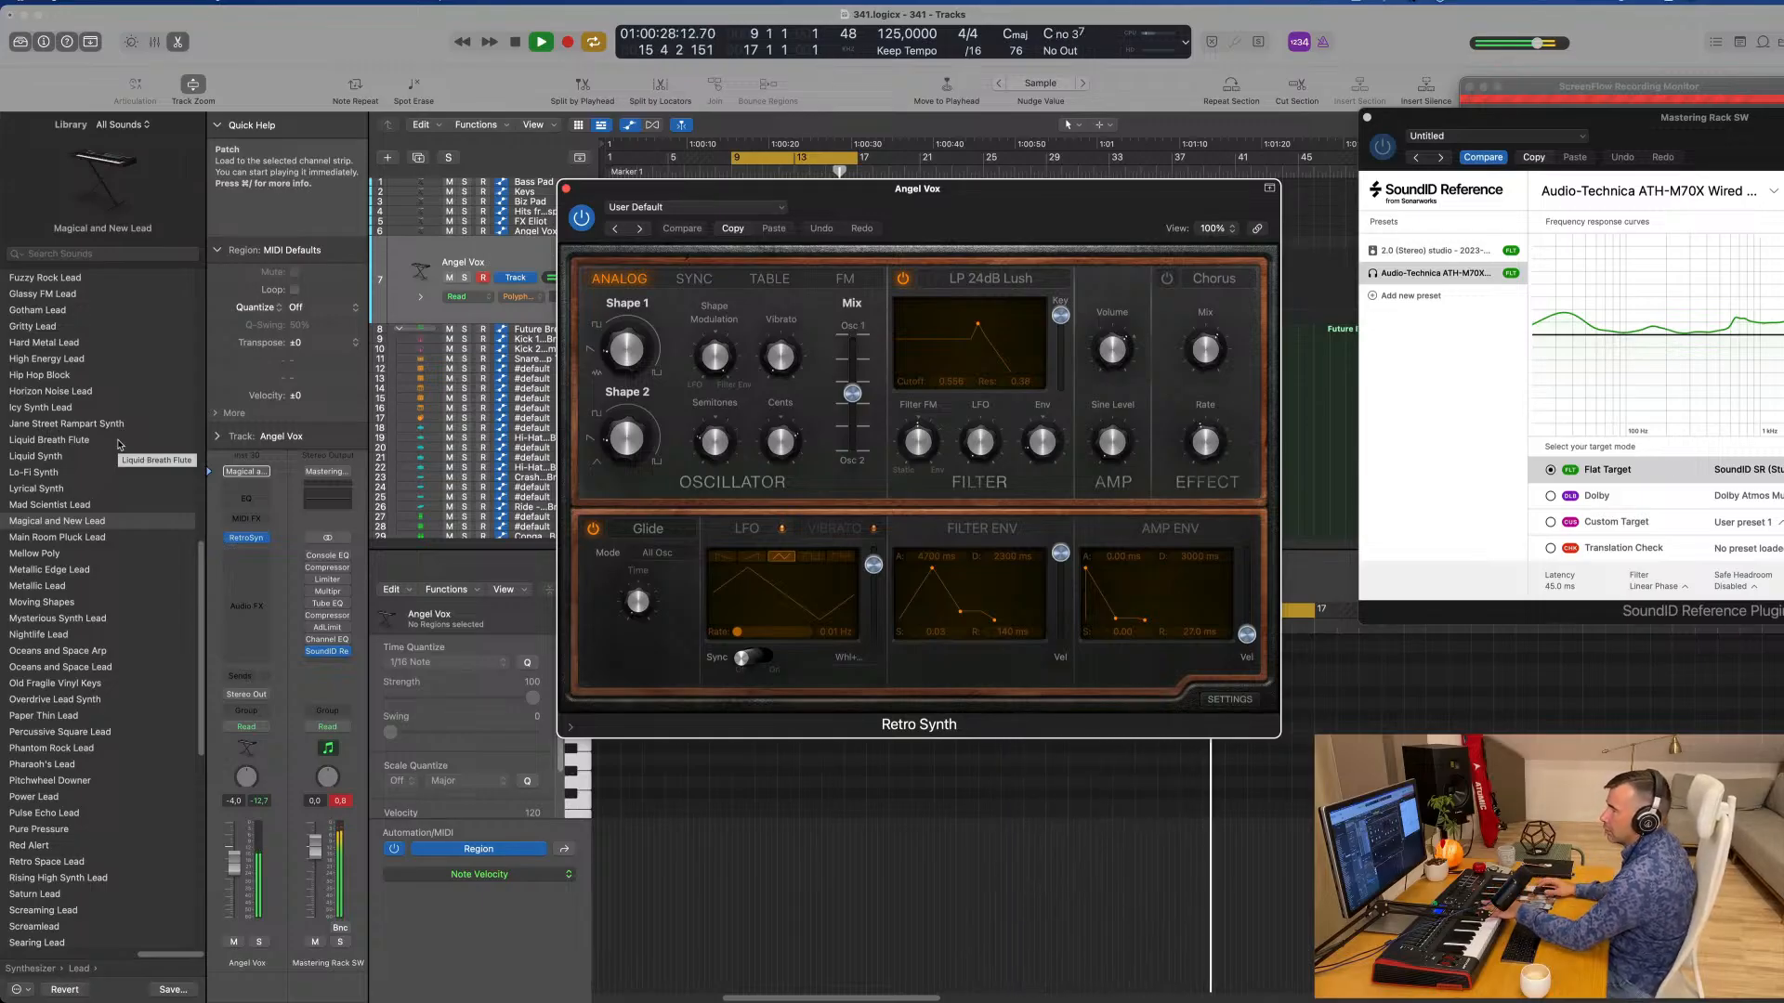
Step: Try Main Room Pluck Lead, Searing Lead and Shelburne Road Attention Lead on the duplicated track, raising its level to 0.2 dB
click(75, 539)
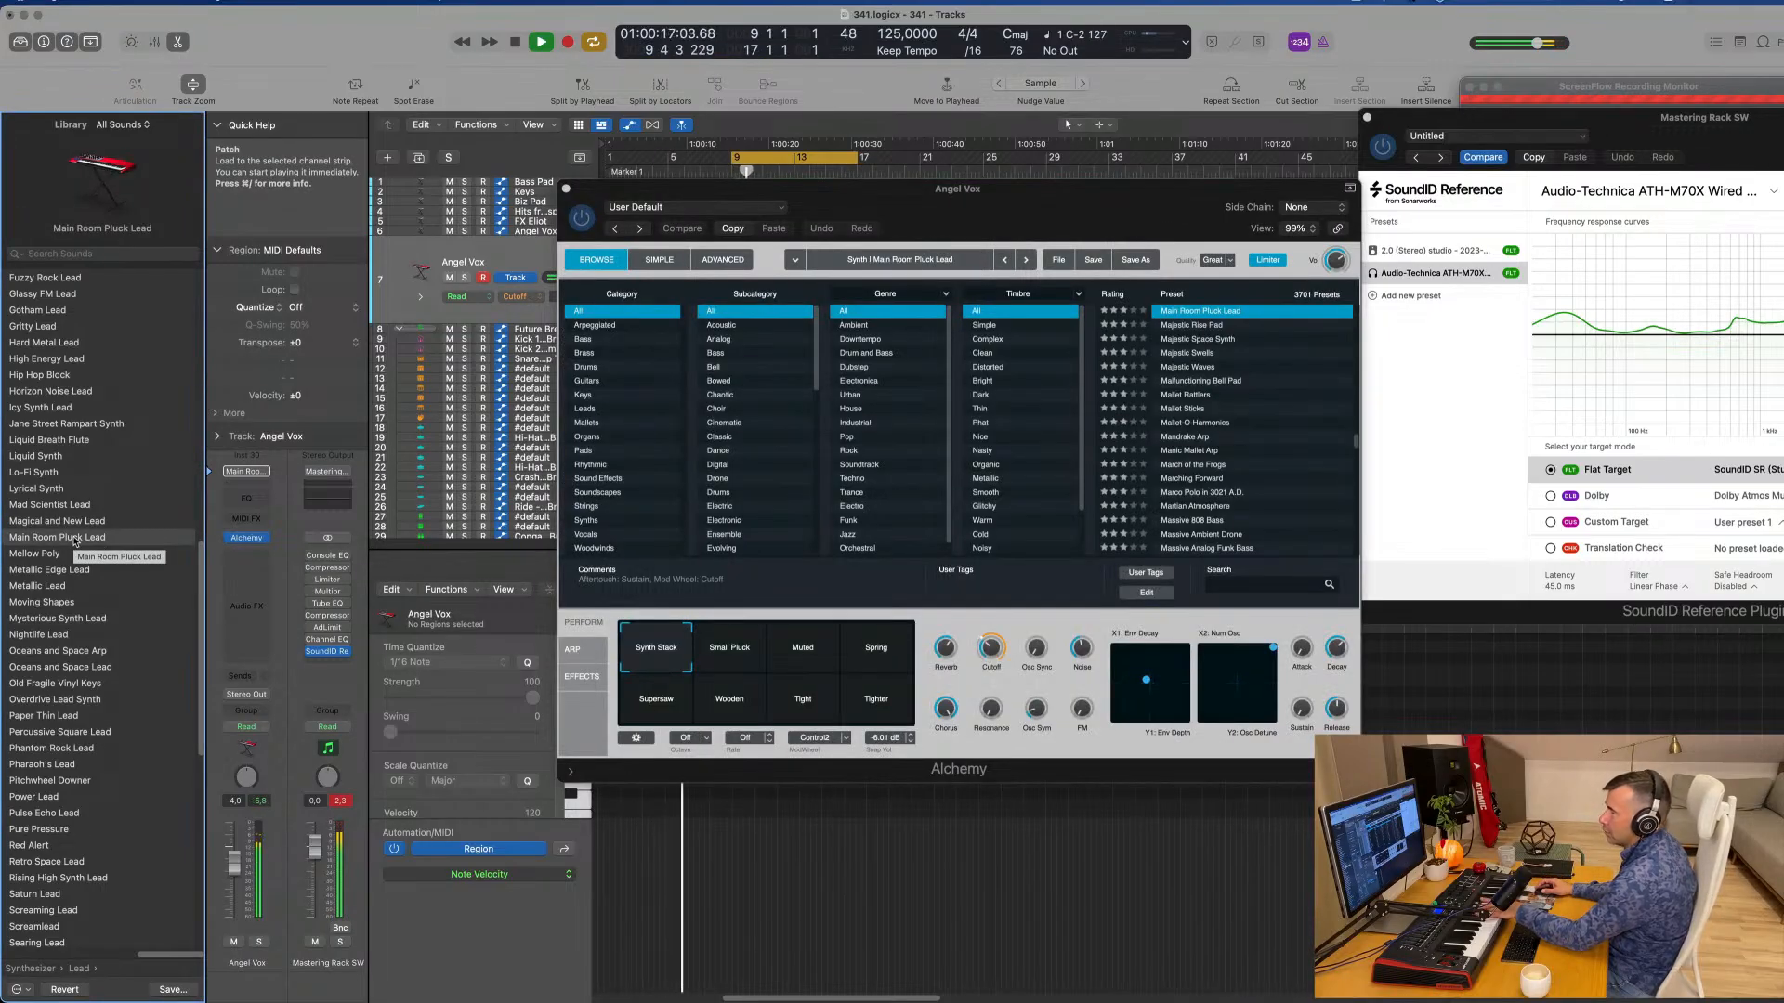
scroll(93, 594, down, 10)
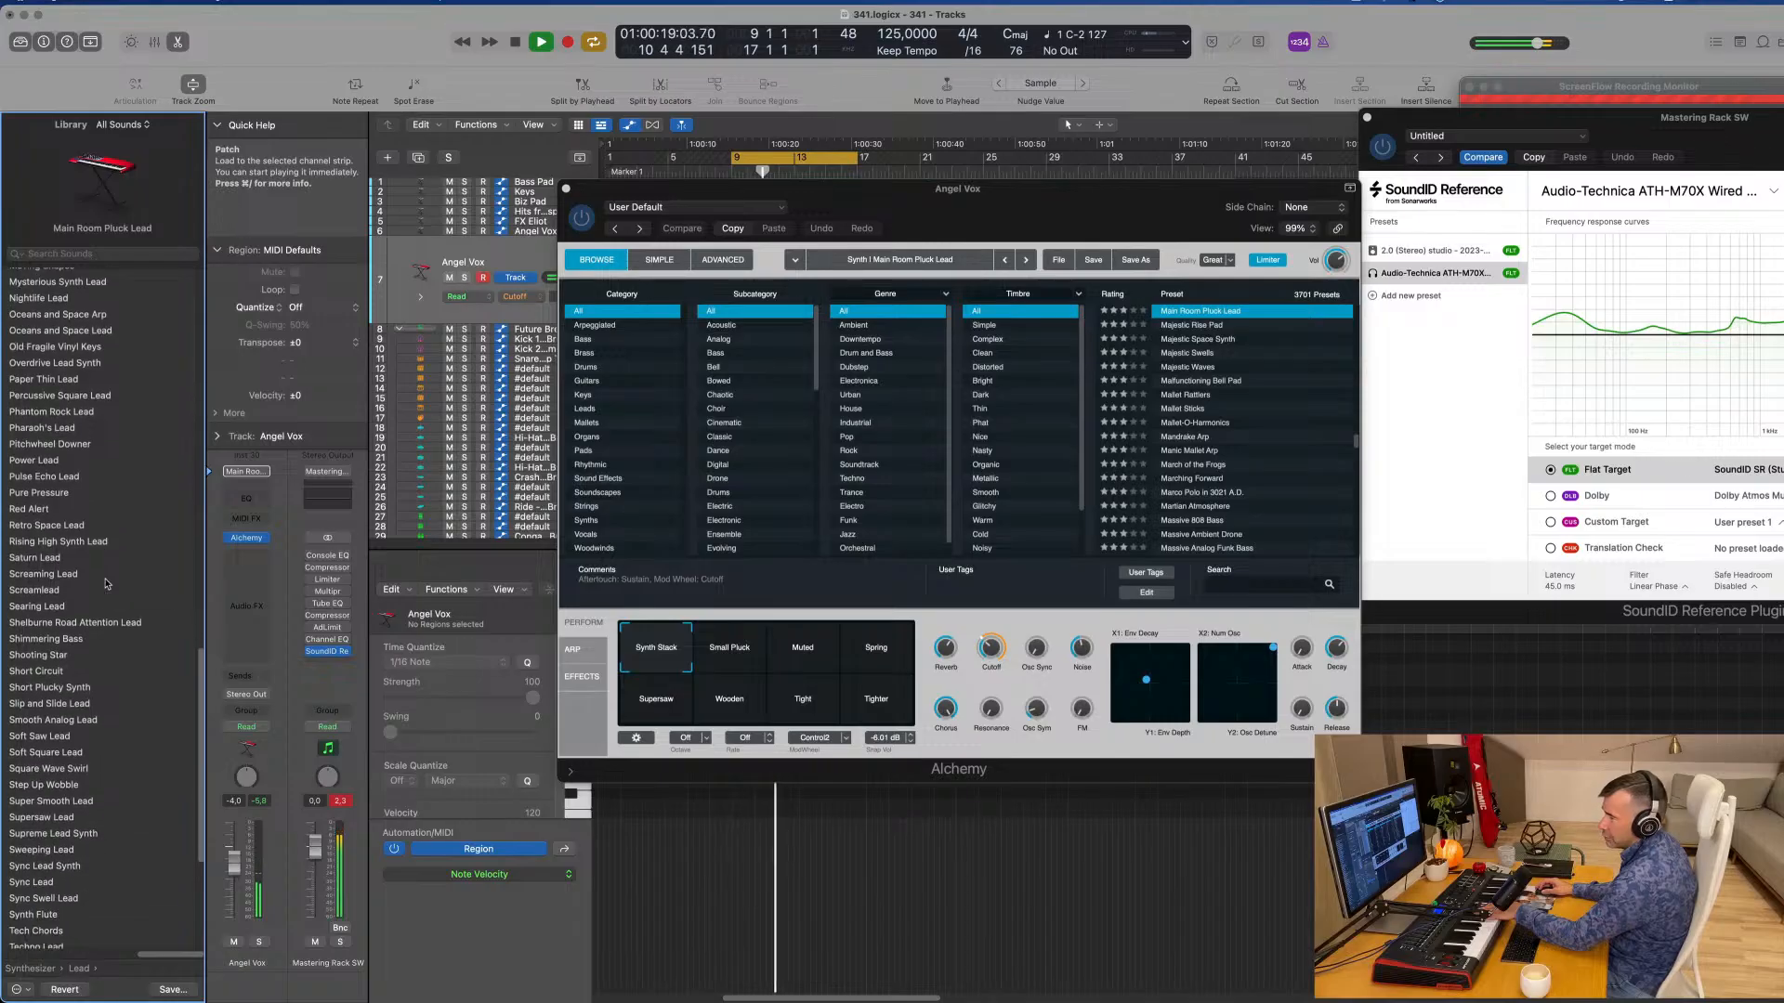
click(57, 604)
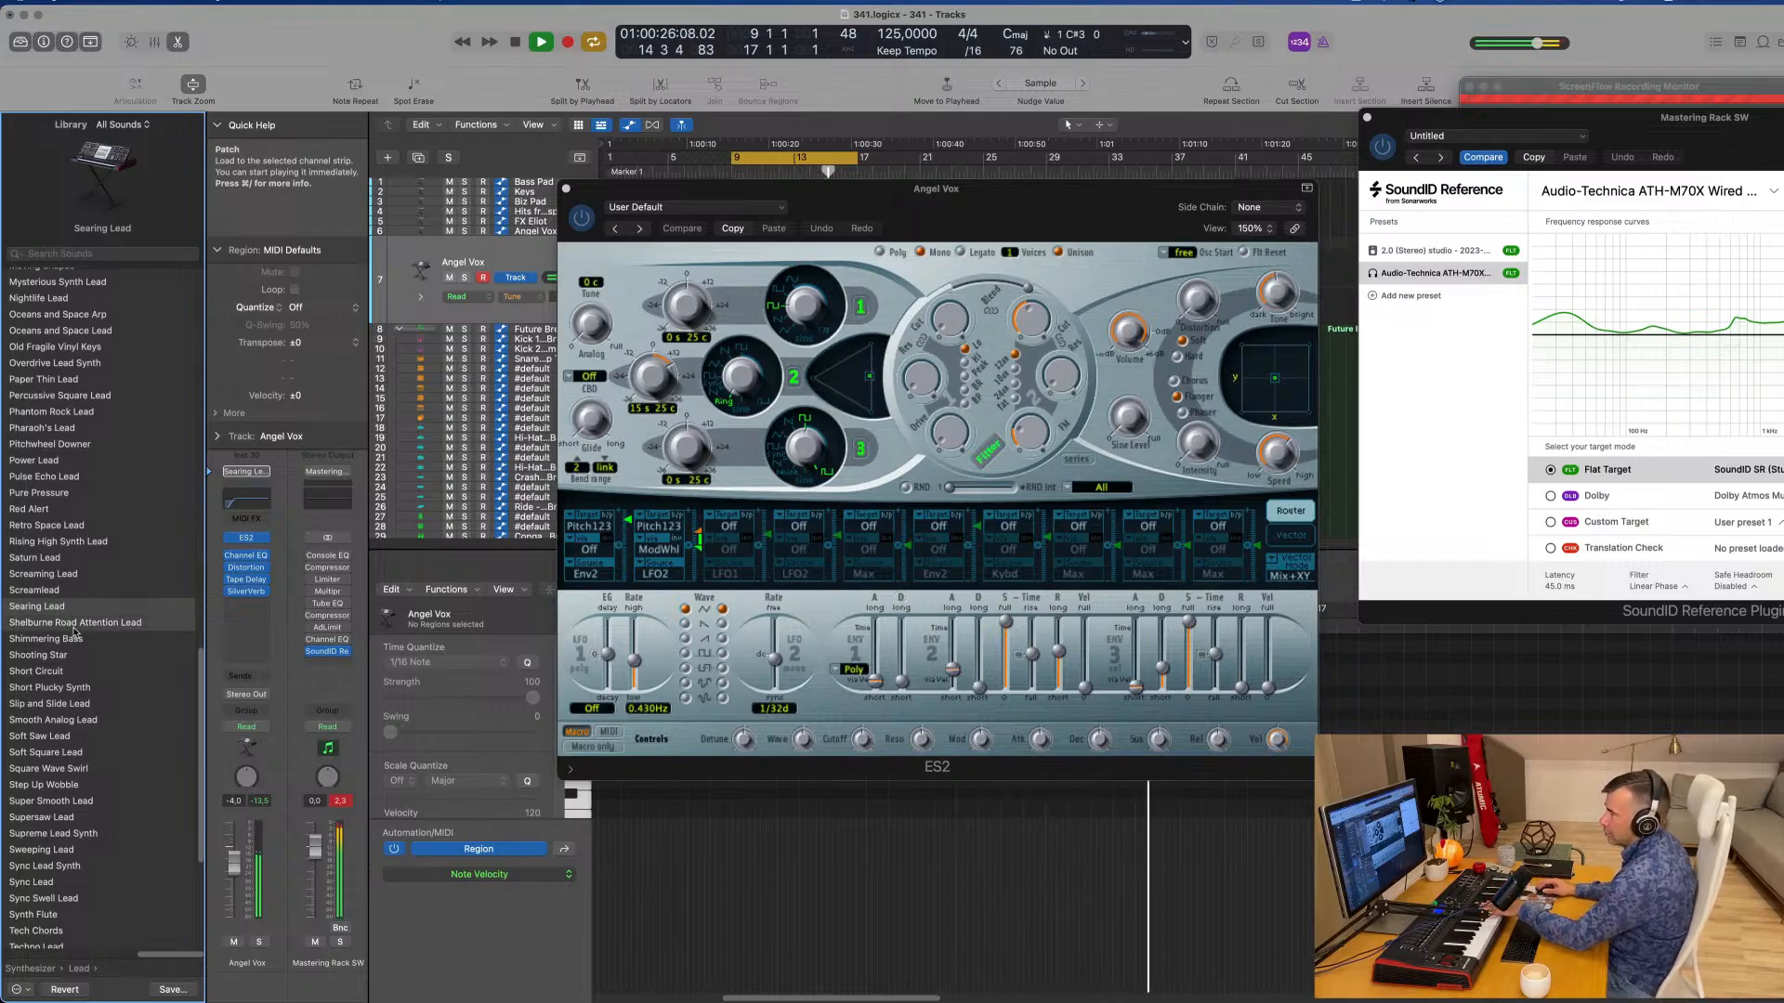
click(78, 625)
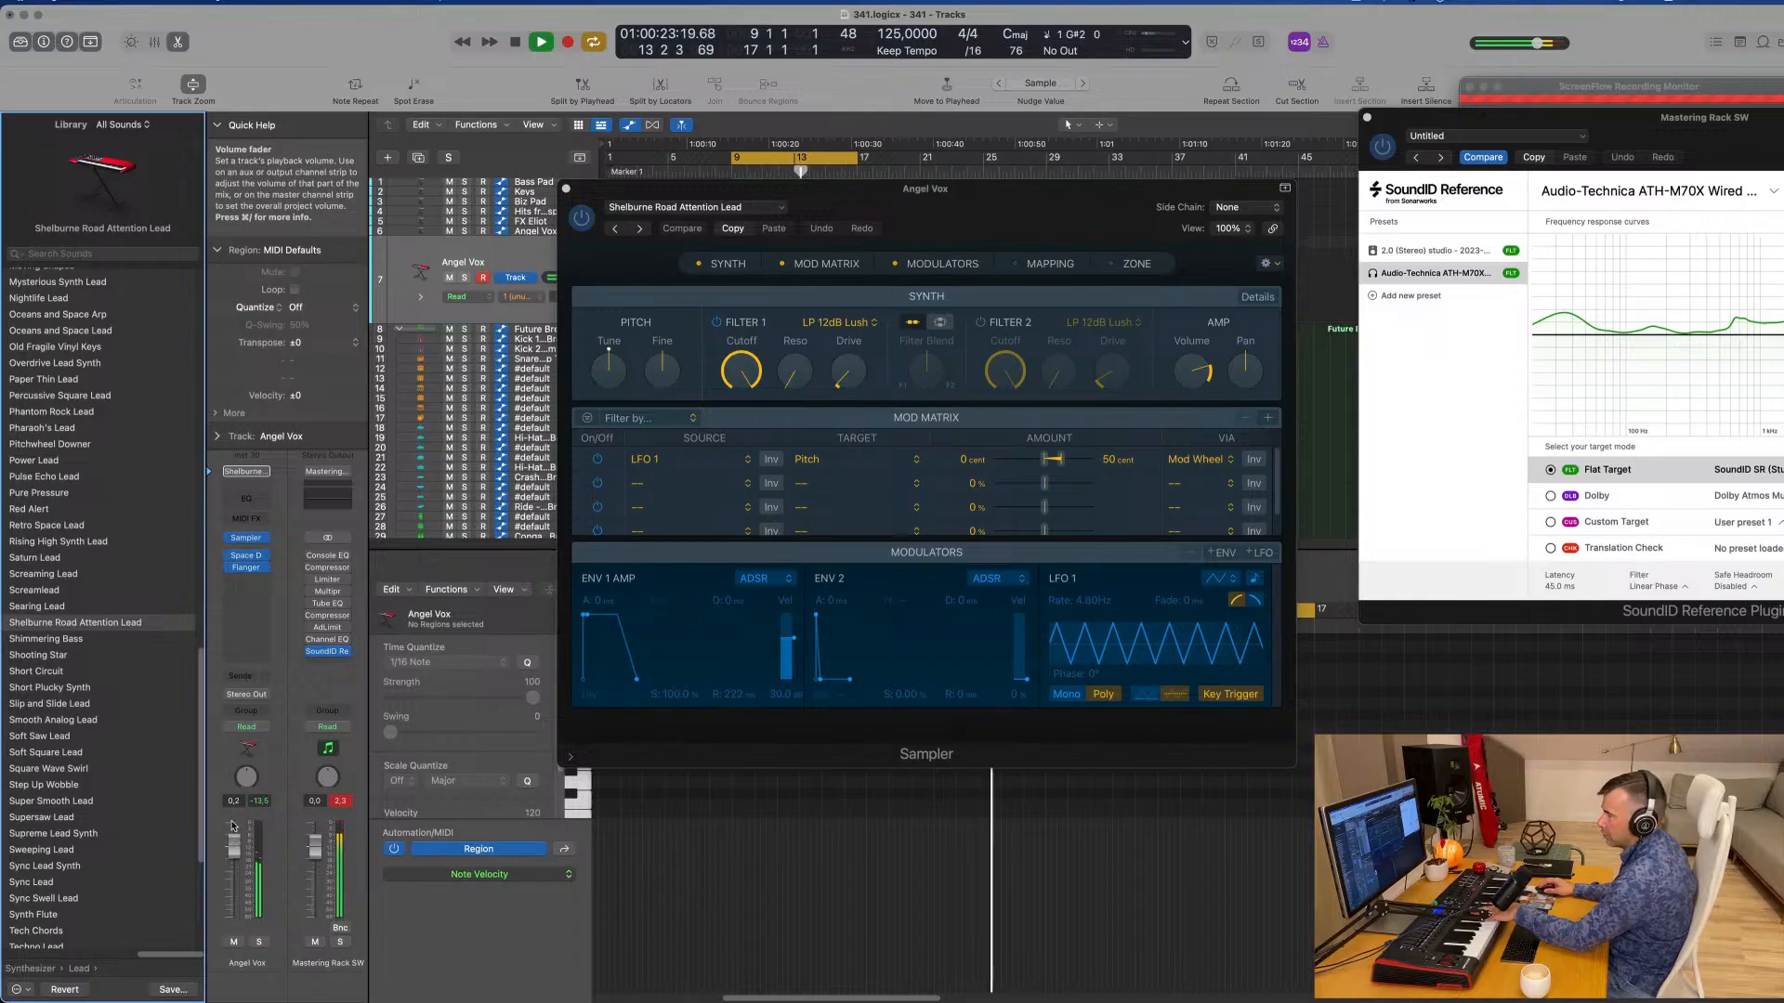
Step: Try the Shooting Star, Short Circuit and Slip and Slide Lead patches on the duplicated Angel Vox track
click(28, 656)
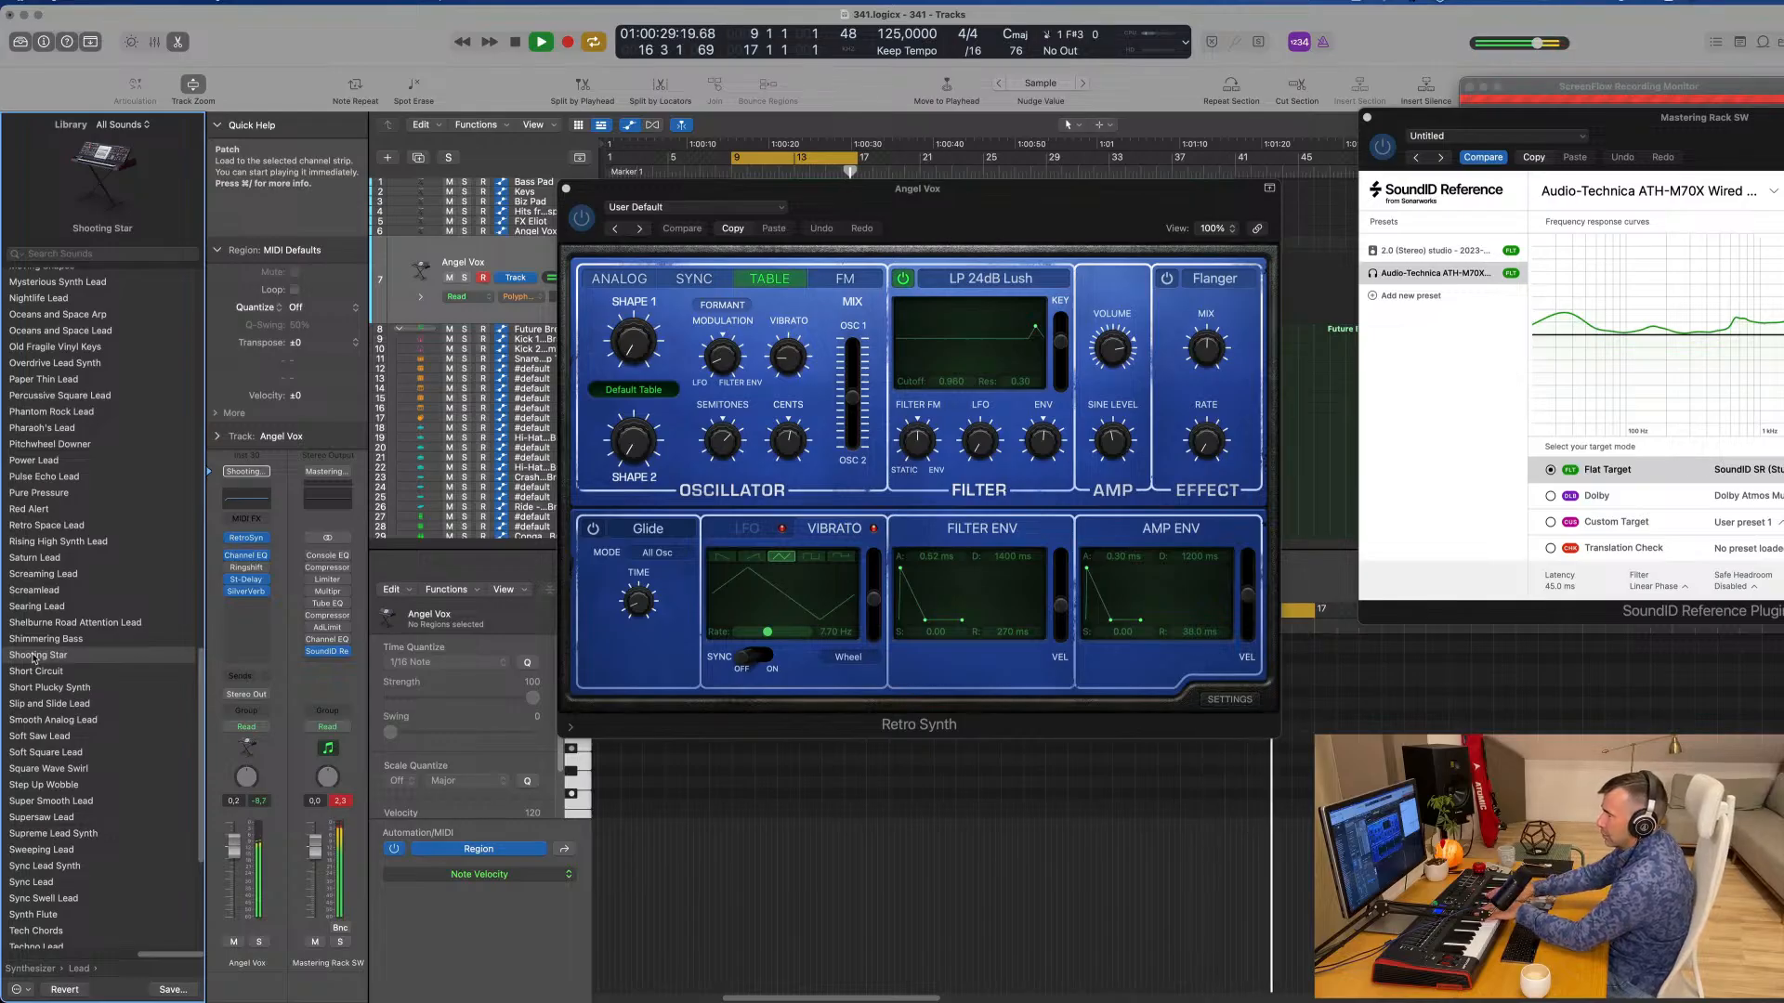
click(33, 670)
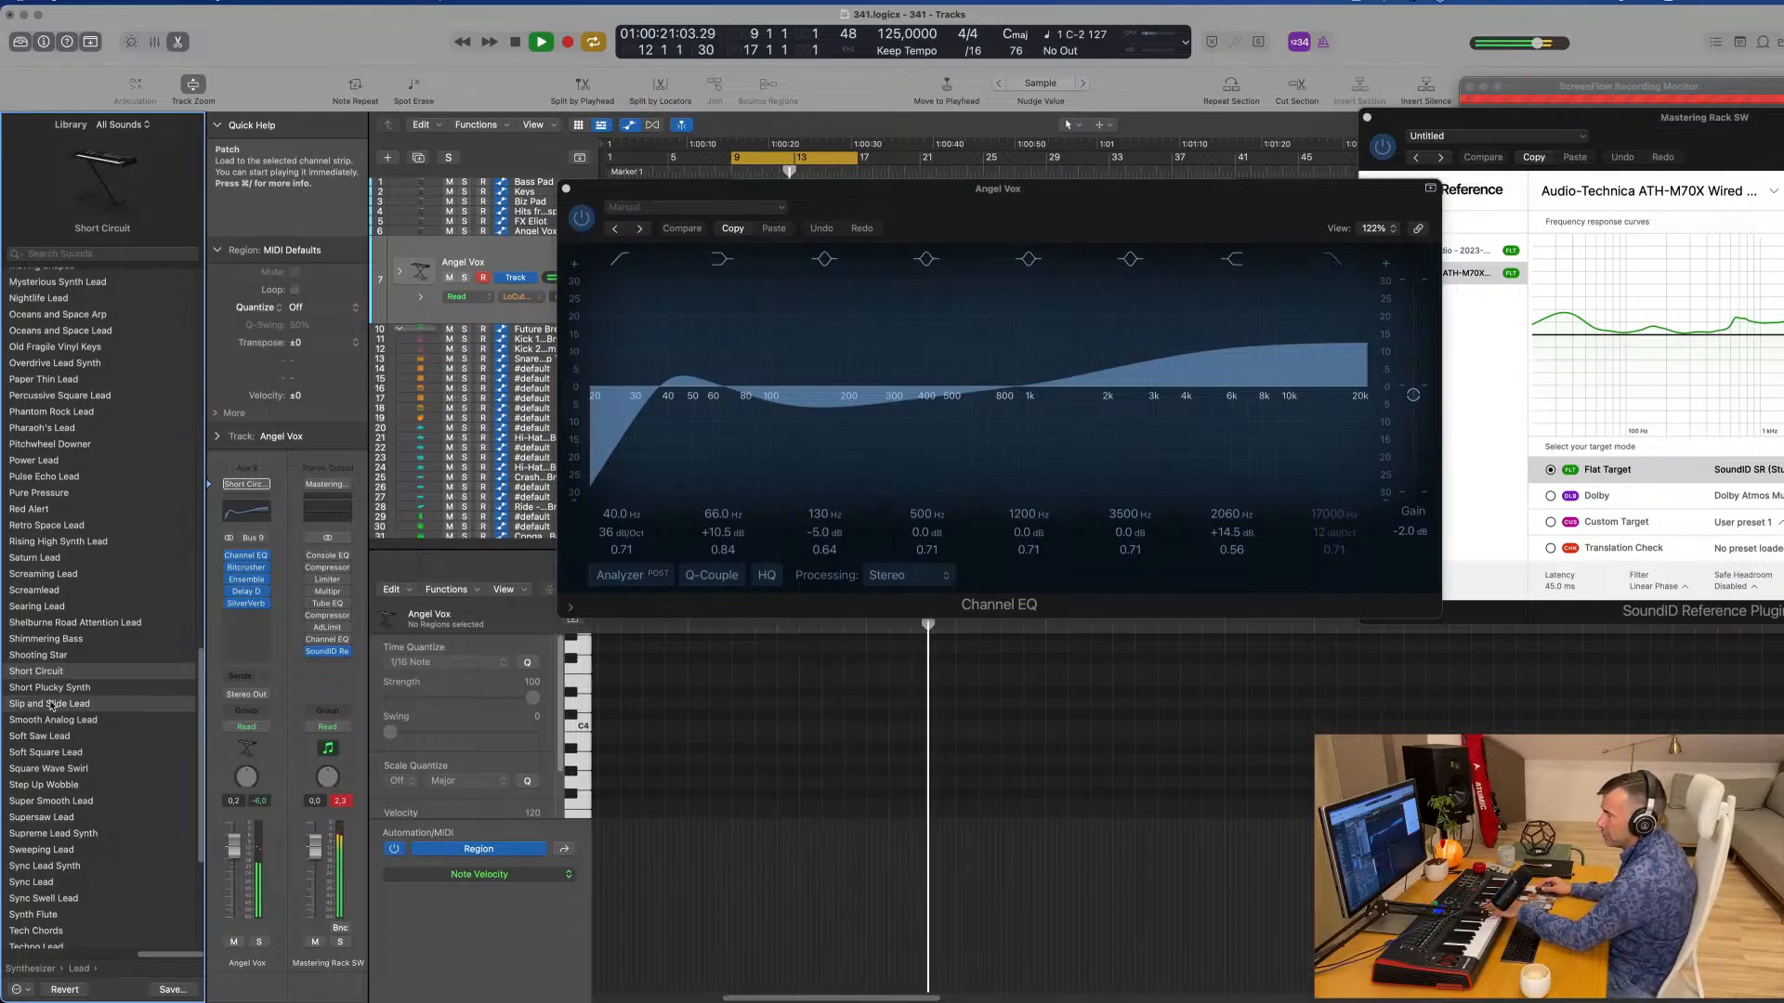
click(51, 705)
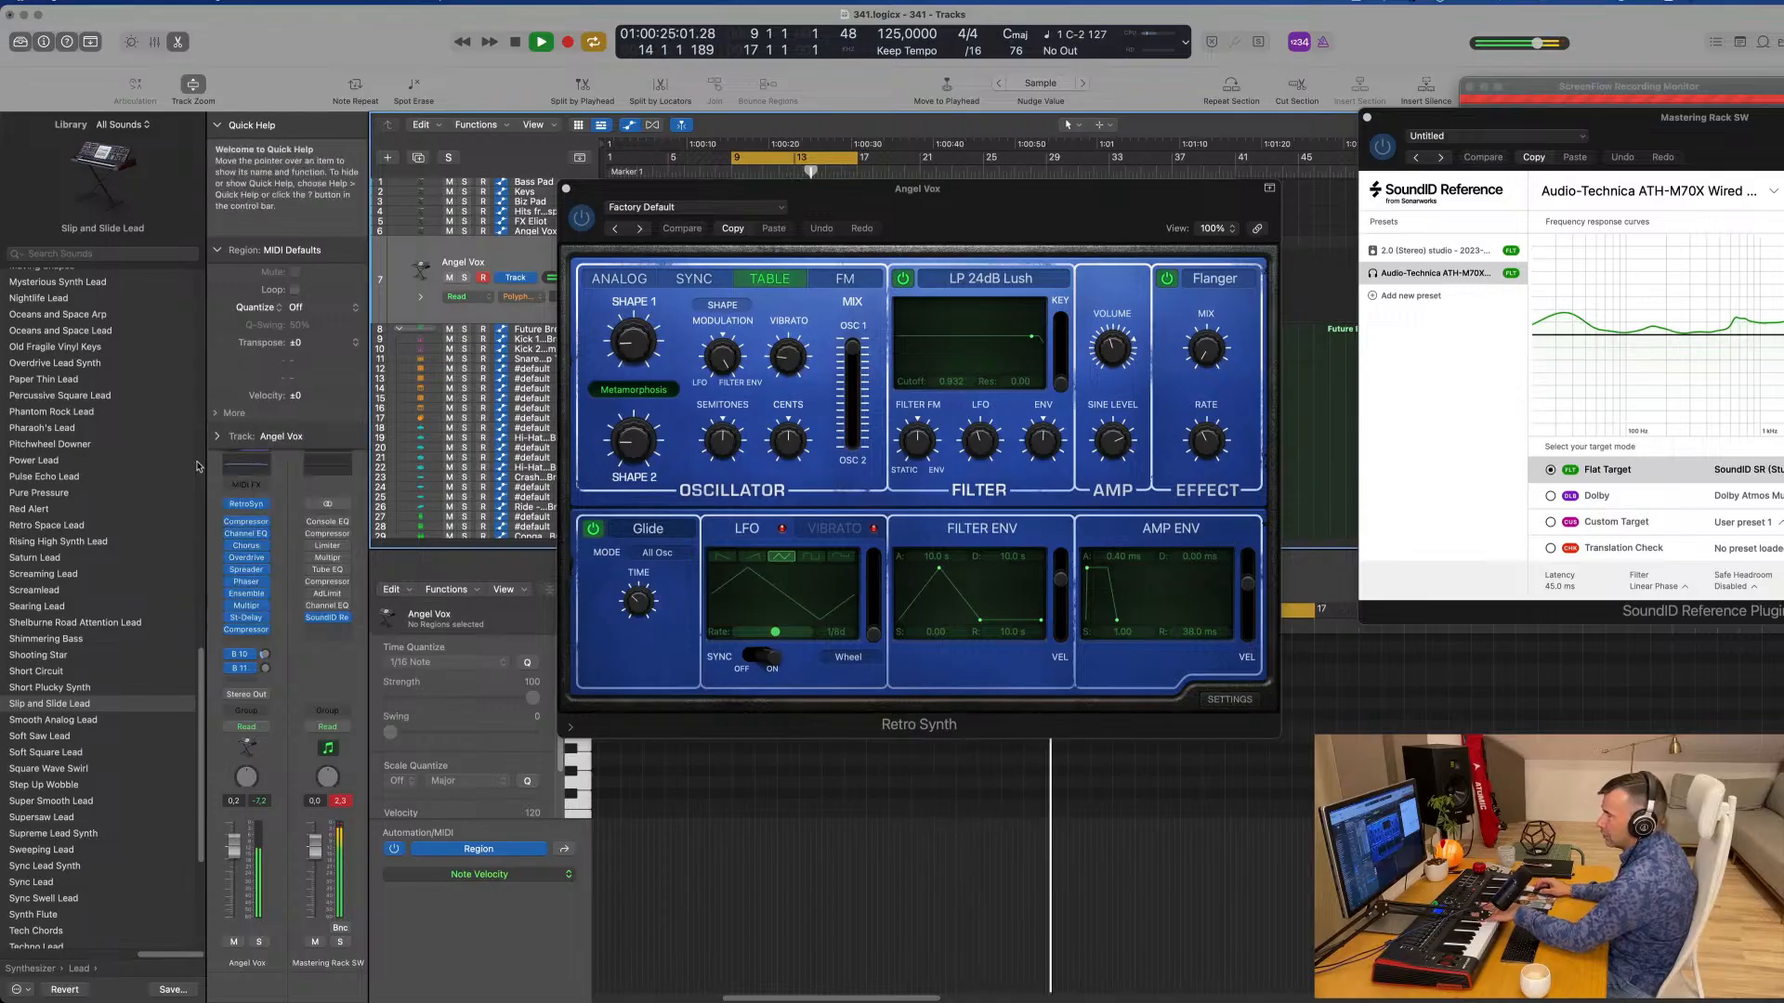
Step: Expand the duplicated track's parameters and check its MIDI input channel setting
click(218, 437)
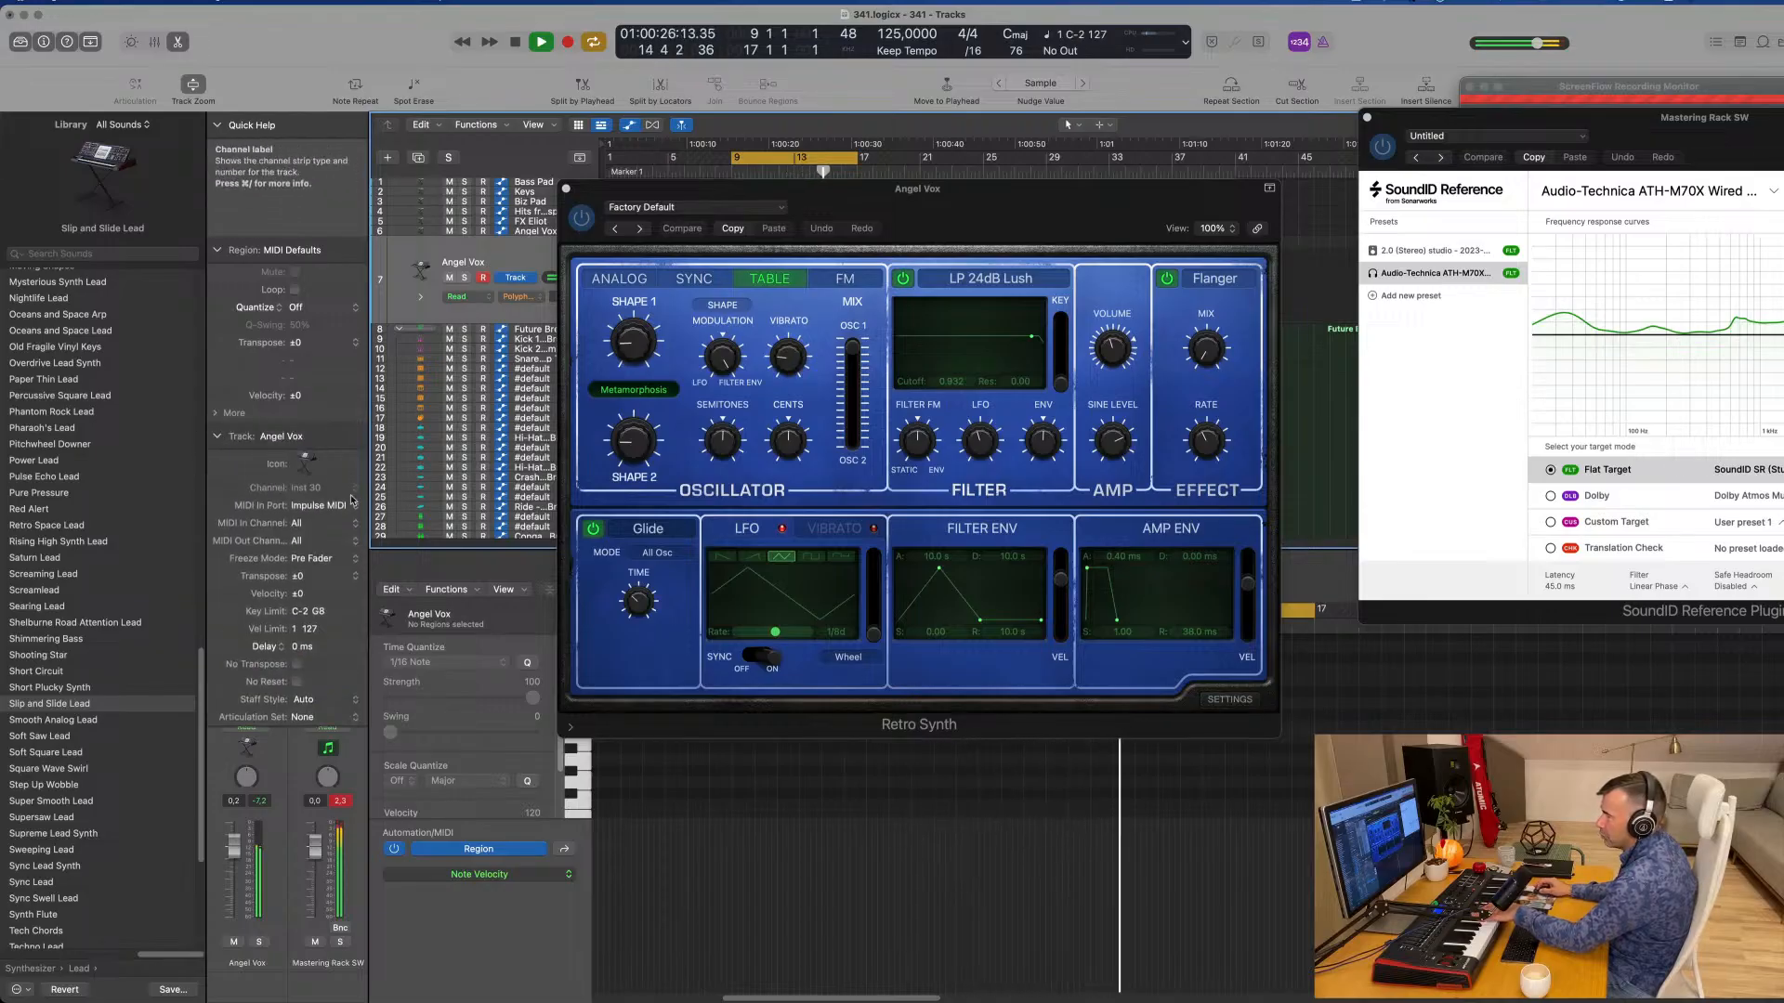
click(313, 541)
click(313, 527)
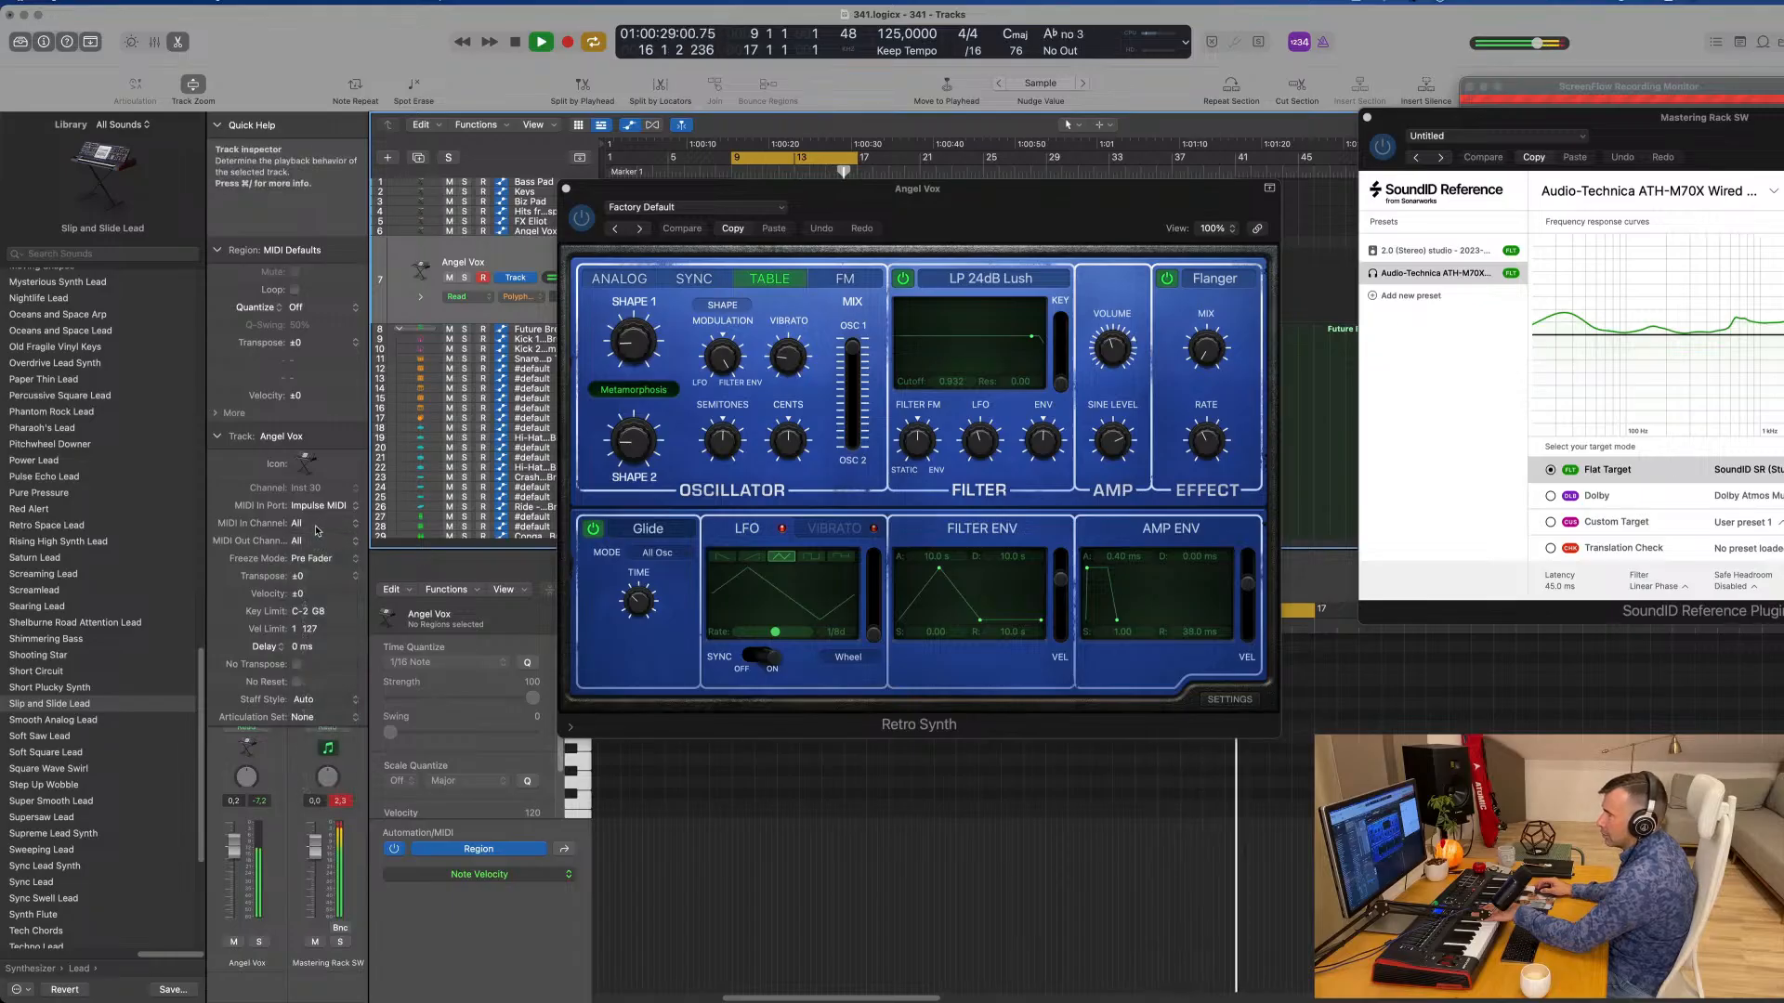
click(313, 524)
click(261, 558)
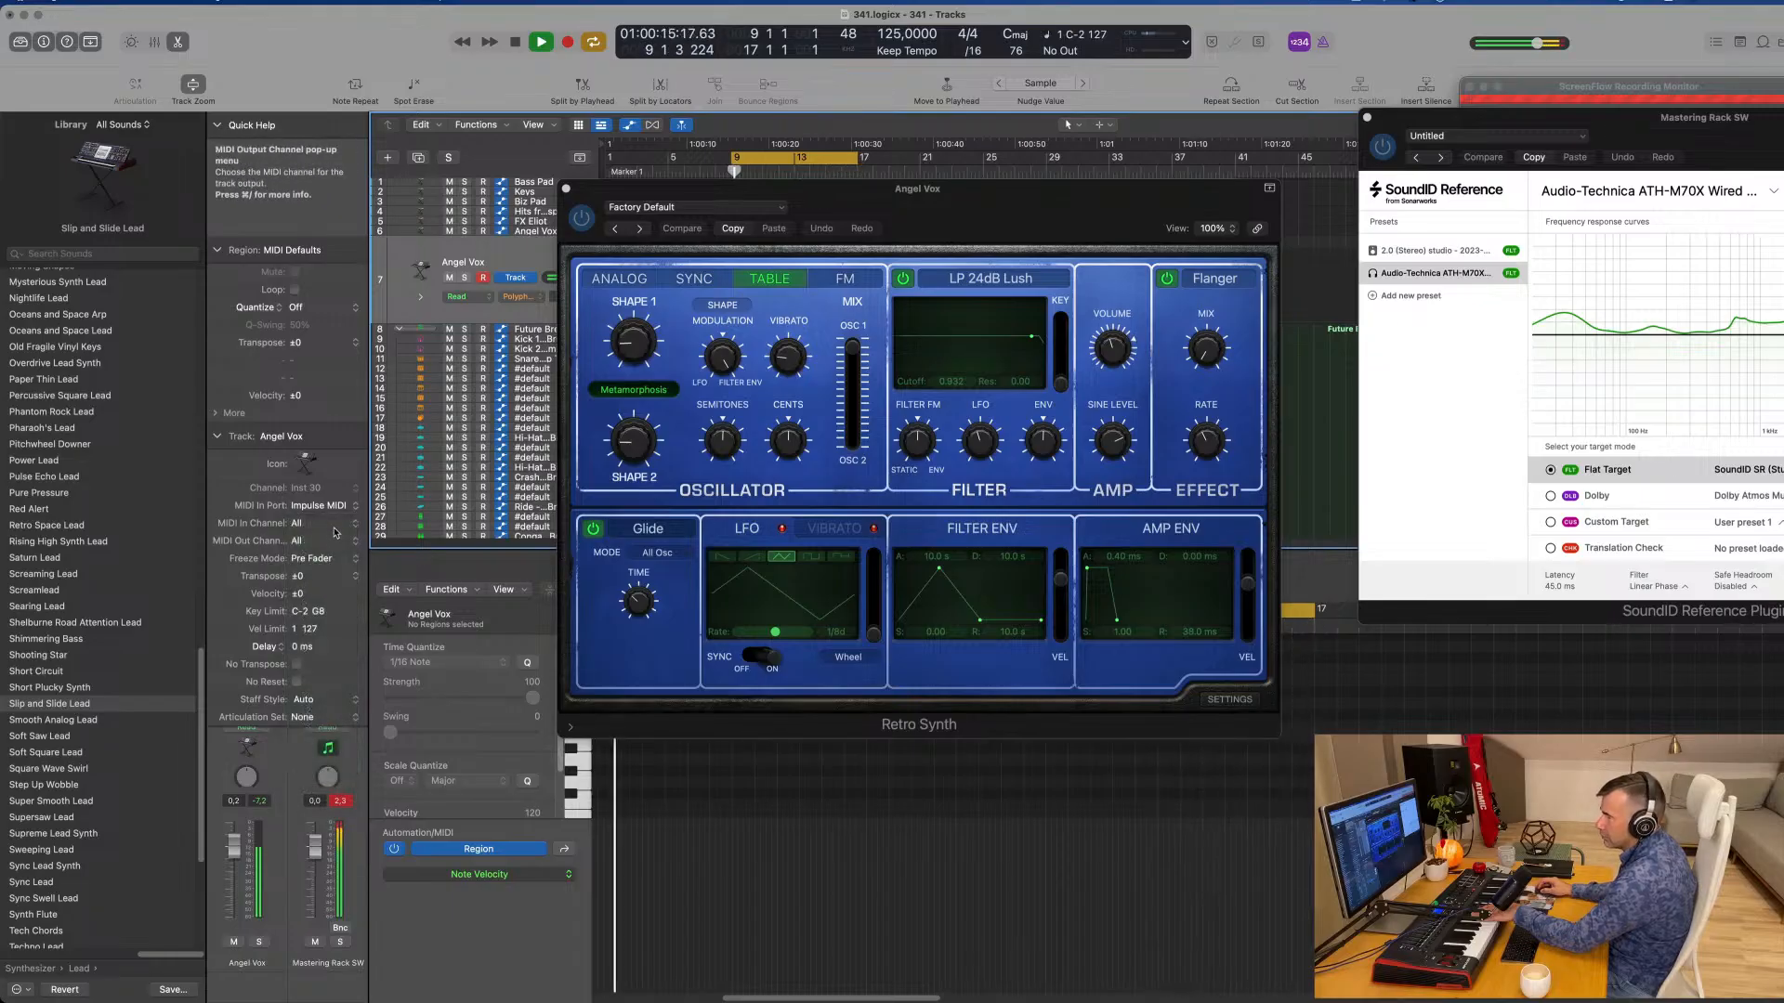
Step: Move the synth window clear of the track list, load the Soft Saw Lead patch and set the track's level to -7.6 dB
drag(750, 196, 1001, 348)
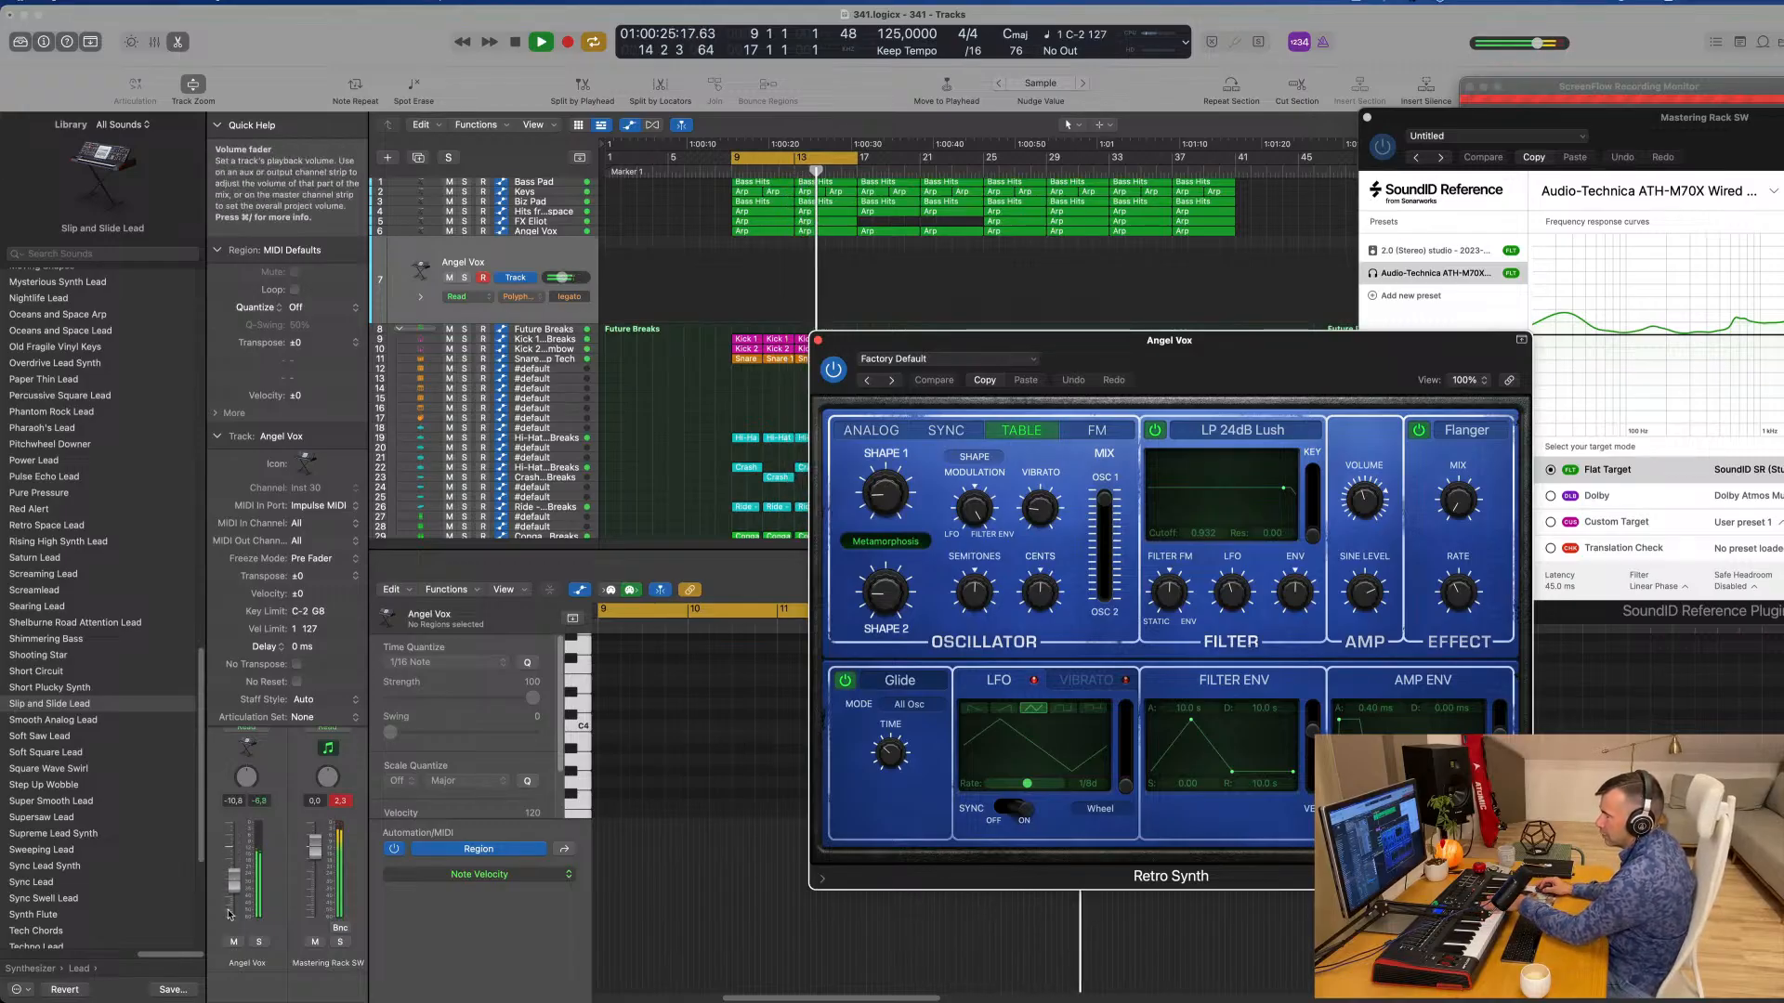
click(234, 882)
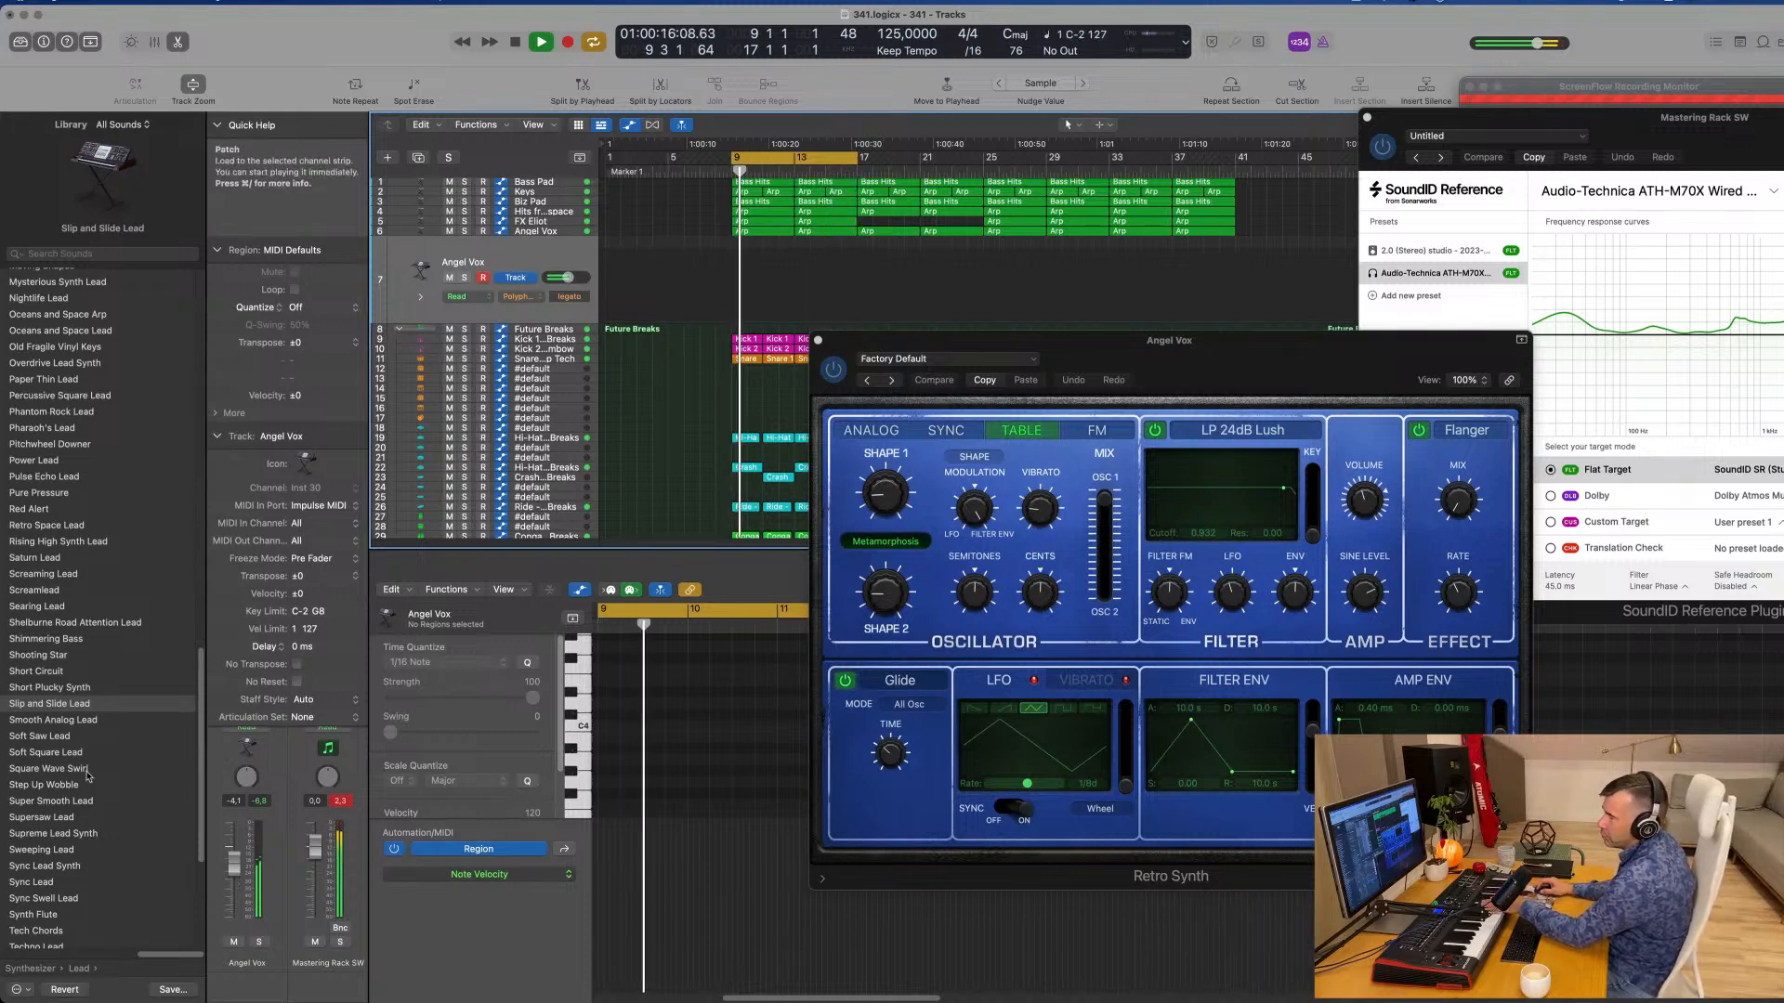
click(48, 736)
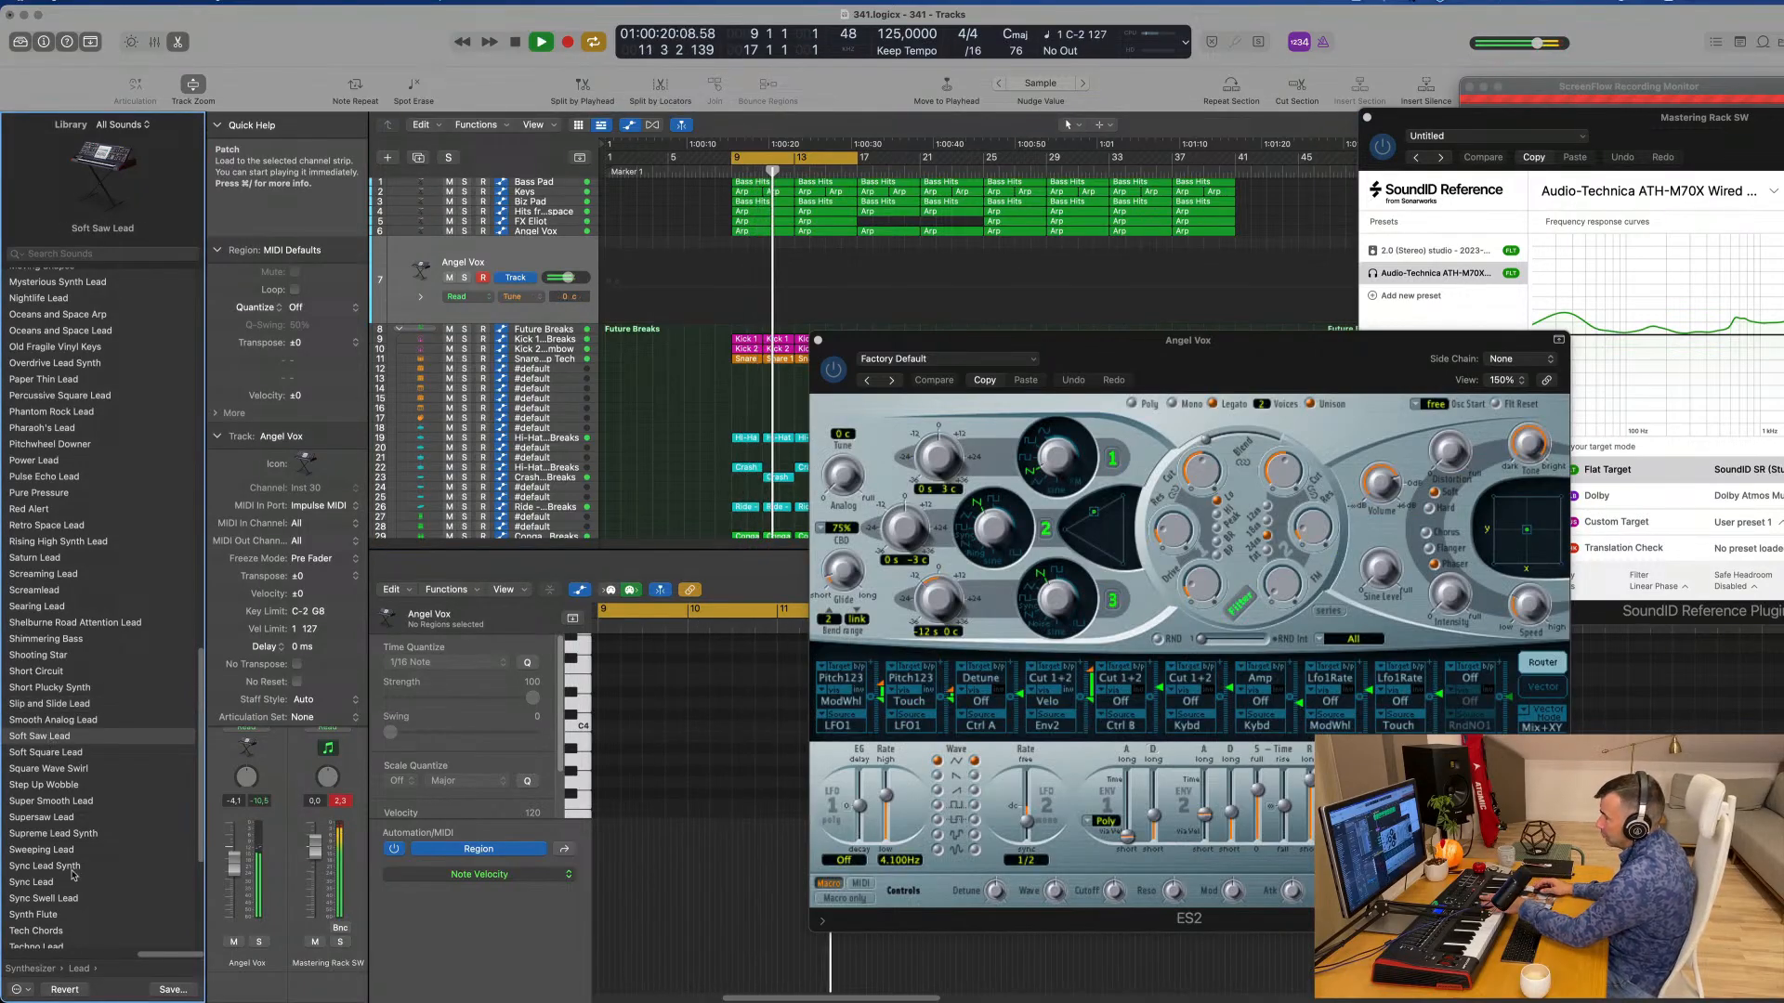
drag(232, 892, 235, 883)
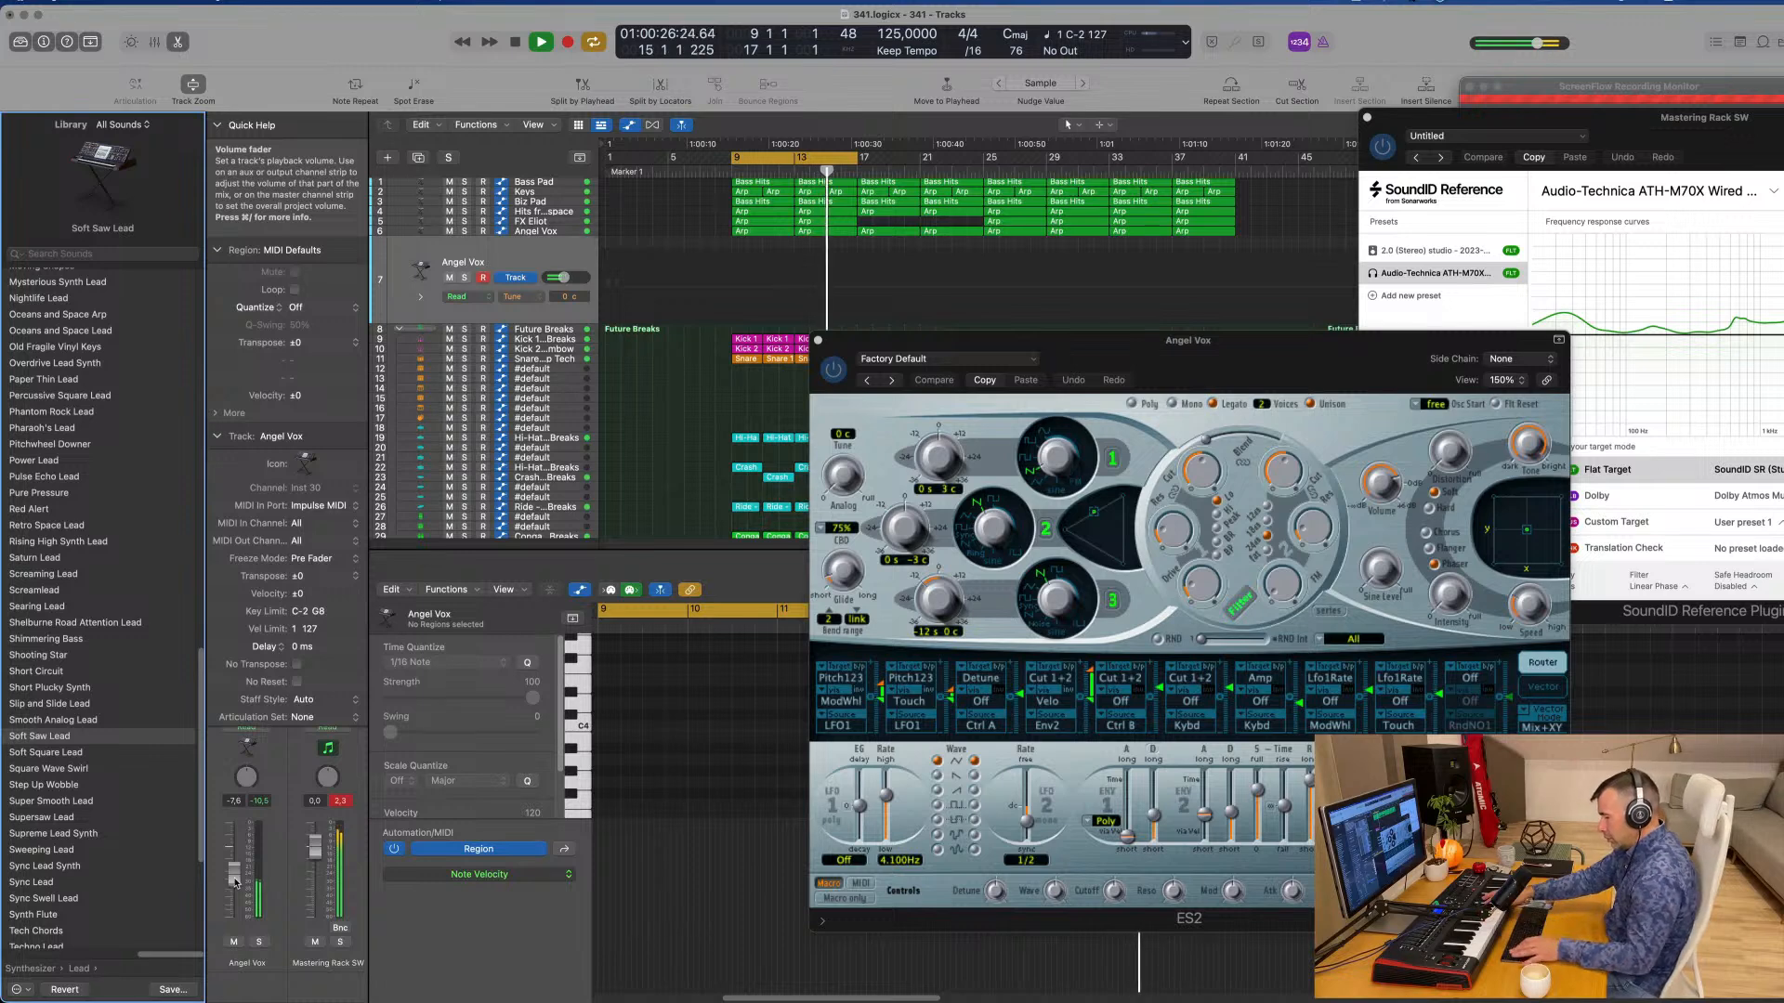
Step: Record a Soft Saw Lead take over the cycle from bar 9 to 17 and delete the recorded region
key(r)
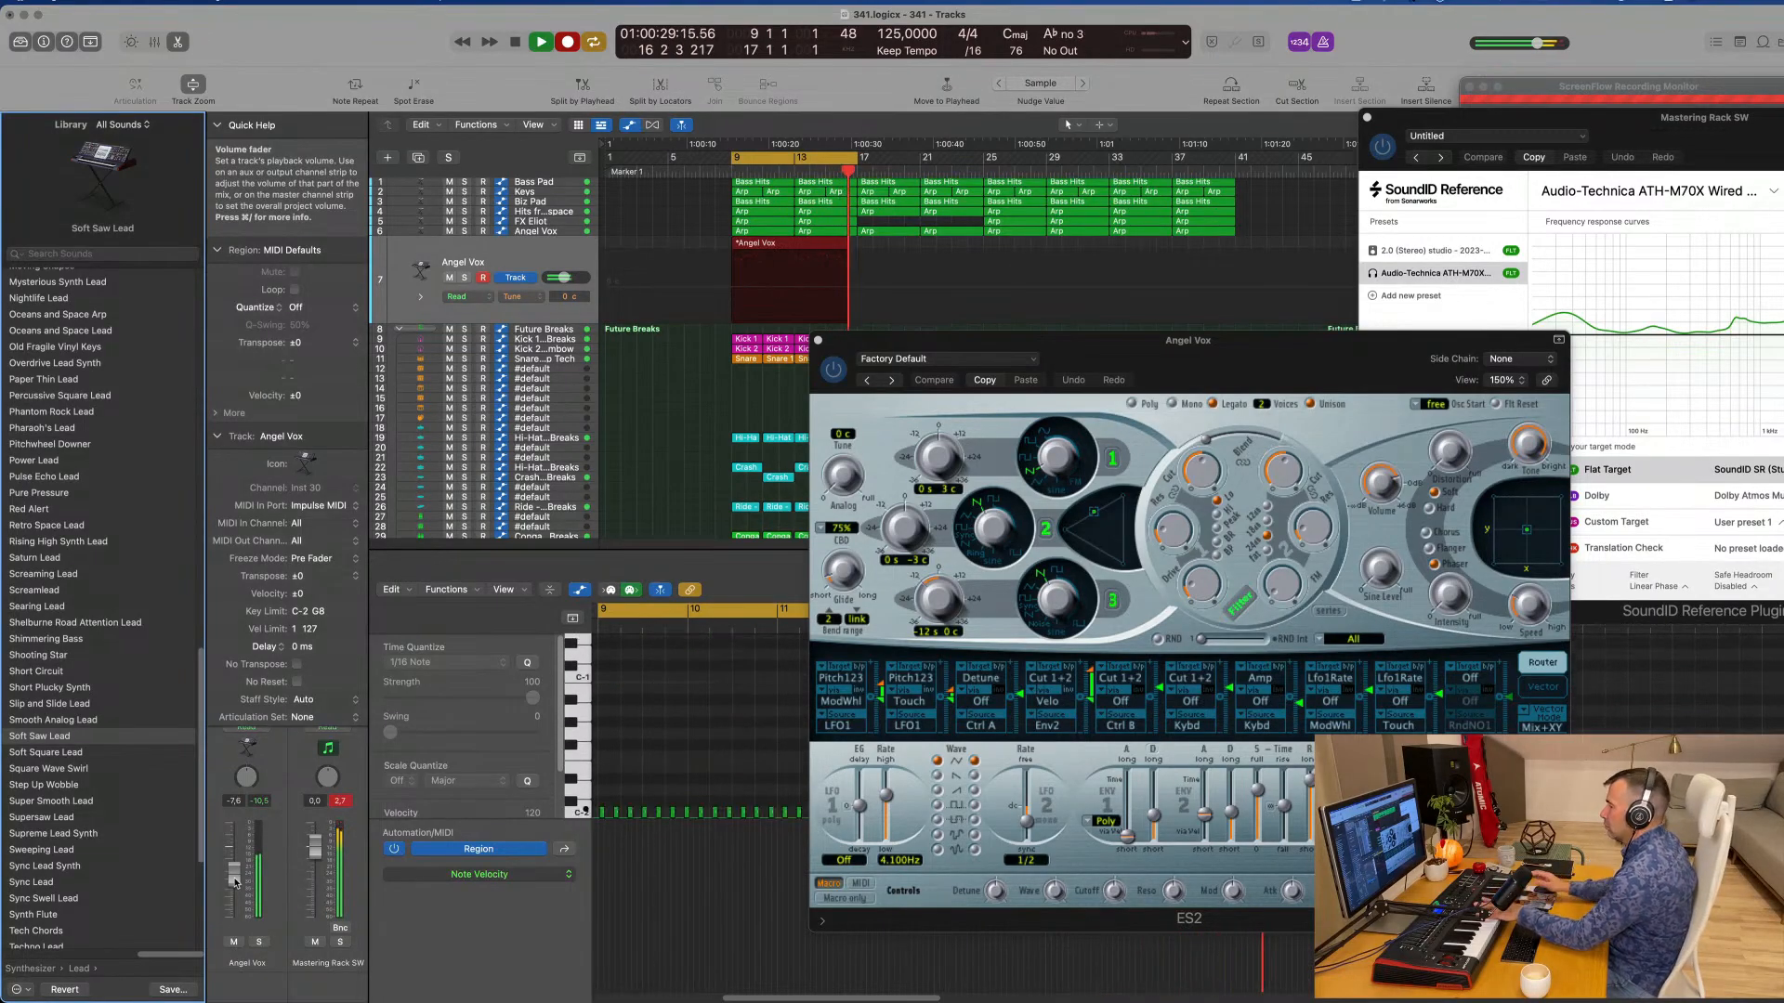
key(space)
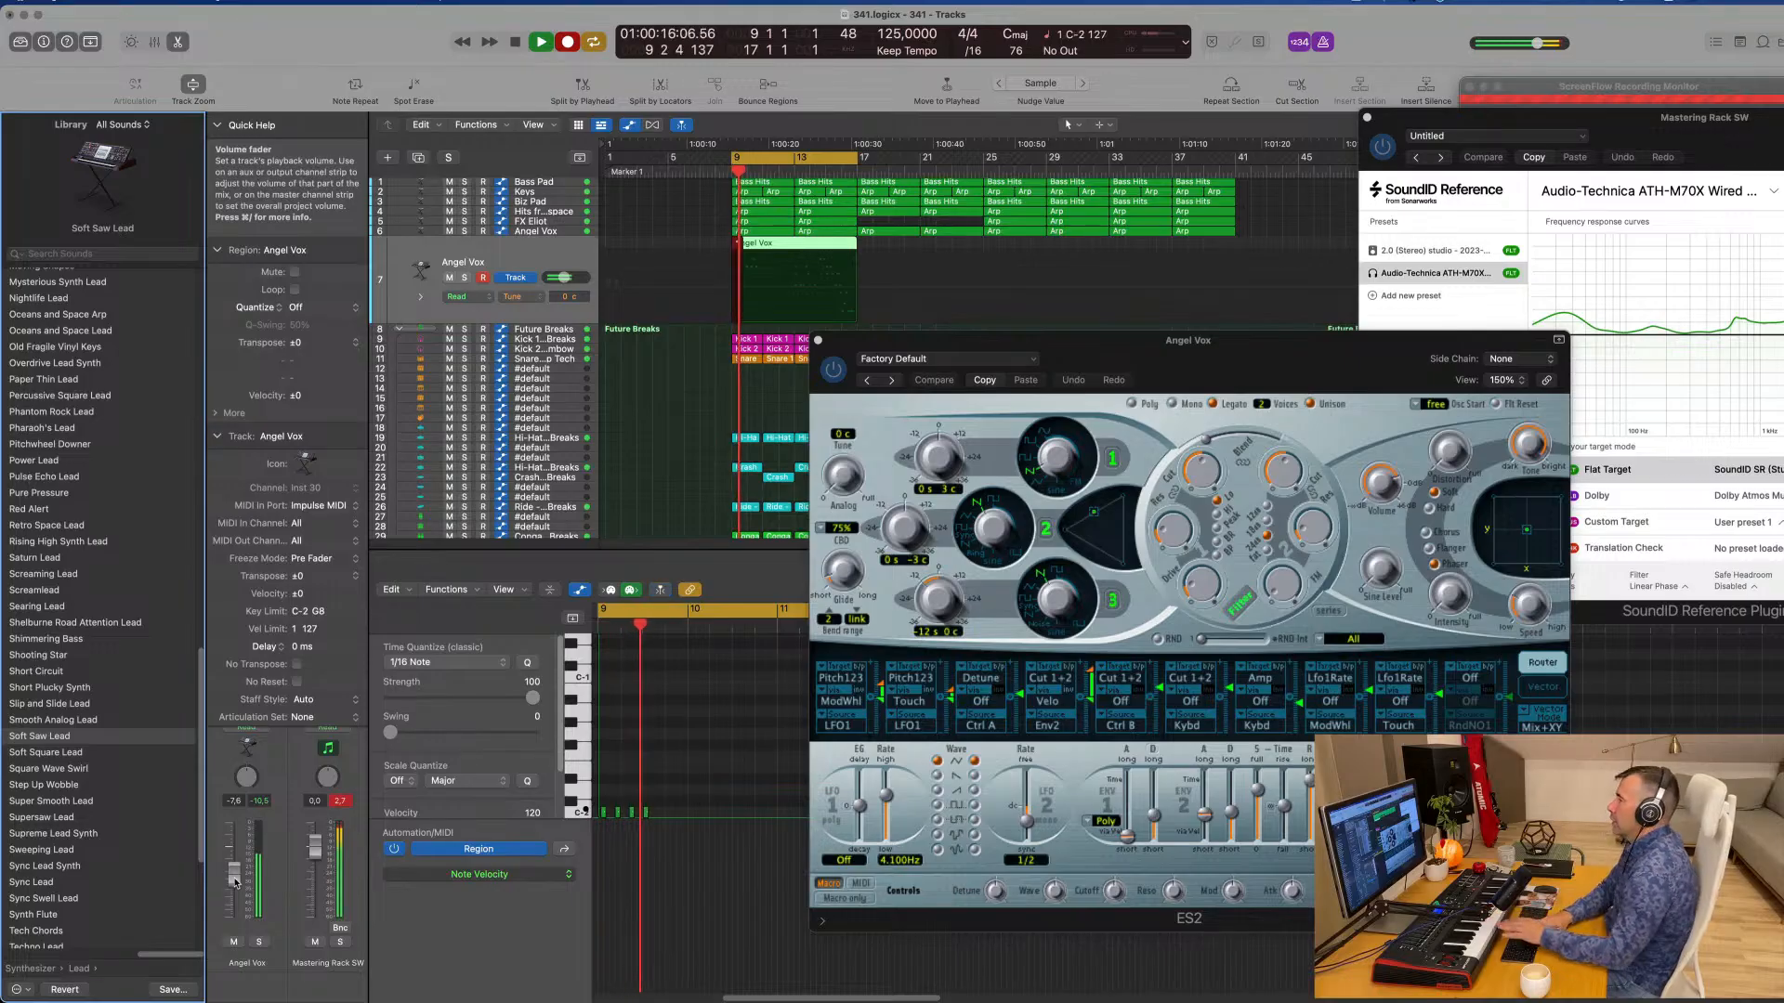
click(869, 250)
click(832, 262)
key(Delete)
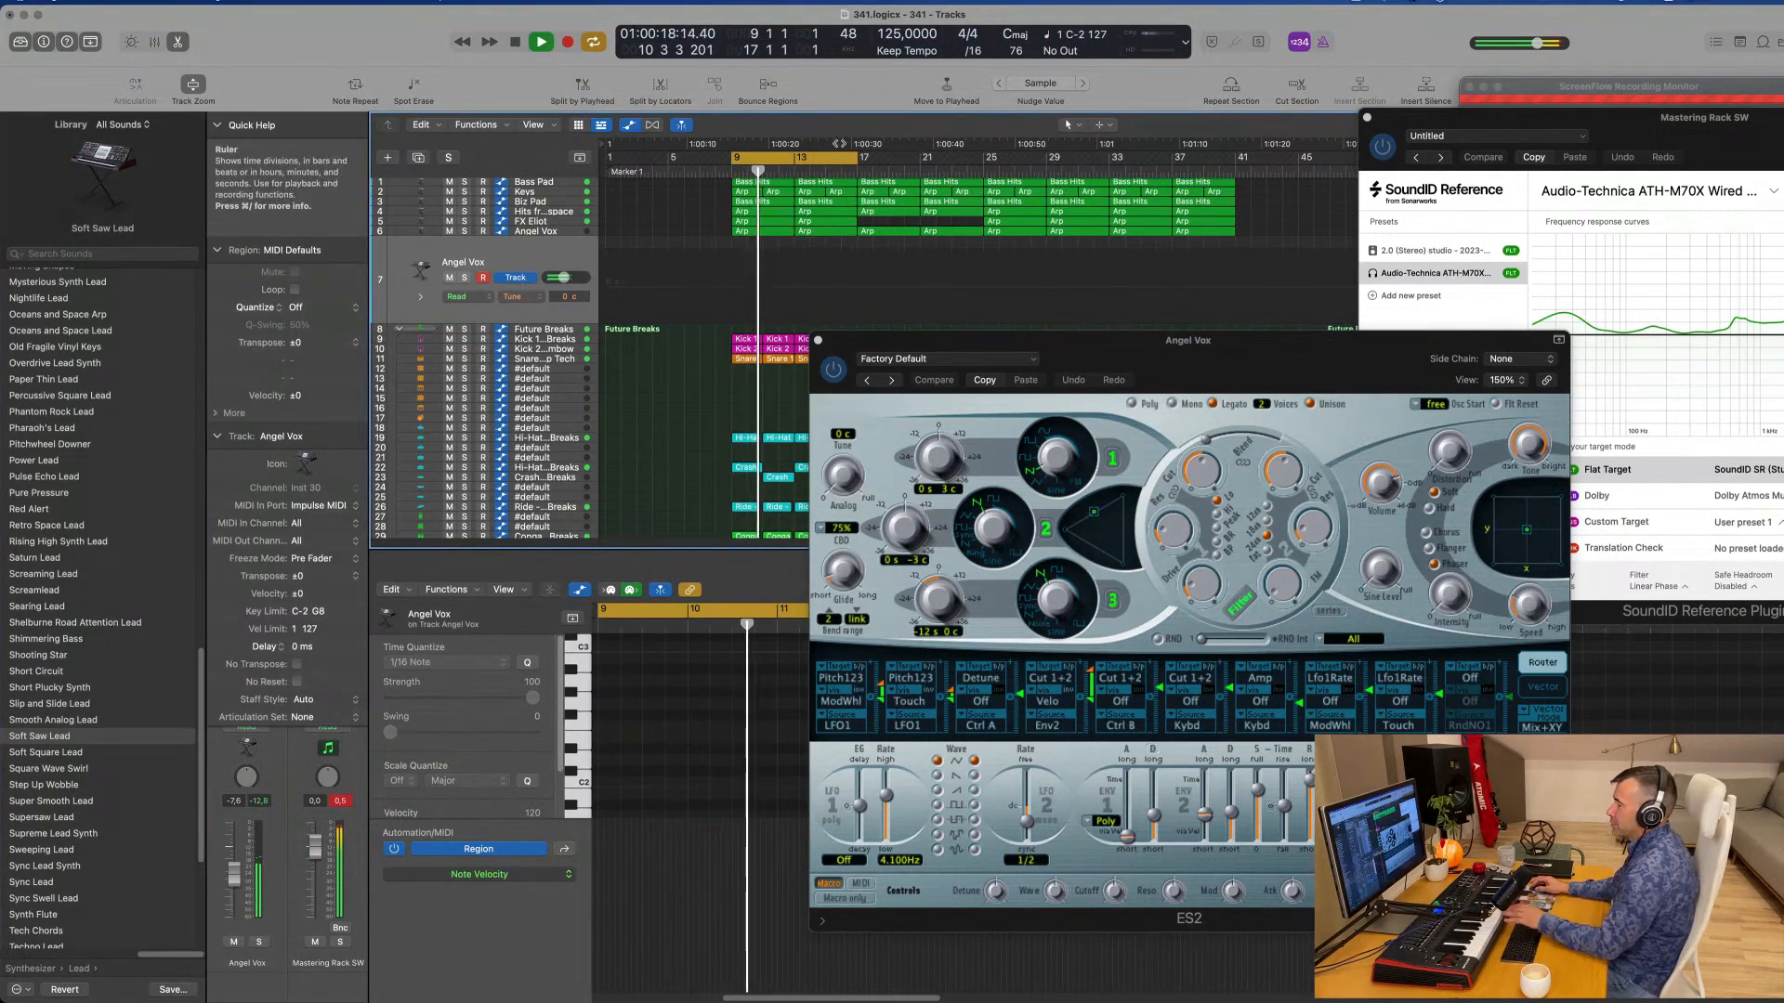
Step: Try the Super Smooth Lead and Supersaw Lead patches on the duplicated Angel Vox track
click(46, 800)
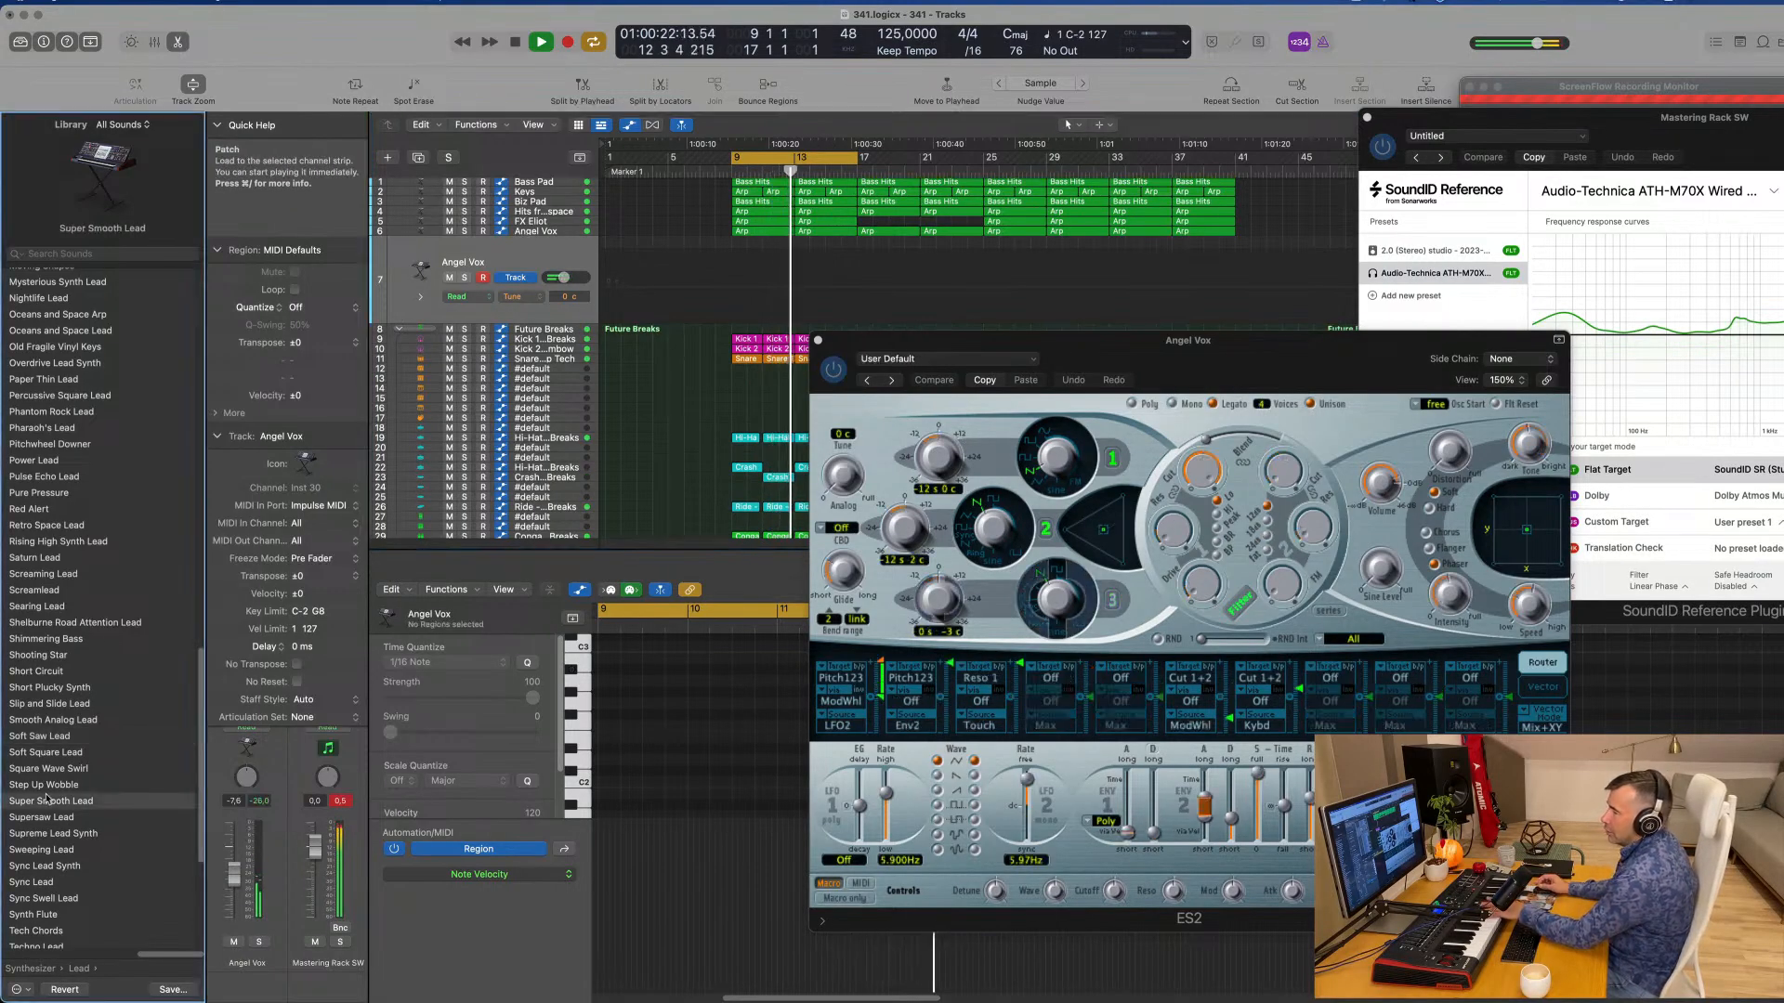
click(54, 818)
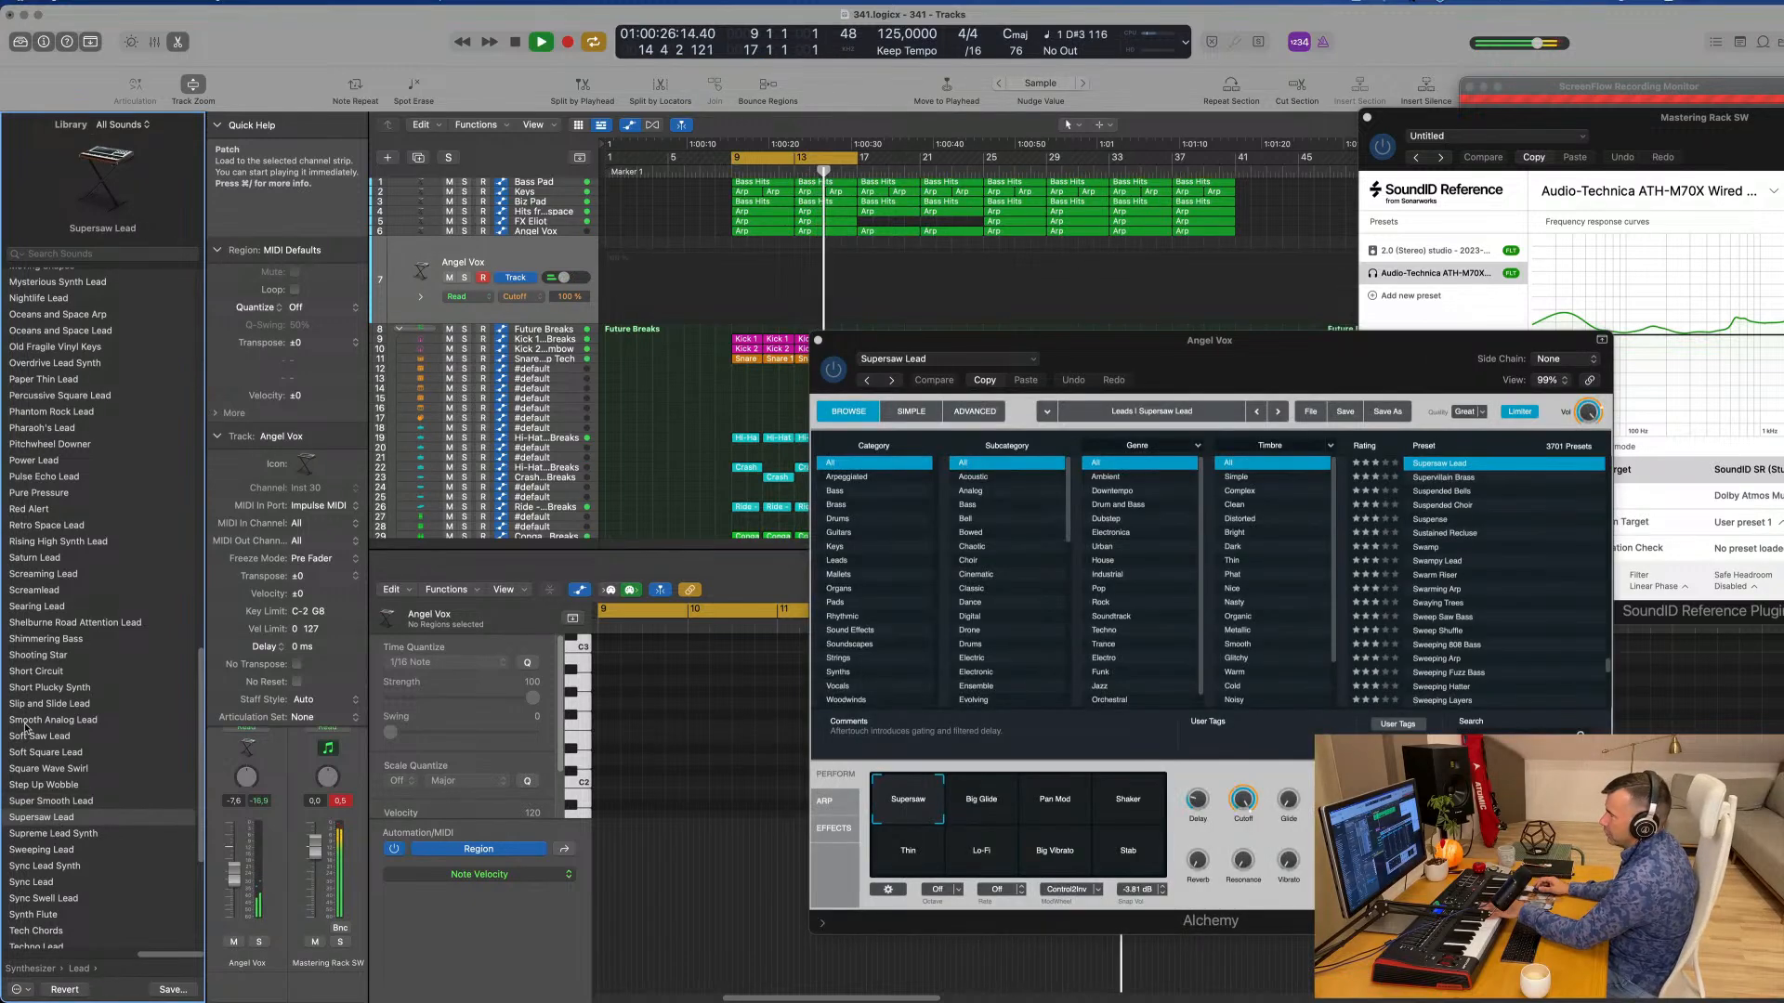
Step: Load the Supreme Lead Synth patch on the duplicated track and raise its level to -0.9 dB
scroll(77, 681, down, 2)
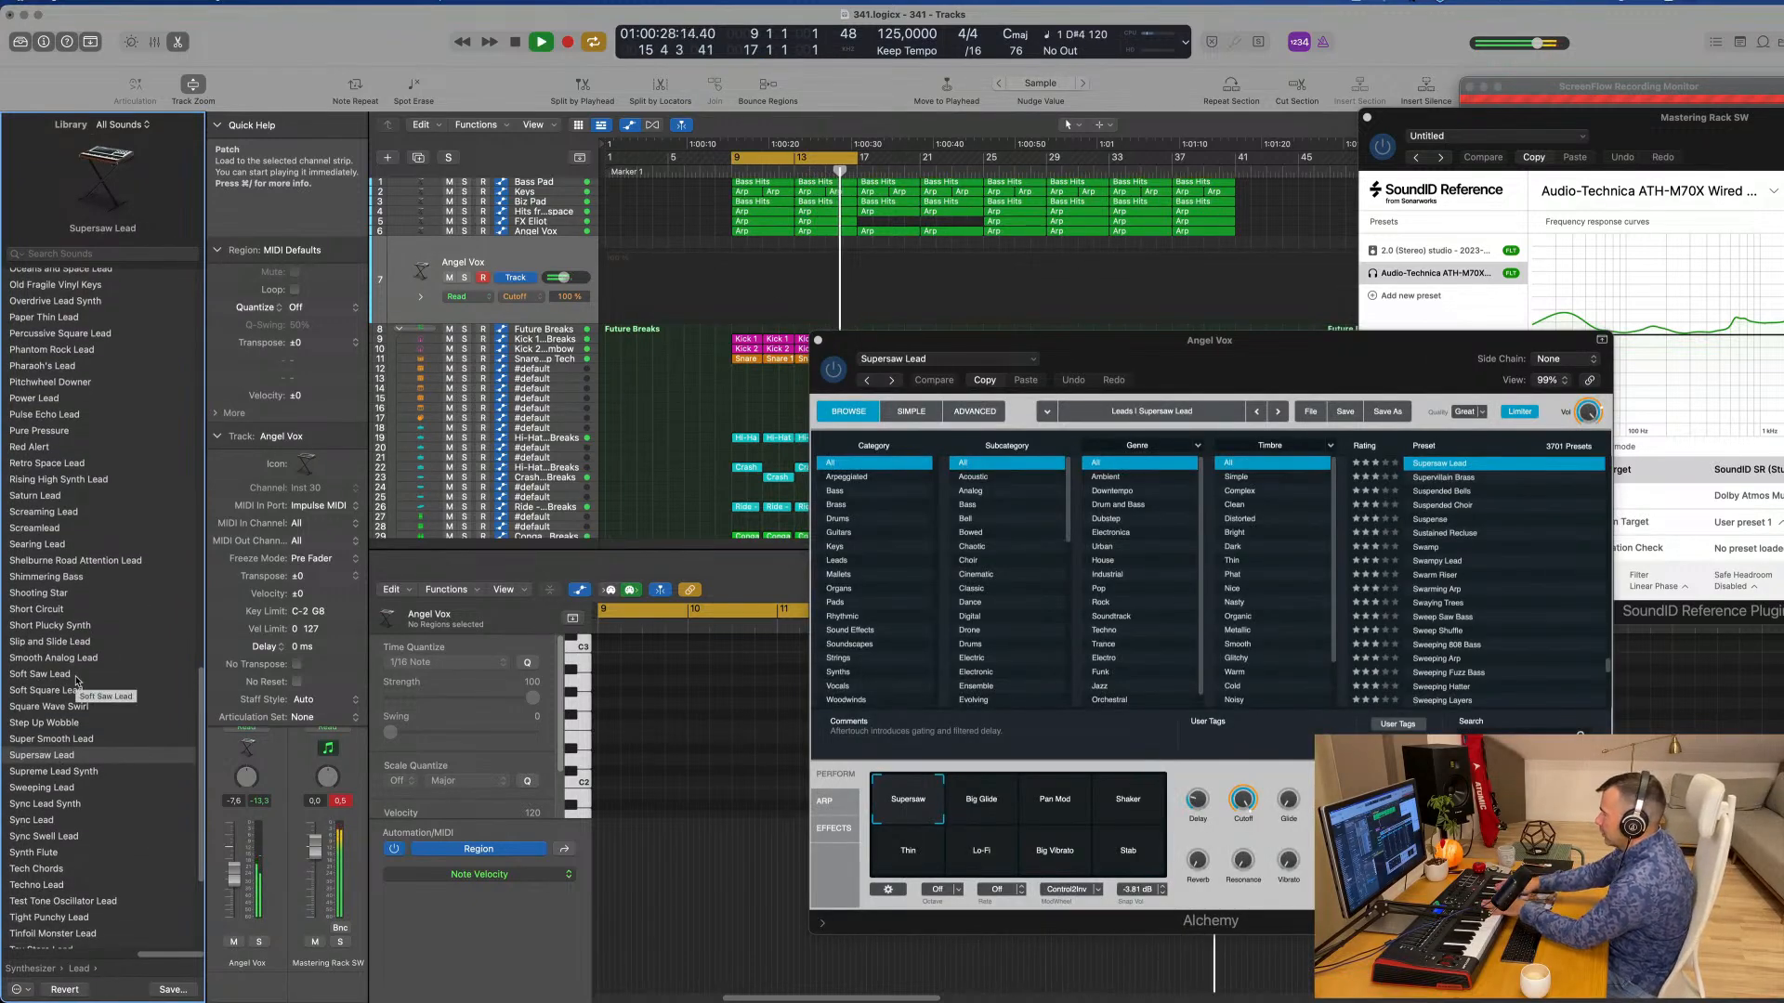
click(70, 772)
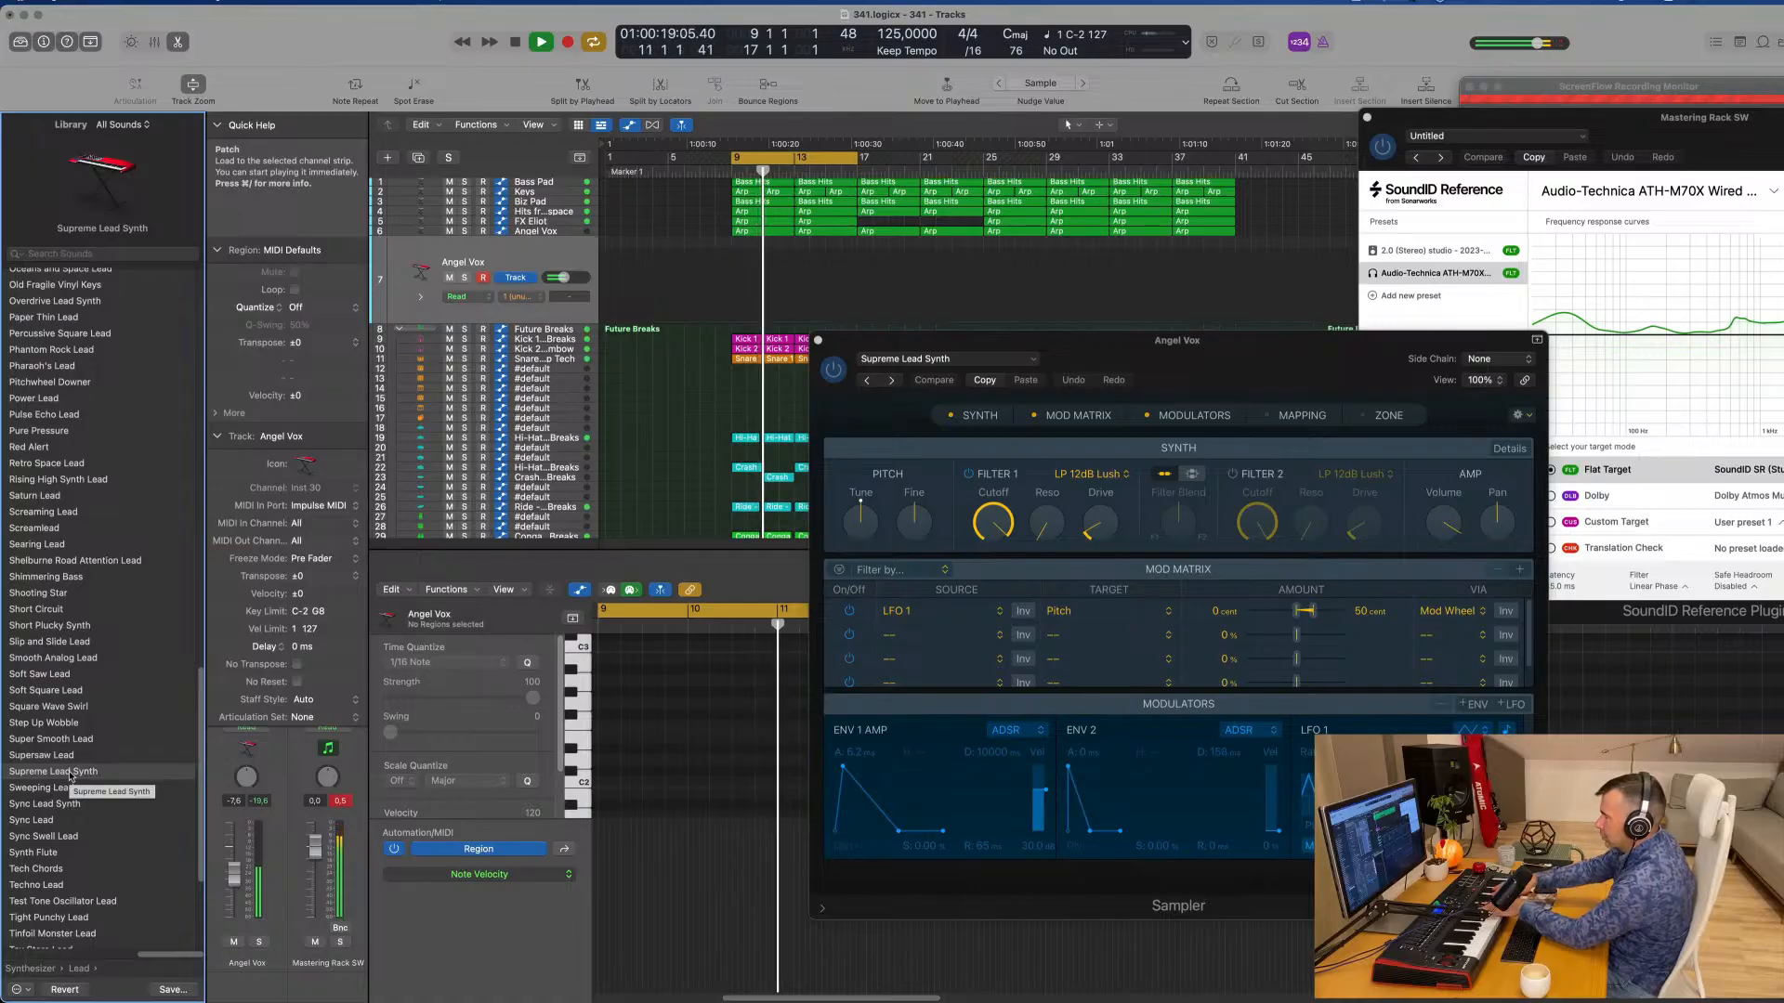
drag(234, 874, 234, 851)
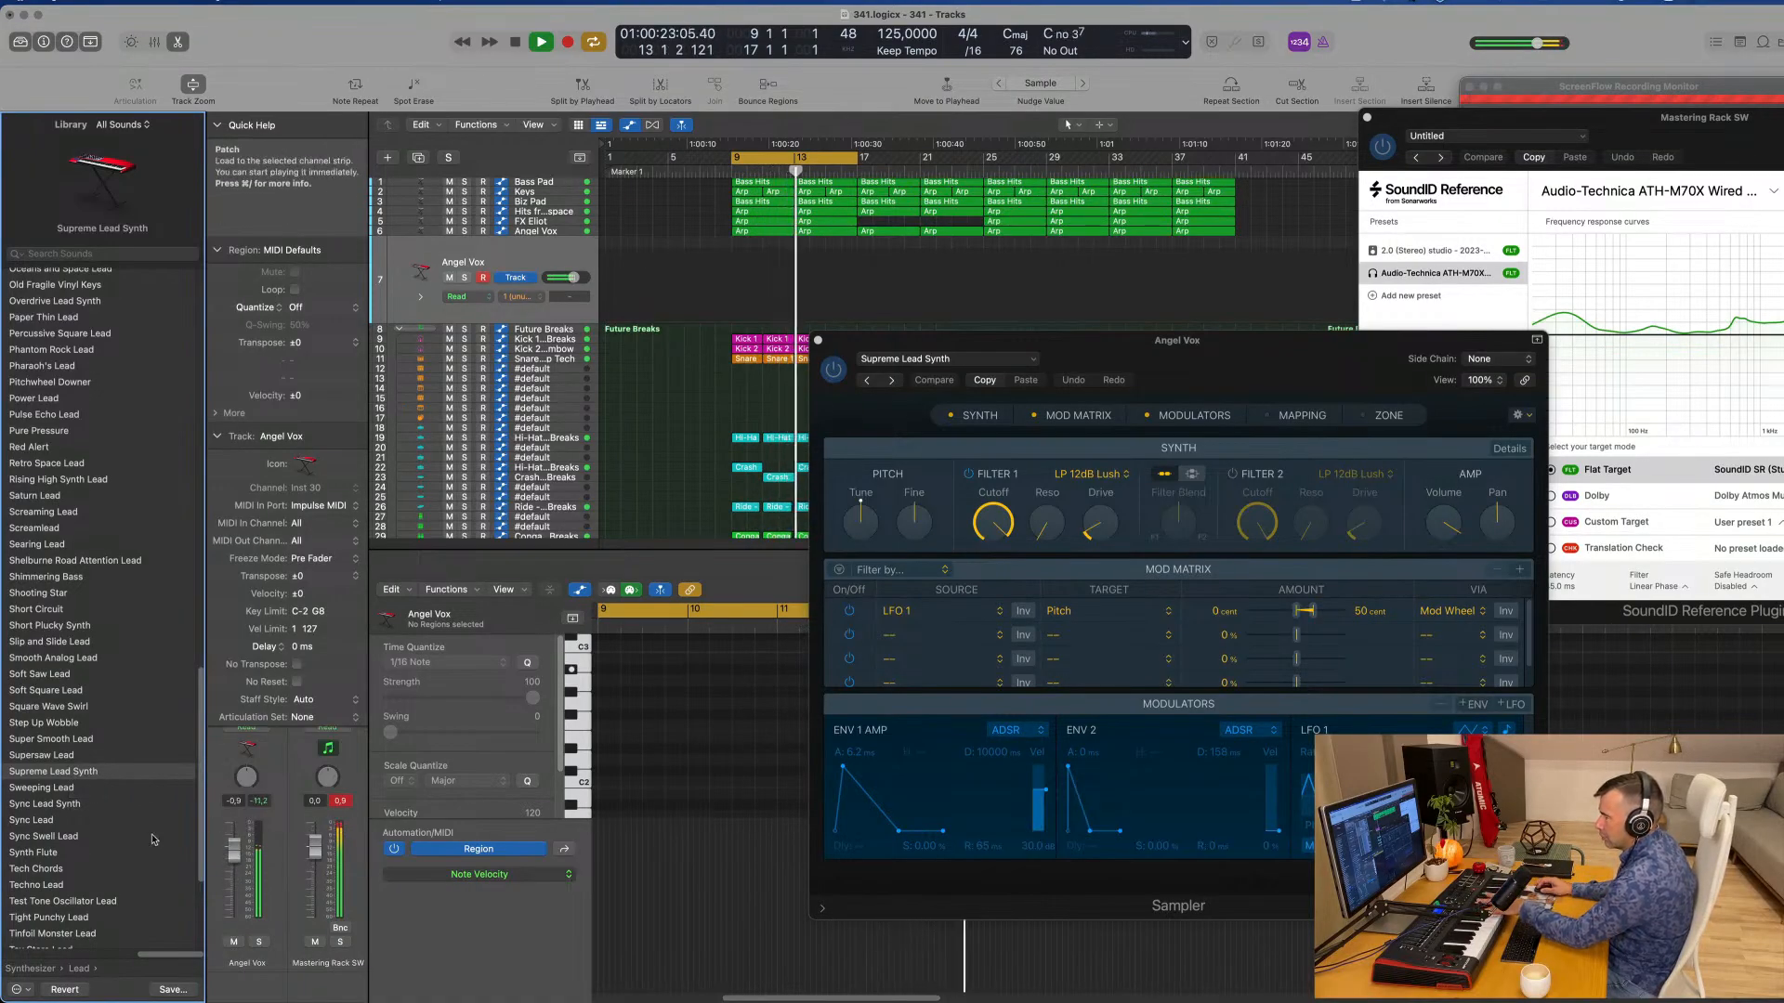
Step: Load the Tech Chords patch on the lead track, set its level to -1.2 dB and collapse the Track inspector
drag(241, 876, 241, 887)
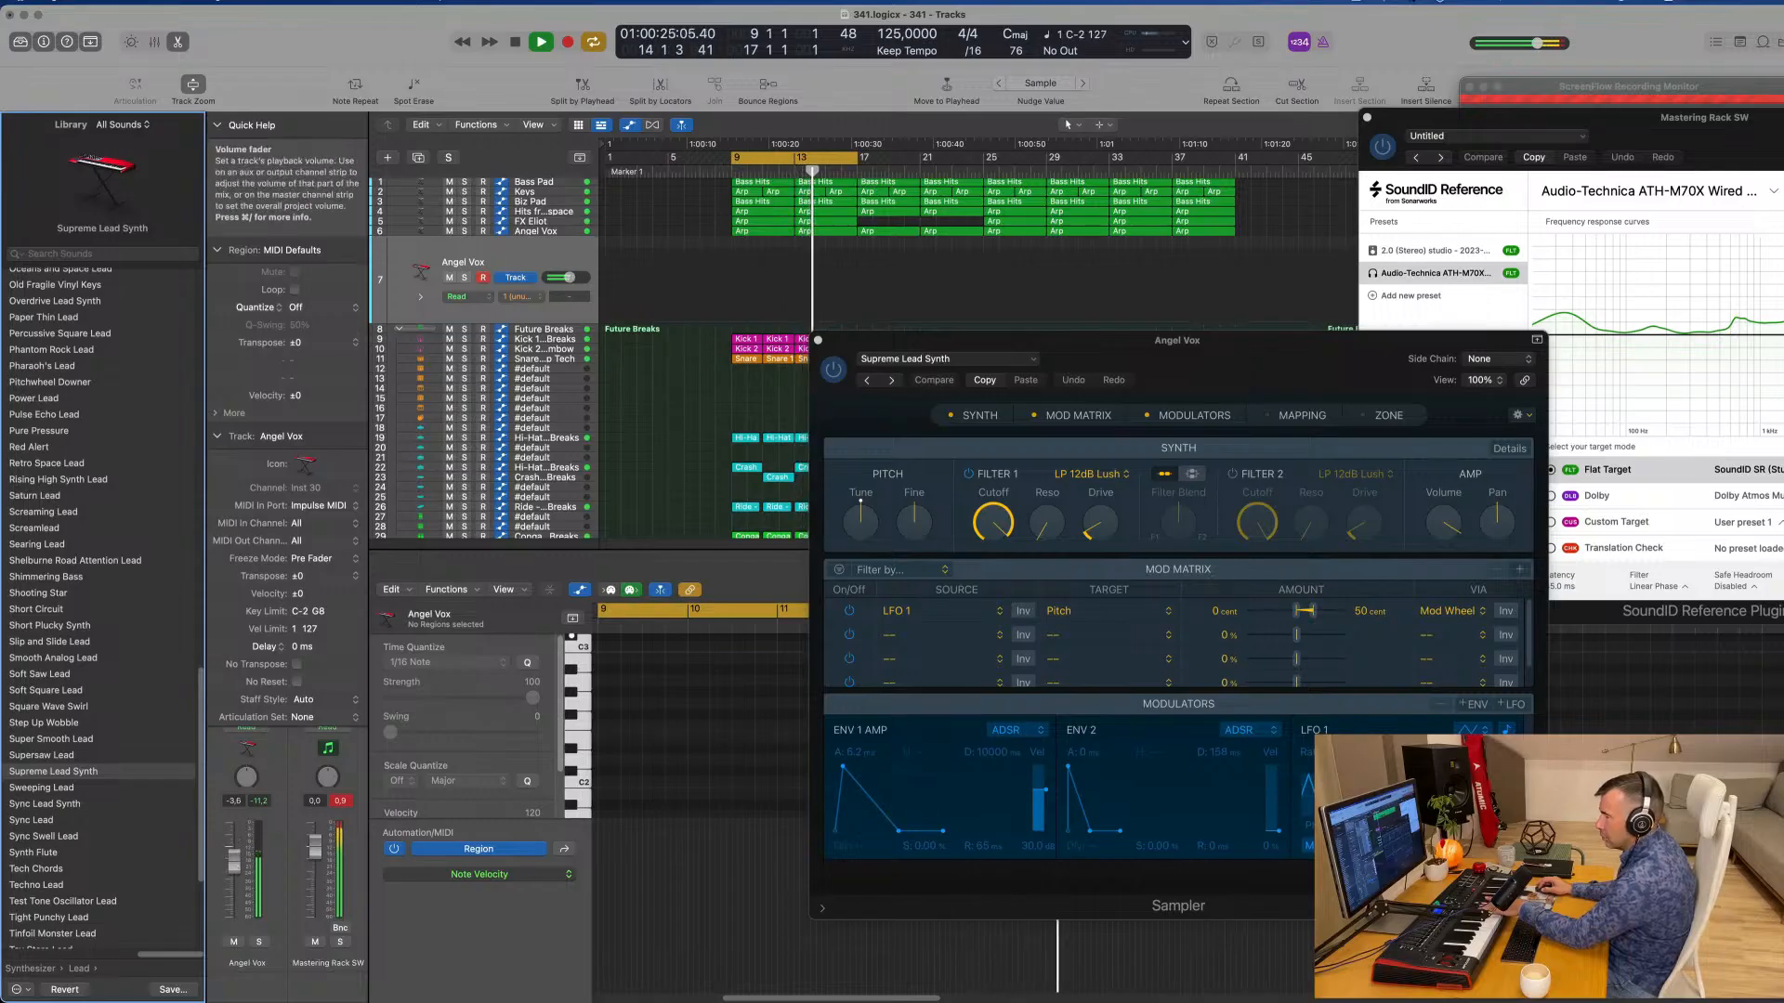
click(47, 871)
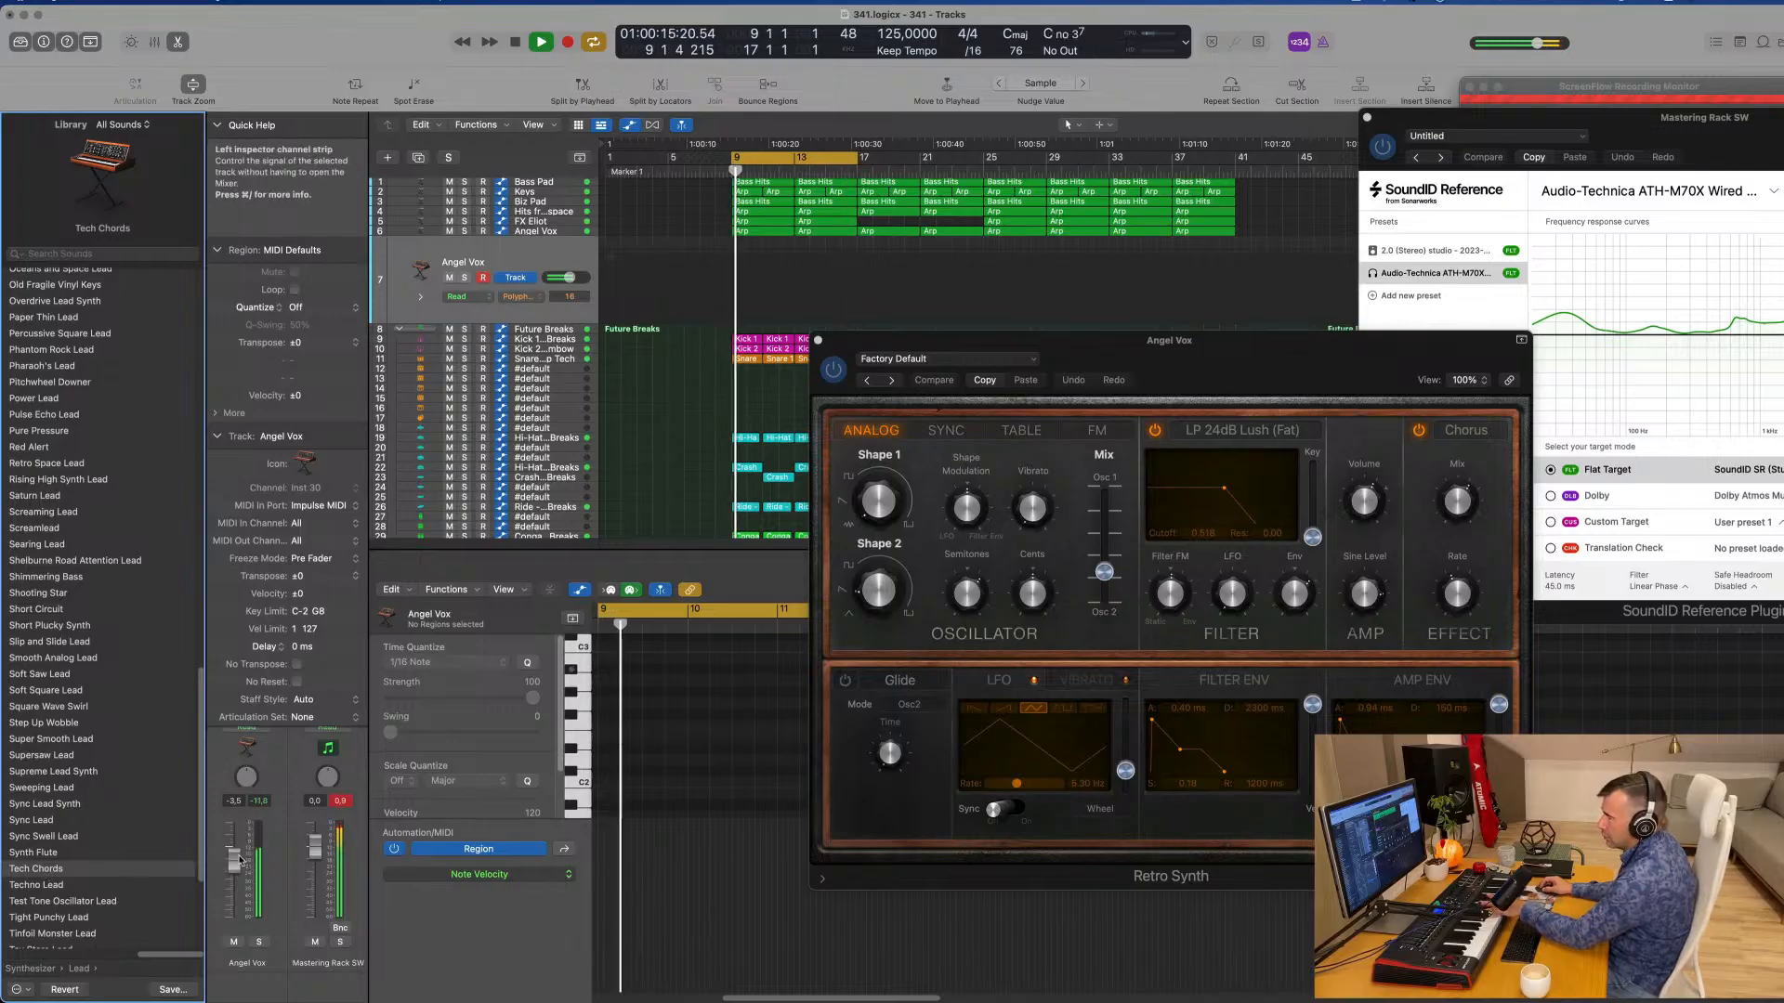
click(218, 437)
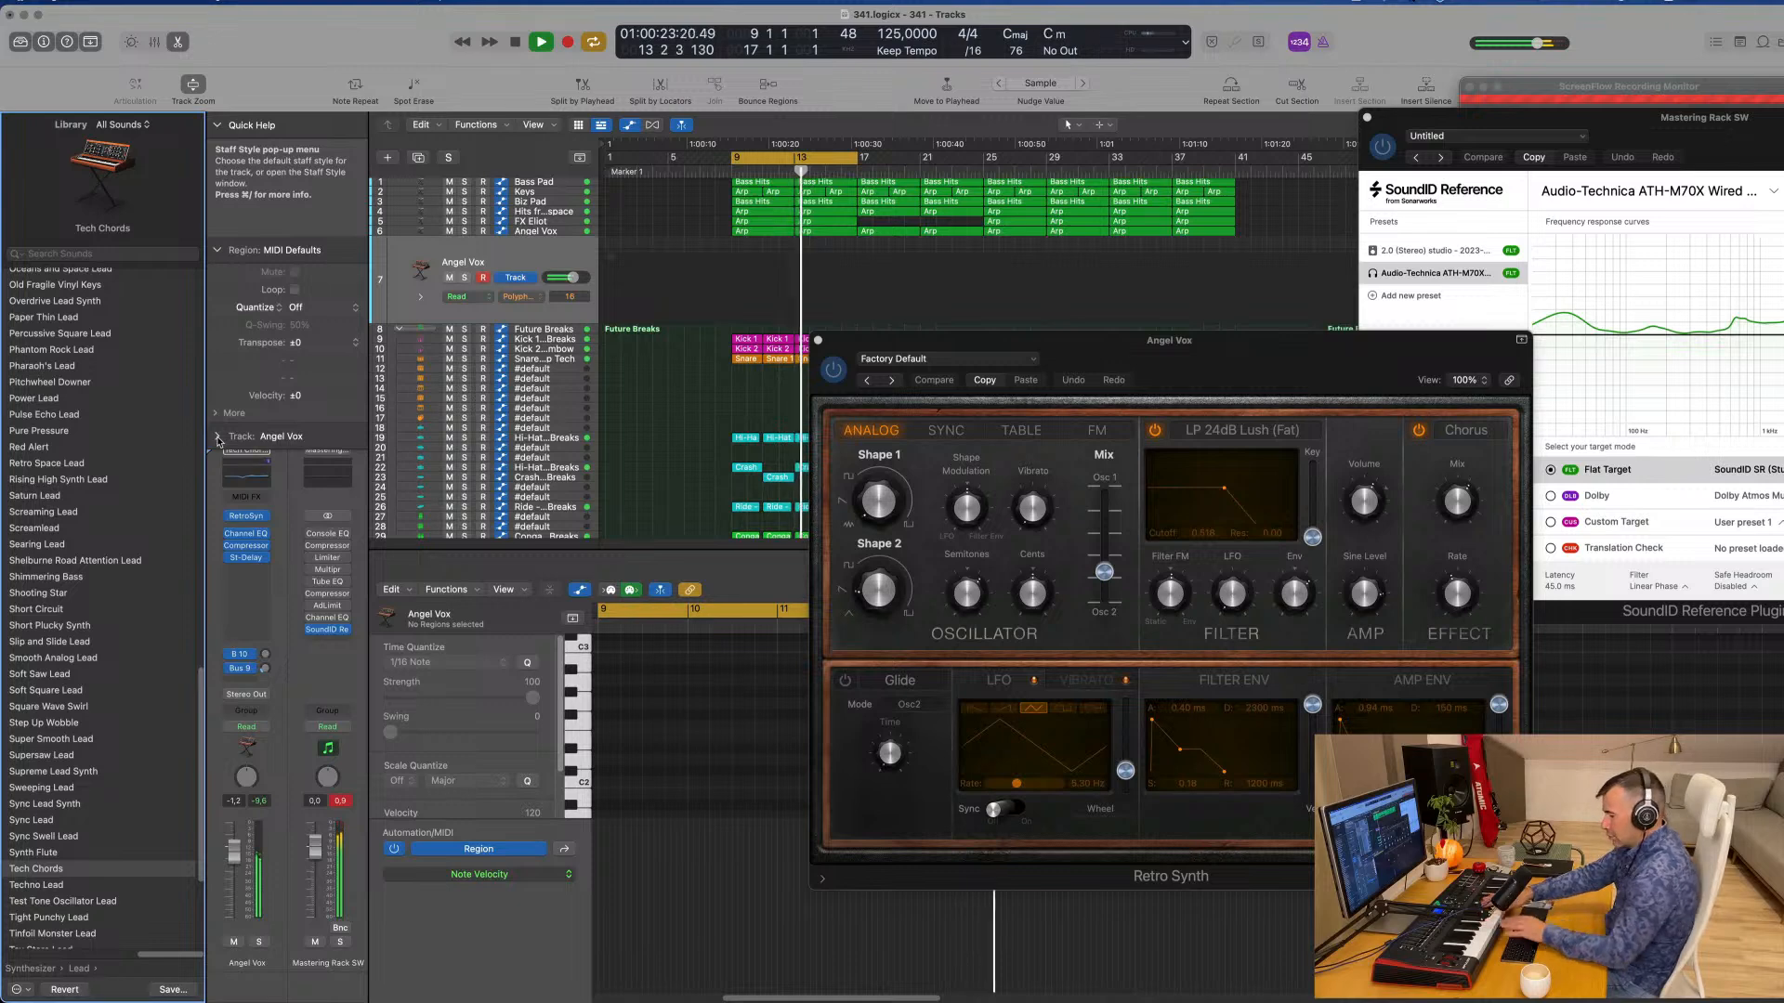
Step: Record a Tech Chords take from bar 9 and shorten the recorded region so it ends at bar 13
key(r)
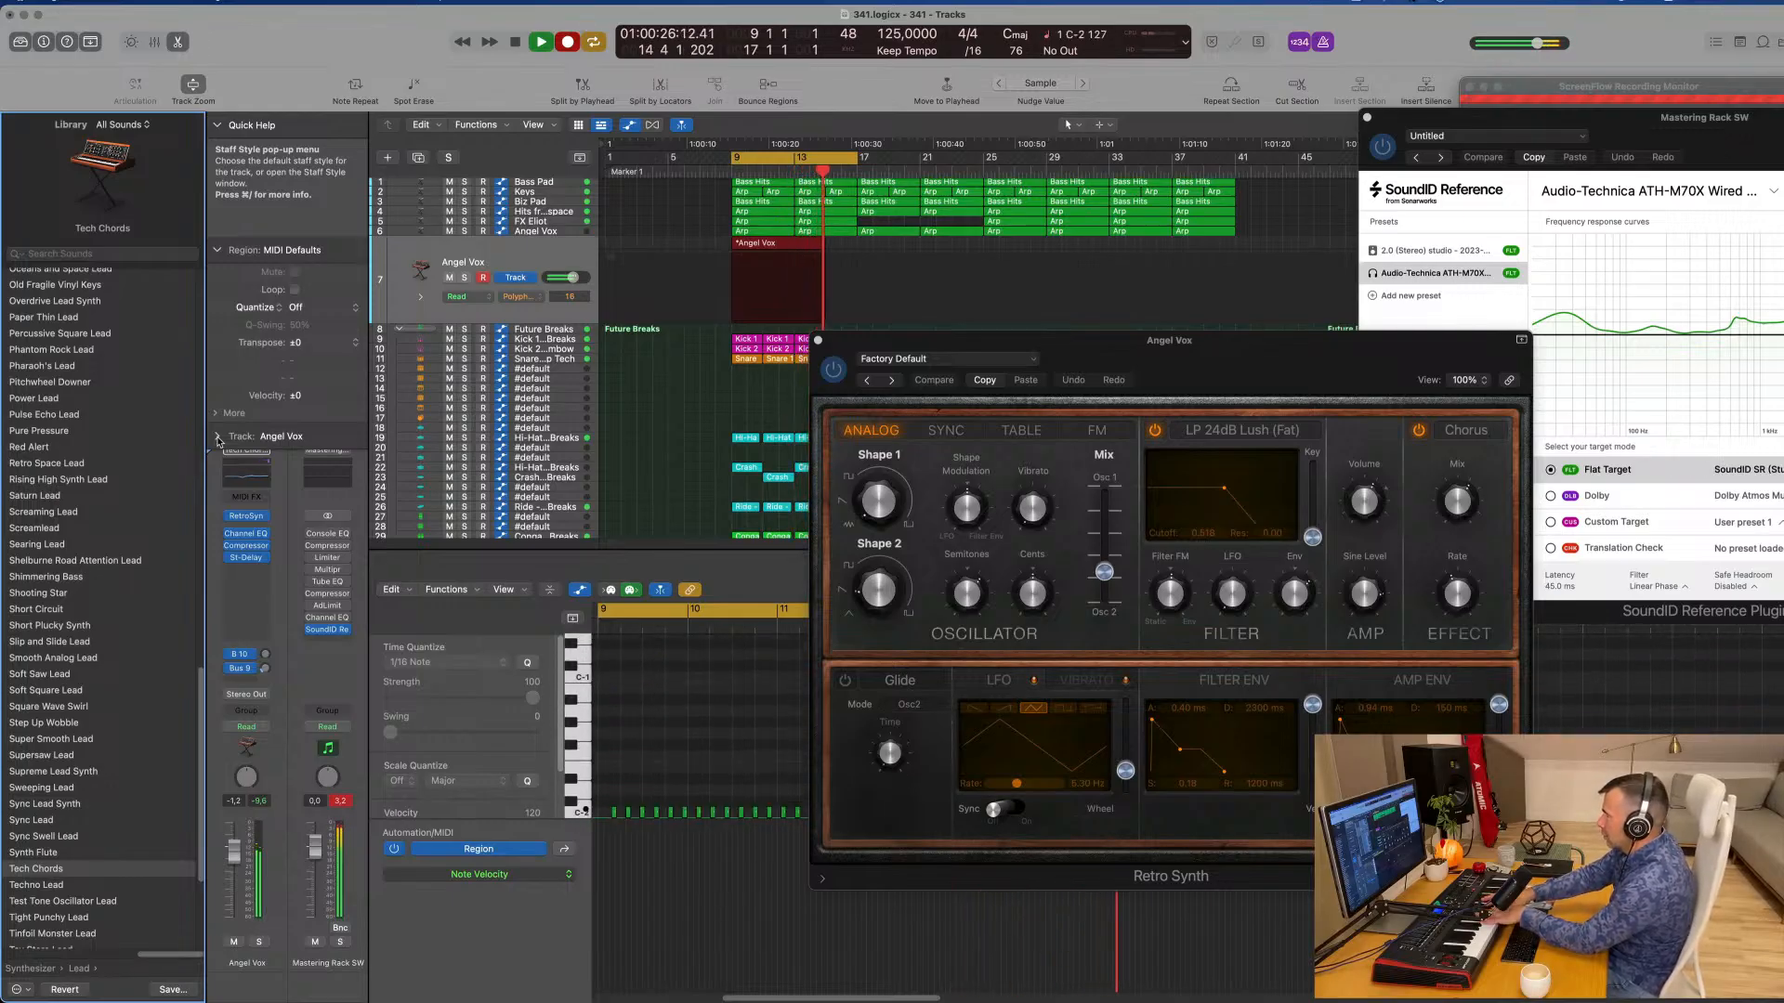
key(space)
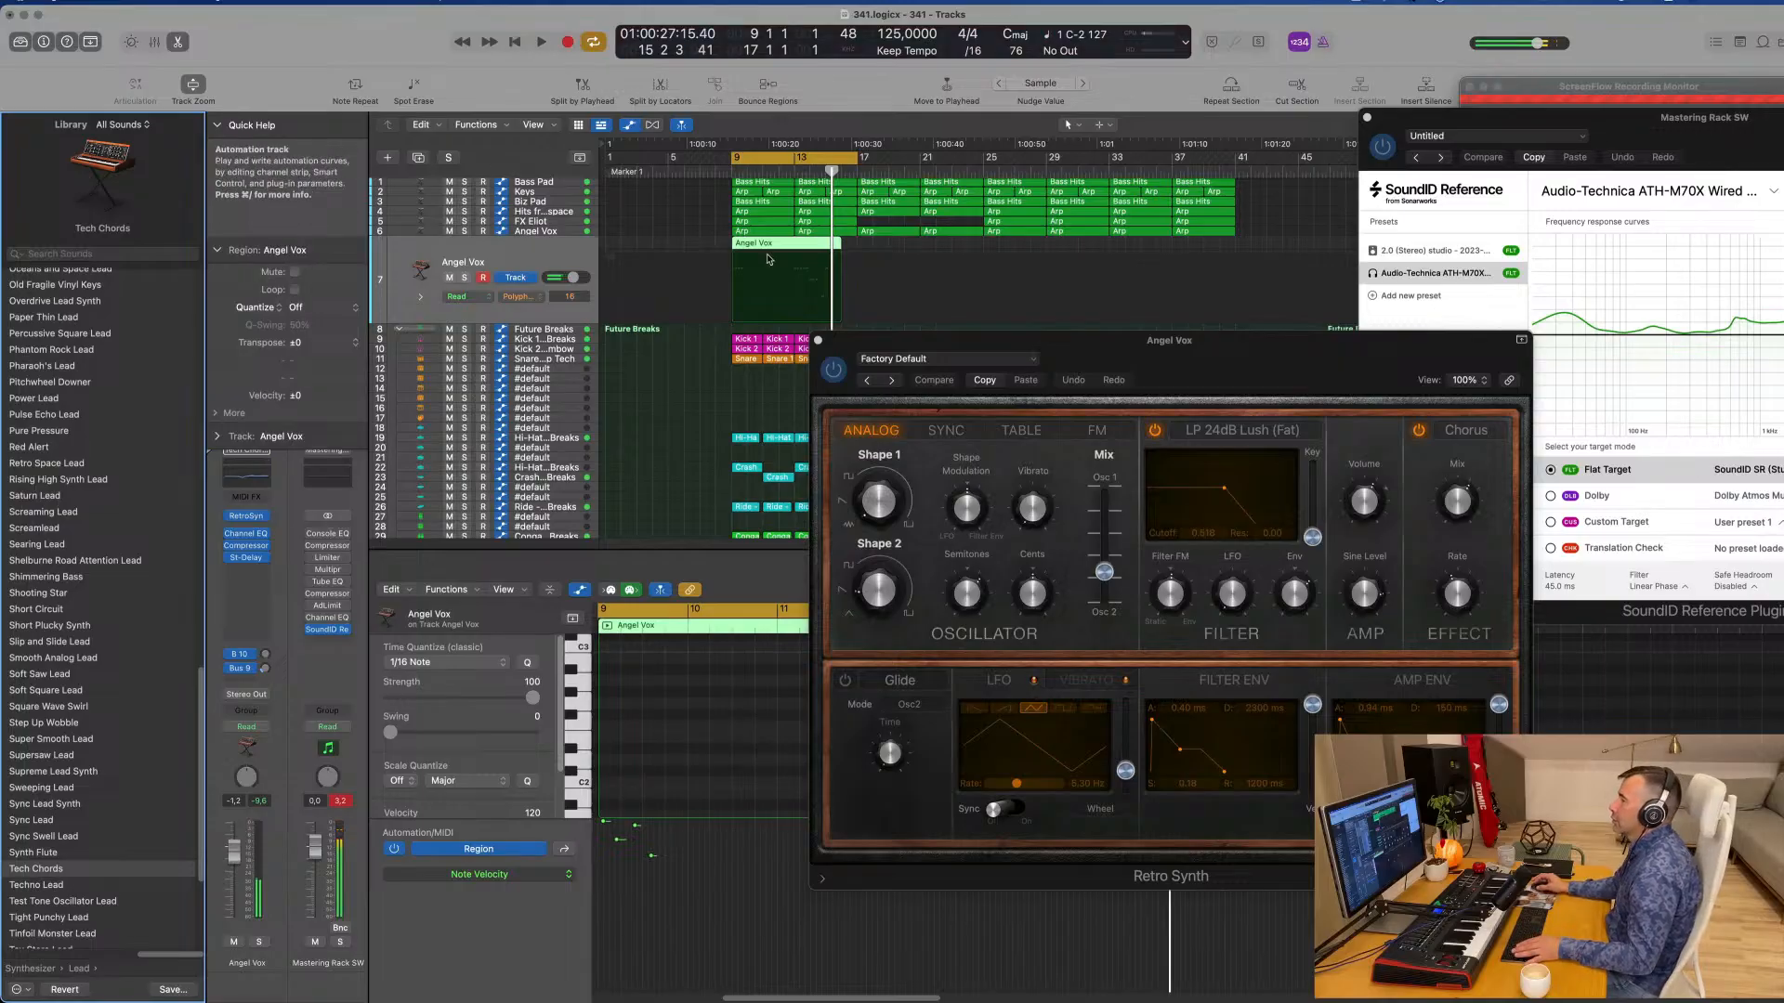
key(space)
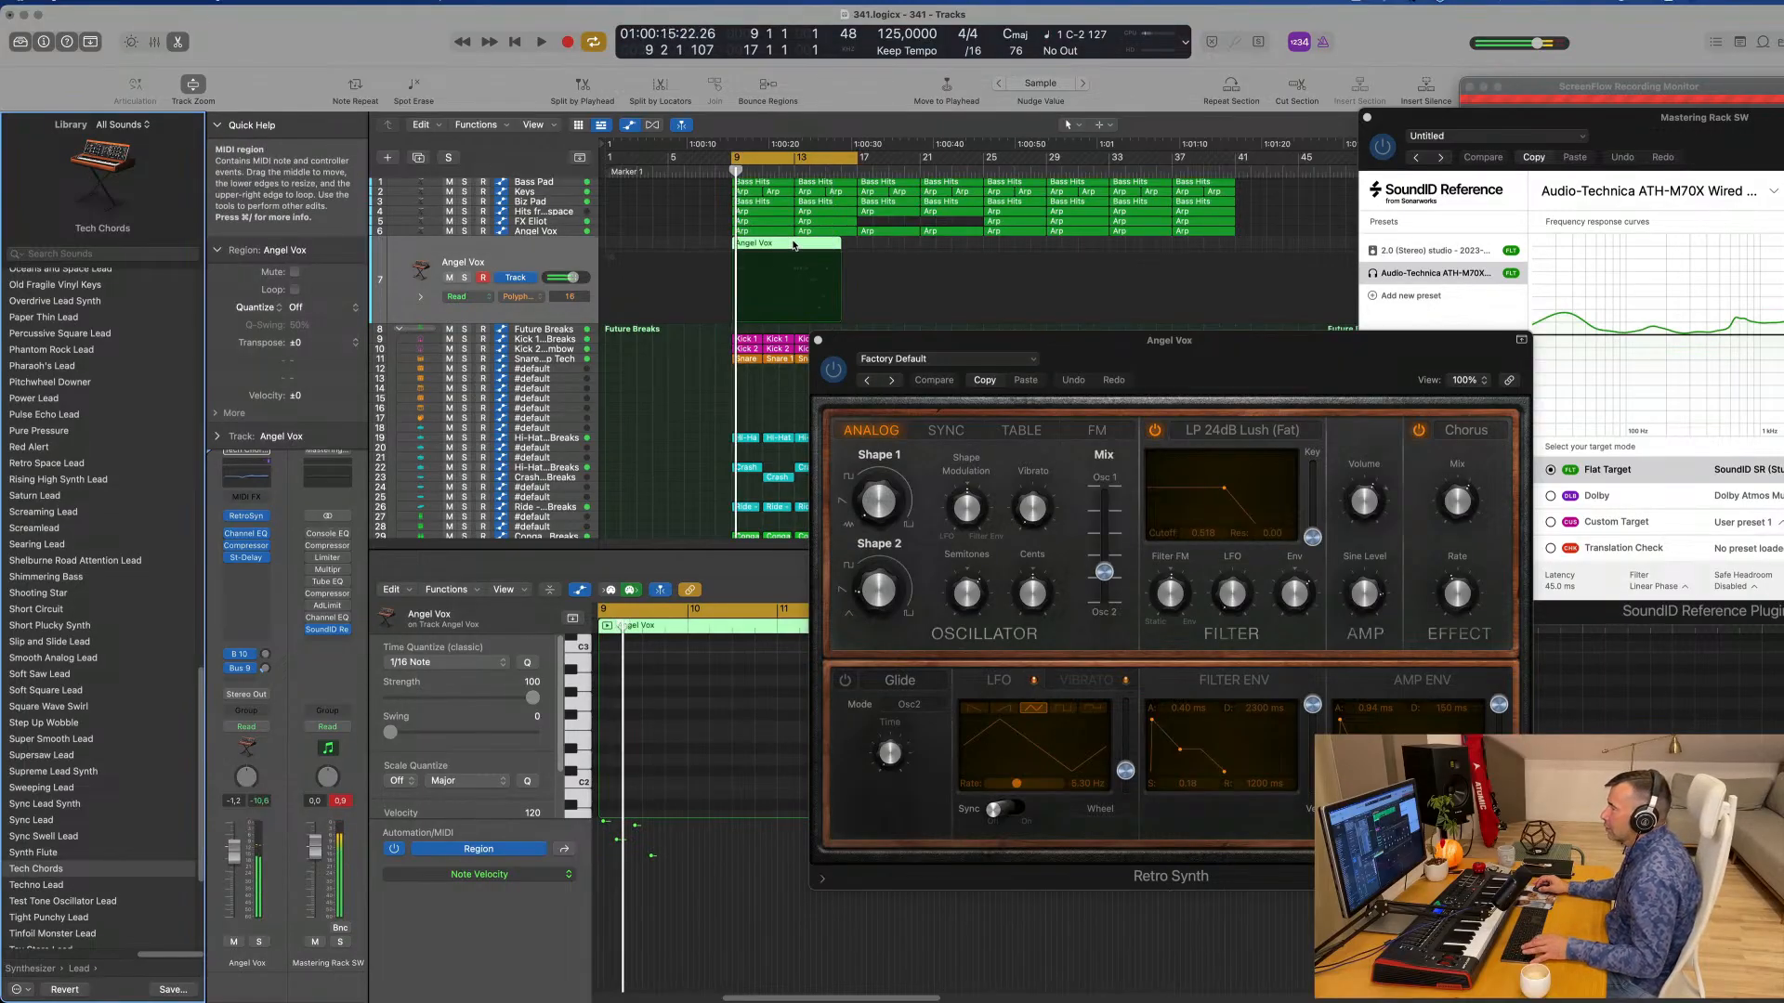
mouse_move(792, 242)
mouse_down()
mouse_move(835, 253)
mouse_move(733, 247)
mouse_move(793, 251)
mouse_up()
Step: Move the Retro Synth window clear of the Piano Roll so the recorded notes can be edited
drag(1003, 345, 1318, 314)
click(778, 706)
key(space)
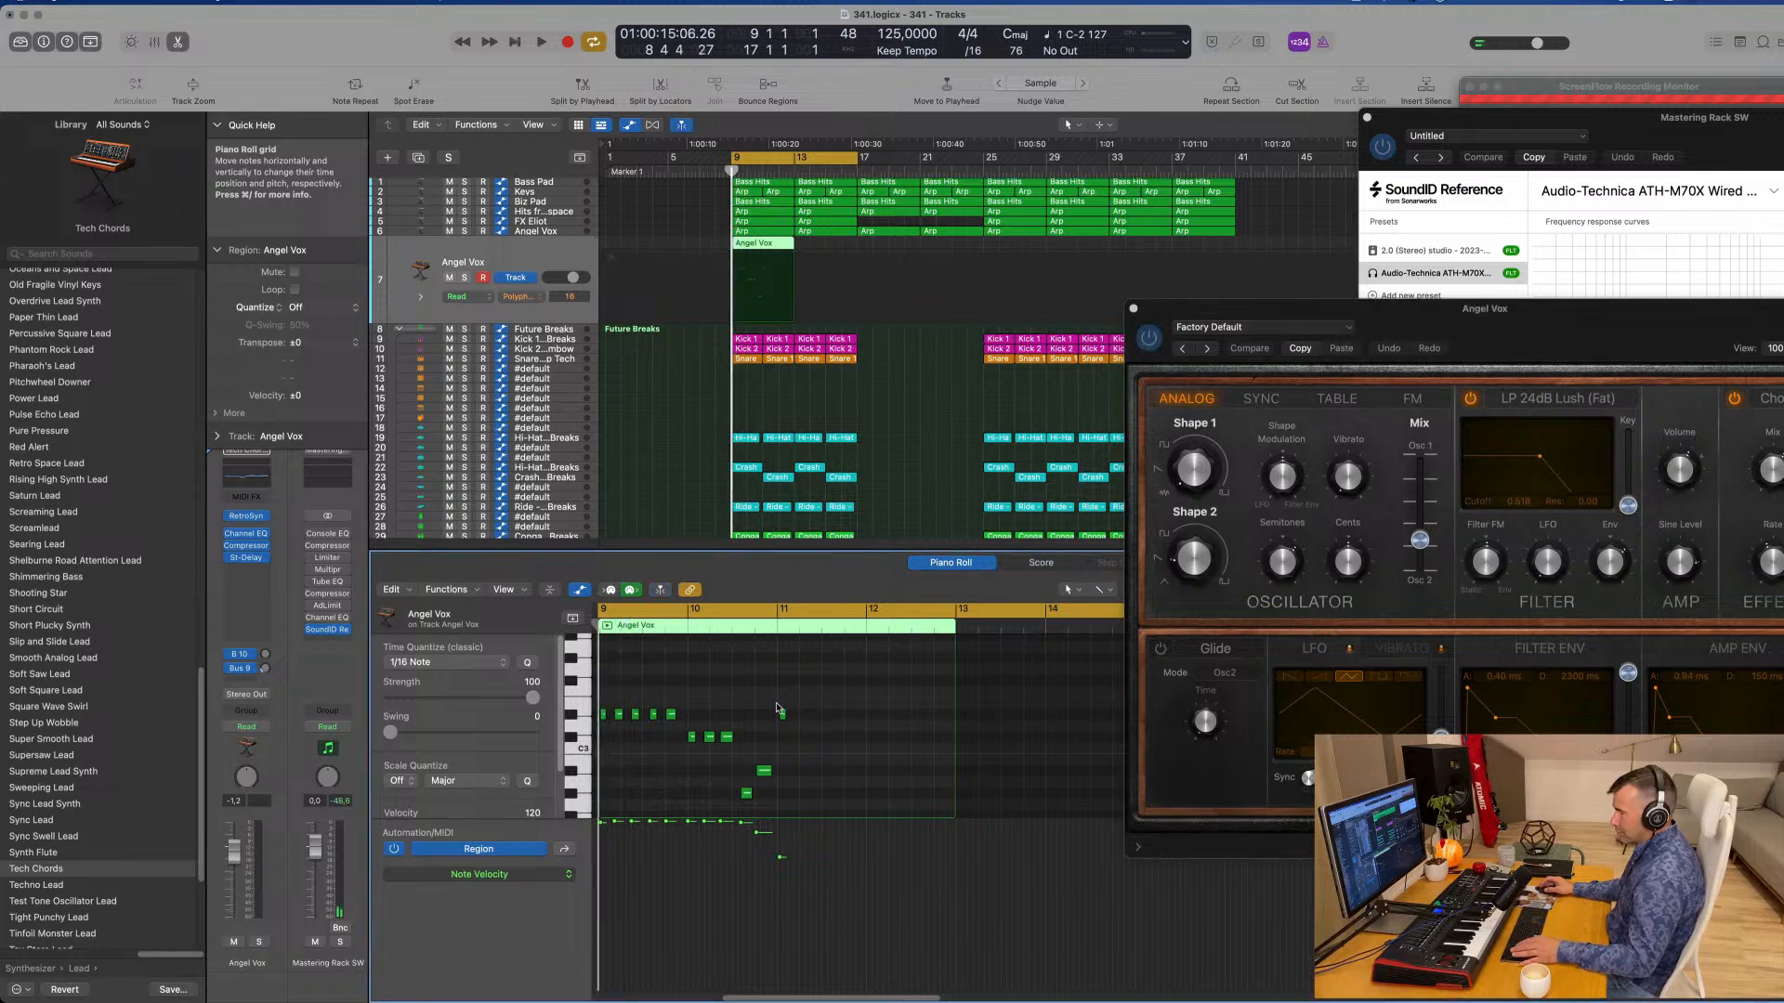
key(super+space)
key(Escape)
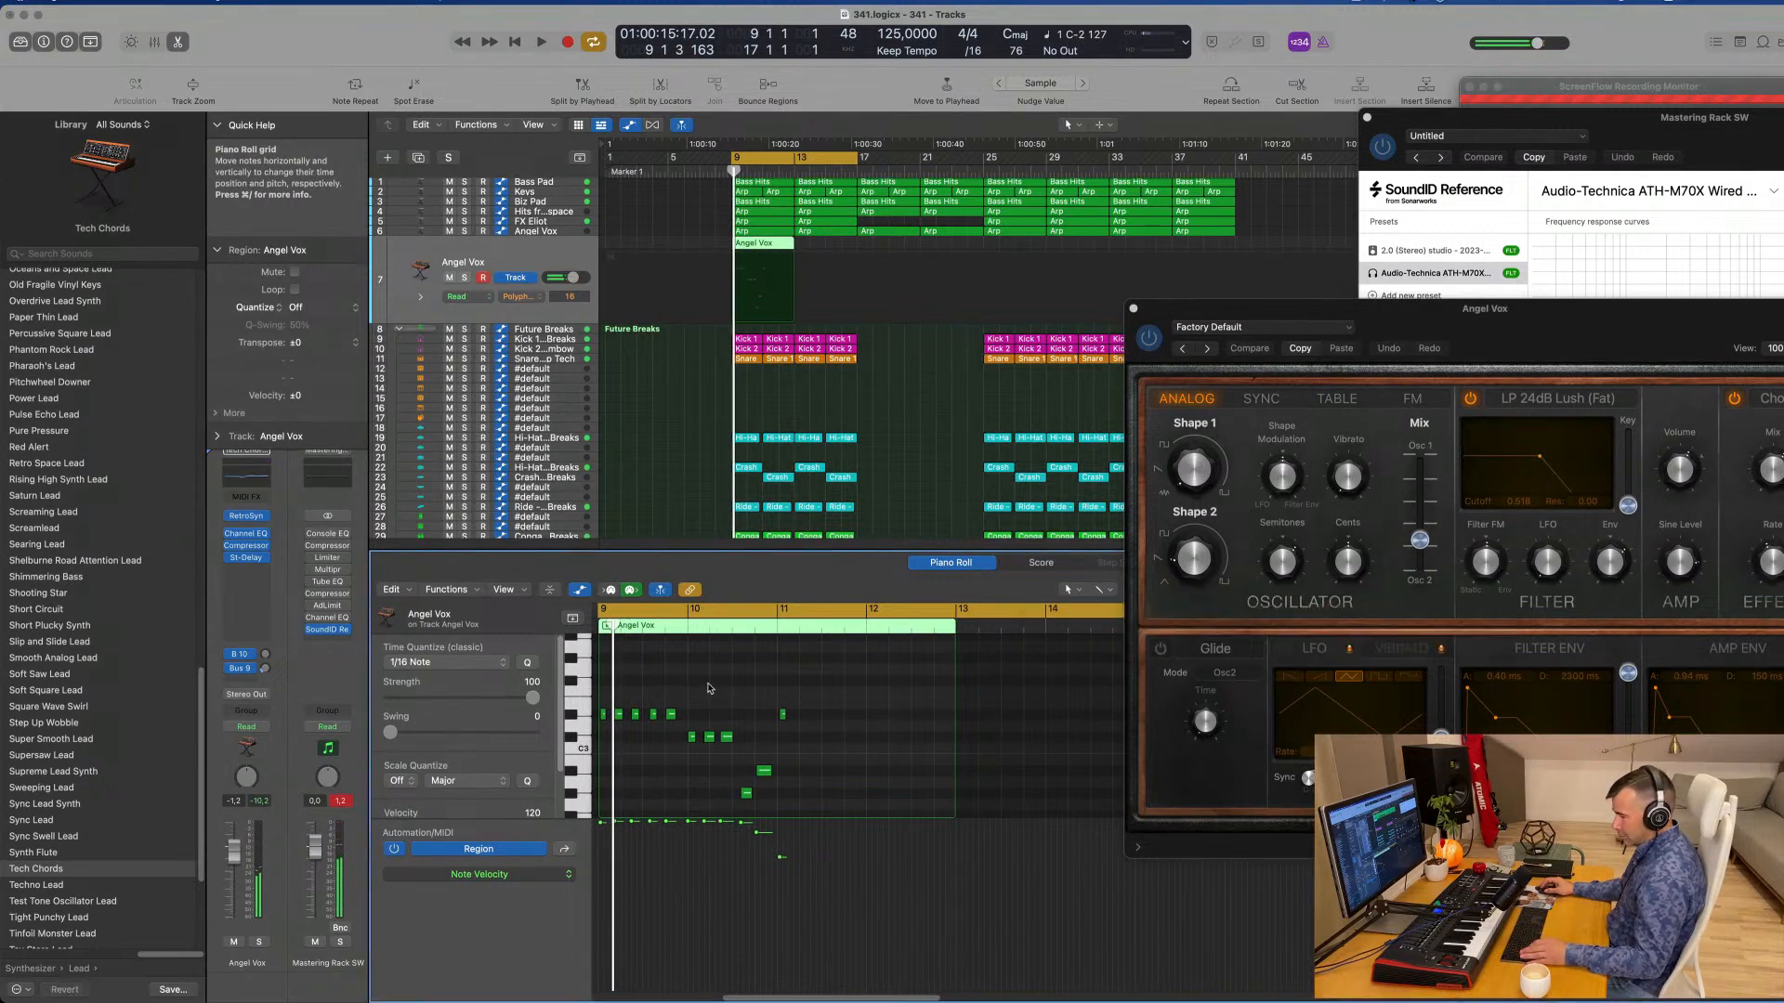
Step: Select all notes of the recorded riff and check them in the Piano Roll during playback
key(space)
scroll(708, 689, up, 4)
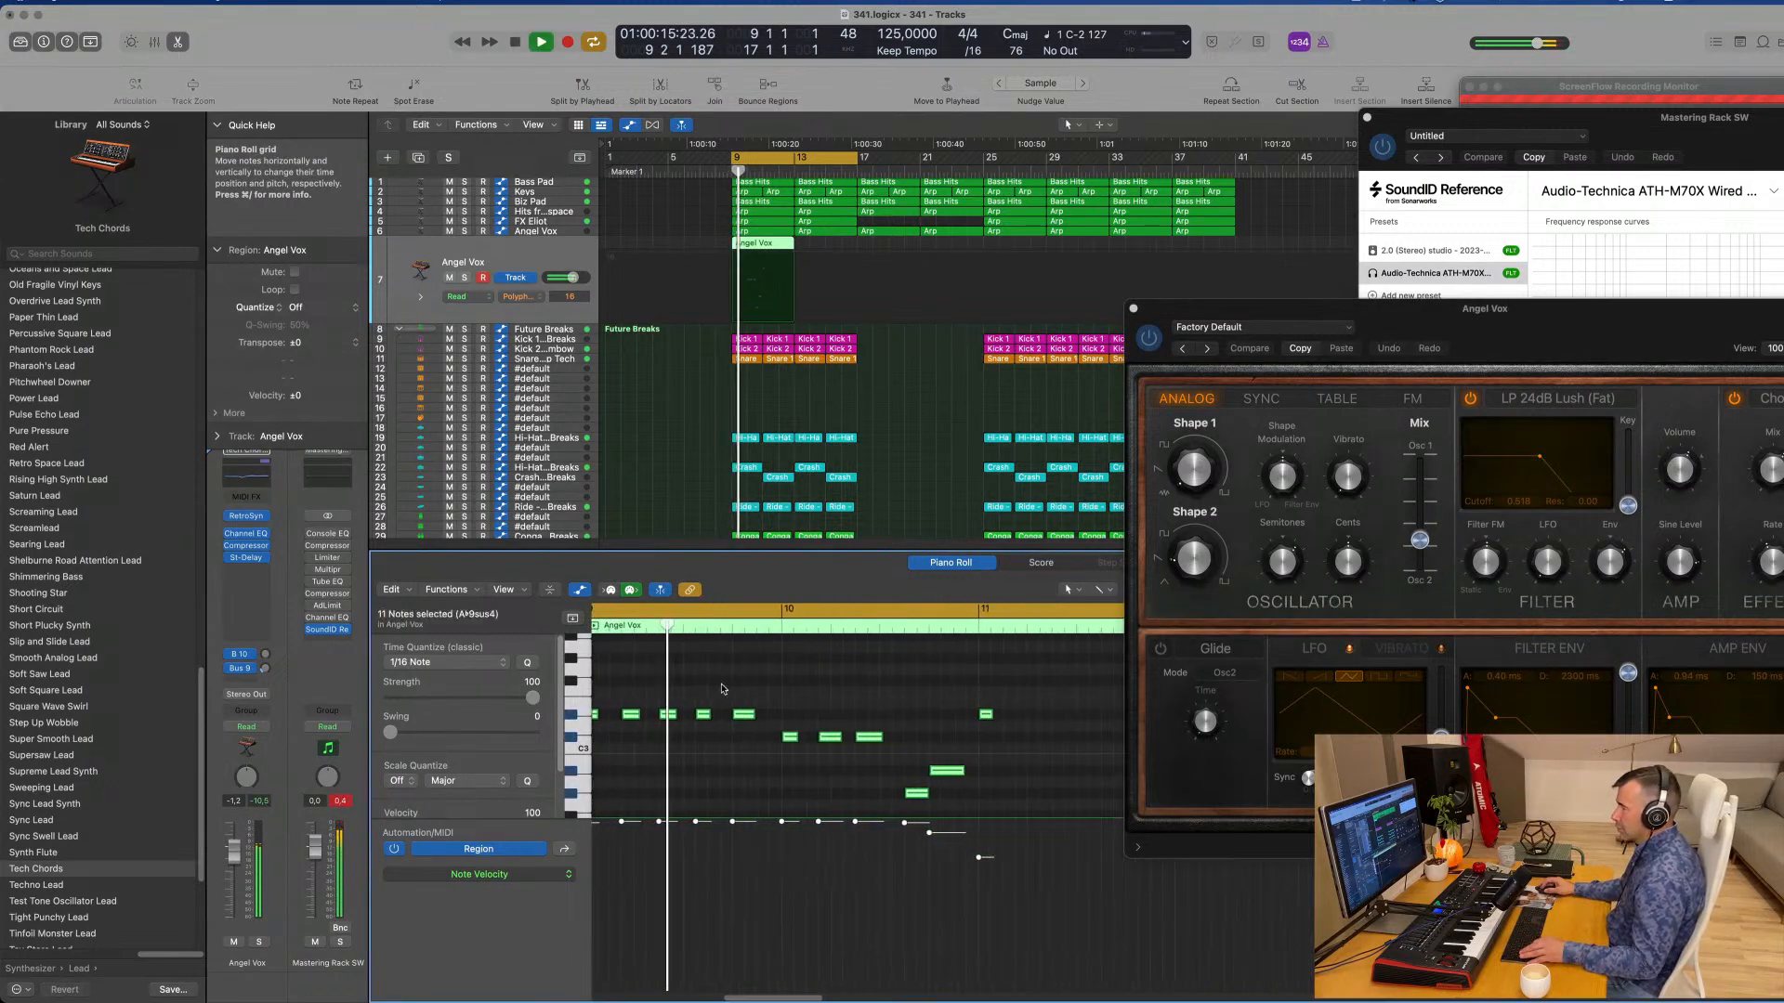
scroll(708, 688, down, 3)
scroll(869, 701, left, 2)
scroll(915, 703, up, 3)
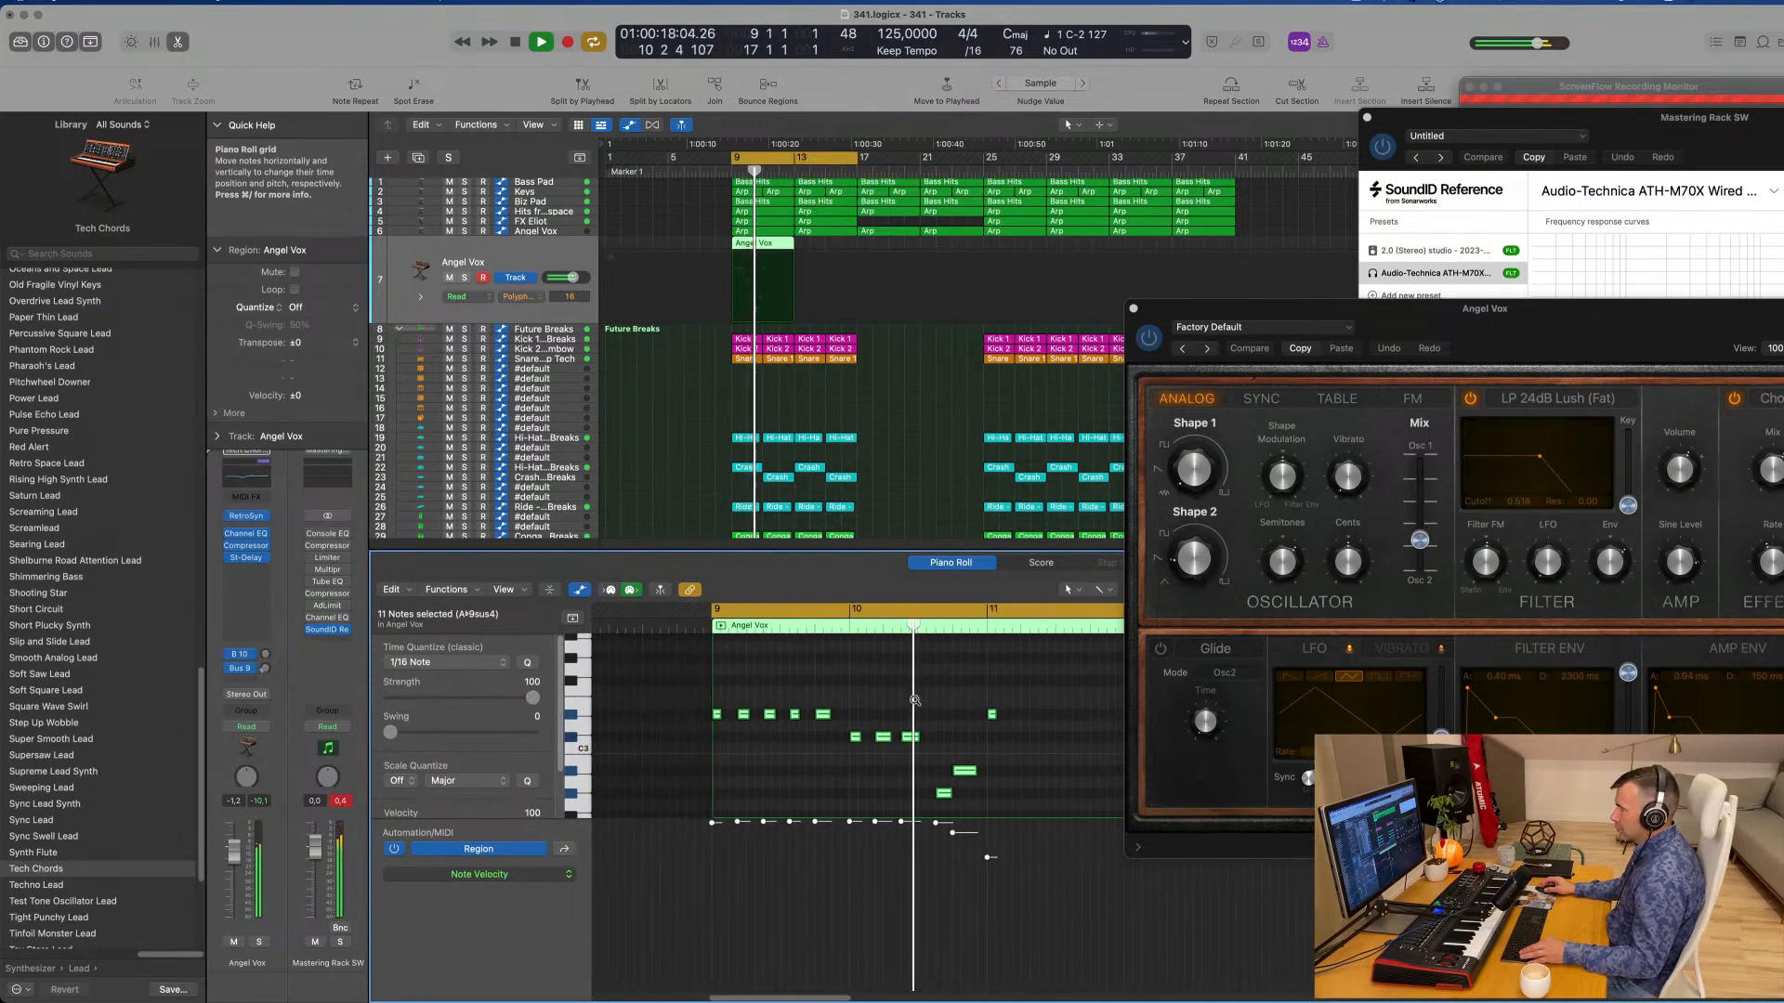
scroll(919, 705, down, 2)
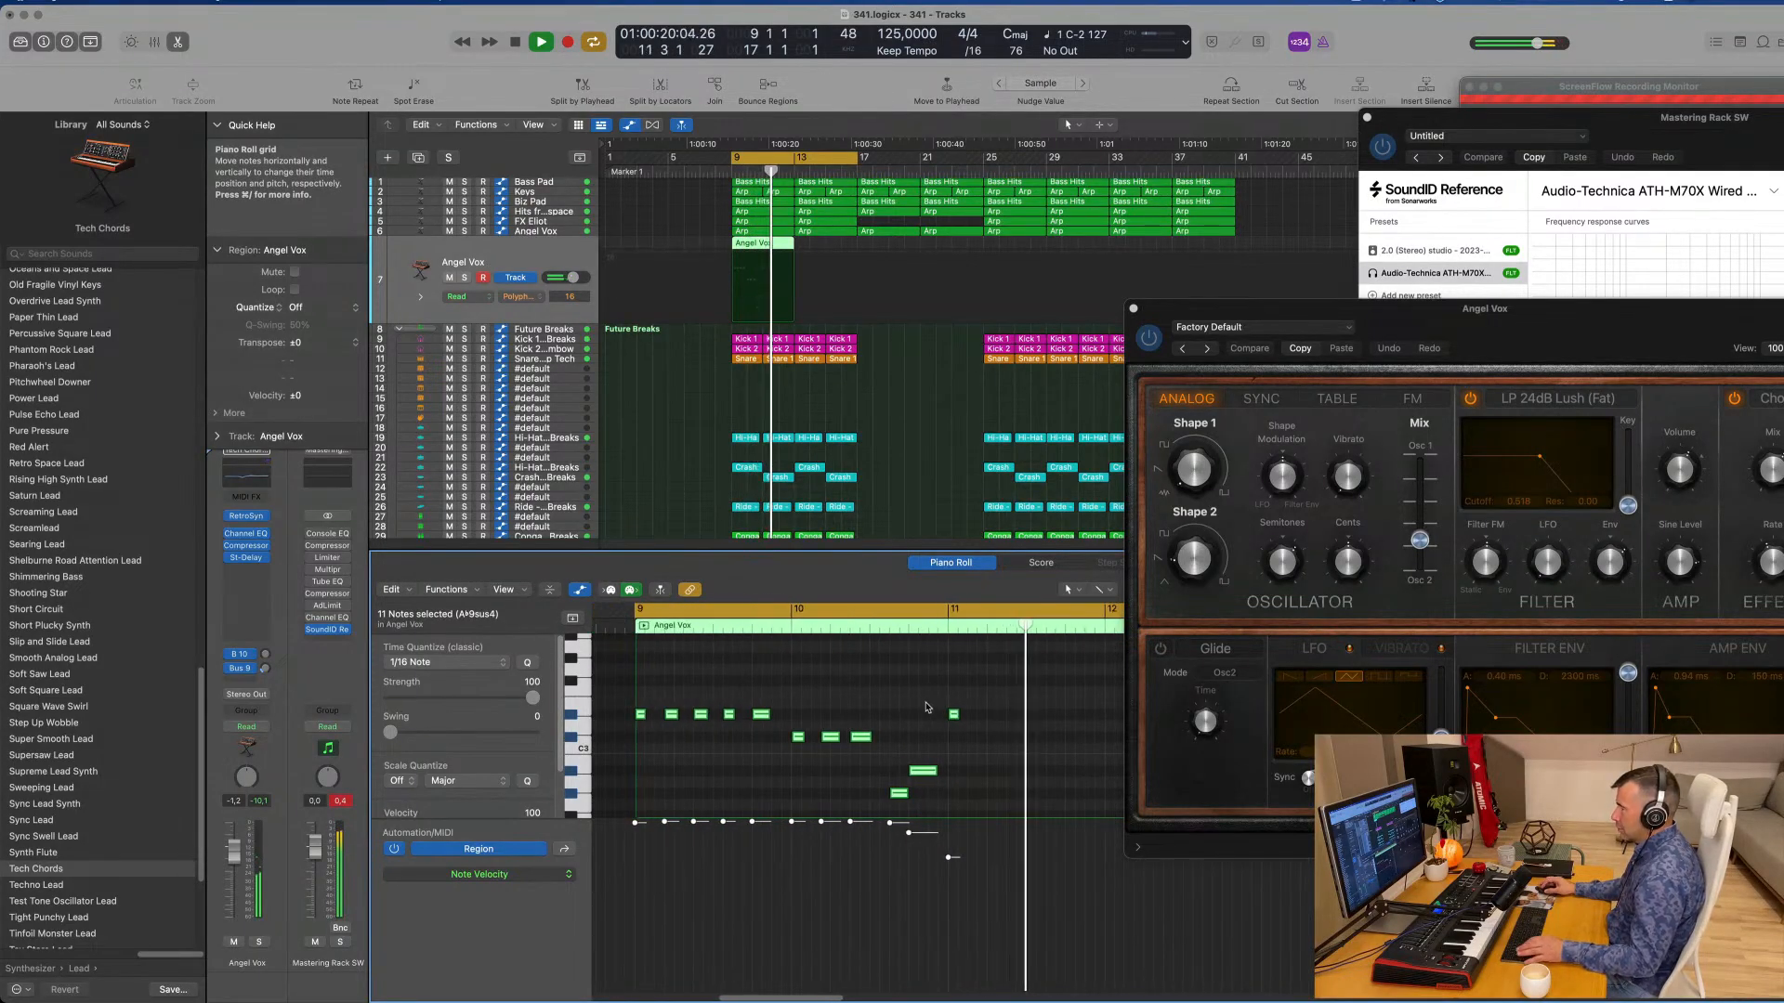
Step: Delete the stray last note at bar 11 from the recorded riff
key(space)
key(space)
drag(961, 722, 947, 720)
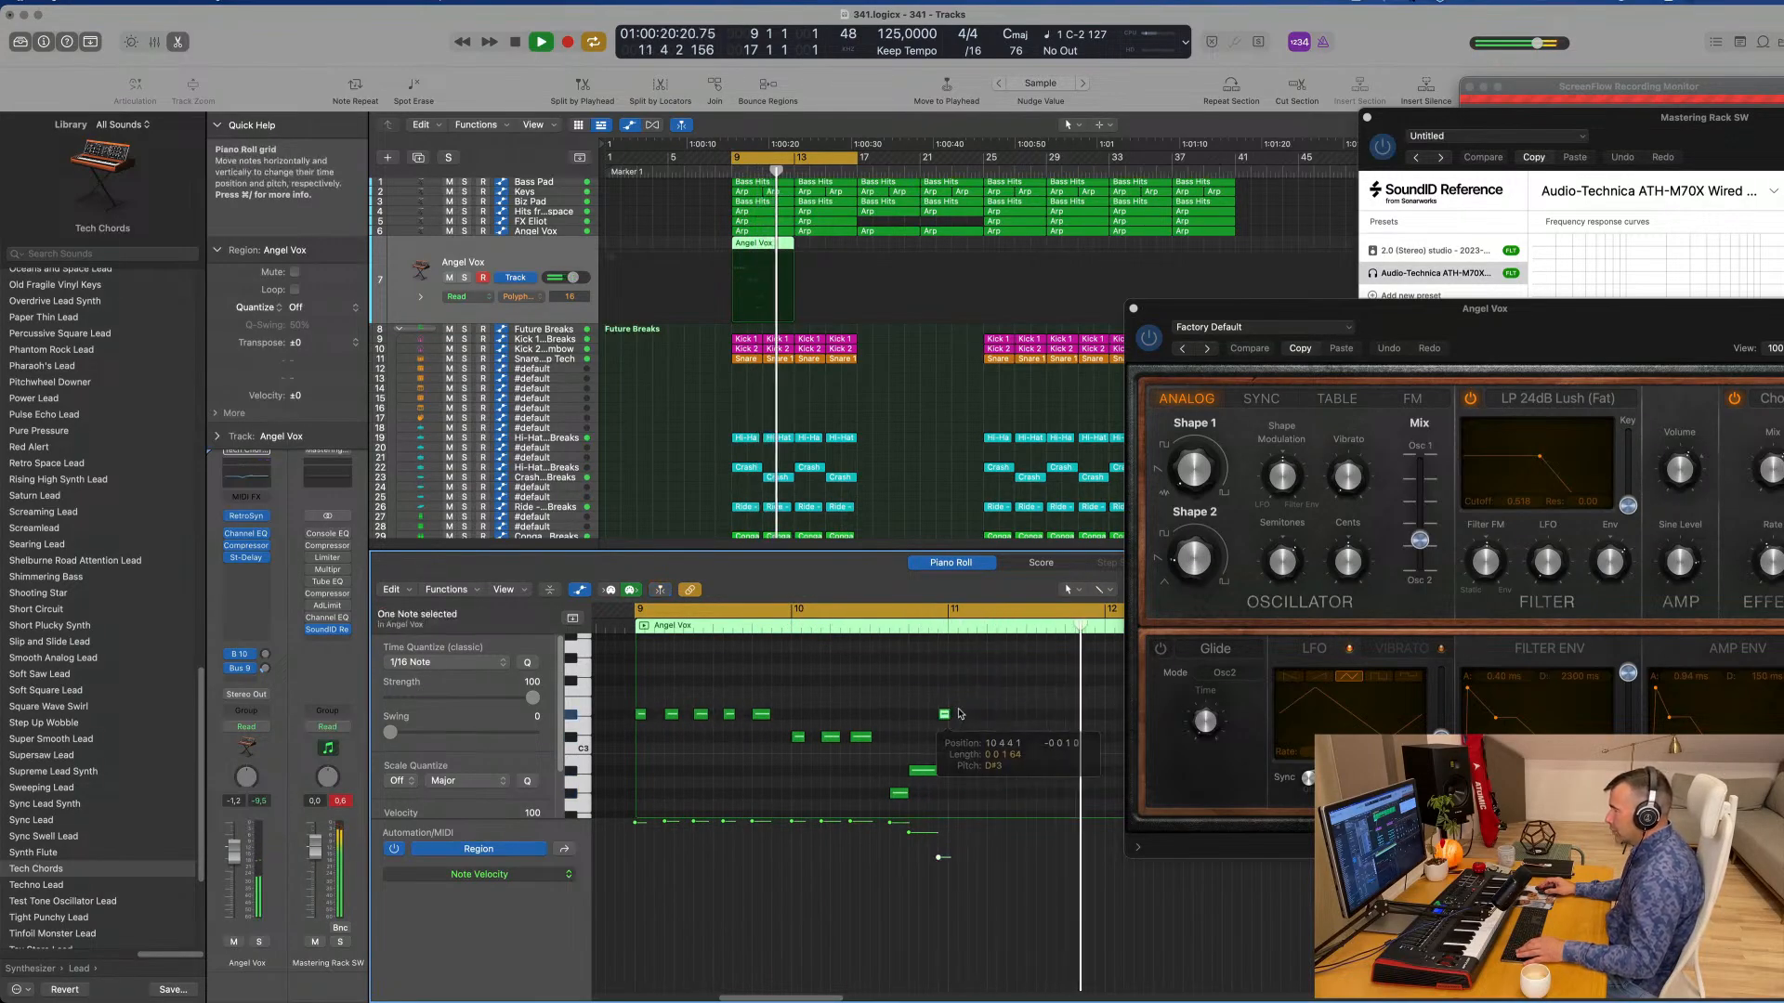
scroll(966, 757, down, 2)
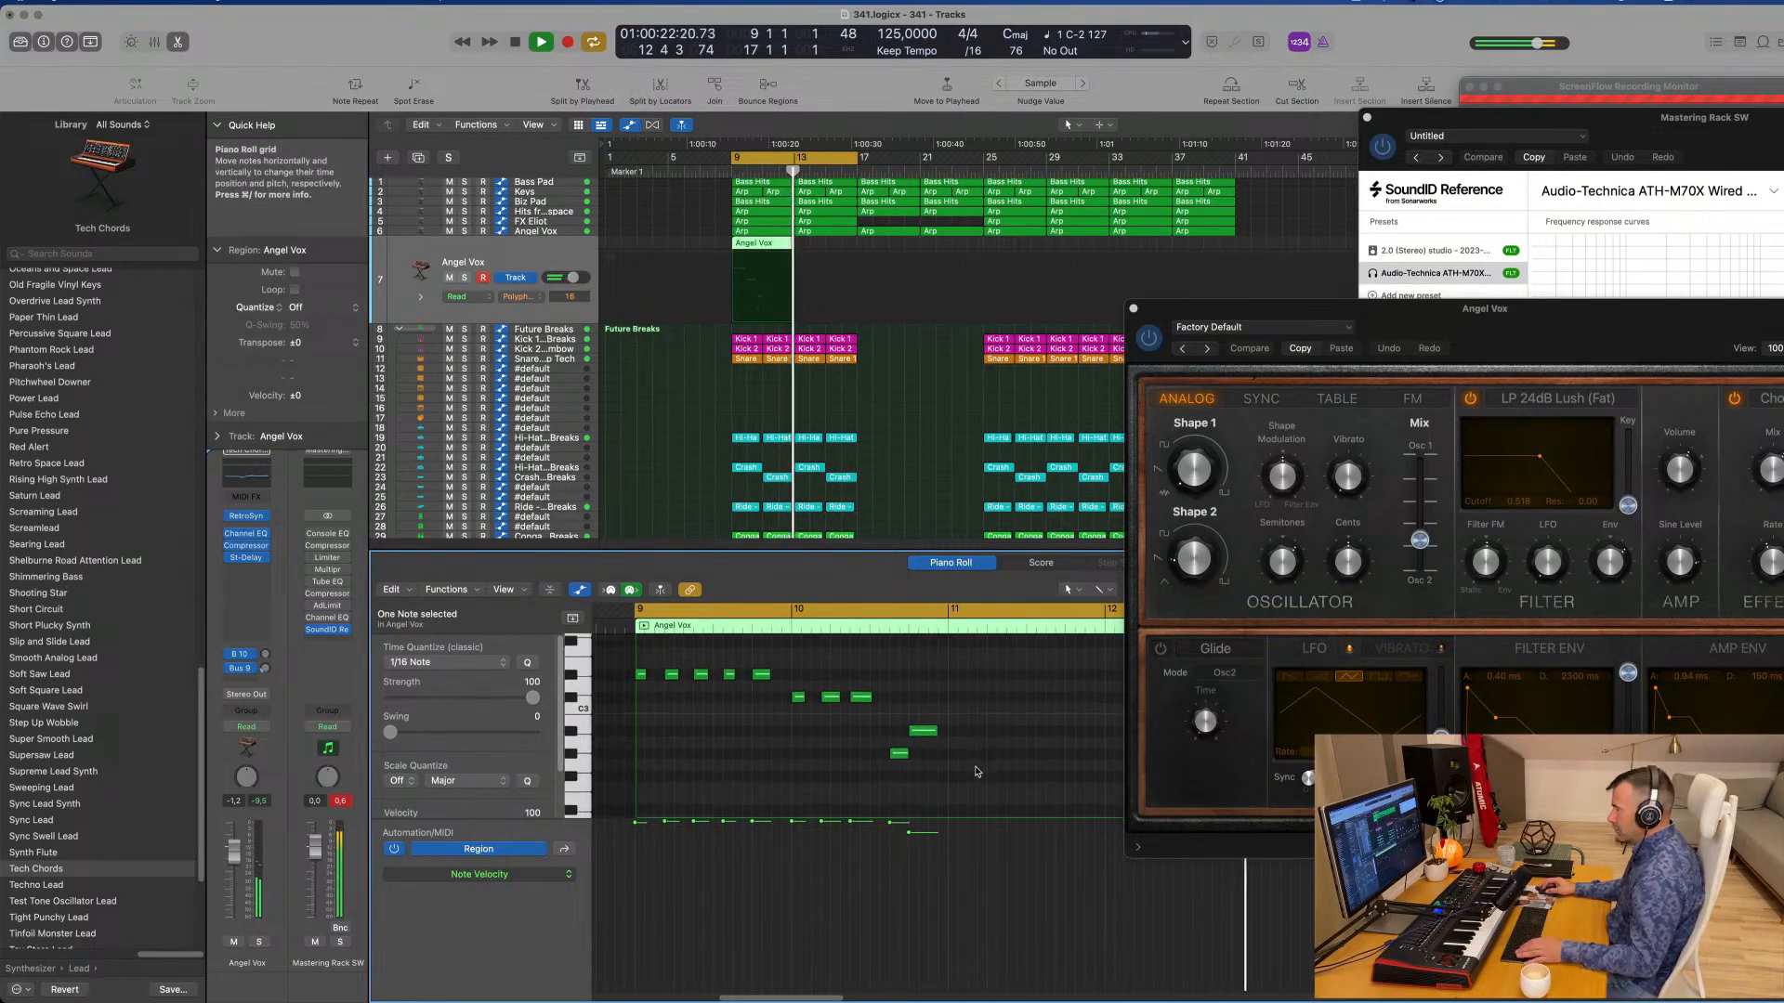
key(space)
Step: Copy all notes of the riff two bars on, so that the copy starts at bar 11
key(space)
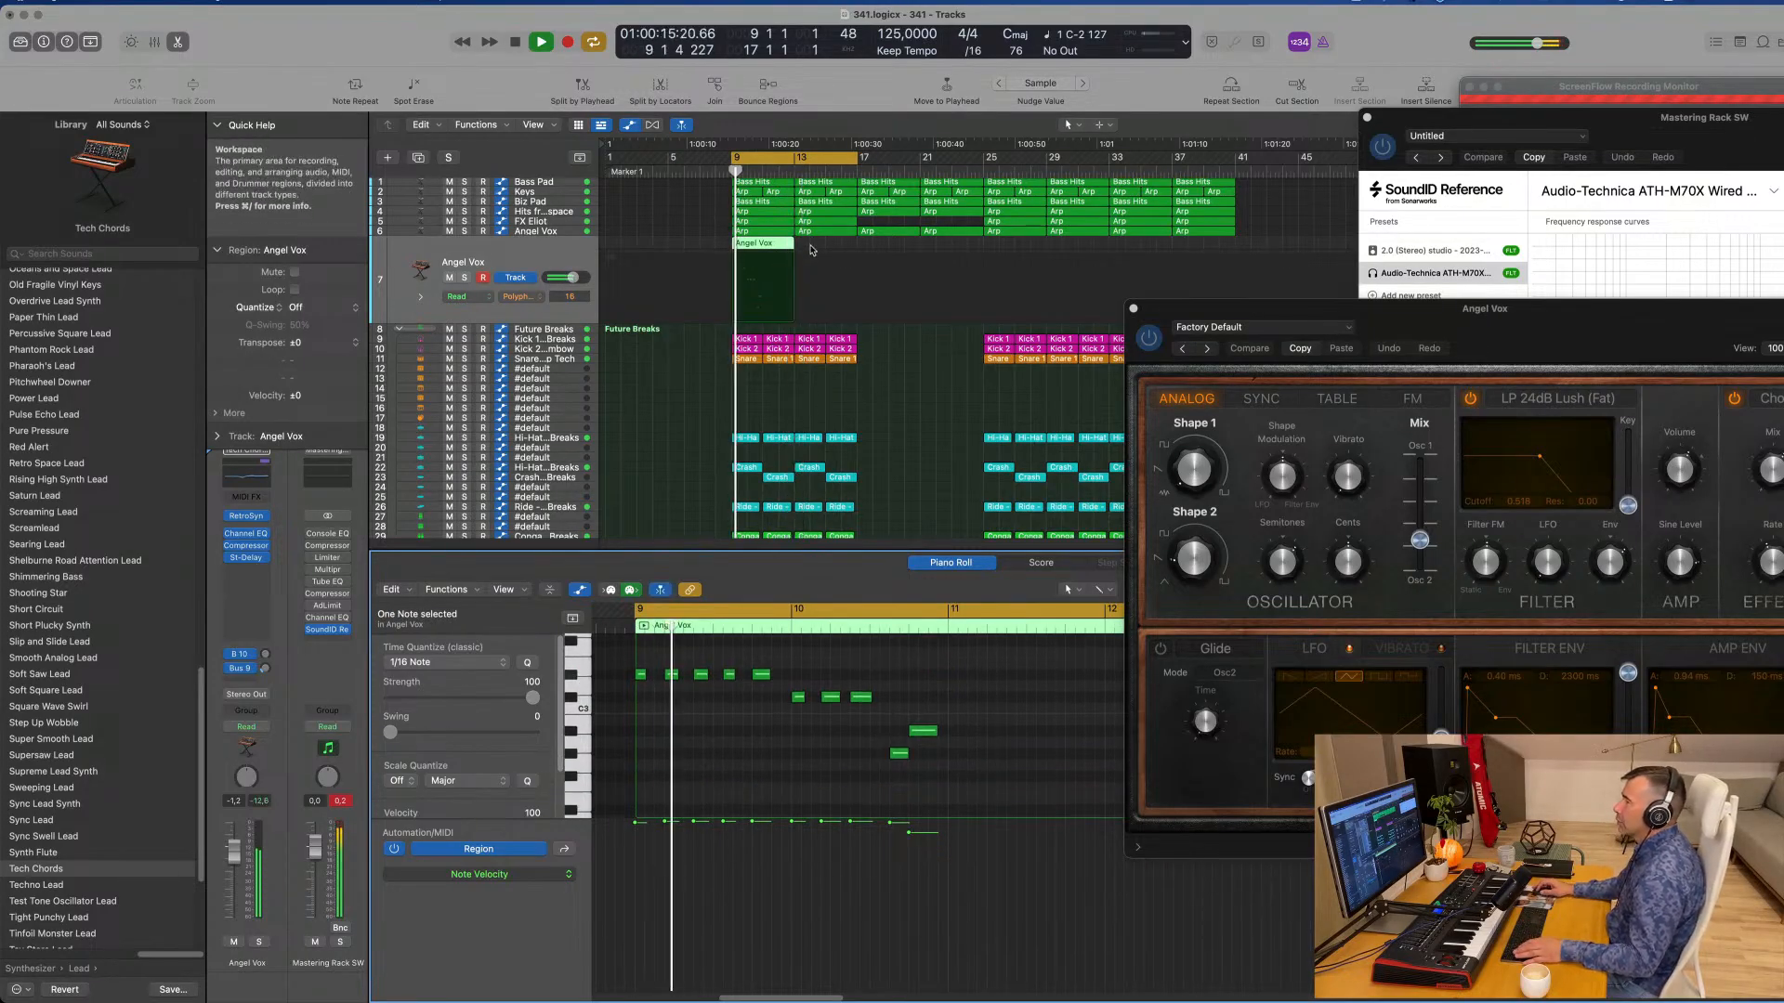
click(743, 249)
scroll(956, 756, down, 5)
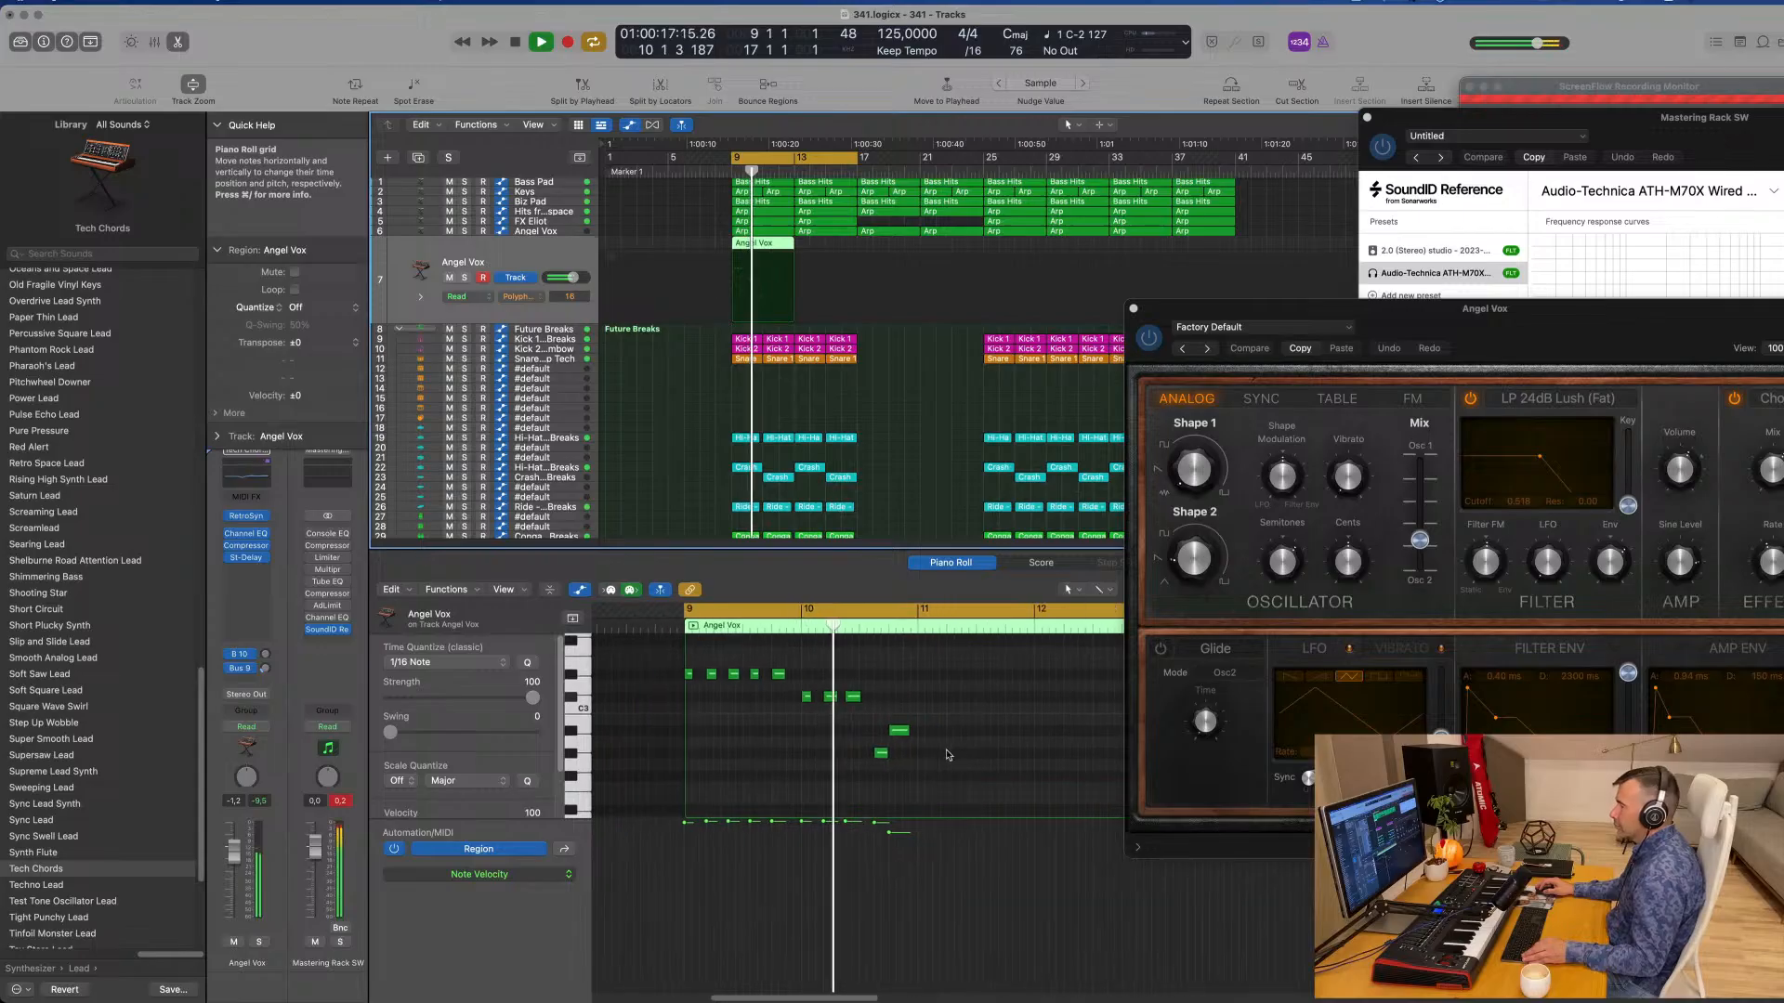
scroll(959, 748, left, 4)
click(959, 730)
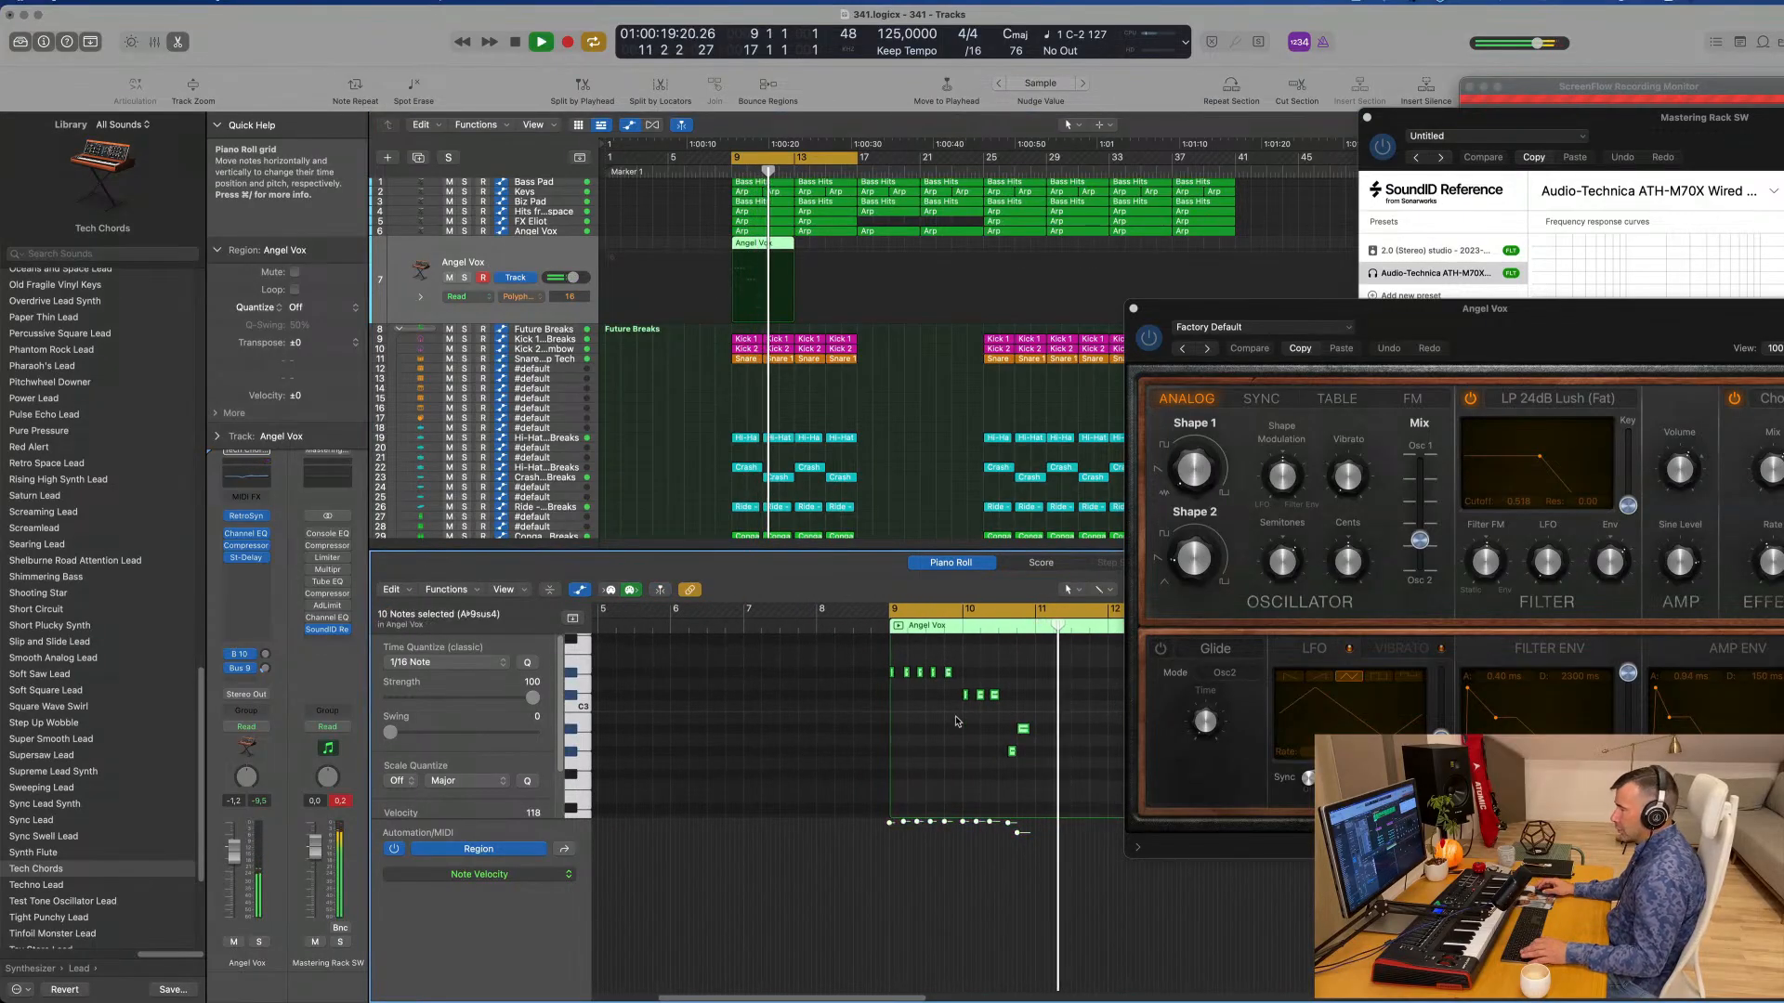
drag(941, 674, 1041, 679)
key(space)
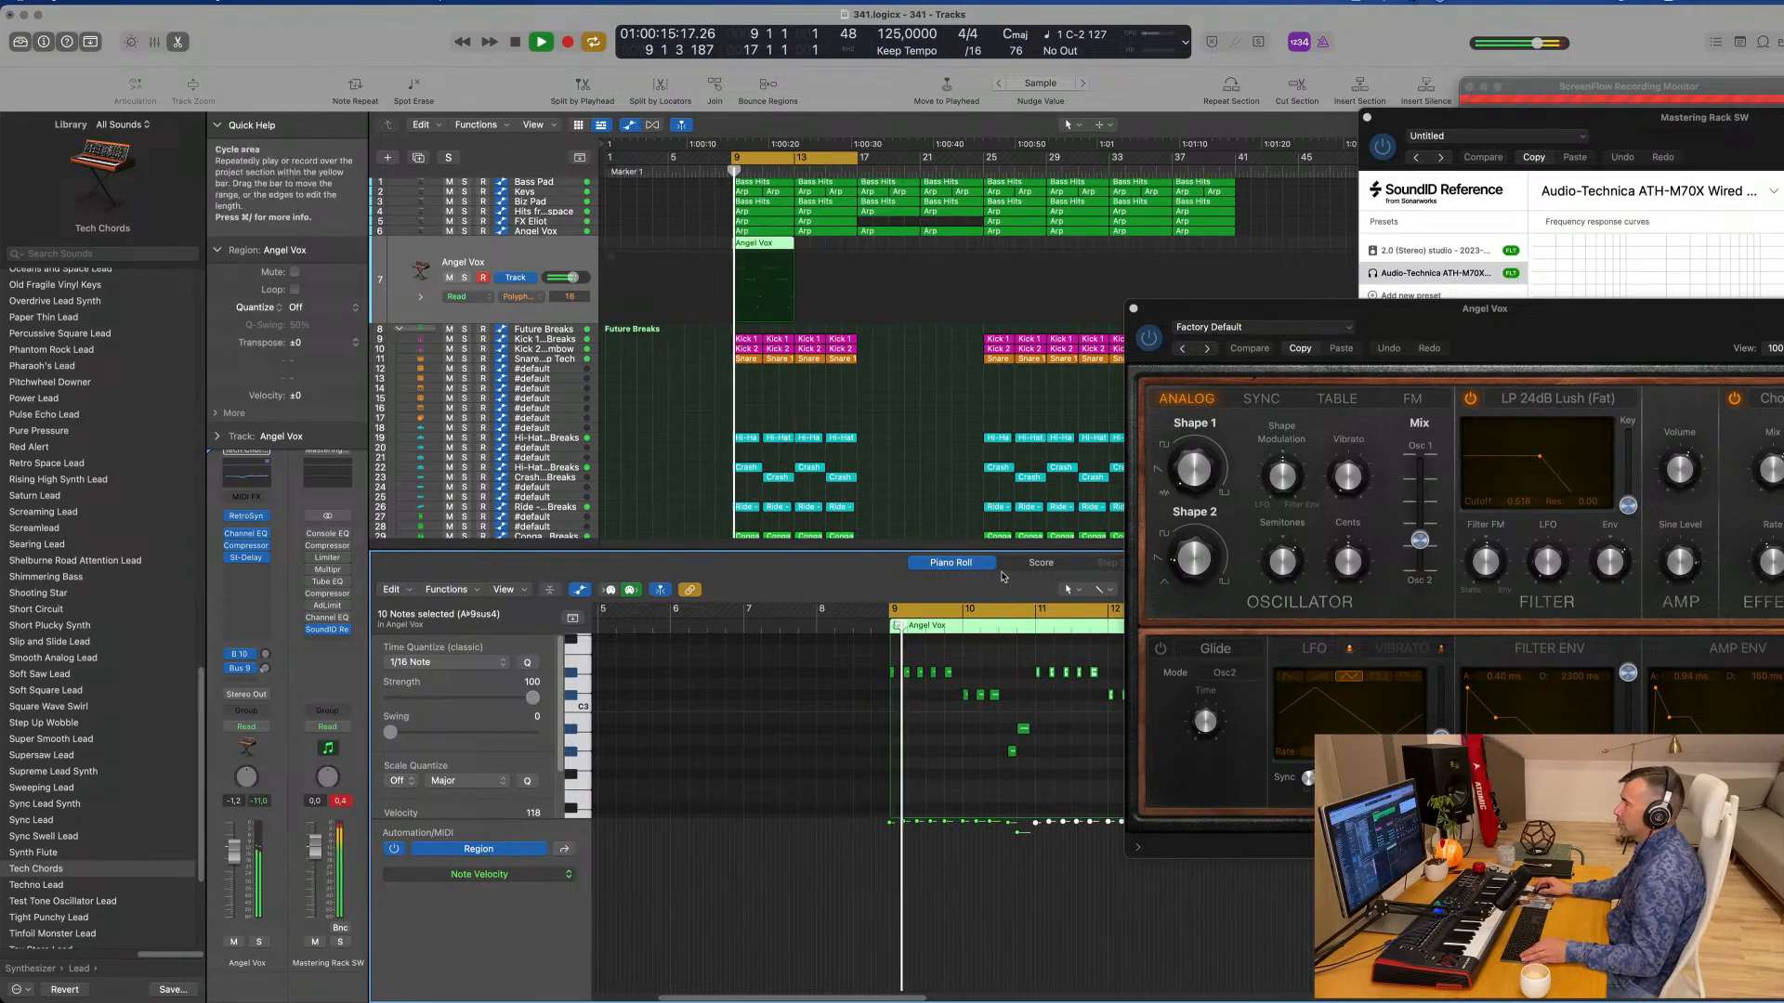
Step: Repeat the four-bar Tech Chords region once so the part fills bars 9 to 17
drag(1423, 320, 1342, 322)
drag(797, 251, 716, 253)
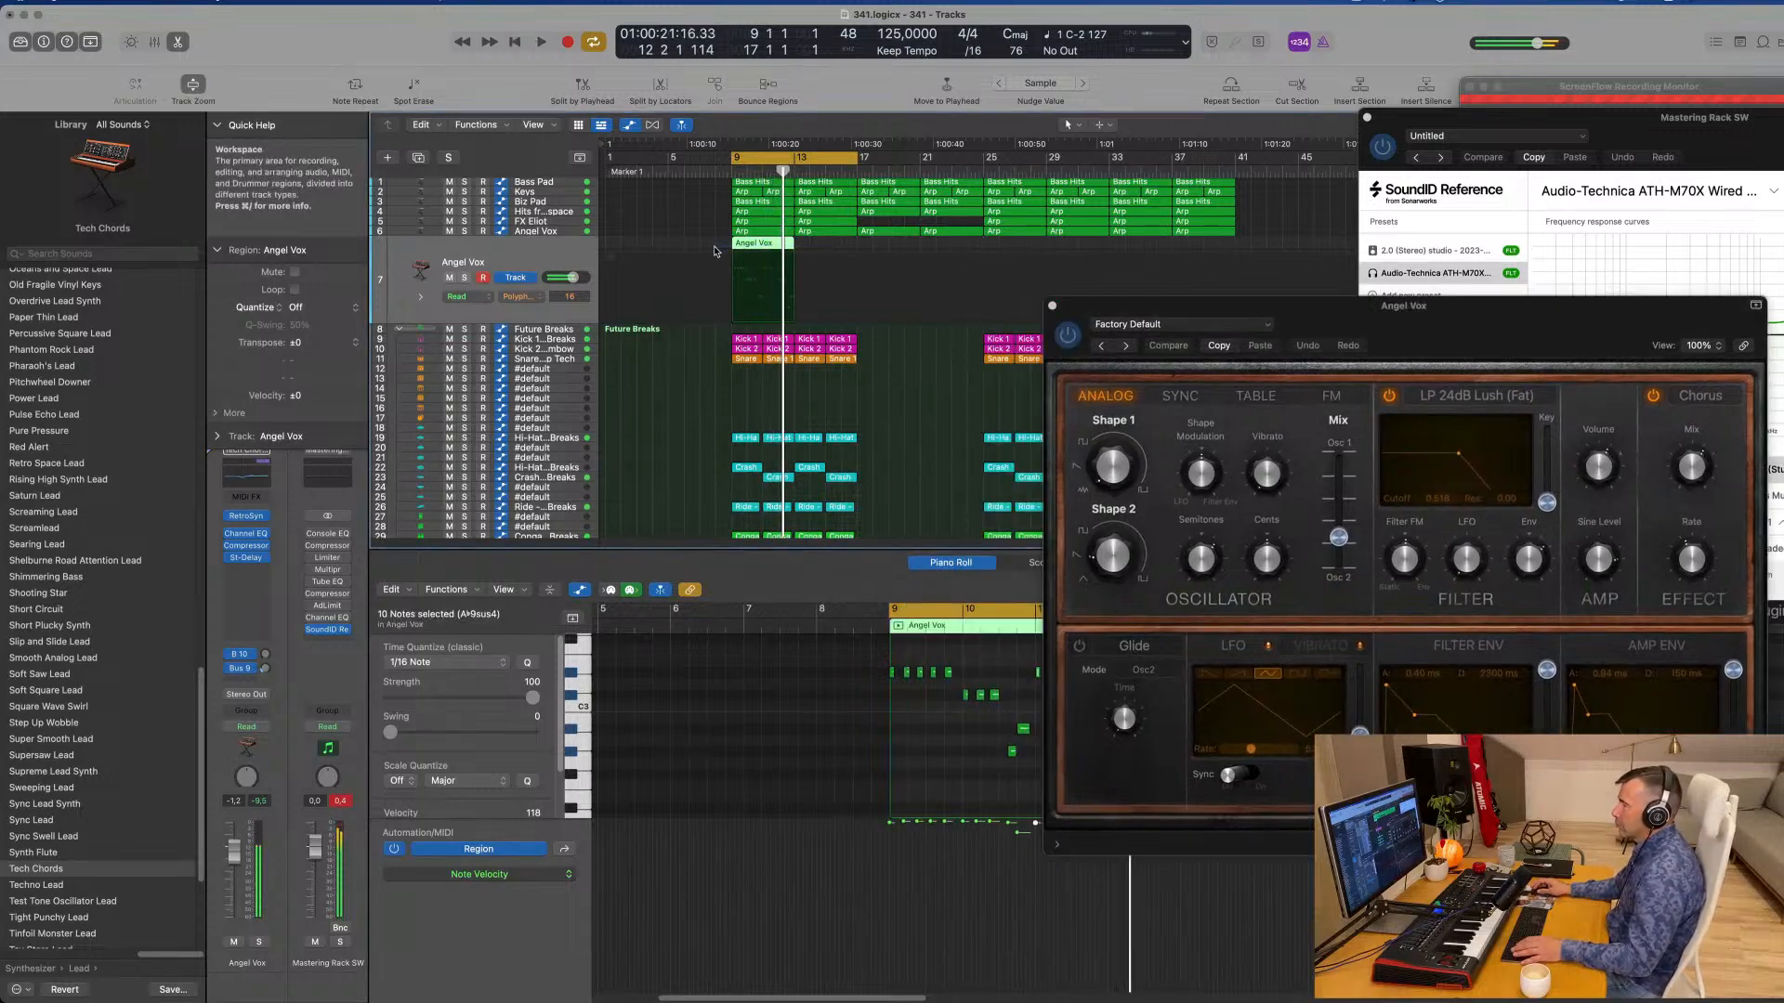
key(Return)
key(super+r)
key(Return)
Step: Shift the Retro Synth oscillator mix slightly towards Osc 1 and raise the track level to 0.7 dB
drag(1387, 308, 1231, 262)
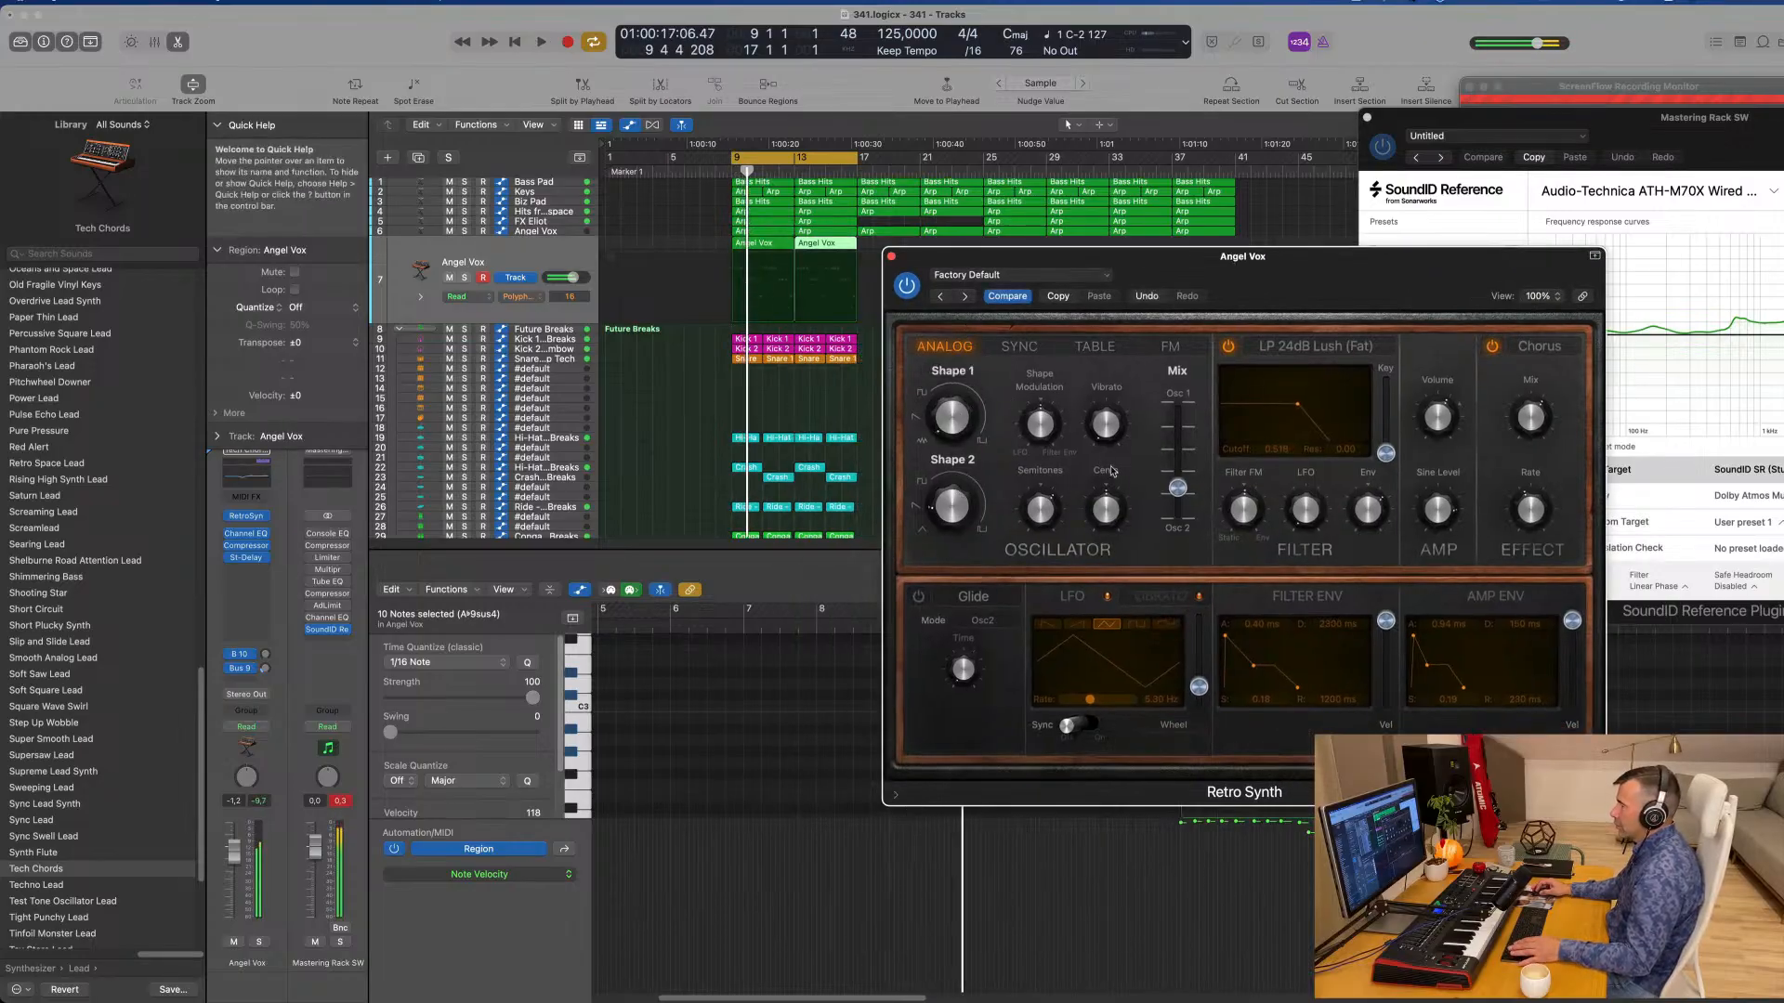
key(space)
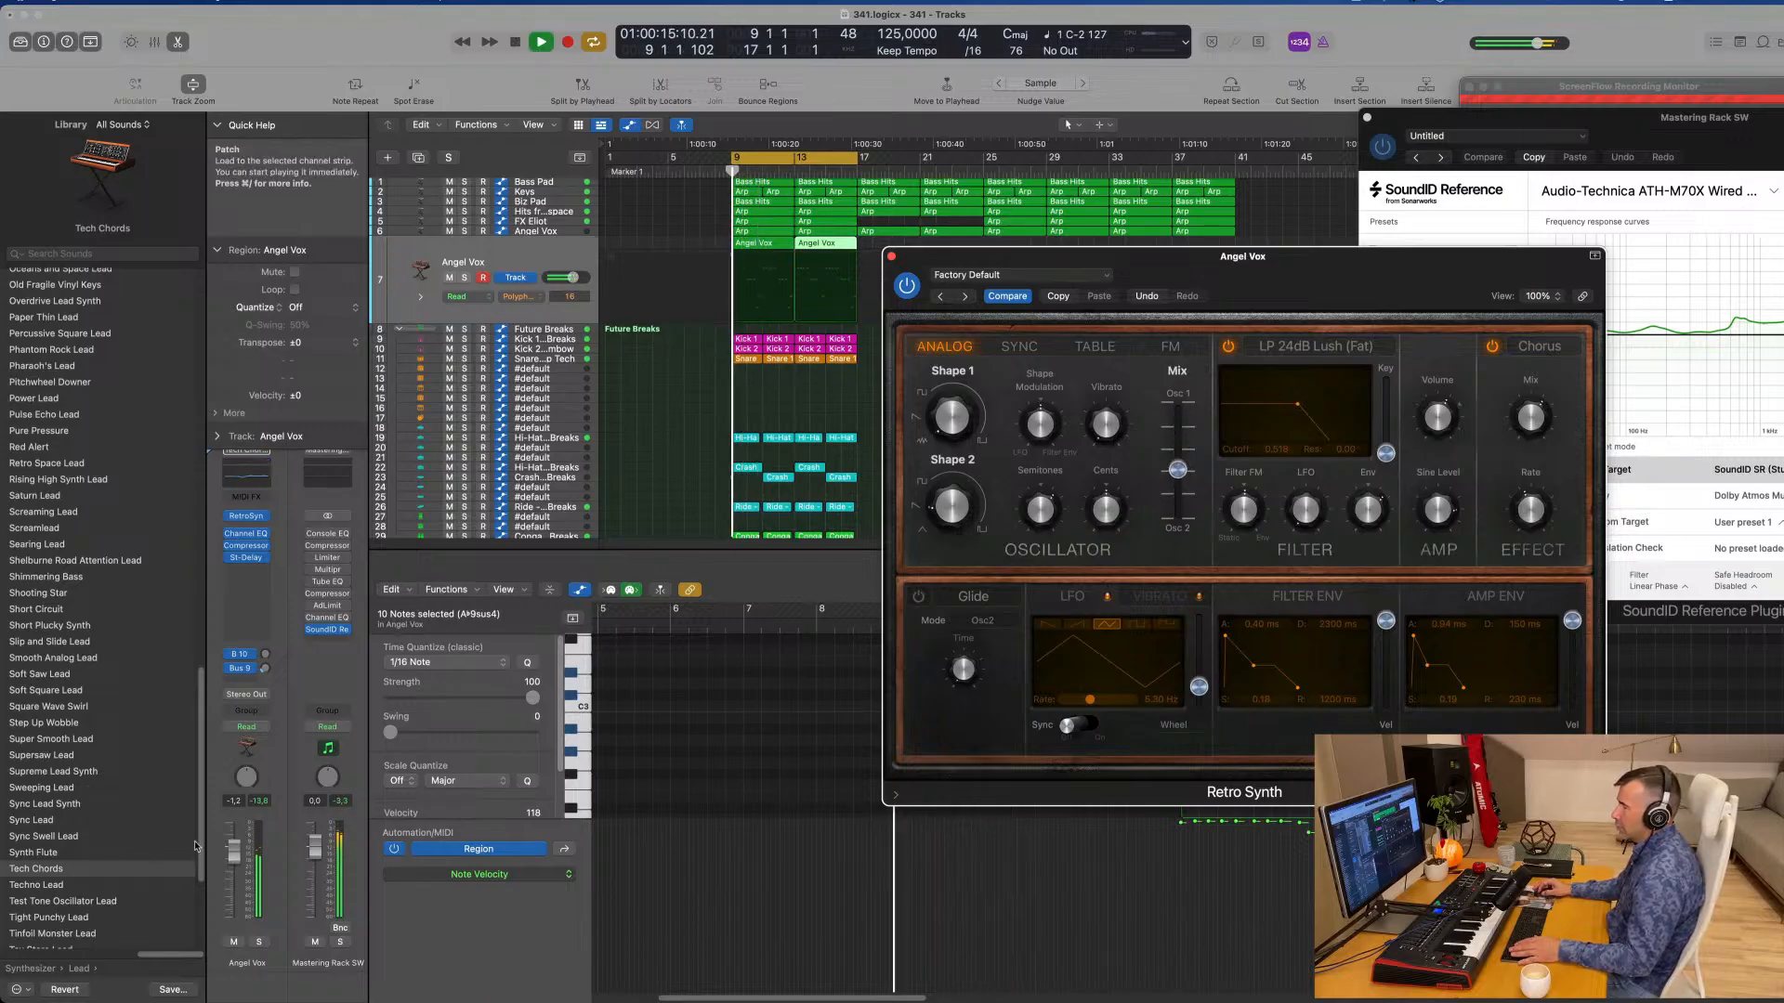
click(234, 844)
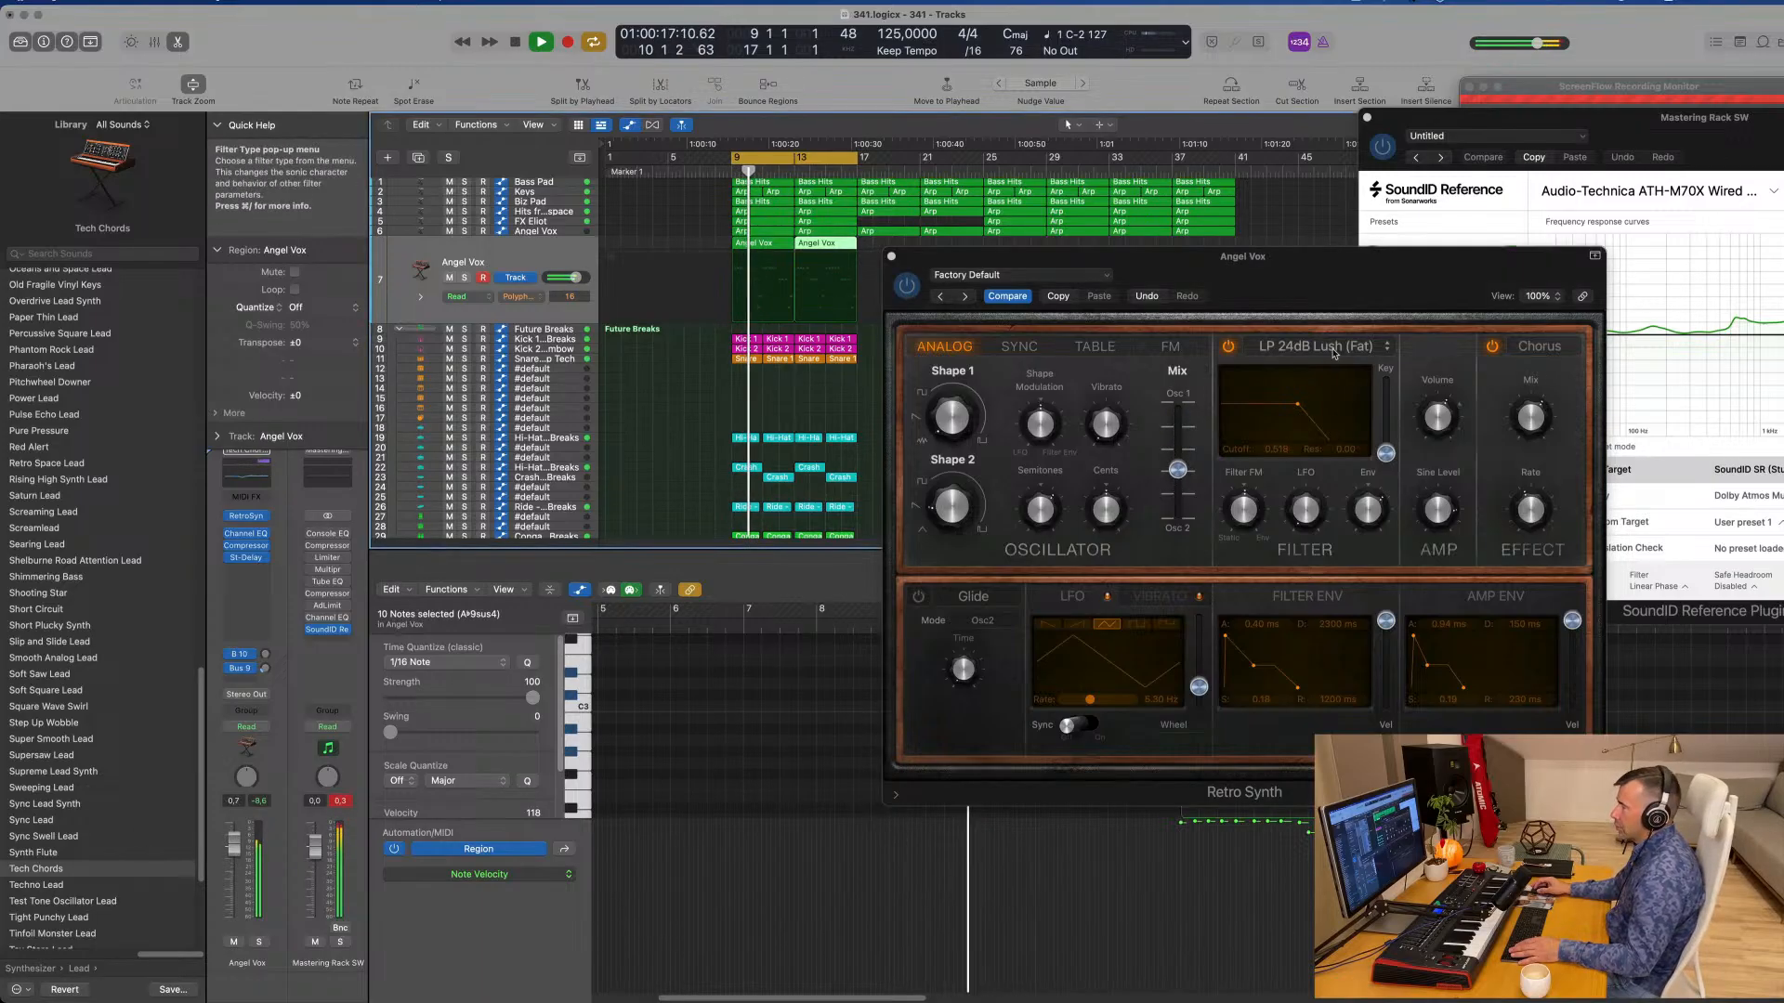
drag(1241, 284, 964, 306)
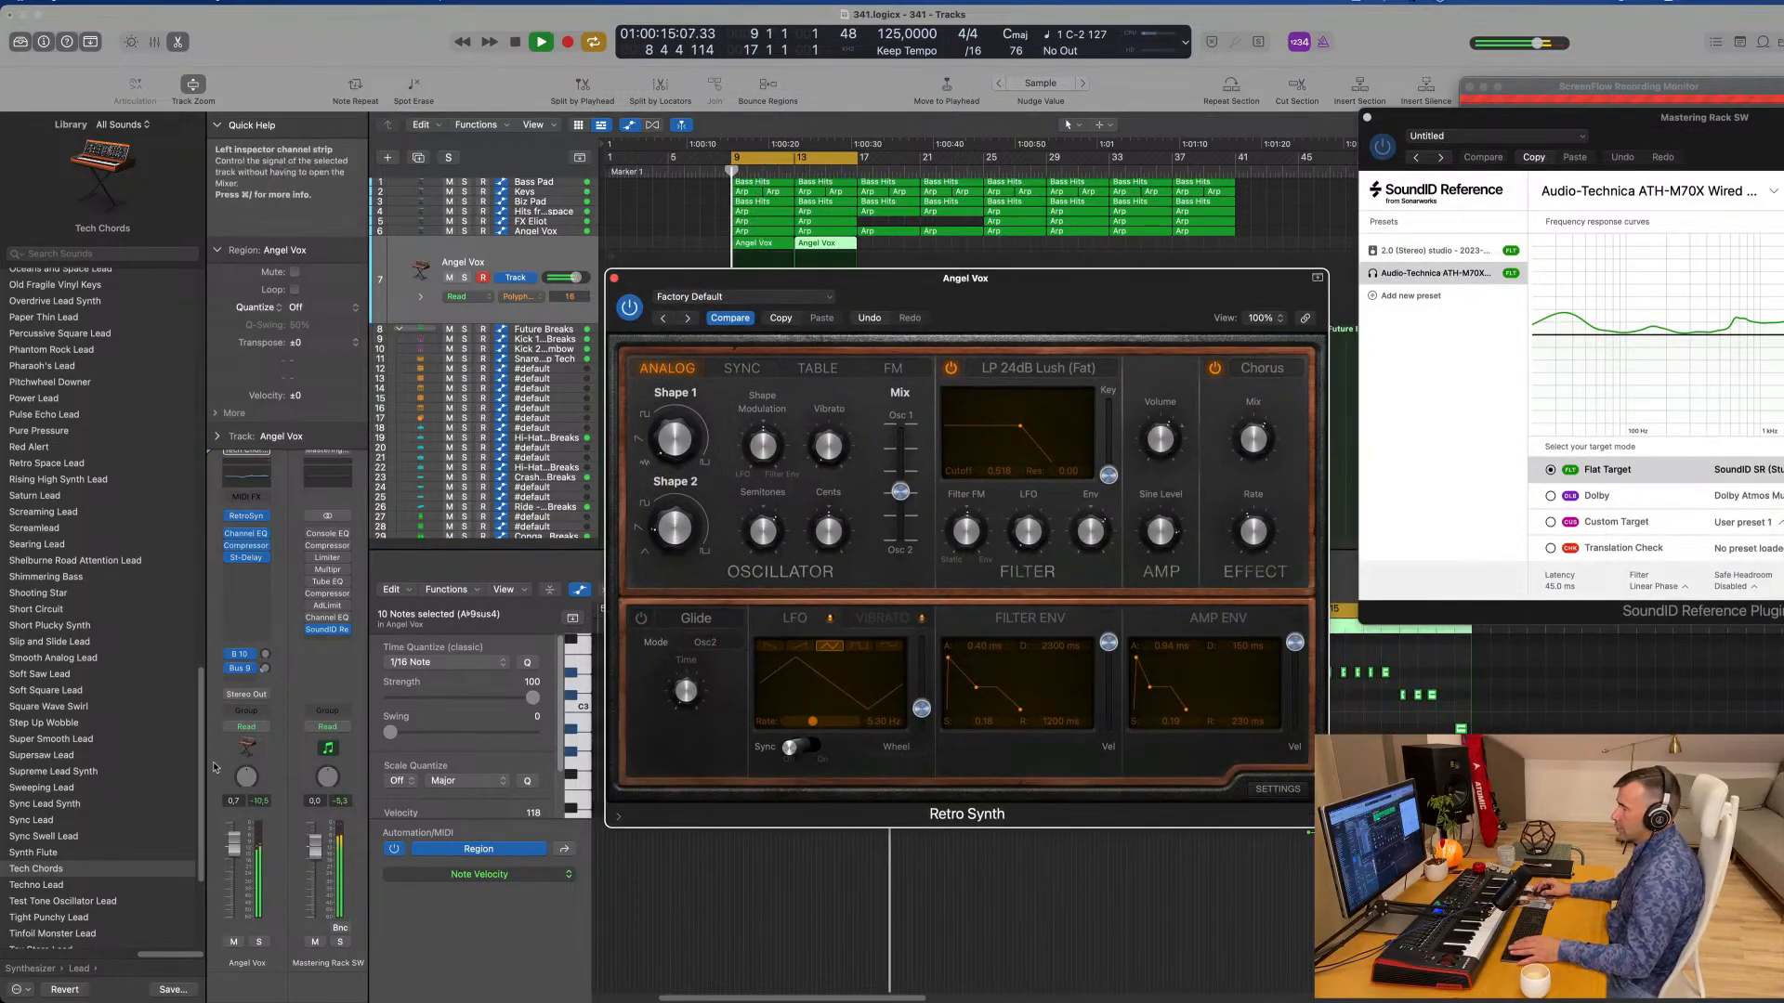
Step: Raise the Retro Synth filter cutoff to about 0.58 and add a little resonance while the part plays
key(space)
key(space)
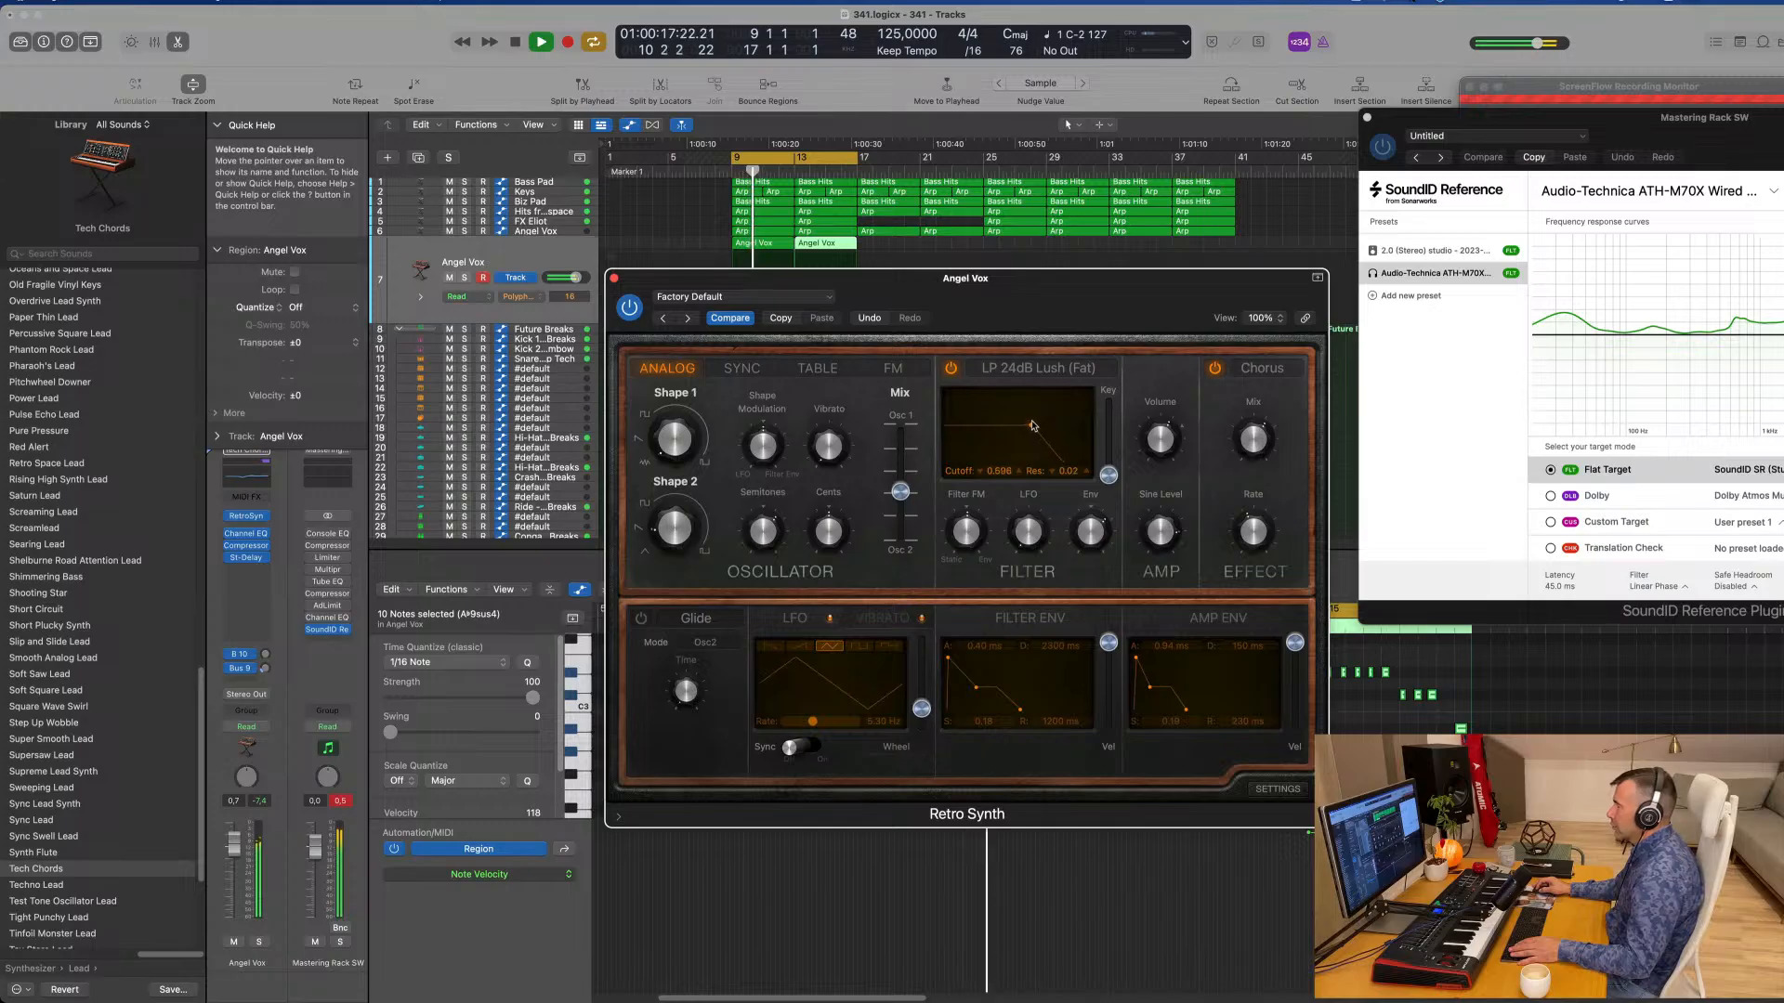
key(space)
key(space)
drag(1067, 291, 1176, 237)
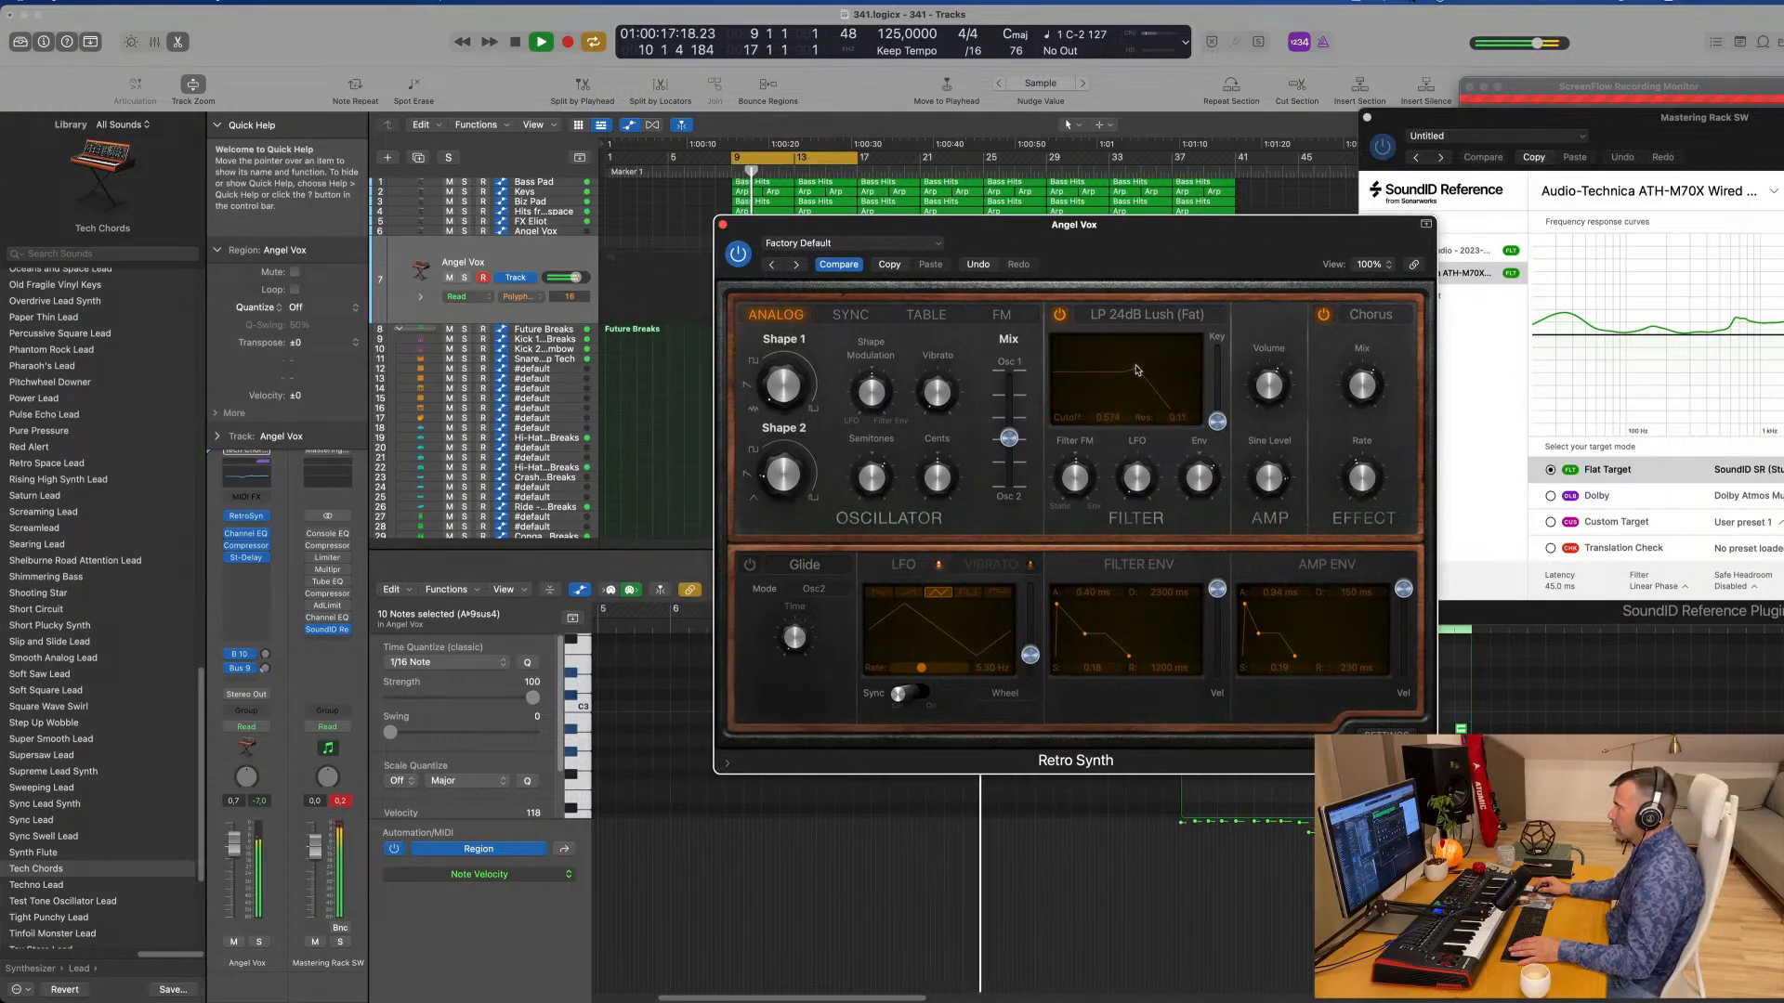
drag(1139, 270, 1459, 248)
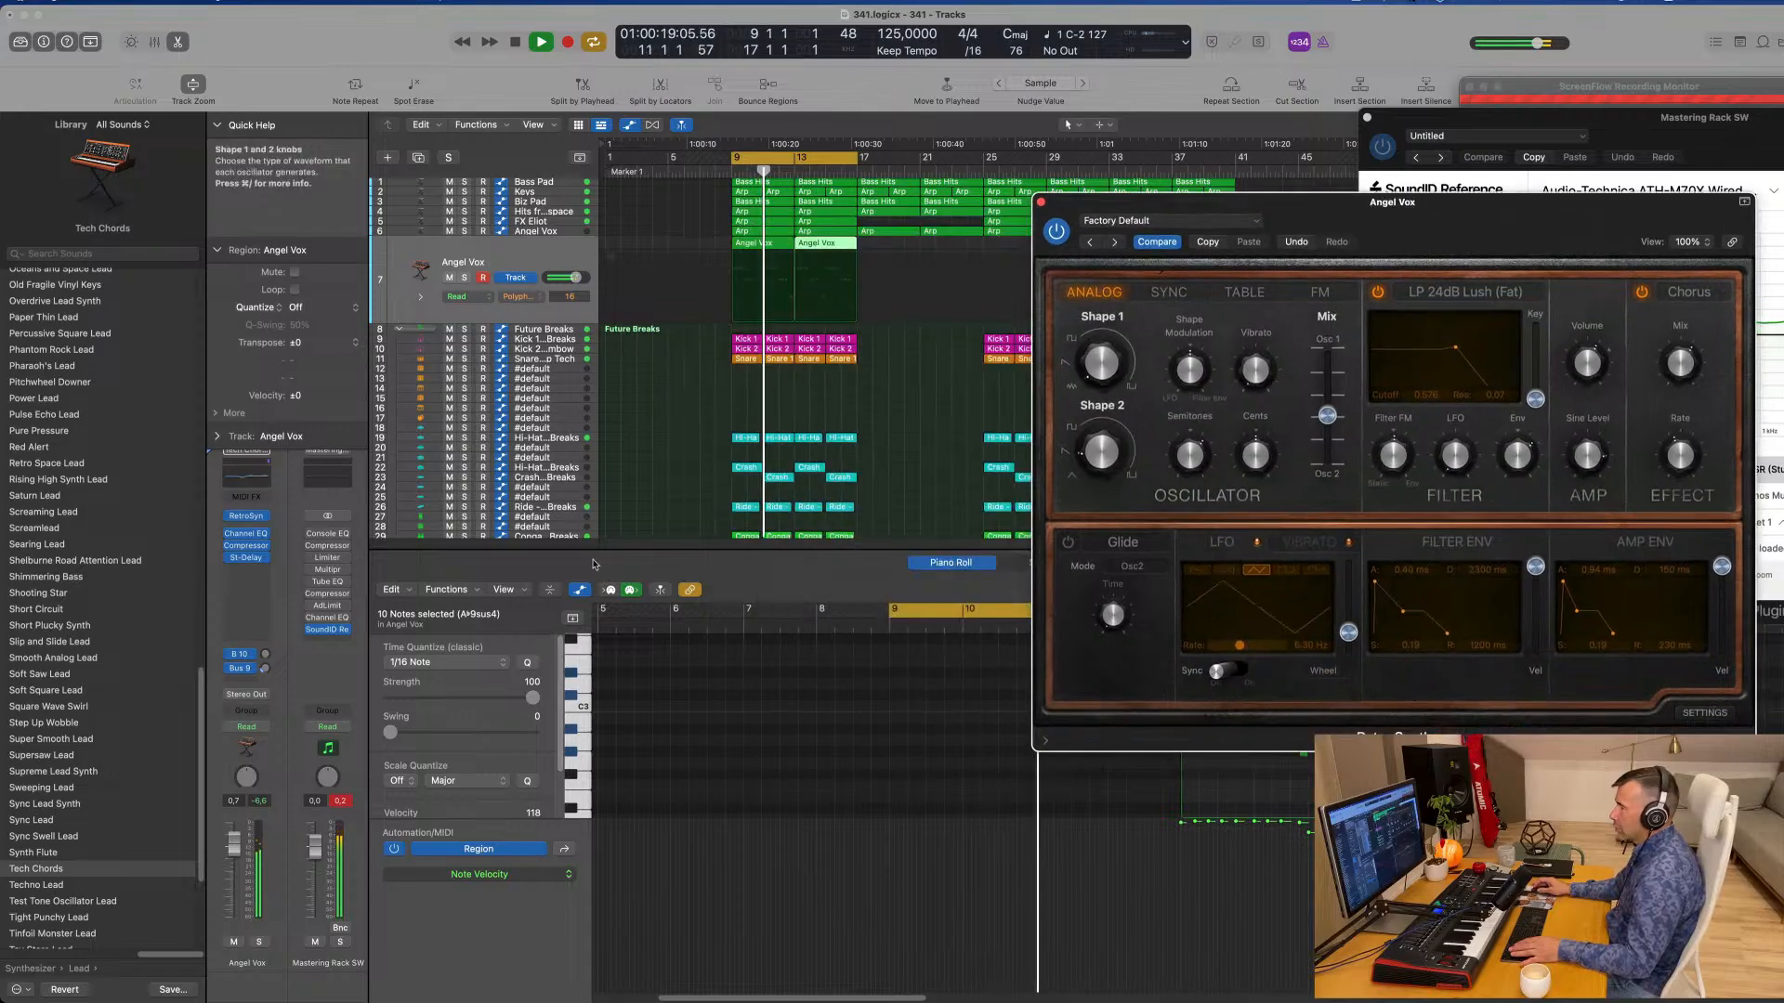
Step: Adjust the track's reverb send levels to Bus 9 (Large Plate) and Bus 10 (Small Plate)
click(267, 656)
key(space)
key(space)
click(265, 669)
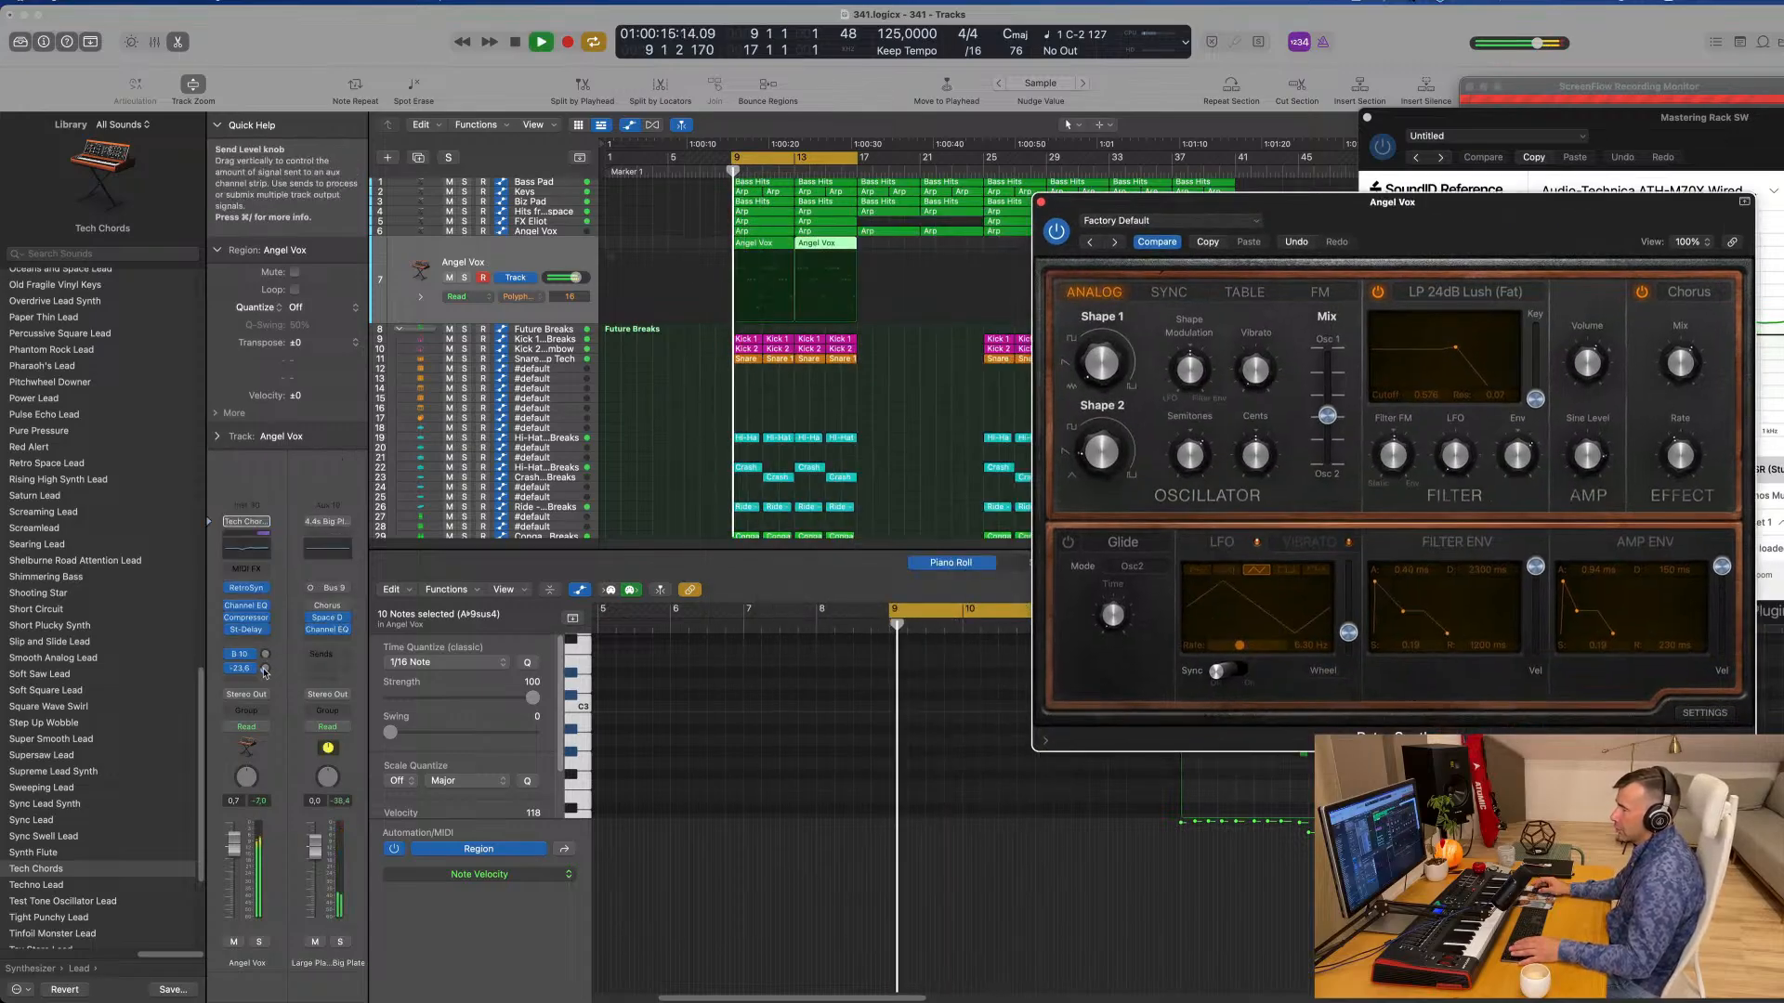
click(266, 655)
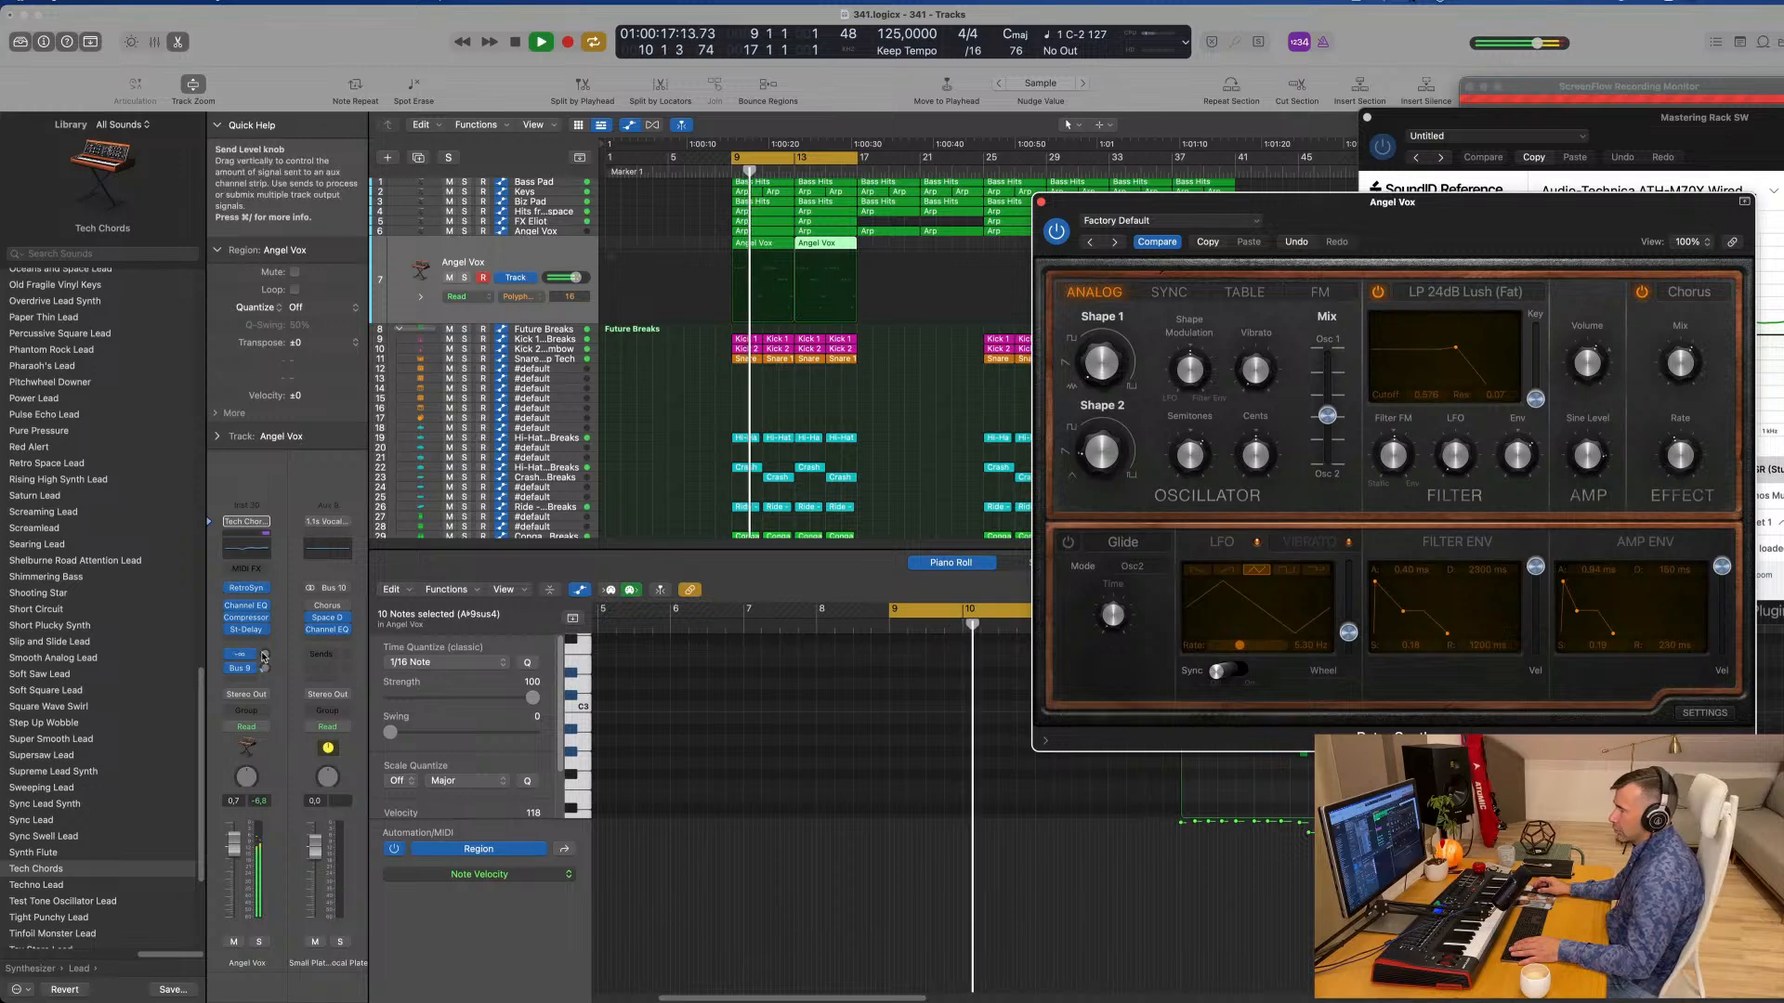
Step: Add a send to the delay on Bus 8 (Aux 8) and set its level to about -7 dB
click(243, 671)
mouse_move(279, 702)
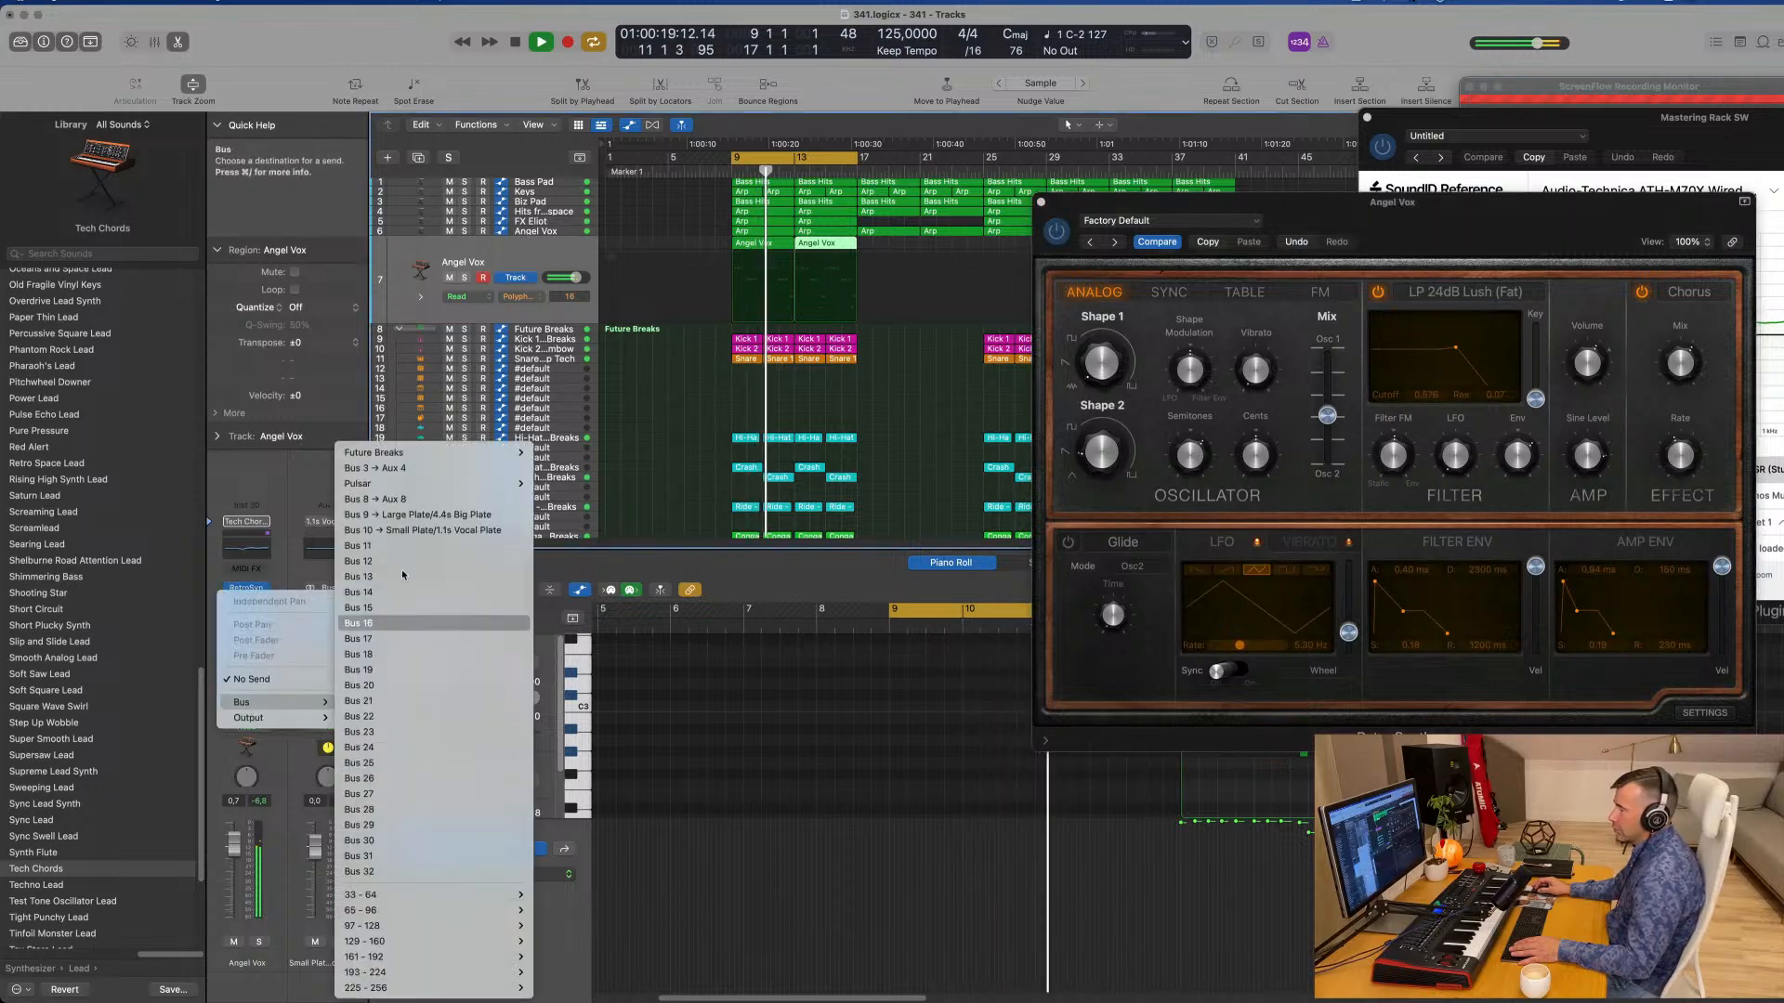
click(418, 515)
key(space)
key(space)
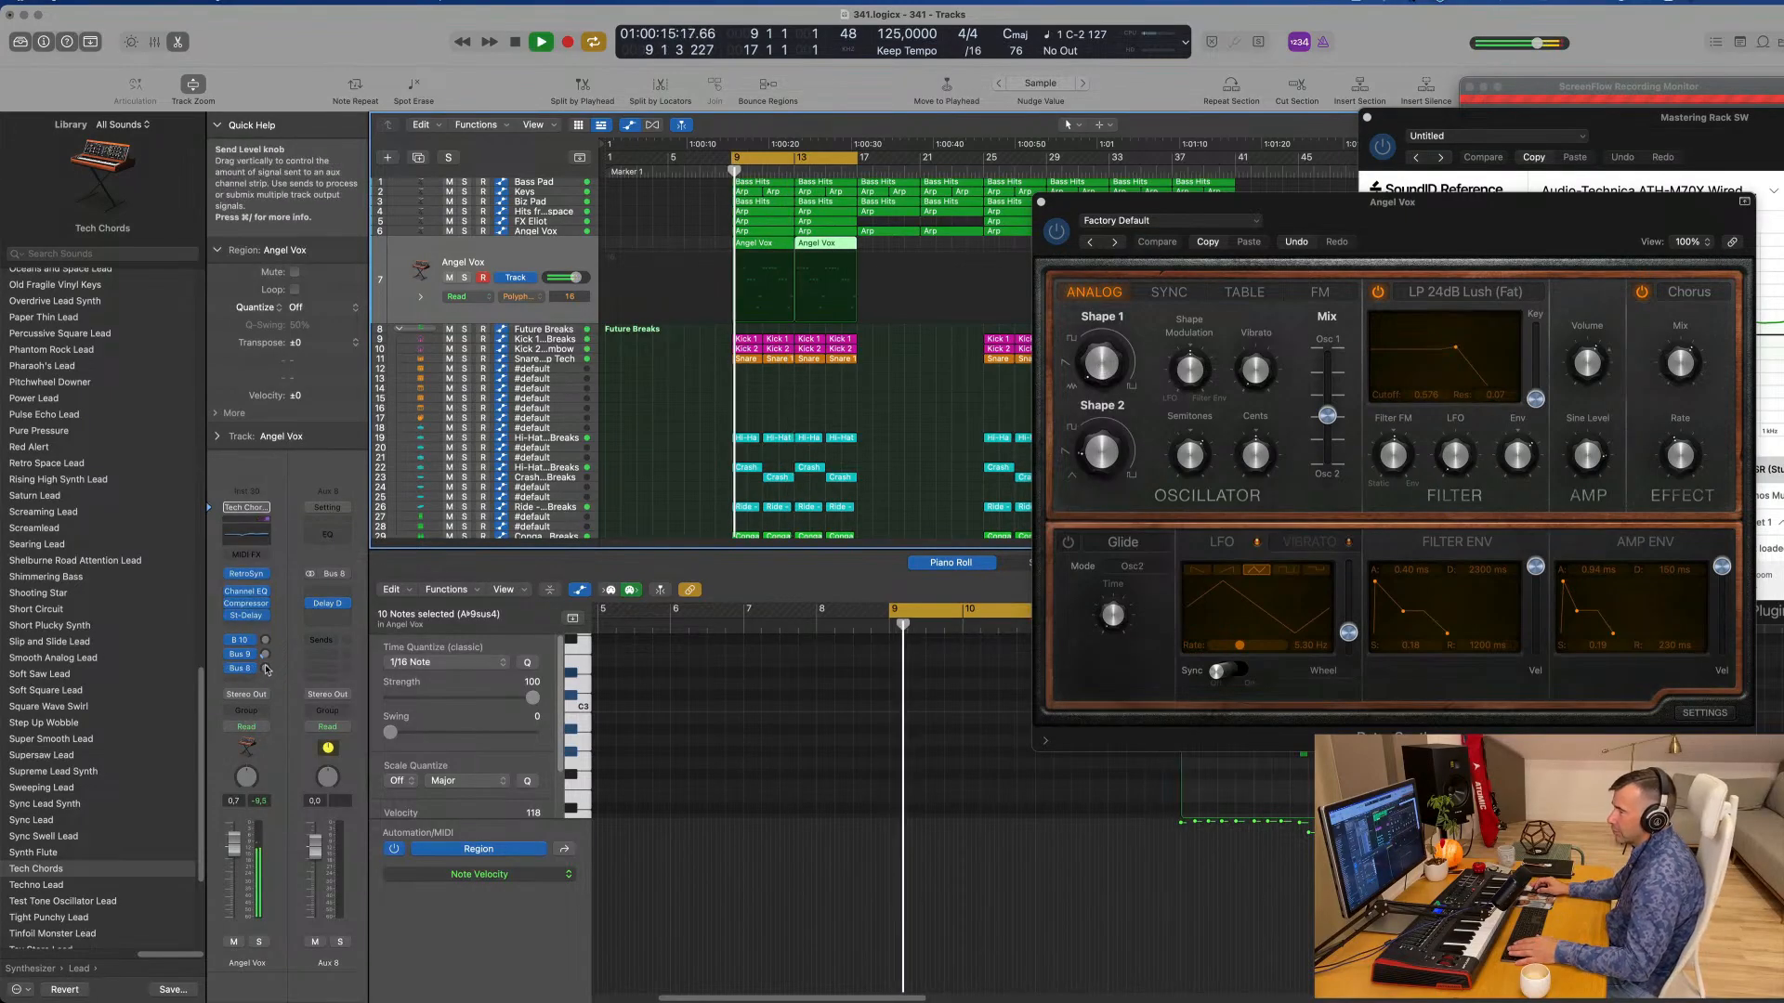
drag(265, 669, 264, 671)
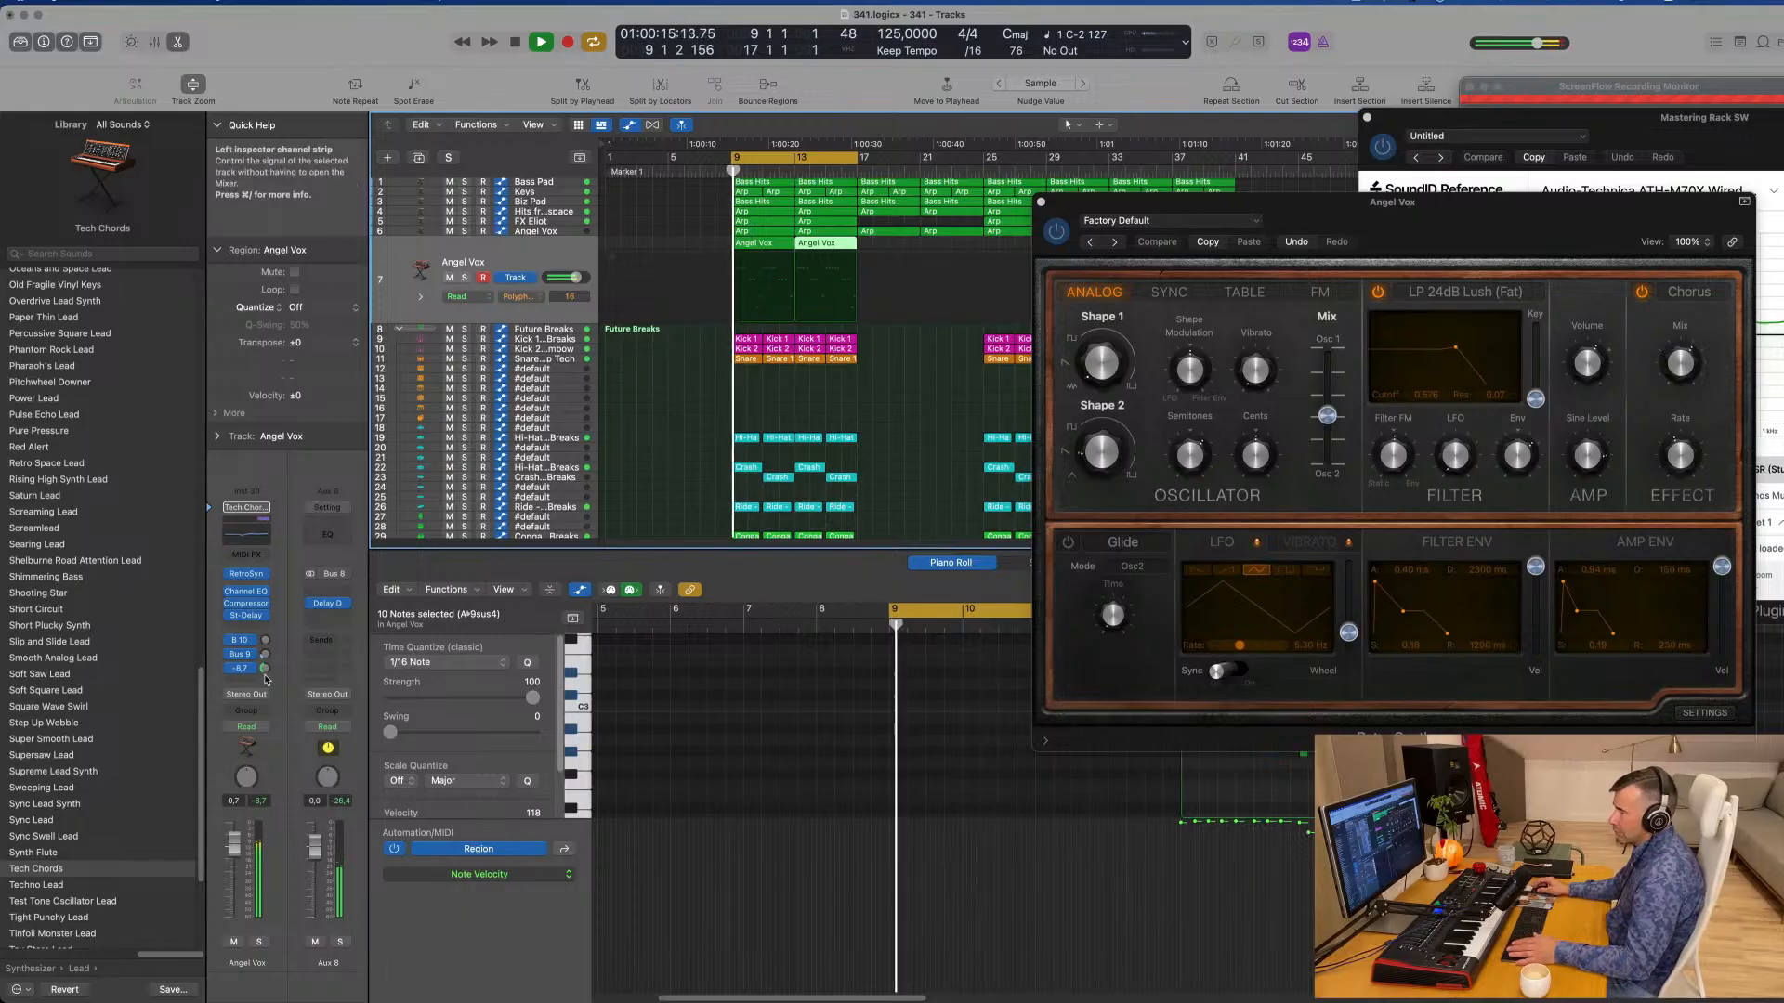
double_click(265, 670)
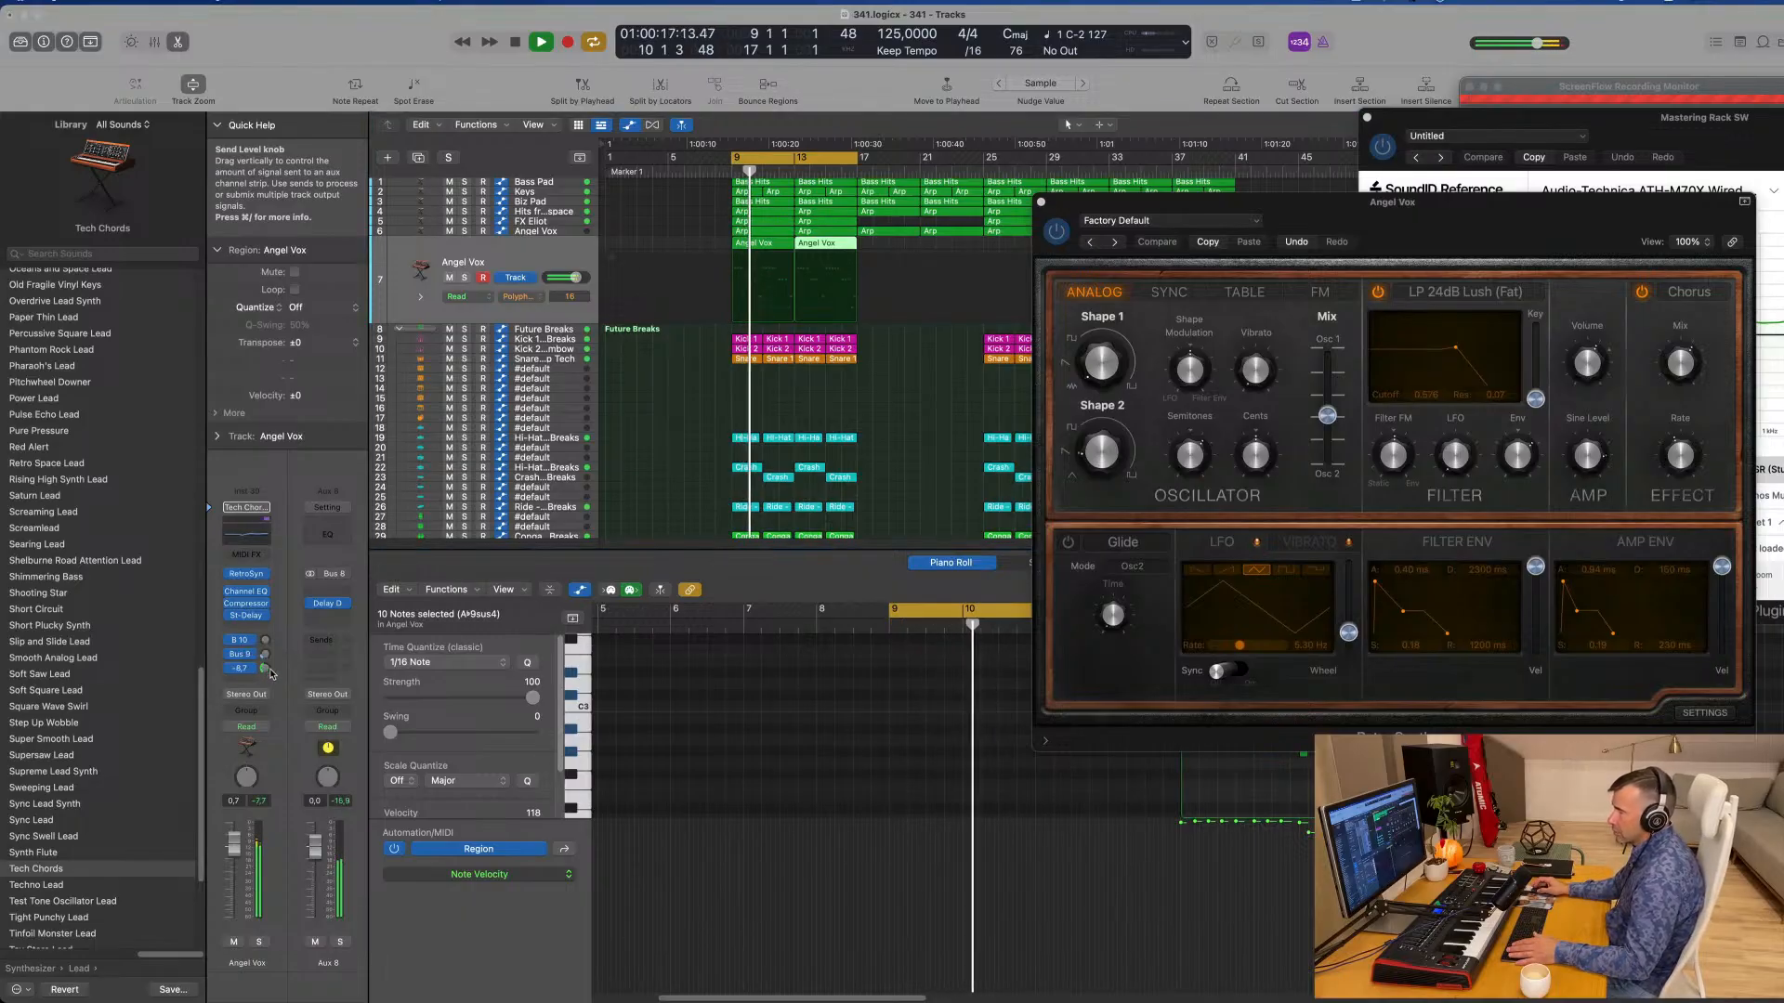
click(269, 672)
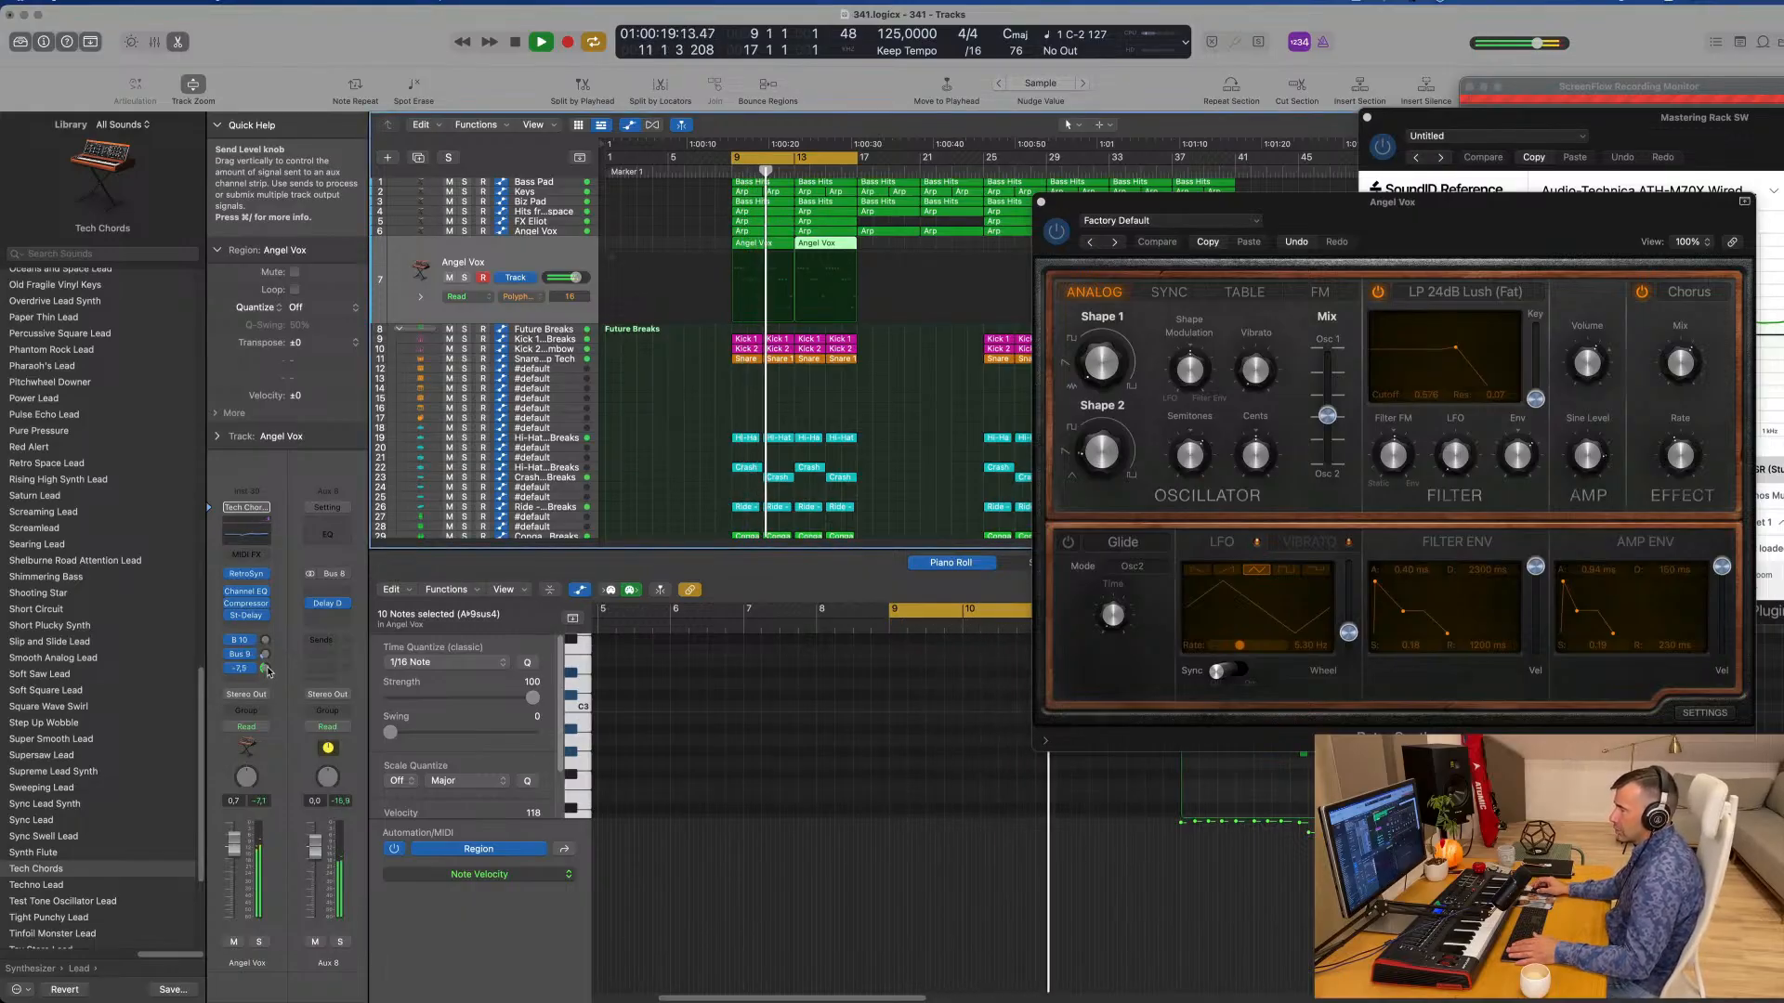
Step: Close the Retro Synth window and show the first Tech Chords region's notes enlarged in the Piano Roll
drag(1458, 204, 987, 453)
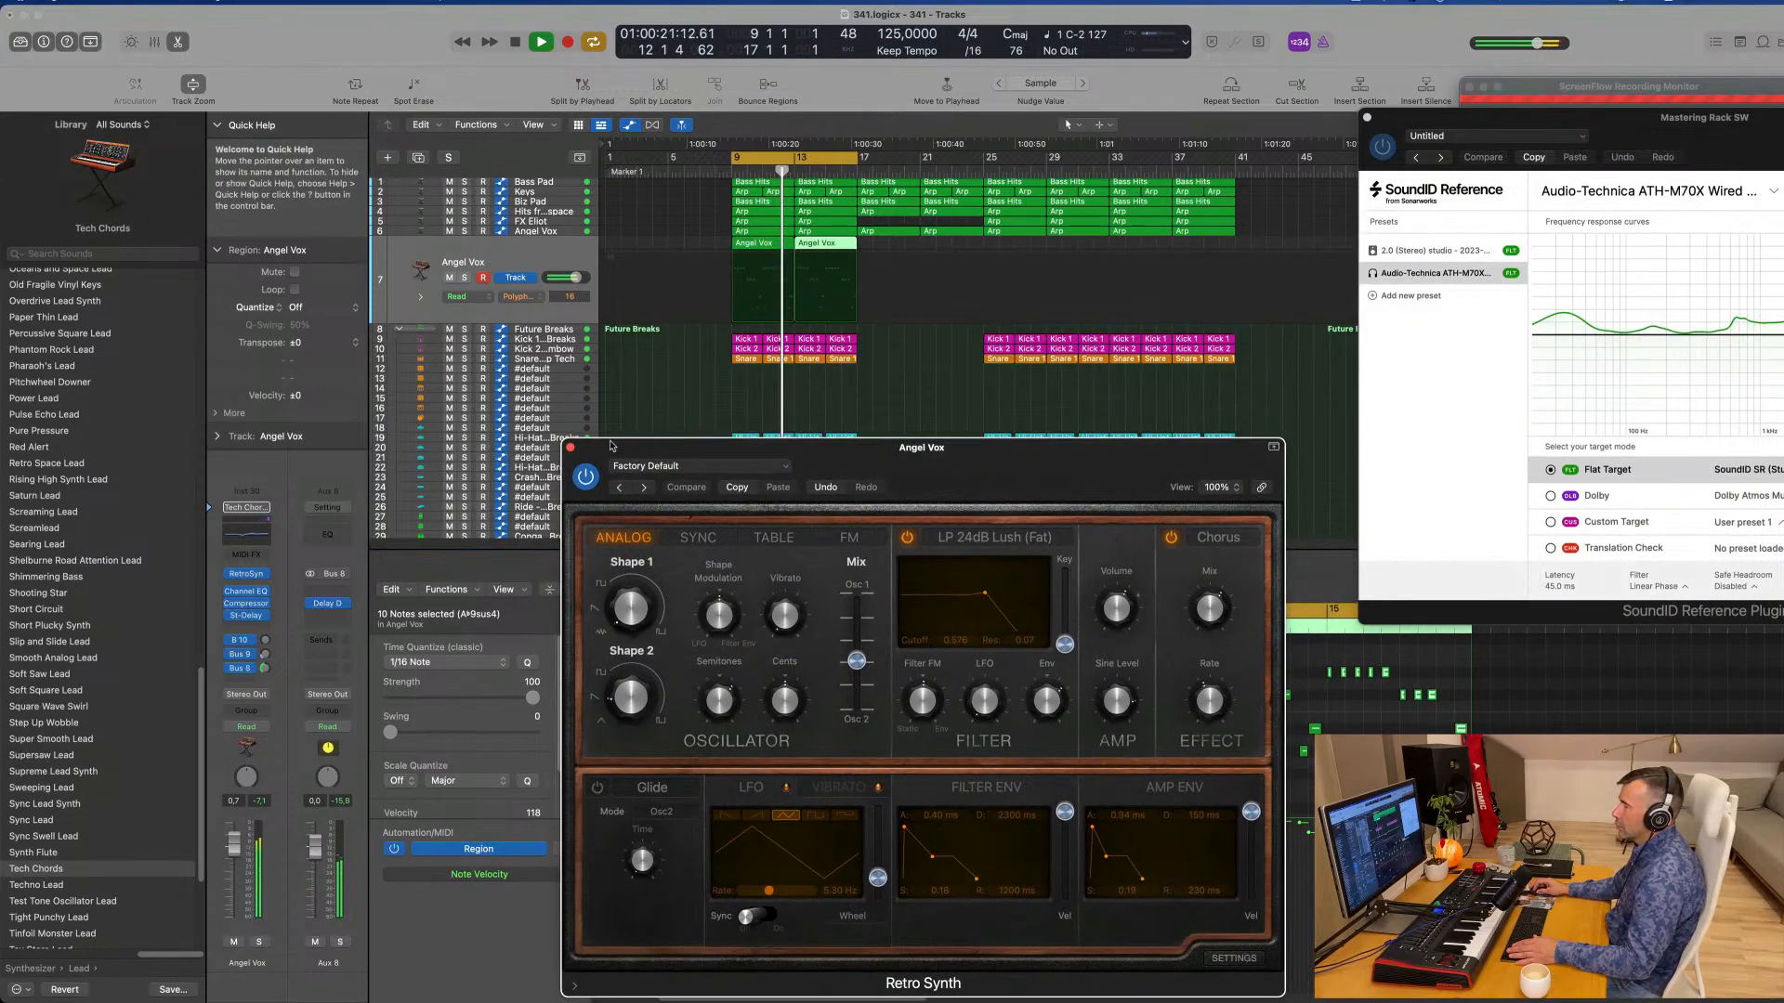
click(570, 448)
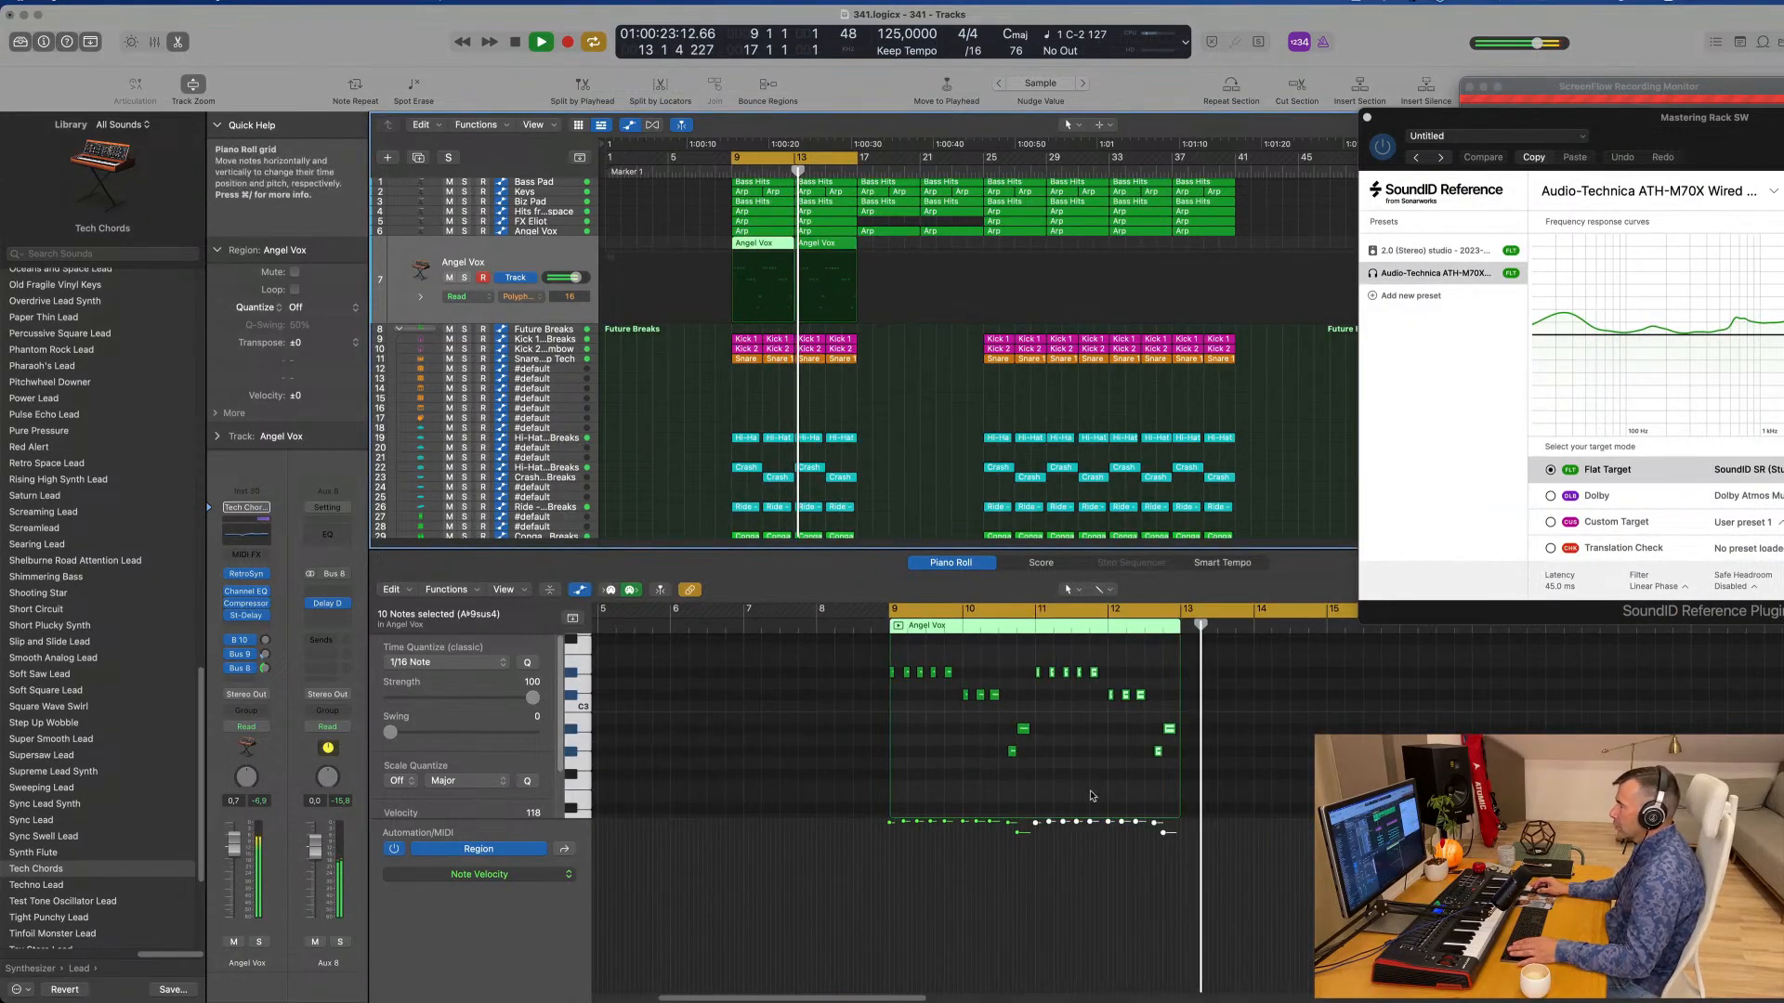
scroll(1122, 778, right, 2)
click(1121, 776)
scroll(1115, 767, right, 4)
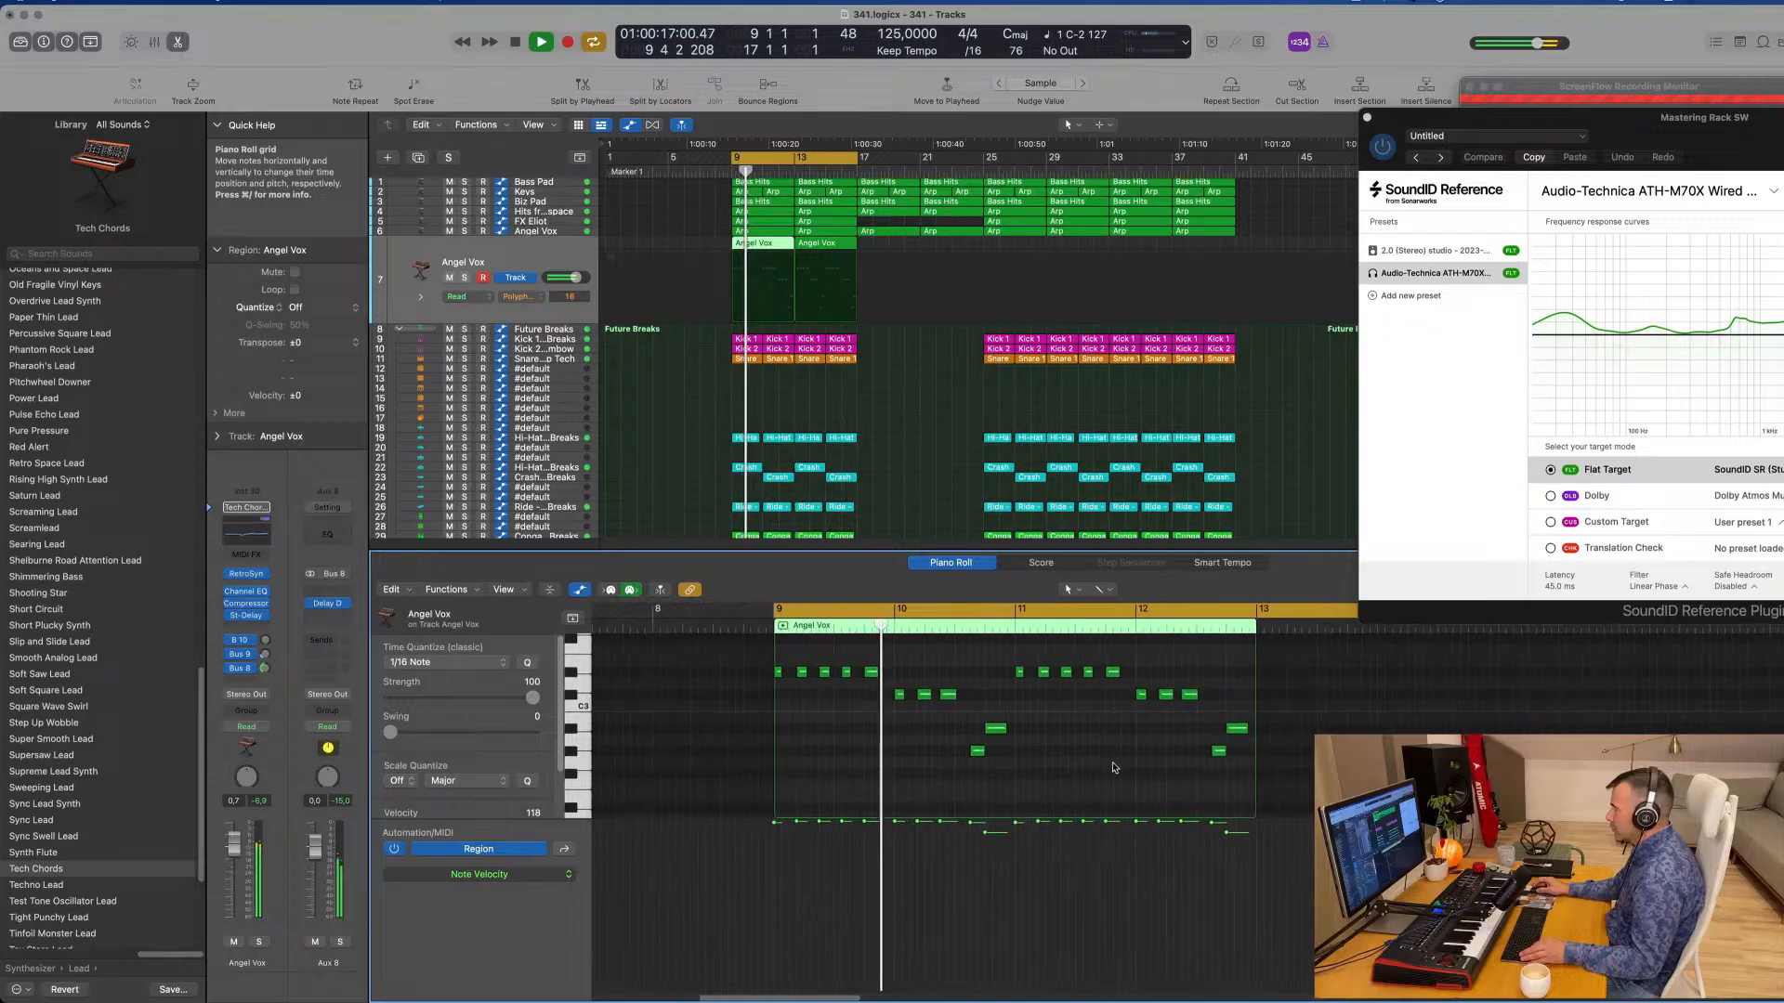
Step: Swap the pitches of the last two notes in the first Tech Chords region
scroll(1241, 720, right, 1)
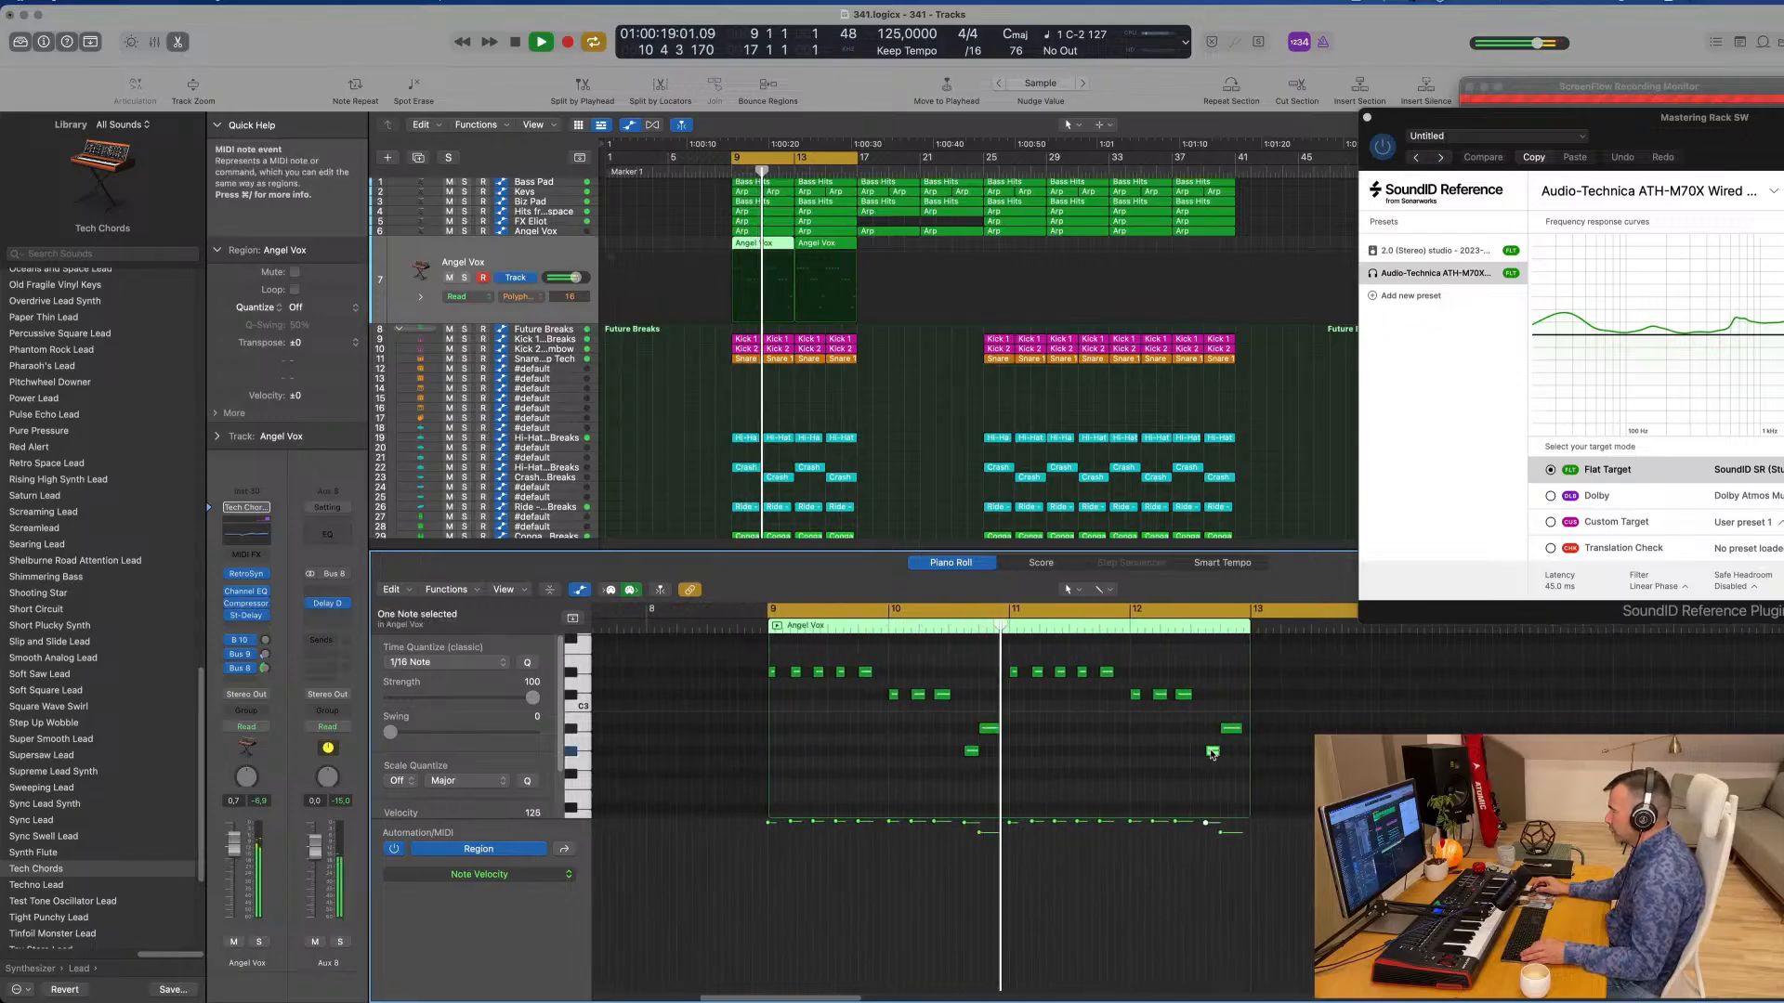
mouse_move(1212, 753)
mouse_down()
mouse_move(1212, 731)
mouse_move(1230, 753)
mouse_up()
click(1235, 730)
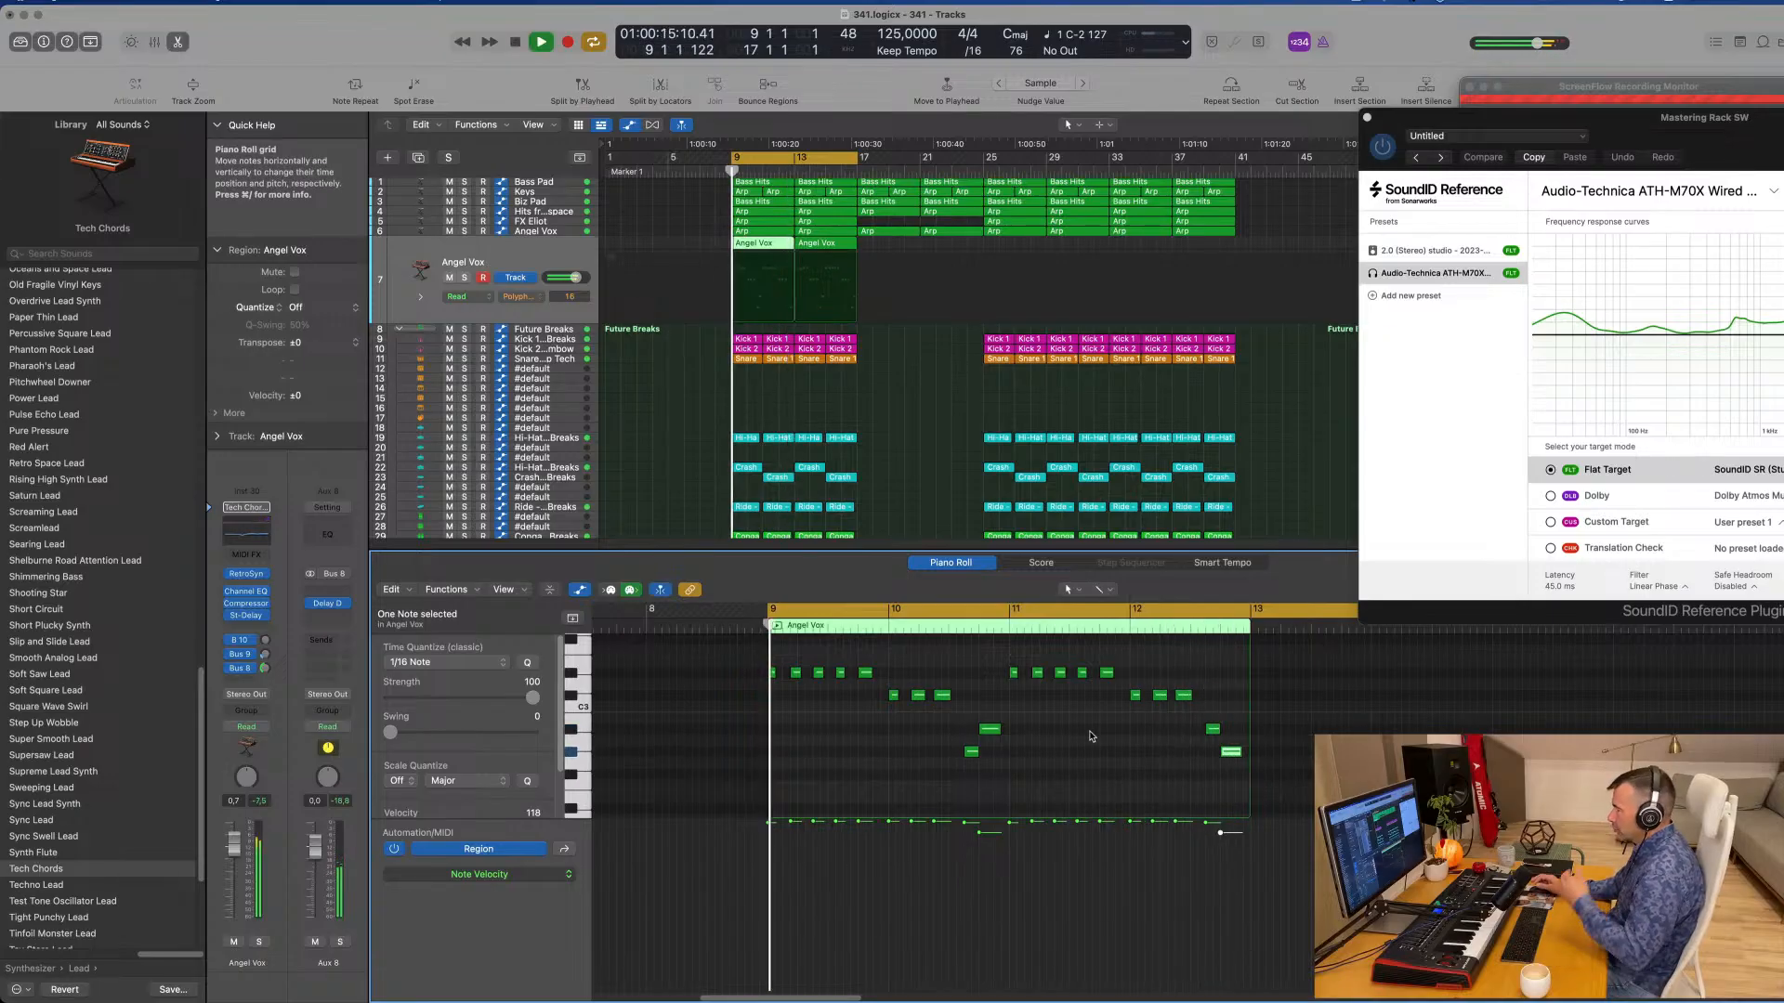
Step: Replace the second Tech Chords region with a repeat of the edited first region at bar 13
scroll(1079, 733, down, 5)
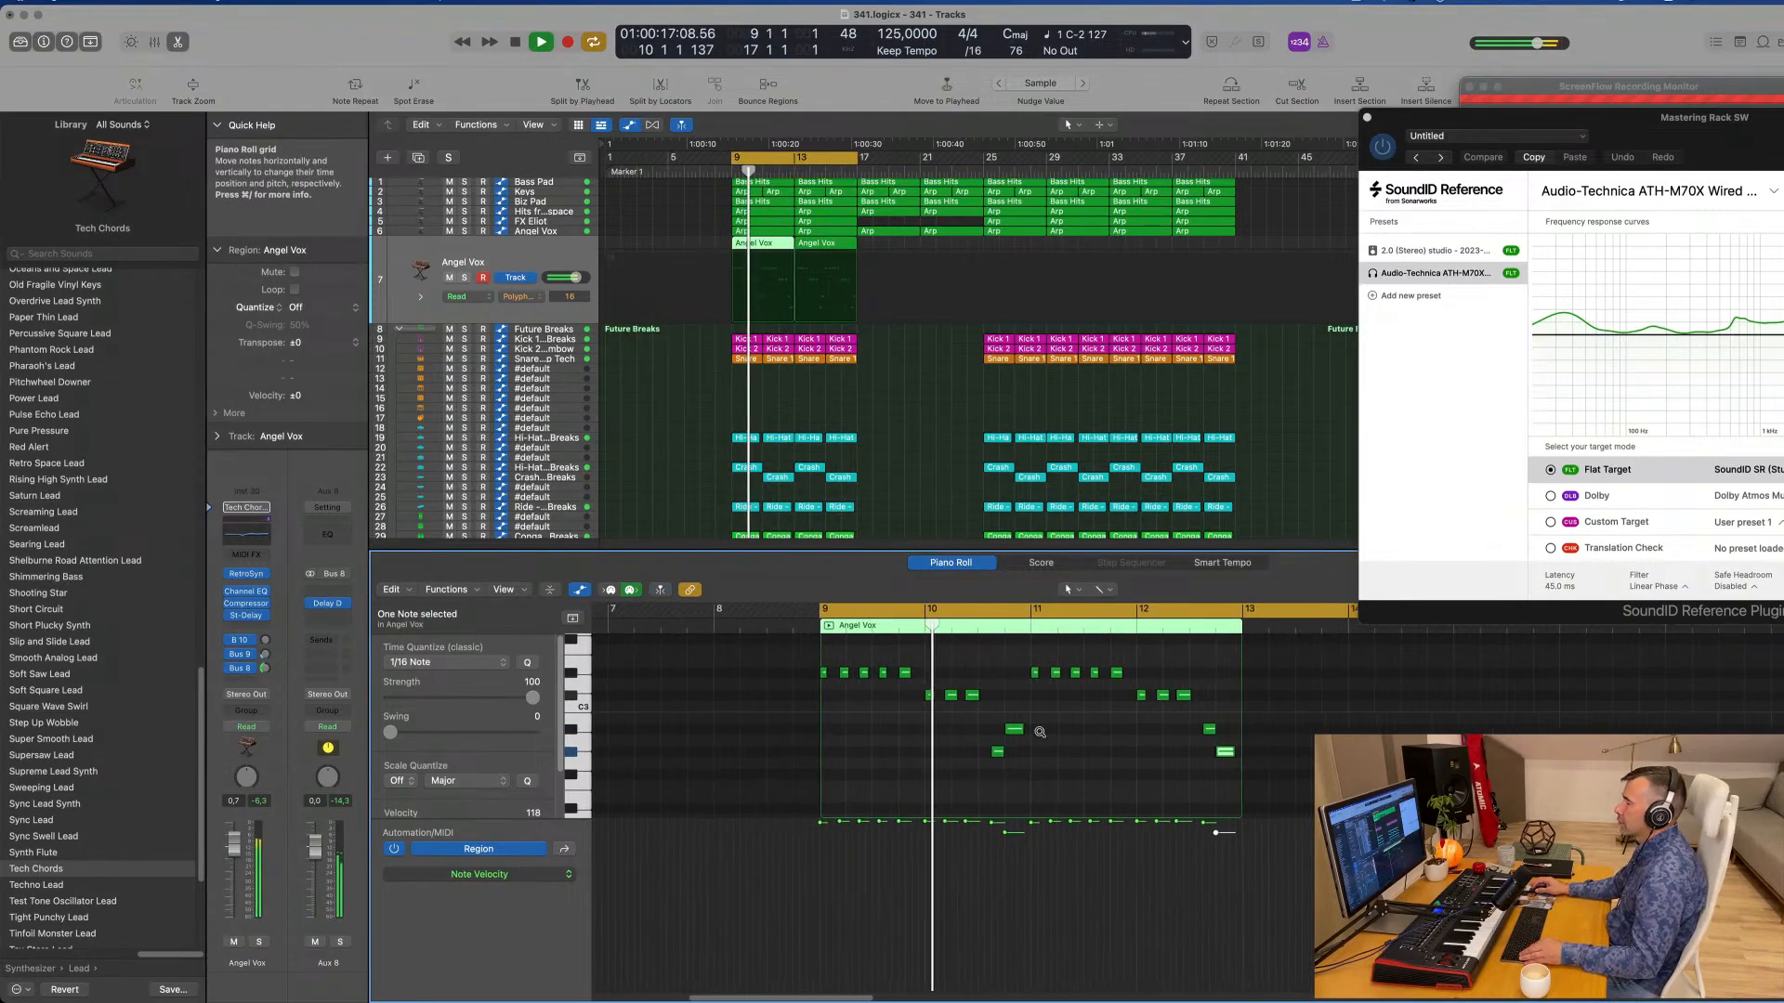
scroll(1078, 732, up, 2)
scroll(1019, 709, right, 3)
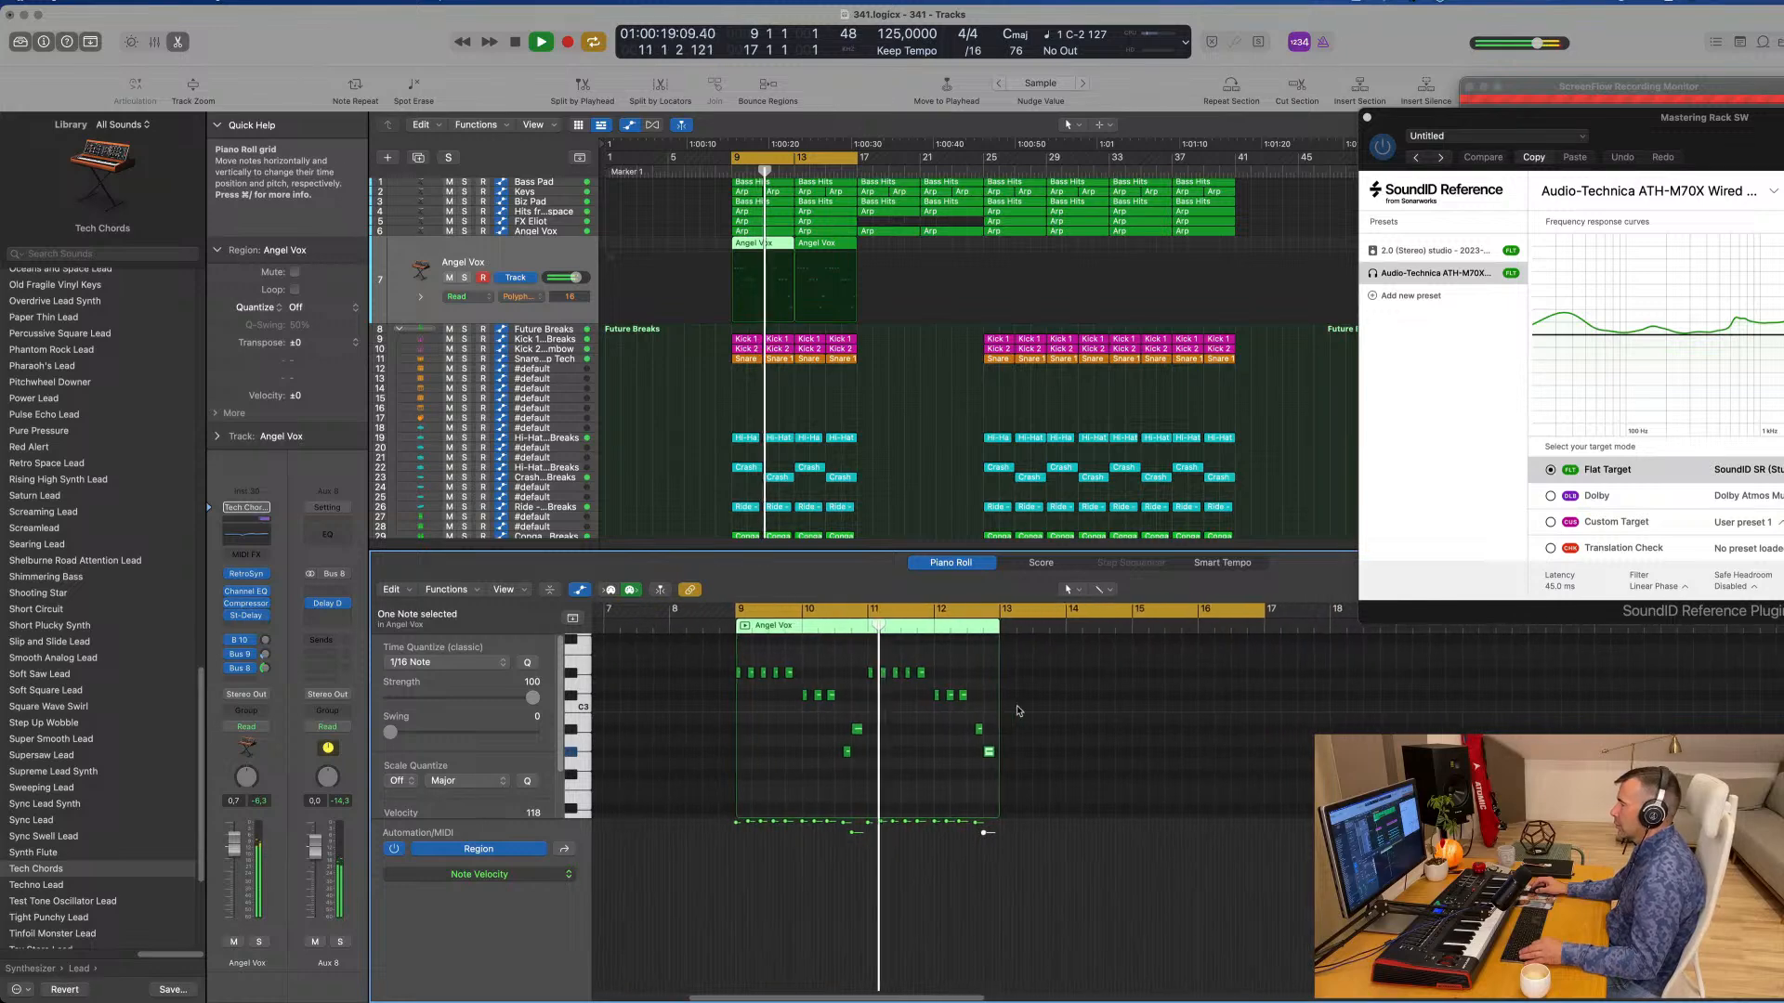
scroll(1020, 709, left, 3)
scroll(894, 421, up, 2)
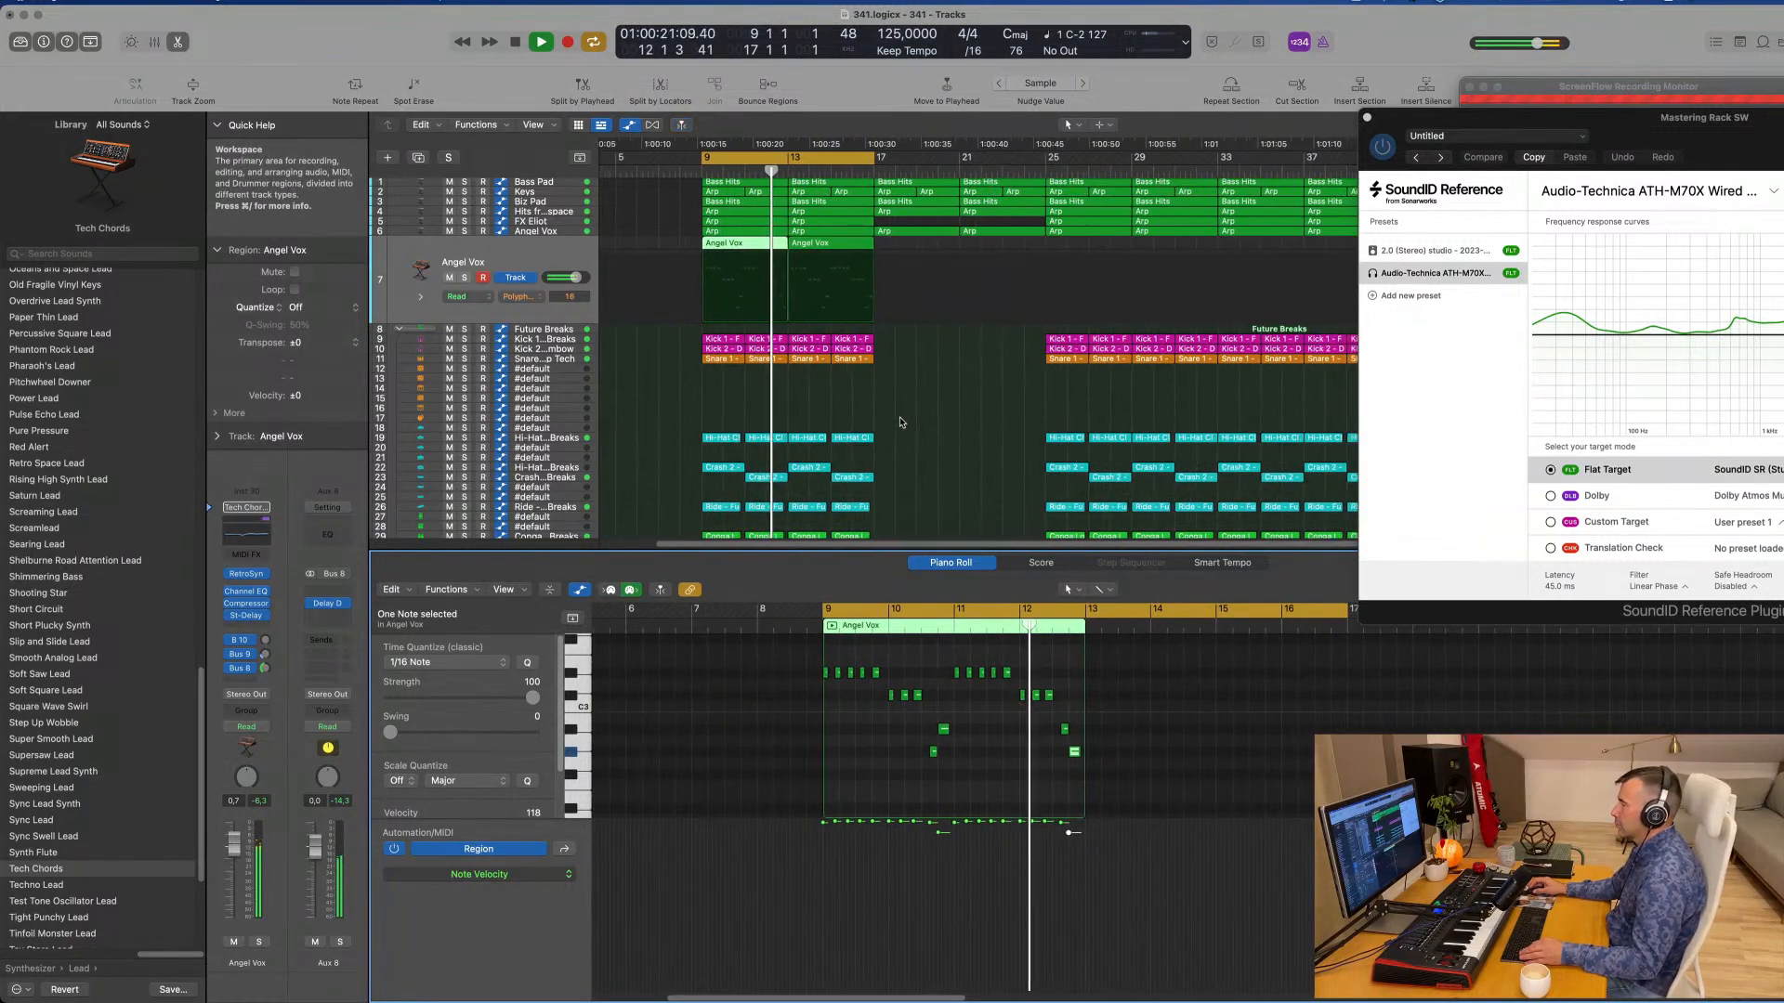
scroll(900, 420, up, 2)
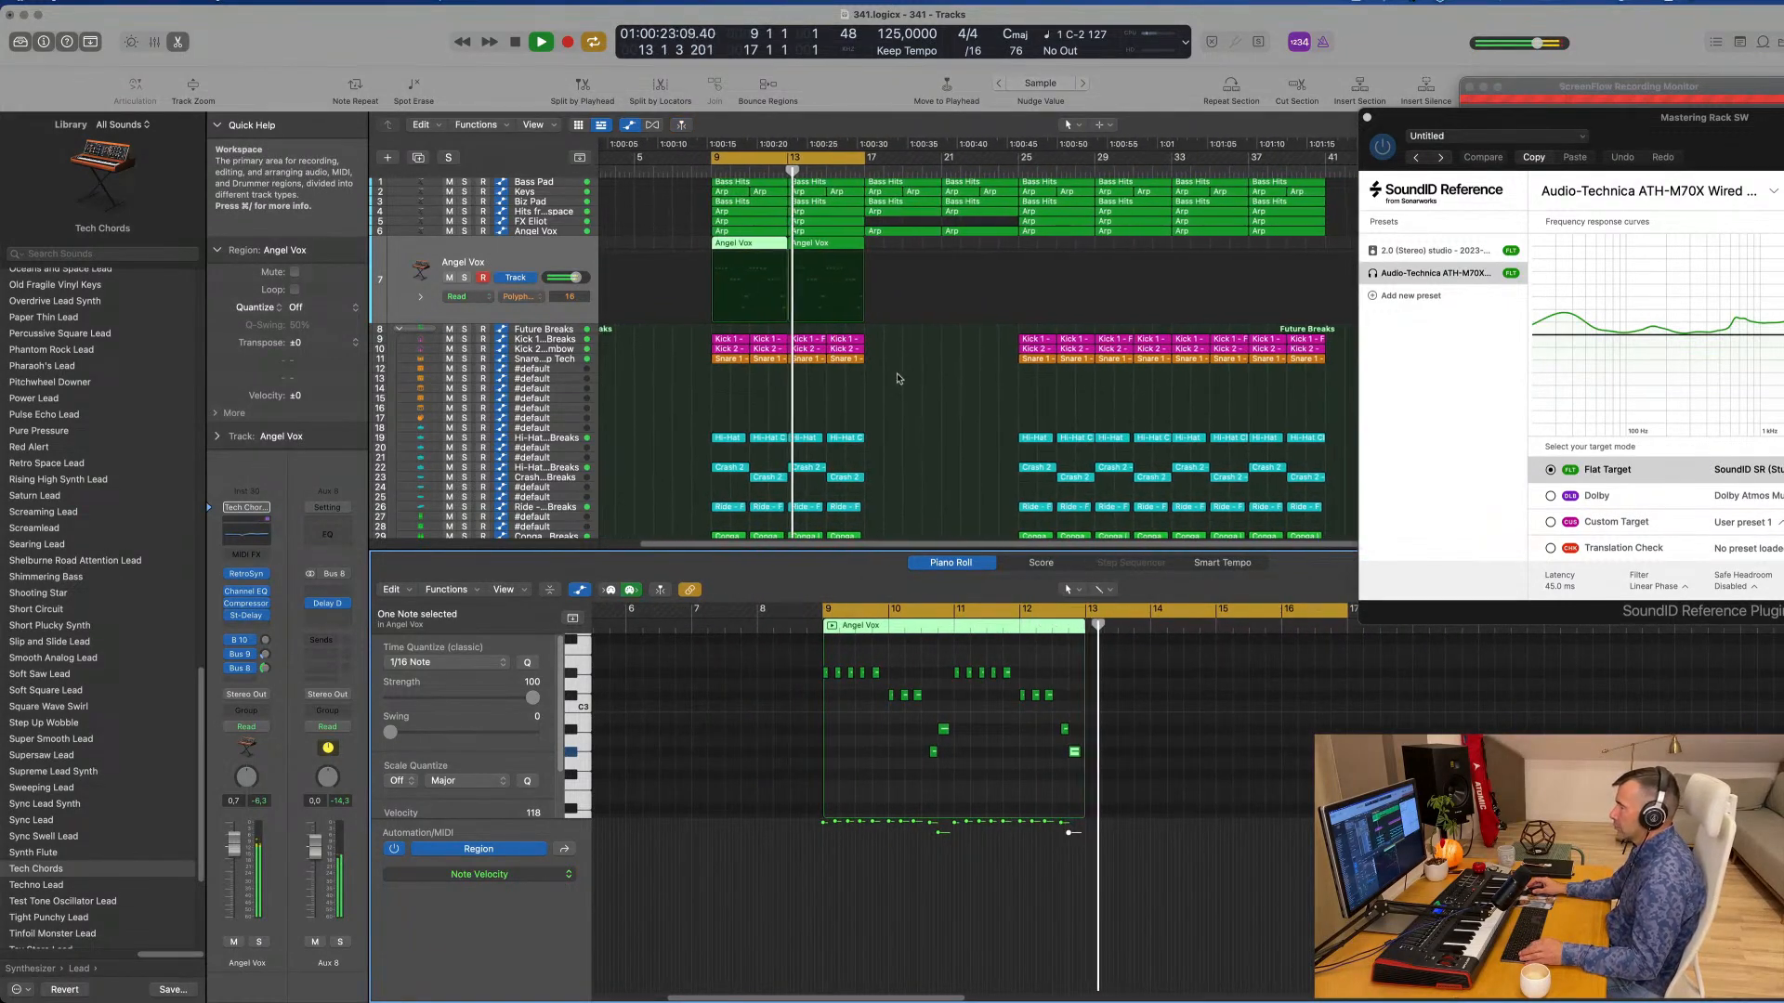
click(816, 246)
key(Delete)
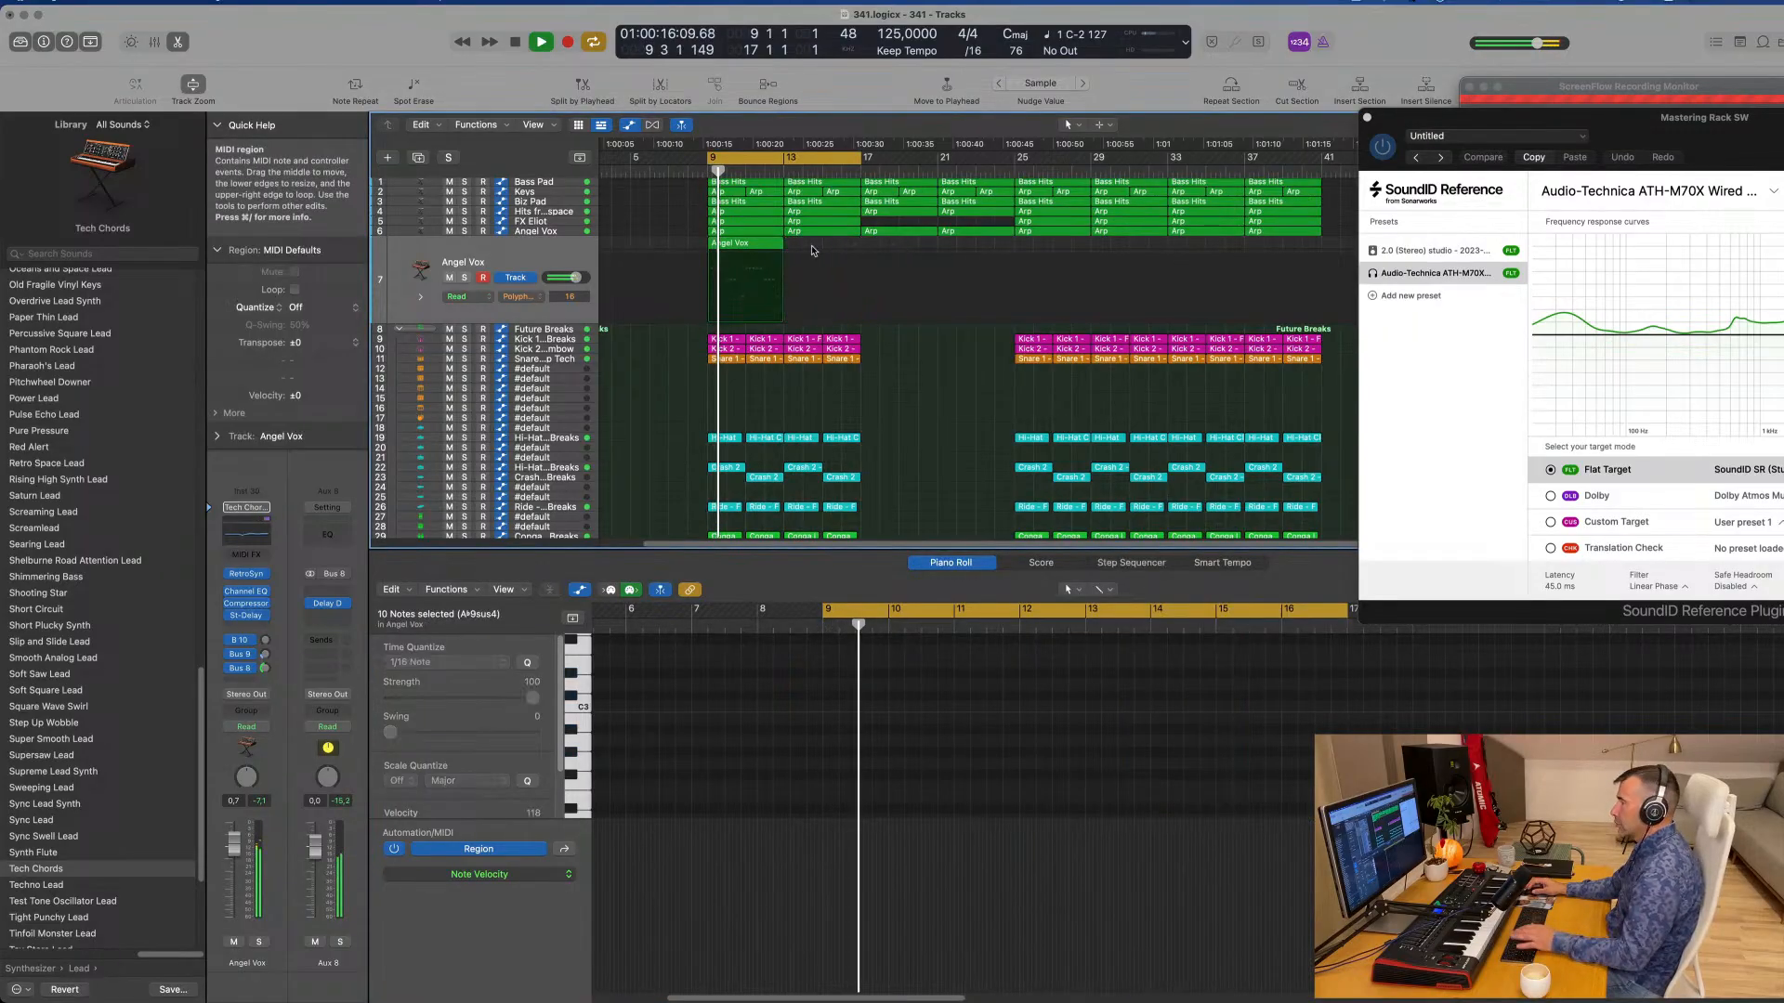
drag(812, 251, 687, 251)
key(super+r)
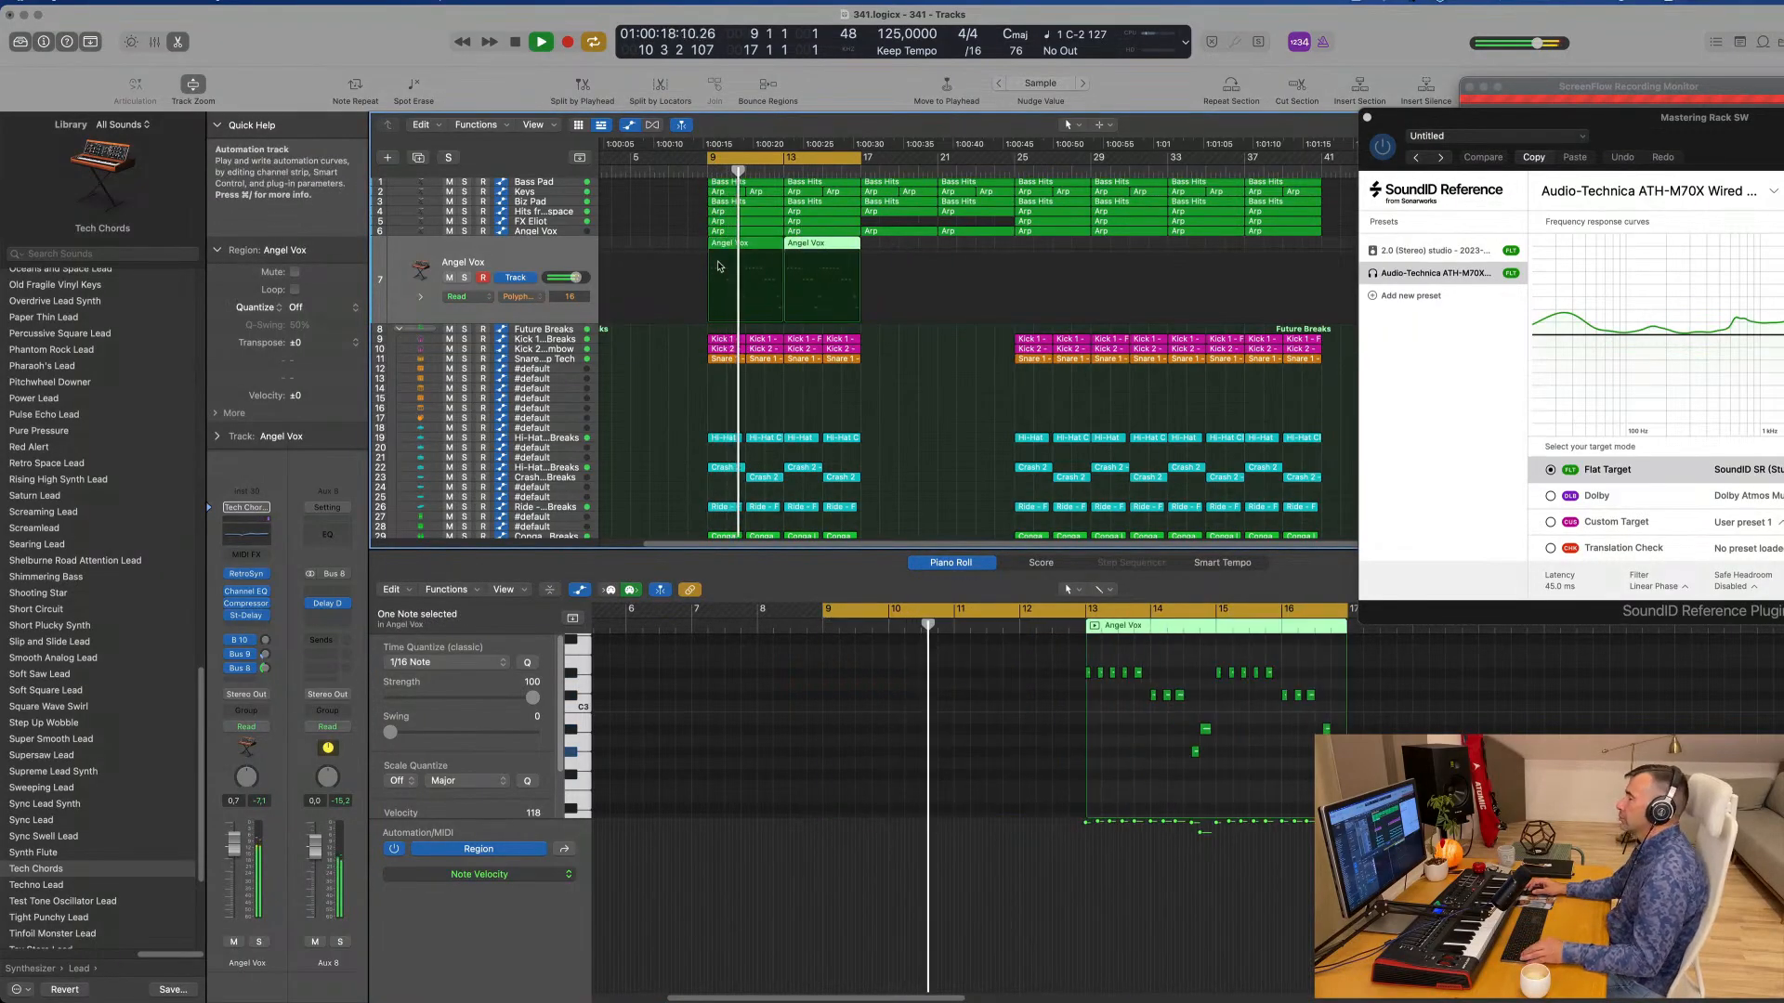
Step: Raise the Bass Pad's Alchemy cutoff to about 64% and its track volume to about -8.8 dB
scroll(778, 397, down, 3)
scroll(832, 420, up, 3)
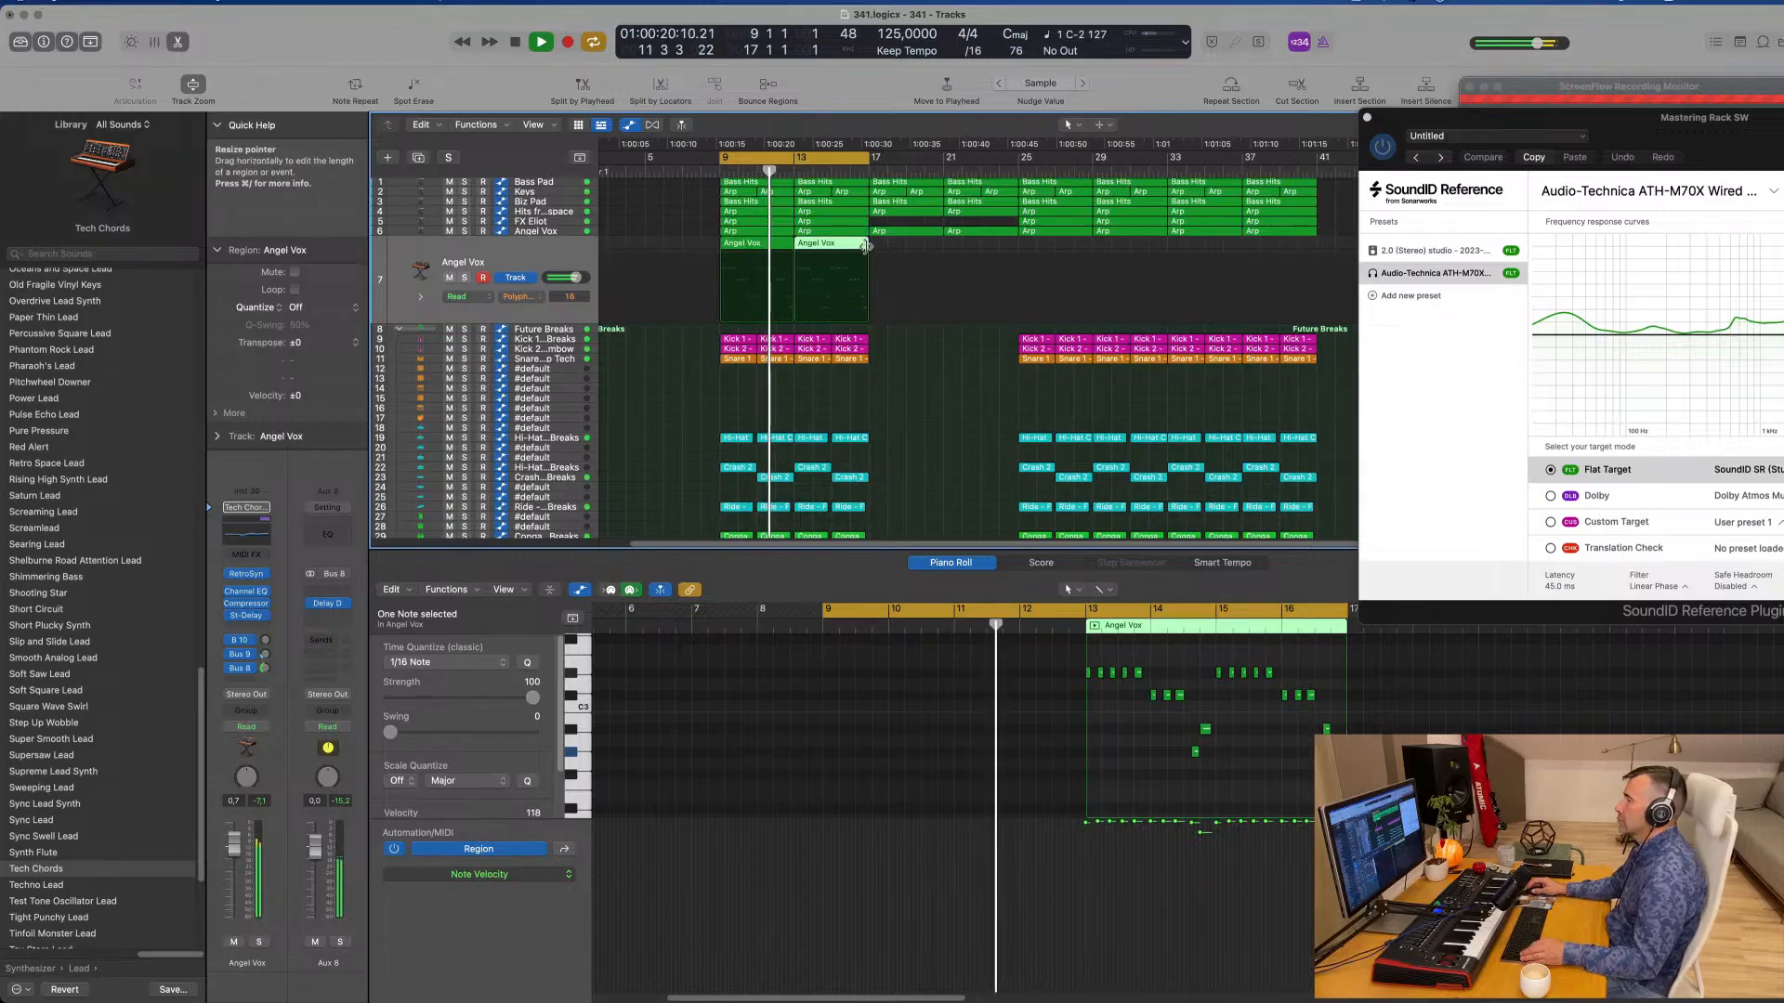
click(569, 186)
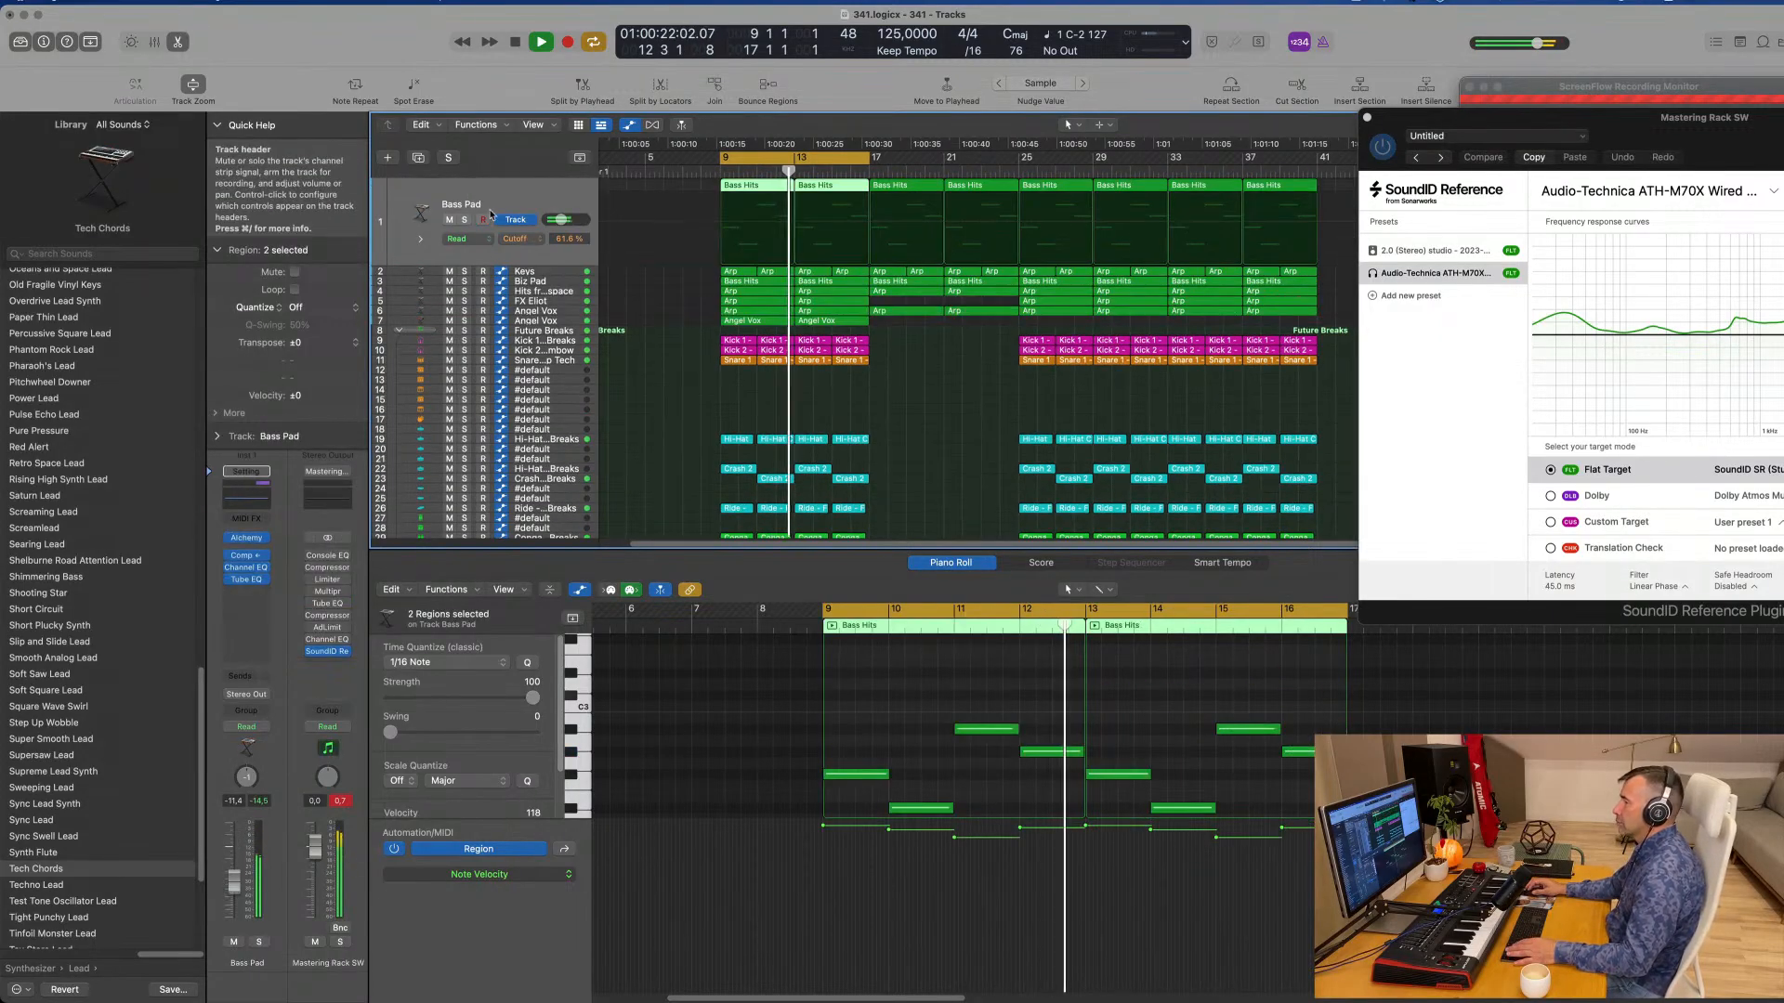
click(247, 537)
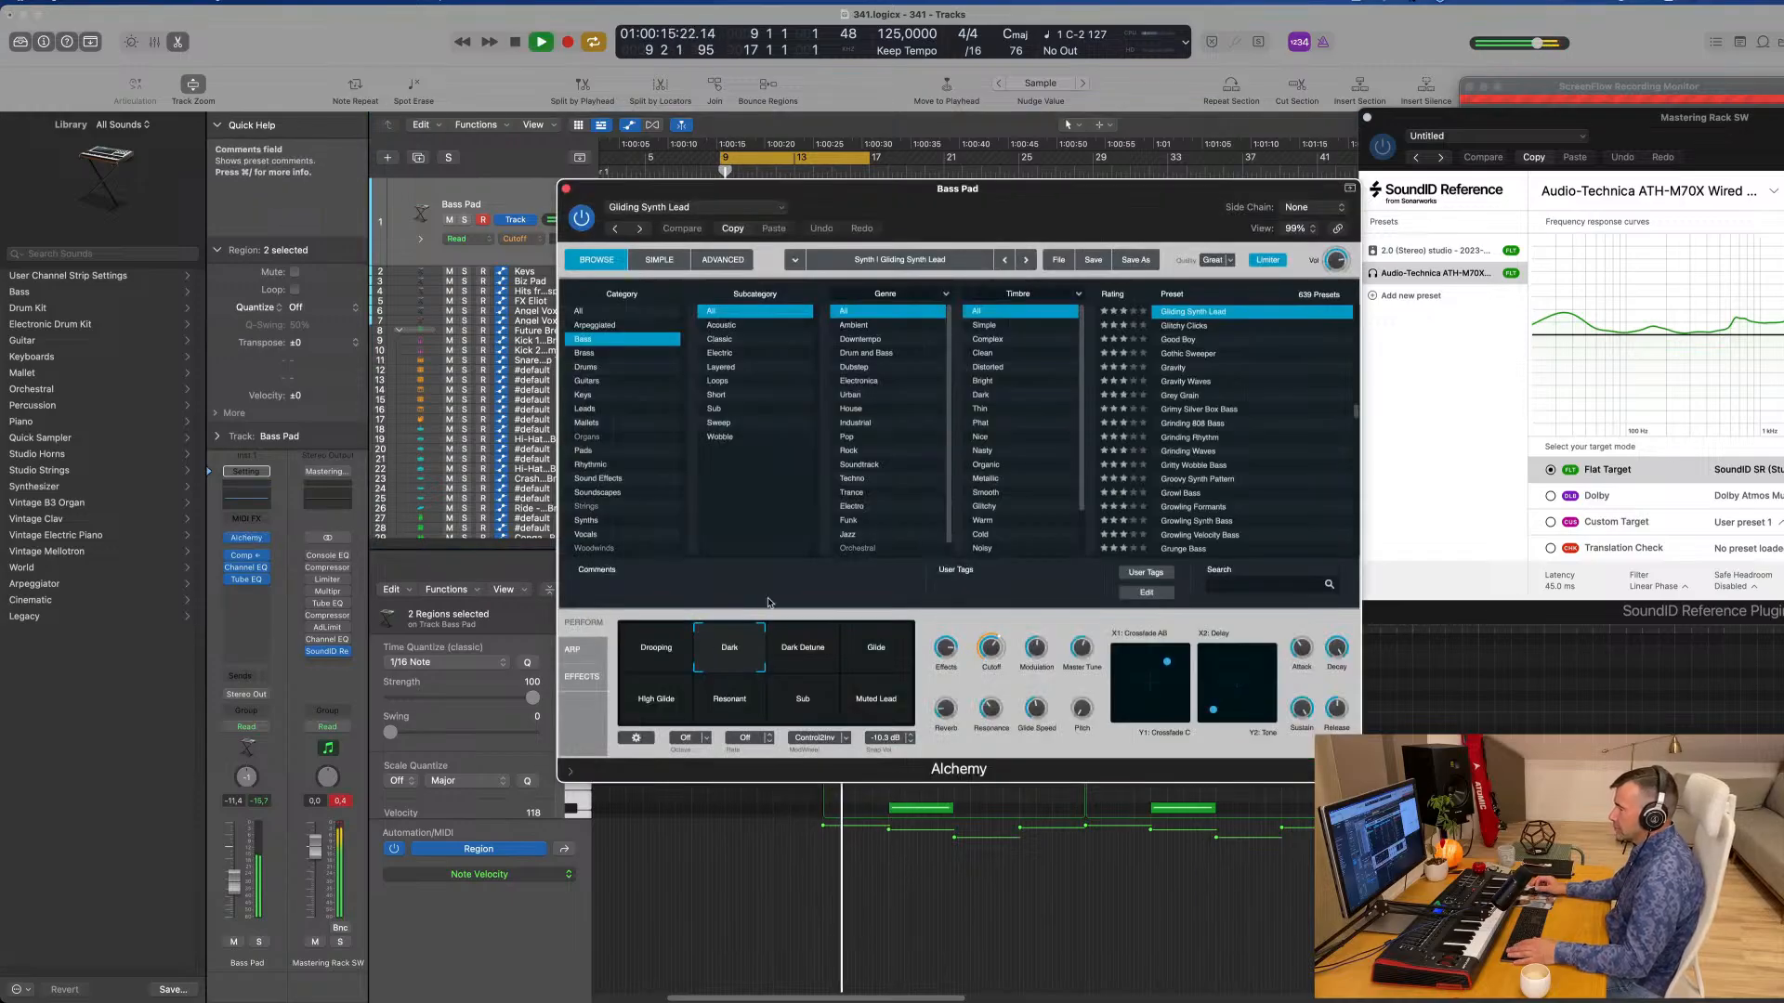
mouse_move(993, 650)
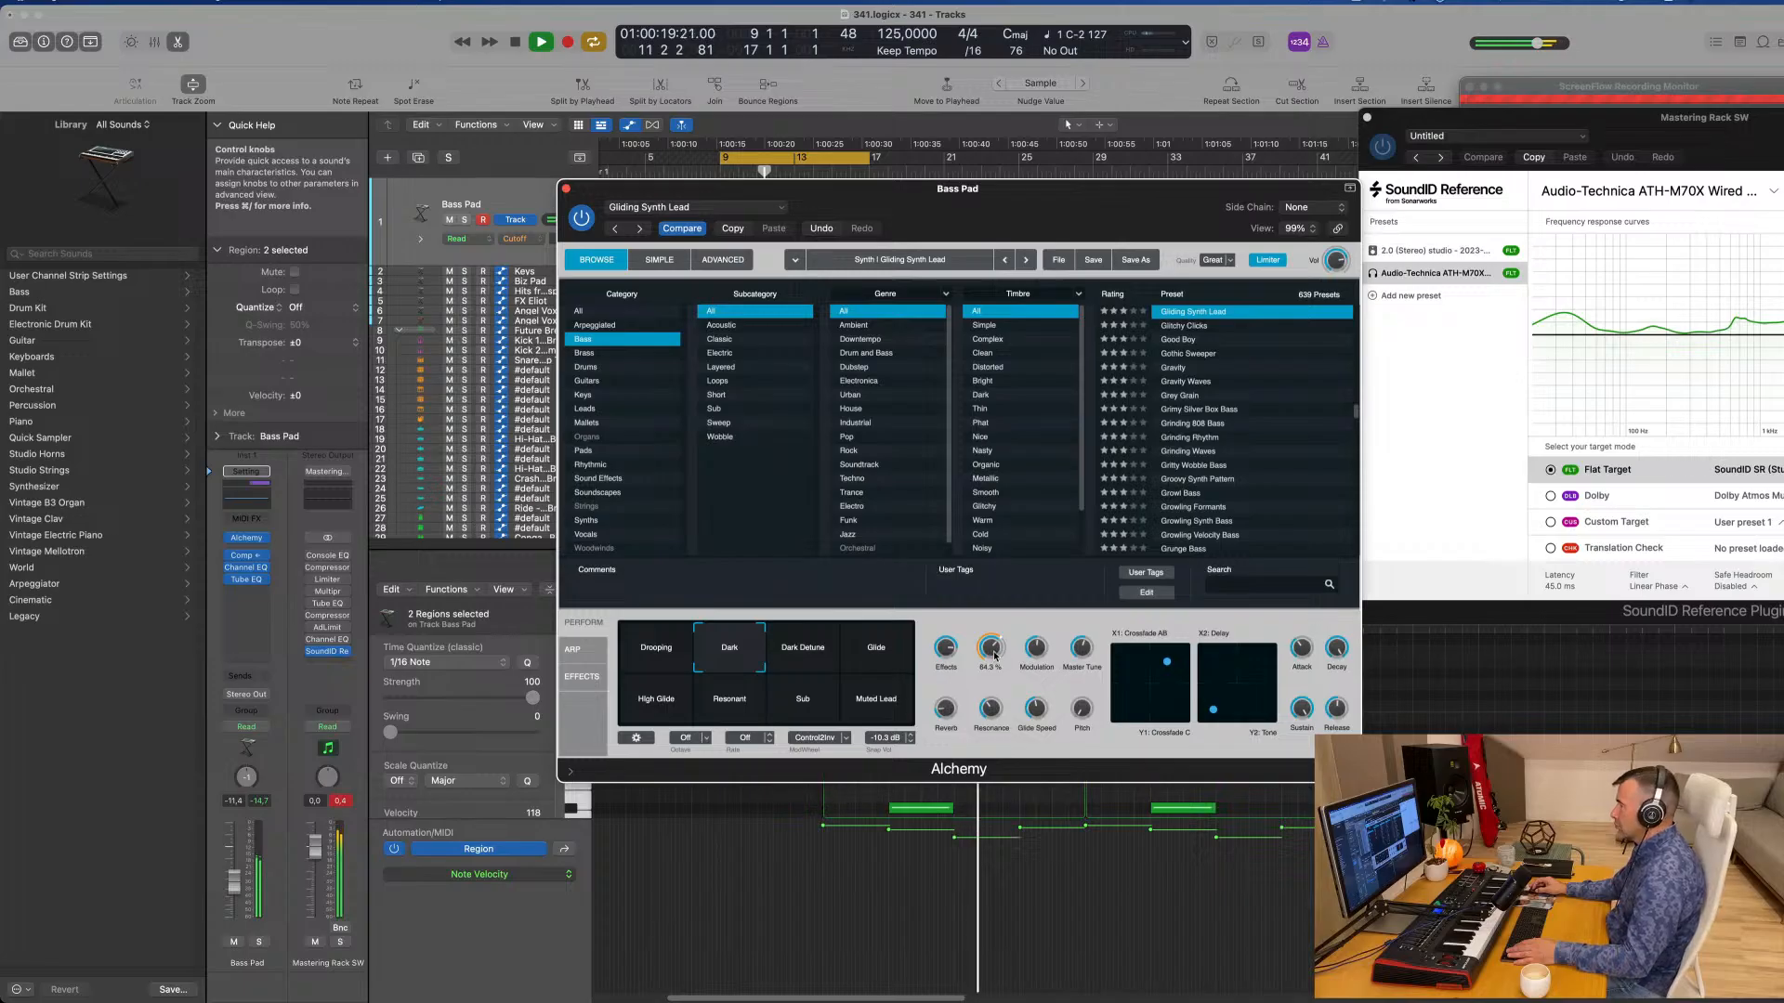
drag(1006, 215, 1100, 211)
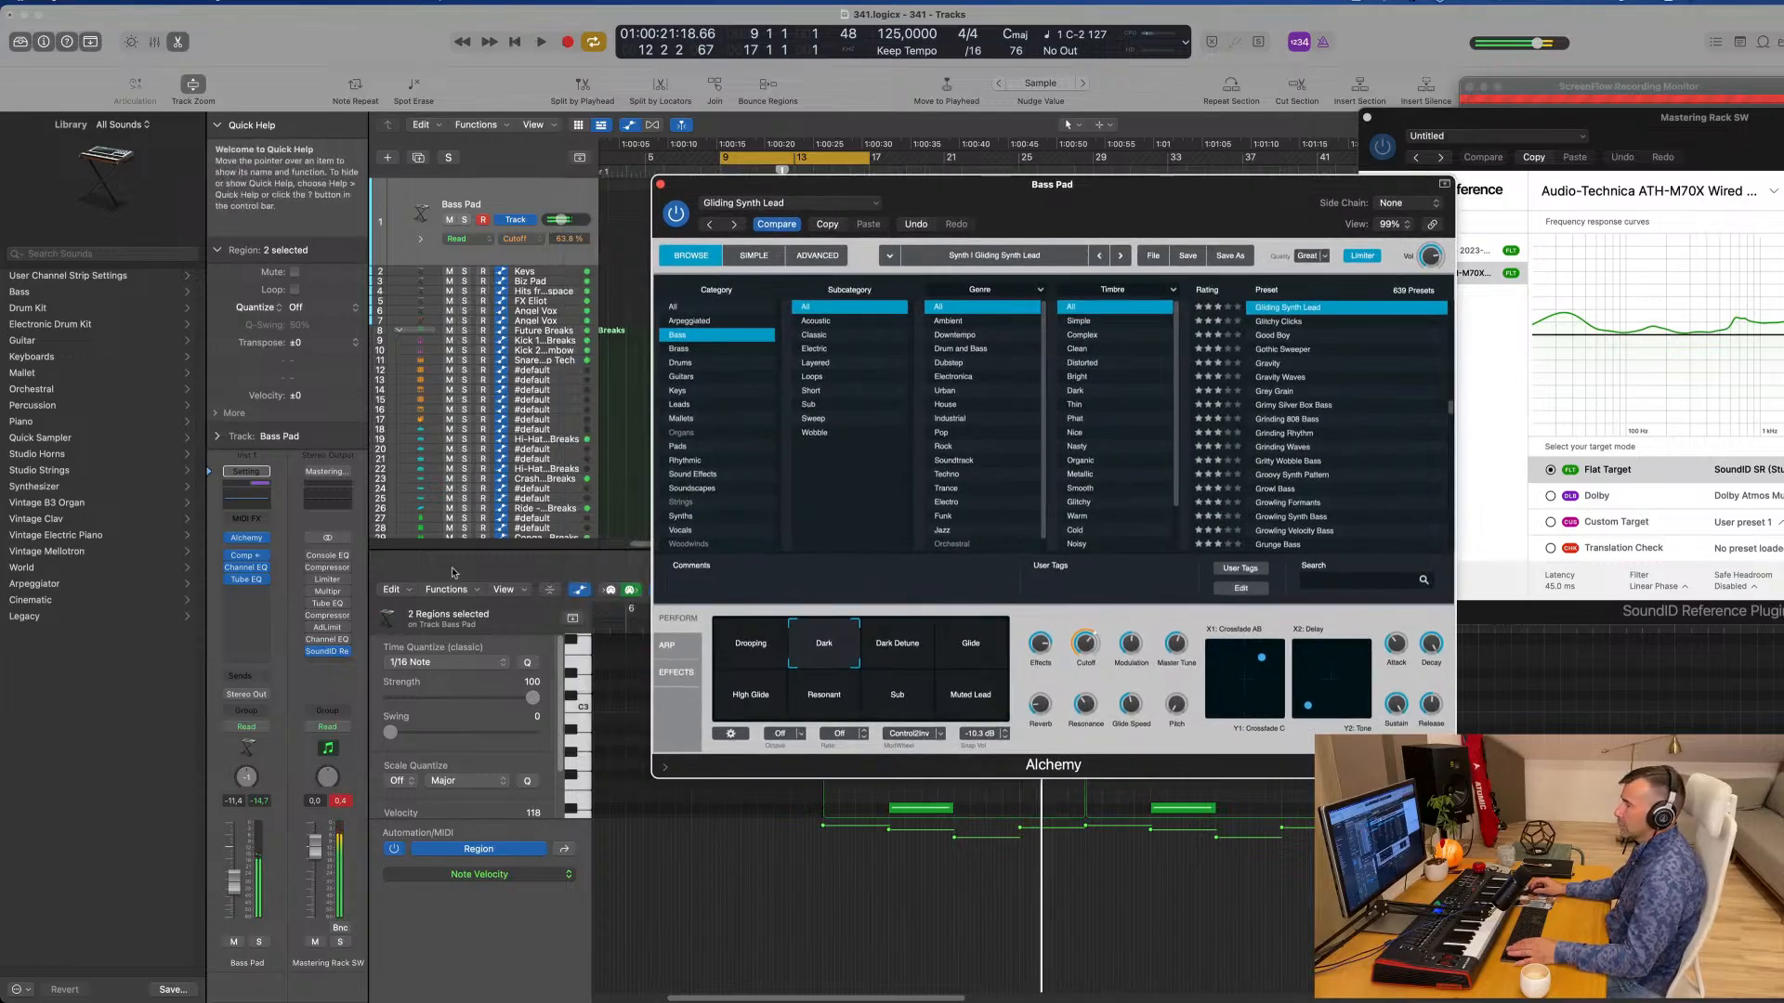
drag(559, 220, 561, 219)
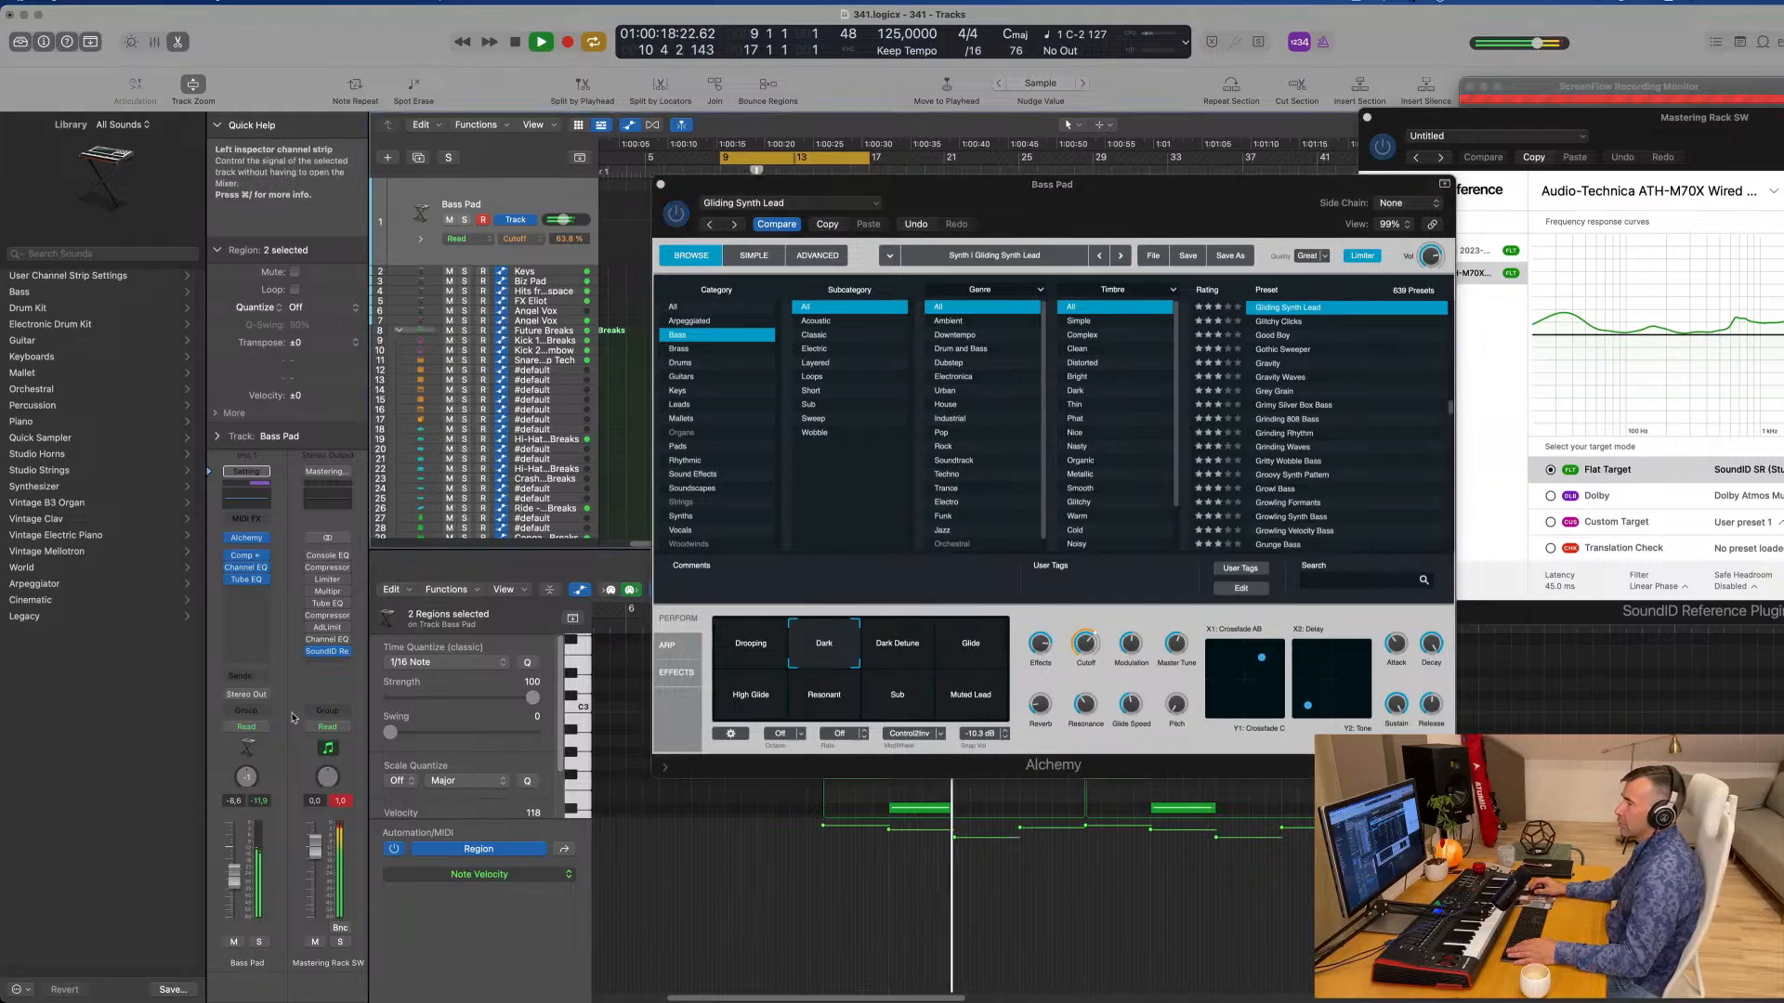
Step: Boost the Bass Pad's low shelf in Channel EQ by about 2.3 dB at 68.5 Hz and close the EQ
click(246, 568)
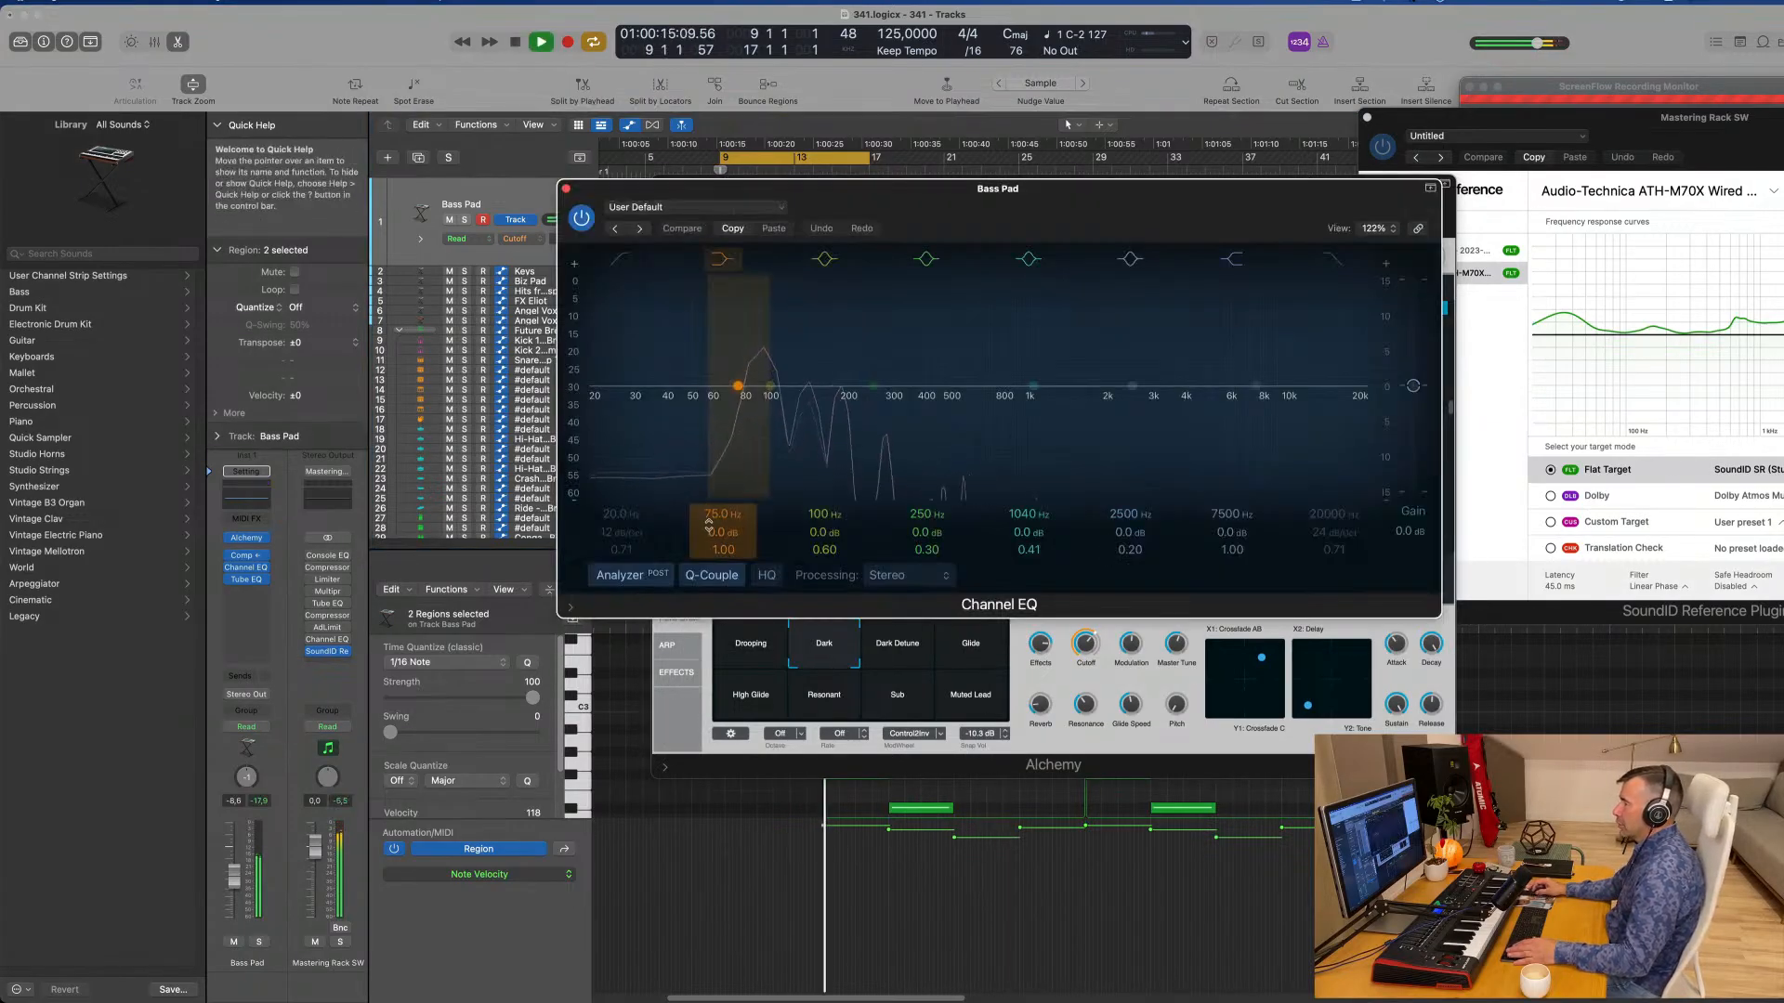
drag(723, 532, 724, 525)
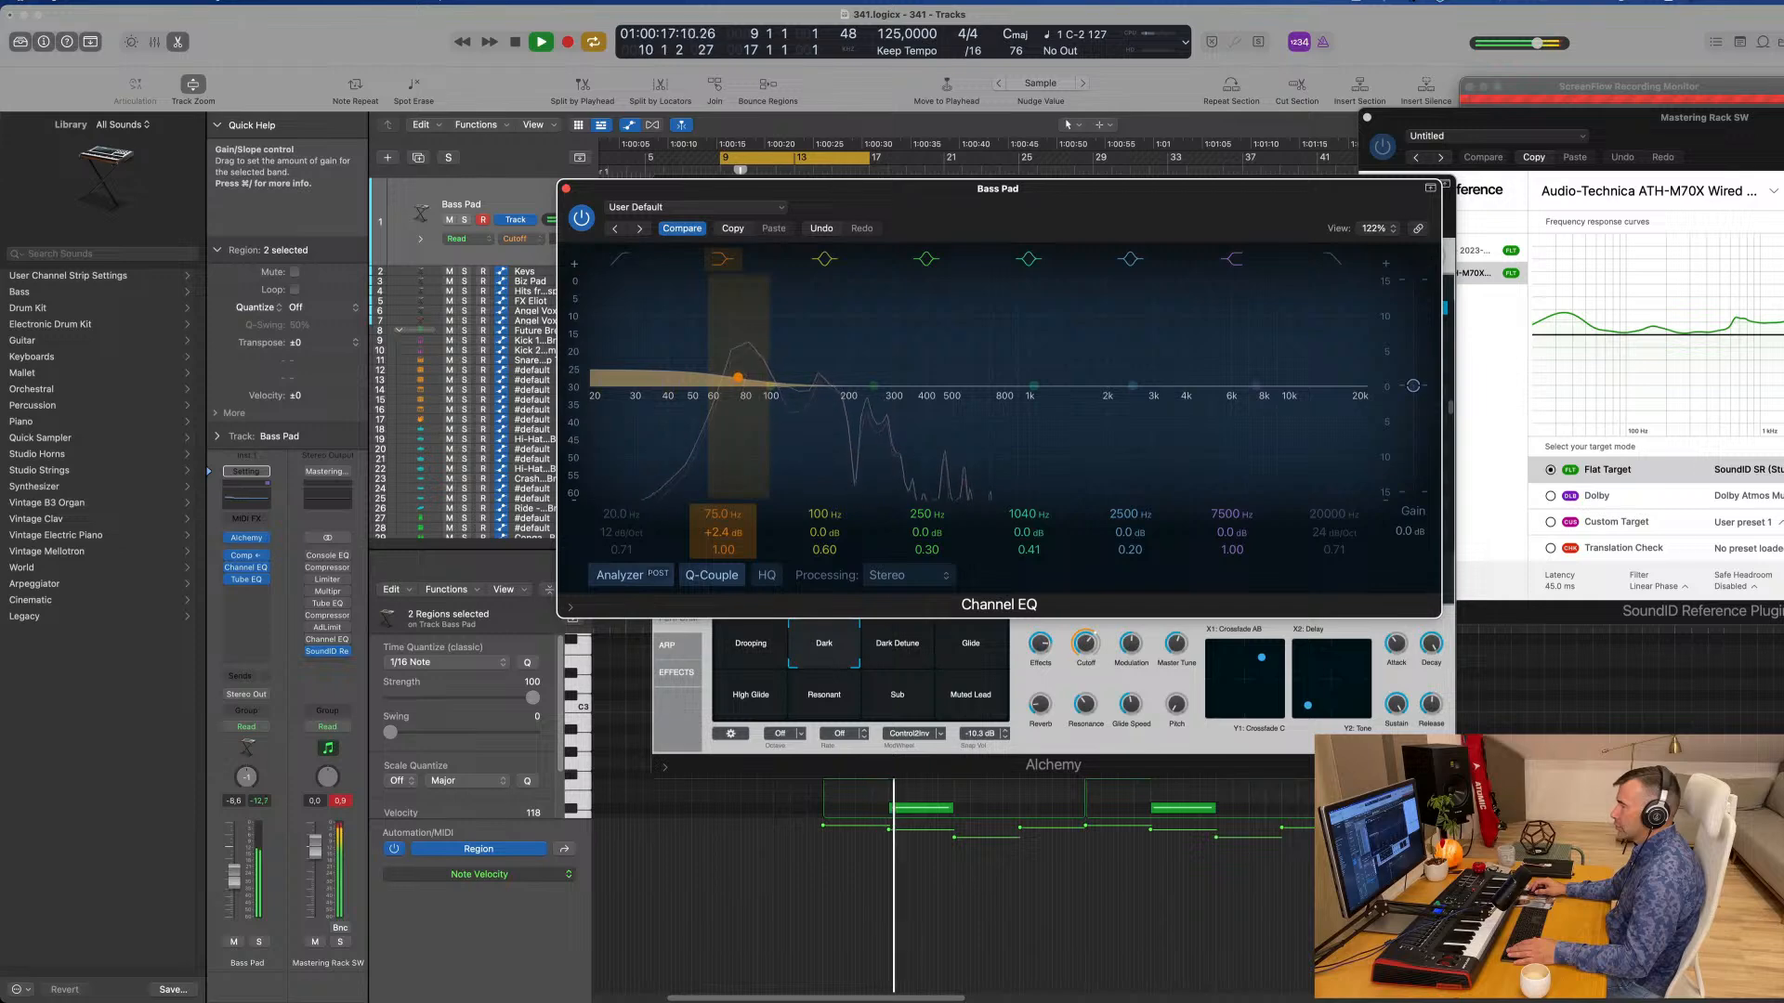
drag(723, 532, 724, 520)
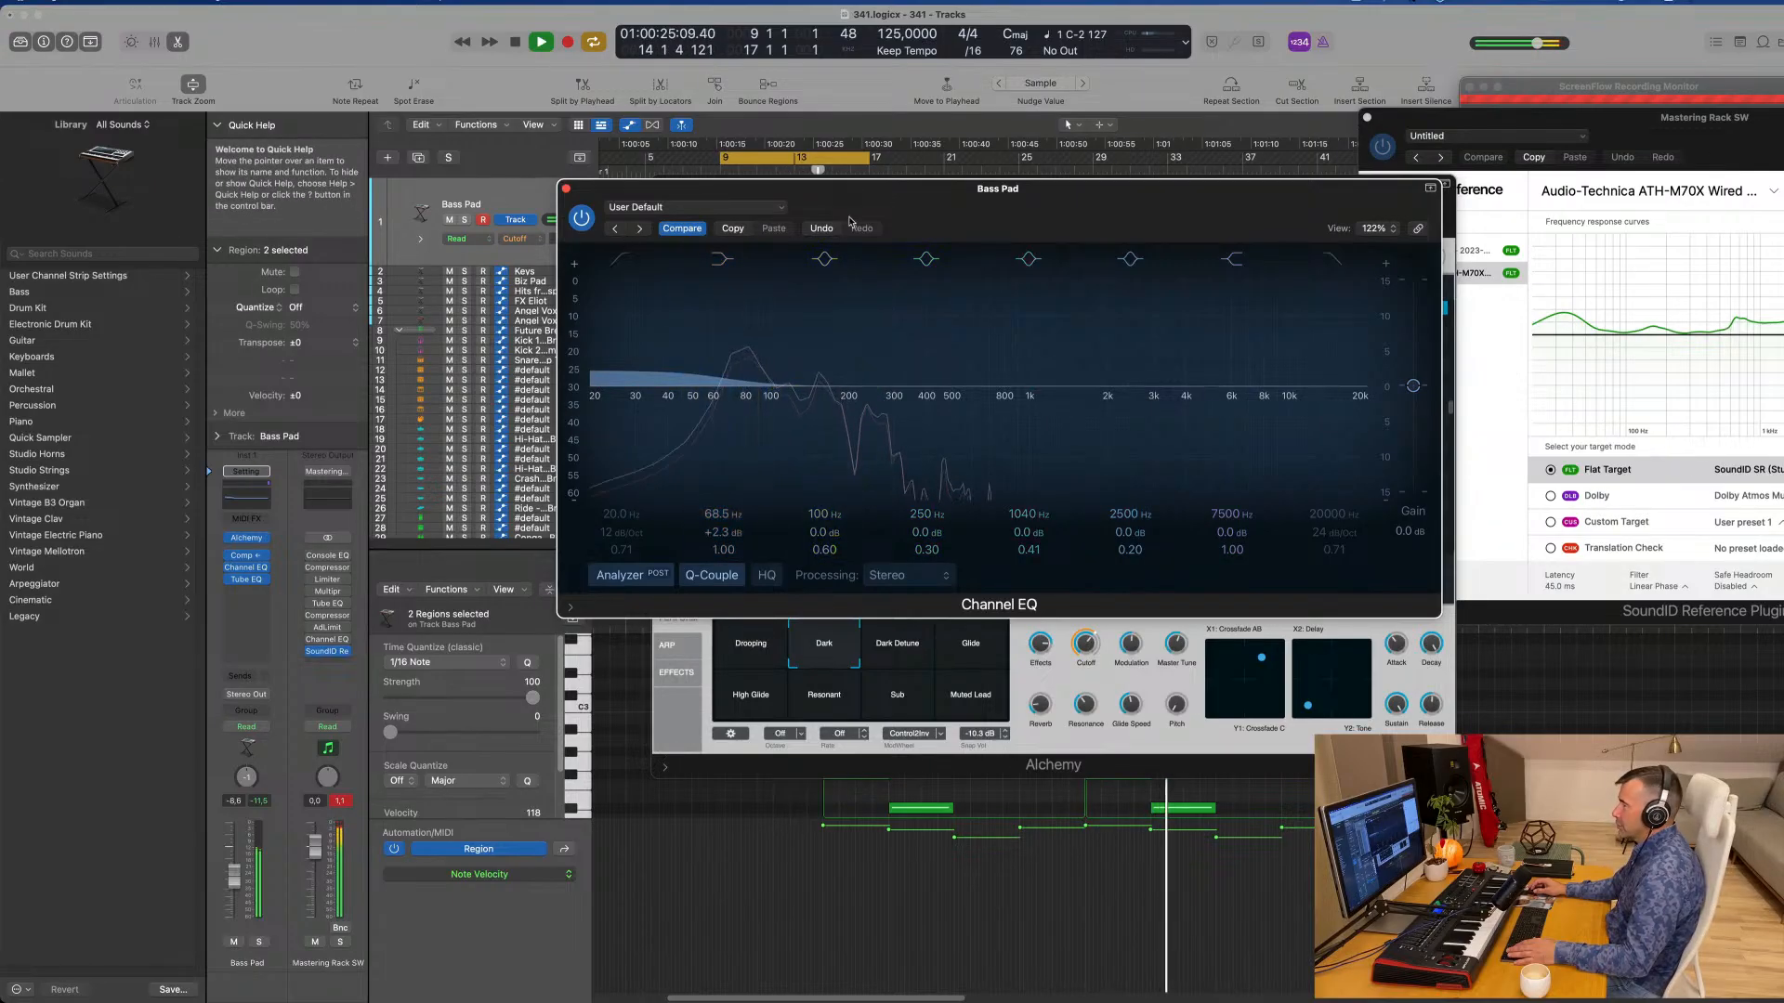
drag(852, 193, 935, 200)
click(649, 197)
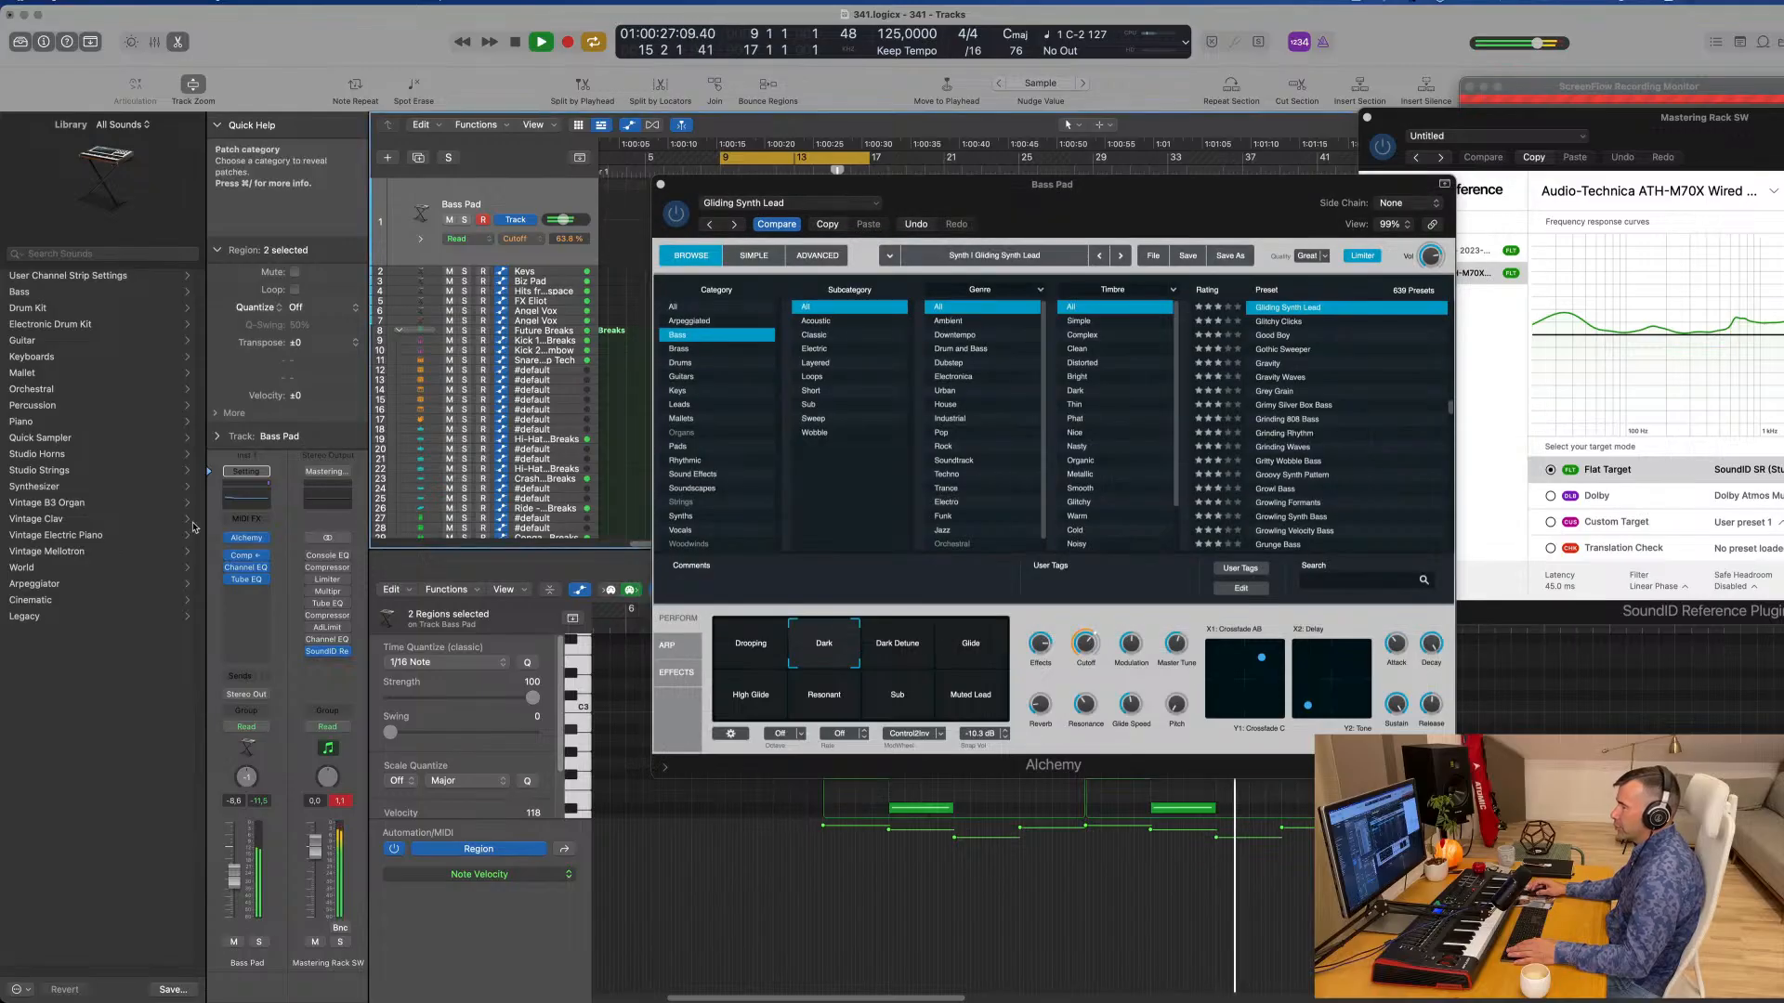
Step: Change the Bass Pad compressor's side chain source to Bus 1, play the result and close the plug-in windows
click(248, 558)
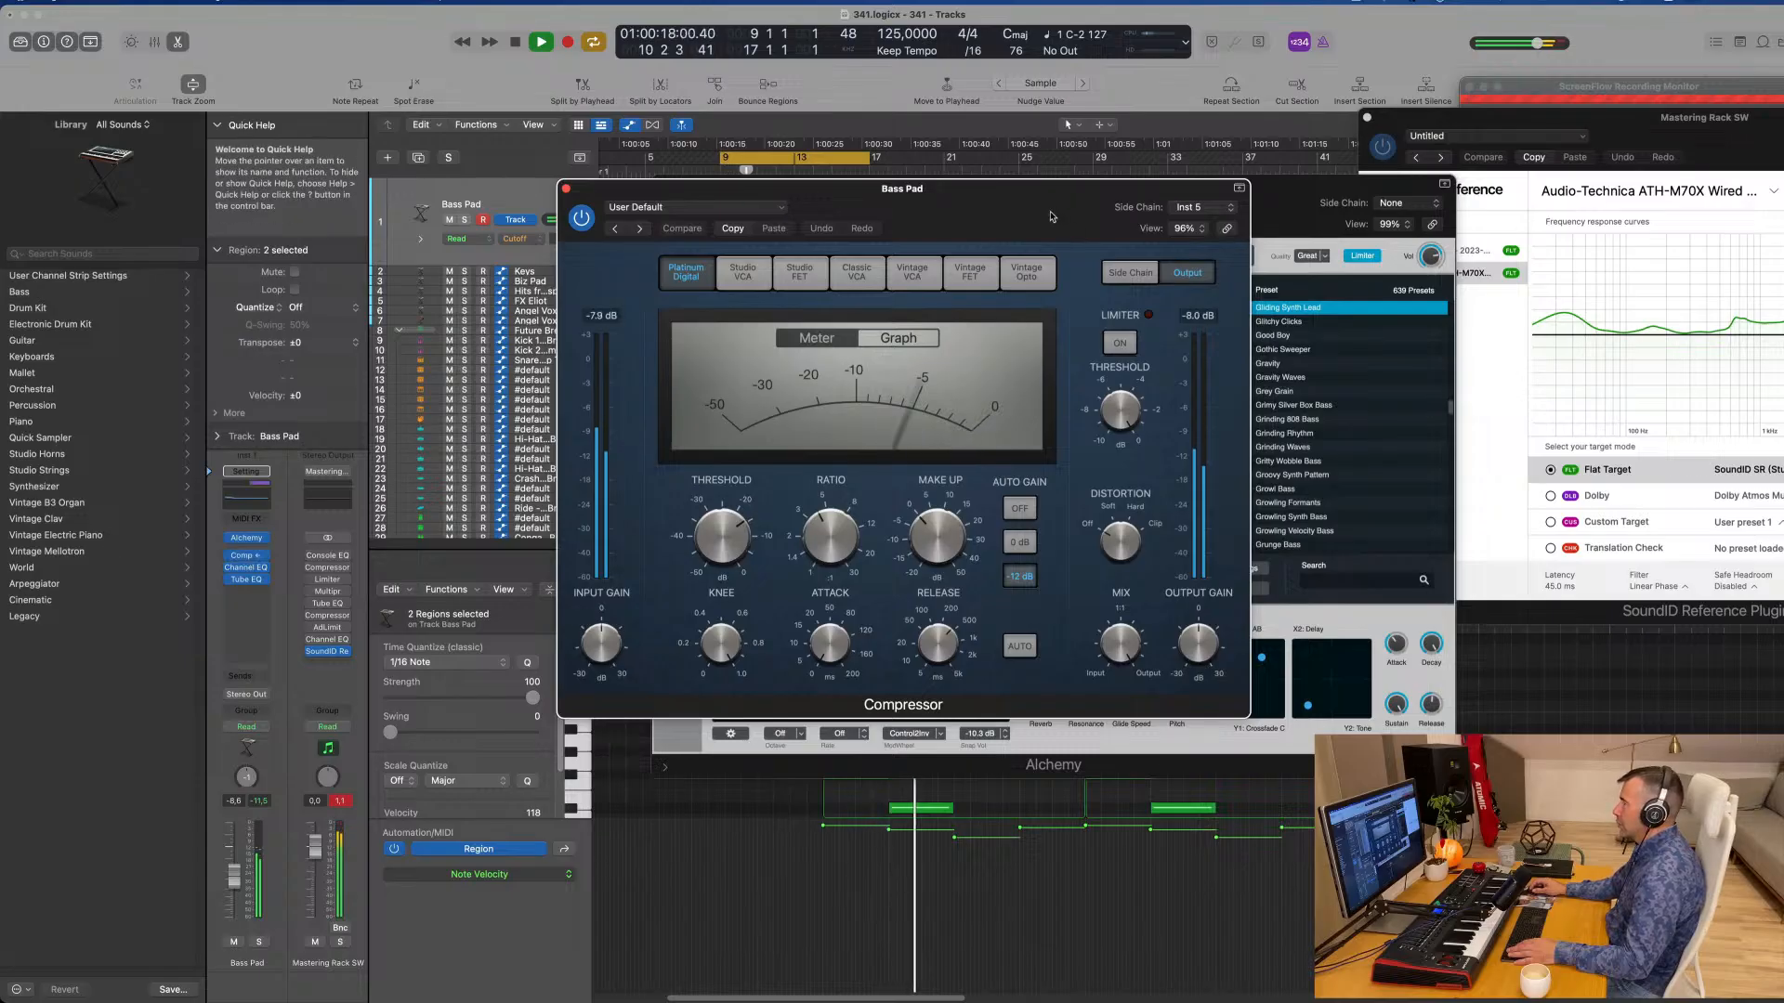
drag(1050, 217, 1019, 317)
click(1175, 310)
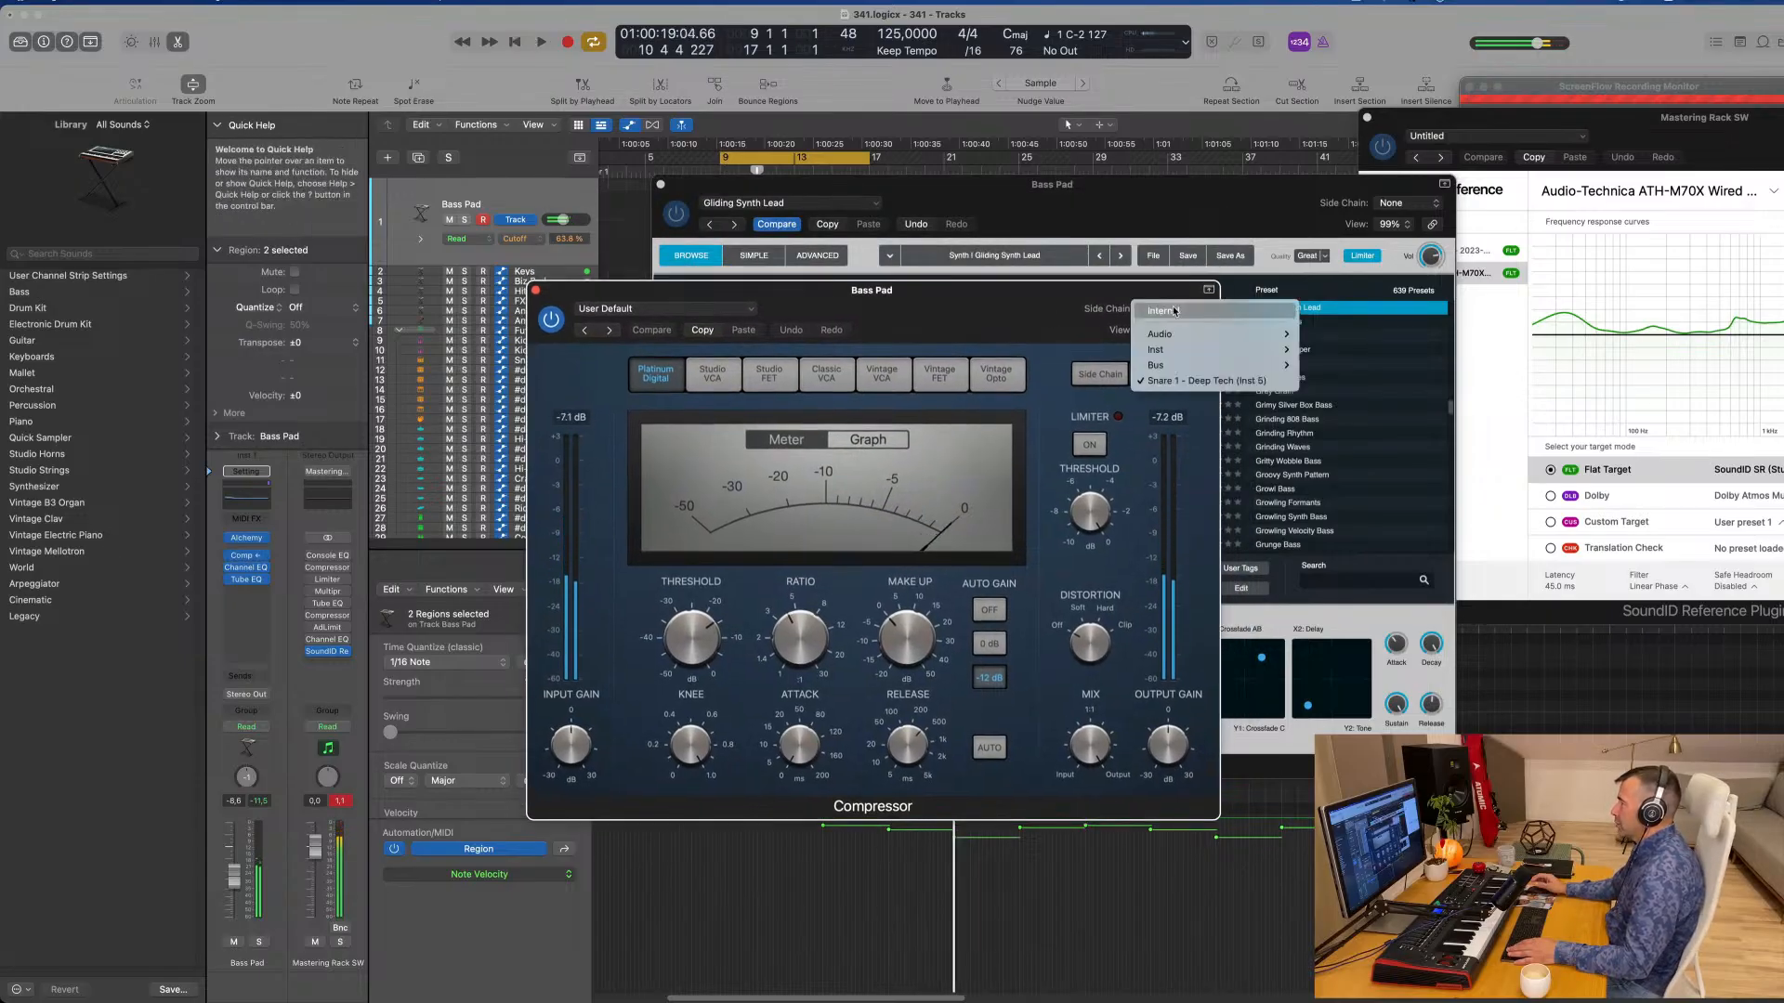
mouse_move(1191, 364)
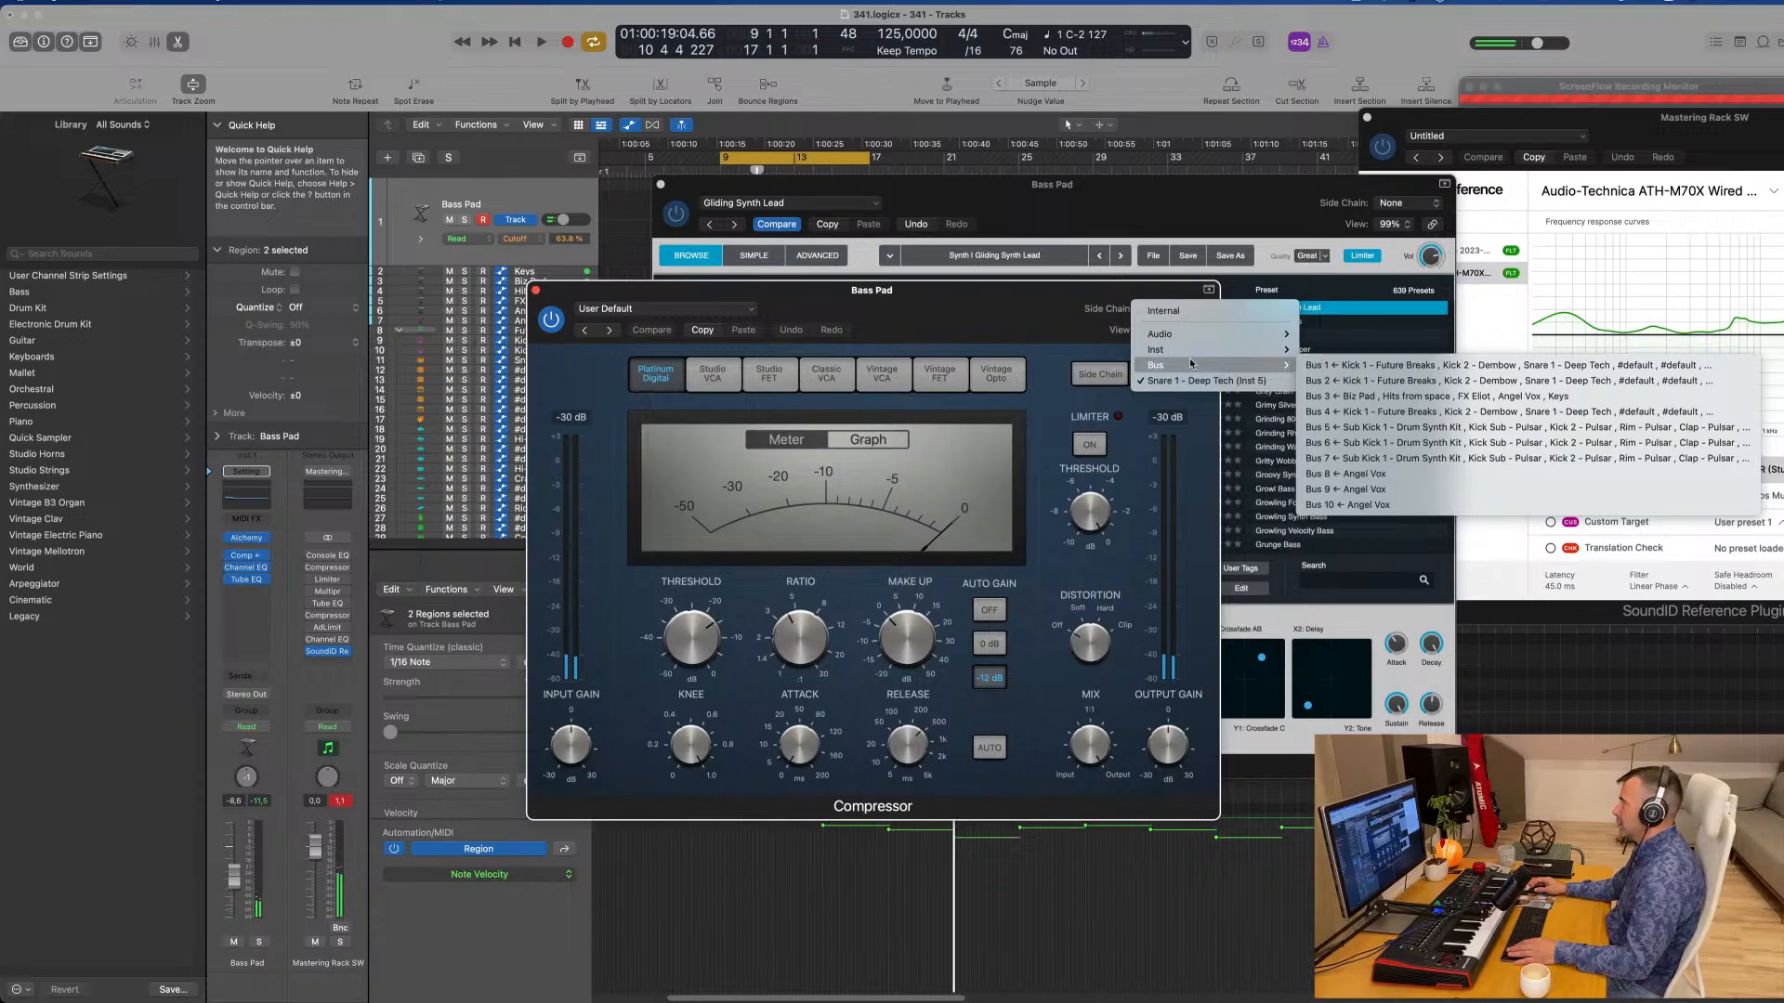
click(1328, 365)
drag(995, 303, 1160, 297)
key(space)
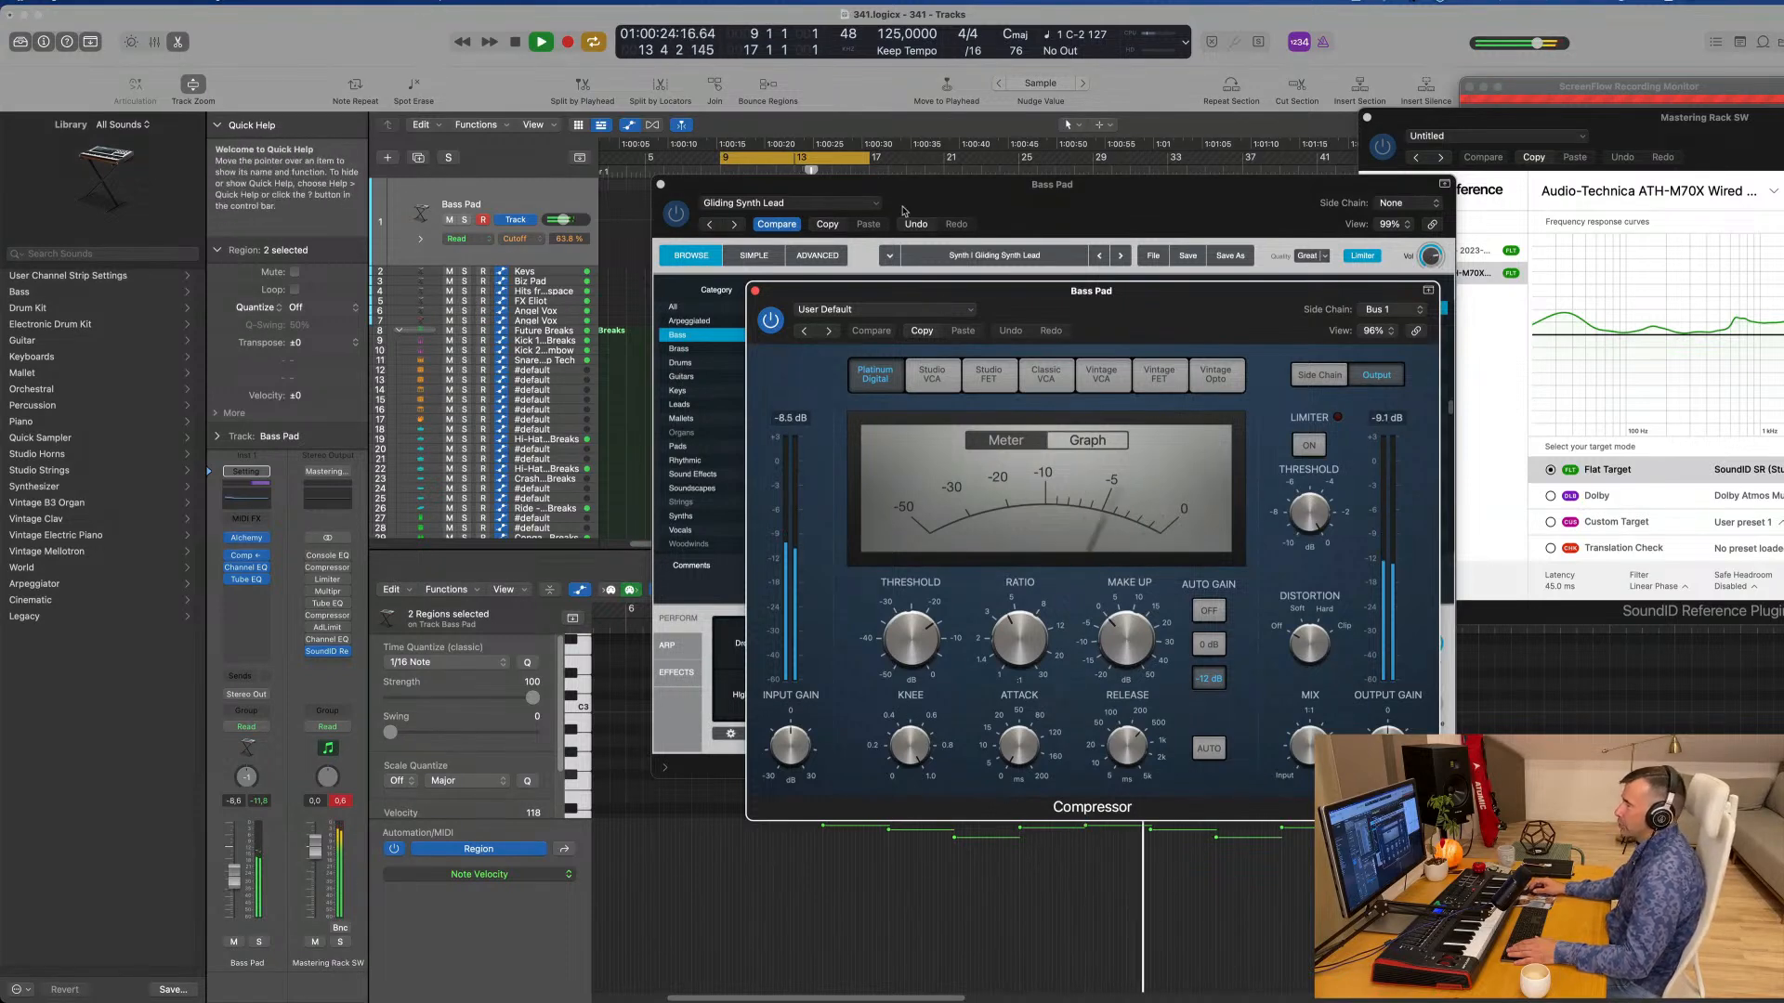
click(991, 201)
drag(991, 201, 913, 240)
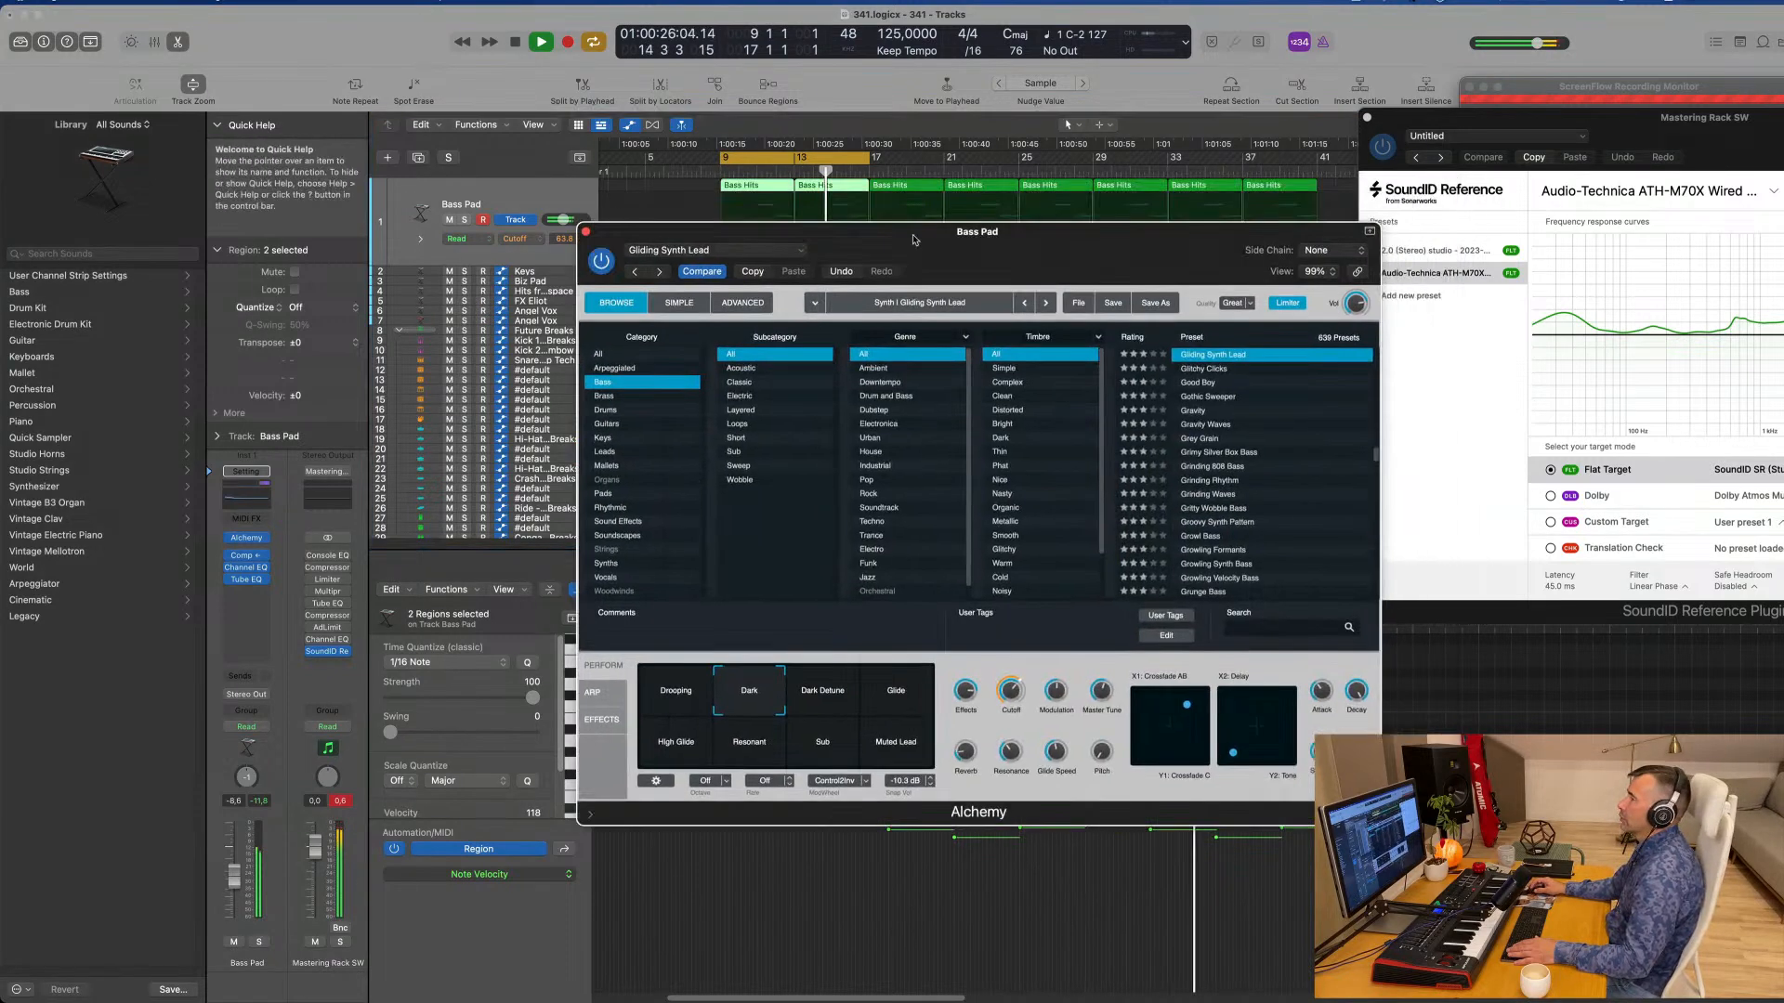
click(586, 231)
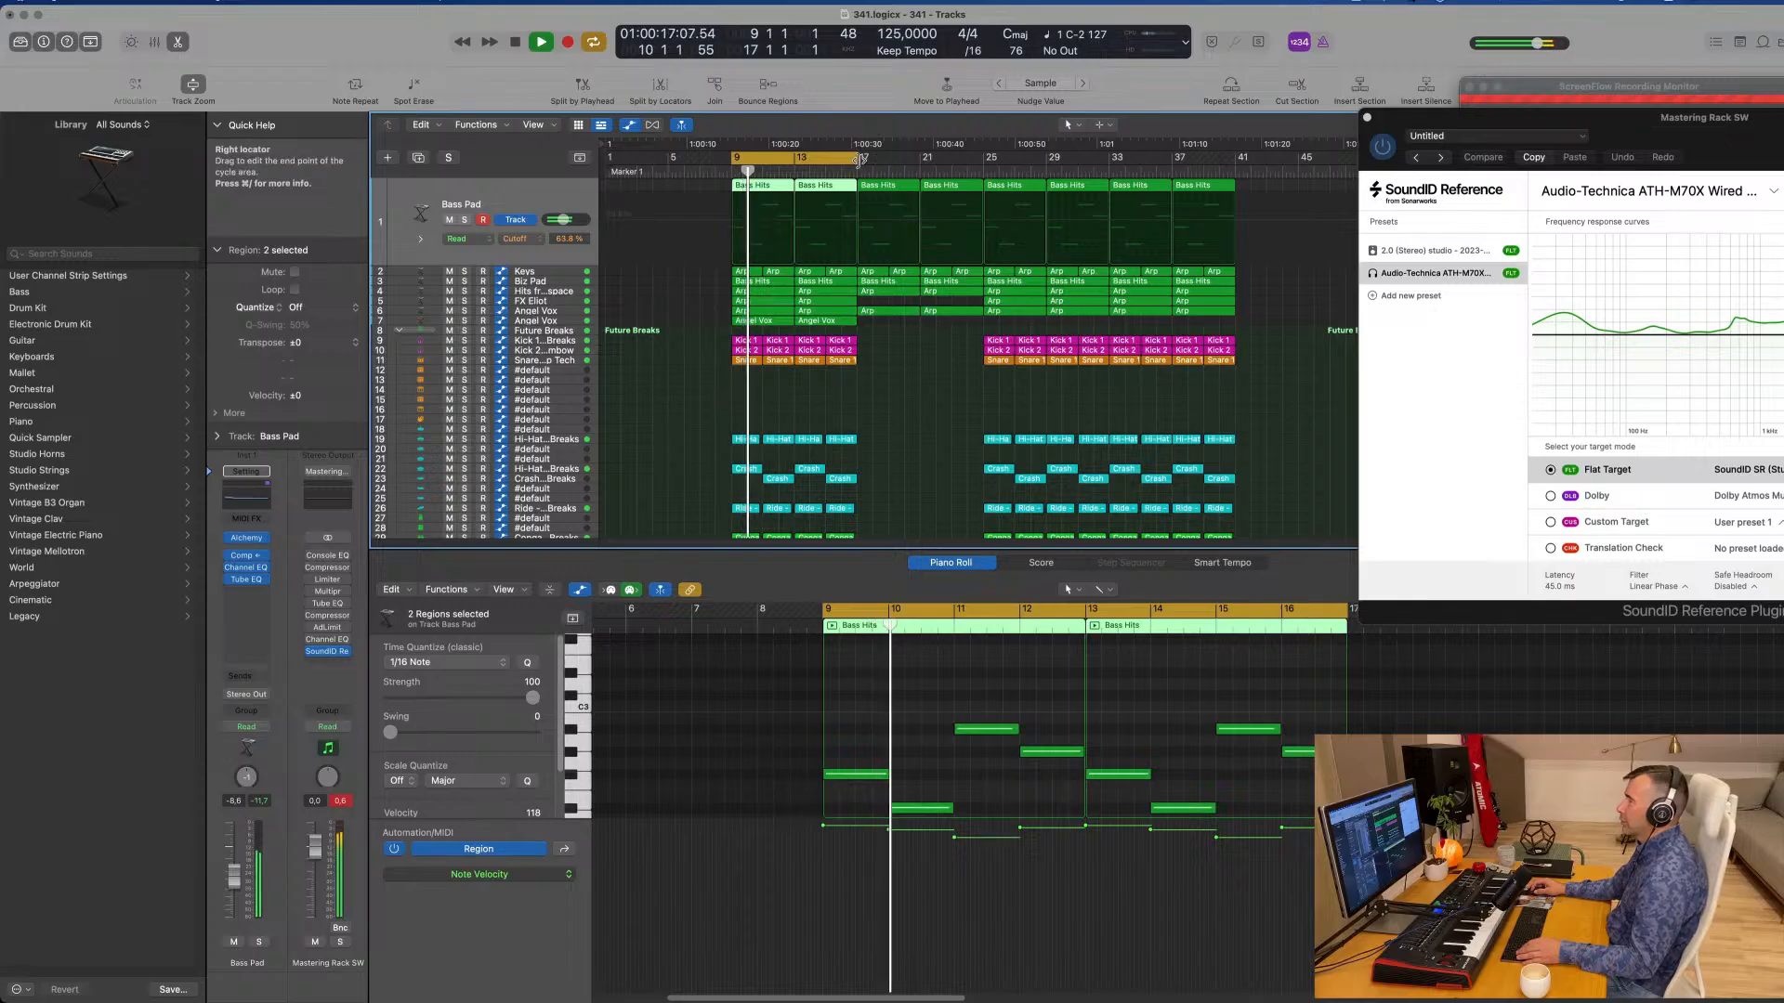
Step: Extend the cycle range to span bars 9 to 25, deselect the regions and play from bar 17
drag(875, 161, 984, 174)
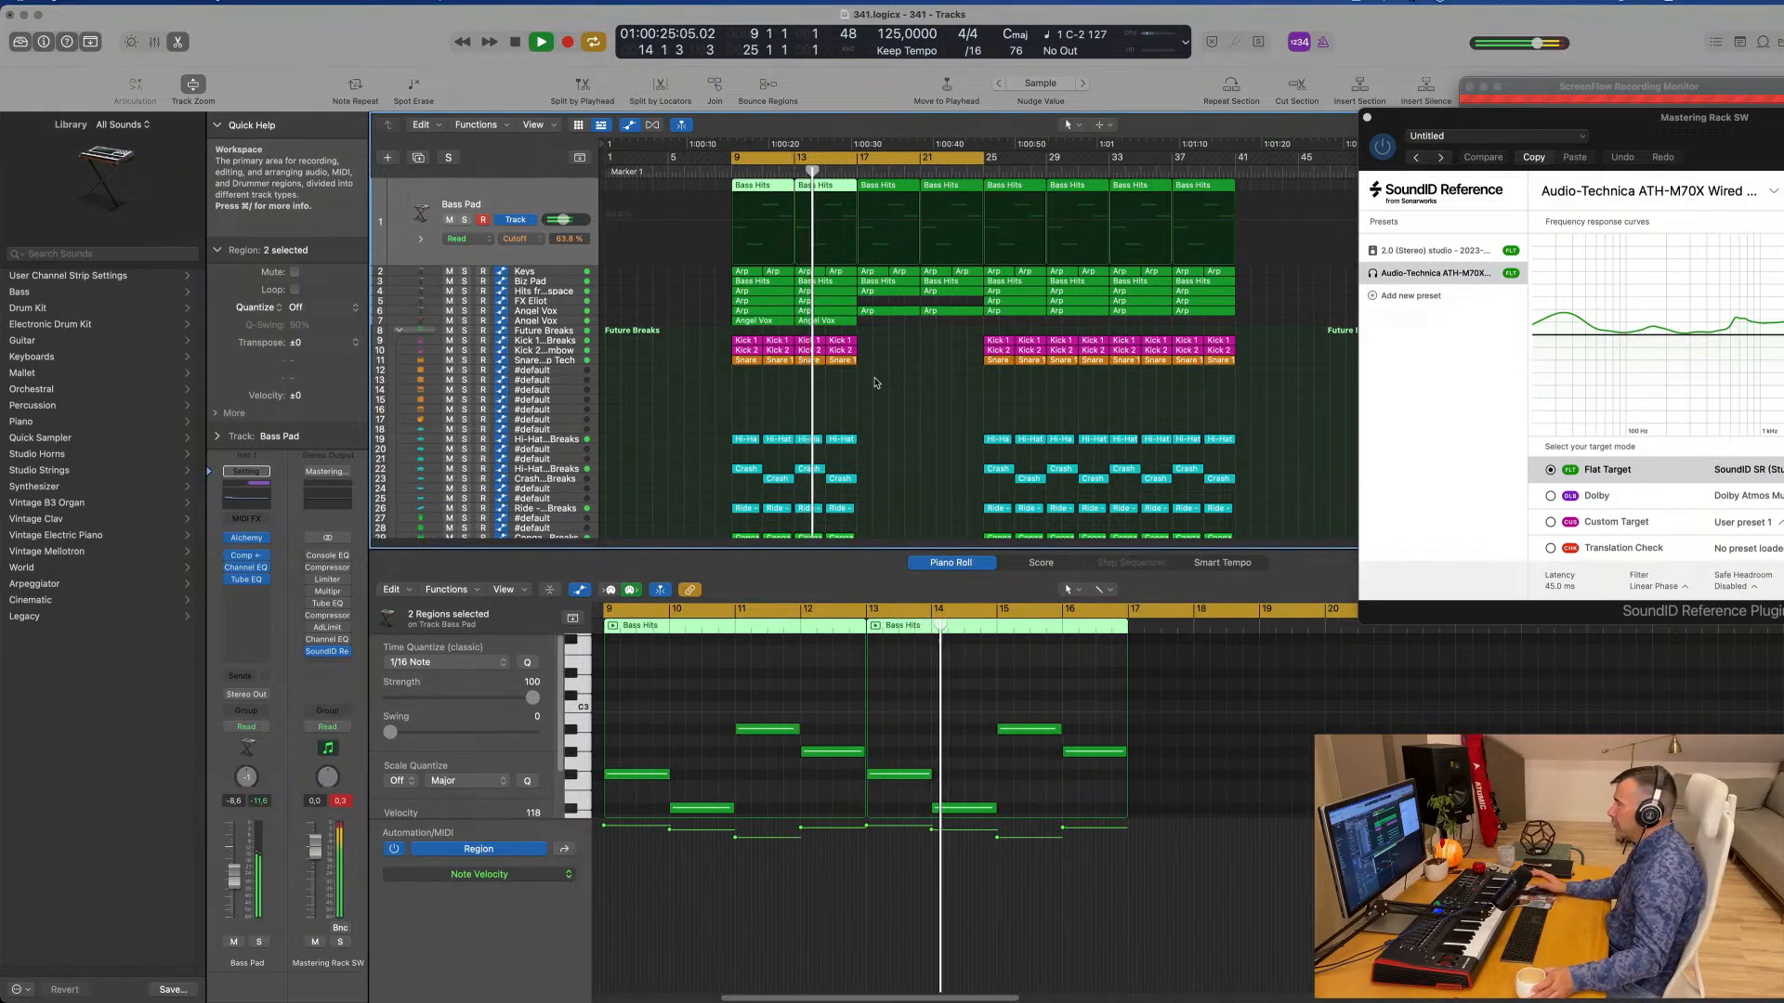
click(673, 372)
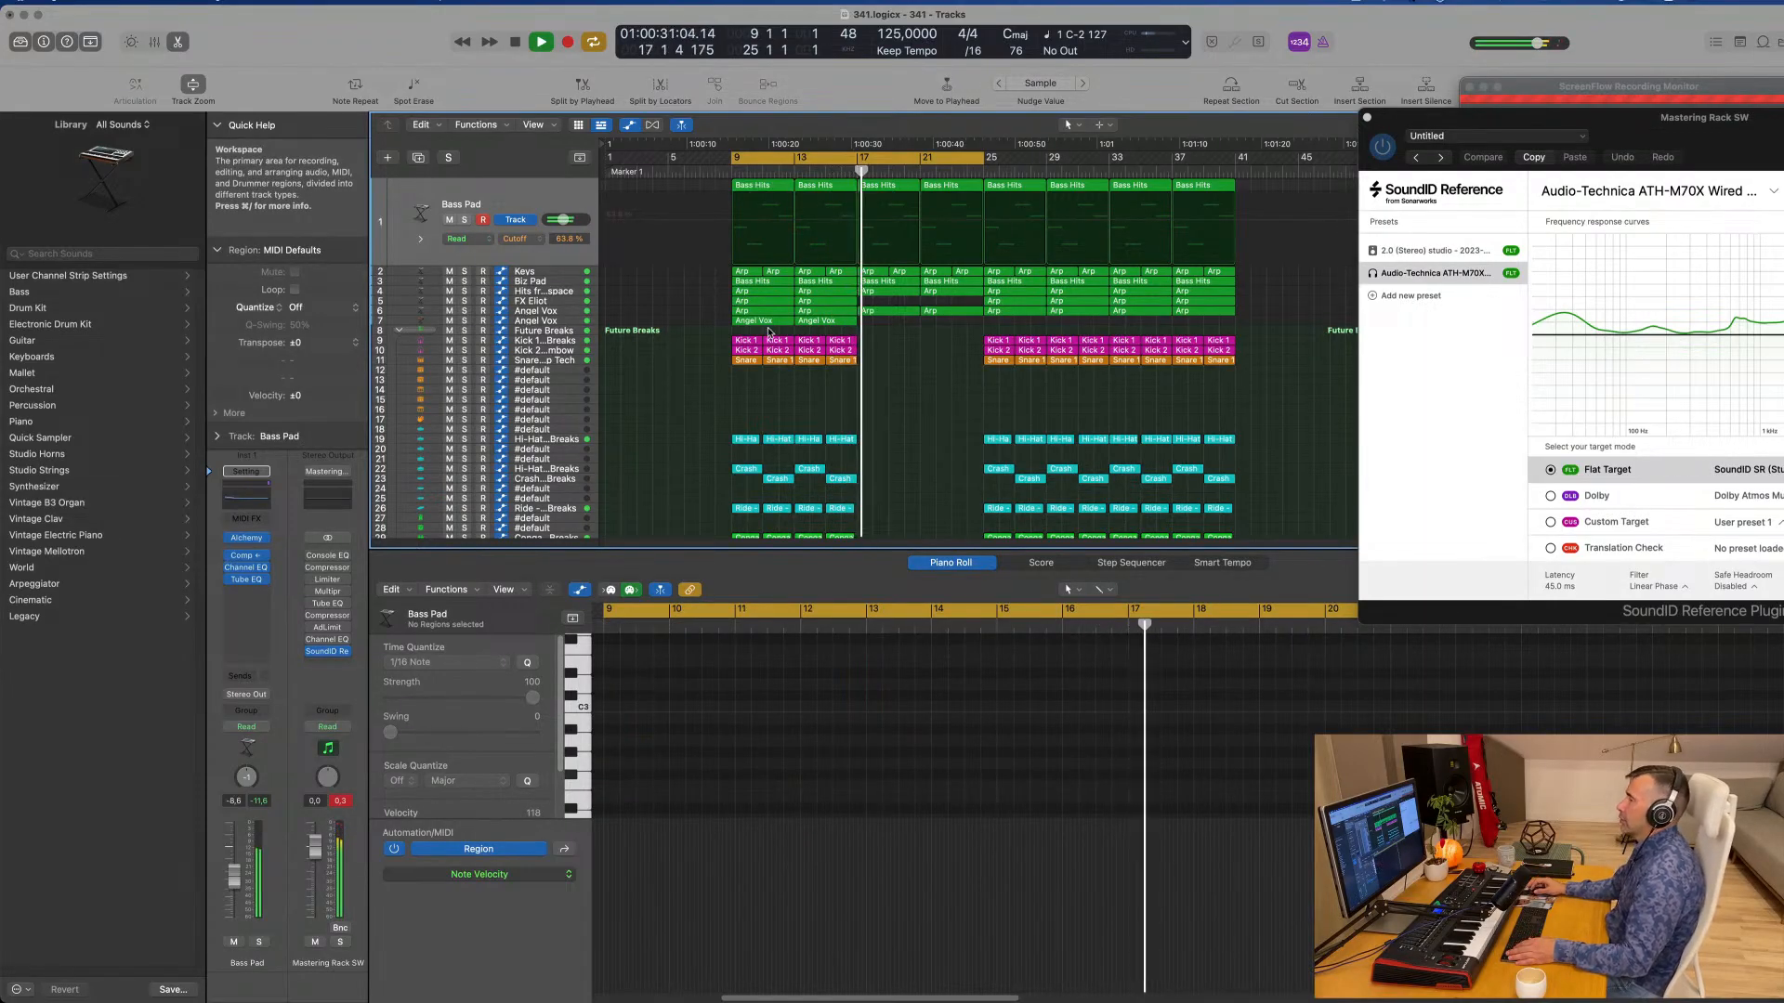
scroll(907, 372, up, 2)
scroll(907, 371, down, 2)
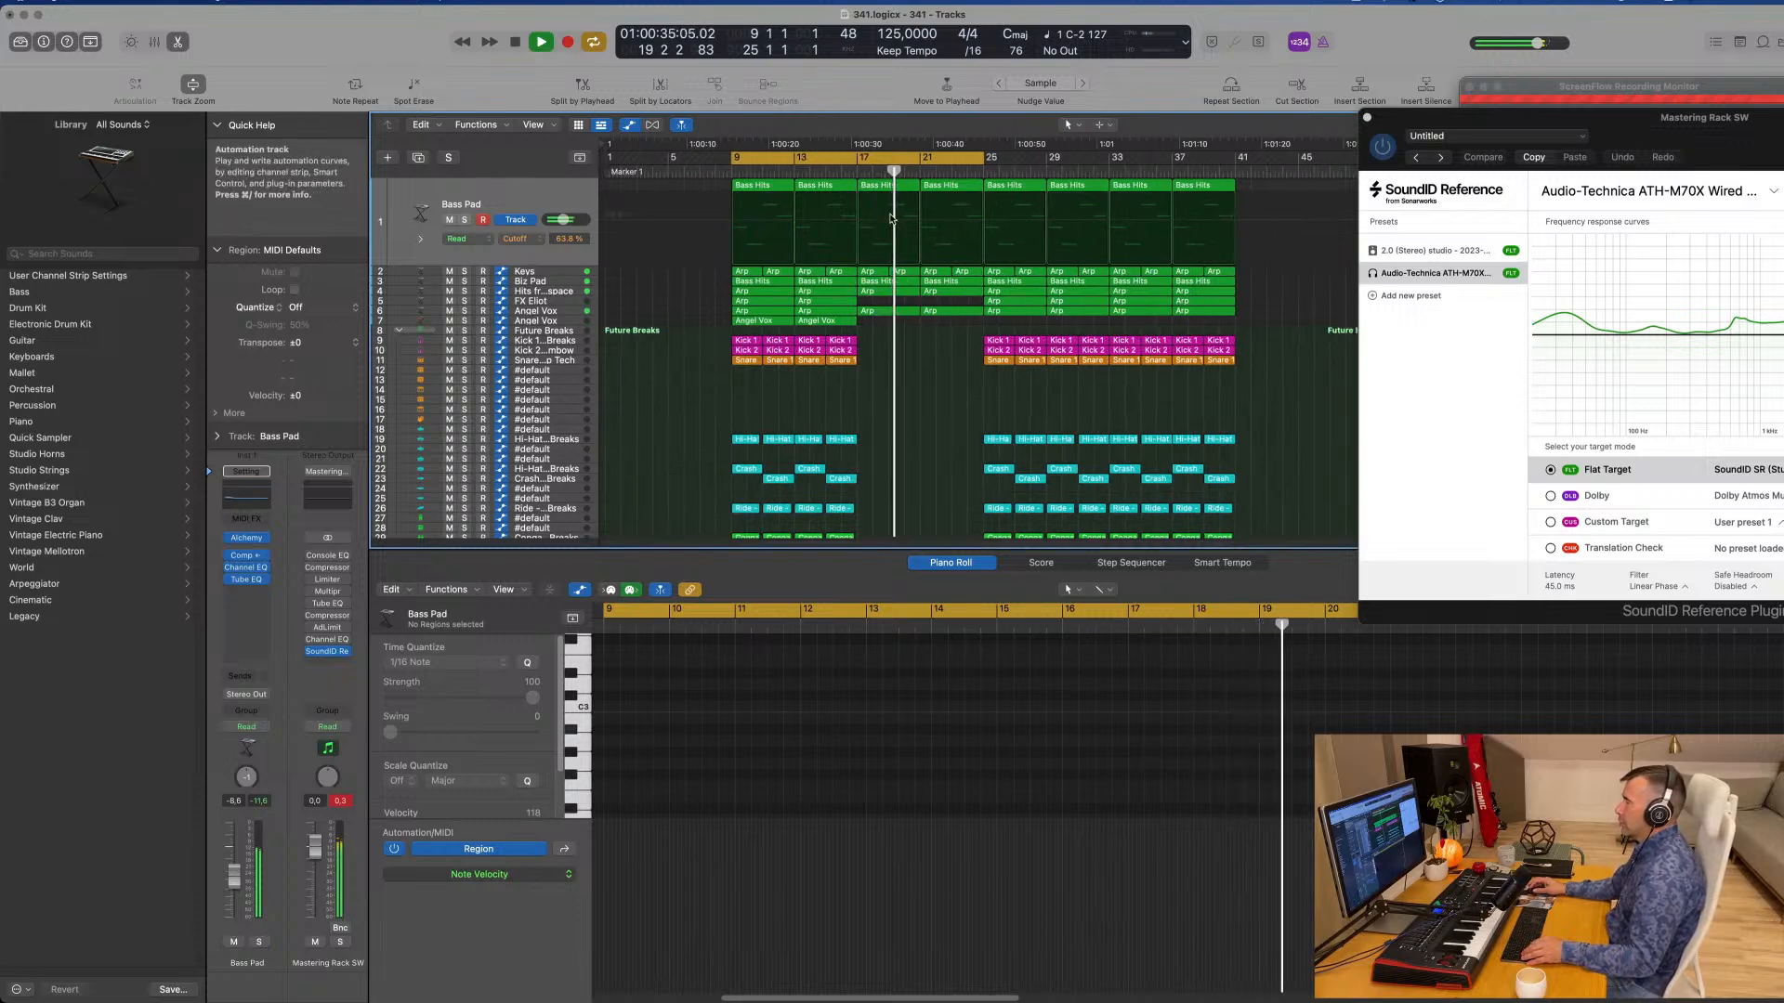
click(853, 173)
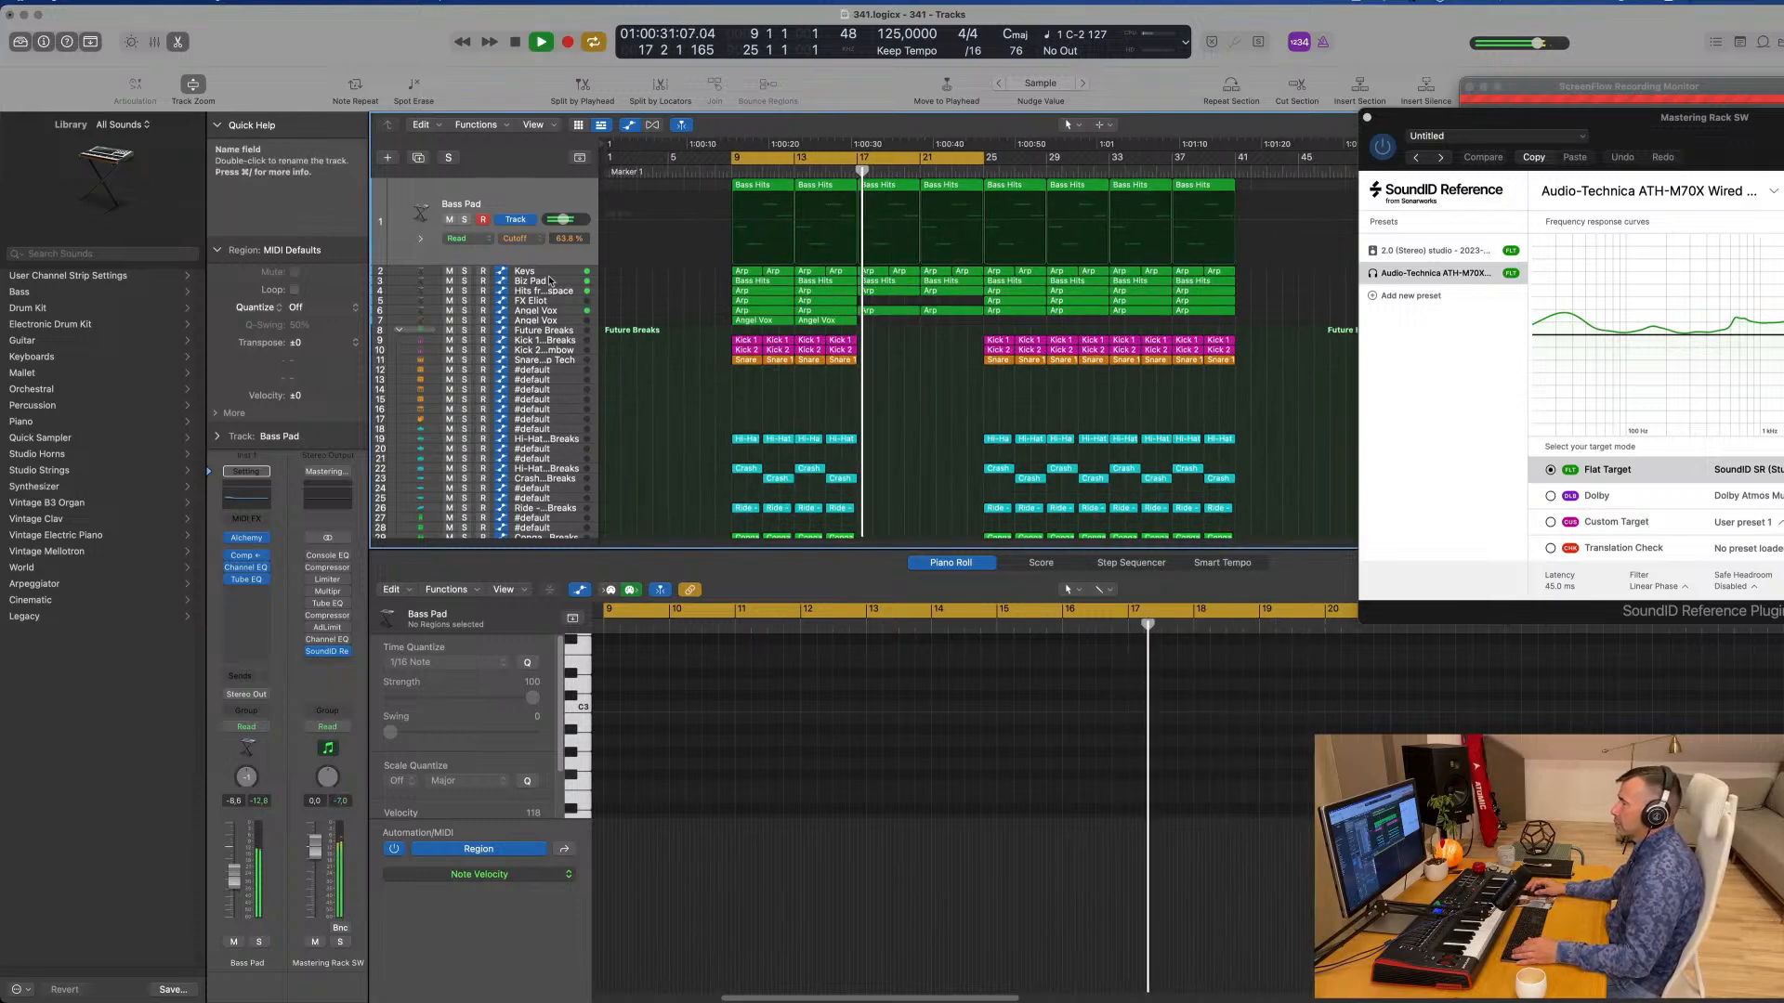
Step: Select the FX Eliot track and briefly solo the Hits from space track to hear it alone
click(555, 303)
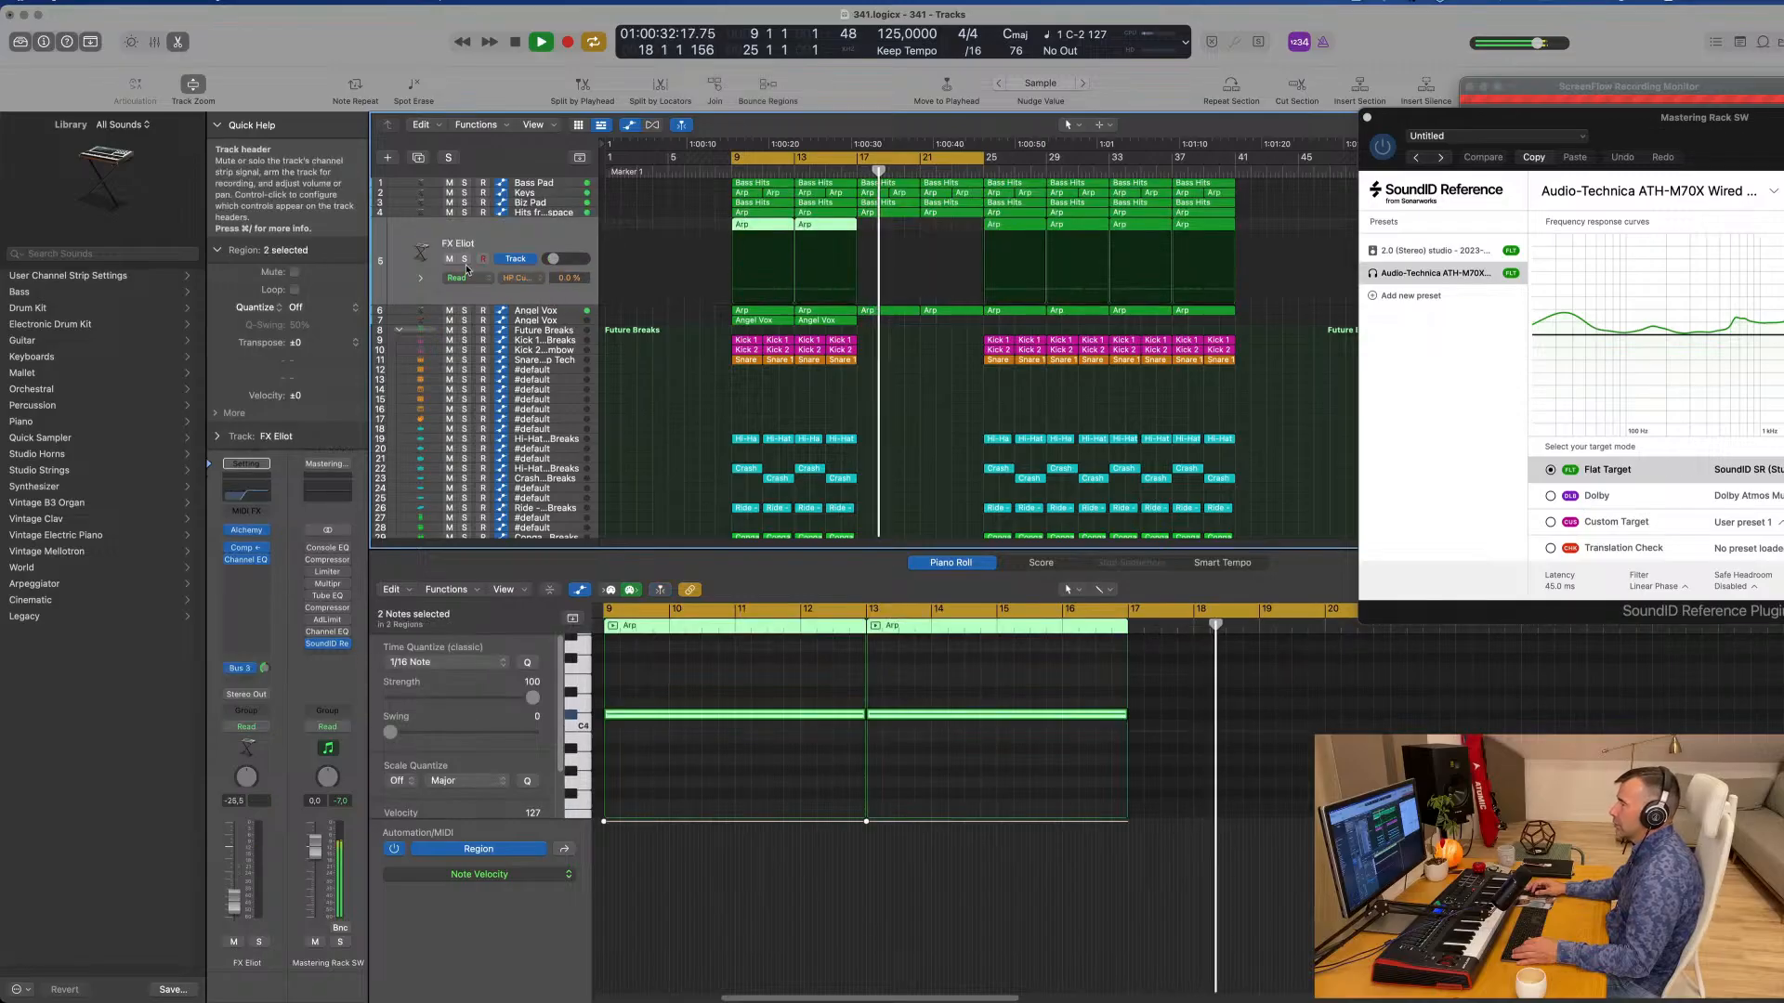
click(464, 213)
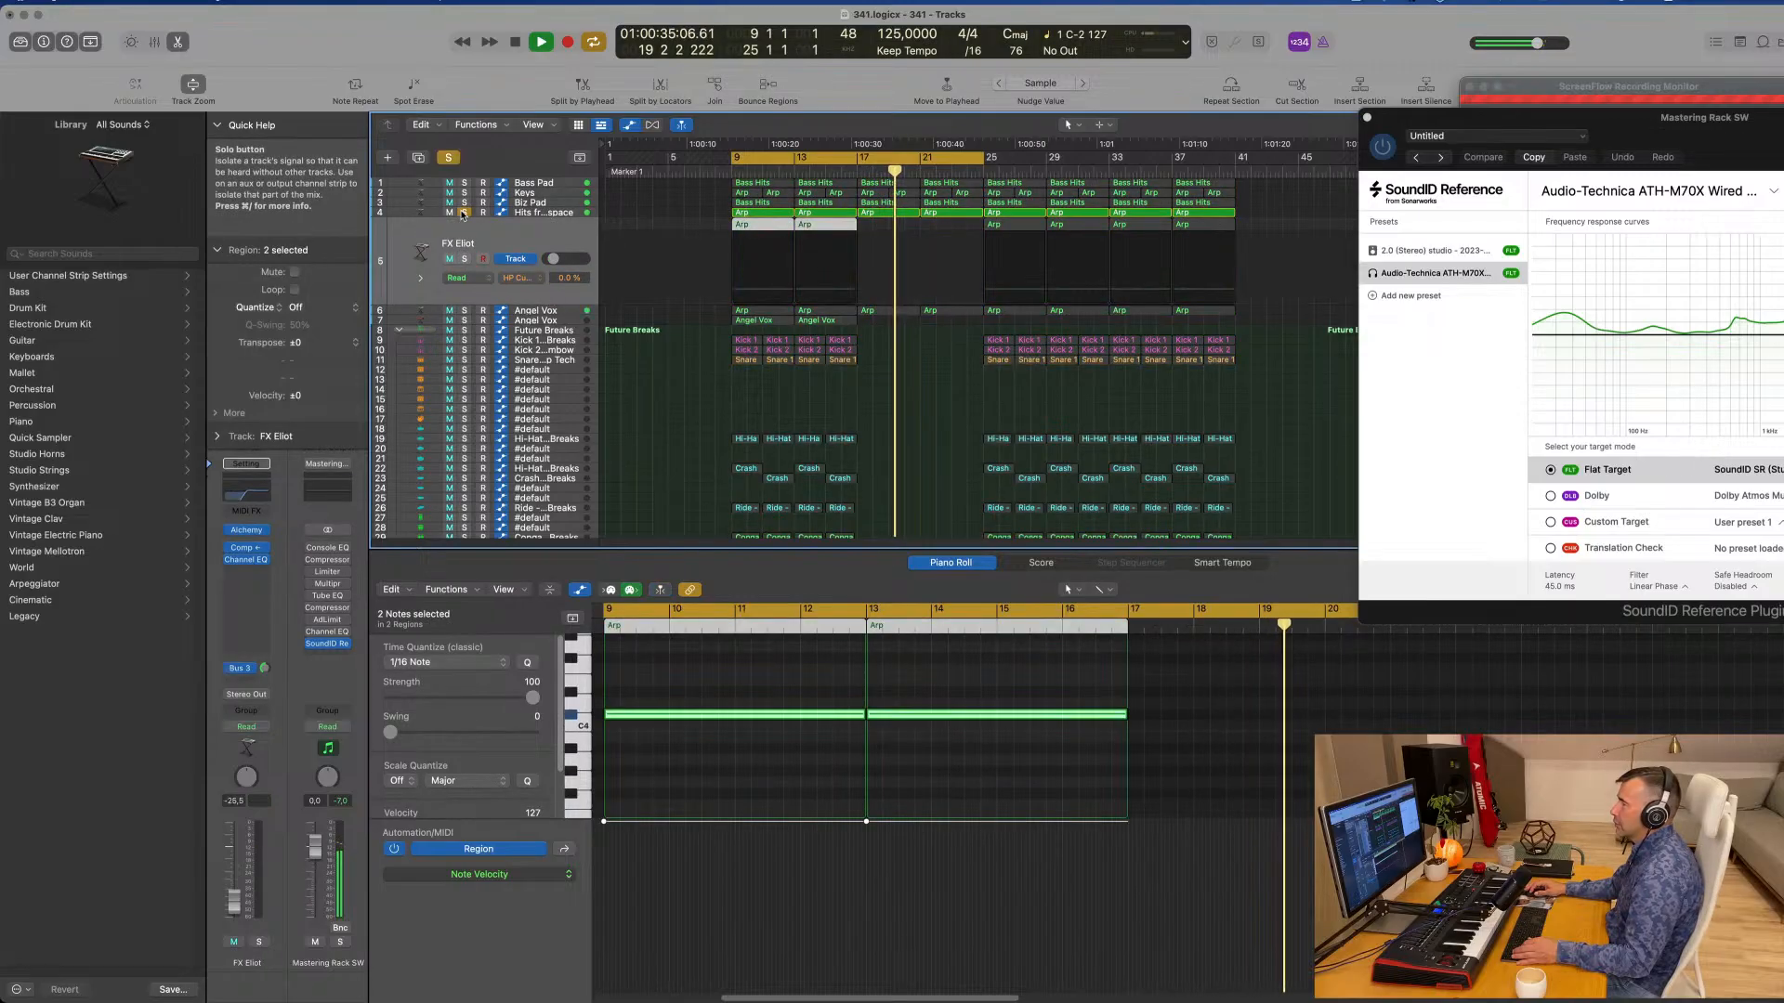
click(464, 213)
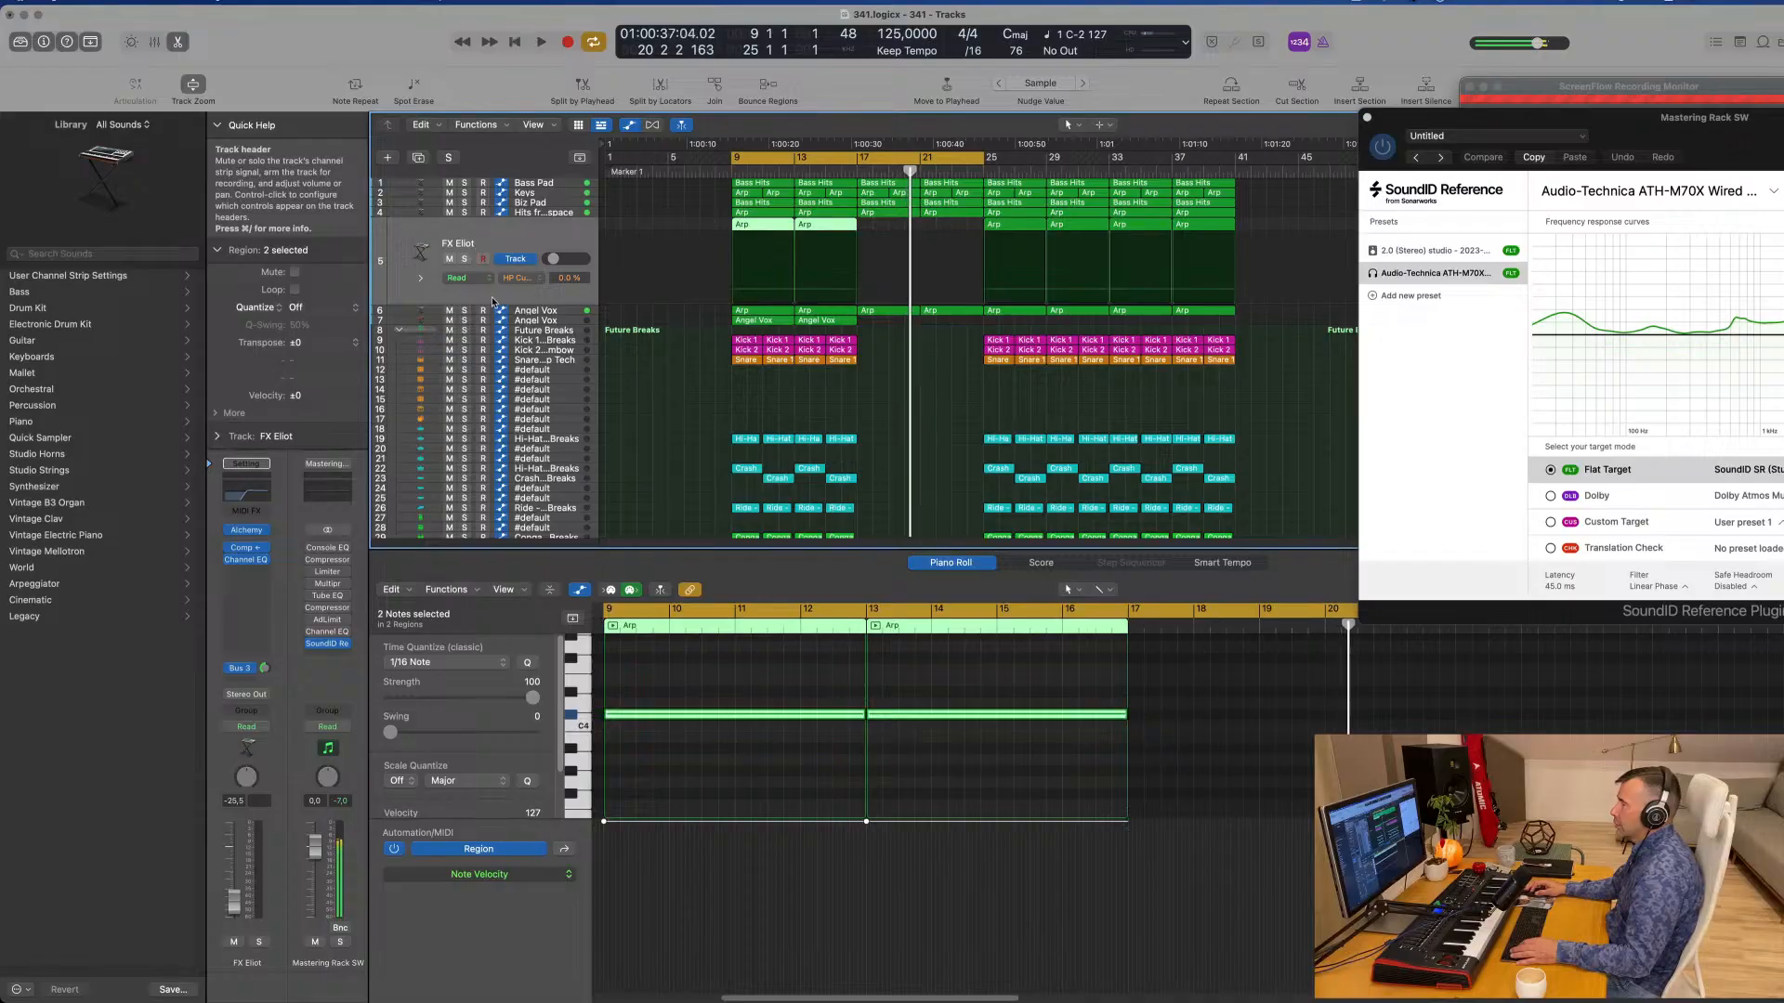
key(space)
Step: Check the Angel Vox and Keys tracks, play from bar 17 and solo the Hits from space track
click(548, 310)
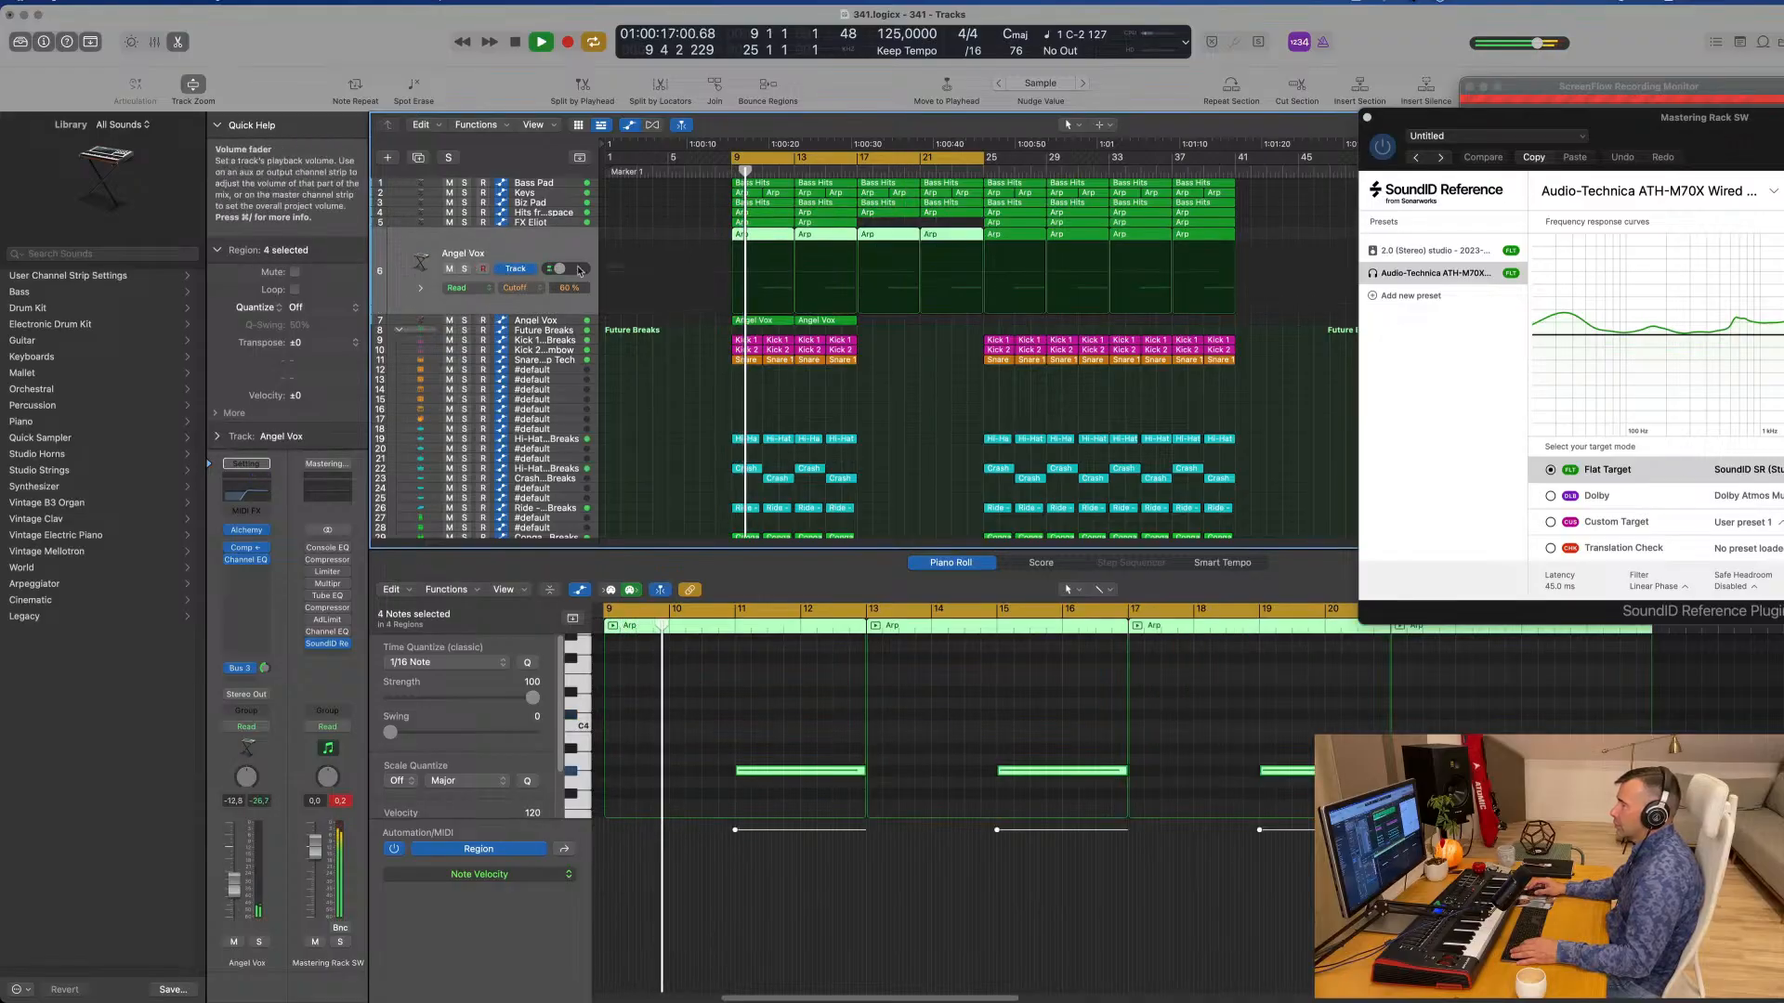
click(556, 193)
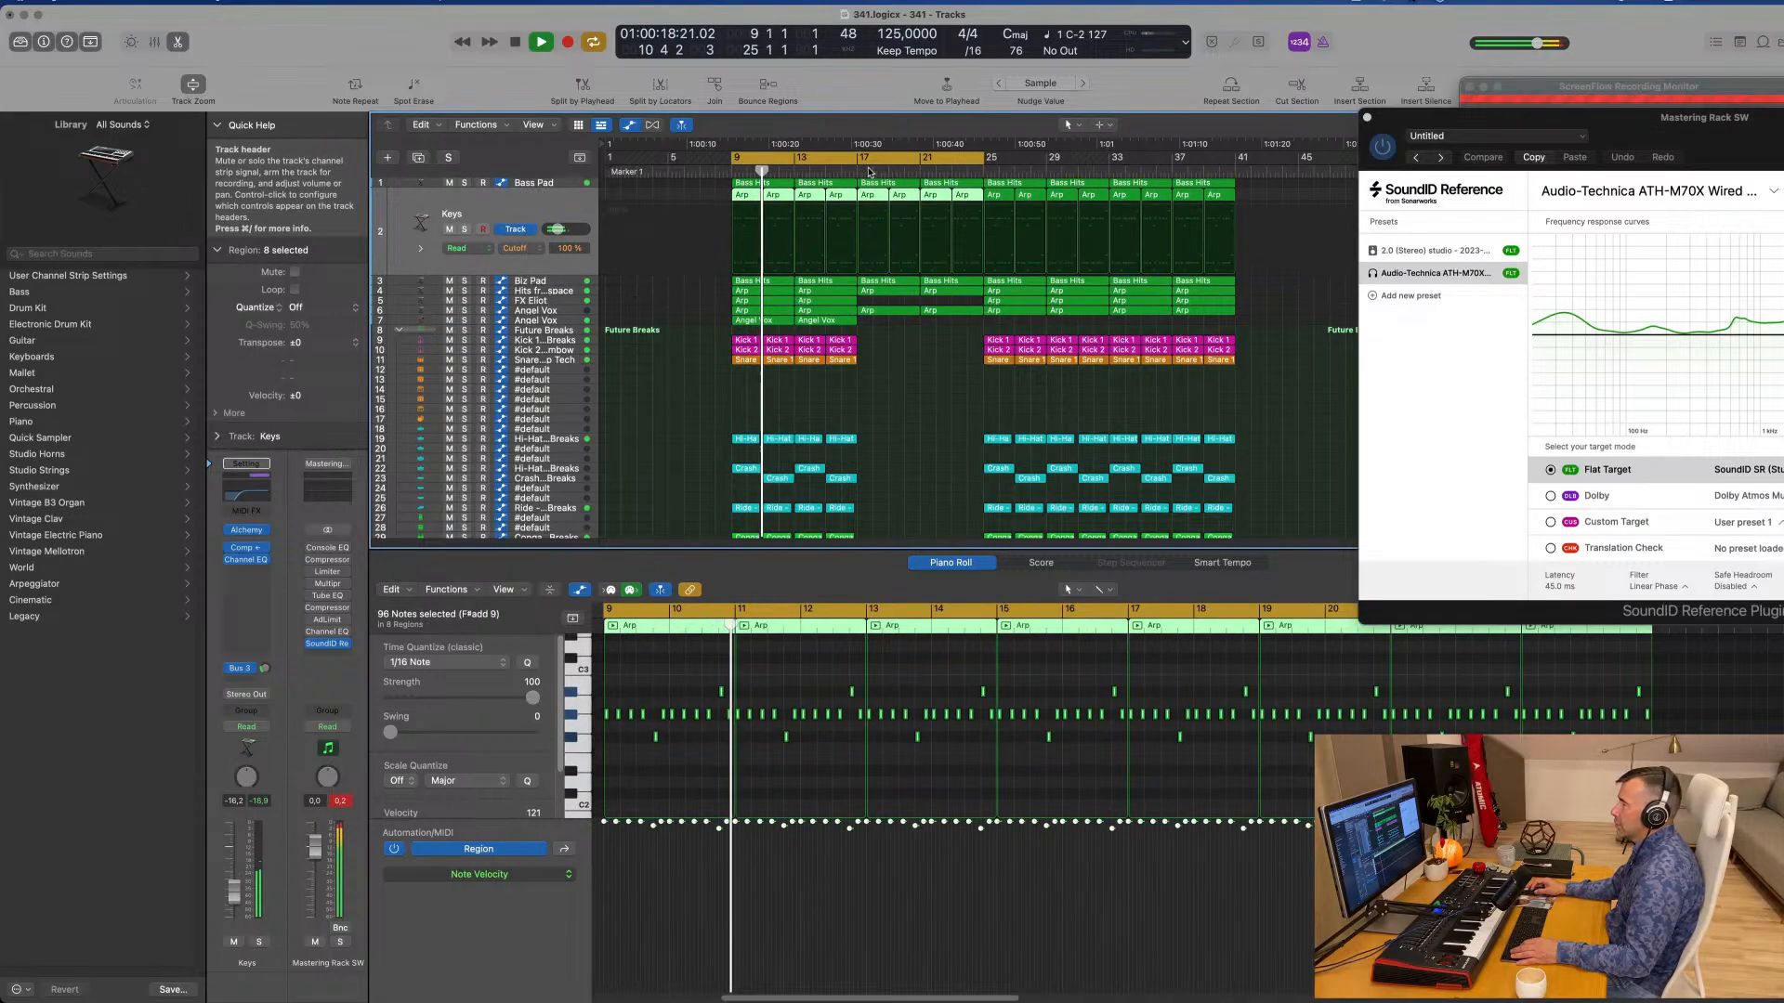
click(866, 172)
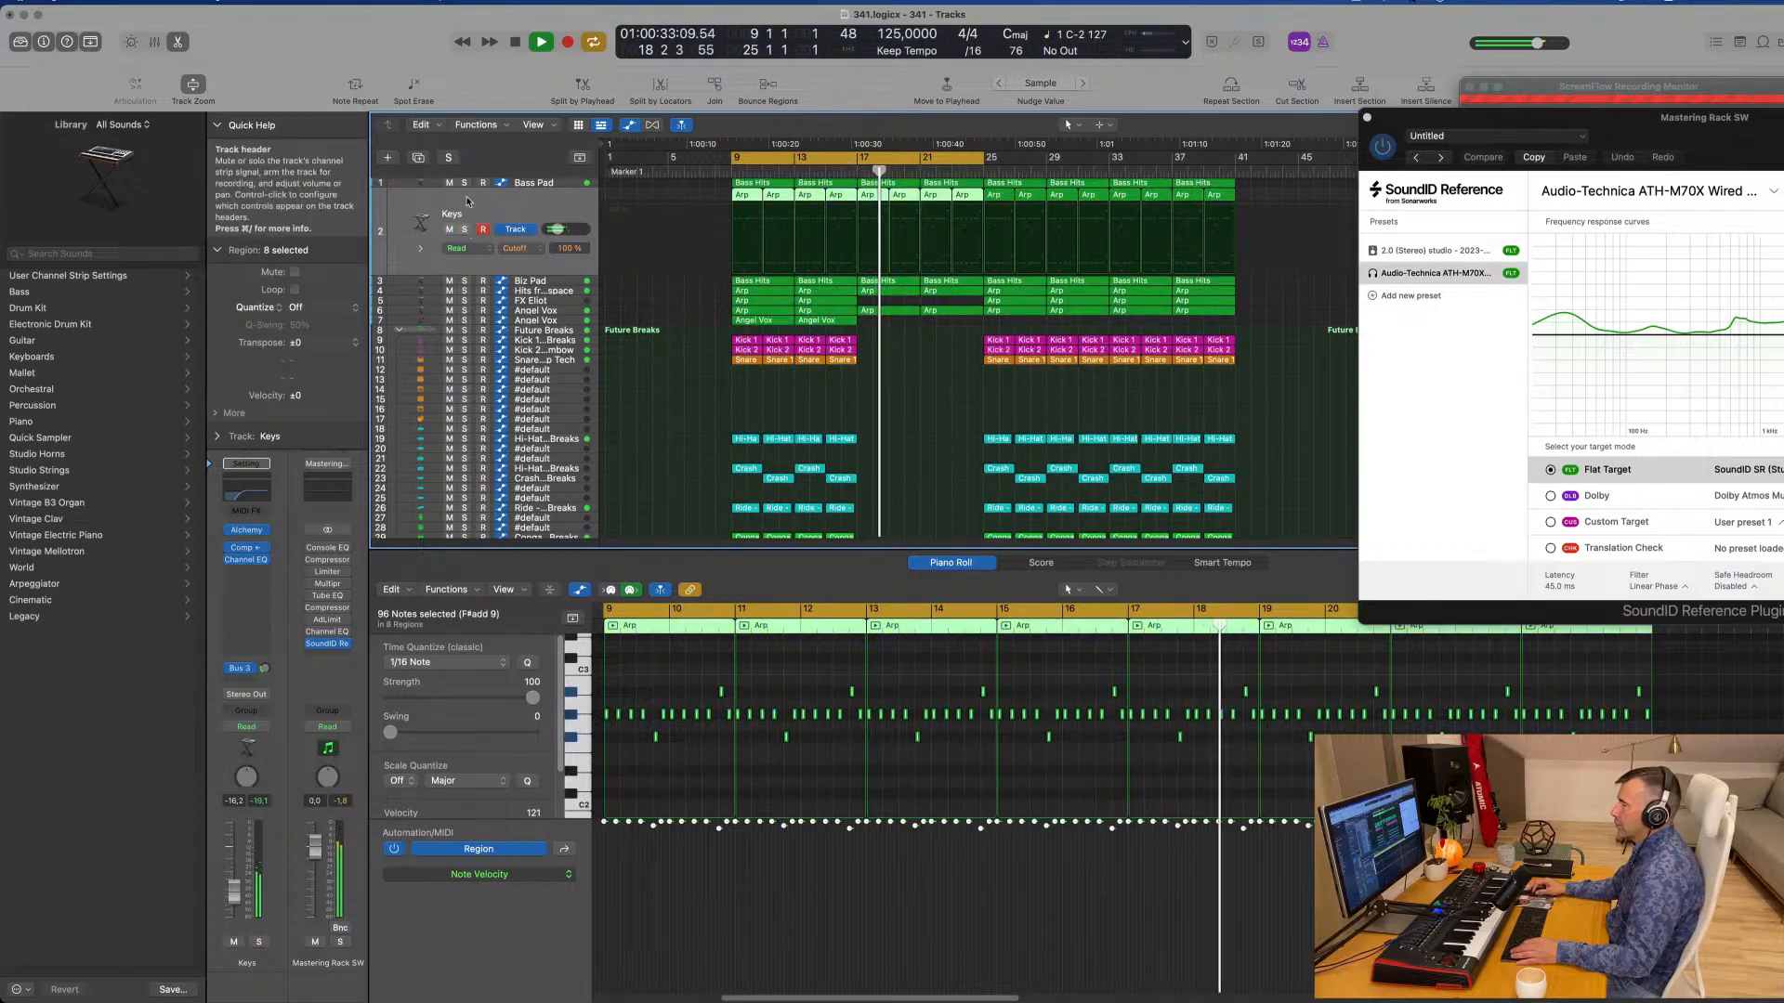
click(465, 291)
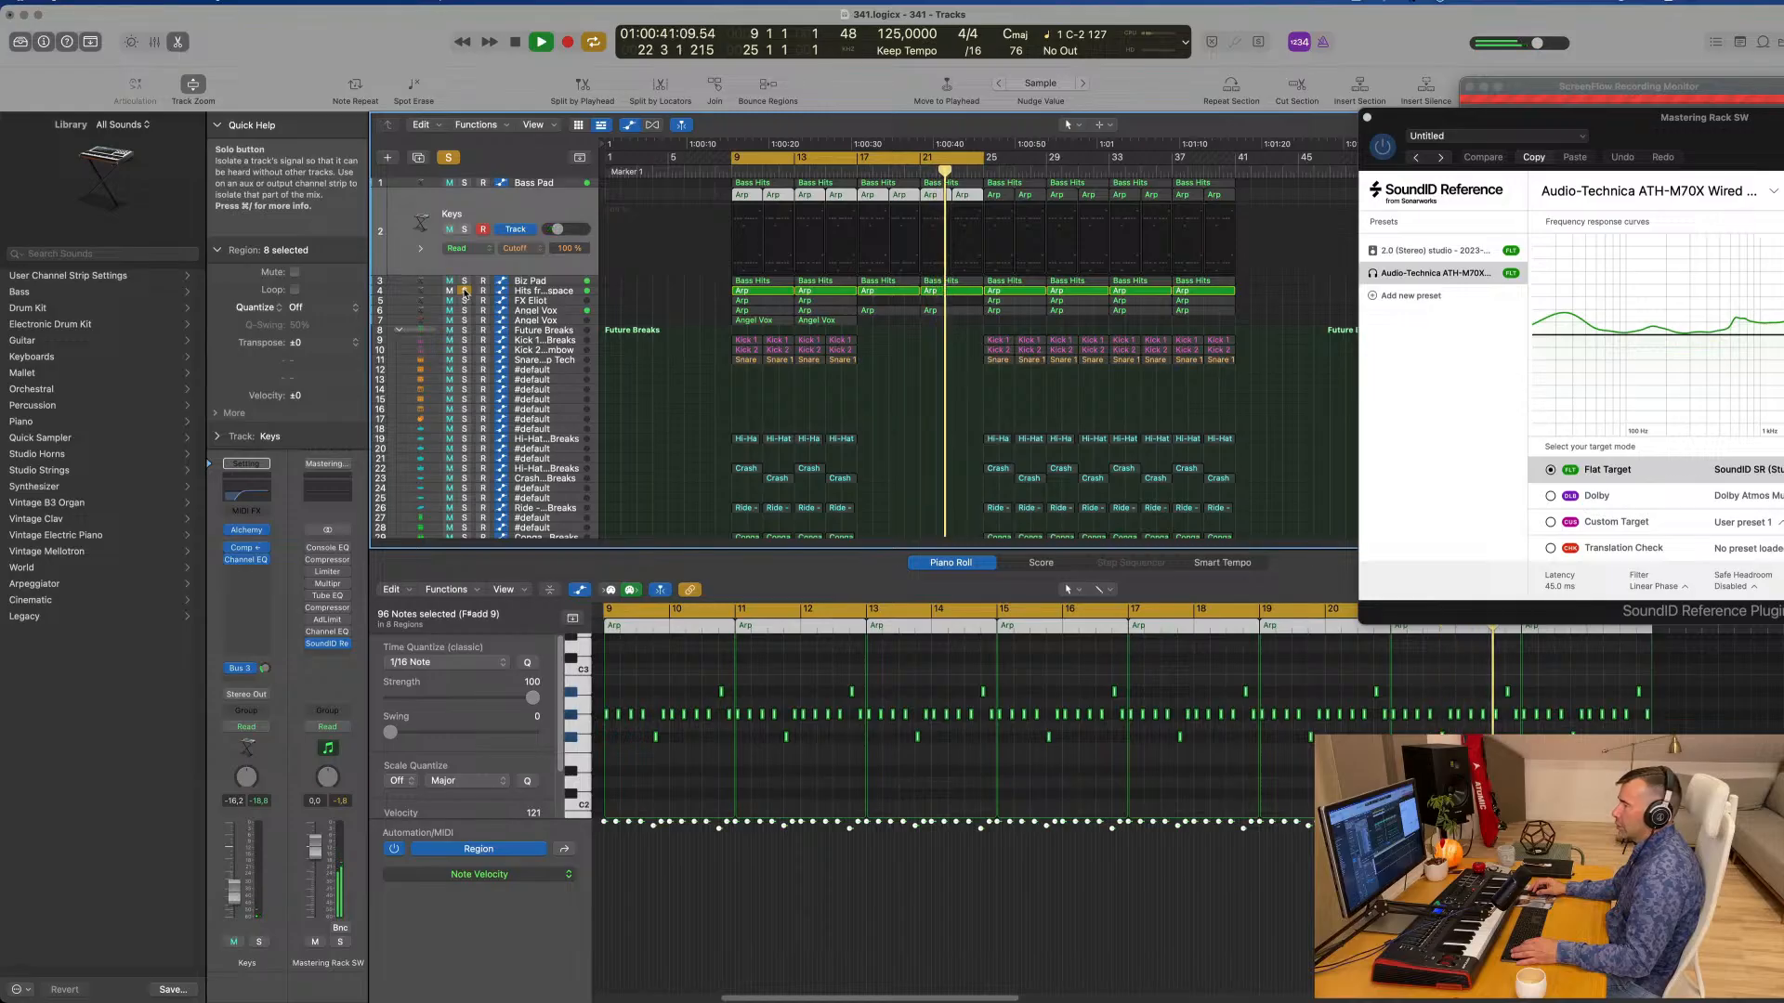
Step: Select the soloed Hits from space track, play it from bars 9 and 13, clear all solos and play from bar 9
click(536, 291)
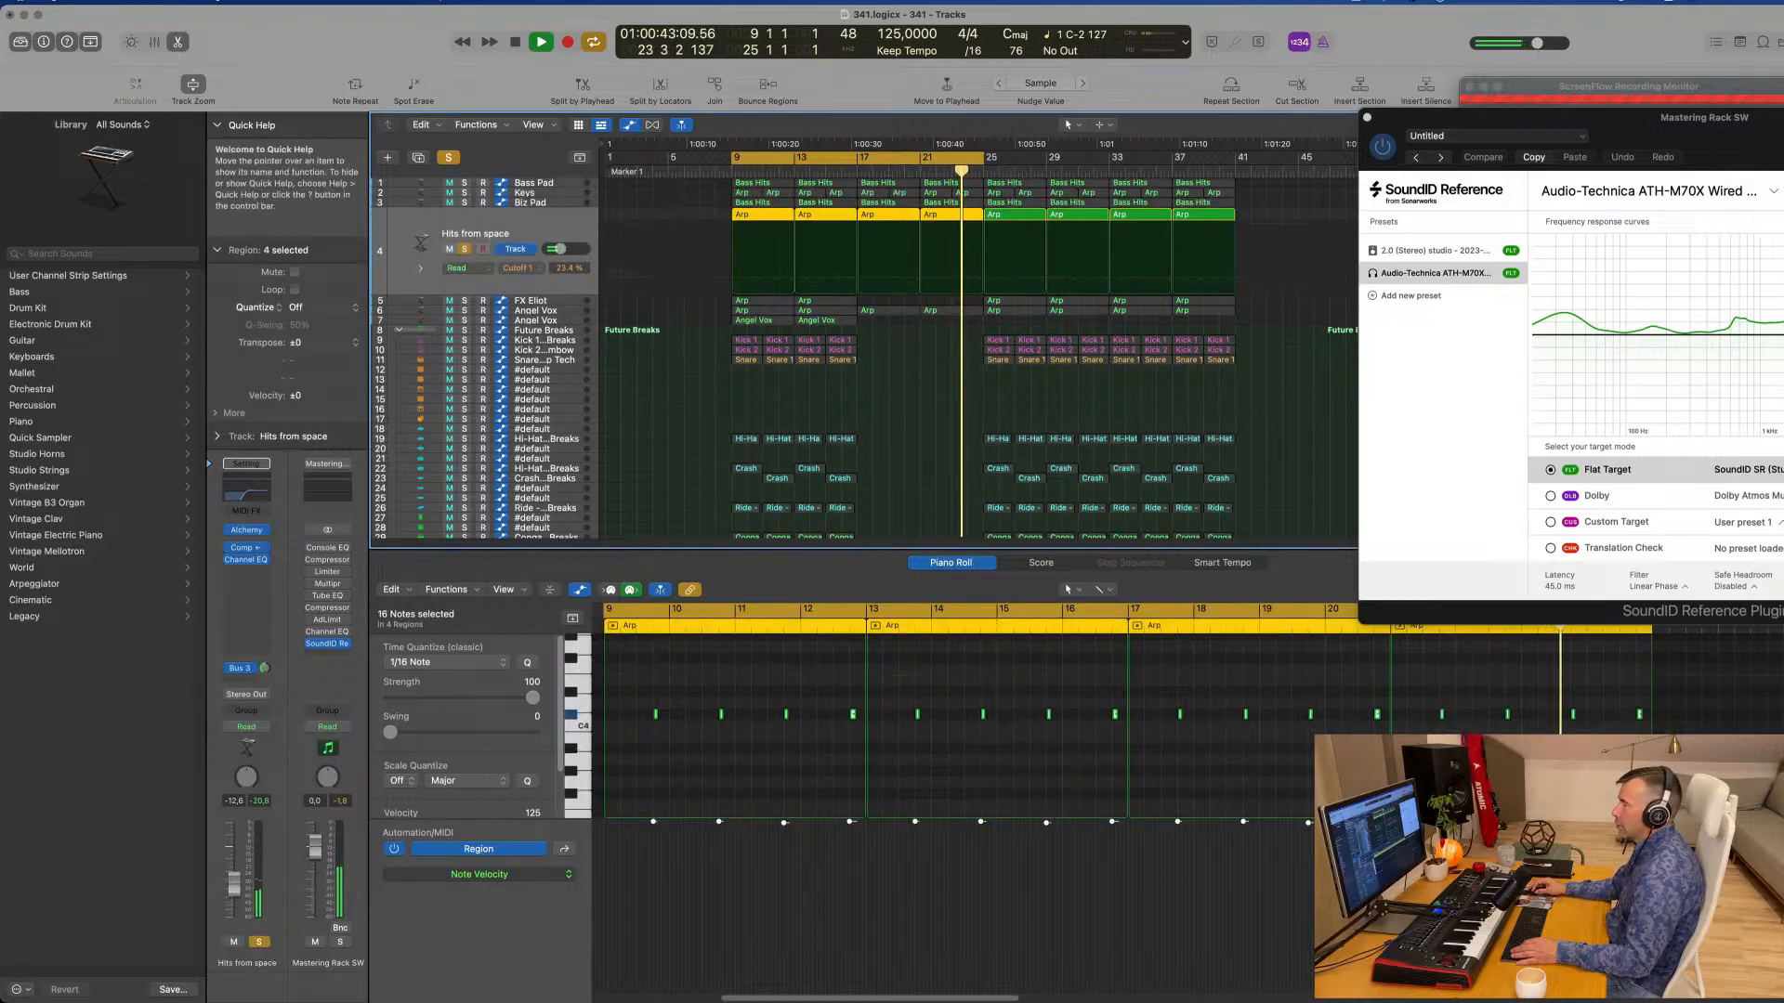
click(733, 170)
click(793, 170)
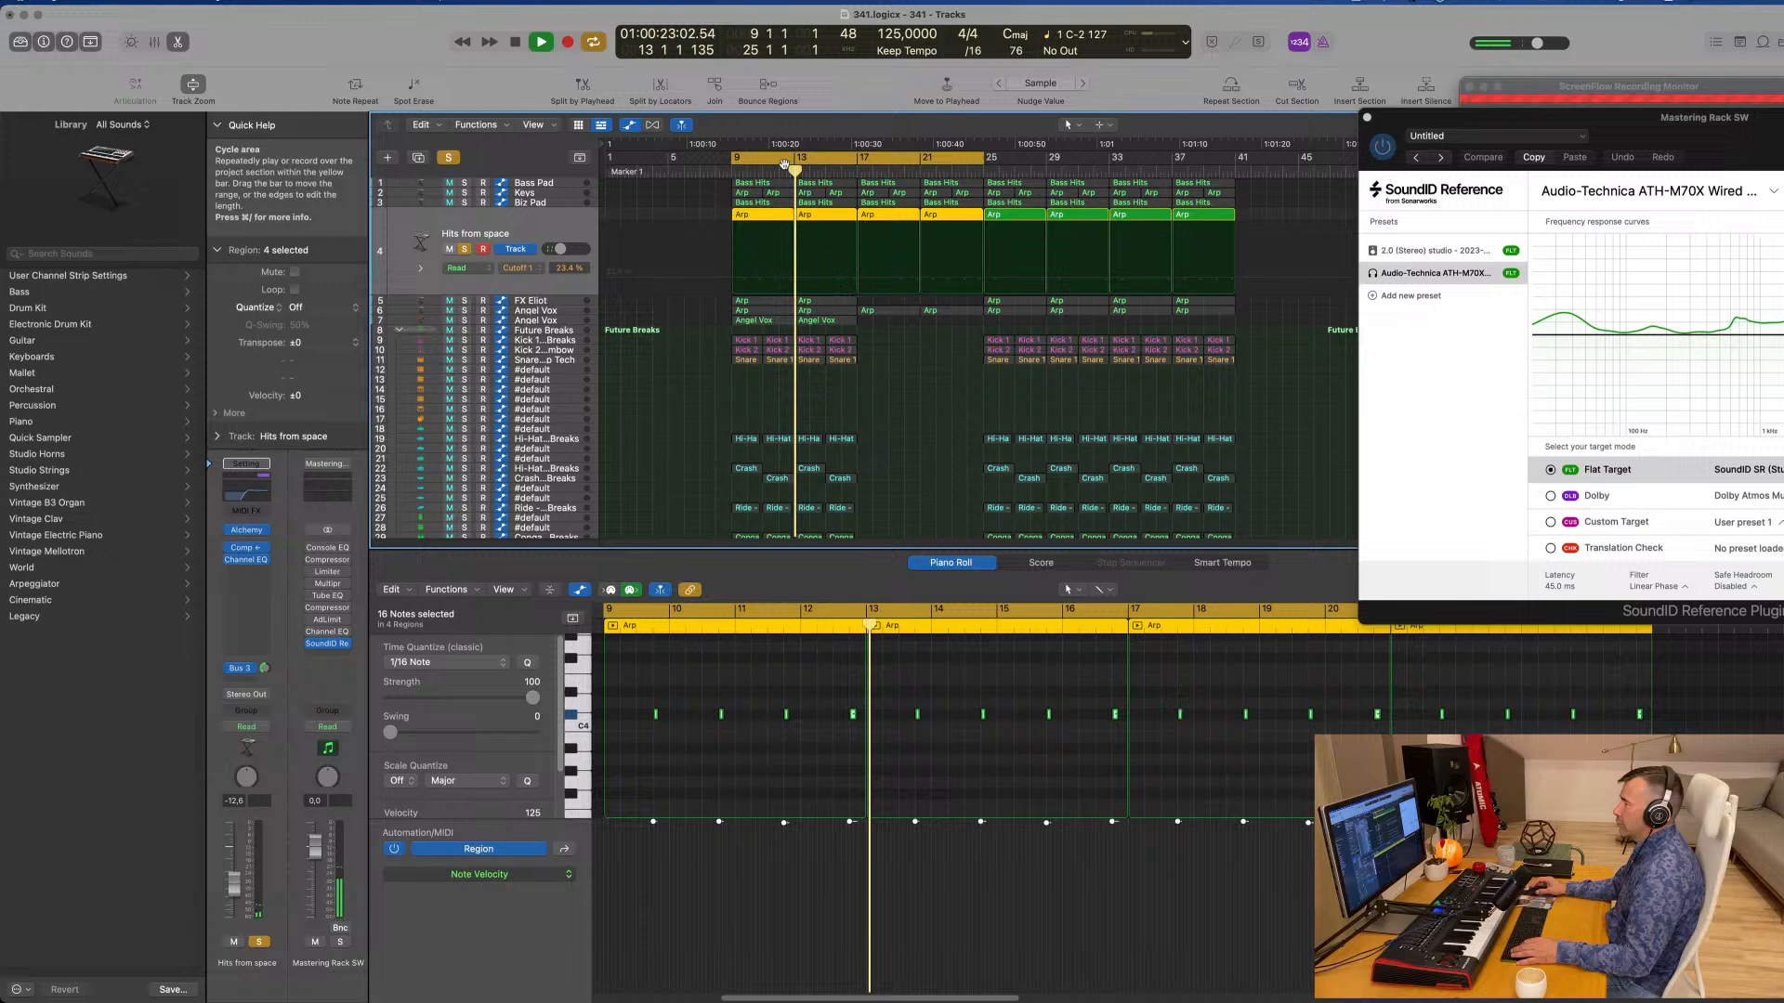
key(Return)
click(448, 157)
key(Return)
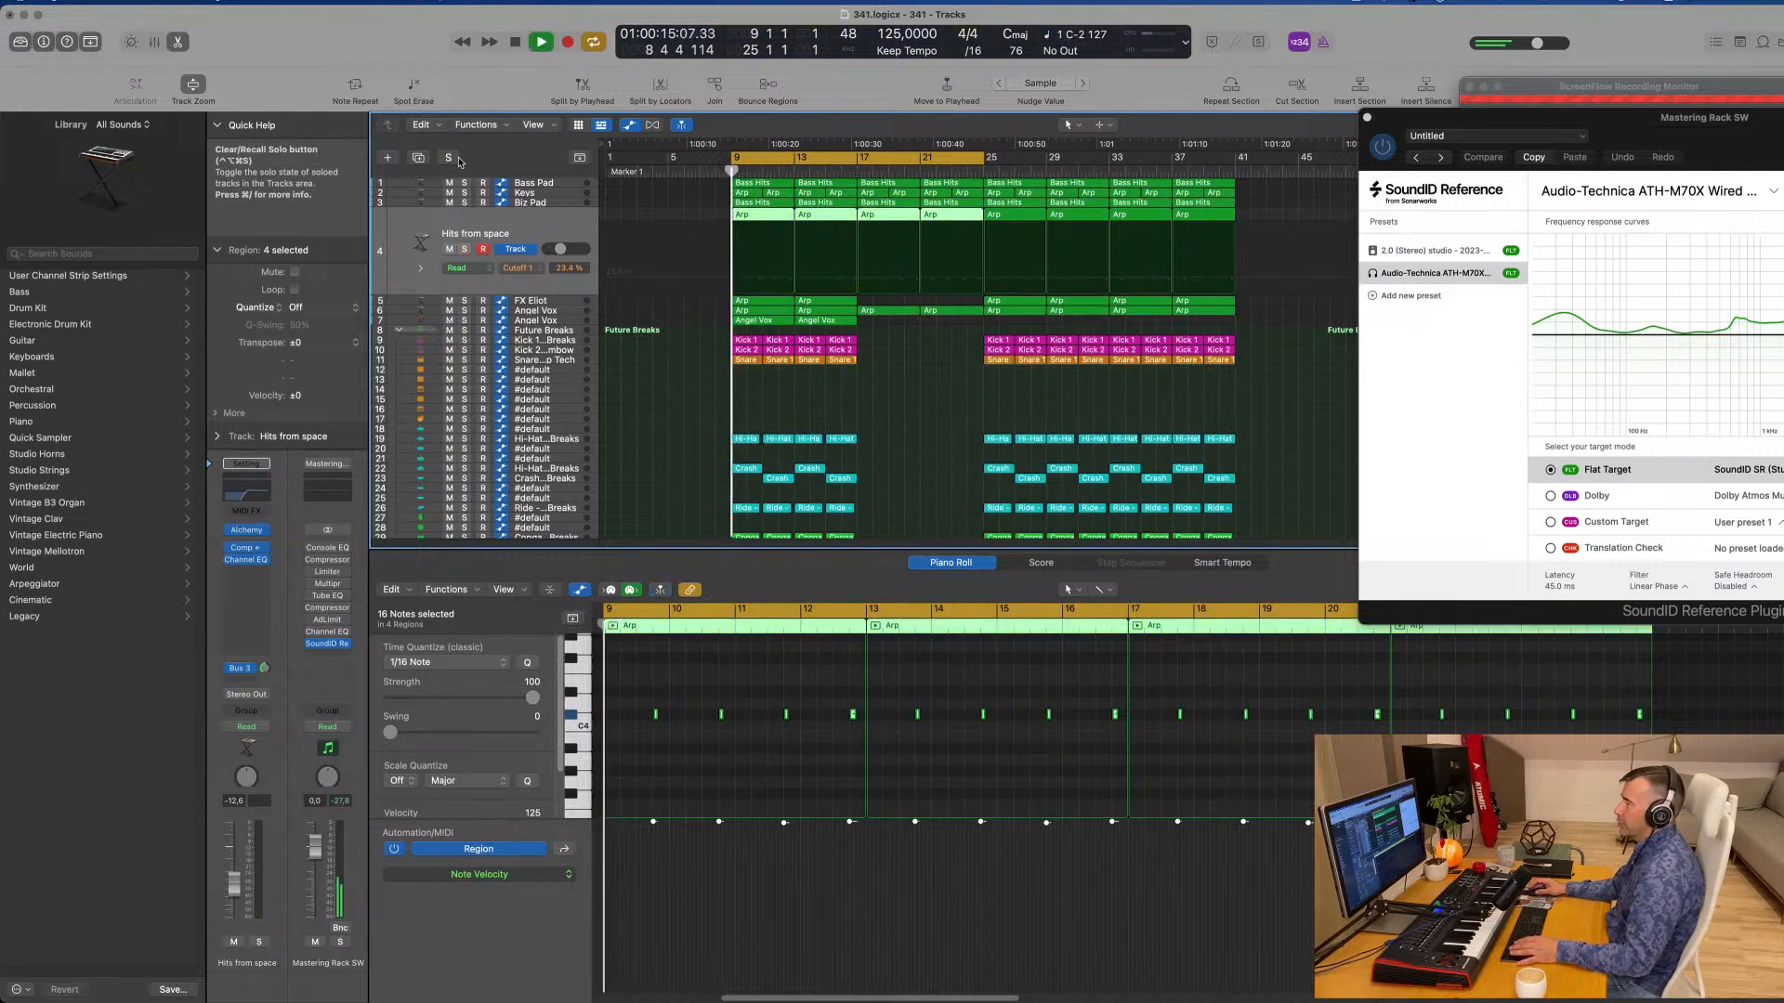
Step: Play the full arrangement from bar 17 and review the regions in the section without drums
click(859, 172)
scroll(922, 391, right, 3)
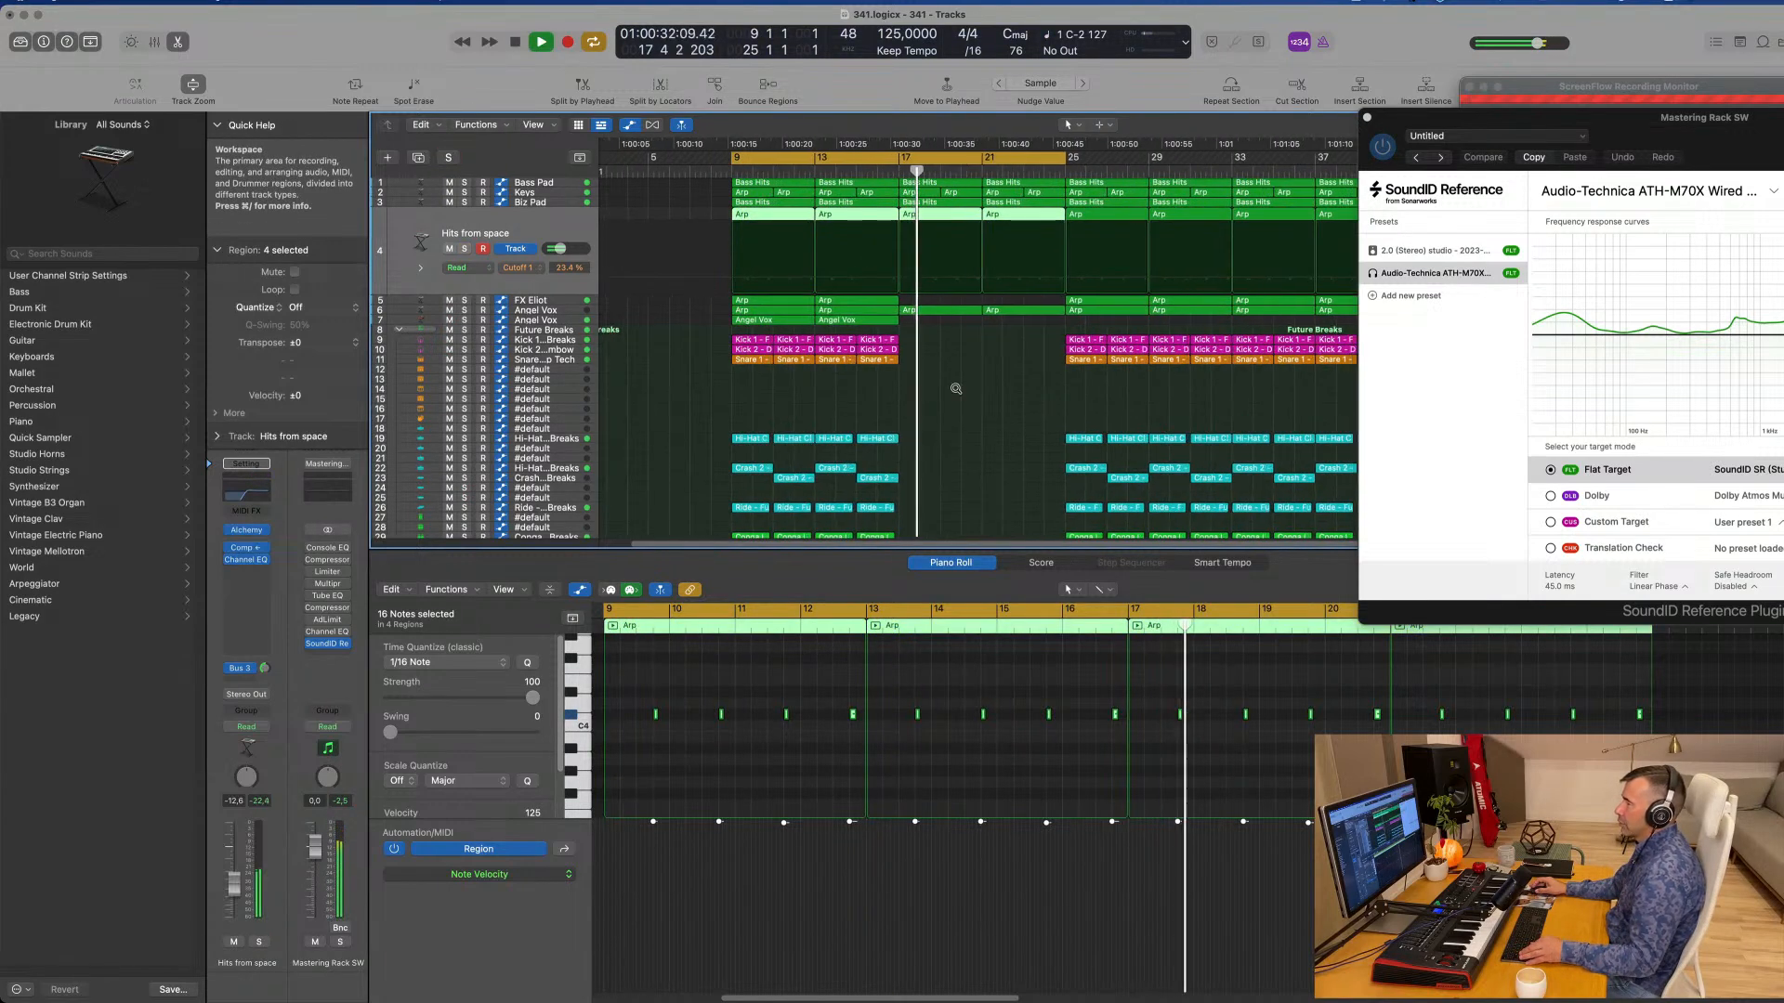
scroll(1022, 390, up, 3)
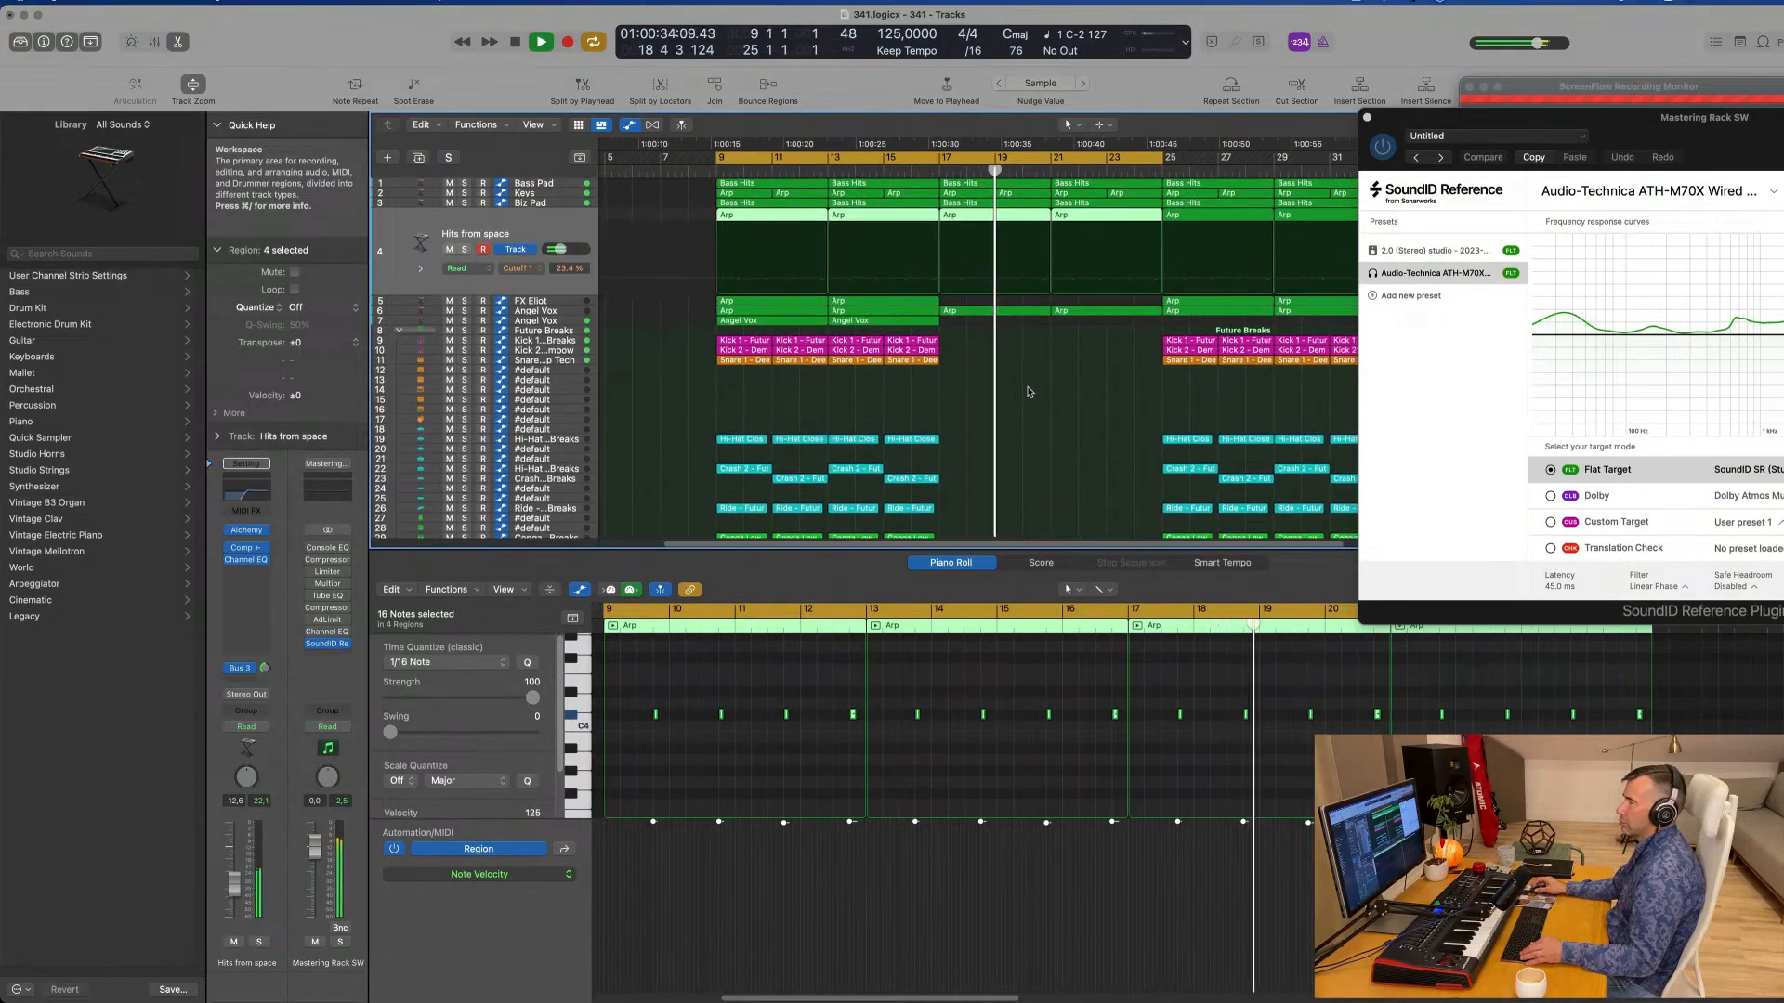
scroll(1029, 390, down, 3)
scroll(957, 390, up, 1)
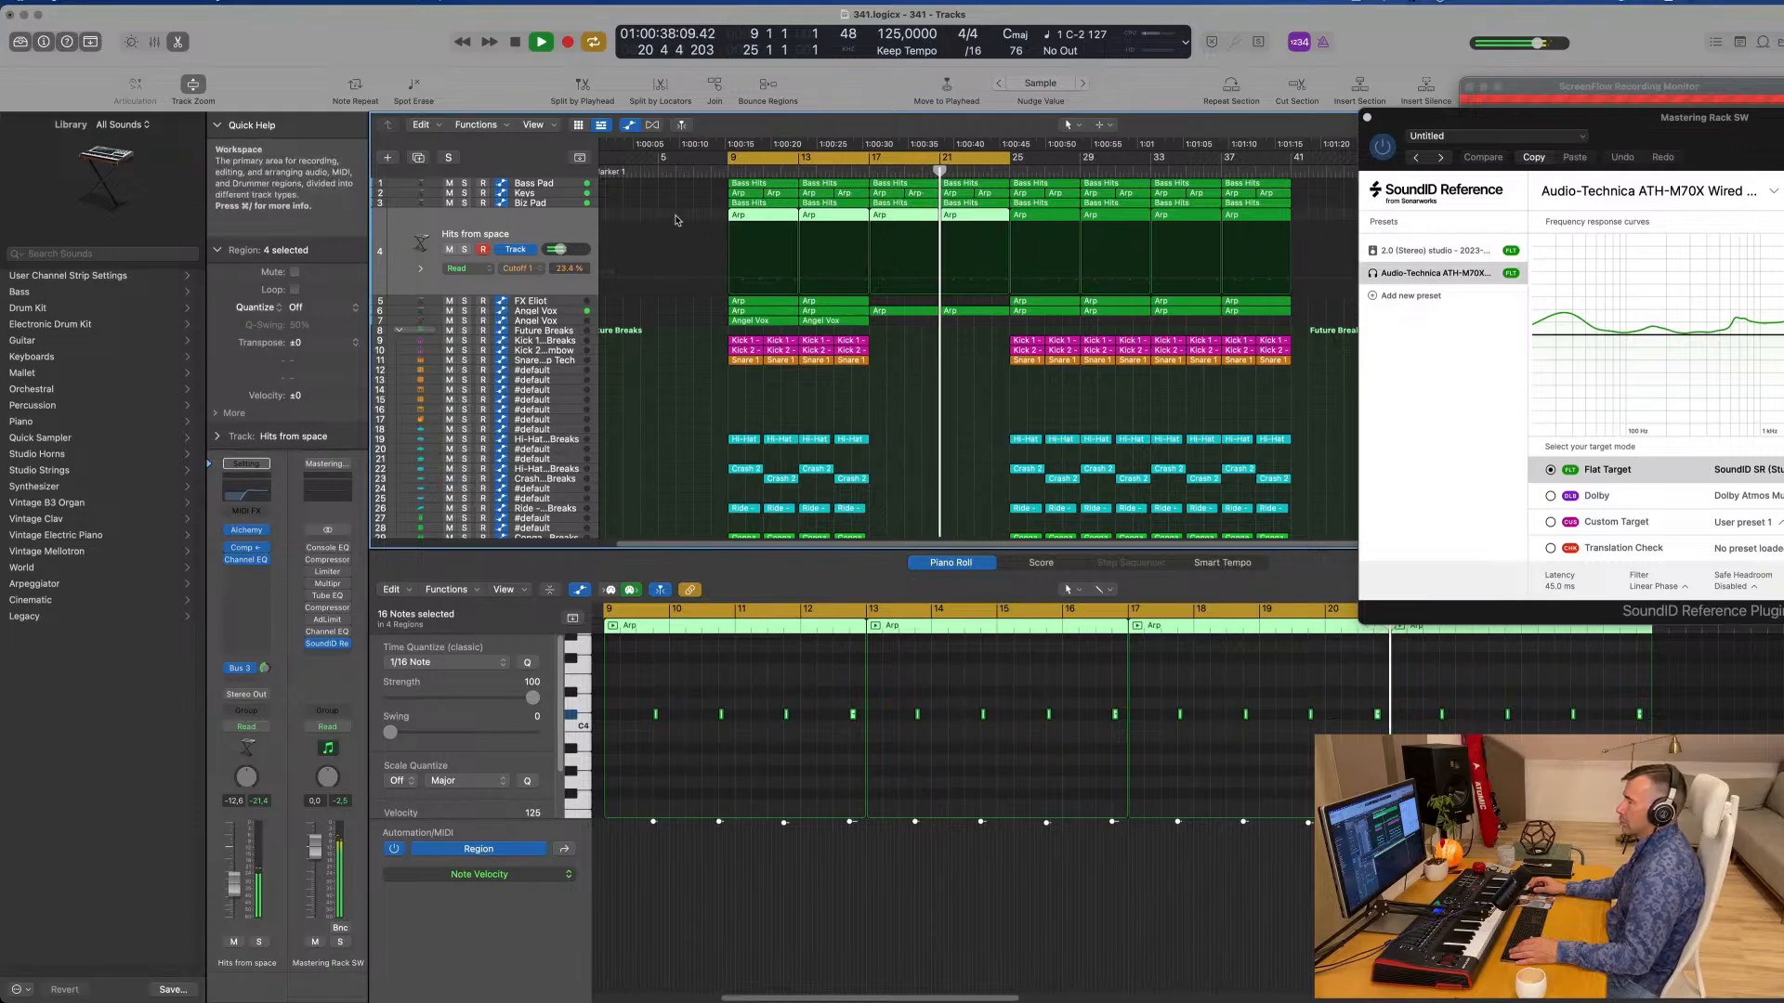
Step: Delete the Biz Pad region spanning bars 17 to 21 and play from bar 17
click(553, 204)
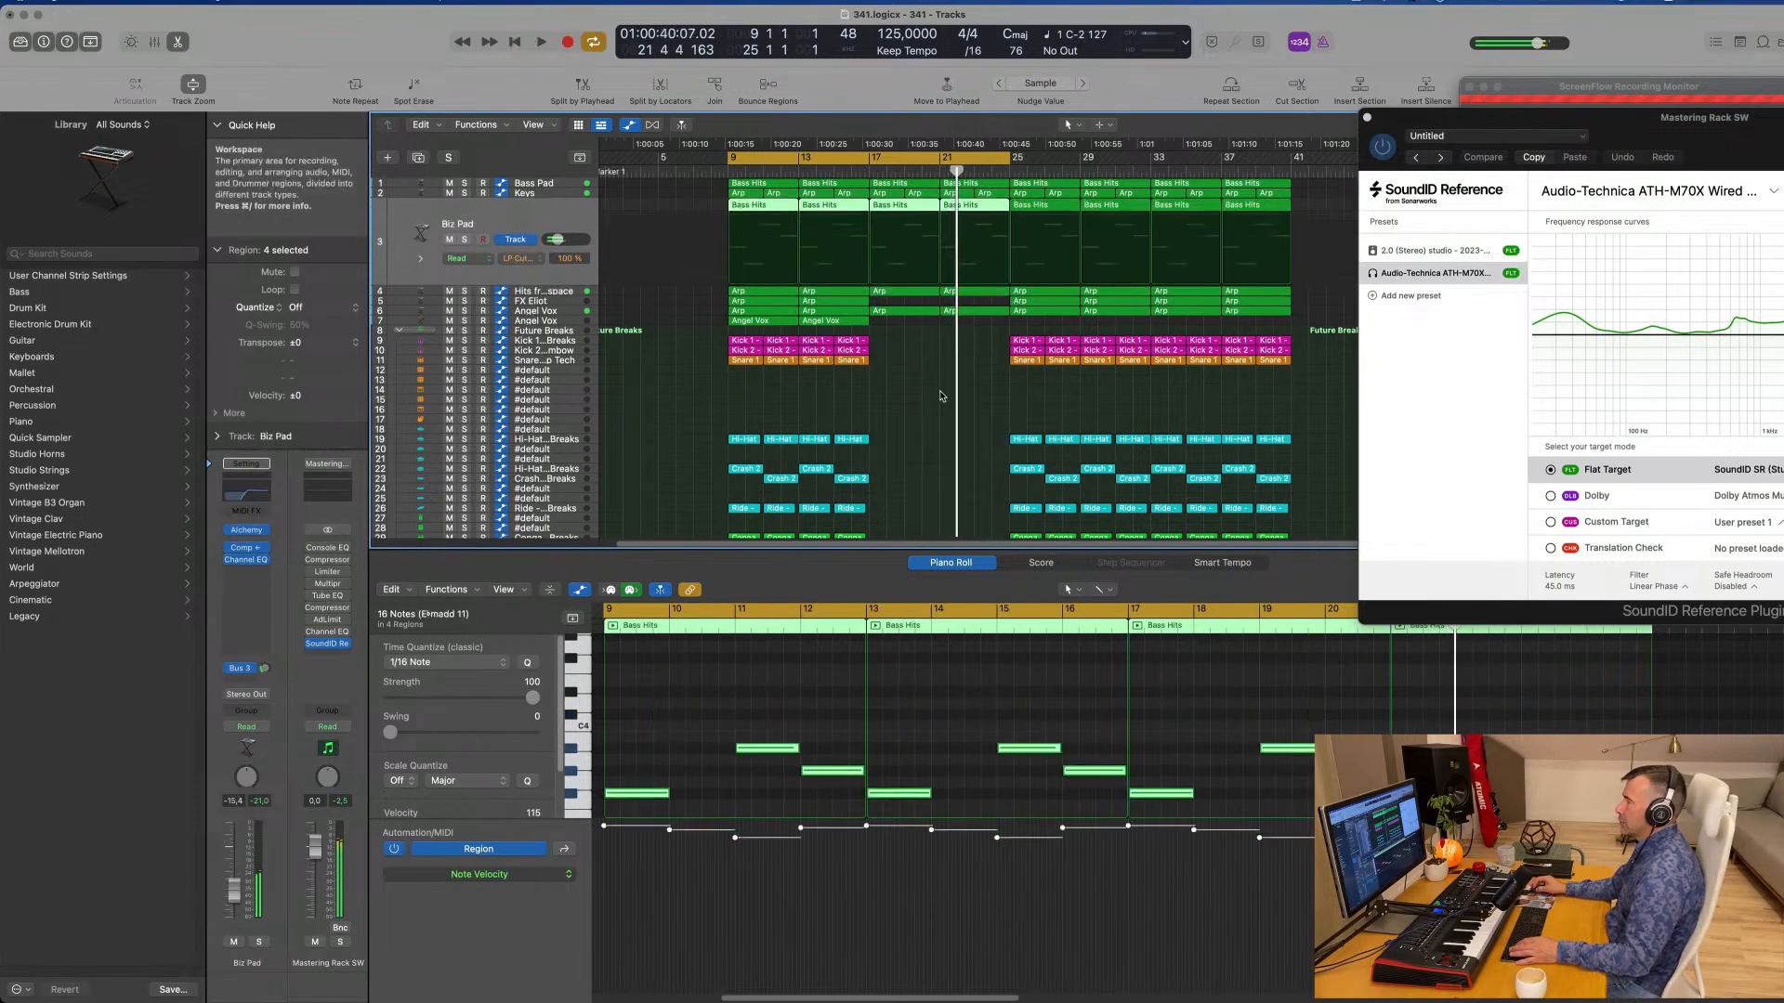
click(946, 241)
click(899, 208)
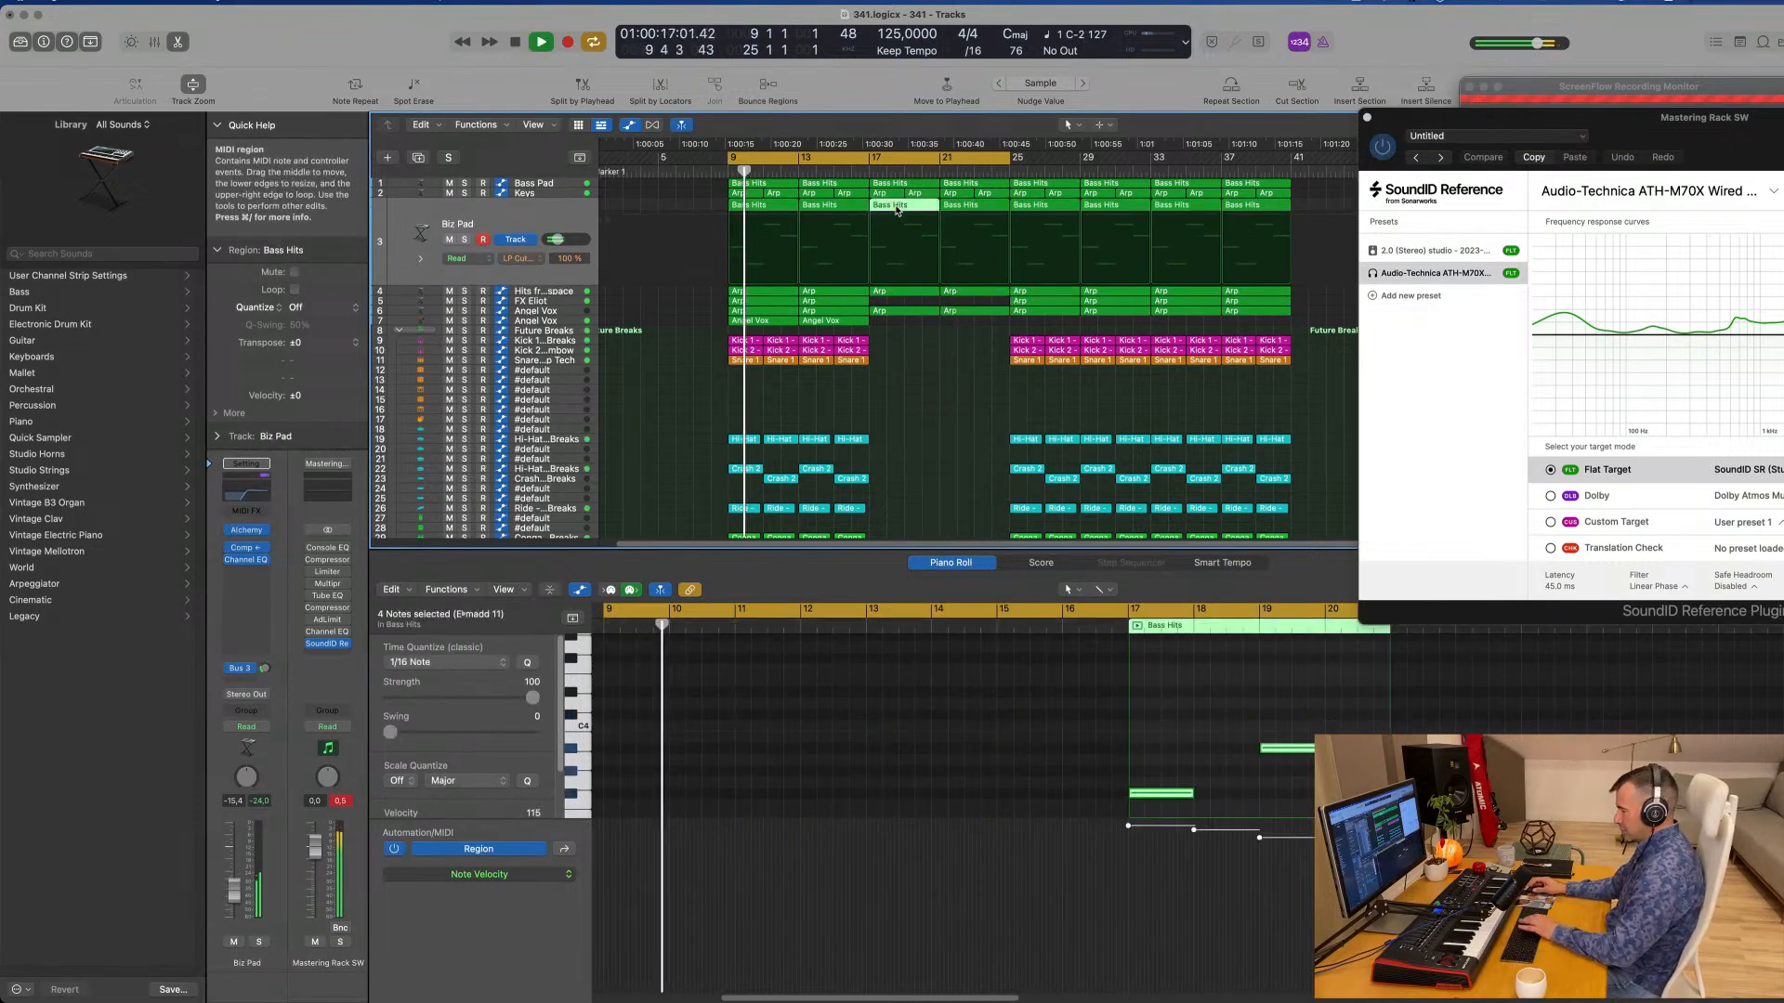
key(Delete)
click(866, 171)
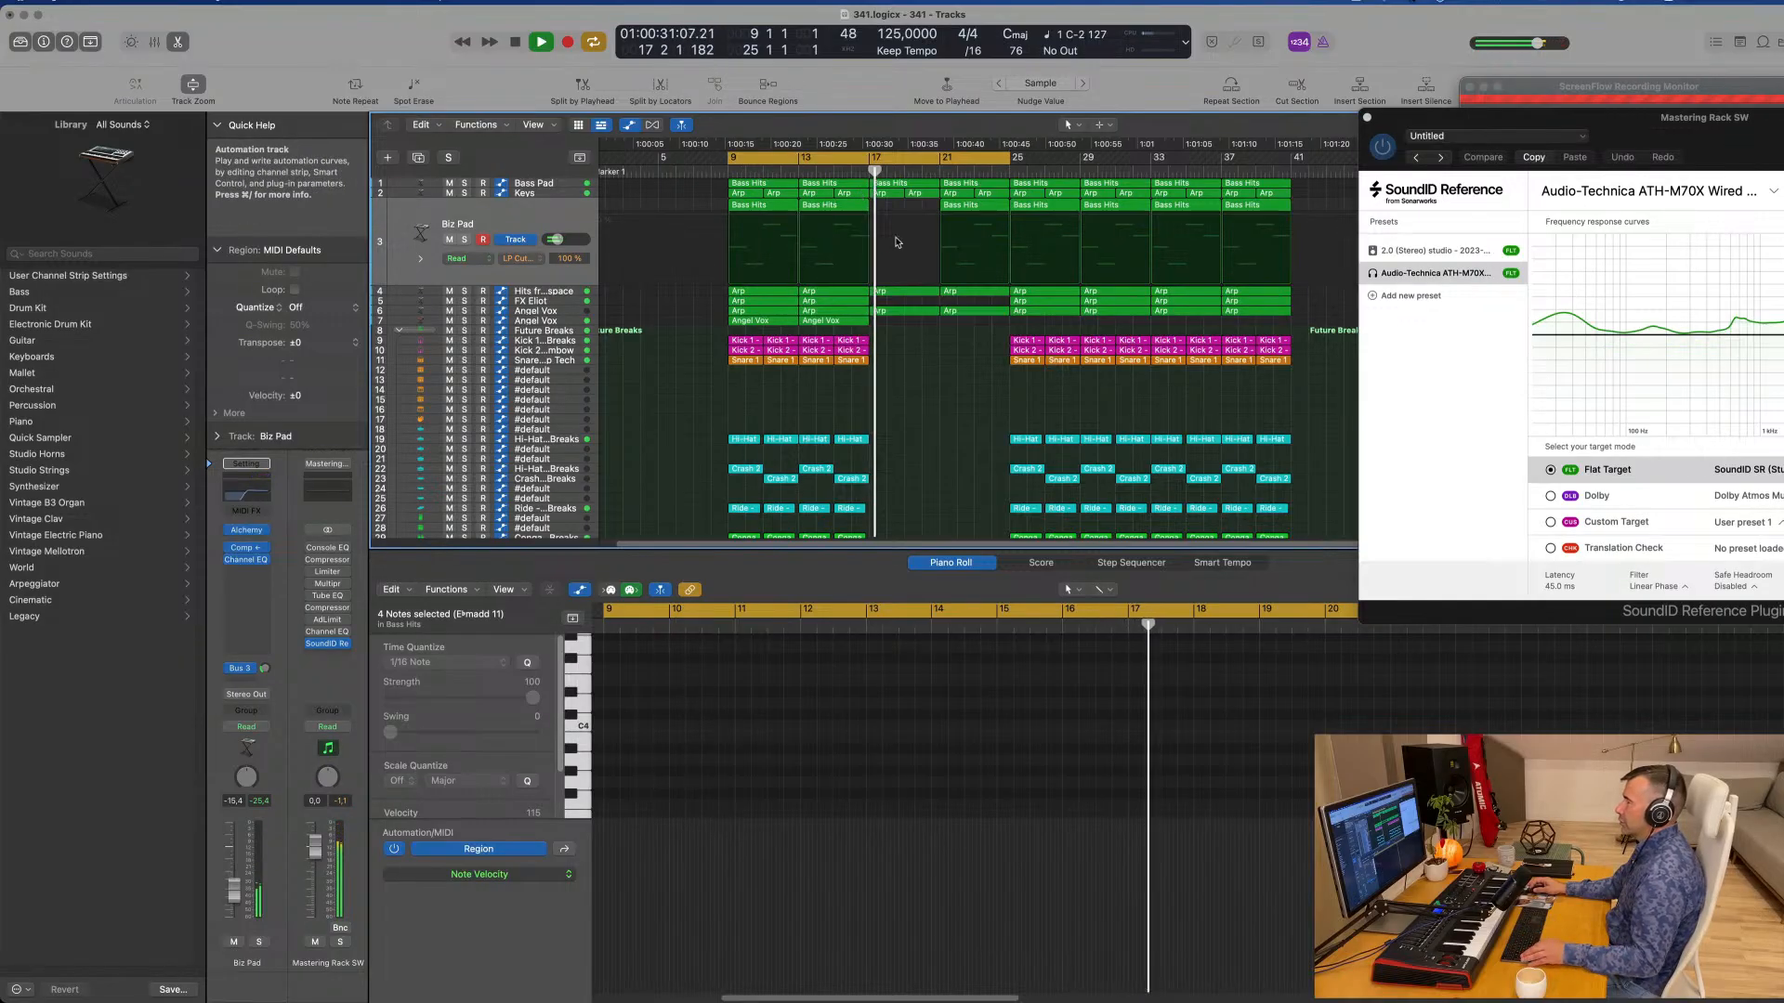
Step: Replay the transition into bar 17 and check the Angel Vox and Hits from space tracks
scroll(893, 239, down, 1)
scroll(885, 245, up, 2)
scroll(841, 186, down, 1)
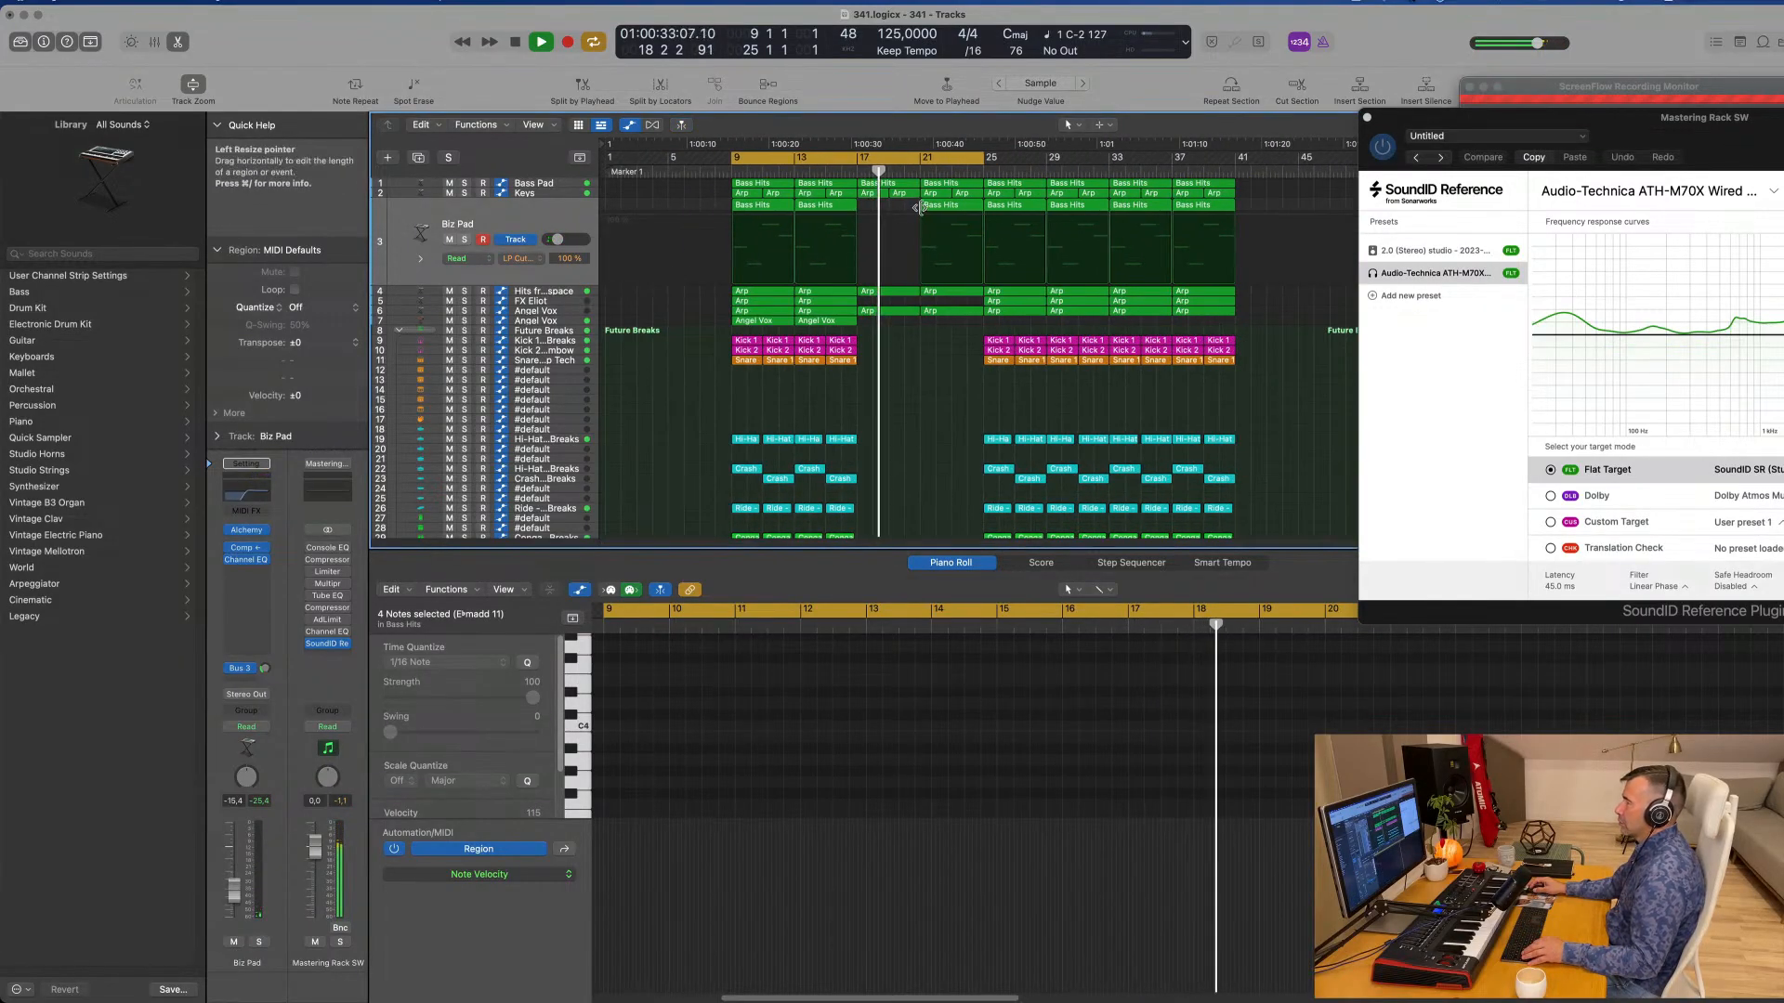
click(847, 172)
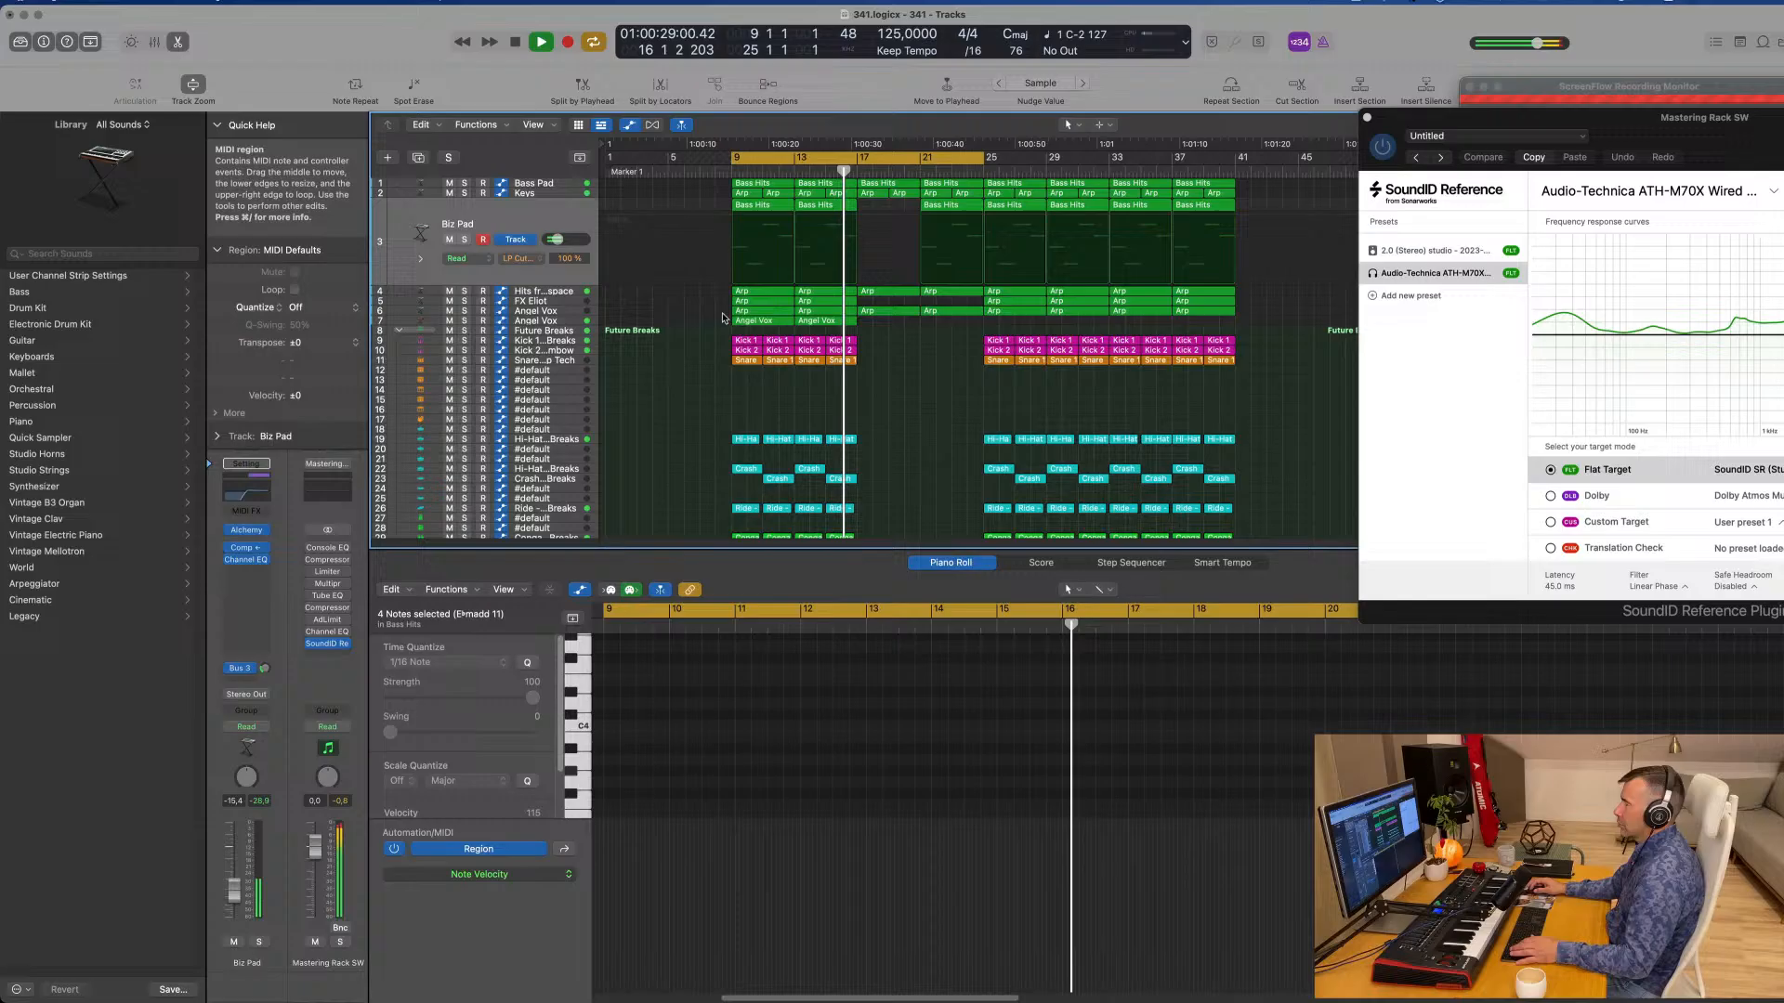
click(576, 312)
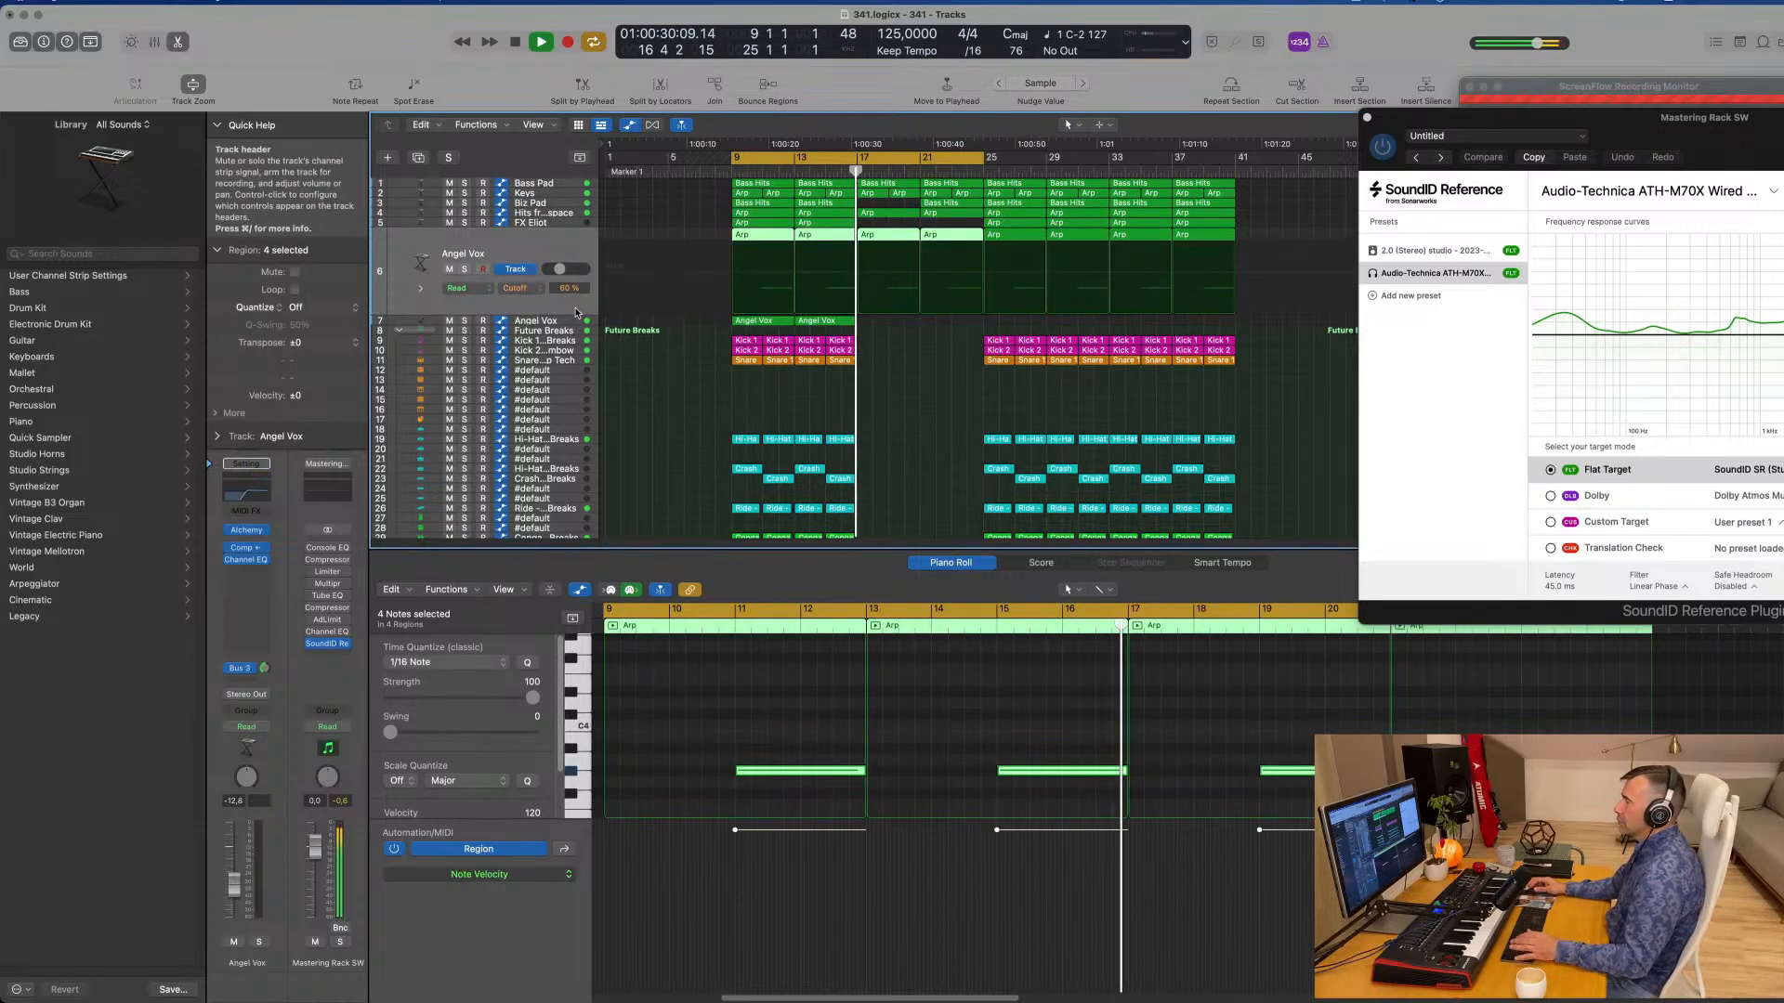
click(576, 213)
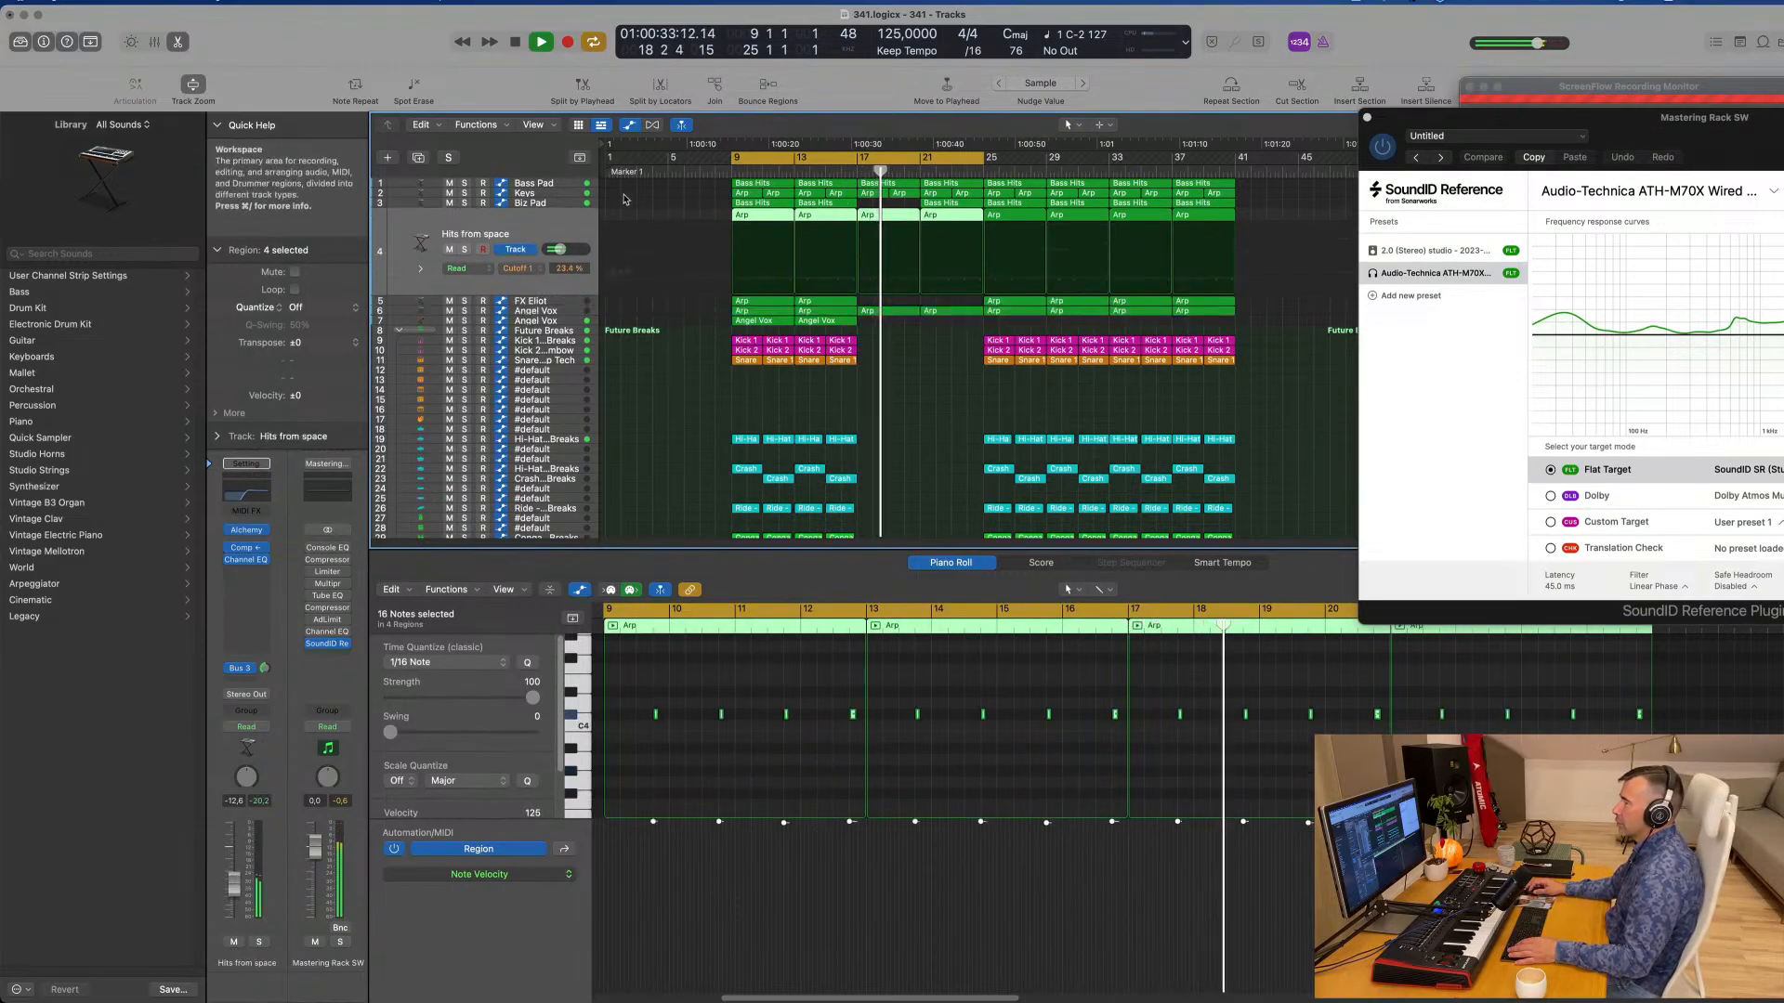
Step: Automate the Keys track's cutoff to drop to about 42.5% at bar 17 and rise to about 60.4% at bar 21
click(576, 193)
key(Return)
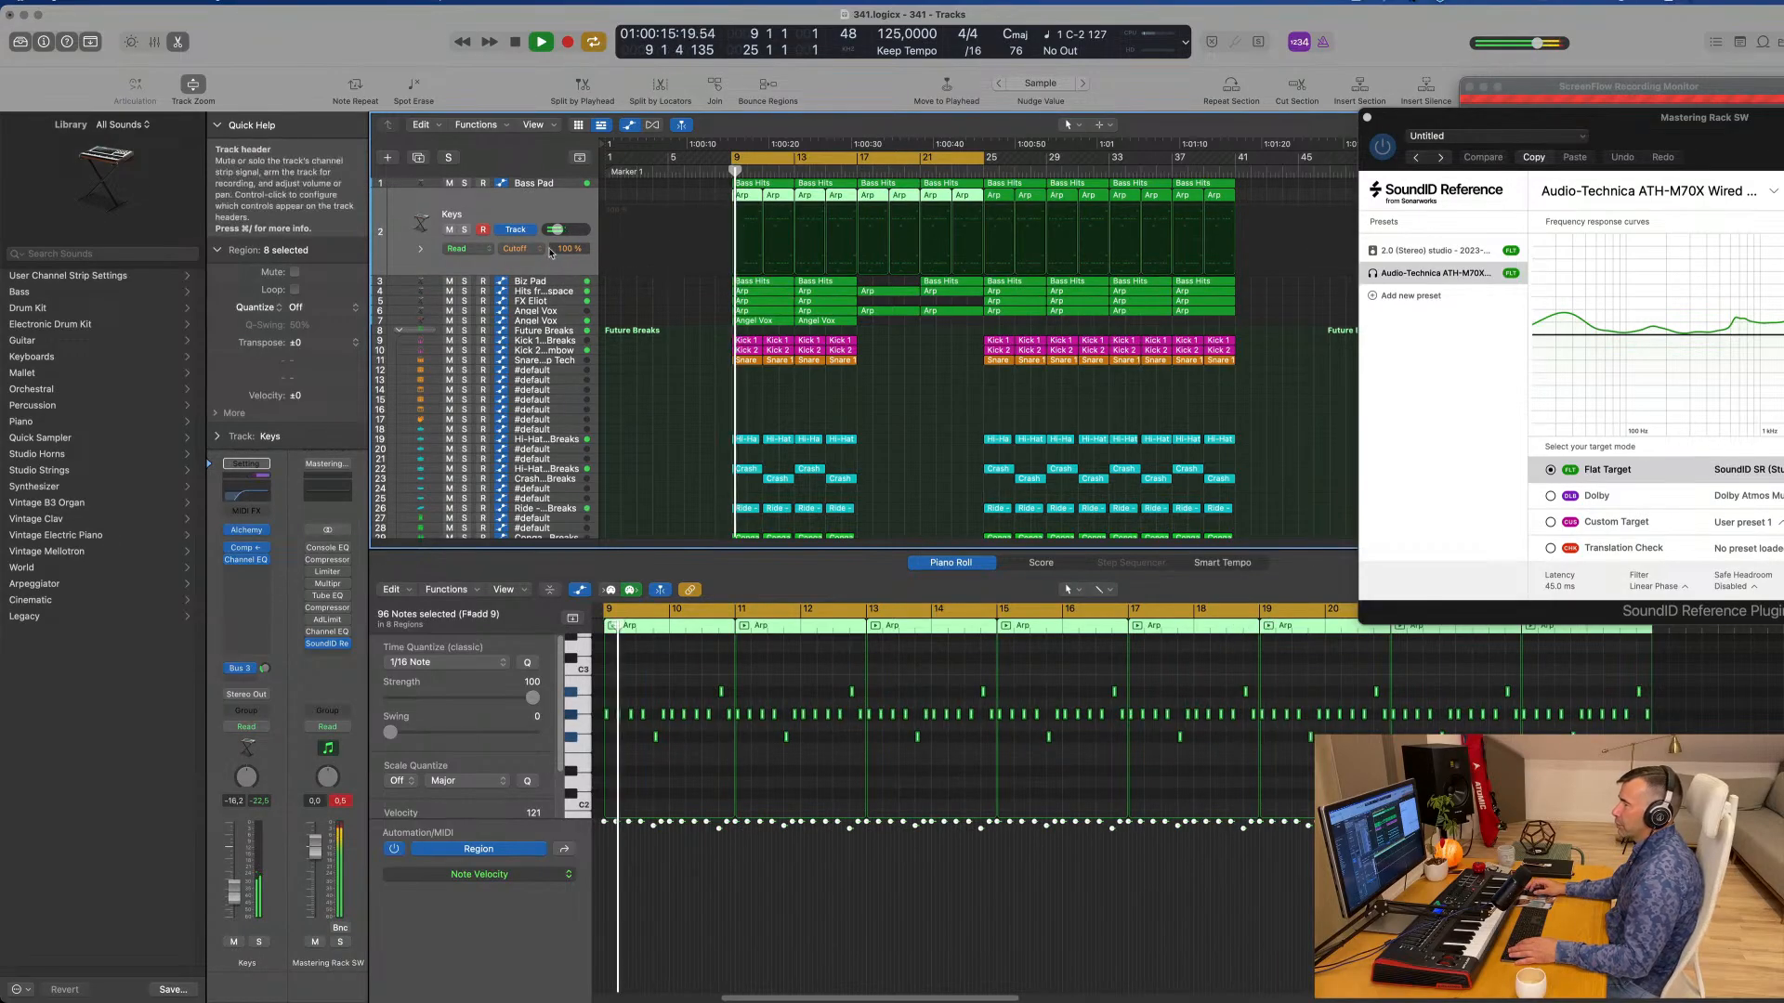
click(886, 231)
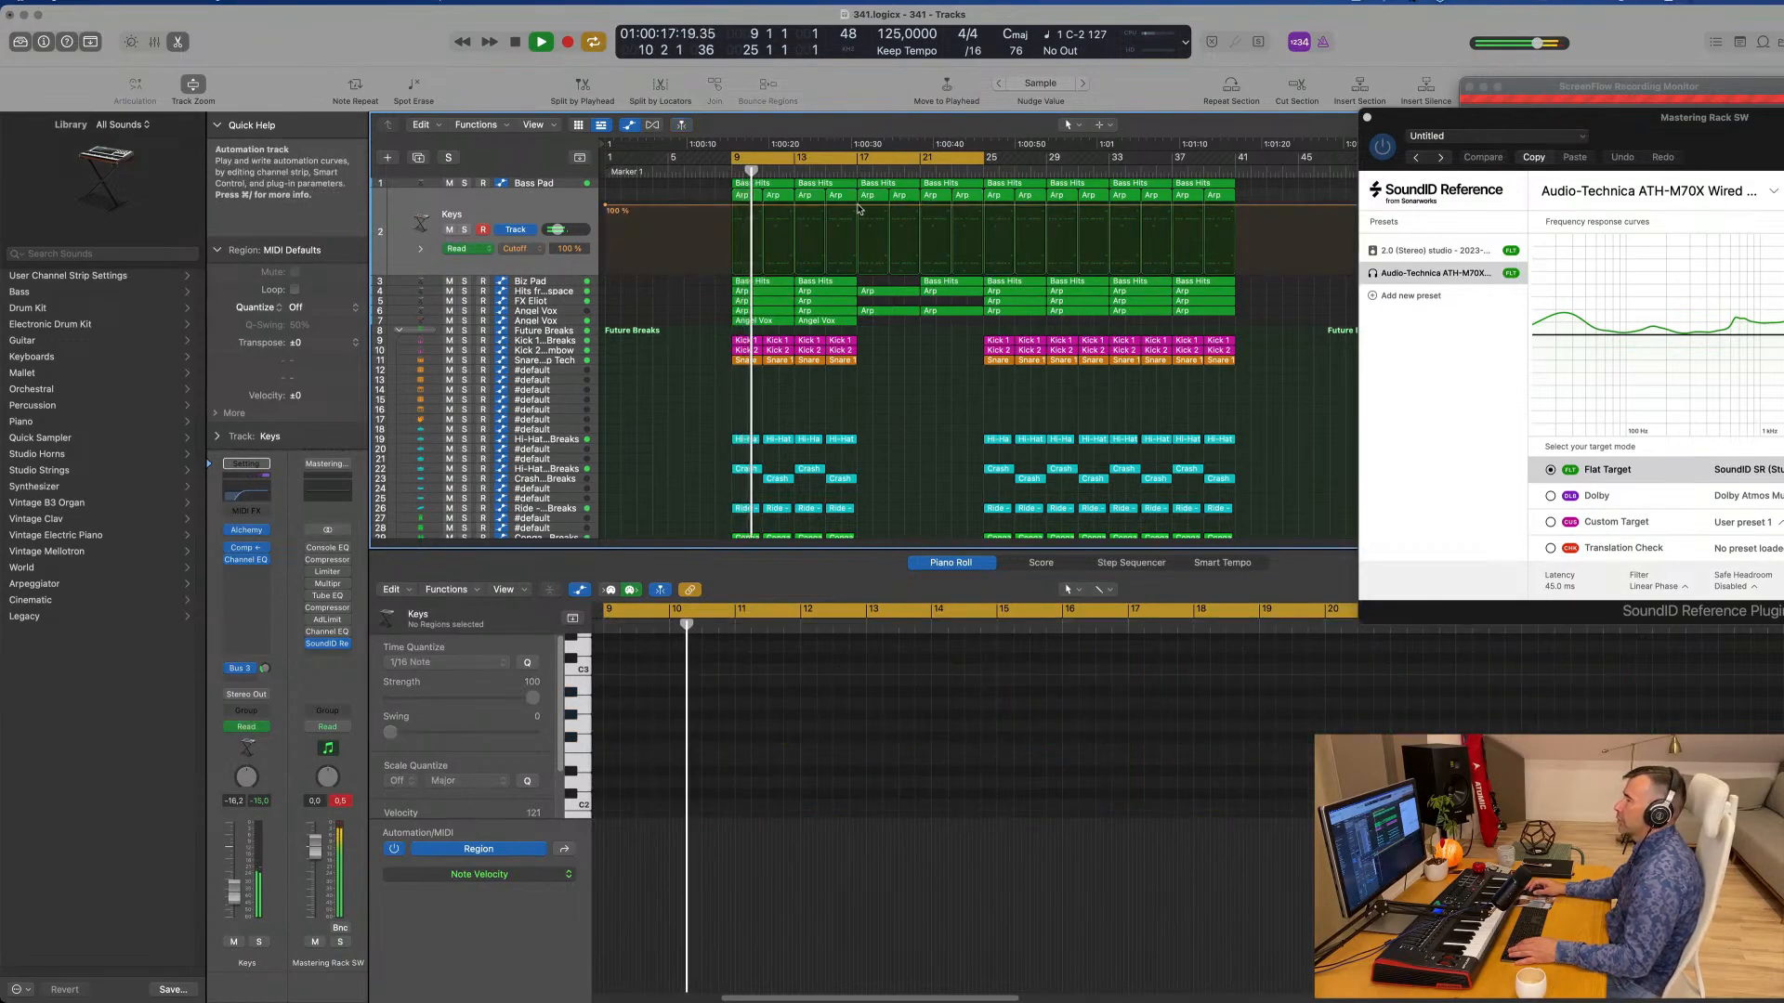
key(Return)
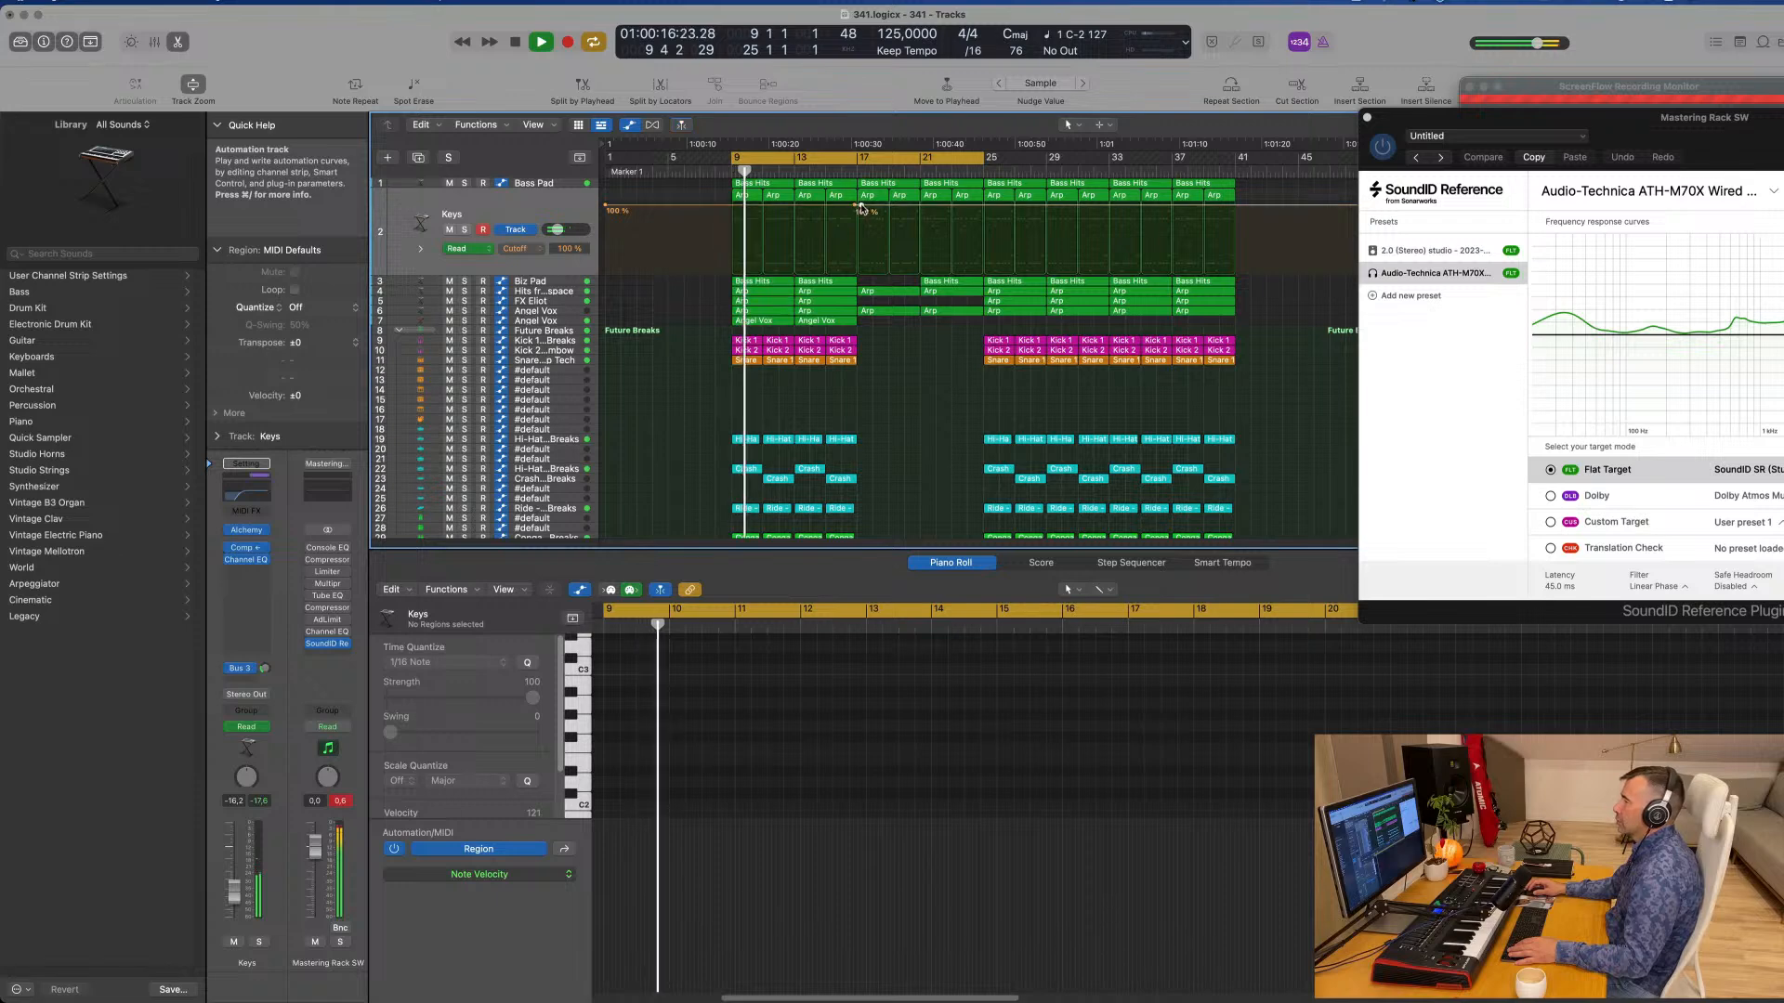
drag(860, 206, 862, 249)
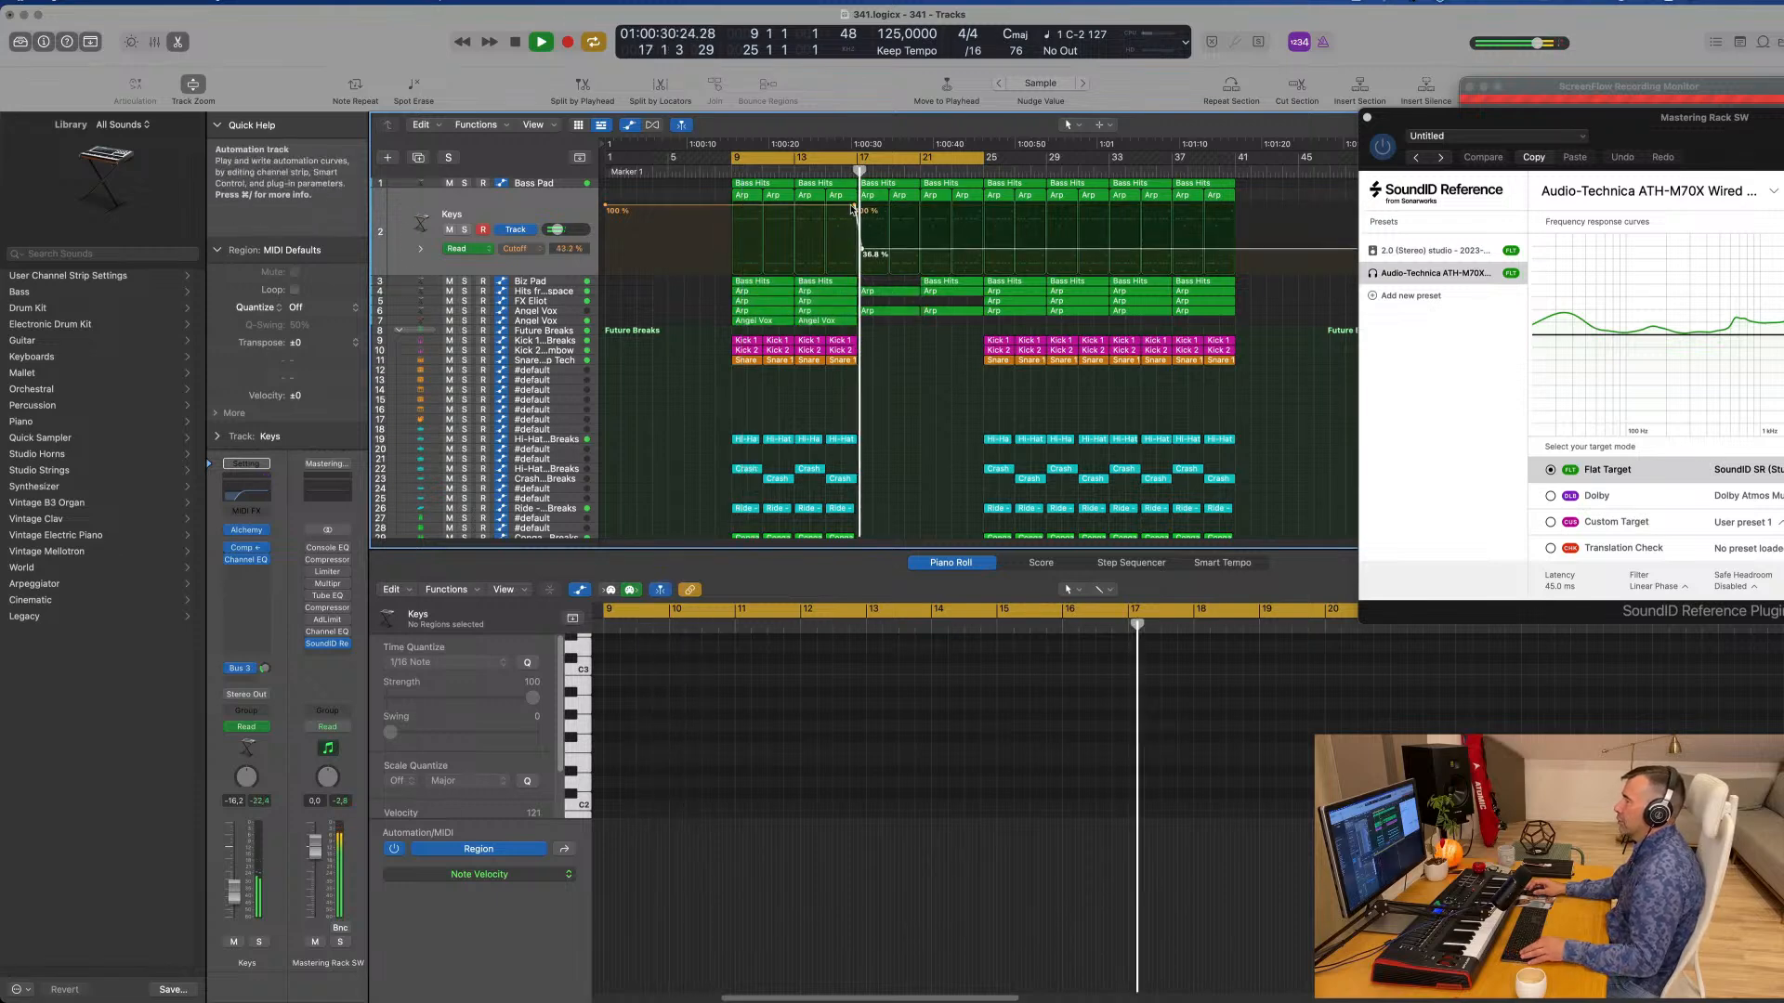
drag(862, 251, 923, 233)
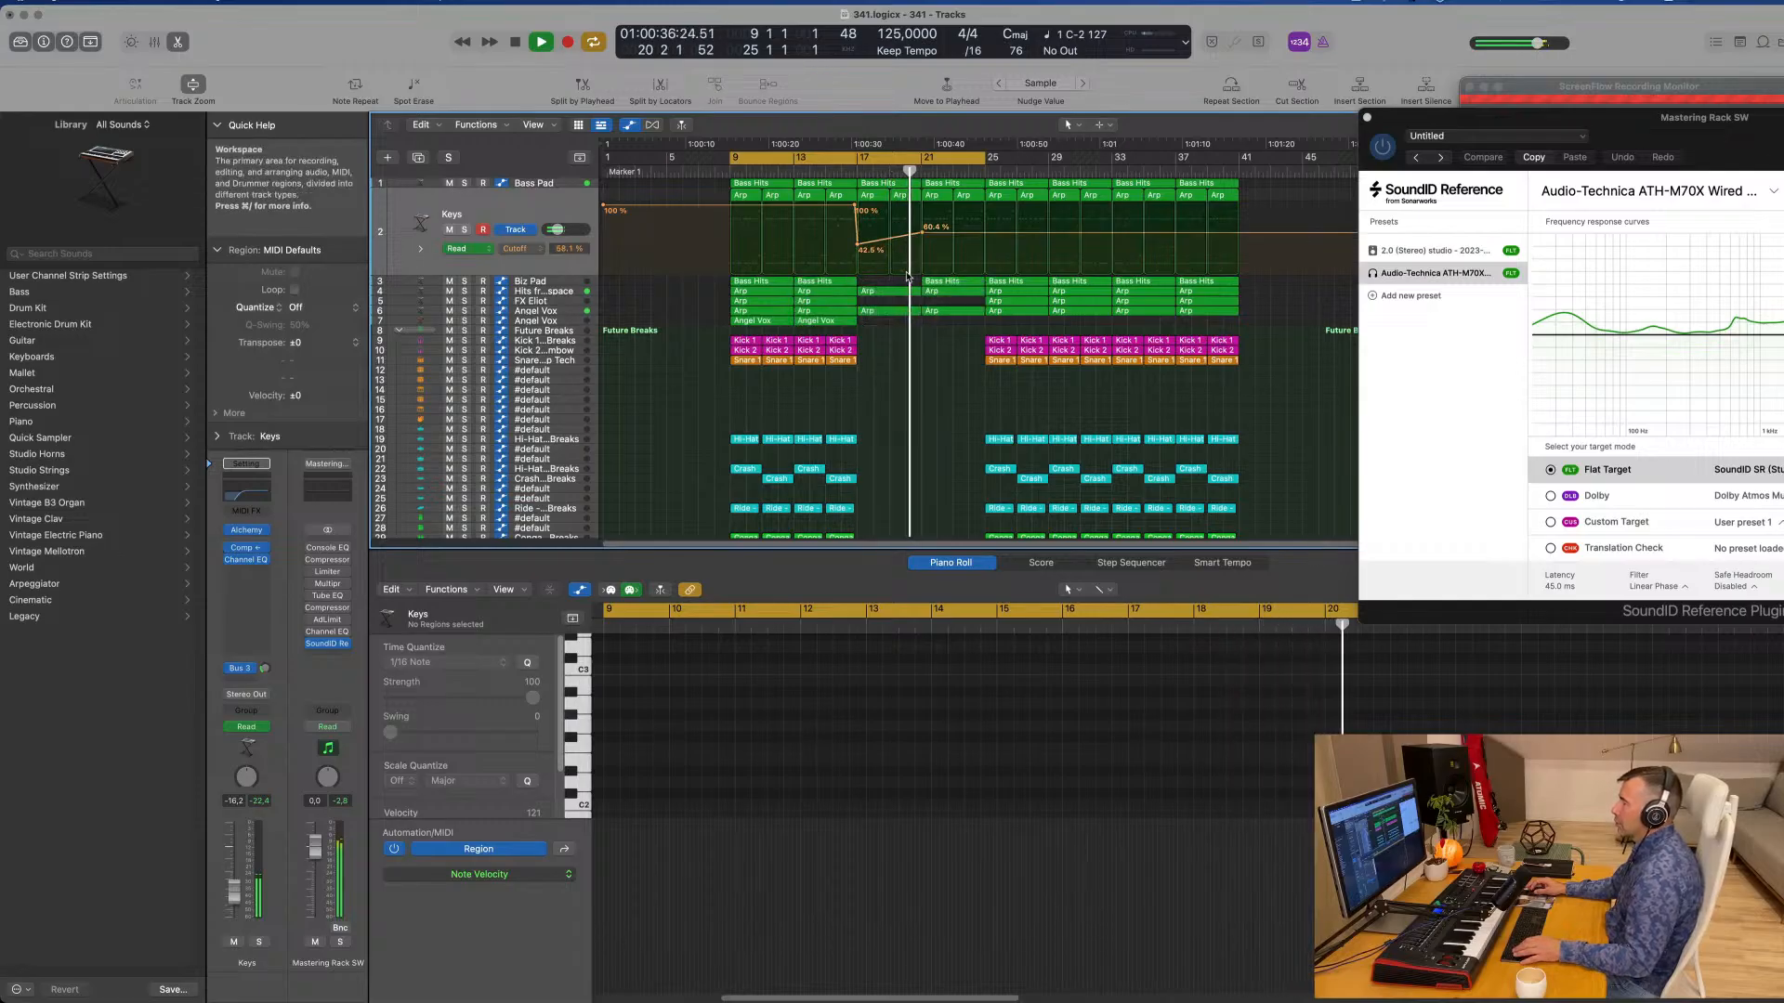
Step: Set the cycle range to bars 17 to 25 and play the looped section
click(863, 159)
drag(862, 159, 985, 159)
key(space)
key(space)
key(super+Right)
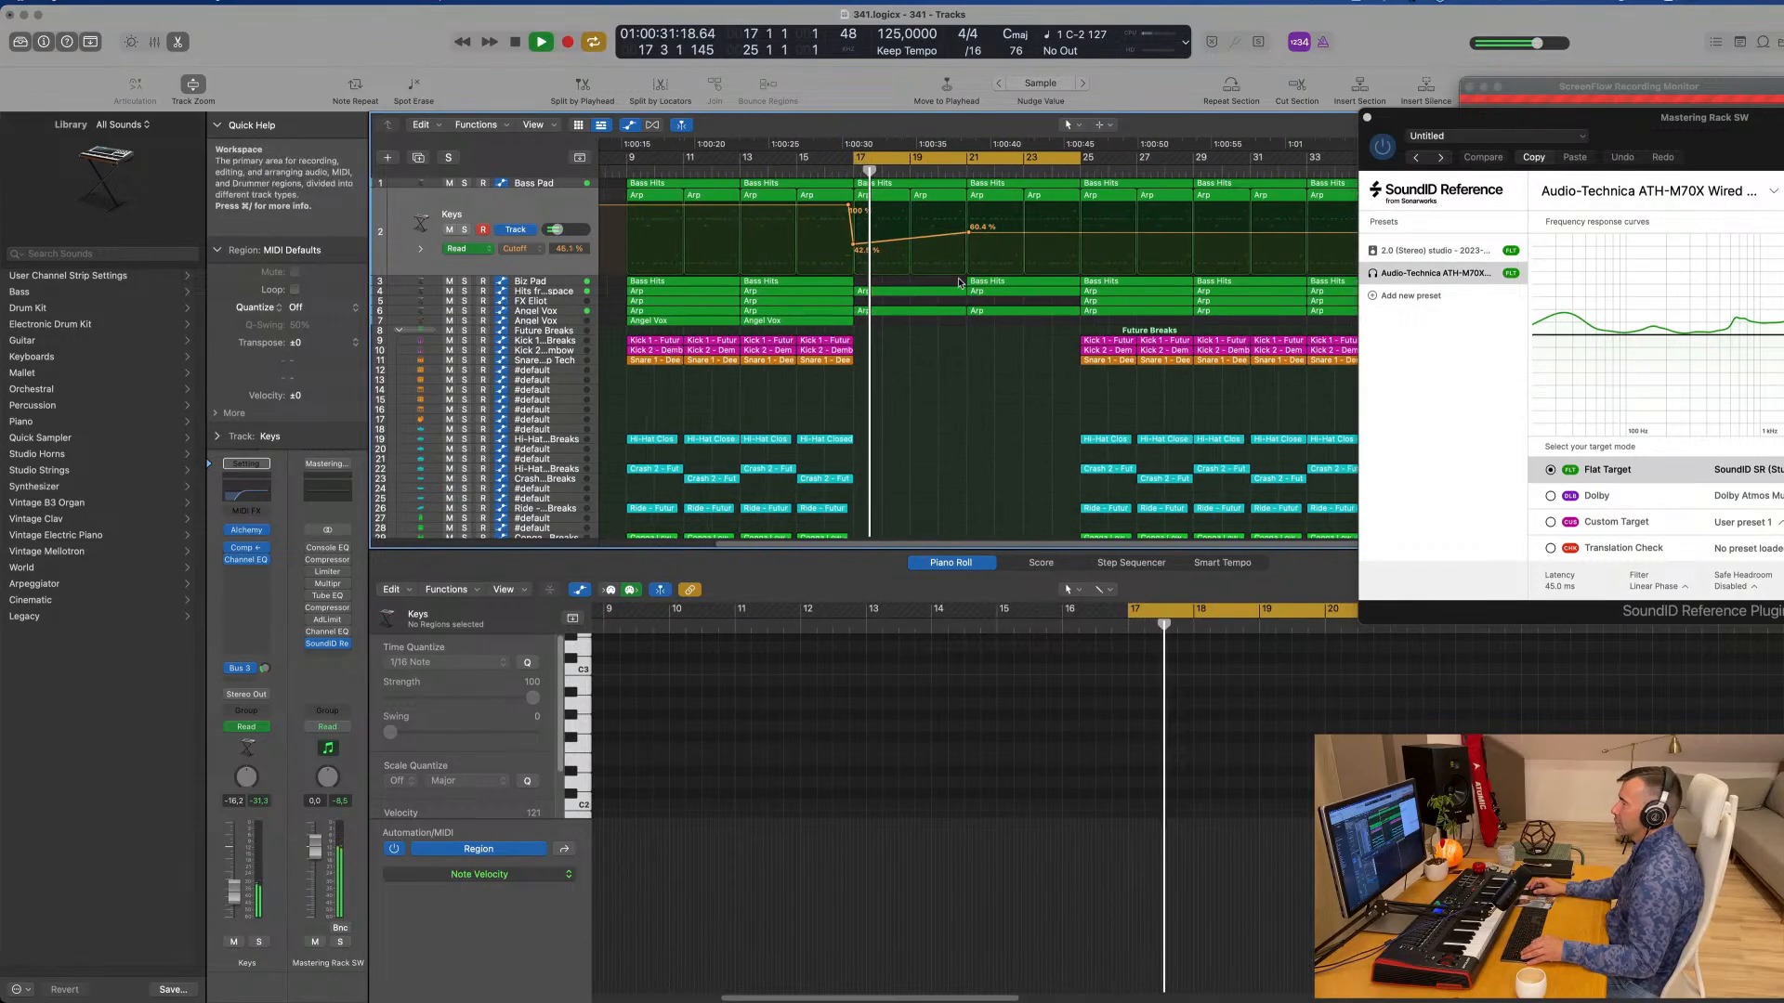
Step: Delete the Biz Pad region spanning bars 21 to 25
click(987, 283)
key(Delete)
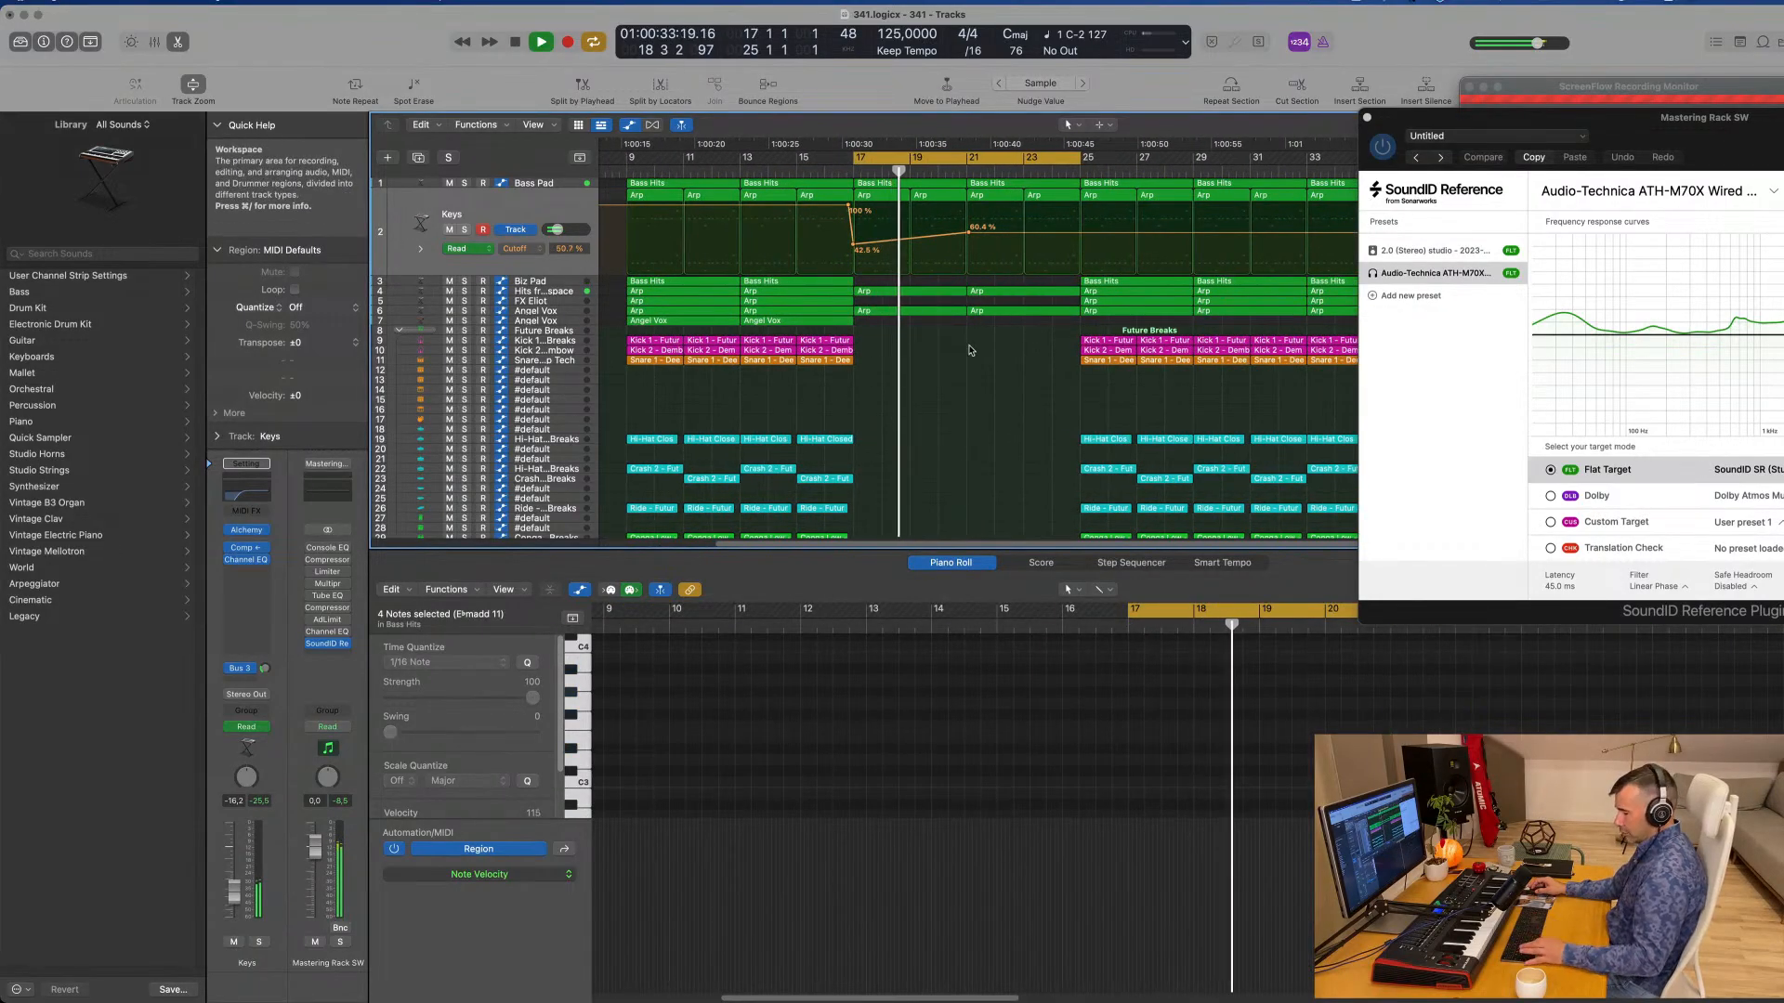
key(super+space)
key(Escape)
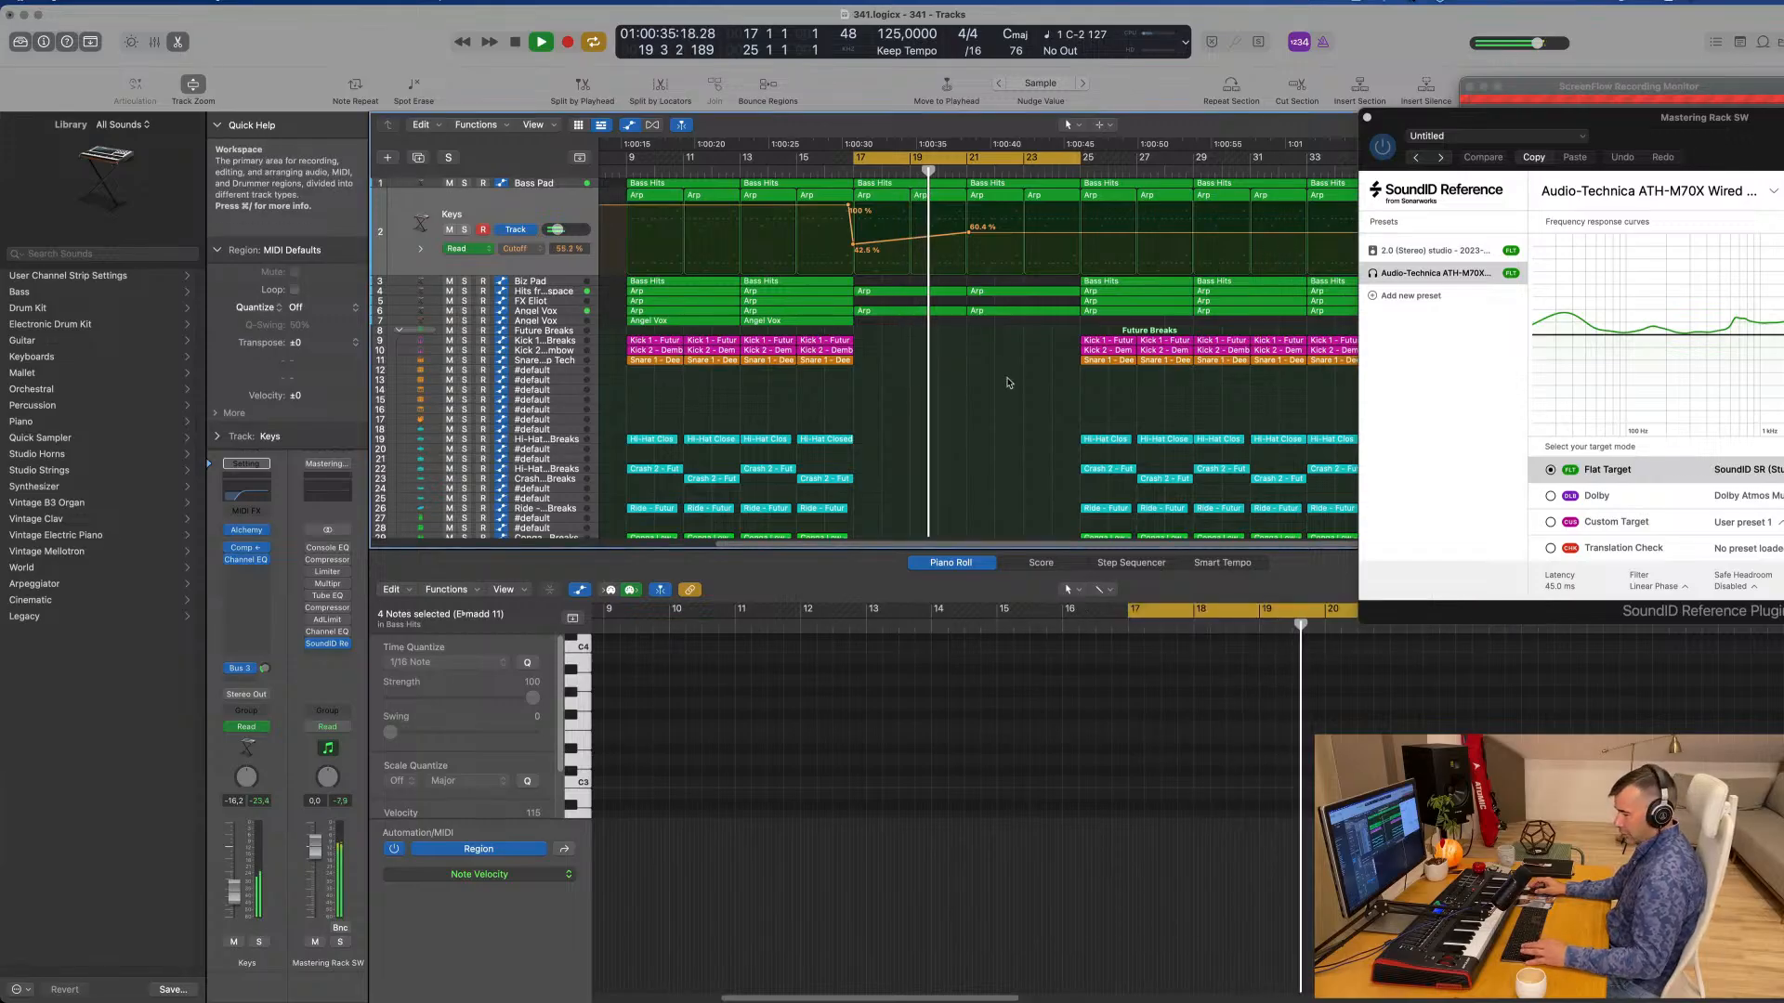
Step: Rename all regions in the project after their tracks and clear the selection
key(super+a)
right_click(1034, 290)
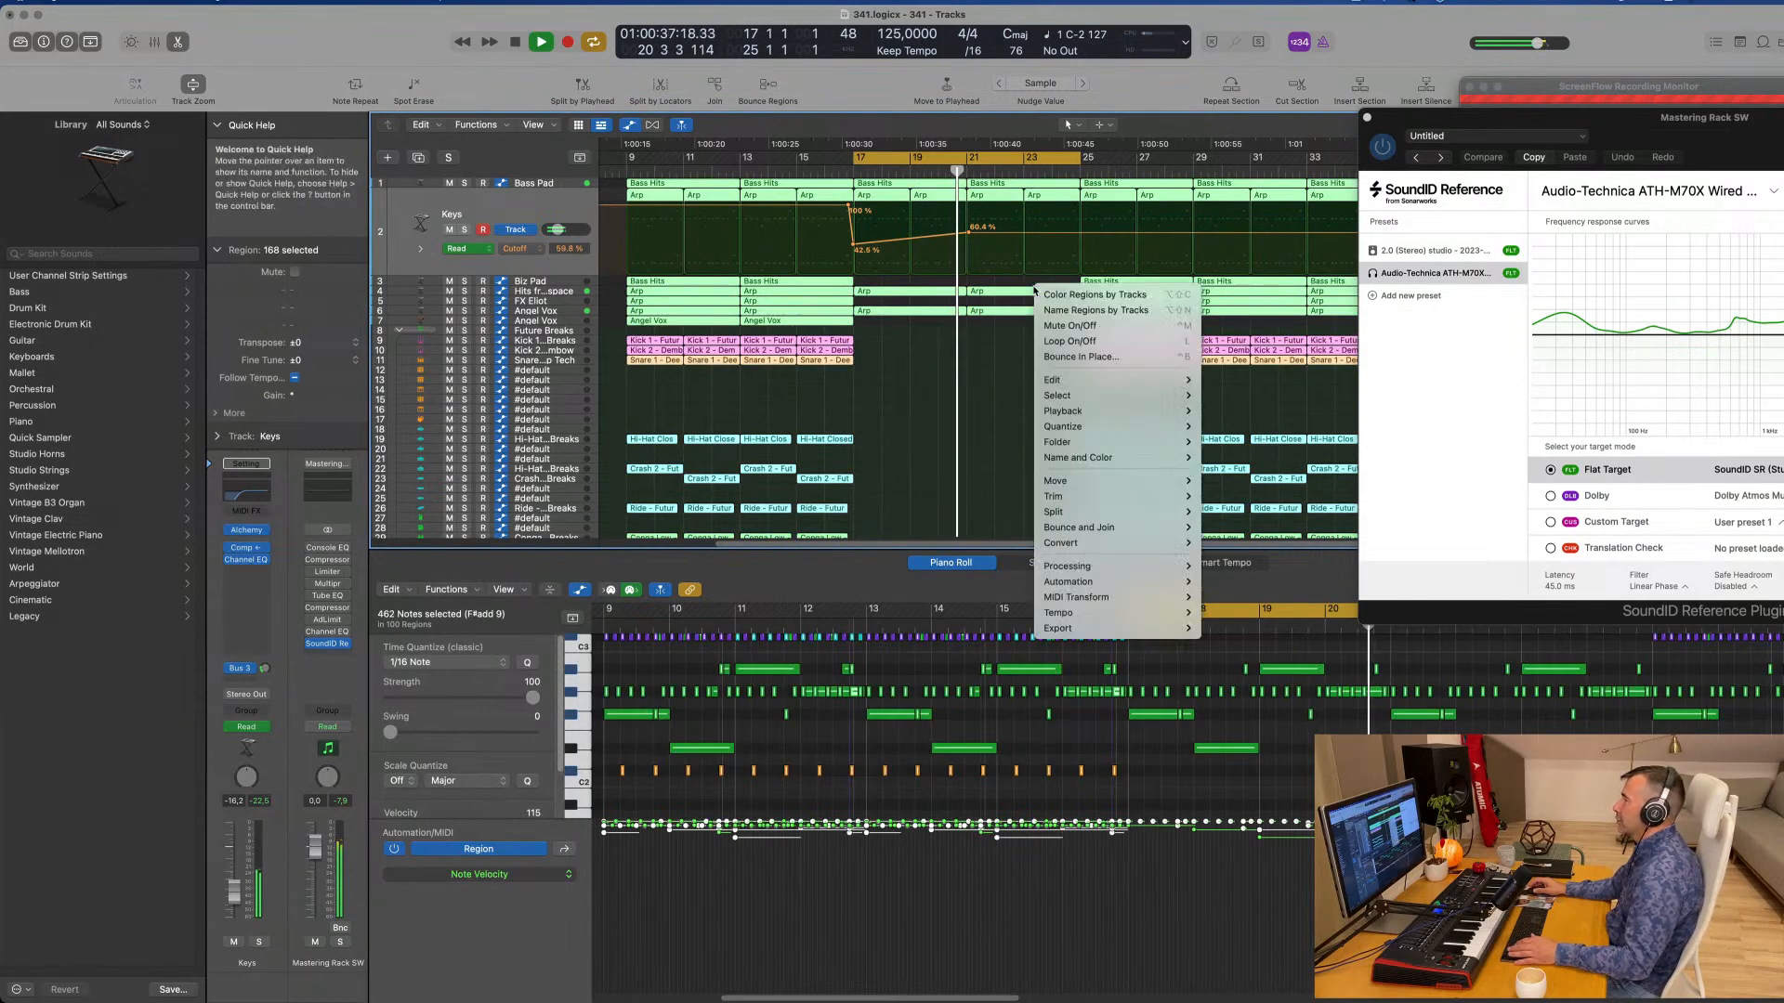
click(1096, 310)
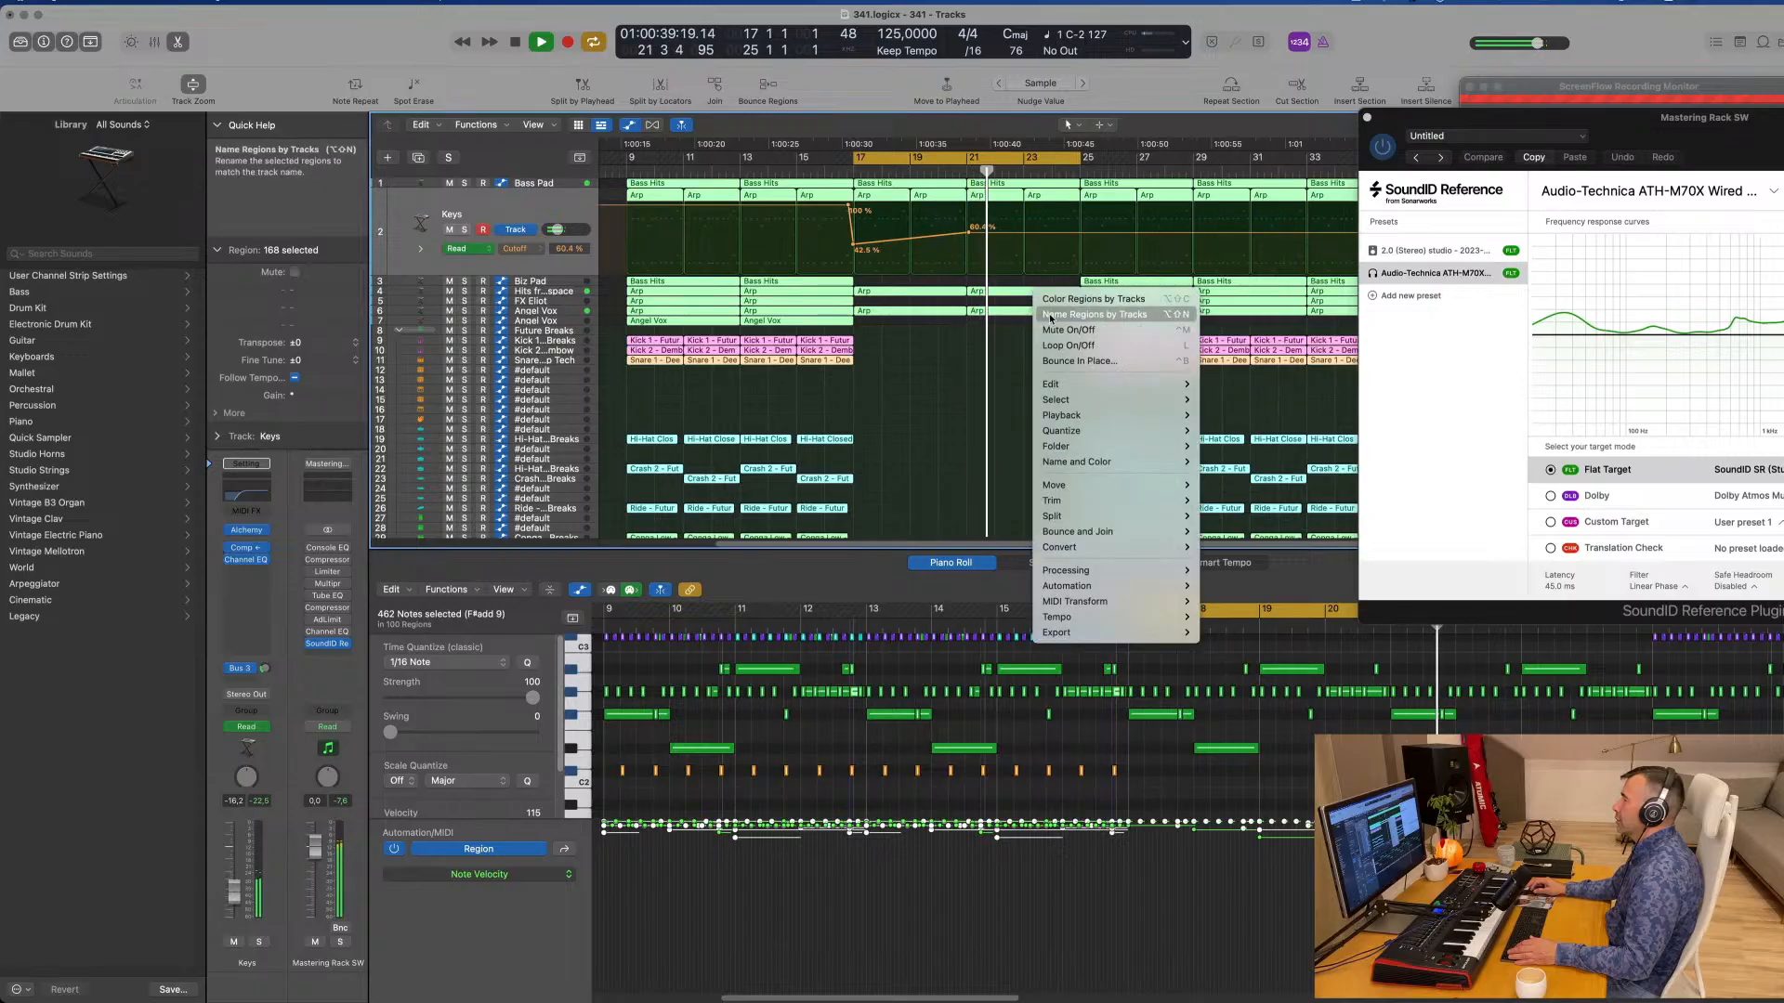
click(975, 362)
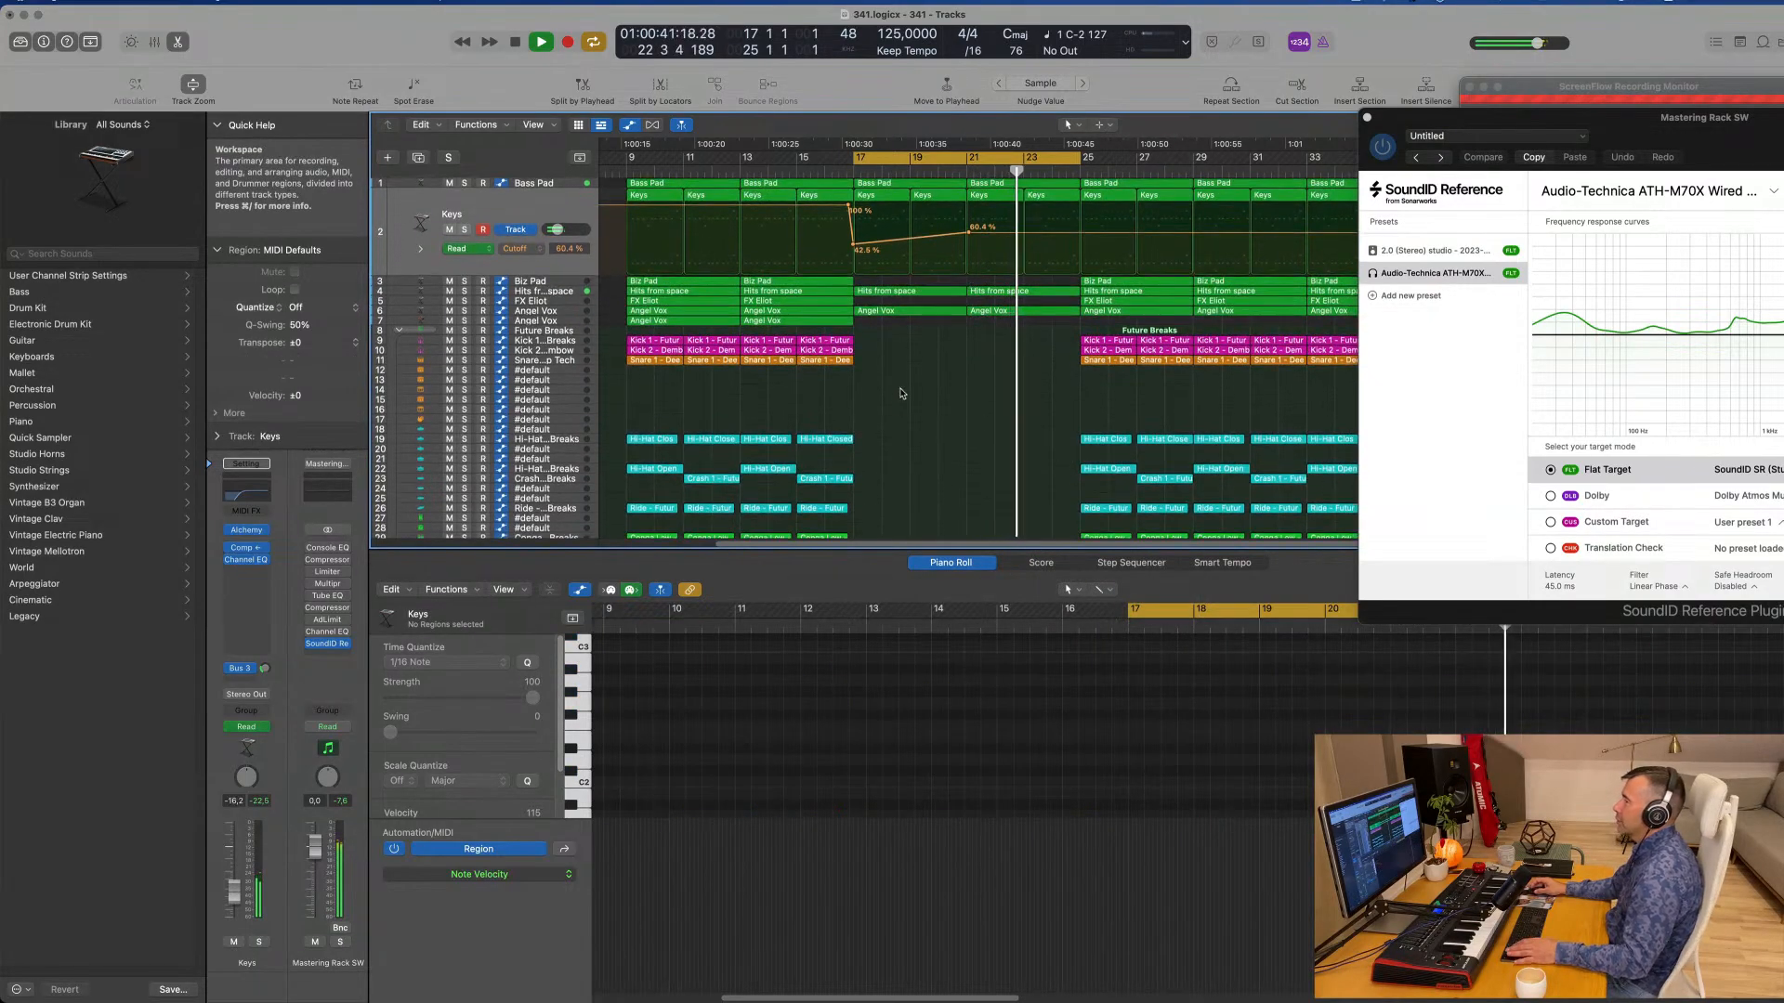
Step: Delete the Angel Vox region at bar 17 and select the Hits from space region there
click(918, 313)
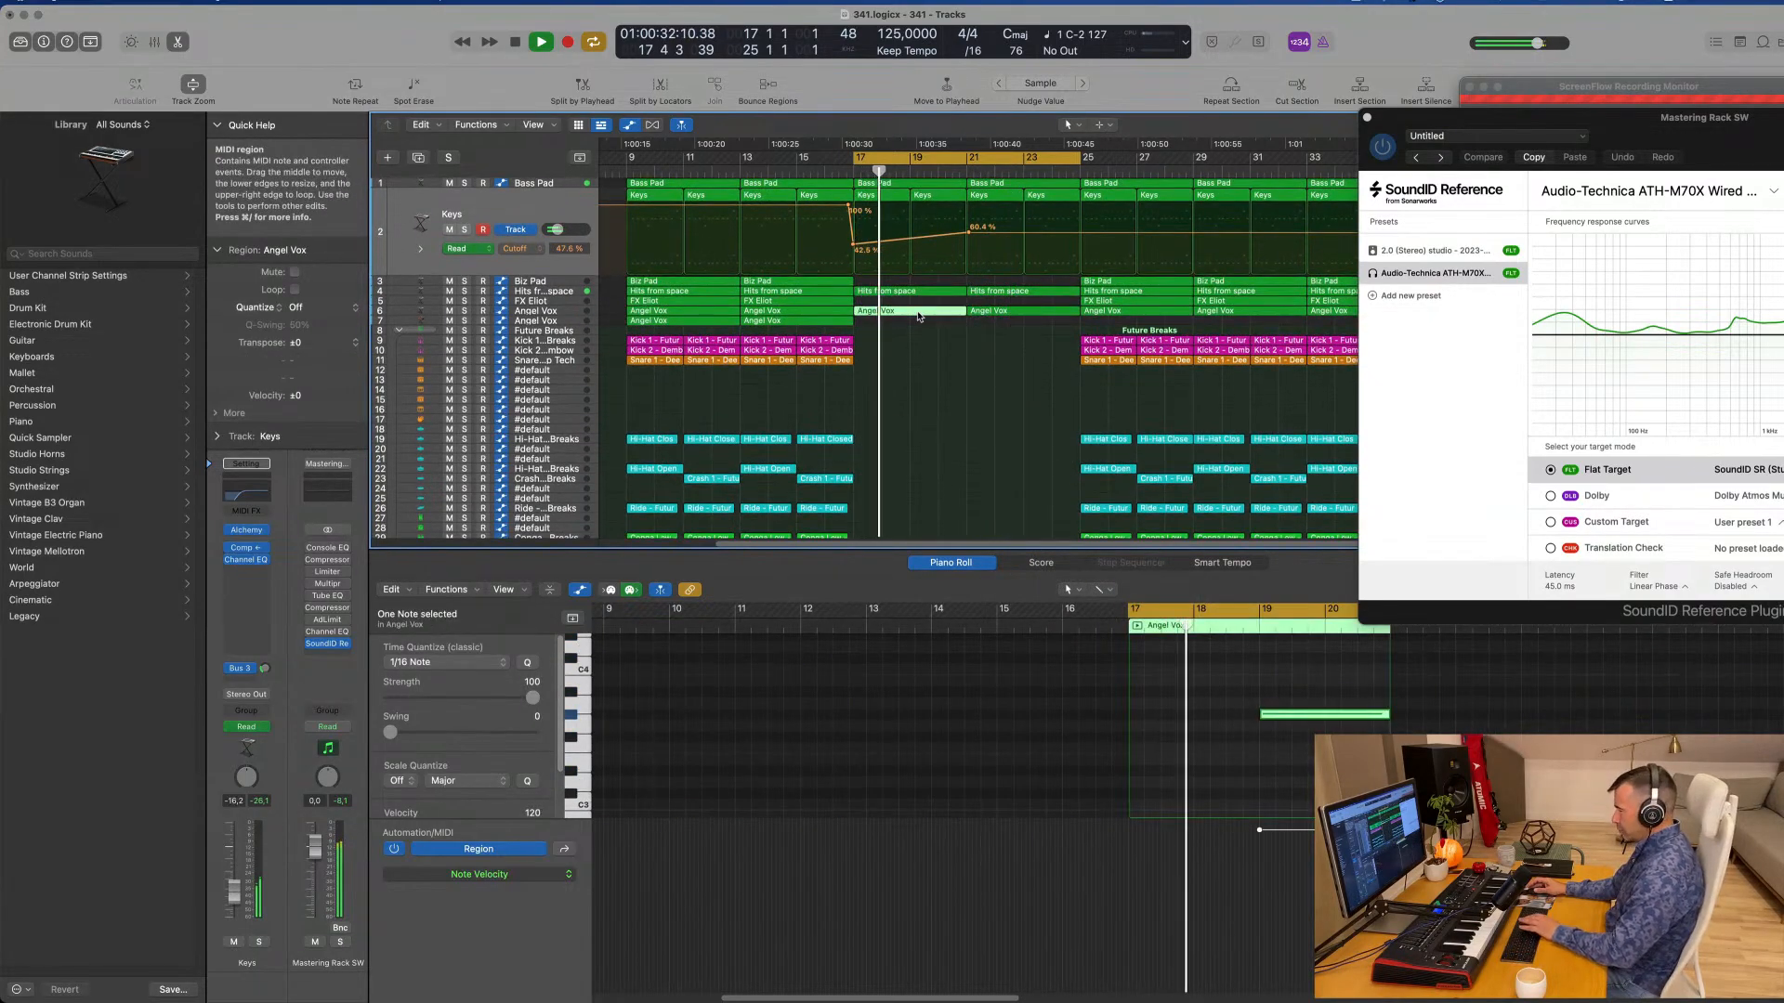
key(Delete)
click(913, 291)
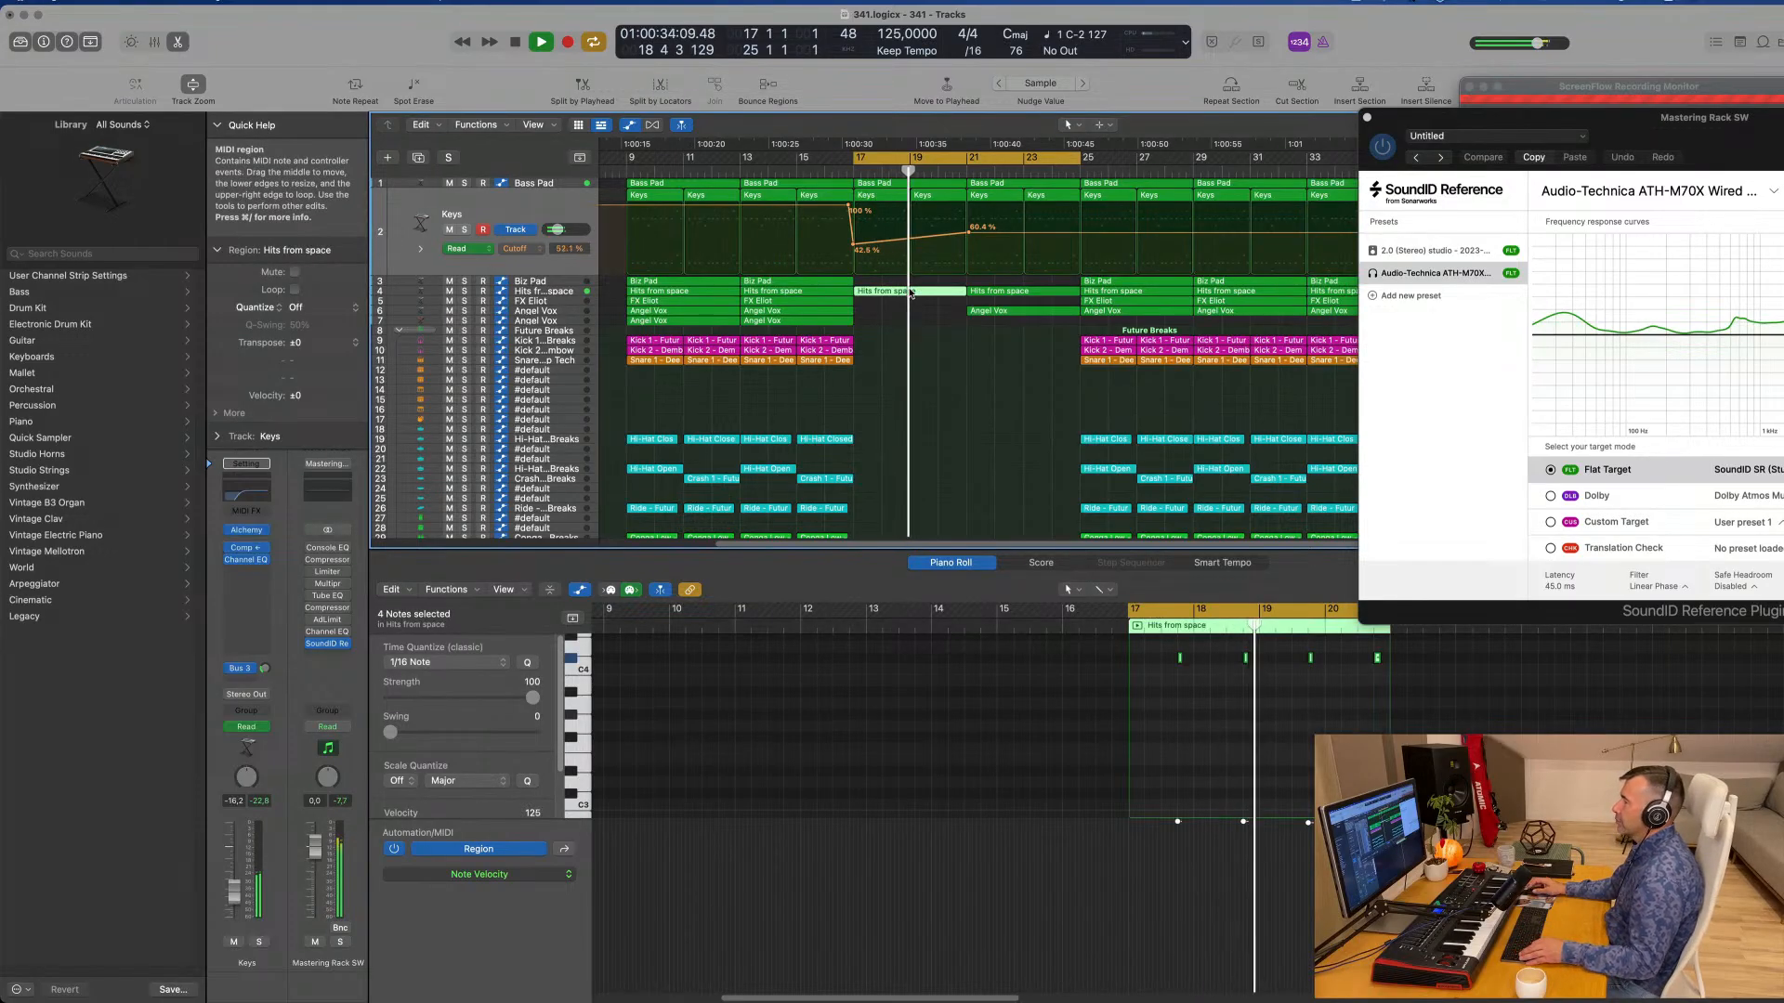
Step: Lower the Keys cutoff automation to about 46% from bar 21 and replay the section
scroll(927, 338, left, 3)
scroll(926, 338, right, 2)
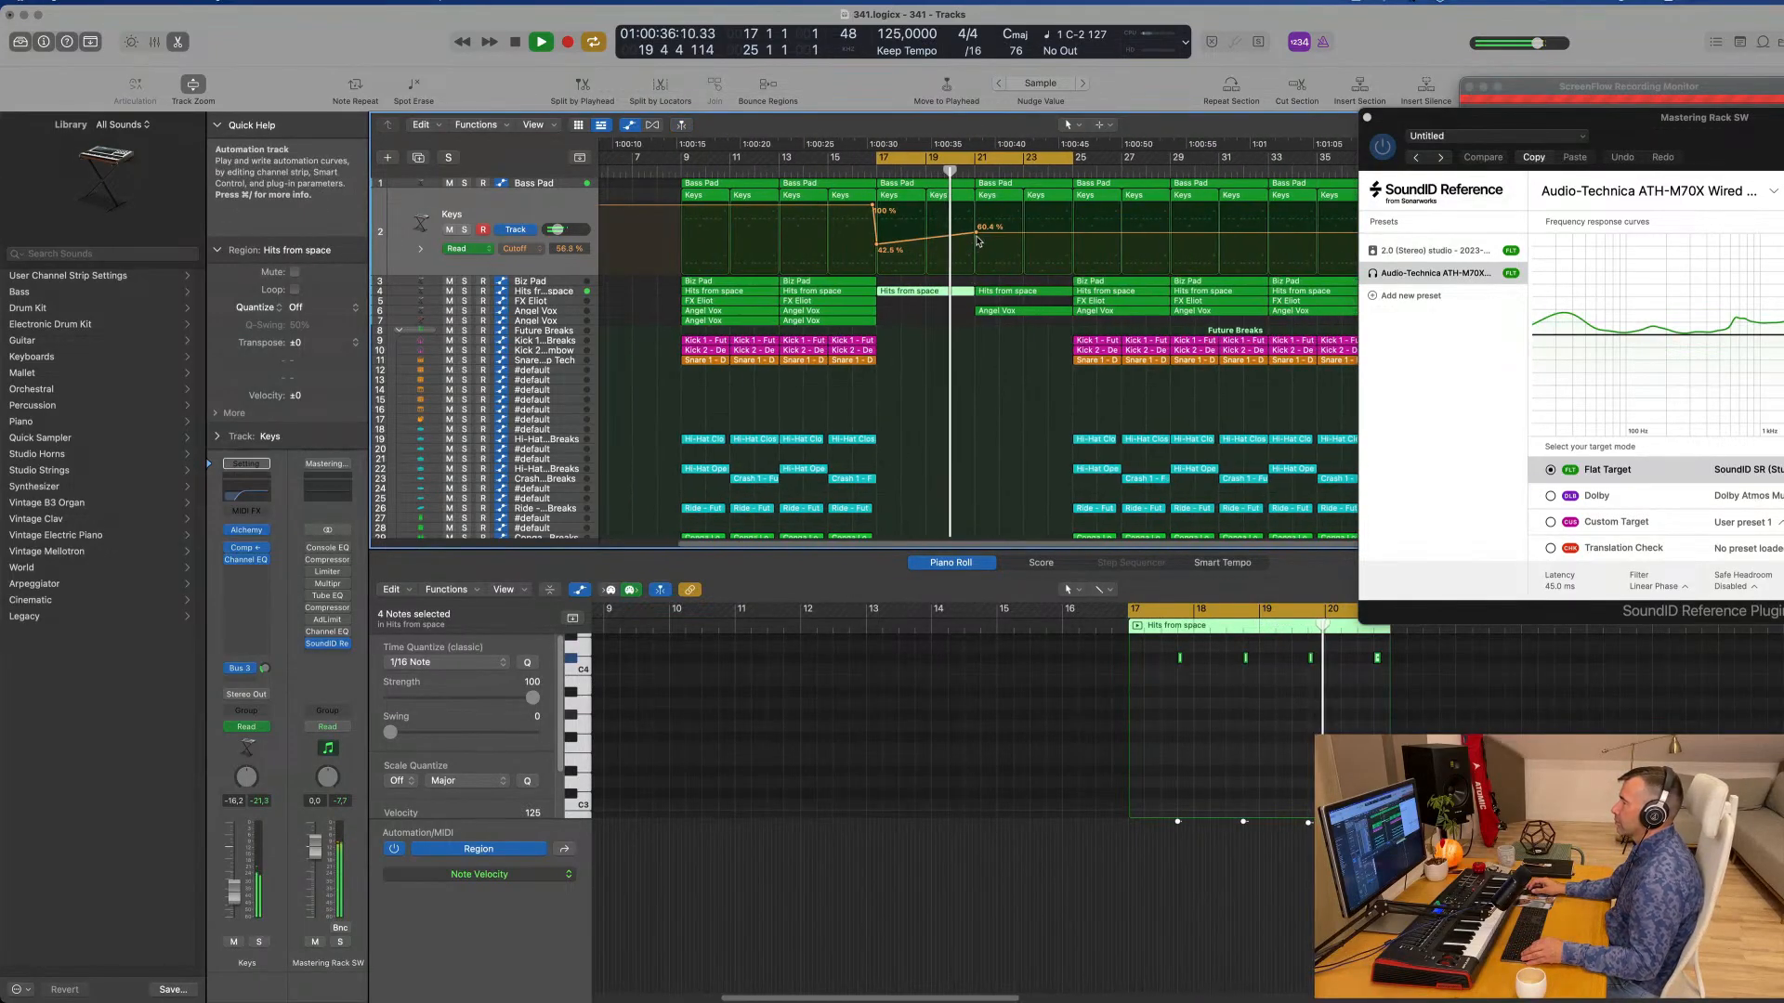
drag(976, 235, 975, 244)
key(space)
key(space)
Step: Delete the Bass Pad region spanning bars 21 to 25 and listen to the section
click(1012, 183)
key(Delete)
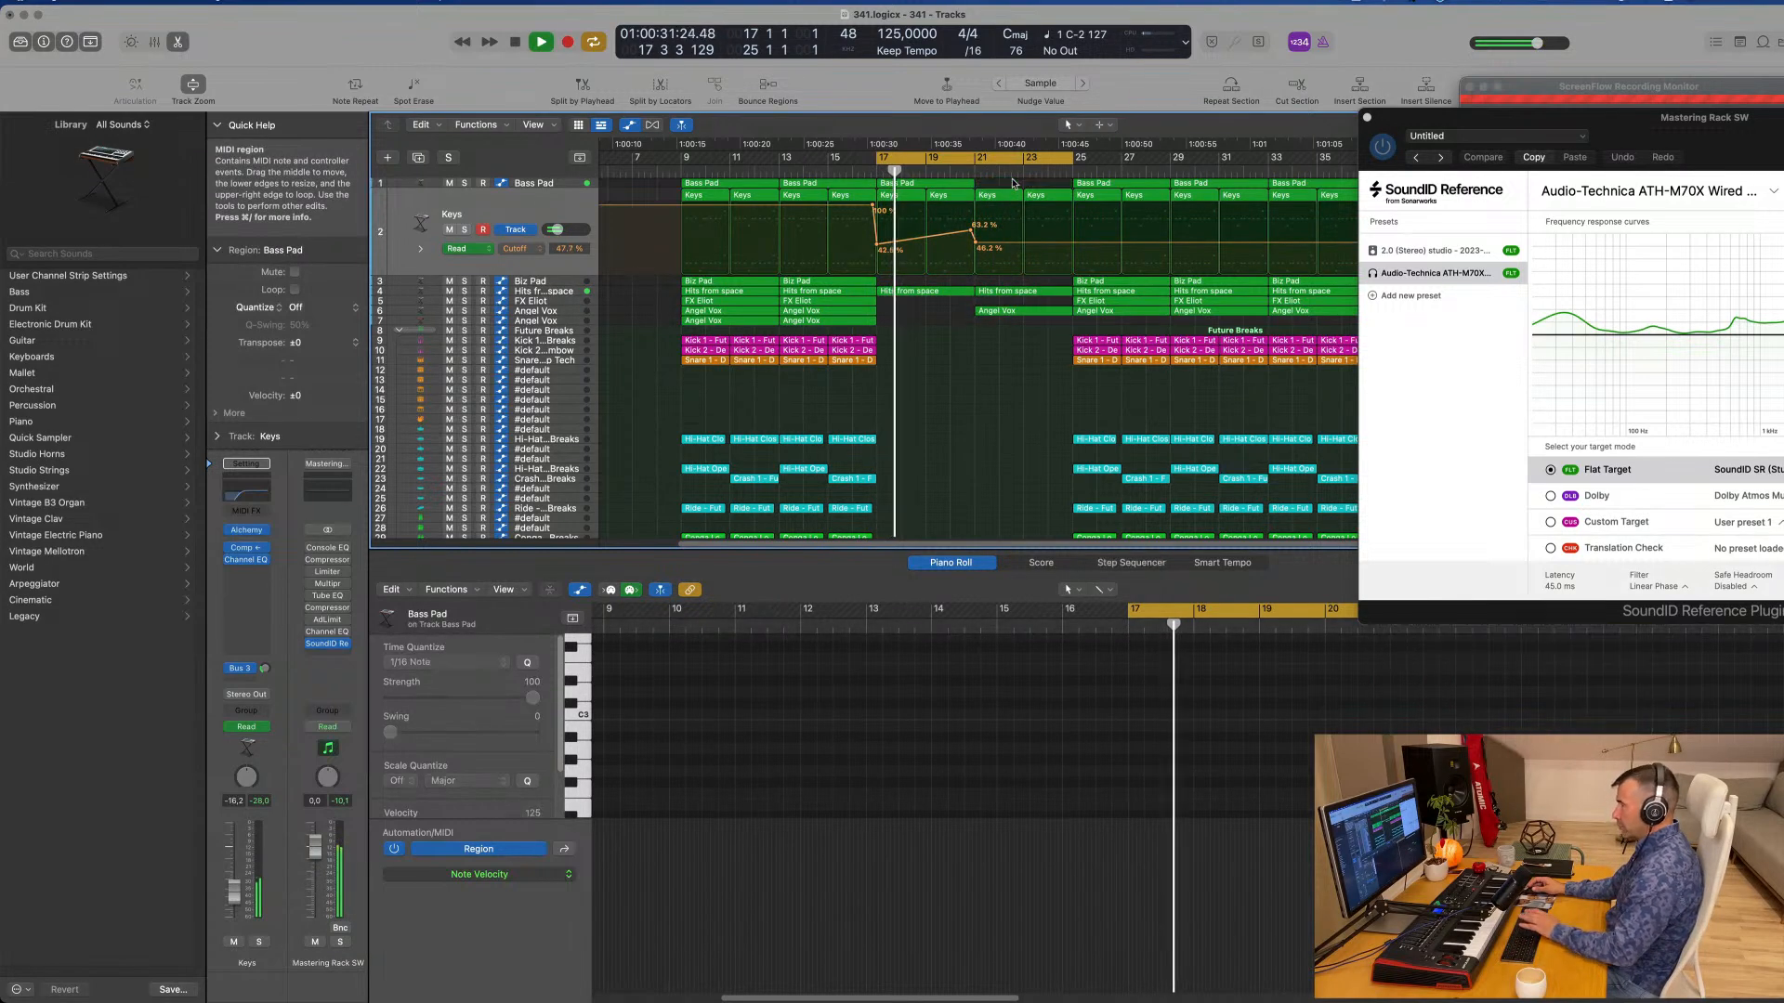
scroll(978, 264, down, 3)
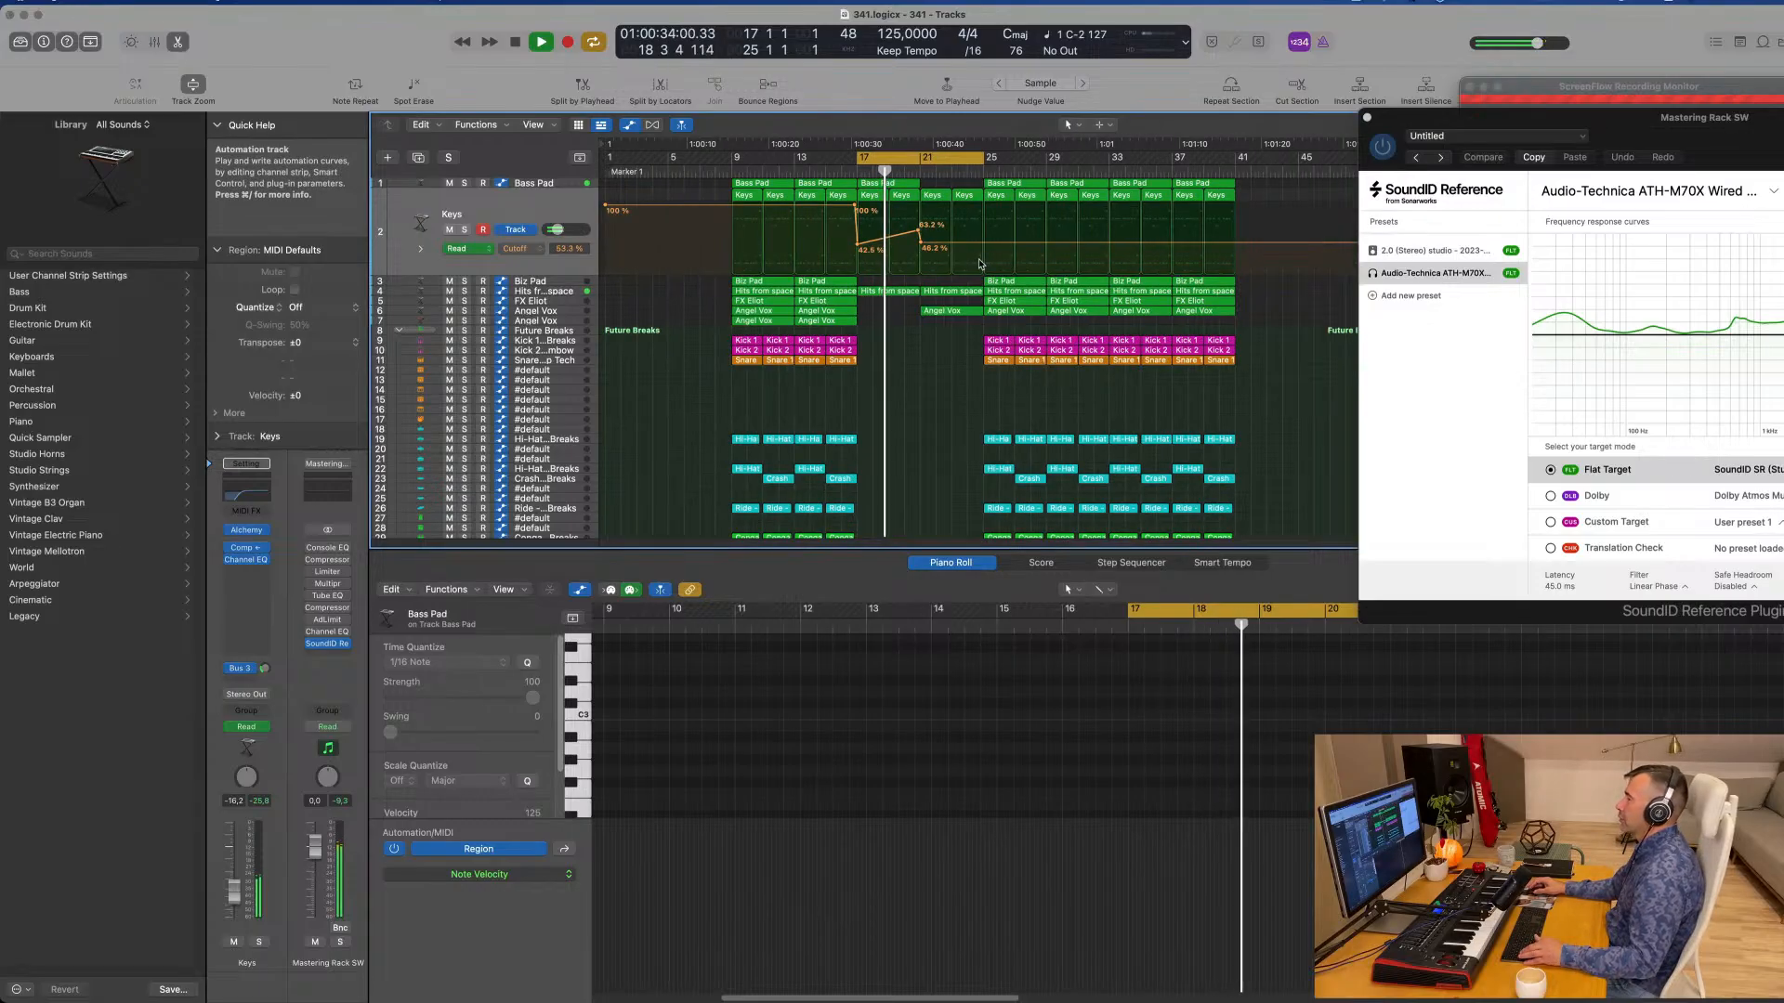
scroll(959, 357, up, 5)
scroll(959, 356, down, 3)
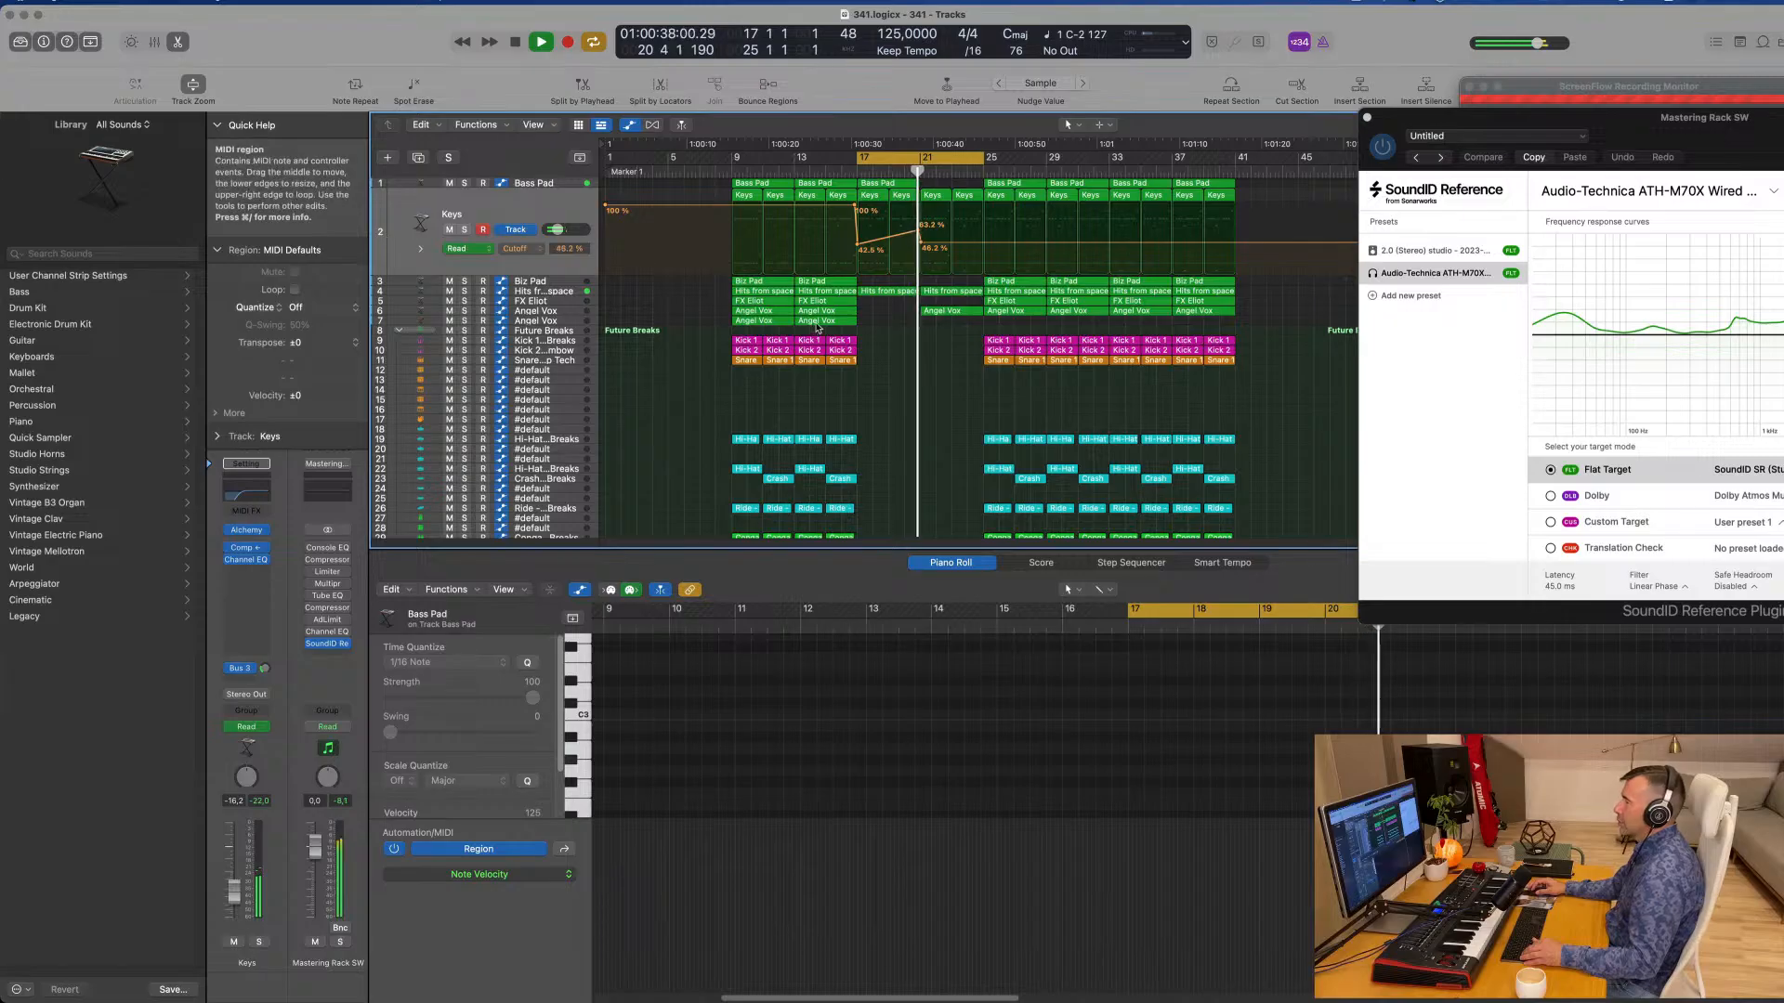
Step: Copy the lower Angel Vox track's region from bar 13 to bar 21 and play it back
drag(822, 327, 947, 324)
key(space)
key(space)
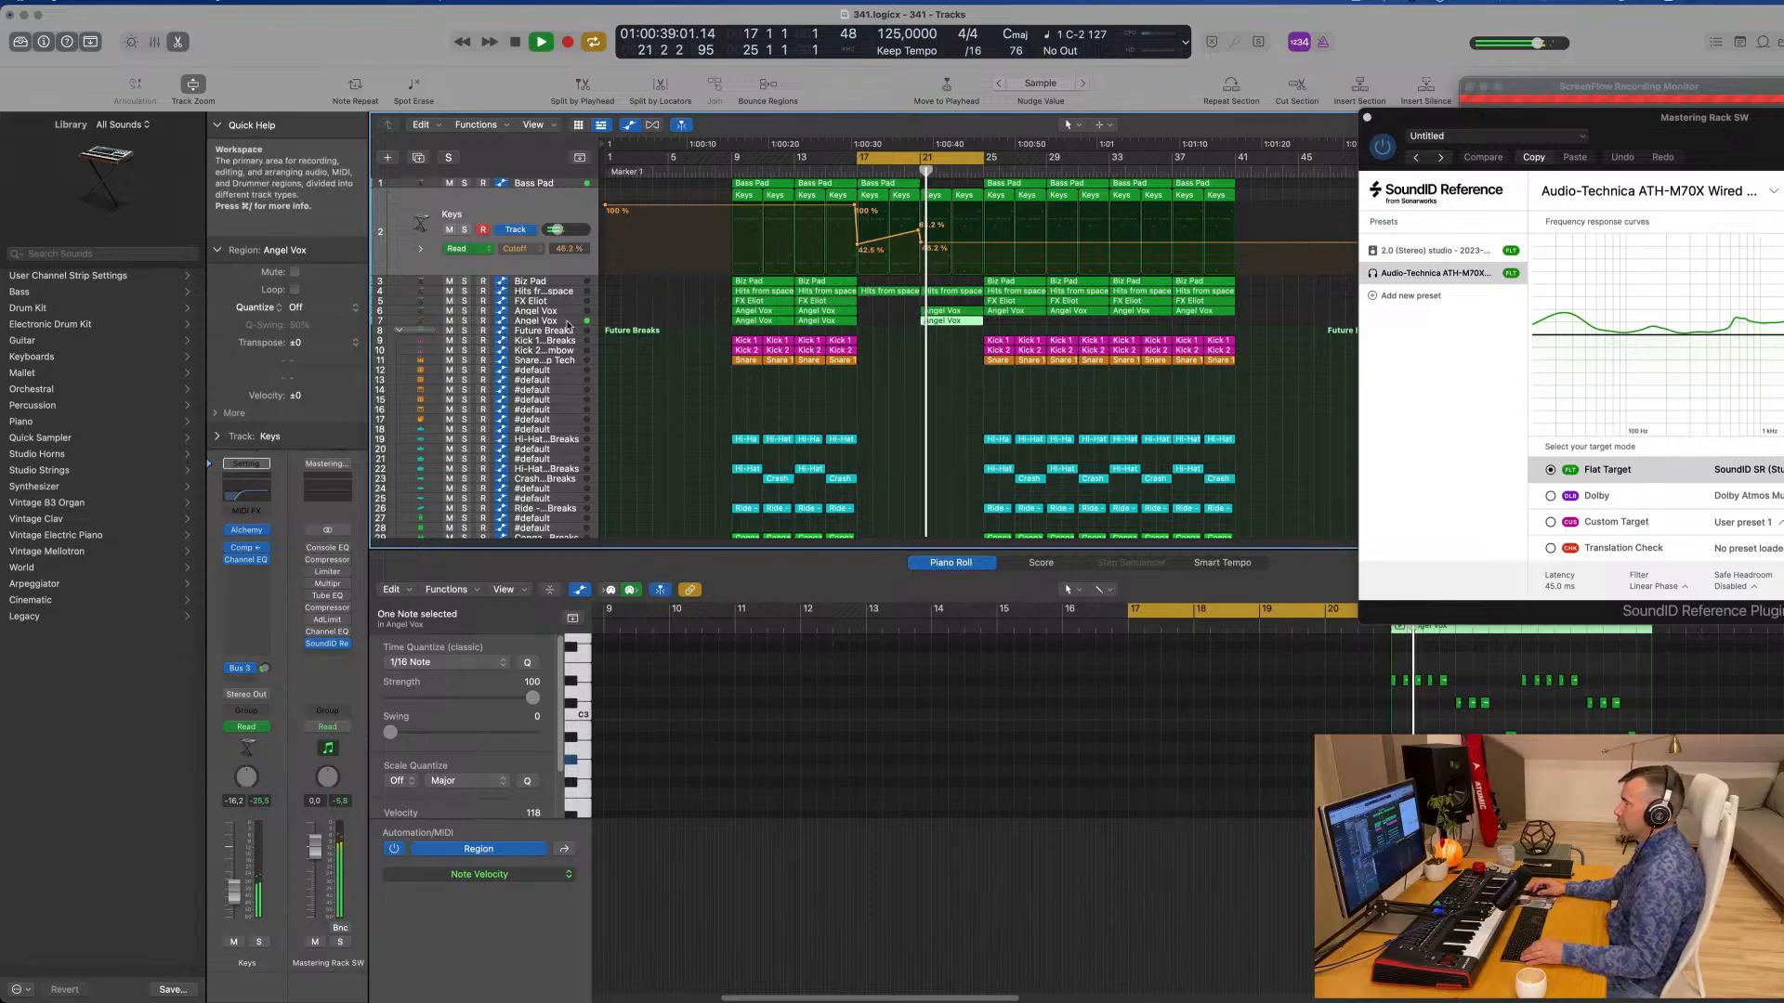
key(space)
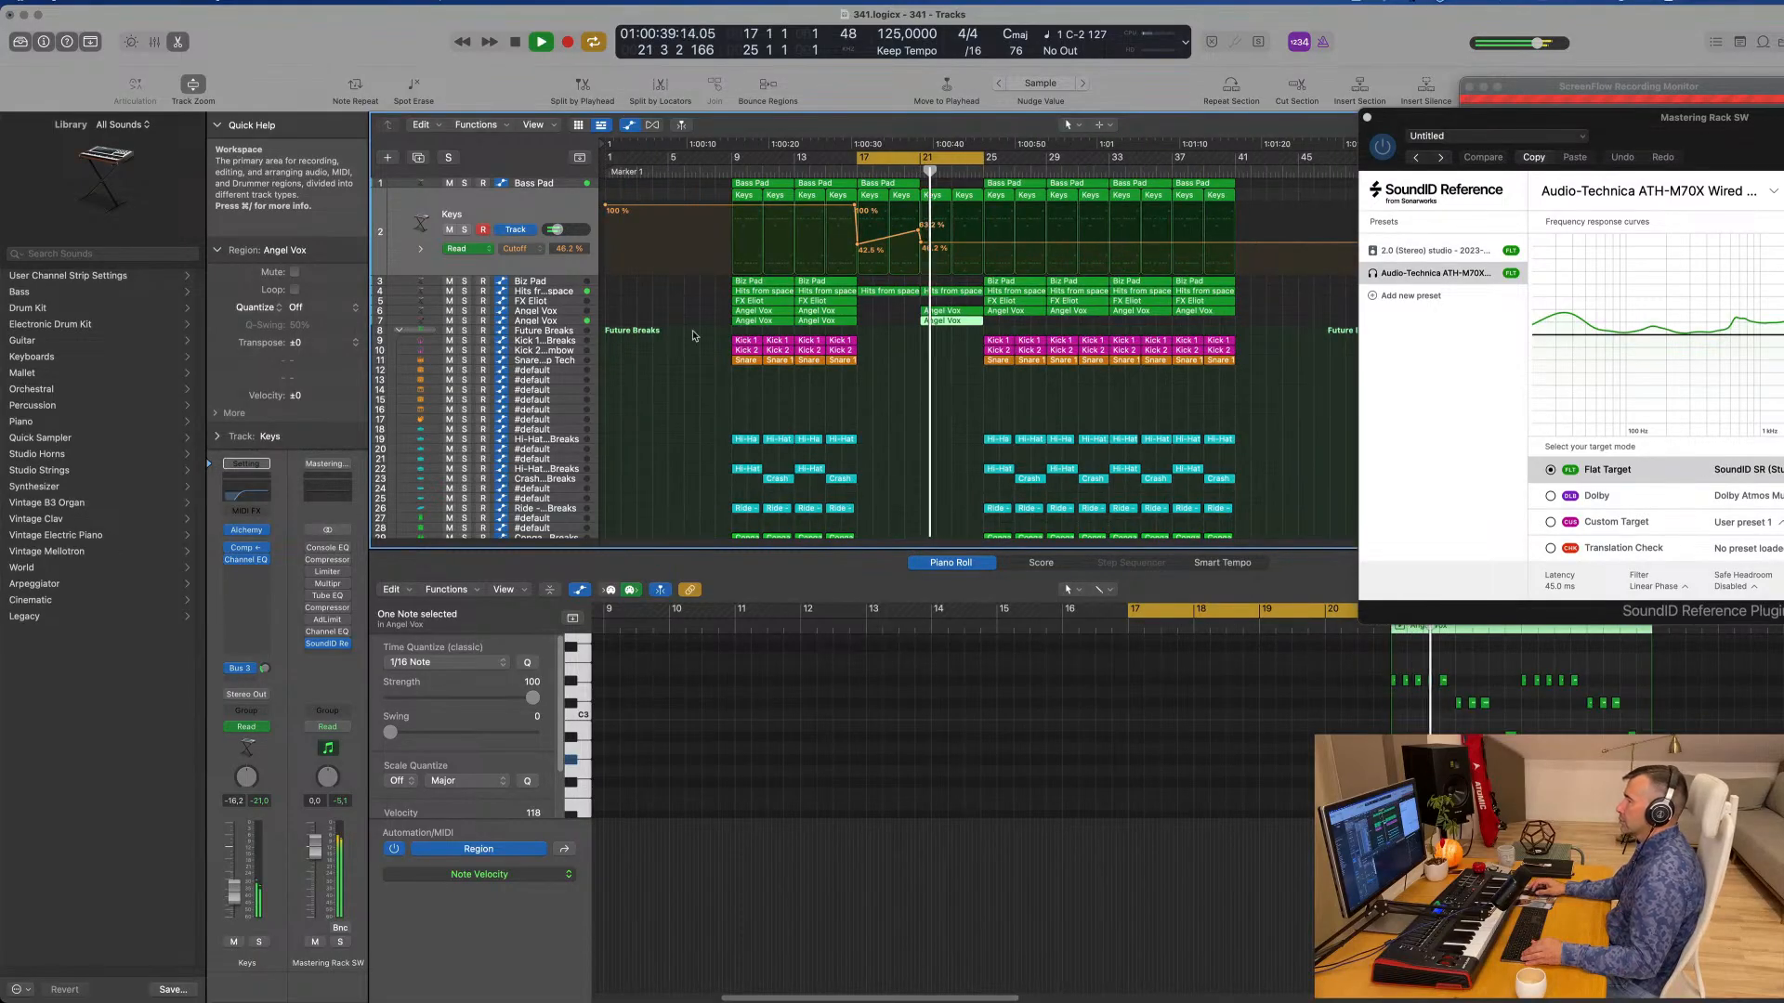
Step: Select the lower Angel Vox track and its region at bar 21 while listening to the loop
click(573, 320)
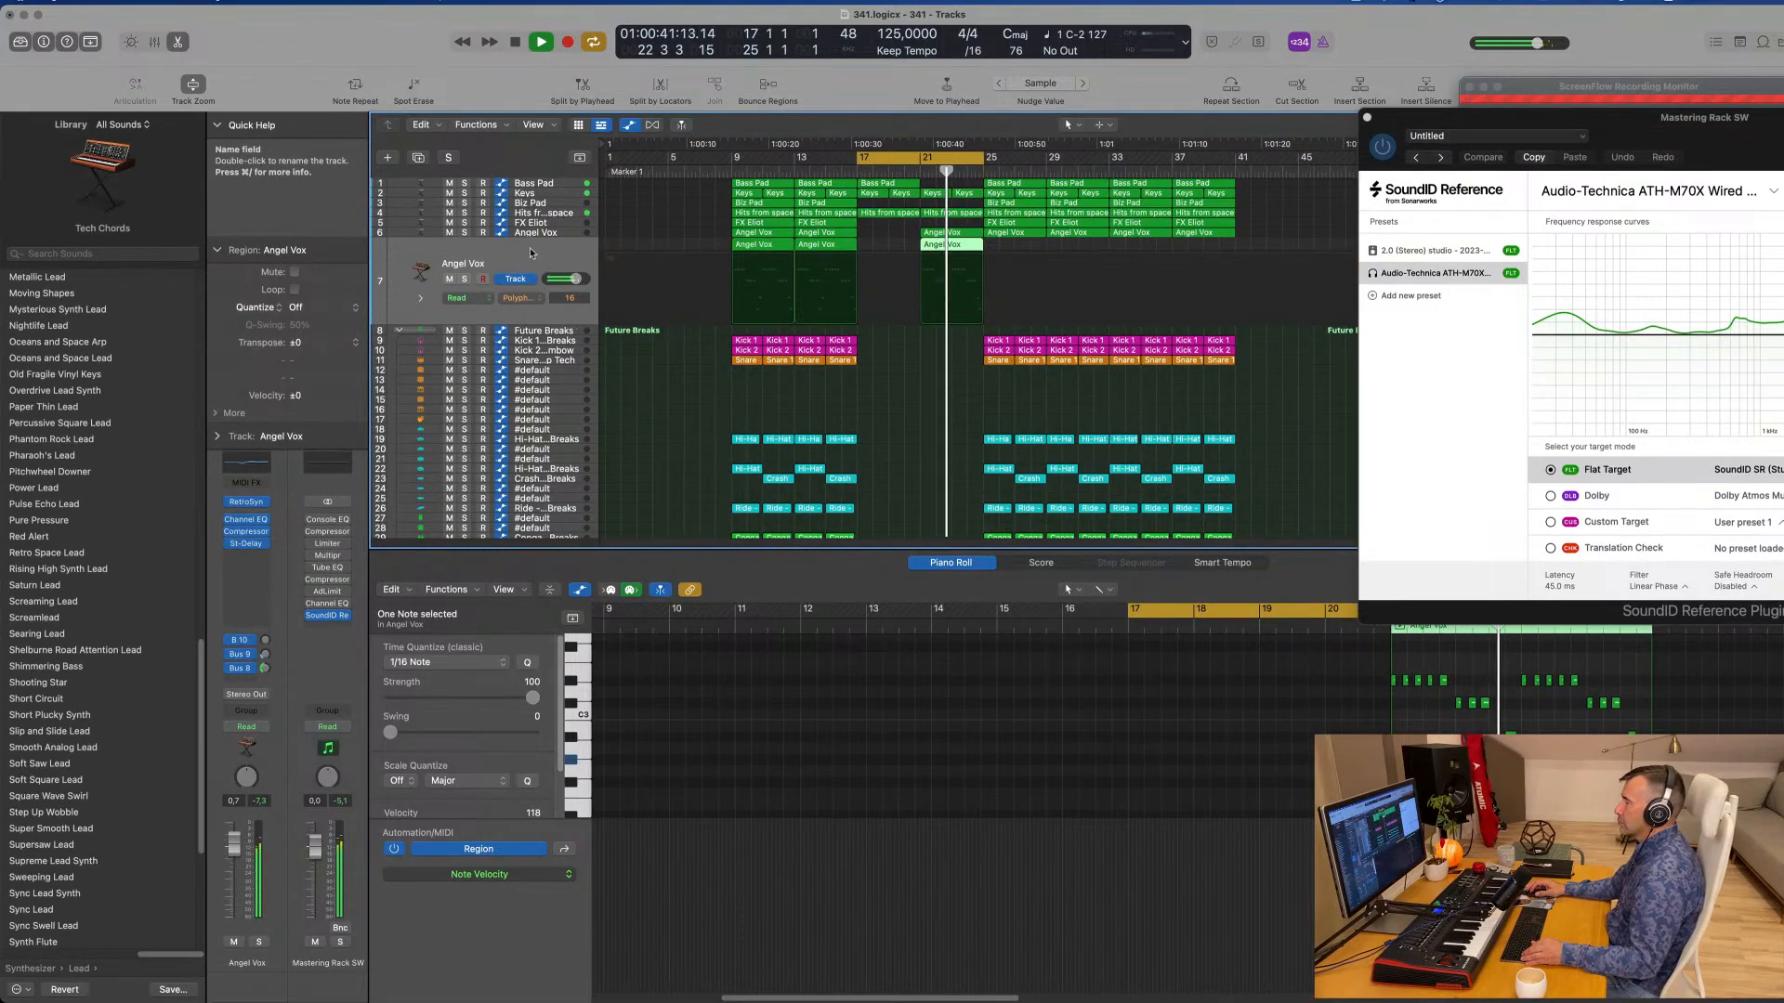
key(super+Right)
key(super+Right)
key(super+Left)
key(super+Left)
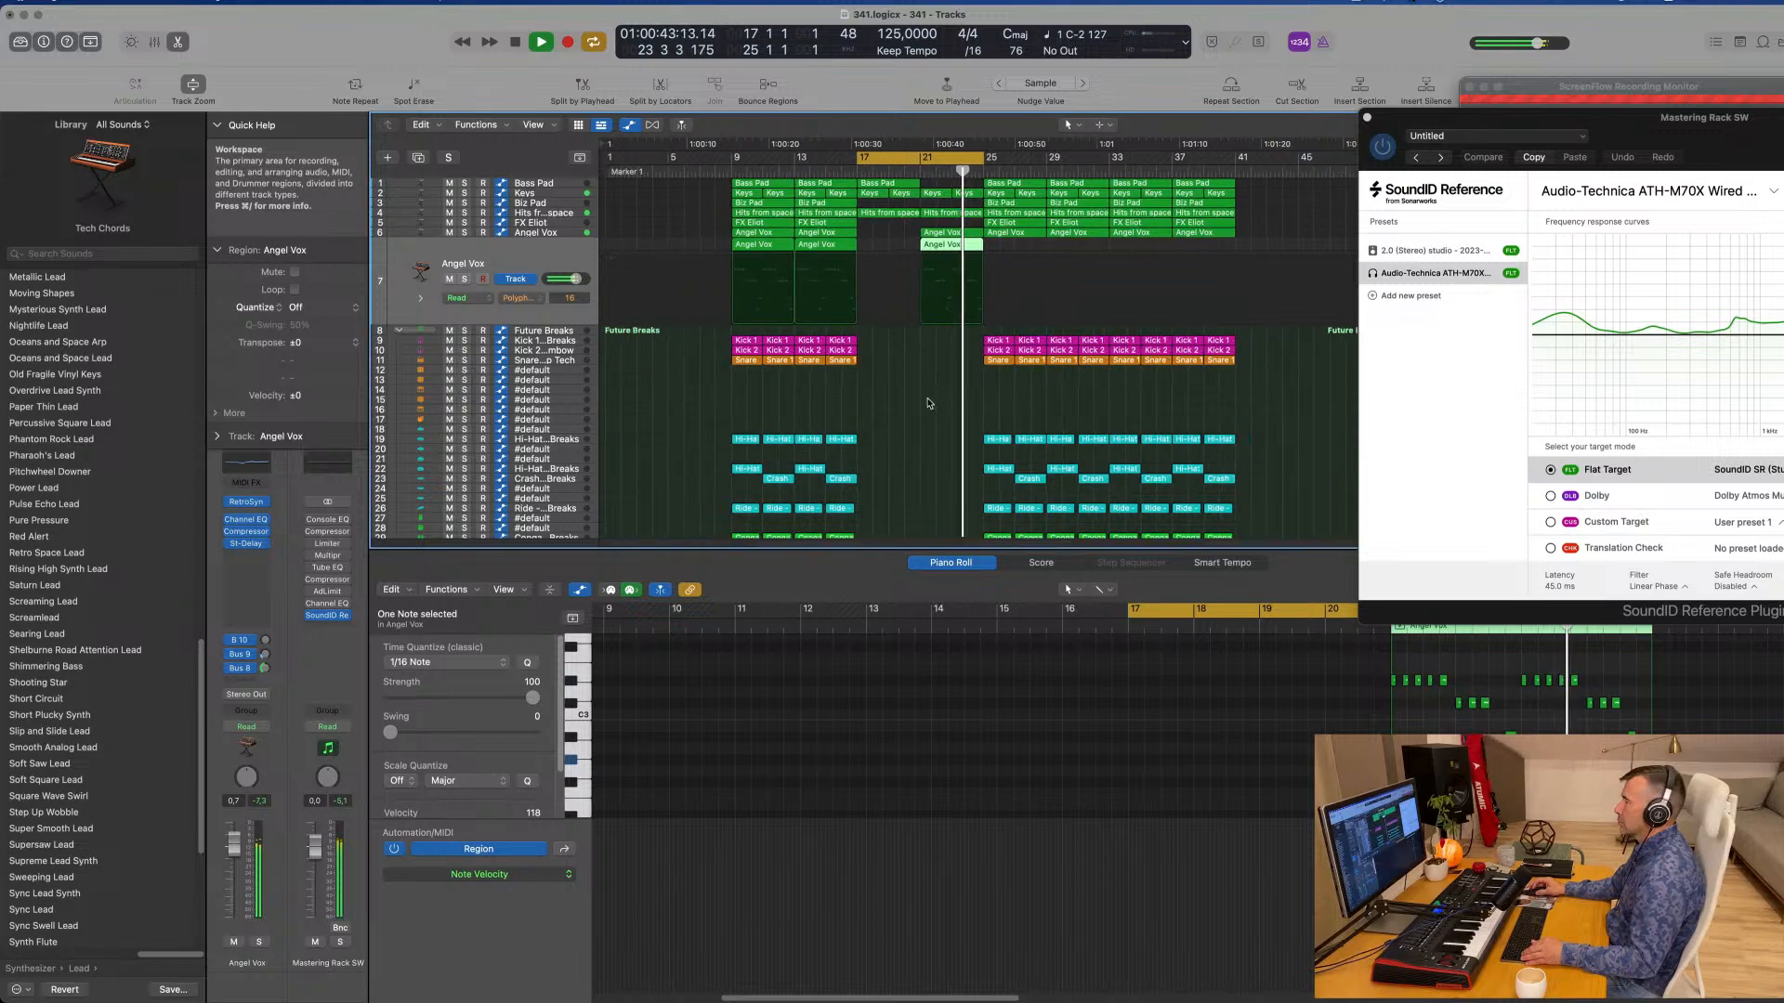
click(1010, 249)
click(950, 247)
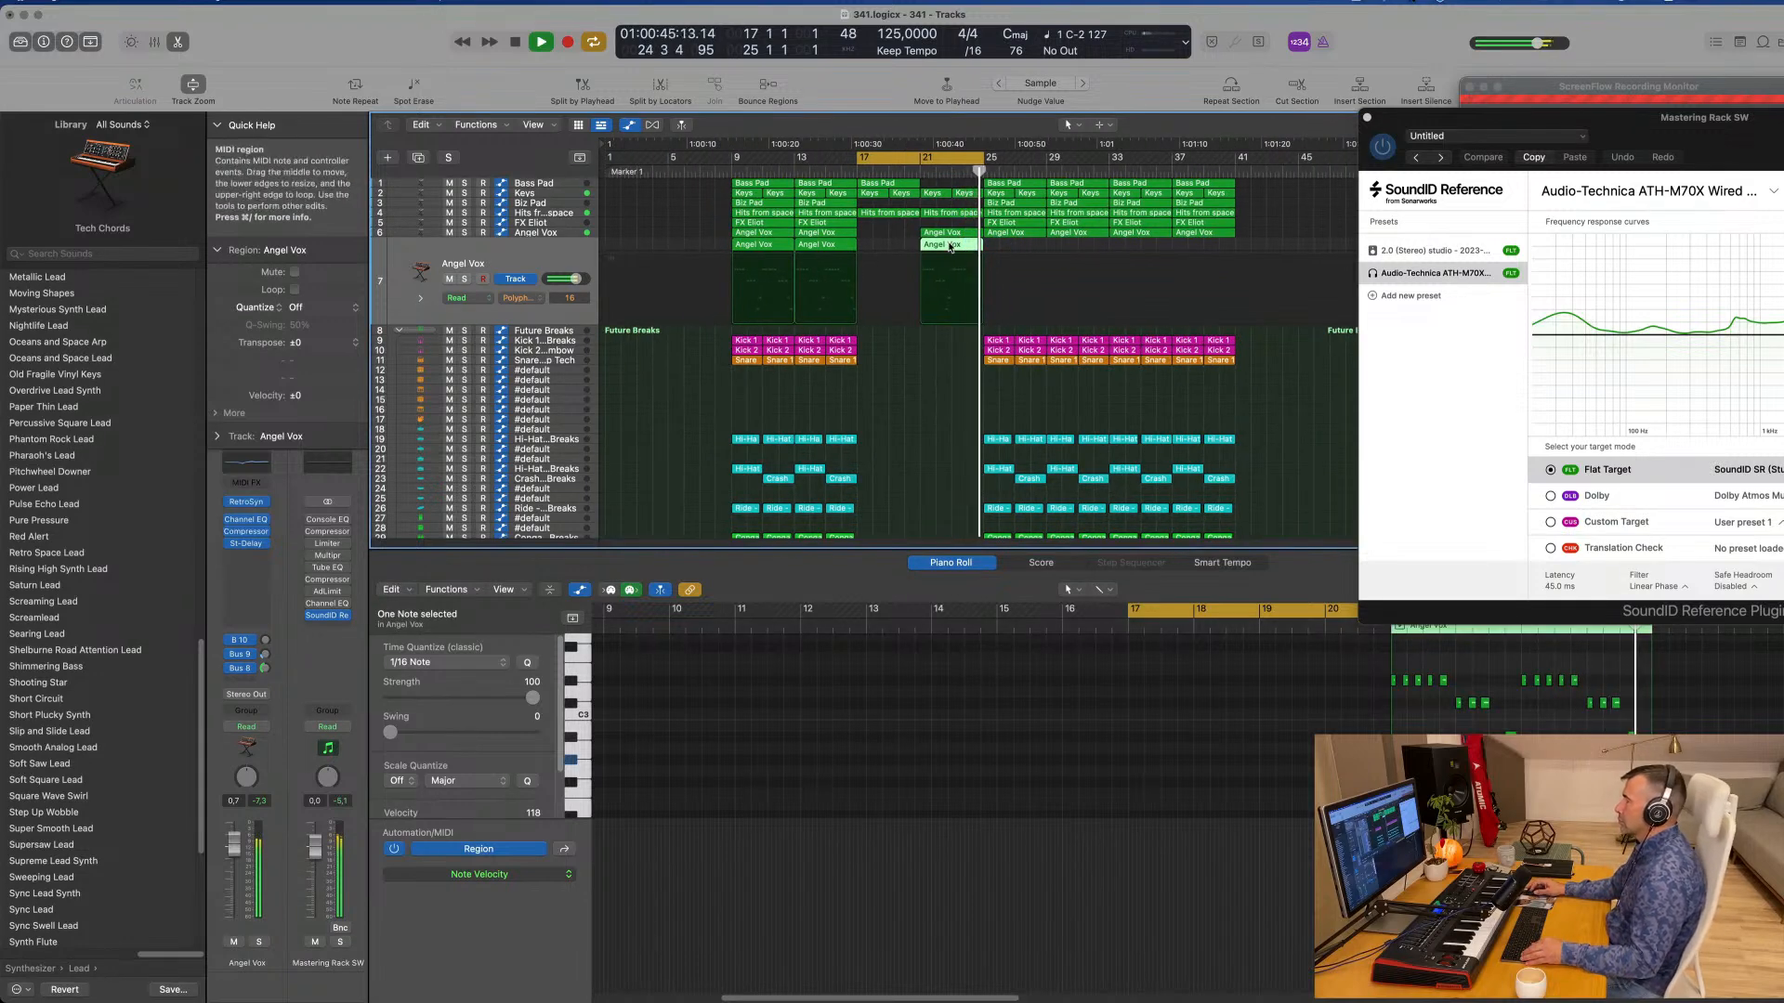
Step: Copy the lower Angel Vox track's region from bar 21 to bar 25 and extend the cycle area's end to bar 33
drag(950, 247, 1012, 247)
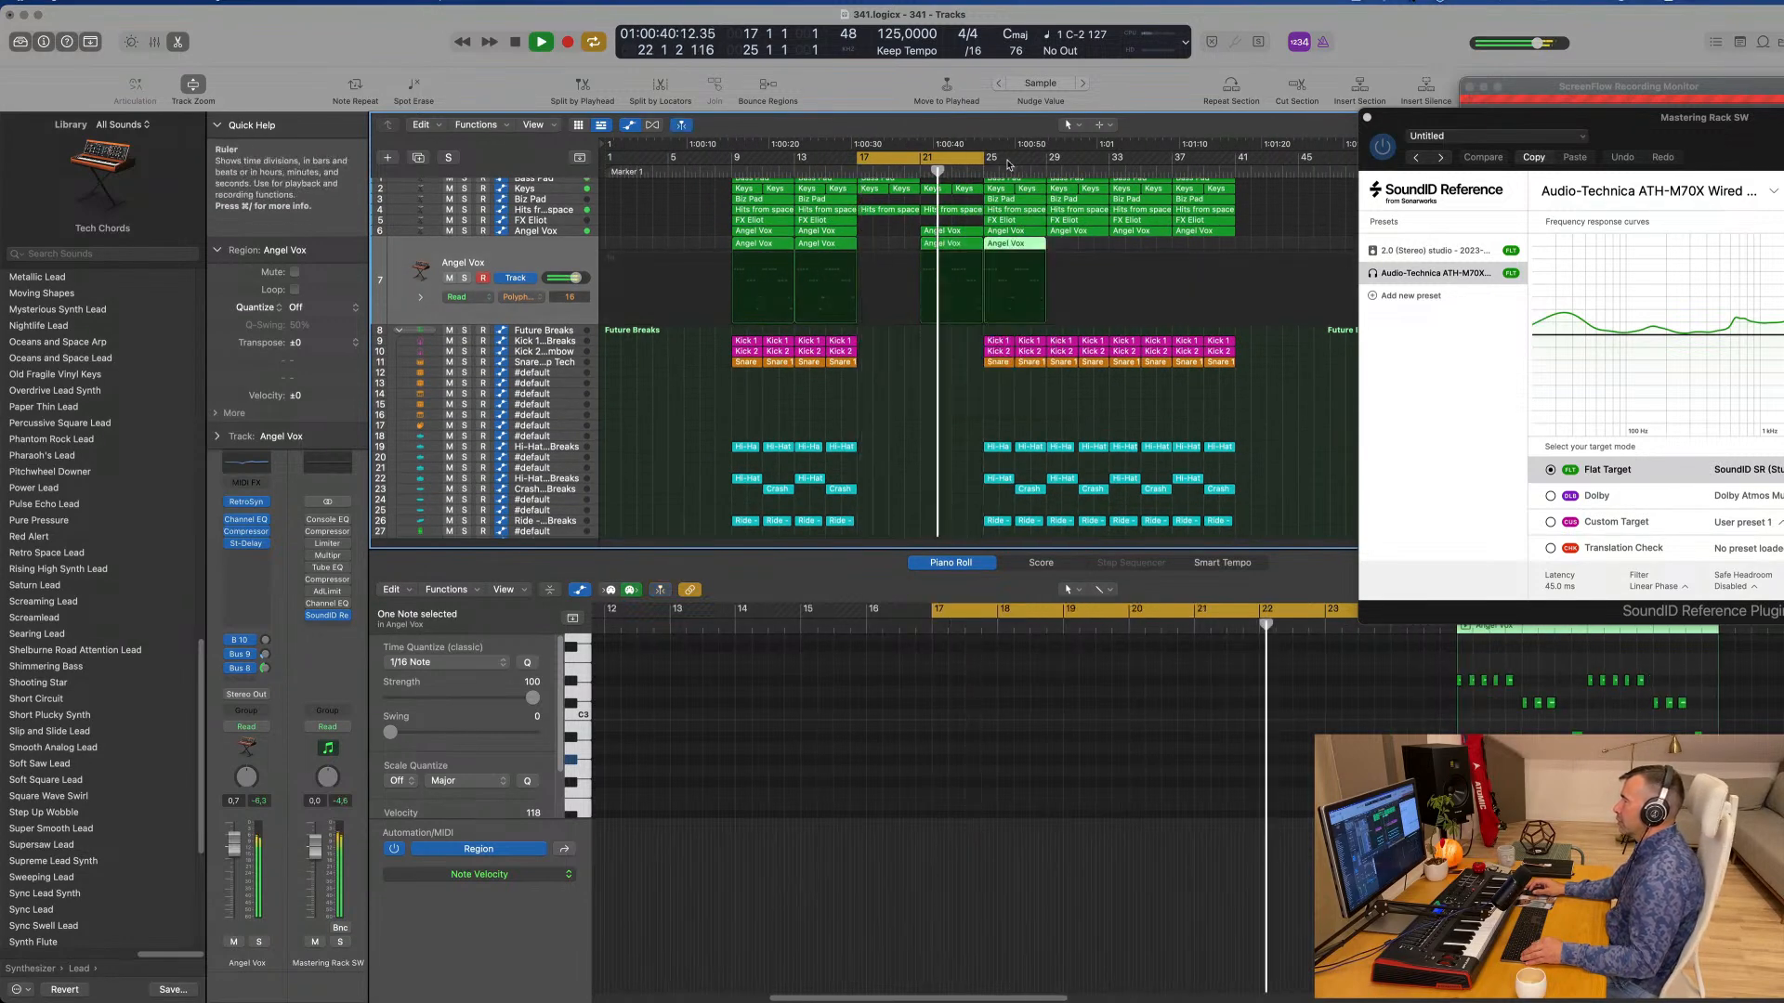
drag(981, 157, 1123, 158)
key(space)
Step: Delete the Keys, Biz Pad, Hits from space, FX Eliot and upper Angel Vox regions in bars 25 to 29 and listen to the result
scroll(1068, 233, up, 1)
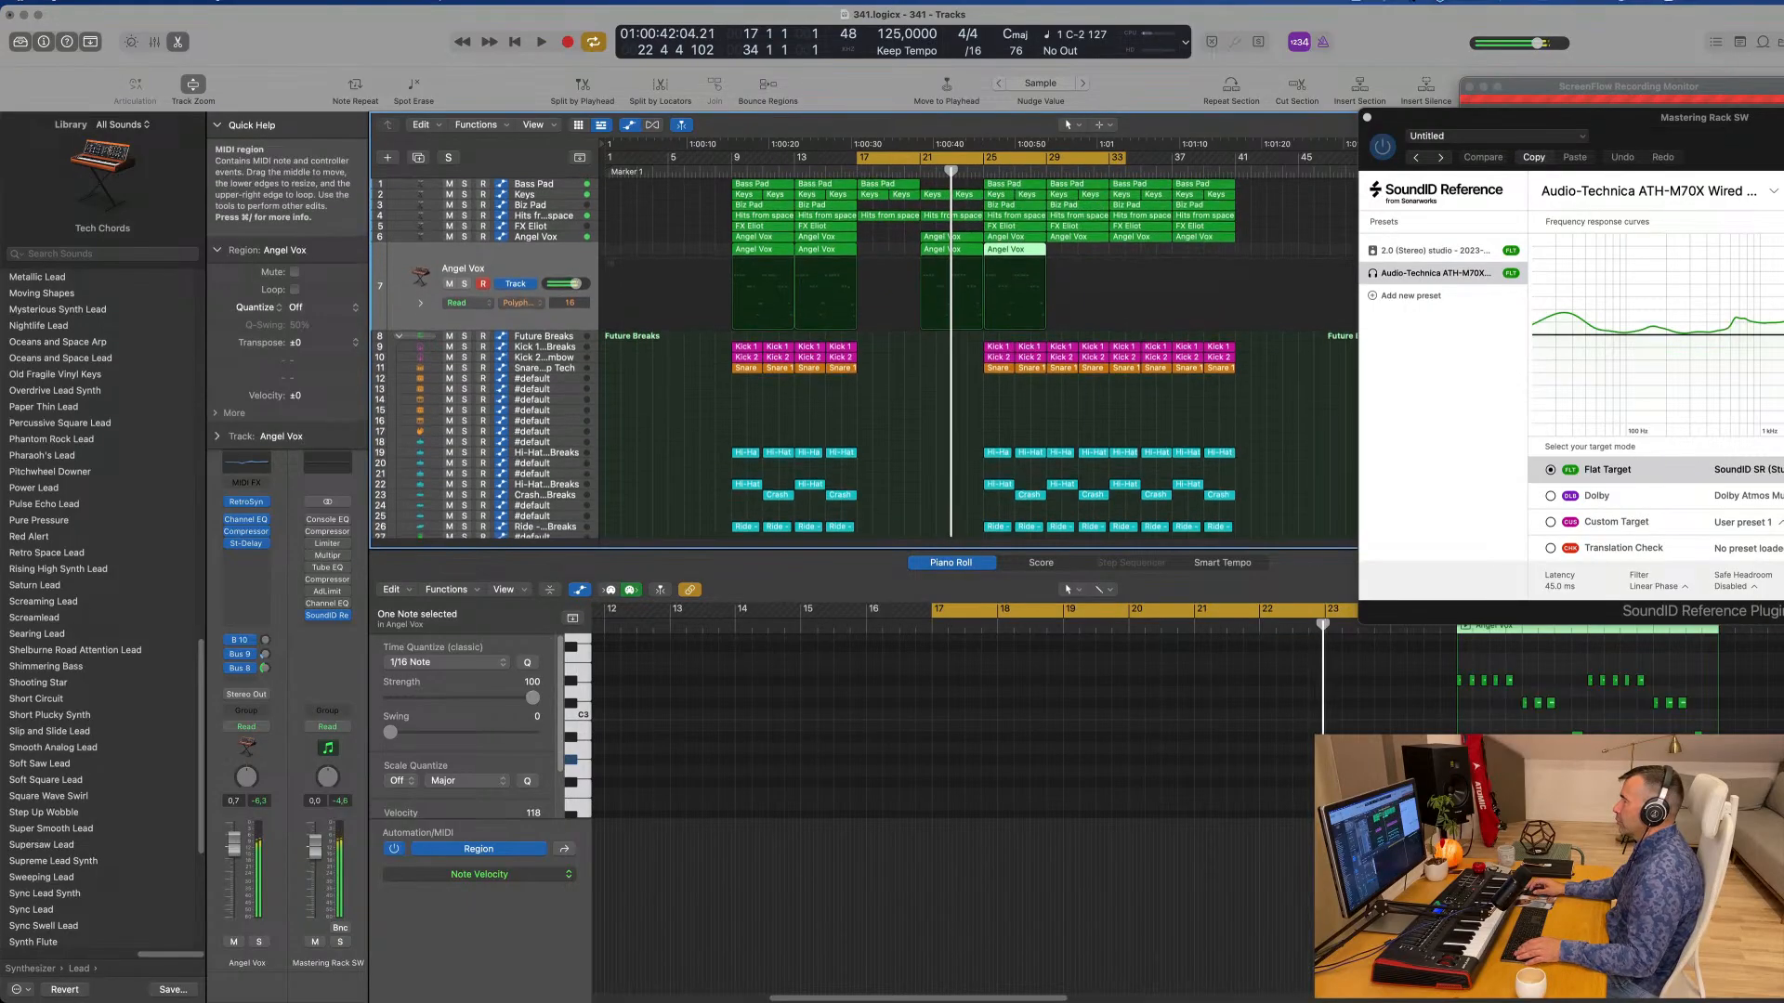
key(Delete)
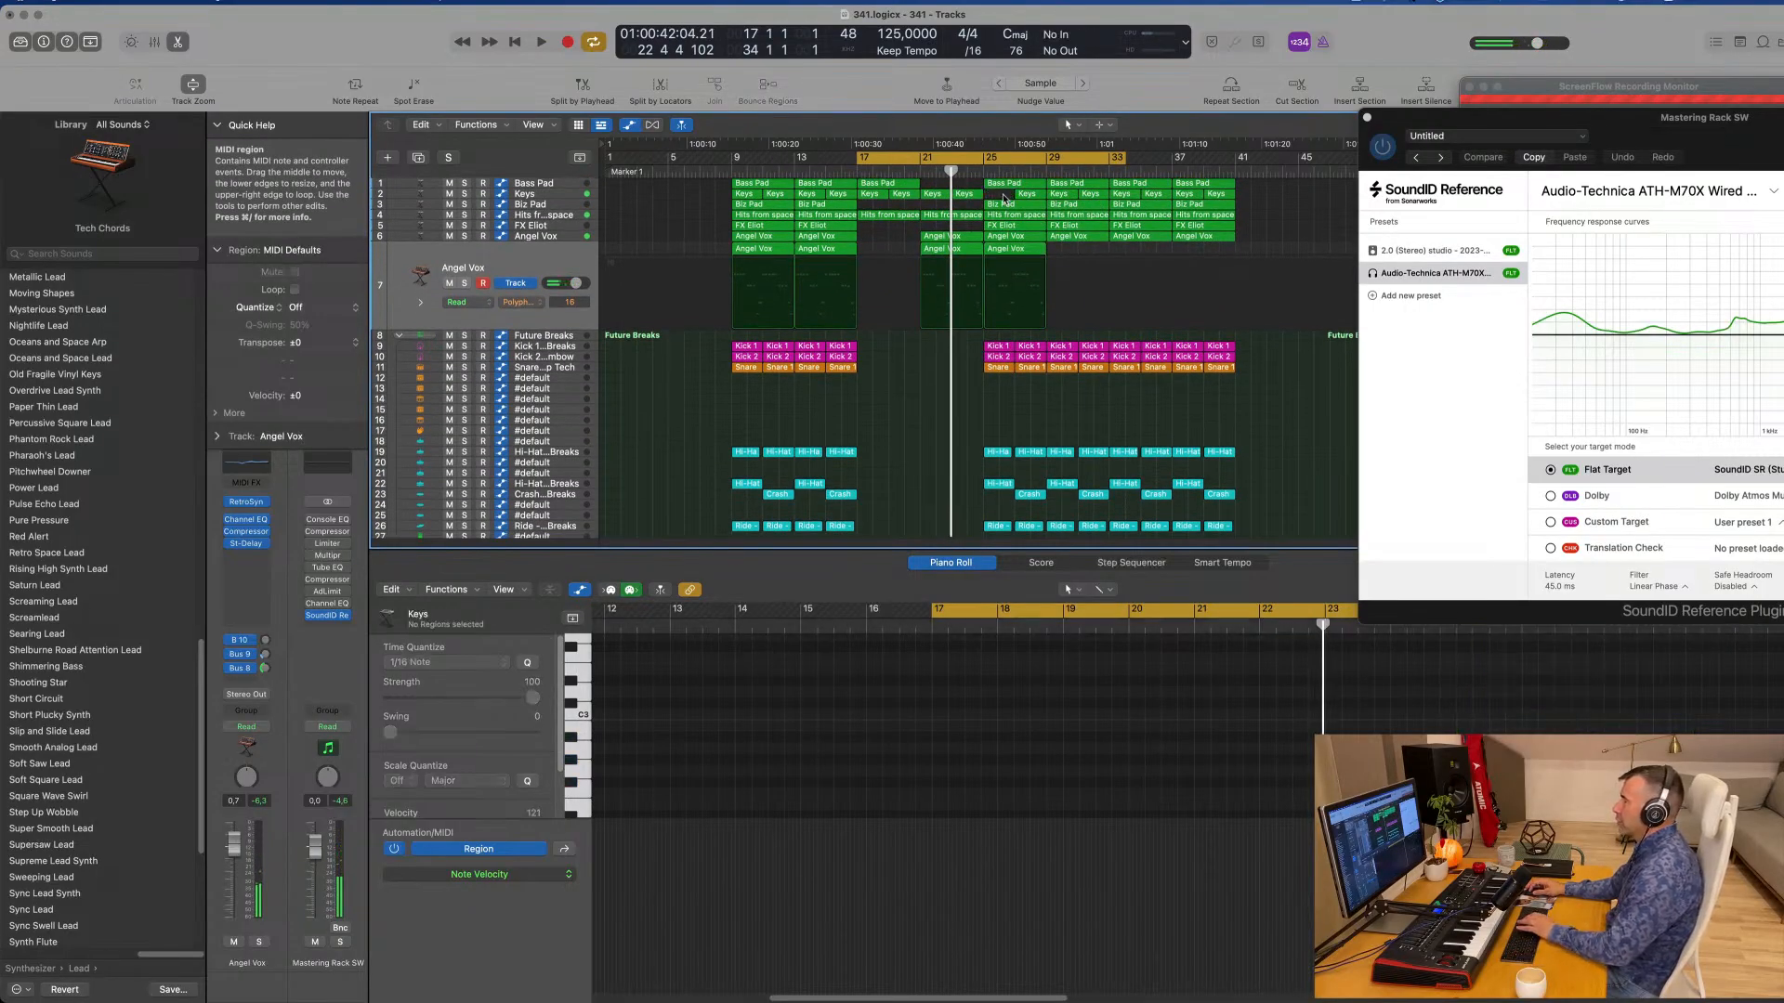
key(Delete)
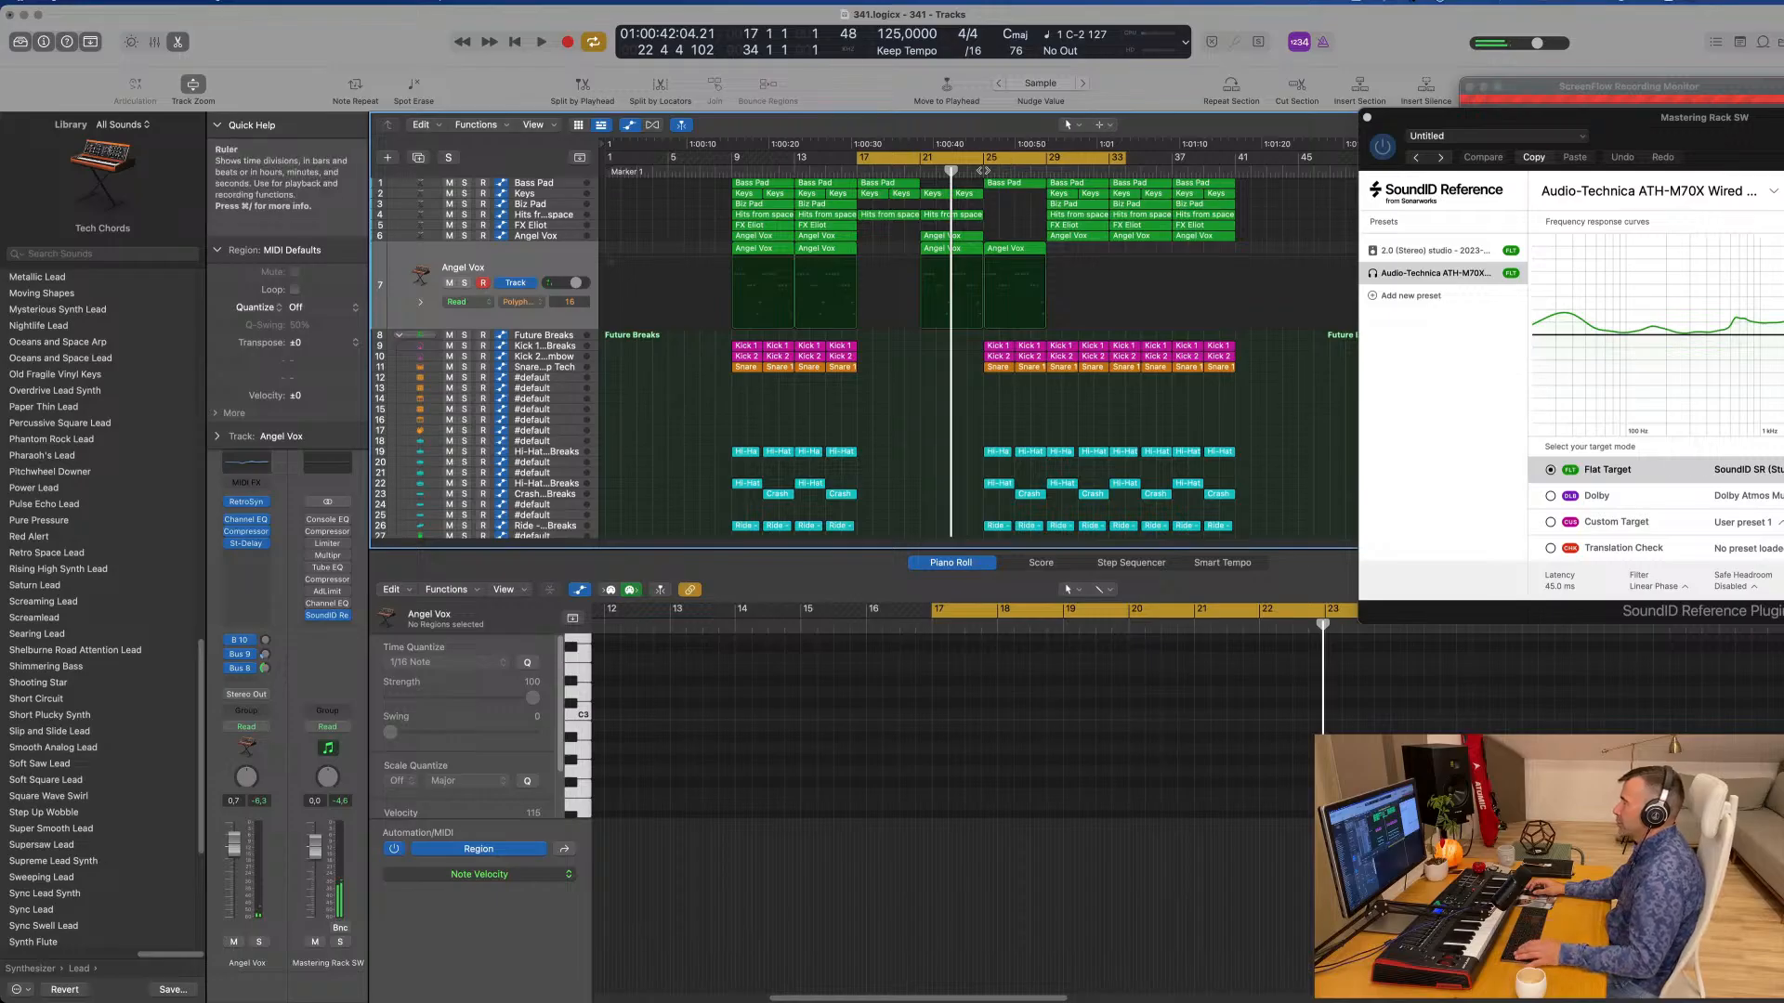
key(space)
click(983, 171)
scroll(1040, 253, up, 5)
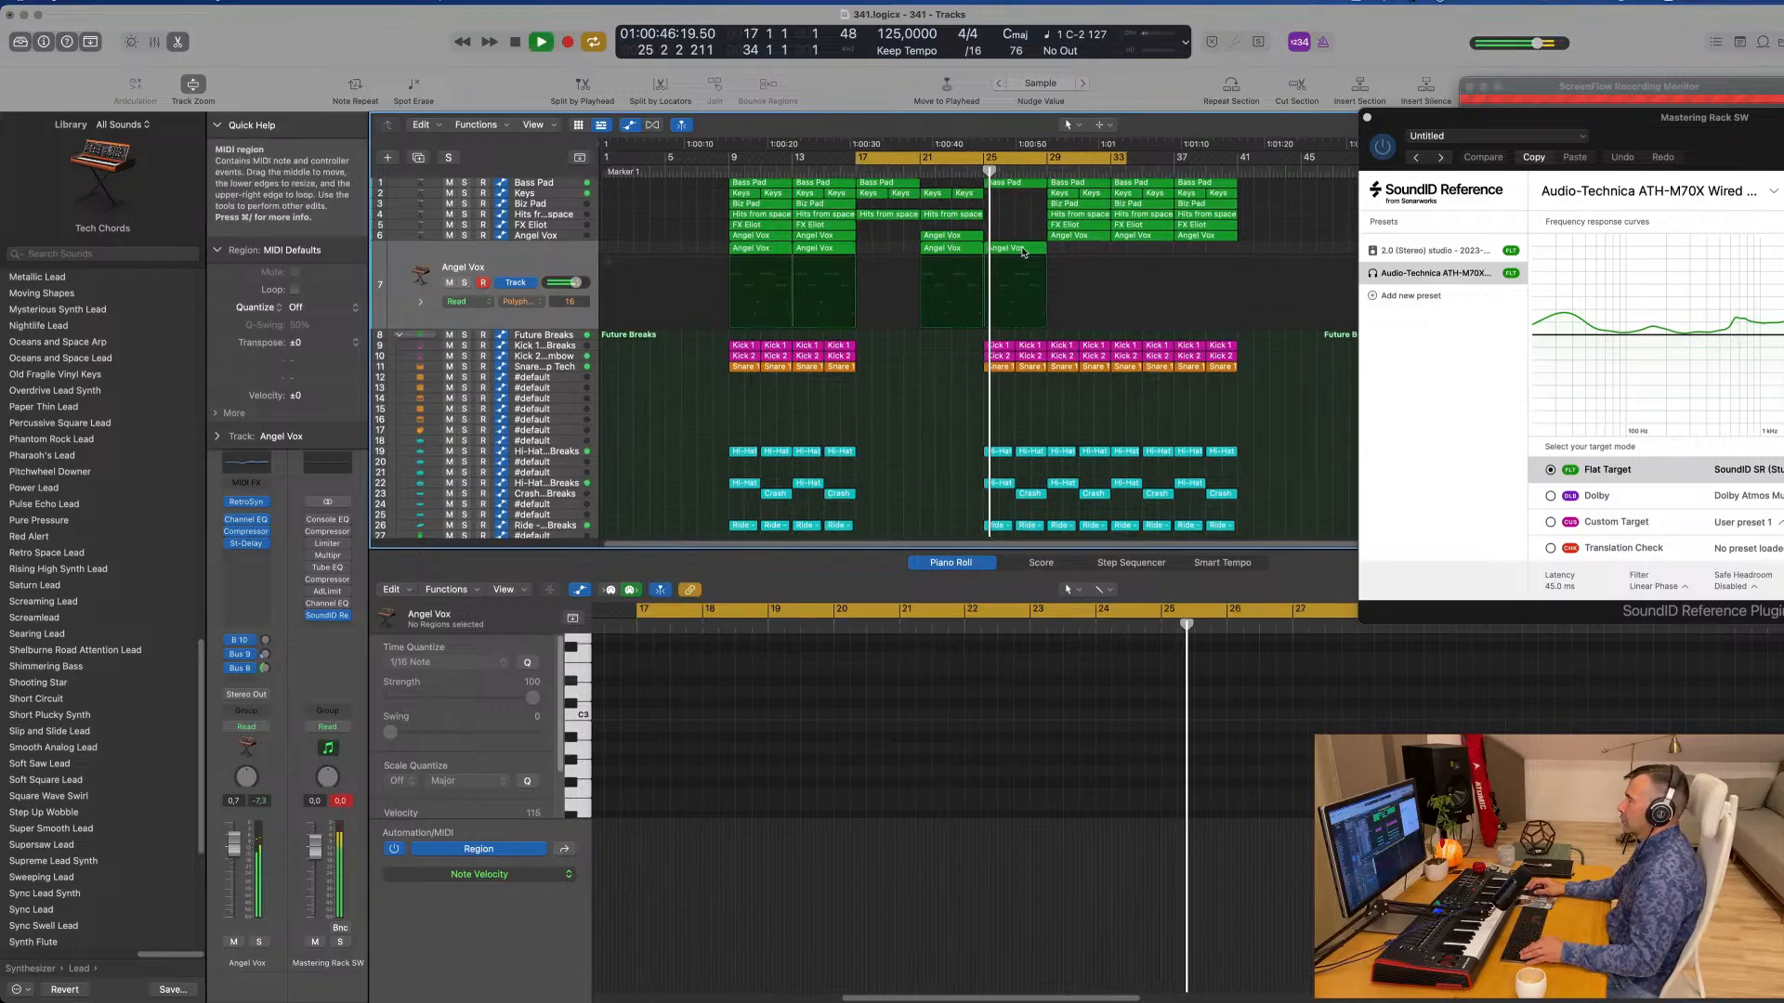
scroll(1041, 244, down, 3)
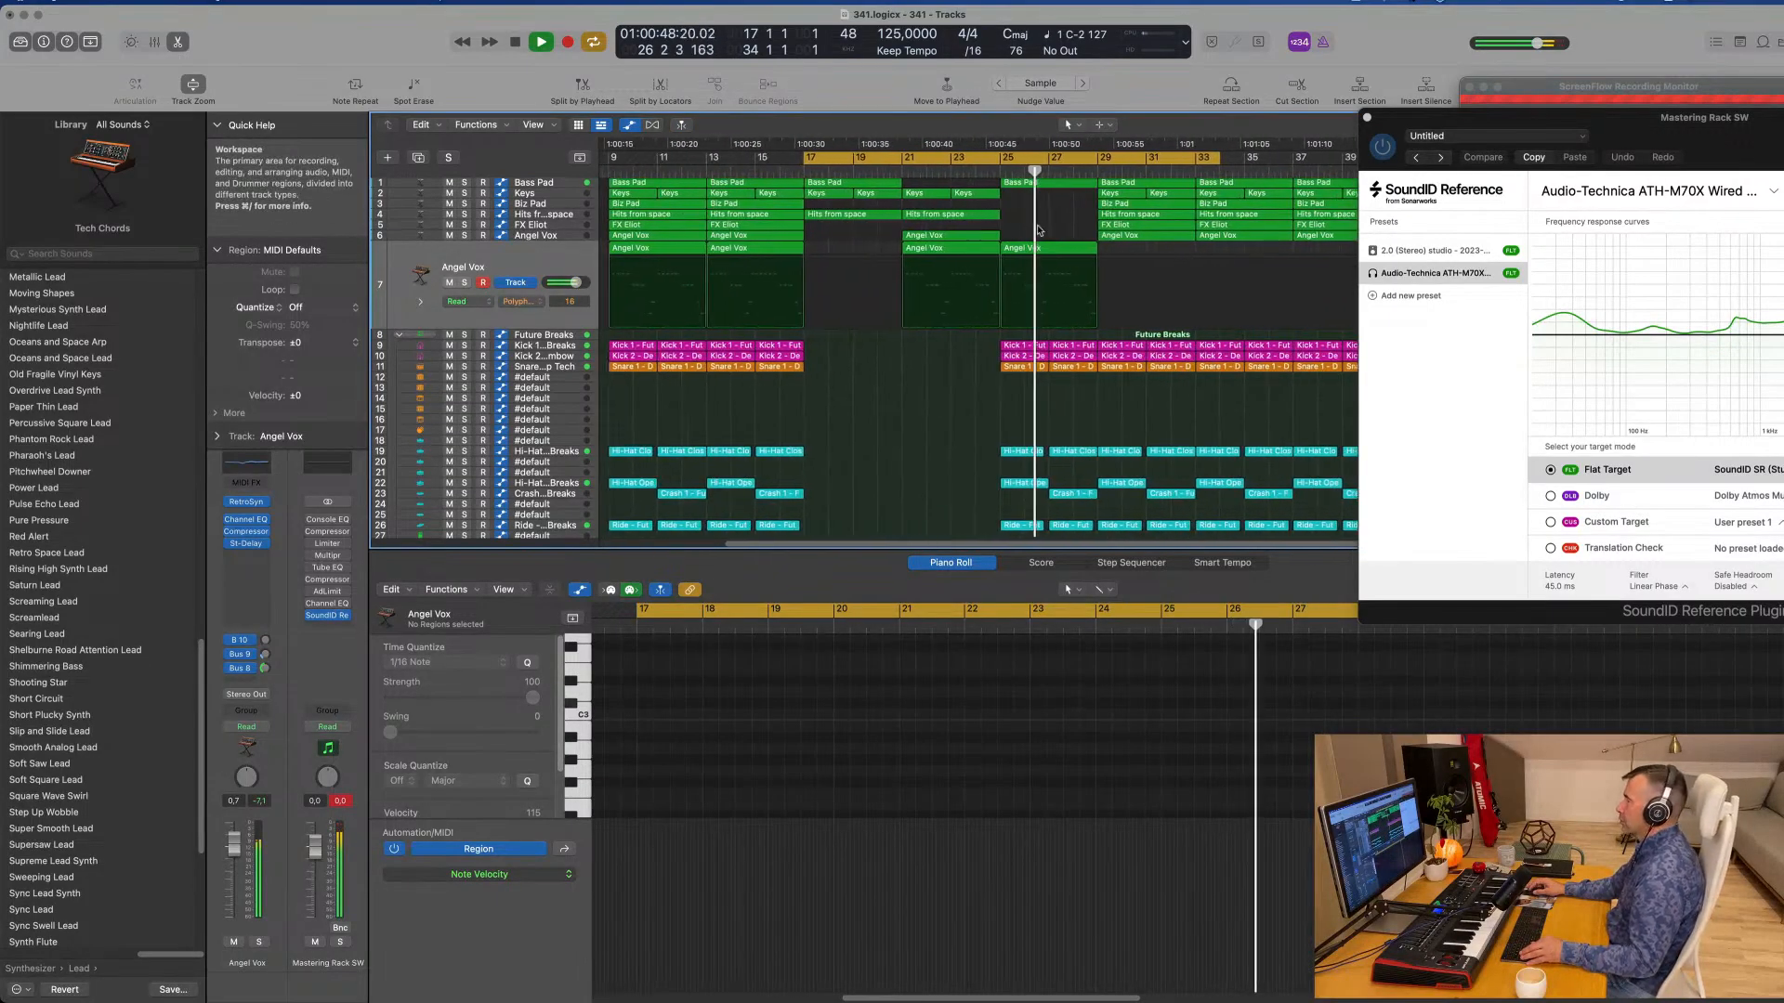
scroll(1031, 223, down, 2)
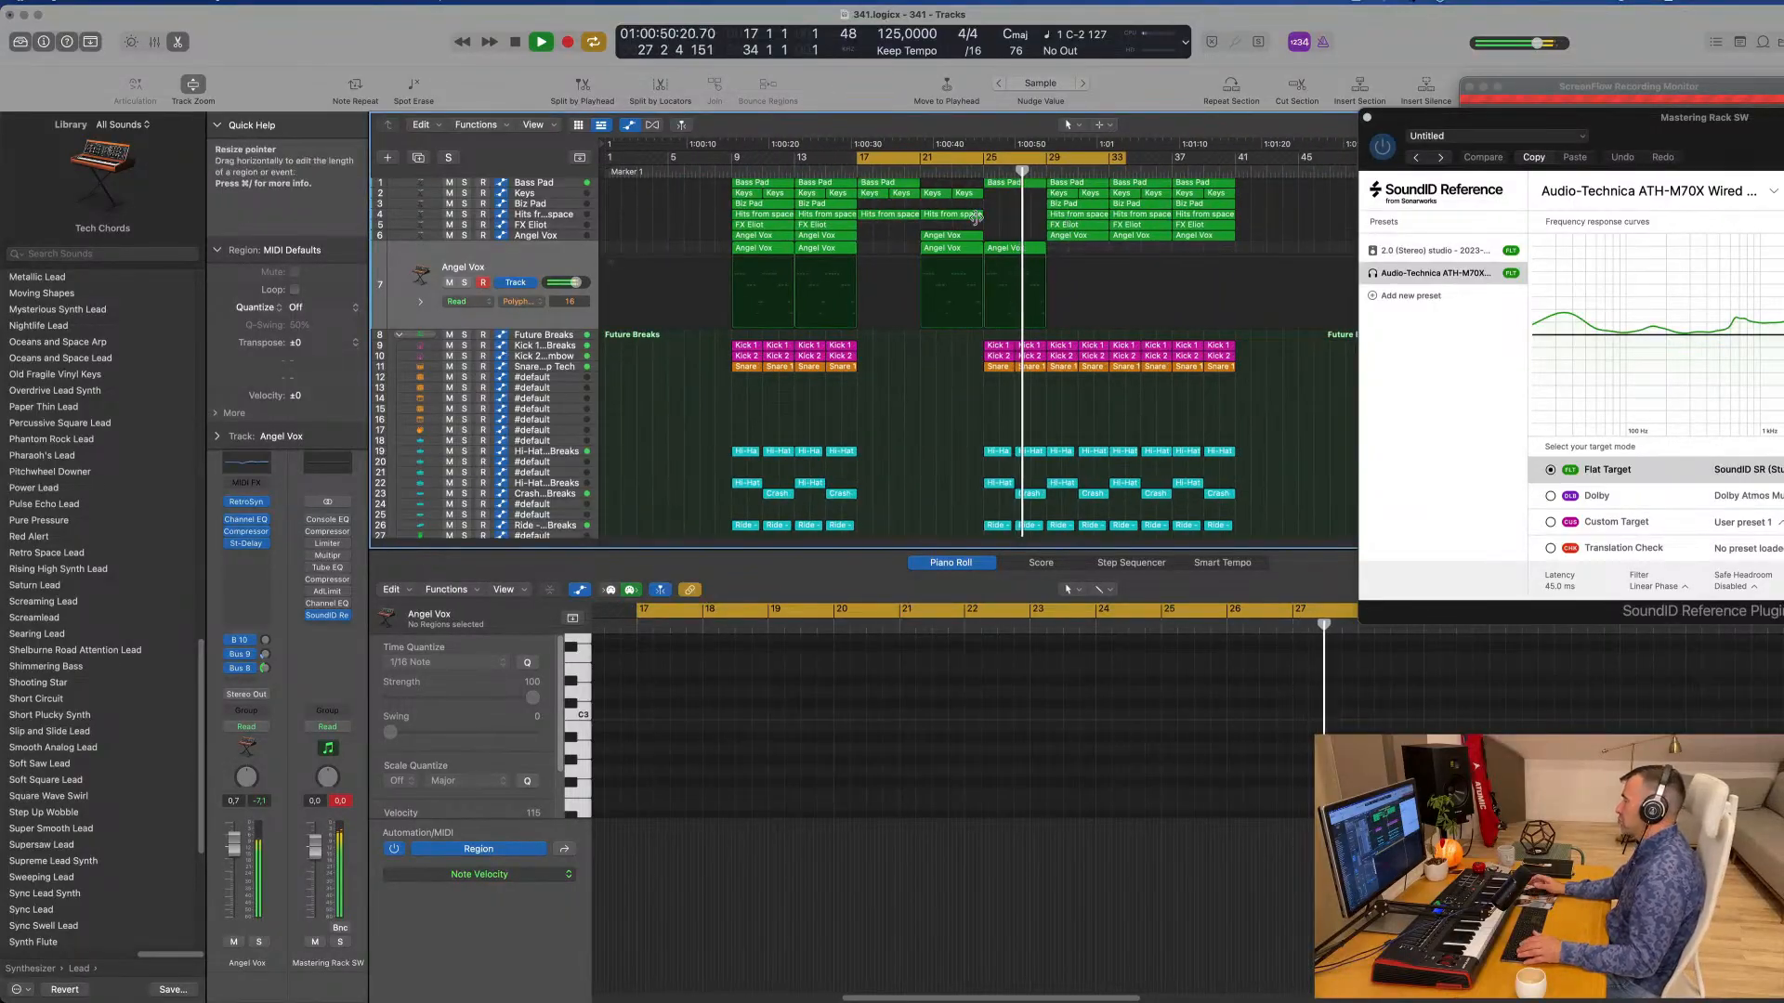
key(space)
key(space)
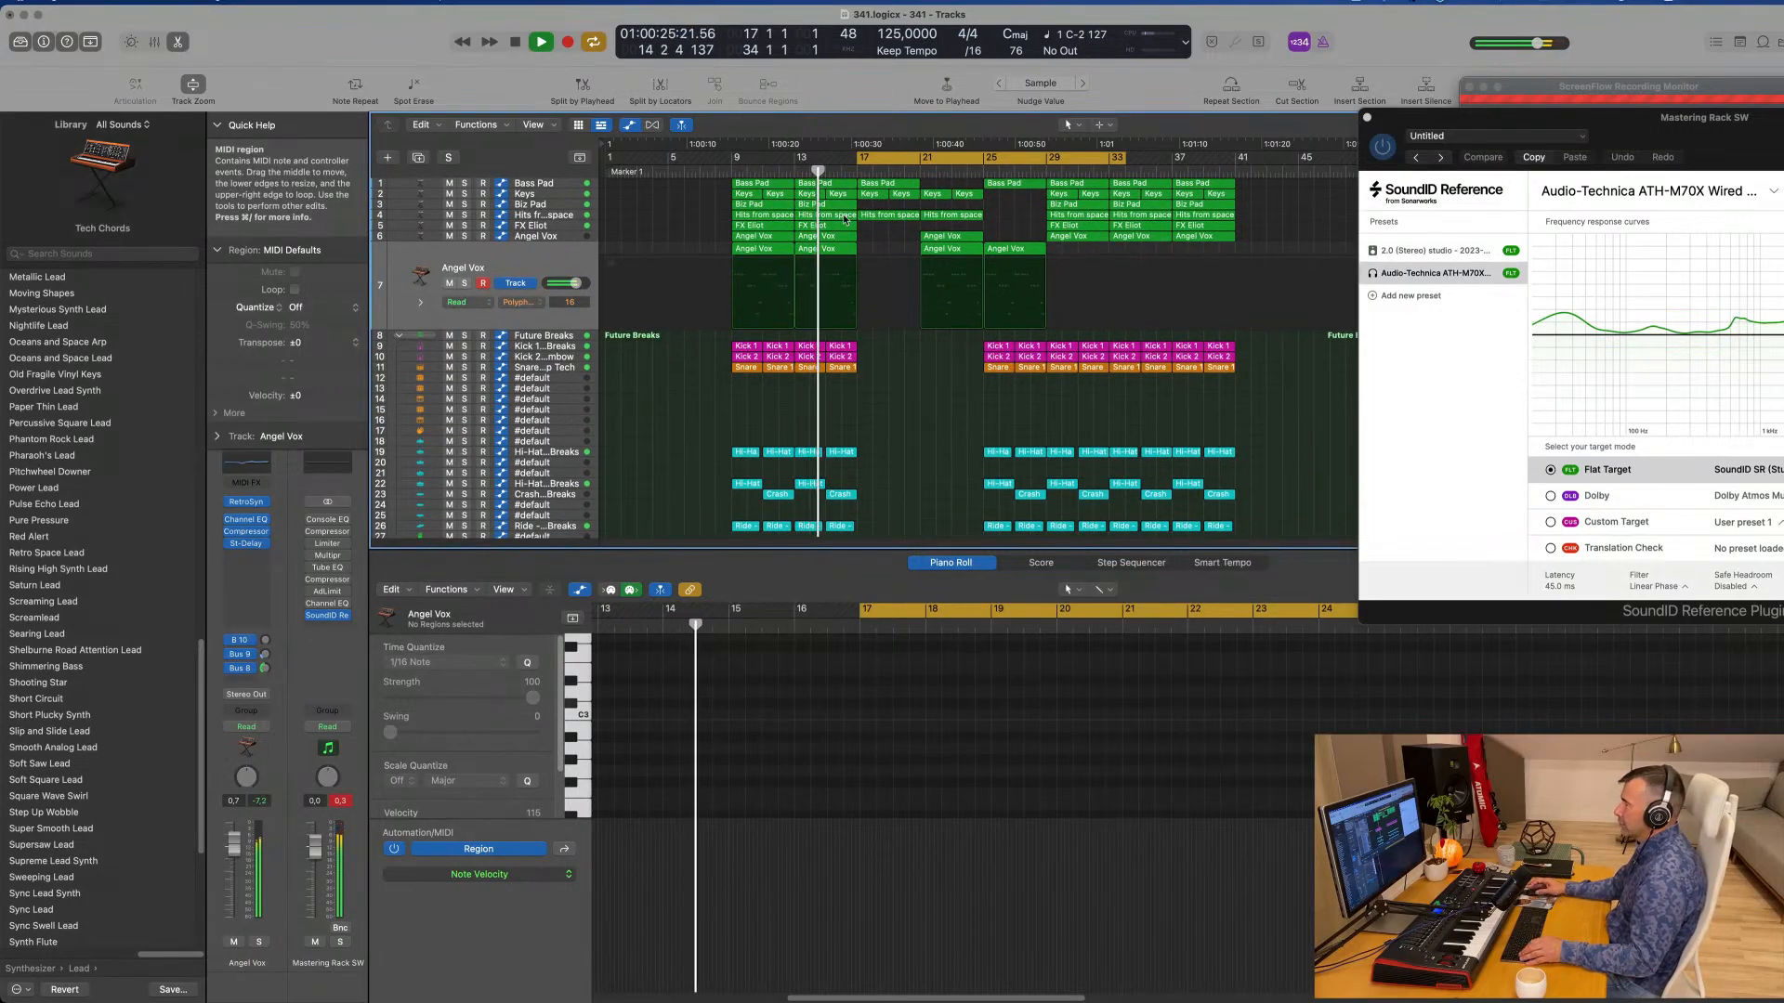
Step: Delete the Keys, Biz Pad, Hits from space, FX Eliot and upper Angel Vox regions in bars 29 to 33 and copy the lower Angel Vox region there
click(971, 172)
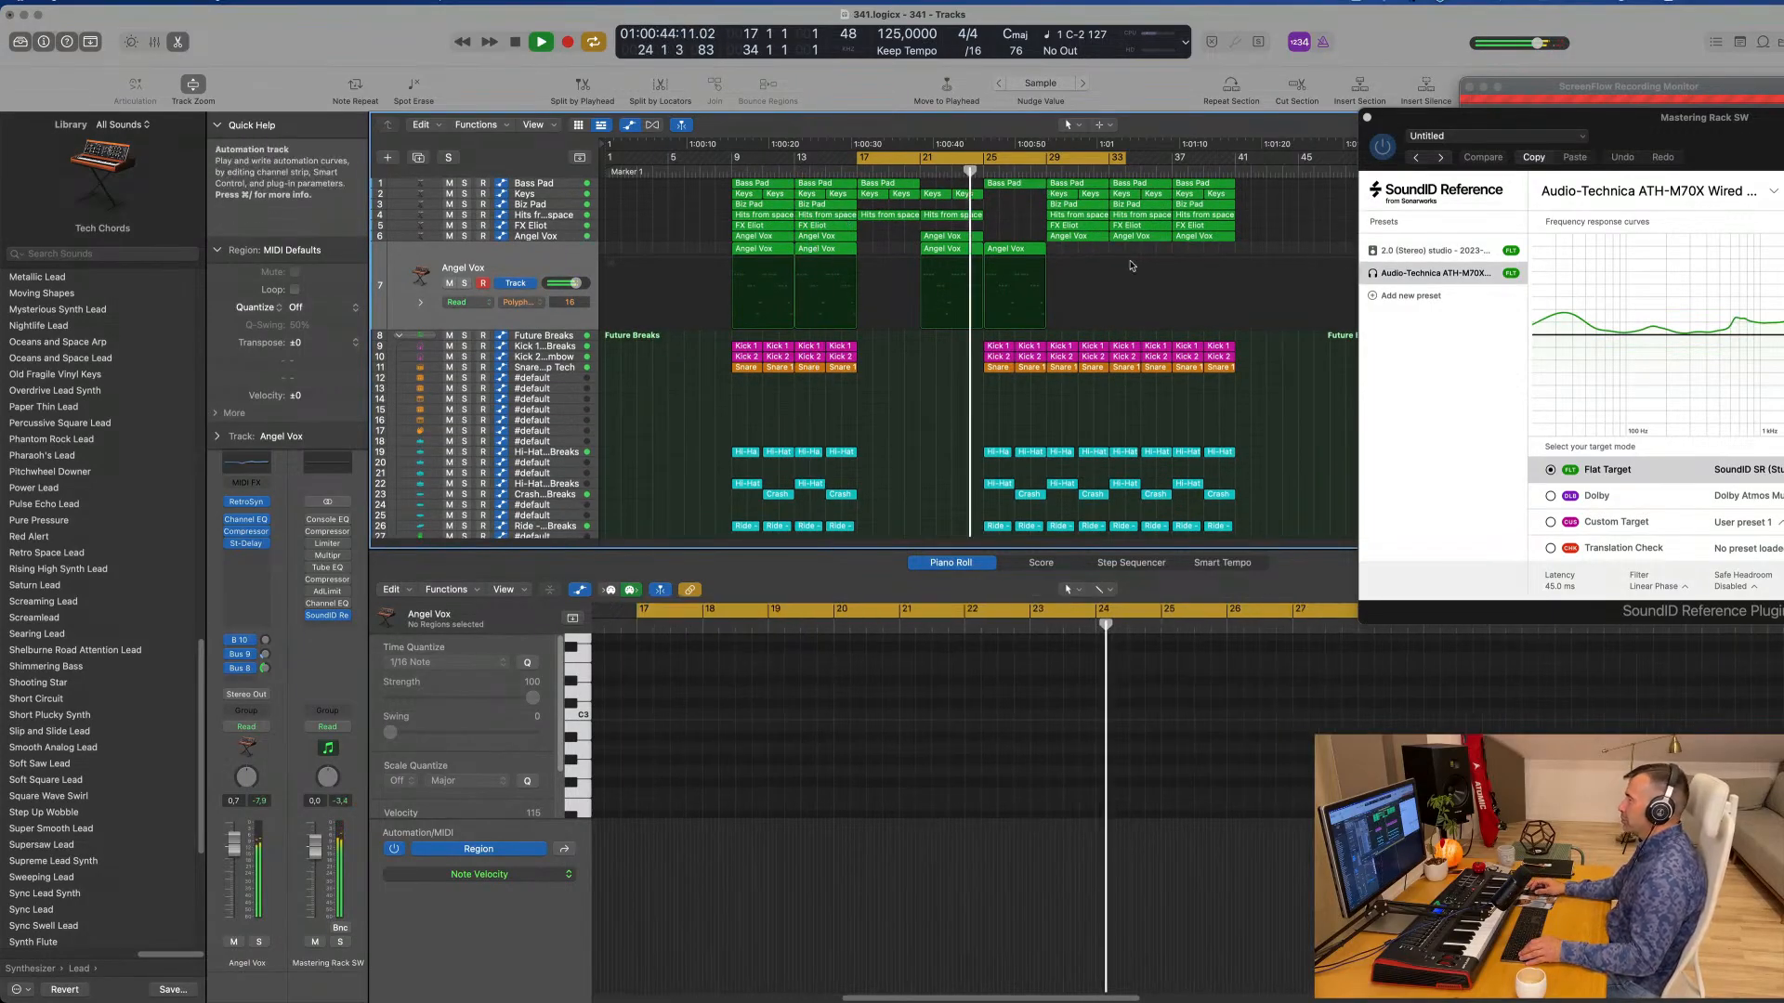
drag(1054, 215, 1078, 260)
key(Delete)
click(1015, 250)
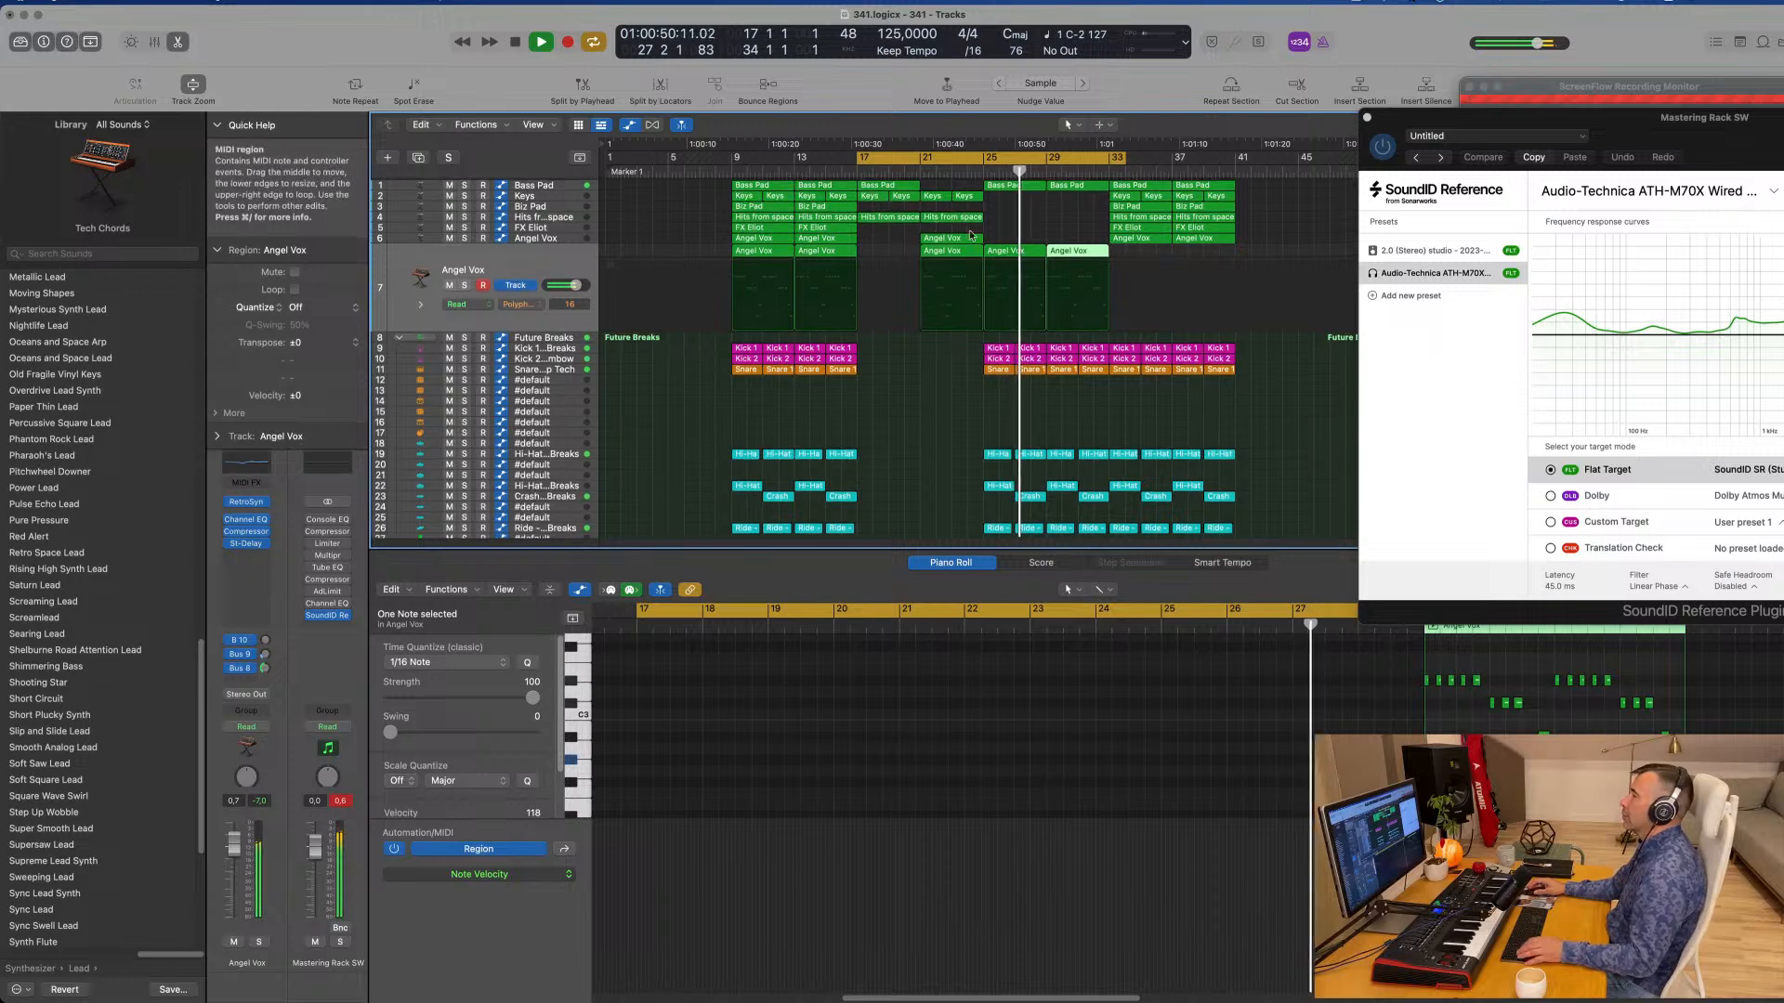
Step: Play the arrangement from bar 17 through the drum re-entry at bar 25 while reviewing the drum tracks
click(849, 154)
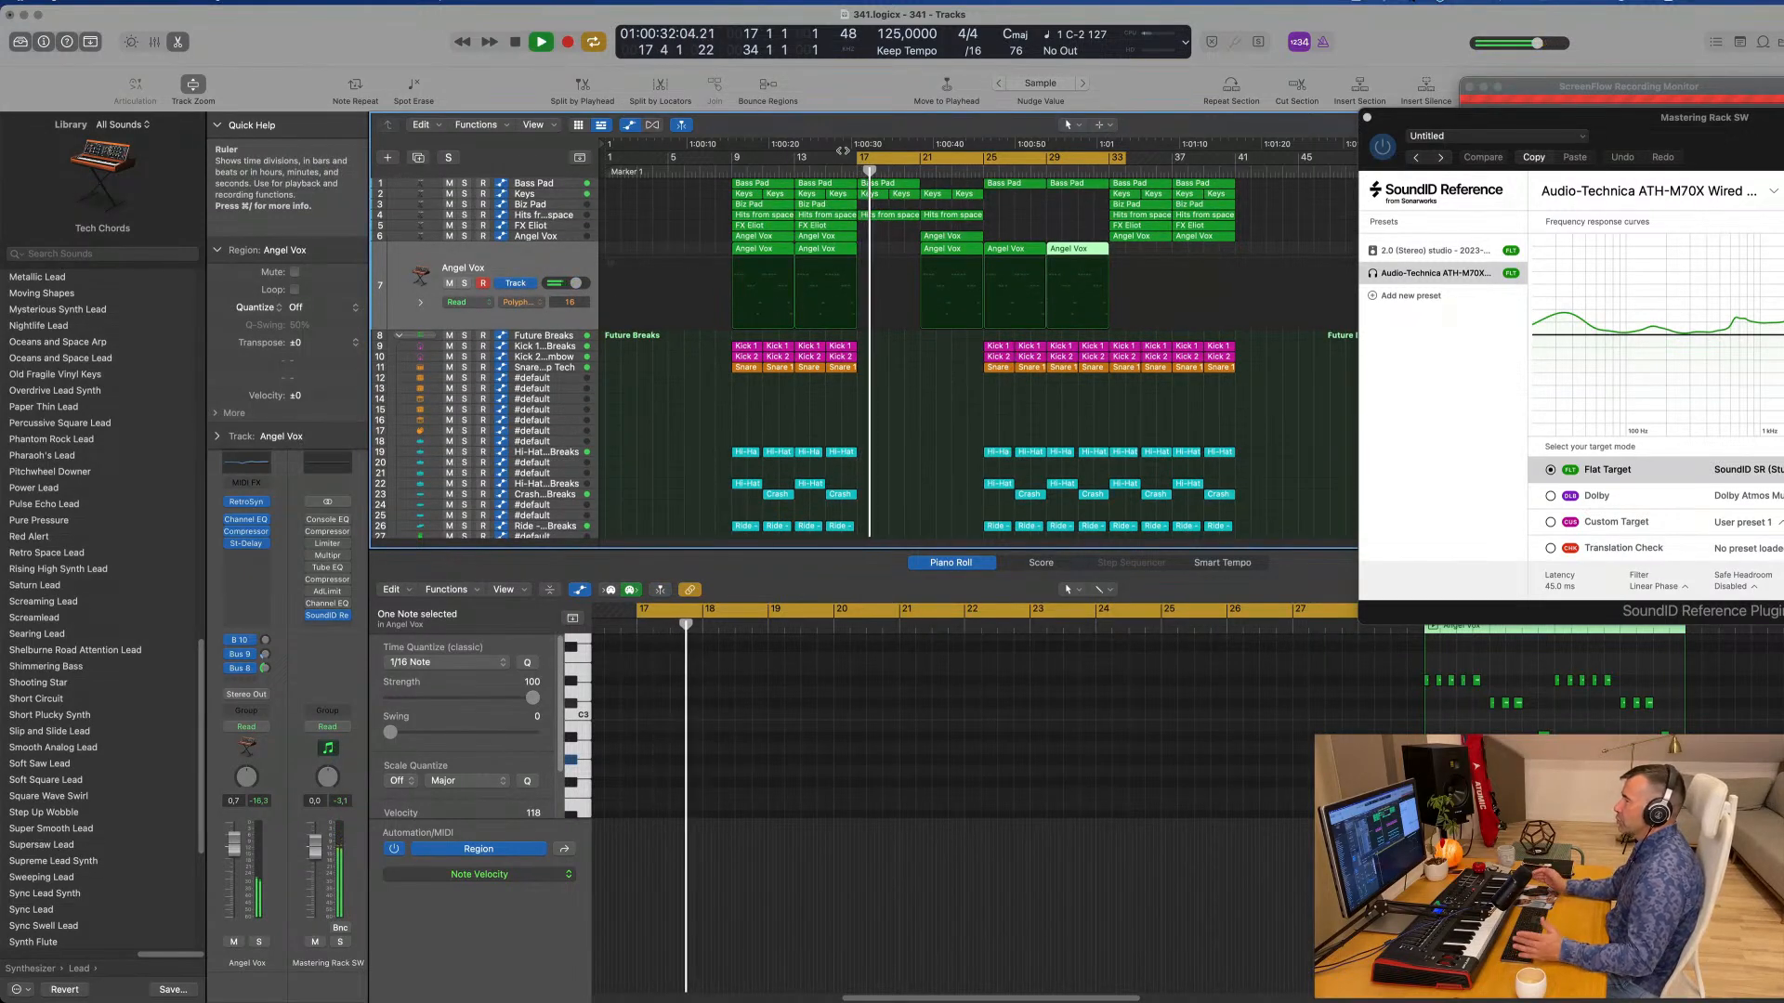
scroll(969, 356, down, 3)
click(566, 318)
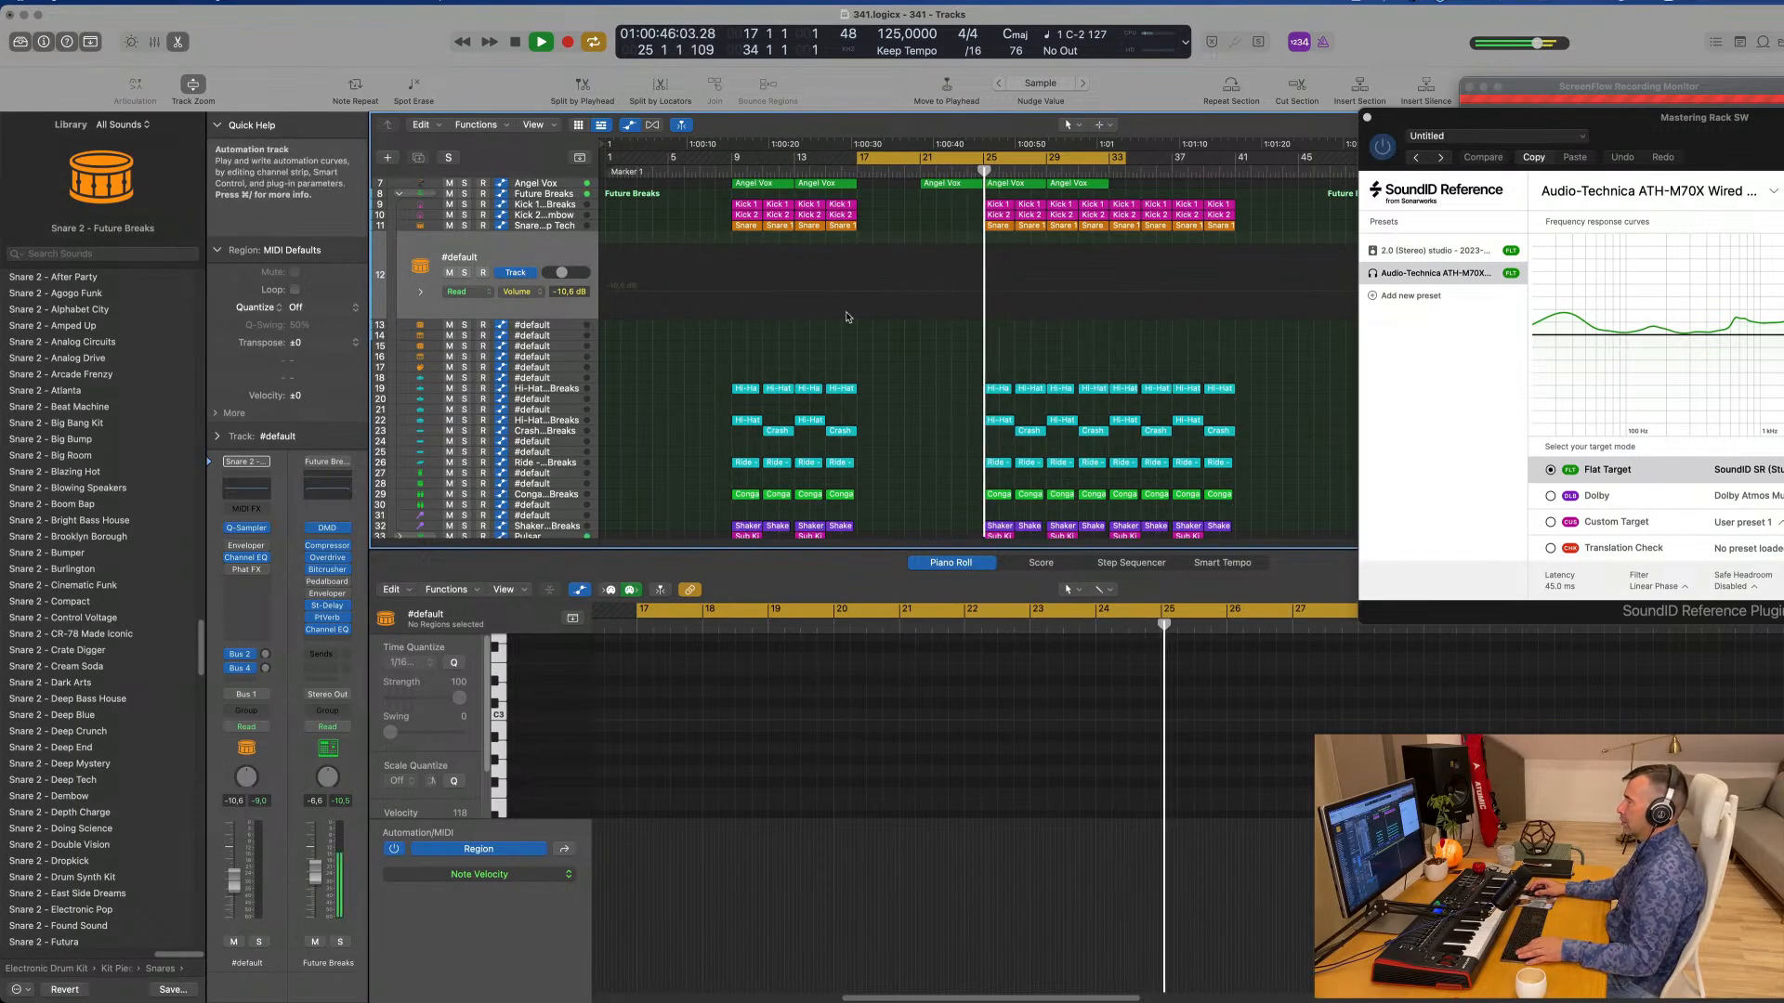
scroll(847, 317, up, 5)
scroll(849, 319, down, 5)
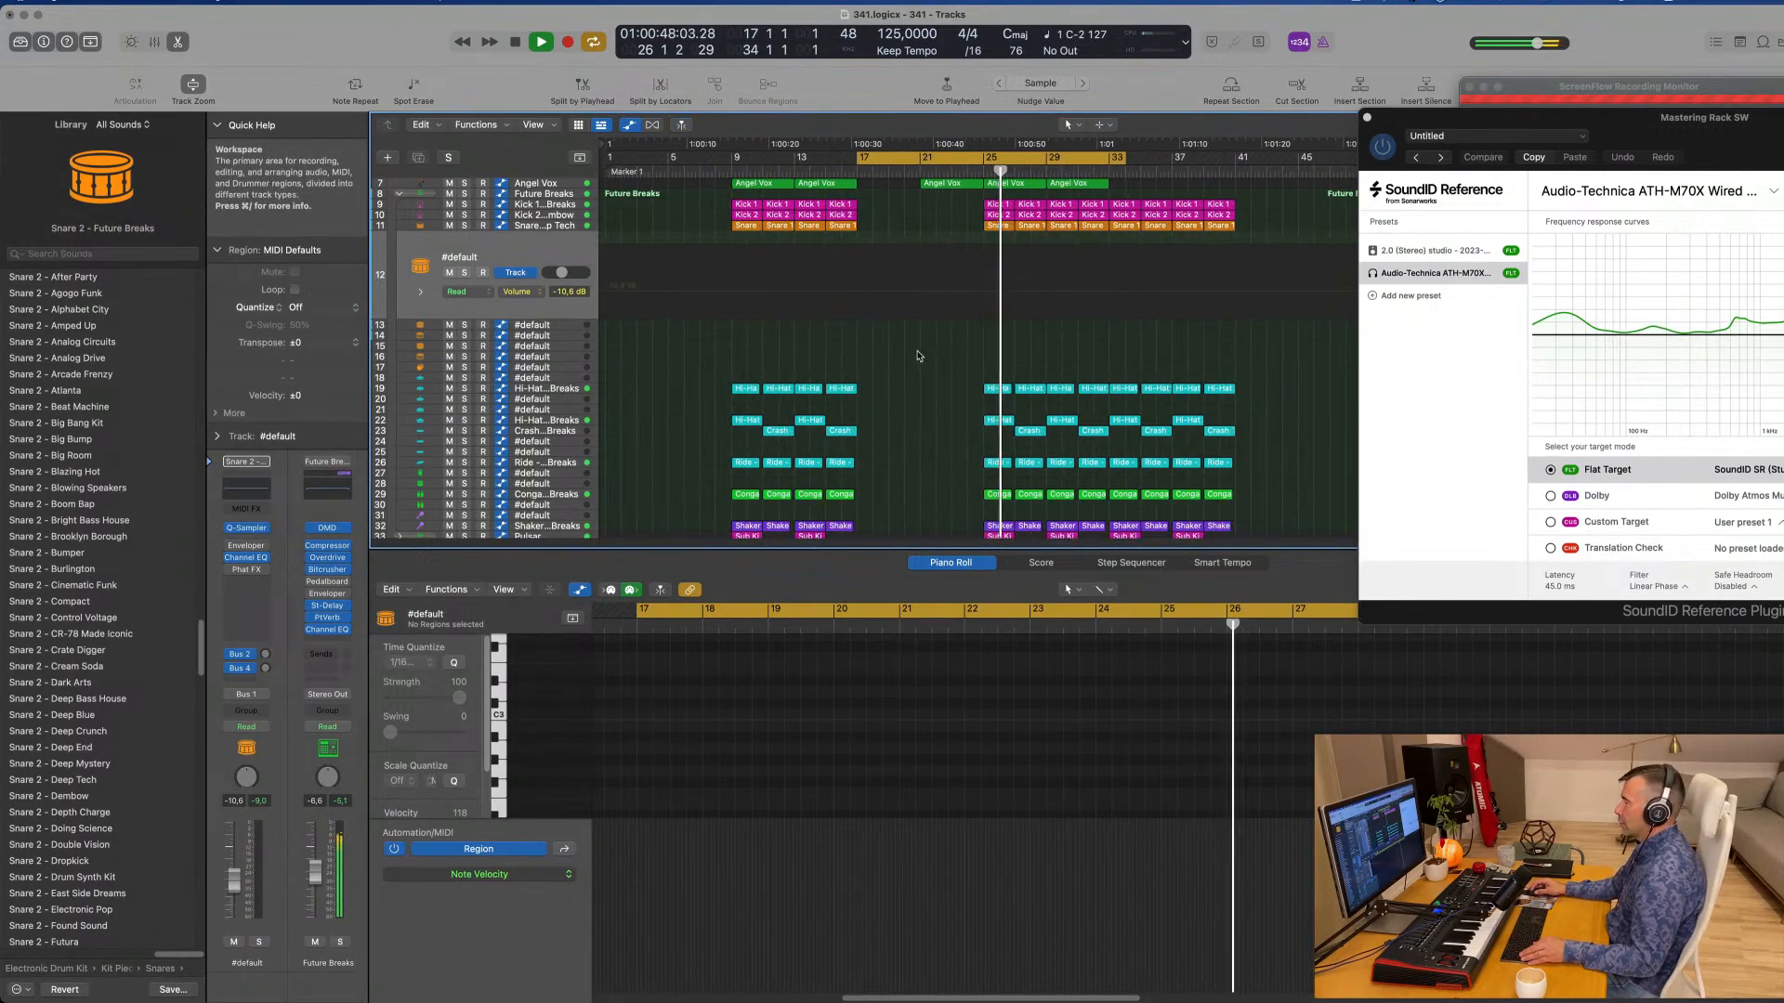
scroll(919, 356, up, 2)
scroll(918, 353, up, 1)
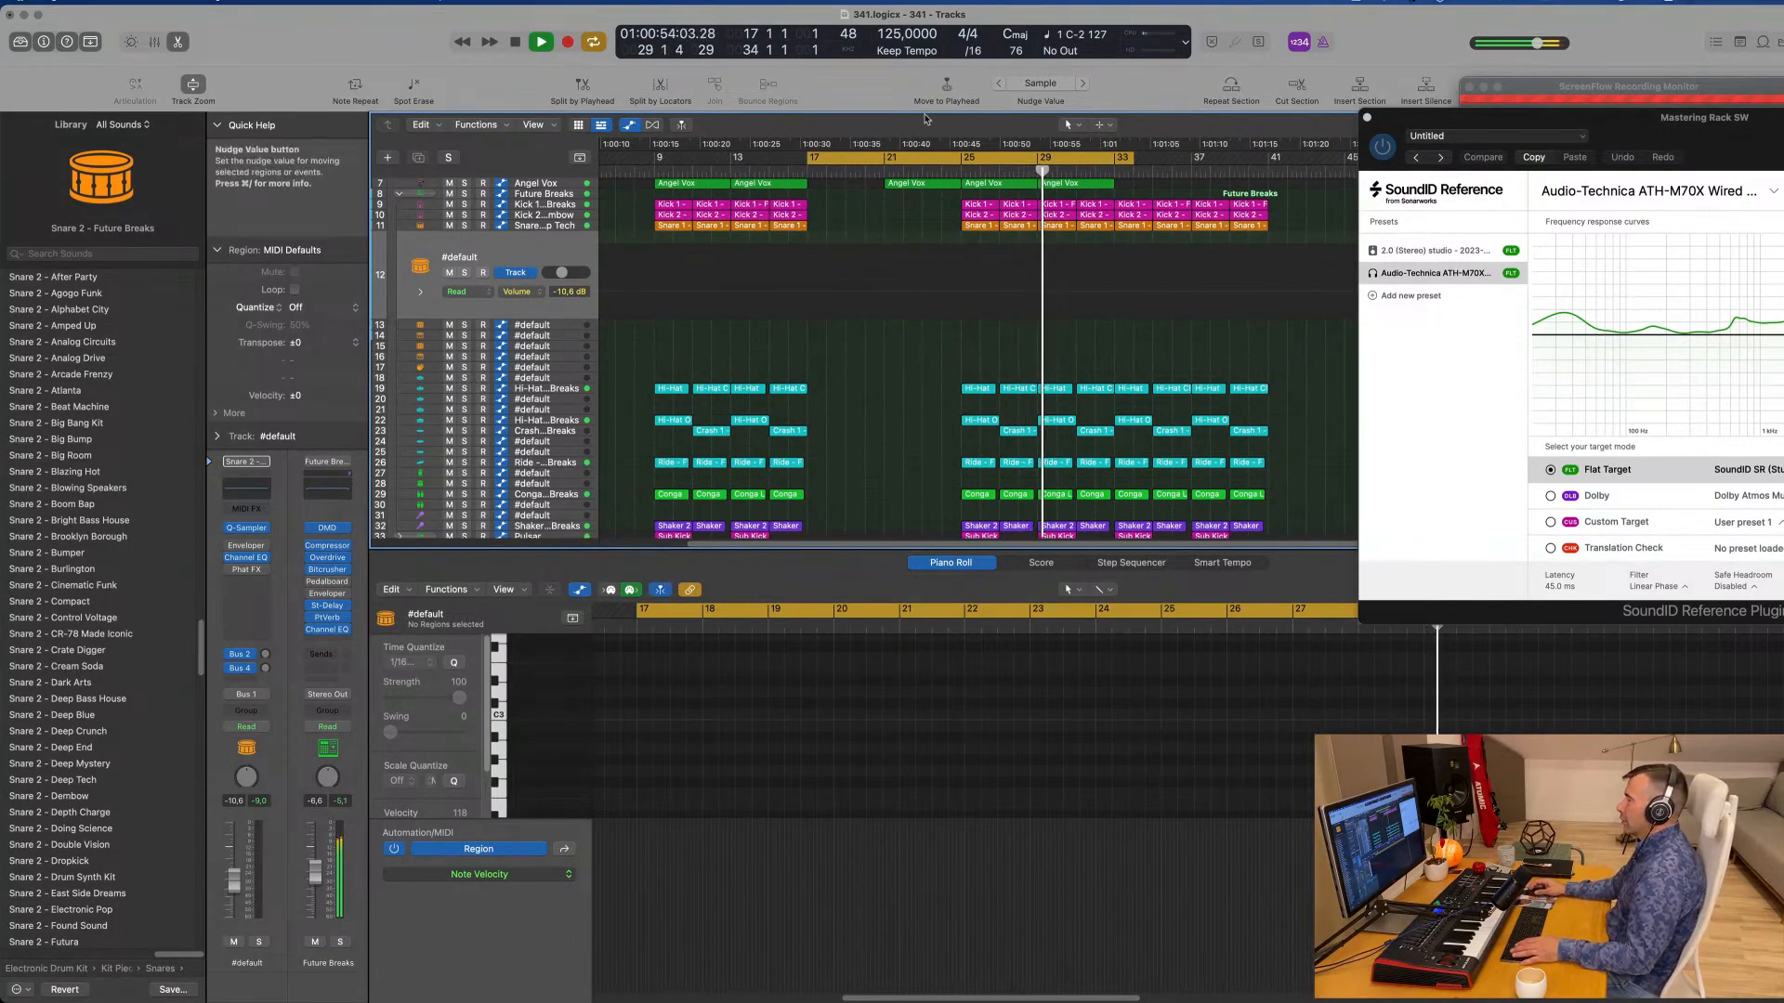
key(space)
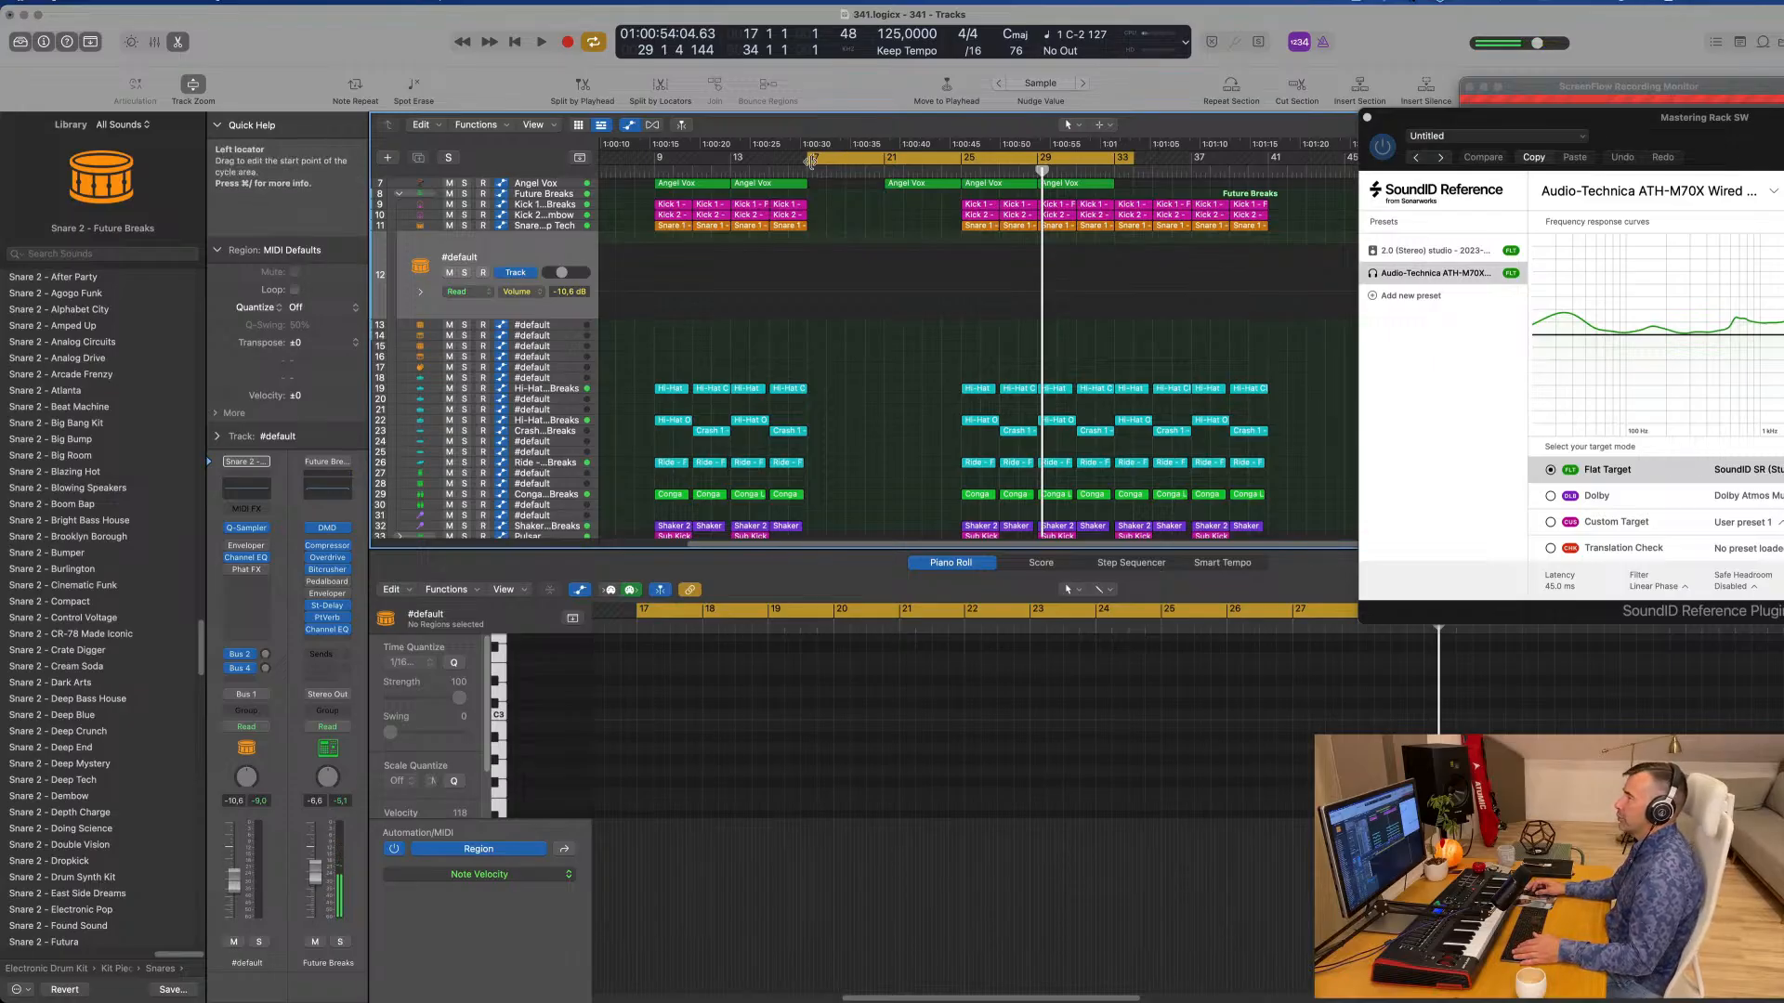
Step: Set the cycle area to bars 9 to 17 and briefly play it
drag(811, 161, 655, 160)
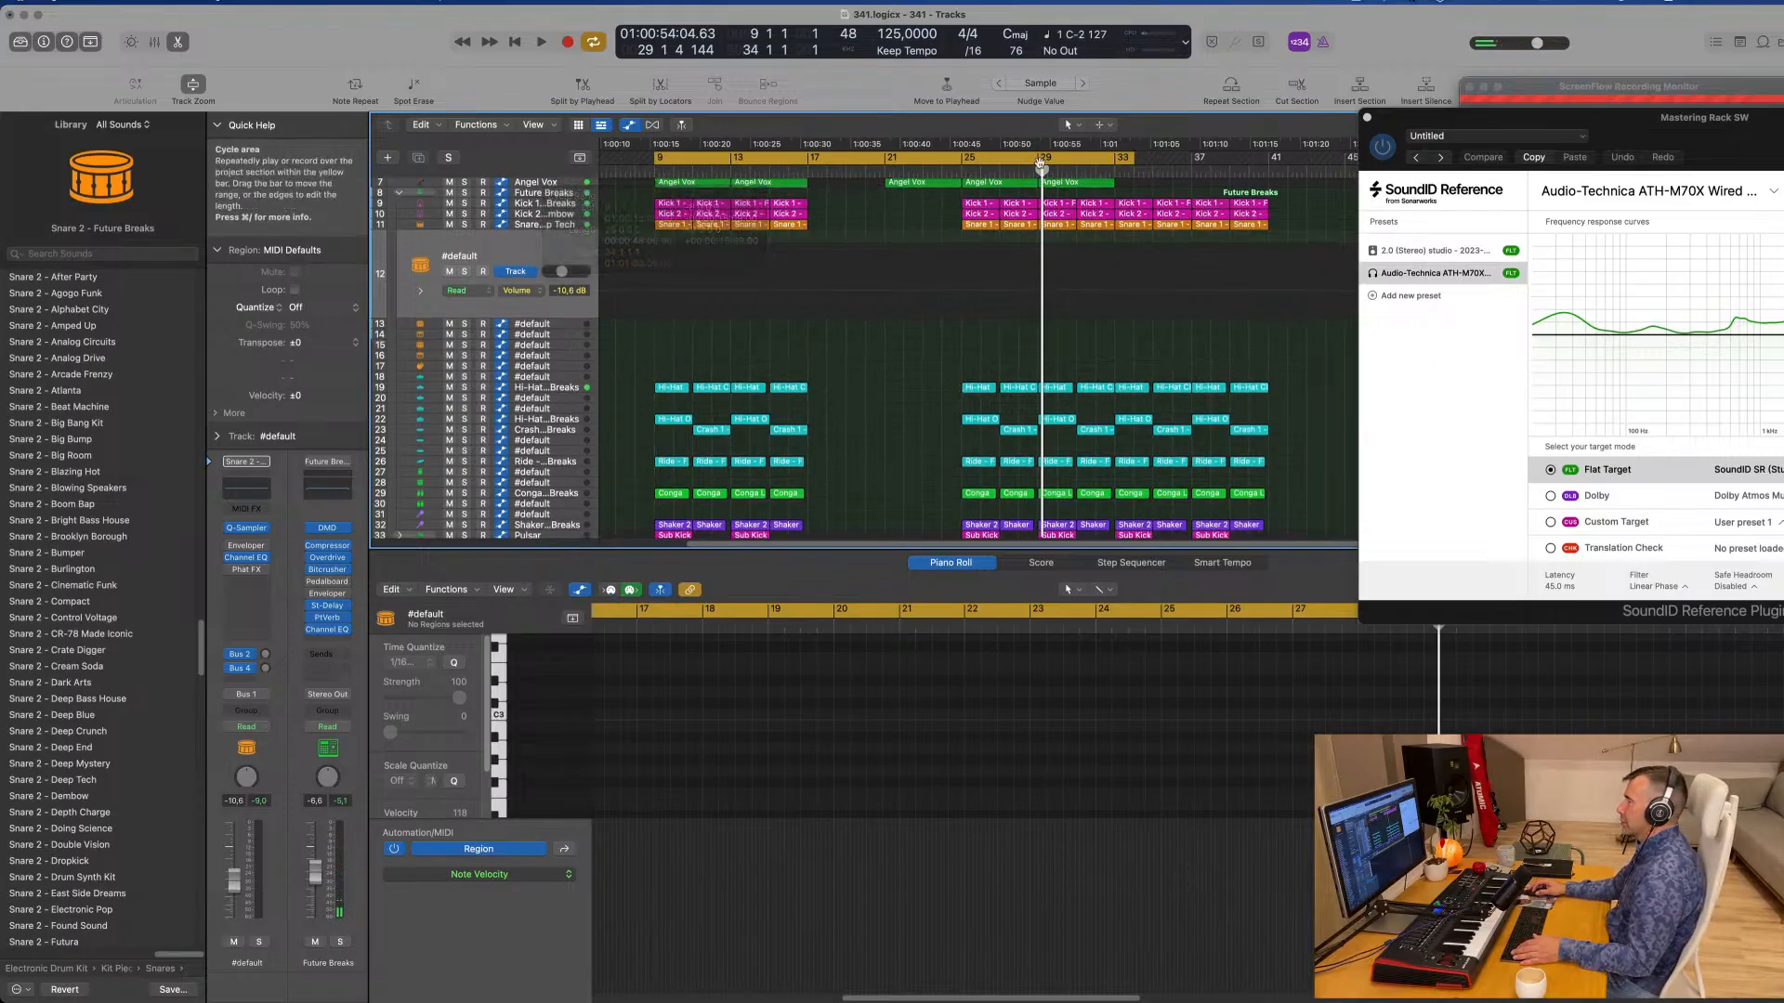
drag(1132, 161, 809, 200)
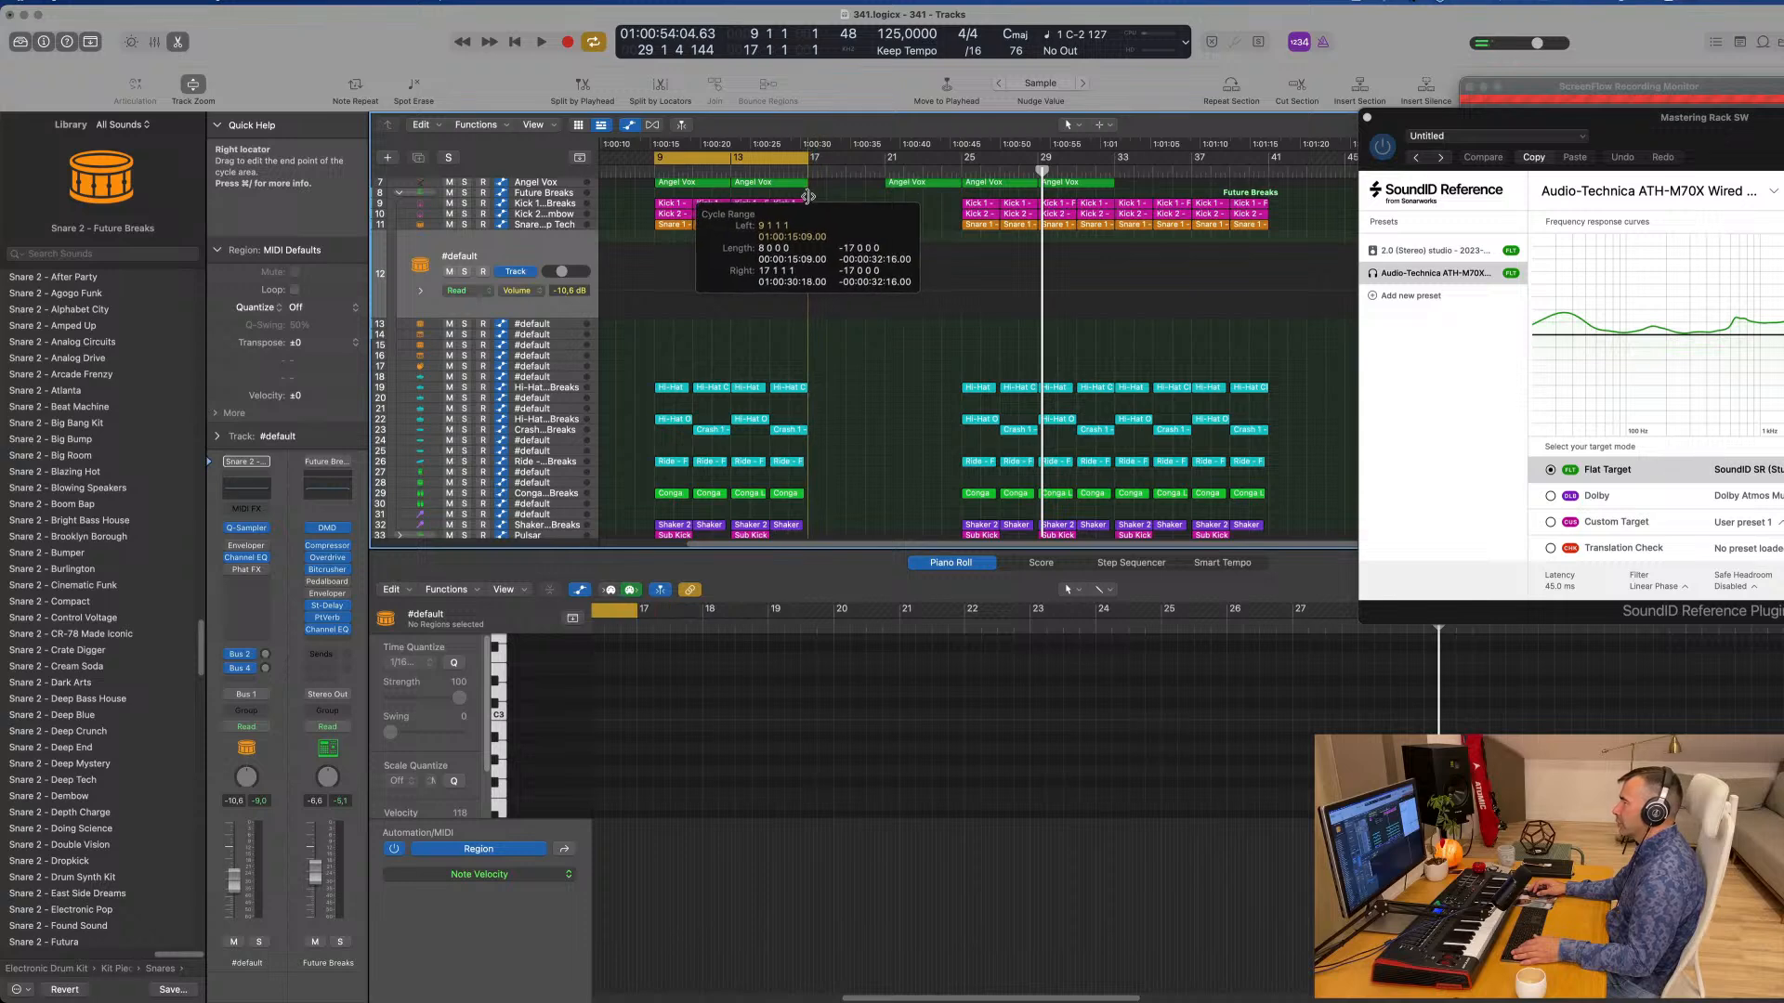
scroll(836, 212, up, 3)
key(space)
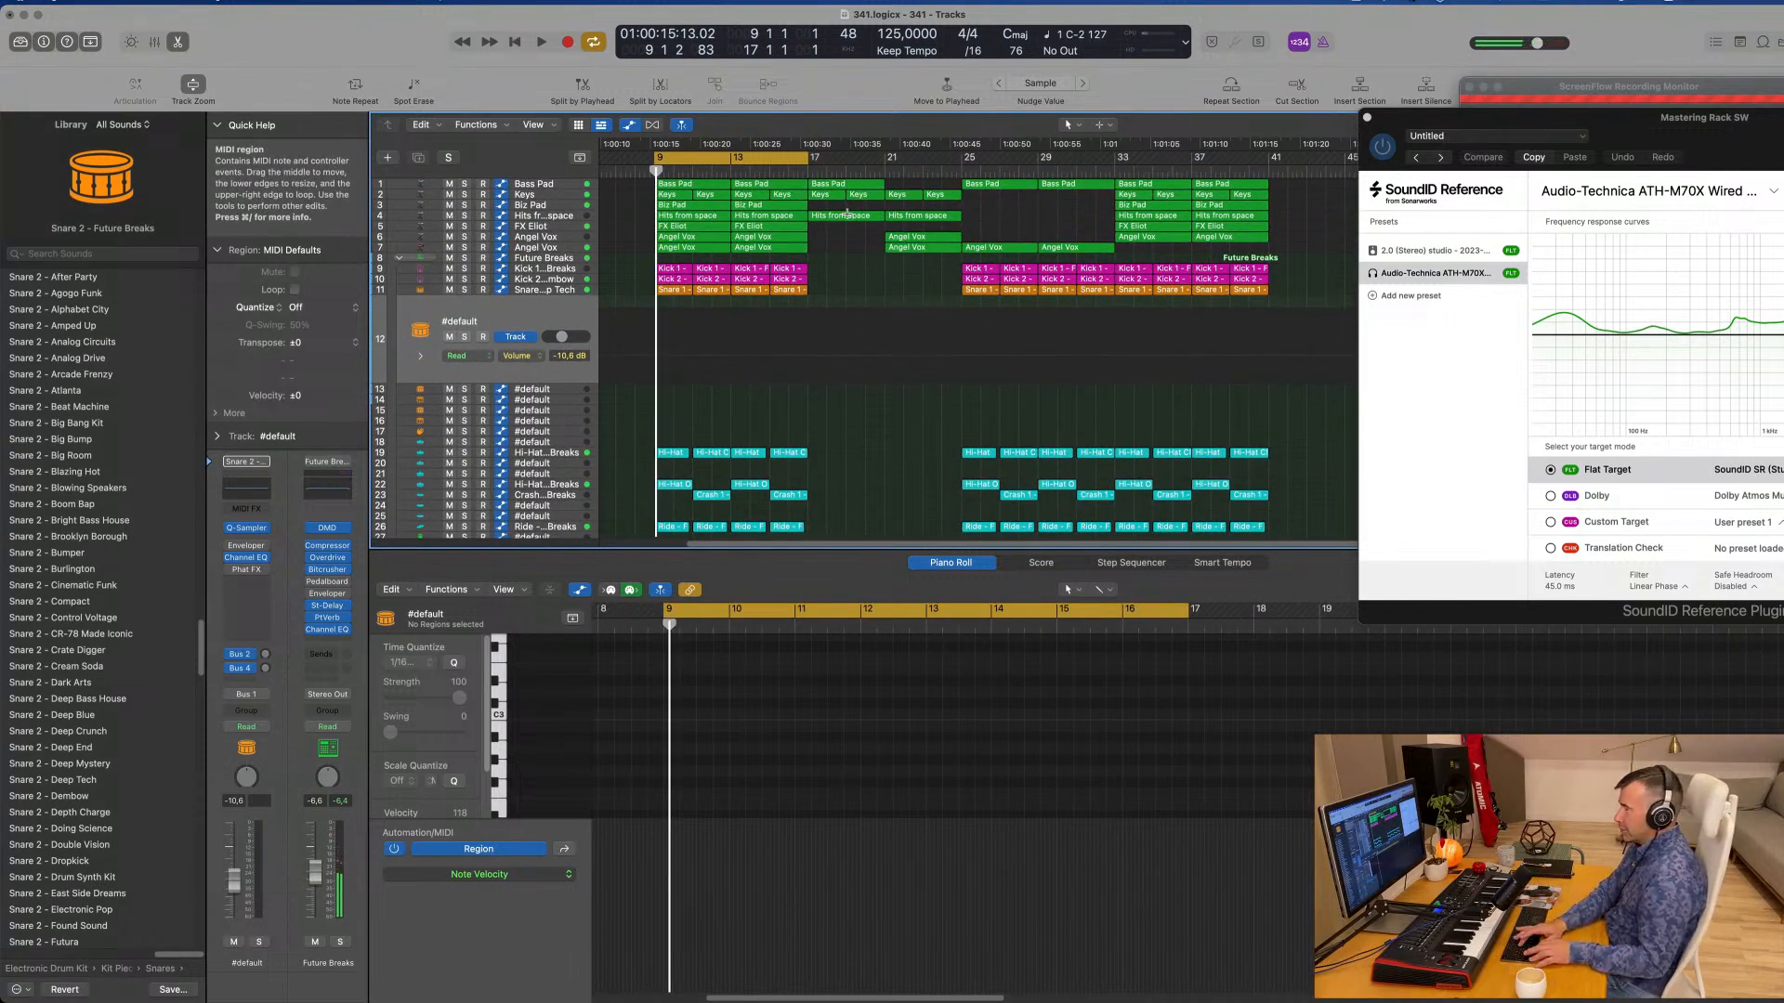
Step: Repeat the section between the locators at bars 9 and 17 three times, play briefly and deselect the regions
key(super+r)
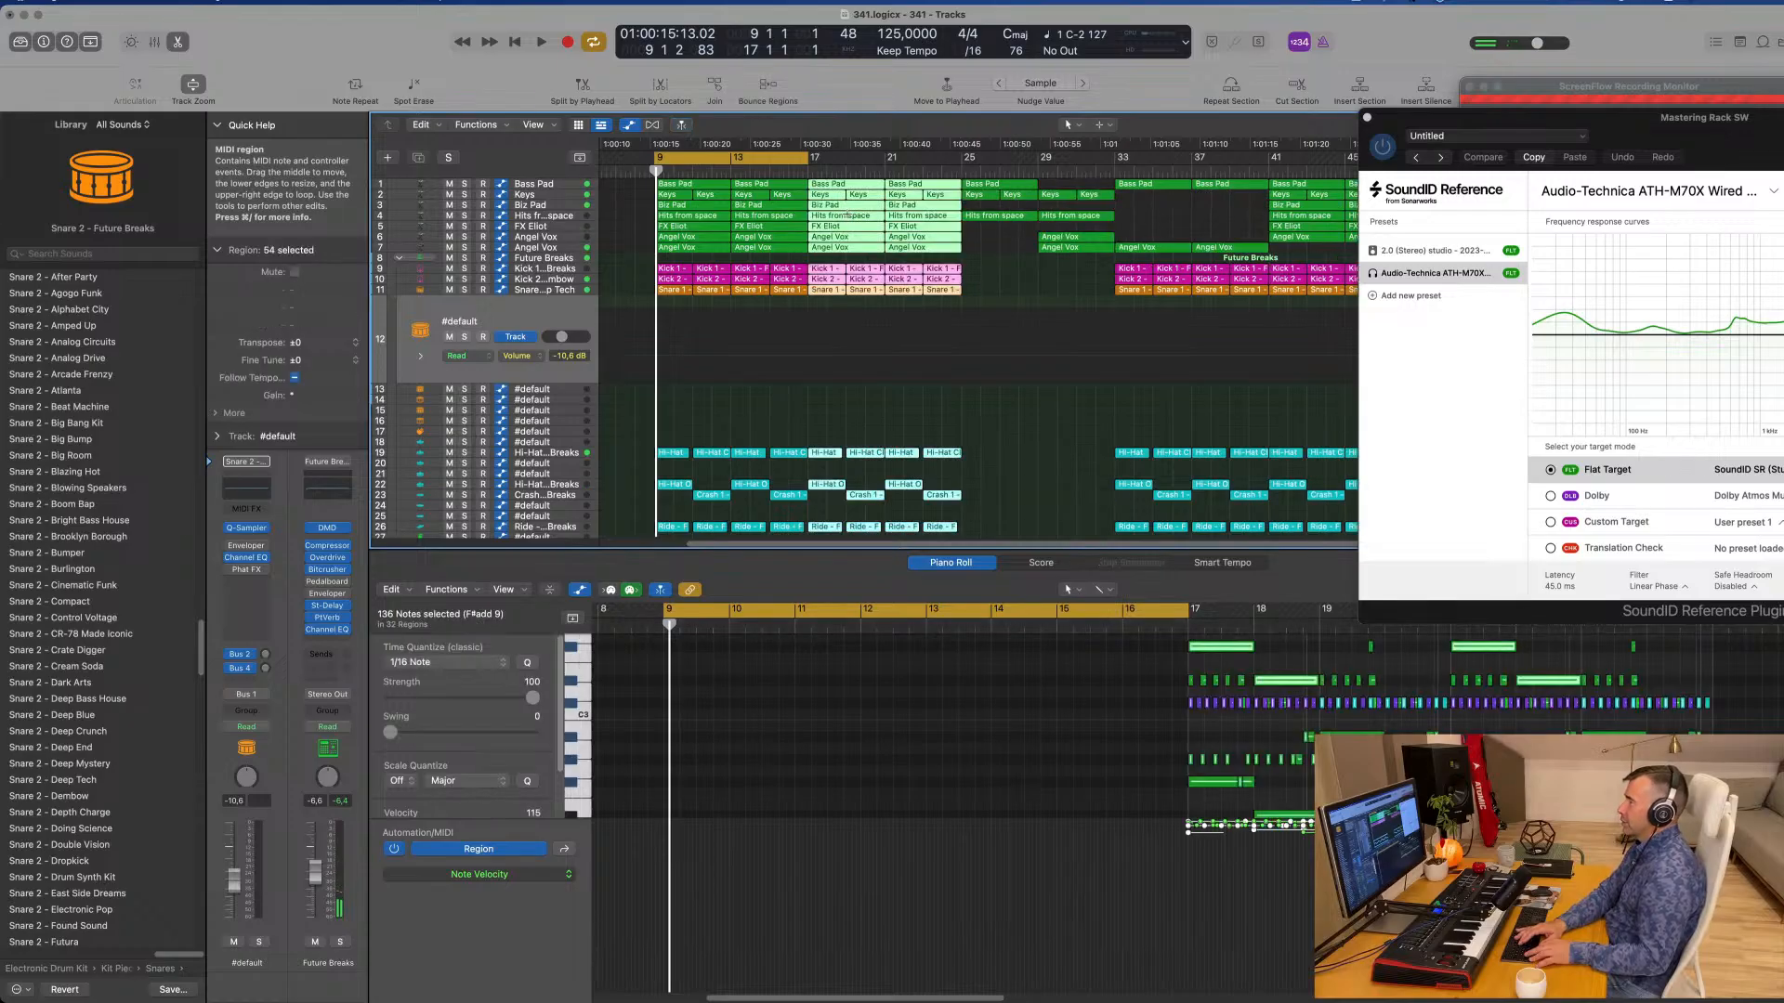
key(super+r)
key(super+r)
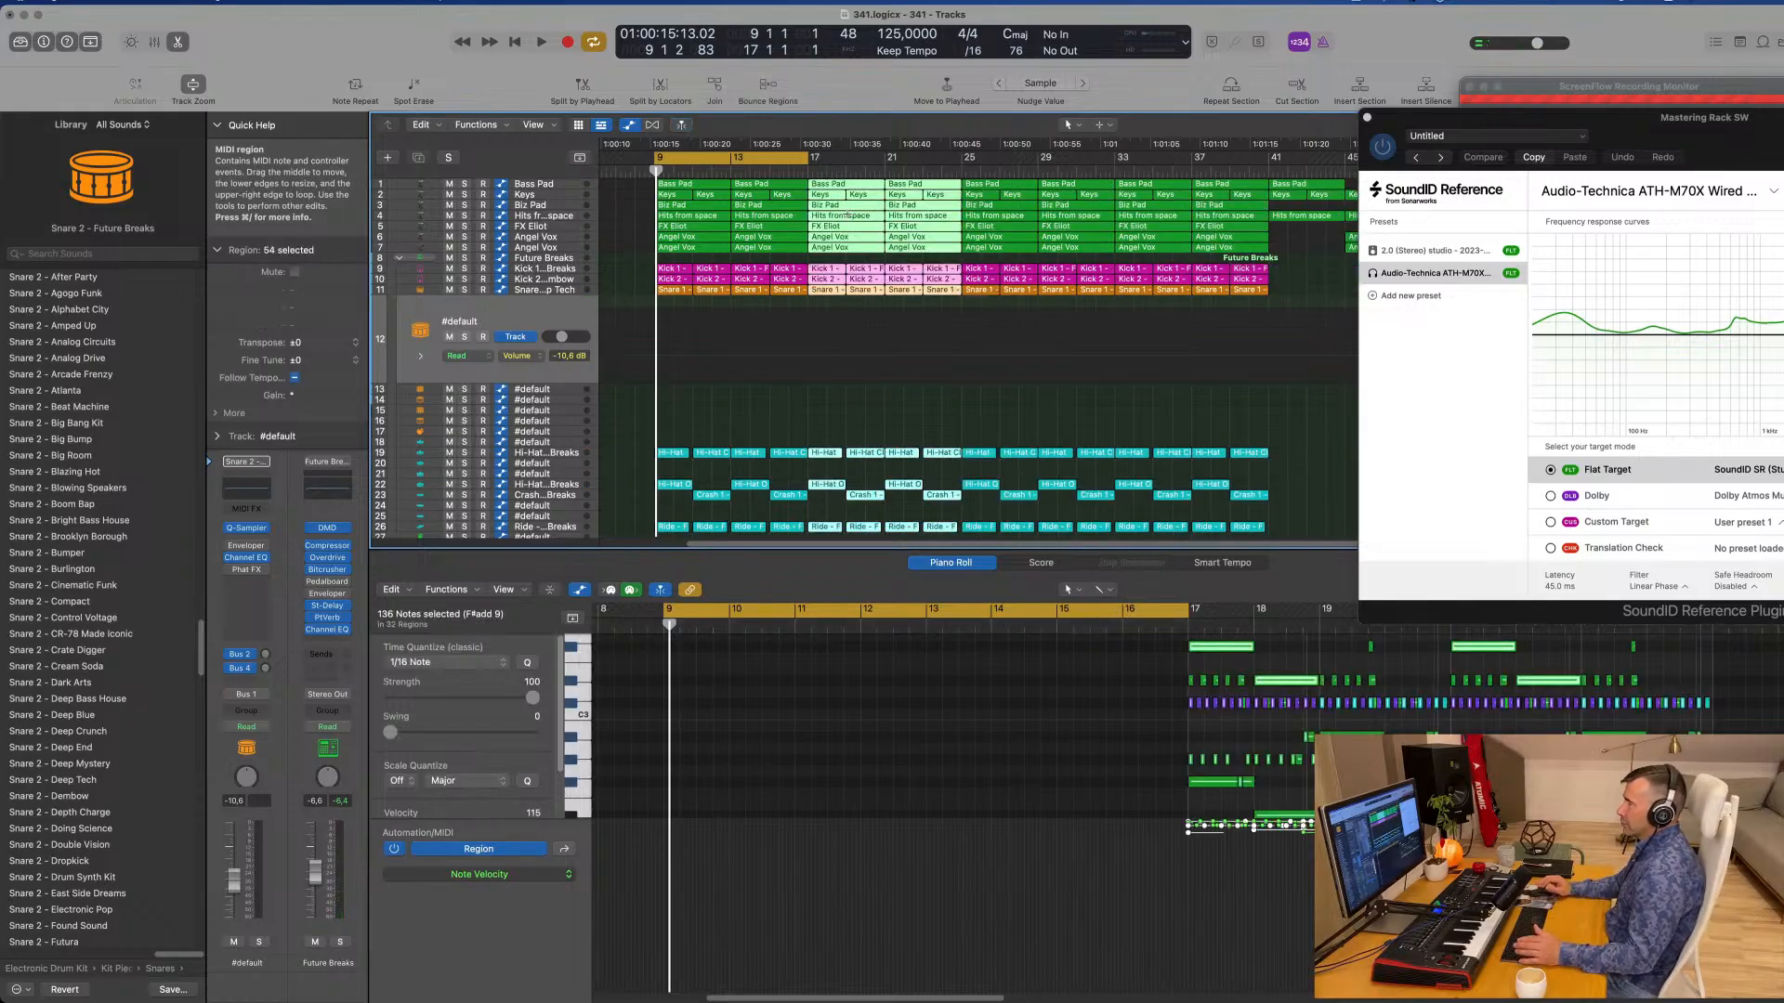
key(super+Left)
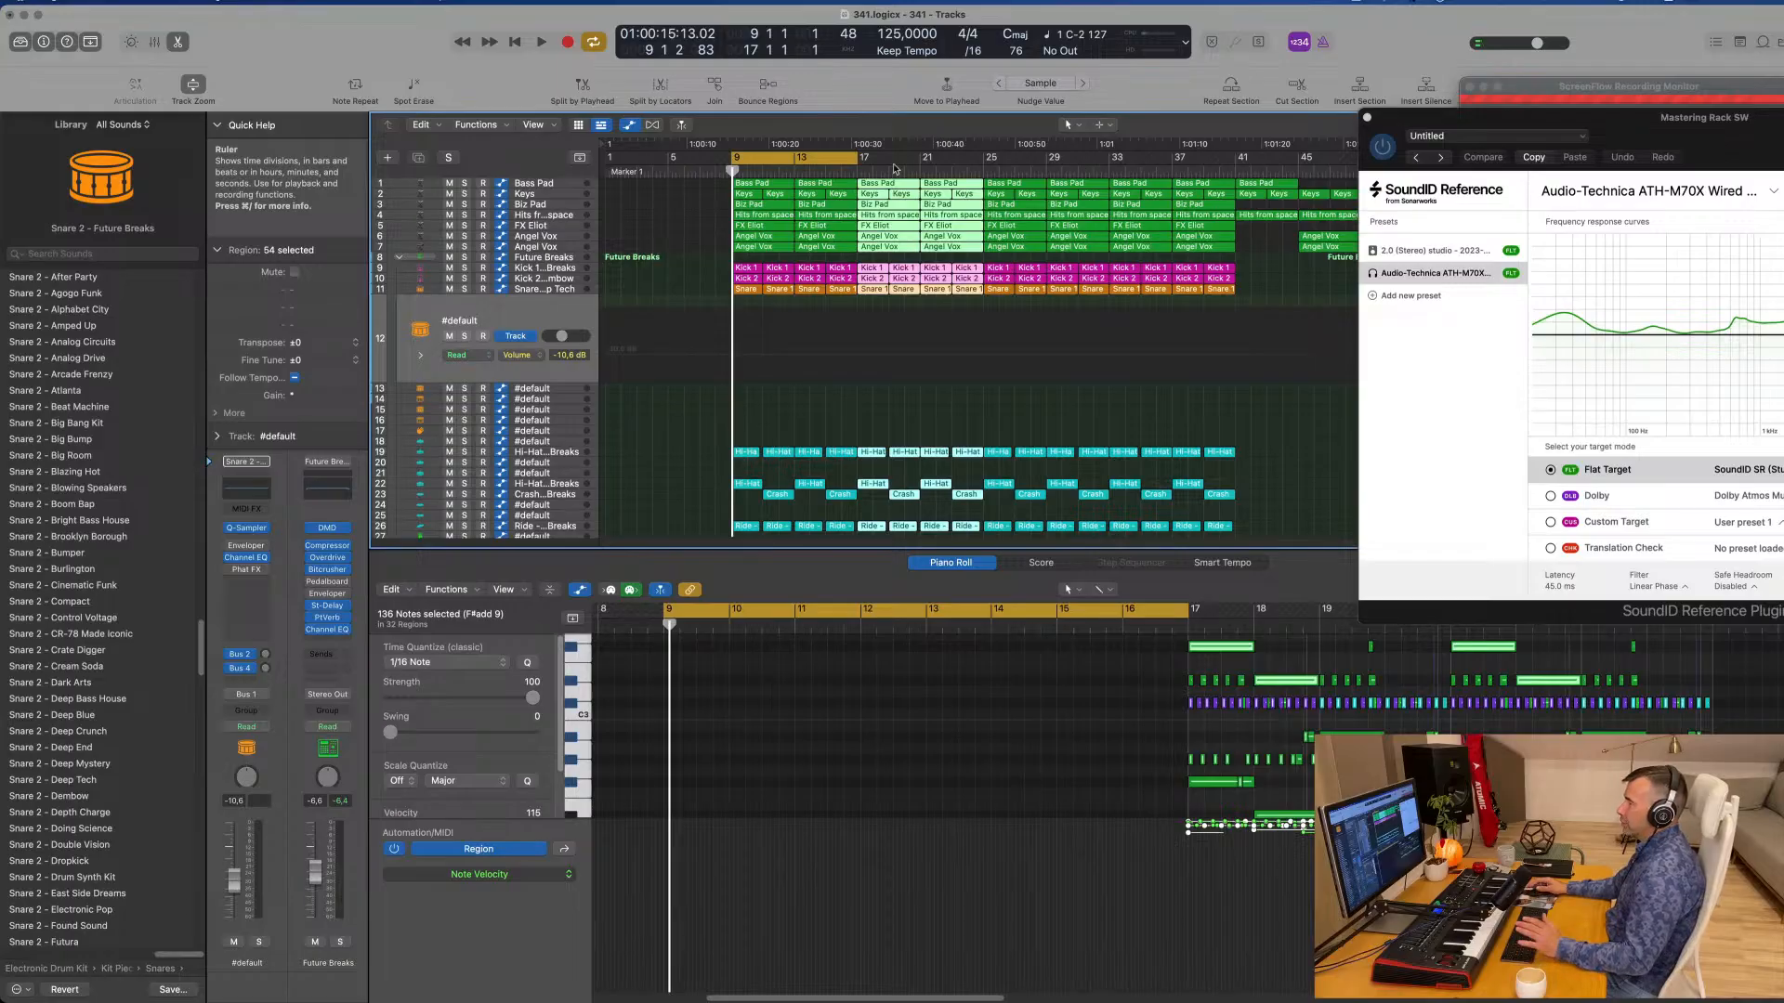
key(space)
click(671, 216)
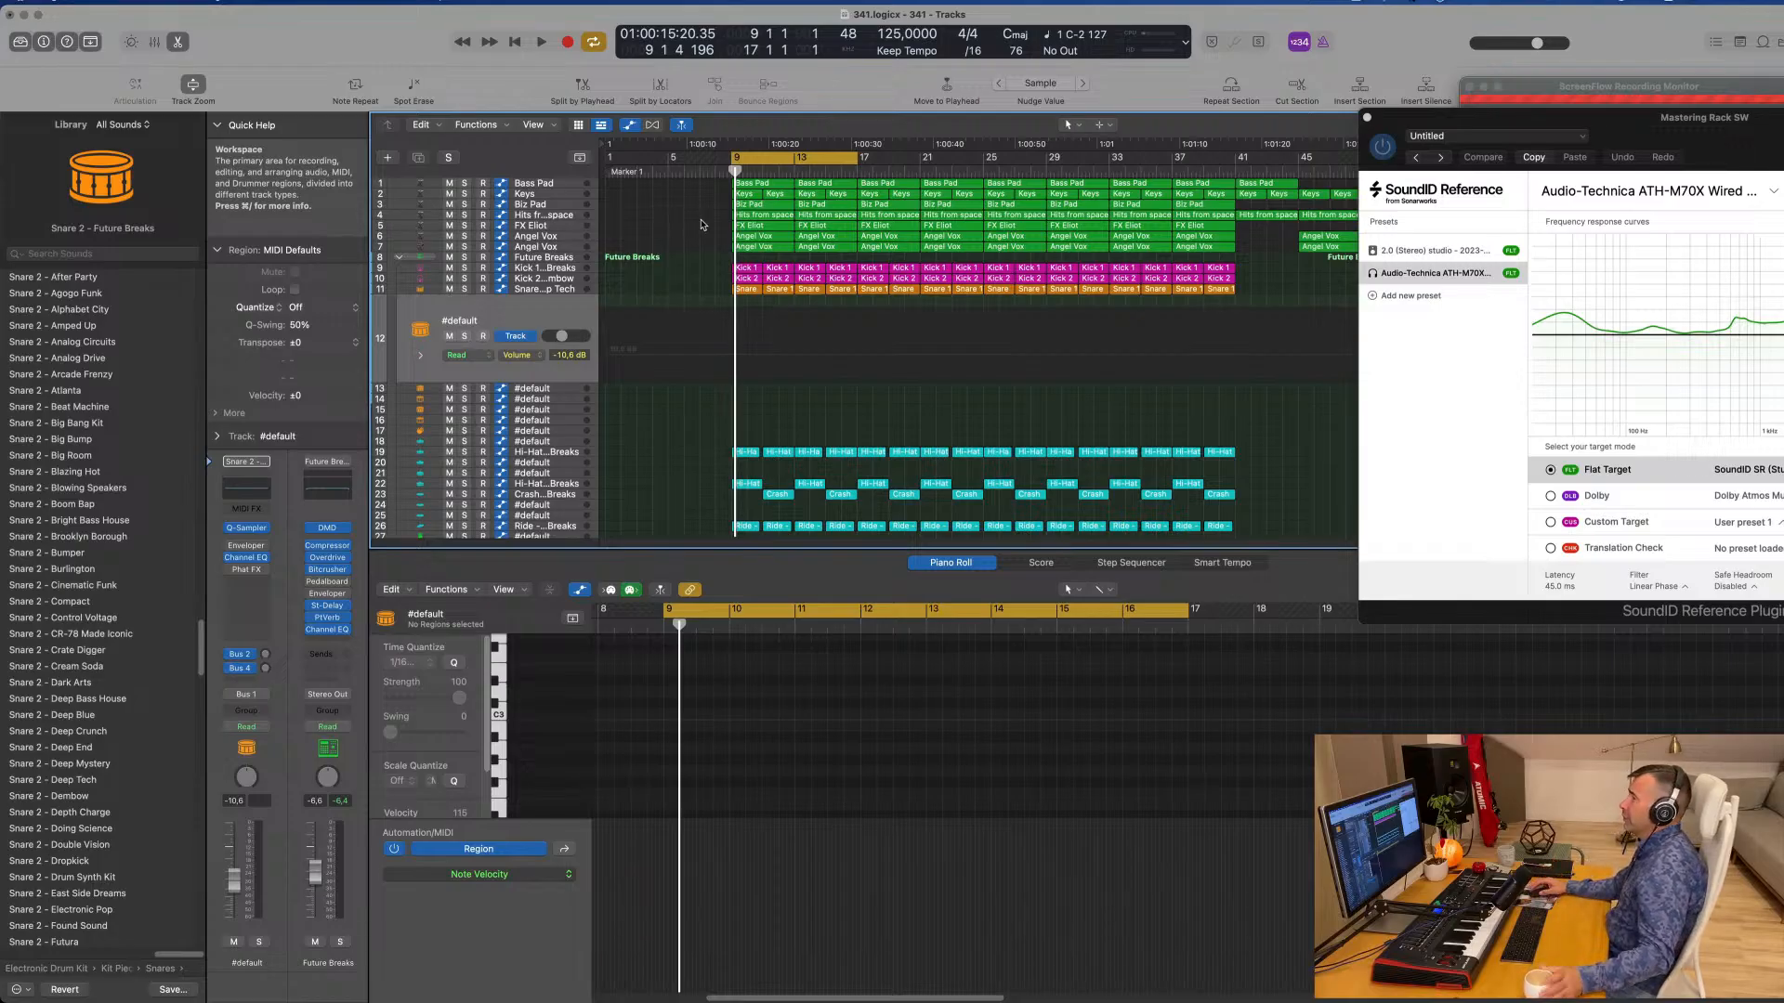
Step: Delete the drum regions from the Kick tracks down to the Conga track in bars 9 to 17
scroll(688, 244, down, 2)
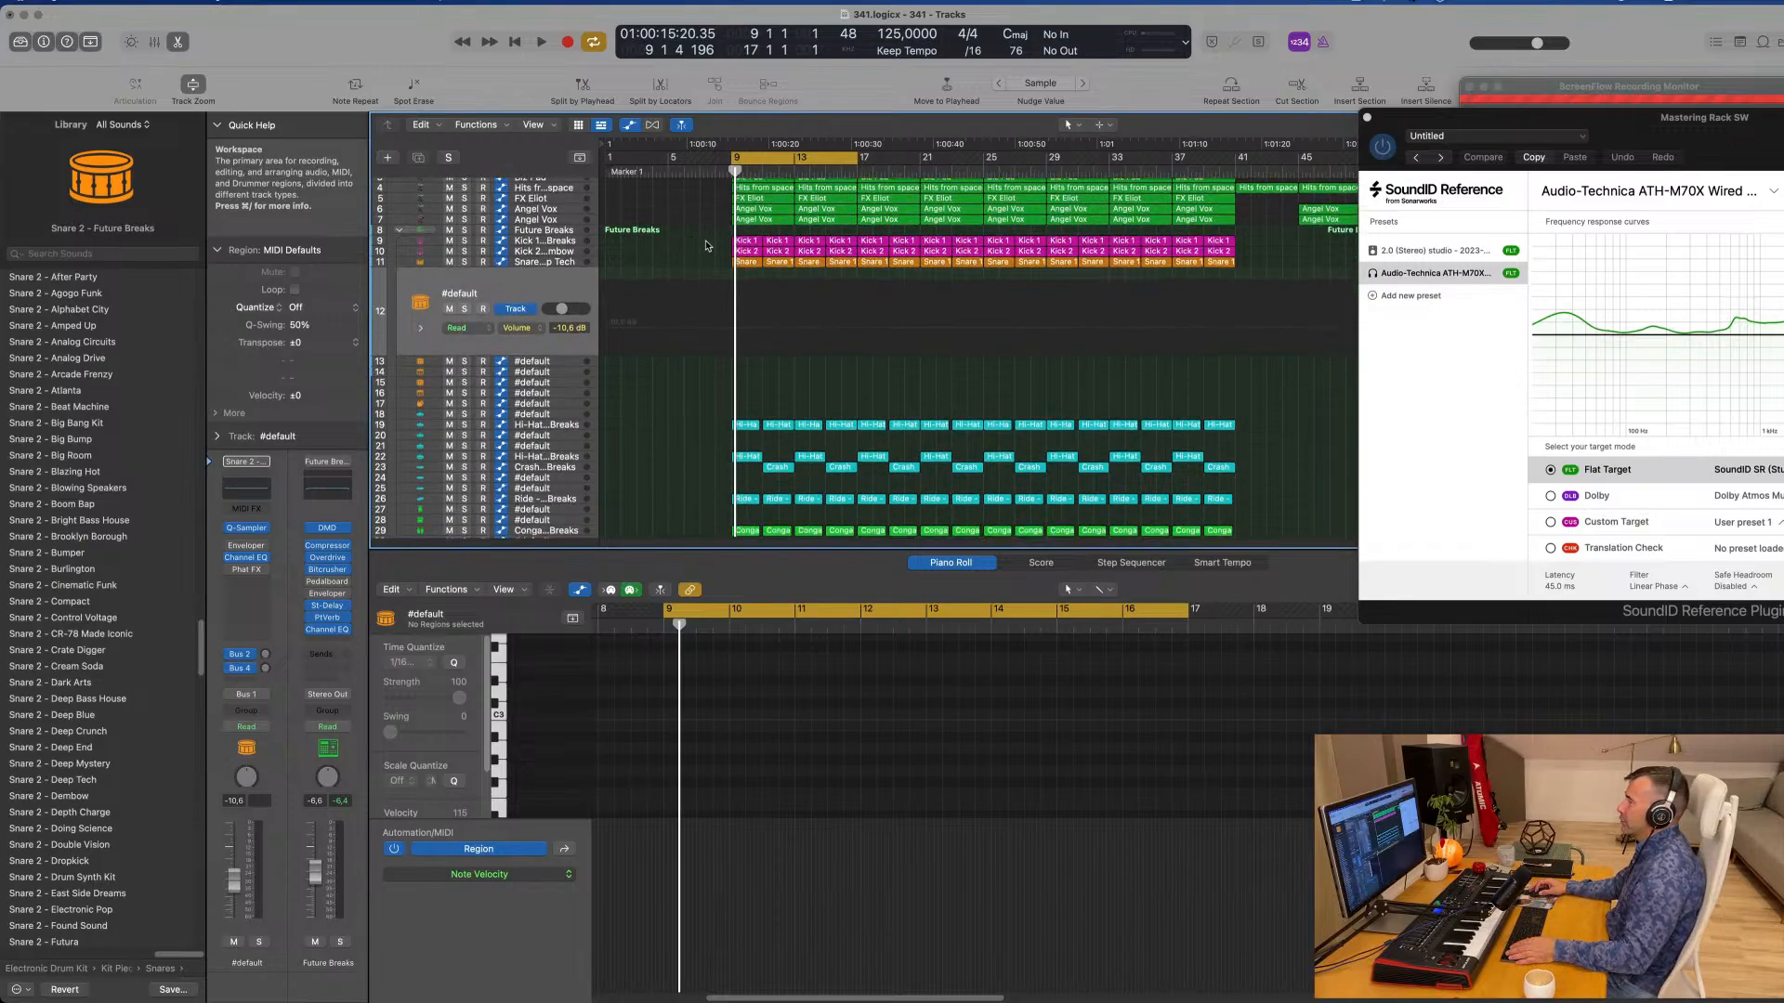
drag(706, 245, 849, 535)
key(Delete)
Step: Delete all synth regions except the Bass Pad in bars 9 to 17, start playback and select the Bass Pad track
scroll(709, 201, up, 4)
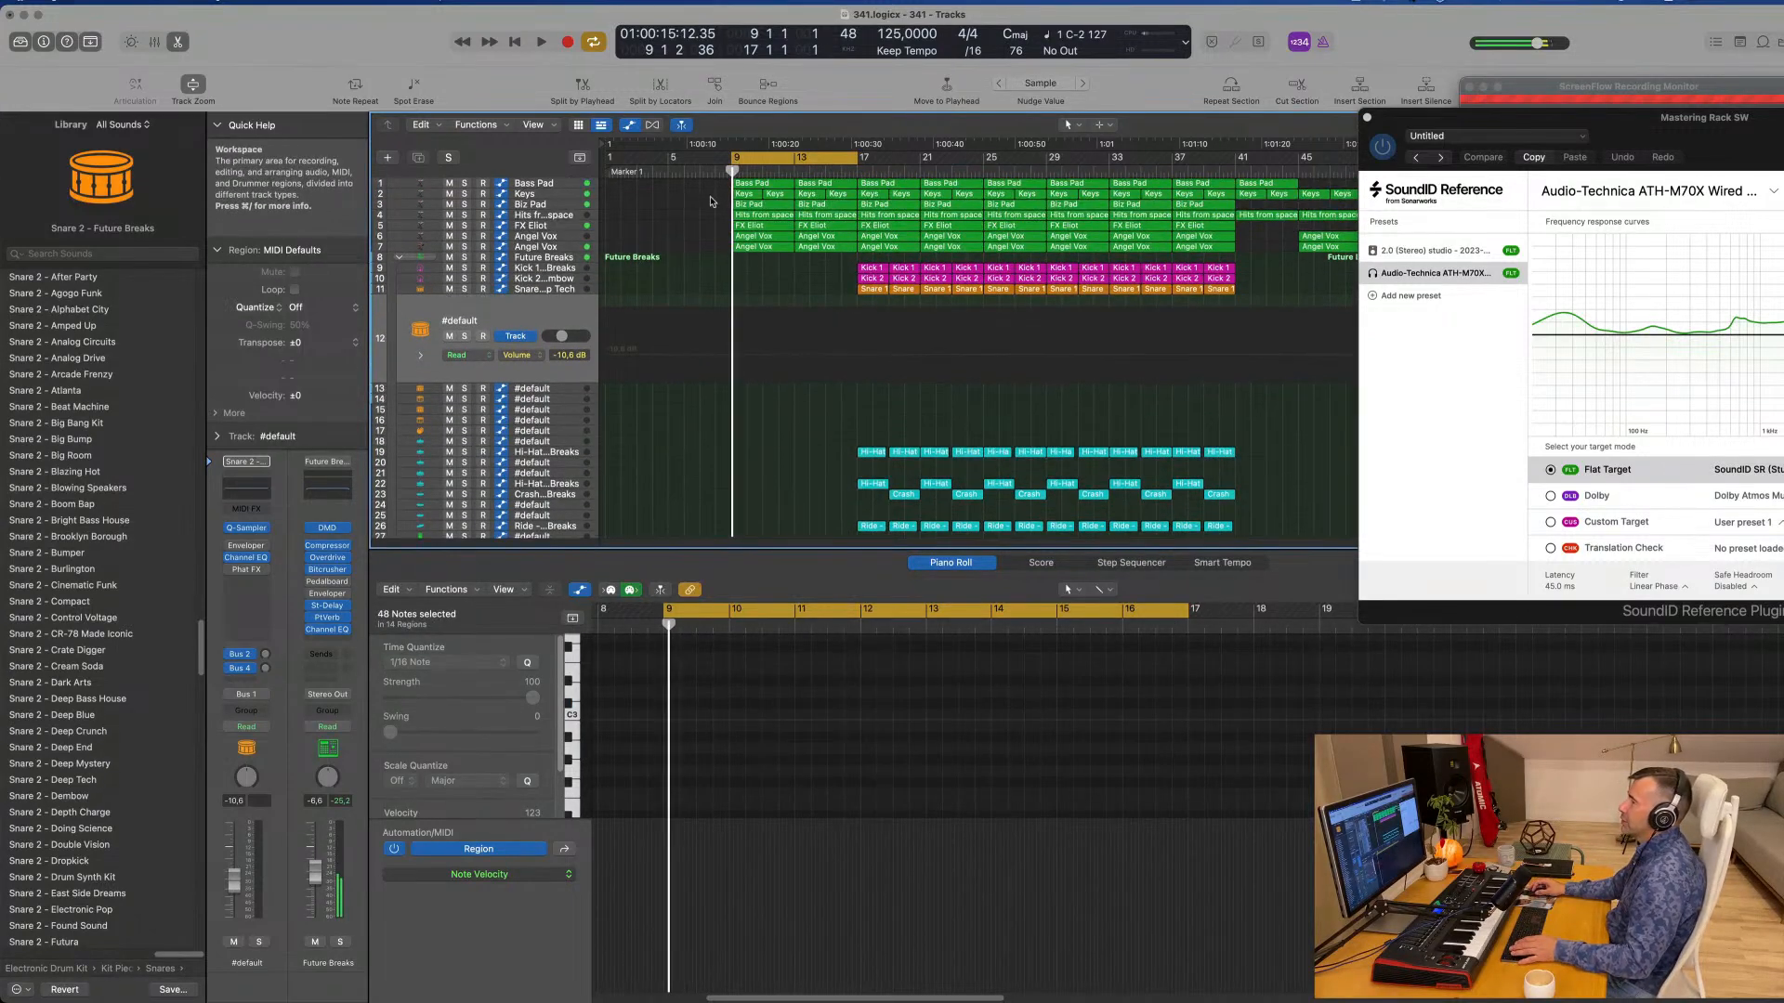
drag(710, 201, 835, 257)
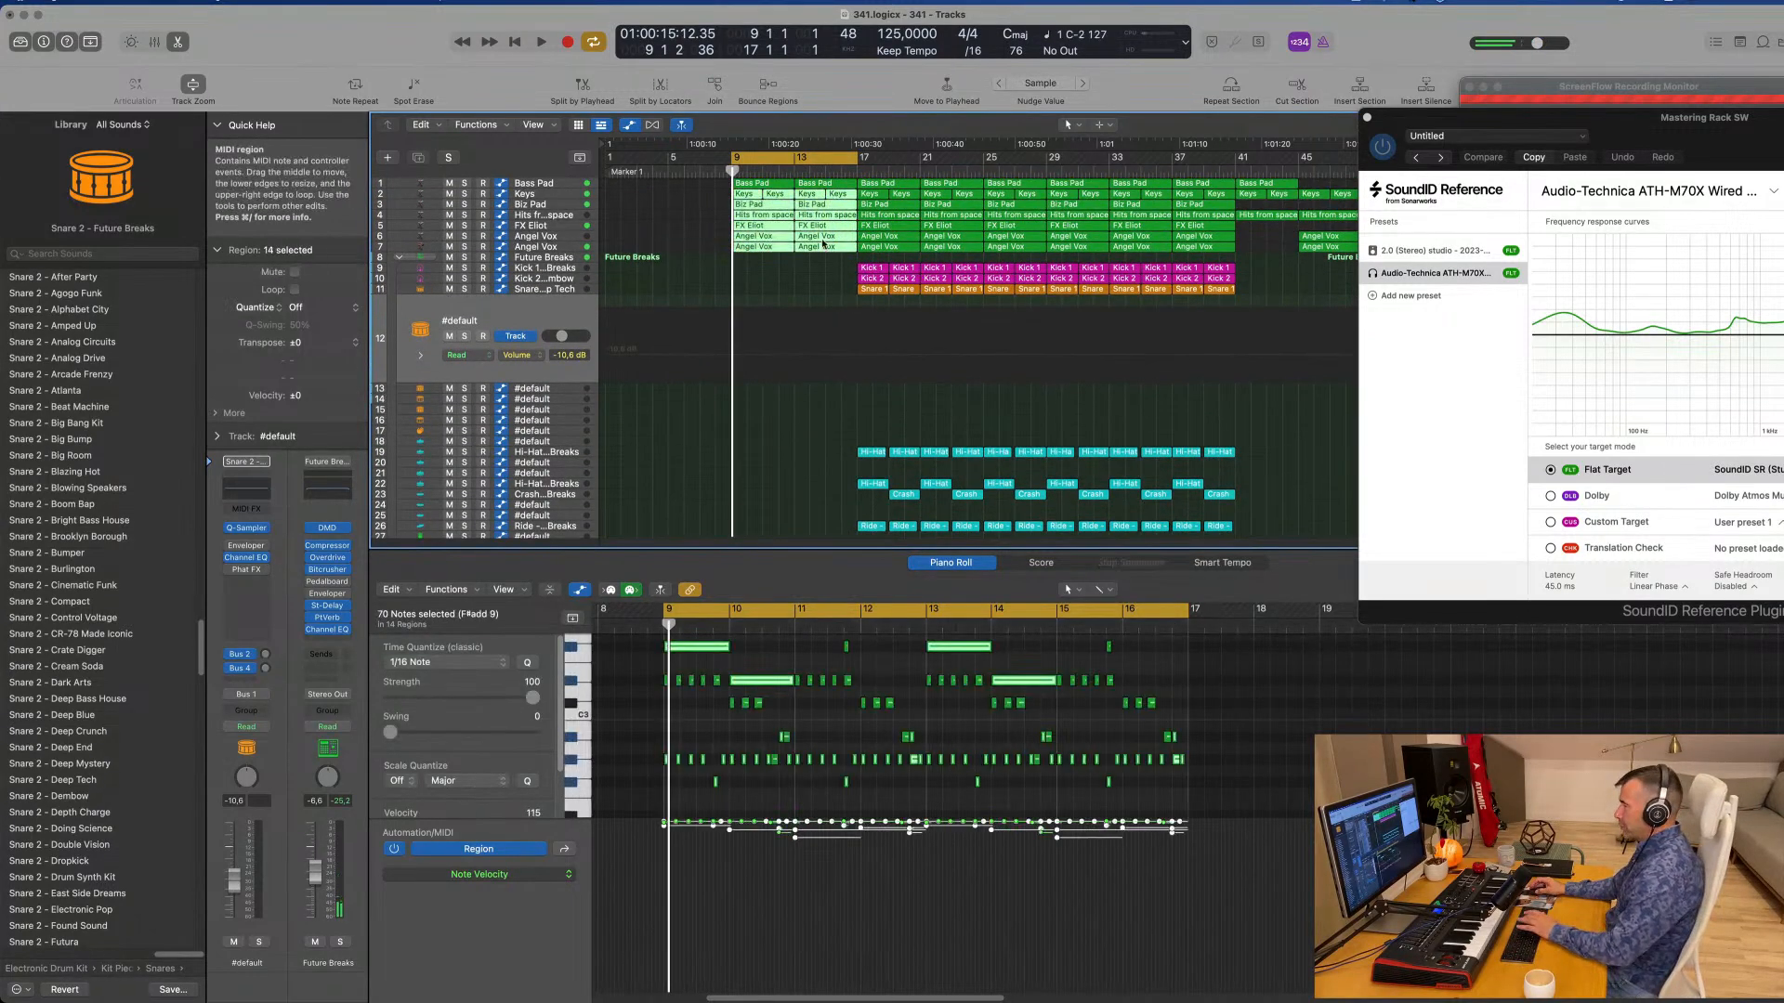
key(Delete)
key(space)
click(553, 182)
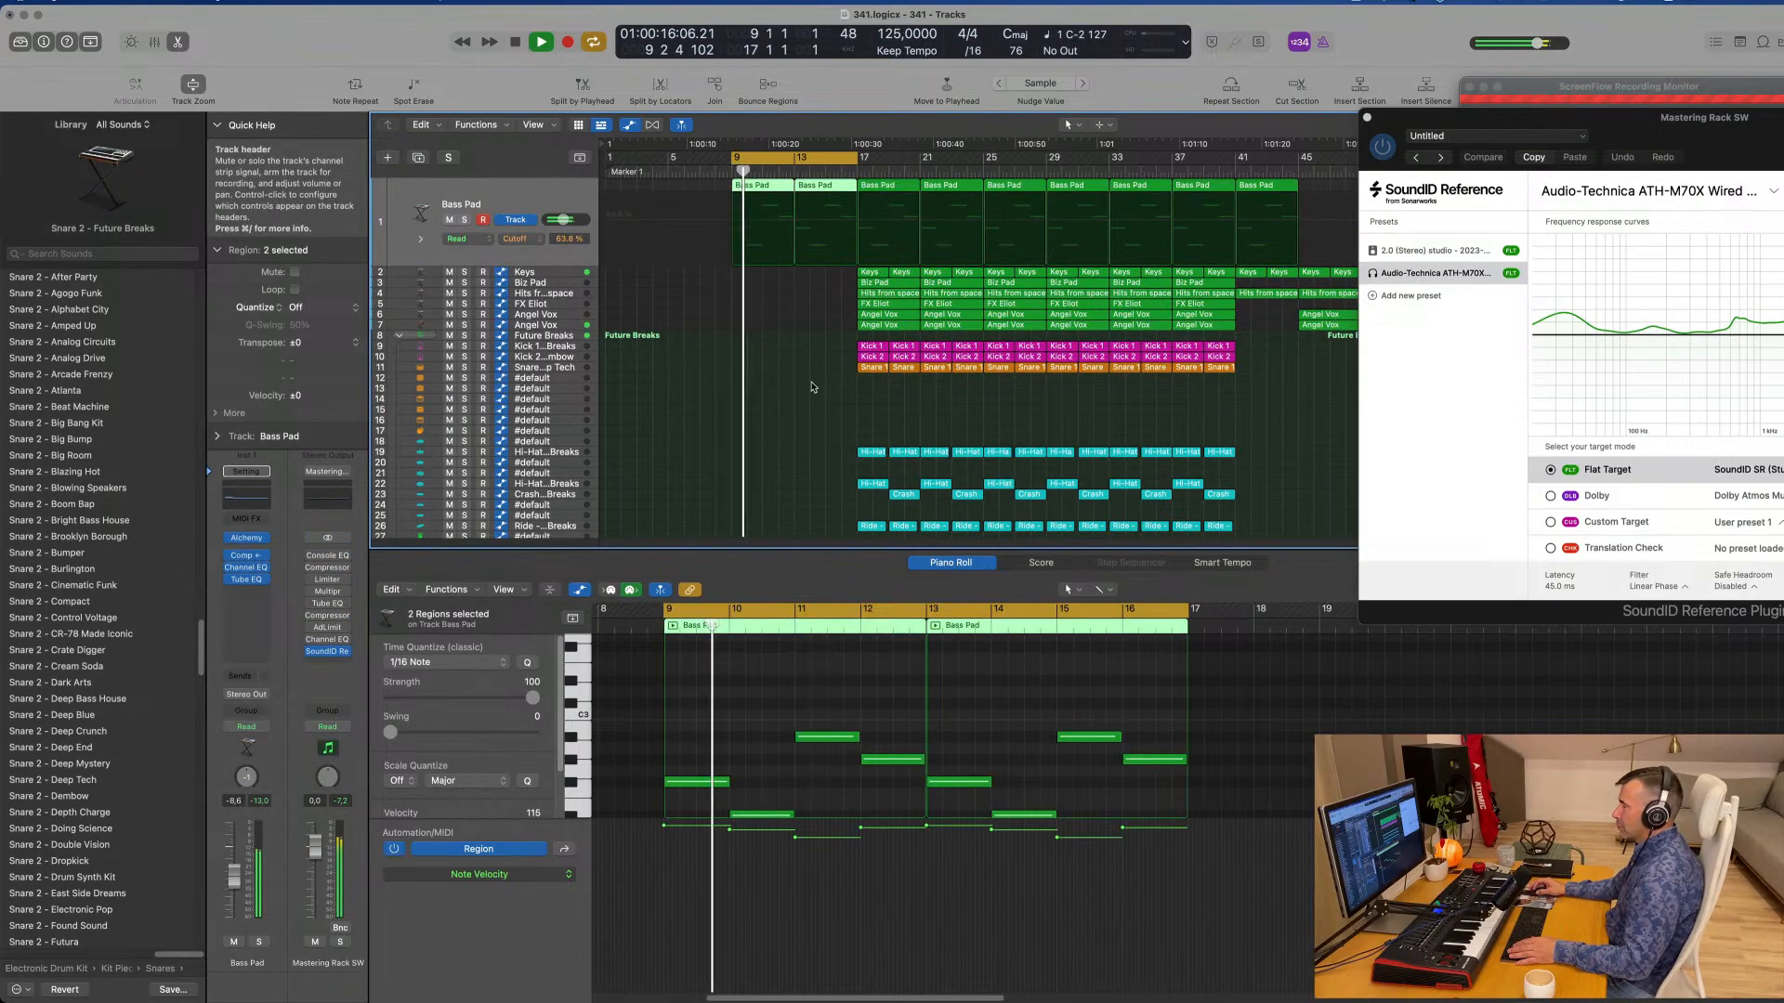
Step: Delete the Shaker, Pulsar and Break Loop regions in bars 9 to 17 and replay the section
scroll(715, 389, down, 5)
drag(714, 389, 840, 463)
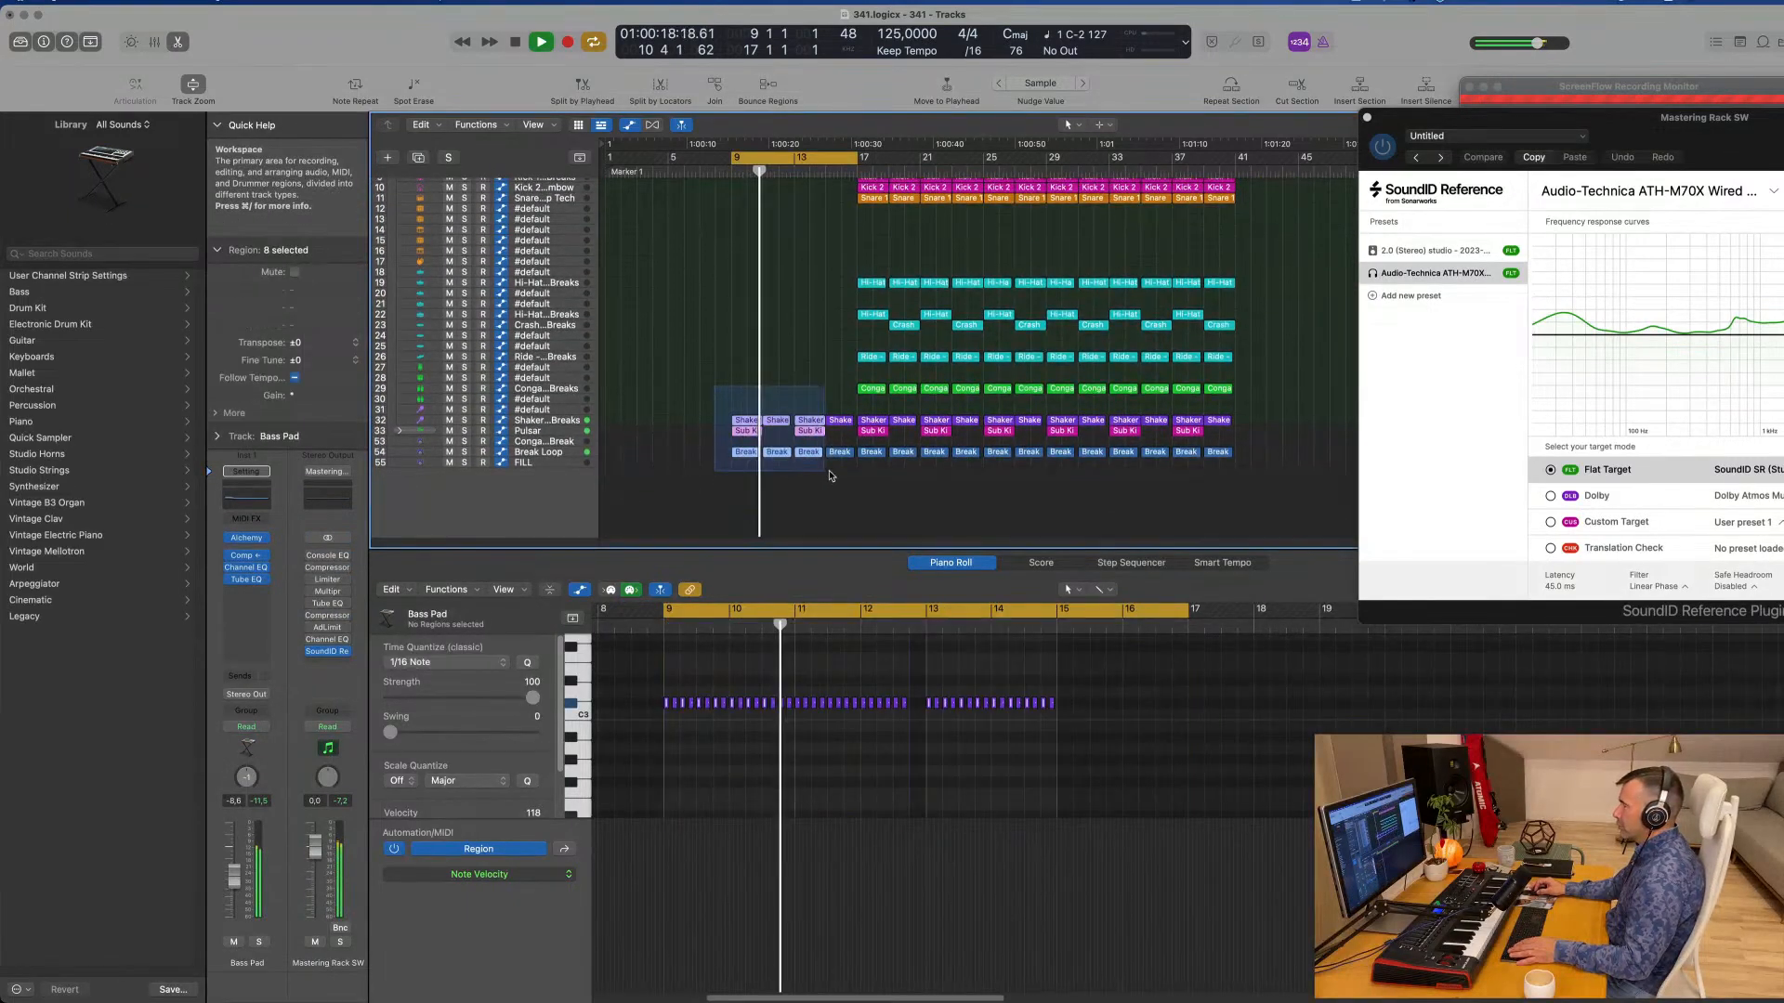
key(Delete)
key(space)
key(space)
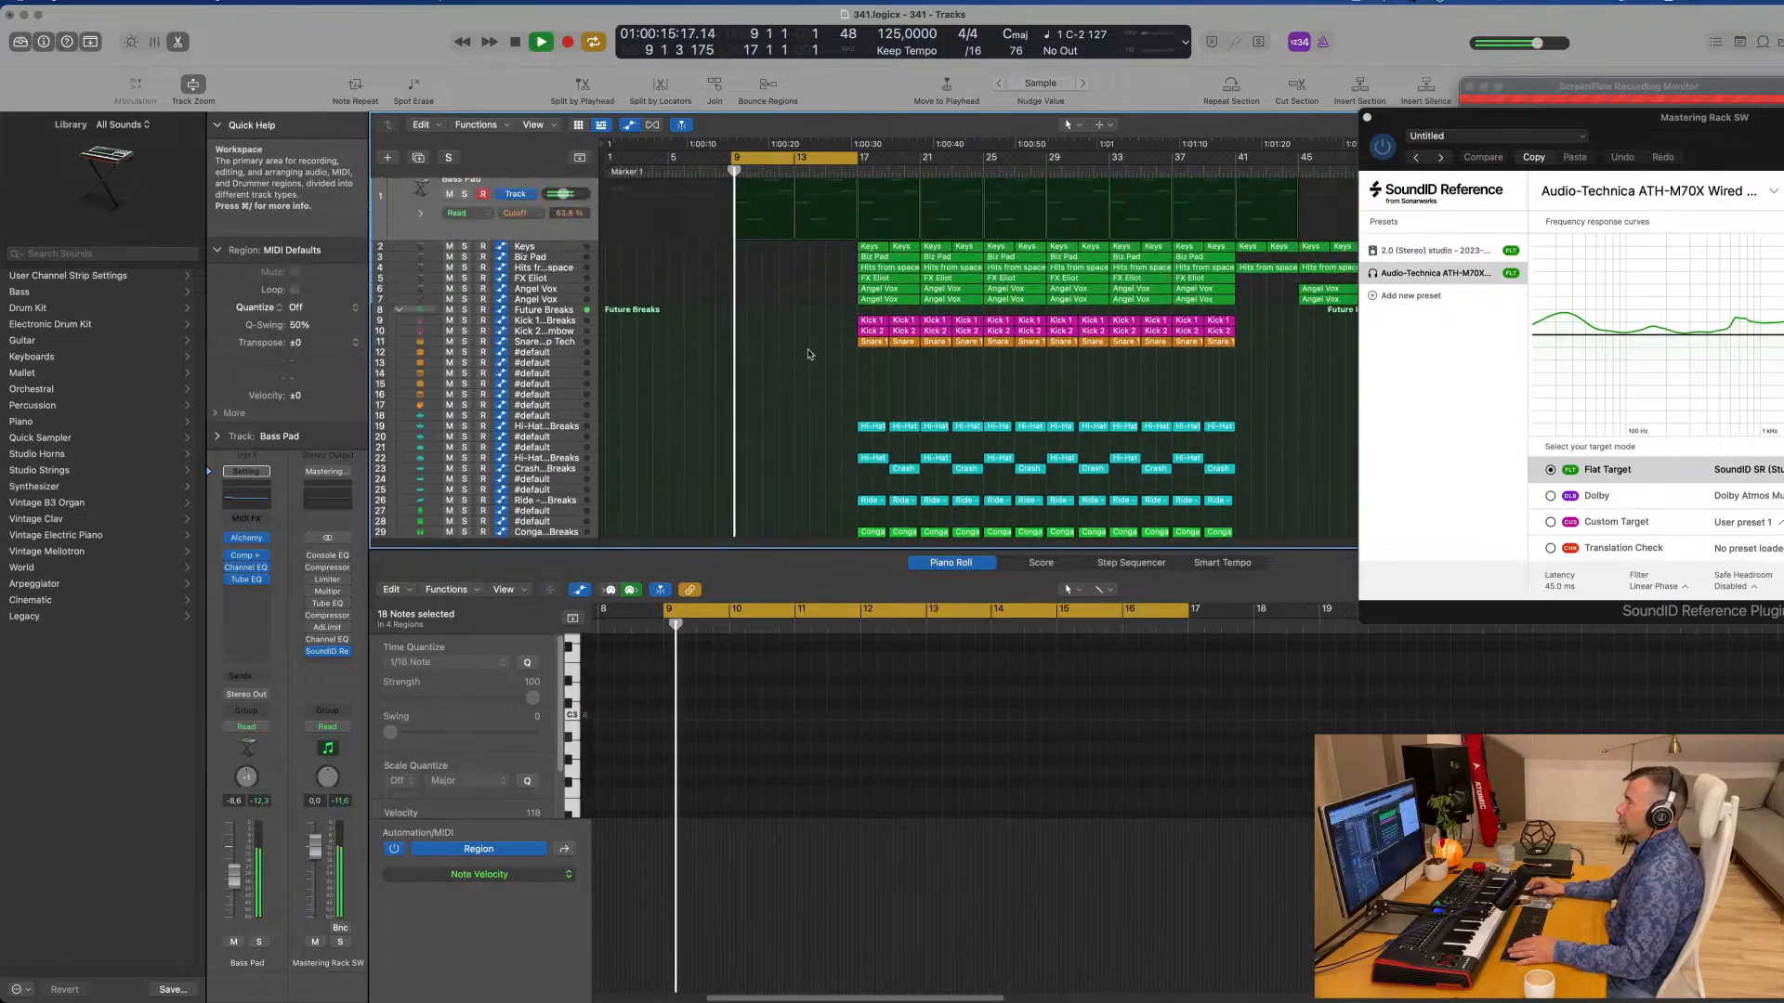
Step: Enable the low-cut band on the Bass Pad's Channel EQ at 414 Hz with a 24 dB/Oct slope and move the EQ window aside
scroll(683, 247, up, 5)
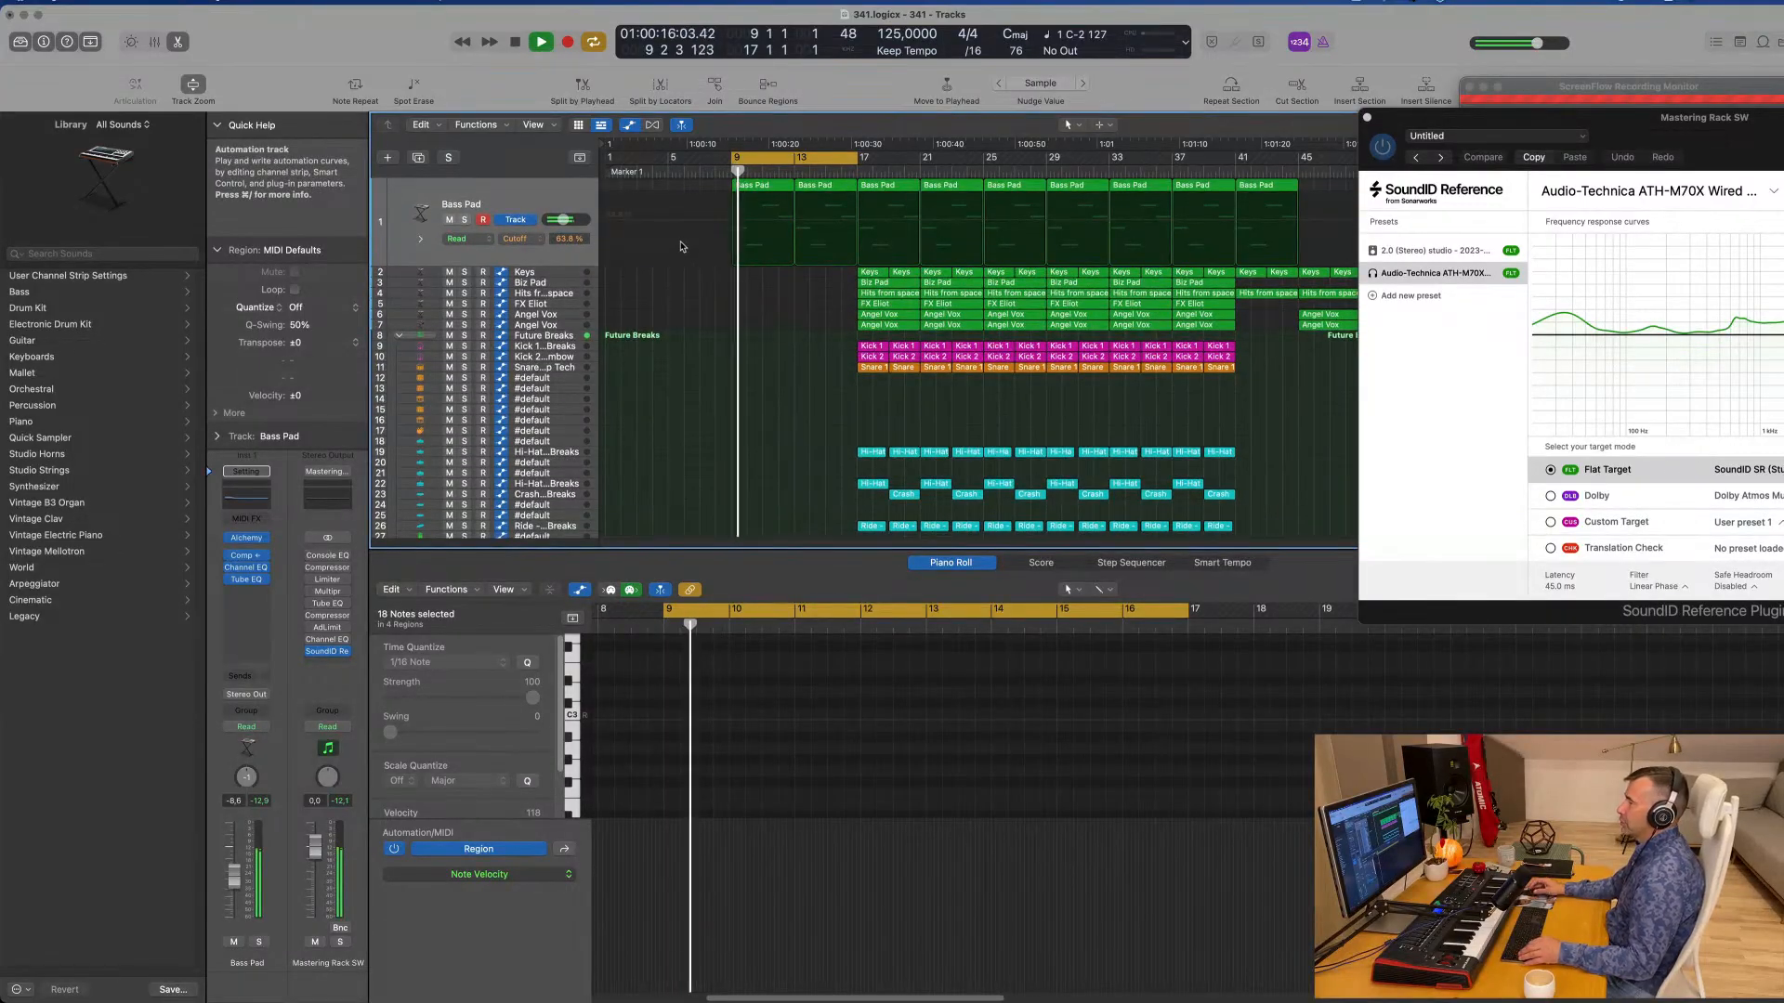
click(405, 221)
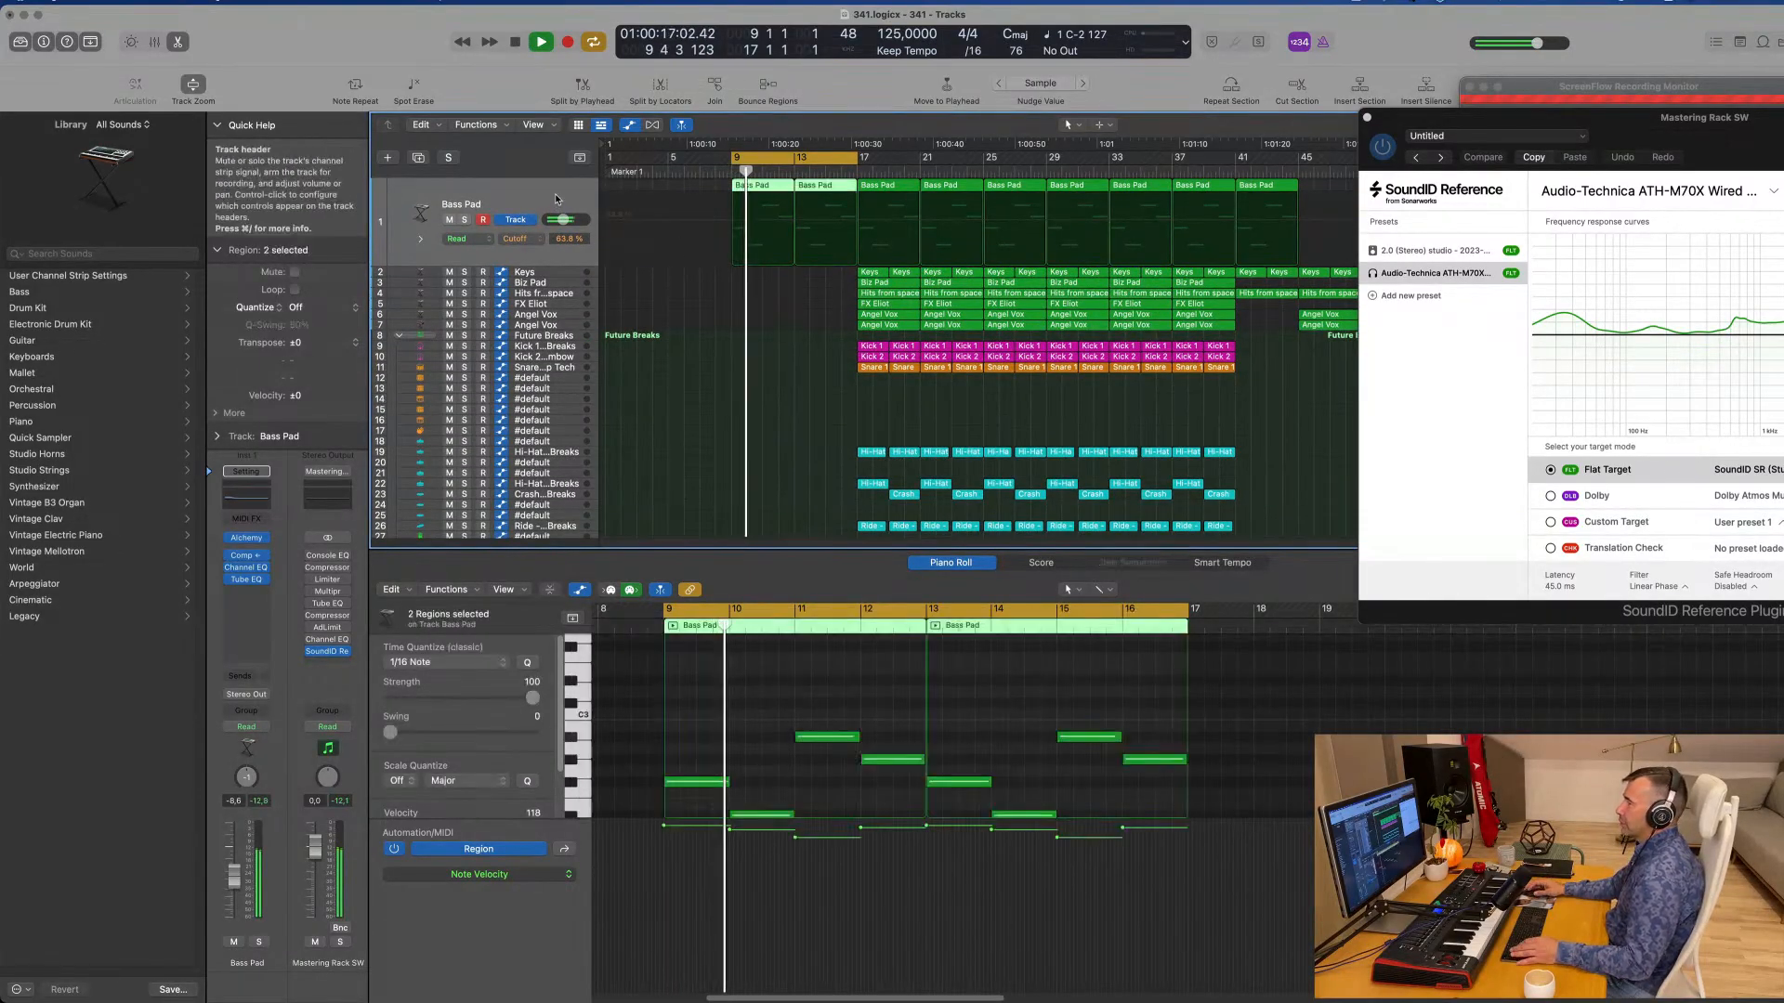
click(233, 507)
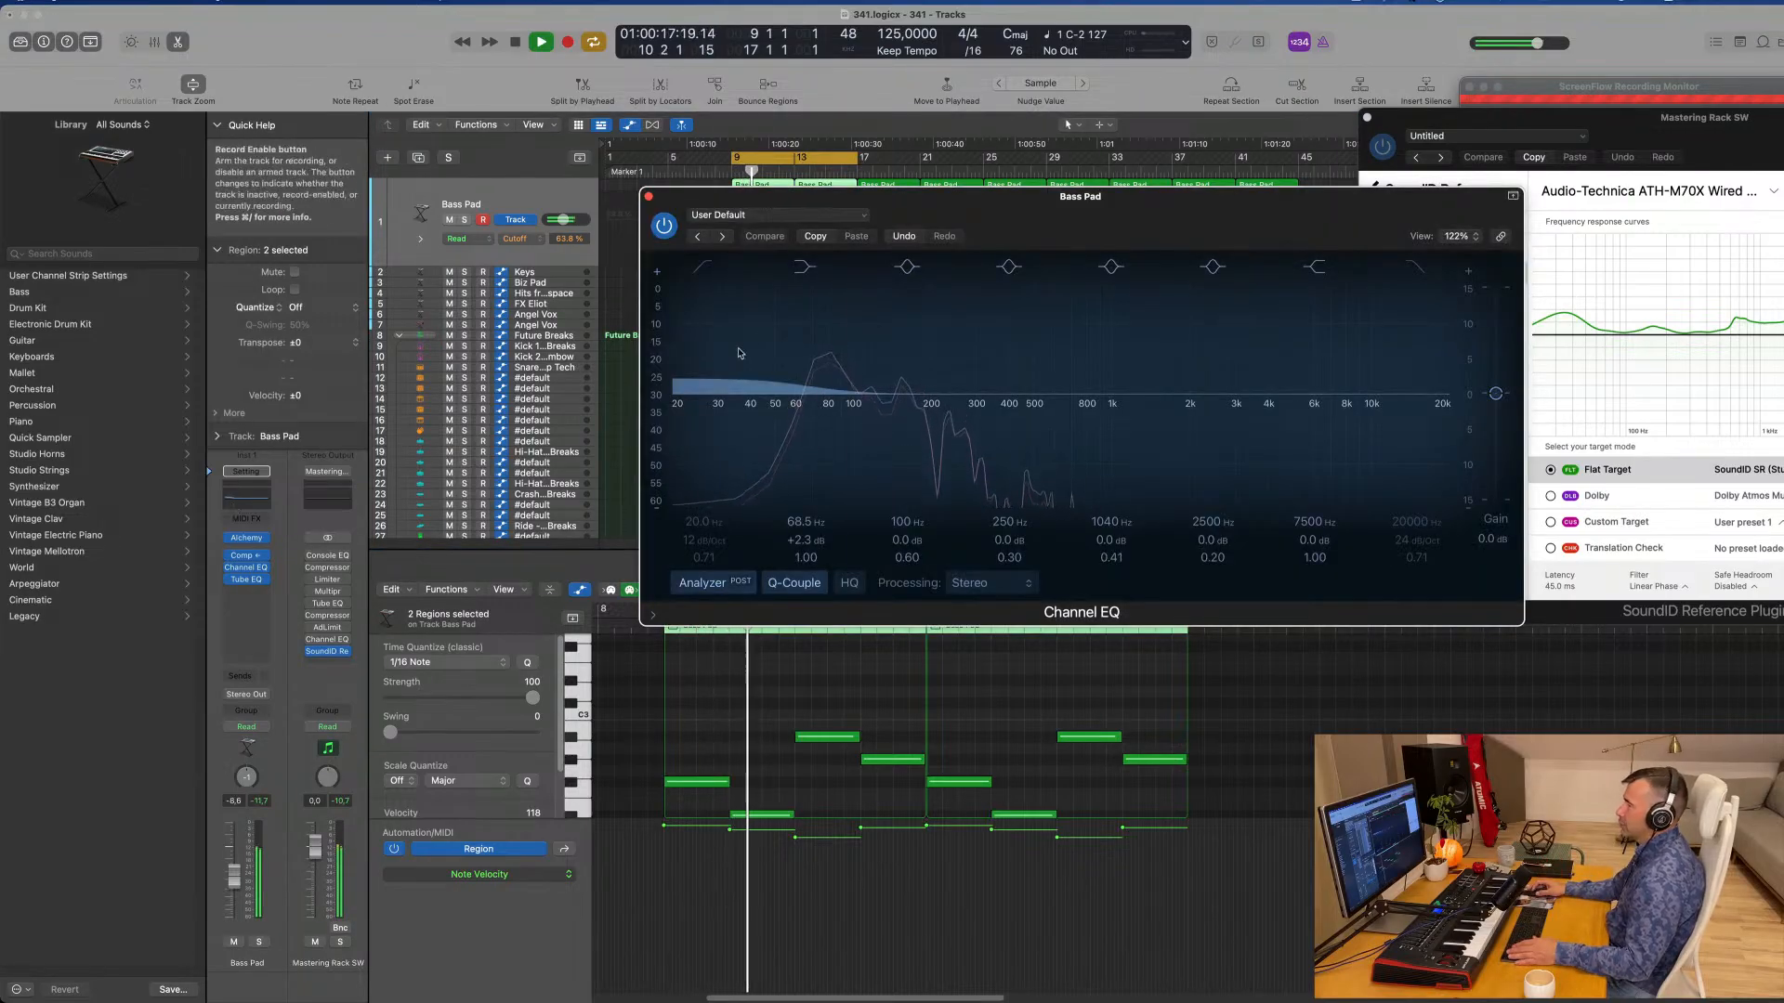
click(703, 266)
key(space)
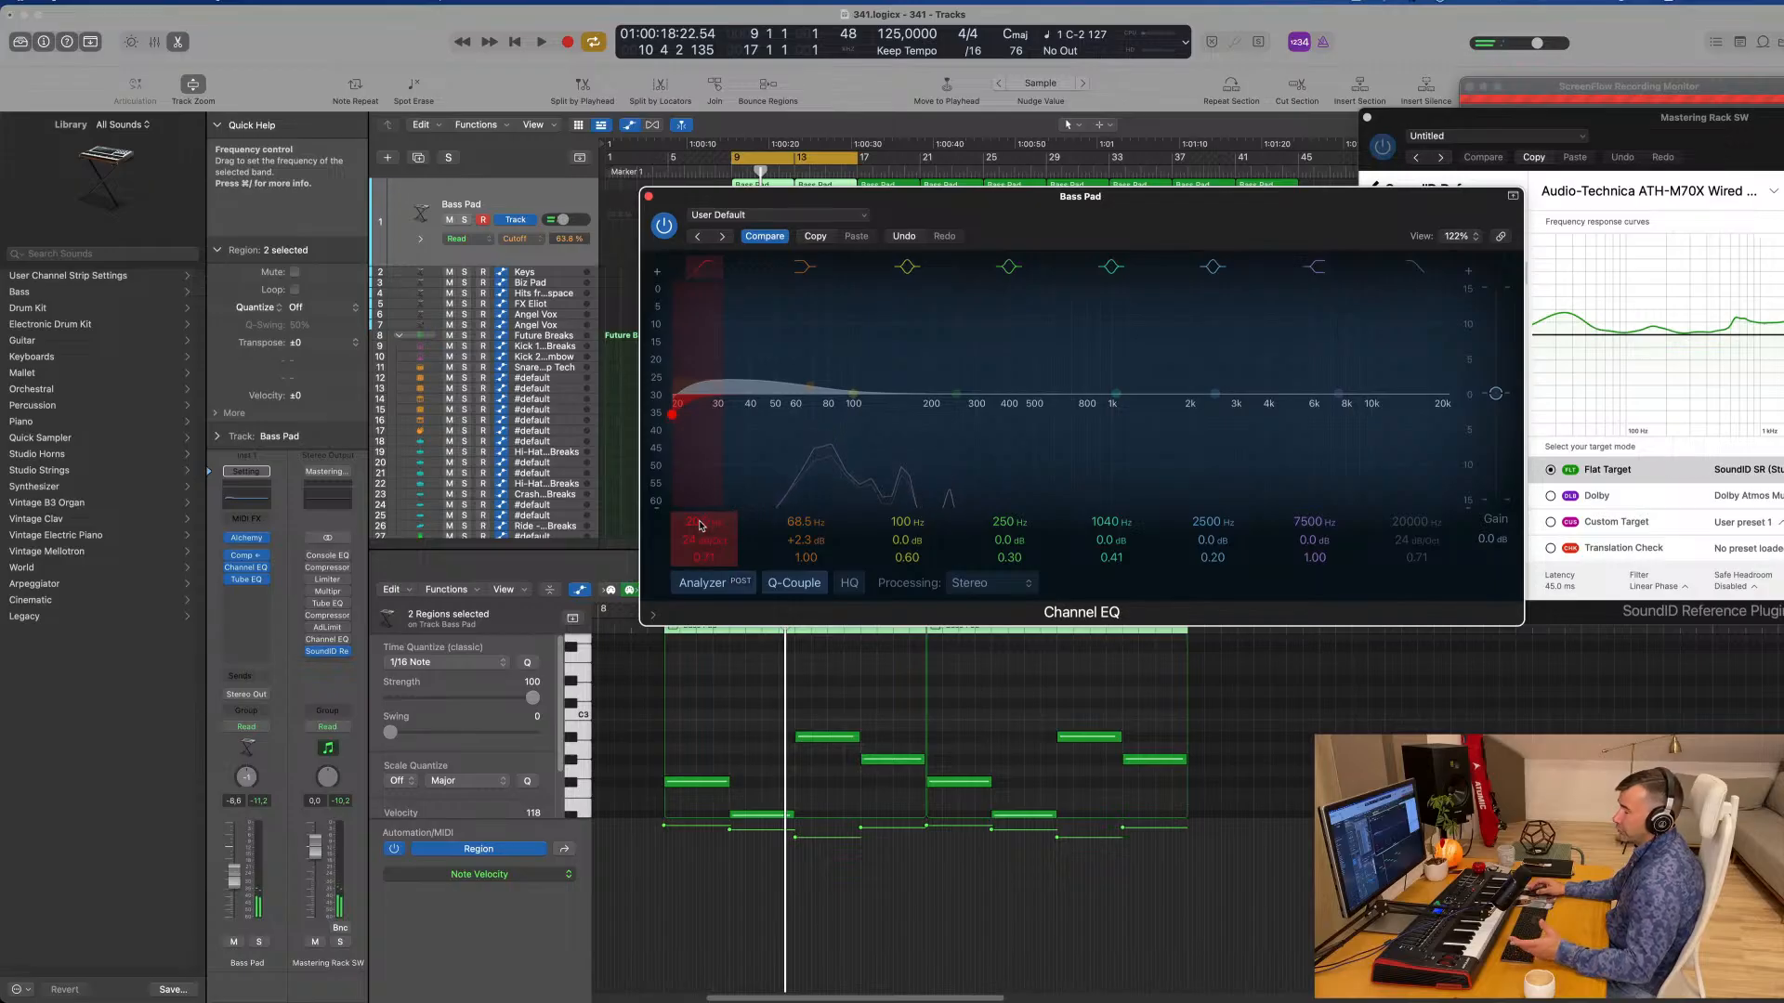
drag(729, 415, 1042, 414)
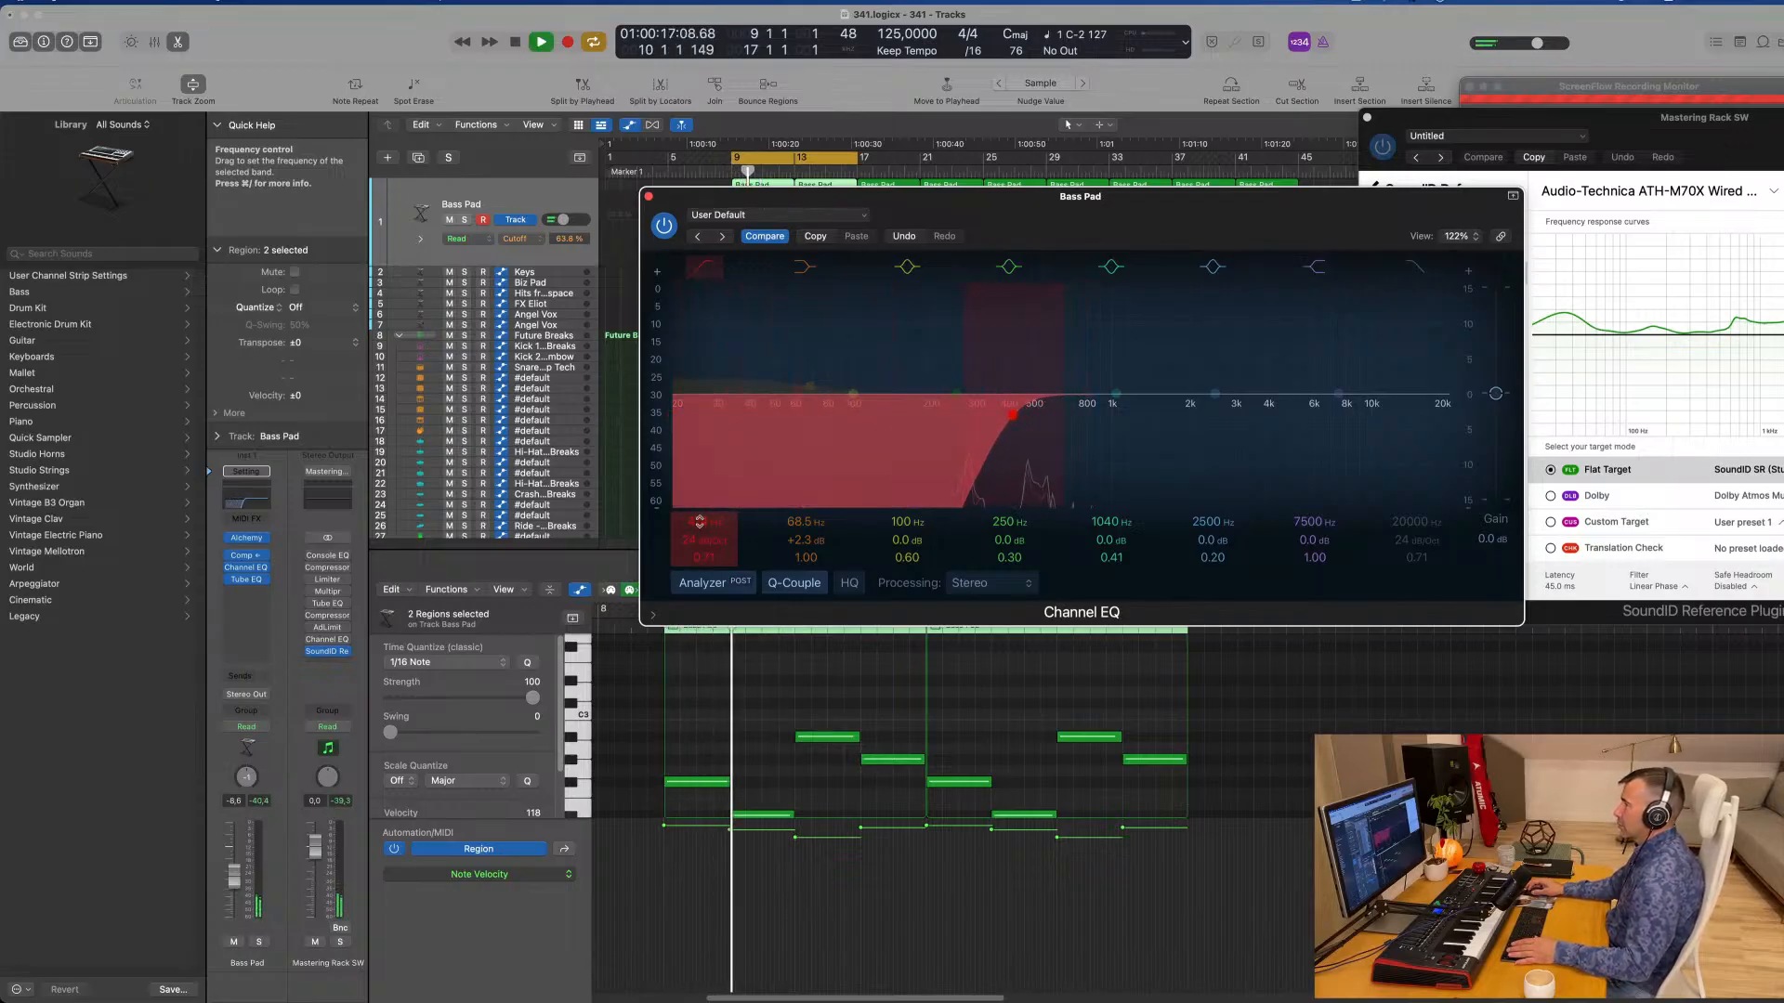
drag(1209, 228, 1437, 275)
Step: Stop playback and set the Bass Pad track's automation mode to Touch
key(space)
click(531, 206)
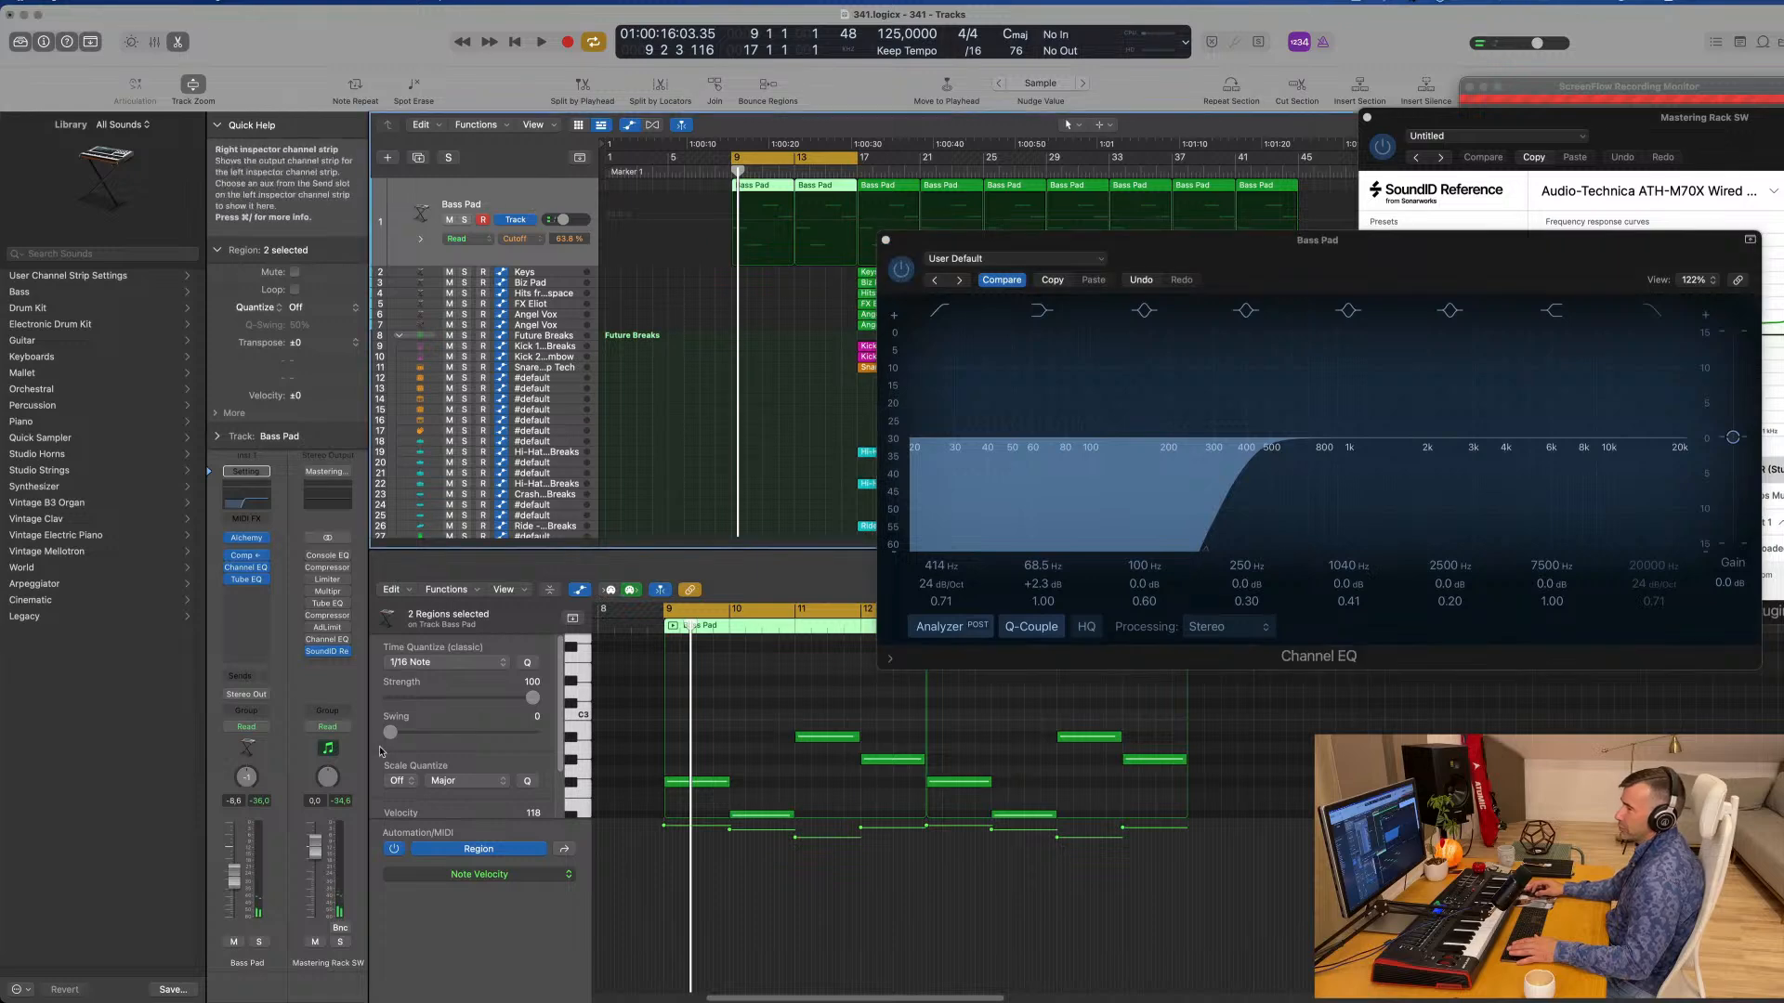
click(256, 730)
click(255, 744)
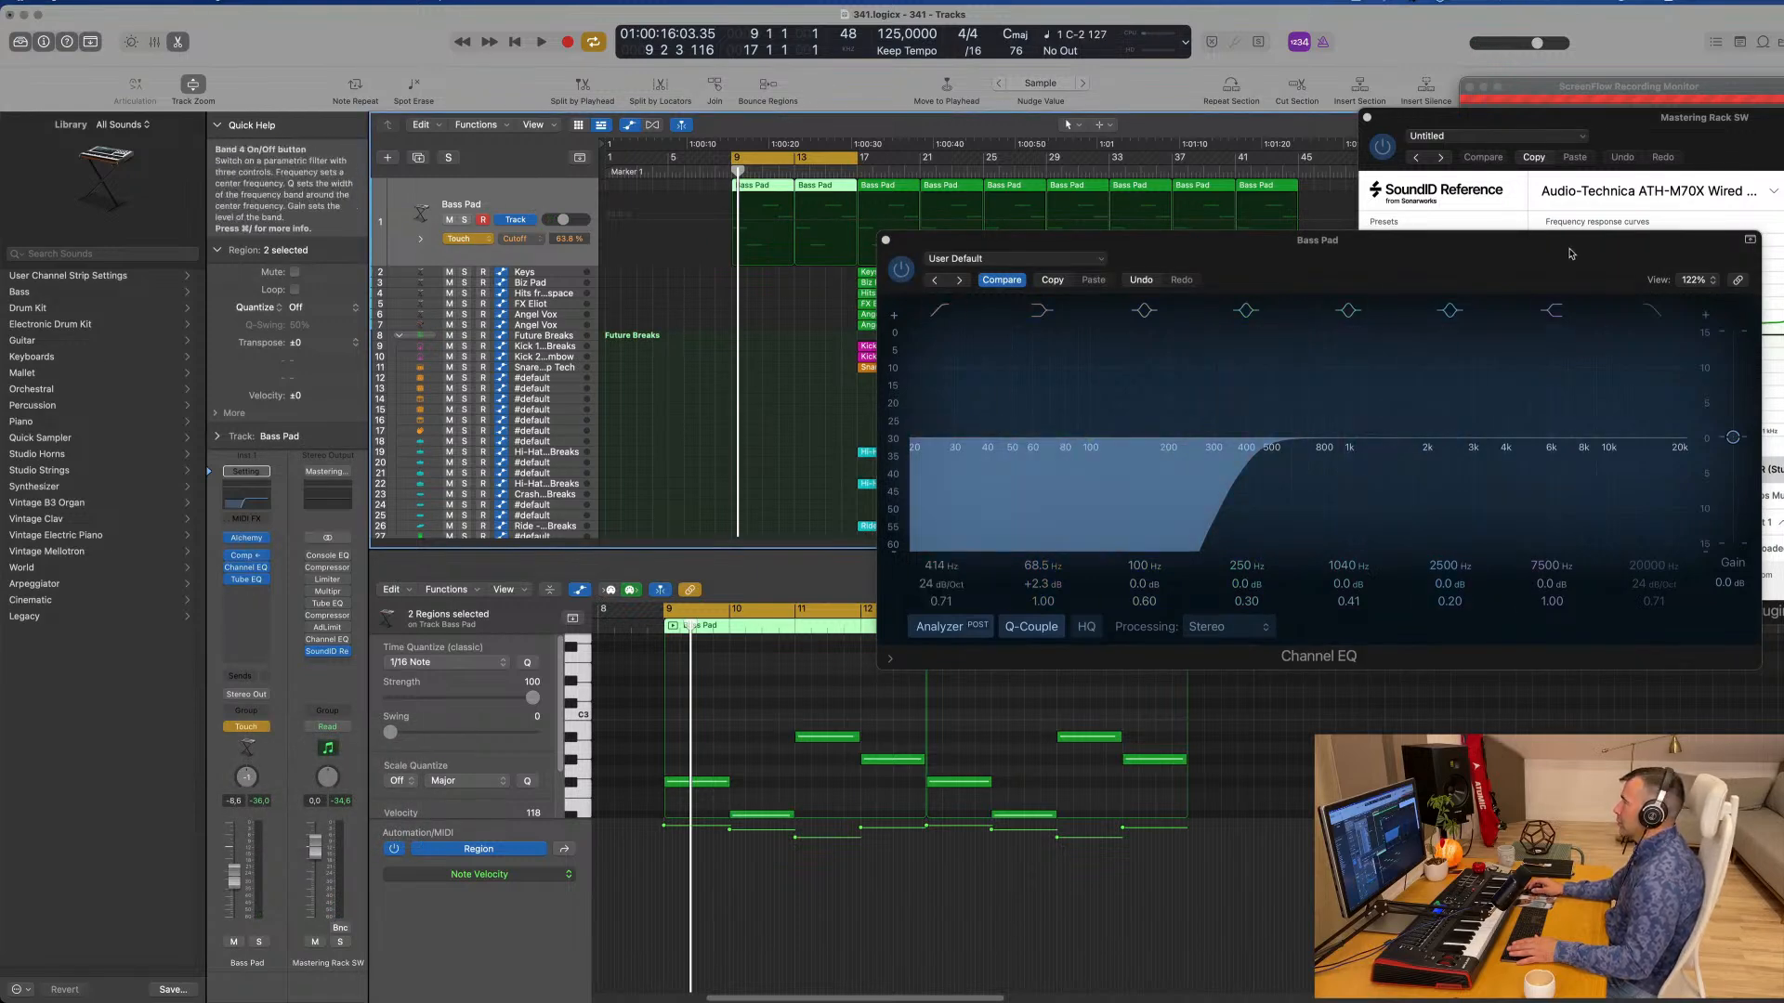
Step: Switch off the Bass Pad EQ's low-cut band, then set its Low Cut On/Off automation to On from bar 9 with a point at bar 13
drag(1434, 247, 1387, 248)
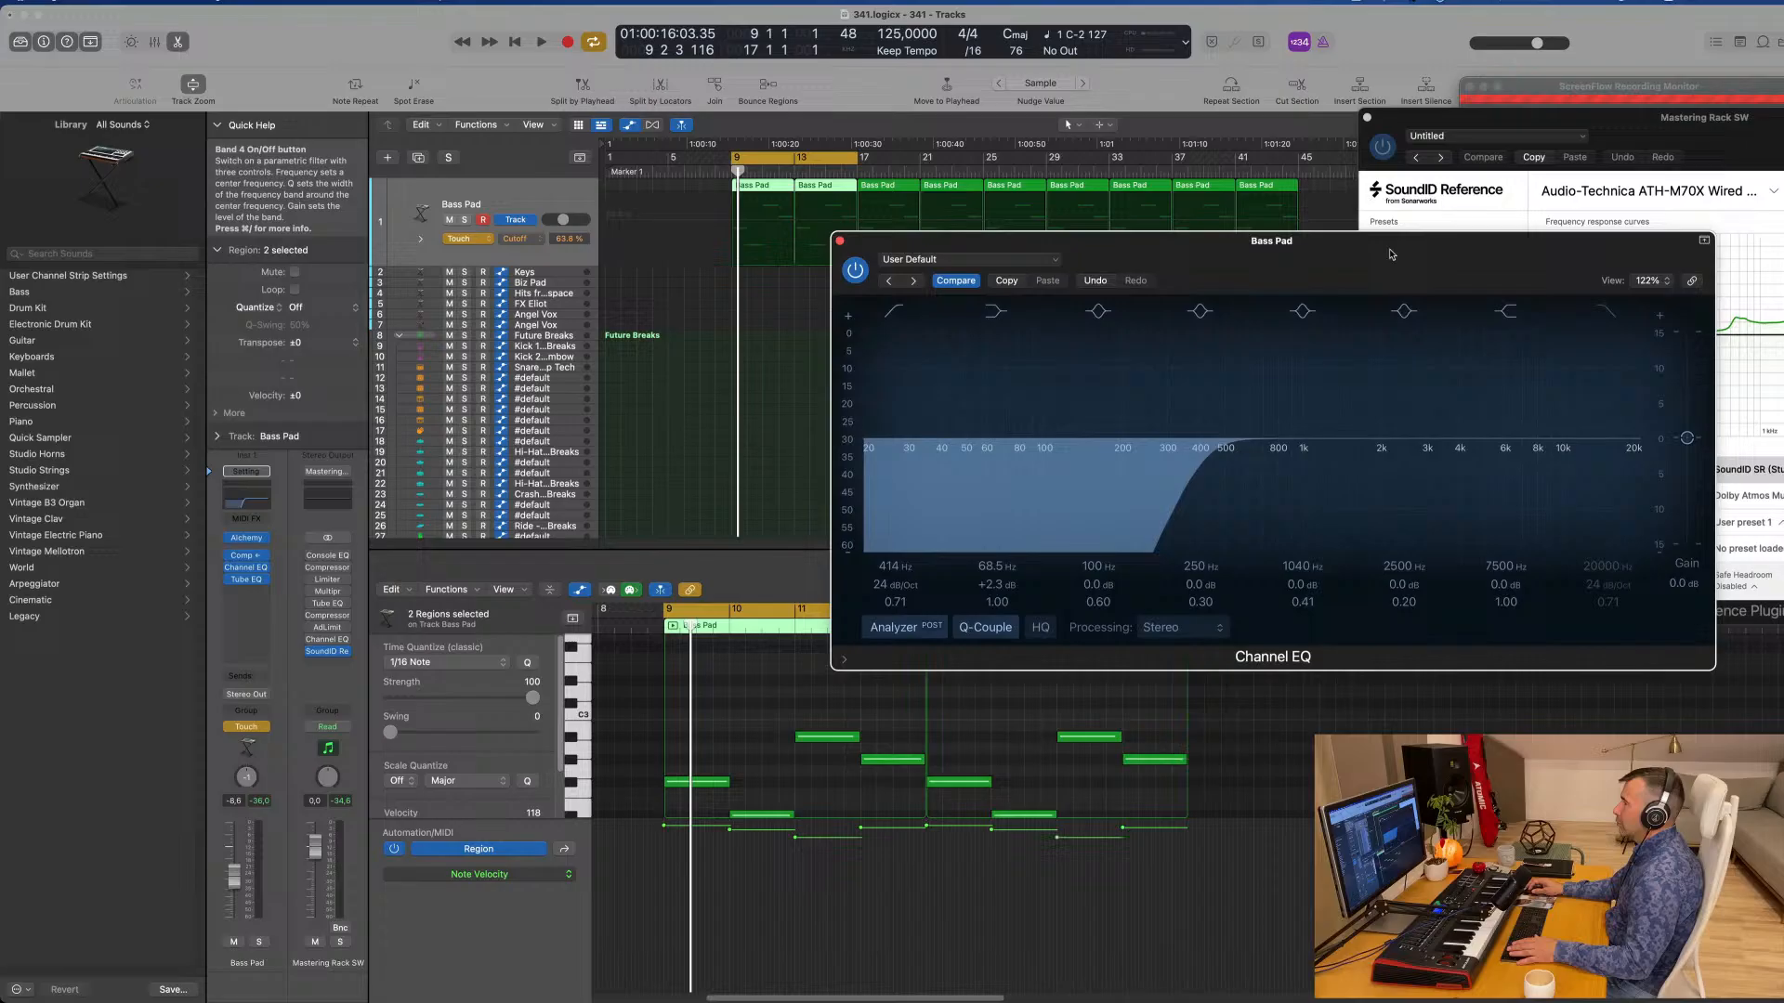
click(893, 312)
click(839, 243)
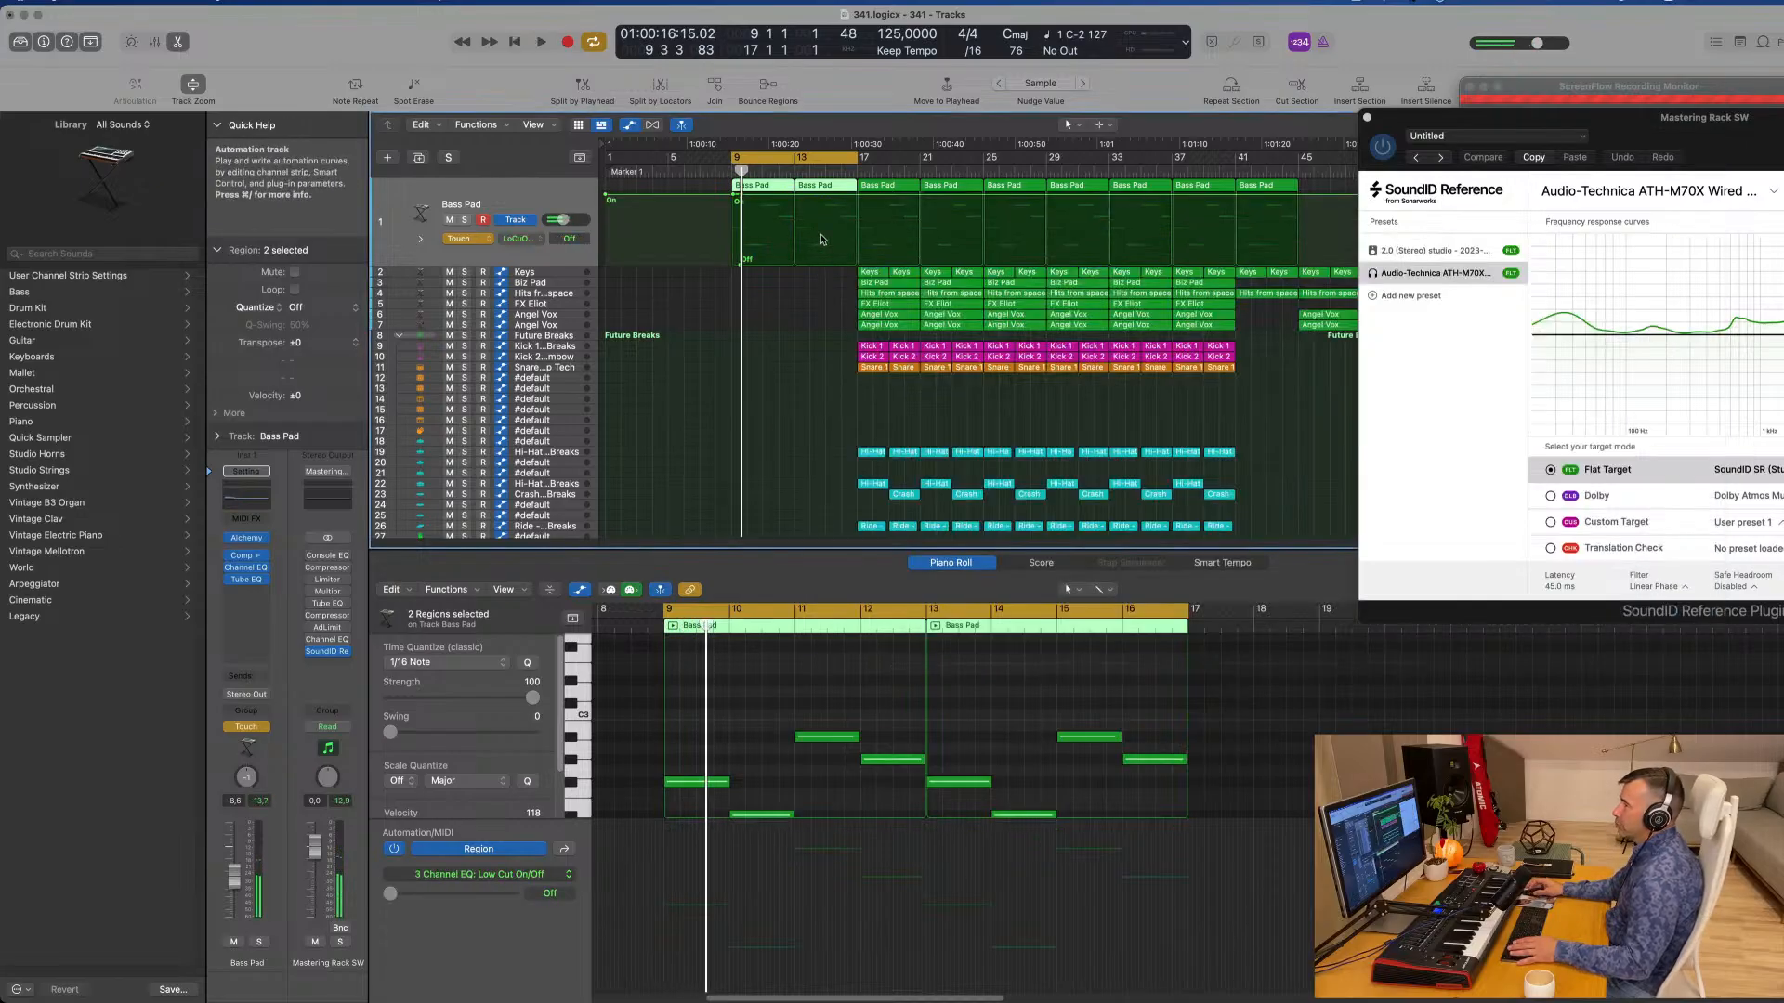
drag(742, 195, 731, 195)
key(space)
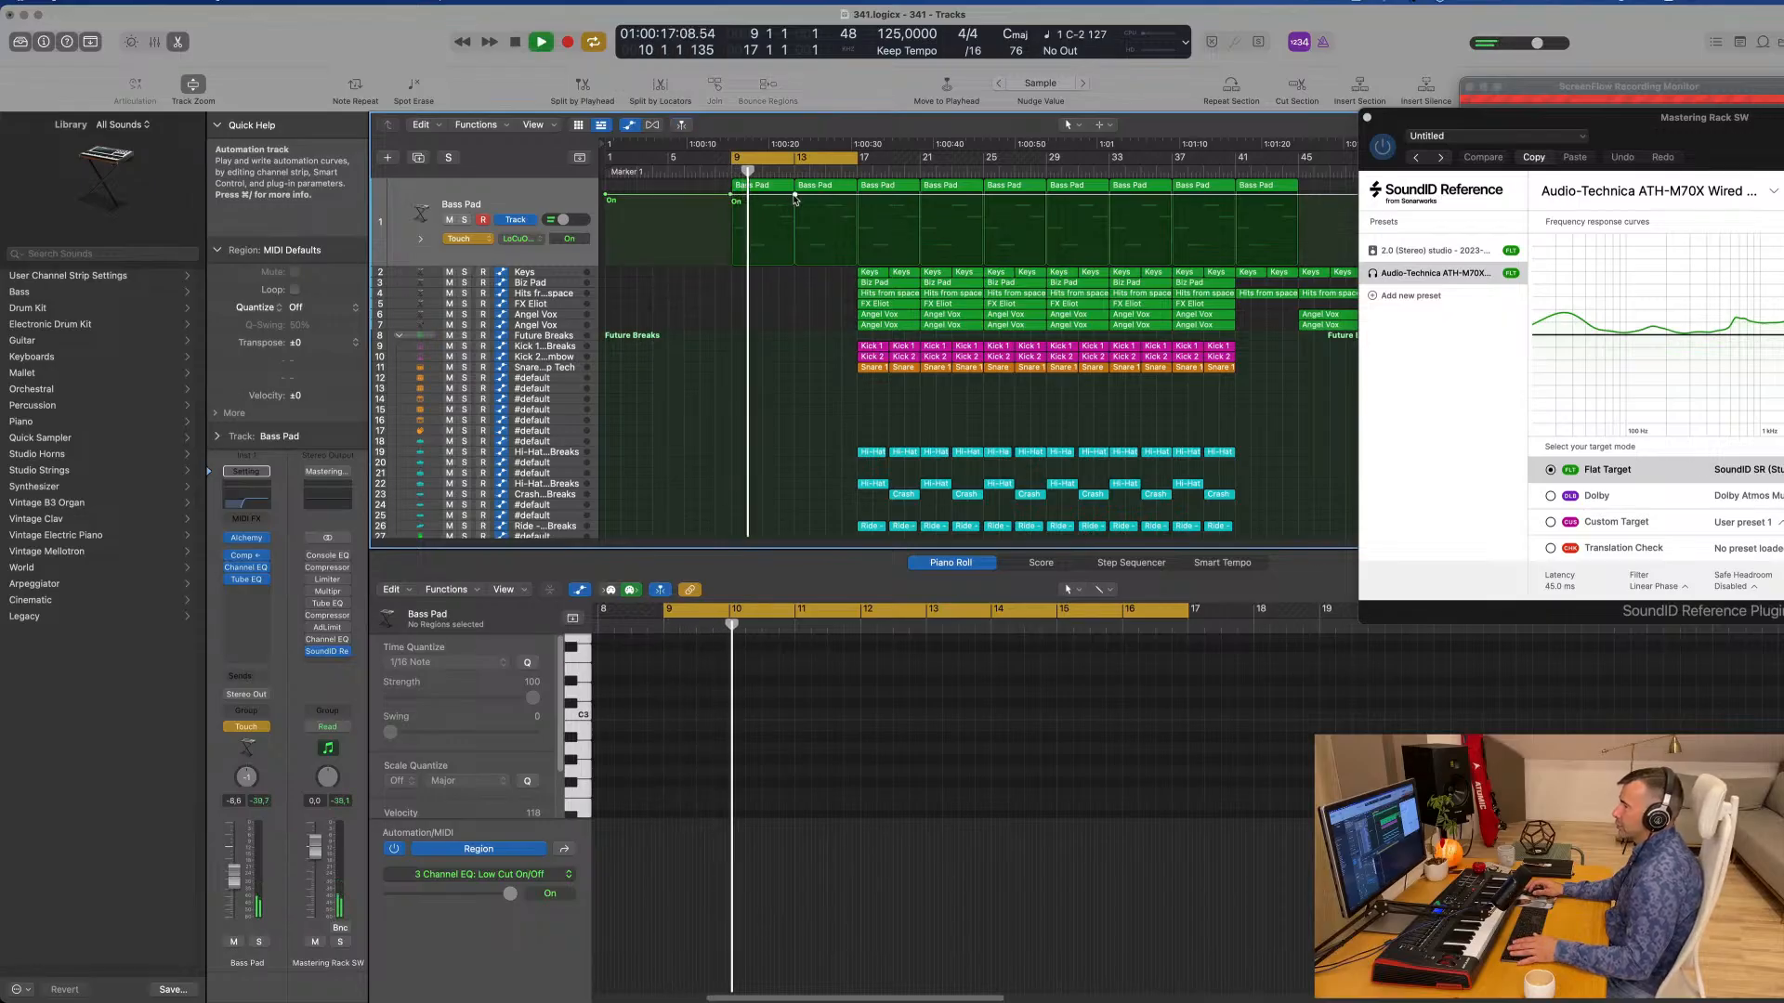
click(795, 195)
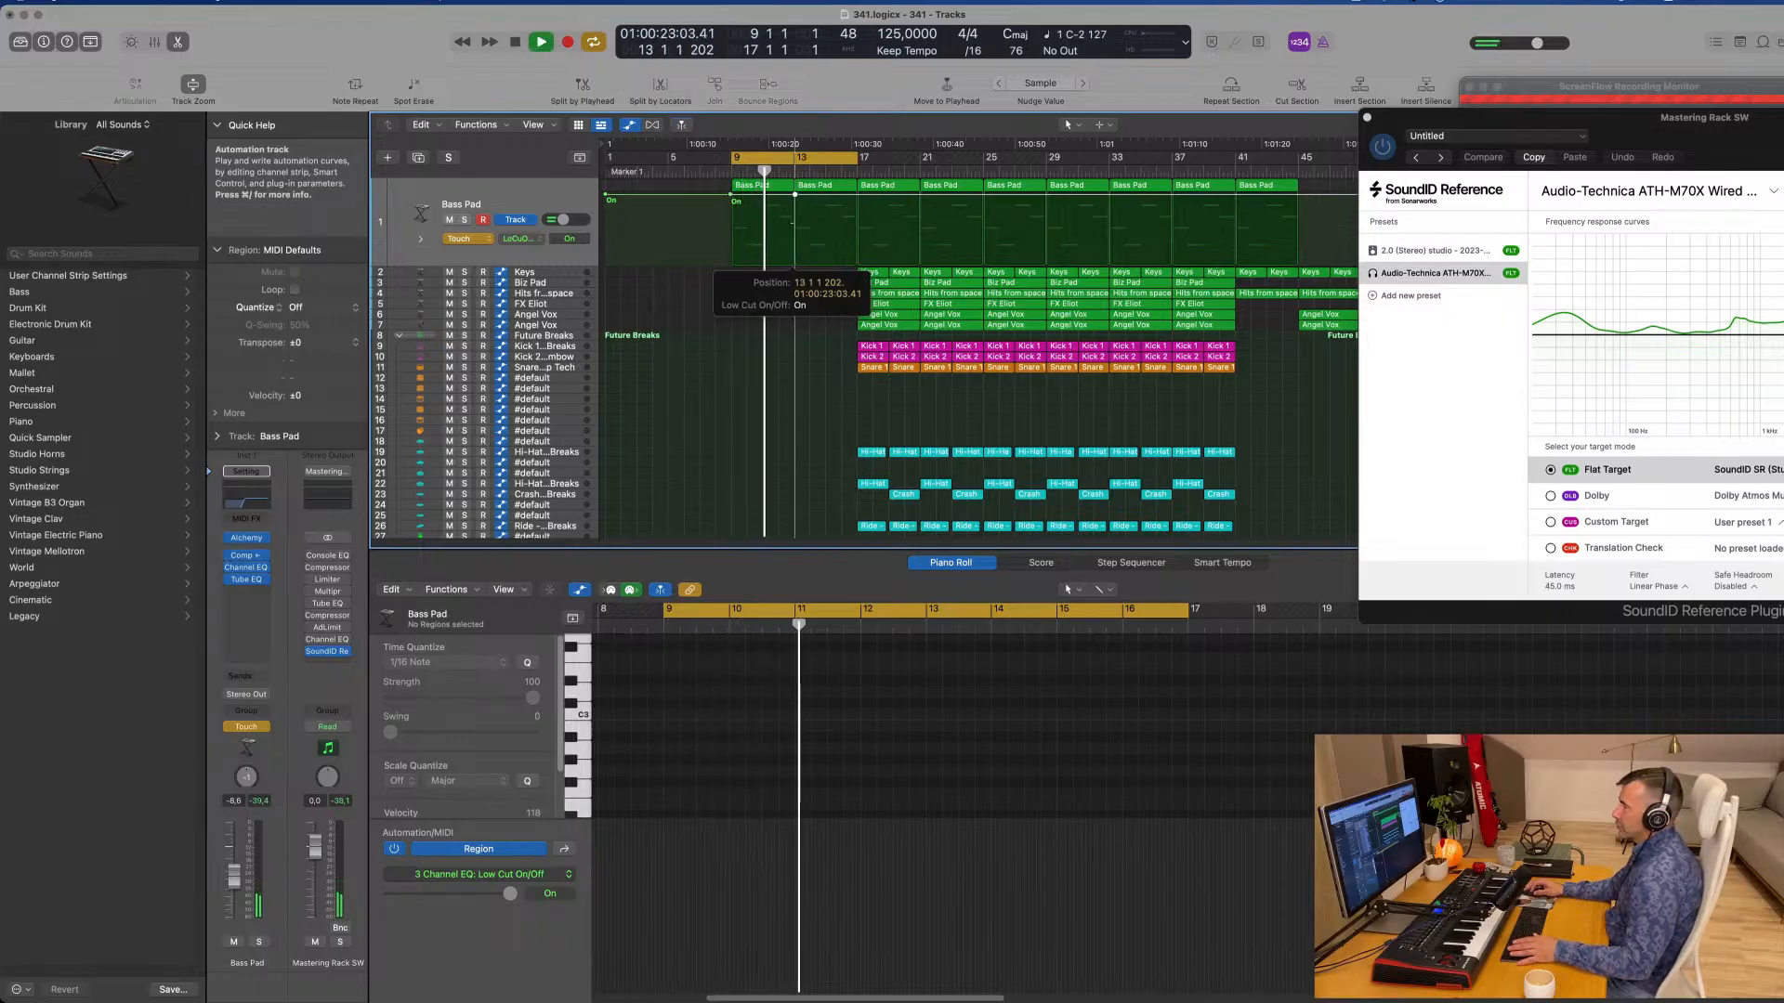
mouse_move(796, 196)
mouse_down()
mouse_move(795, 262)
mouse_move(795, 195)
mouse_up()
key(space)
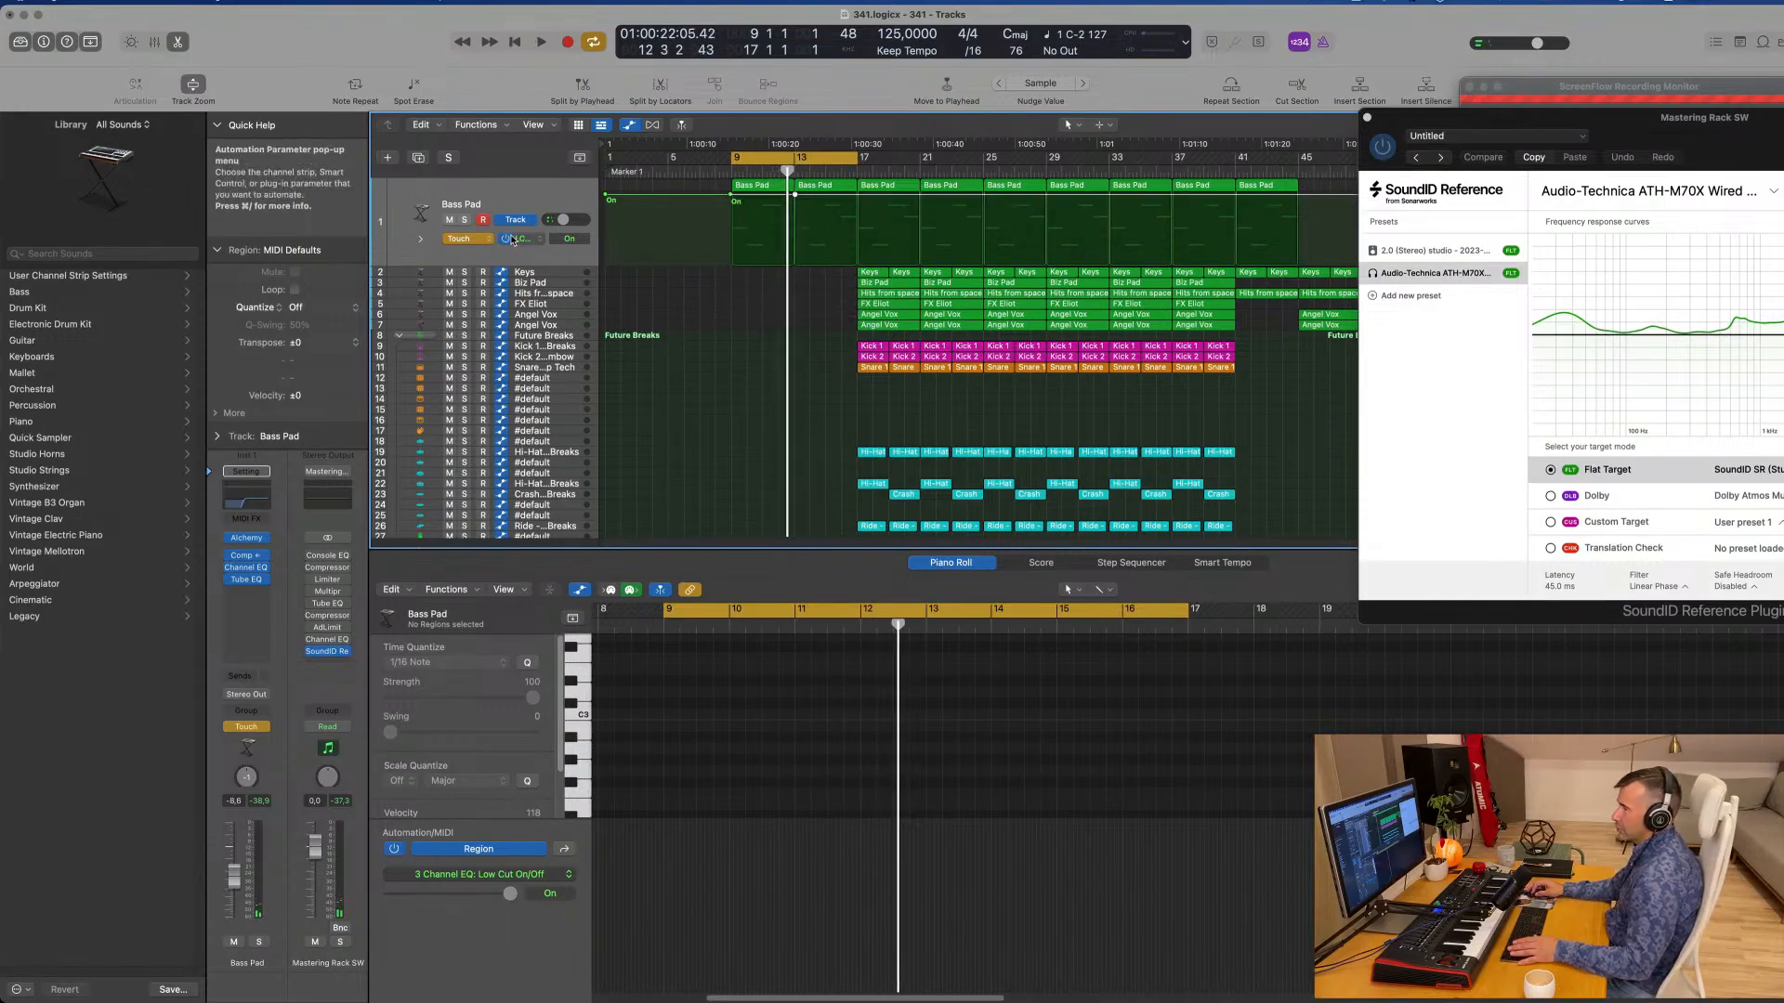
Step: Remove the Channel EQ Low Cut On/Off automation from the Bass Pad track
click(513, 240)
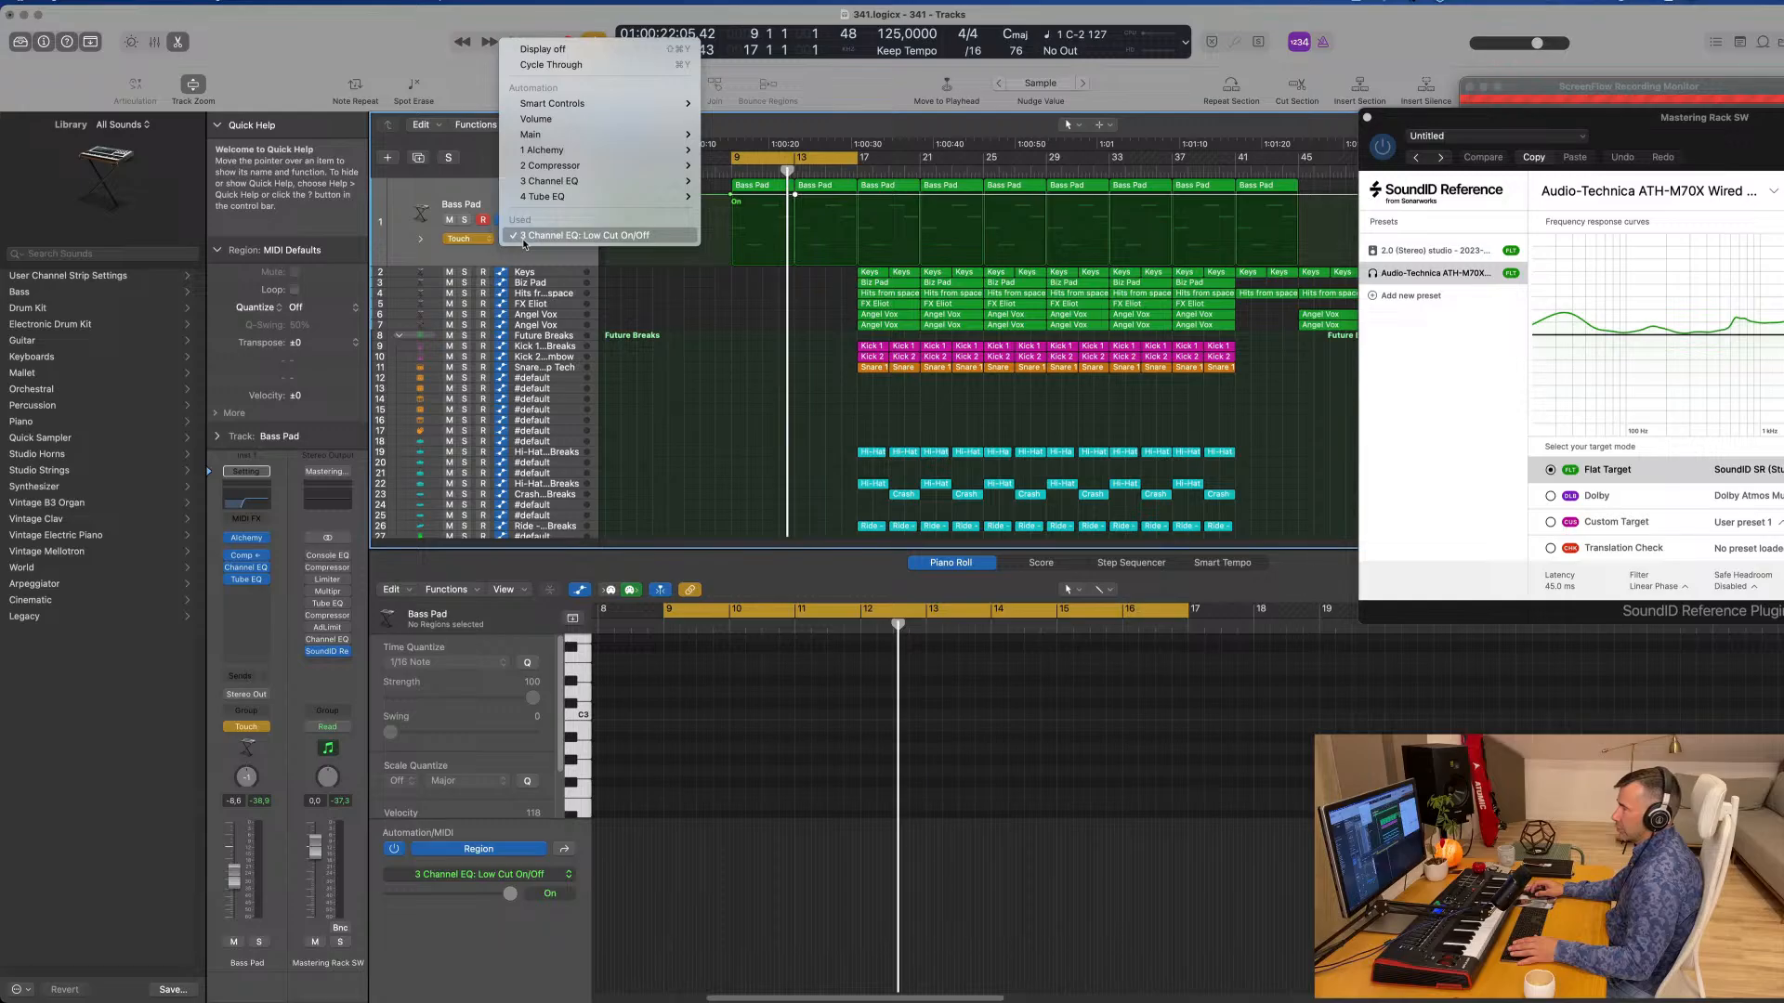
click(523, 237)
drag(795, 195, 605, 197)
click(604, 196)
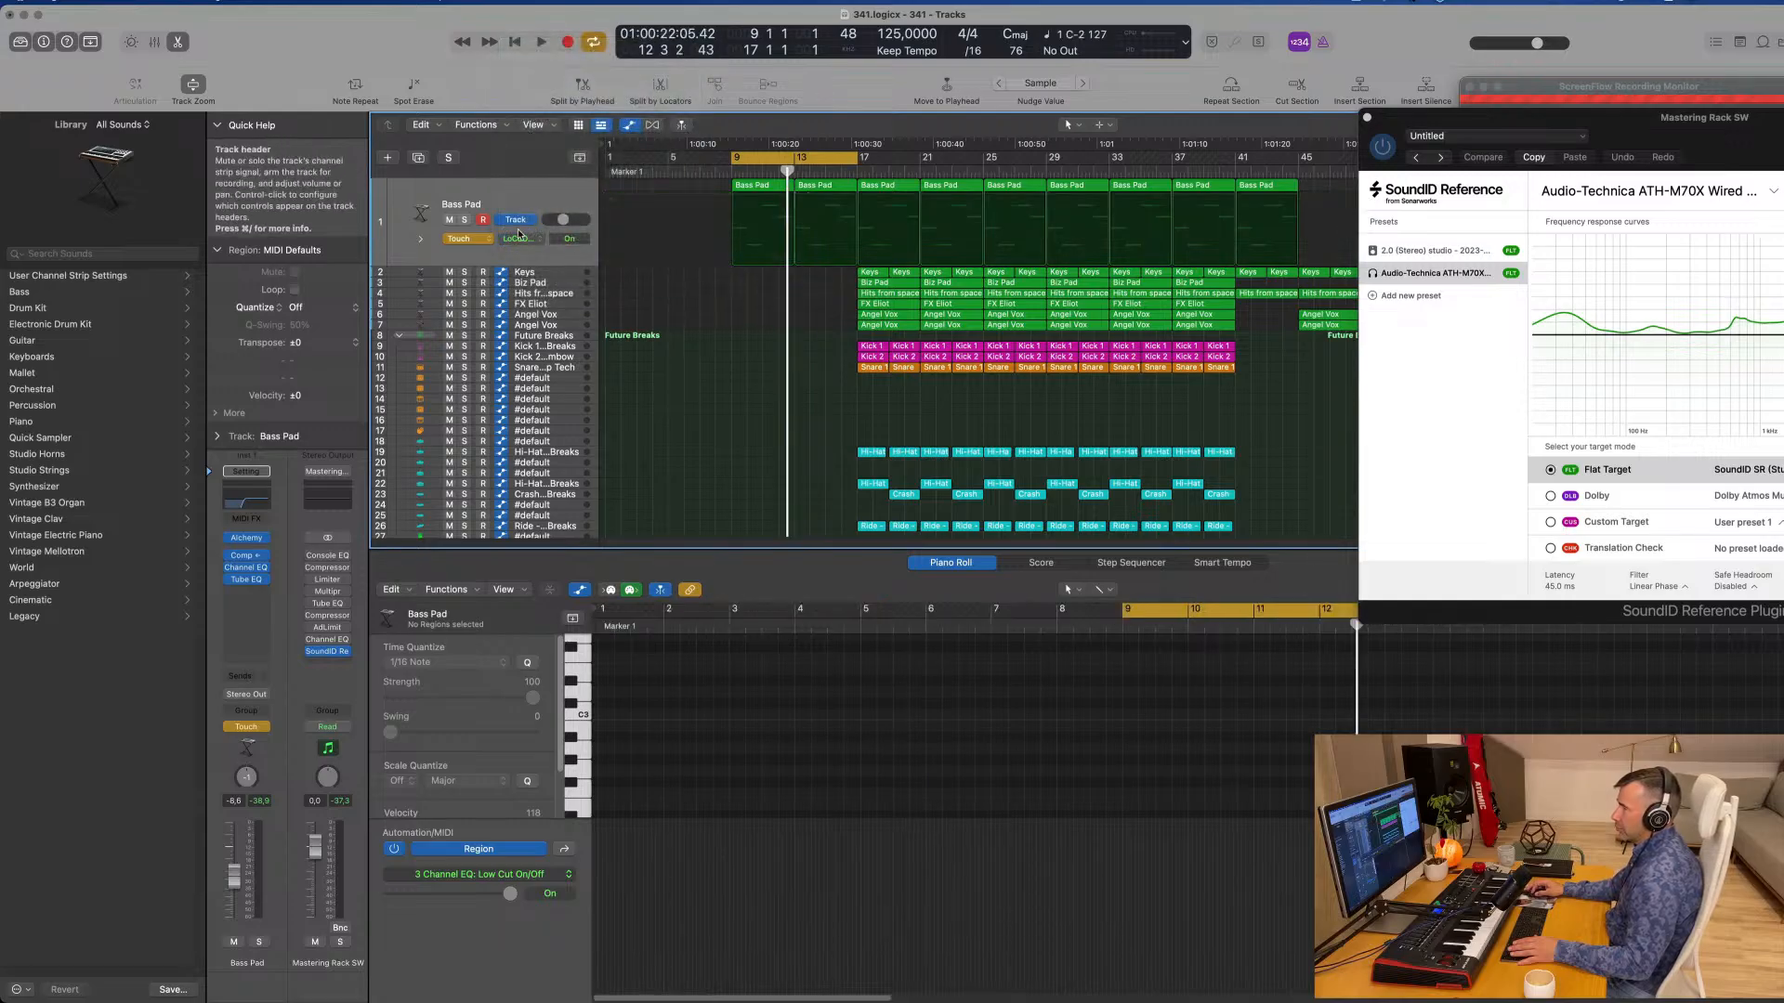
Step: During playback, write Low Cut Frequency automation by raising the Bass Pad EQ's low cut to about 675 Hz, then move the EQ window aside
scroll(525, 236, down, 1)
key(space)
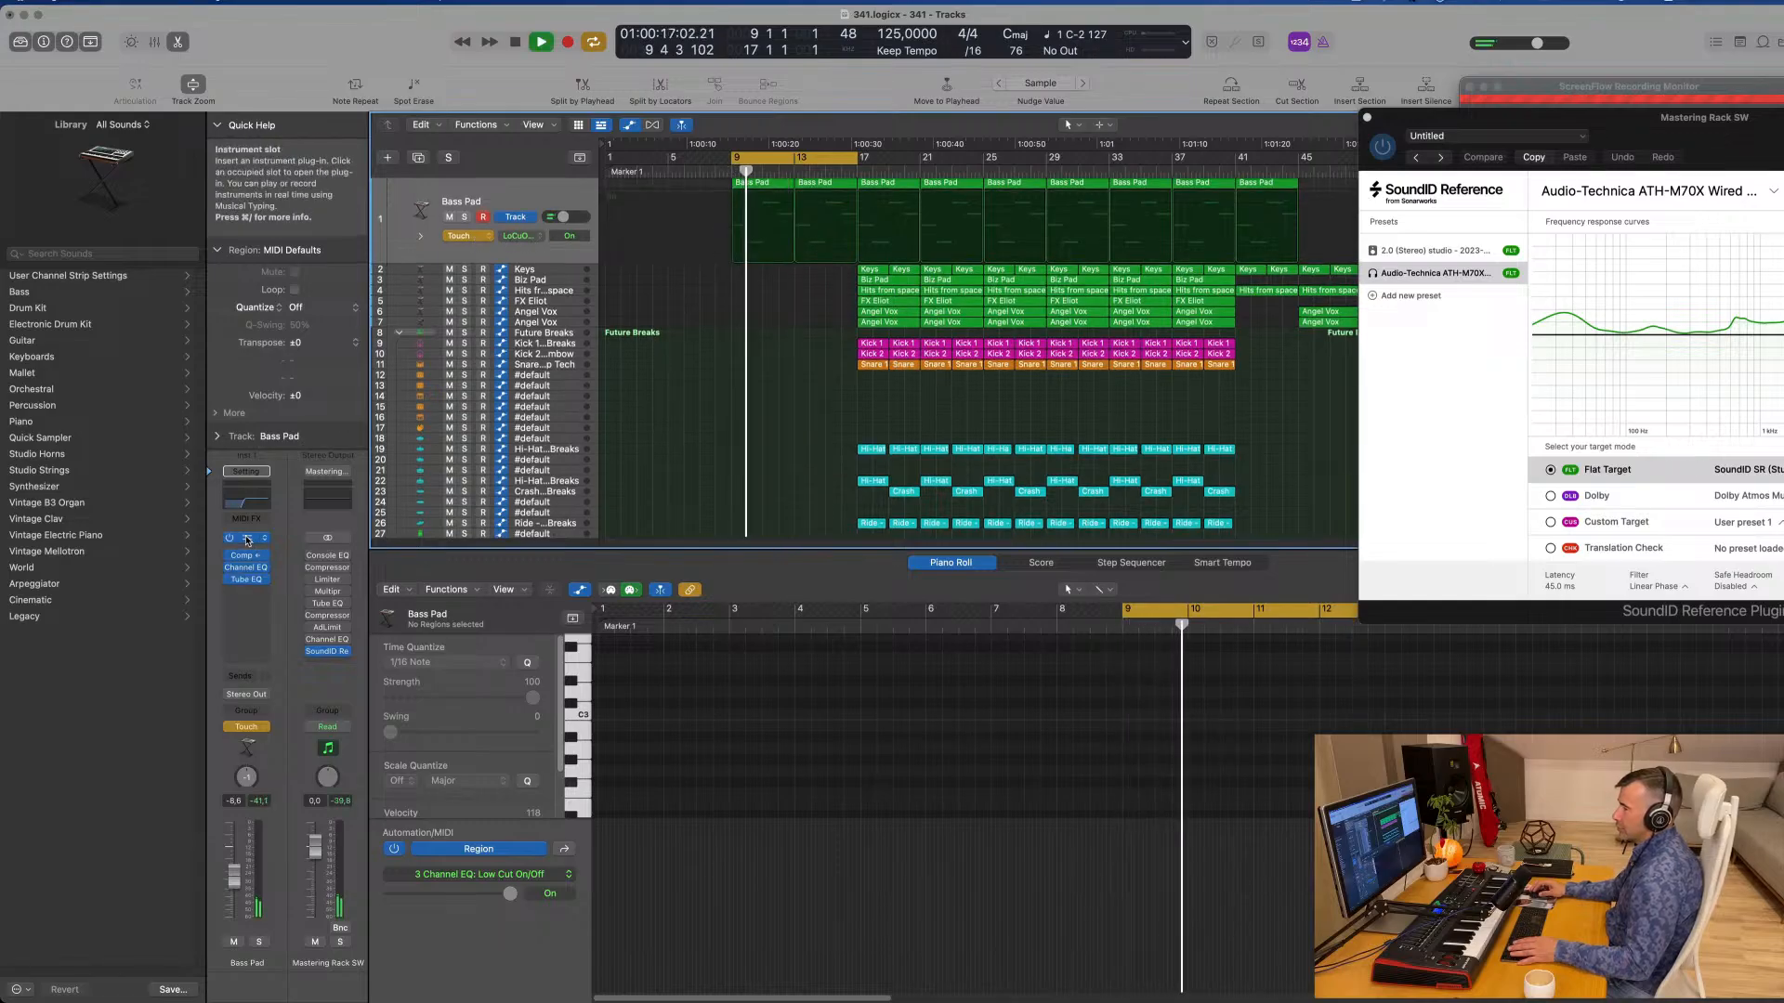
click(247, 500)
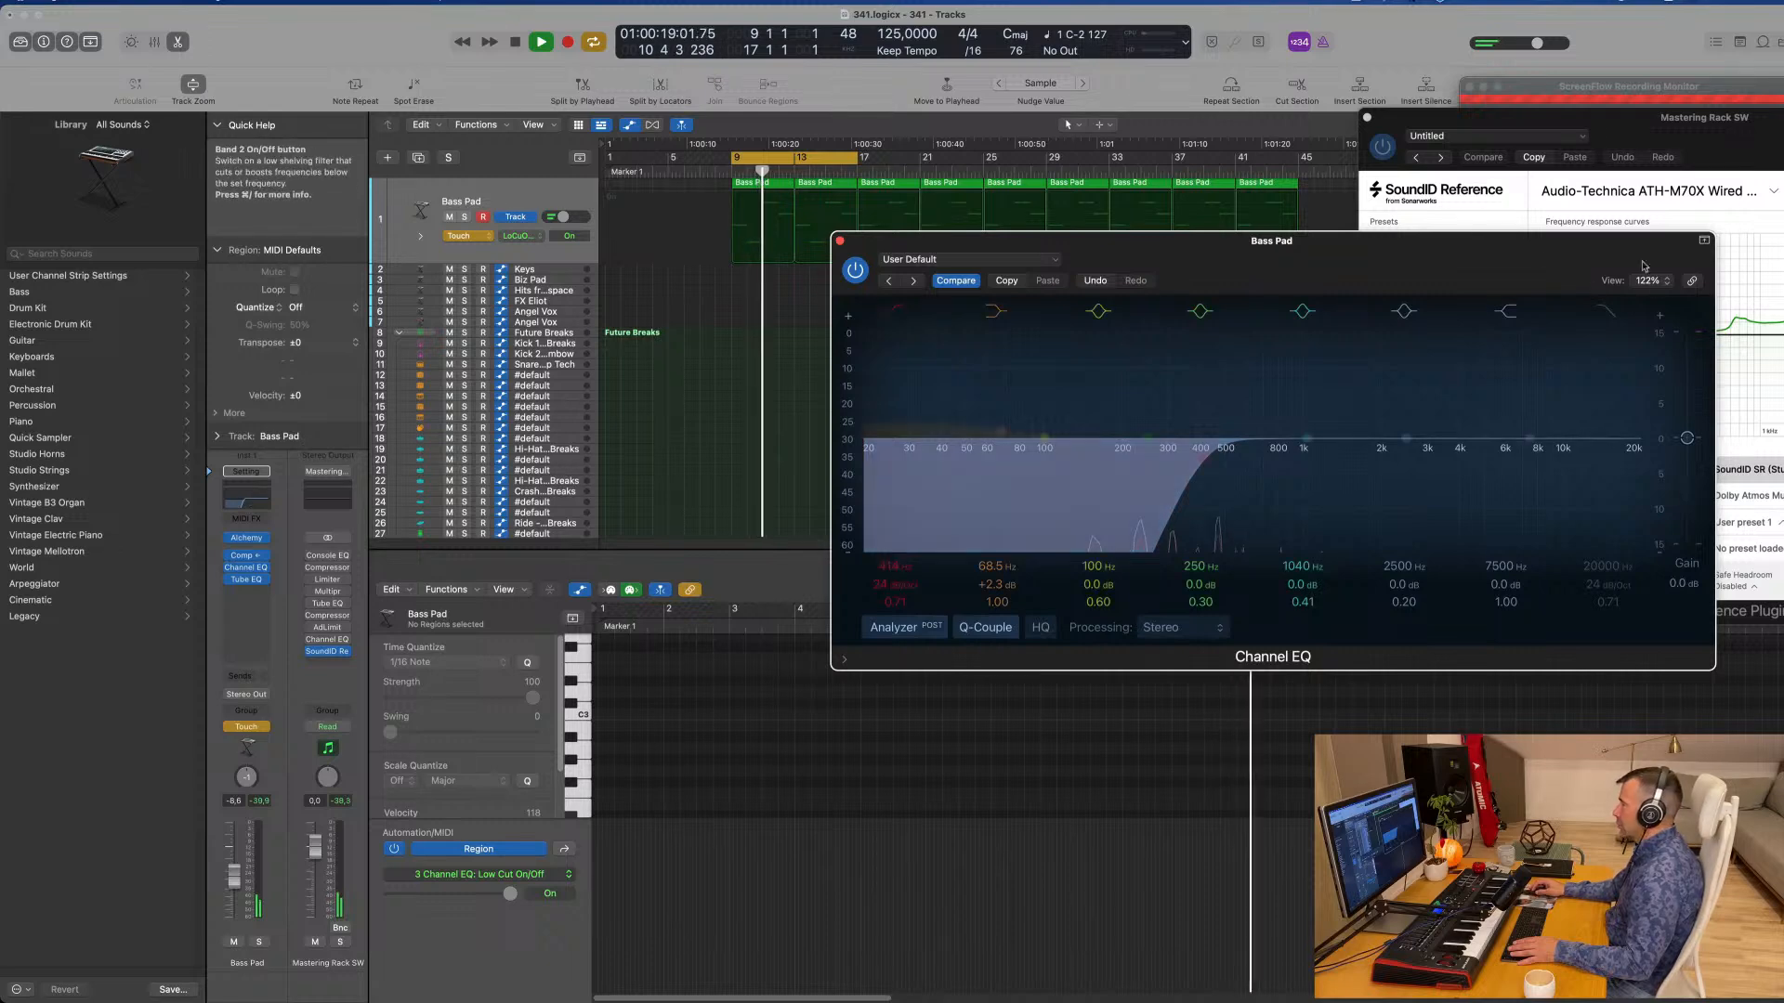
drag(1022, 241, 712, 216)
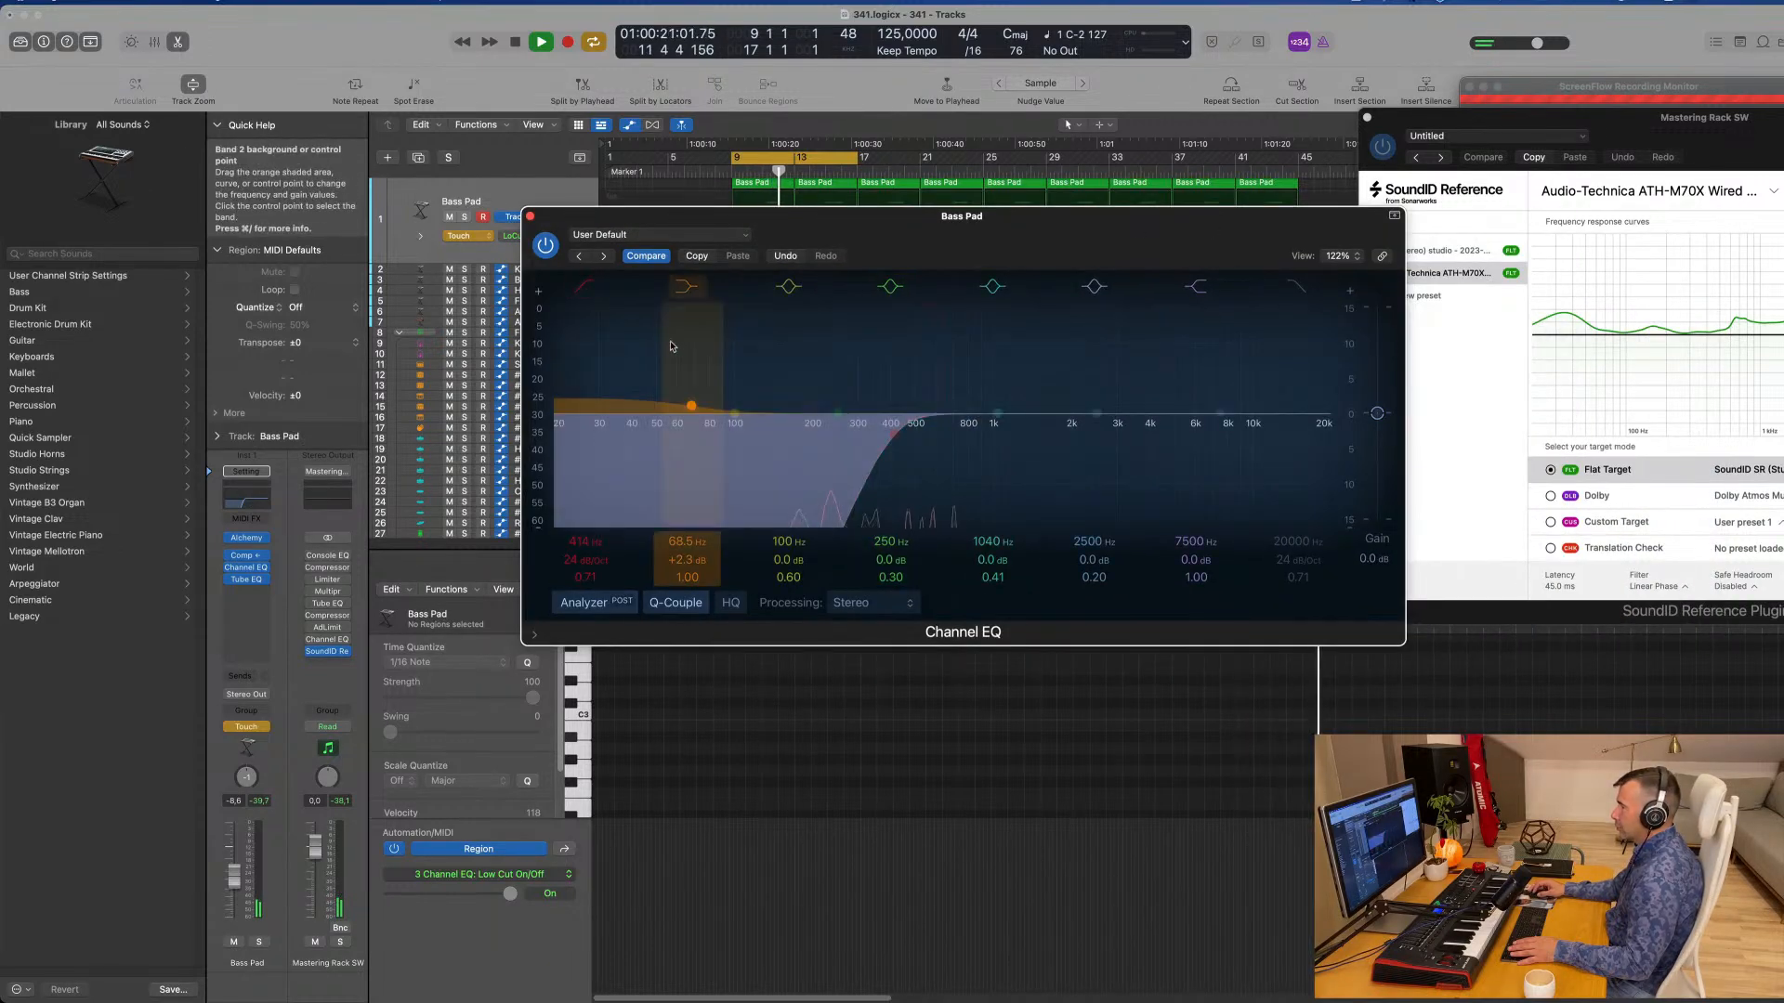
drag(894, 434, 952, 434)
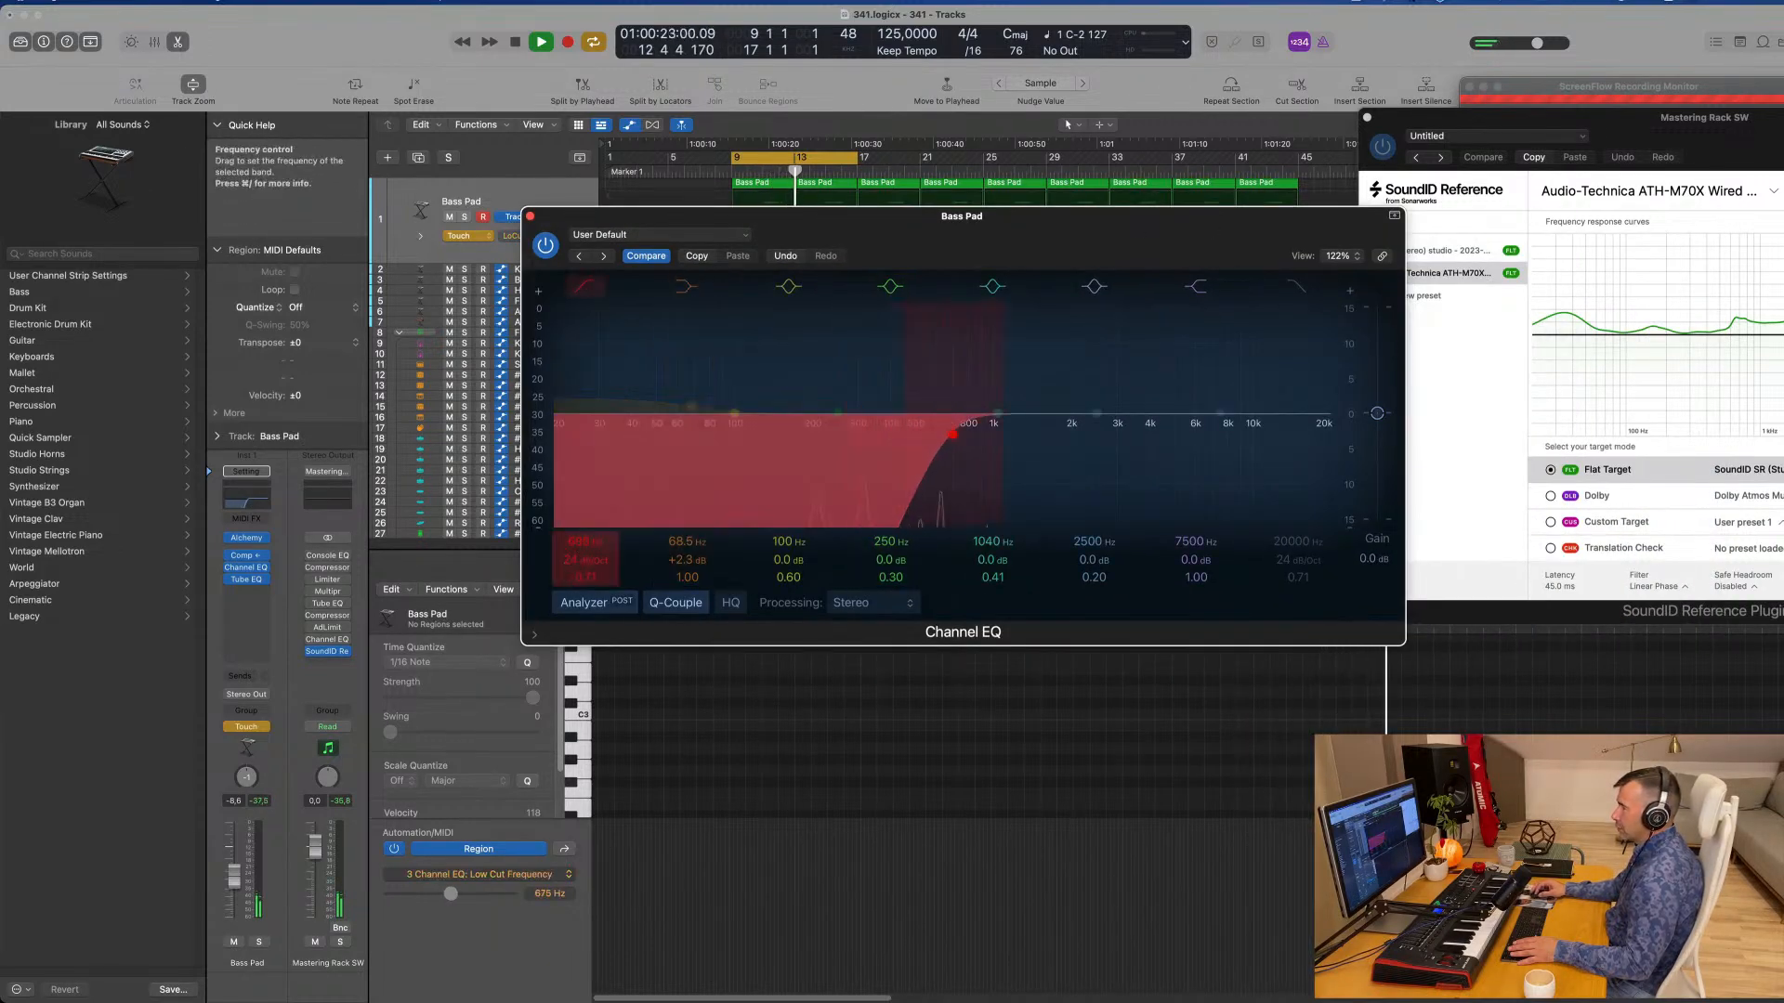
drag(901, 220, 1299, 367)
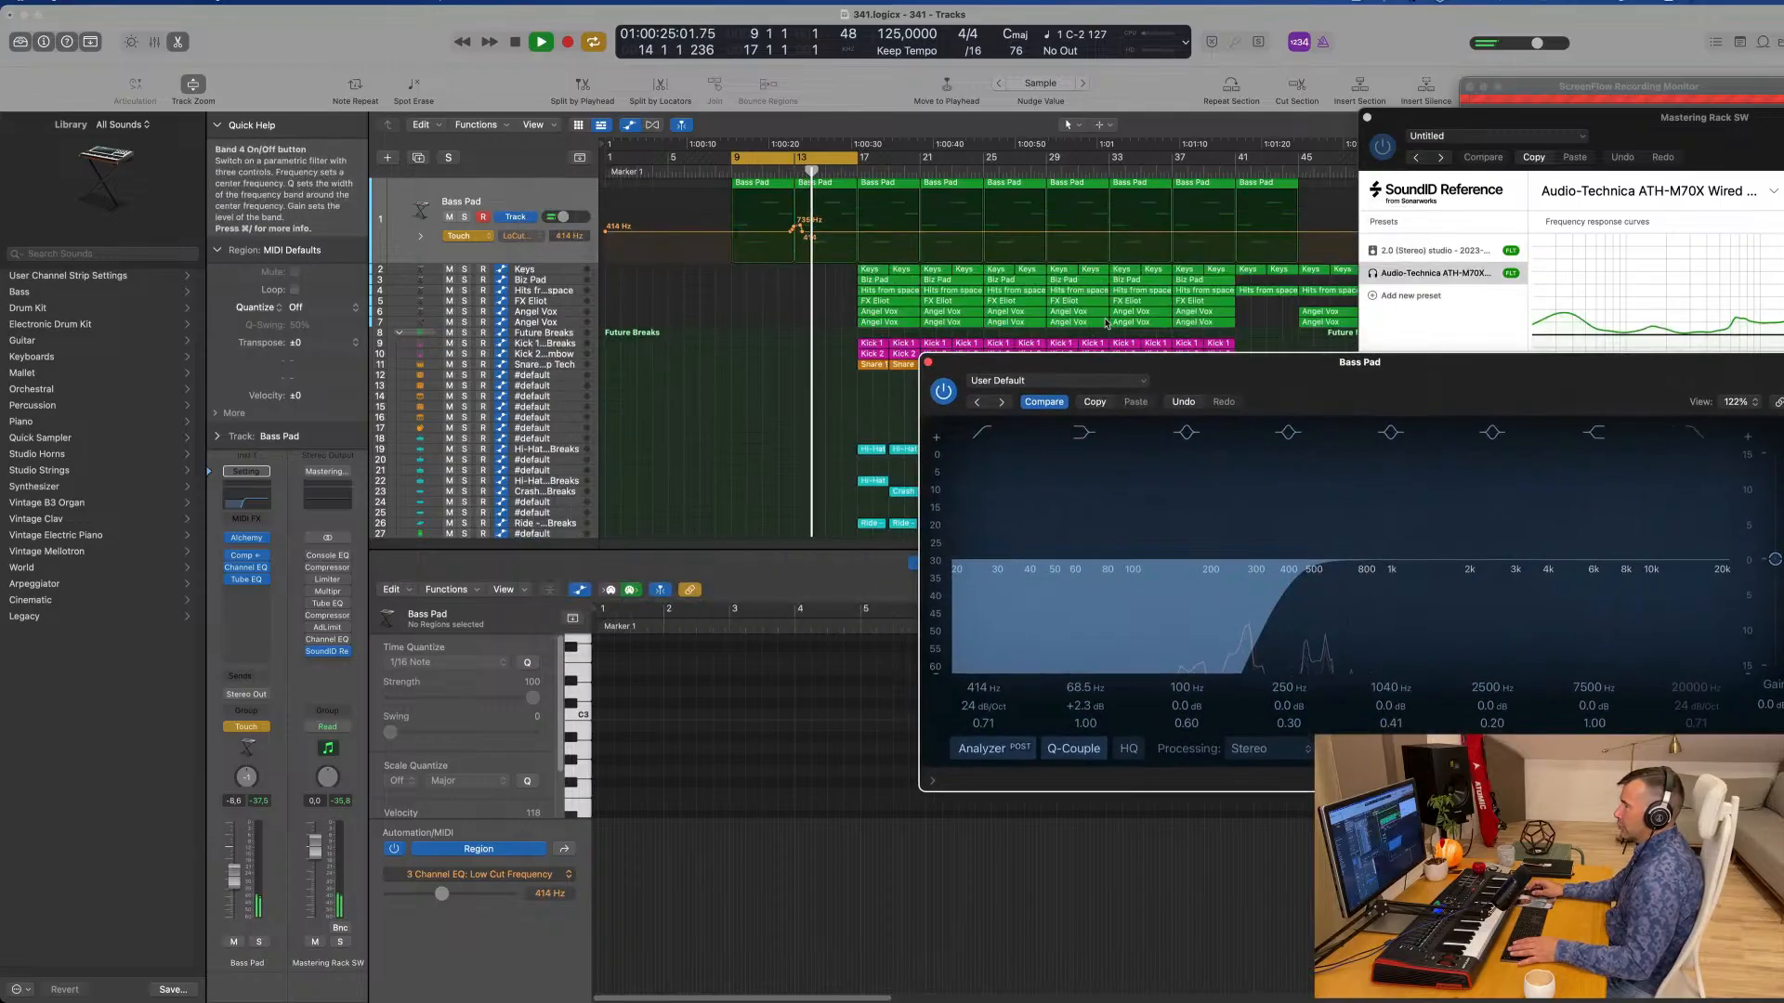
Step: Set the Low Cut Frequency automation point just before bar 13 on the Bass Pad track to 20 Hz and play the section
key(space)
key(space)
drag(804, 232, 790, 268)
key(space)
key(space)
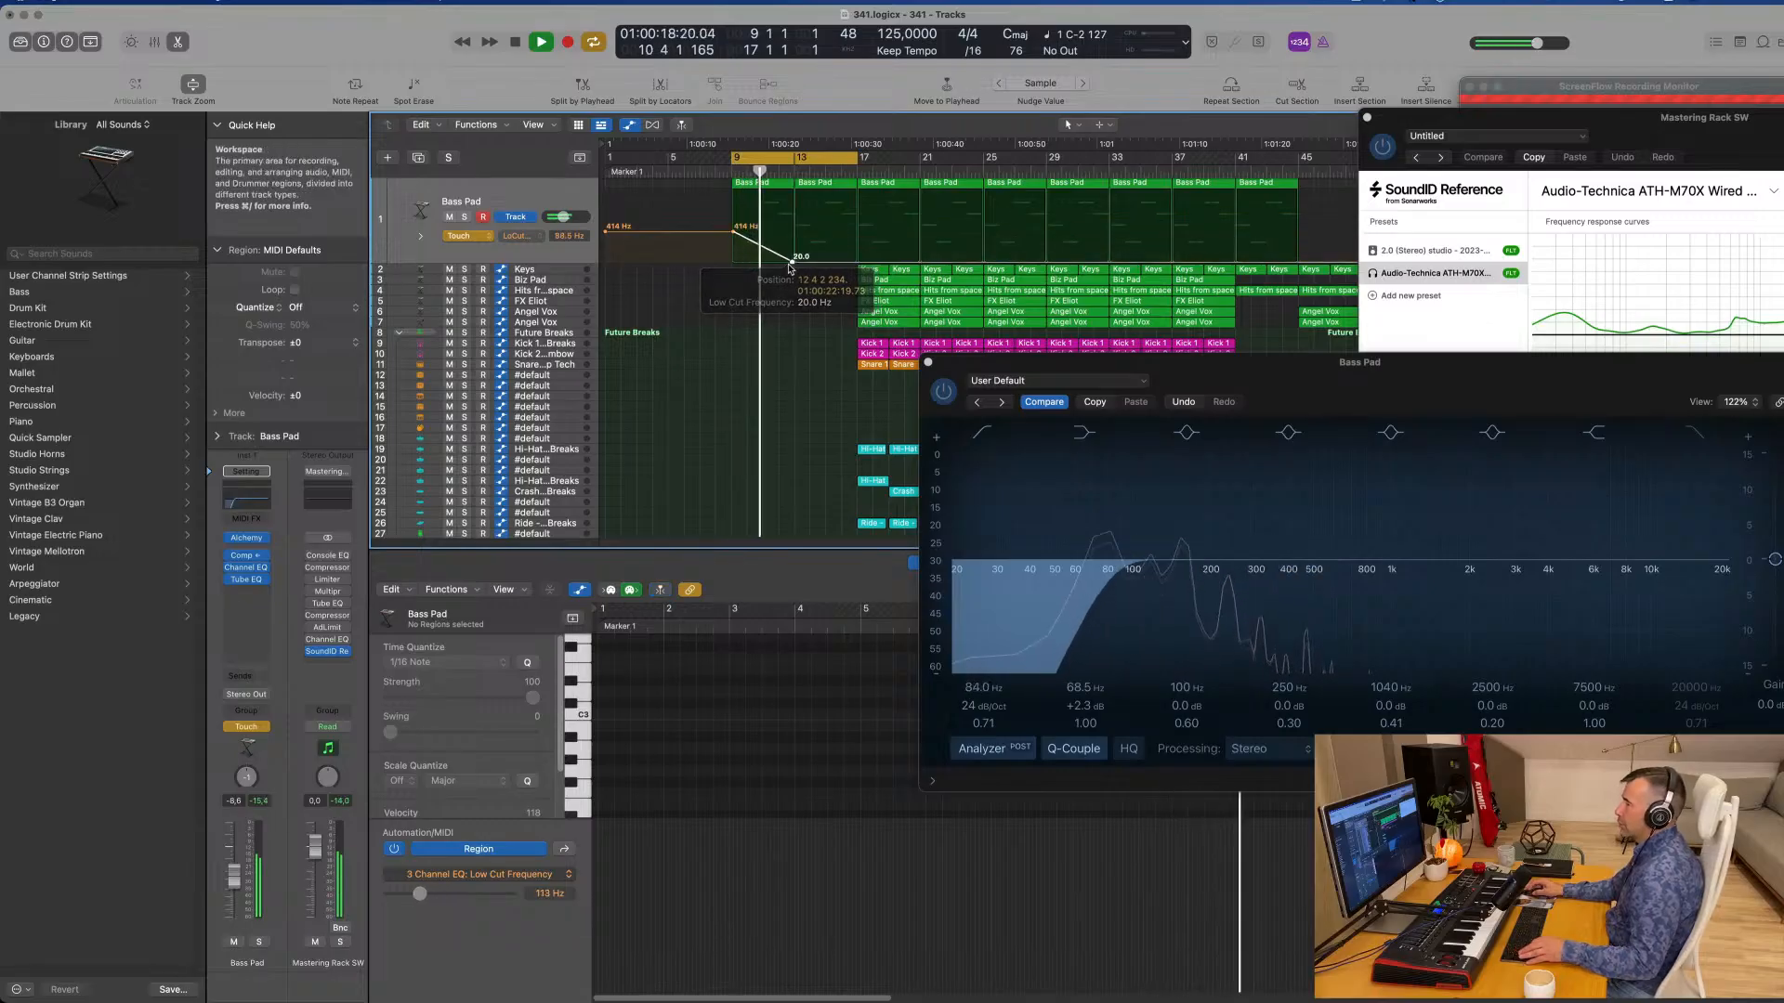
key(super+Right)
key(space)
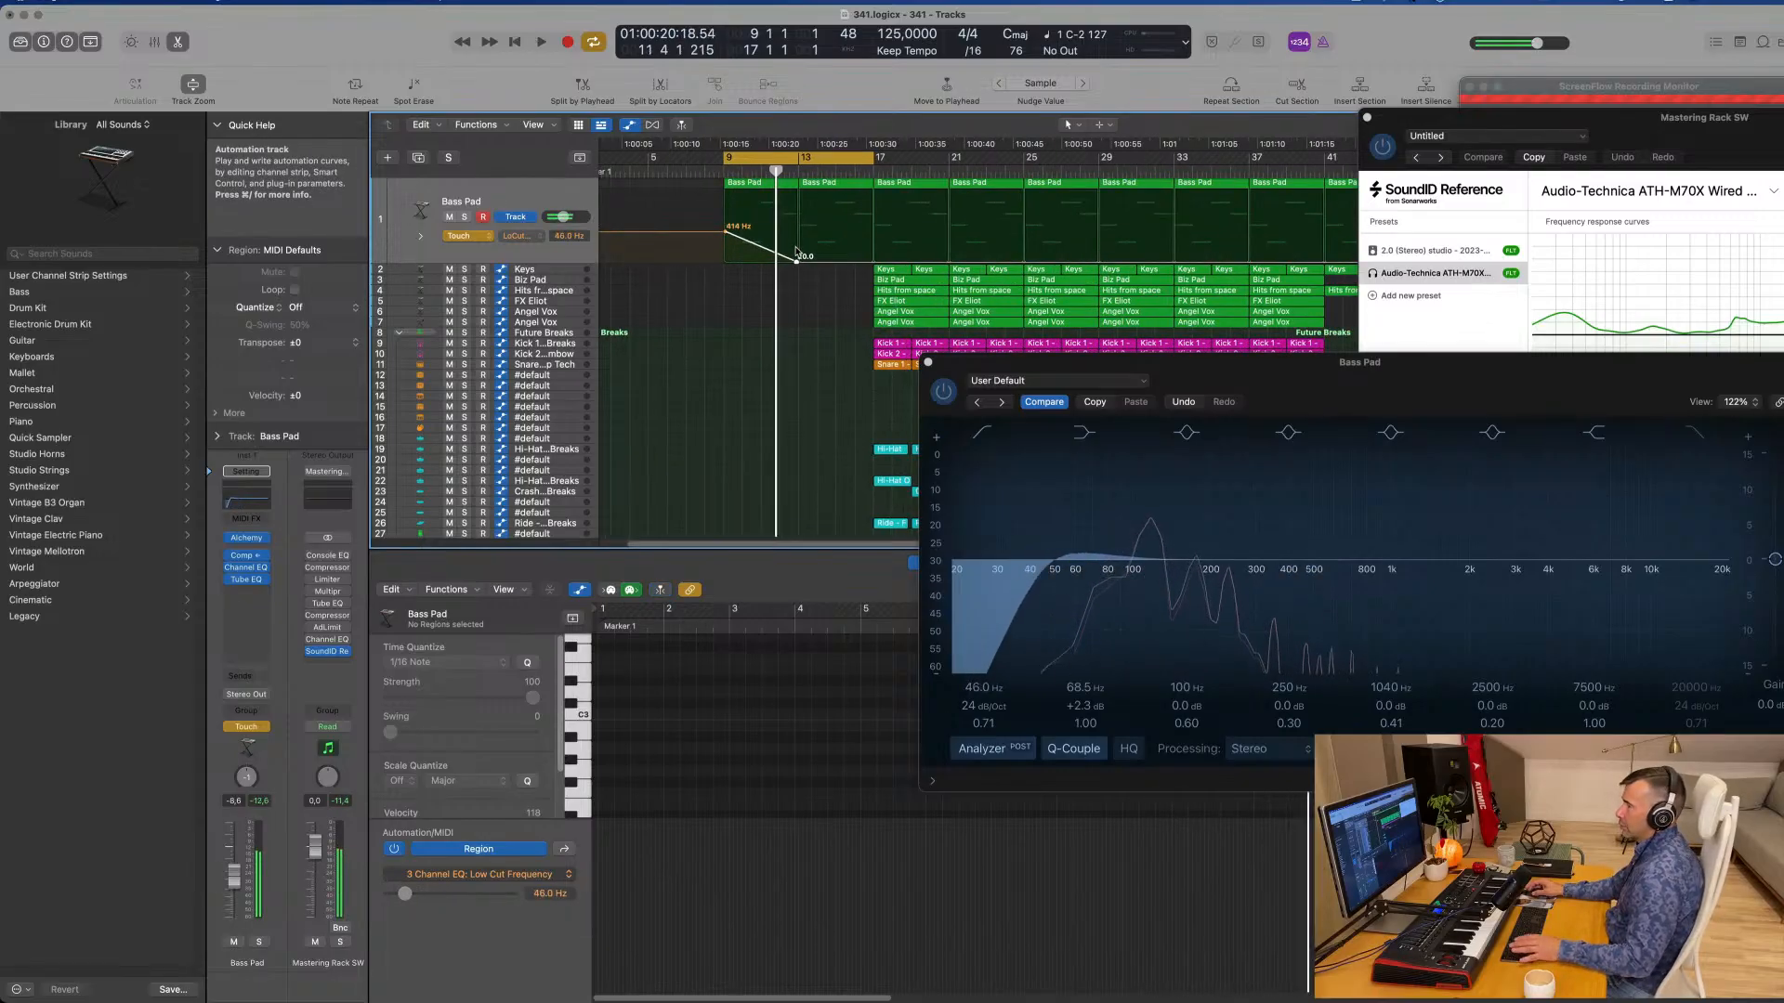
key(space)
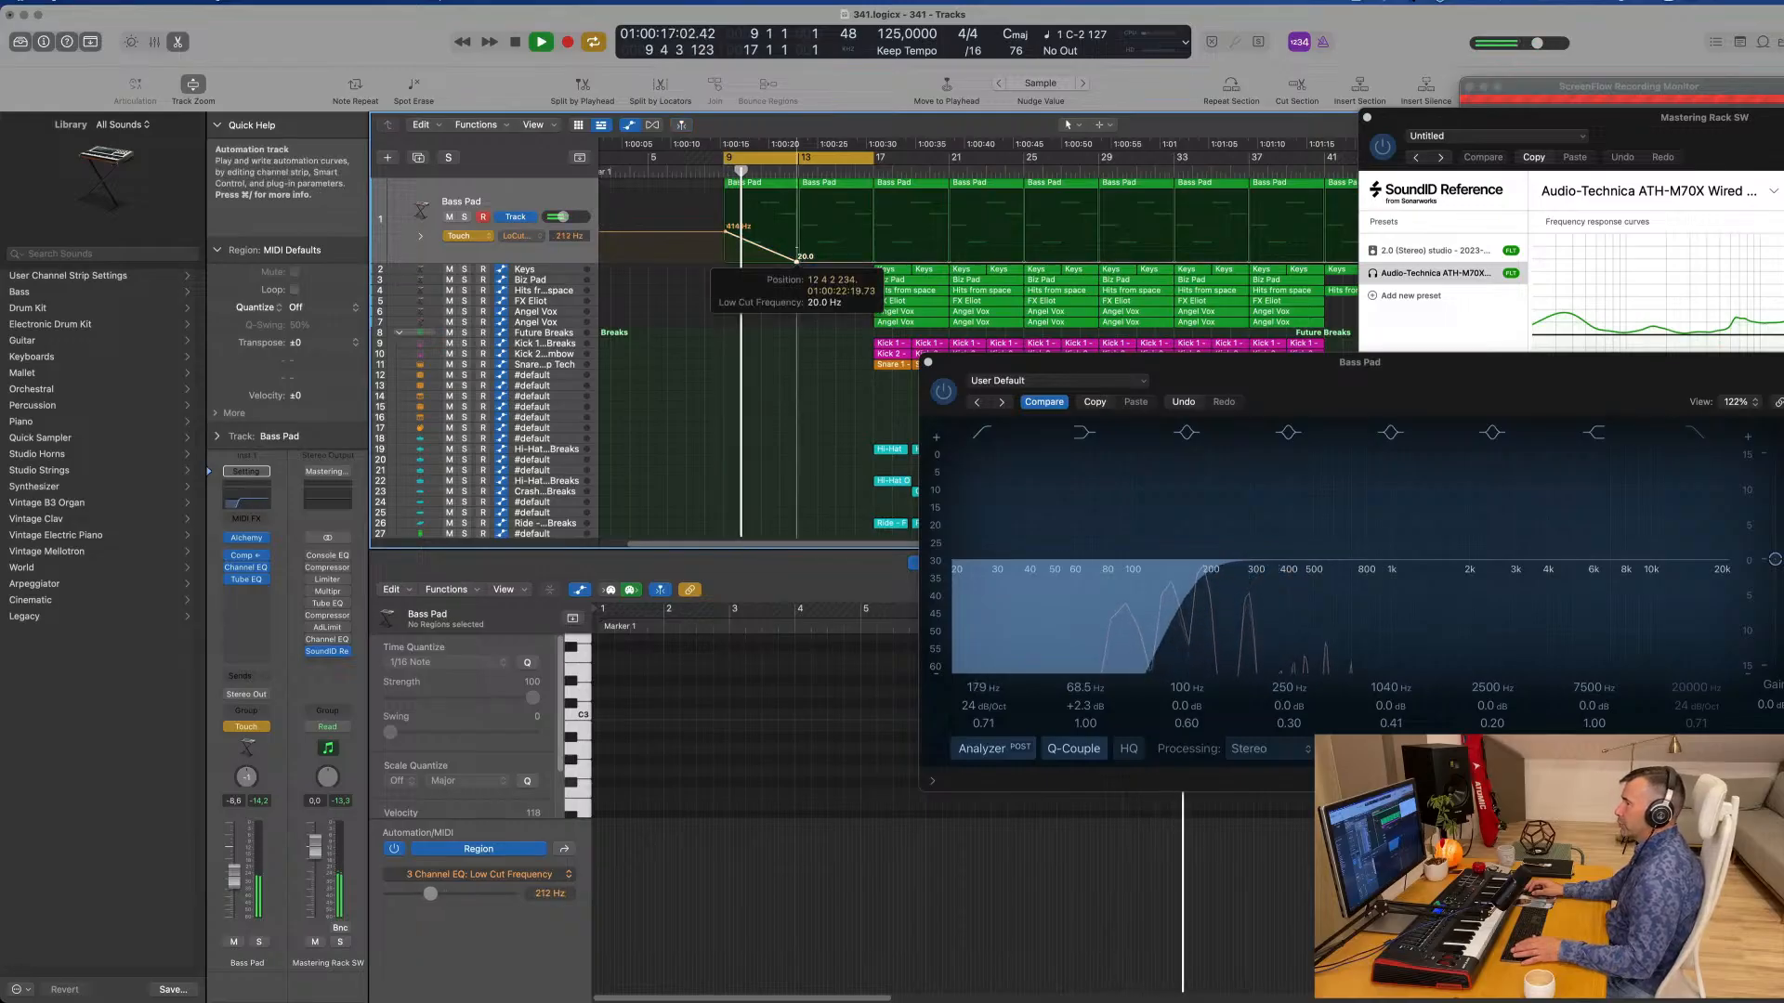
Step: Raise the Low Cut Frequency automation point just before bar 13 to 402 Hz and close the Bass Pad's EQ window
drag(797, 260, 797, 226)
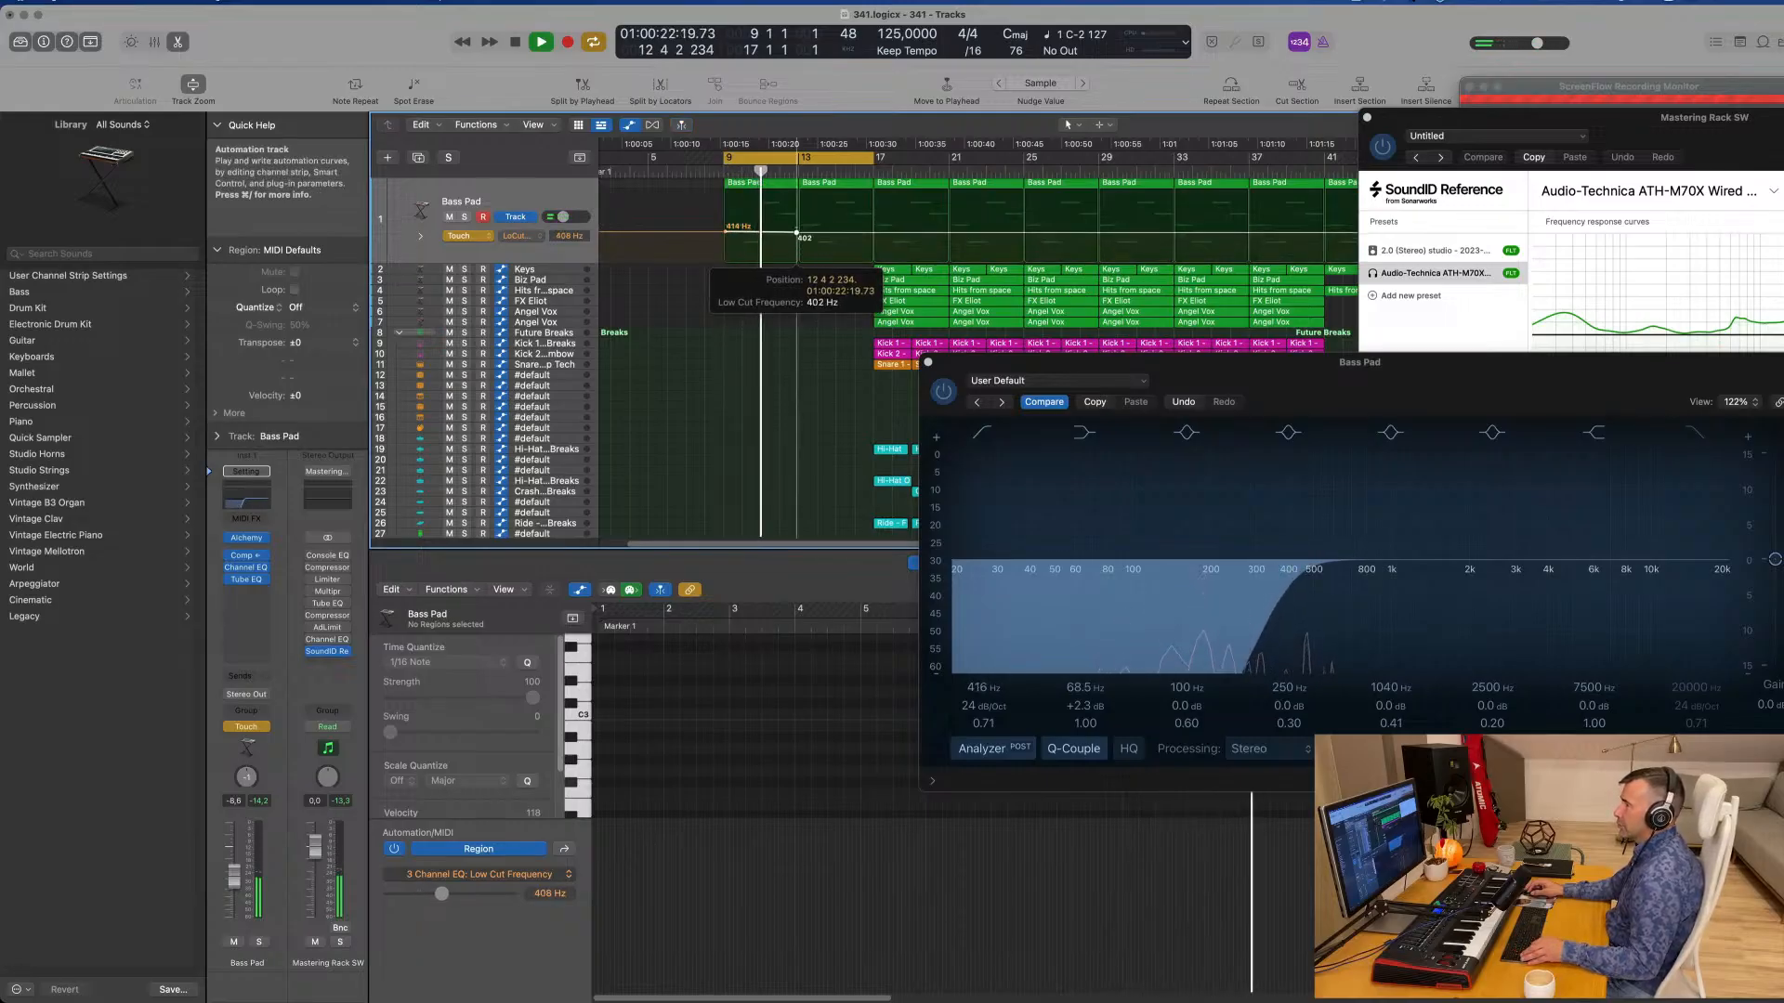
key(super+Left)
key(super+Left)
drag(1016, 371, 1080, 371)
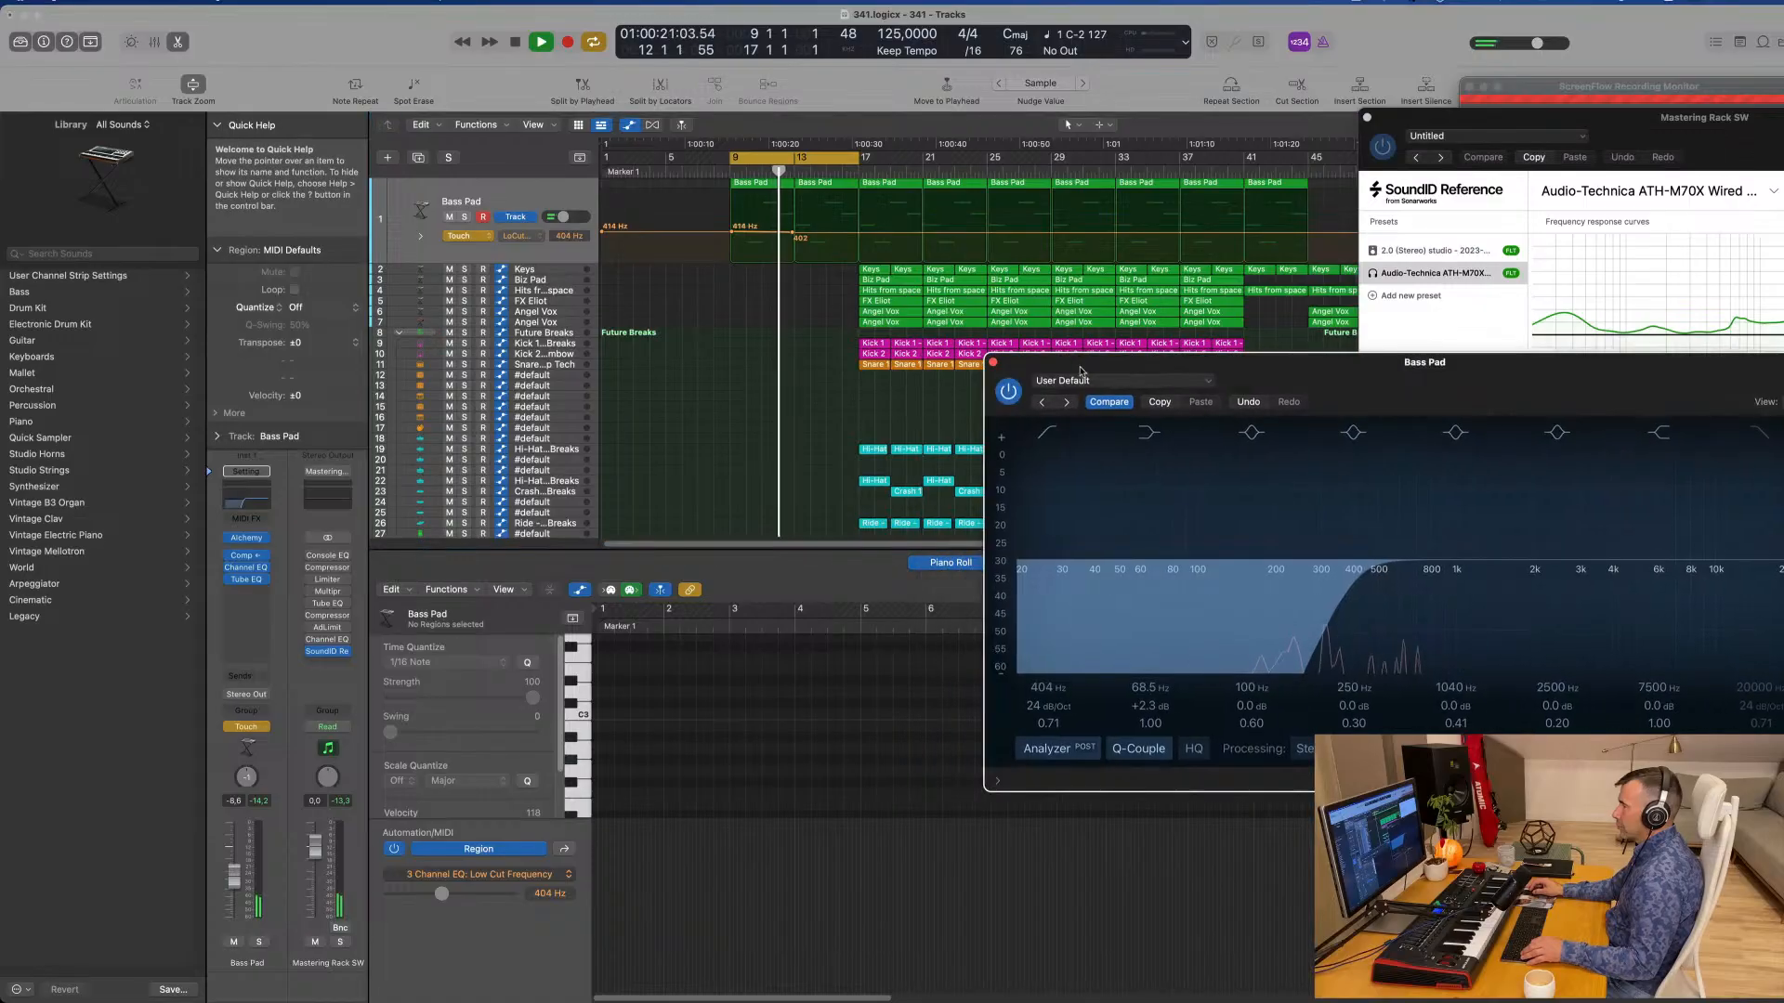
click(992, 362)
Step: Set the Bass Pad track's automation mode to Read
key(super+Right)
key(super+Right)
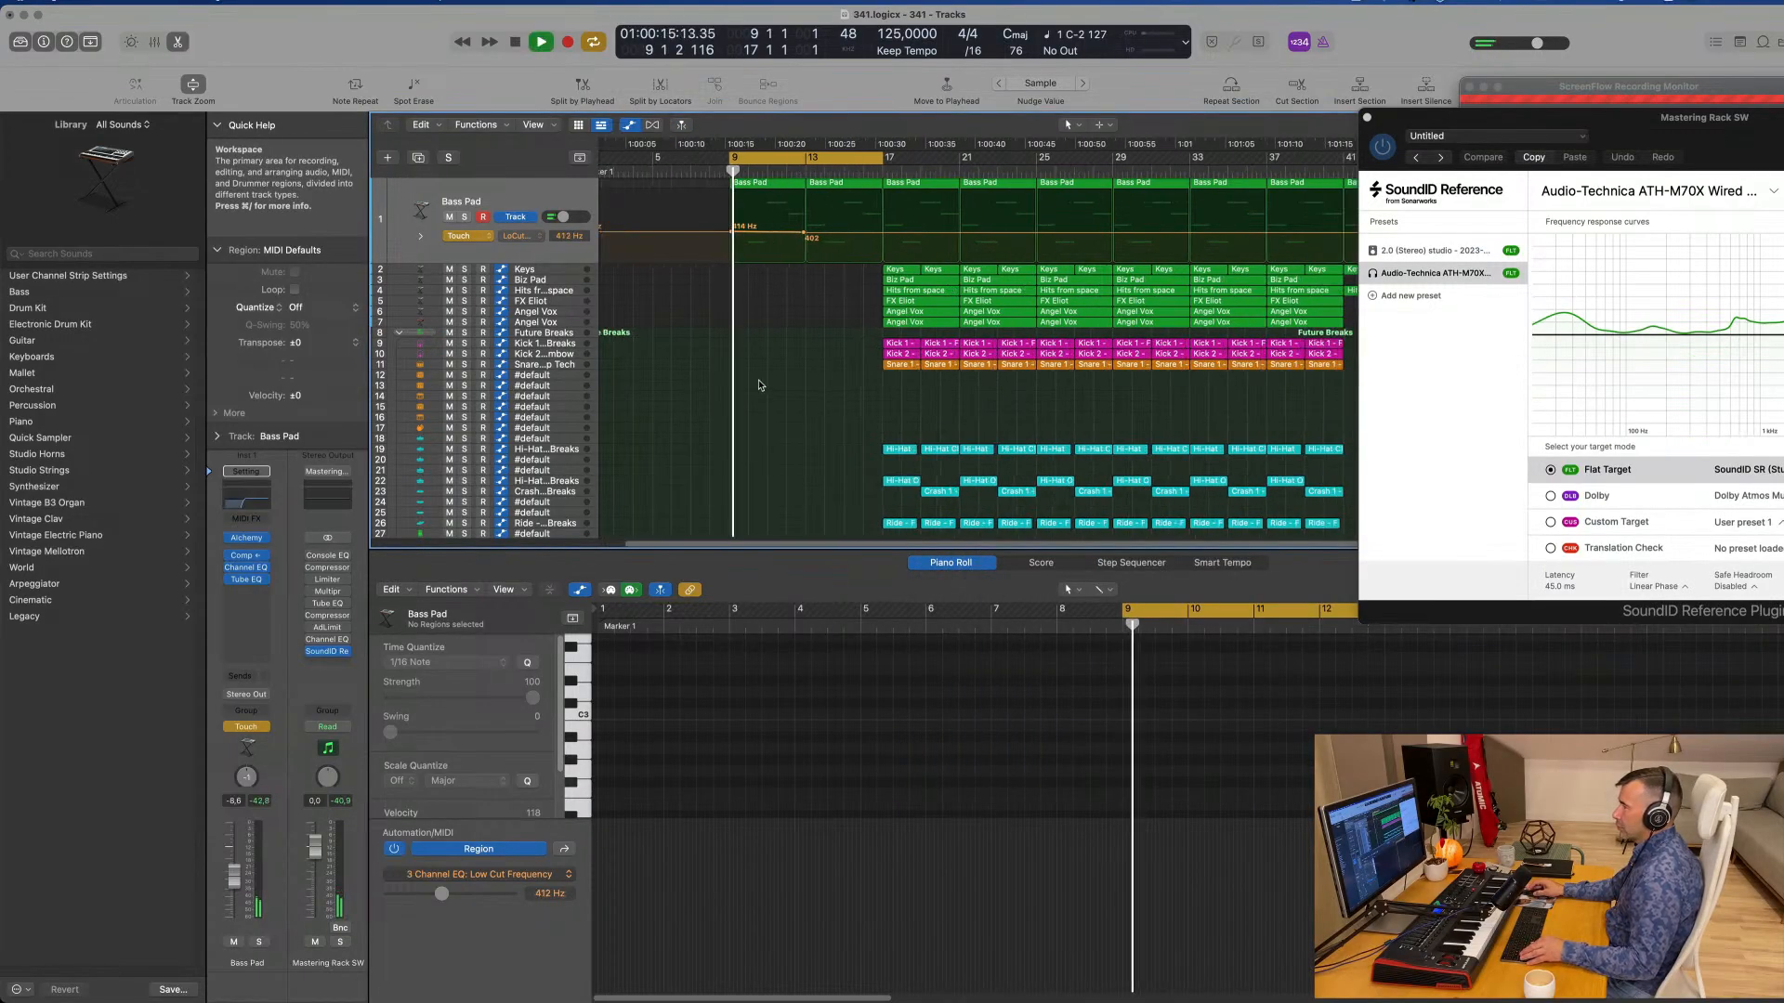
click(480, 237)
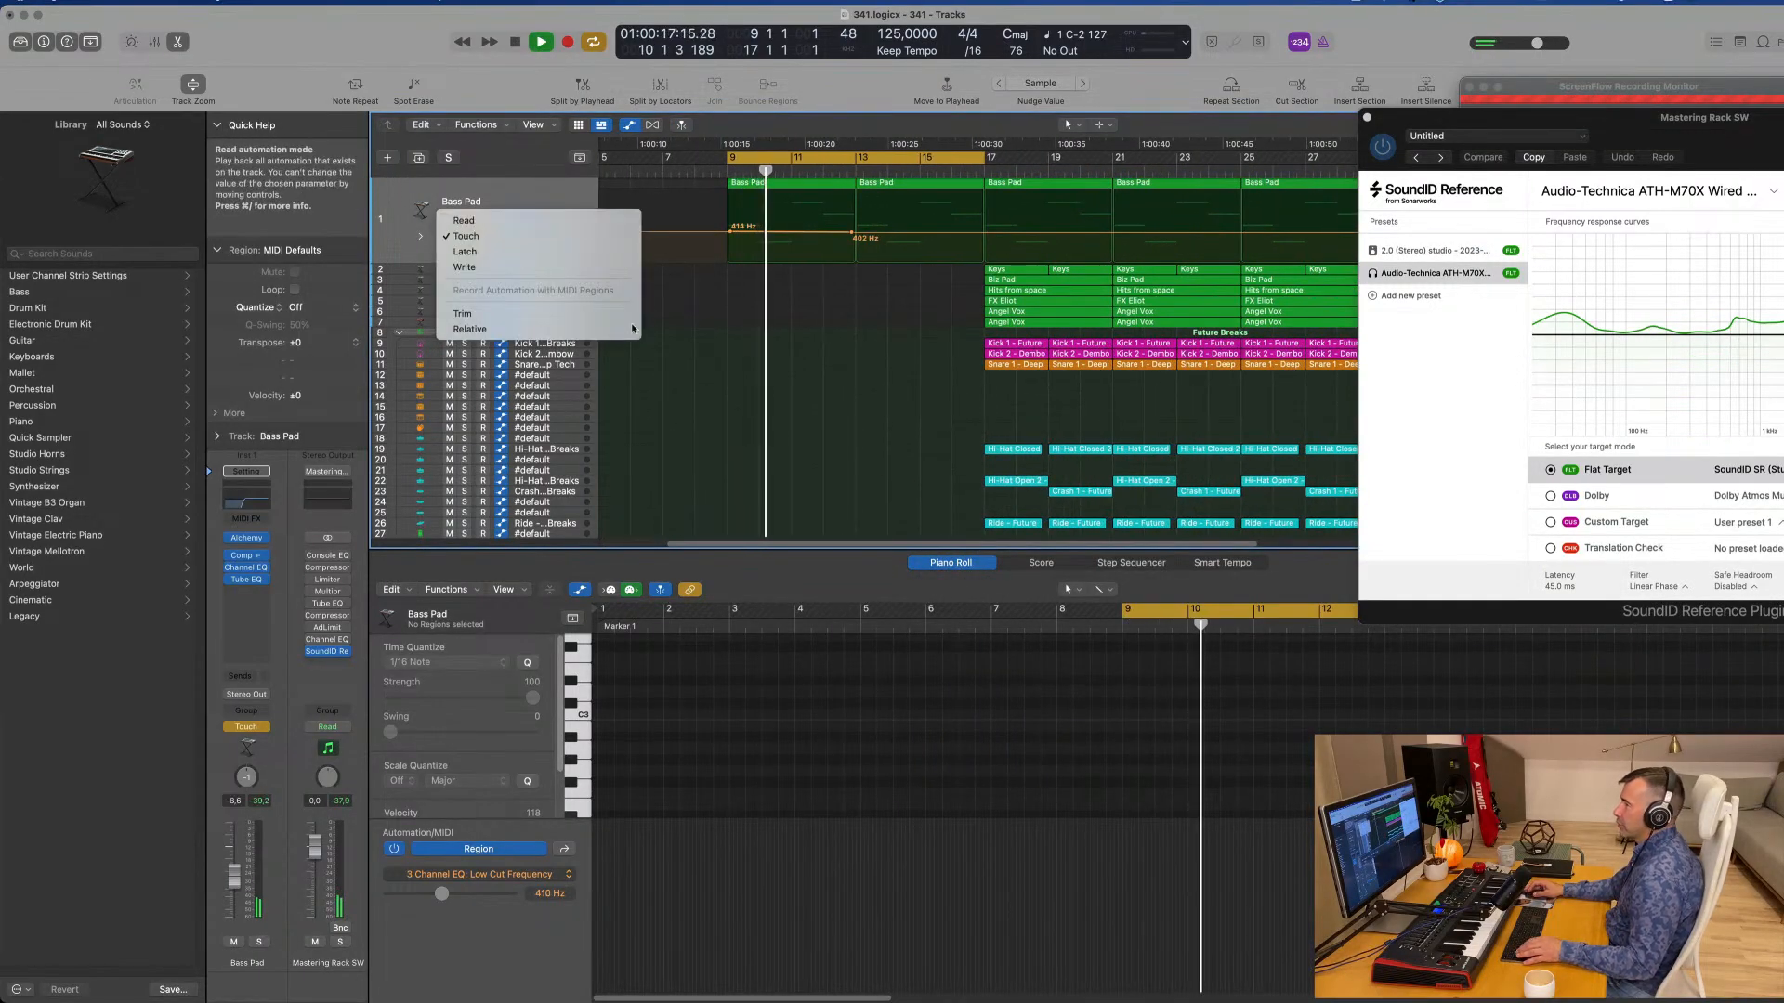
click(464, 222)
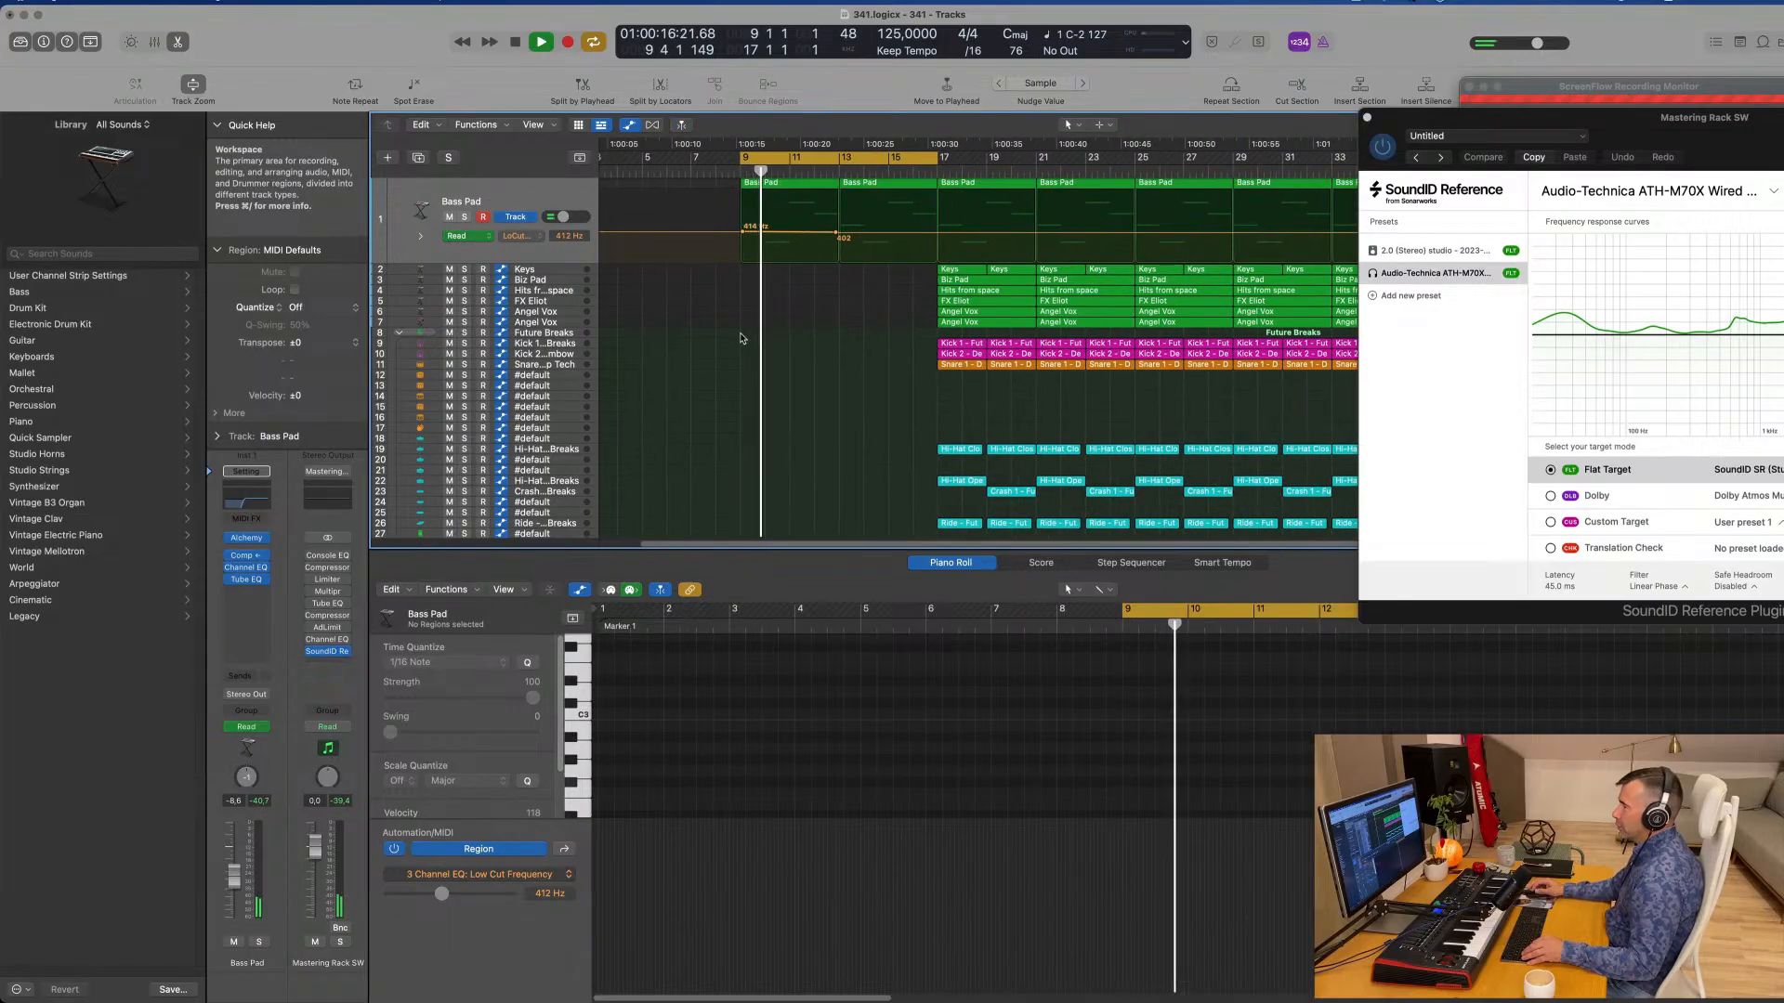
key(super+Left)
key(super+Left)
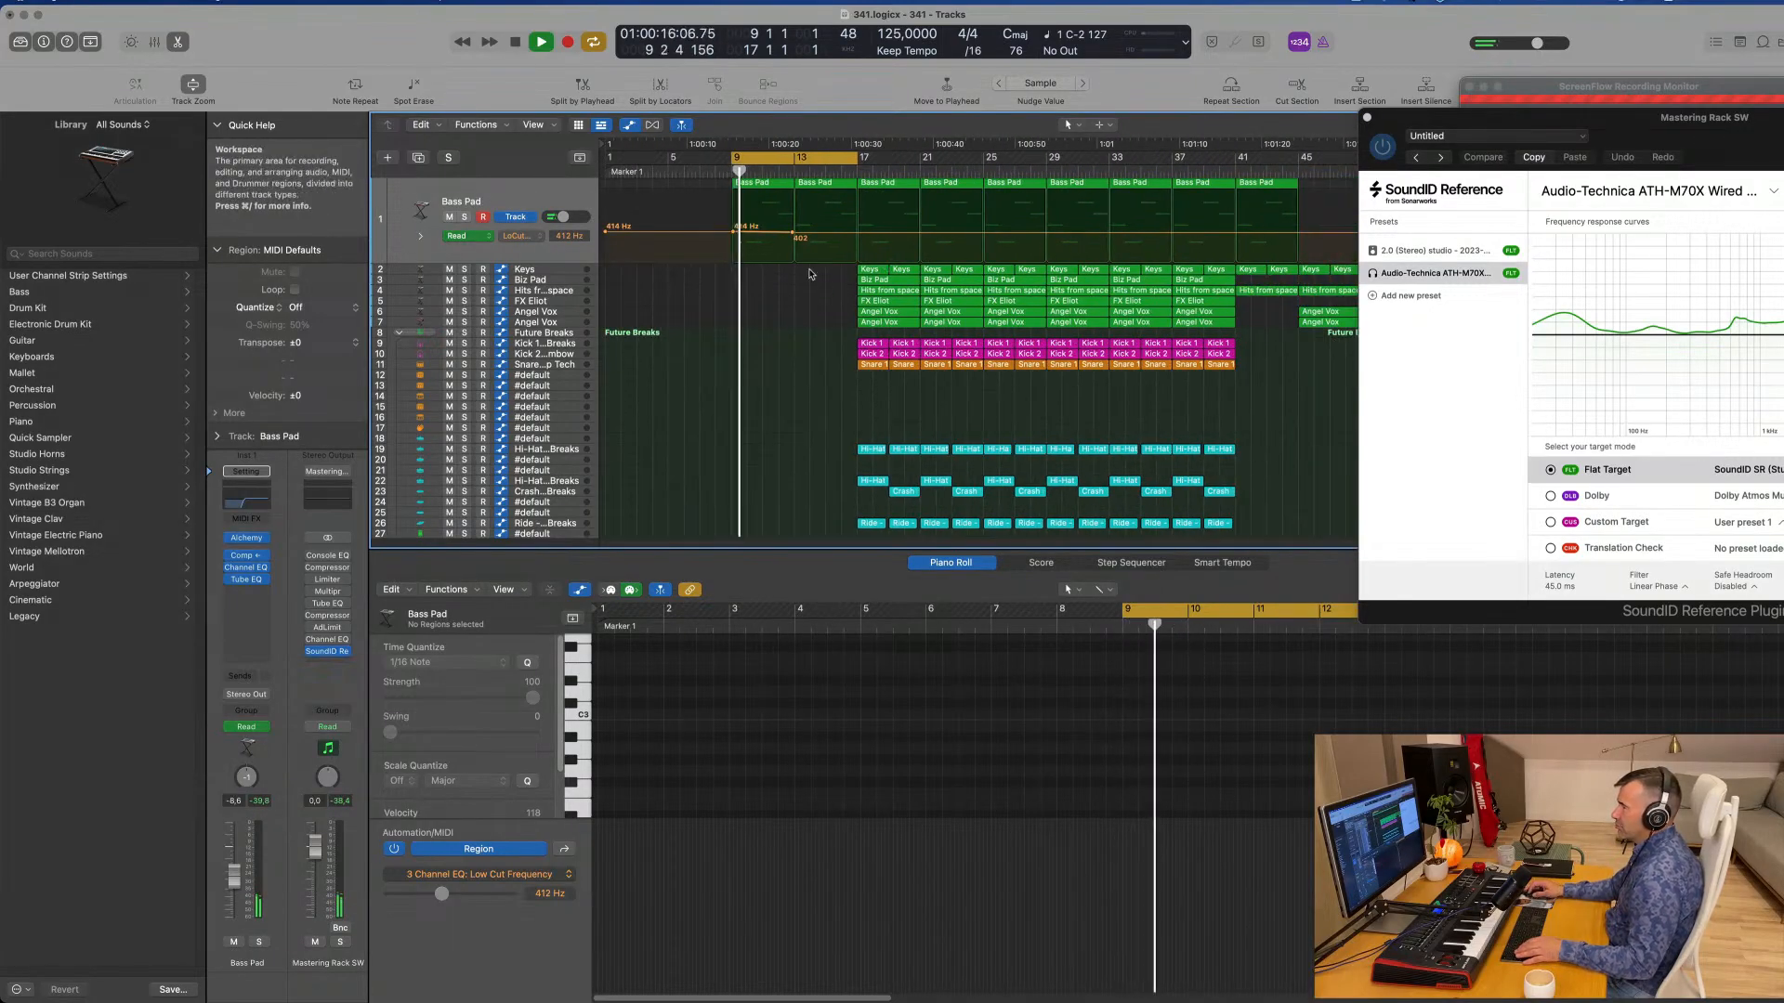
Step: Copy the Biz Pad region from bar 17 to bar 9 and listen to it with the filtered Bass Pad
click(886, 283)
drag(886, 282, 733, 316)
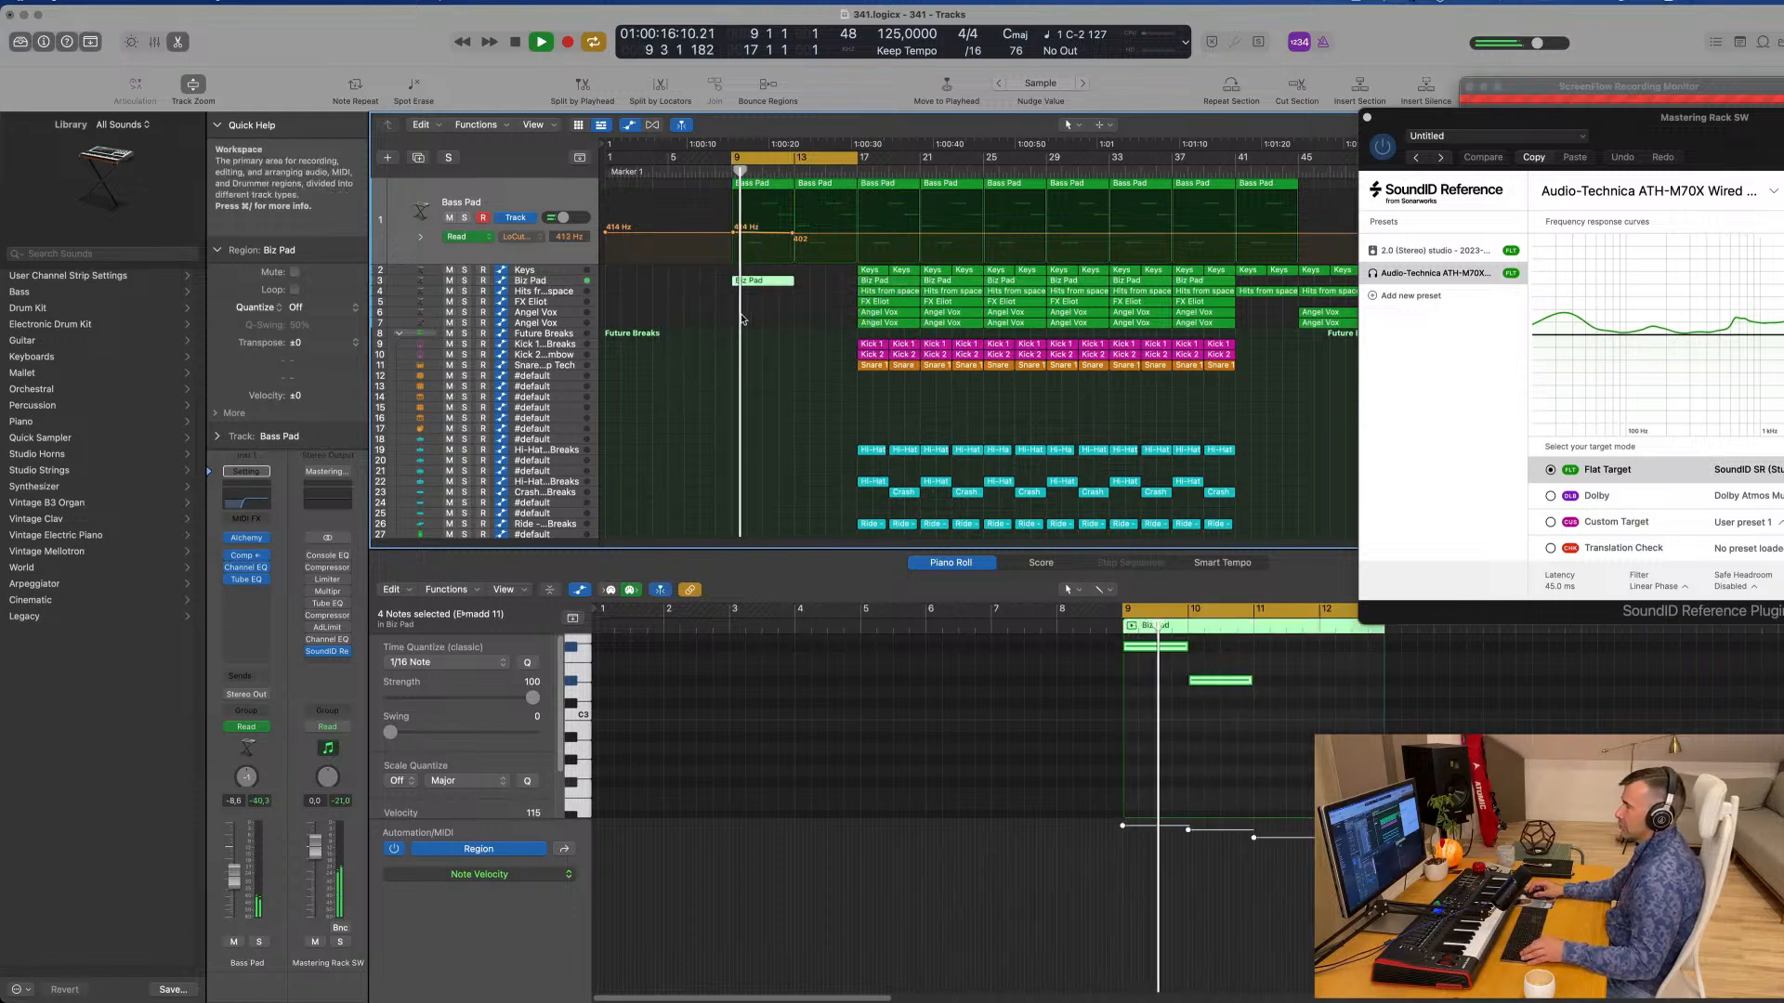
scroll(746, 320, up, 2)
scroll(1226, 768, up, 5)
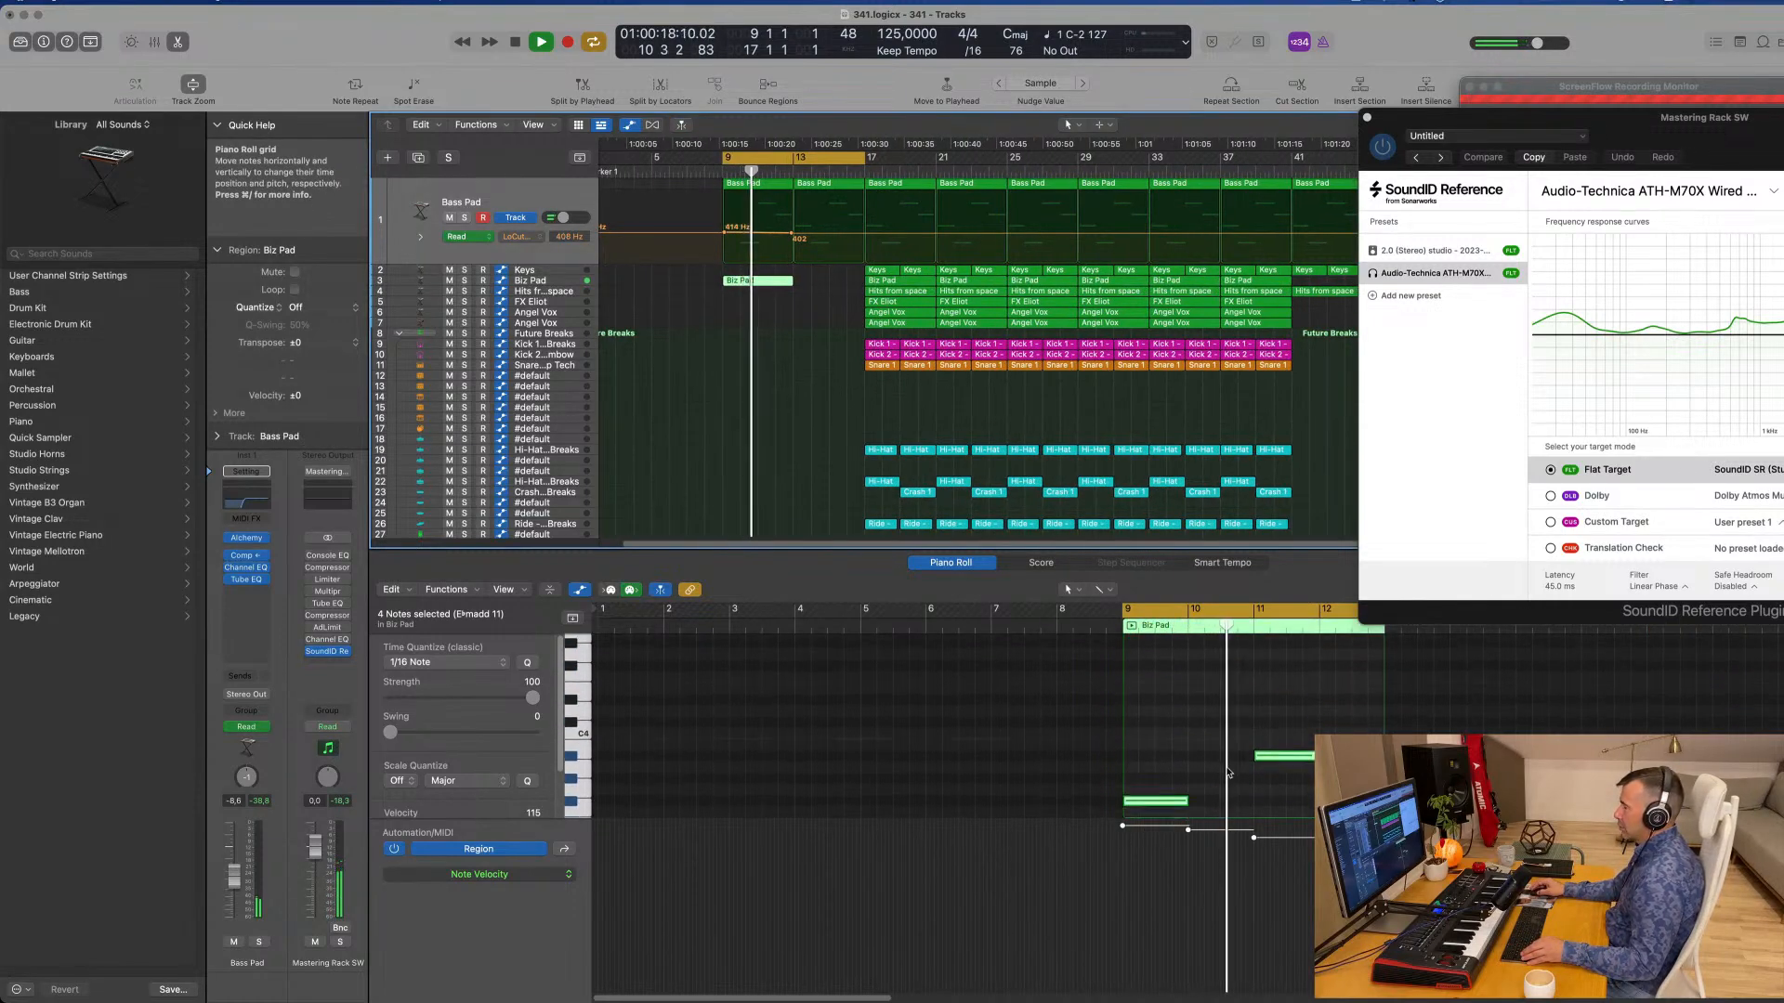
scroll(1217, 757, down, 2)
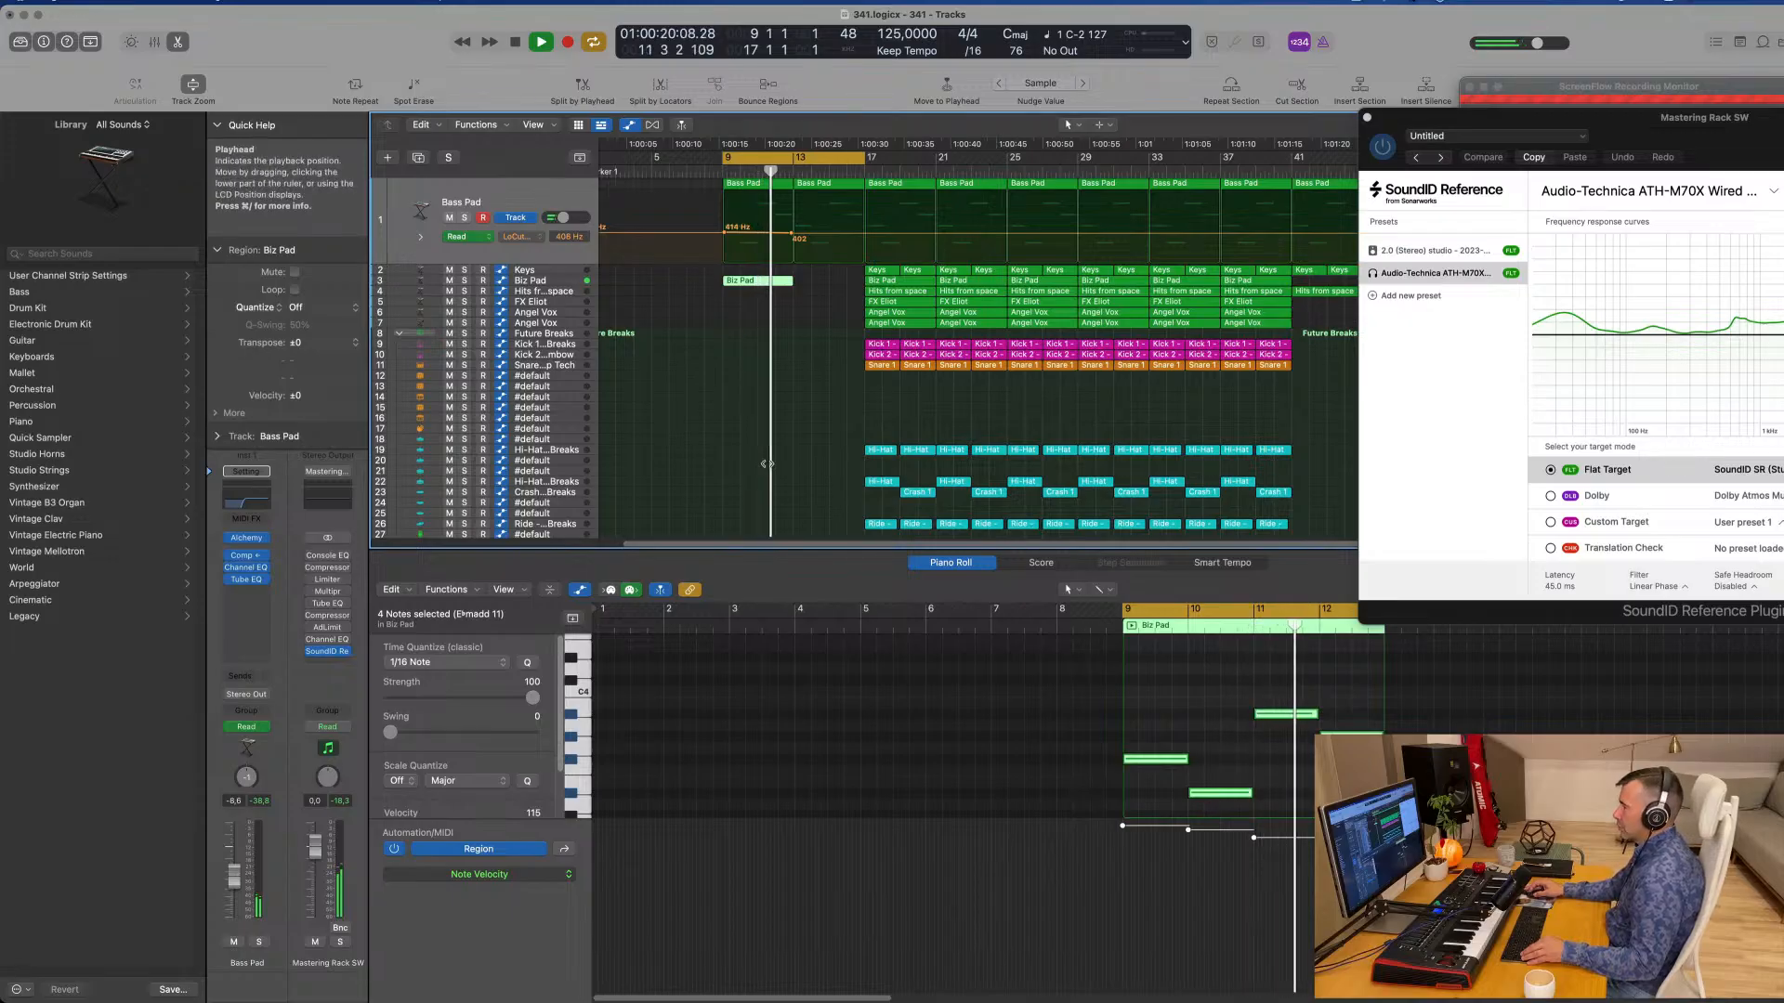
scroll(768, 462, up, 2)
scroll(775, 462, down, 2)
key(space)
key(space)
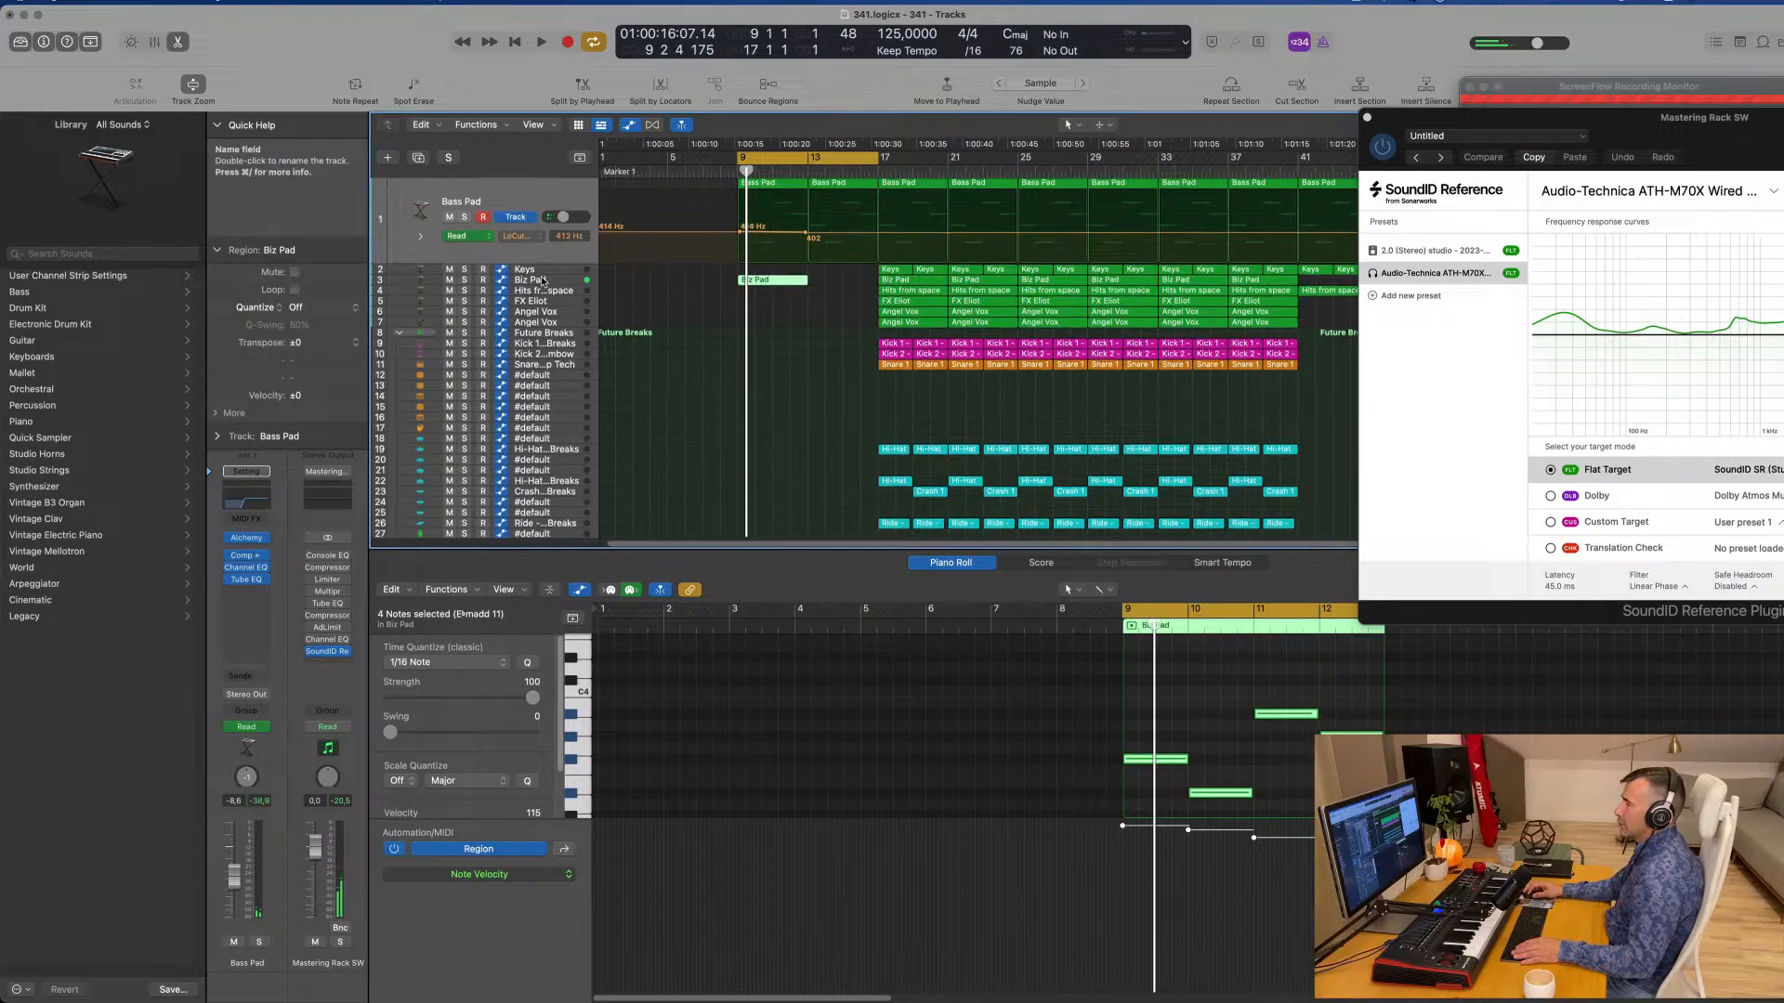
Step: Duplicate the Biz Pad track and move the region at bar 9 onto the duplicate track
click(405, 280)
key(space)
key(space)
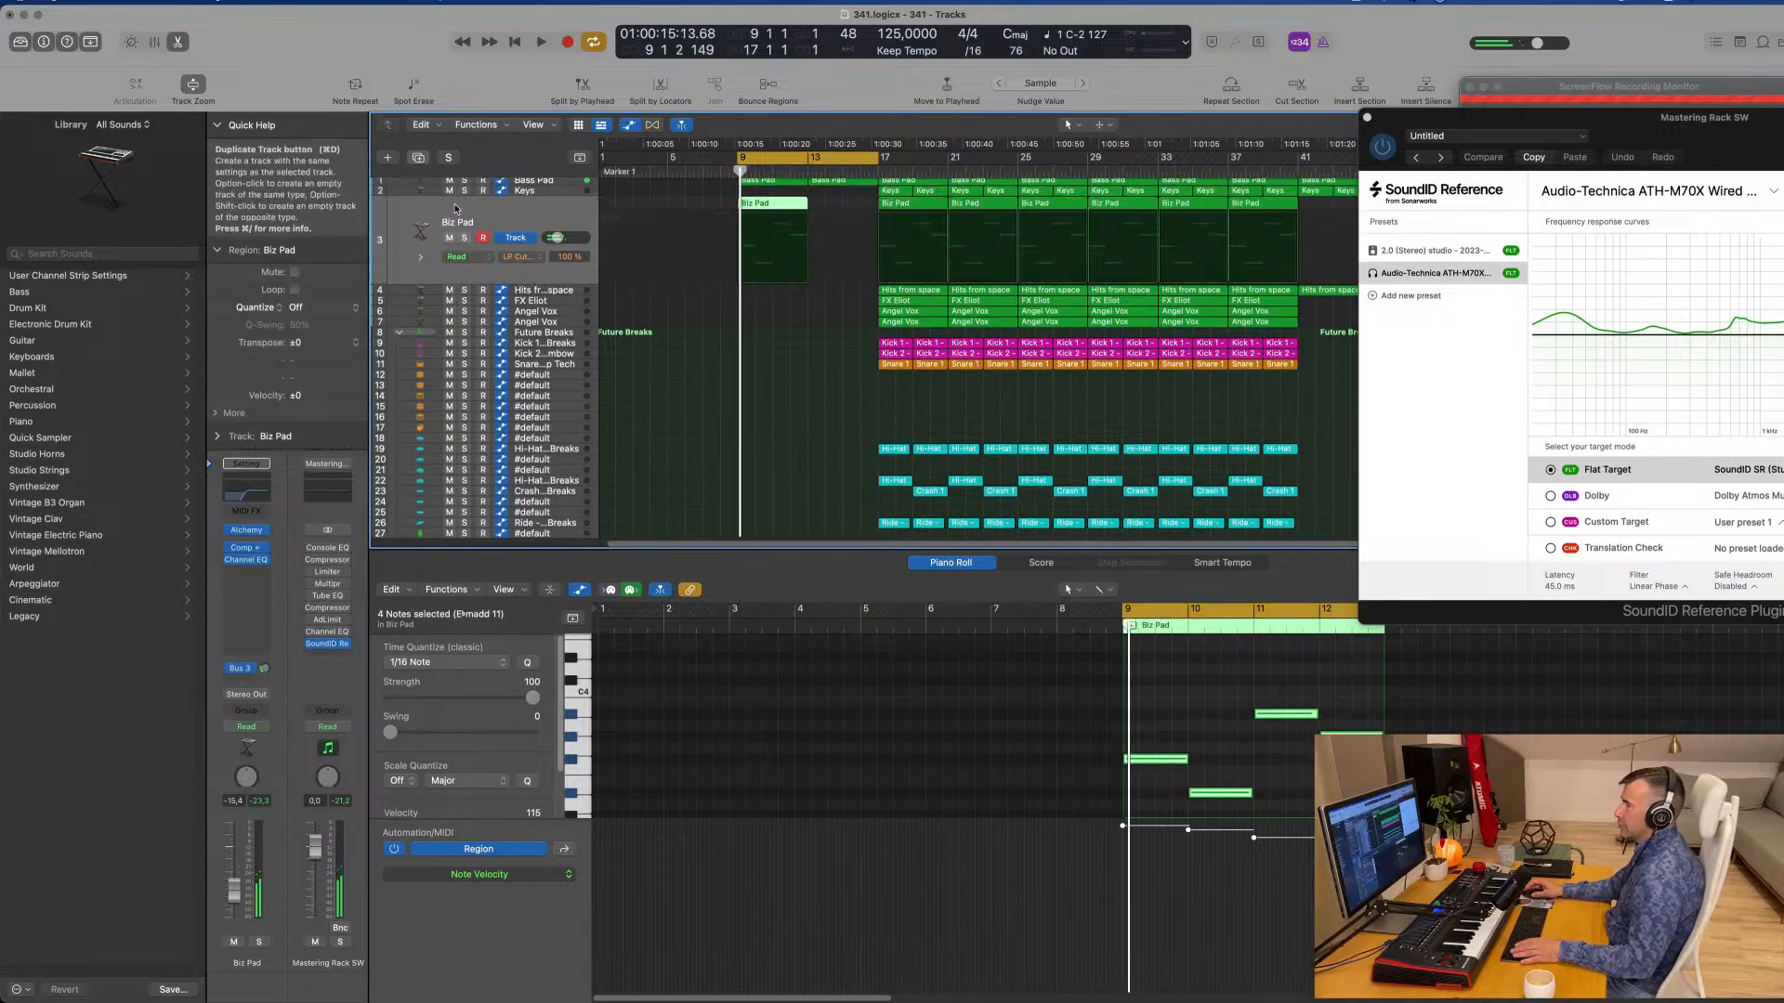
key(super+d)
drag(785, 203, 777, 224)
key(space)
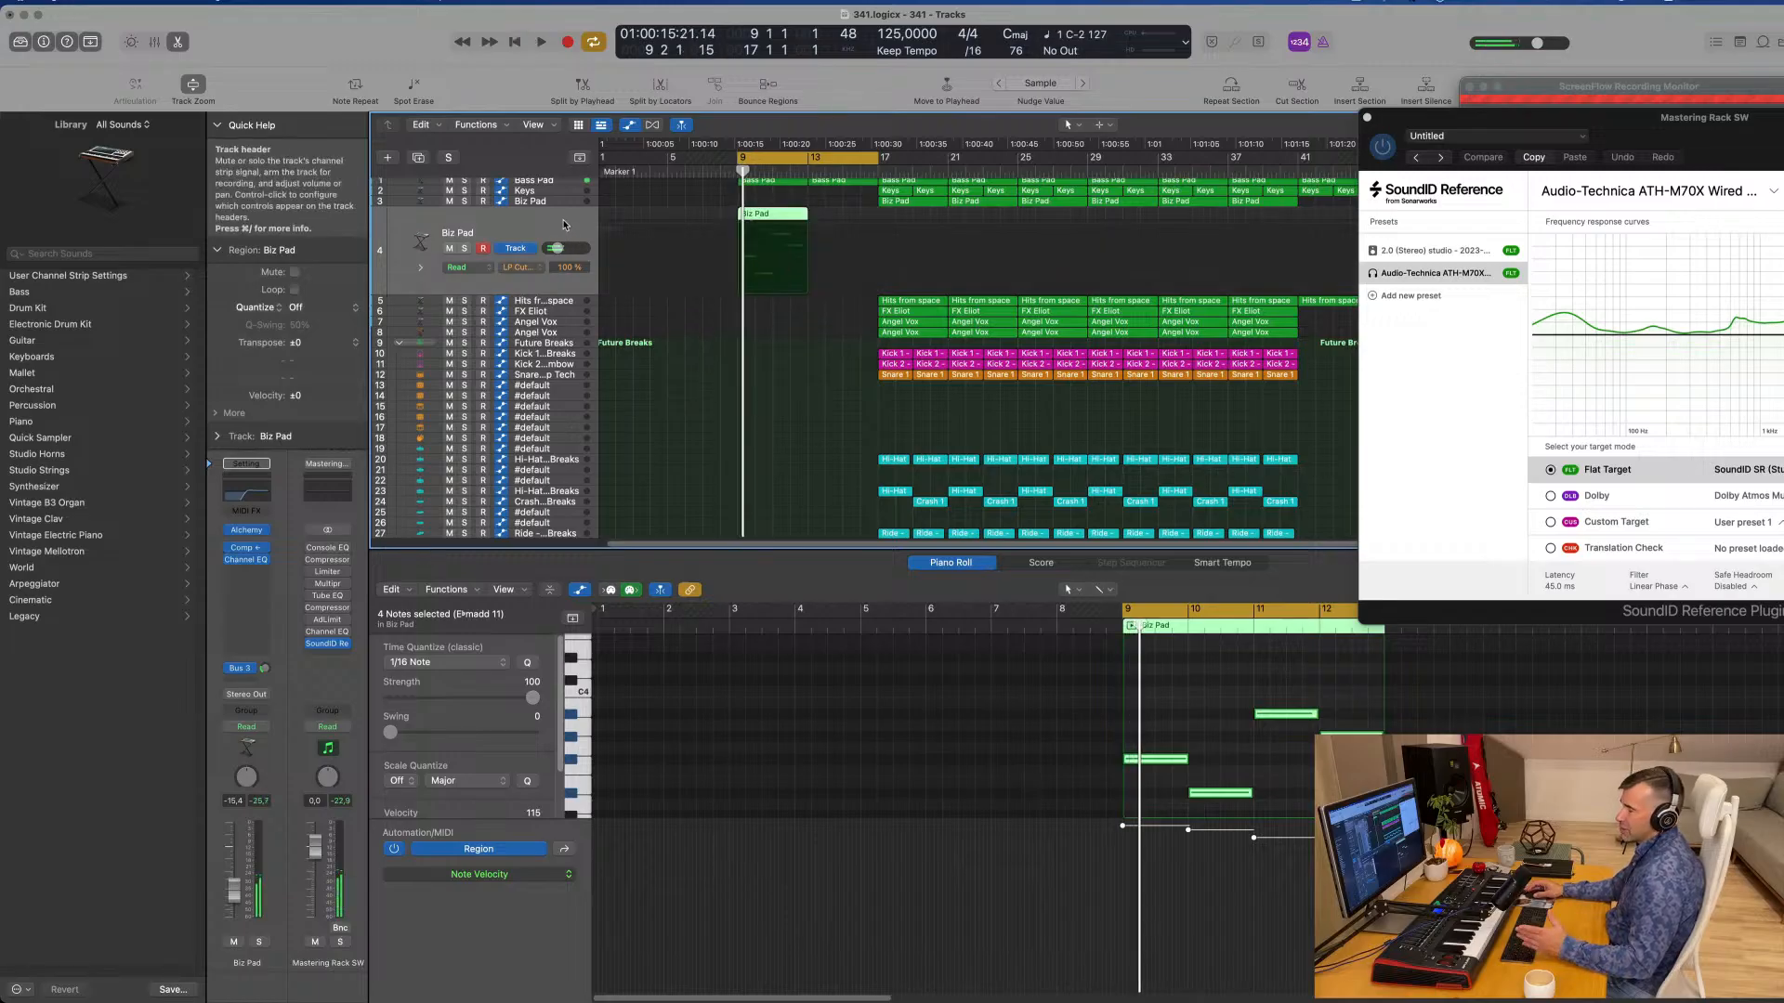
Step: Load the Perfect Pad 02 preset from Alchemy's Pads category on the duplicate Biz Pad track and move the Alchemy and EQ windows aside
click(239, 494)
drag(905, 405, 577, 412)
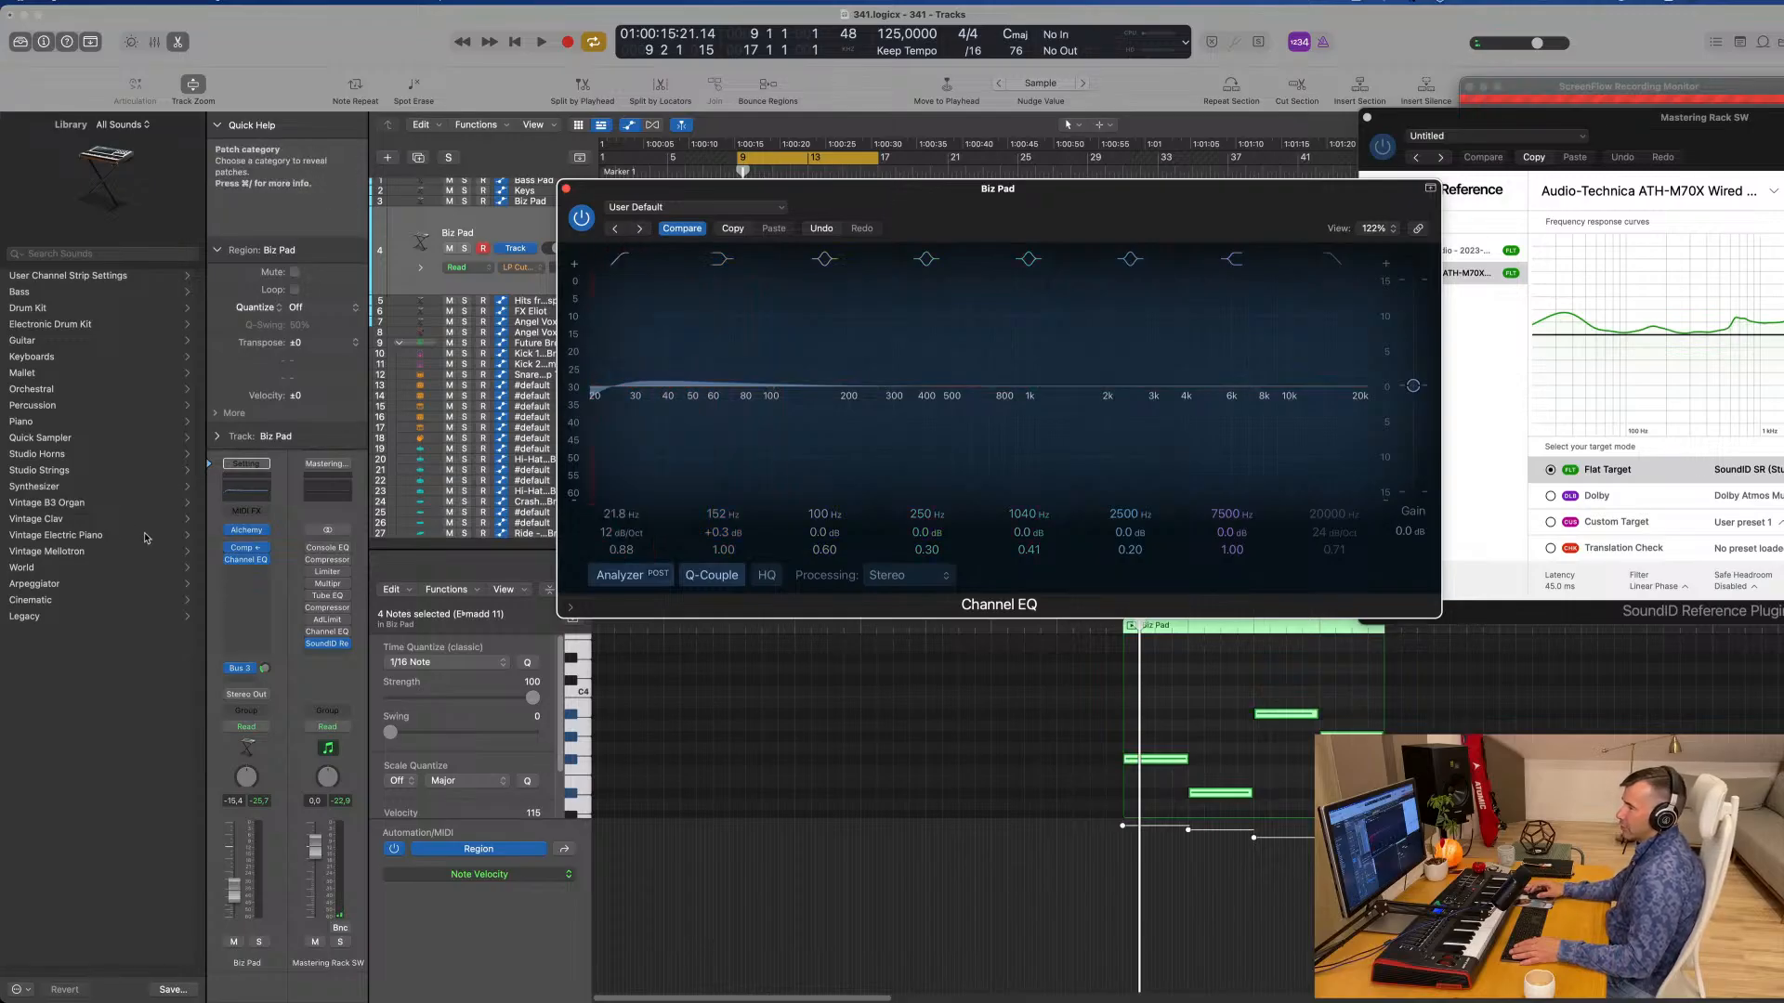
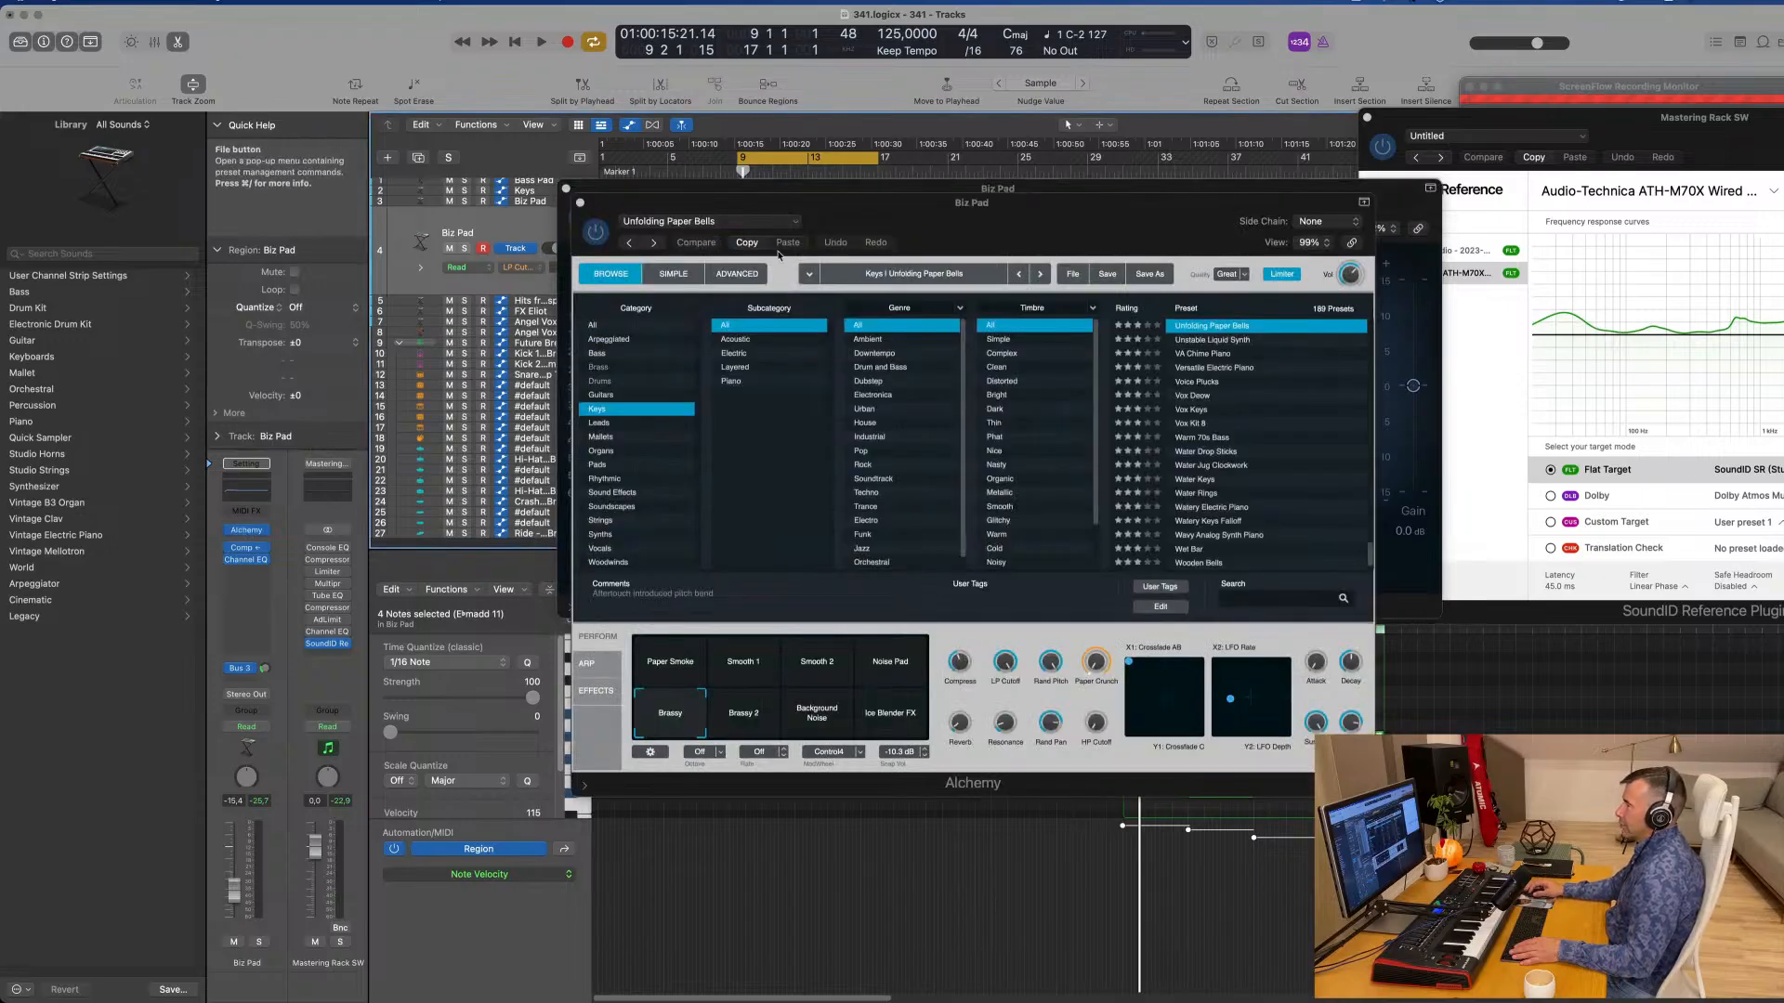
click(597, 465)
scroll(1208, 390, up, 10)
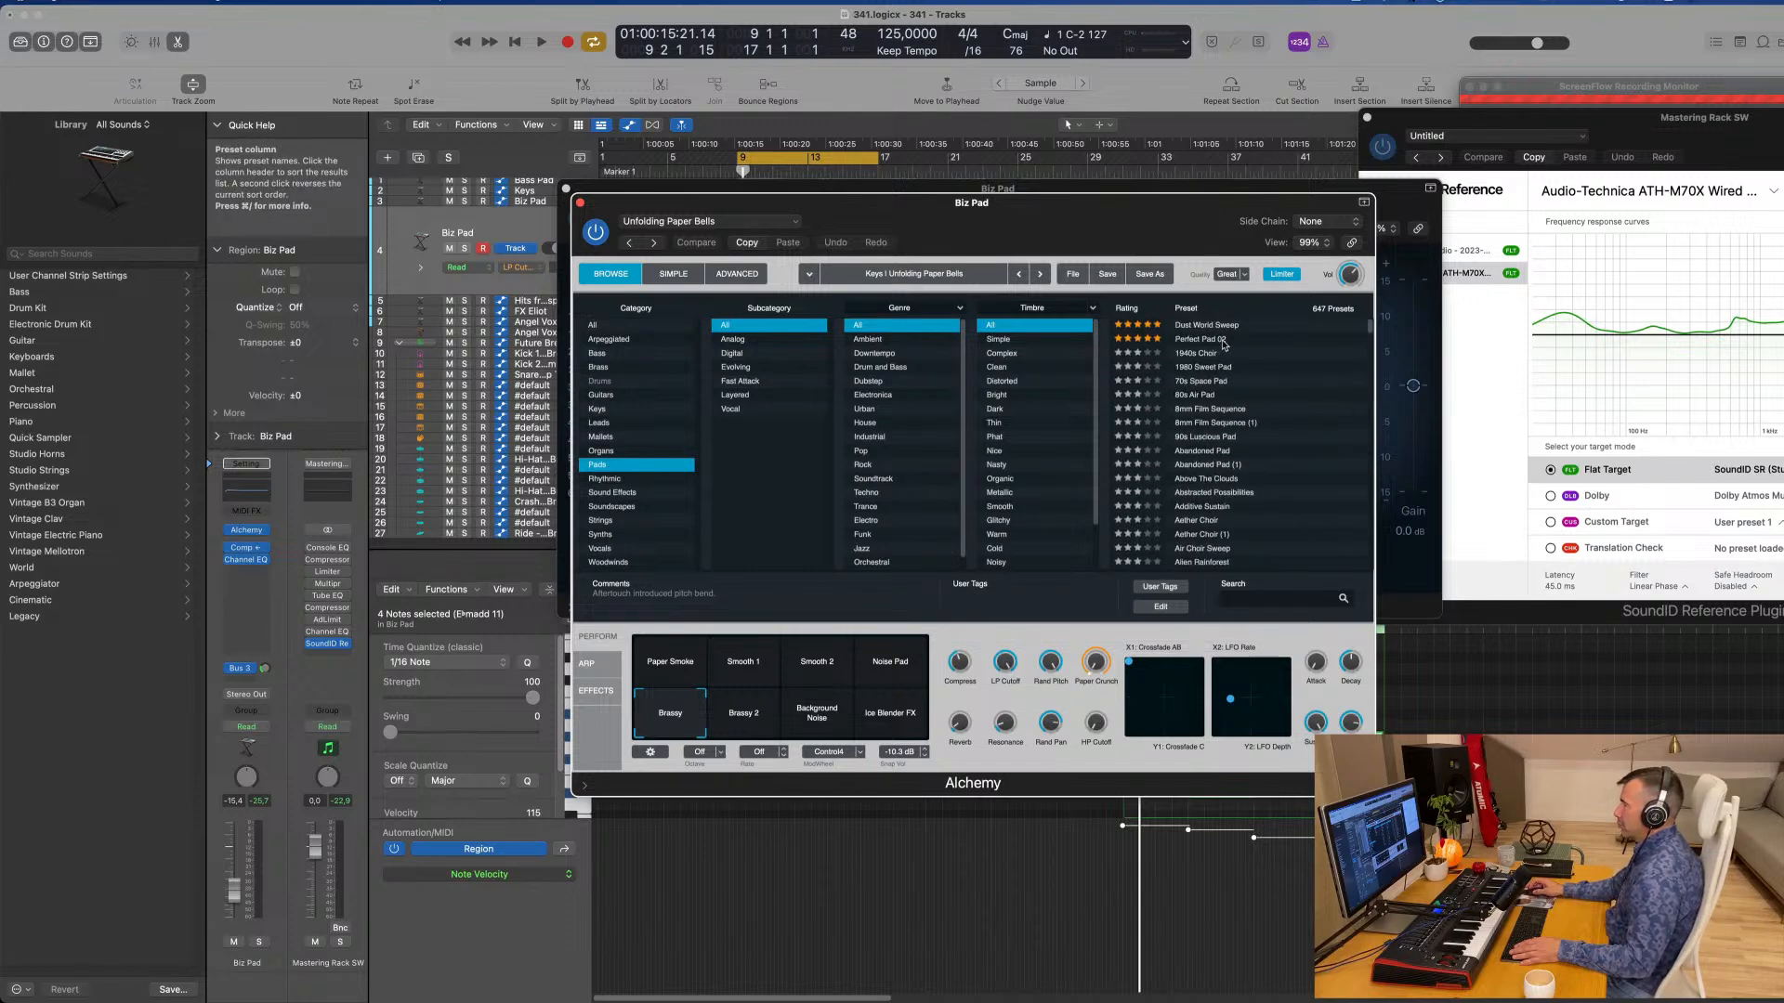
click(1223, 341)
scroll(1394, 428, down, 20)
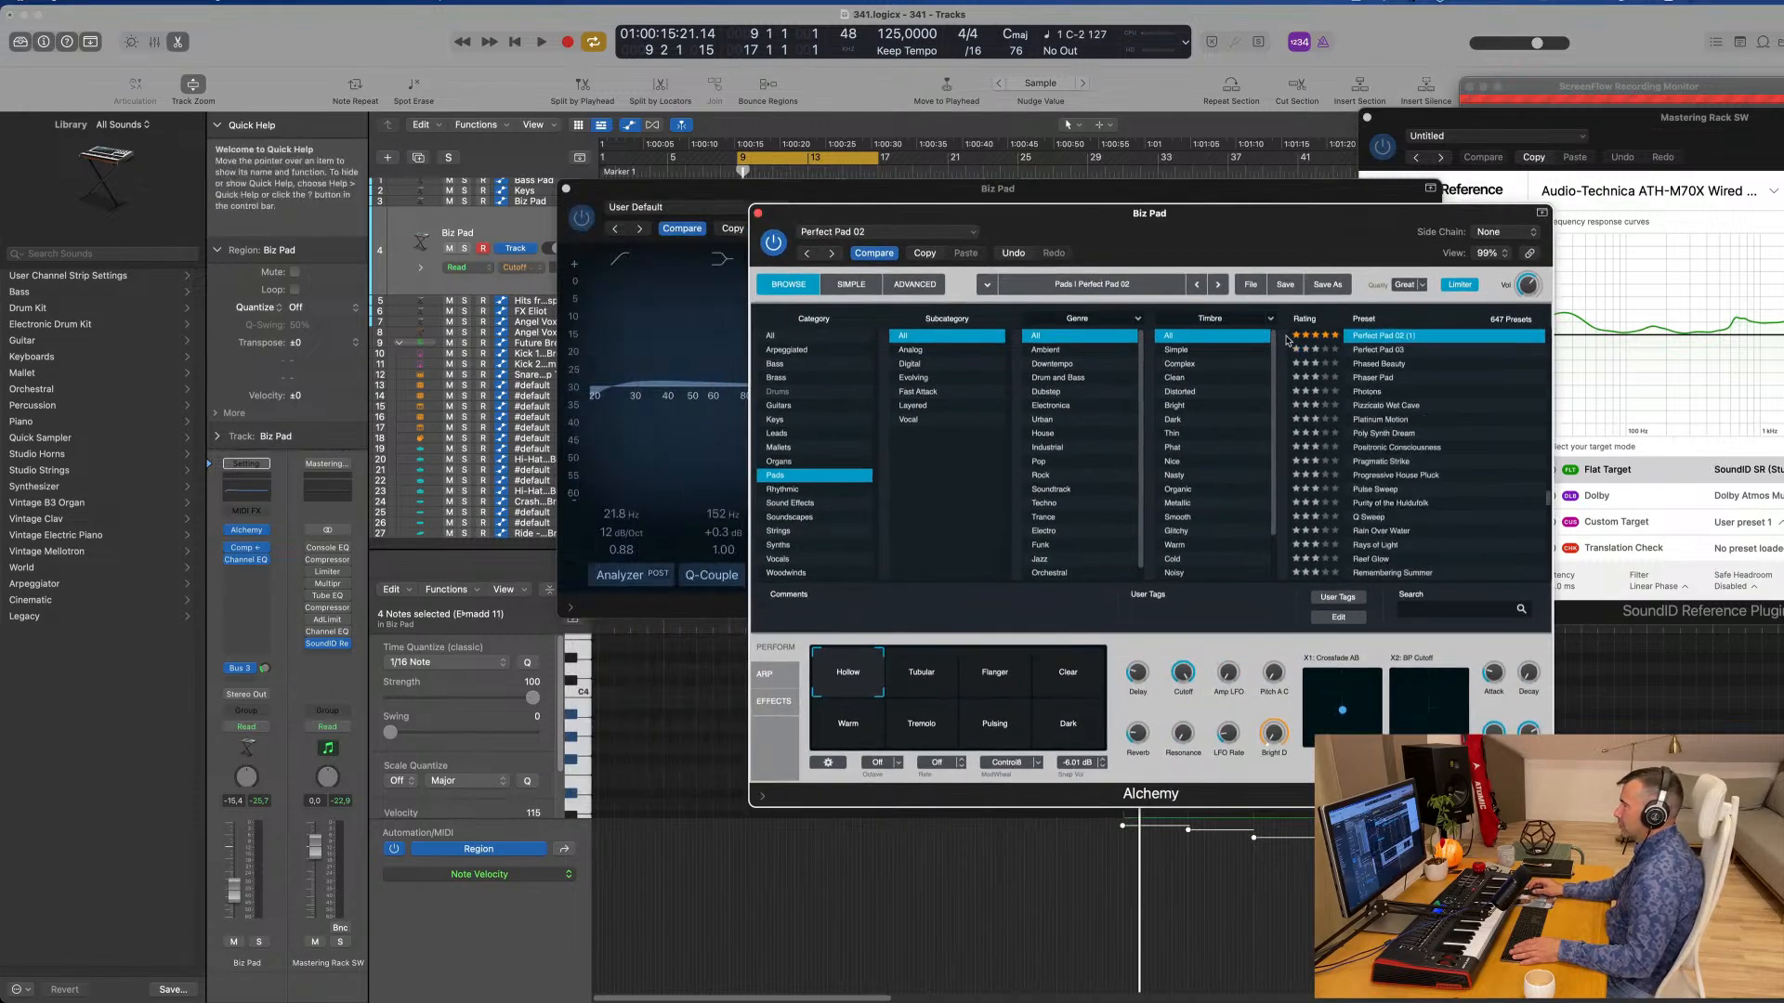
click(1394, 432)
drag(1241, 229, 1490, 230)
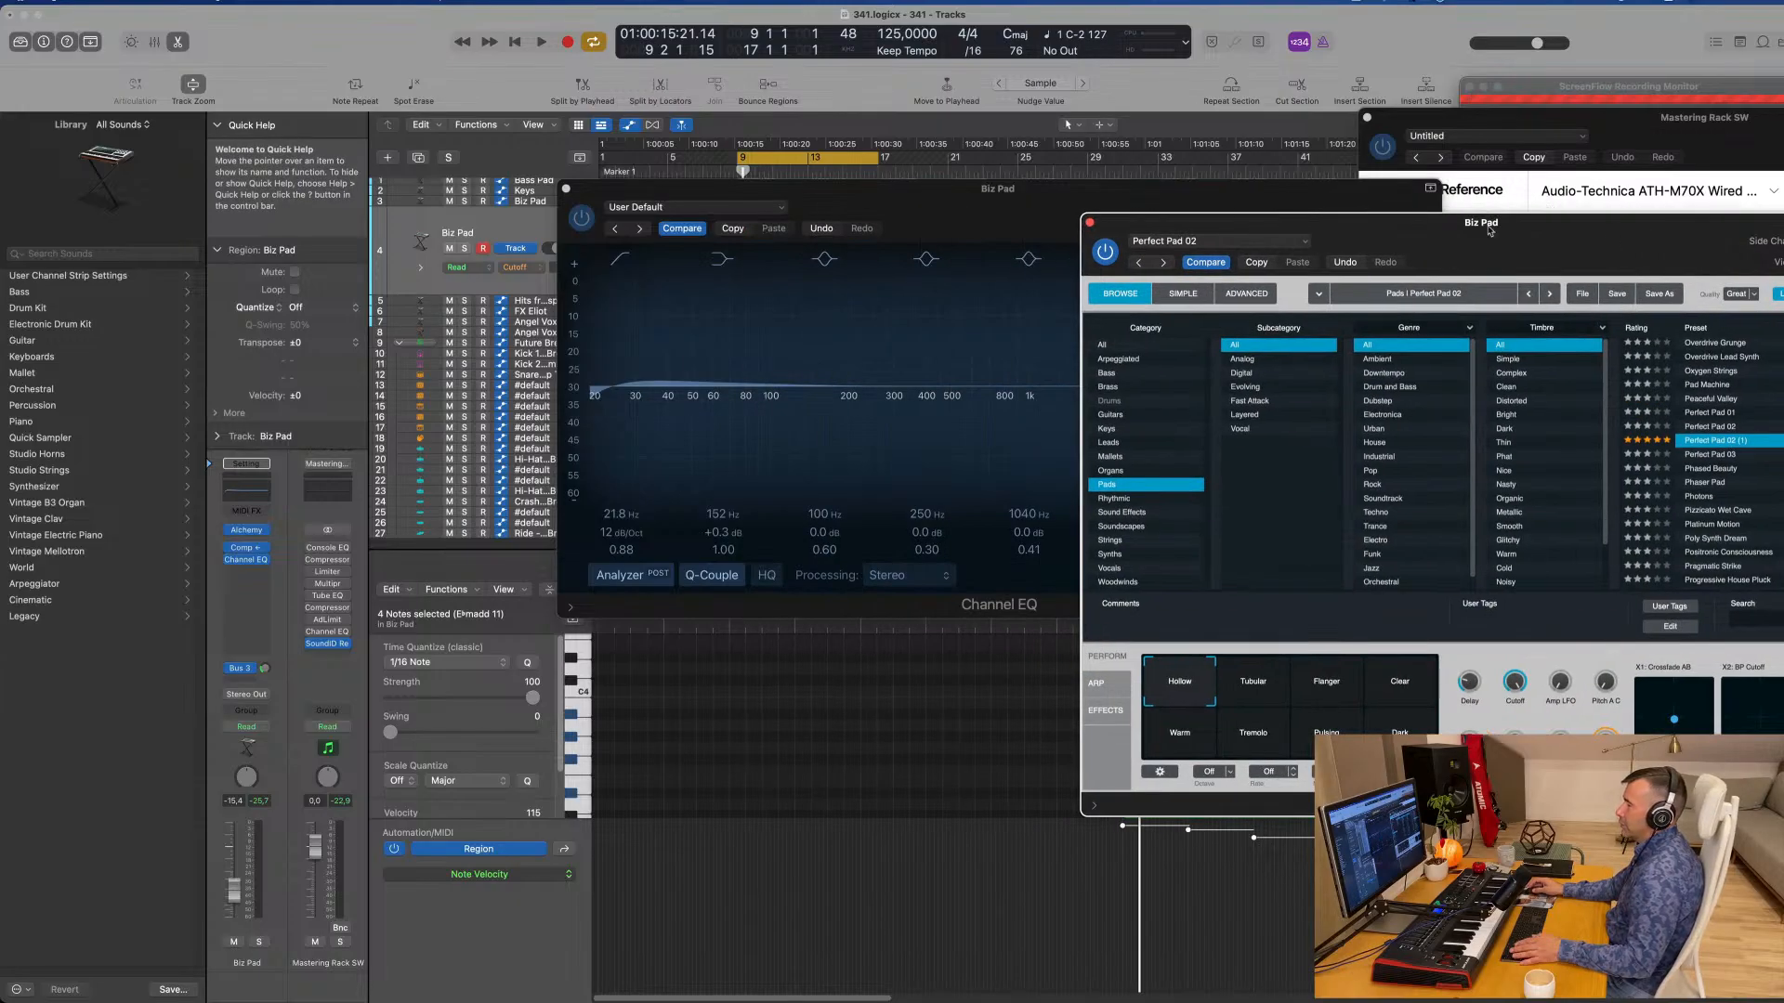
drag(862, 201, 1240, 436)
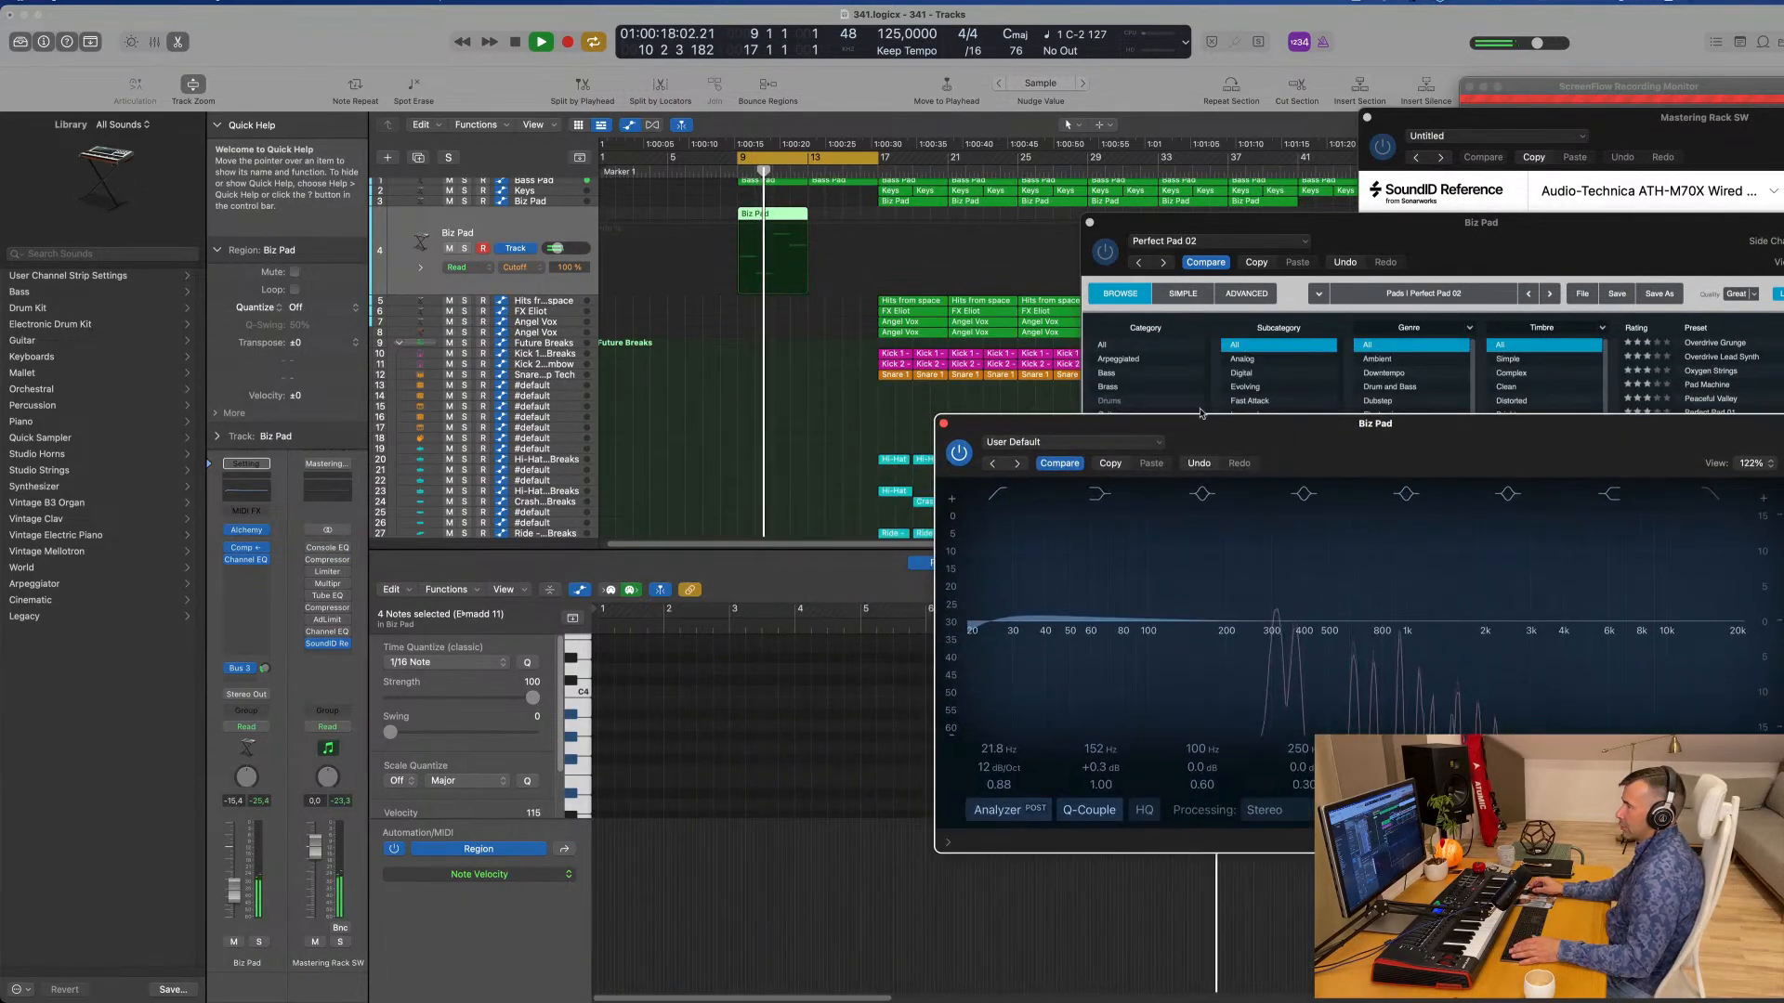
Step: Open the duplicate track's Biz Pad region at bar 9 in the Piano Roll and transpose its four notes down one octave
double_click(780, 218)
double_click(781, 216)
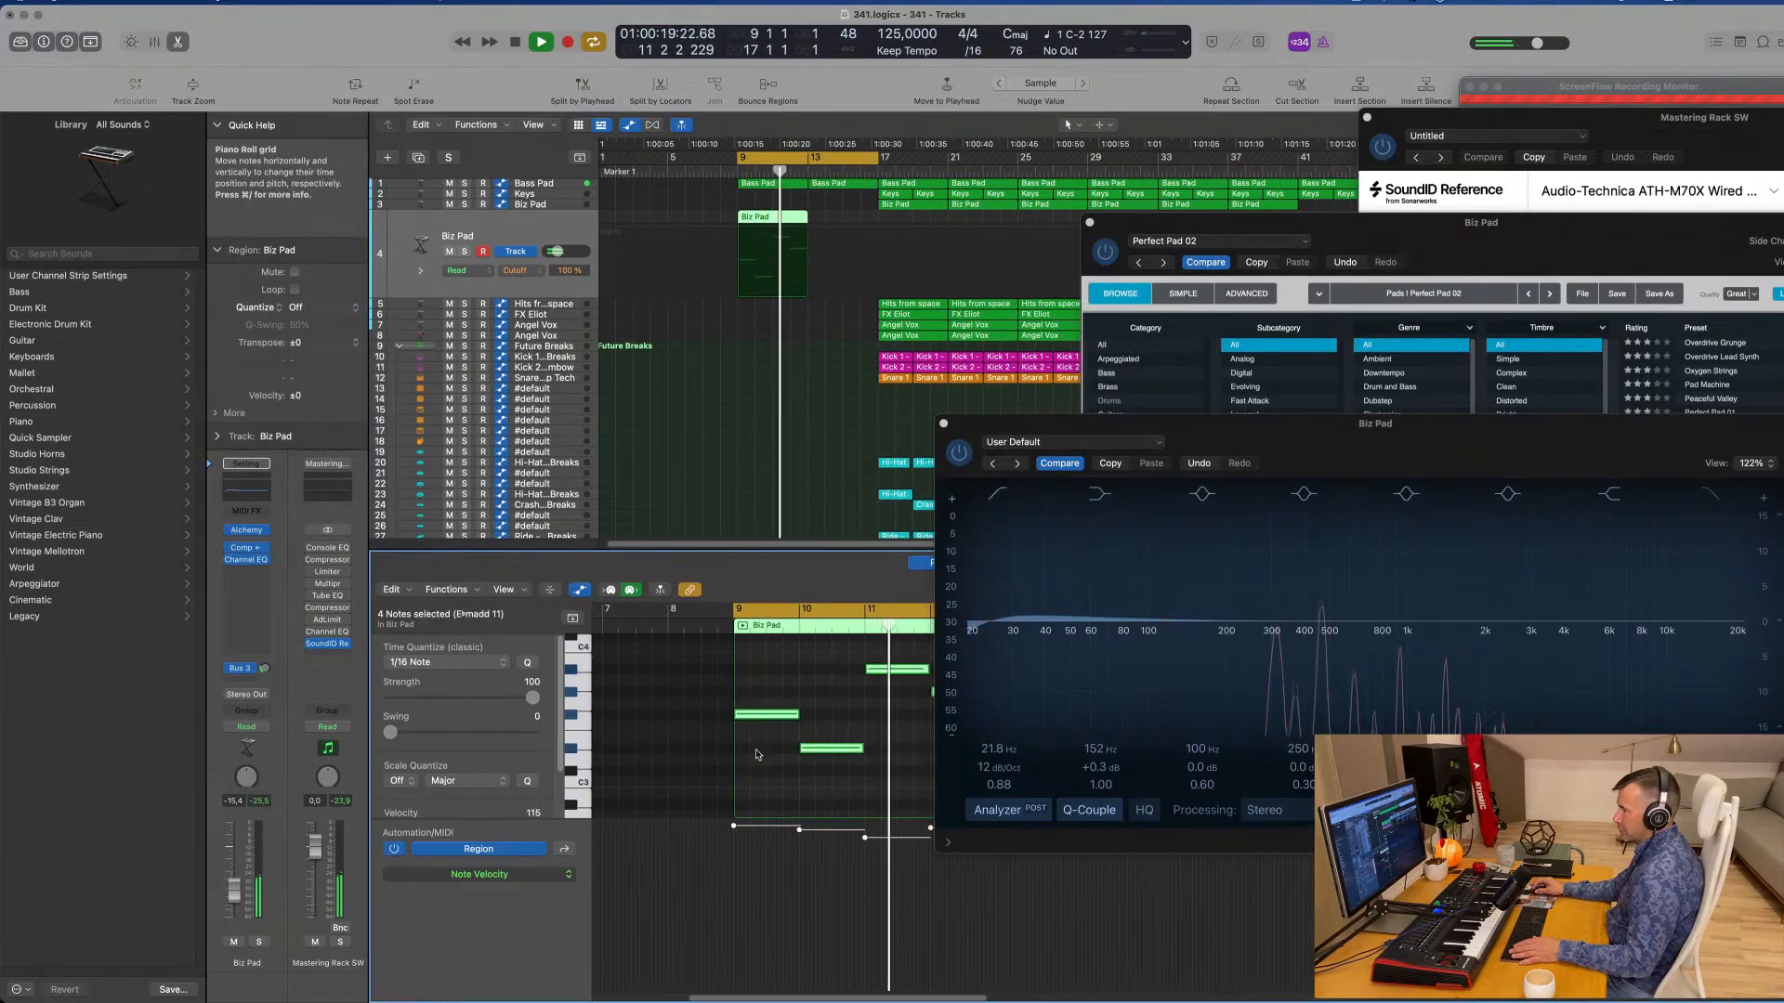
key(alt+shift+Down)
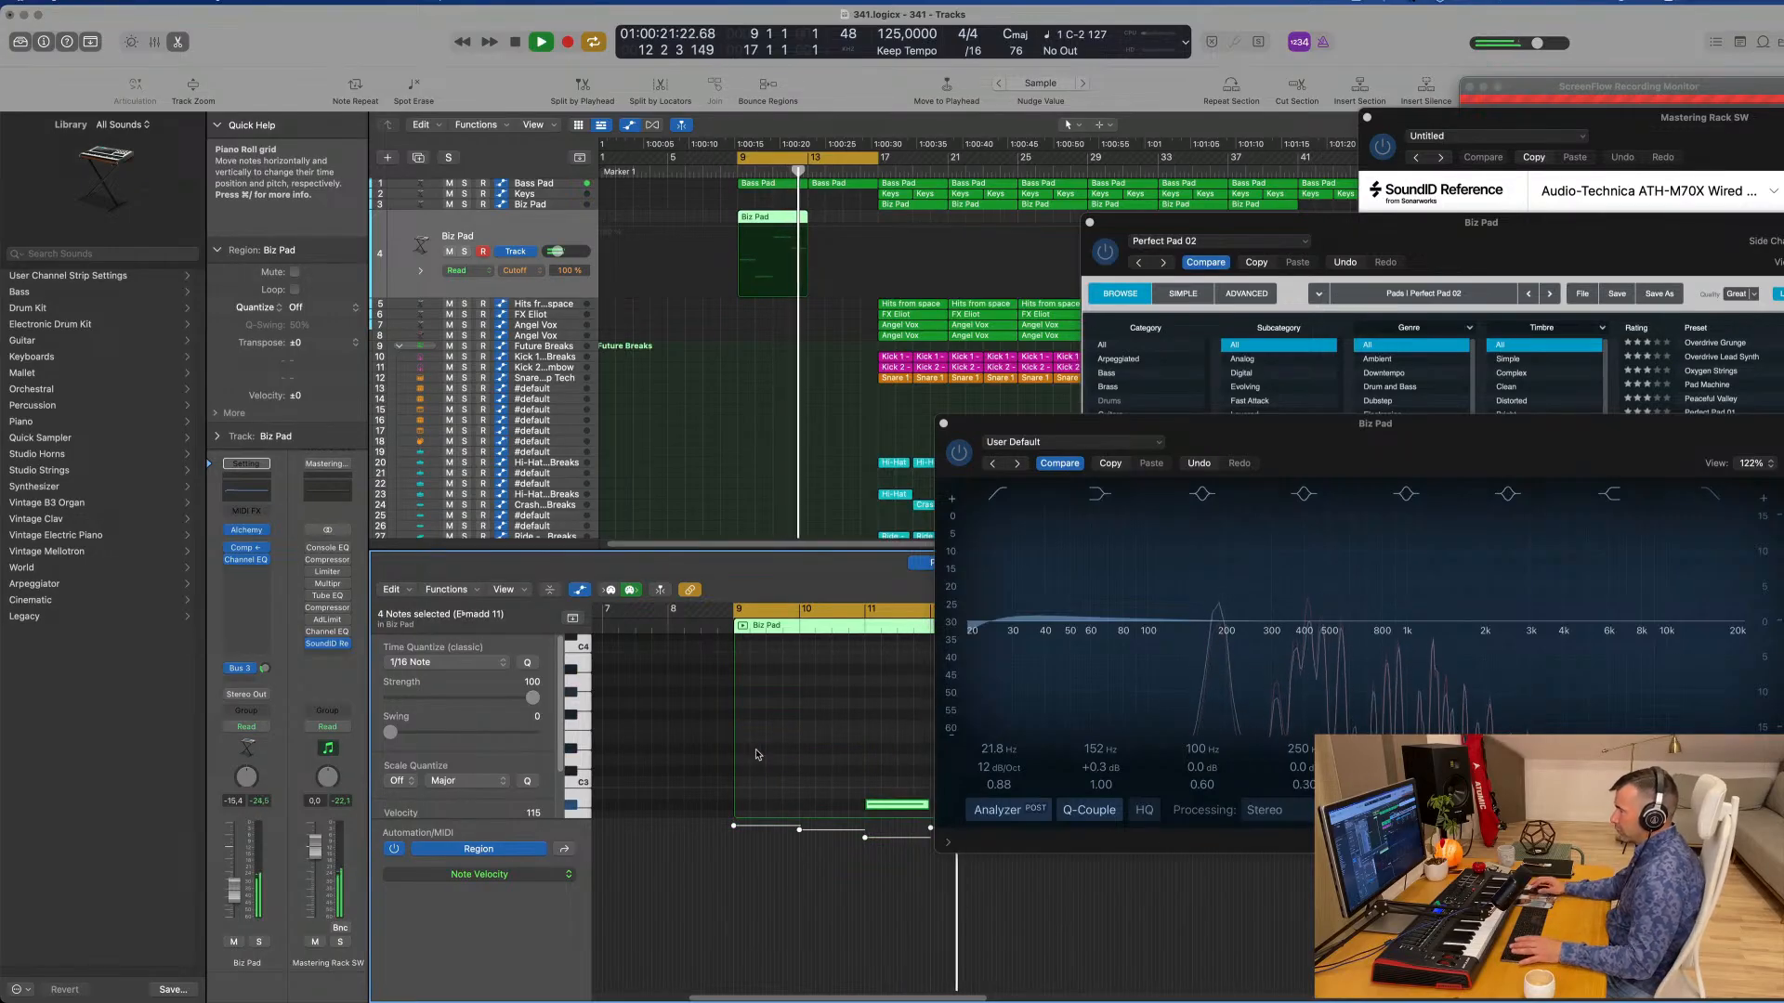
Step: Load the Perfect Pad 01 preset in the duplicate Biz Pad track's Alchemy and move the Alchemy and Channel EQ windows aside
drag(1405, 431, 990, 554)
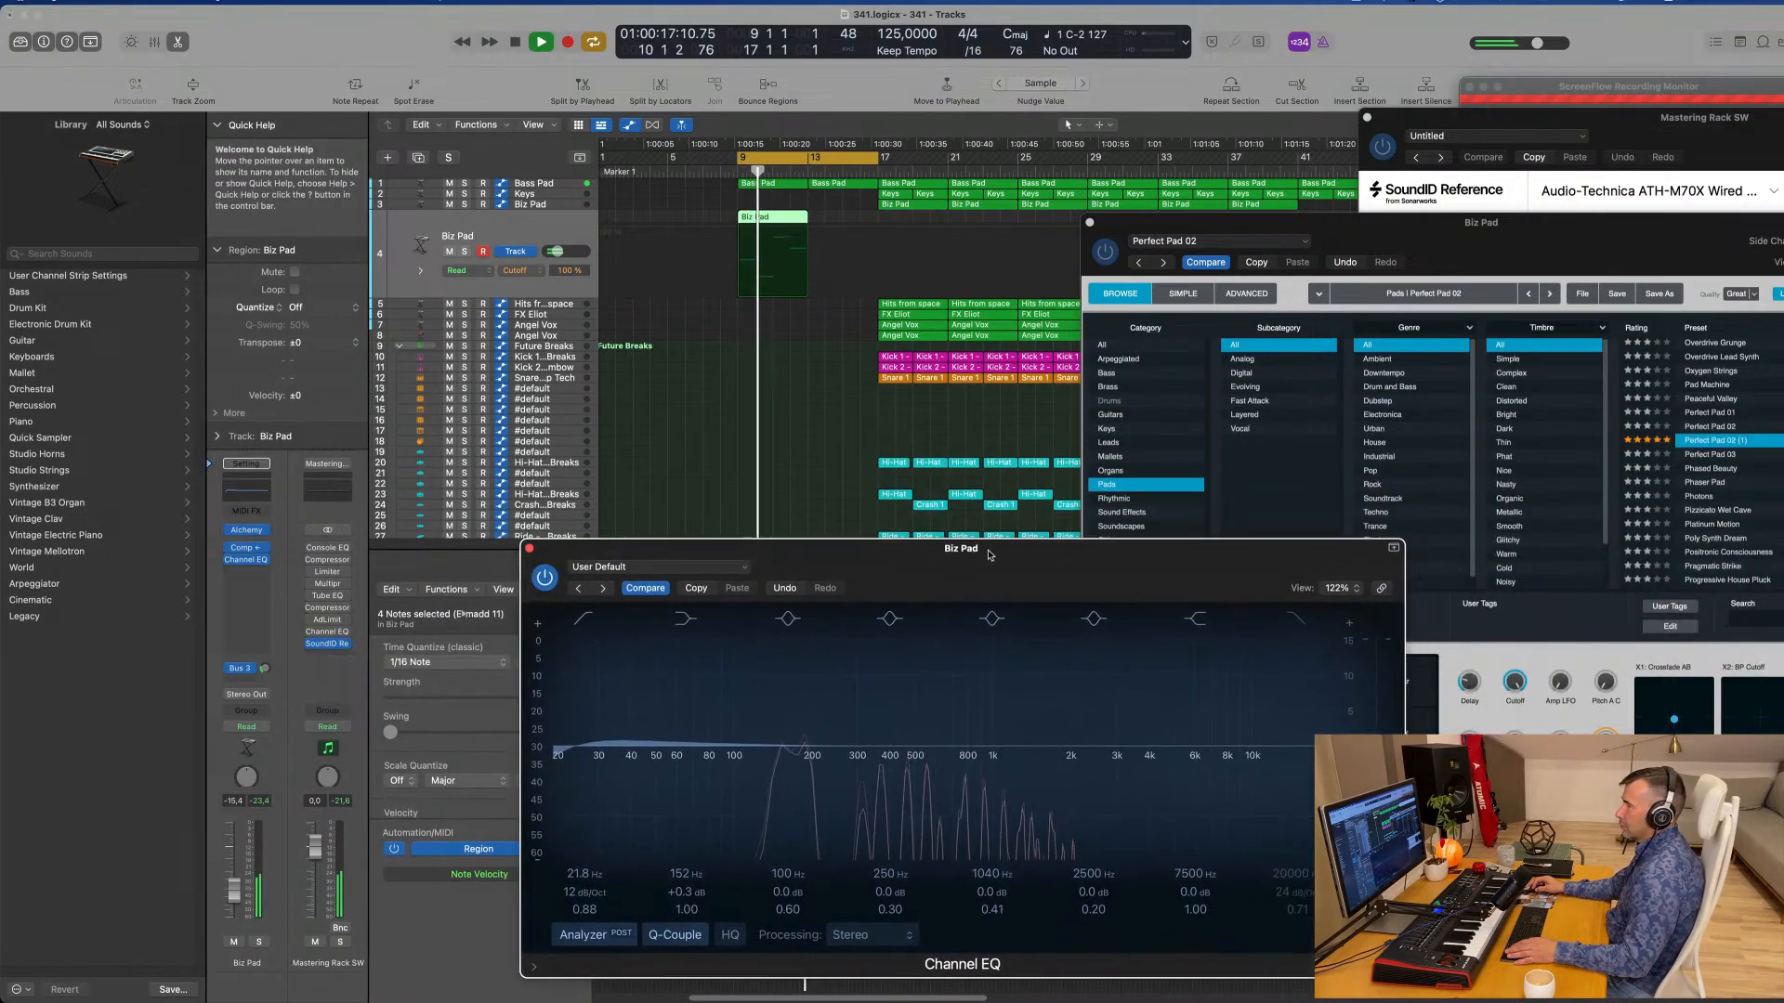
click(265, 669)
key(space)
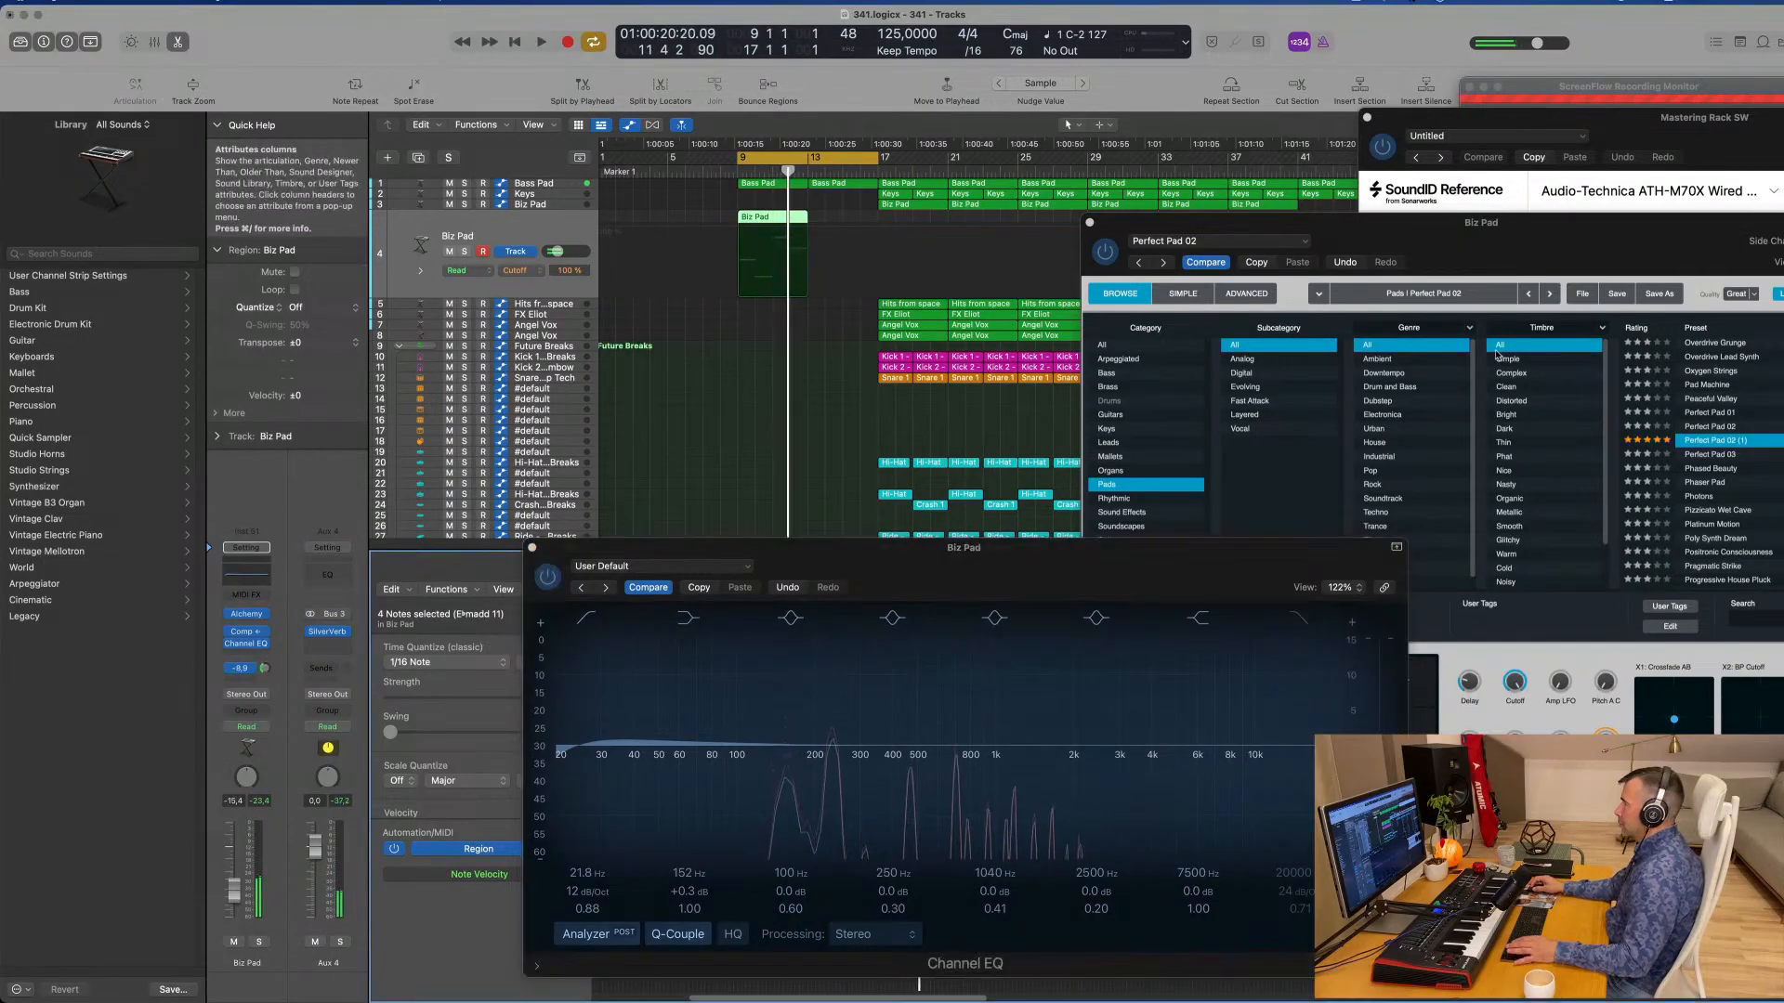
drag(1487, 223, 1118, 184)
key(space)
click(1033, 645)
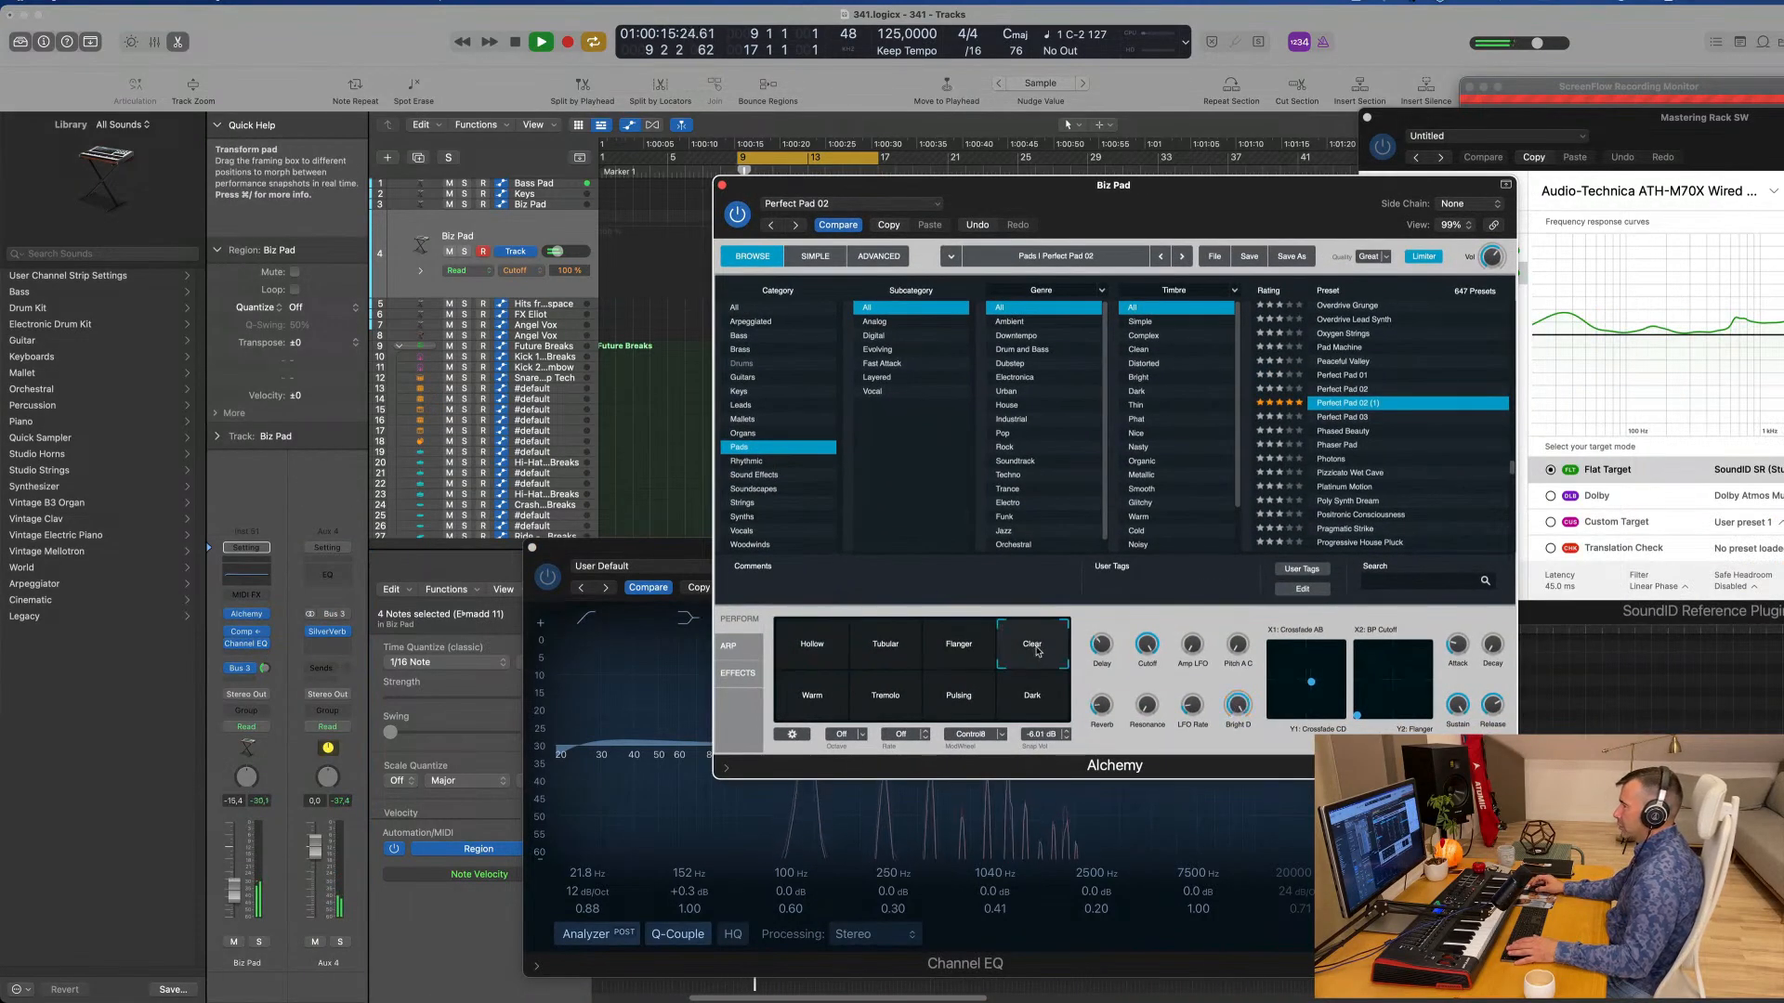
click(1275, 376)
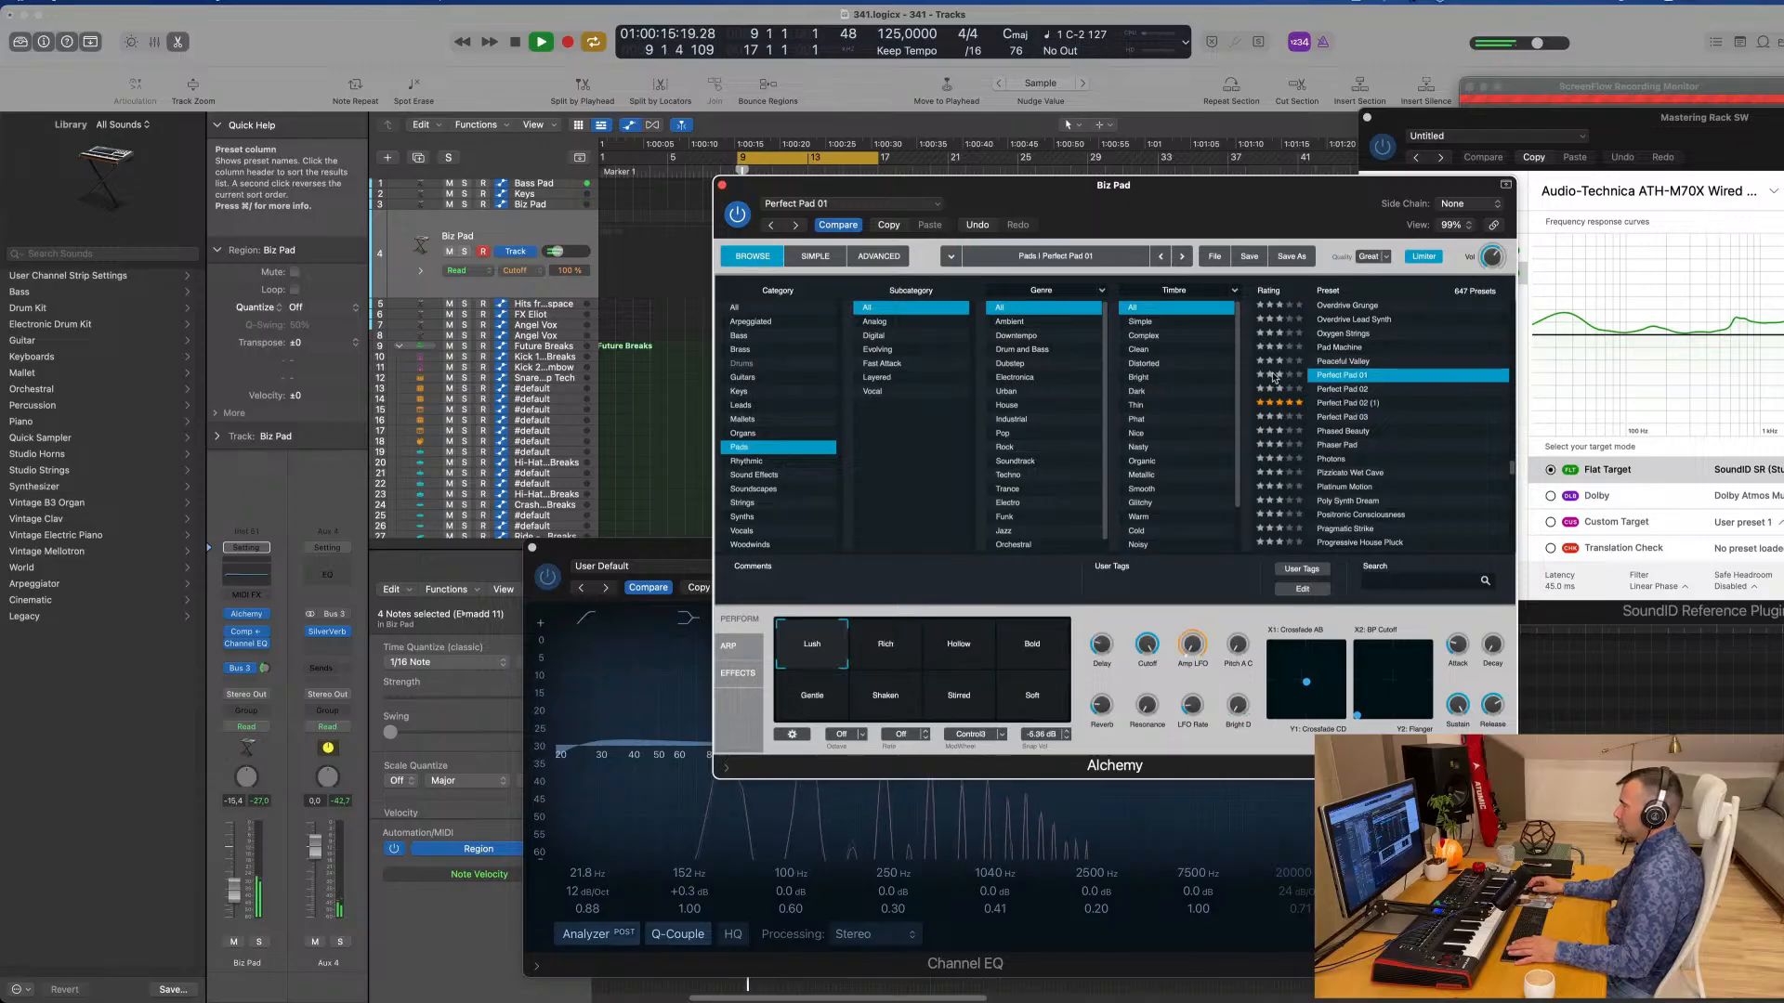
drag(1208, 185, 1602, 217)
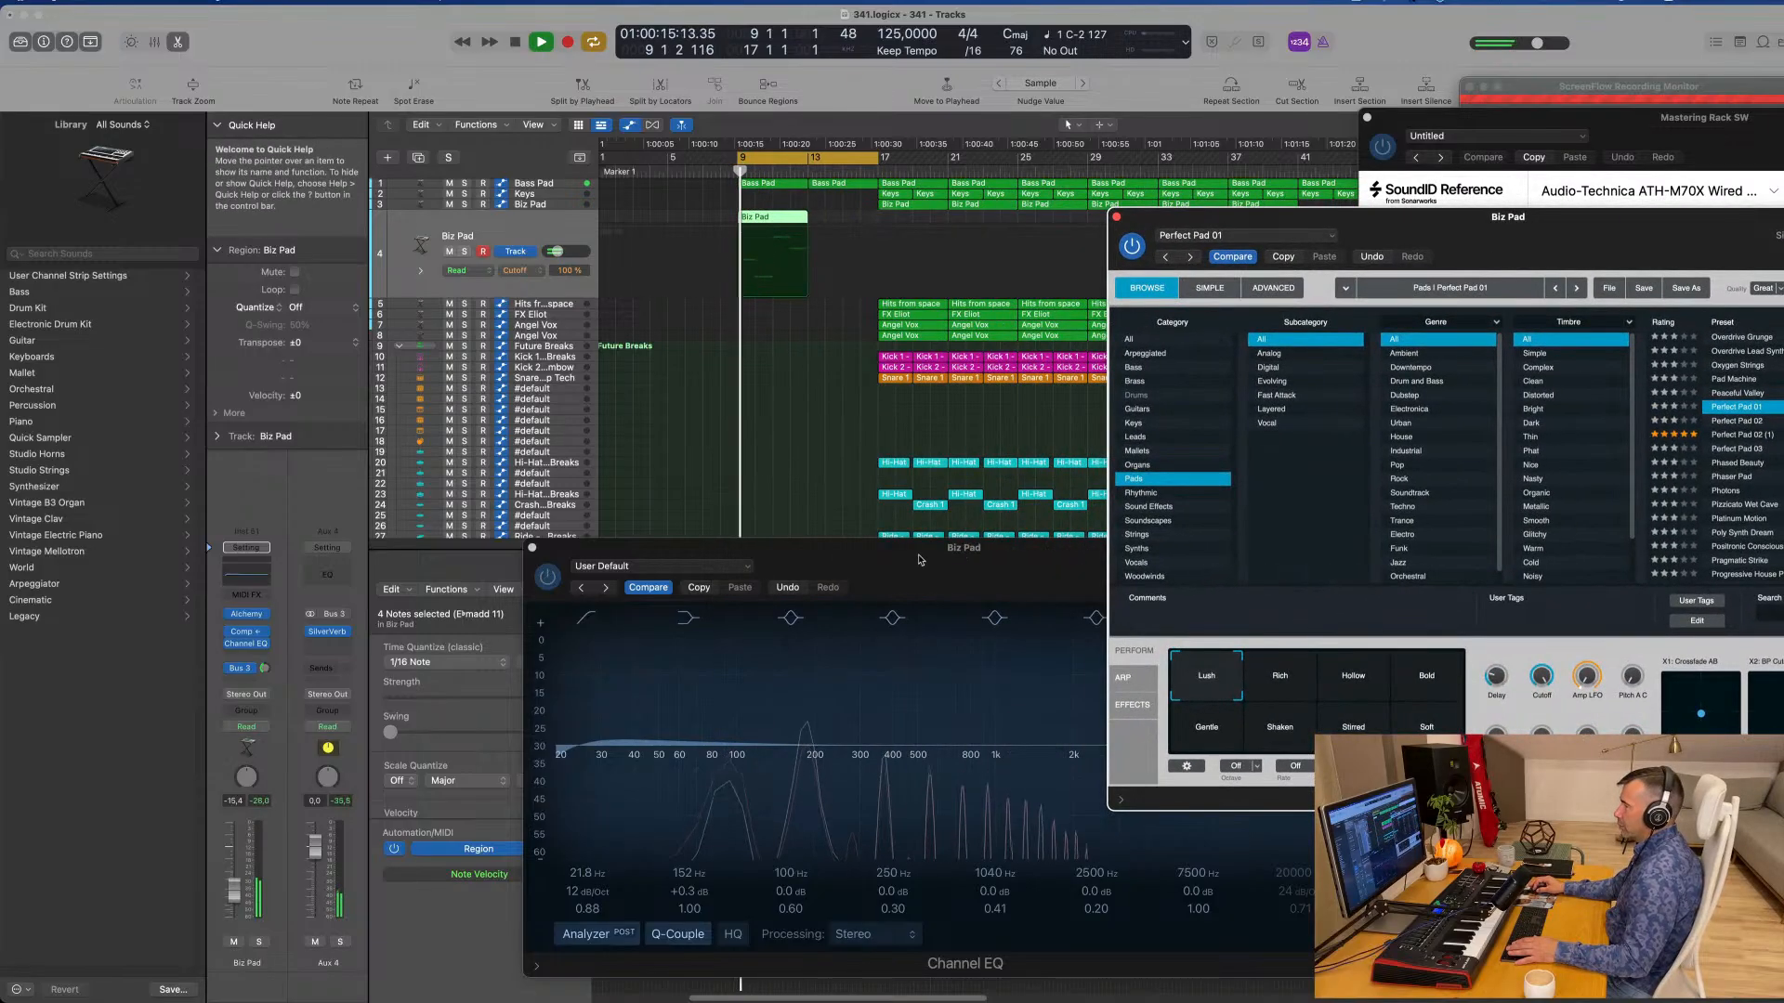
drag(920, 560, 1385, 485)
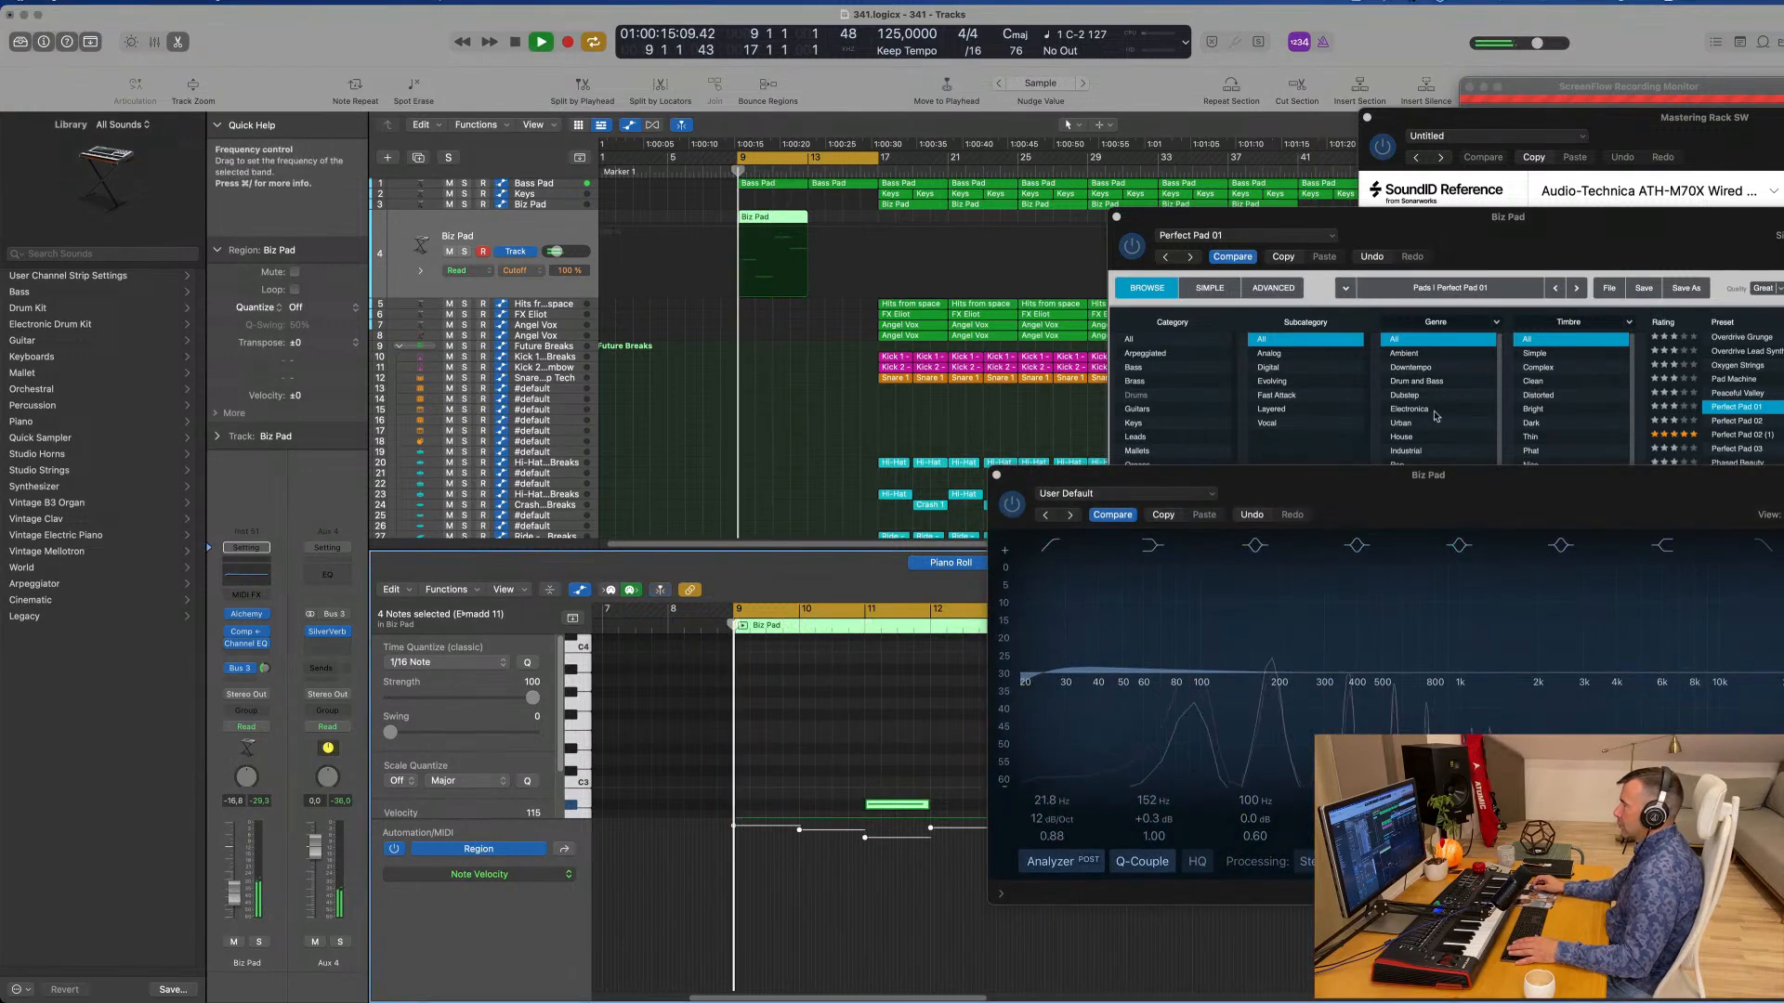
Step: Lower the Cutoff of Perfect Pad 01 to 15.4 % while listening, and close the Alchemy window
drag(1437, 217, 1084, 185)
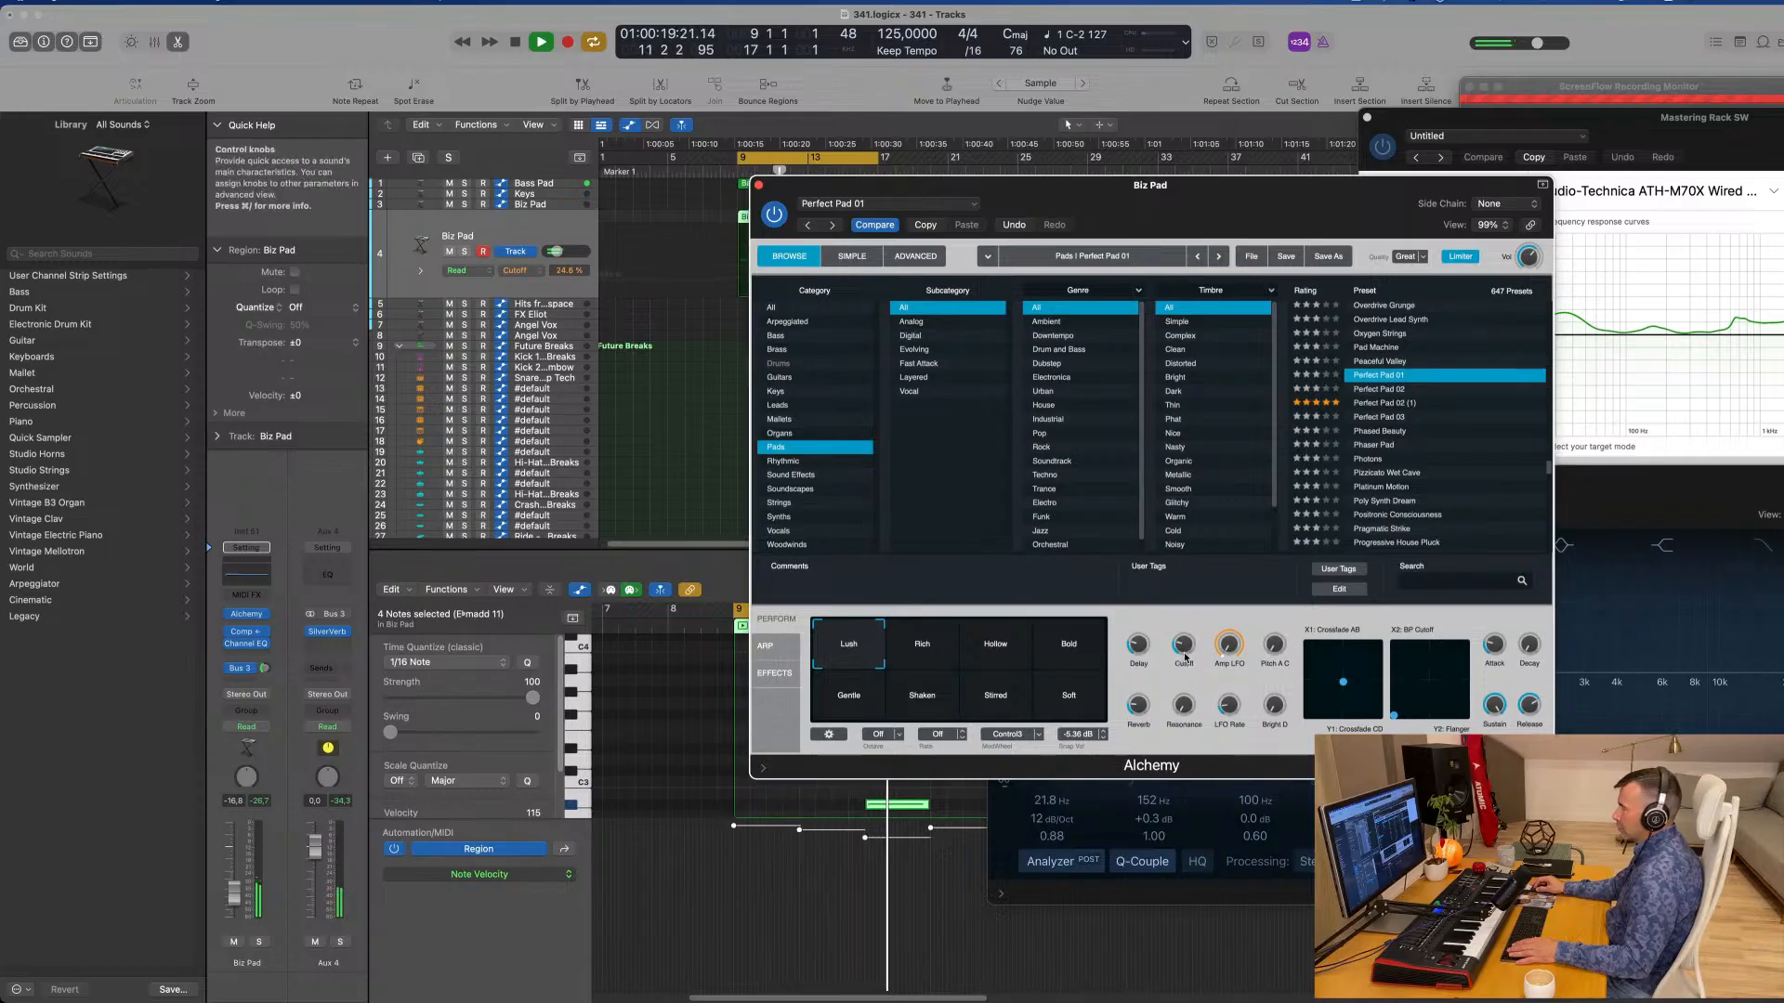
drag(1191, 681, 1186, 639)
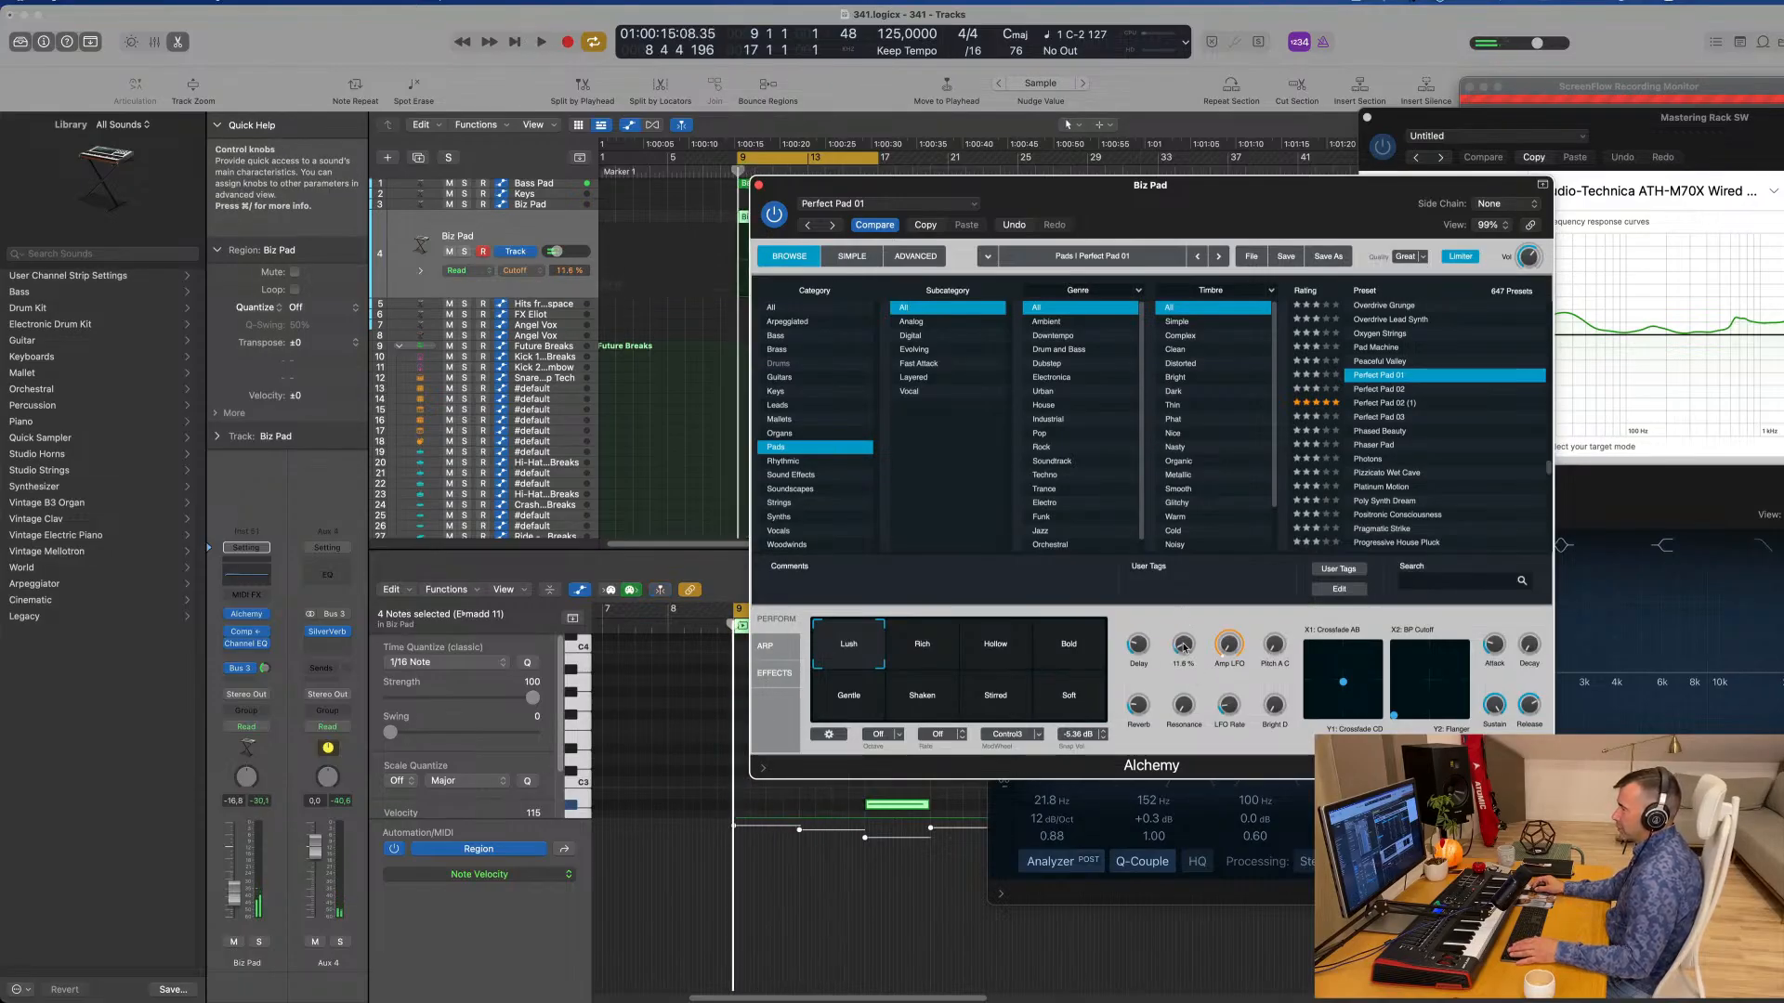
key(space)
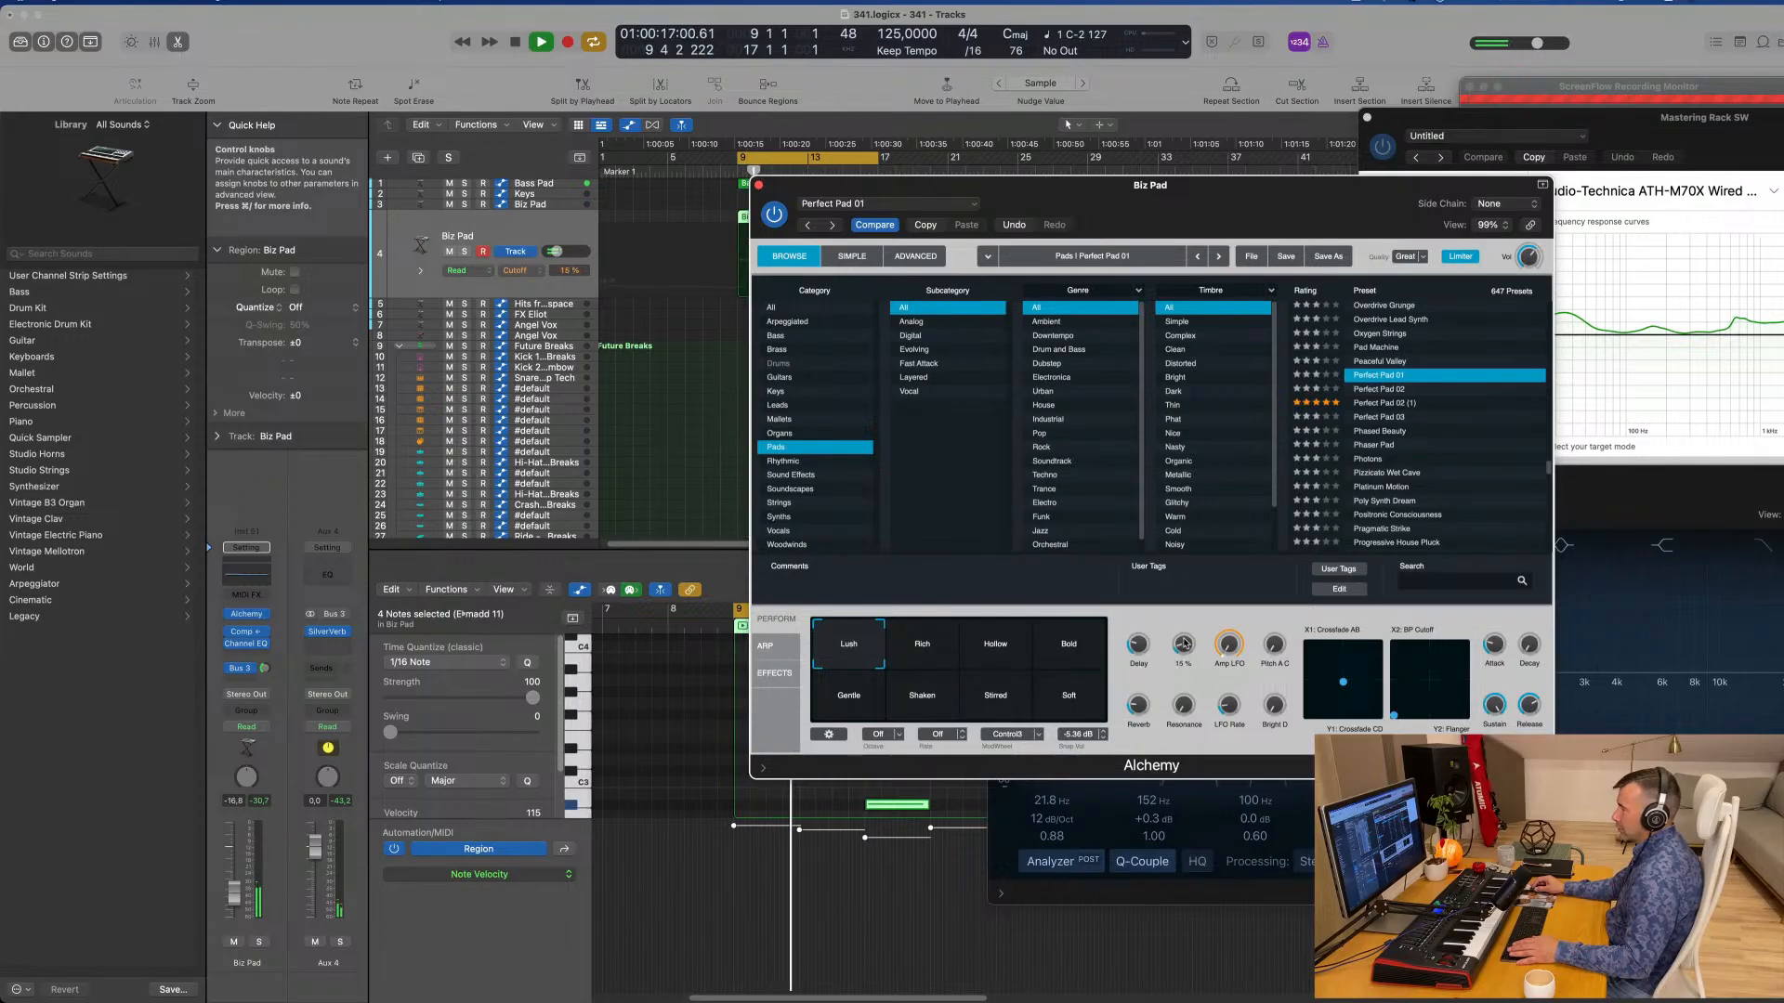
key(space)
key(space)
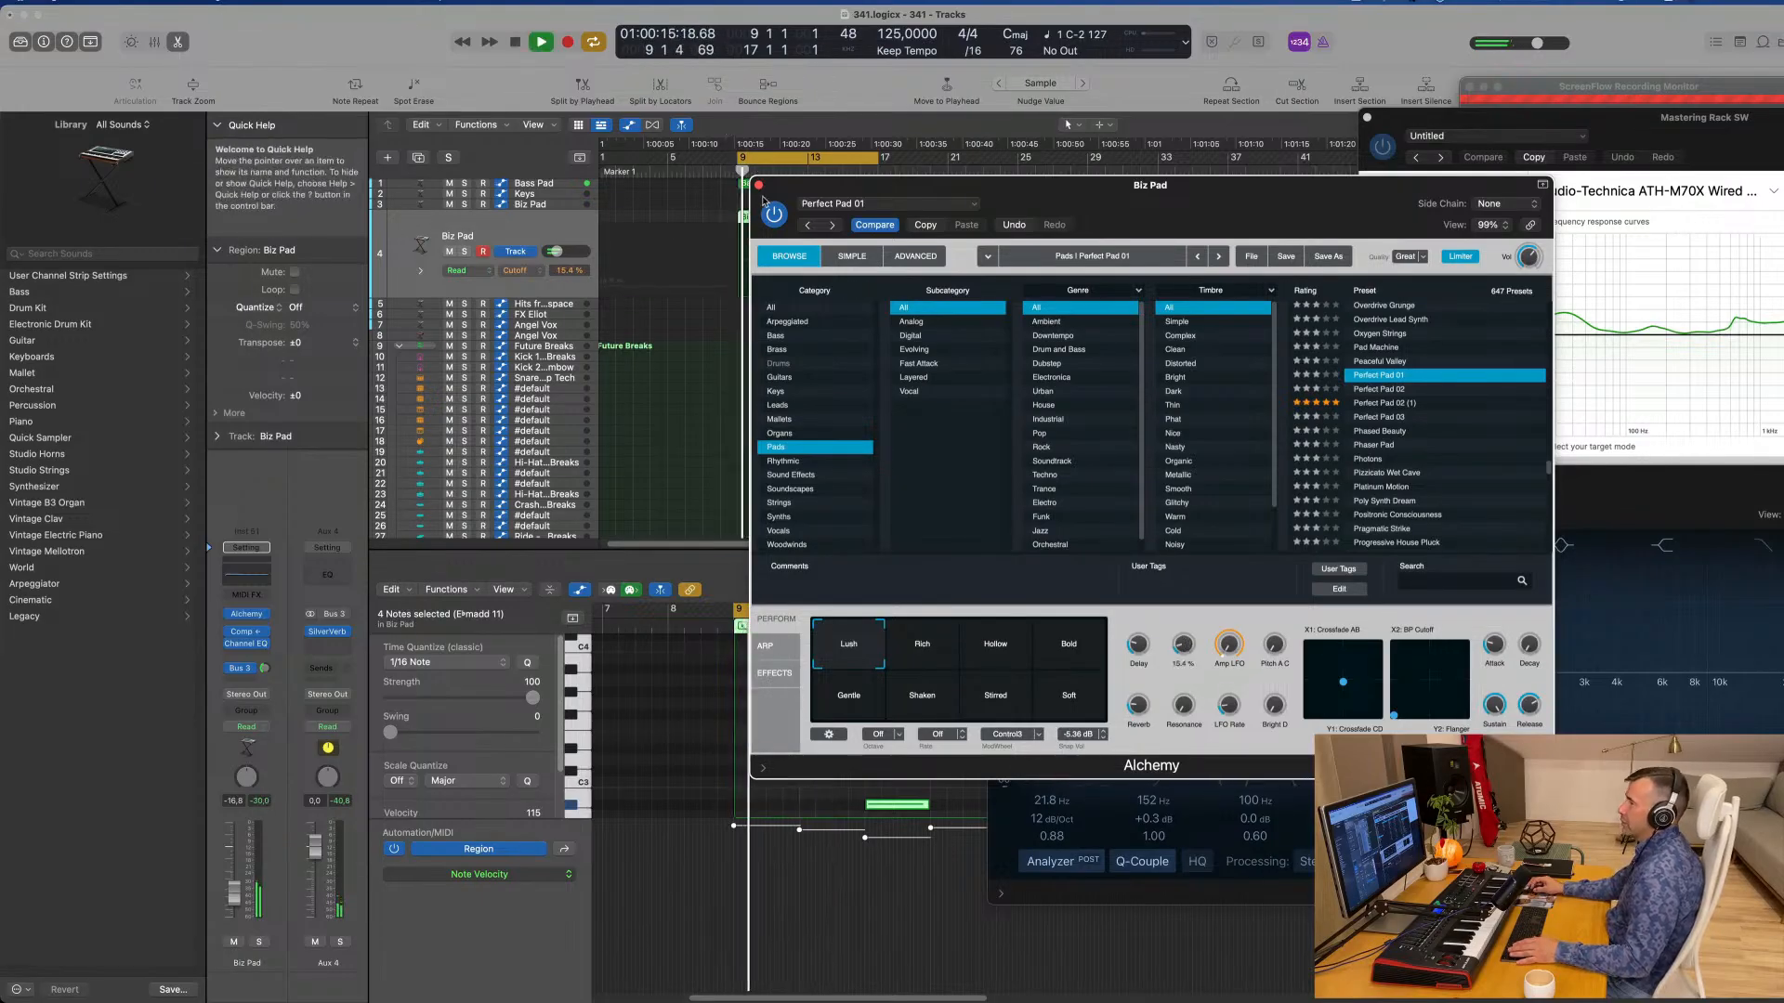
click(759, 185)
Step: Repeat the duplicate Biz Pad track's region from bar 9 once so that the pad layer also plays from bar 13
scroll(676, 356, down, 2)
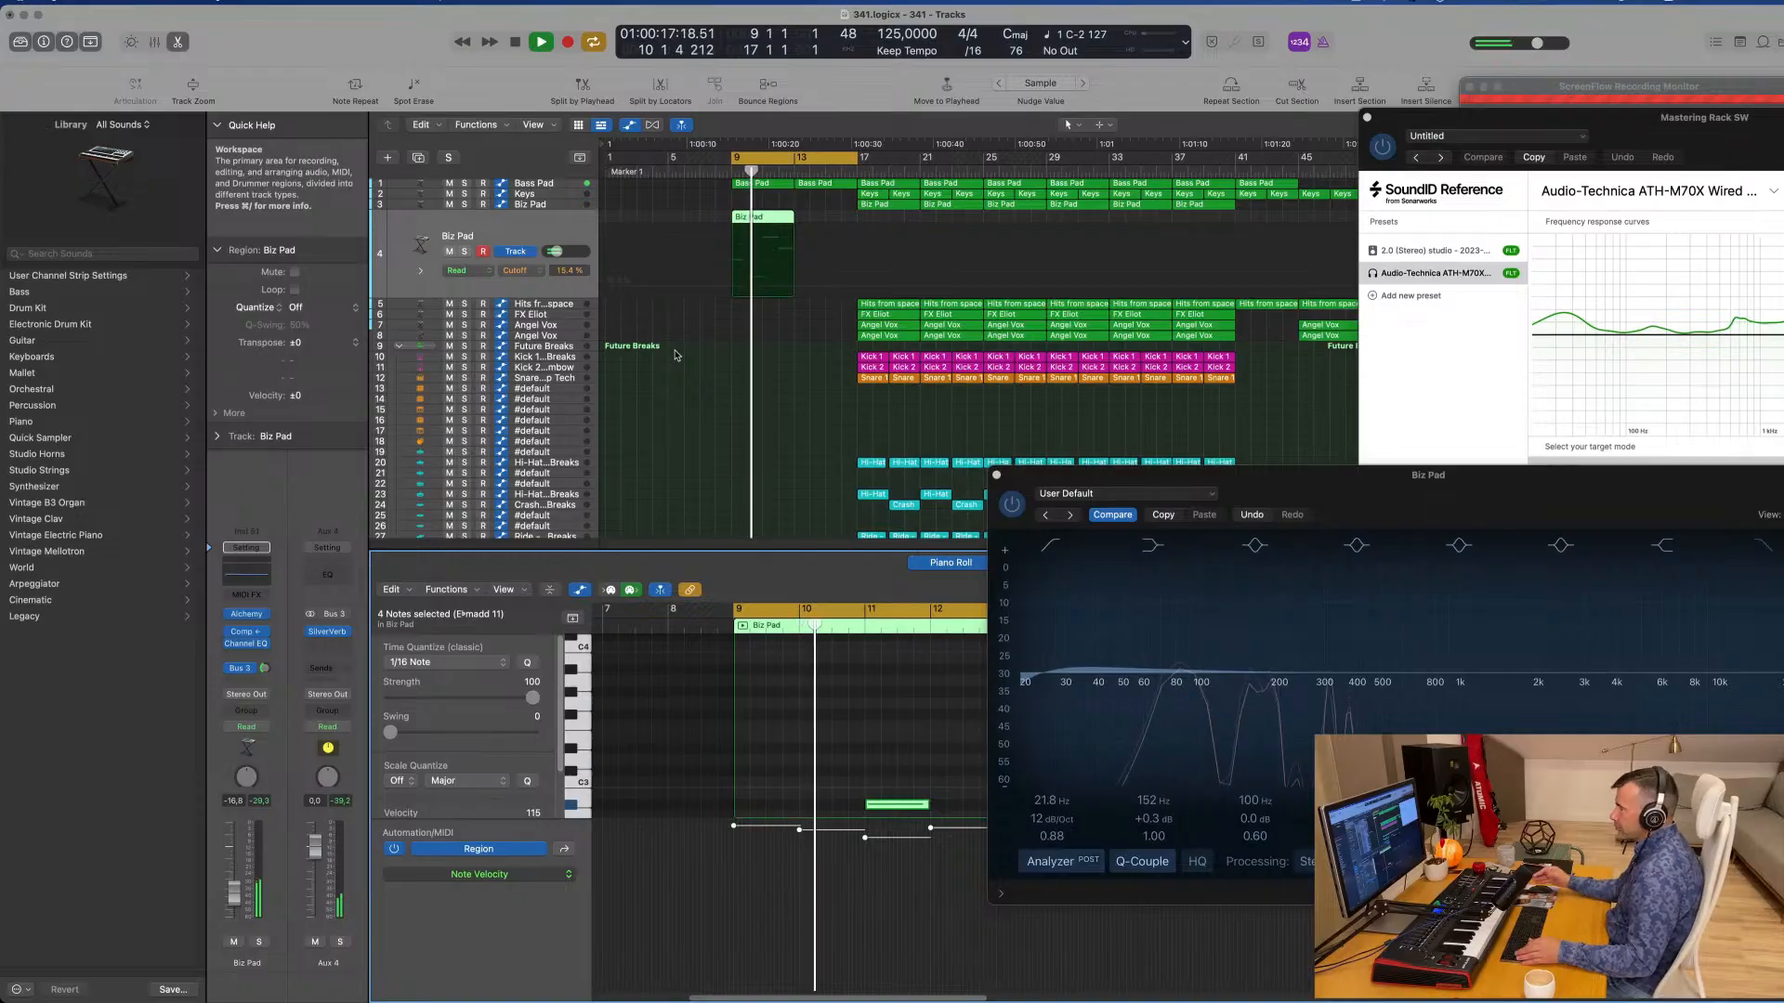
scroll(681, 357, up, 3)
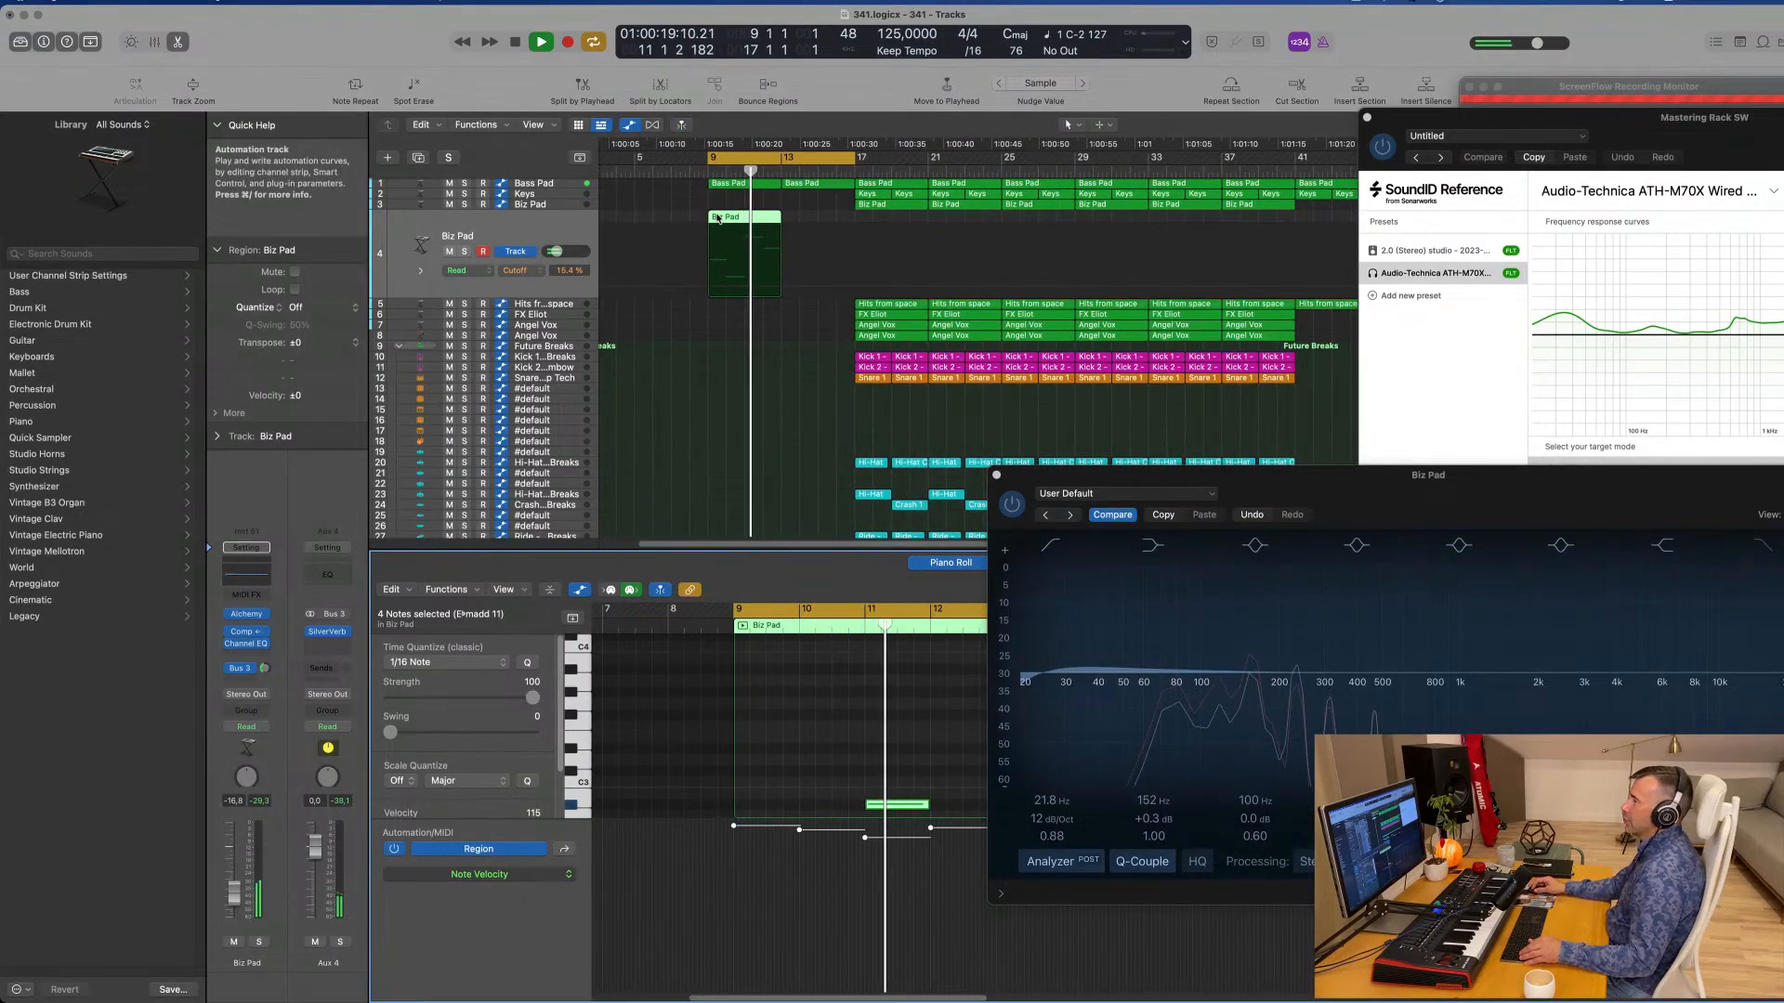
click(653, 281)
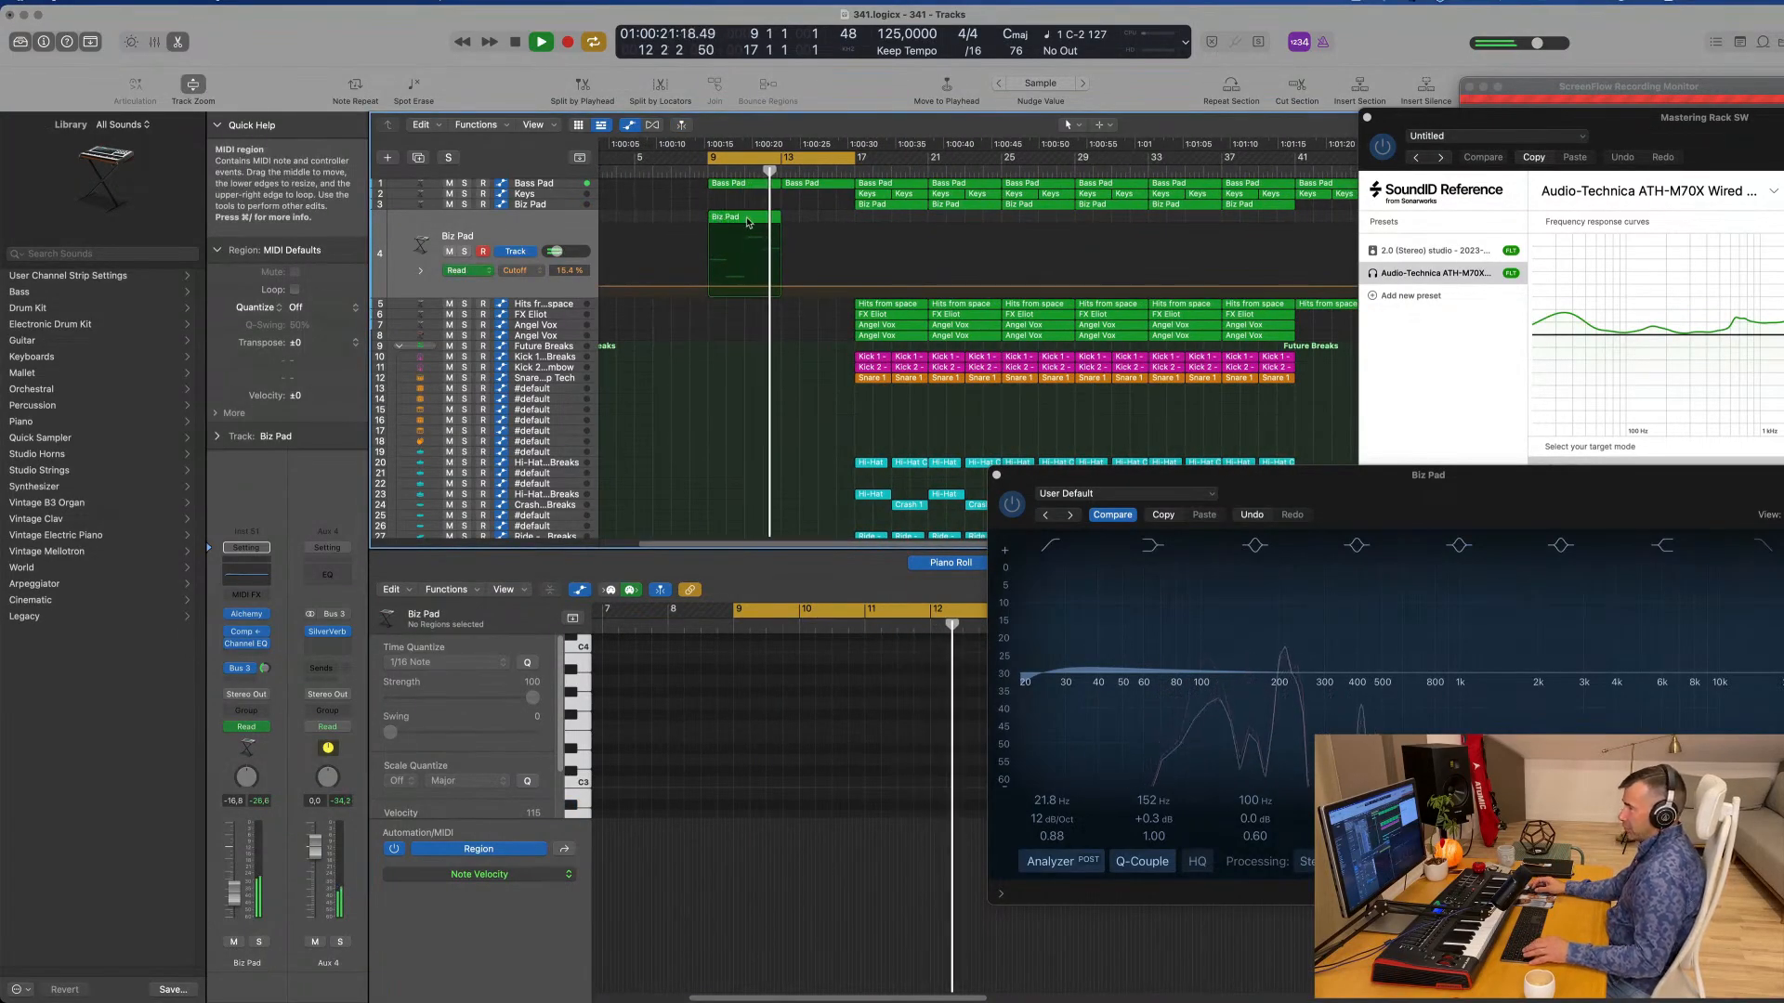
click(748, 221)
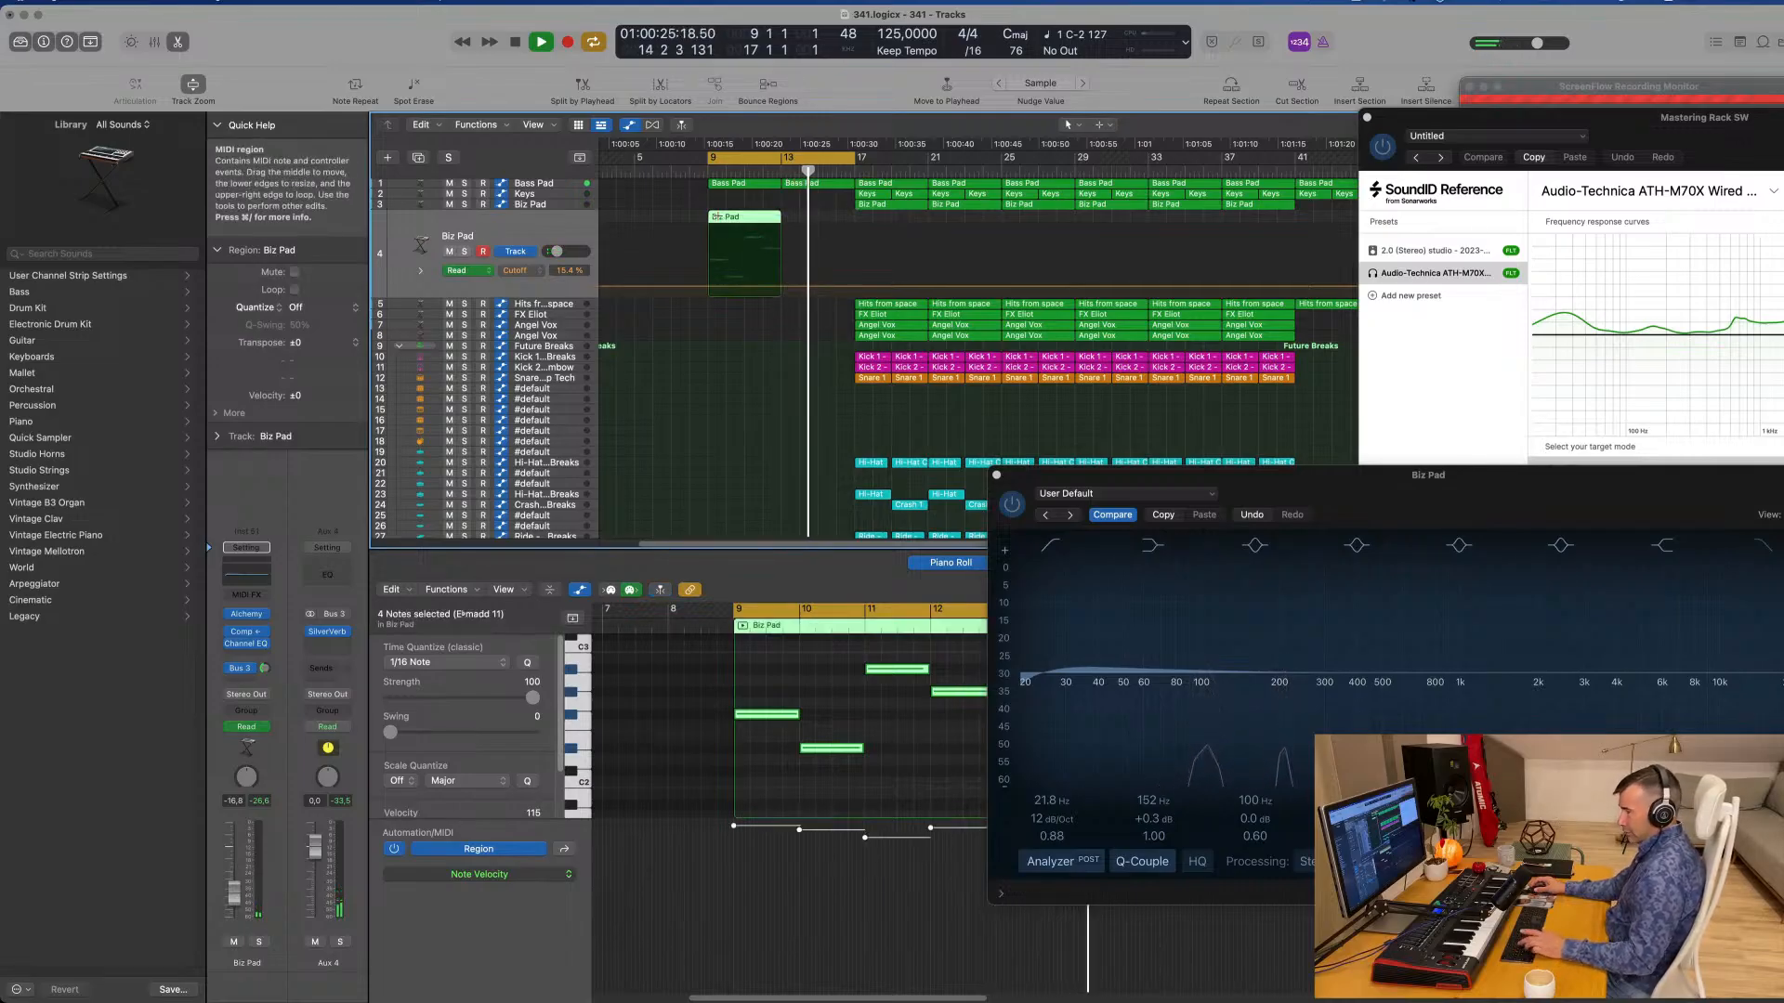
key(super+r)
scroll(671, 299, left, 3)
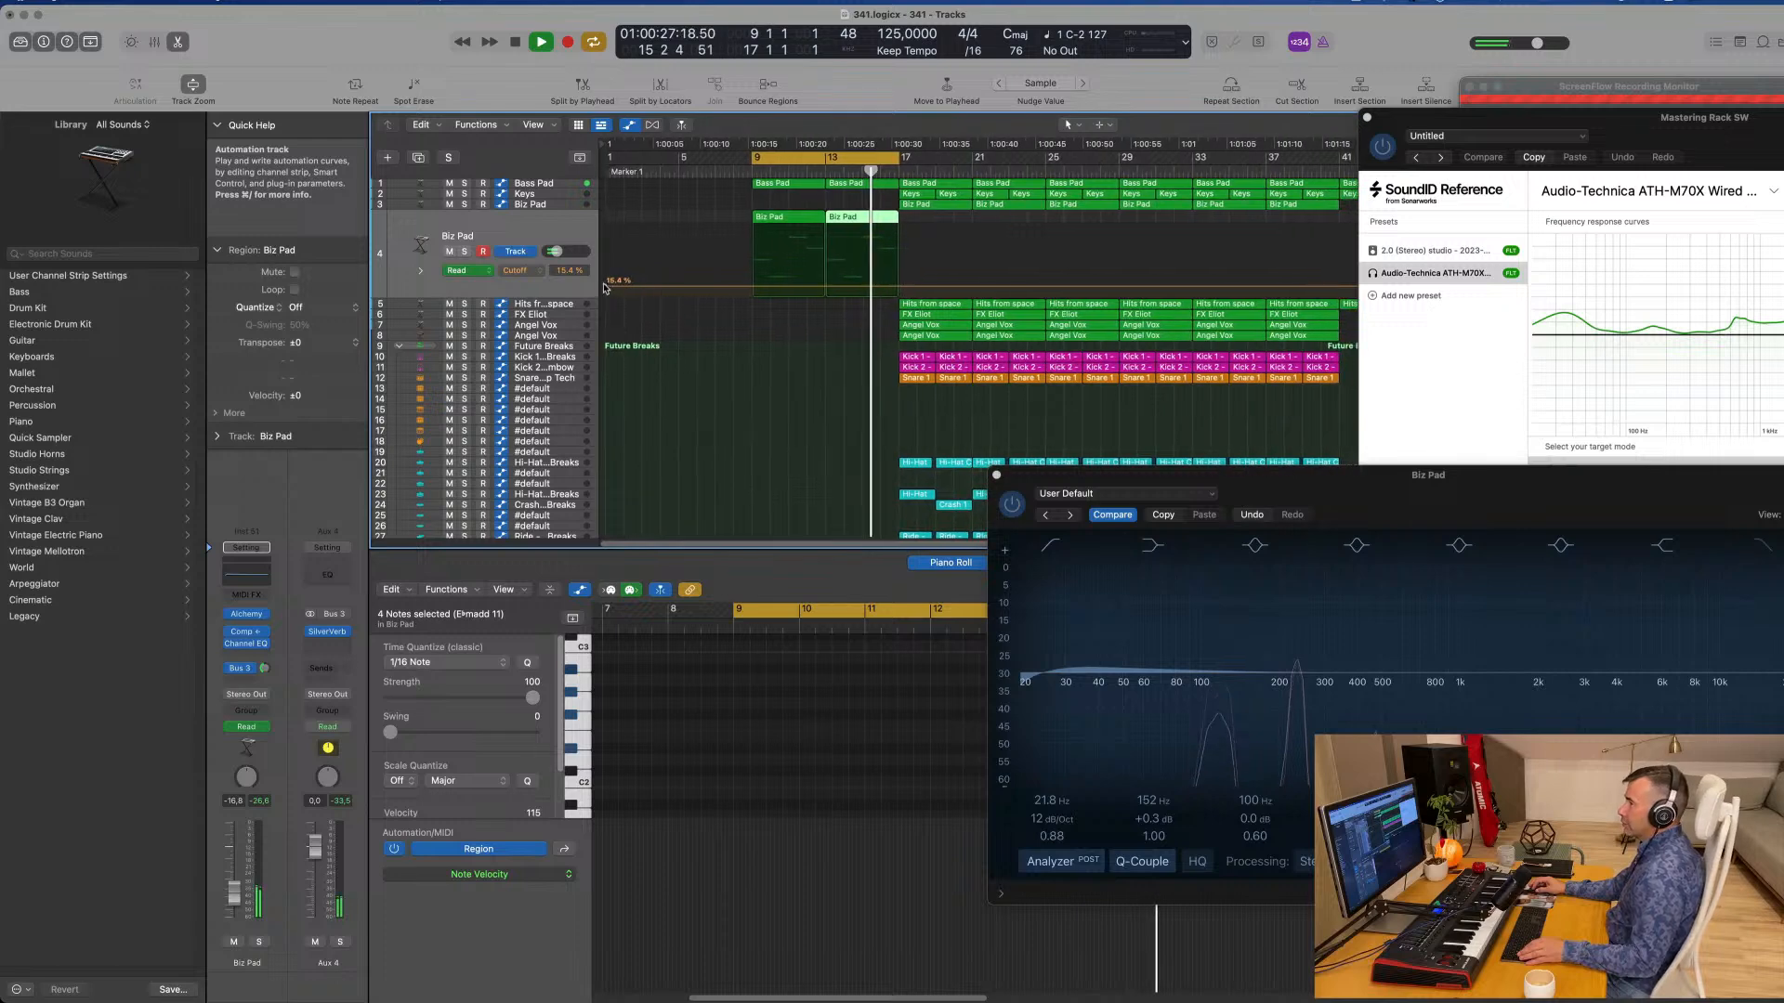
click(604, 290)
scroll(631, 291, left, 2)
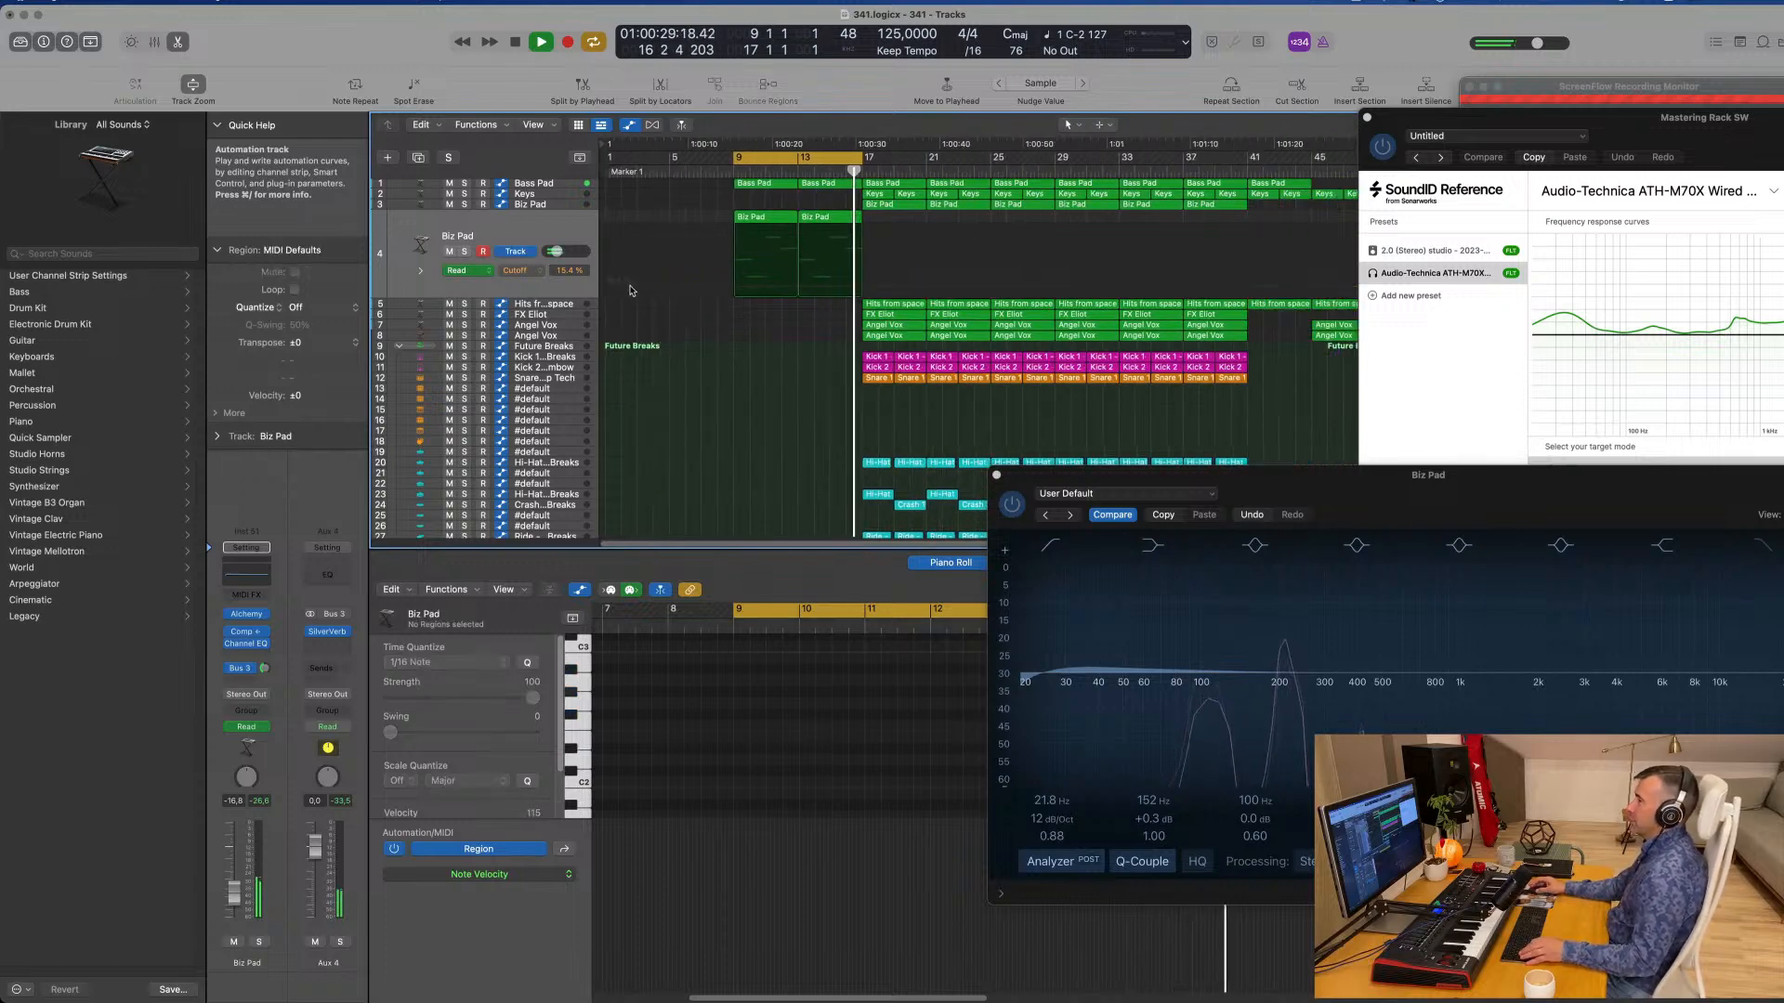
Step: Try a copy of the first Angel Vox track's bar 17 region at bar 9 and delete the copy after listening
scroll(803, 284, up, 2)
scroll(806, 281, left, 2)
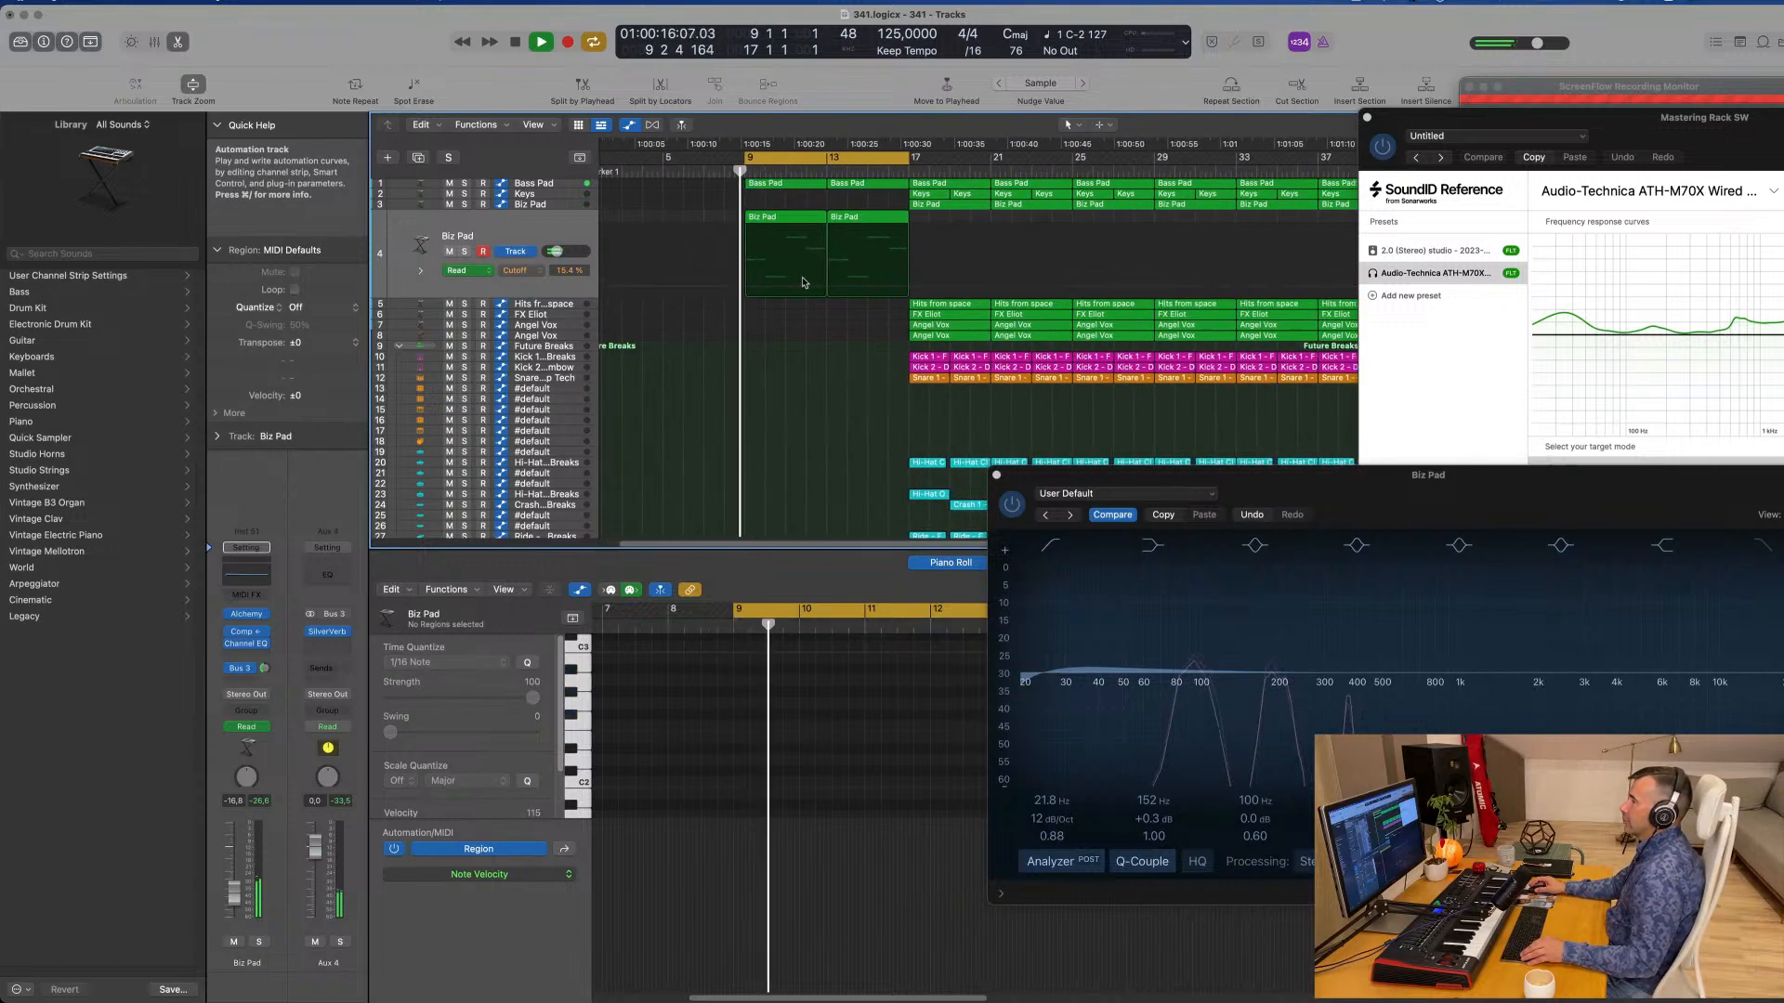
scroll(836, 276, down, 3)
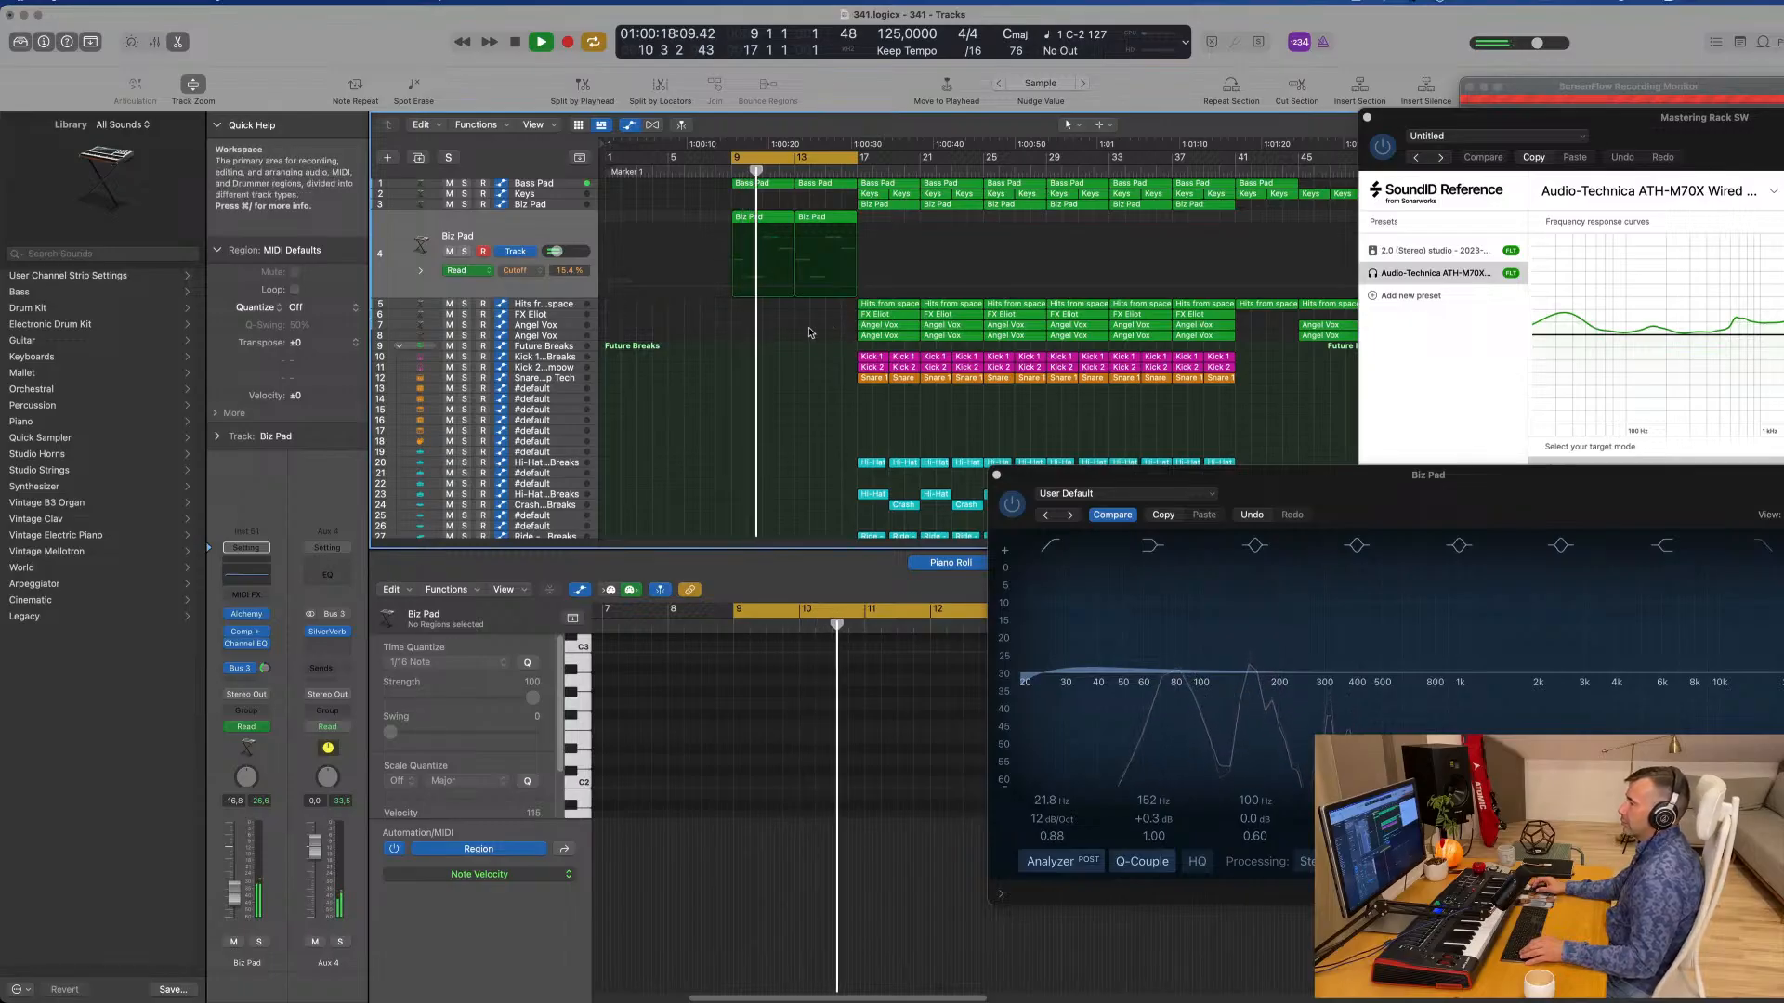
scroll(809, 332, down, 2)
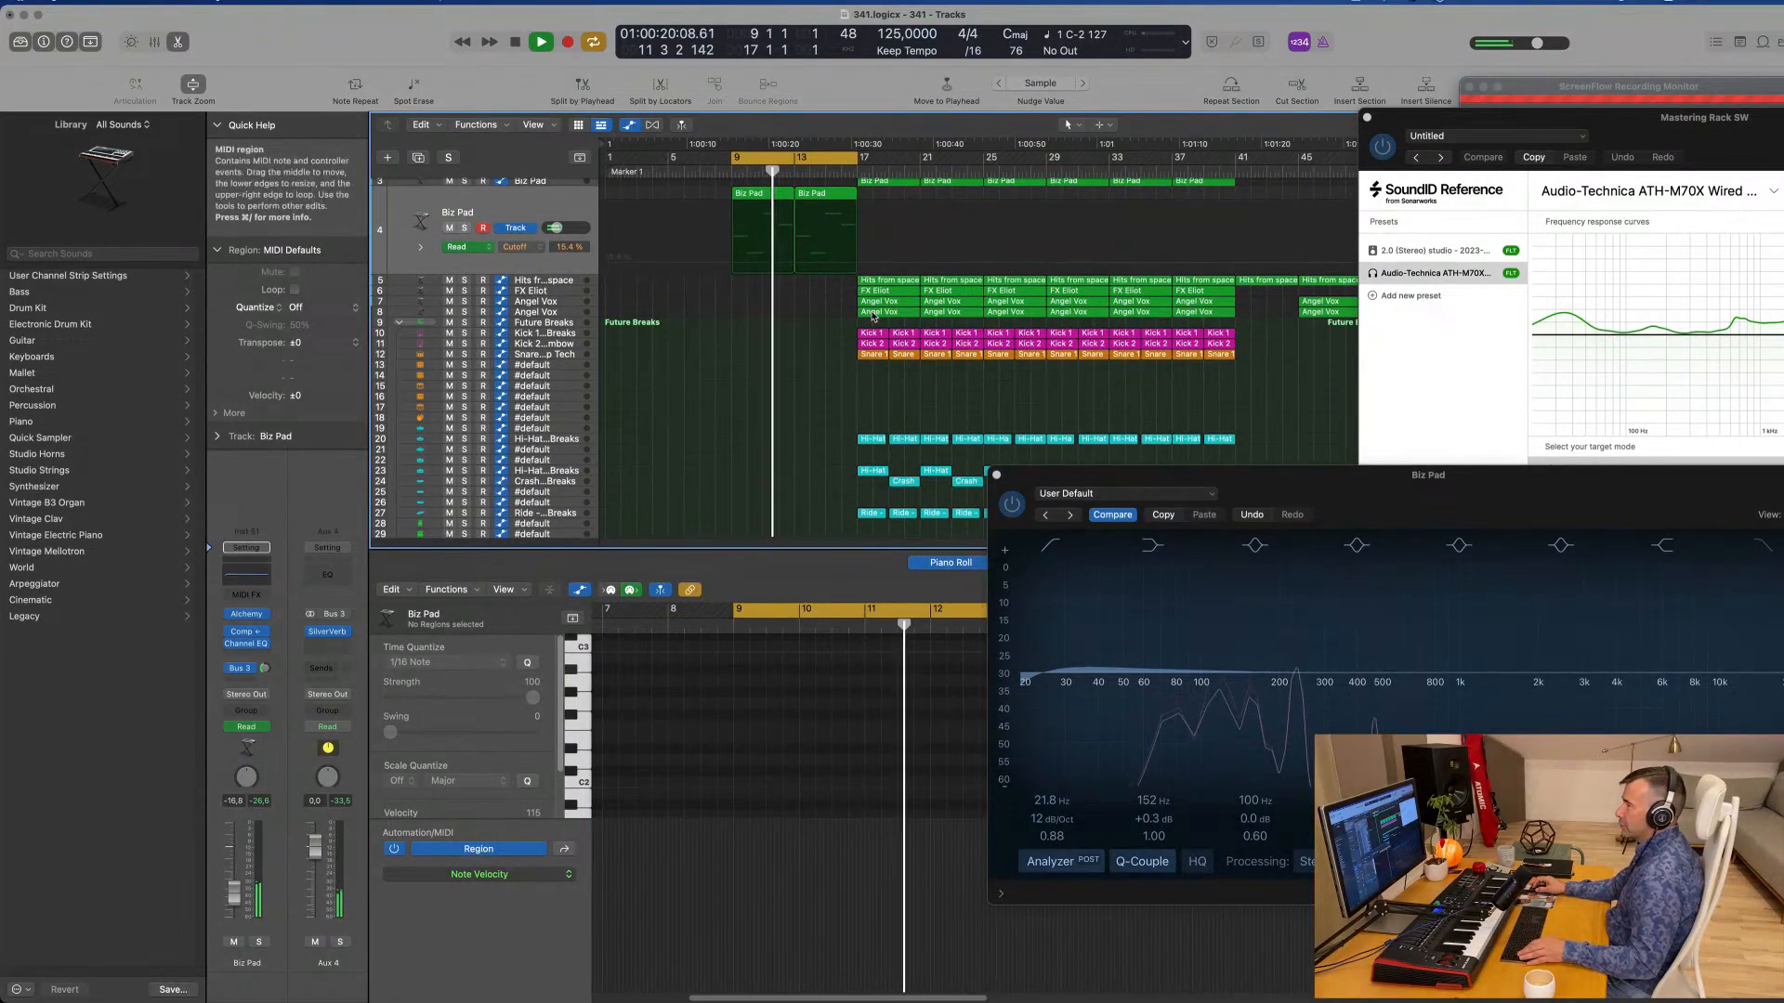
click(556, 314)
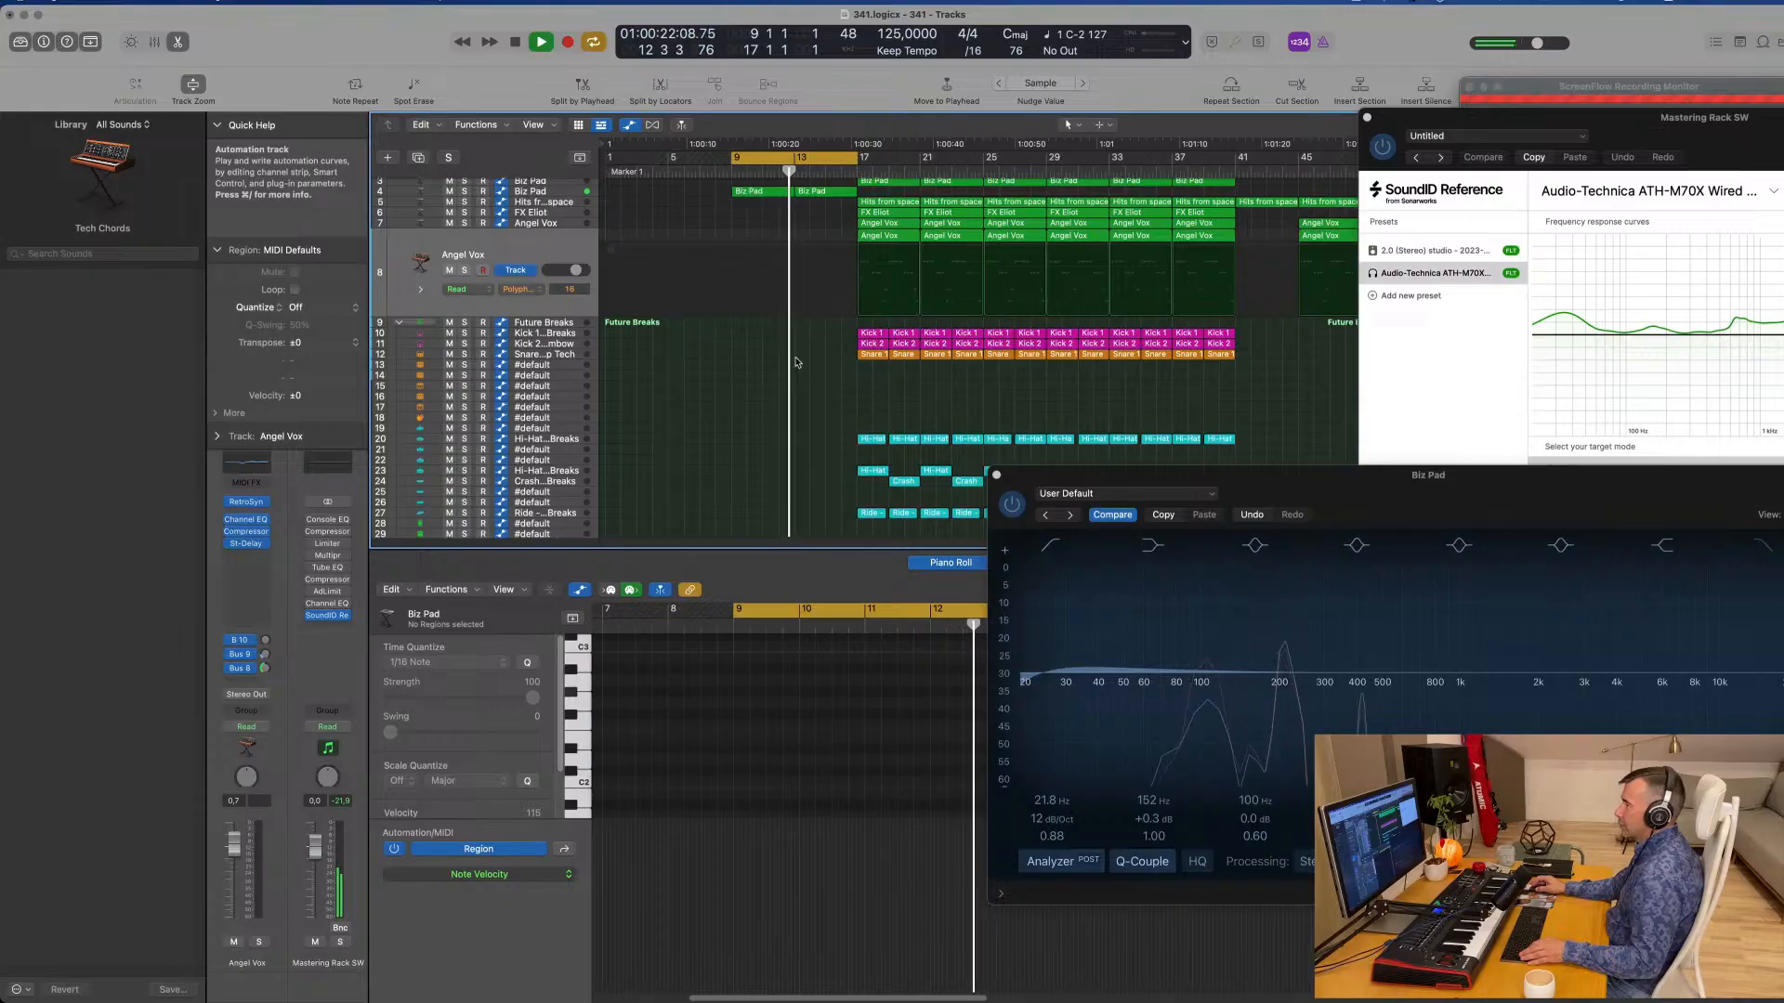
click(889, 225)
drag(889, 225, 759, 229)
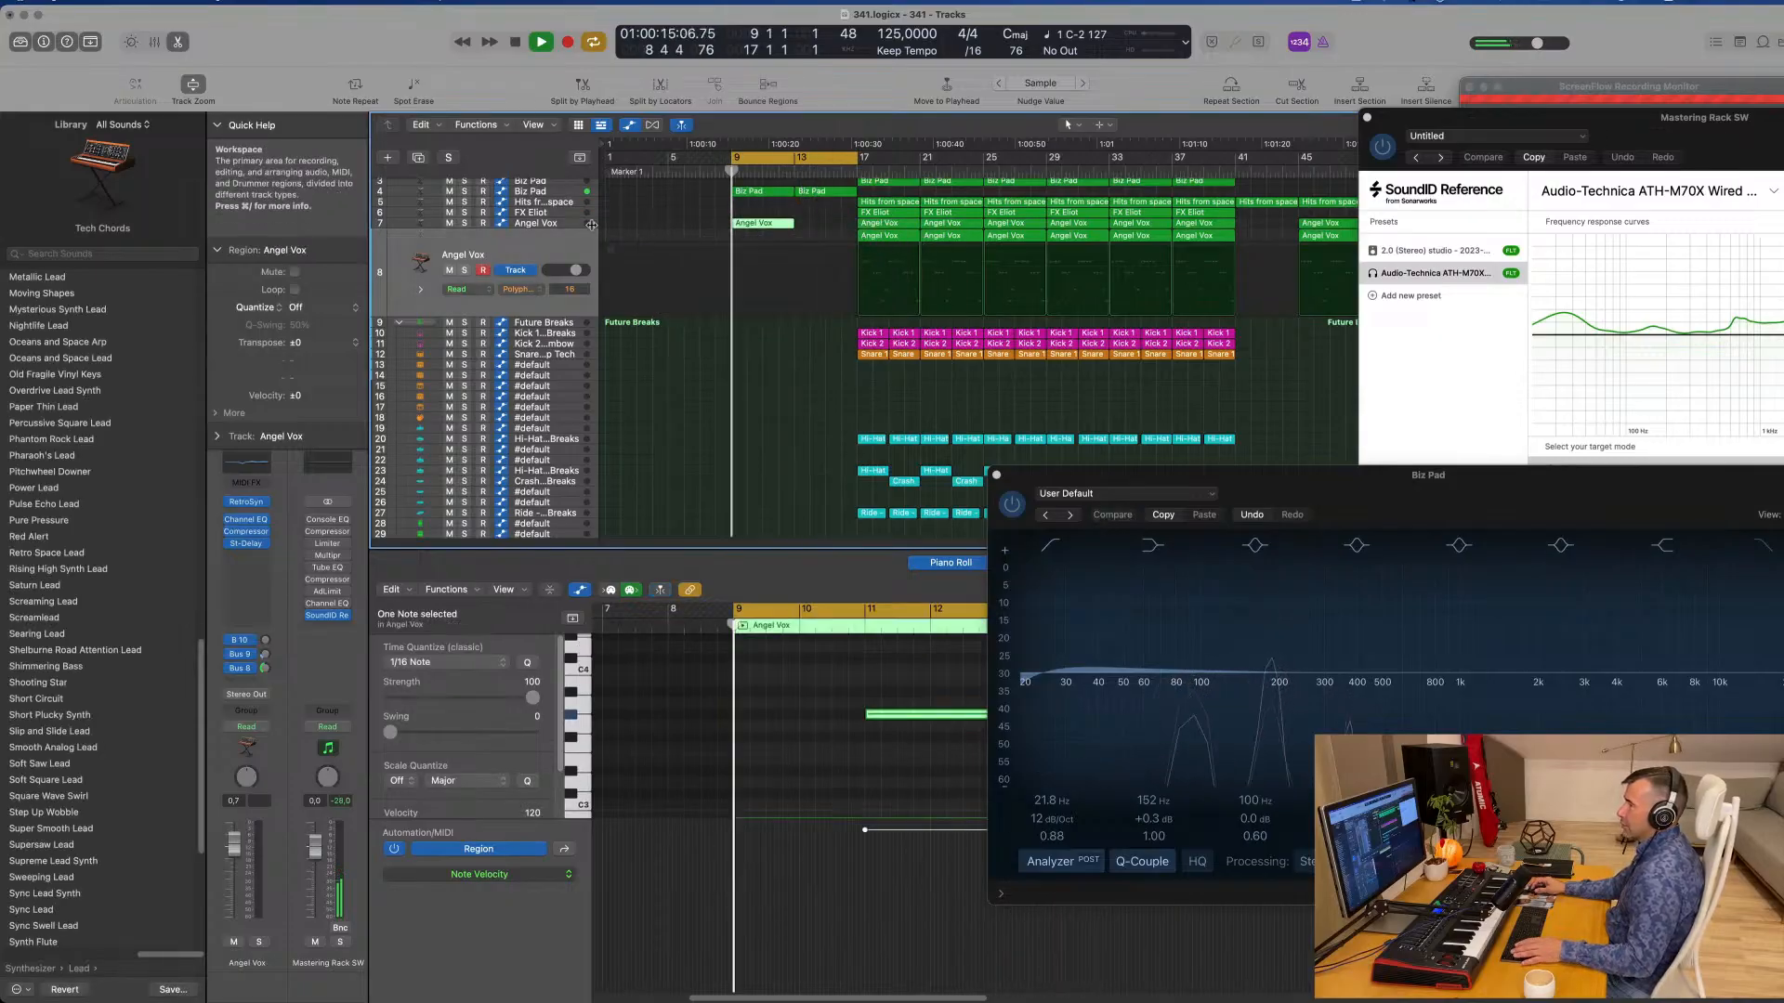
click(553, 223)
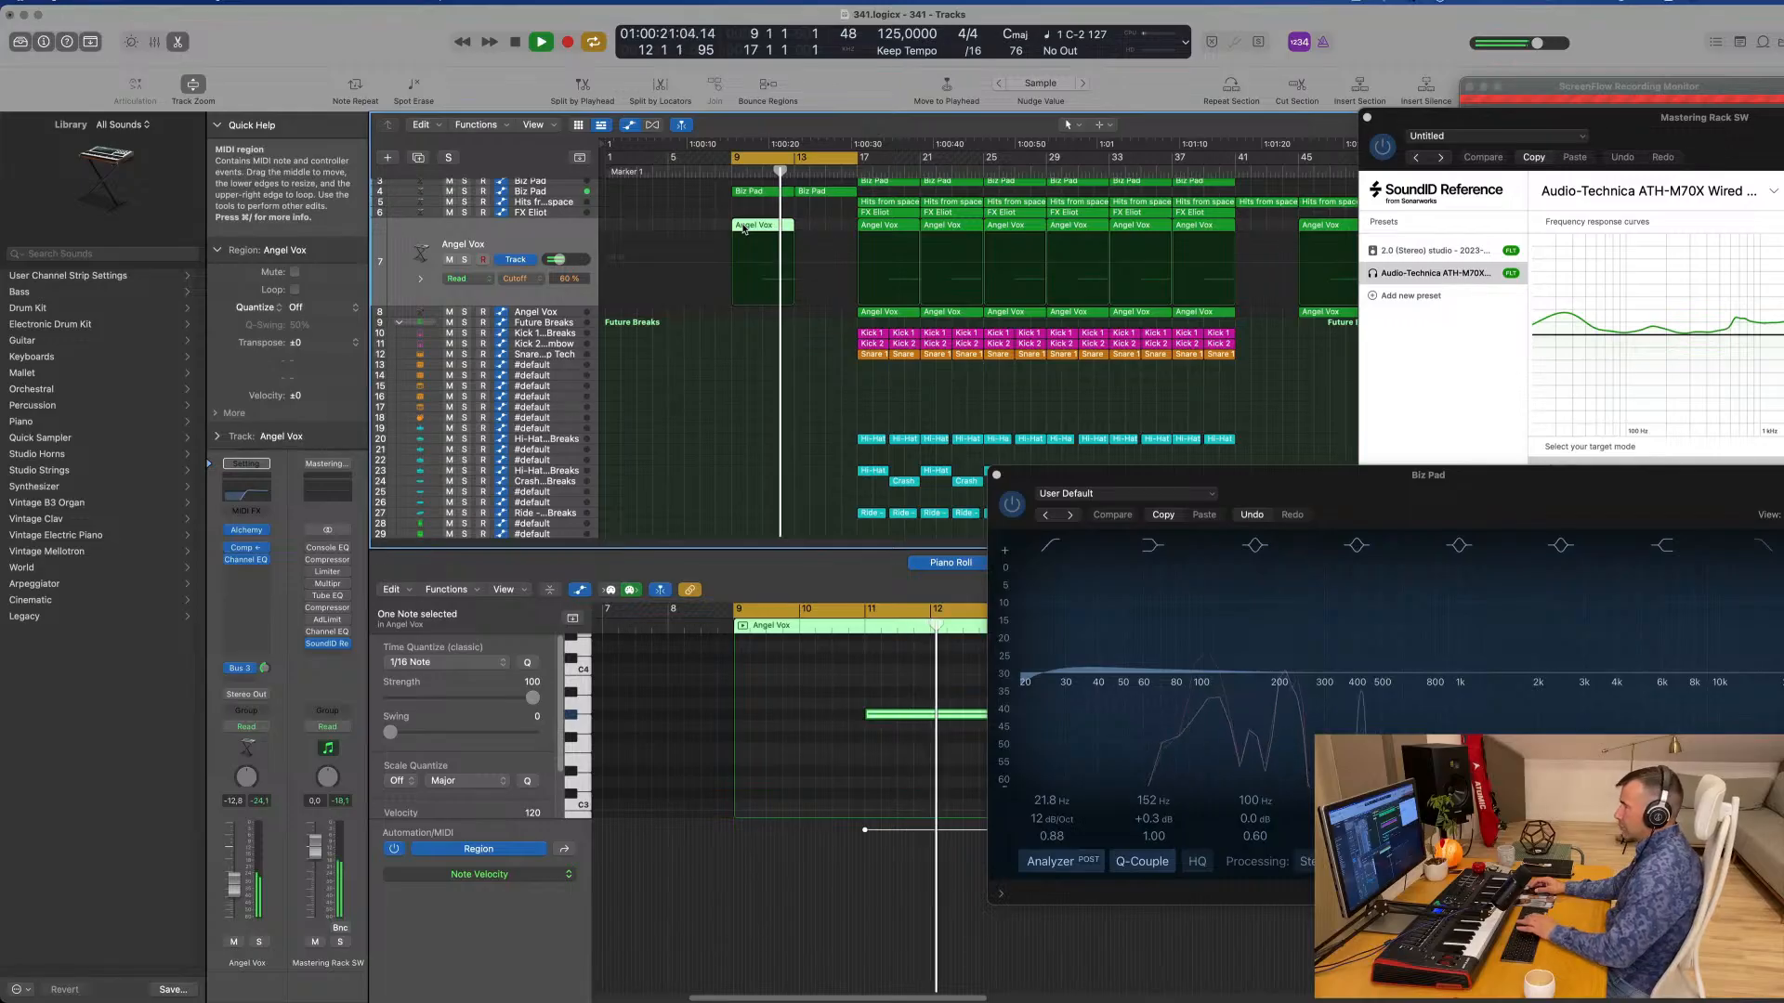
key(Delete)
Step: Try a copy of the FX Eliot region at bar 9 and delete the copy after listening
click(898, 215)
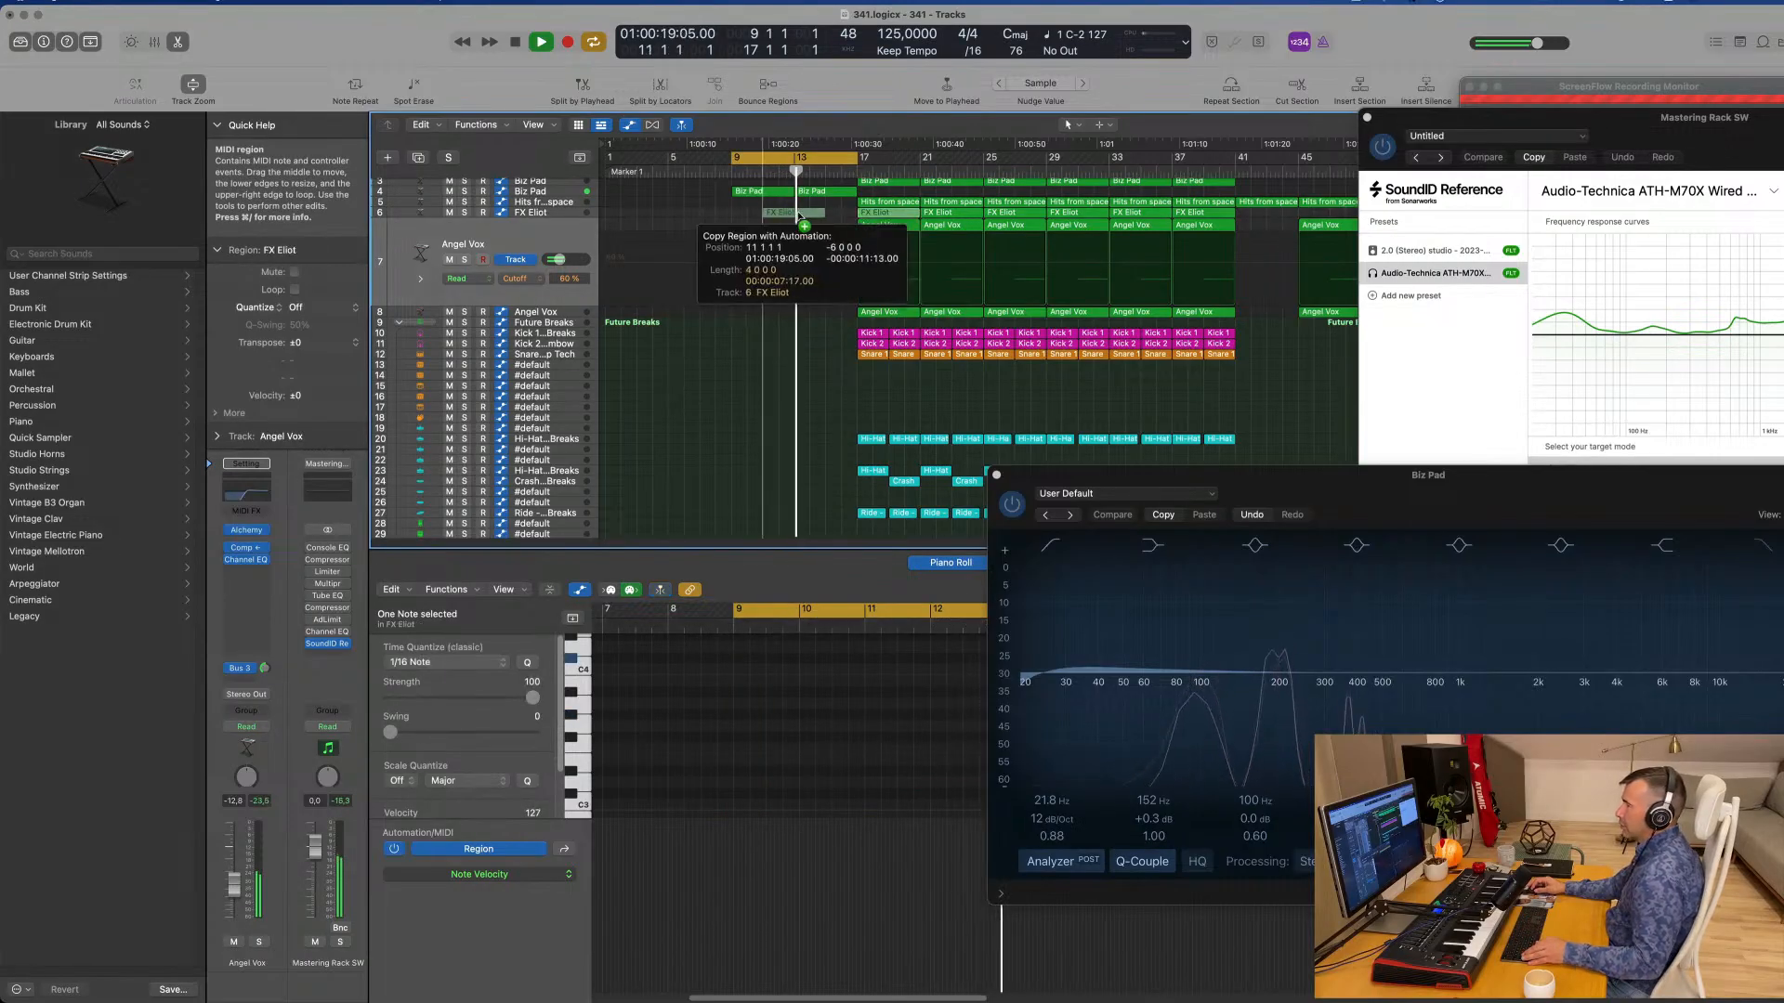
drag(764, 216, 764, 216)
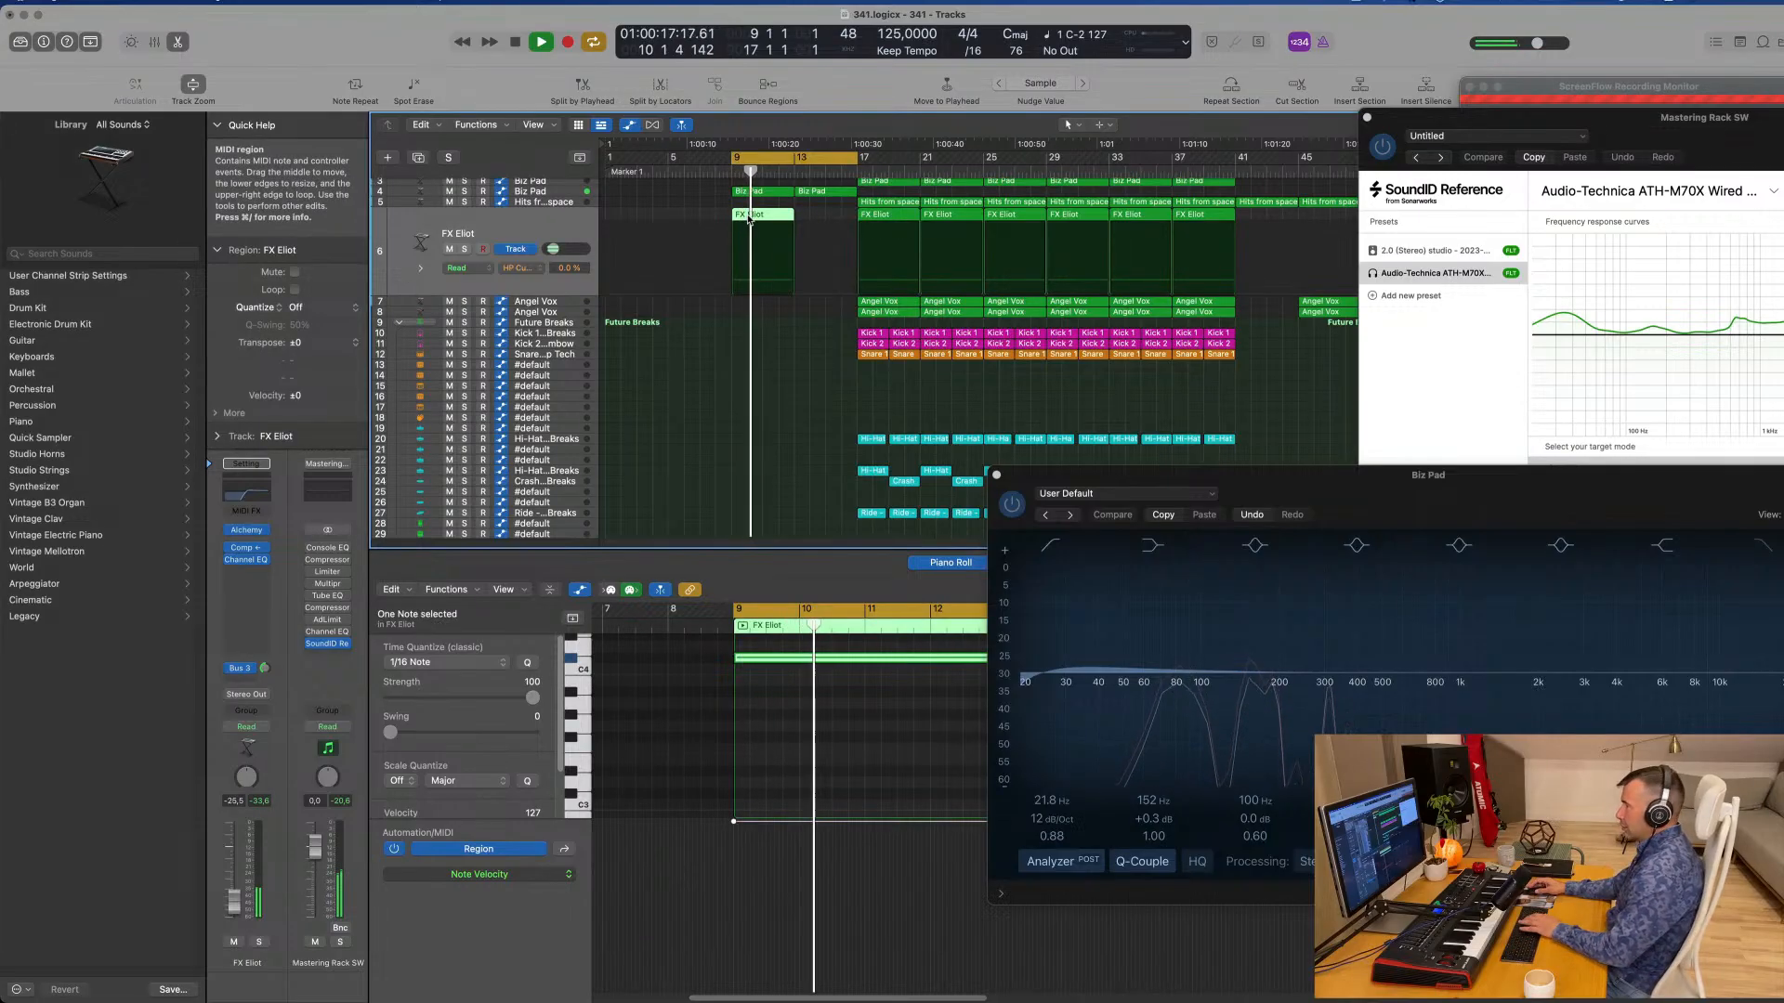
drag(749, 219, 823, 224)
key(Delete)
Step: Move the Hits from space region from bar 17 to bar 13 and select its track while listening
scroll(864, 240, up, 2)
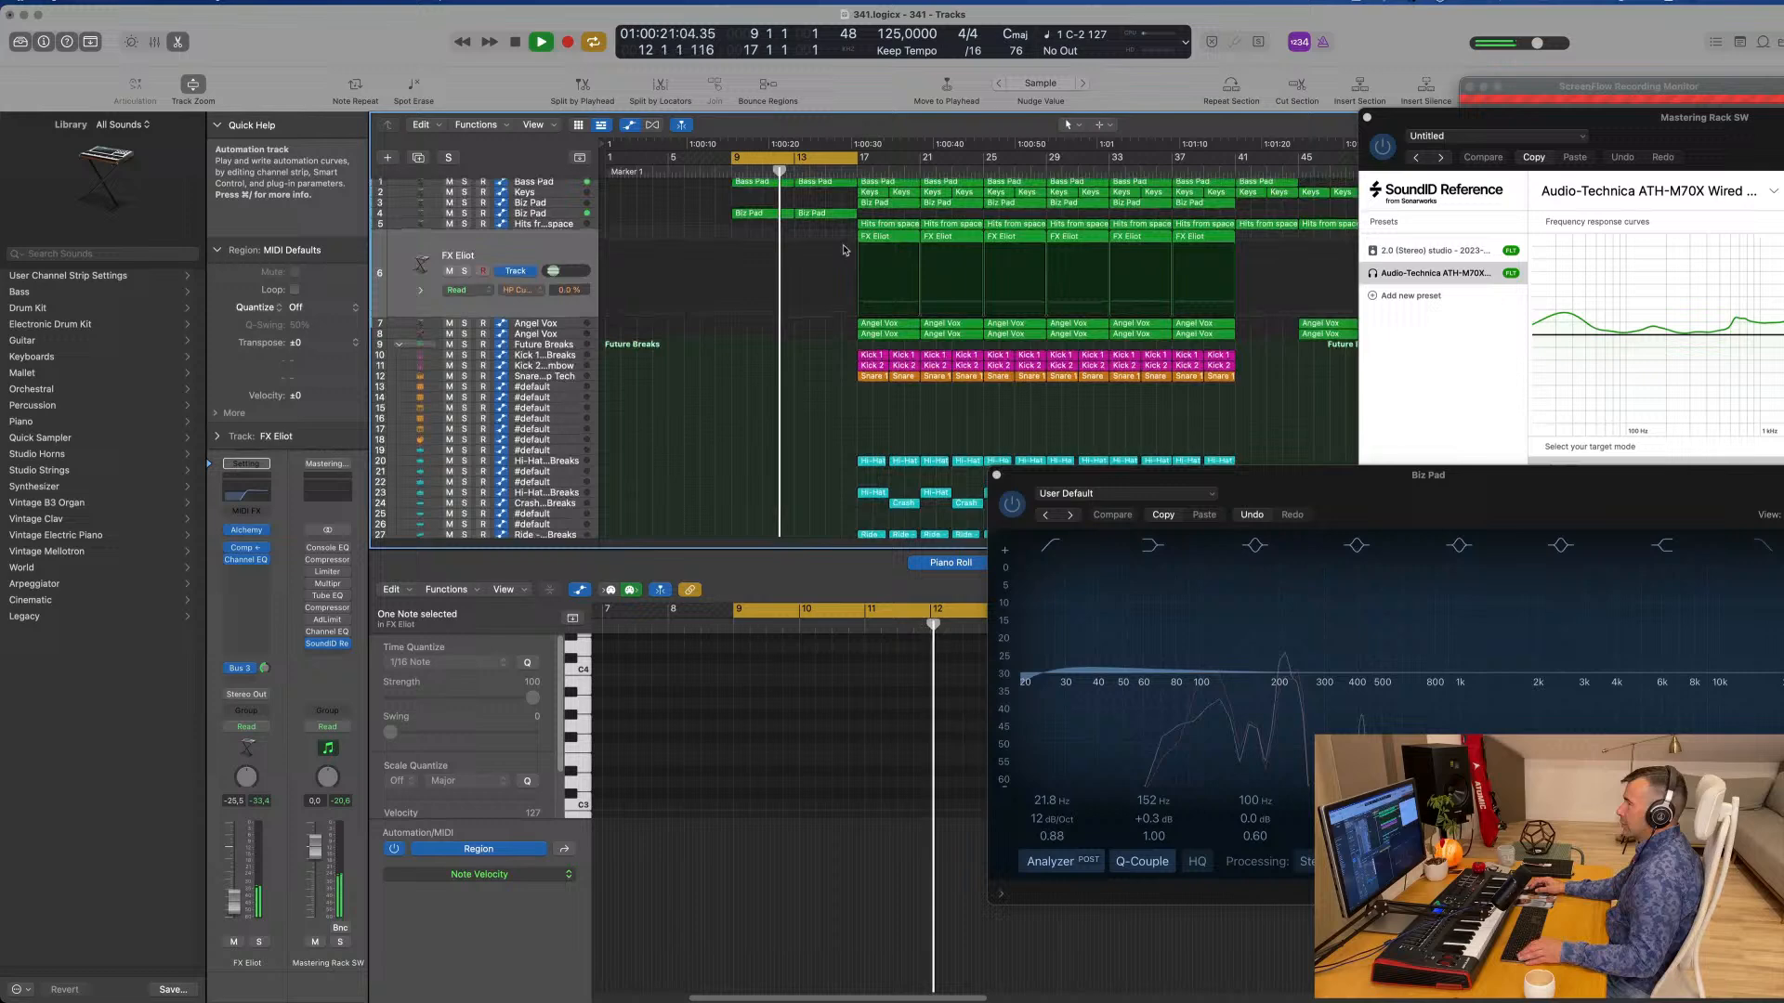
click(889, 228)
drag(887, 230, 823, 230)
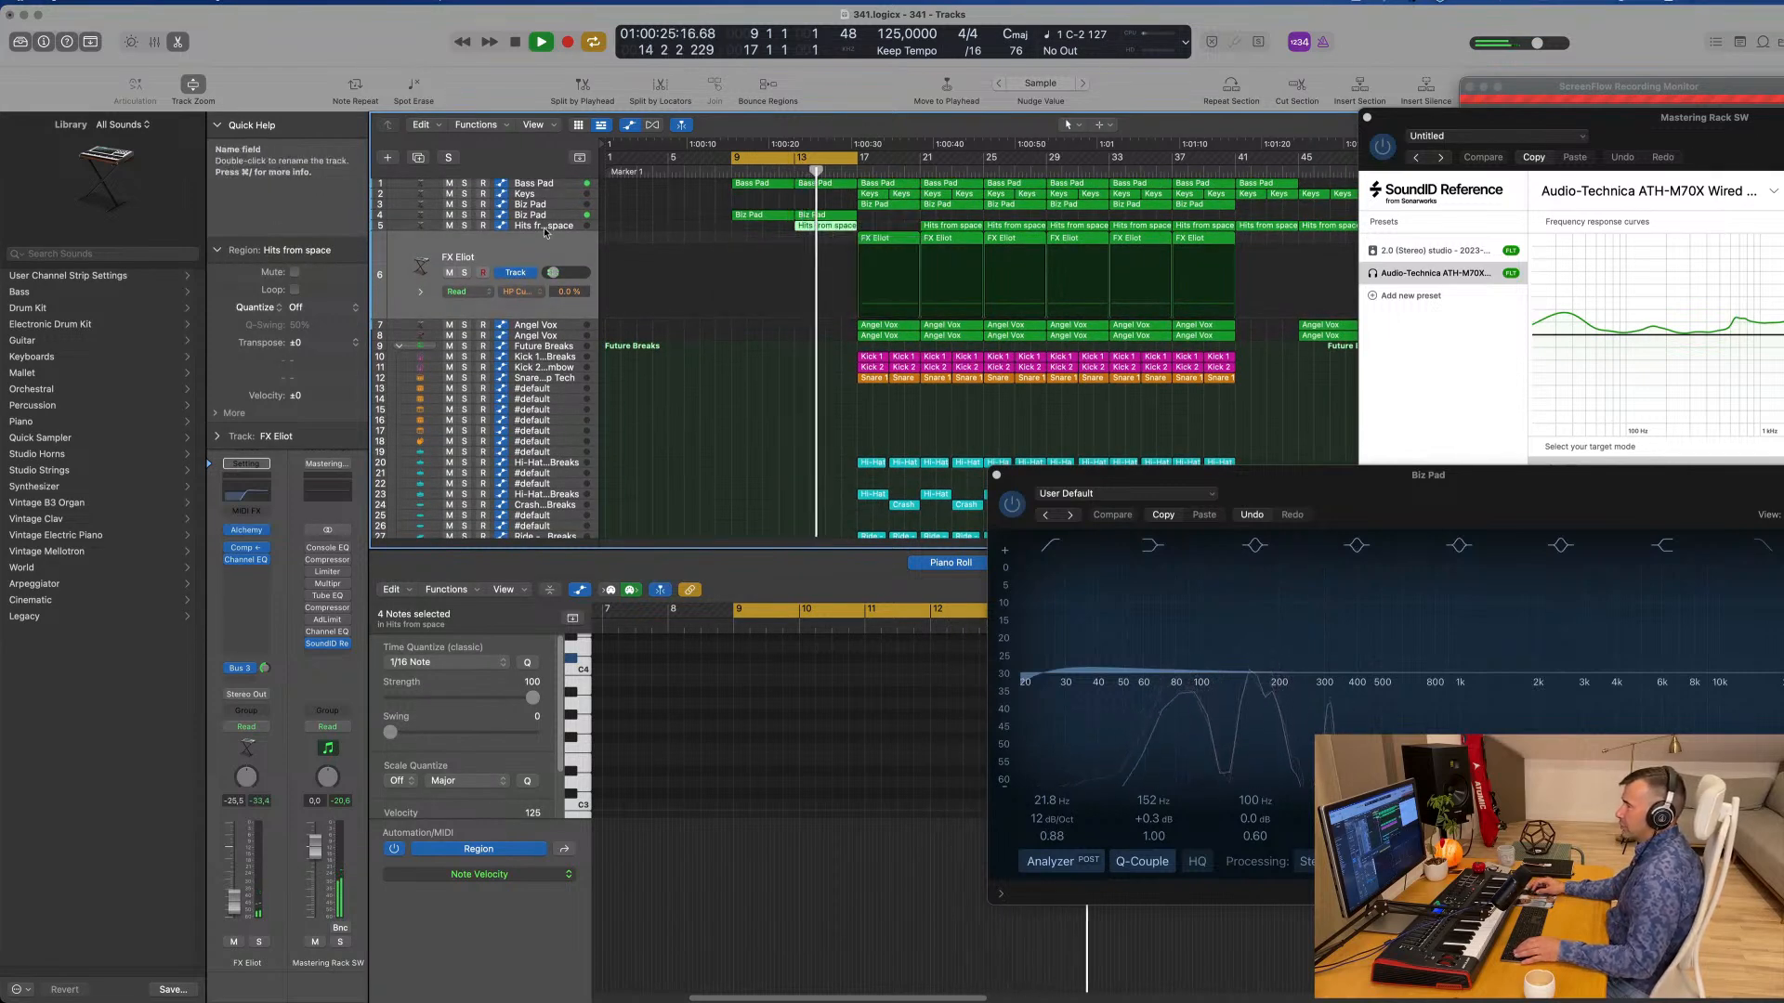
click(545, 230)
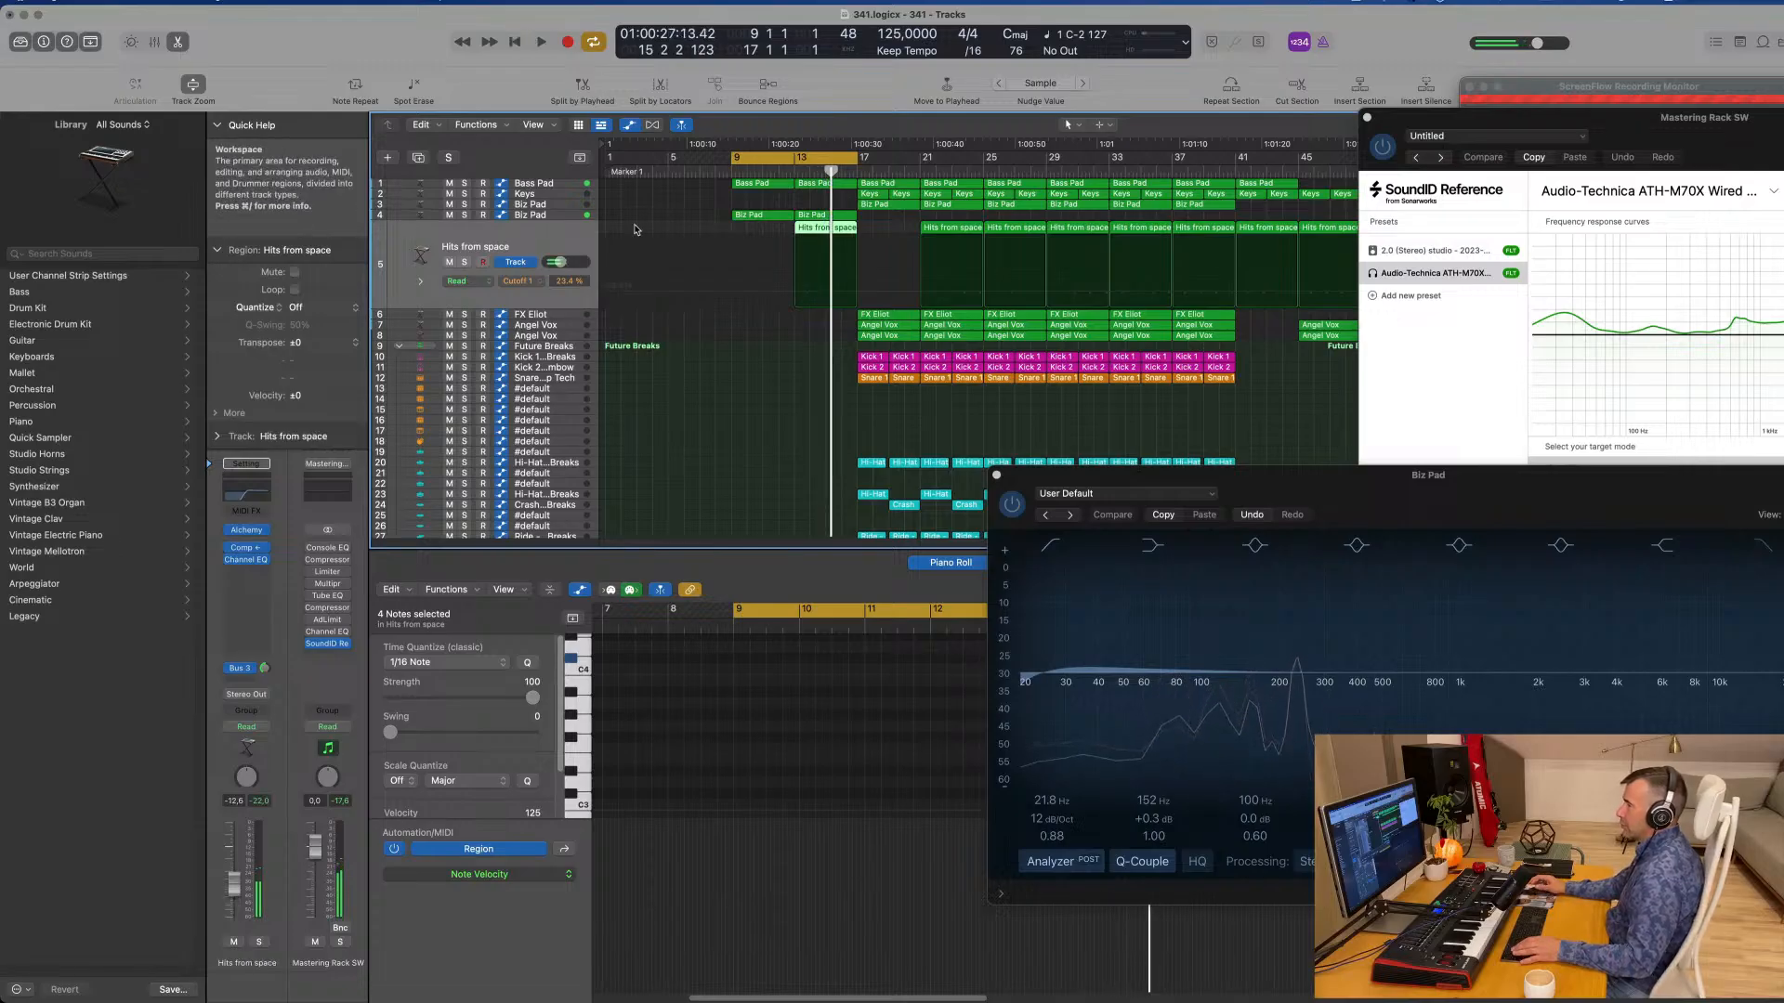
Step: Play the arrangement and delete the drum regions between bars 17 and 25
key(space)
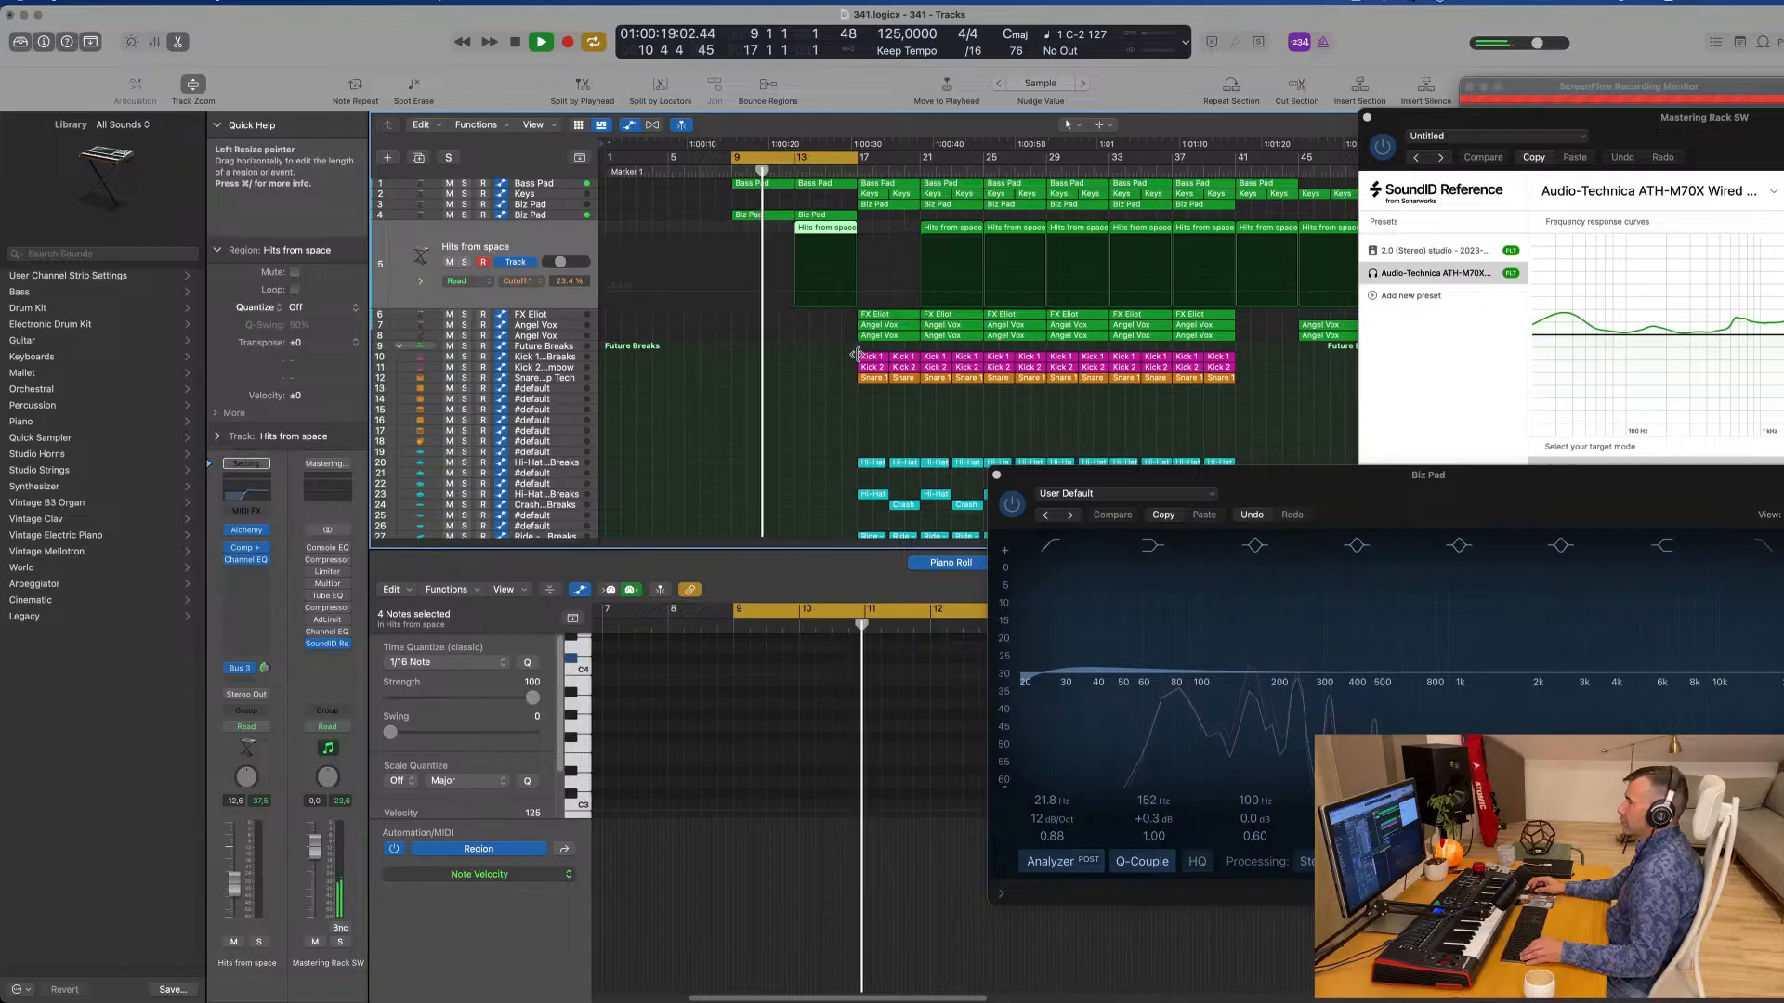
scroll(846, 389, down, 1)
scroll(844, 394, down, 1)
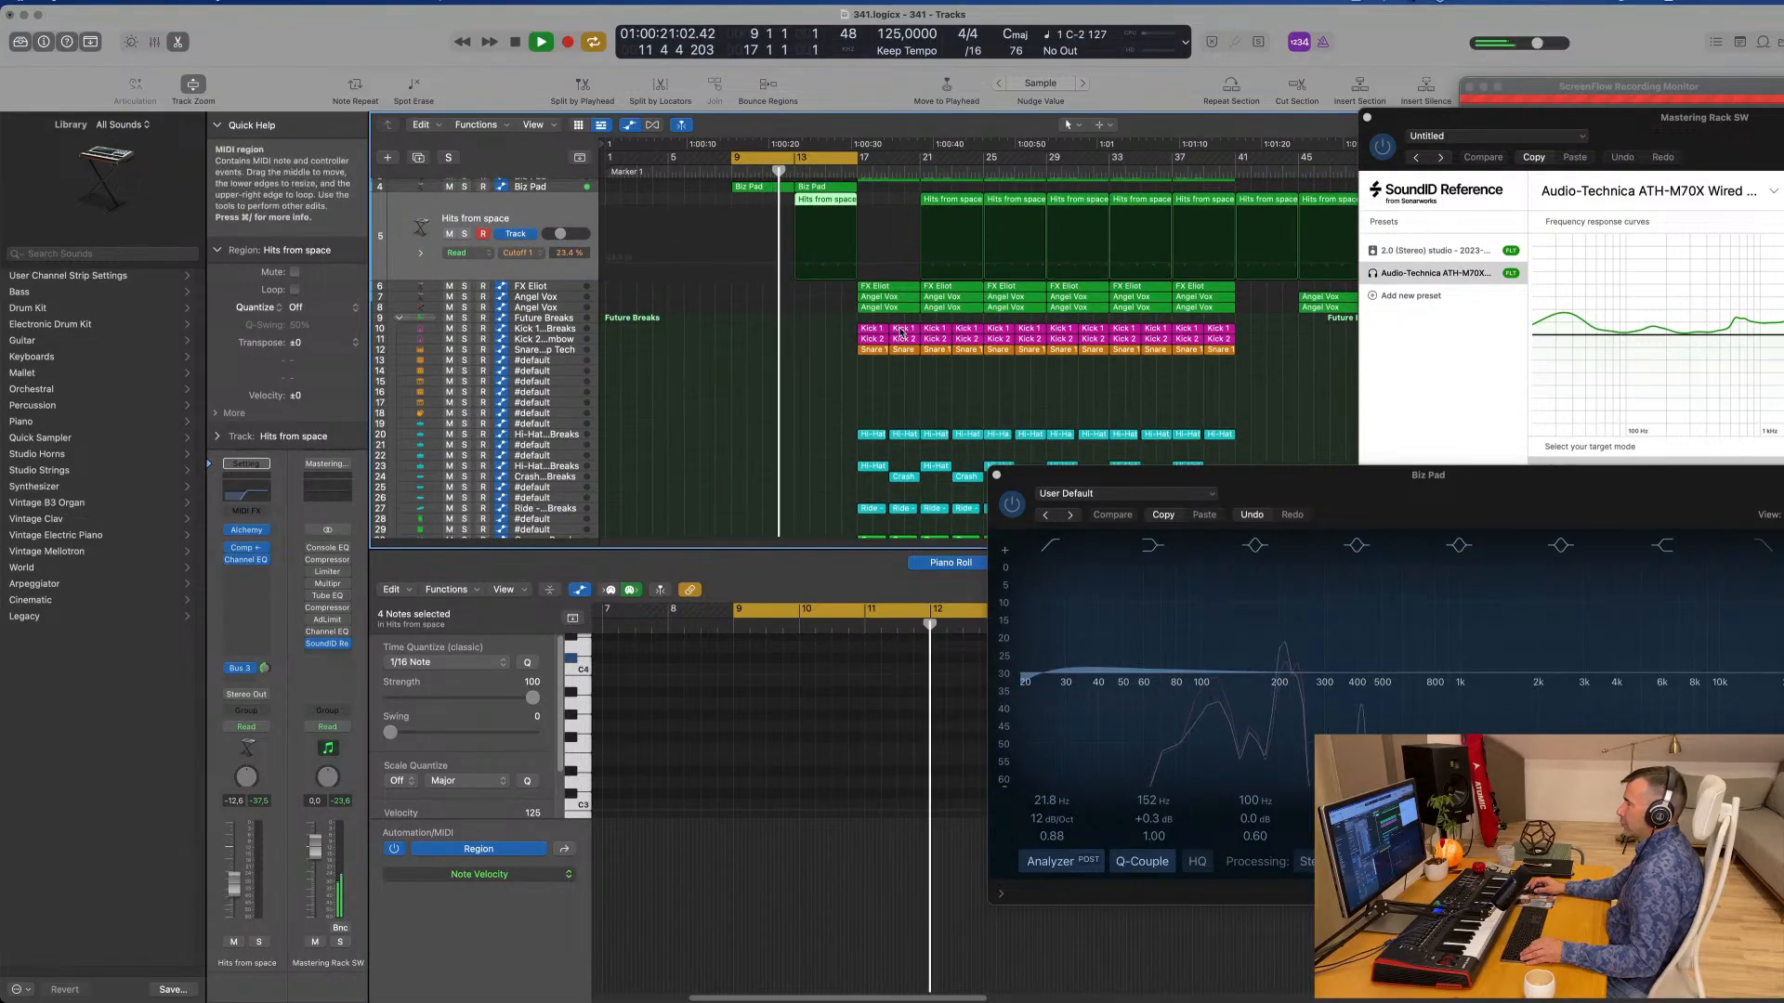
drag(894, 509, 973, 502)
scroll(958, 440, up, 5)
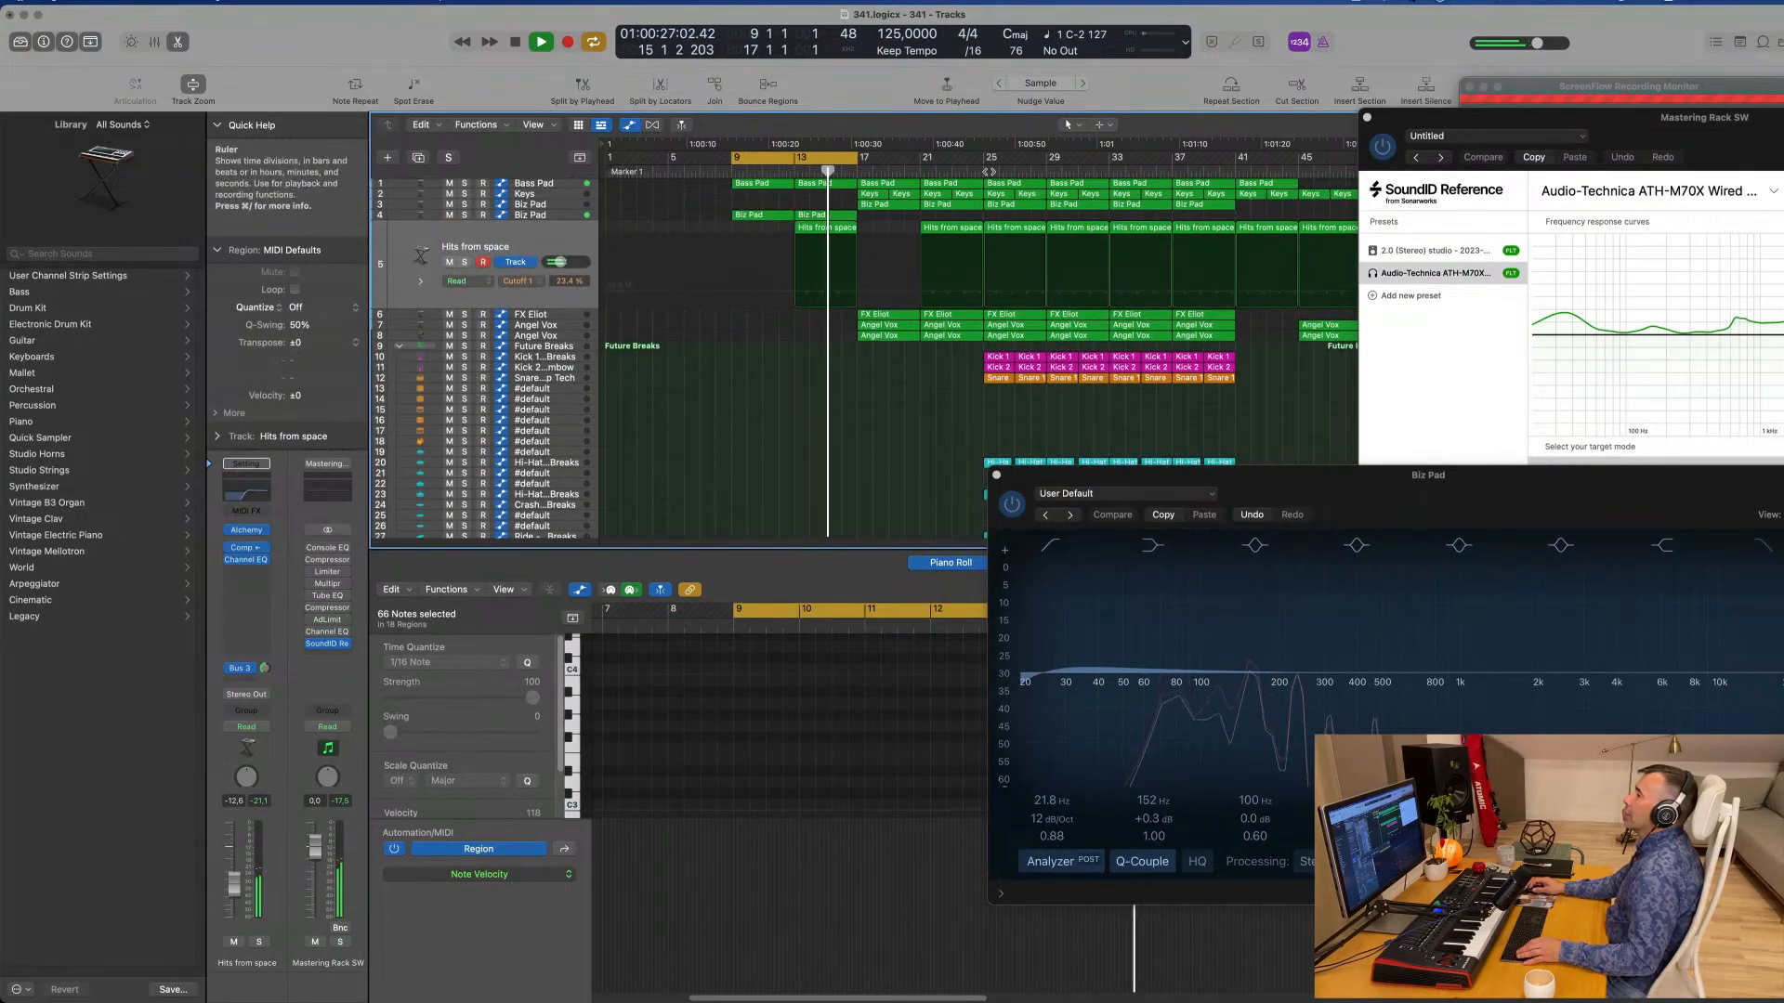
Step: Extend the cycle range to bar 25 and delete the Angel Vox regions from bars 17 to 25 on both tracks
scroll(973, 213, up, 1)
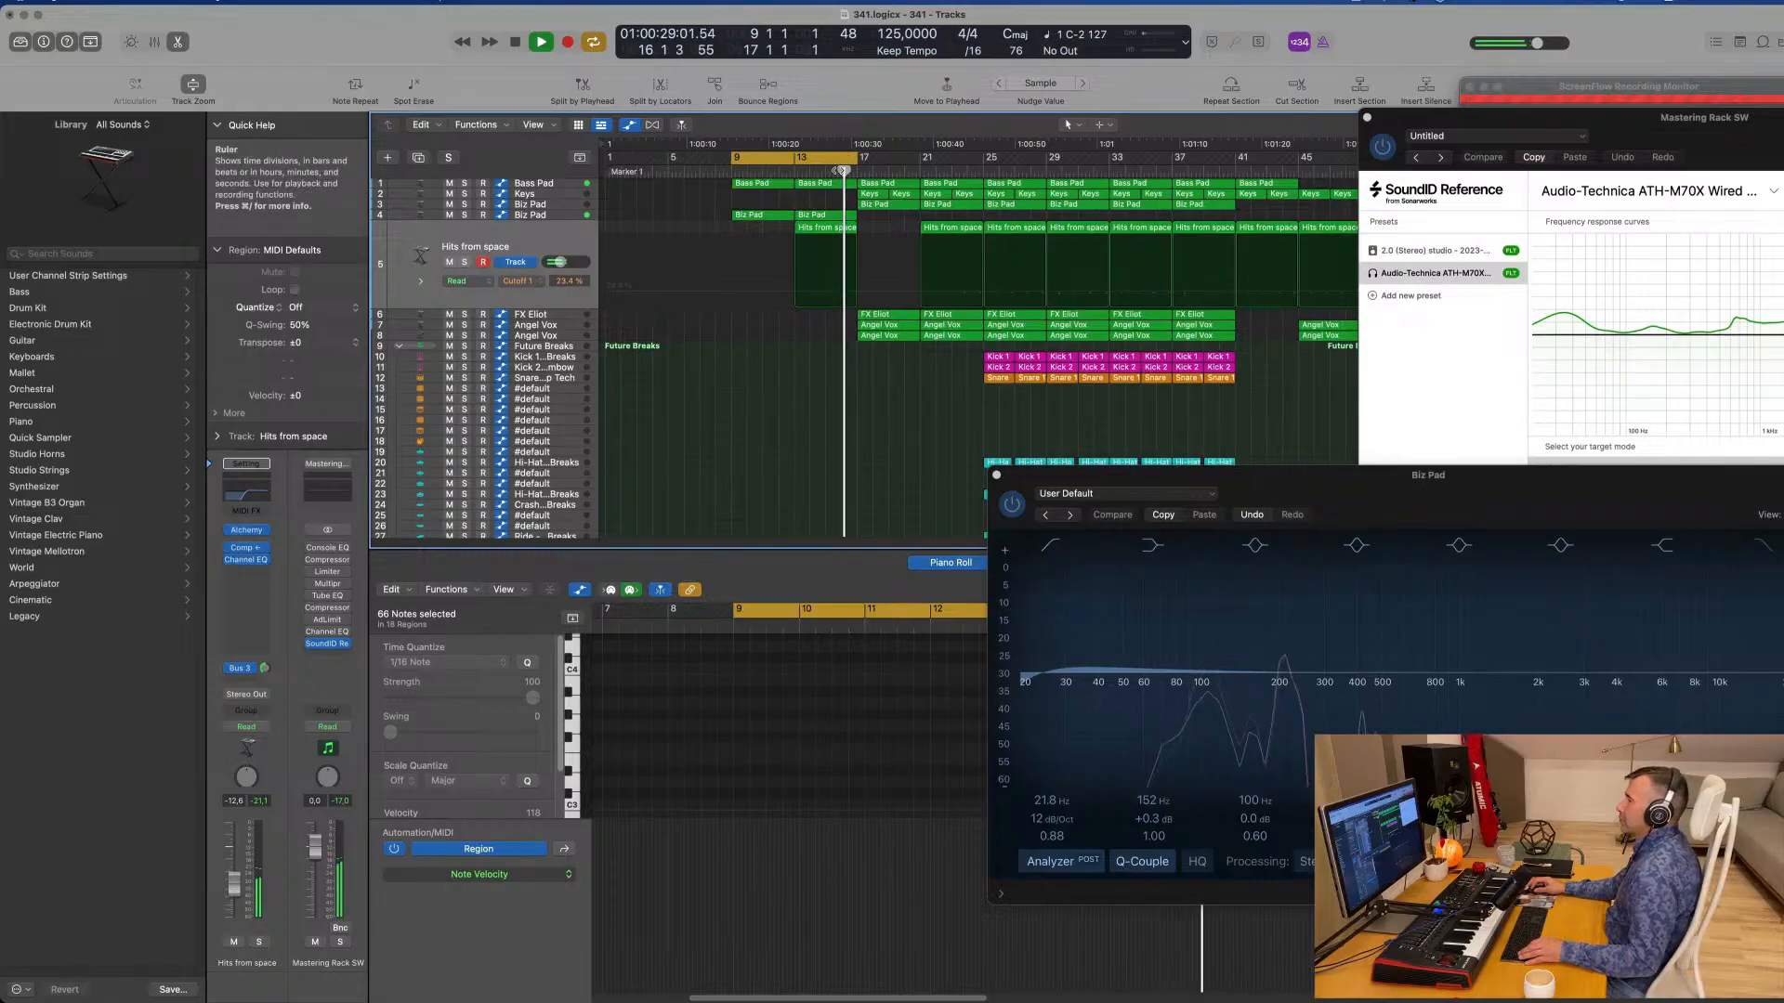
drag(863, 160, 985, 177)
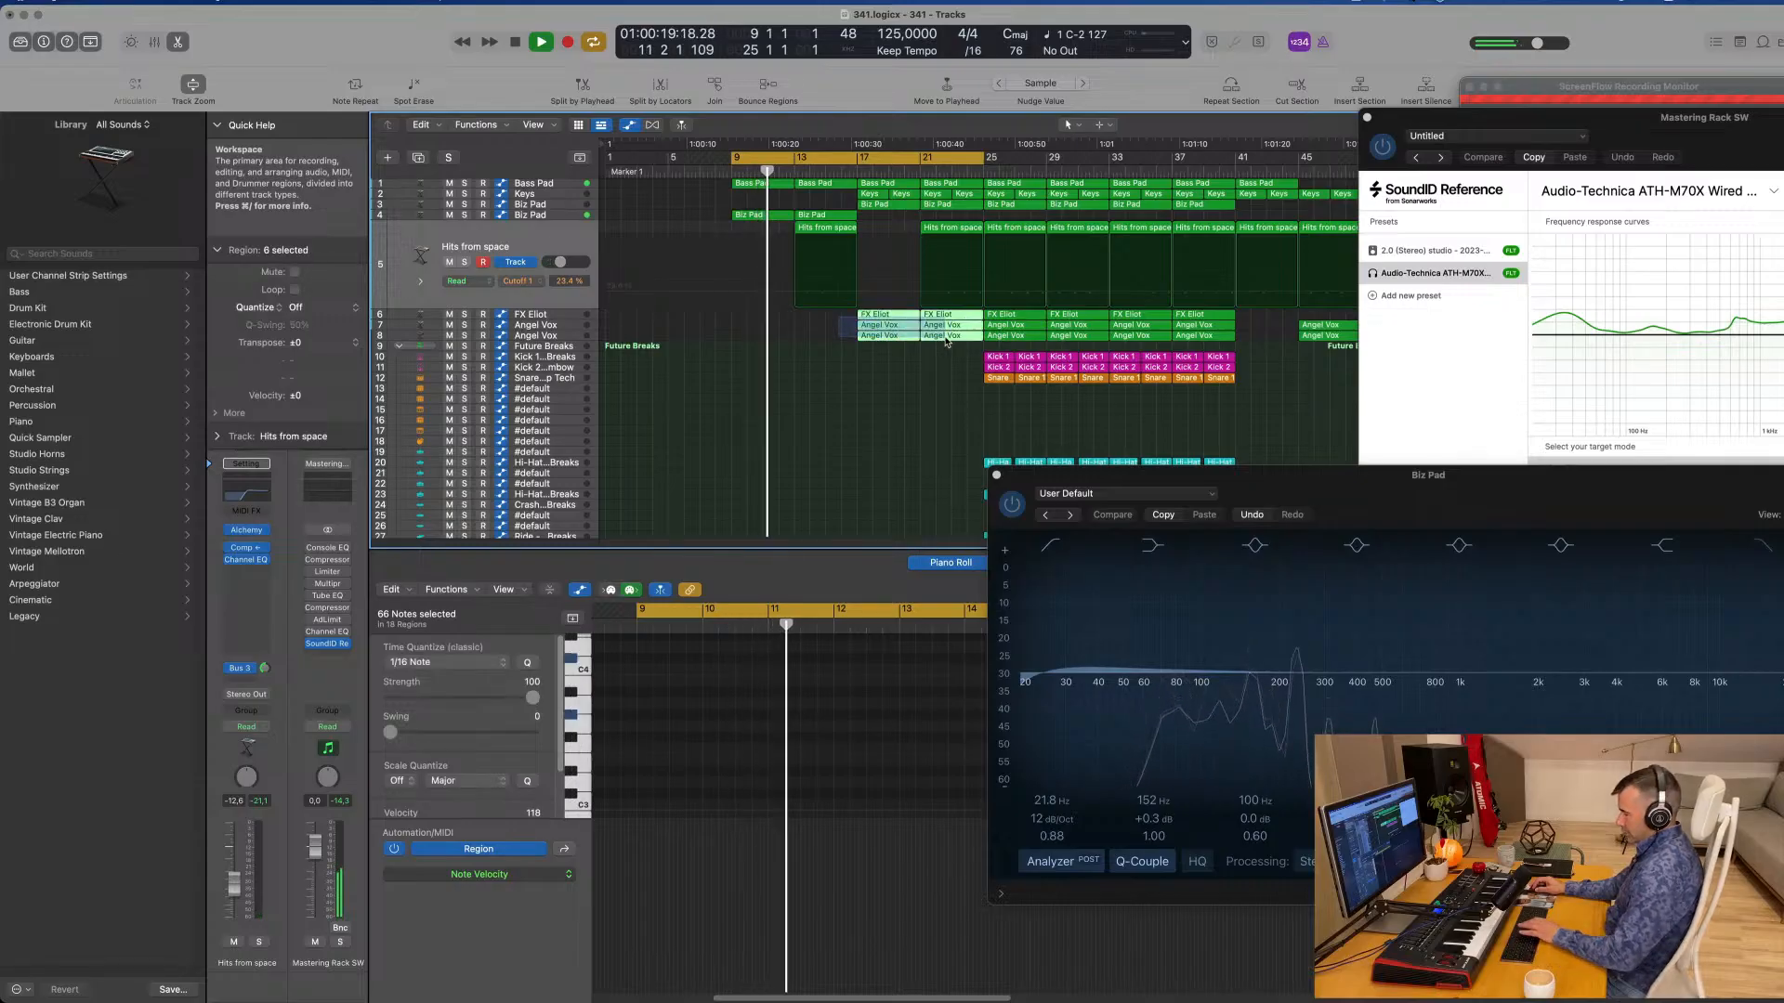
drag(839, 319, 942, 350)
click(844, 334)
key(Delete)
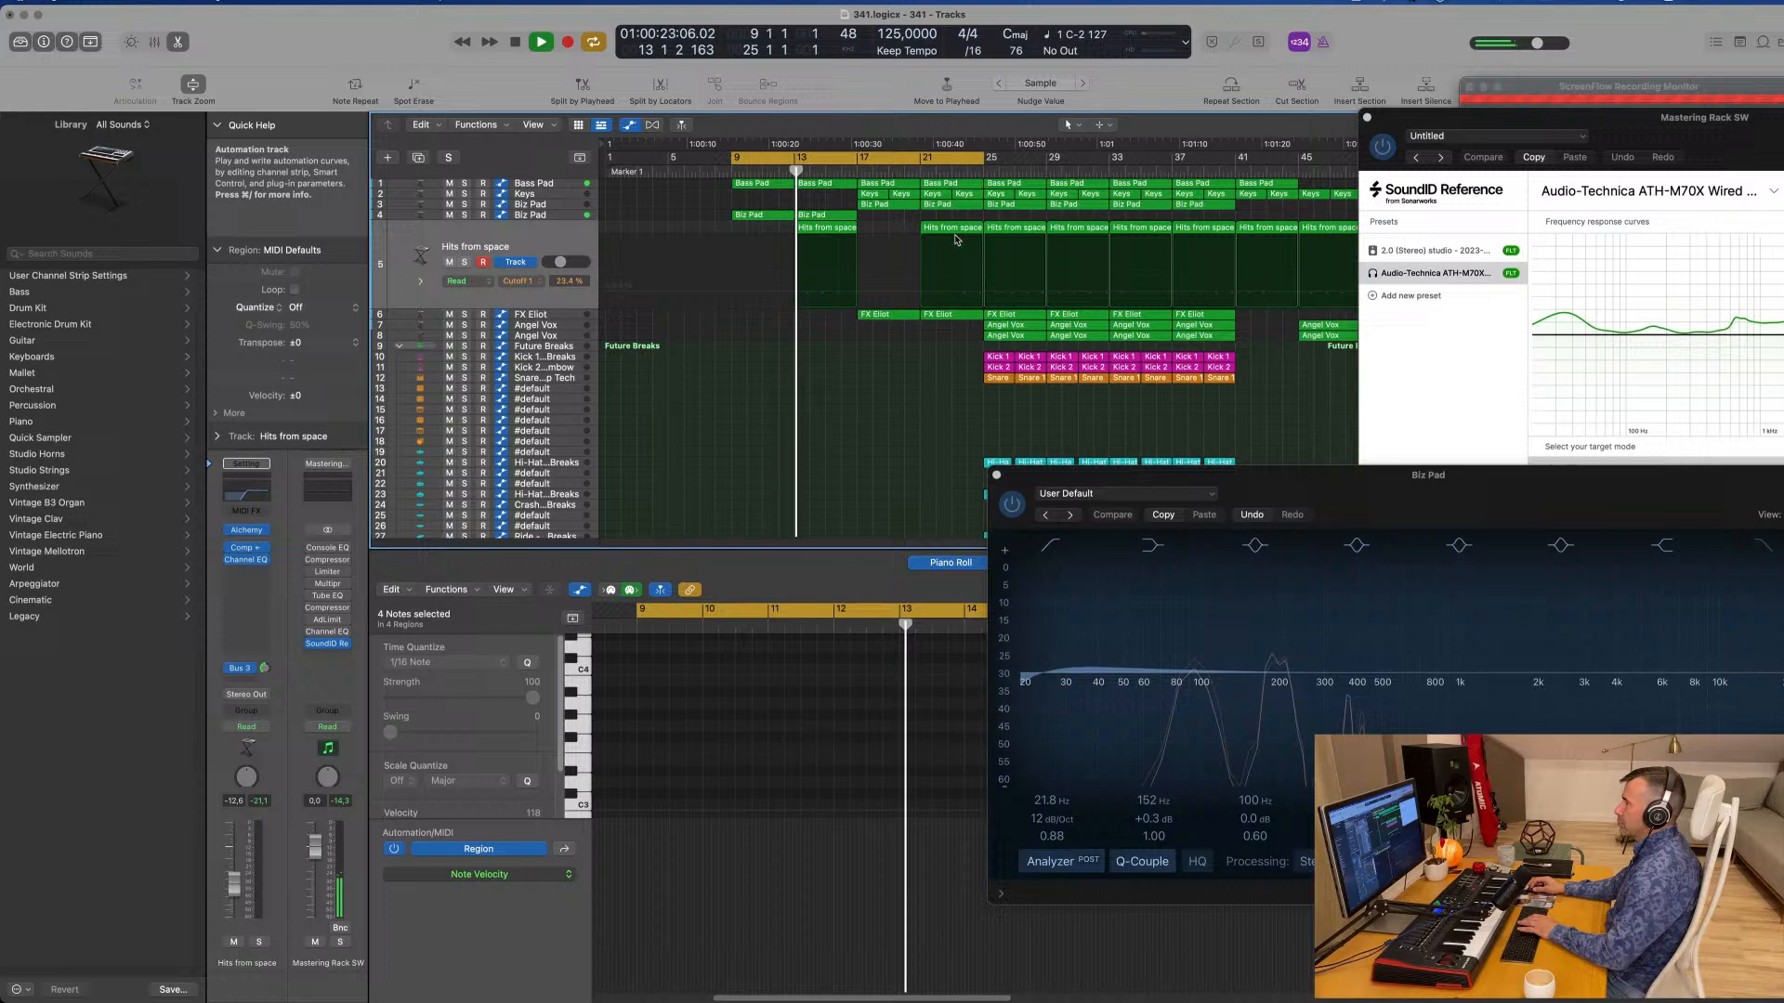
Step: Fill the gap at bar 17 with a Hits from space region and repeat the track 4 Biz Pad region through bar 25
click(816, 229)
click(847, 216)
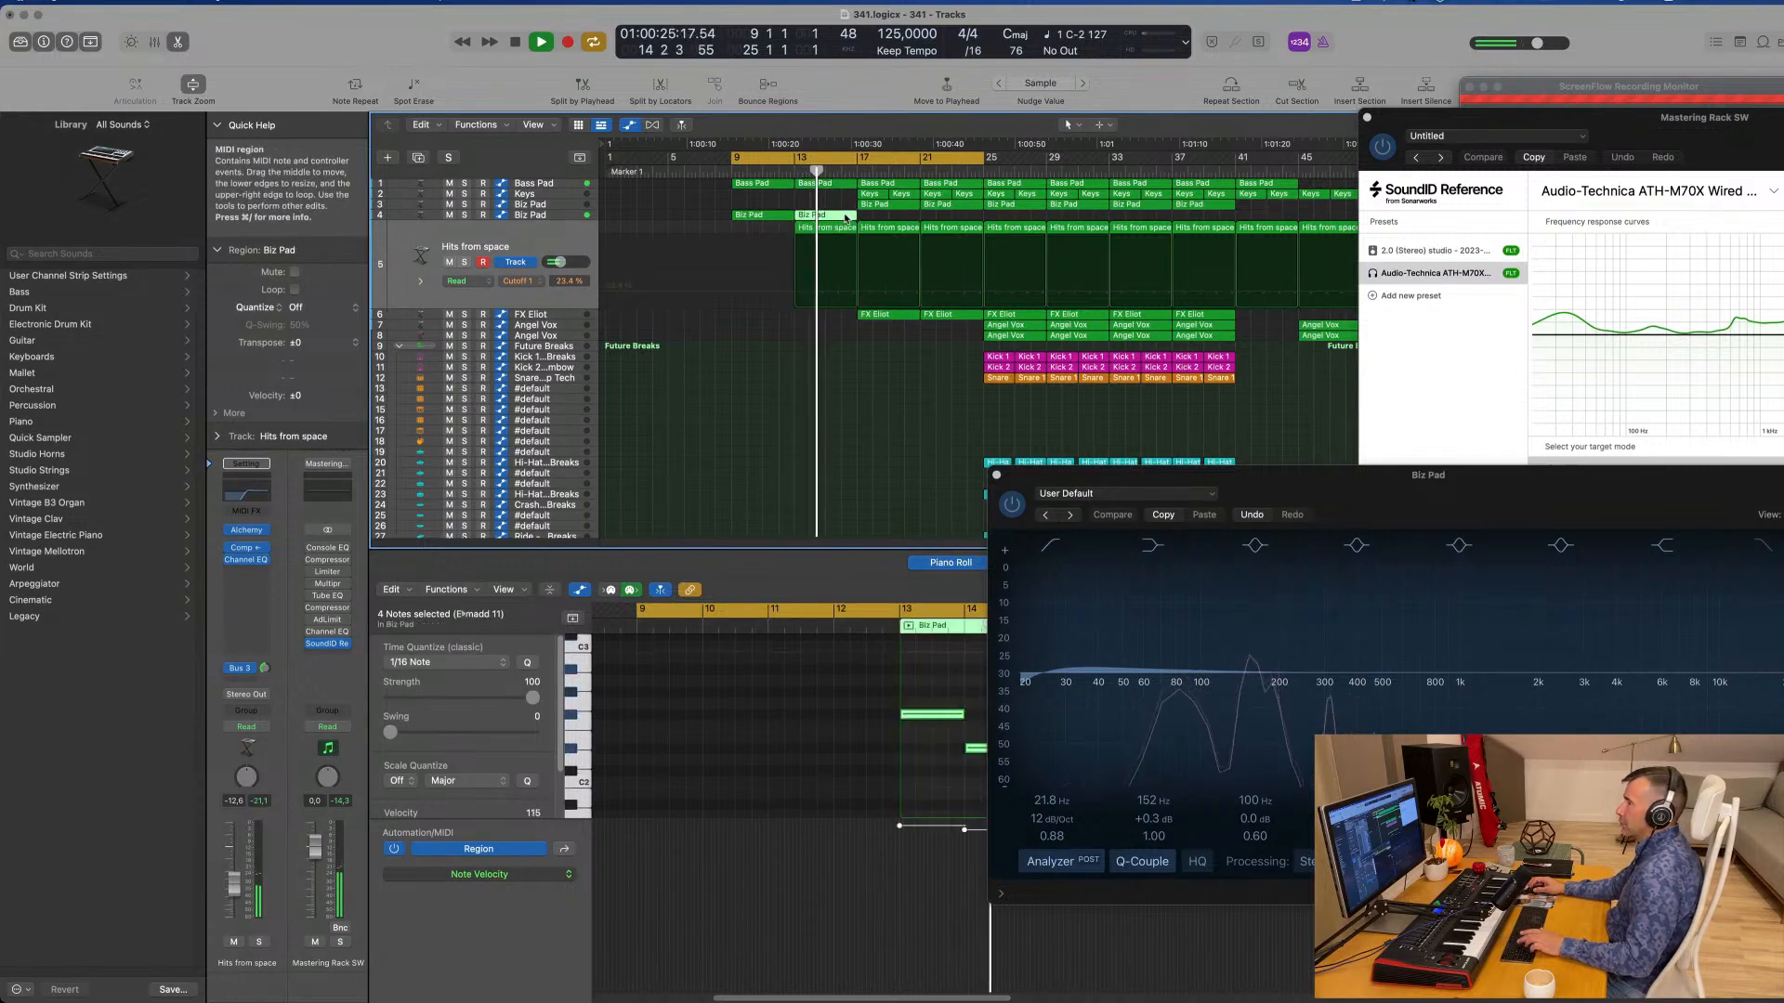
key(super+r)
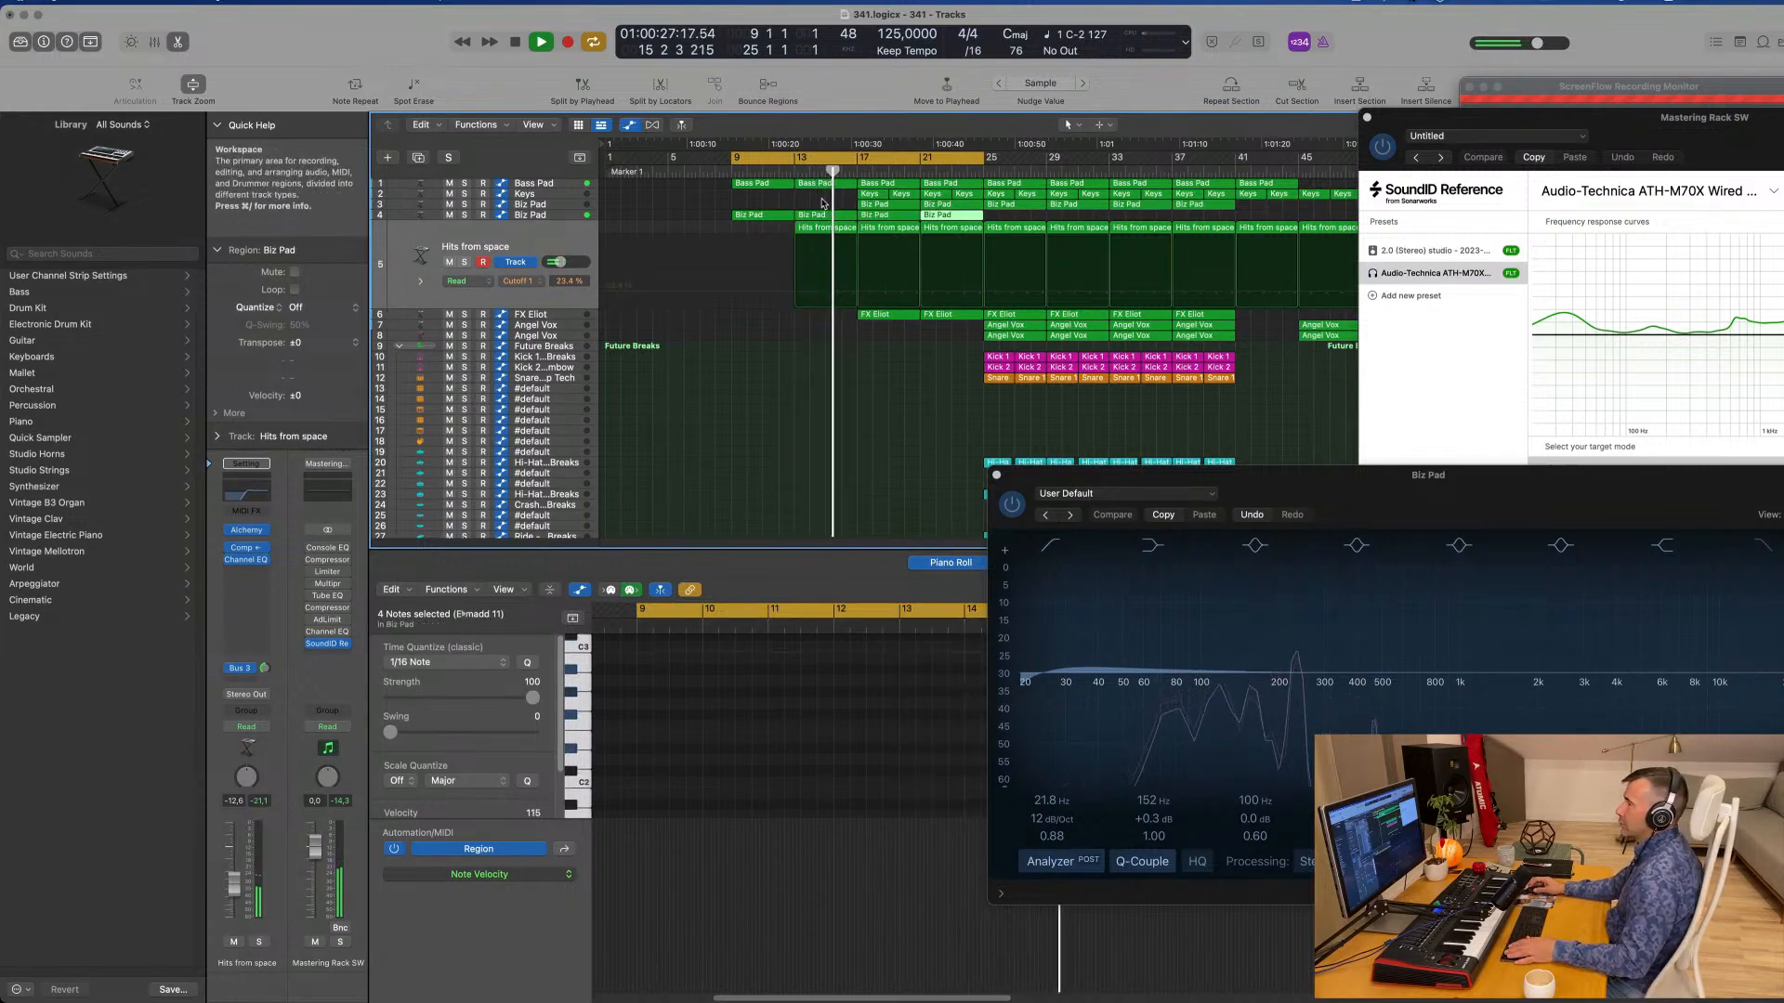
Step: Delete the Keys and track 3 Biz Pad regions between bars 17 and 25
drag(842, 197, 916, 201)
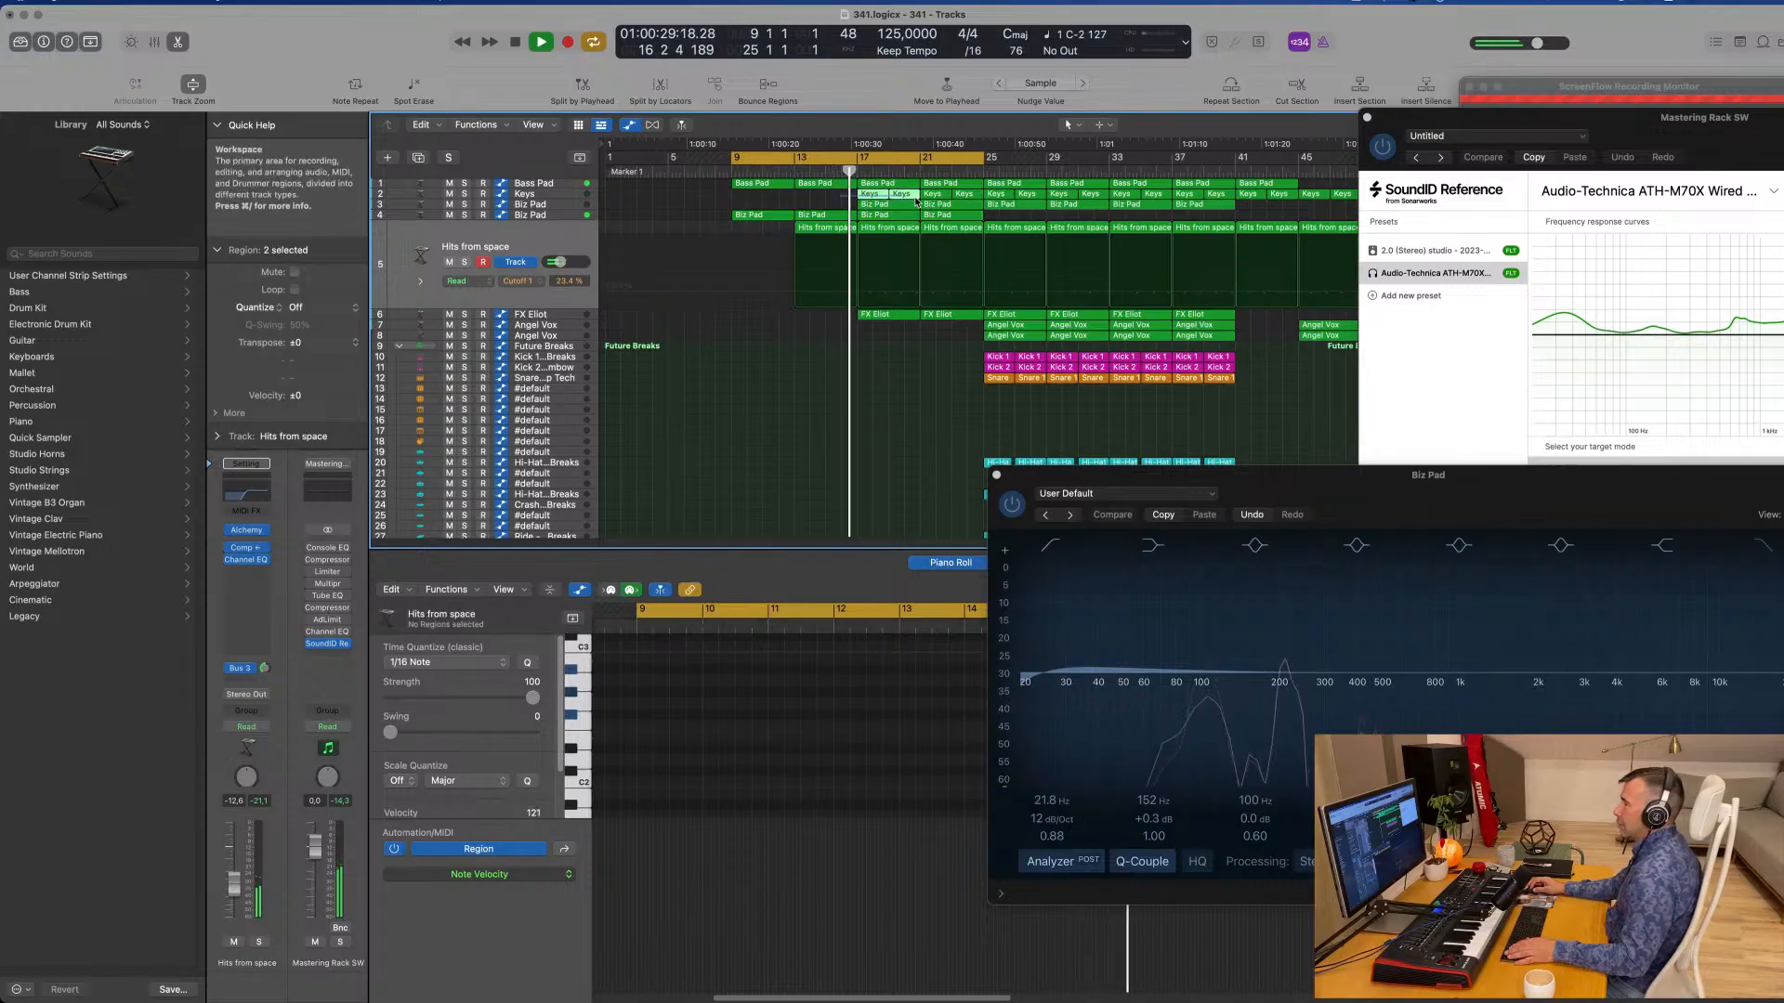
key(Delete)
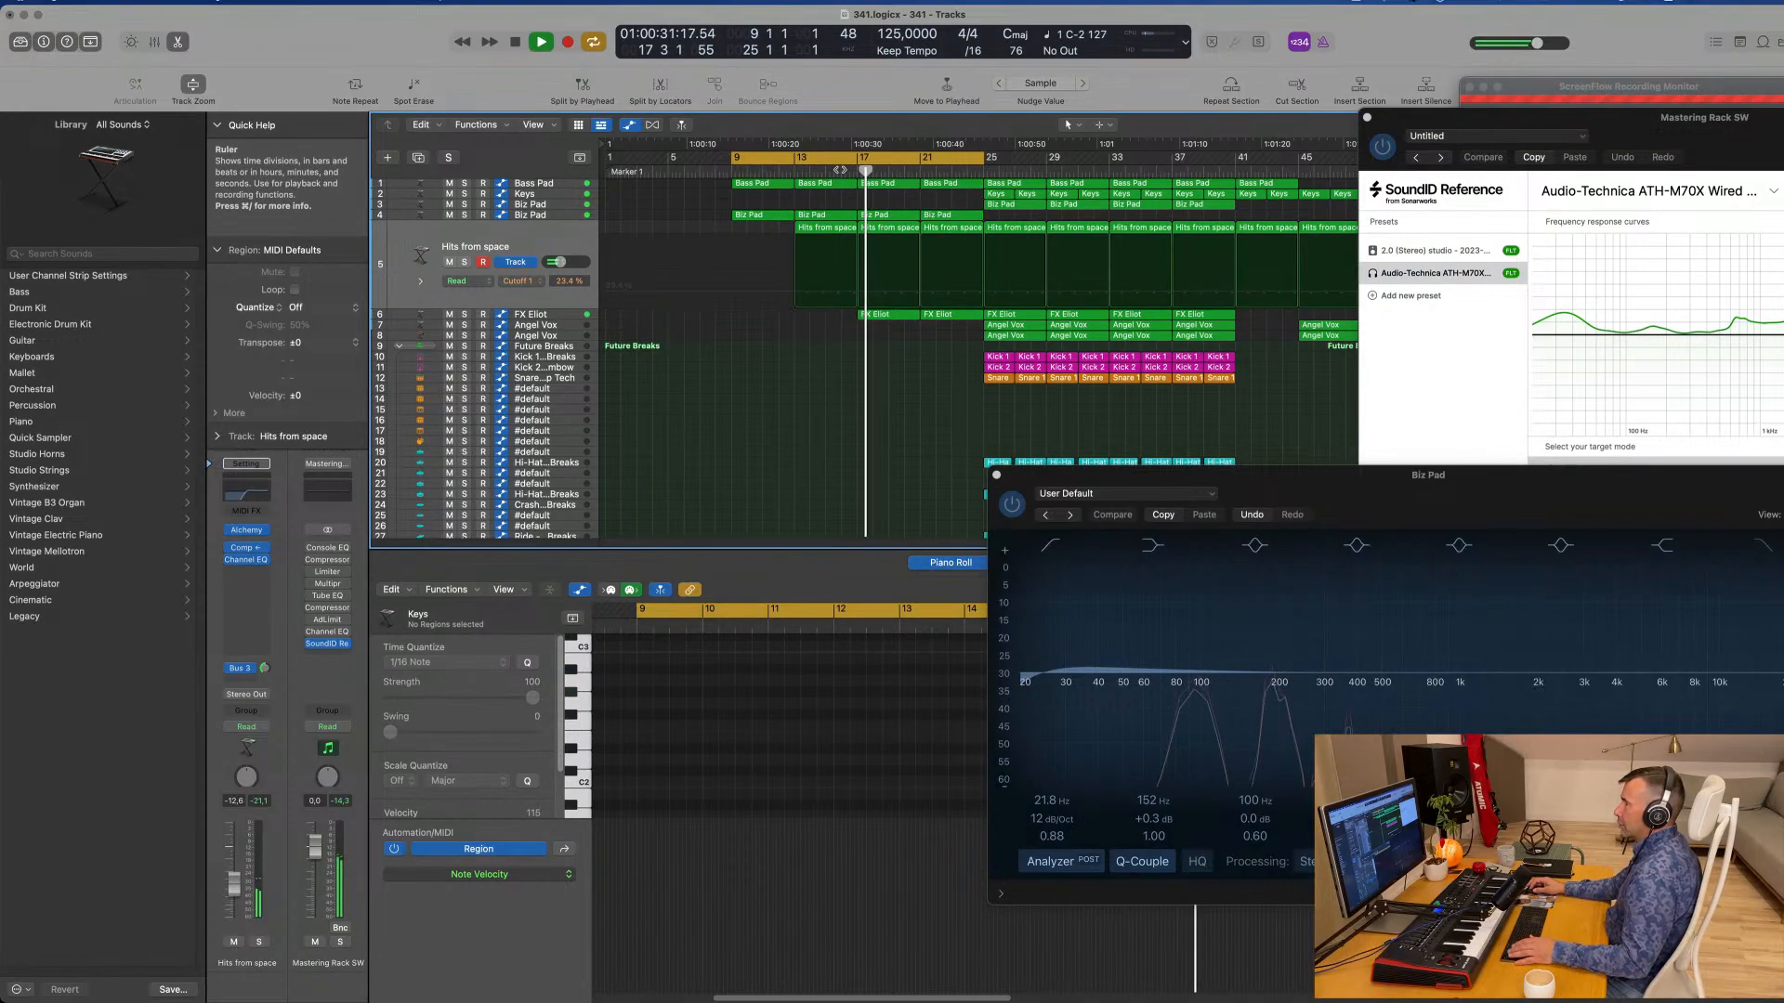
Step: Add a drop to 20 Hz in the Bass Pad's Low Cut Frequency automation just before bar 17
click(548, 185)
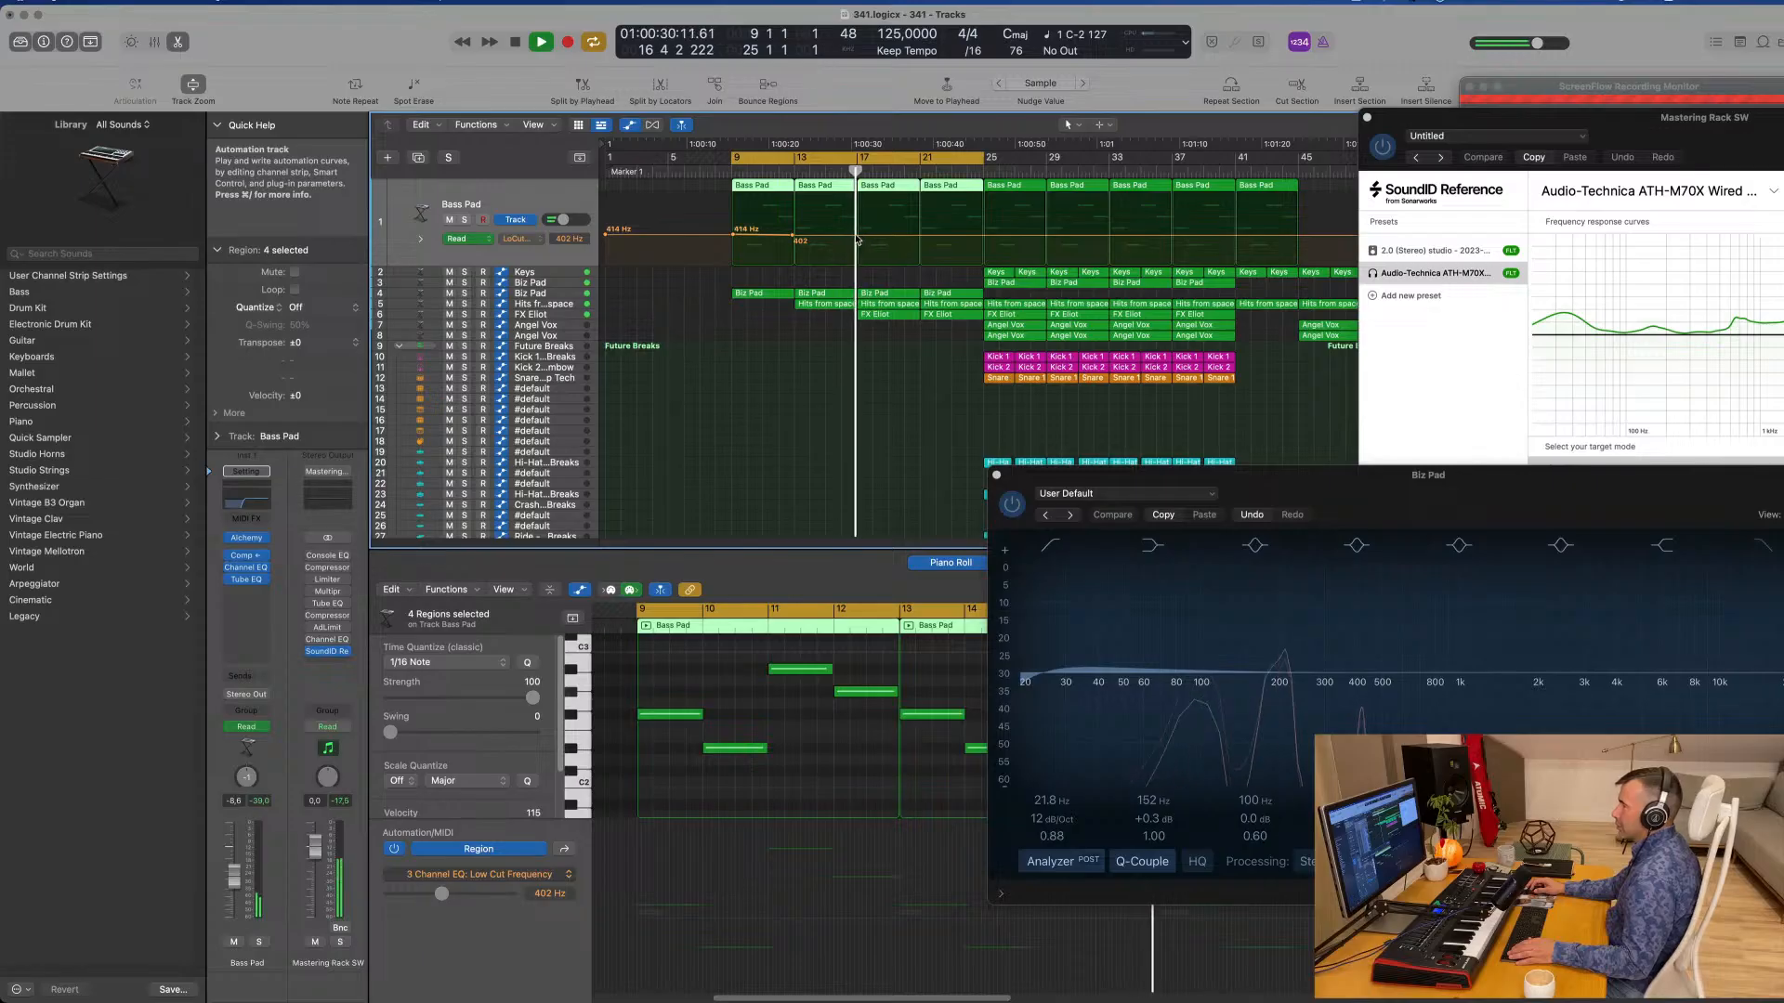
click(856, 239)
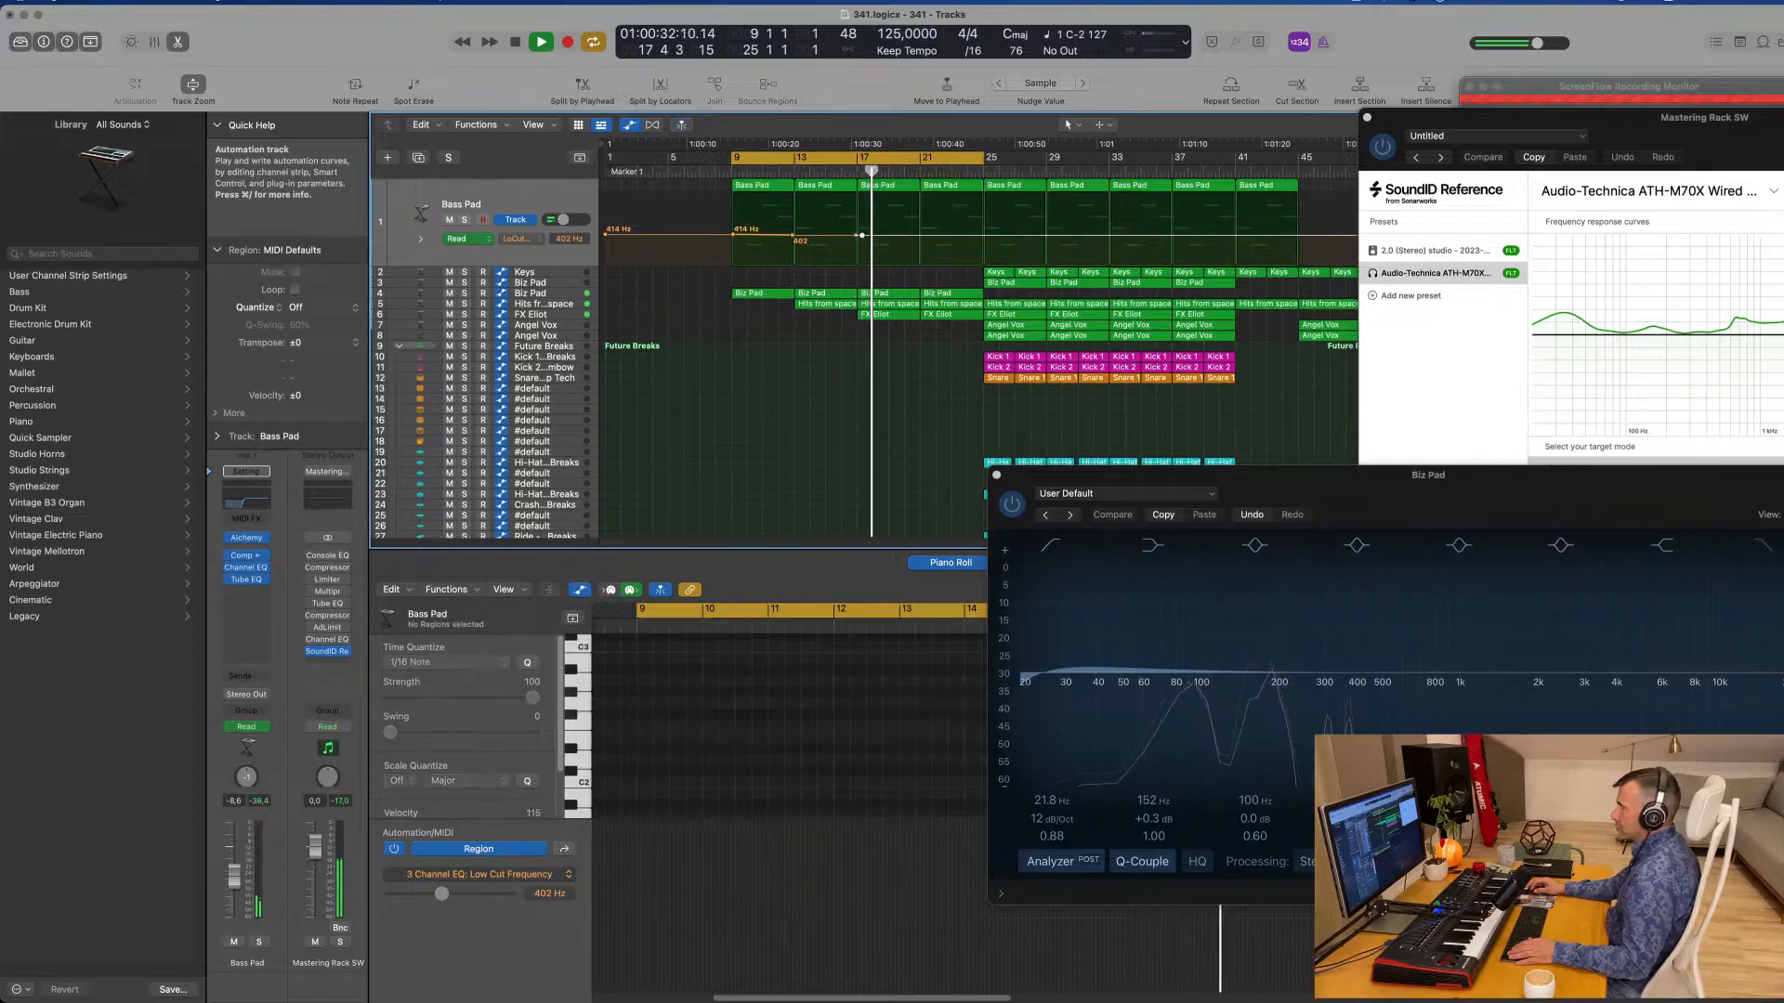
drag(863, 235, 864, 269)
key(space)
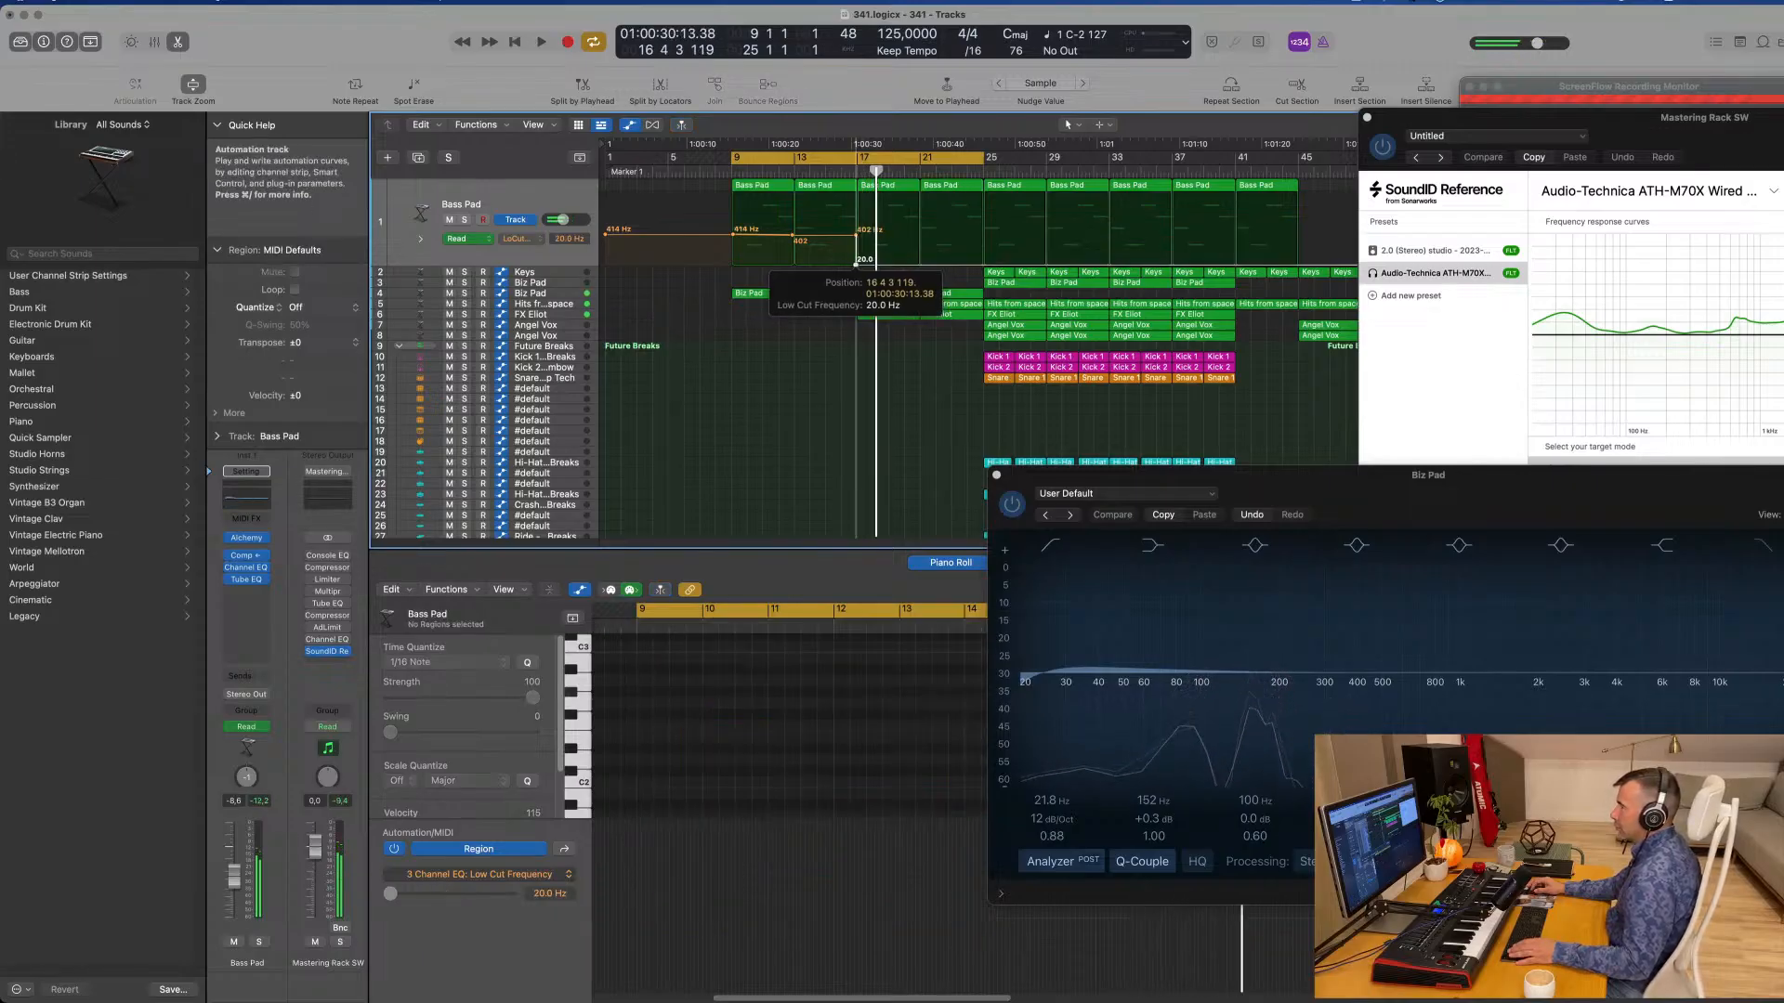
key(space)
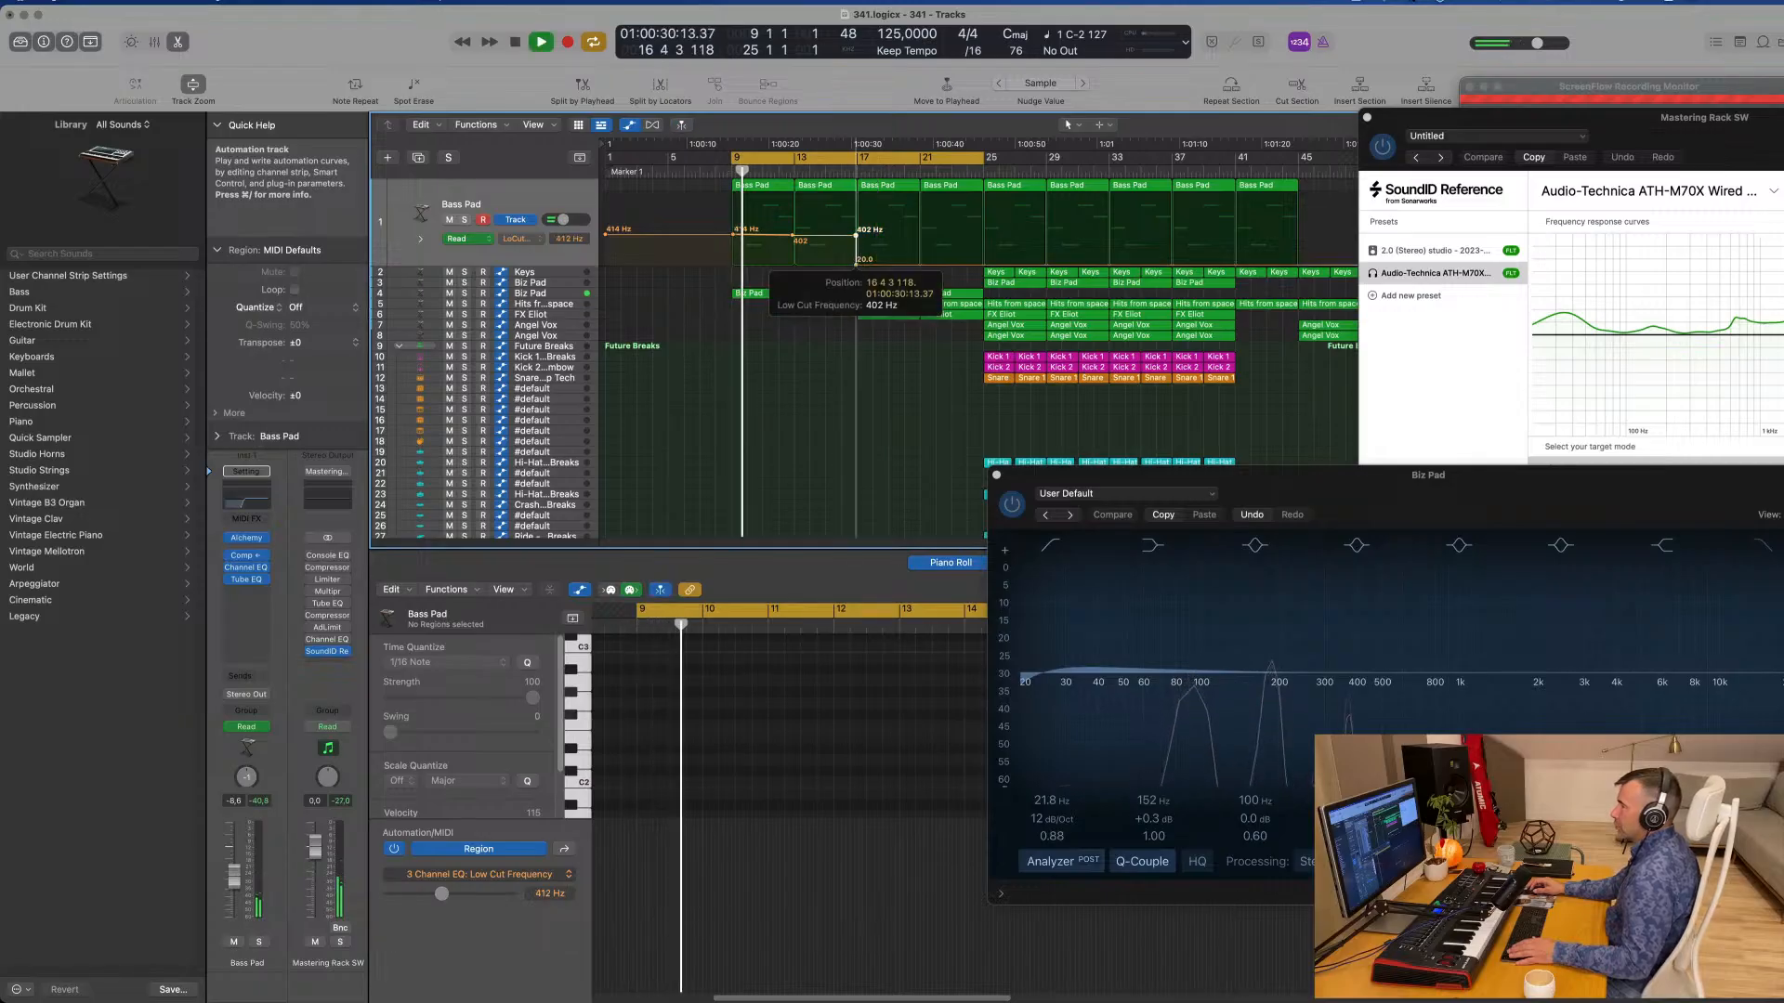
click(857, 264)
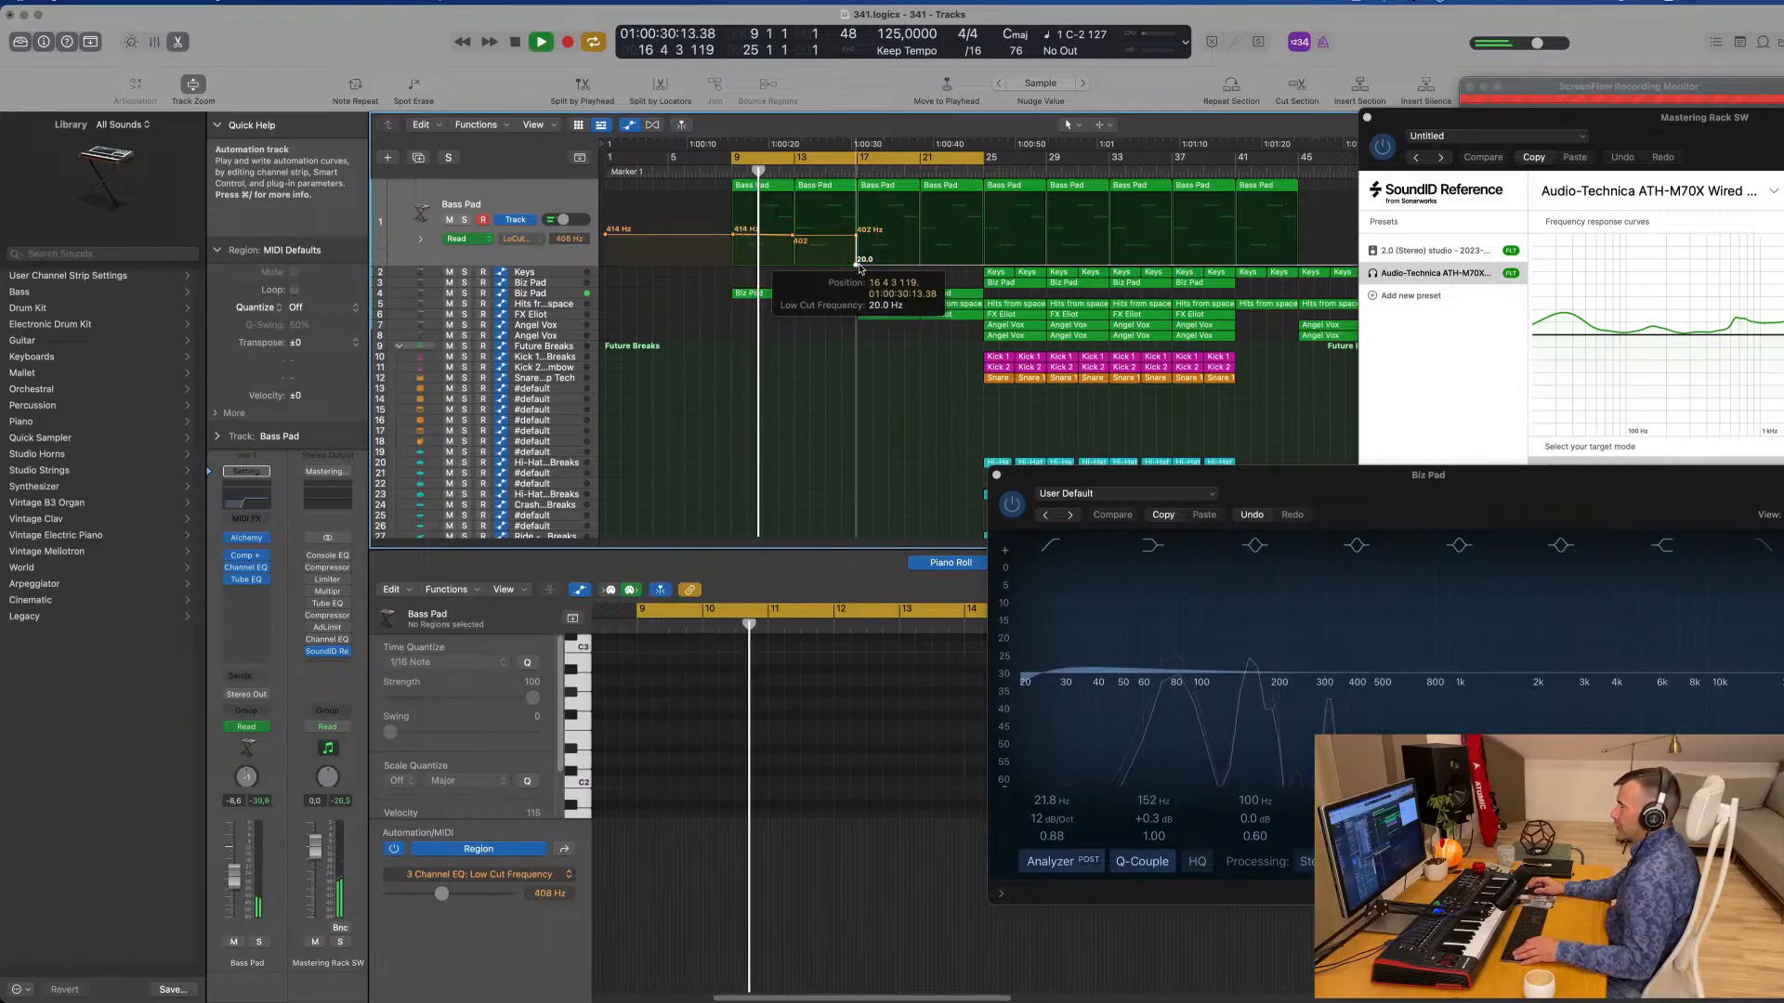
Step: Move the Bass Pad's low-cut drop closer to bar 17 and remove the extra automation point just before bar 13
key(super+Right)
key(super+Right)
key(super+Right)
key(super+Right)
key(super+Right)
key(super+Right)
key(super+Right)
scroll(1315, 265, right, 3)
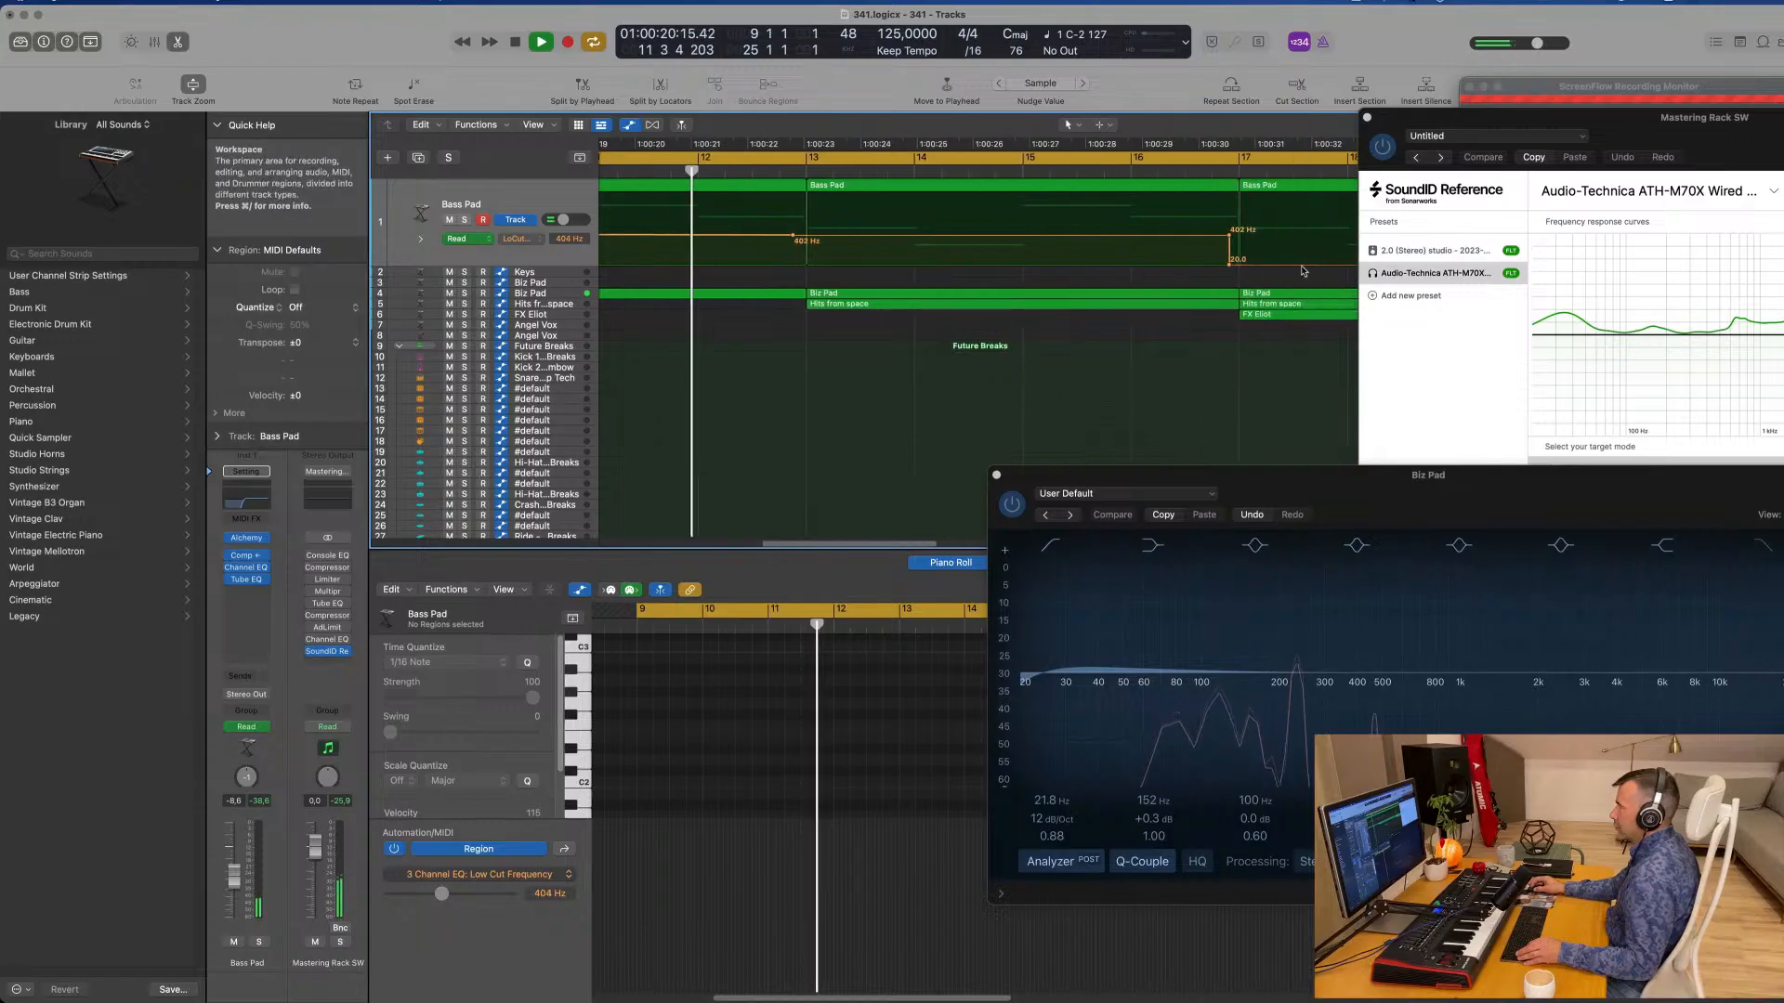
drag(1229, 264, 1237, 230)
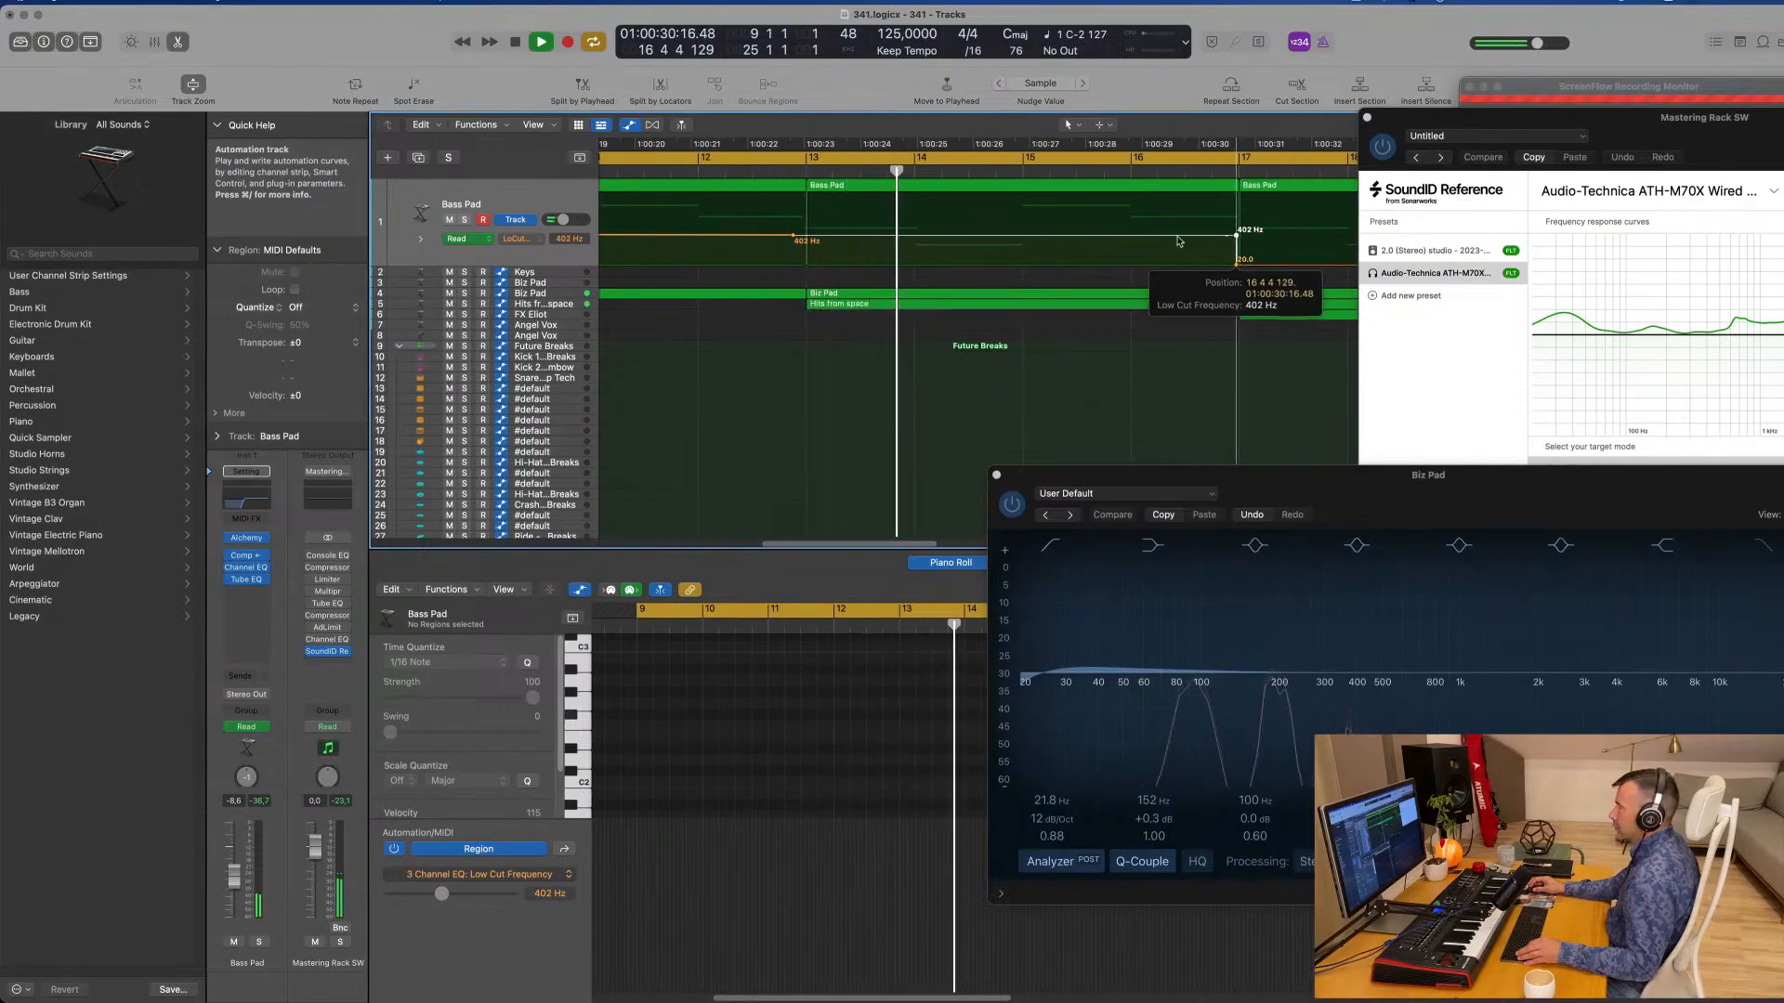
click(793, 235)
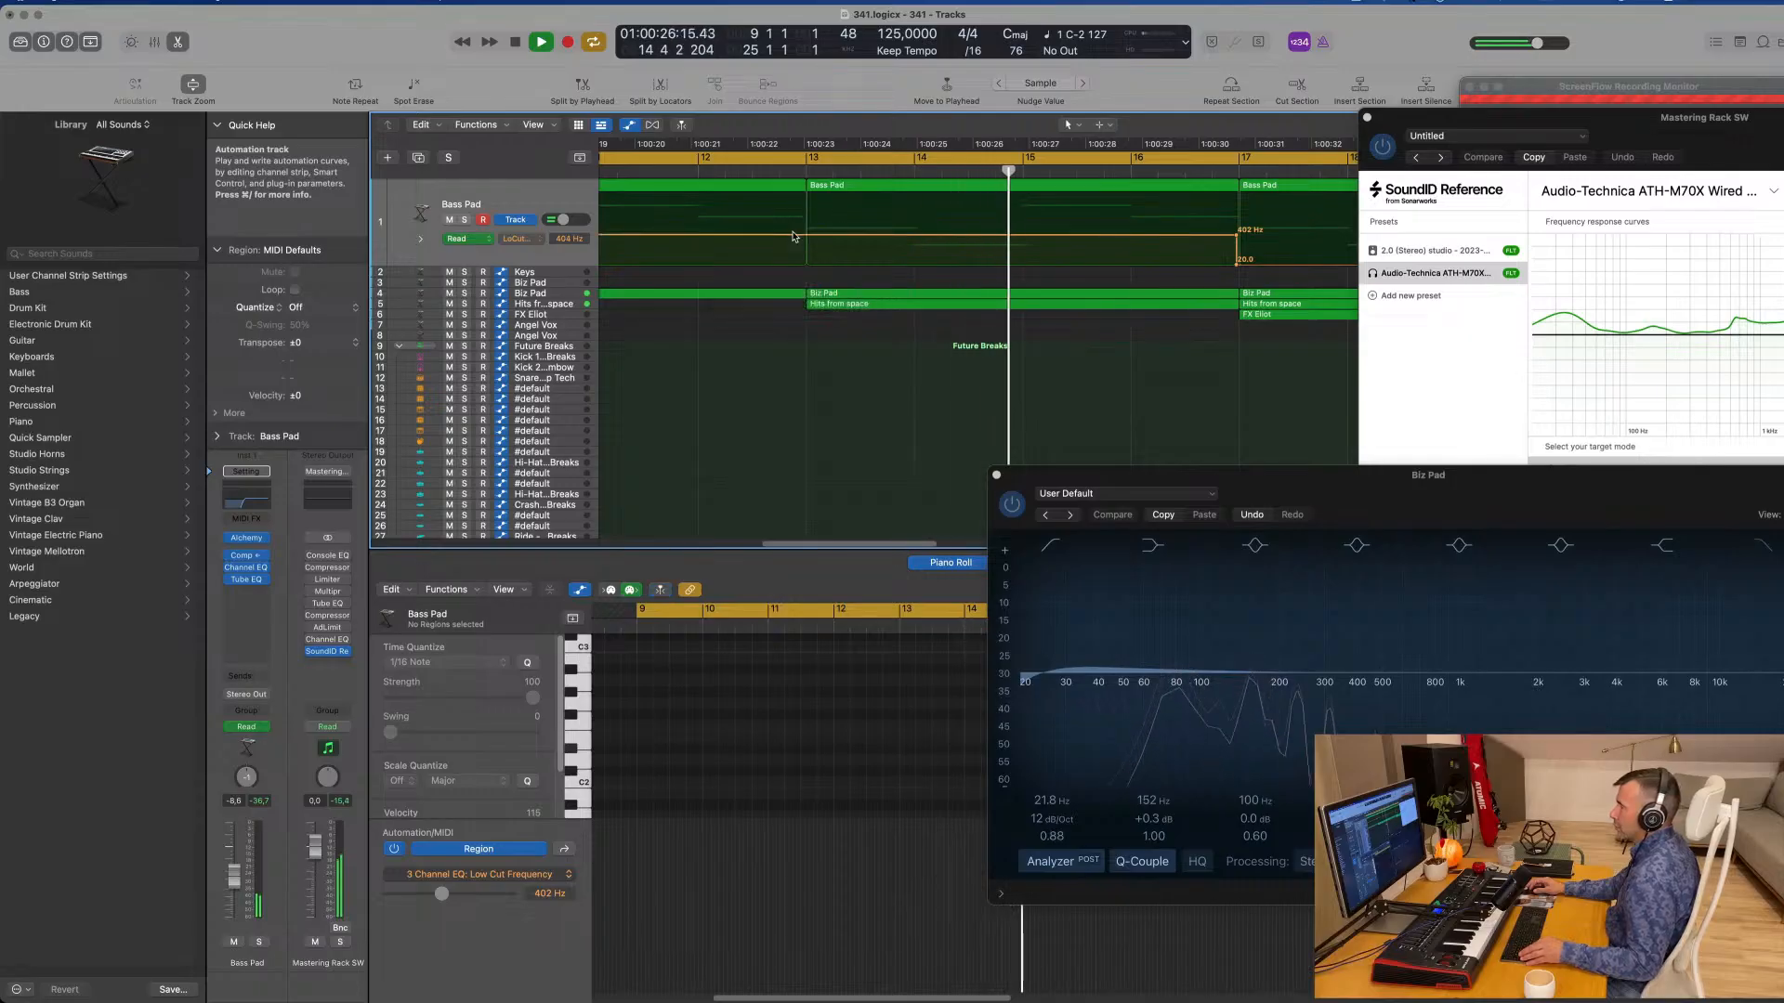
Step: Delete the Keys, track 3 Biz Pad and Angel Vox regions between bars 25 and 29
scroll(917, 334, down, 5)
scroll(917, 334, down, 3)
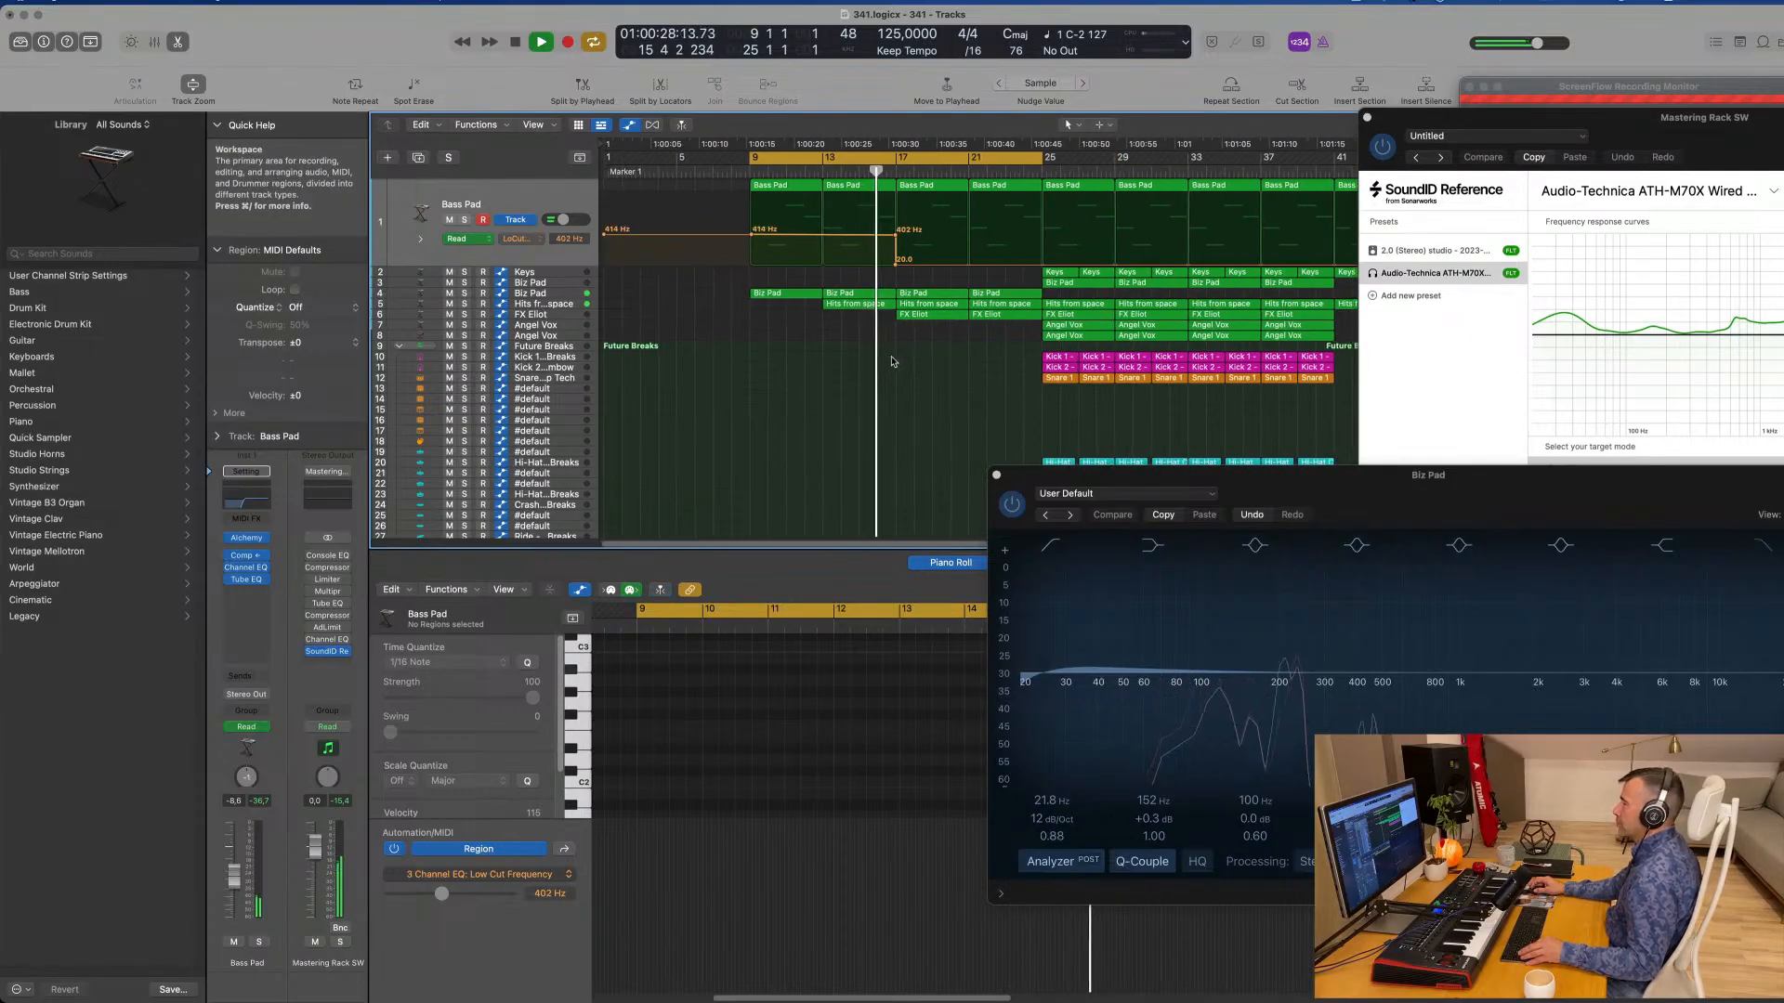
scroll(926, 360, up, 5)
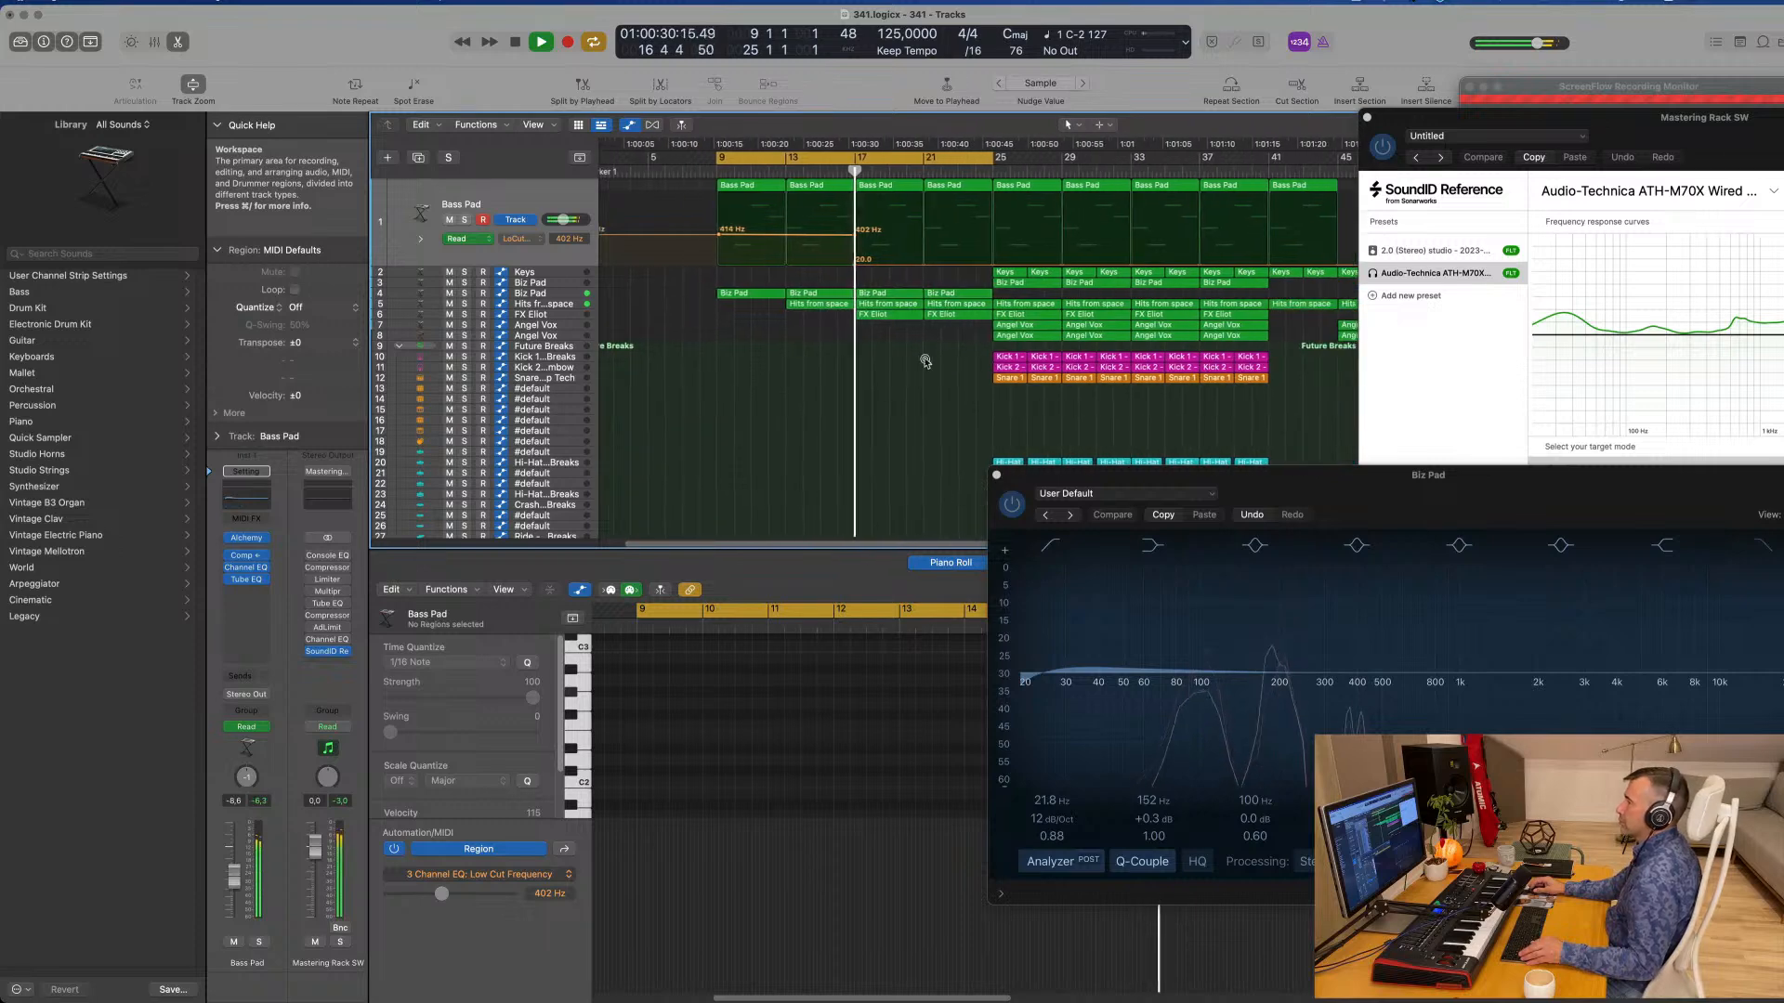
scroll(918, 359, down, 5)
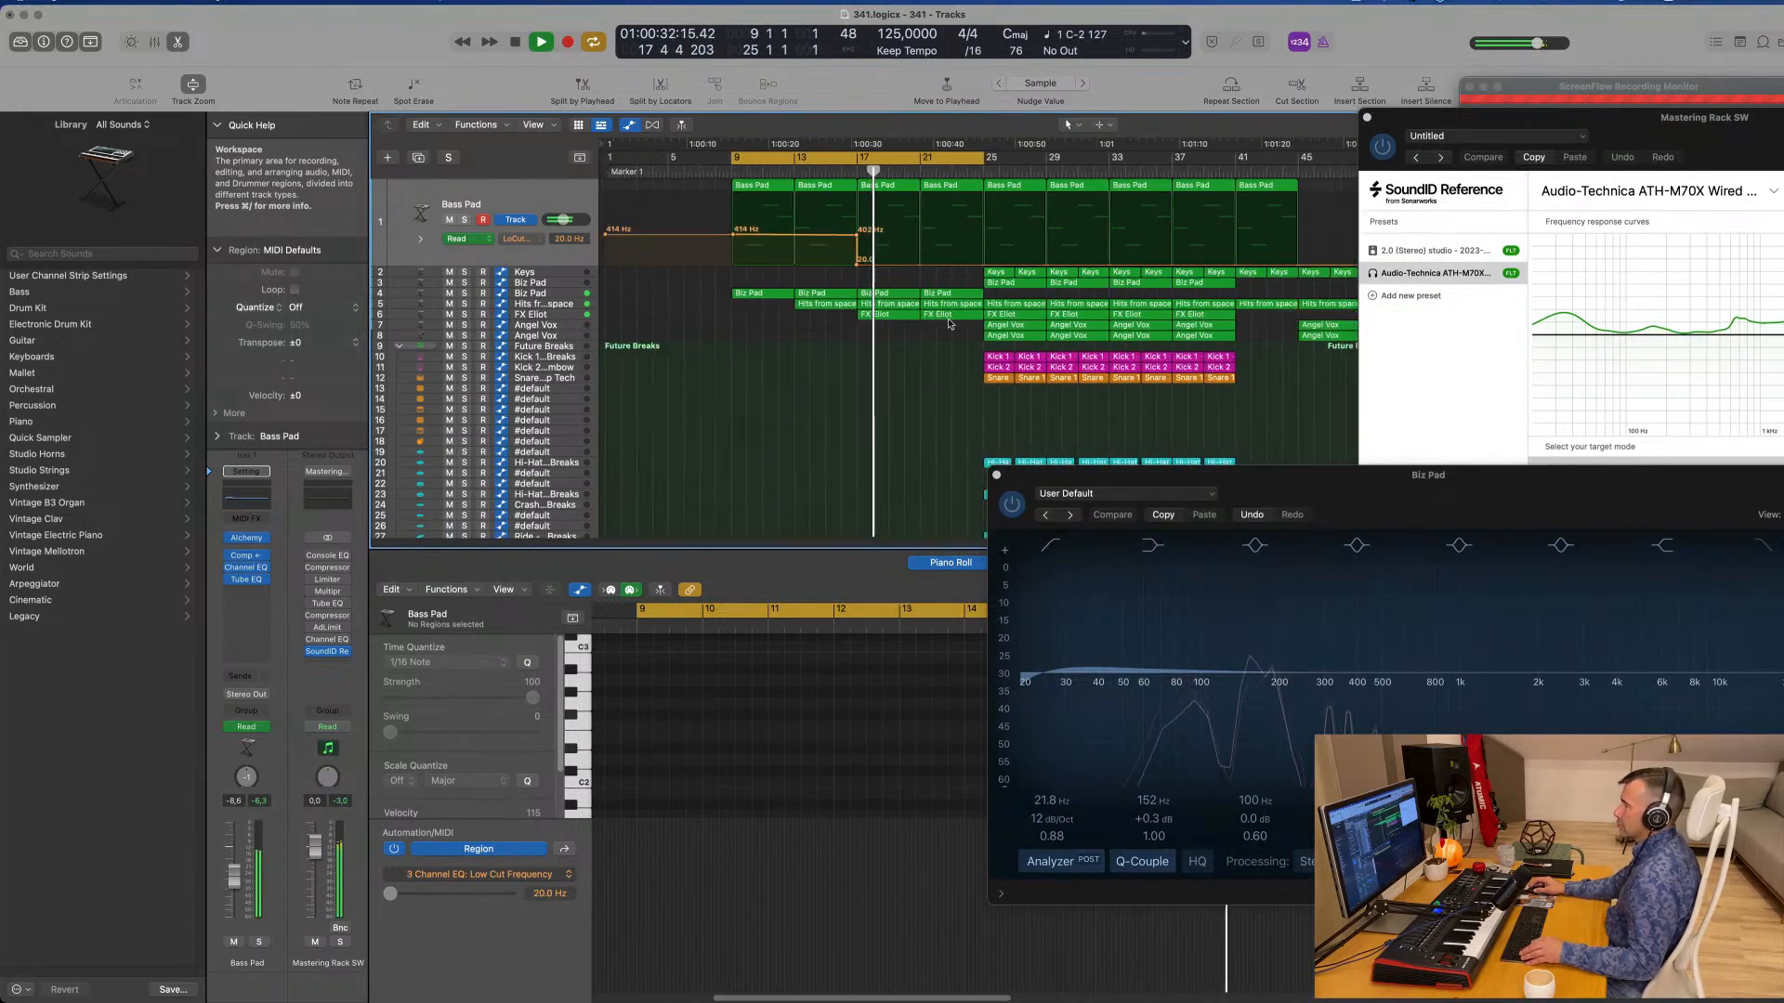
click(872, 316)
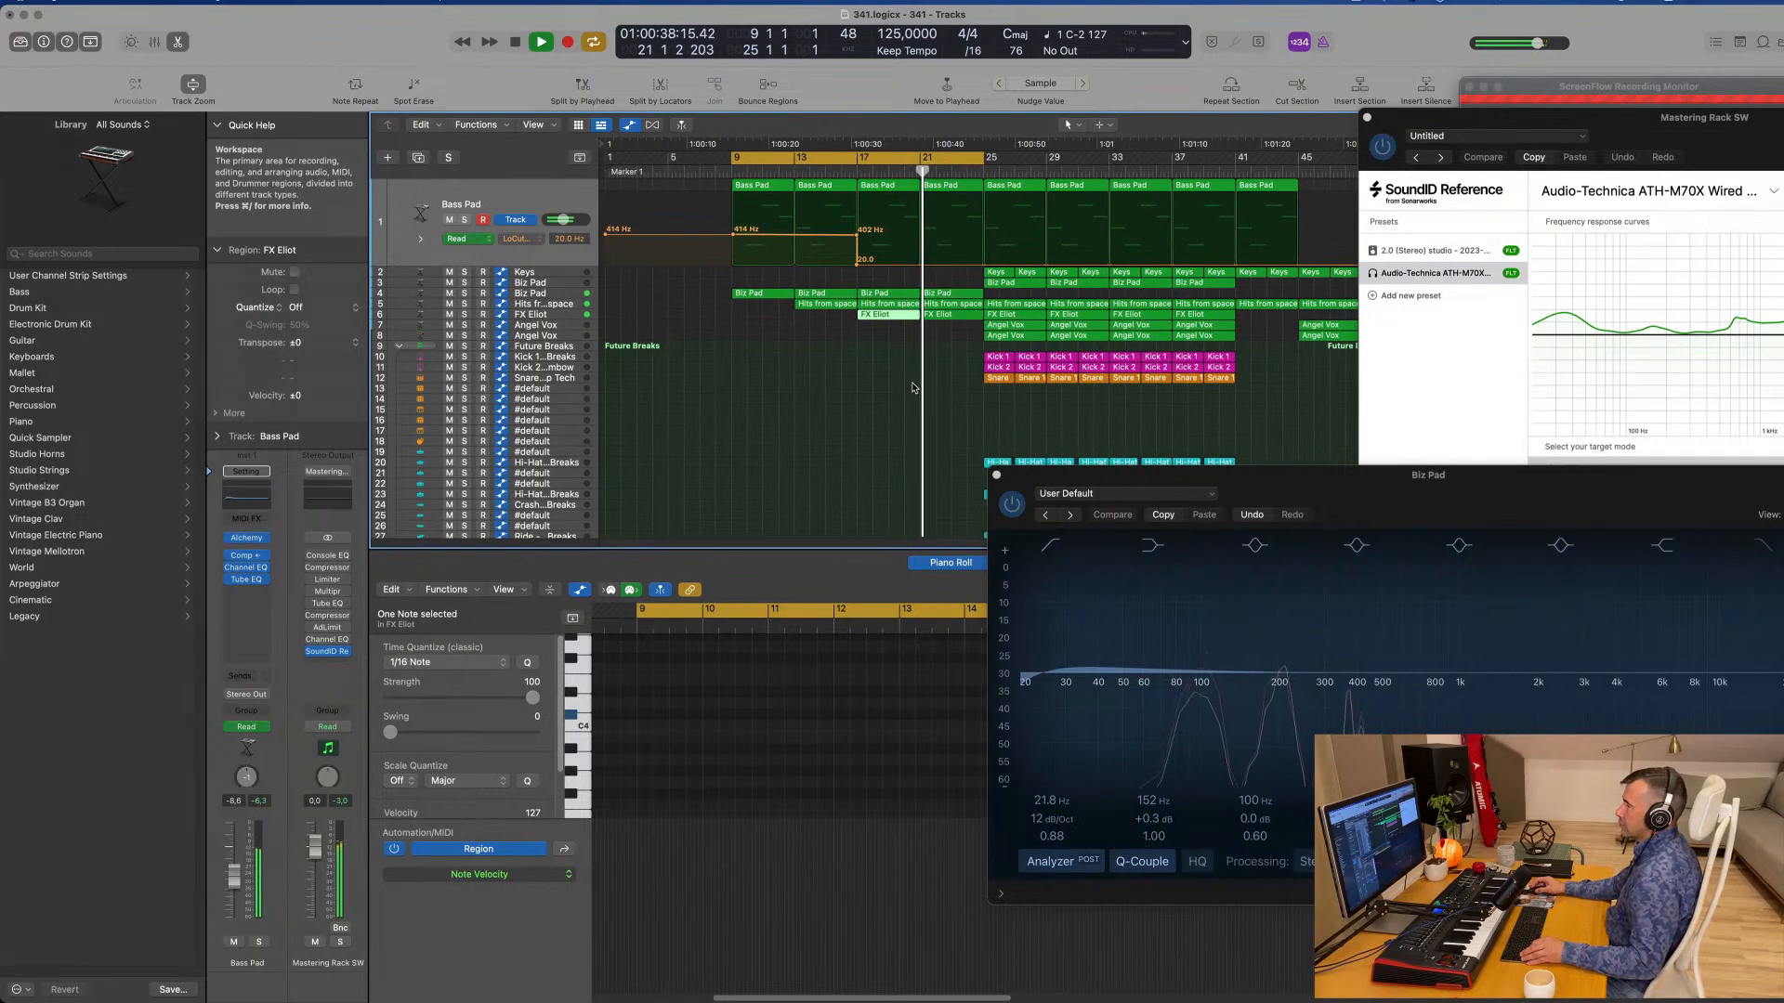
scroll(929, 383, down, 5)
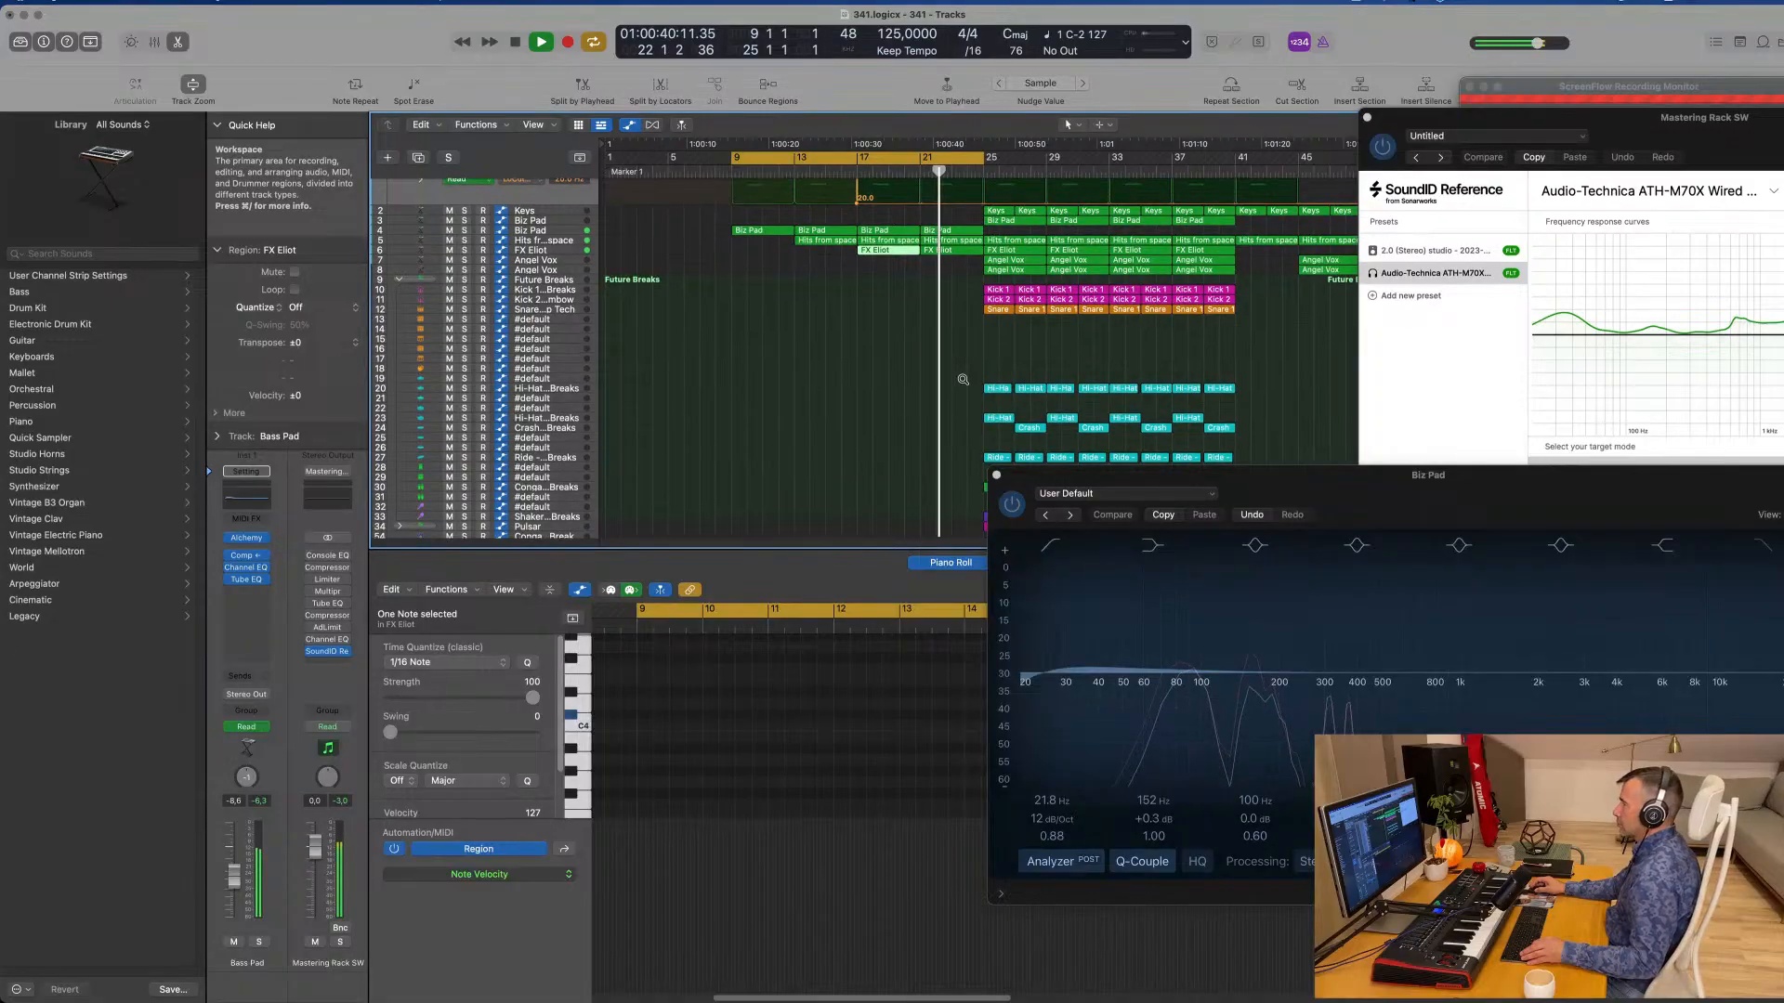
scroll(962, 379, up, 5)
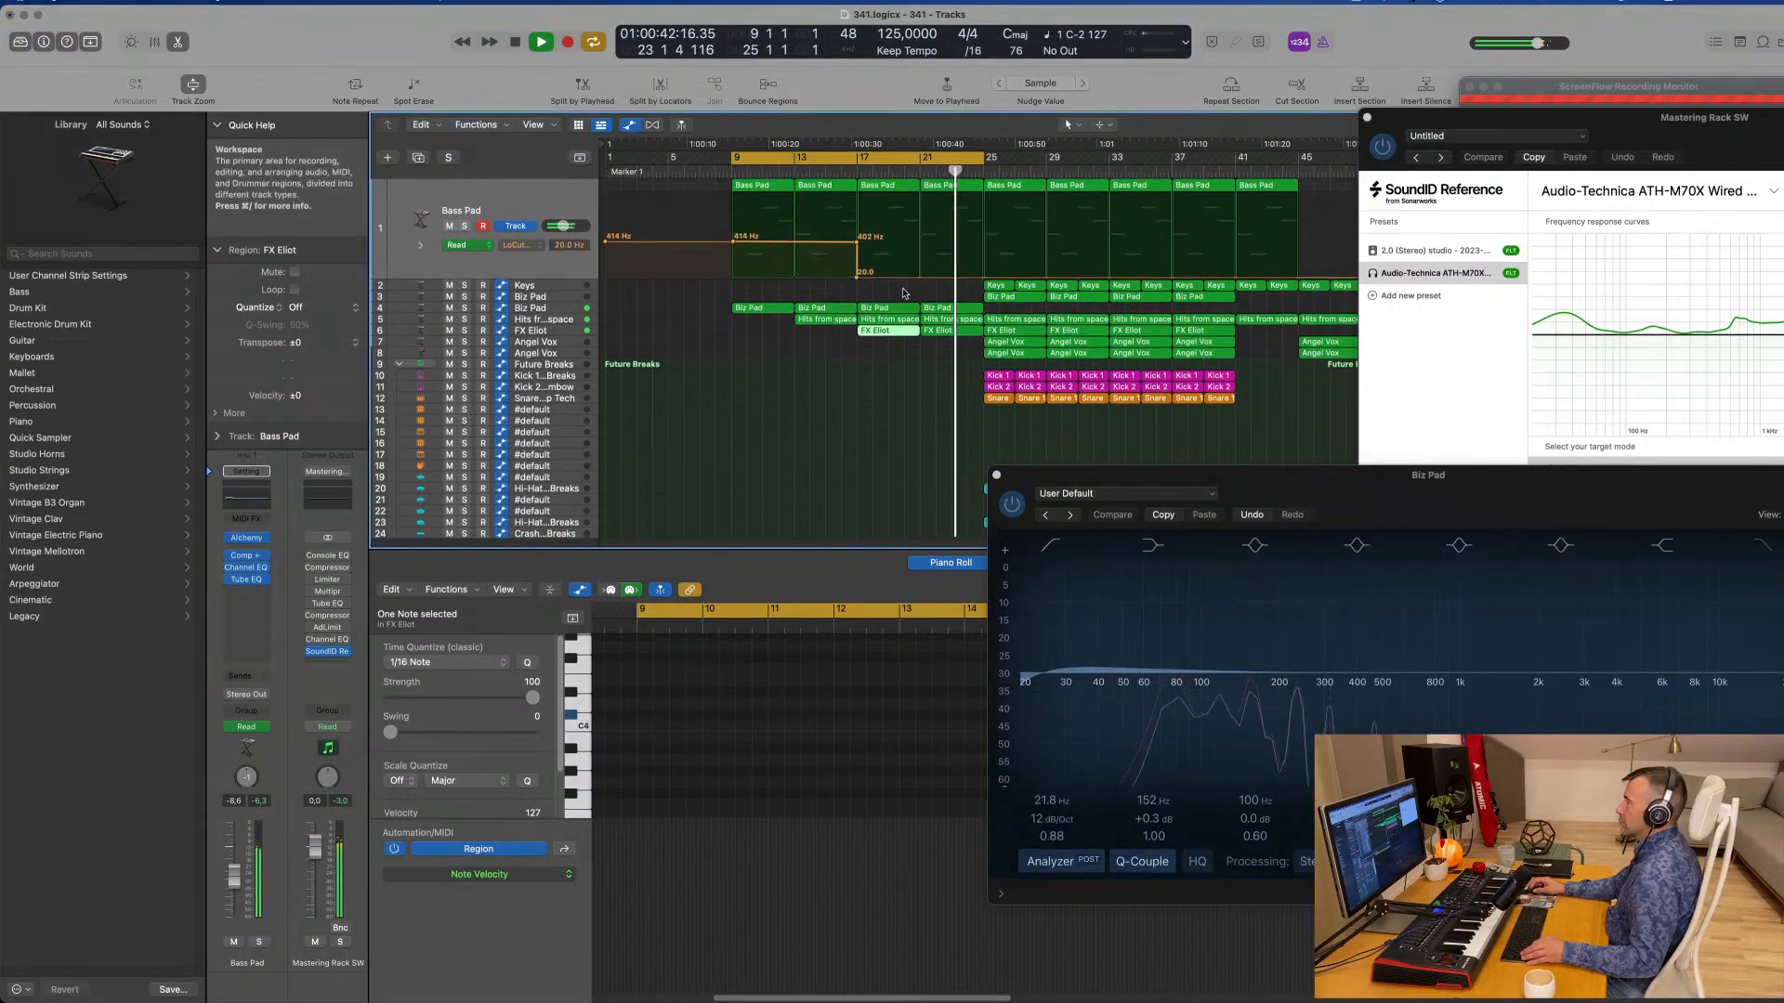
click(1017, 297)
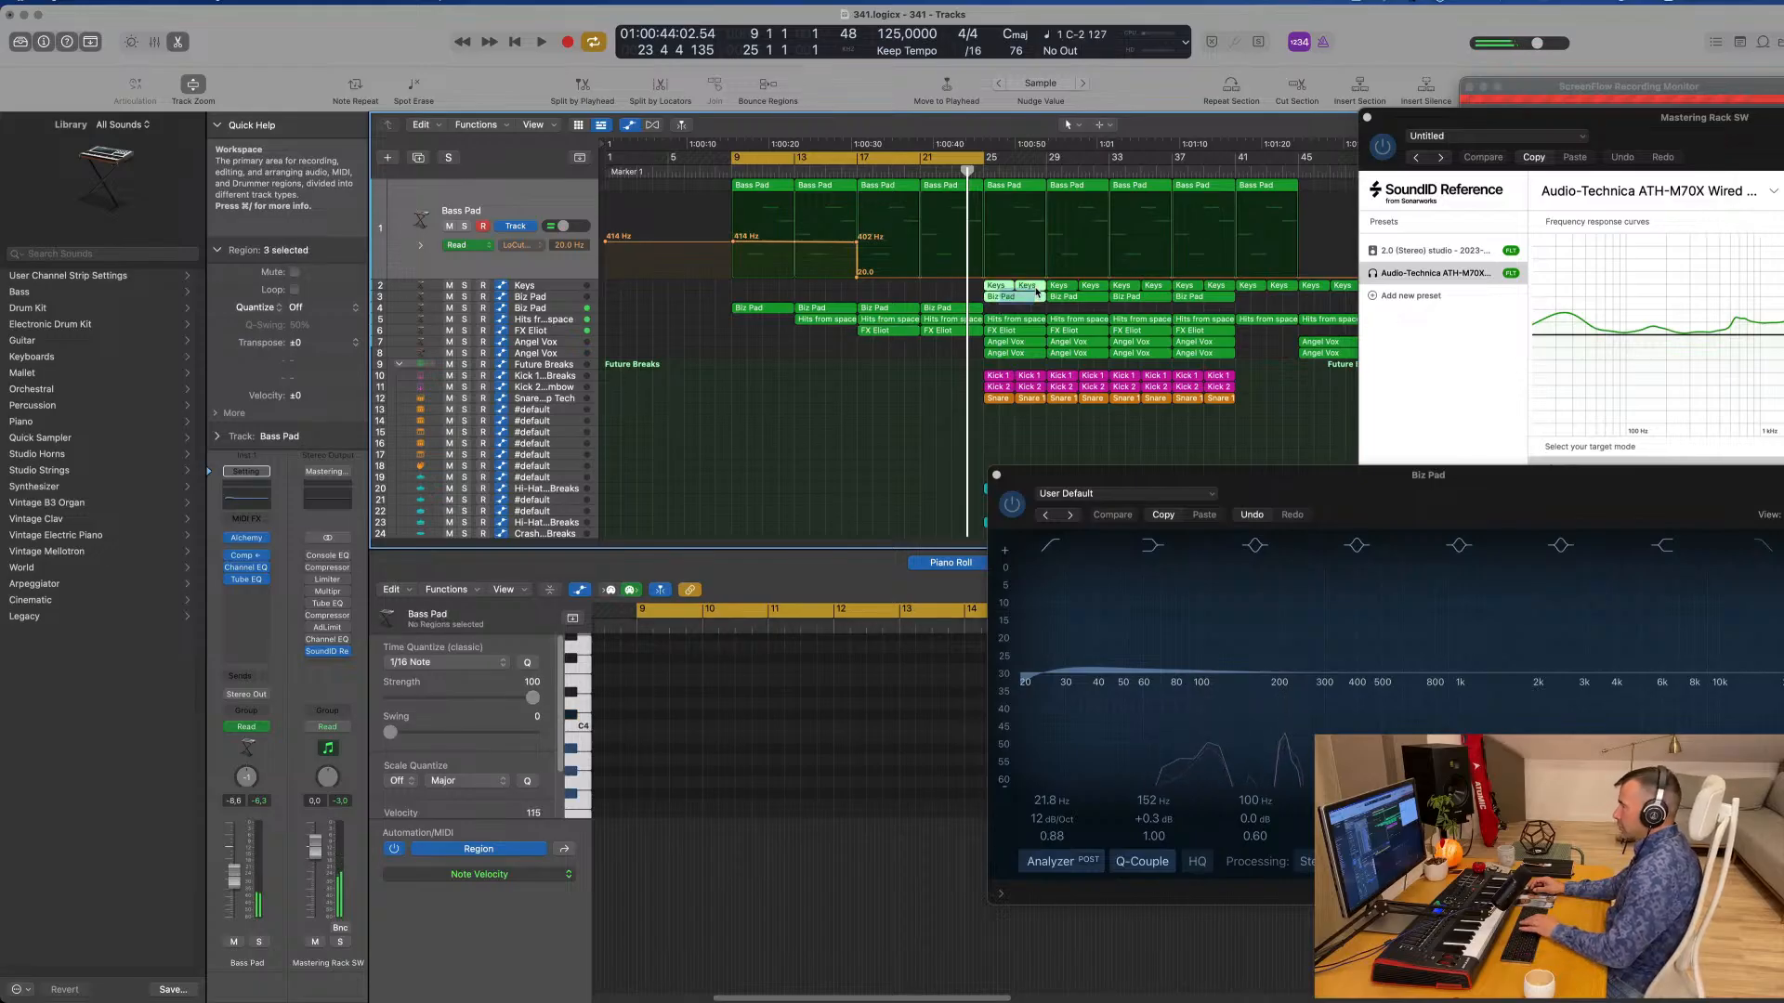
key(Delete)
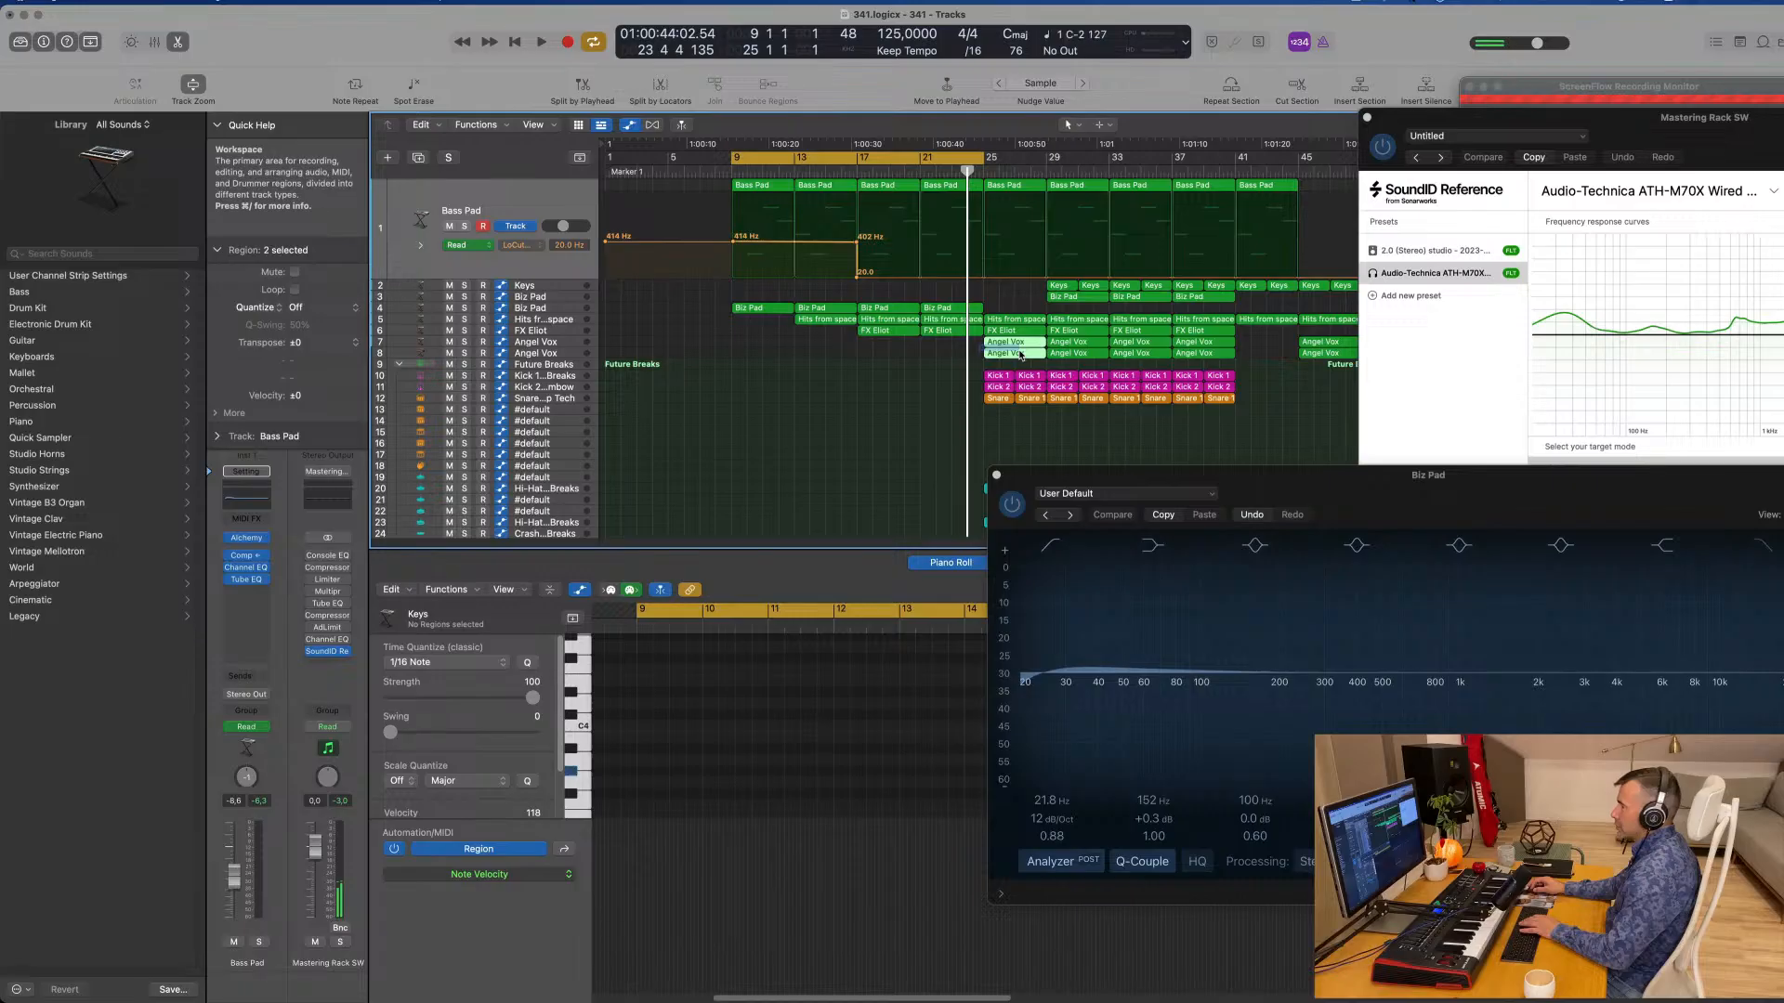
key(Delete)
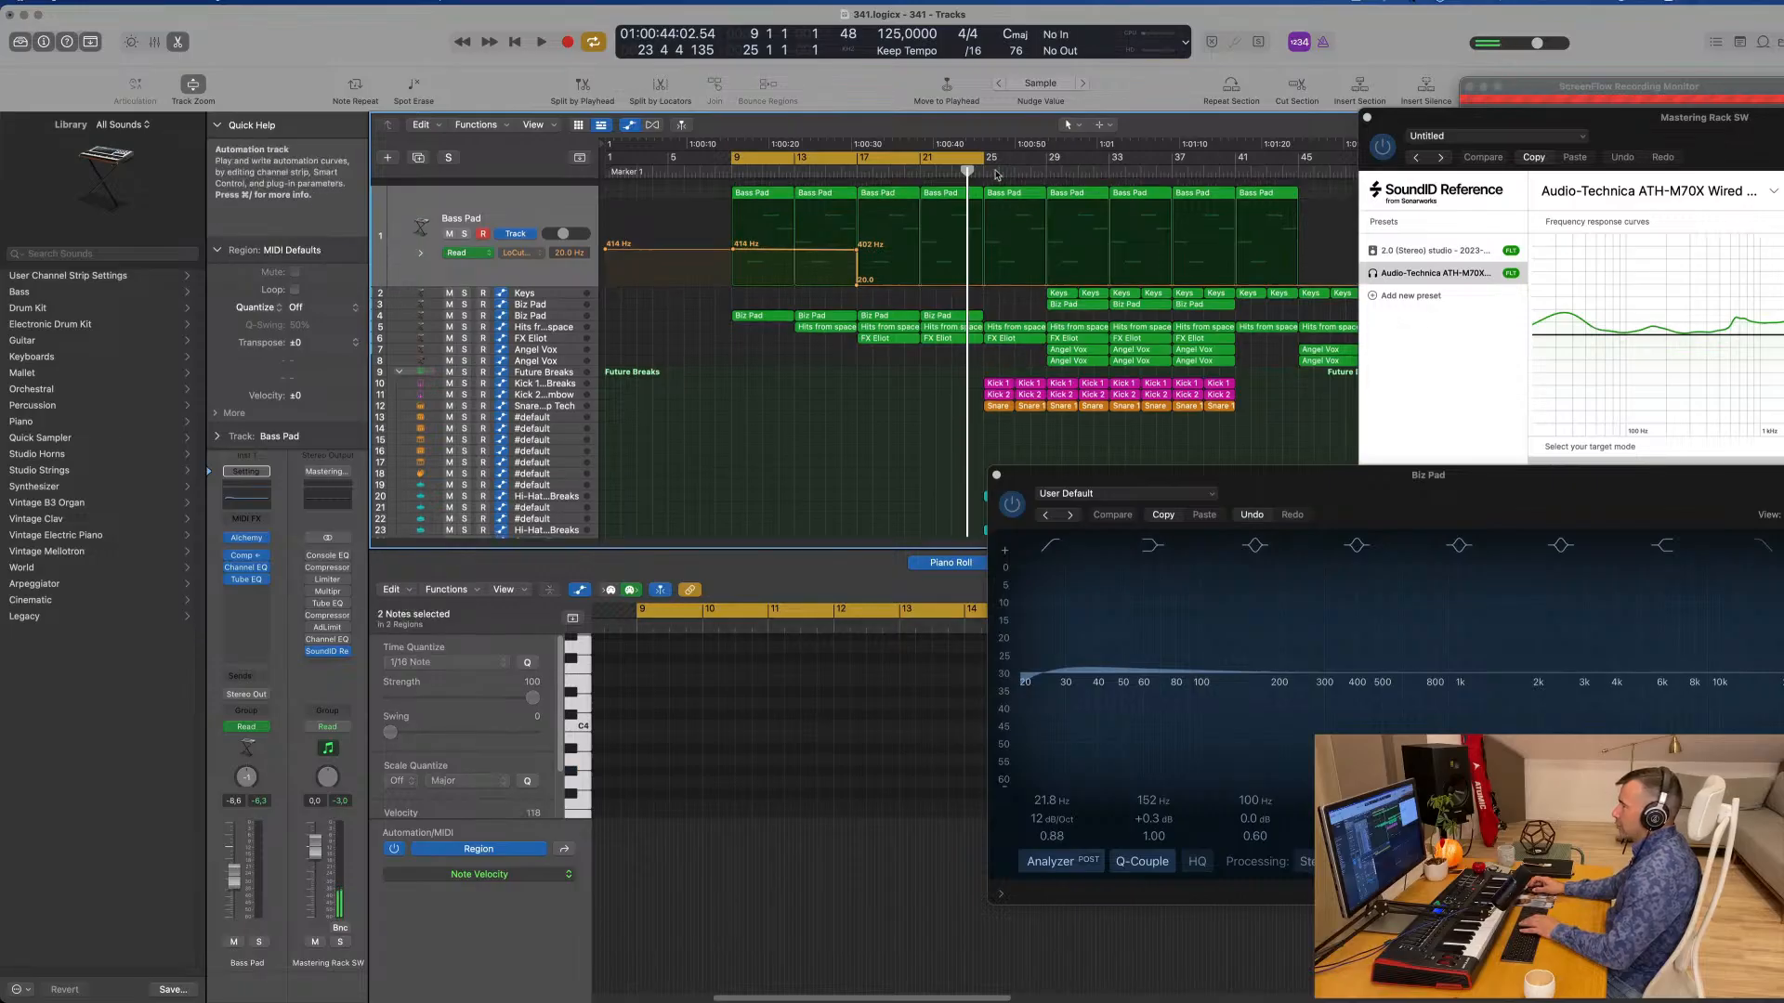
Step: Extend the cycle range to bar 29 and play the transition into bar 25
key(space)
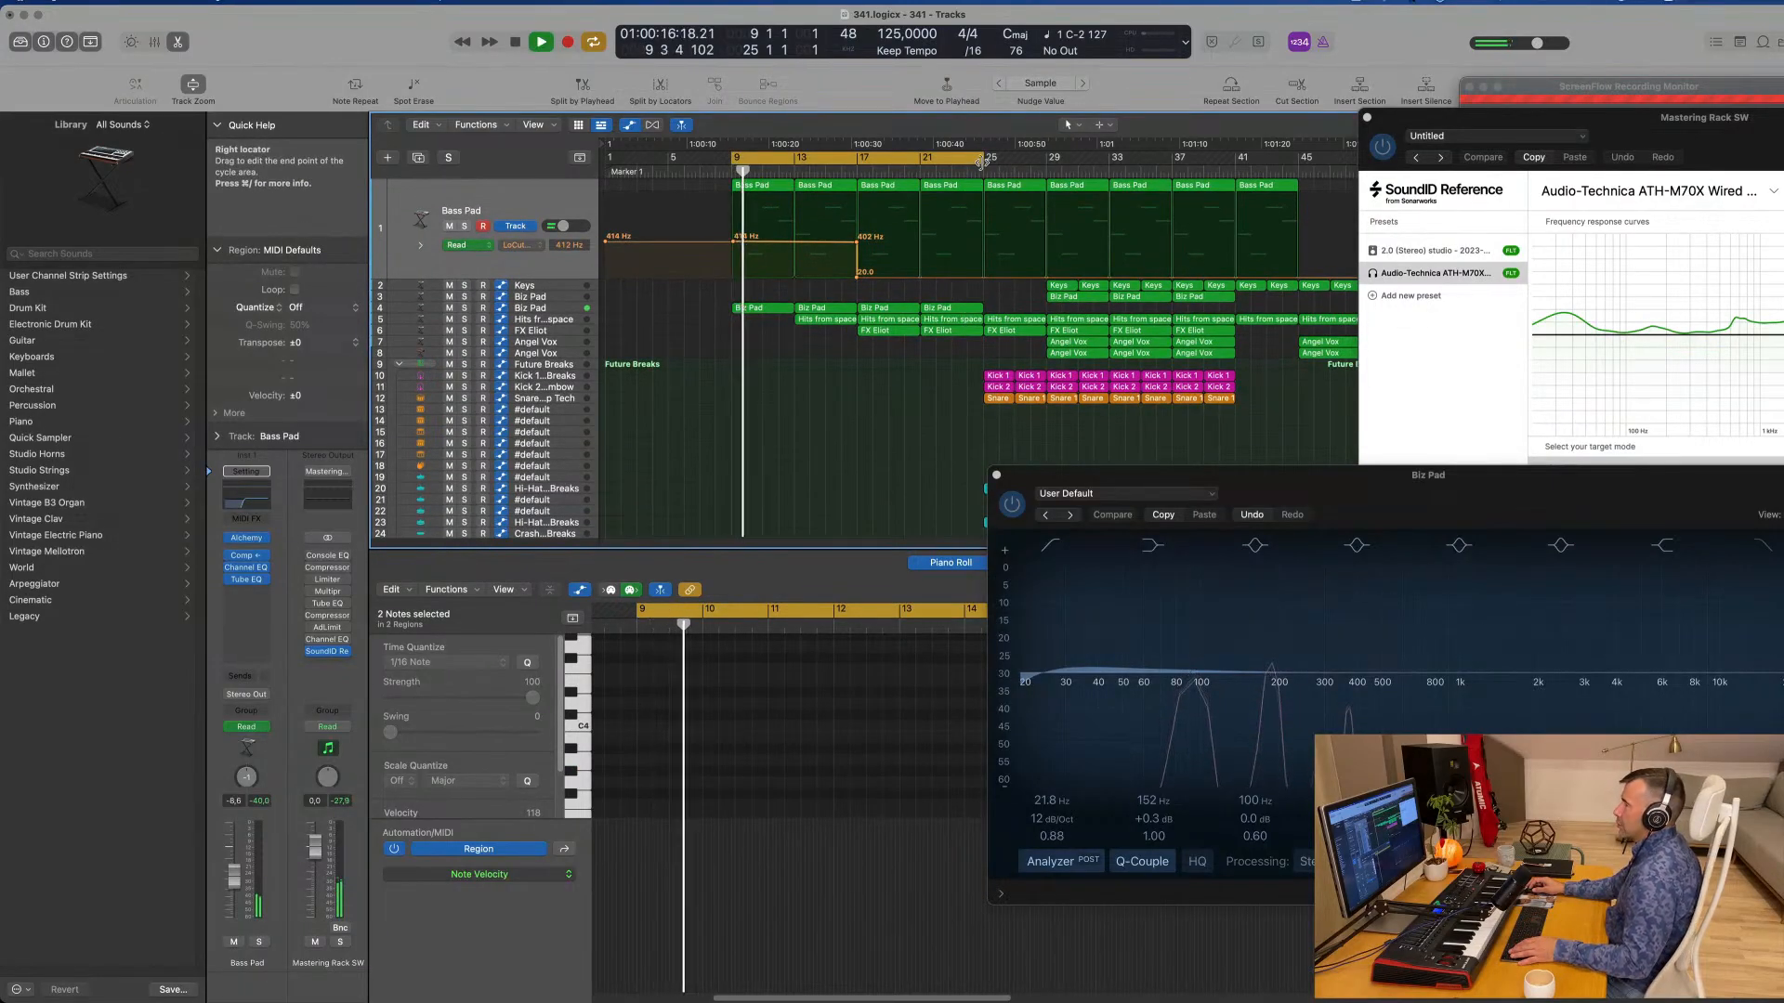
drag(982, 163, 1049, 163)
click(968, 169)
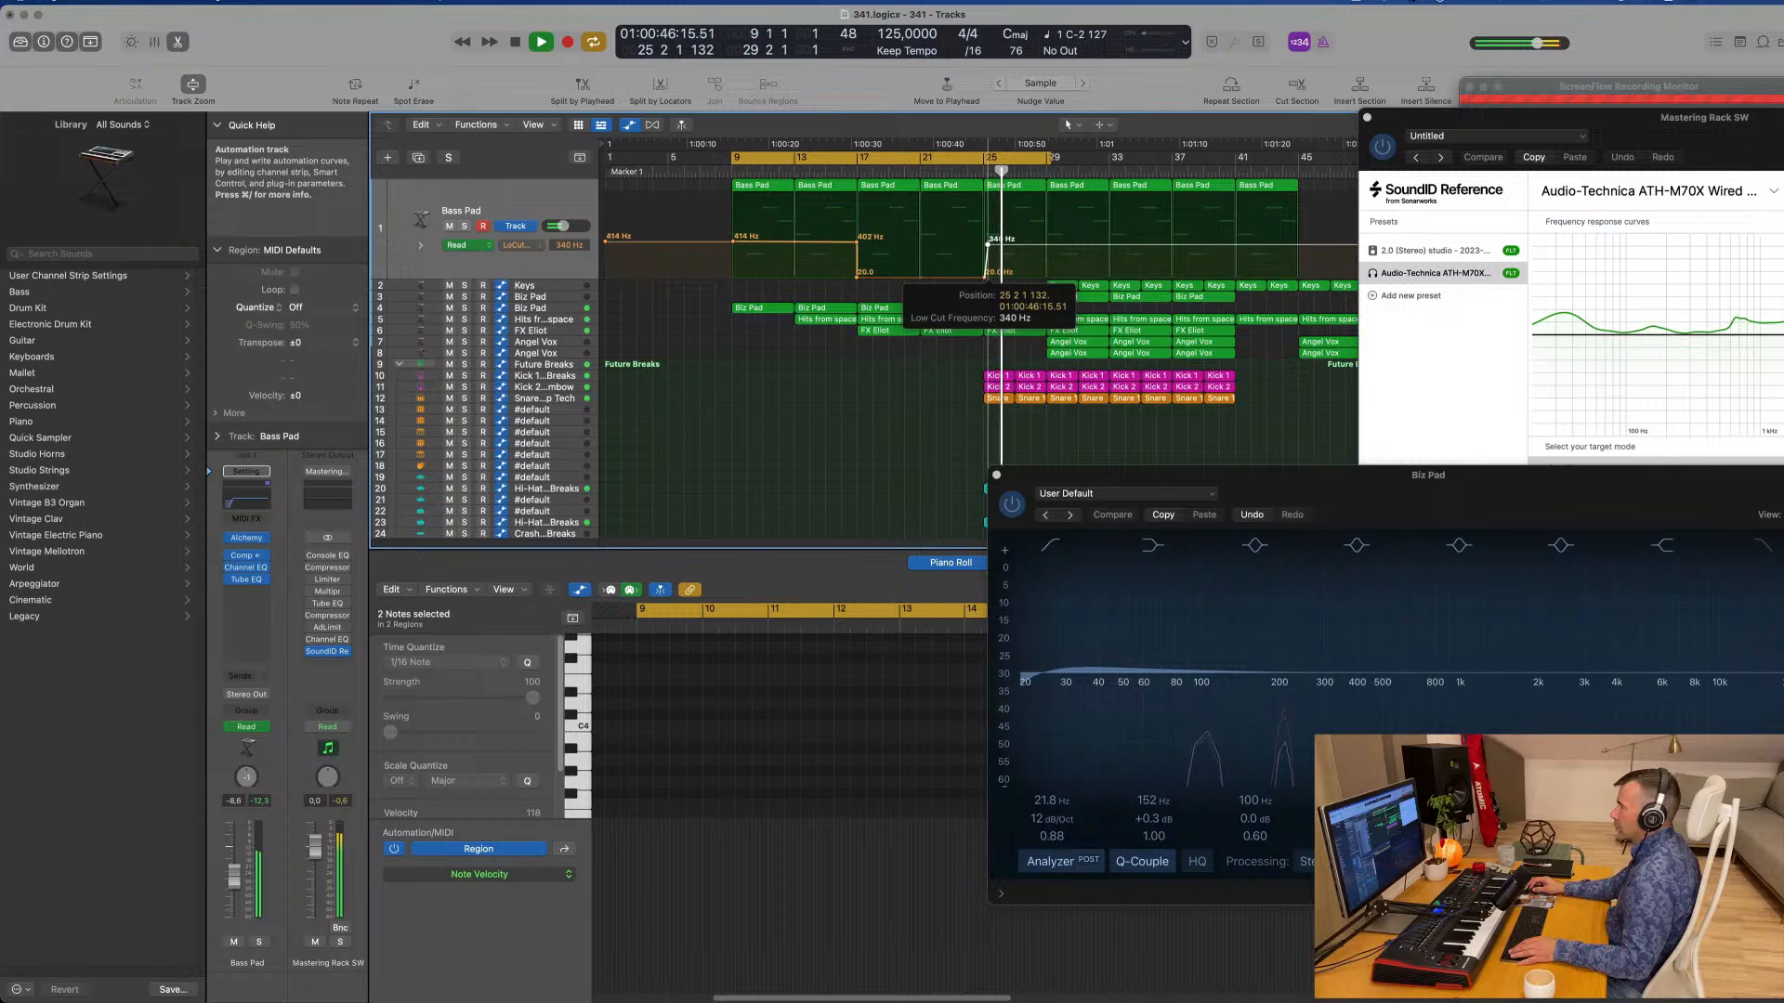
key(space)
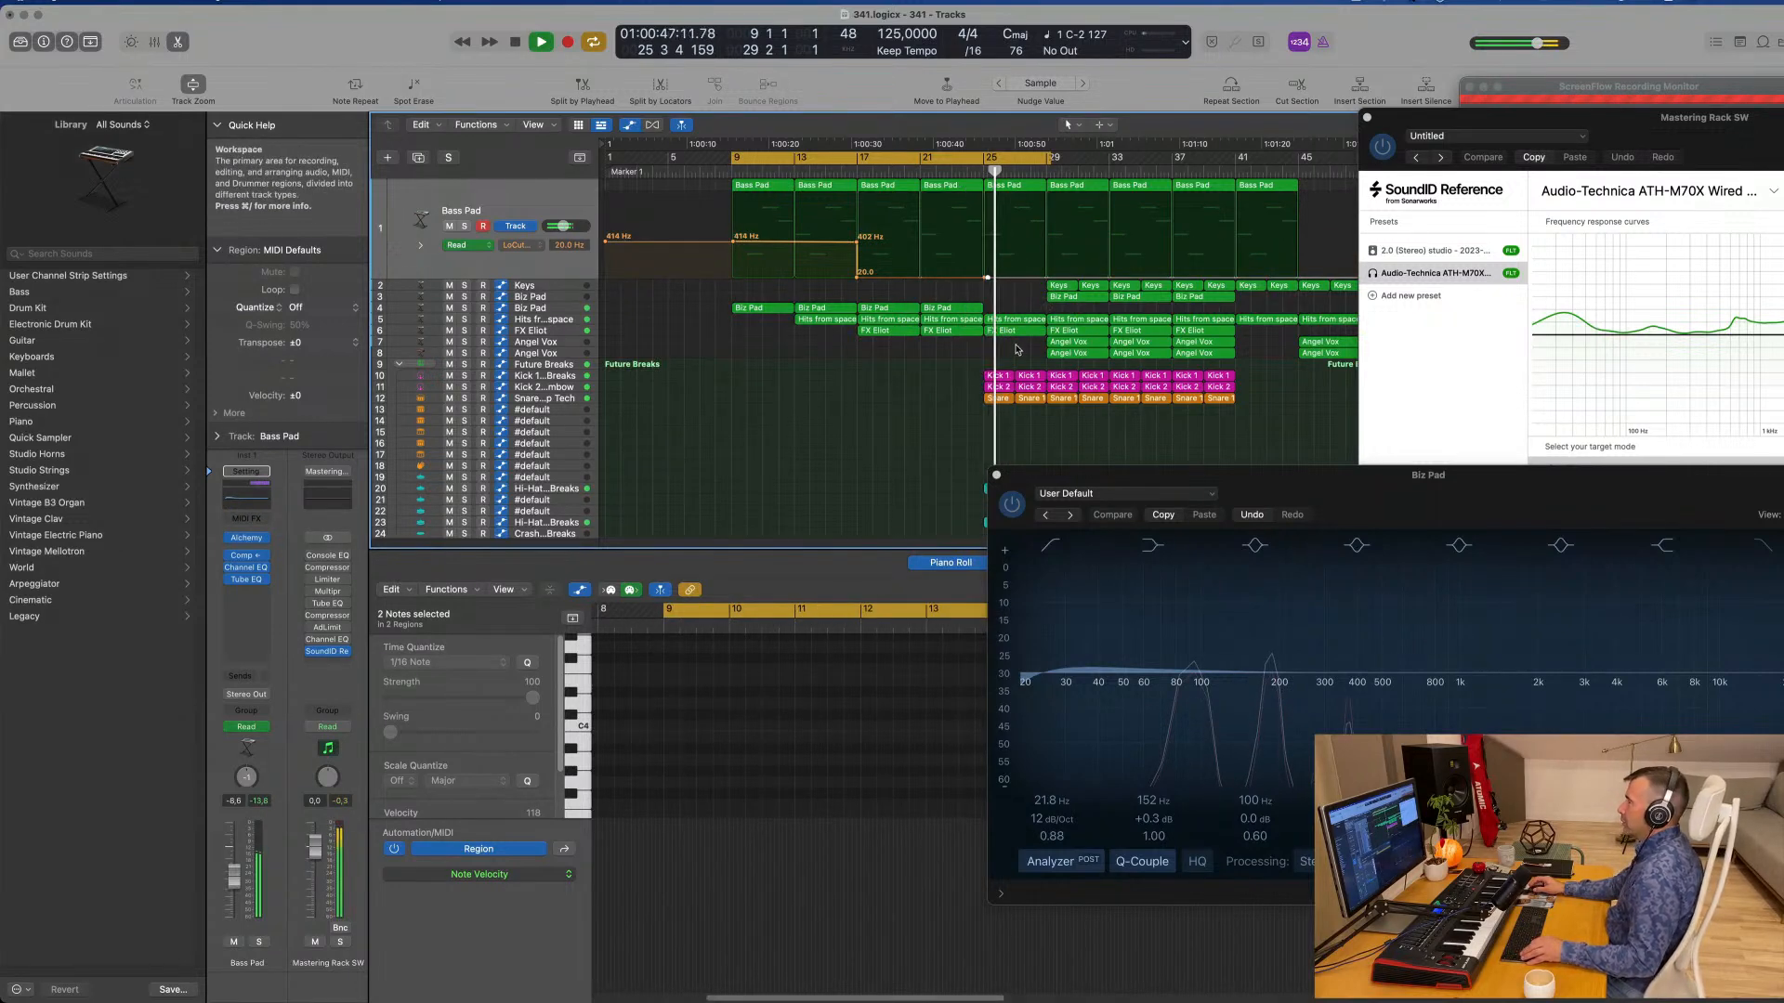
Step: Delete the Keys, track 3 Biz Pad and Angel Vox regions at bars 29–33, and the Hits from space regions at bars 25–33
key(Delete)
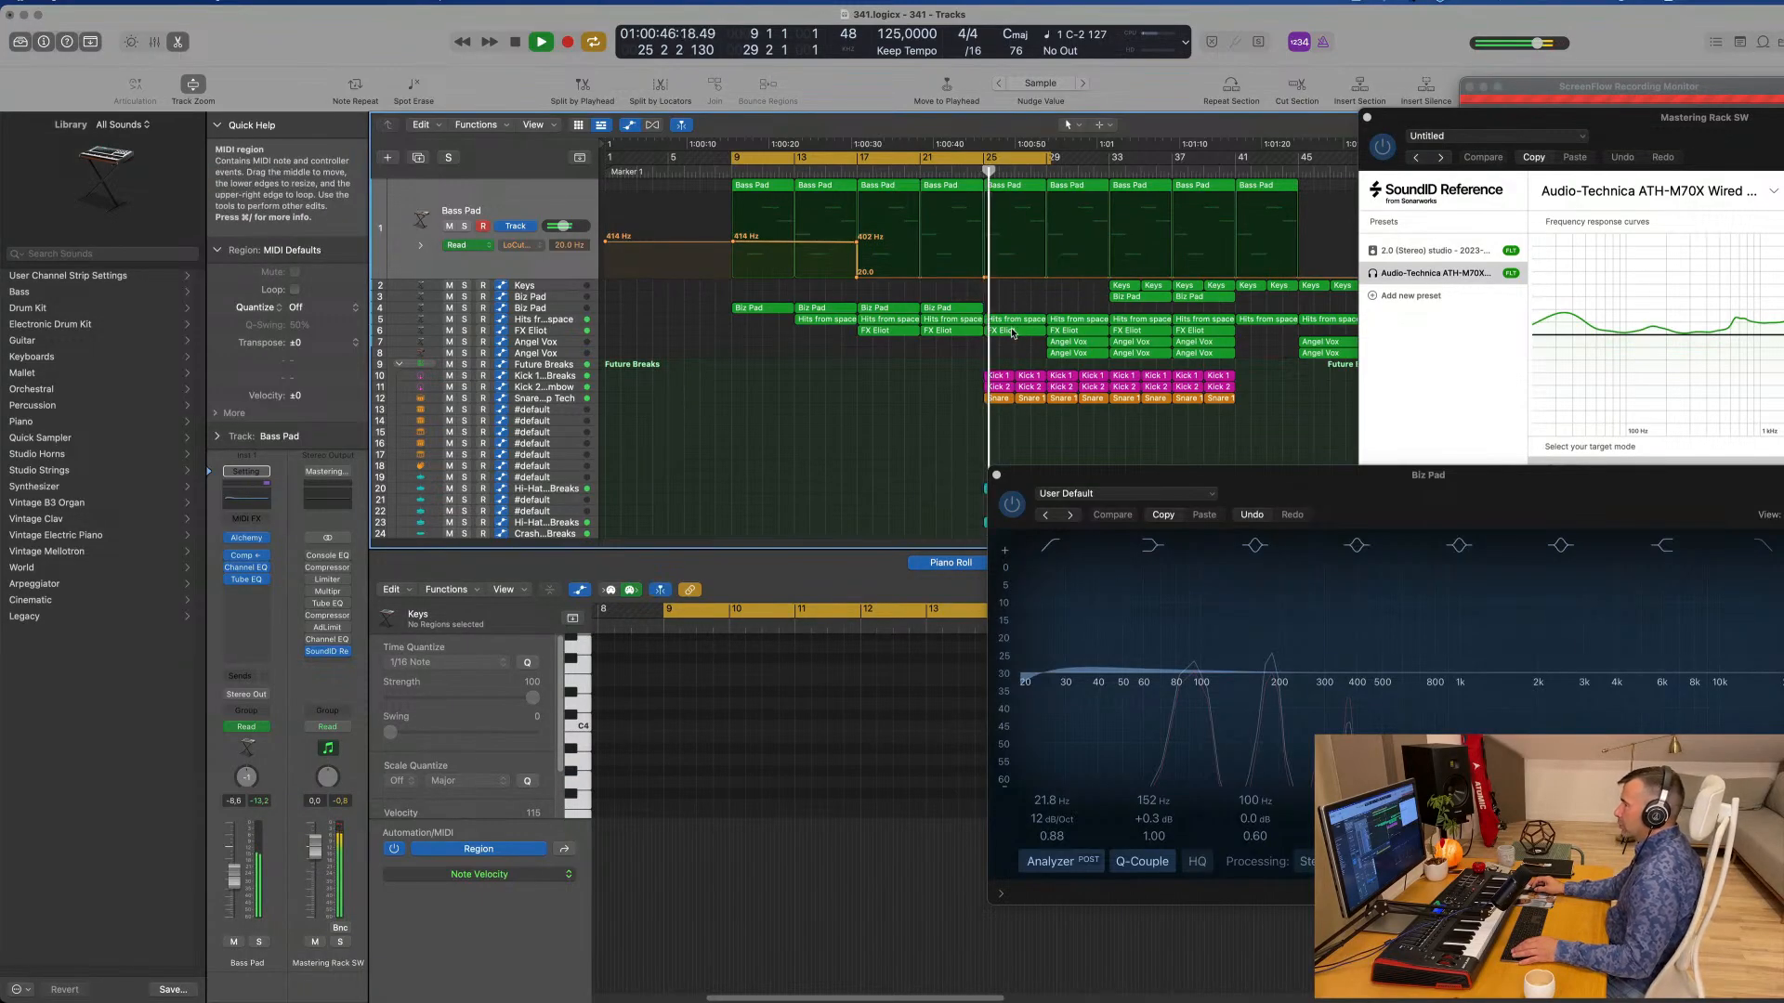
key(Delete)
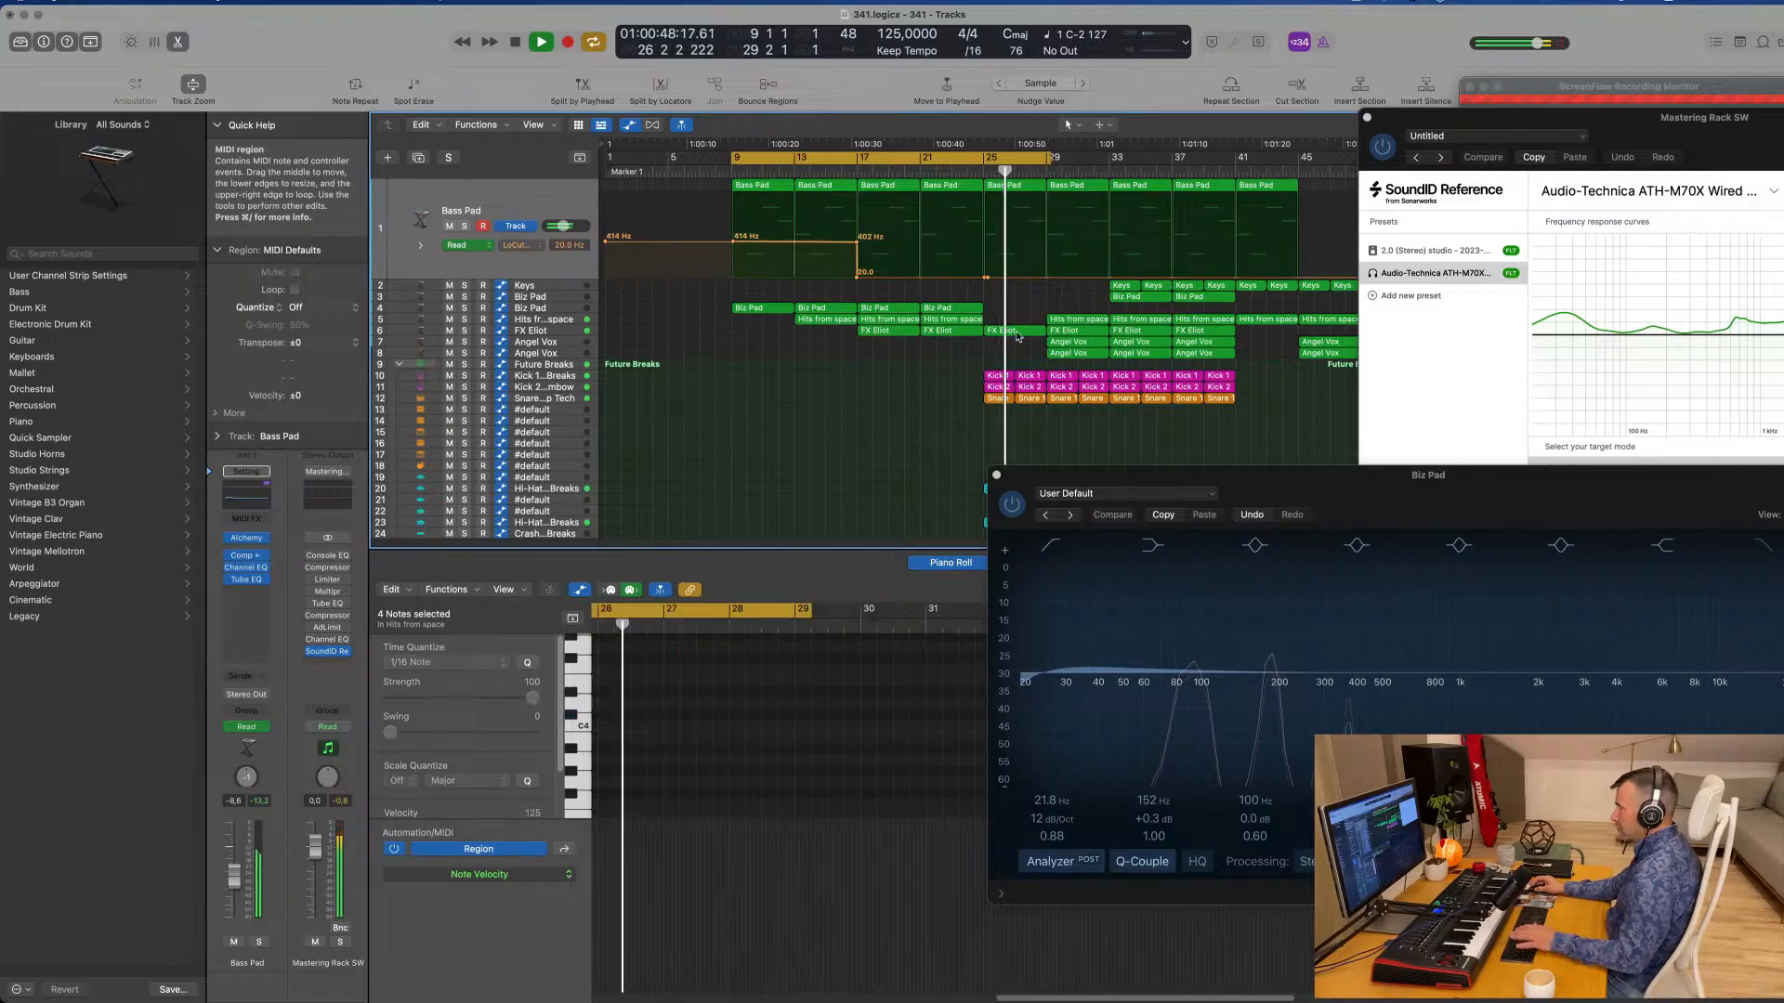
click(969, 172)
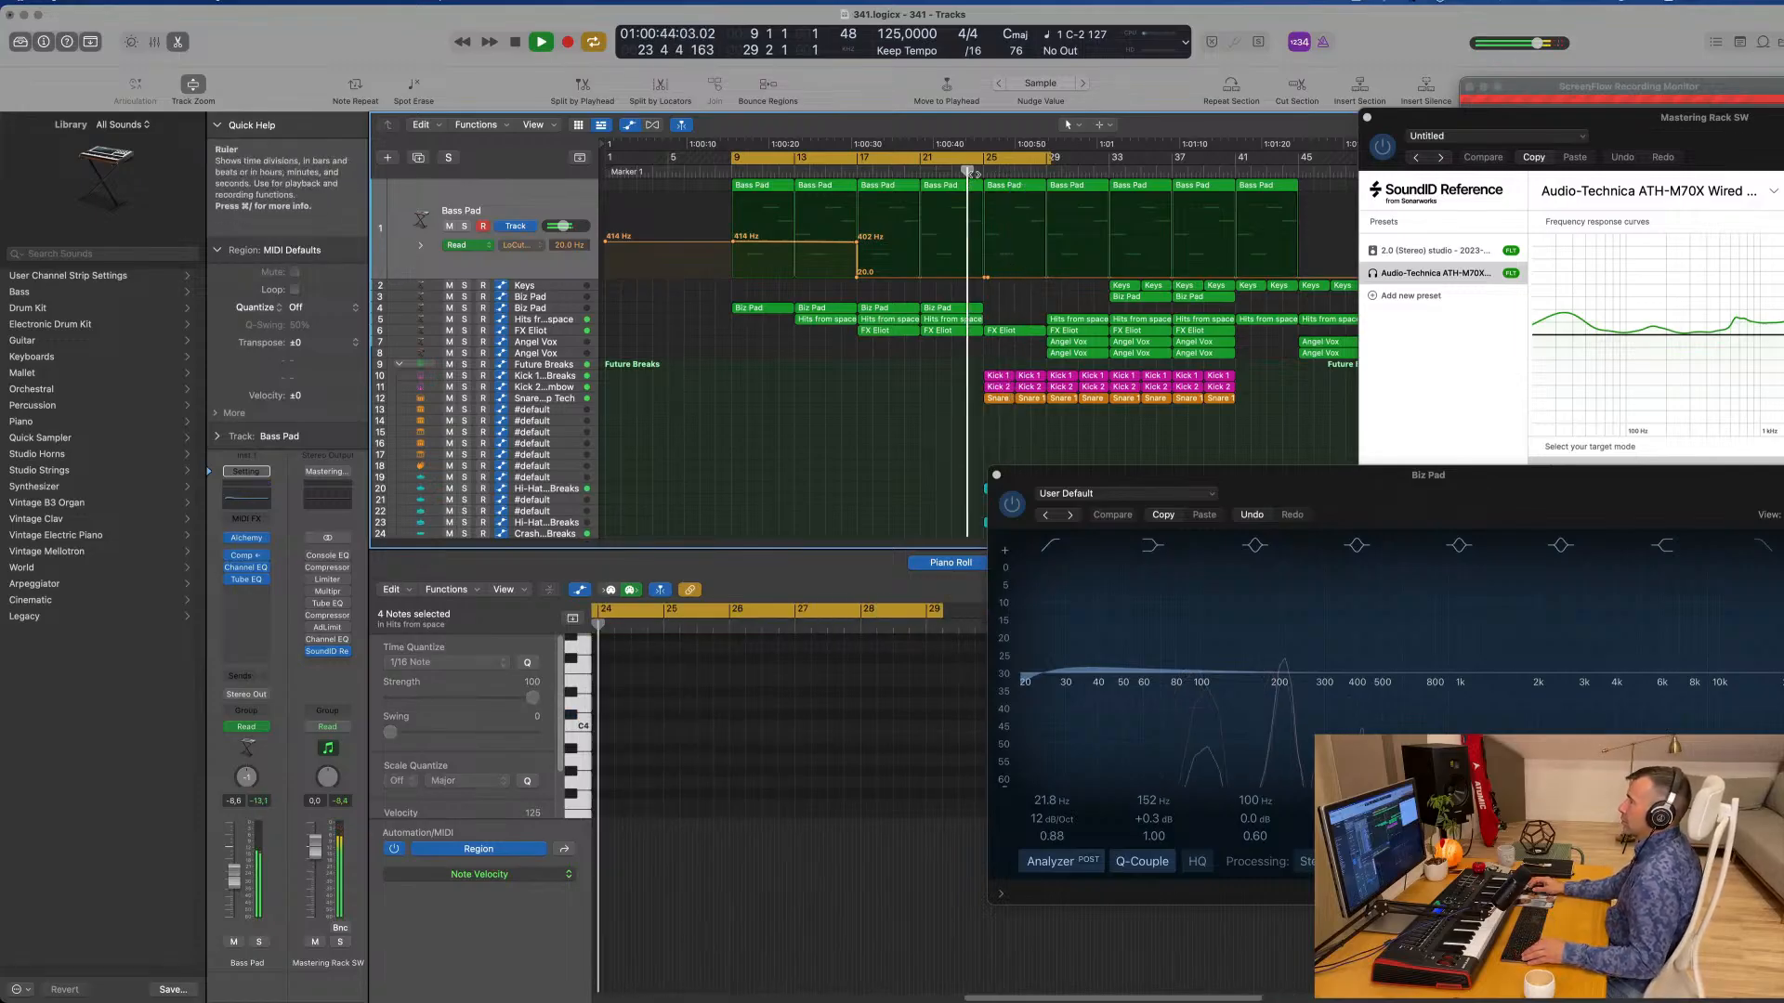
scroll(936, 377, up, 3)
scroll(936, 377, down, 3)
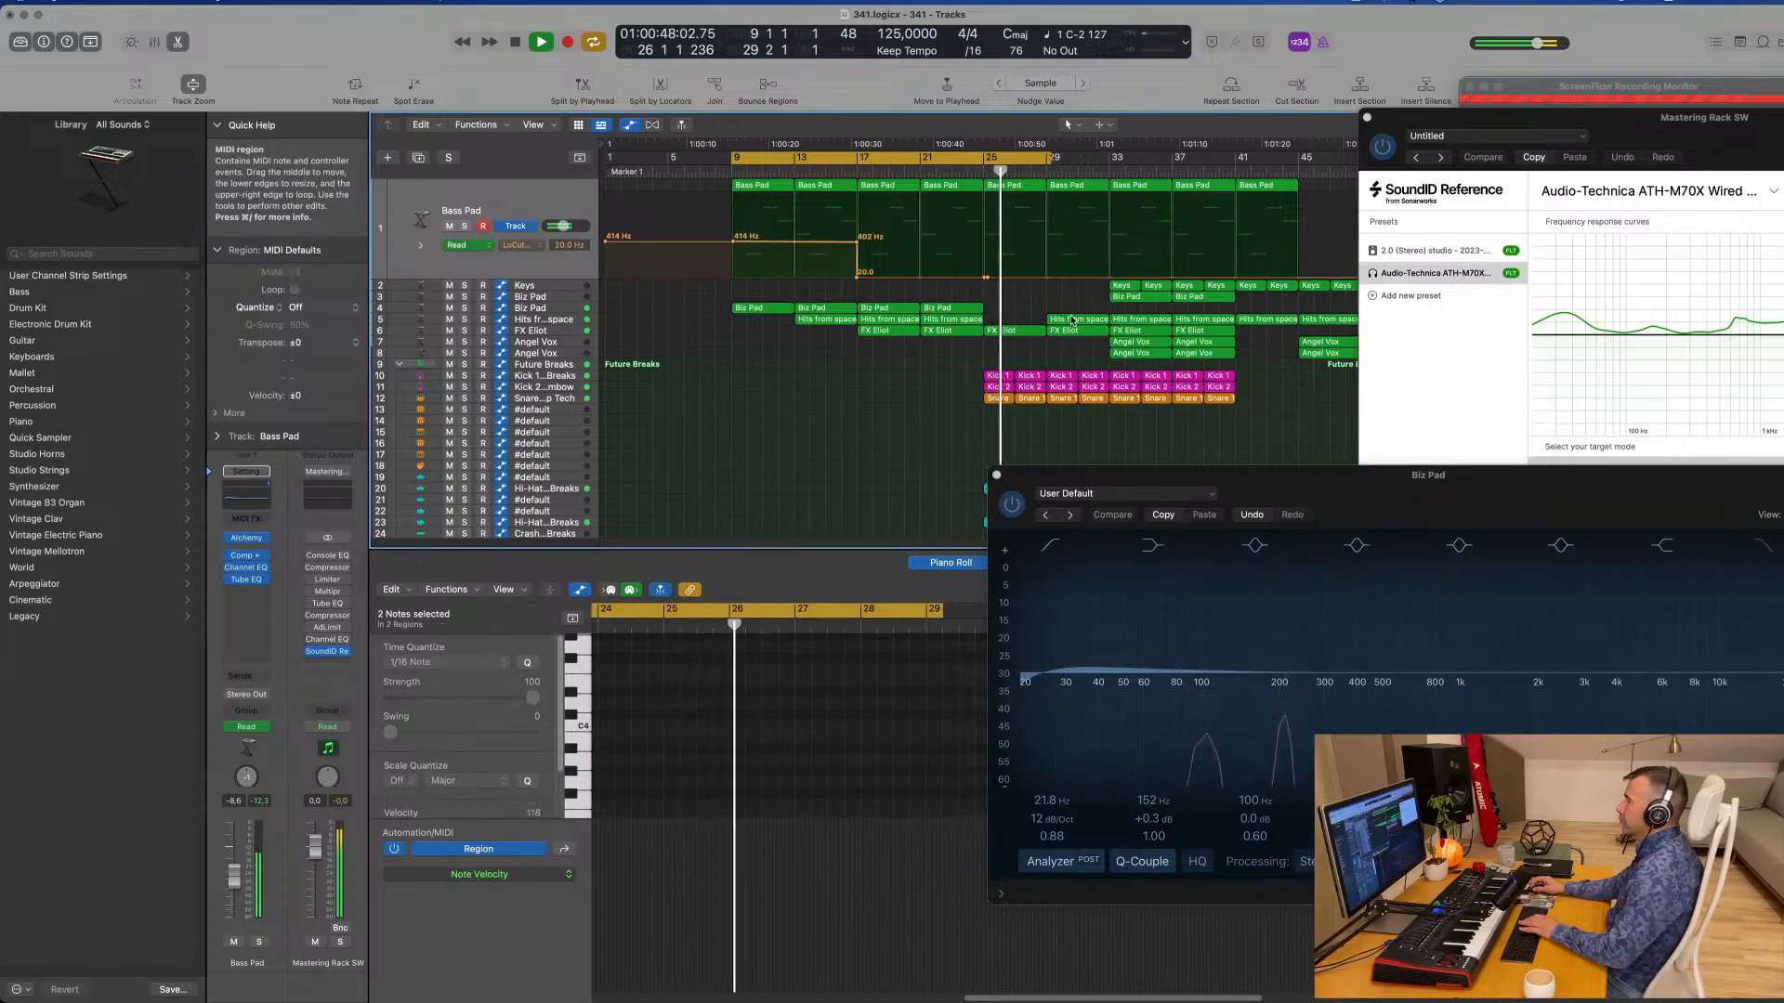
click(1071, 320)
key(Delete)
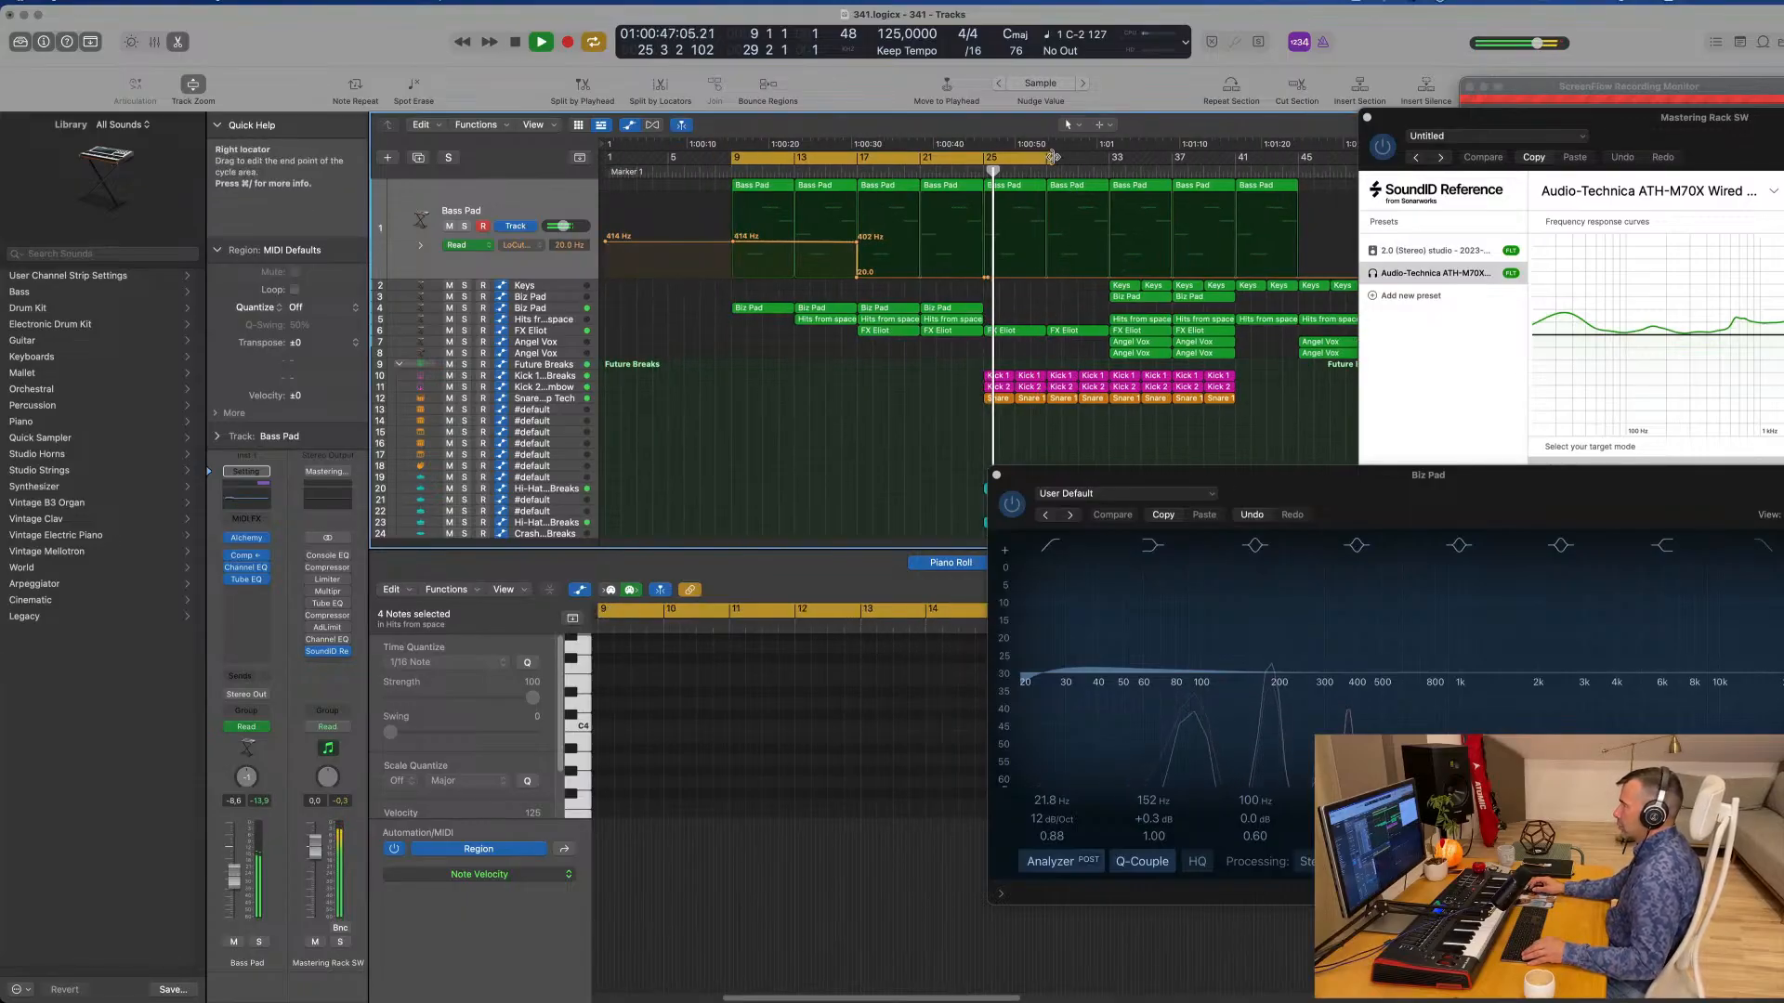
Step: Extend the cycle range to bar 33 and solo the FX Eliot track briefly to hear it alone
drag(1053, 157, 1108, 157)
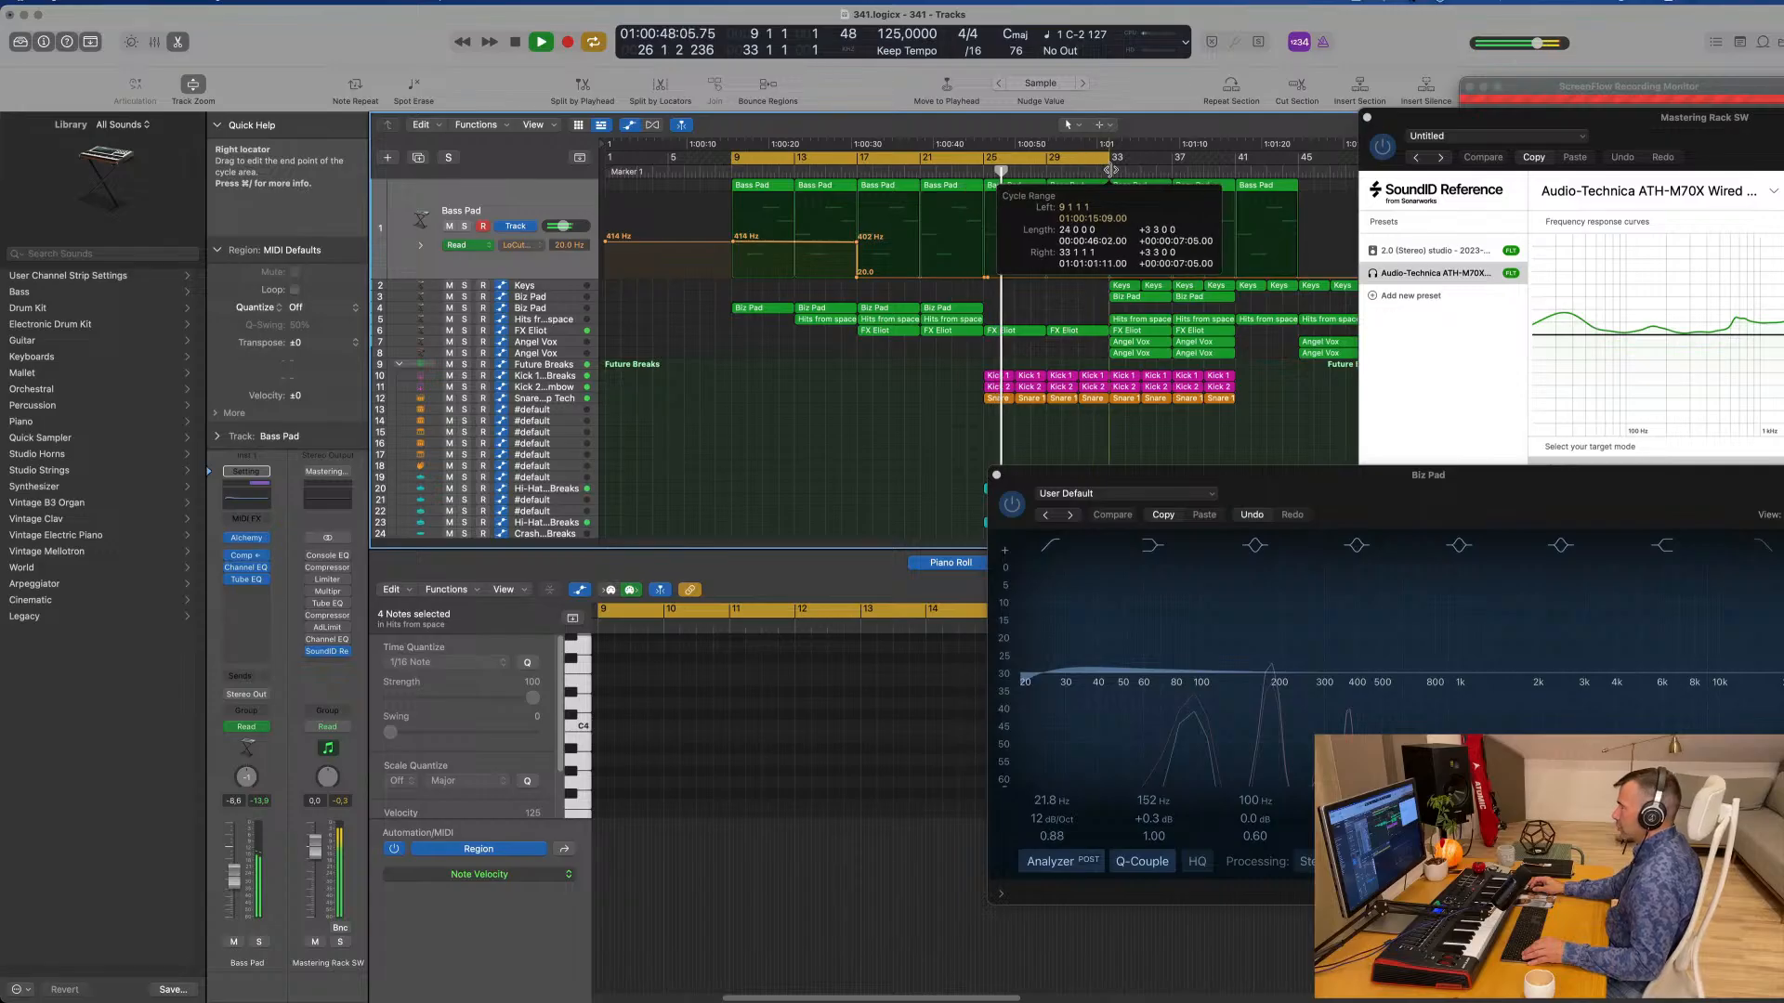
click(550, 333)
click(465, 284)
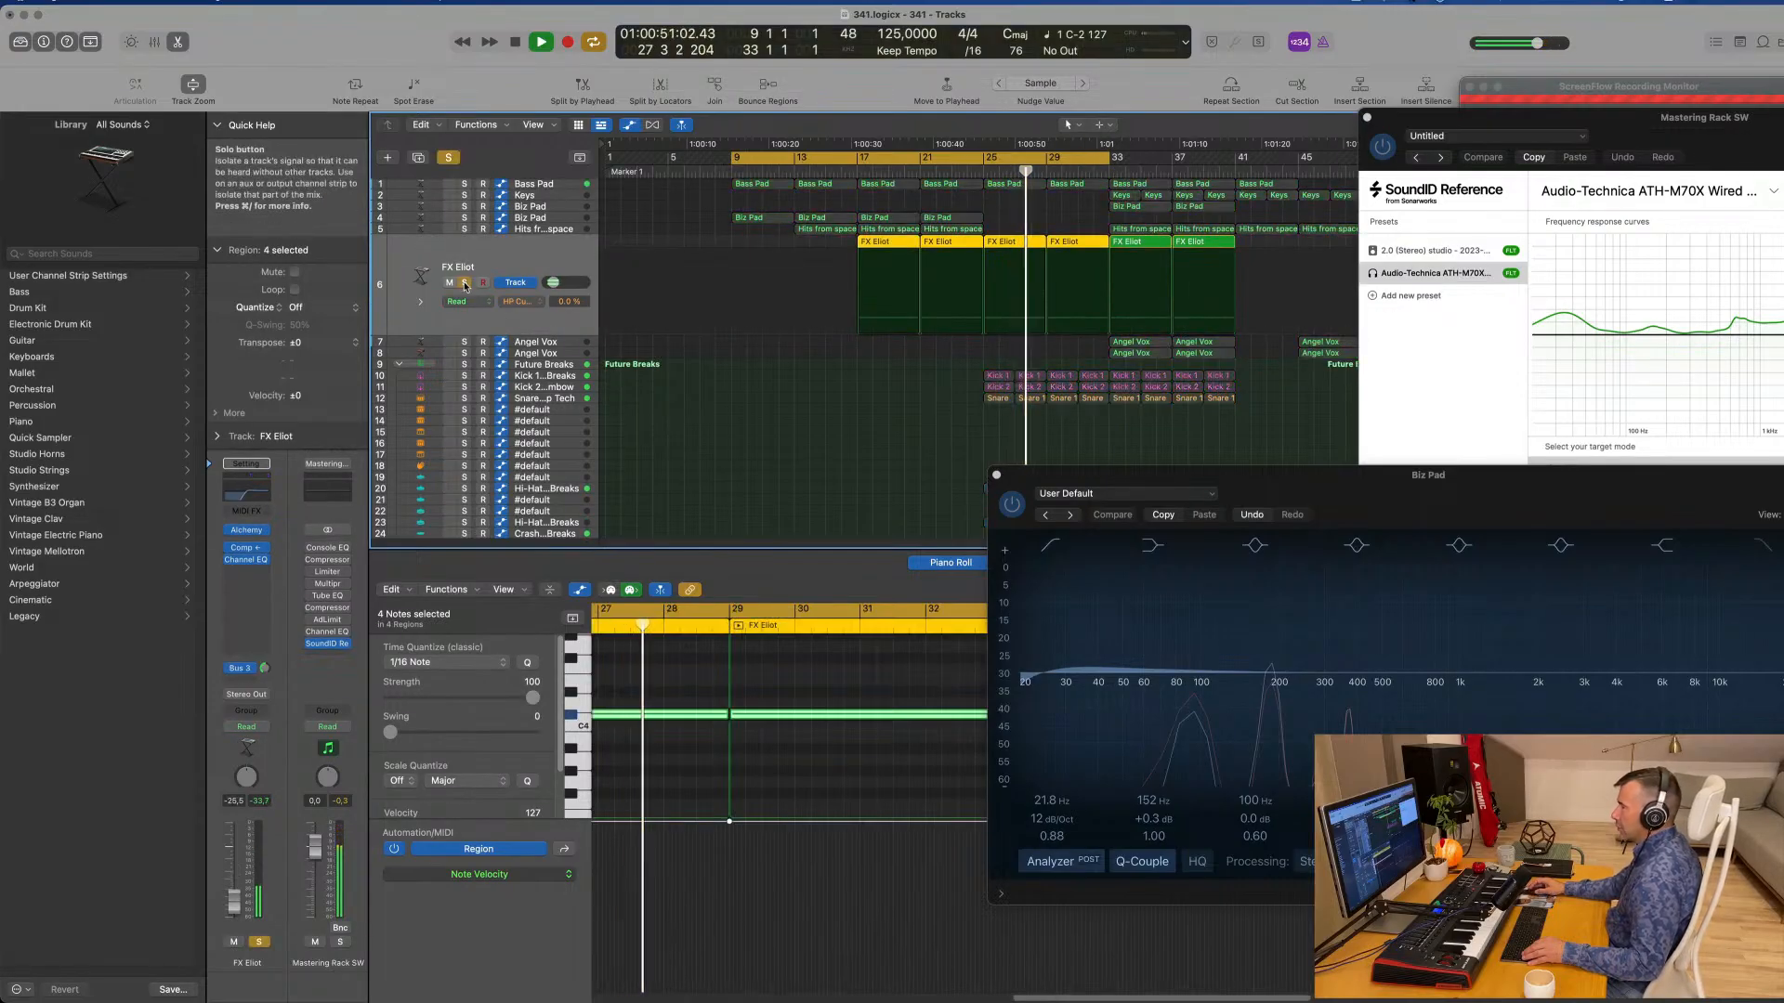
click(465, 284)
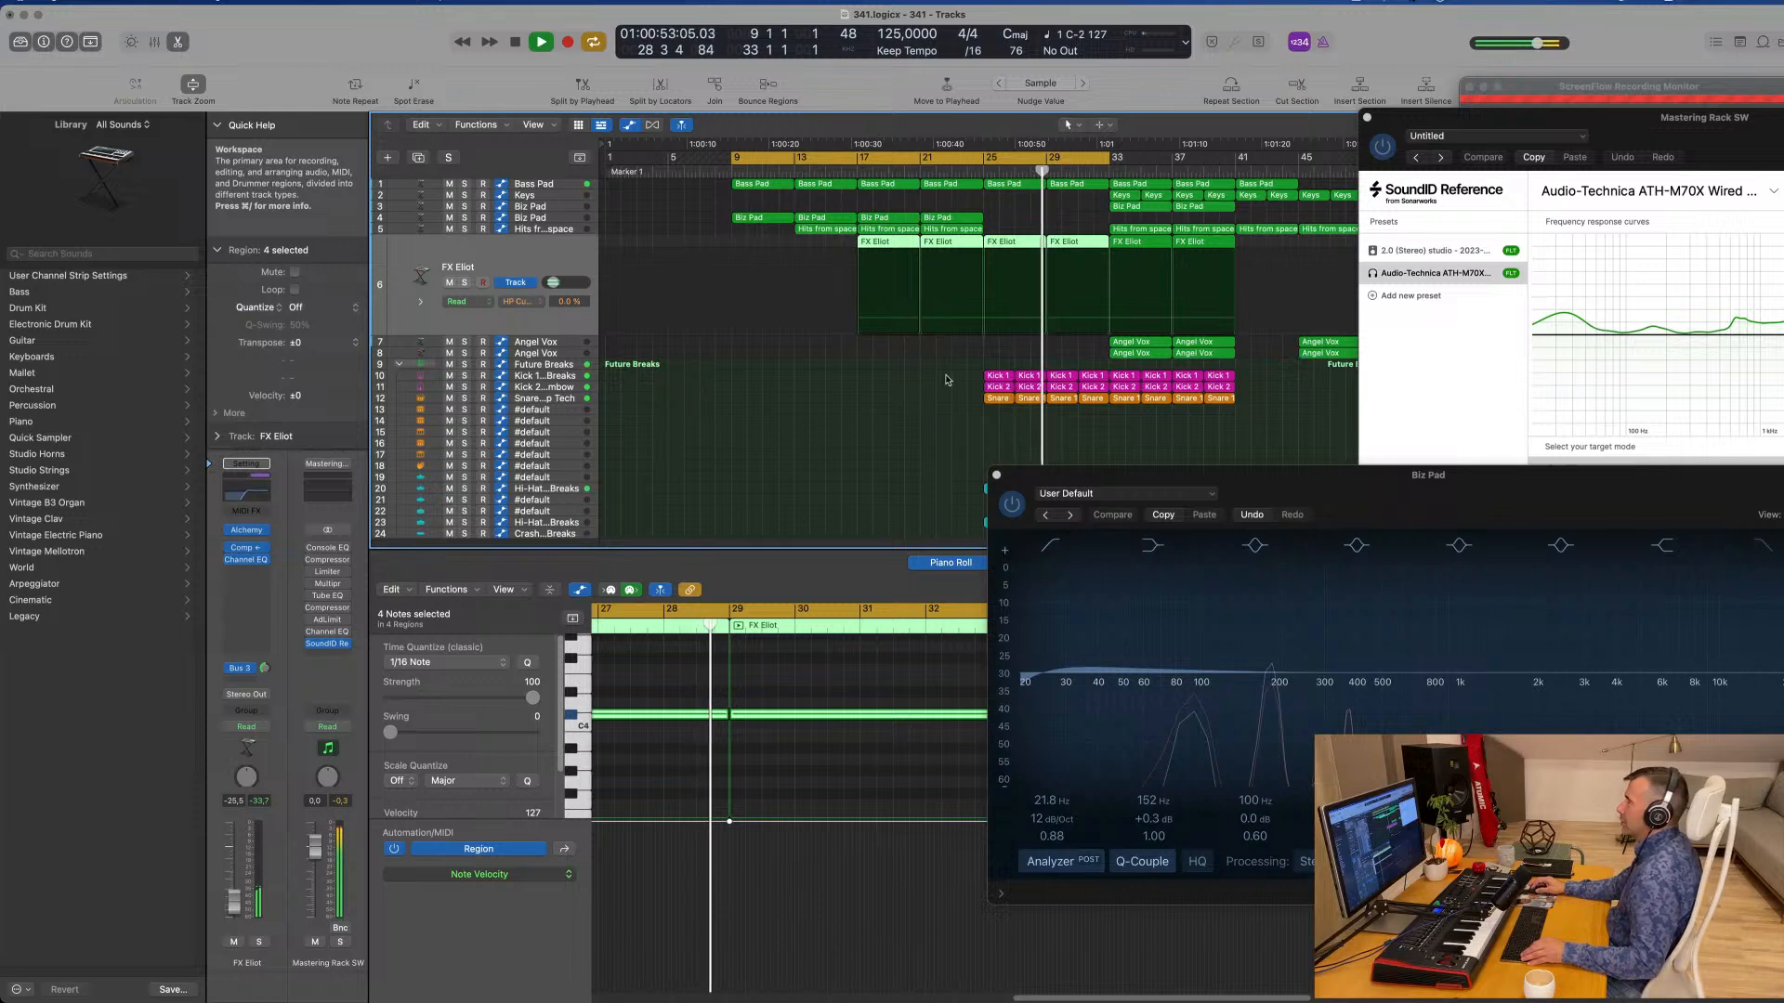
Step: Move the Biz Pad EQ window out of the way and close it
click(996, 475)
click(1083, 451)
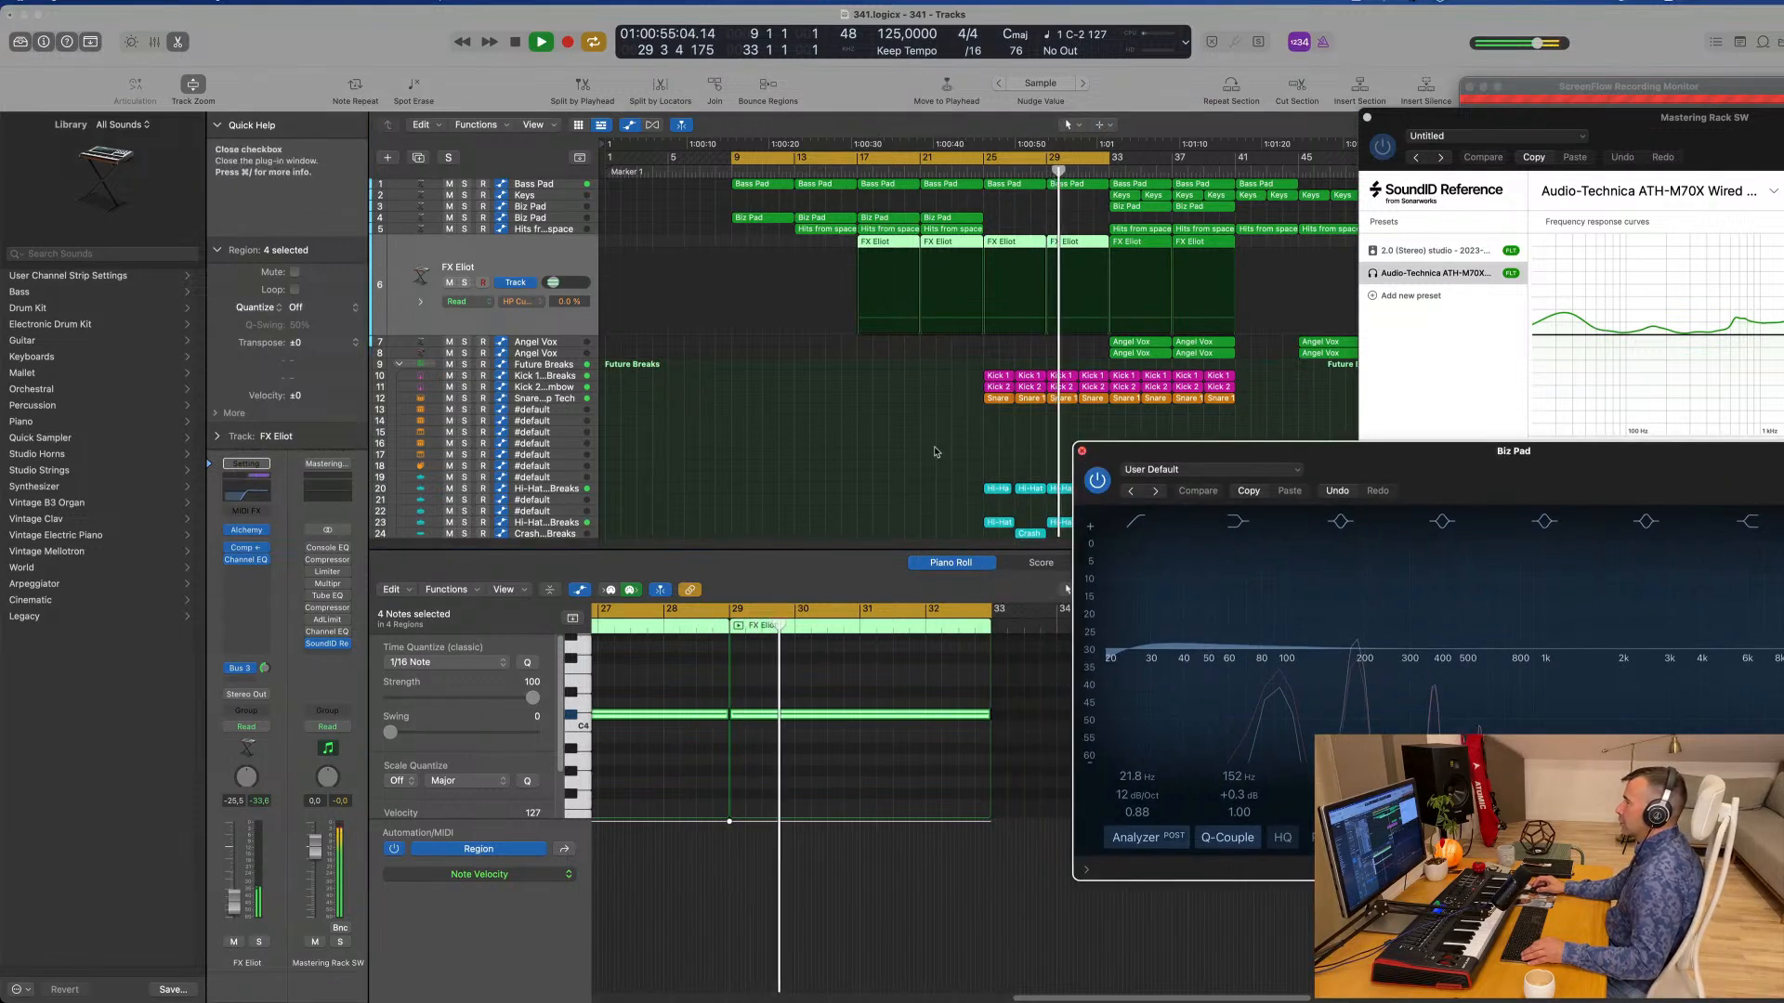
scroll(915, 447, down, 3)
scroll(915, 447, up, 3)
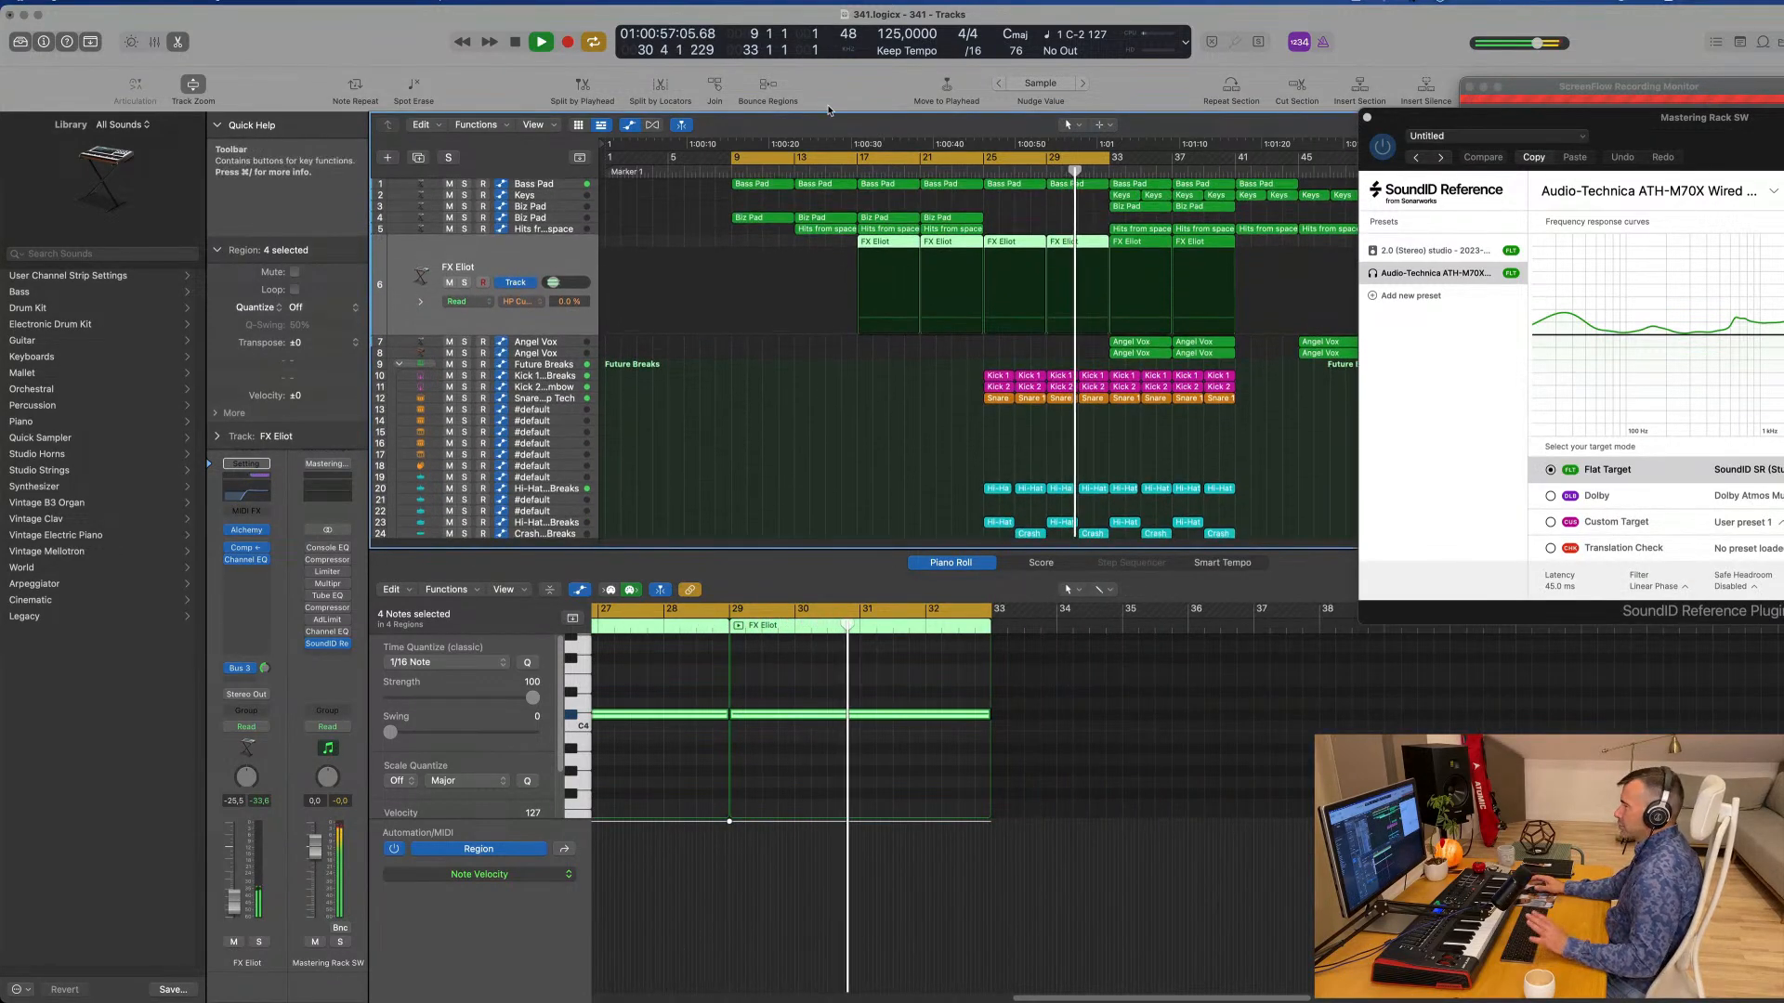
Step: Play again from bar 25 and delete the Angel Vox regions on both tracks between bars 33 and 41
click(986, 170)
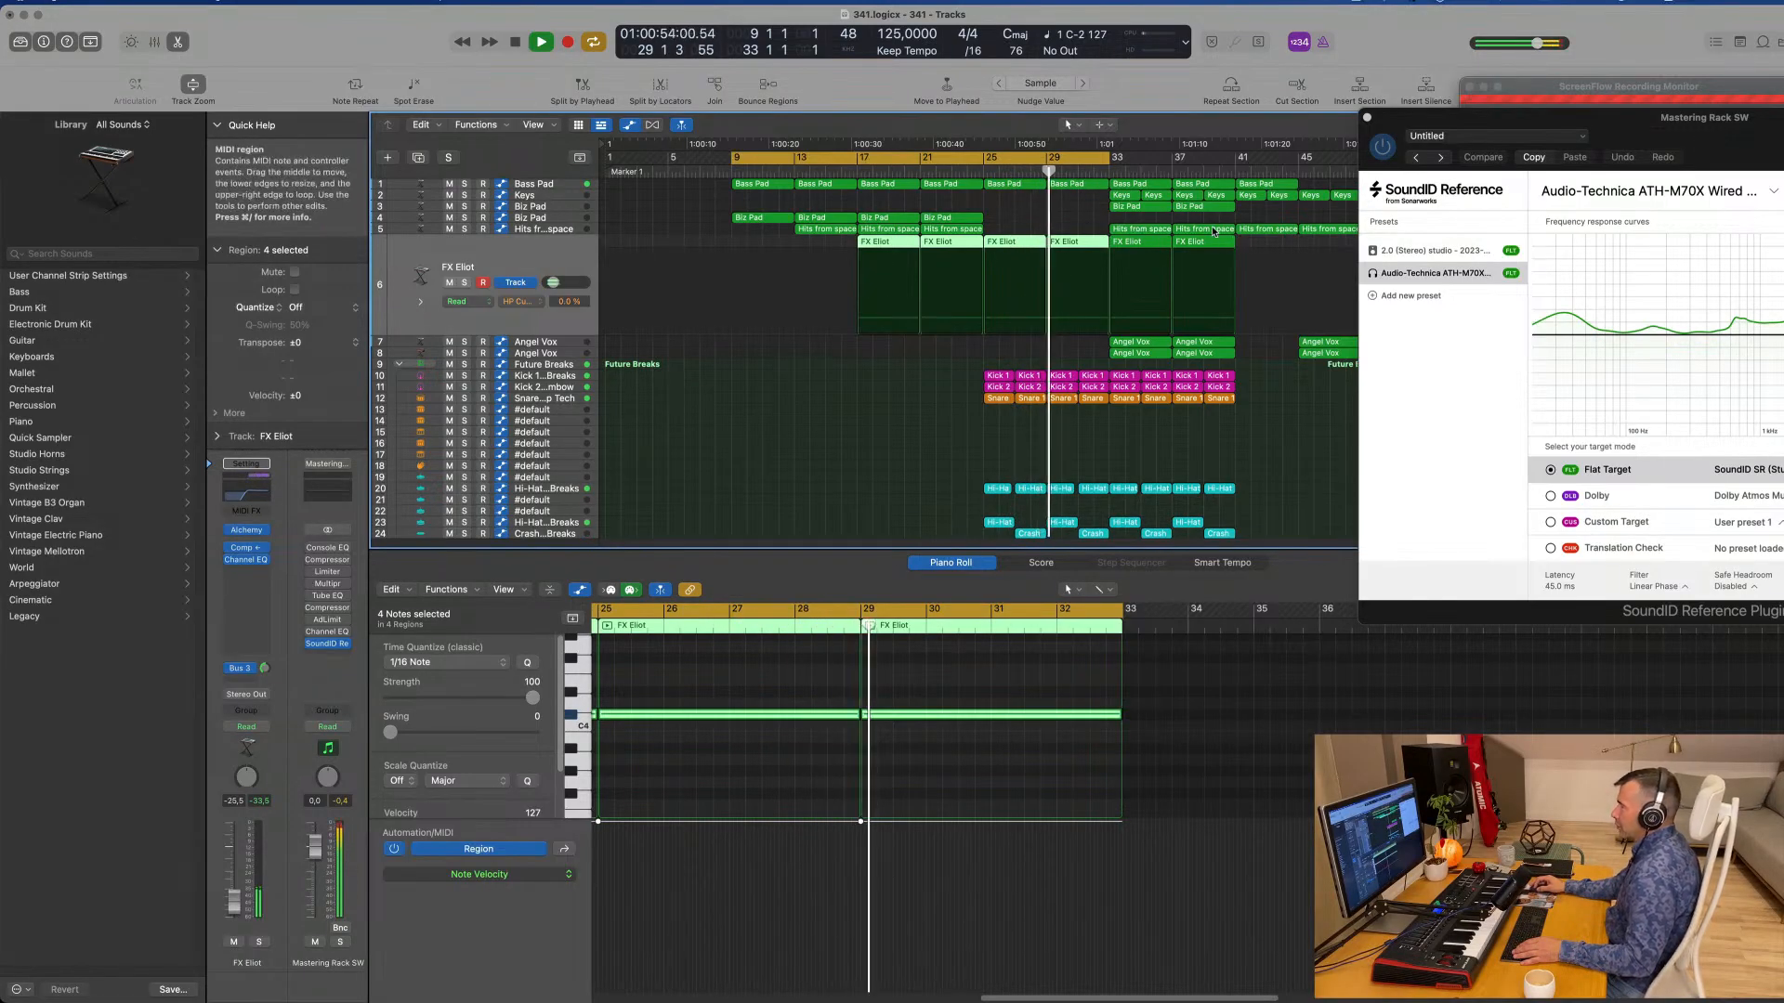
click(1124, 351)
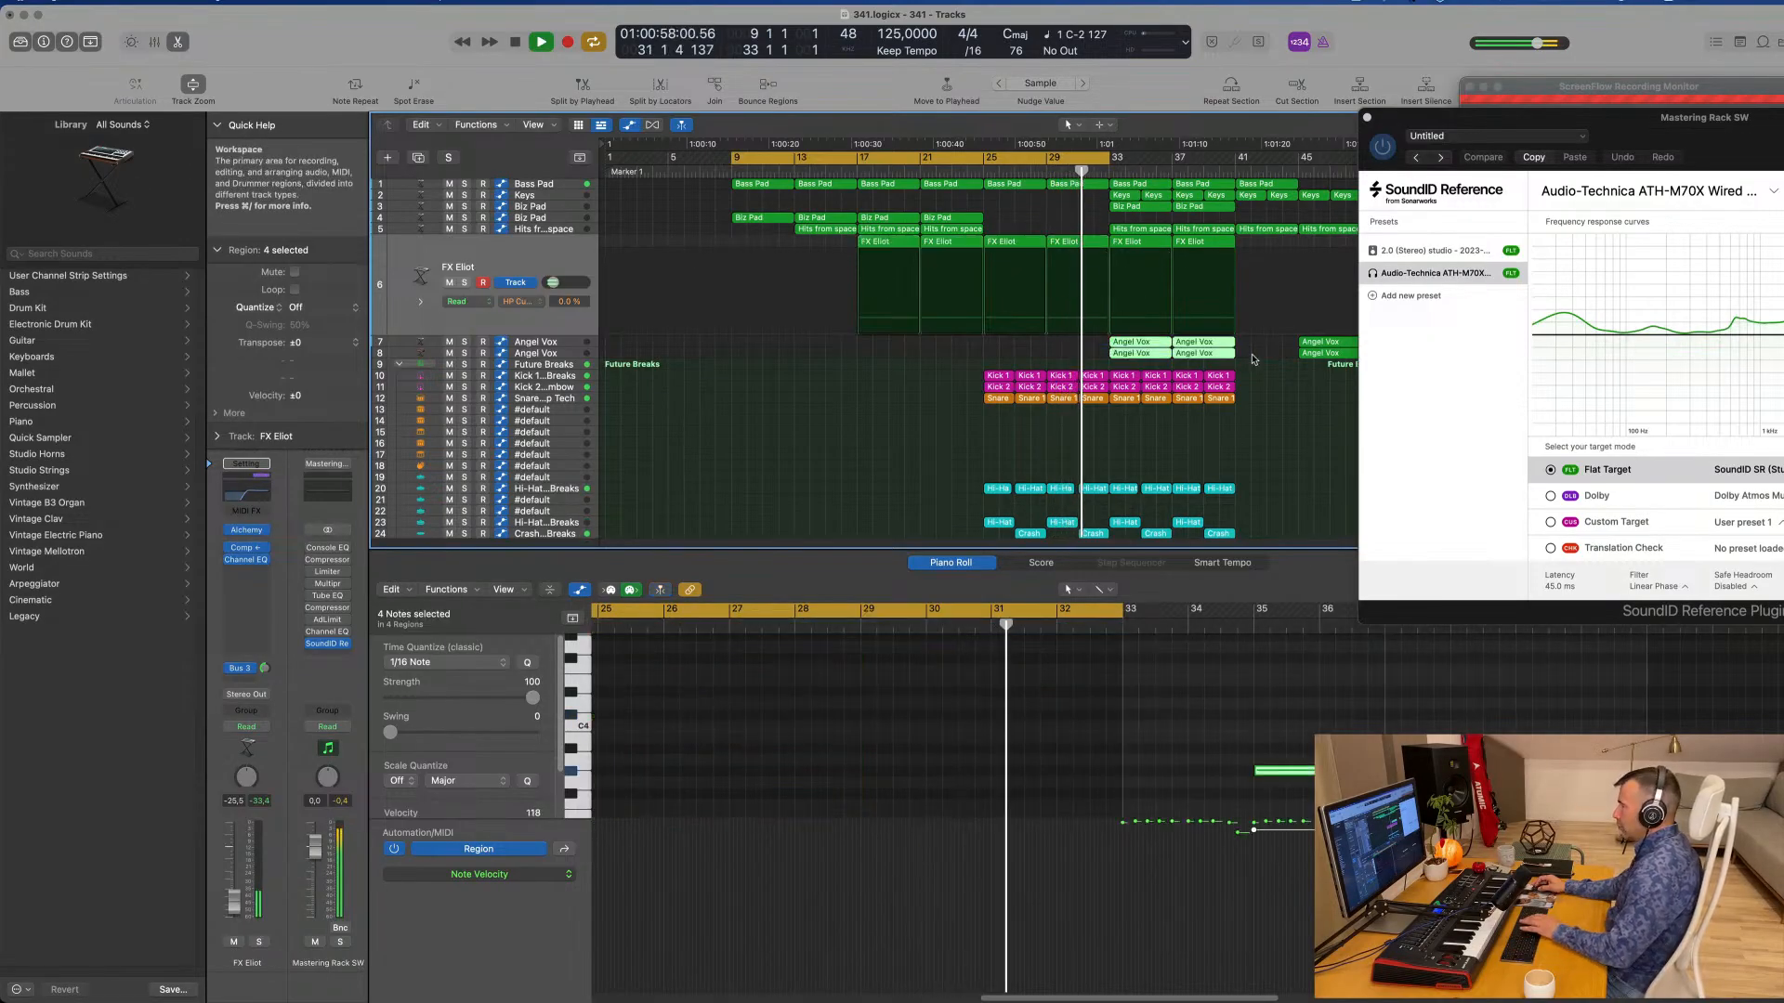
key(Delete)
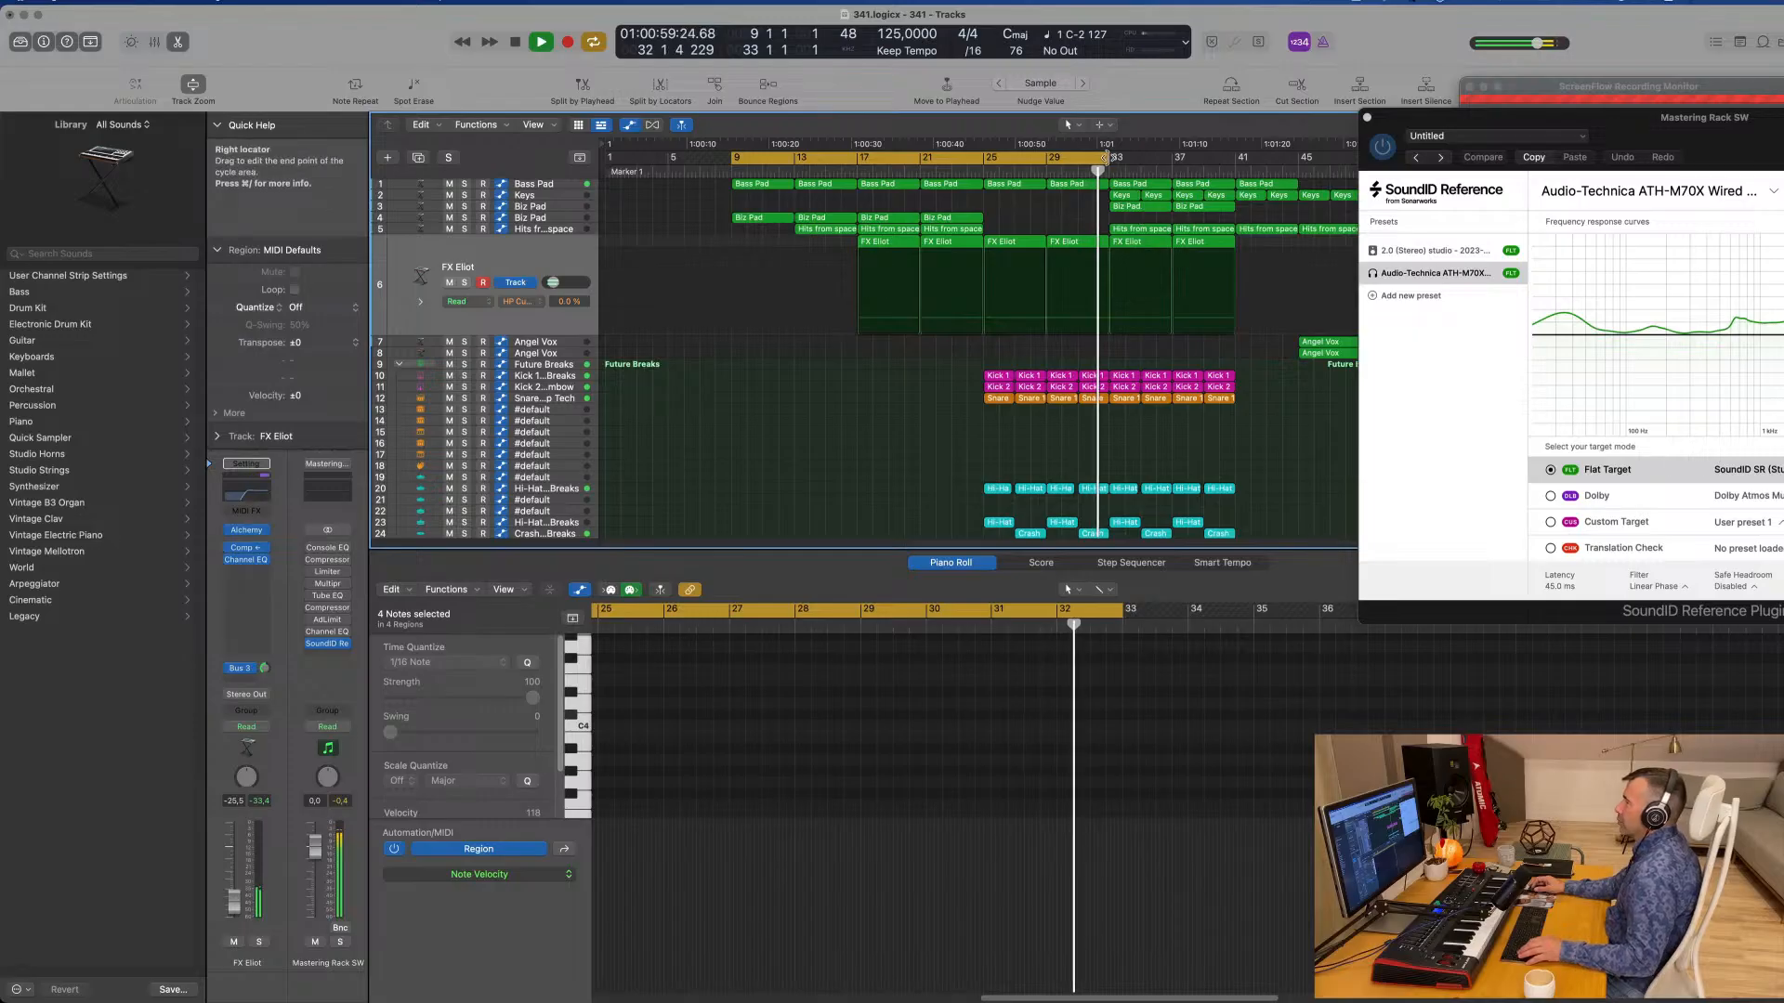
Step: Extend the cycle range to bar 41 and lower the Keys cutoff automation point at bar 33 to about 53 %
drag(1108, 158, 1236, 158)
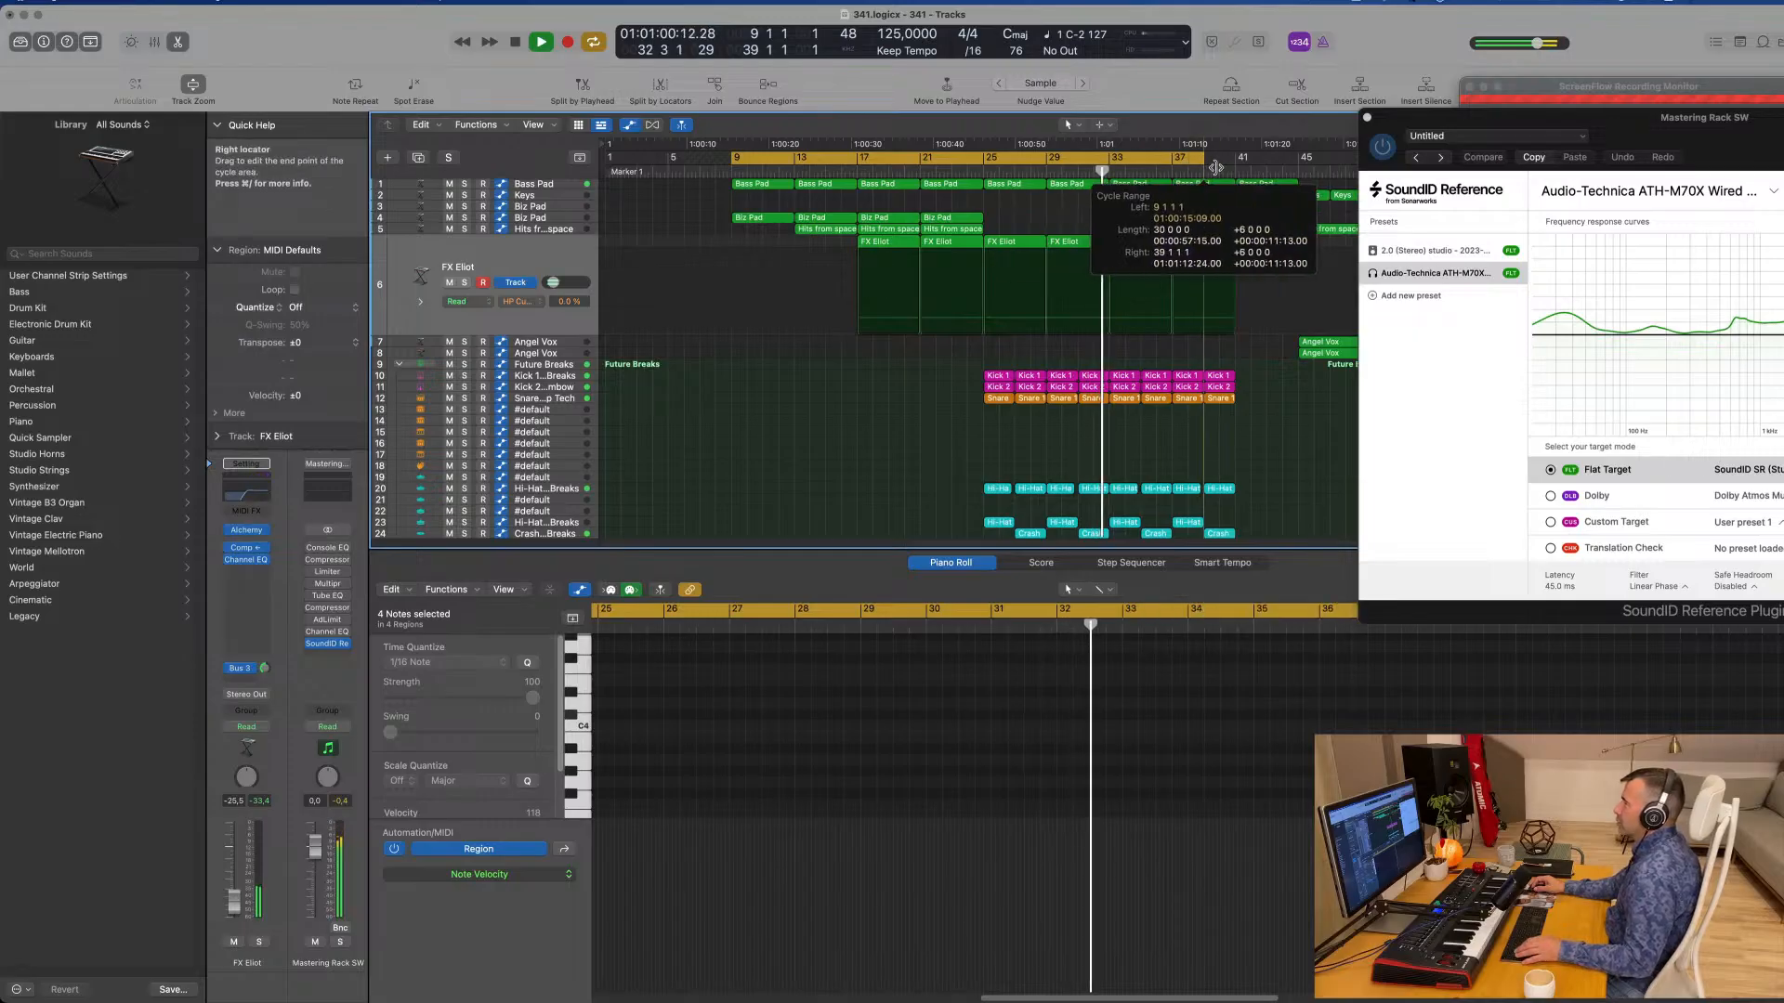
click(575, 197)
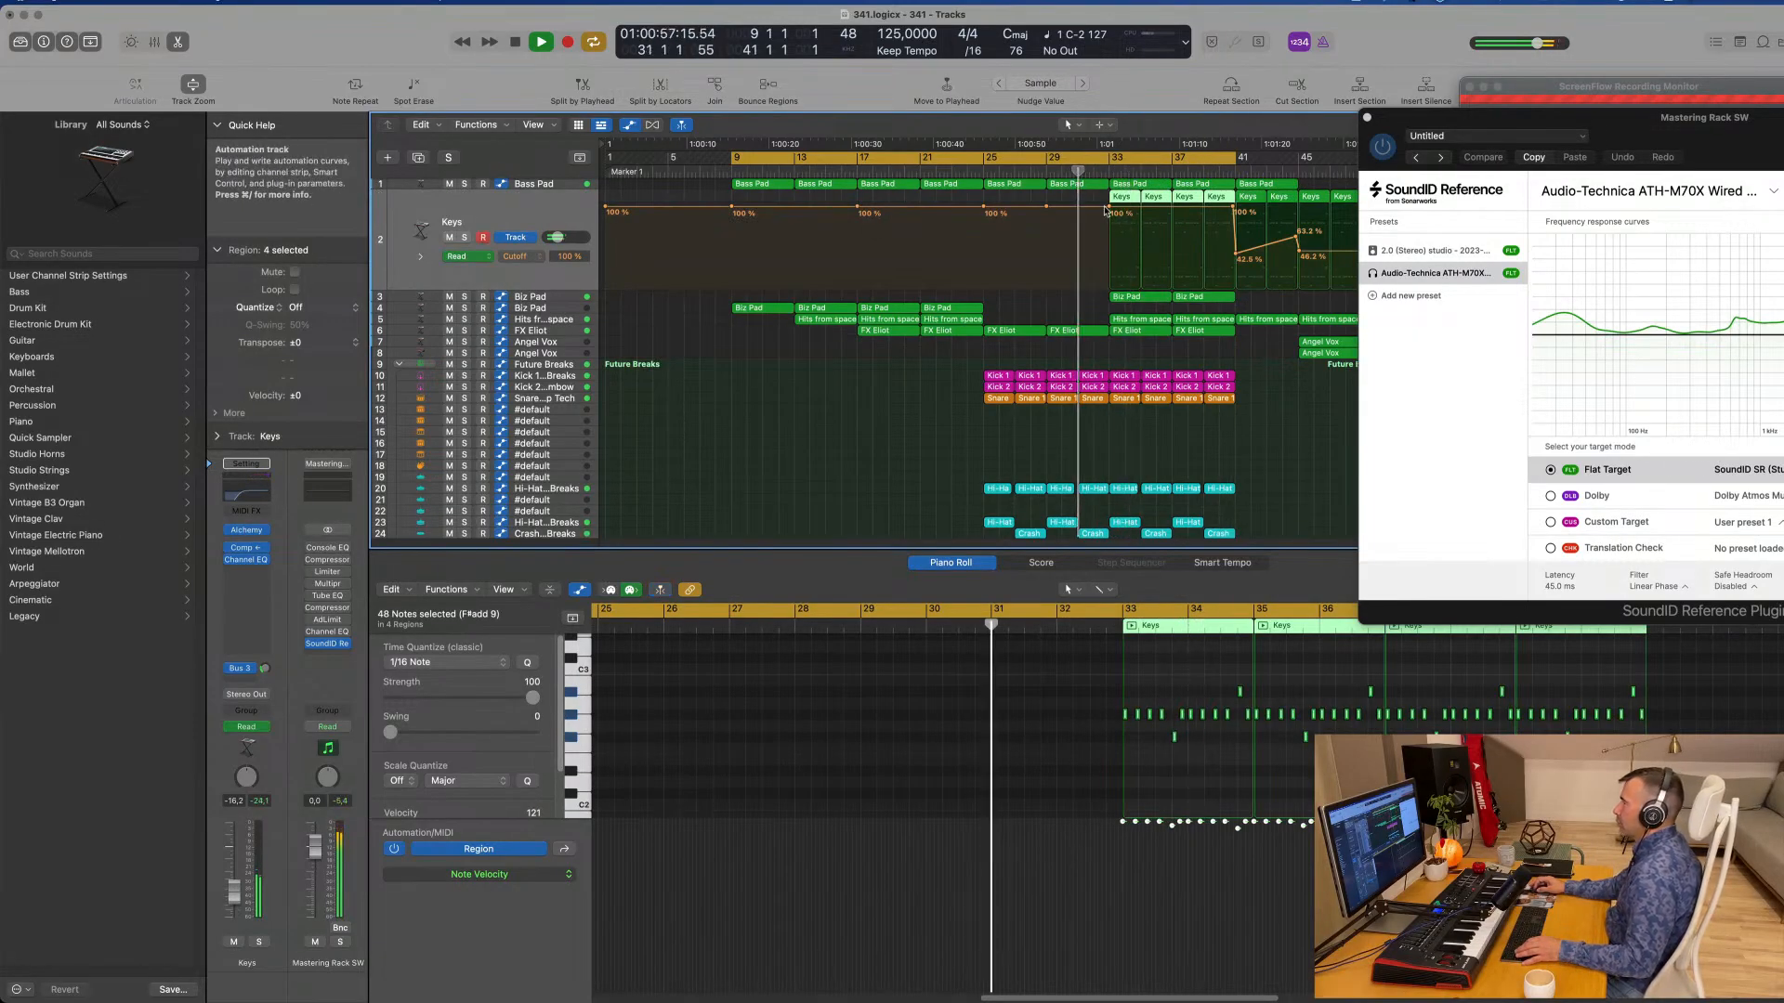
drag(1108, 211, 1109, 243)
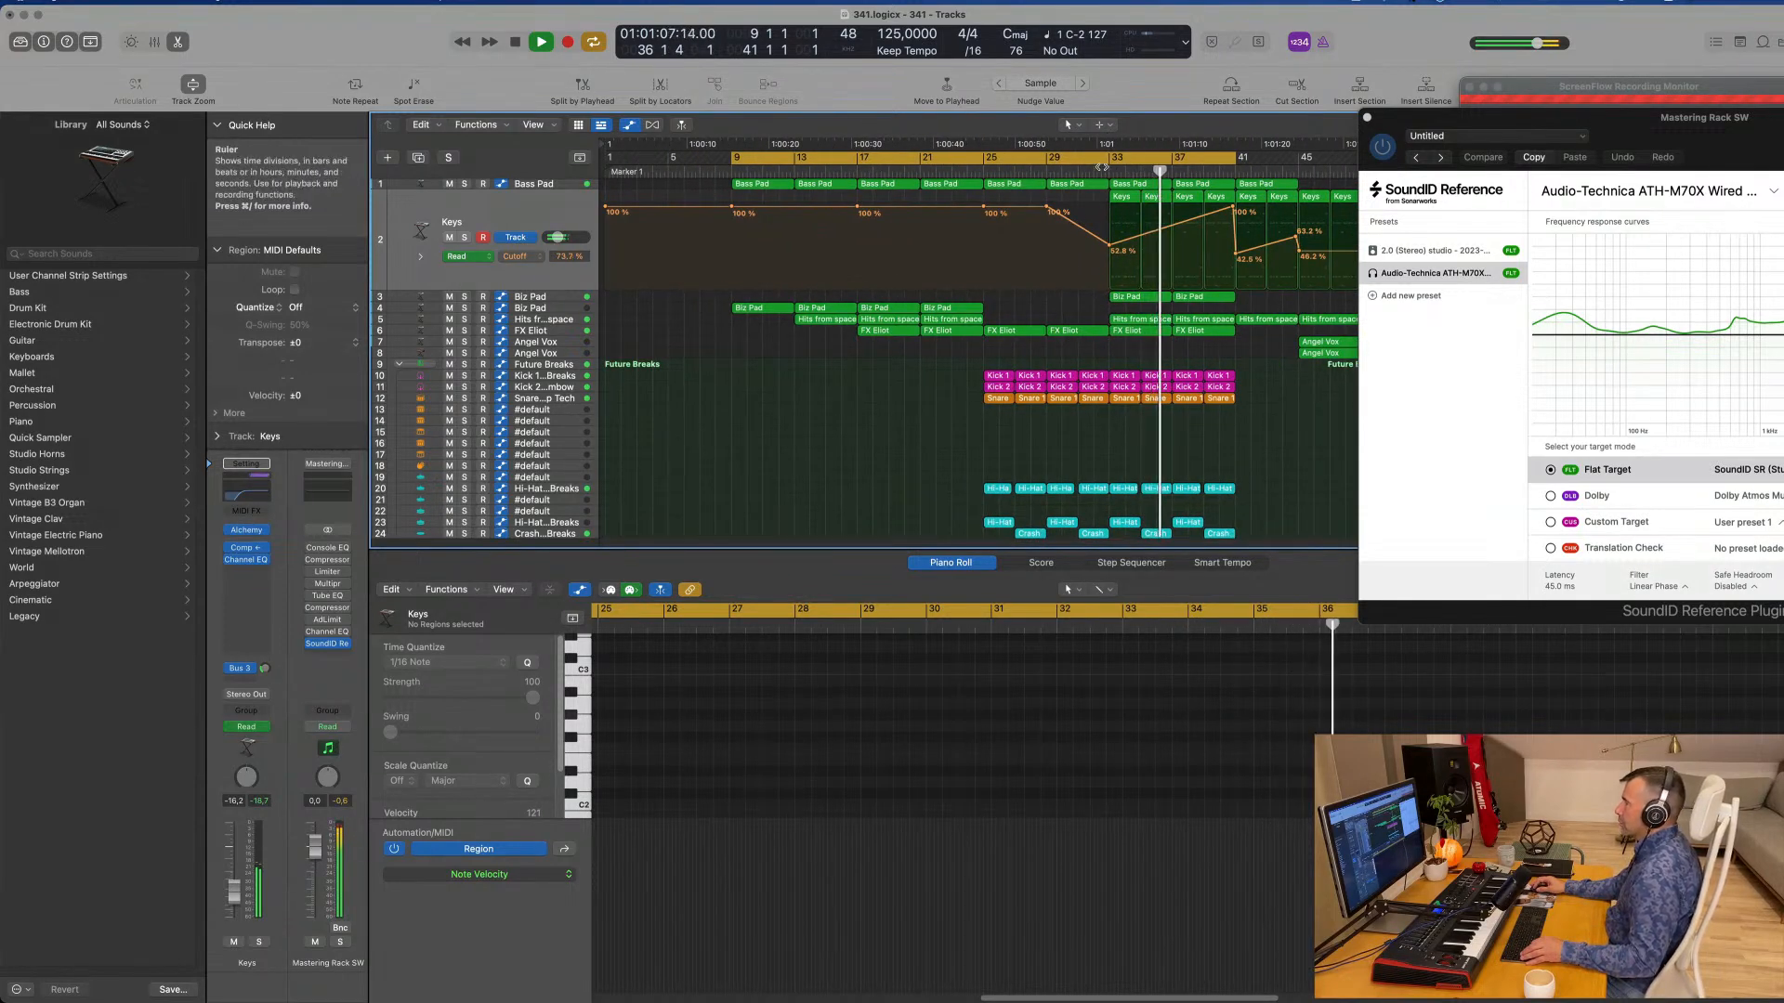
Step: Play from bar 33 and delete the track 3 Biz Pad regions between bars 33 and 41
click(1107, 170)
click(1147, 298)
key(Delete)
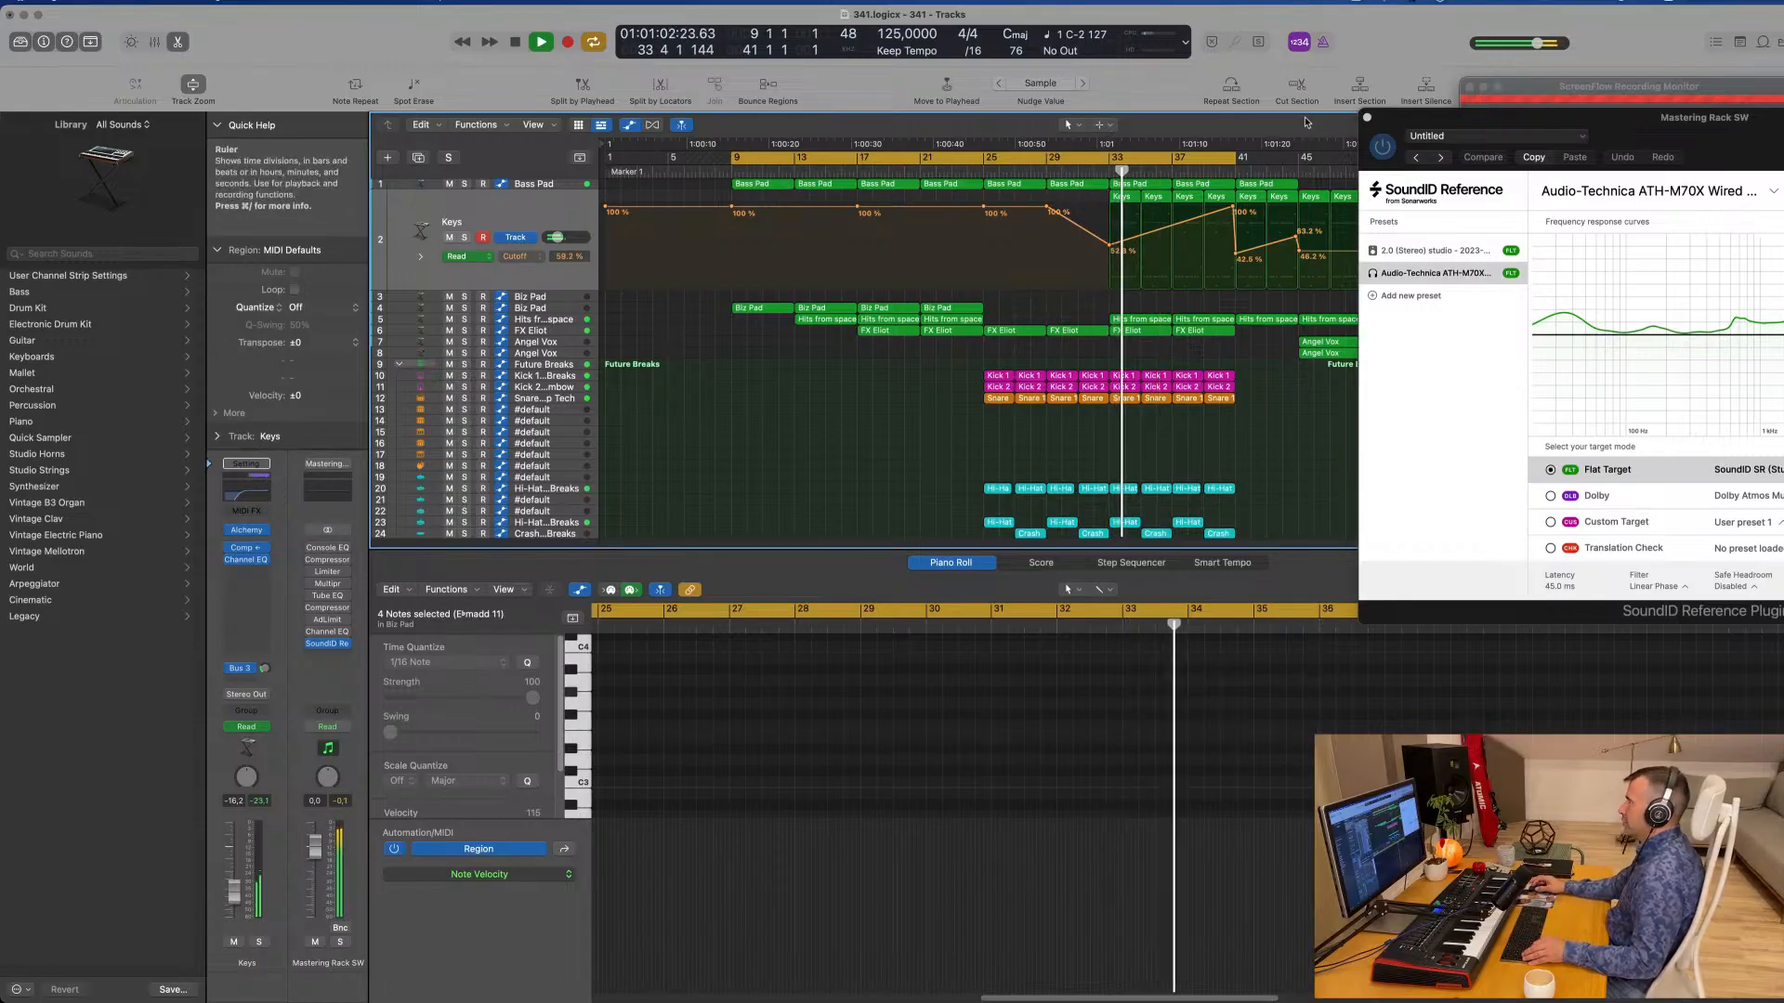
Step: Close the SoundID Reference plug-in window and the ScreenFlow recording monitor to clear the arrangement
drag(1440, 119, 803, 131)
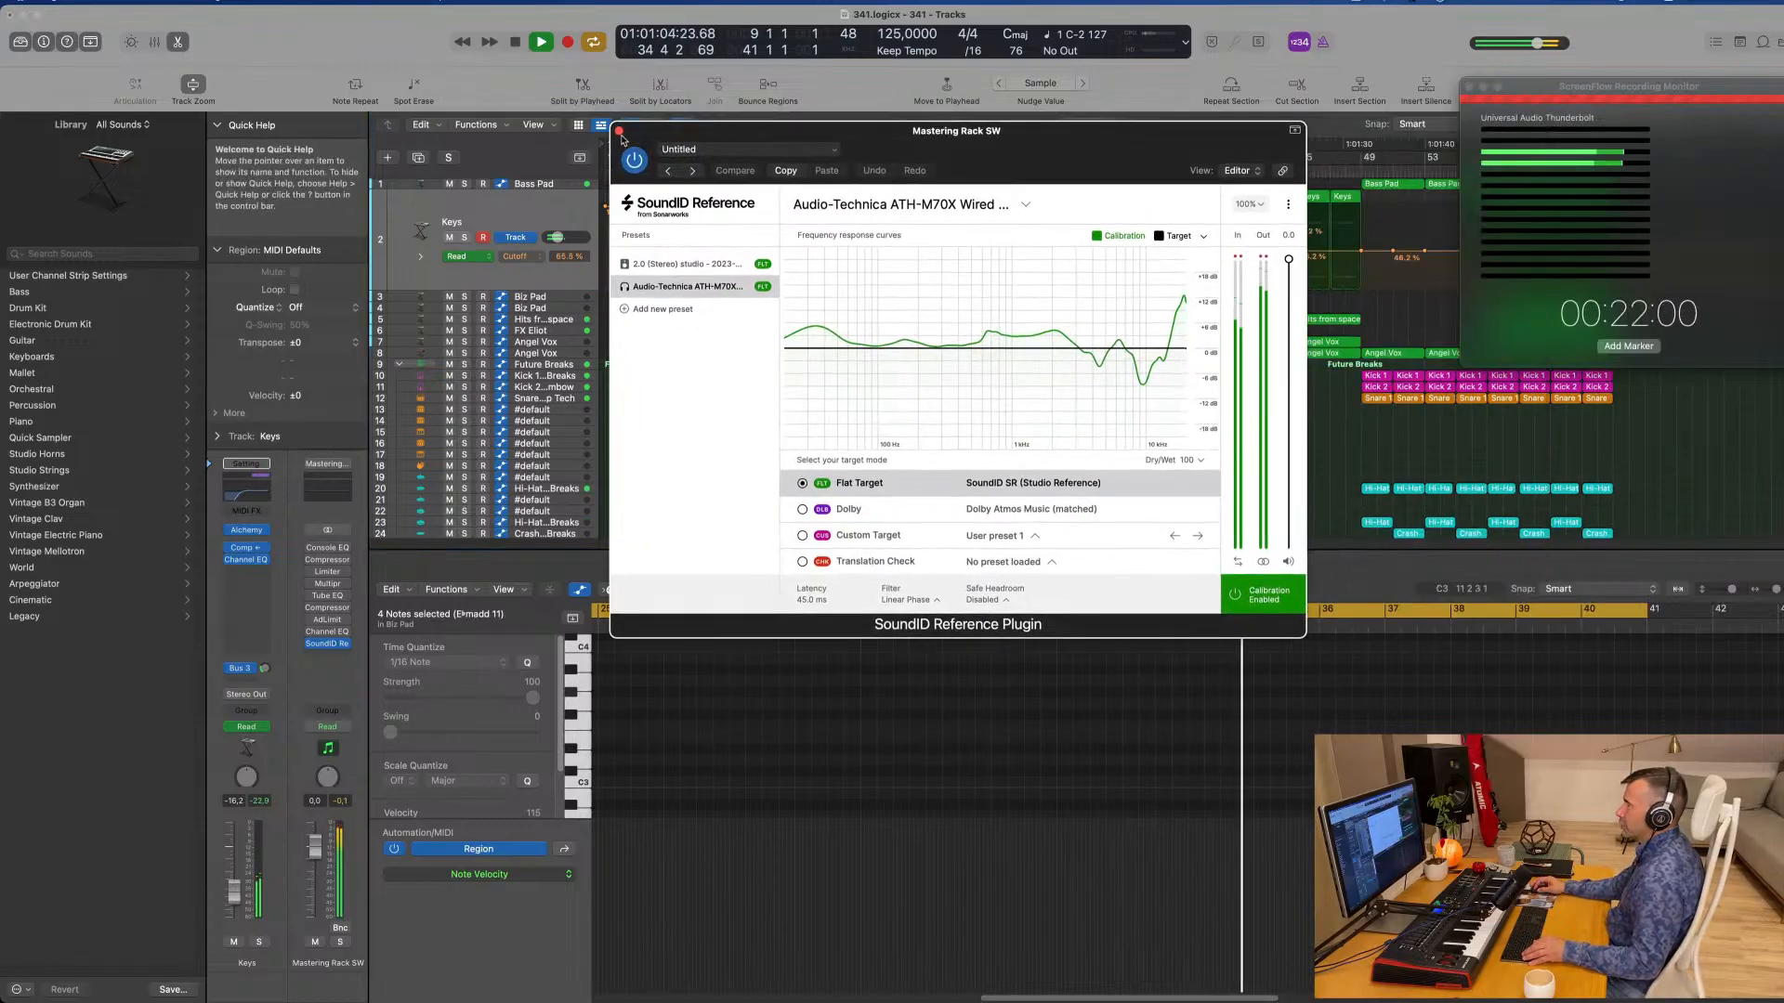
click(618, 130)
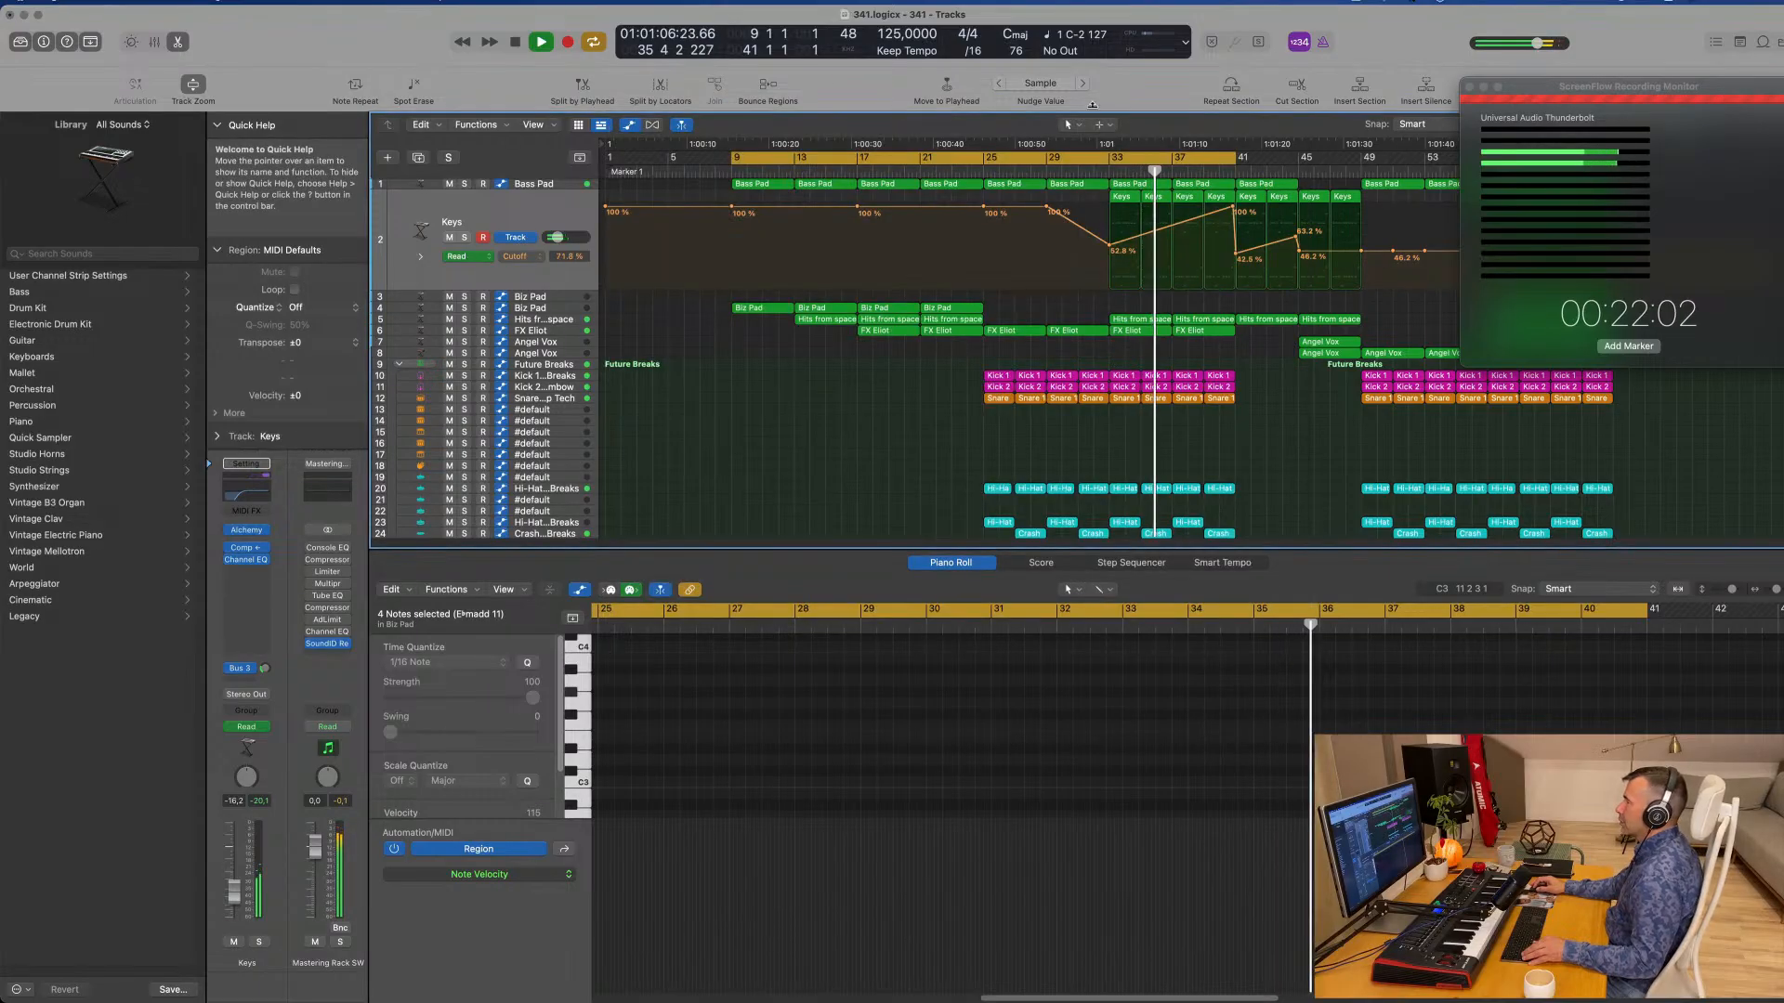
drag(1483, 90, 1440, 94)
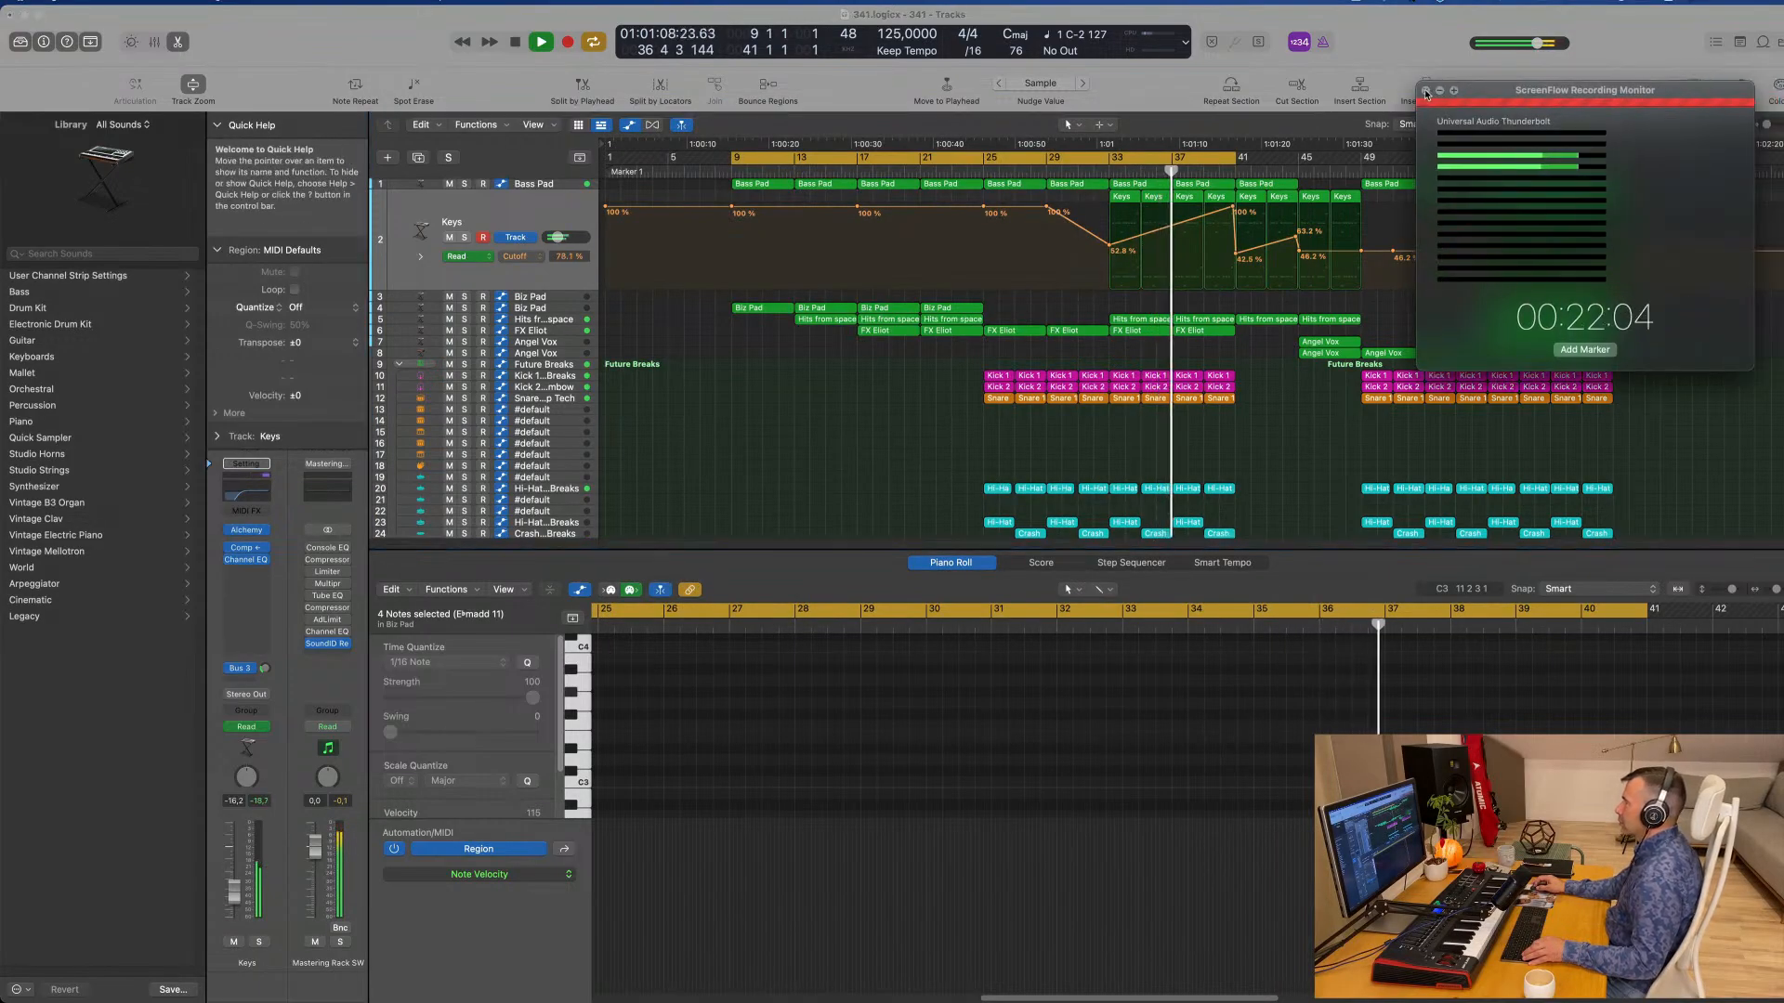
click(1426, 92)
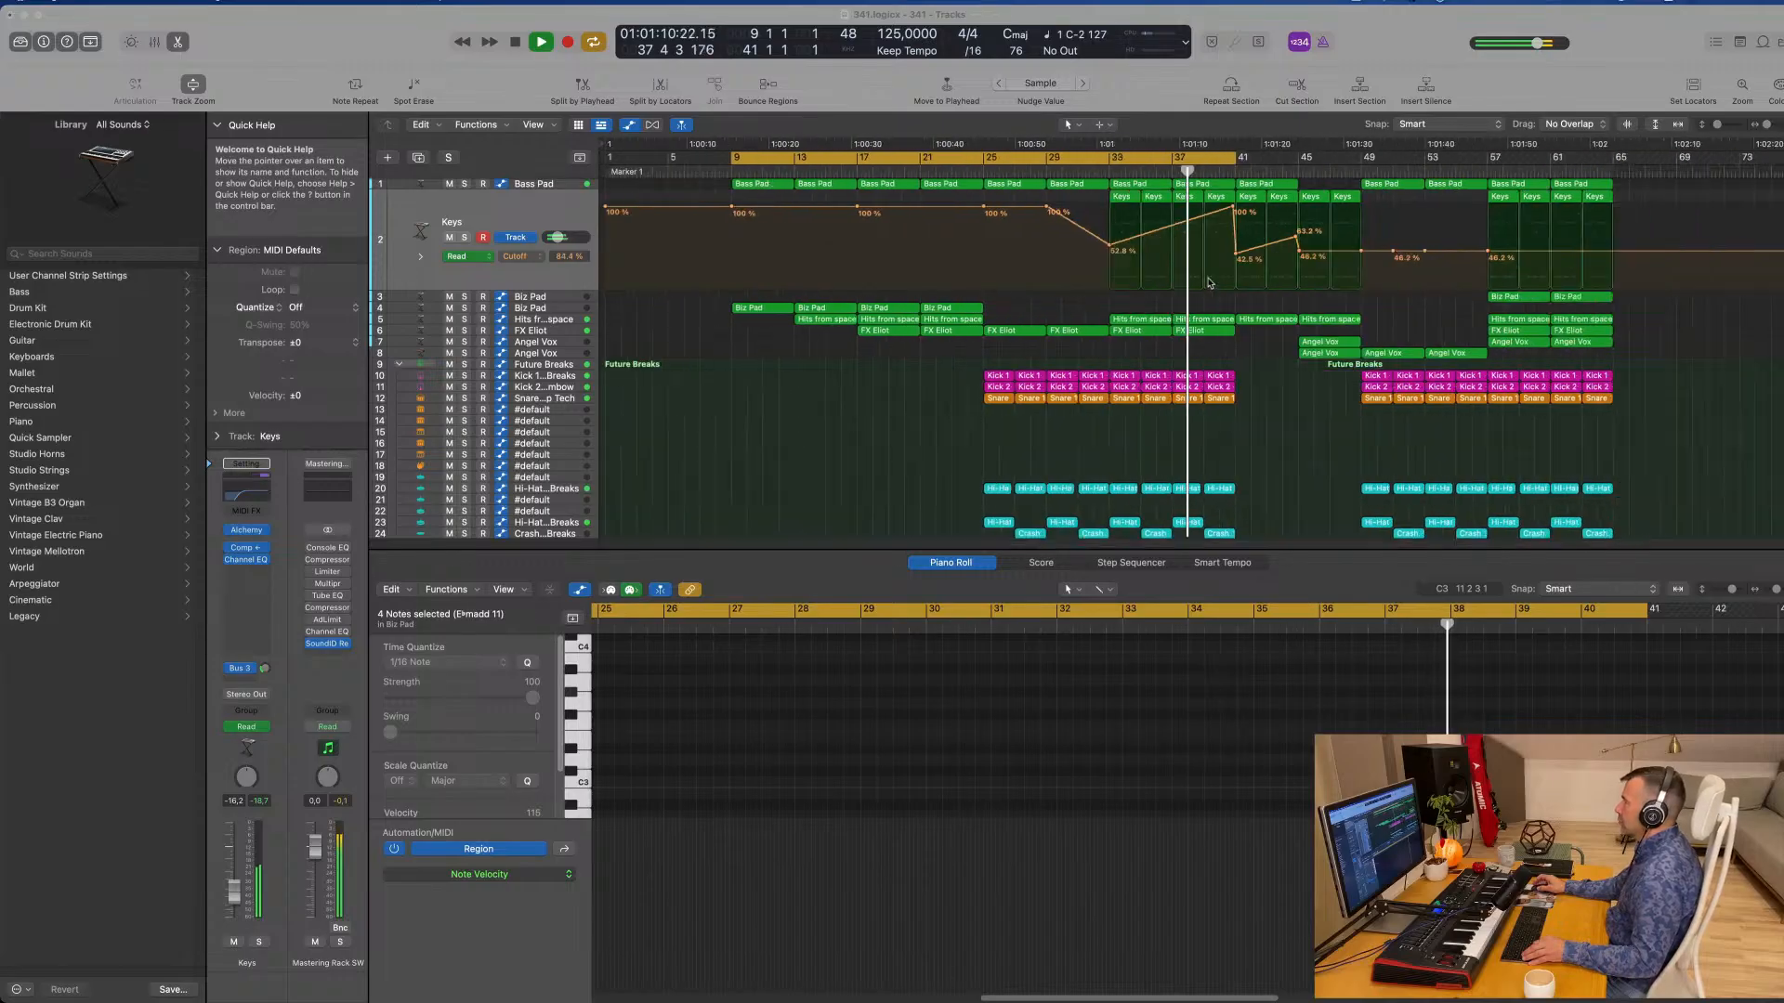
Step: Extend the cycle range to bar 49 and select the Hits from space track while the section plays
drag(1238, 161, 1358, 193)
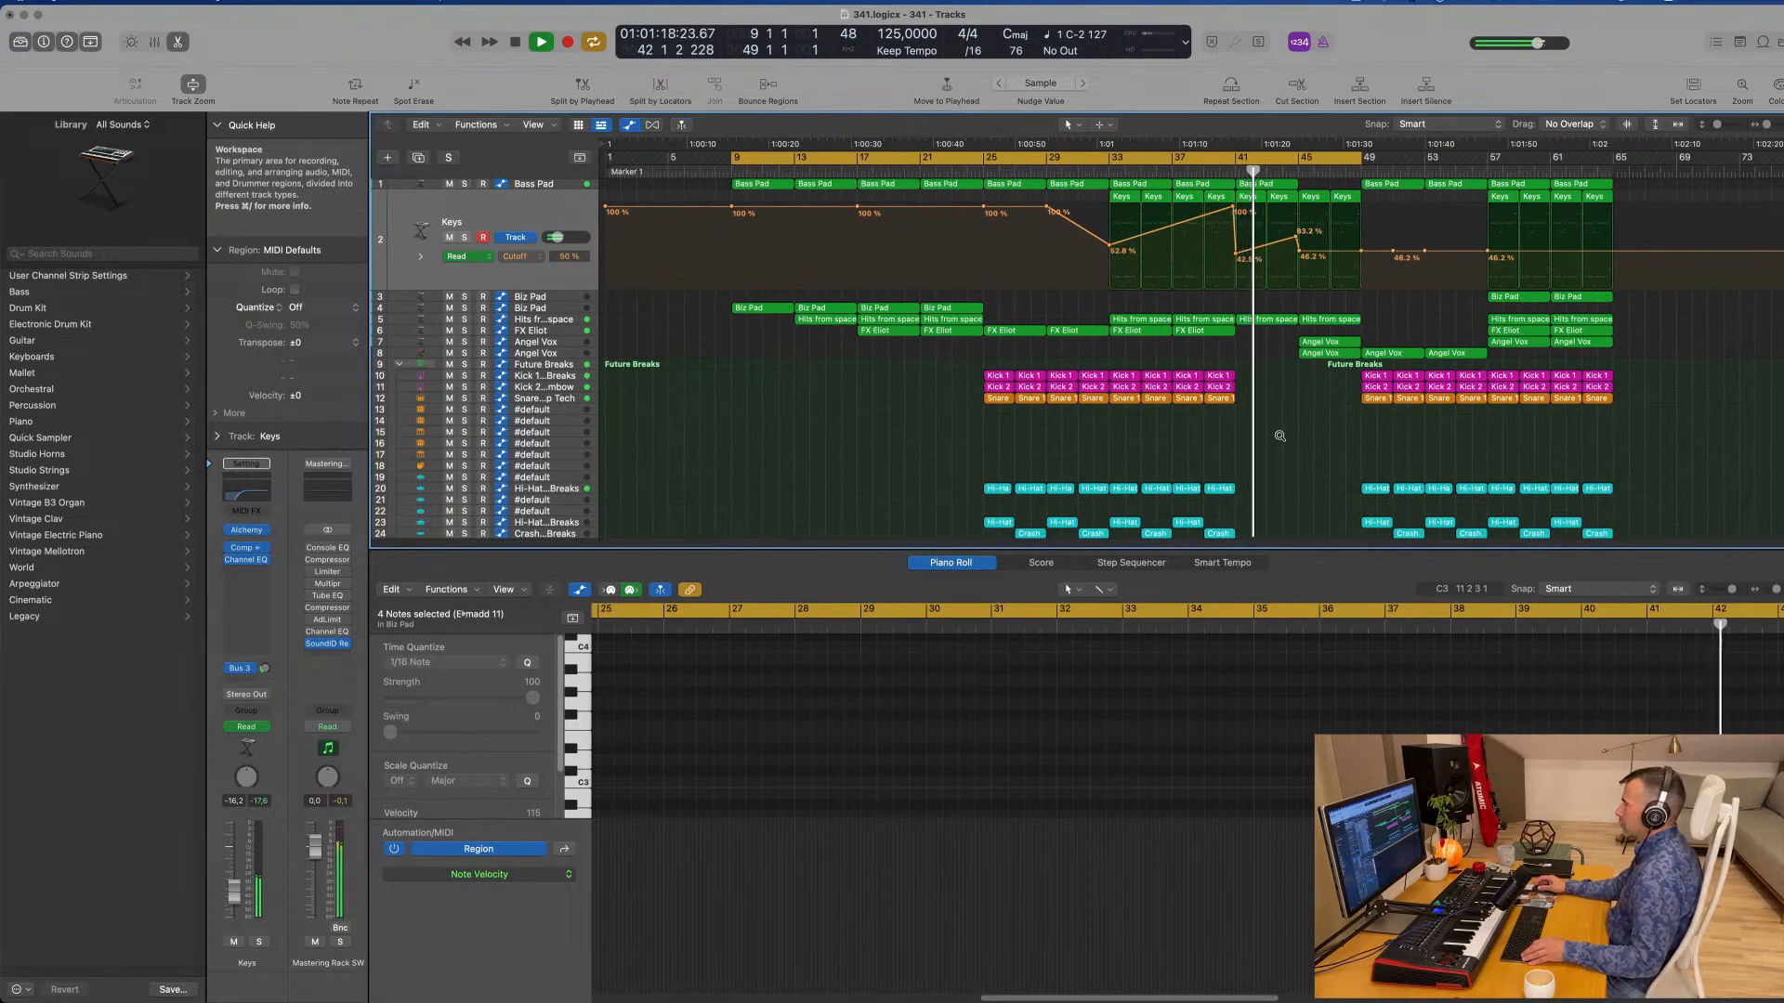
scroll(1285, 438, up, 2)
scroll(1283, 431, down, 2)
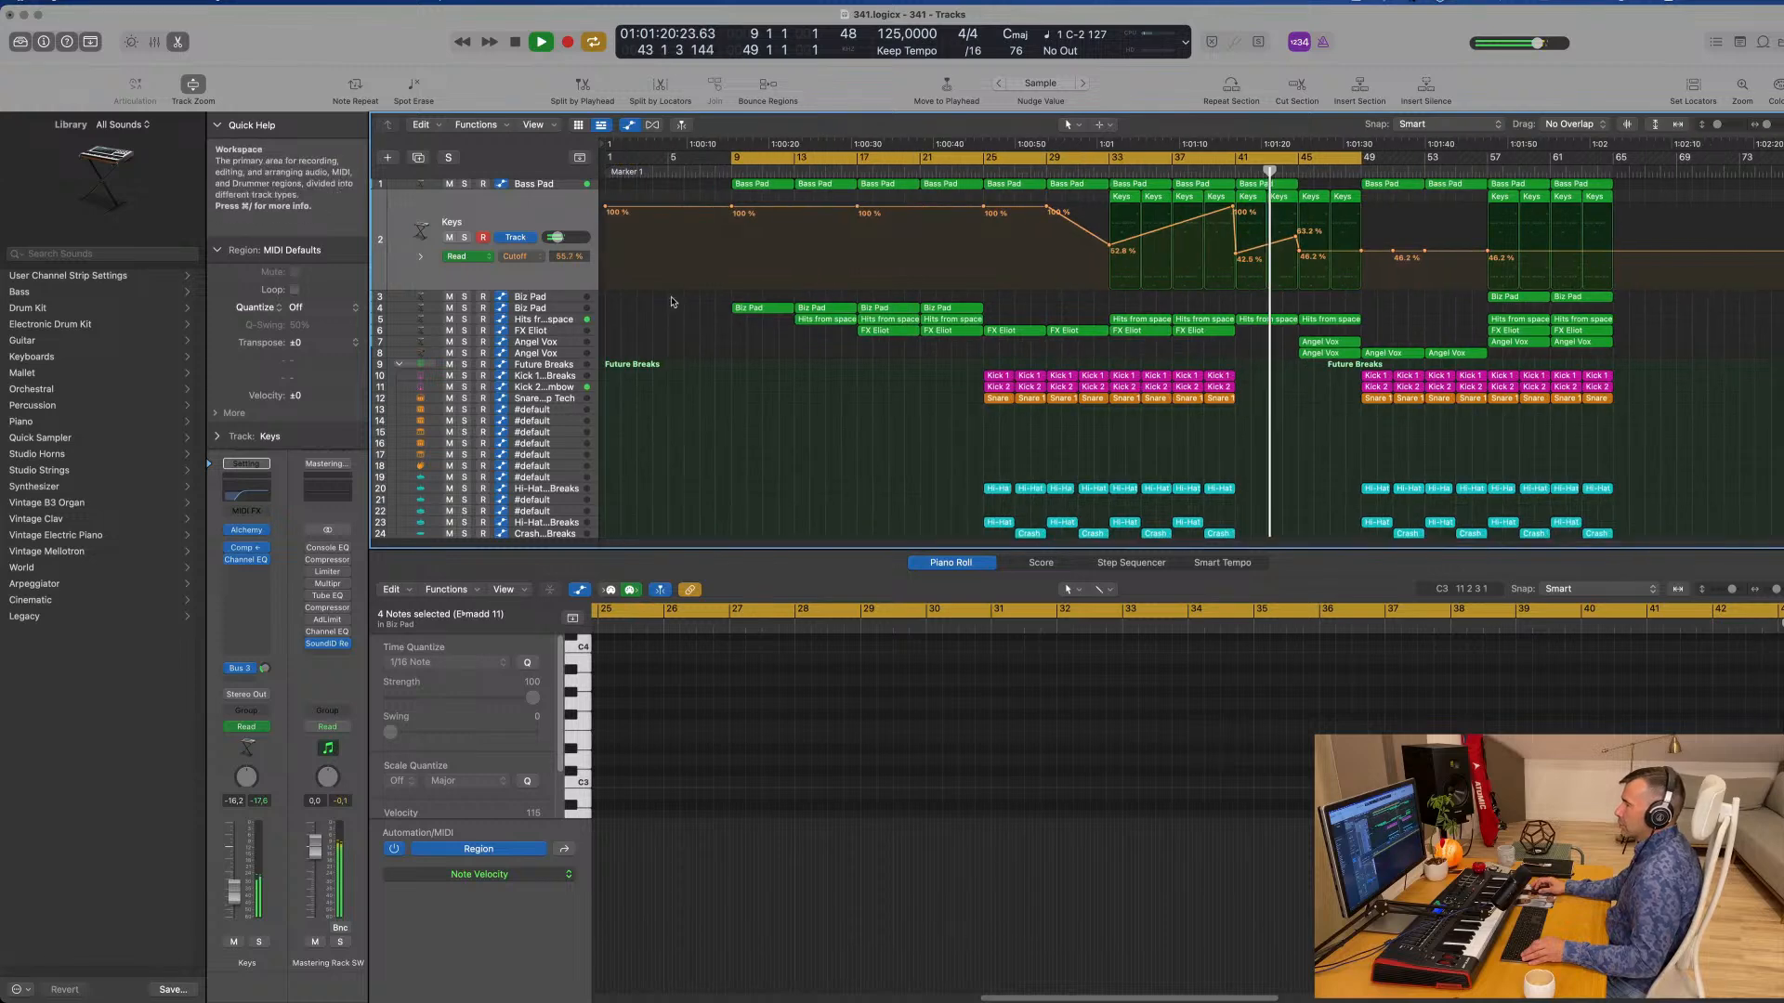
click(423, 320)
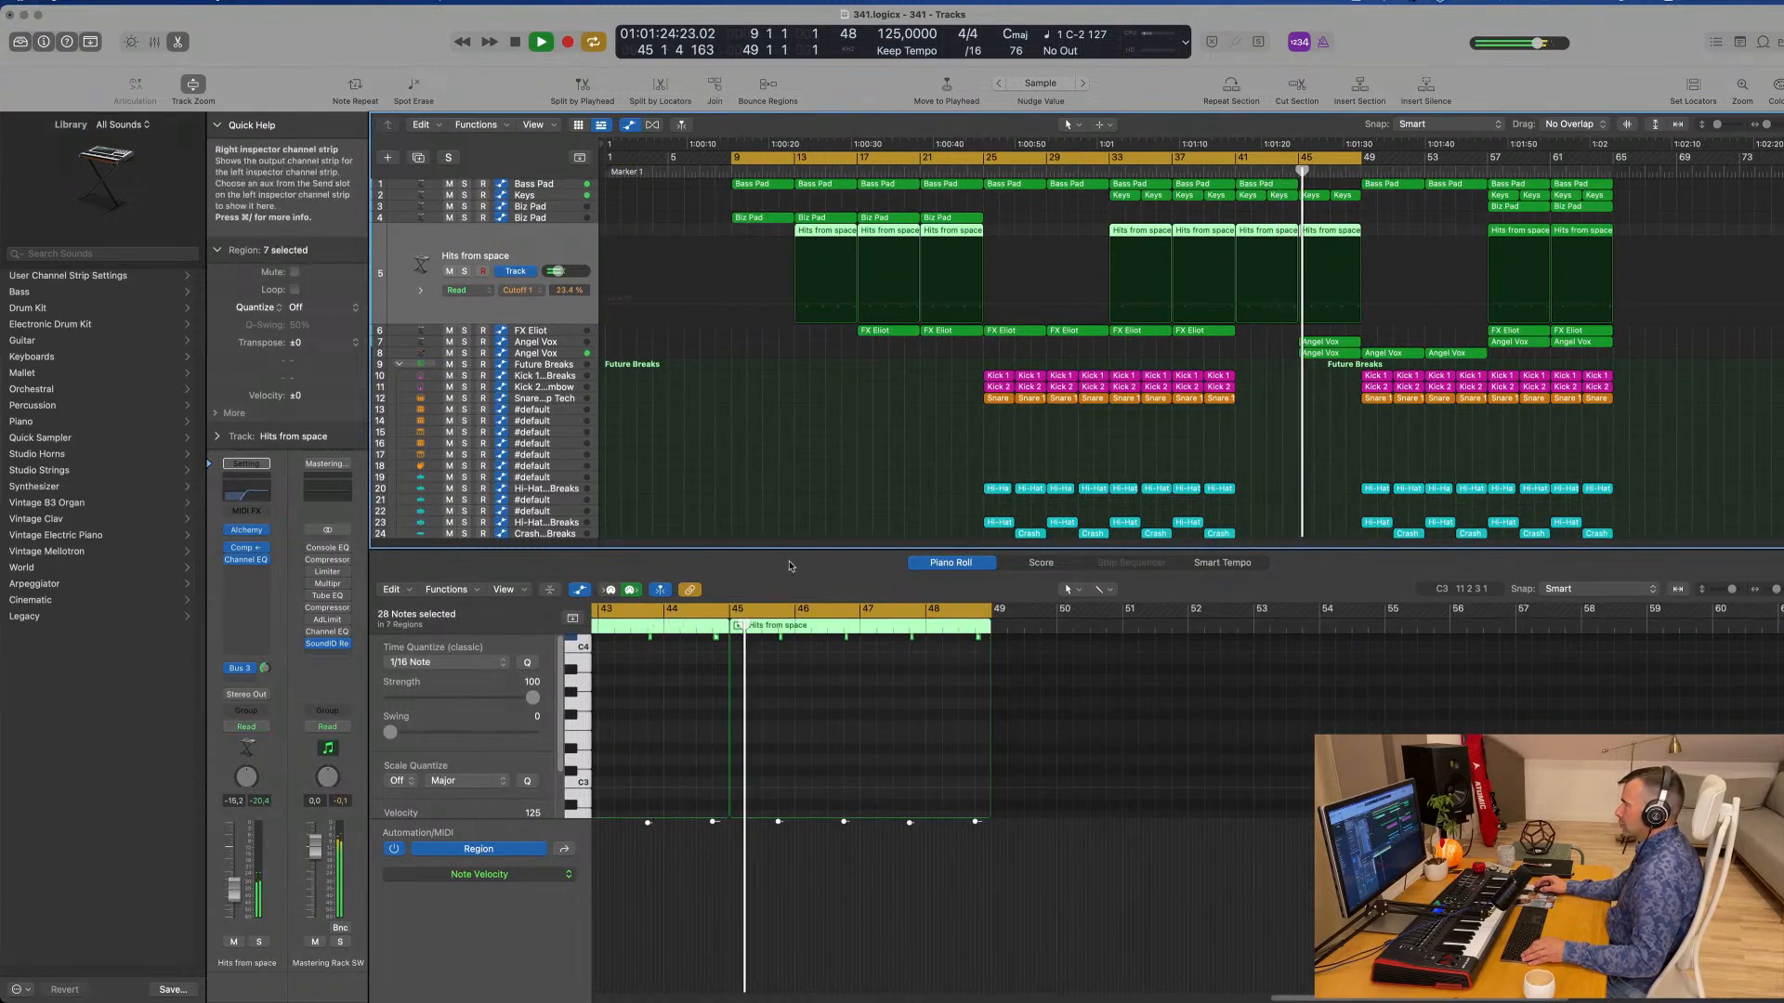
scroll(1160, 416, up, 1)
scroll(1160, 417, down, 1)
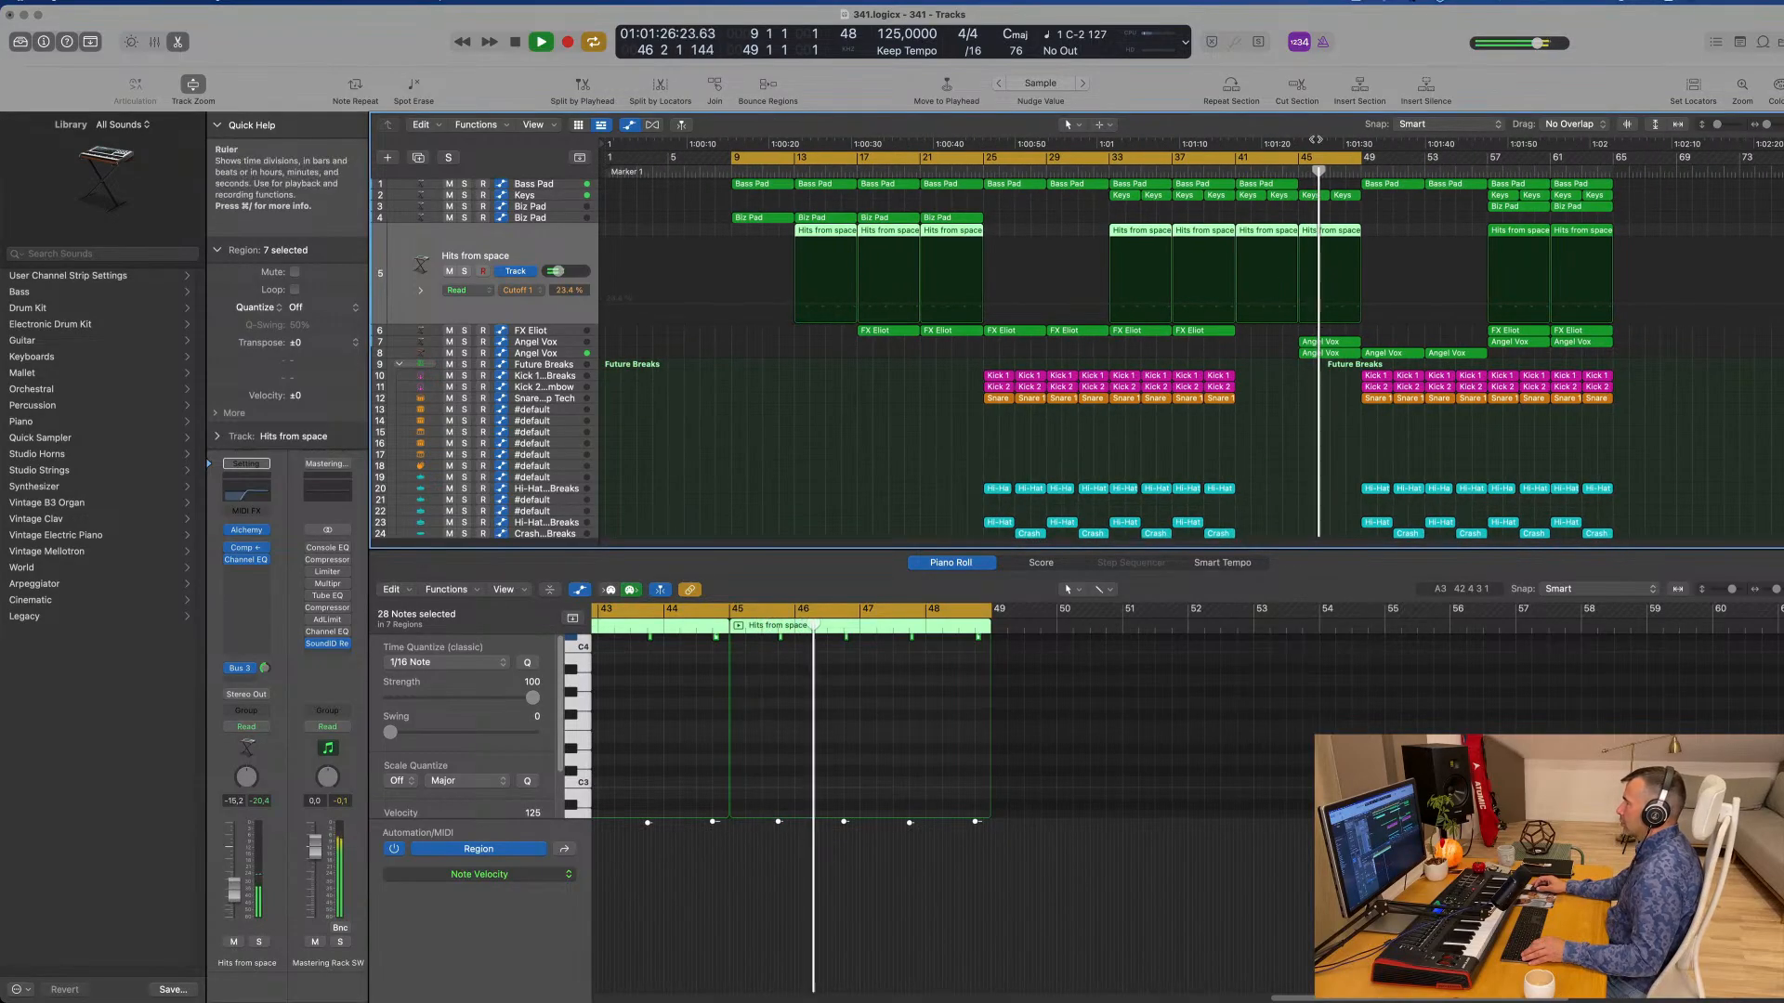
Step: Extend the cycle range to bar 57, select the Angel Vox region at bar 53 and replay from bar 49
drag(1369, 160, 1492, 163)
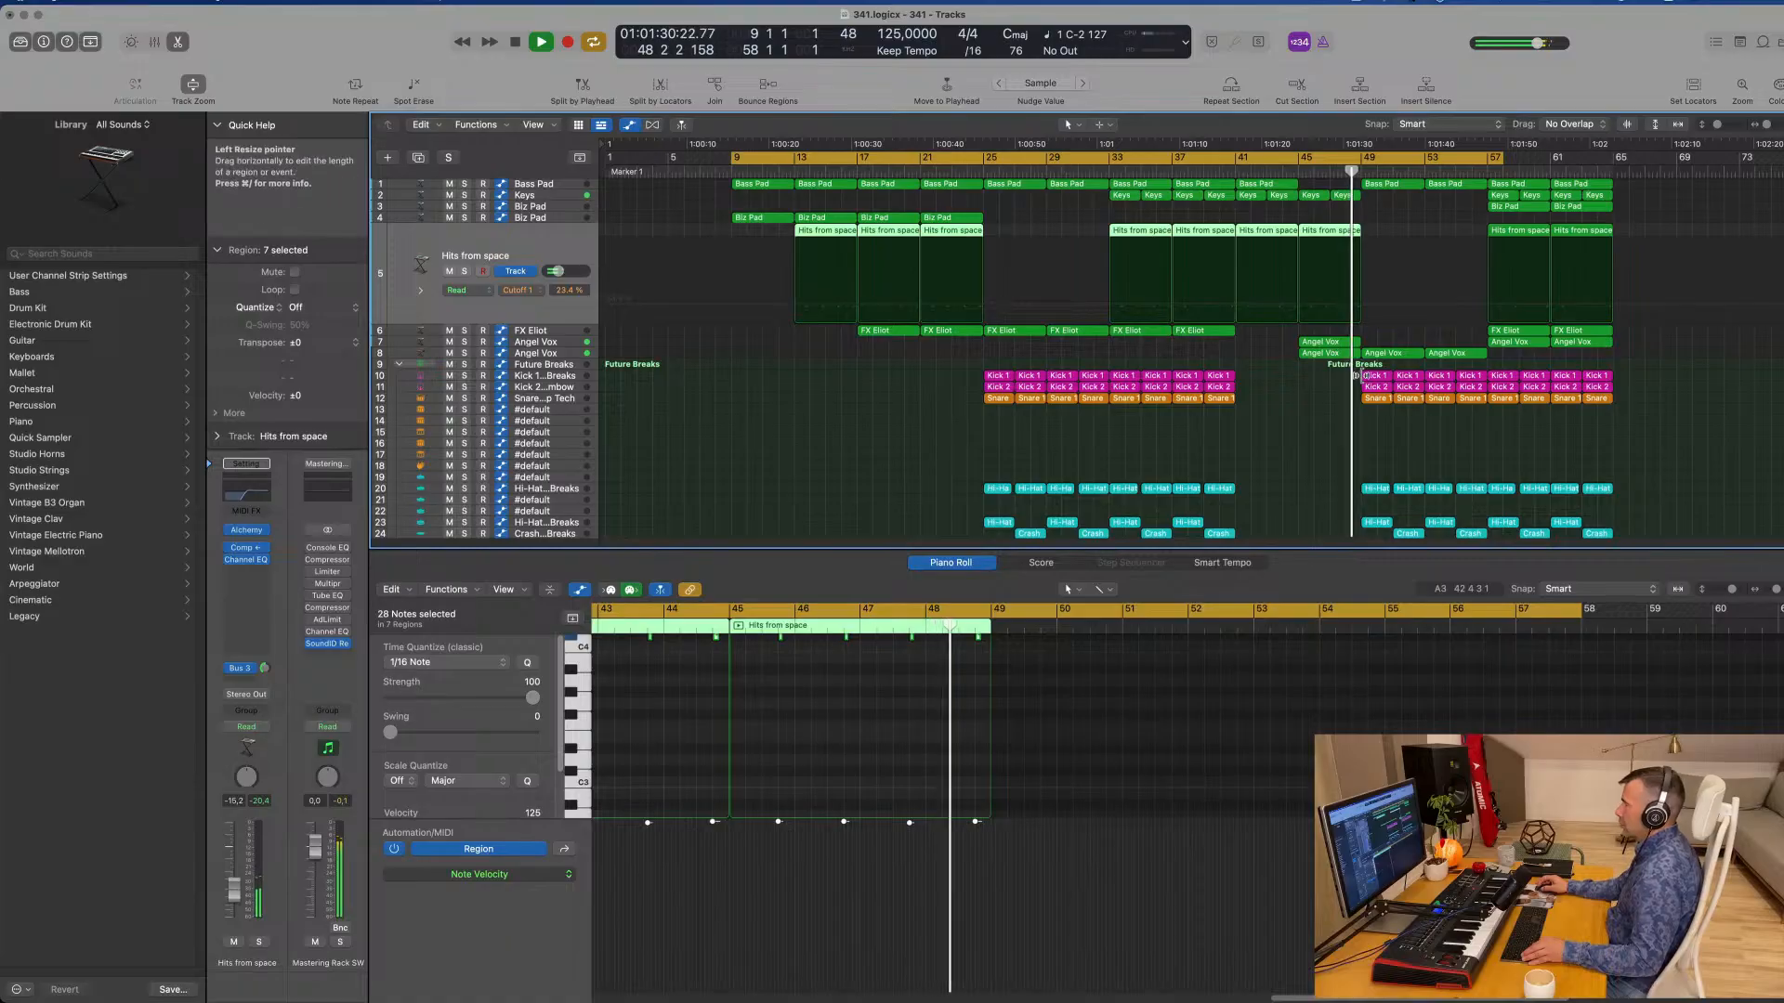
scroll(1372, 379, up, 2)
scroll(1372, 379, down, 2)
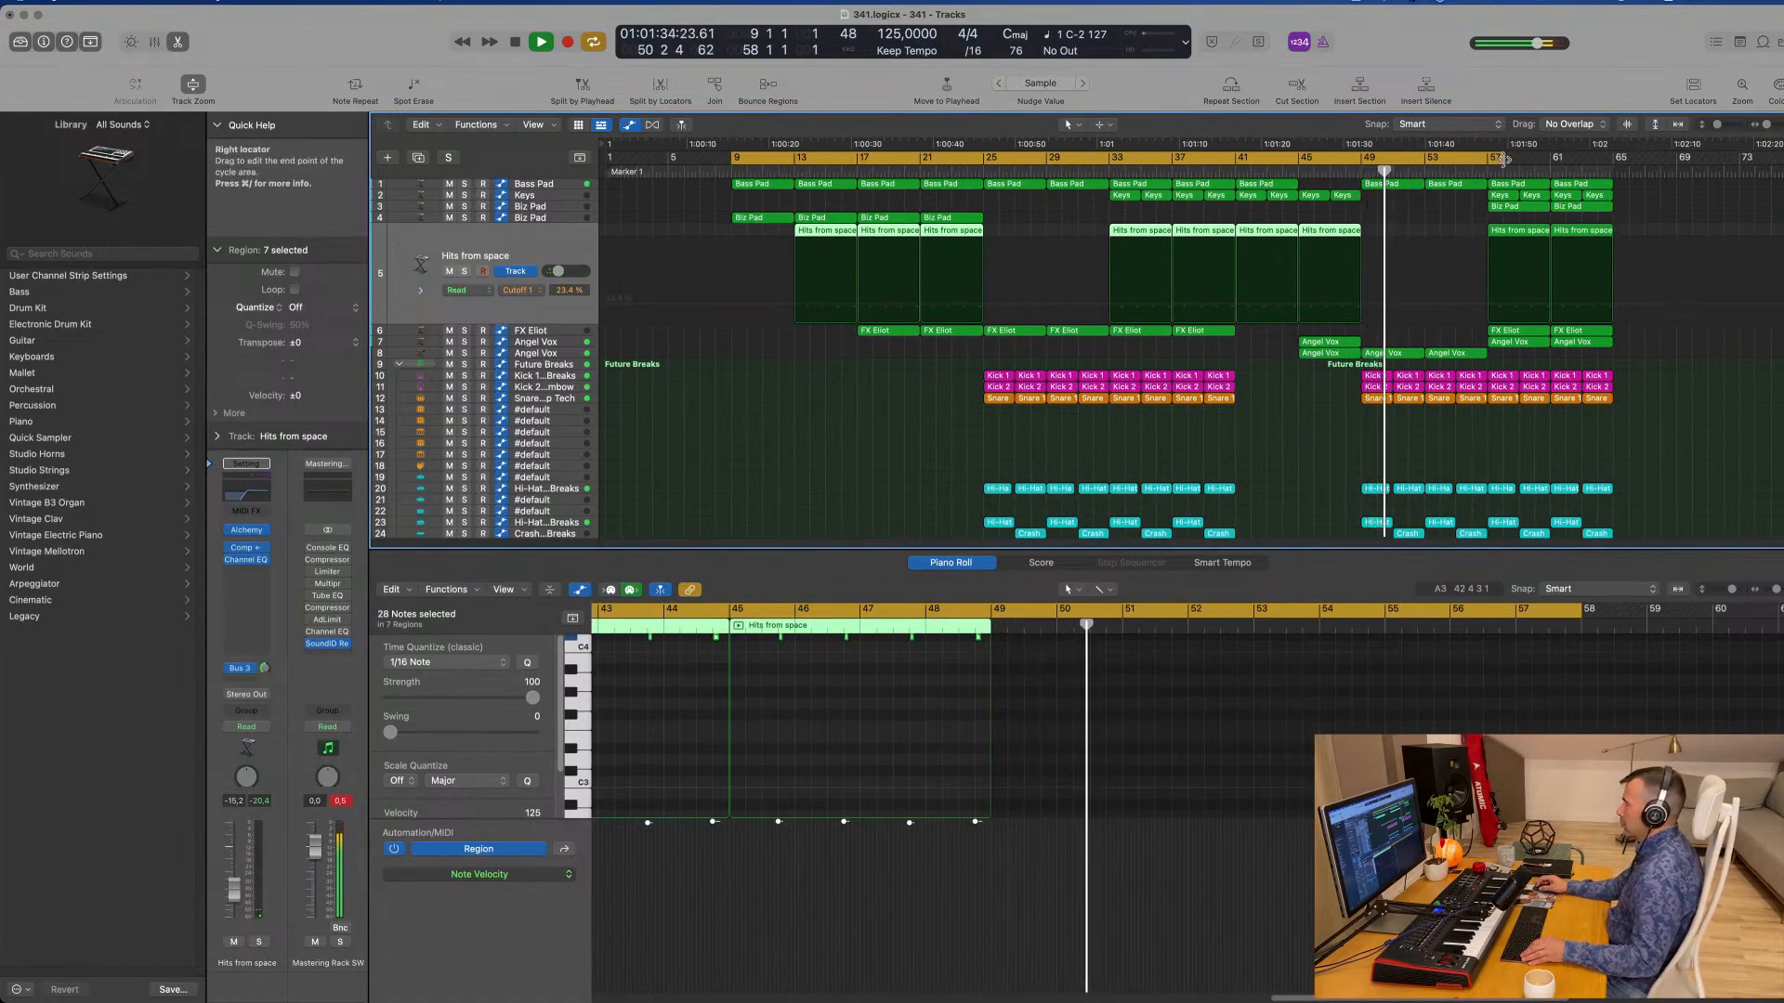
drag(1491, 161, 1491, 161)
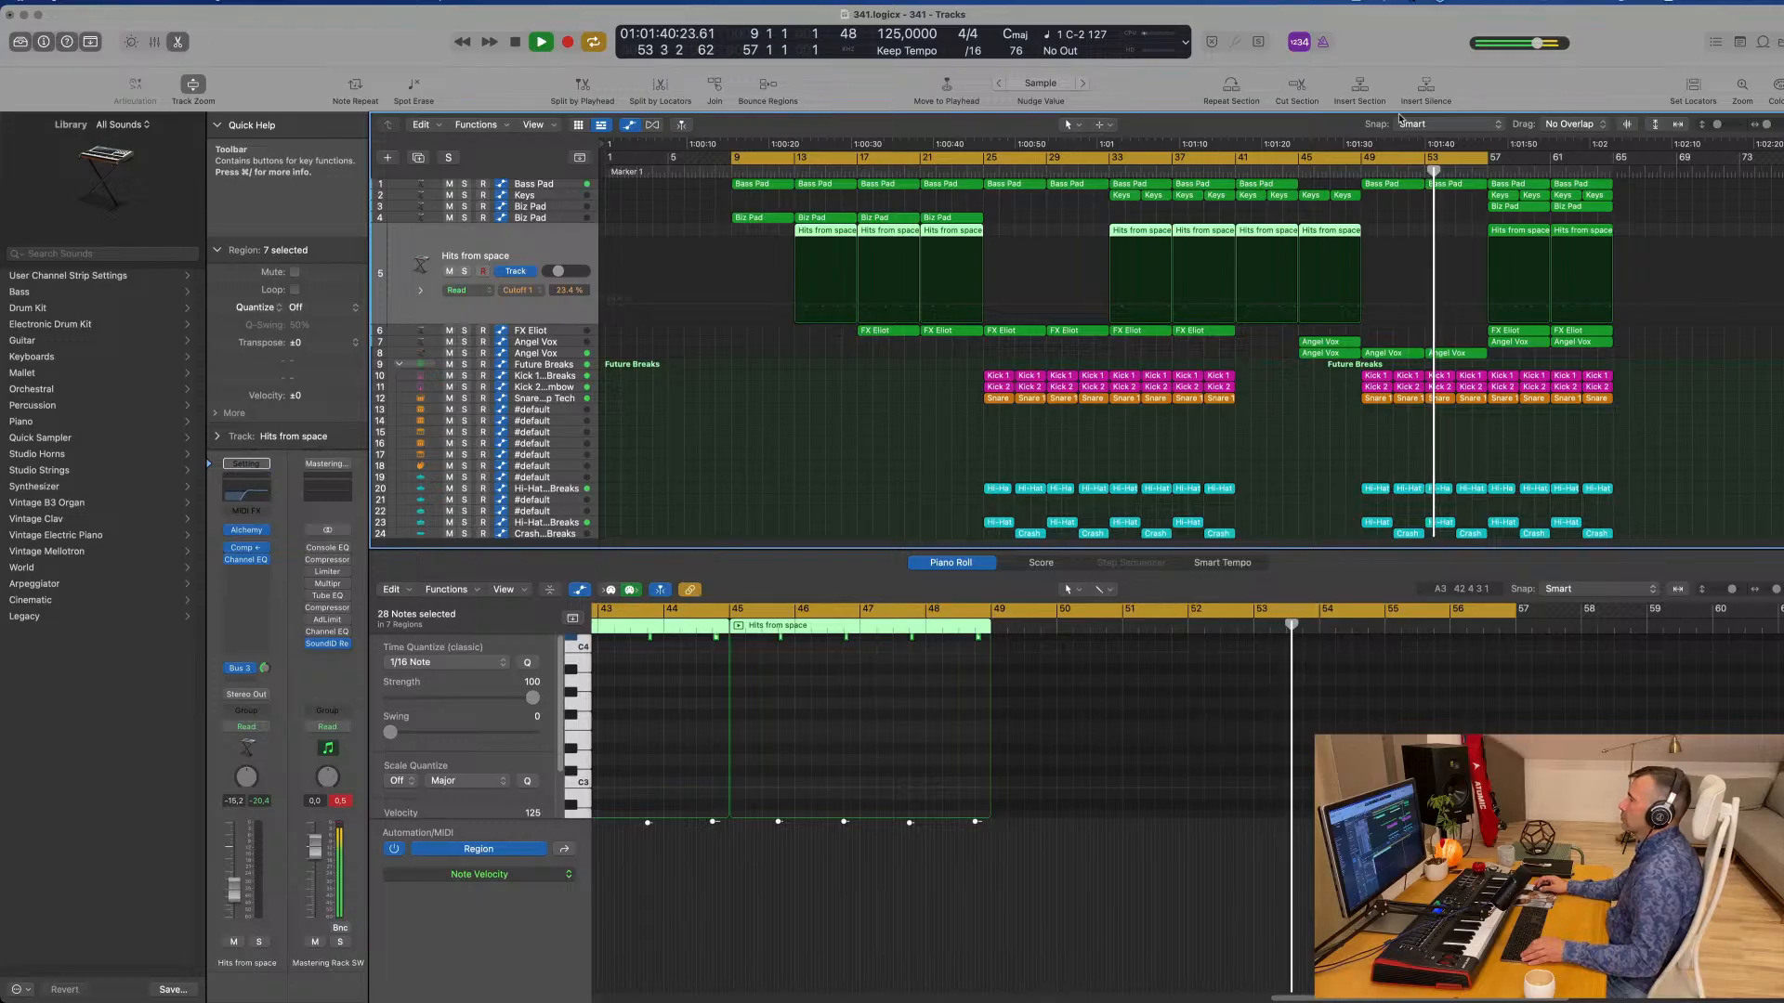
click(1326, 469)
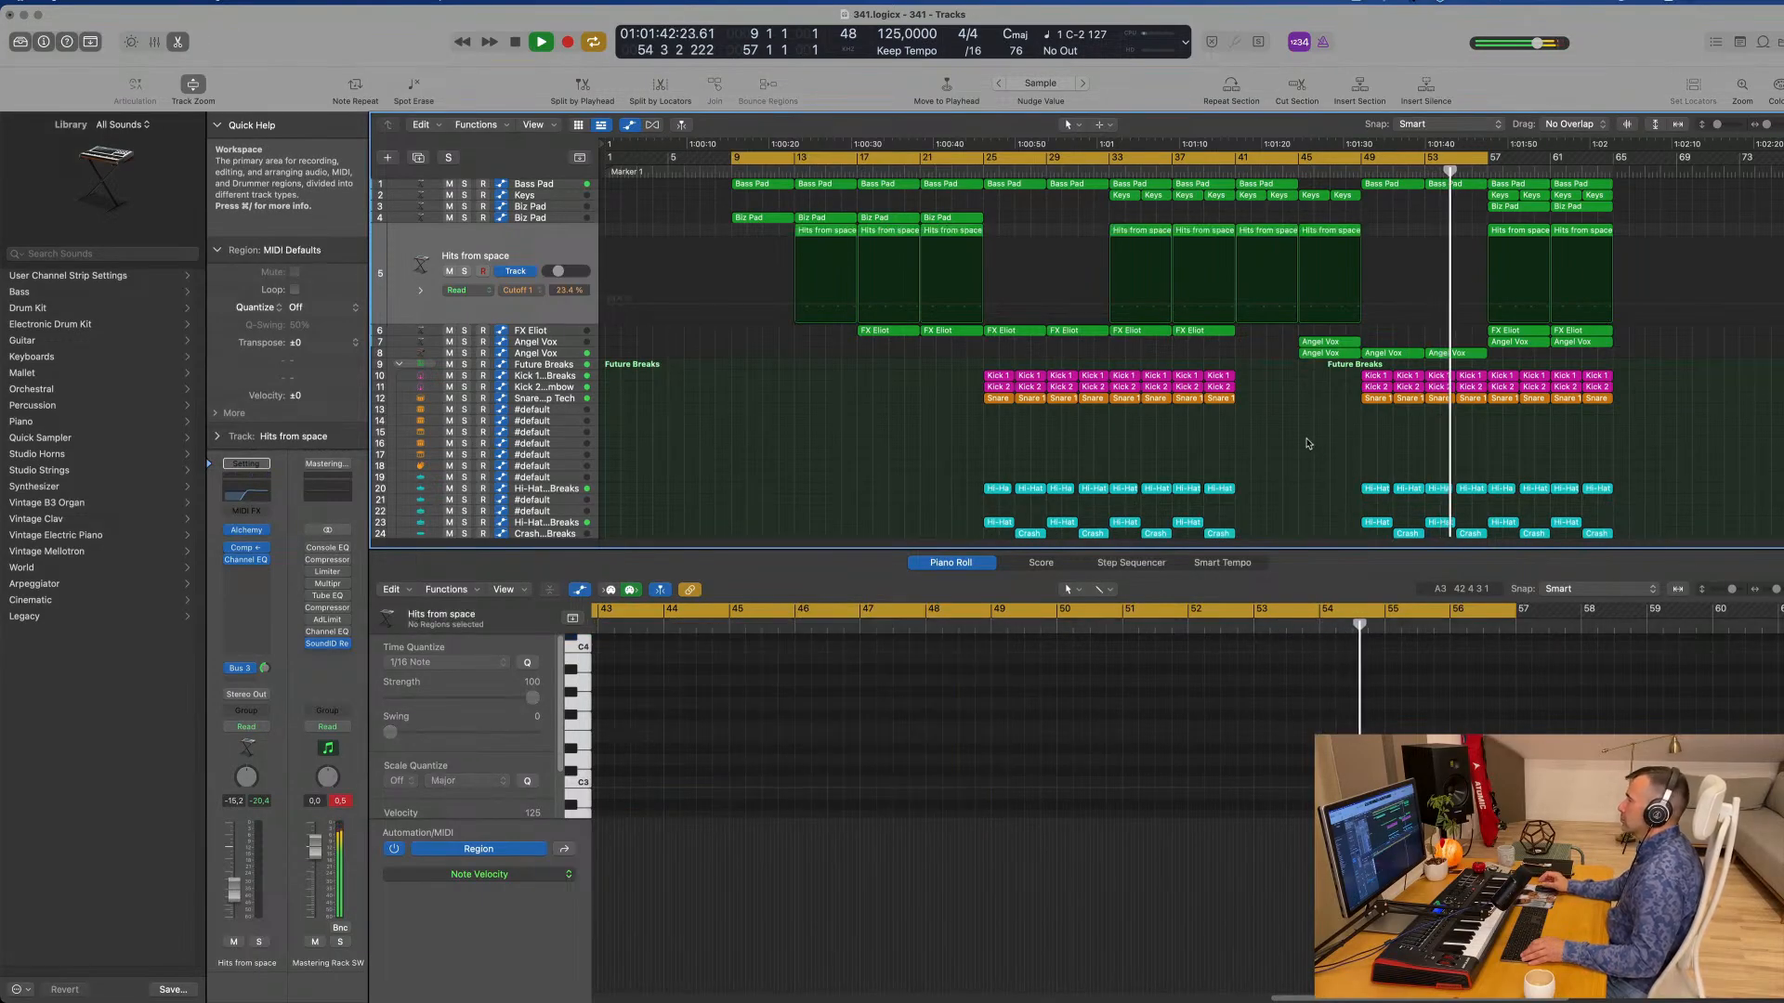
click(1463, 357)
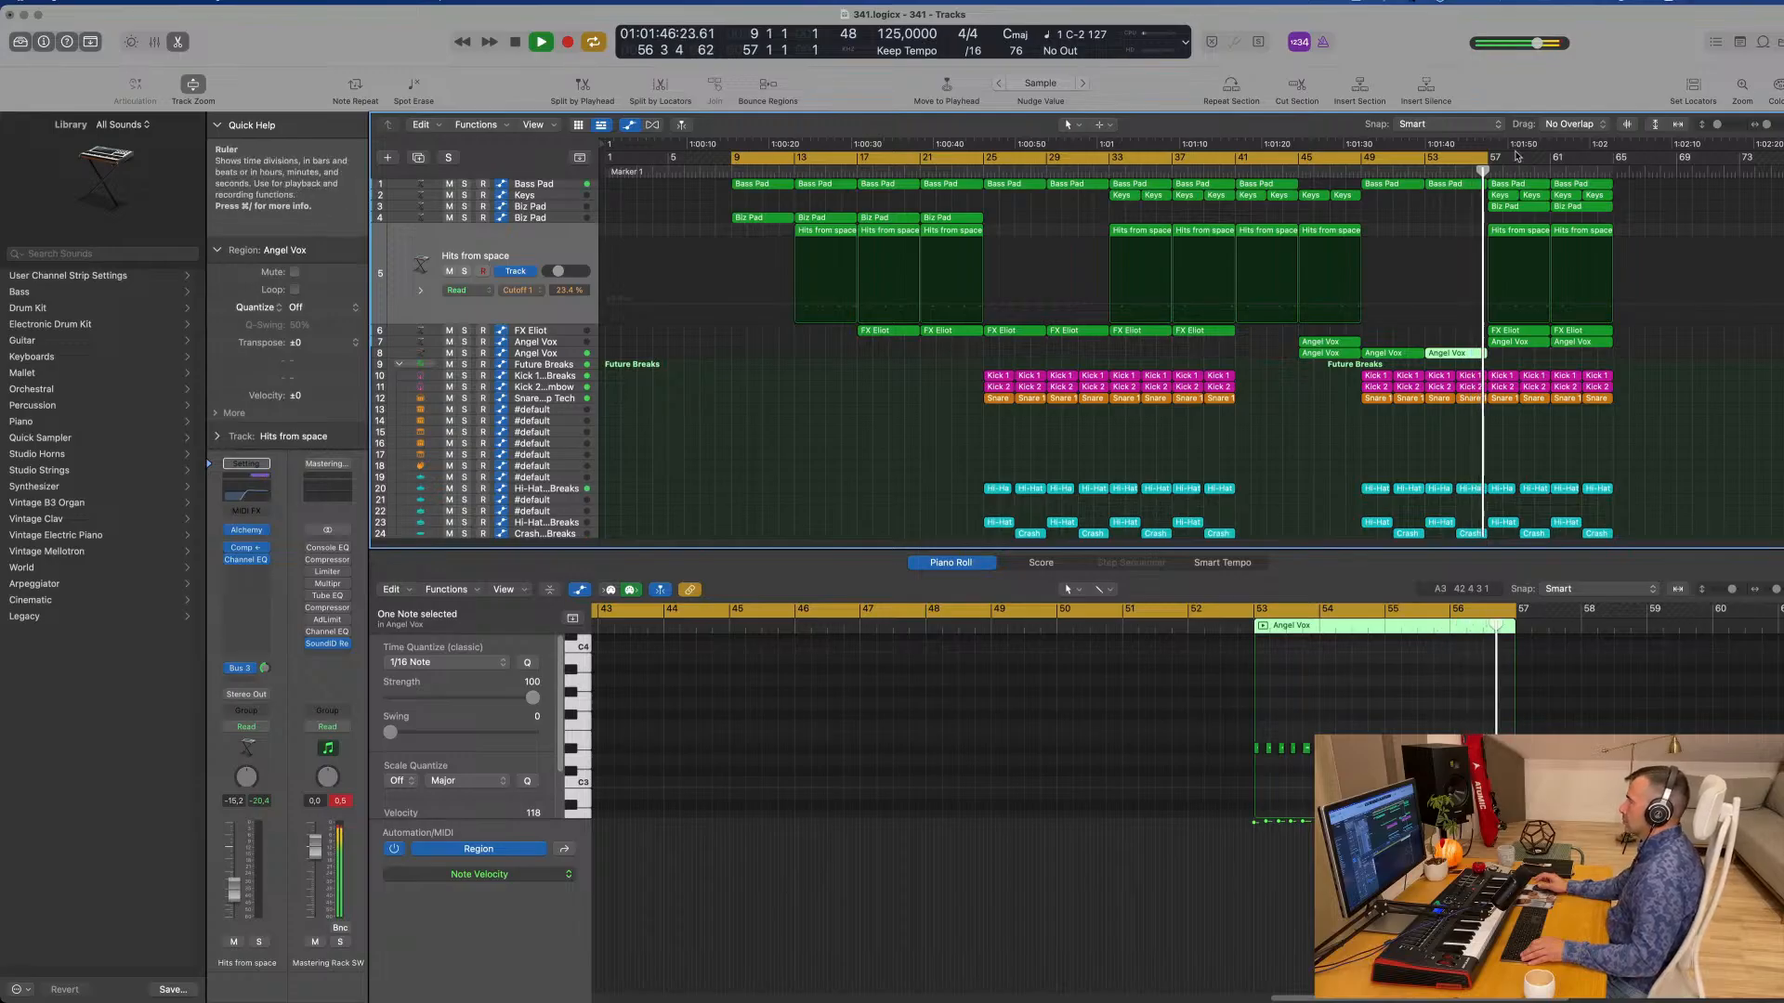
click(1363, 170)
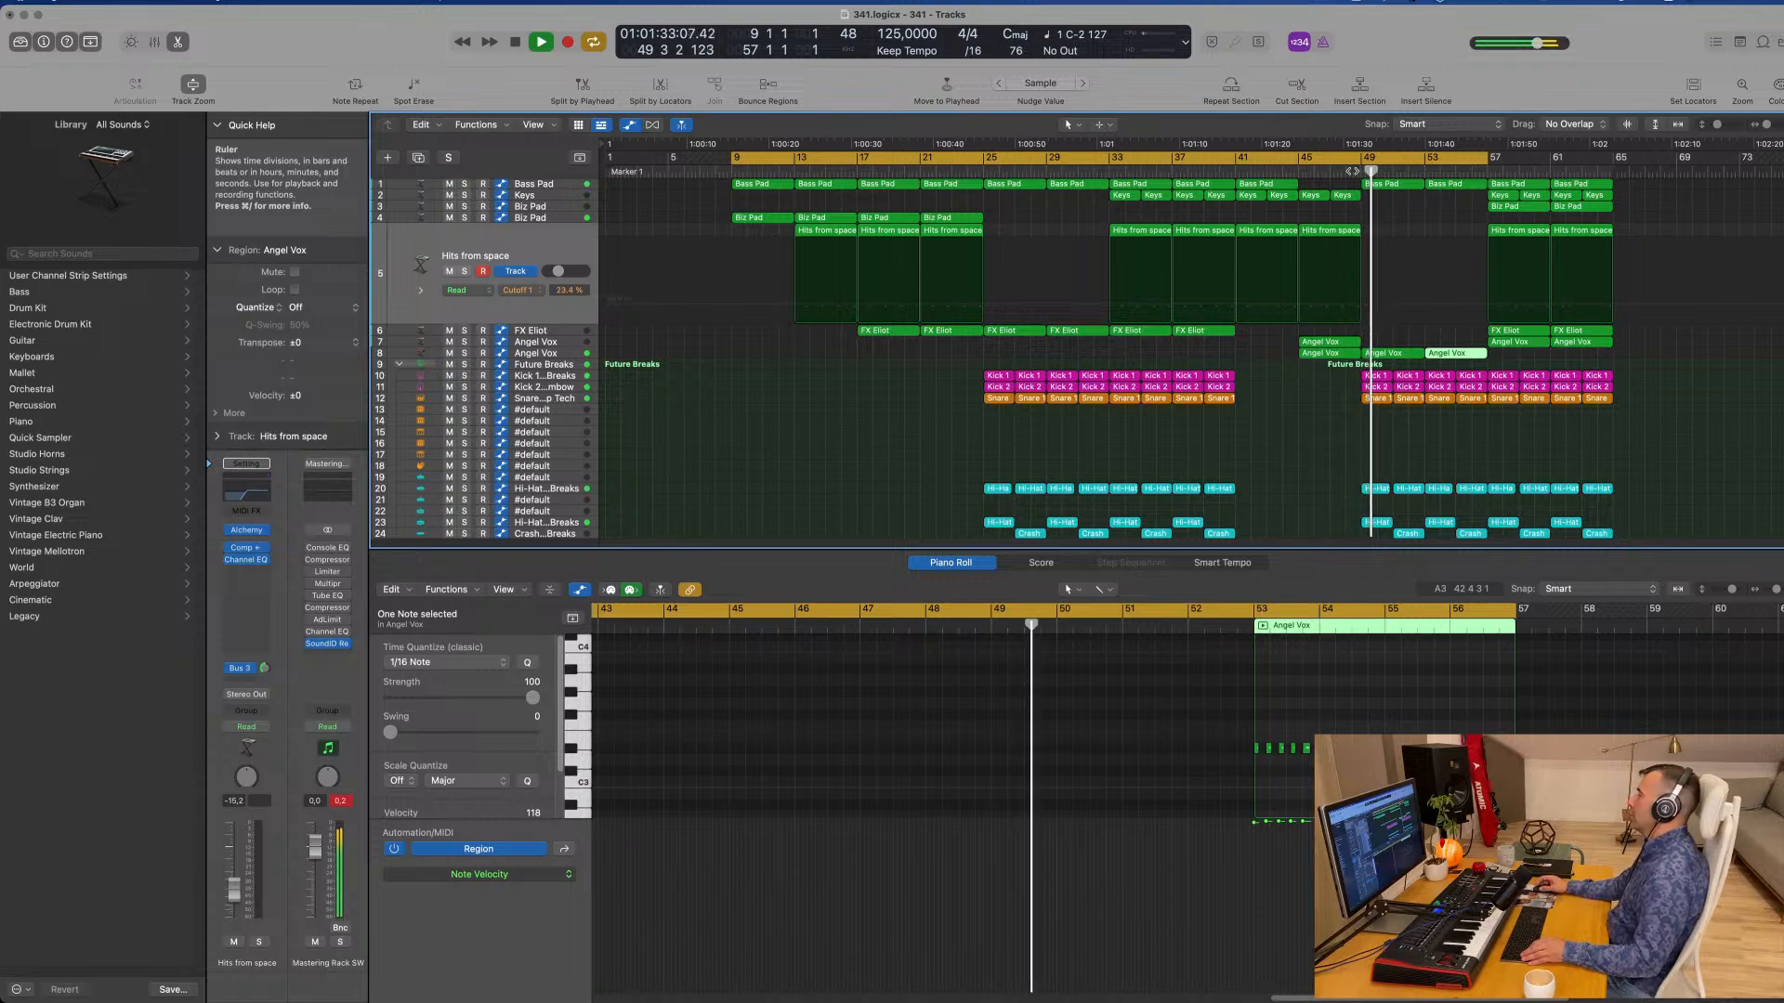
Step: Extend the cycle range to bar 65 and delete the Keys regions between bars 57 and 65
drag(1484, 158, 1616, 158)
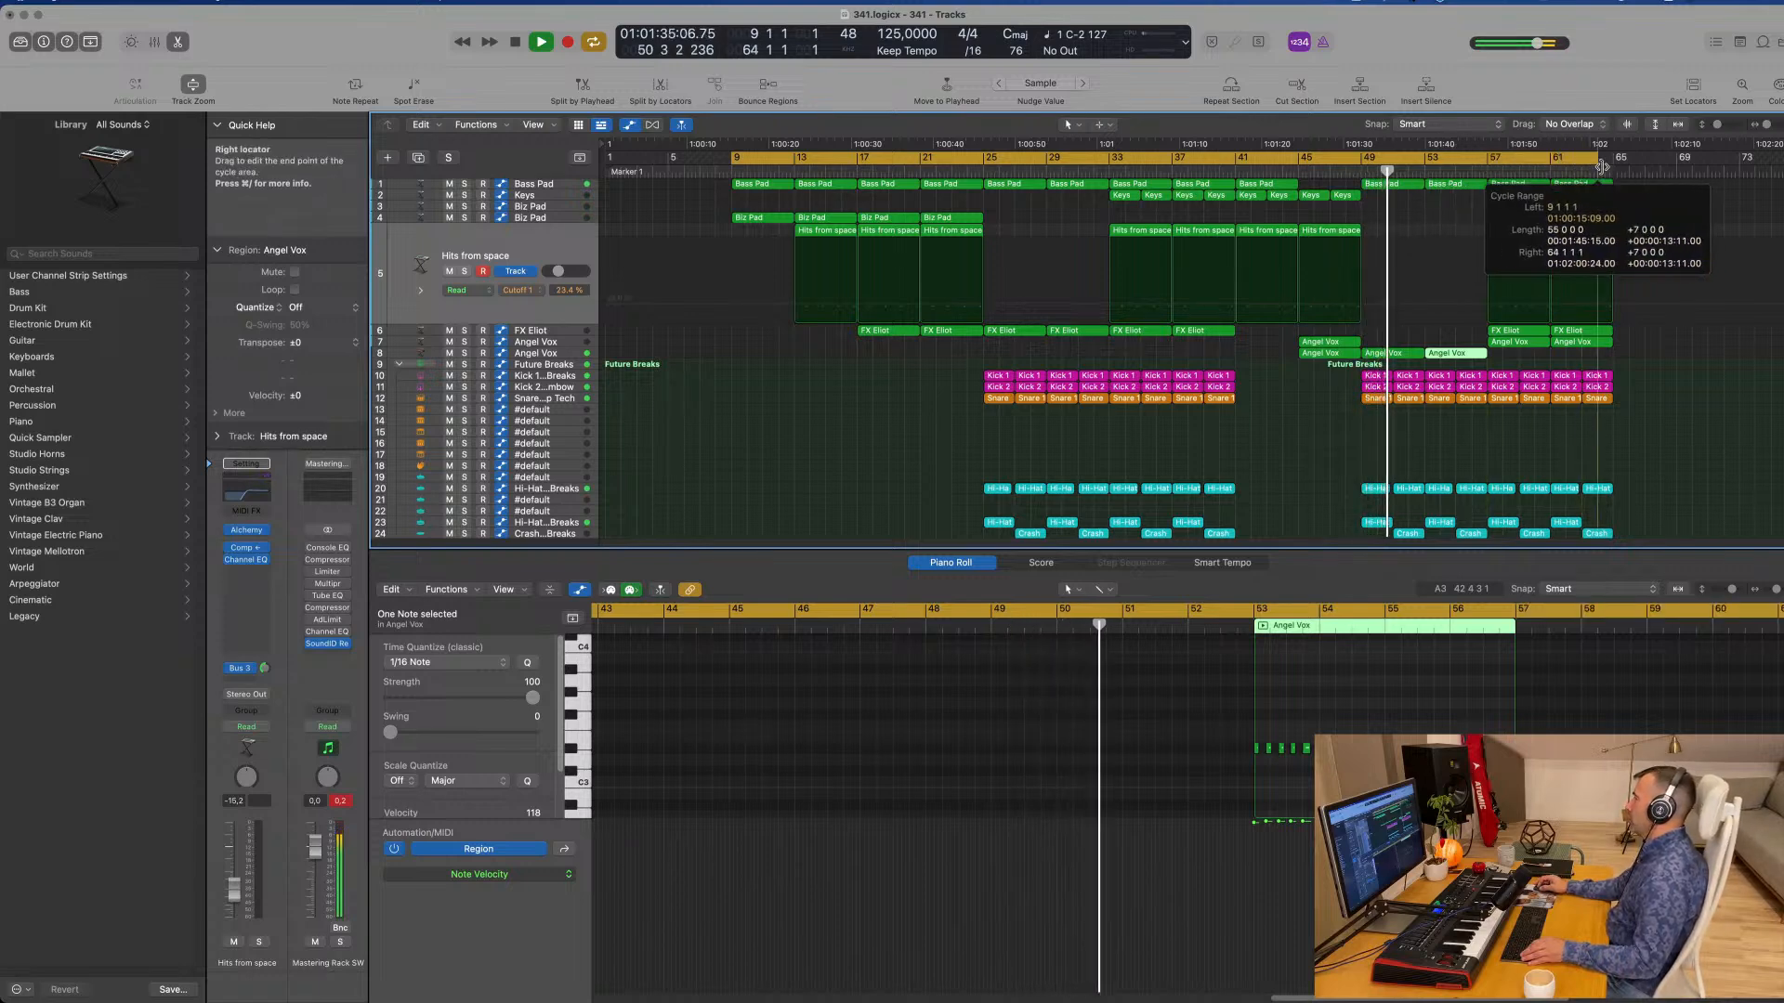
click(1474, 173)
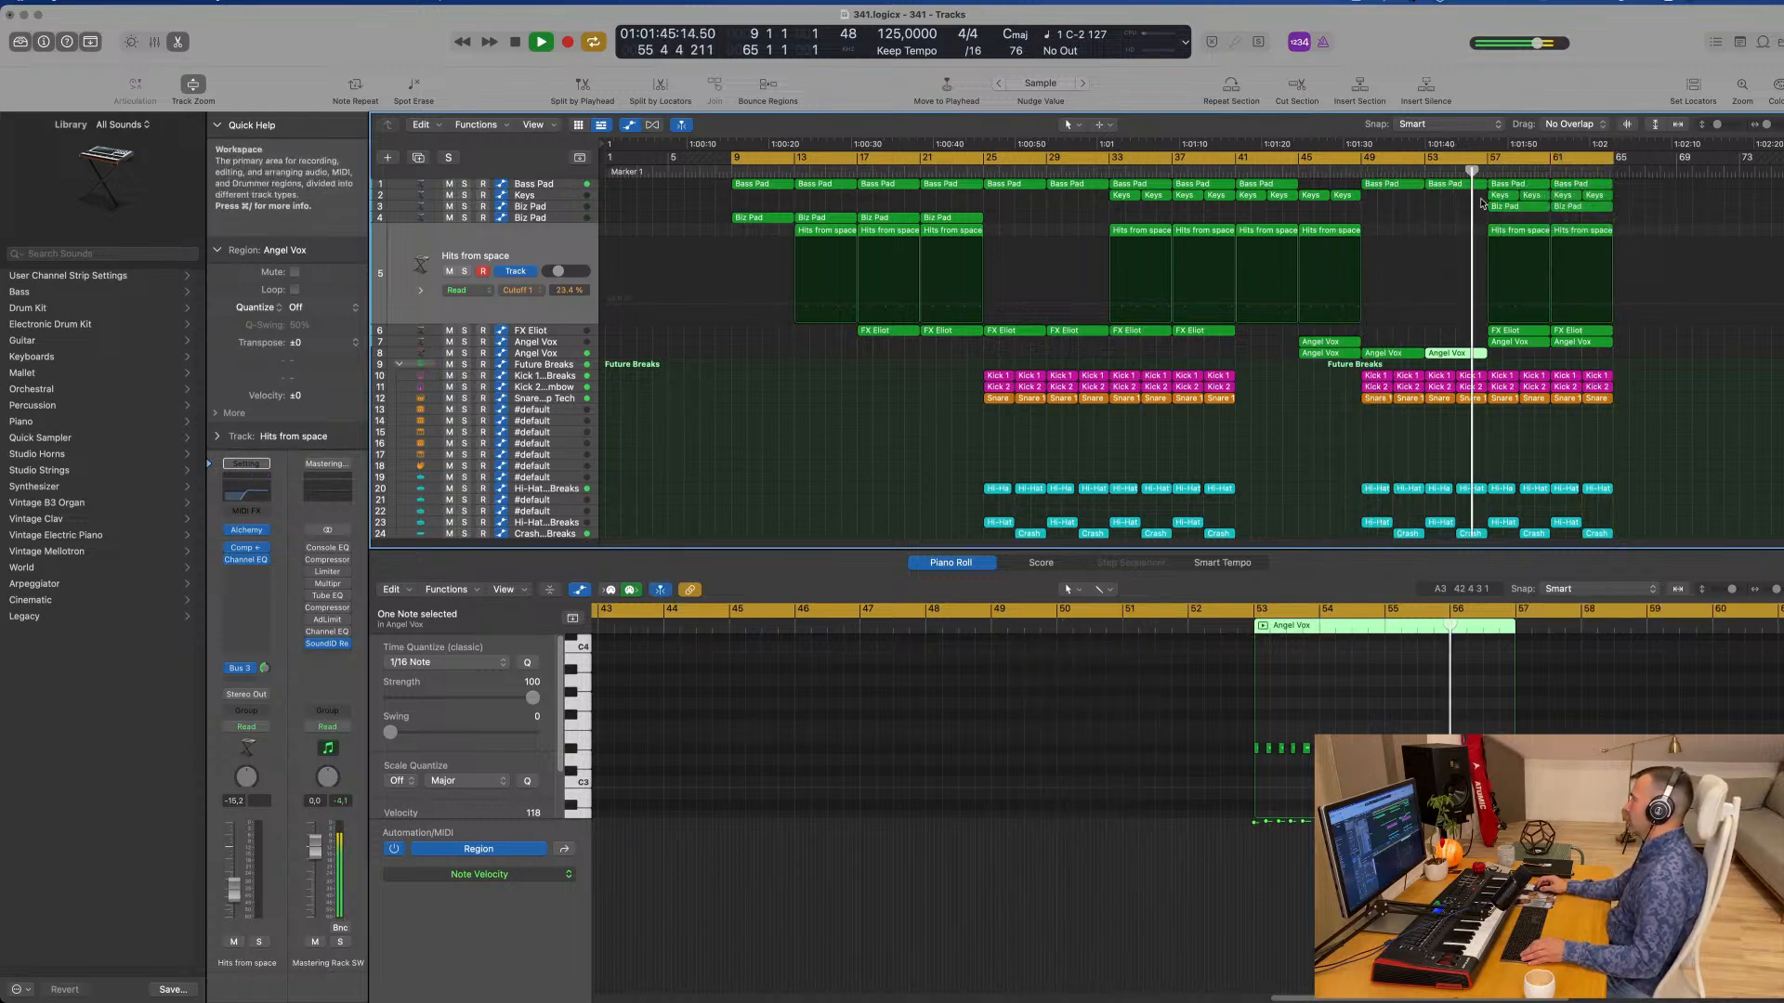
drag(1636, 198, 1497, 194)
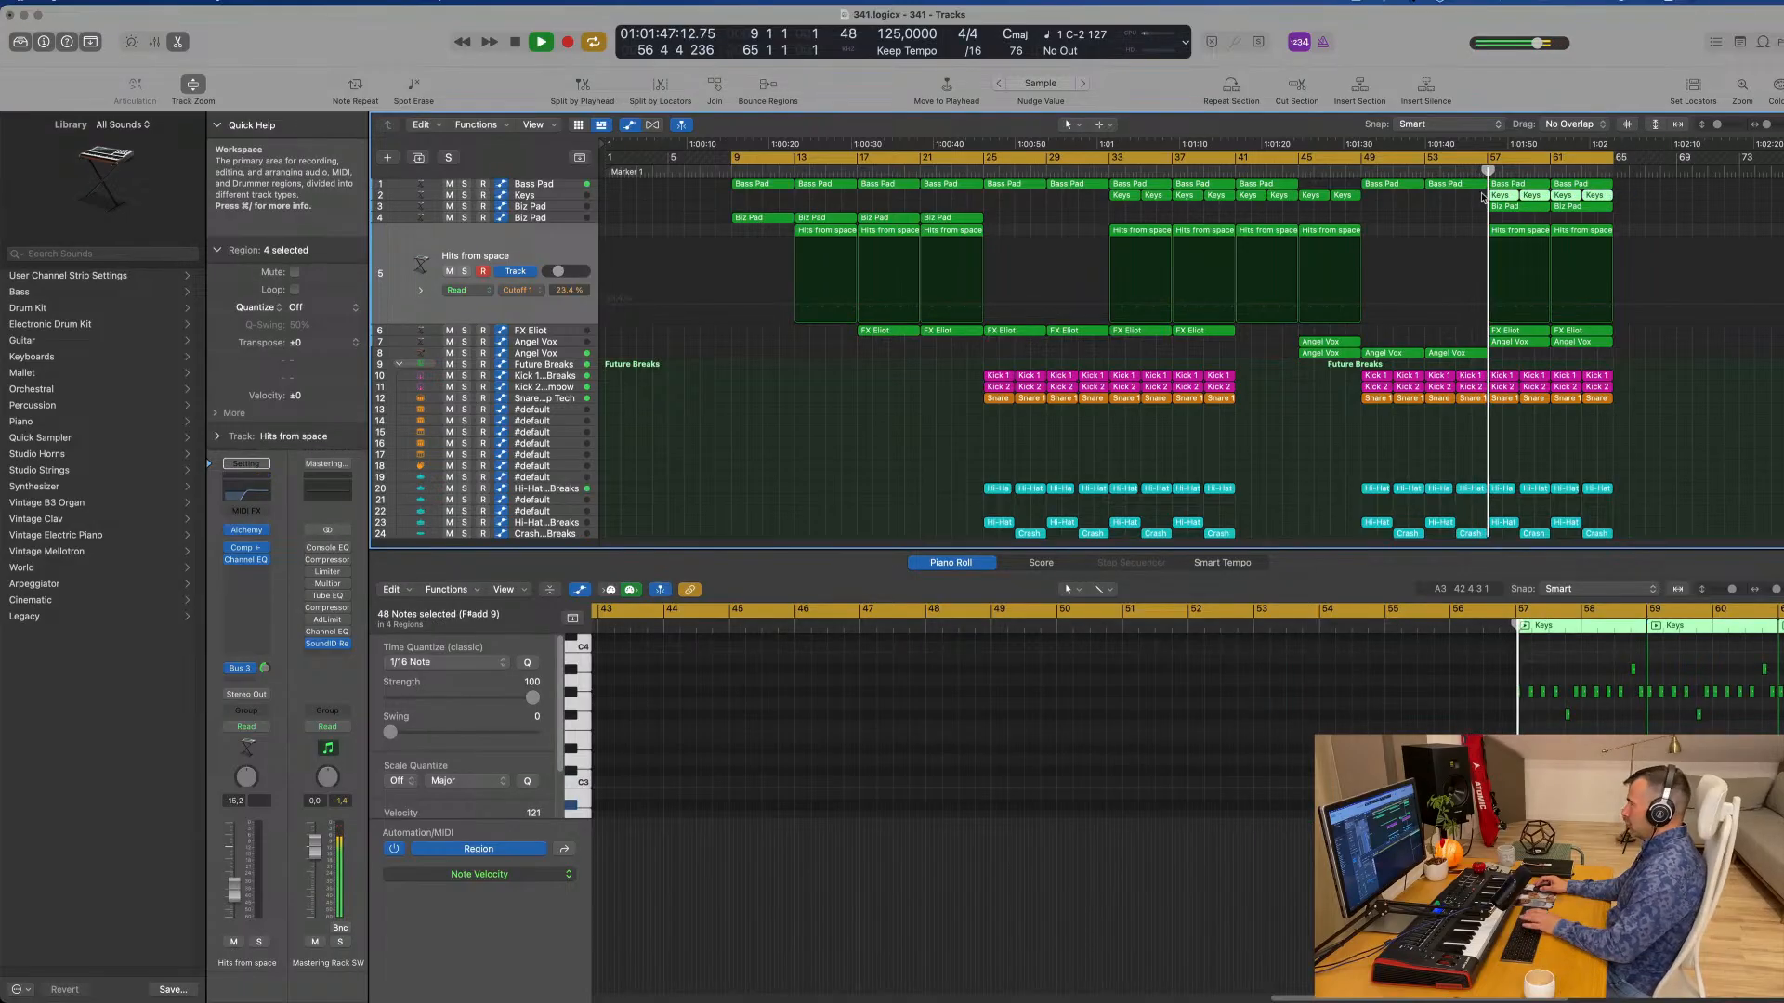
key(Delete)
Step: Copy the two track 8 Angel Vox regions at bars 49–57 and paste them at bar 57
drag(1493, 353, 1402, 358)
key(super+c)
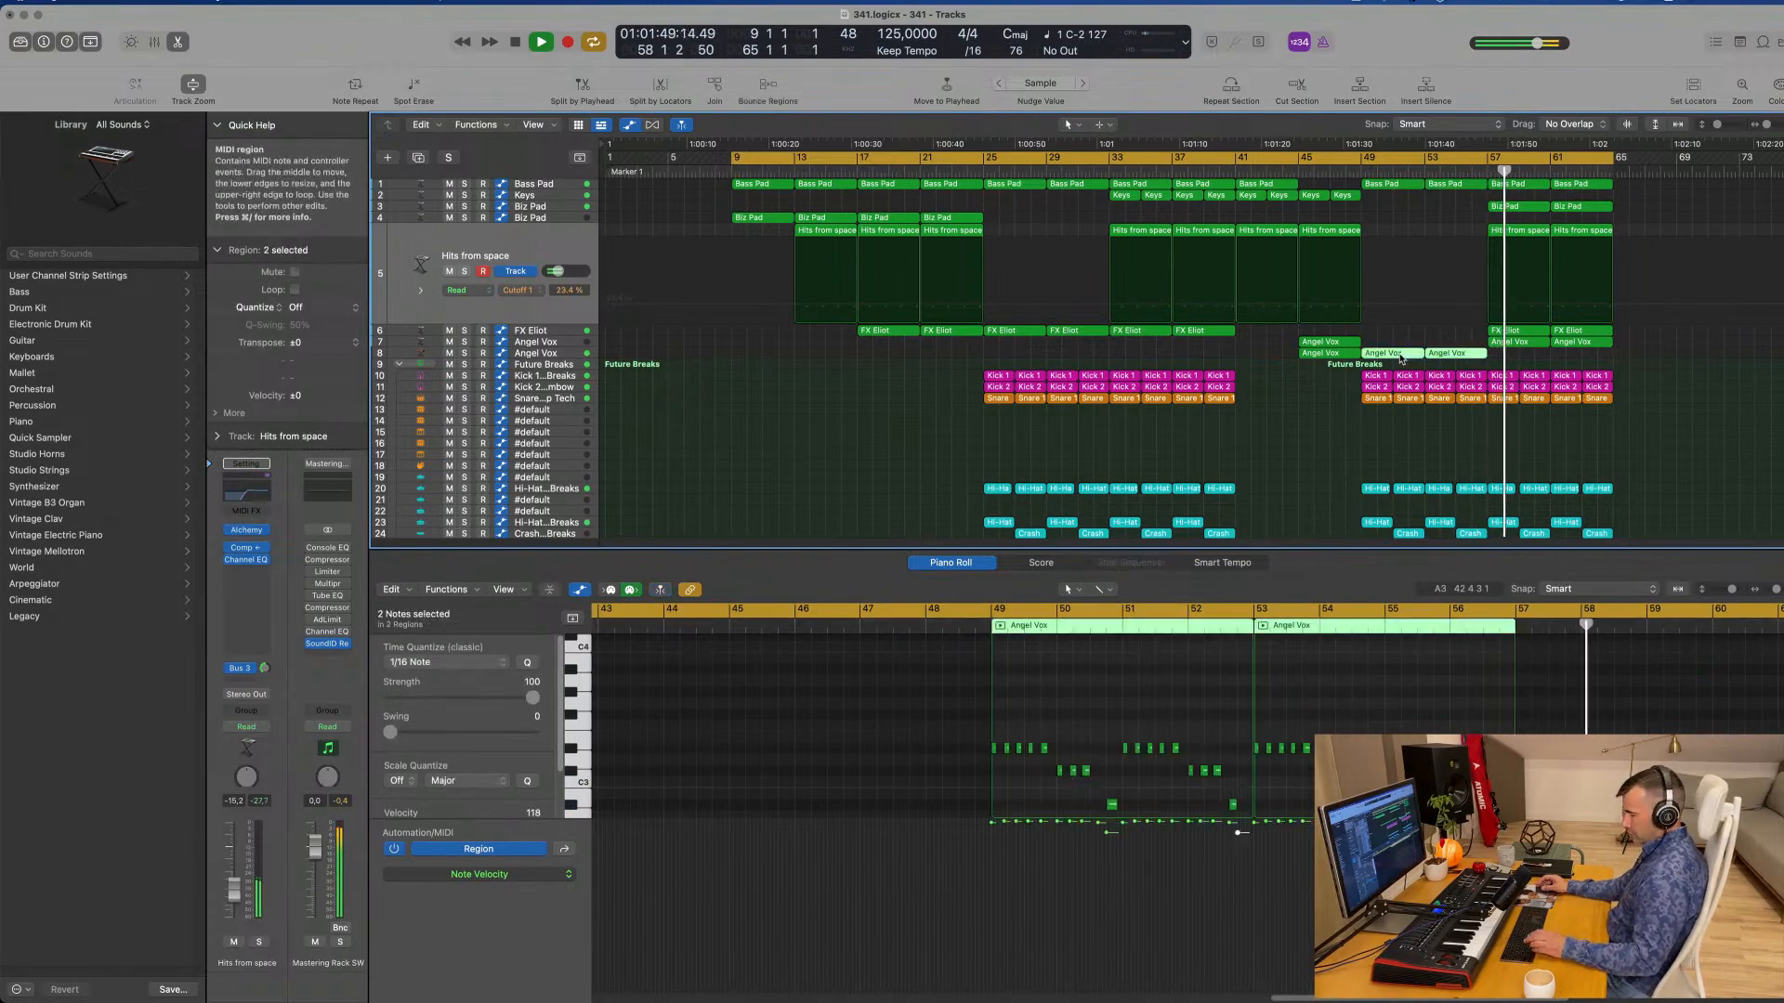
key(super+v)
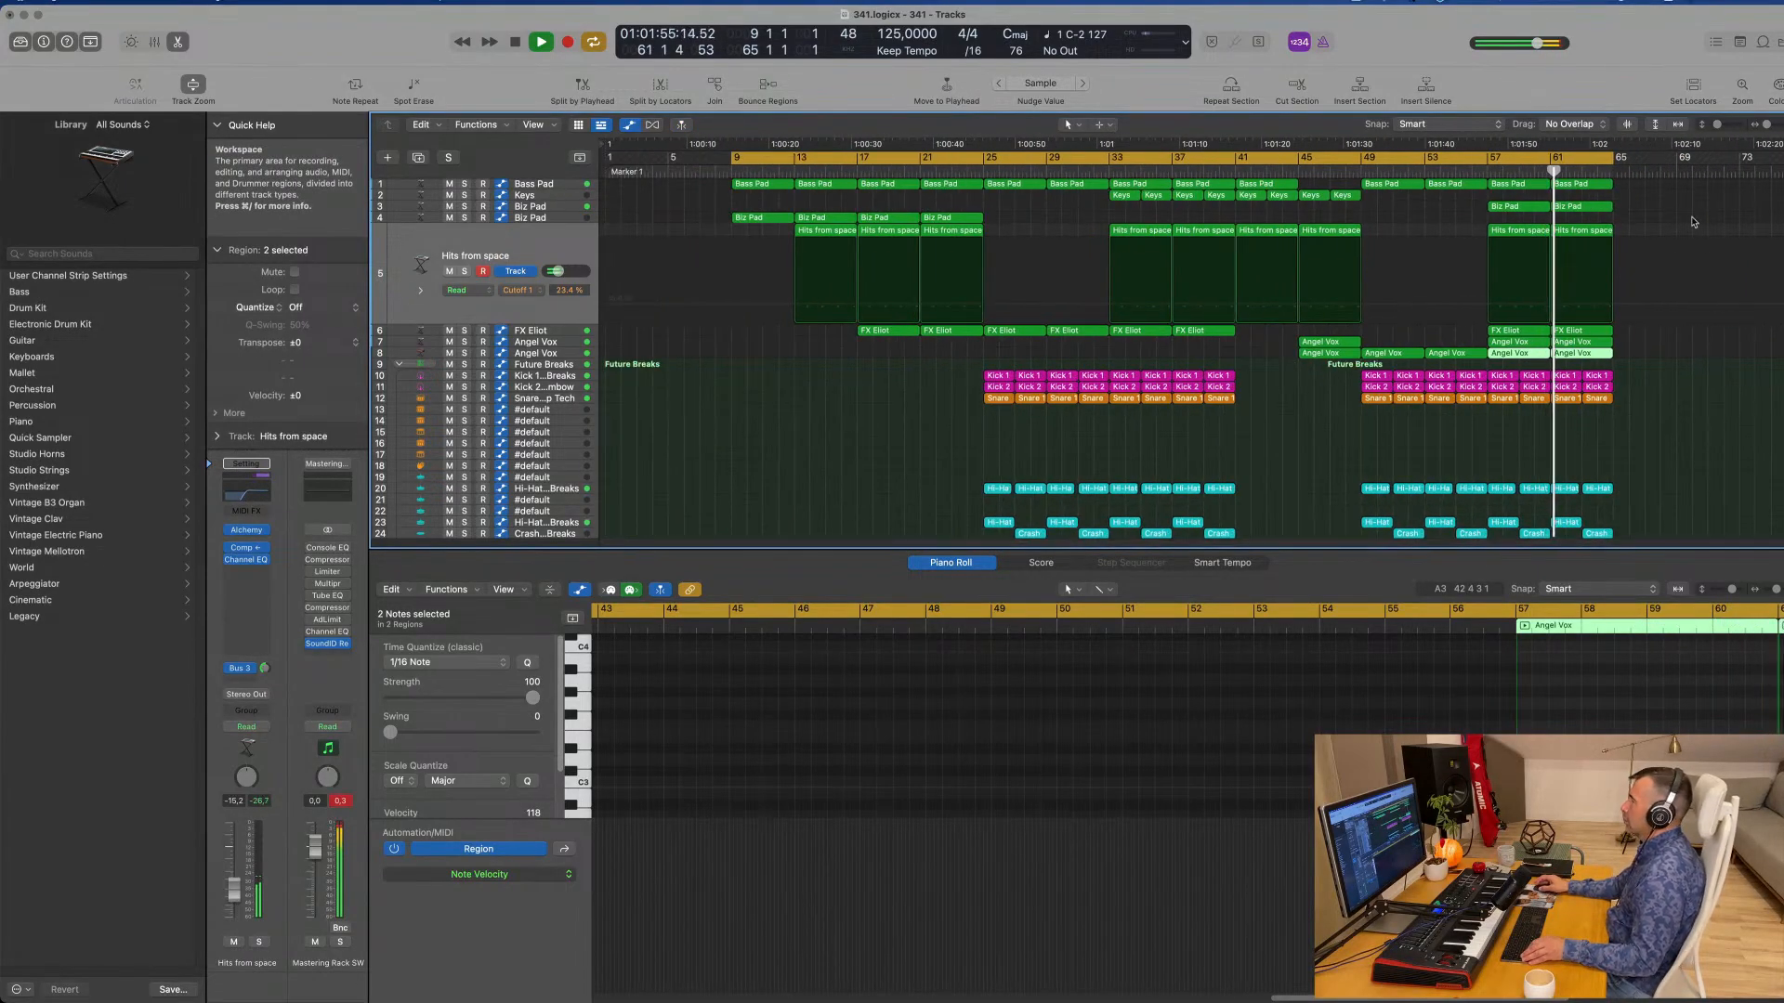
Step: Set the cycle range to bars 57–65 and repeat that section on all tracks from bar 65 onward
click(1488, 165)
drag(1487, 165, 1610, 166)
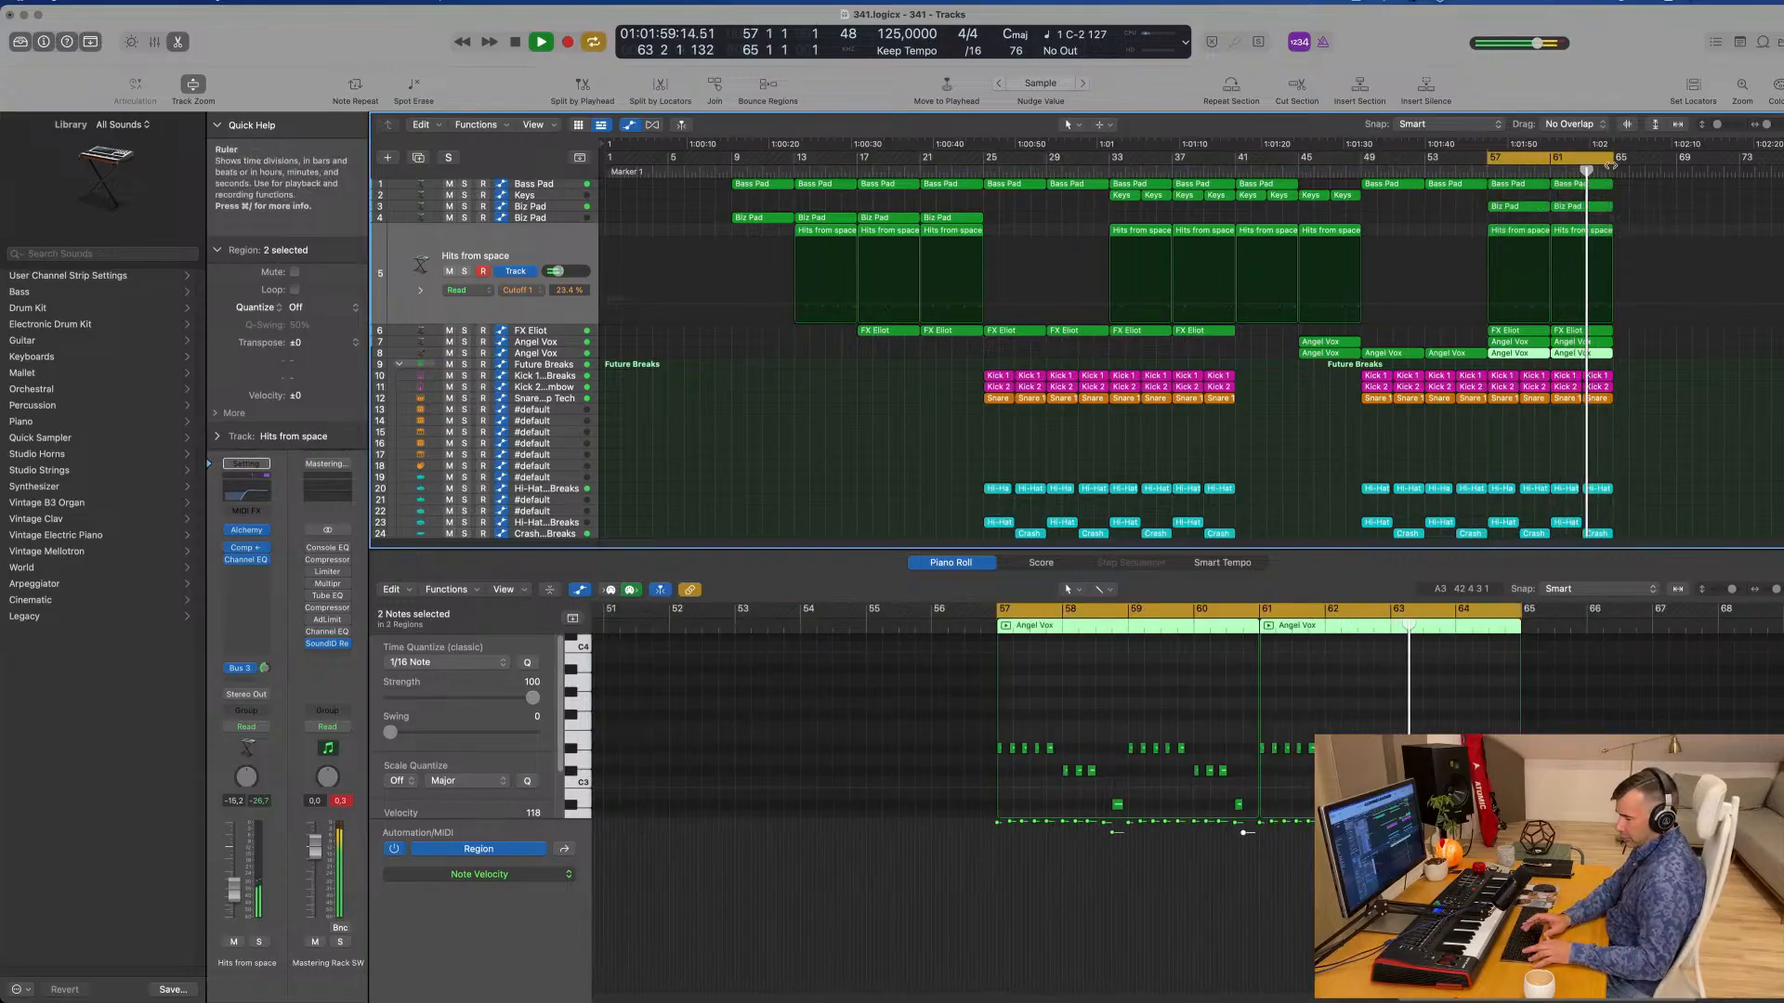
key(super+r)
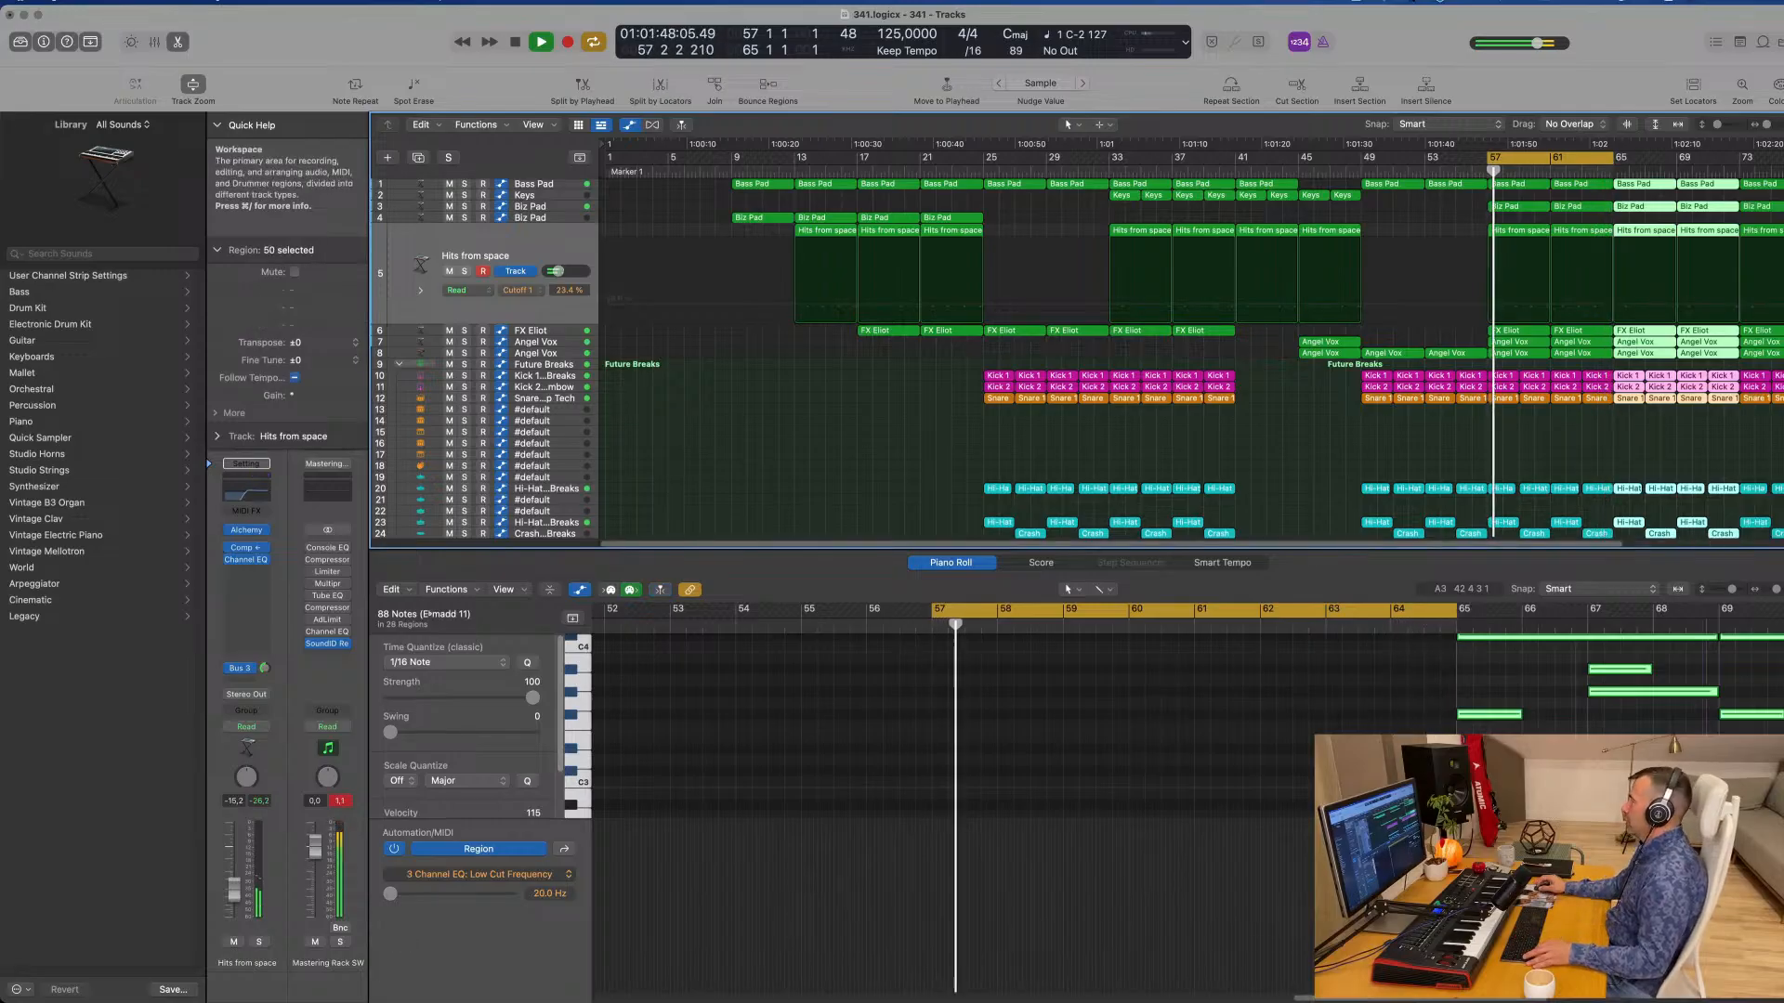
scroll(1641, 219, down, 2)
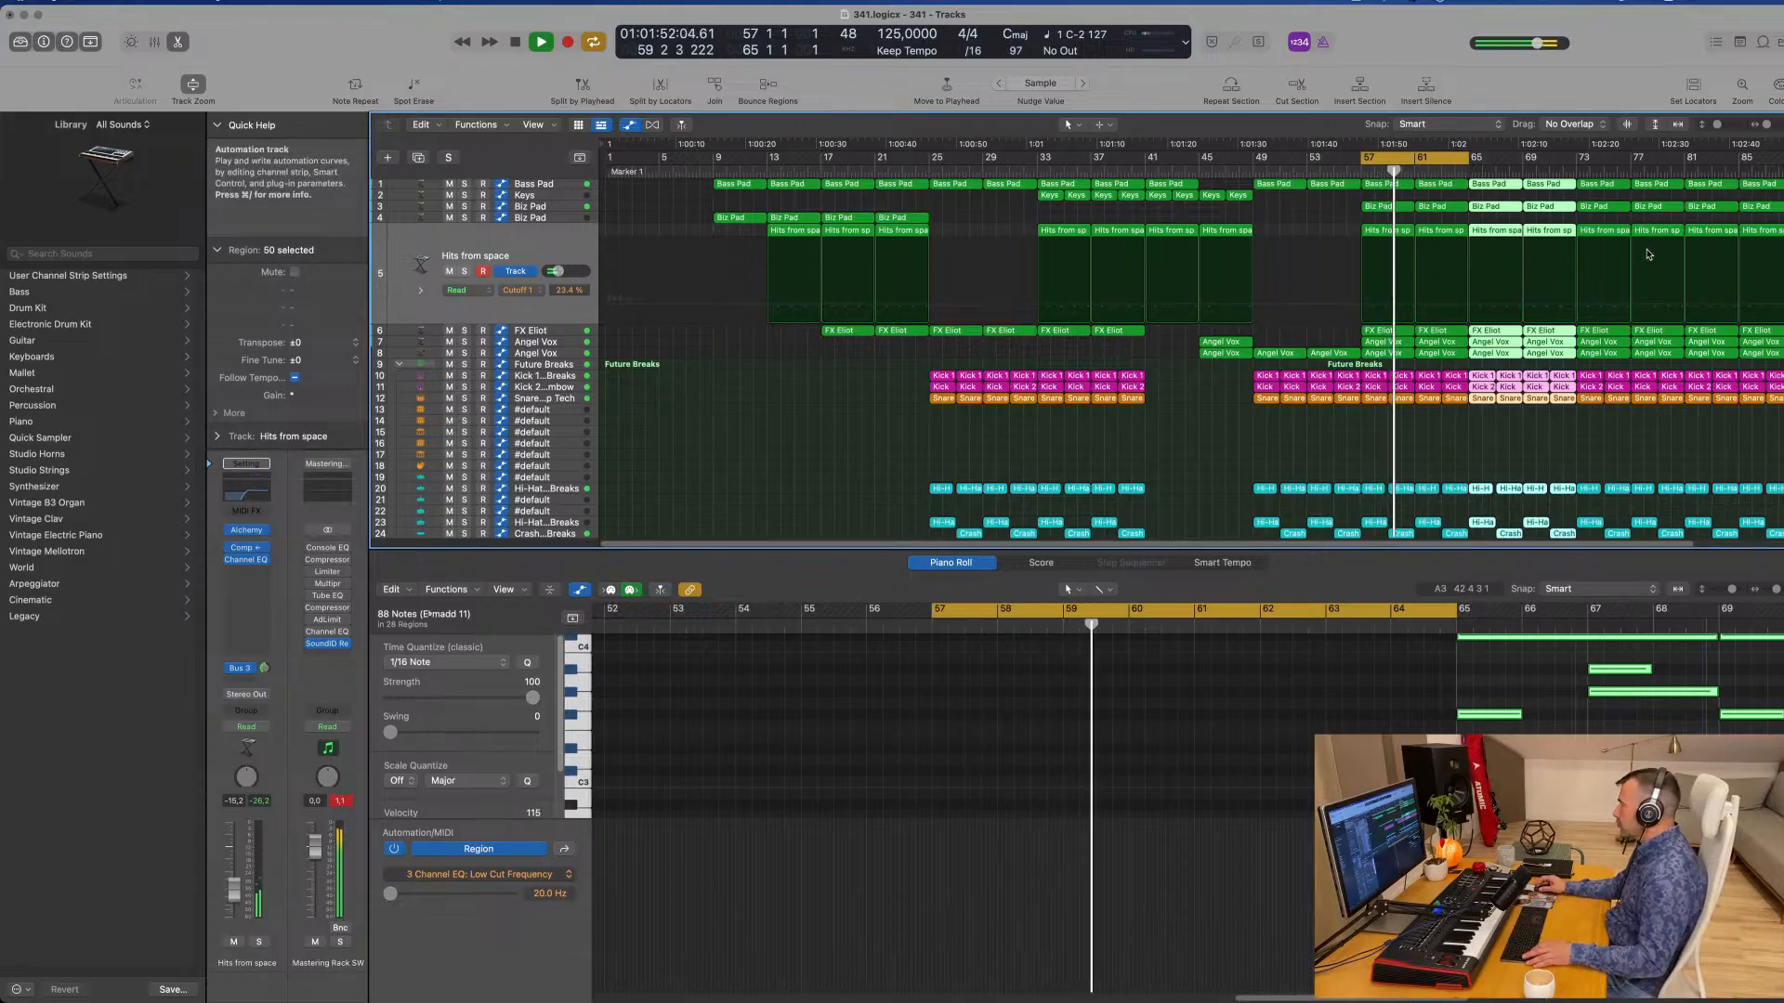
scroll(1641, 219, up, 3)
scroll(1647, 253, down, 4)
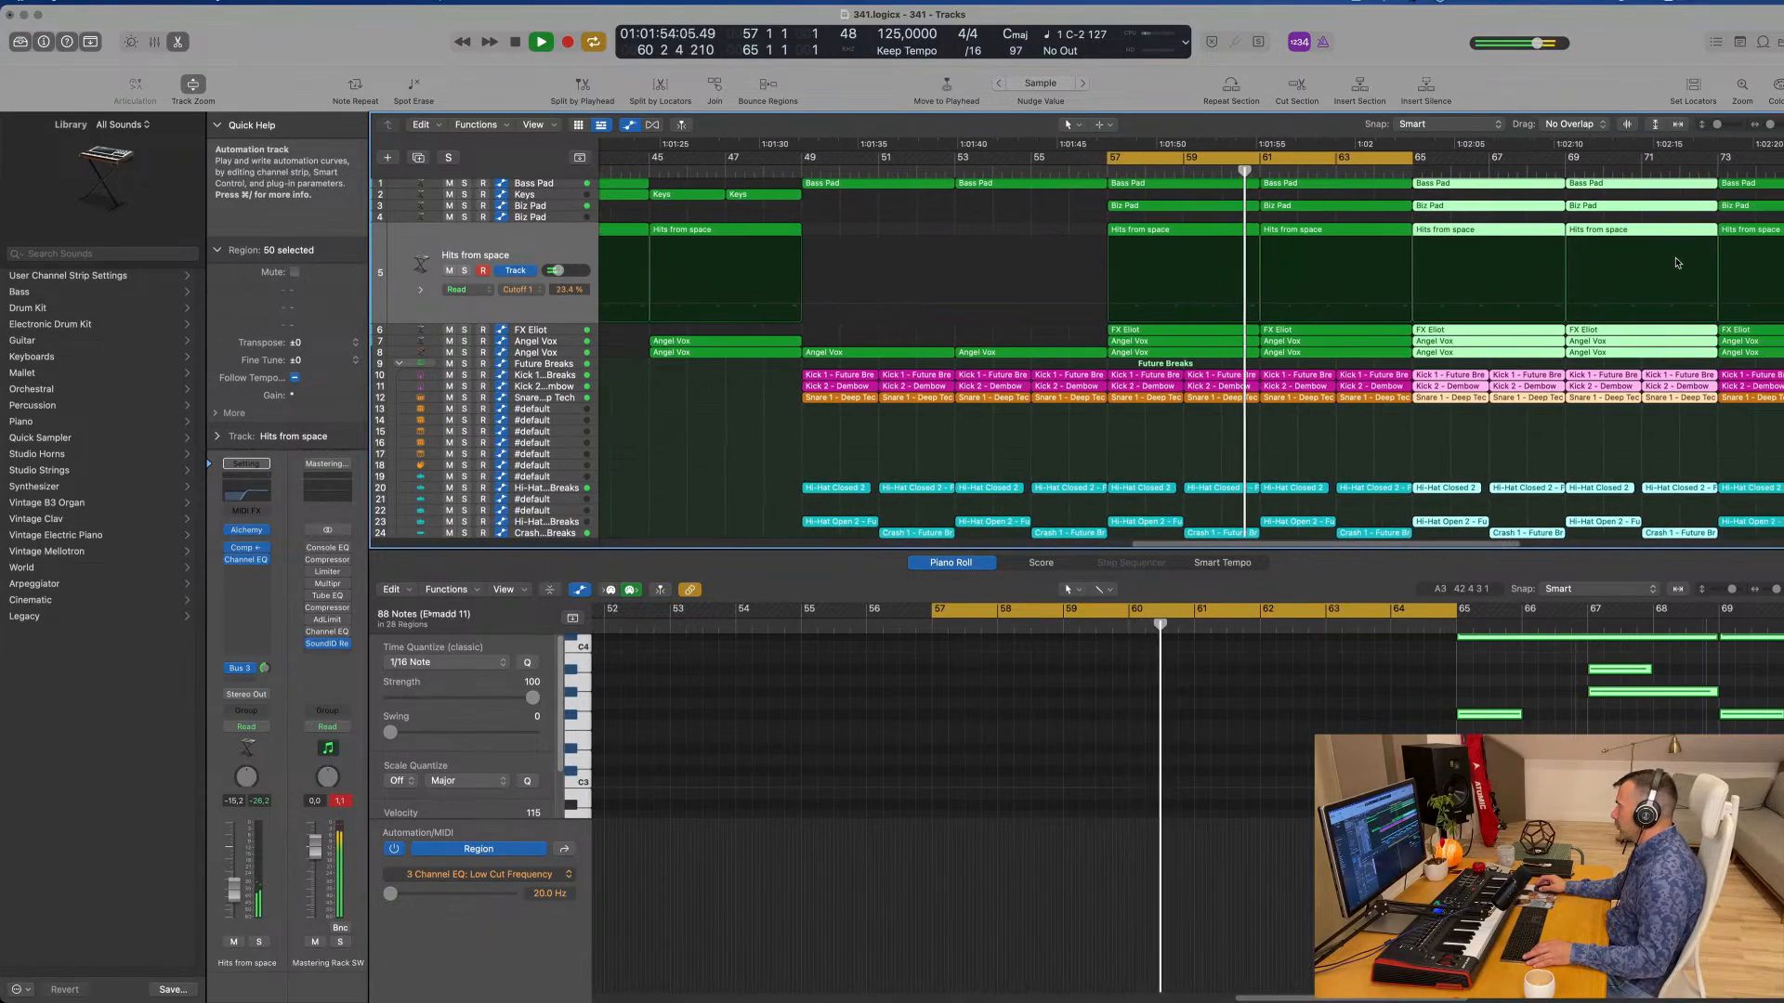
Step: Set the cycle range to bars 81–97 and repeat that section on all tracks until the arrangement reaches bar 129
drag(1777, 163, 1783, 169)
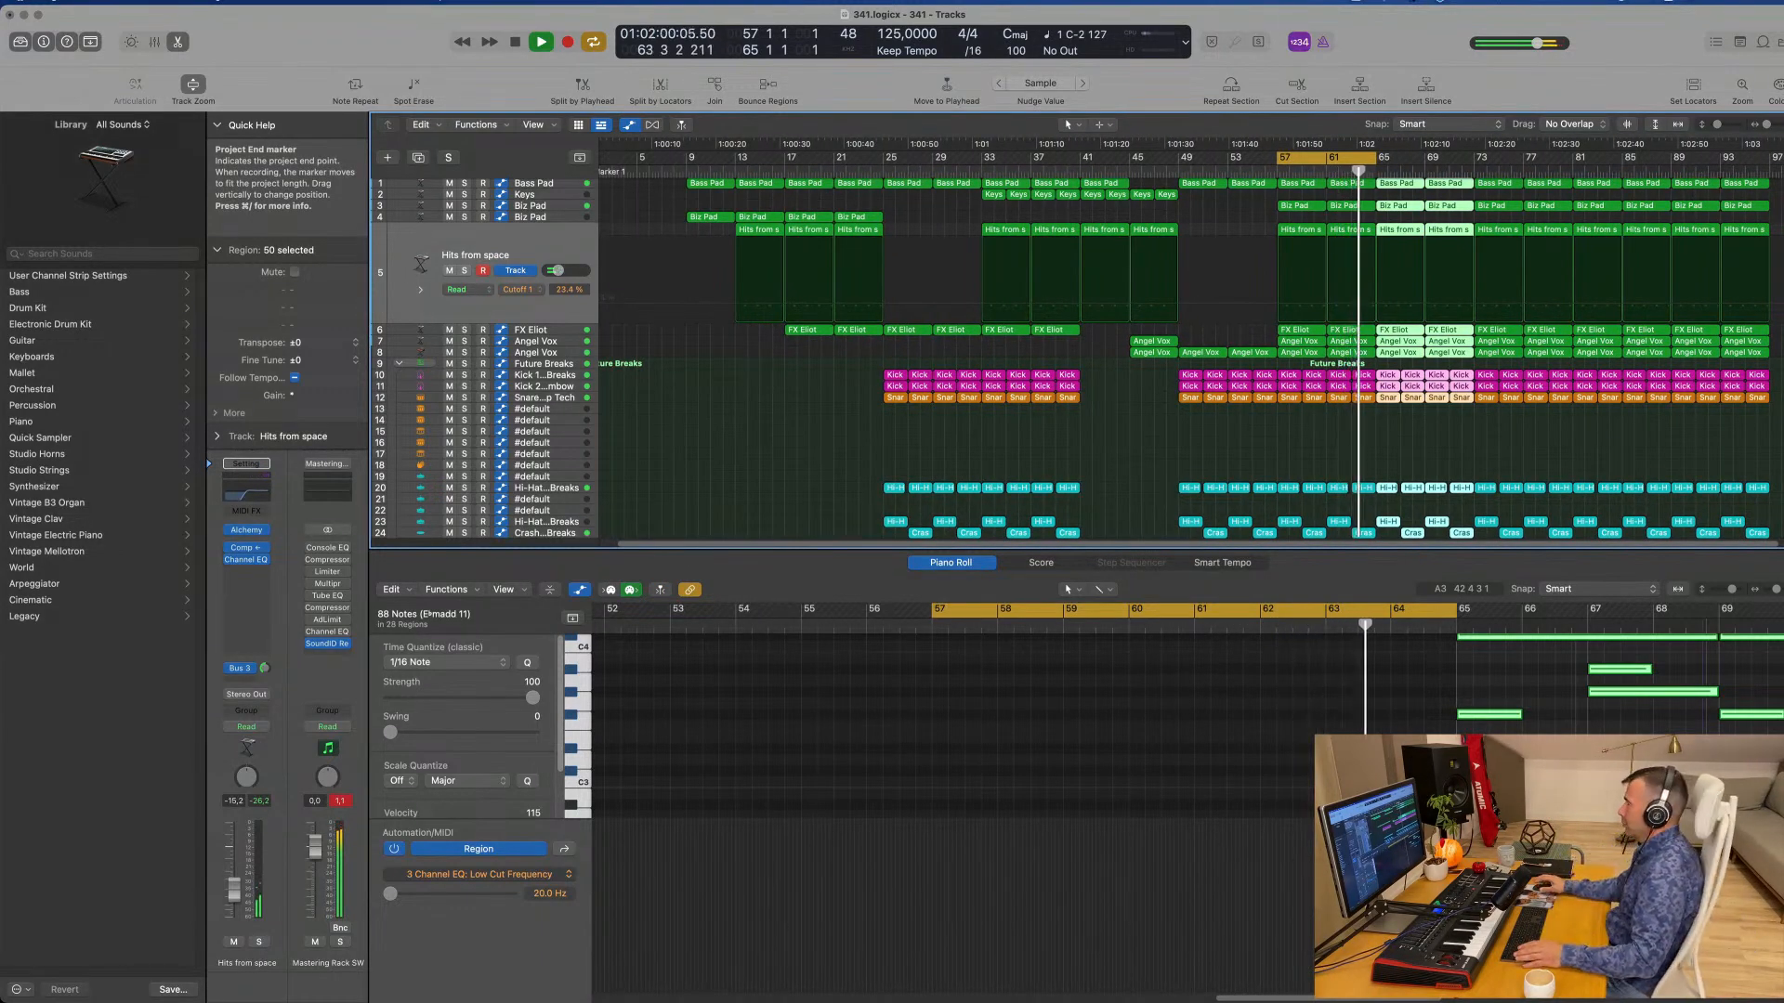
click(1310, 455)
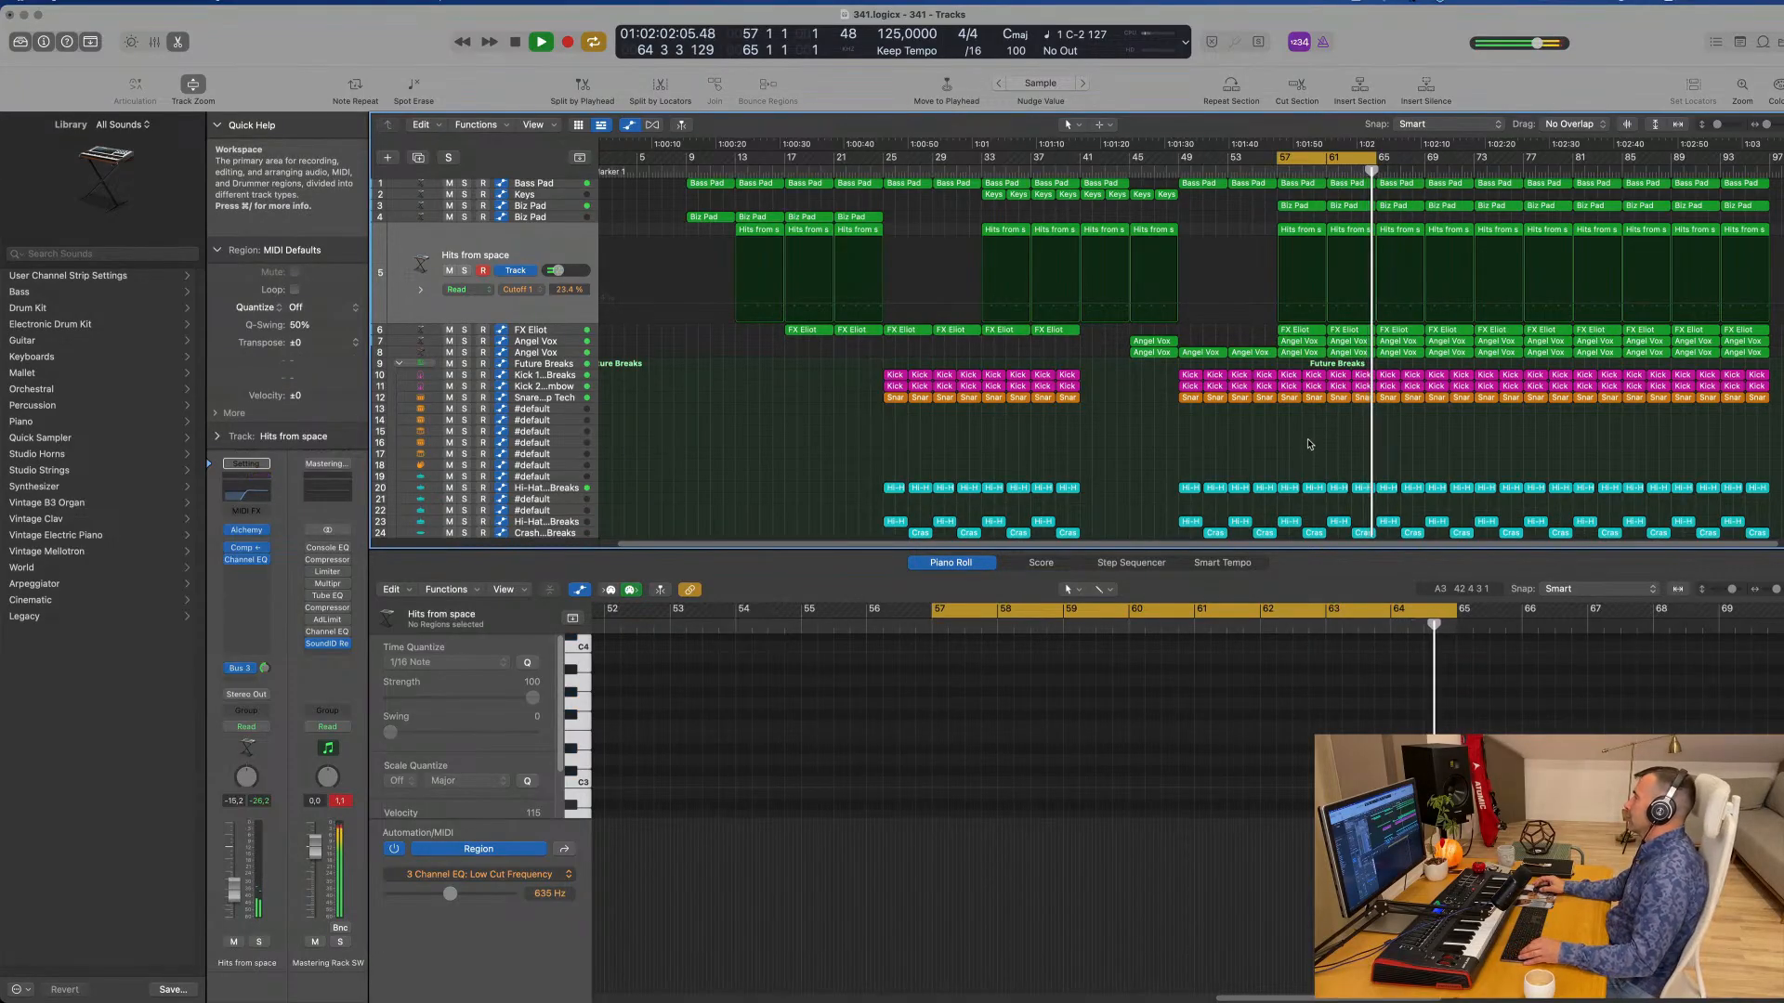
key(z)
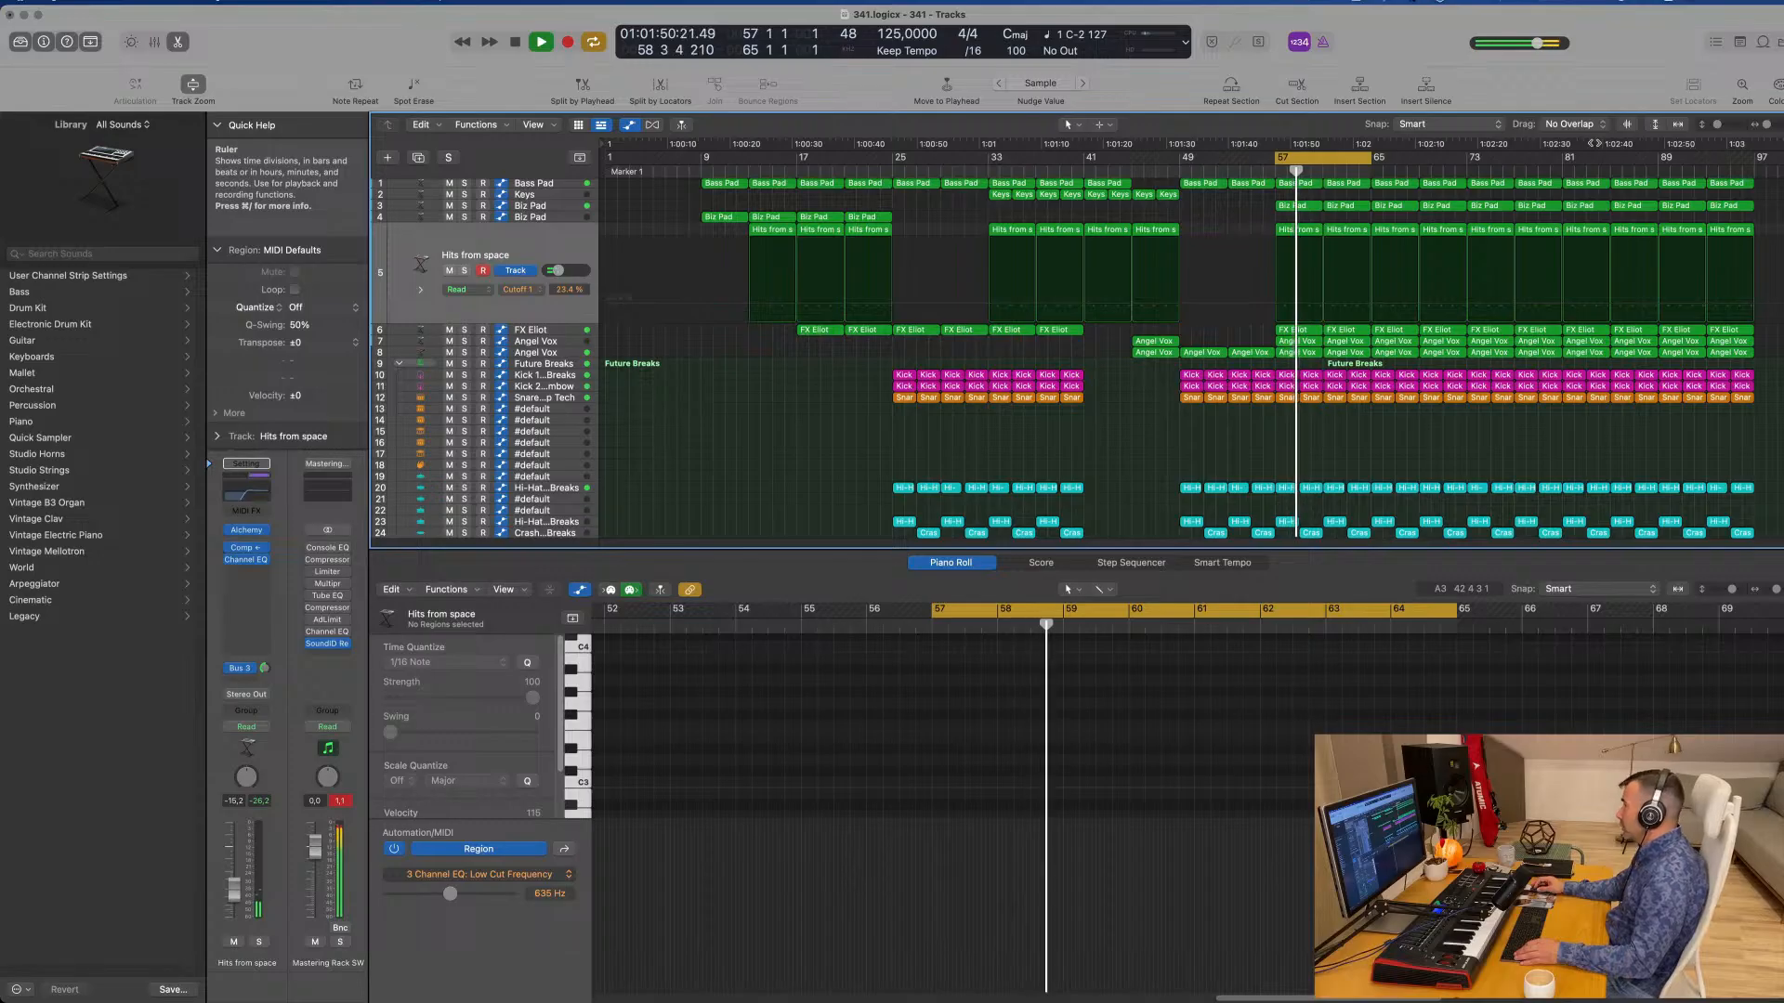
drag(1568, 156, 1753, 176)
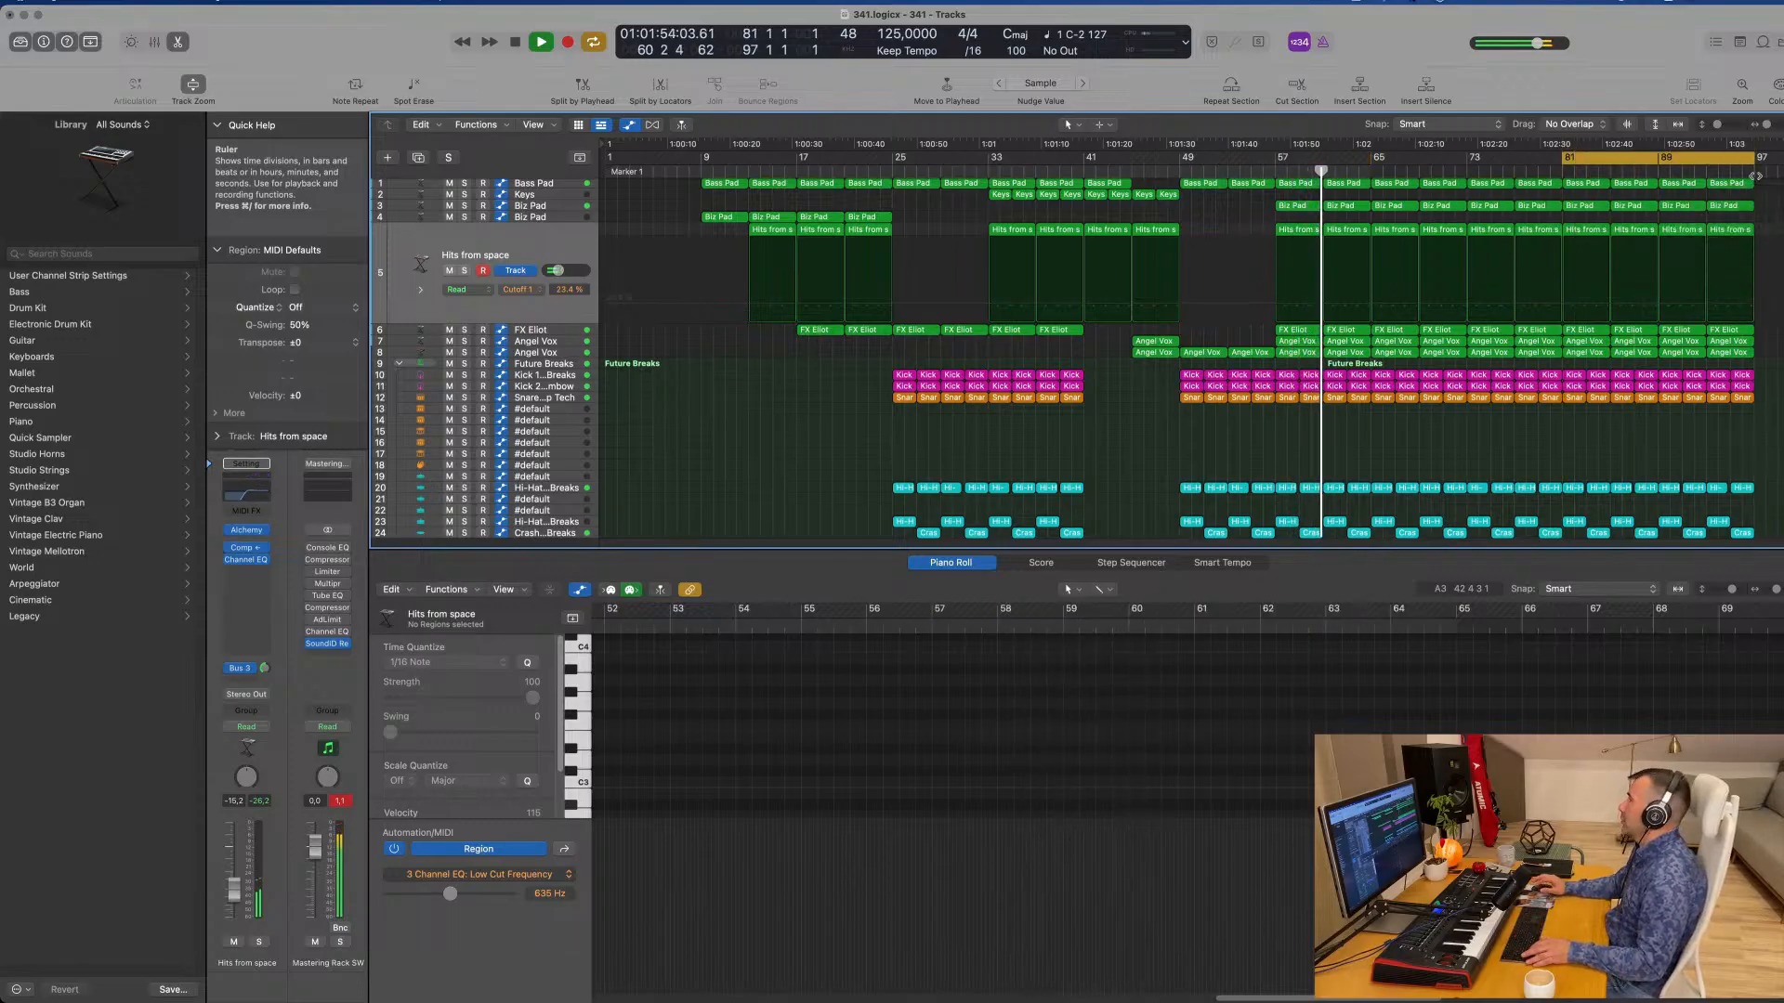
key(super+r)
key(super+Left)
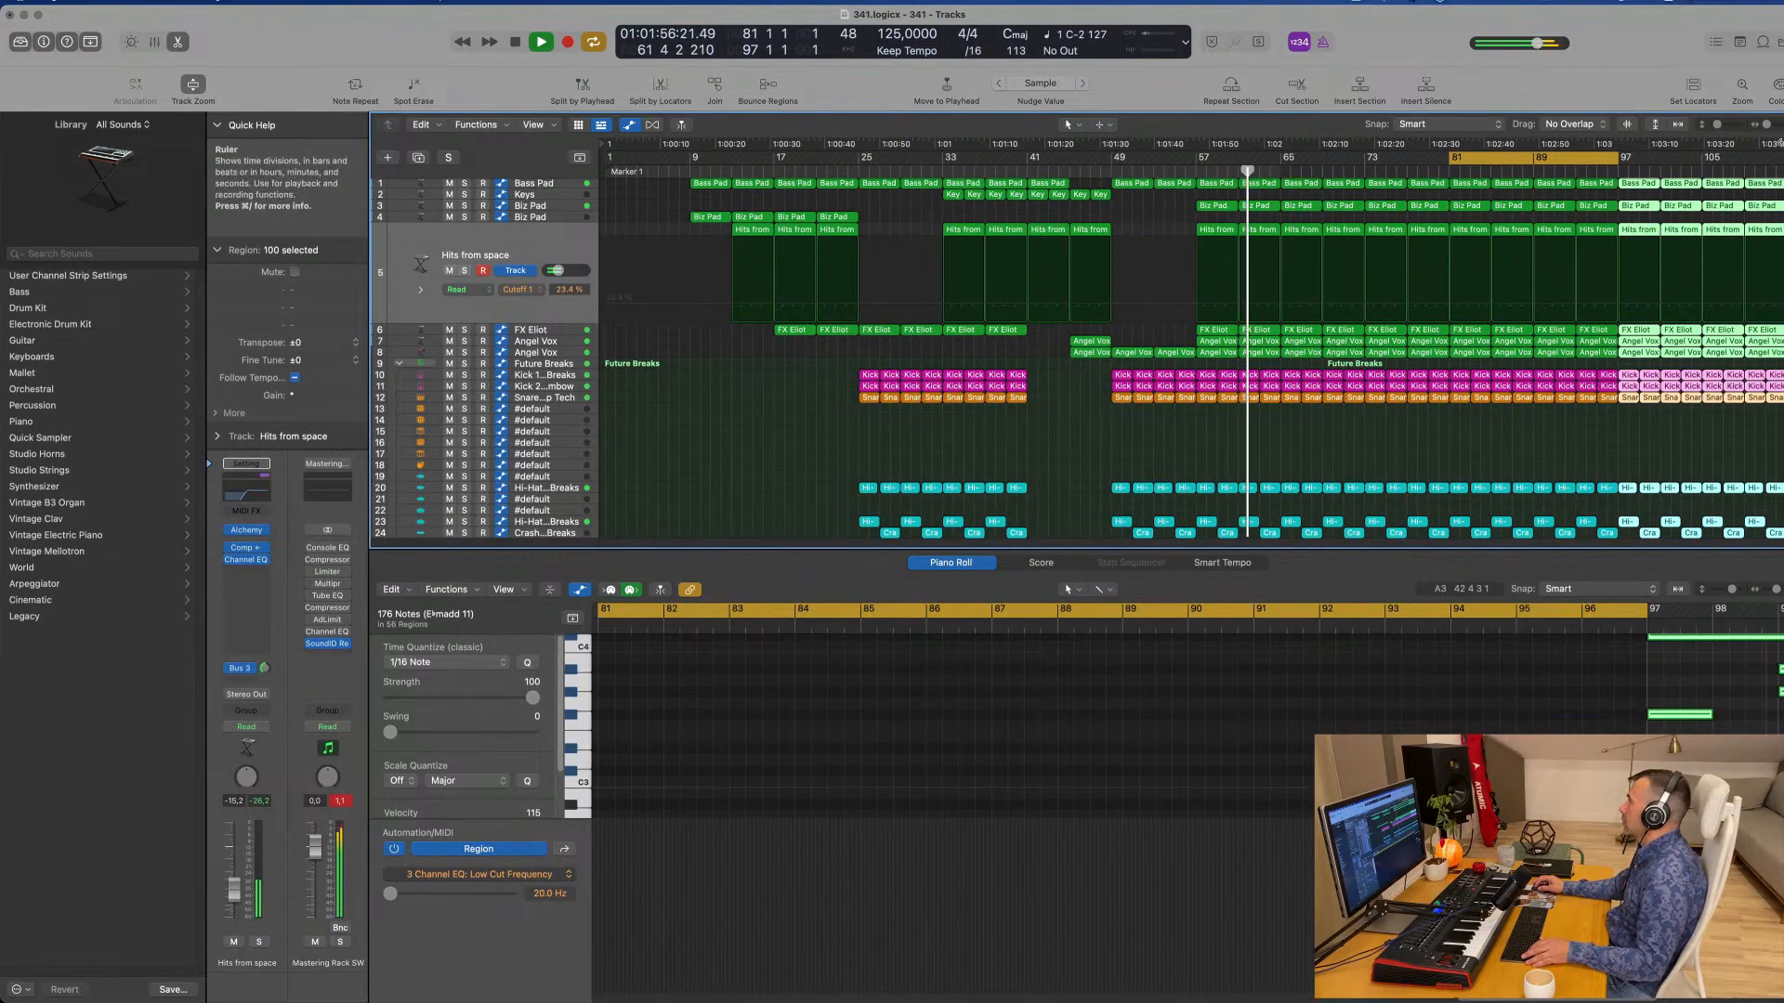
mouse_move(1780, 156)
mouse_down()
mouse_move(1764, 125)
mouse_move(1783, 156)
mouse_up()
key(super+r)
click(1351, 426)
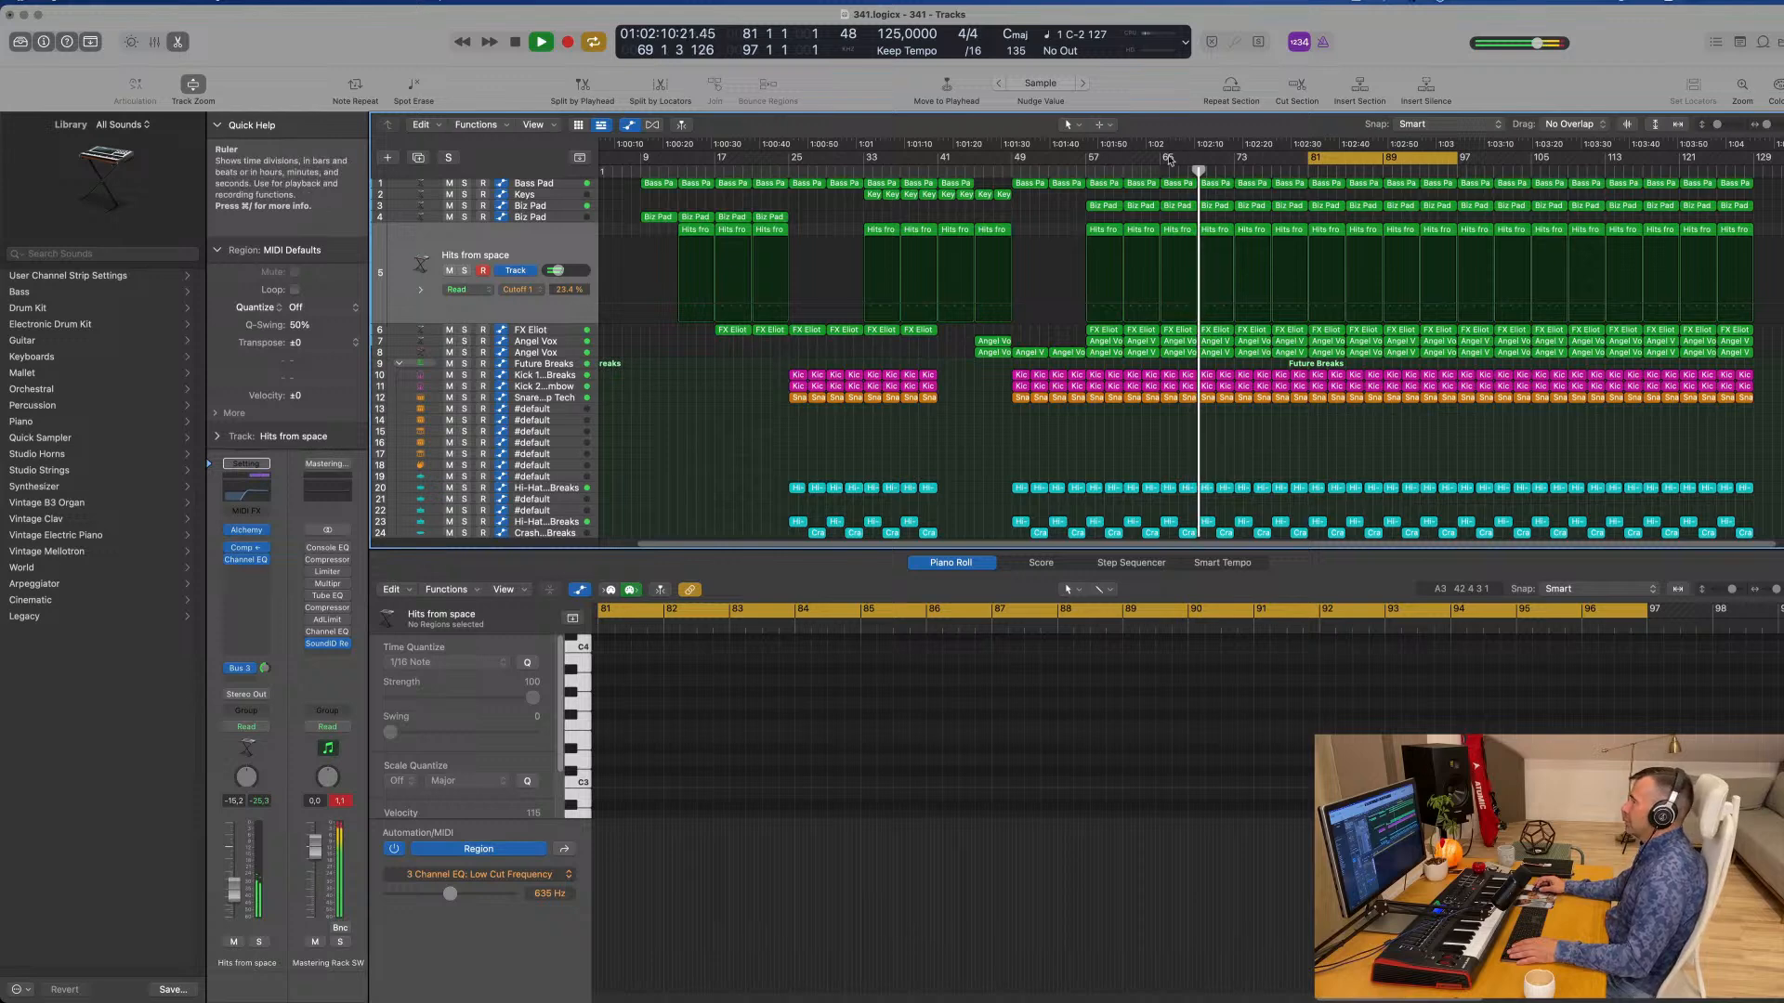
Step: Replay from bar 57 and copy the four Keys regions at bars 33–41 to bar 65
click(1082, 167)
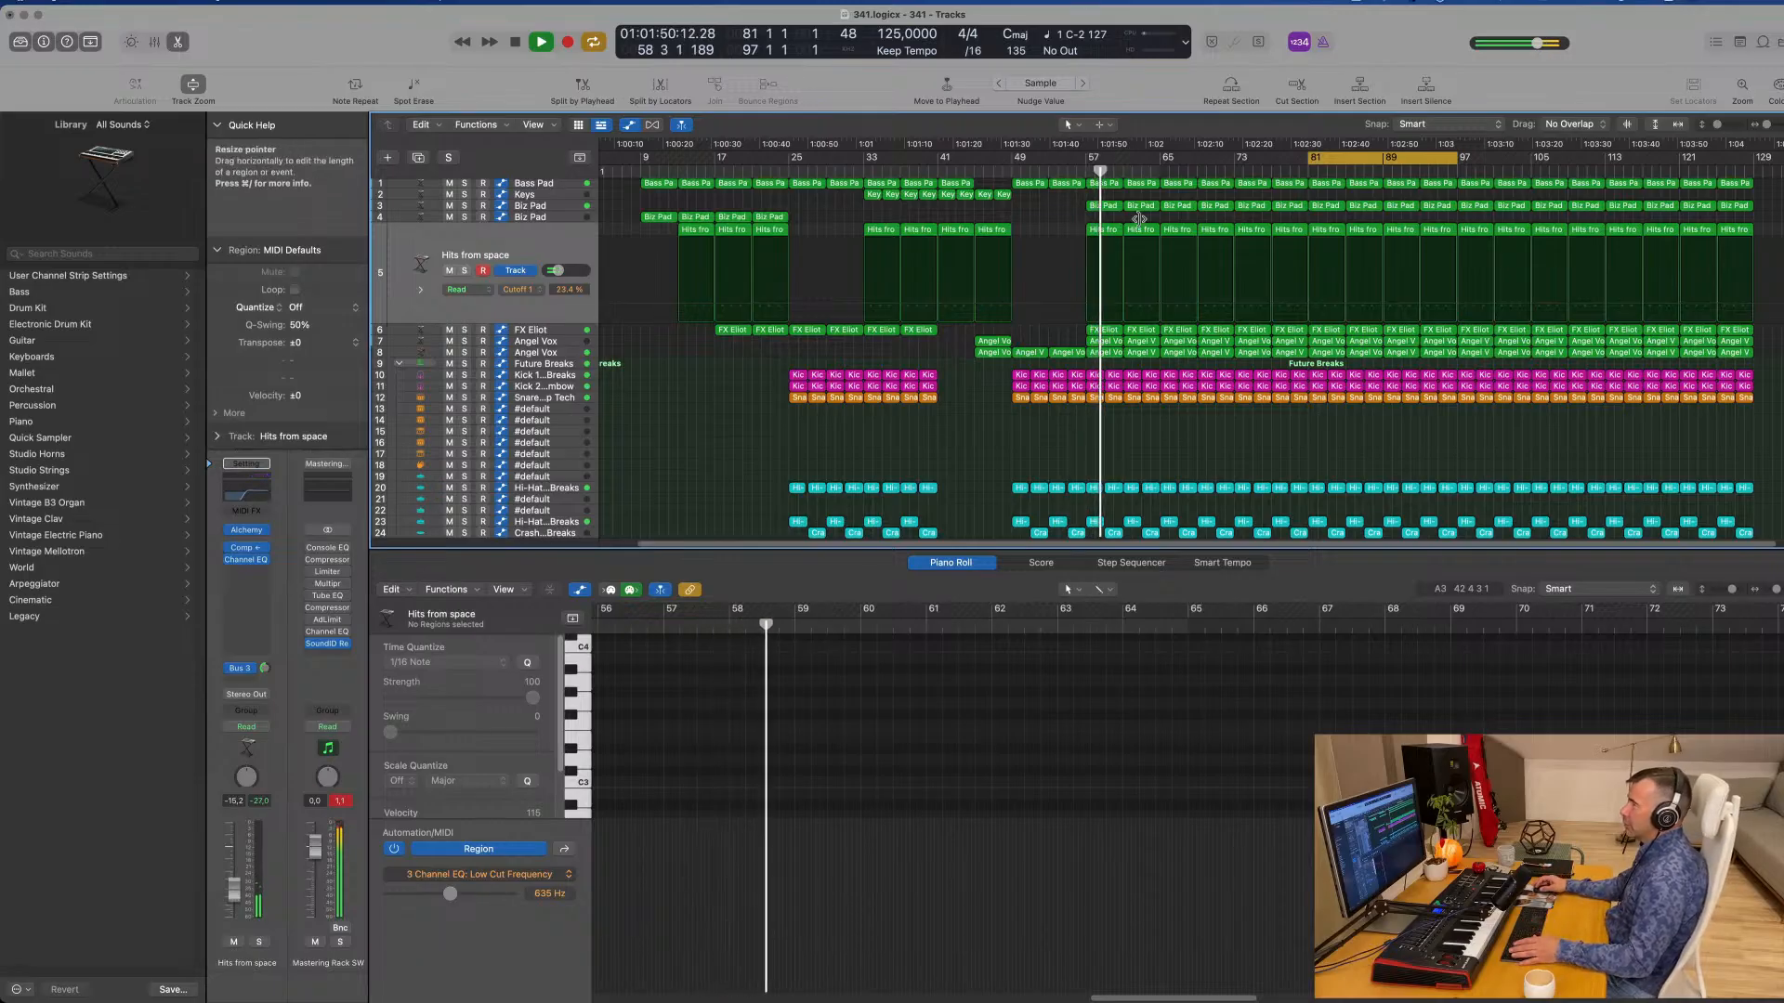
scroll(1068, 223, up, 3)
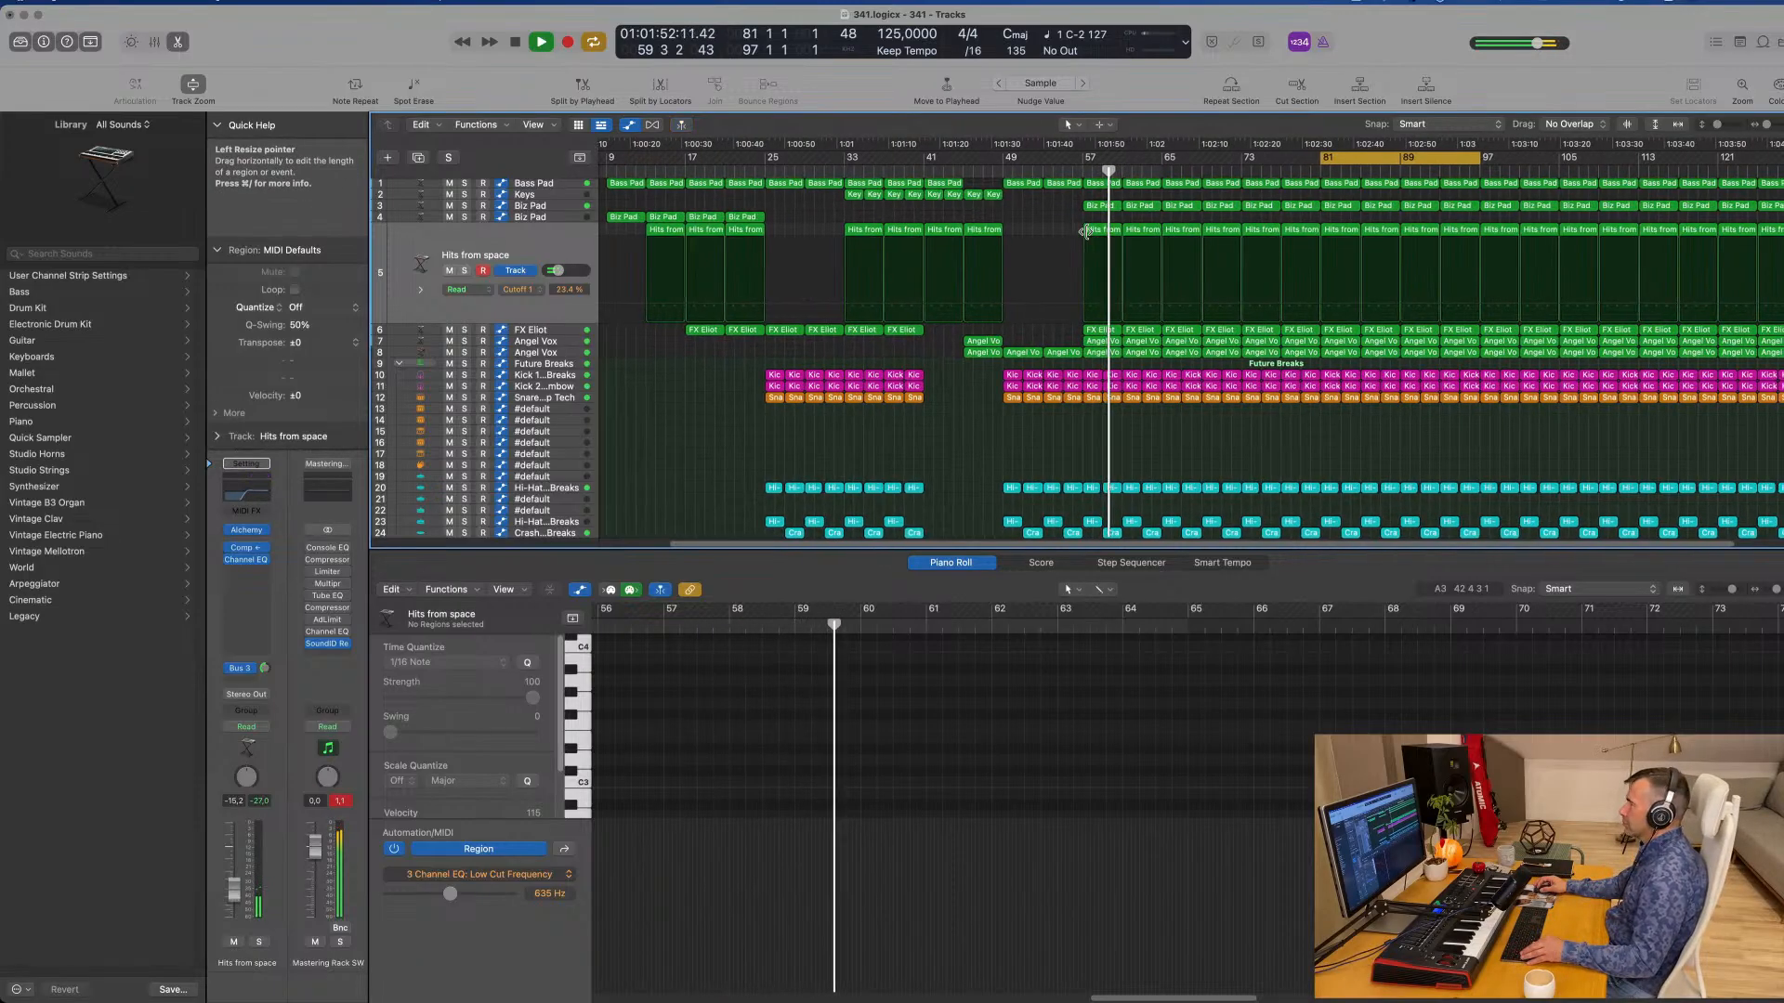
scroll(1067, 223, down, 2)
drag(1021, 204, 926, 193)
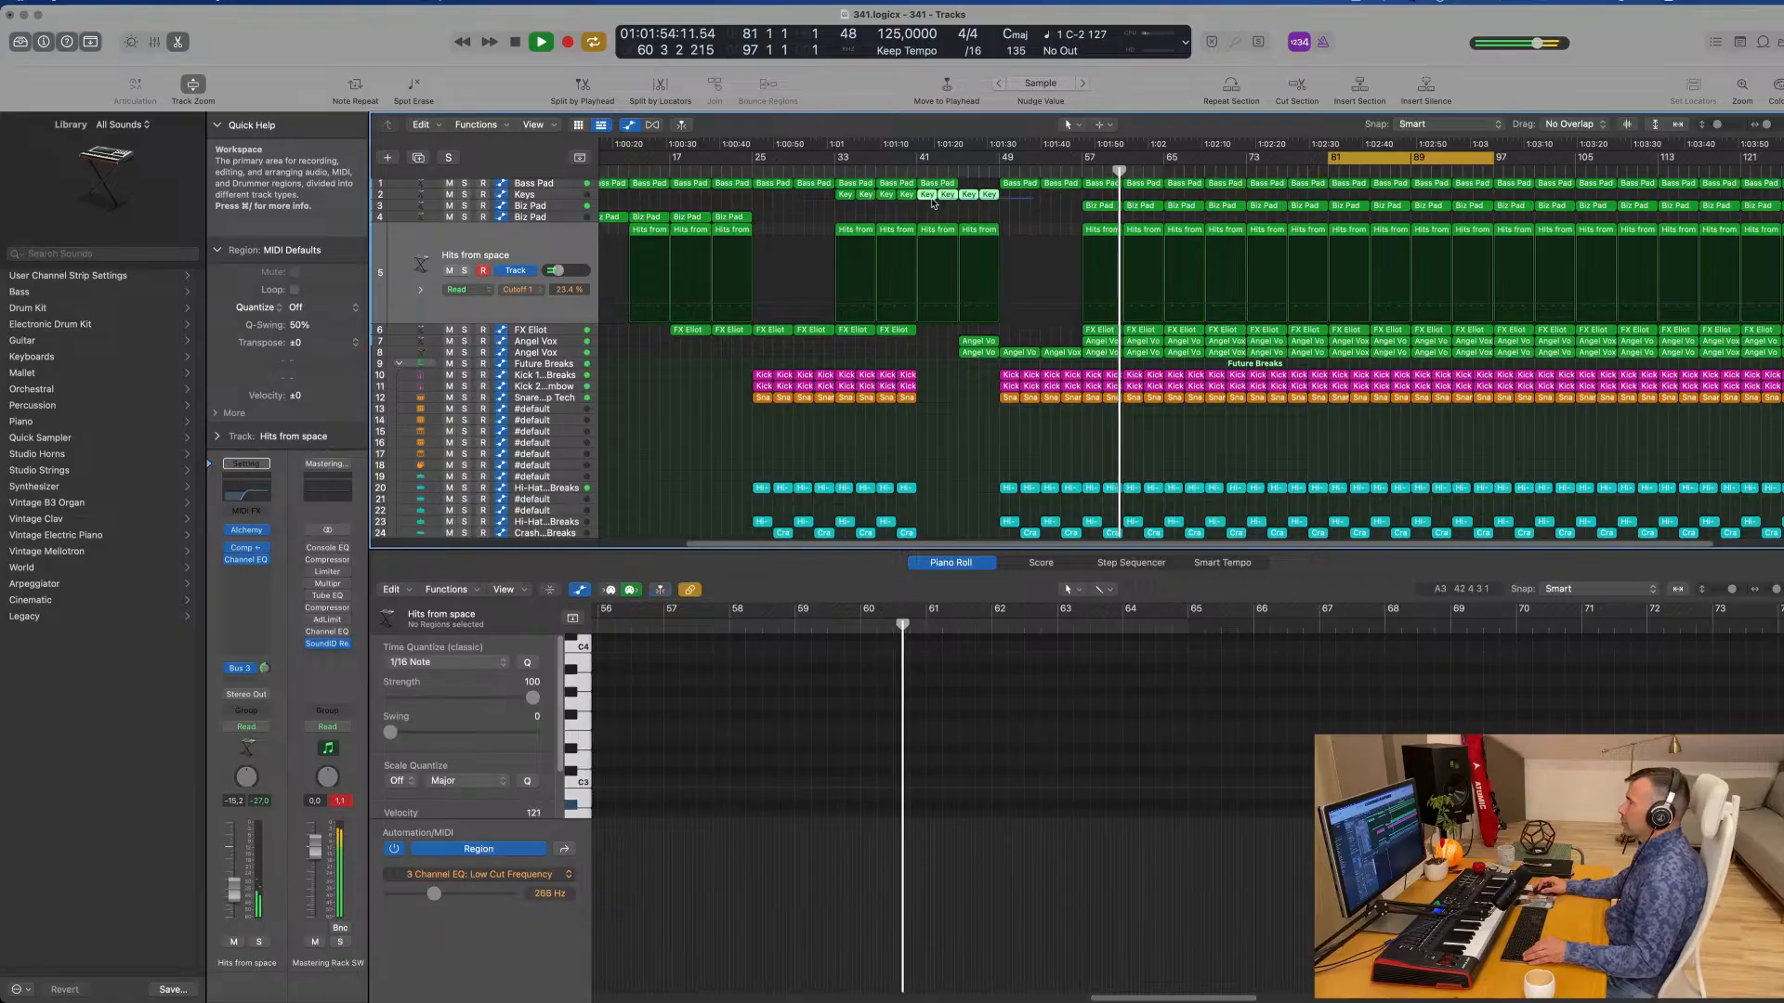
drag(820, 203, 1172, 196)
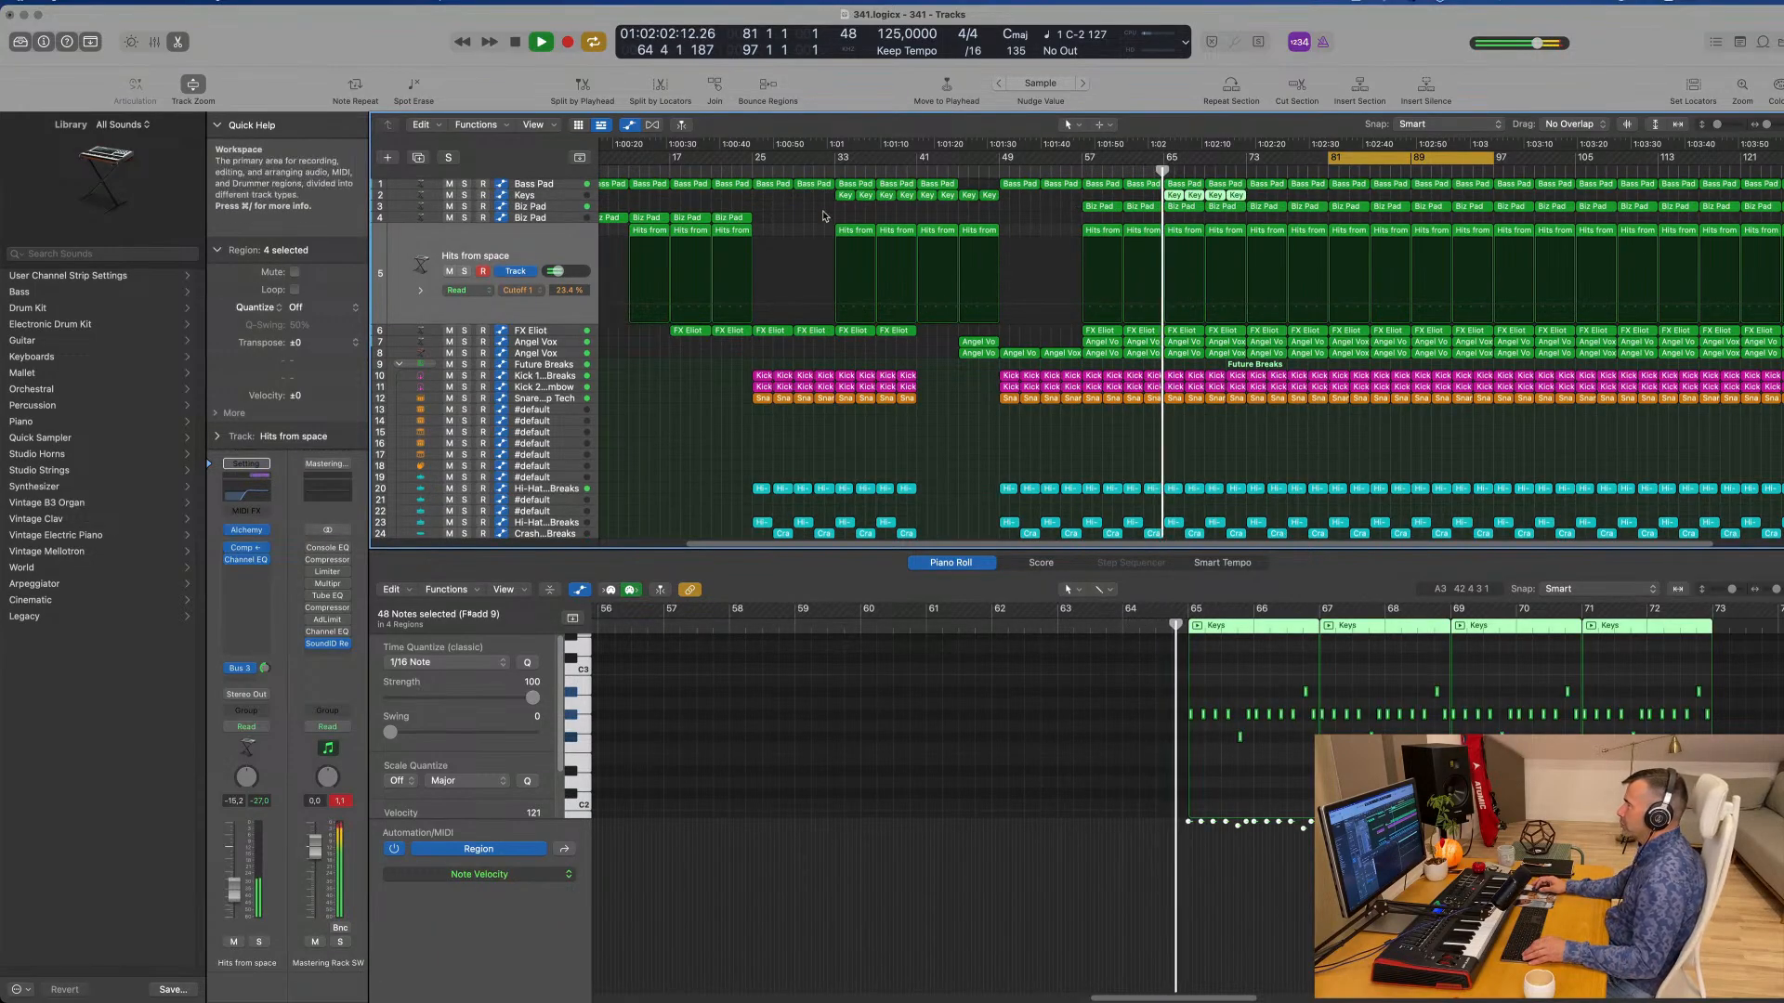
Step: Show the Keys automation and repeat the four Keys regions at bars 65–73 once, starting at bar 73
click(553, 196)
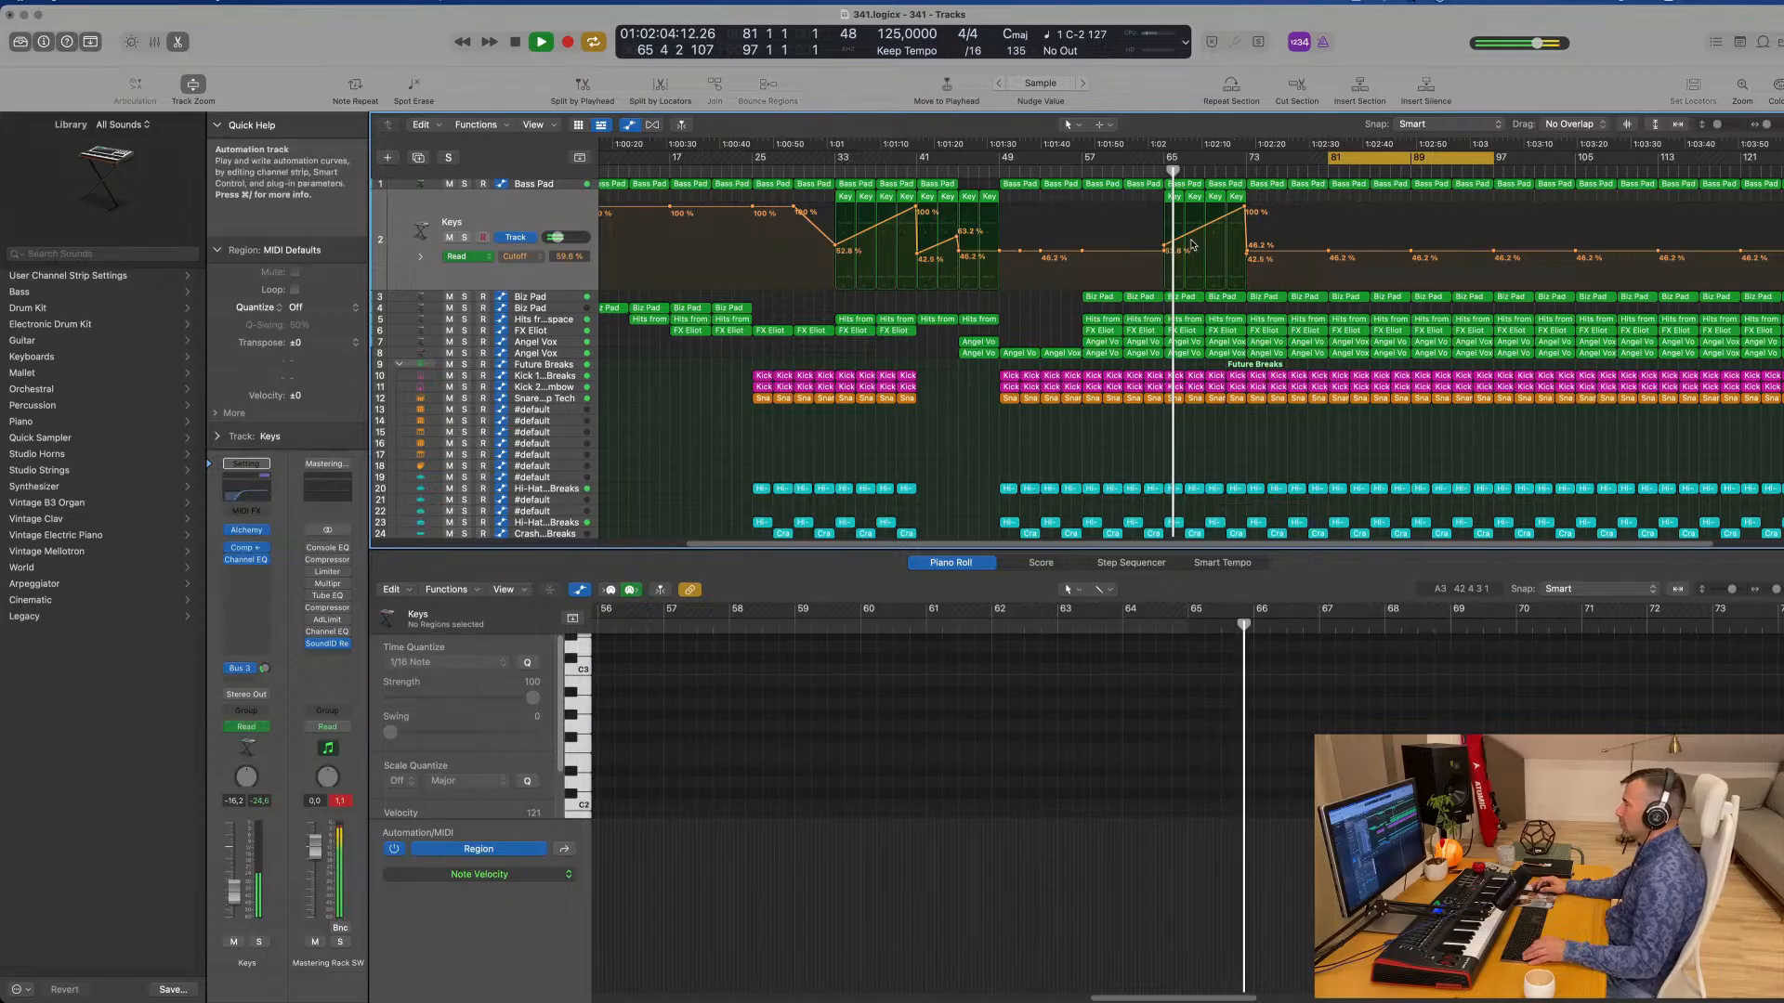
scroll(1231, 297, down, 3)
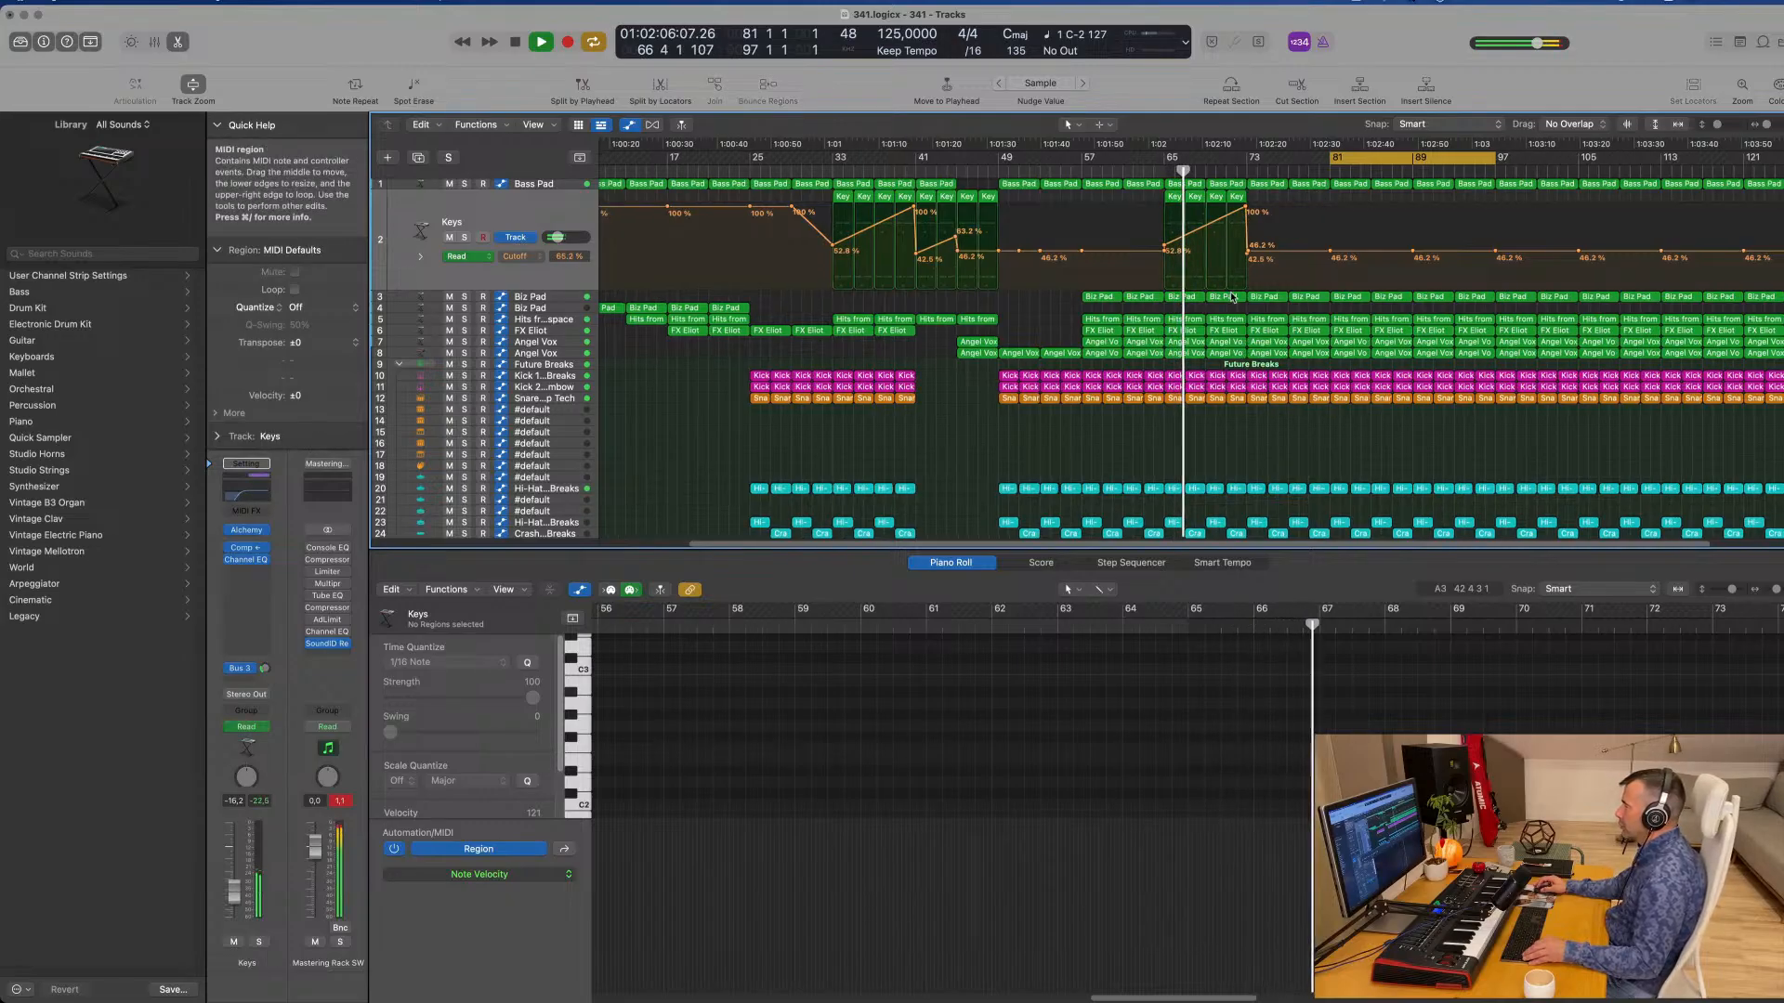
scroll(1139, 273, down, 2)
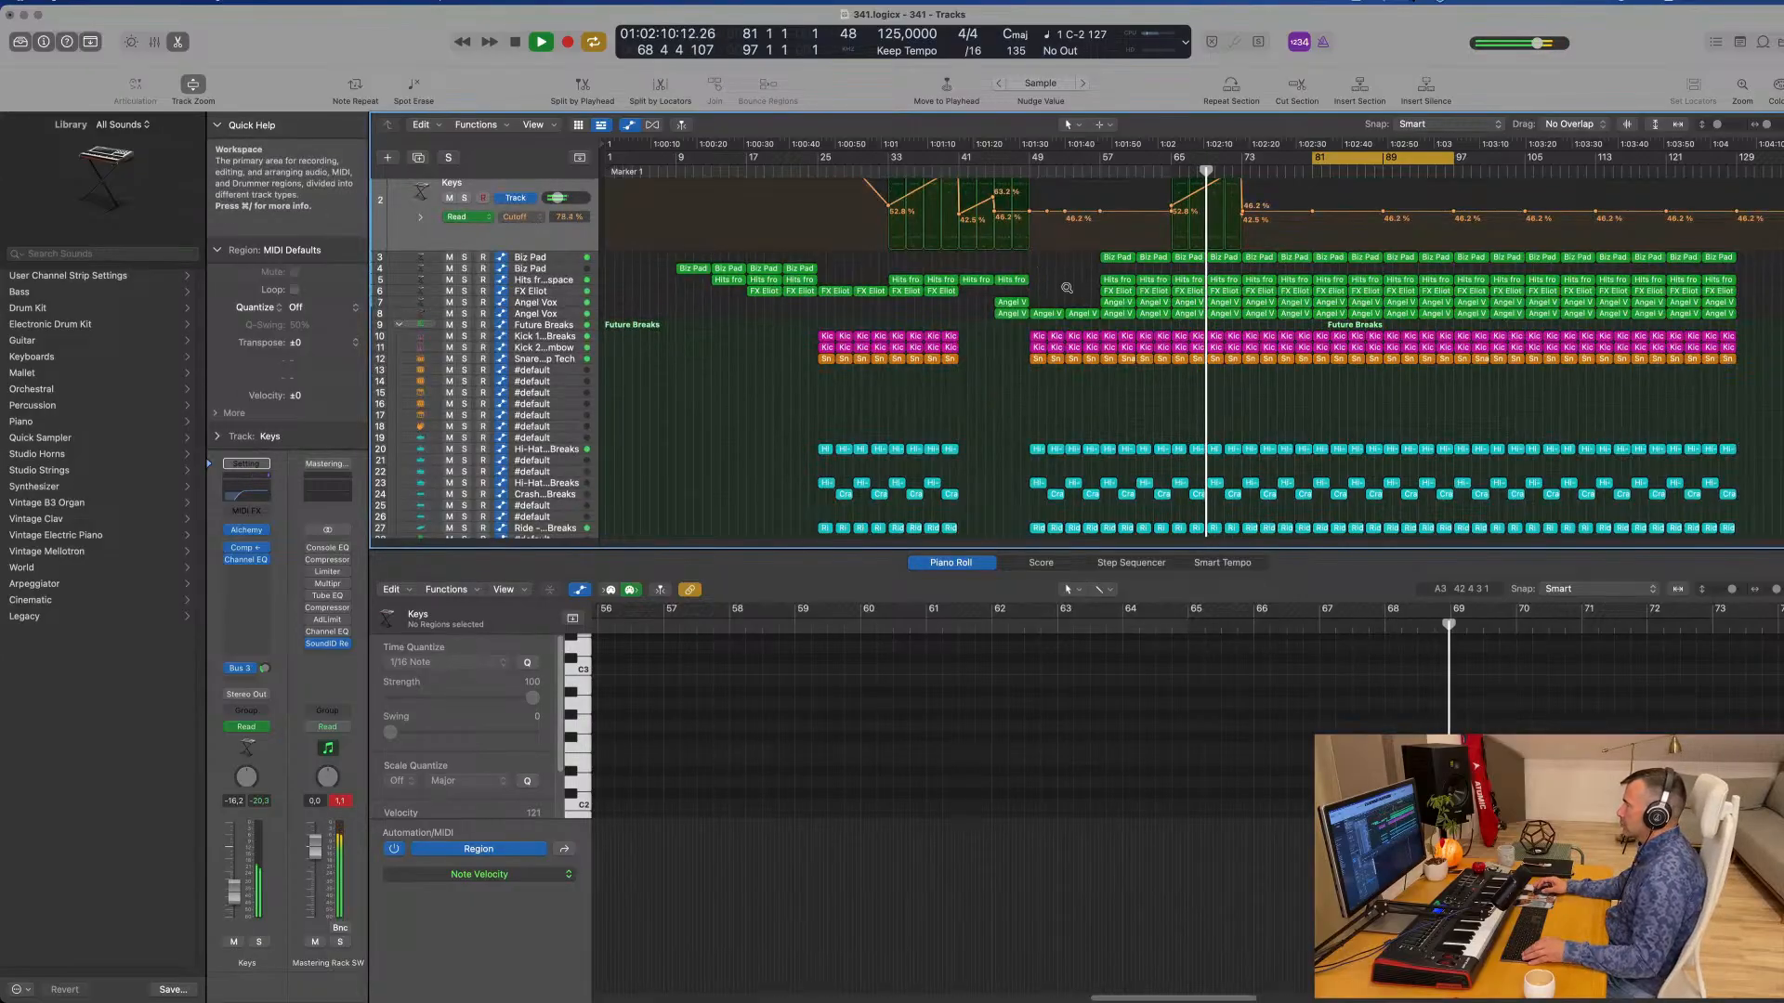
scroll(1067, 288, up, 2)
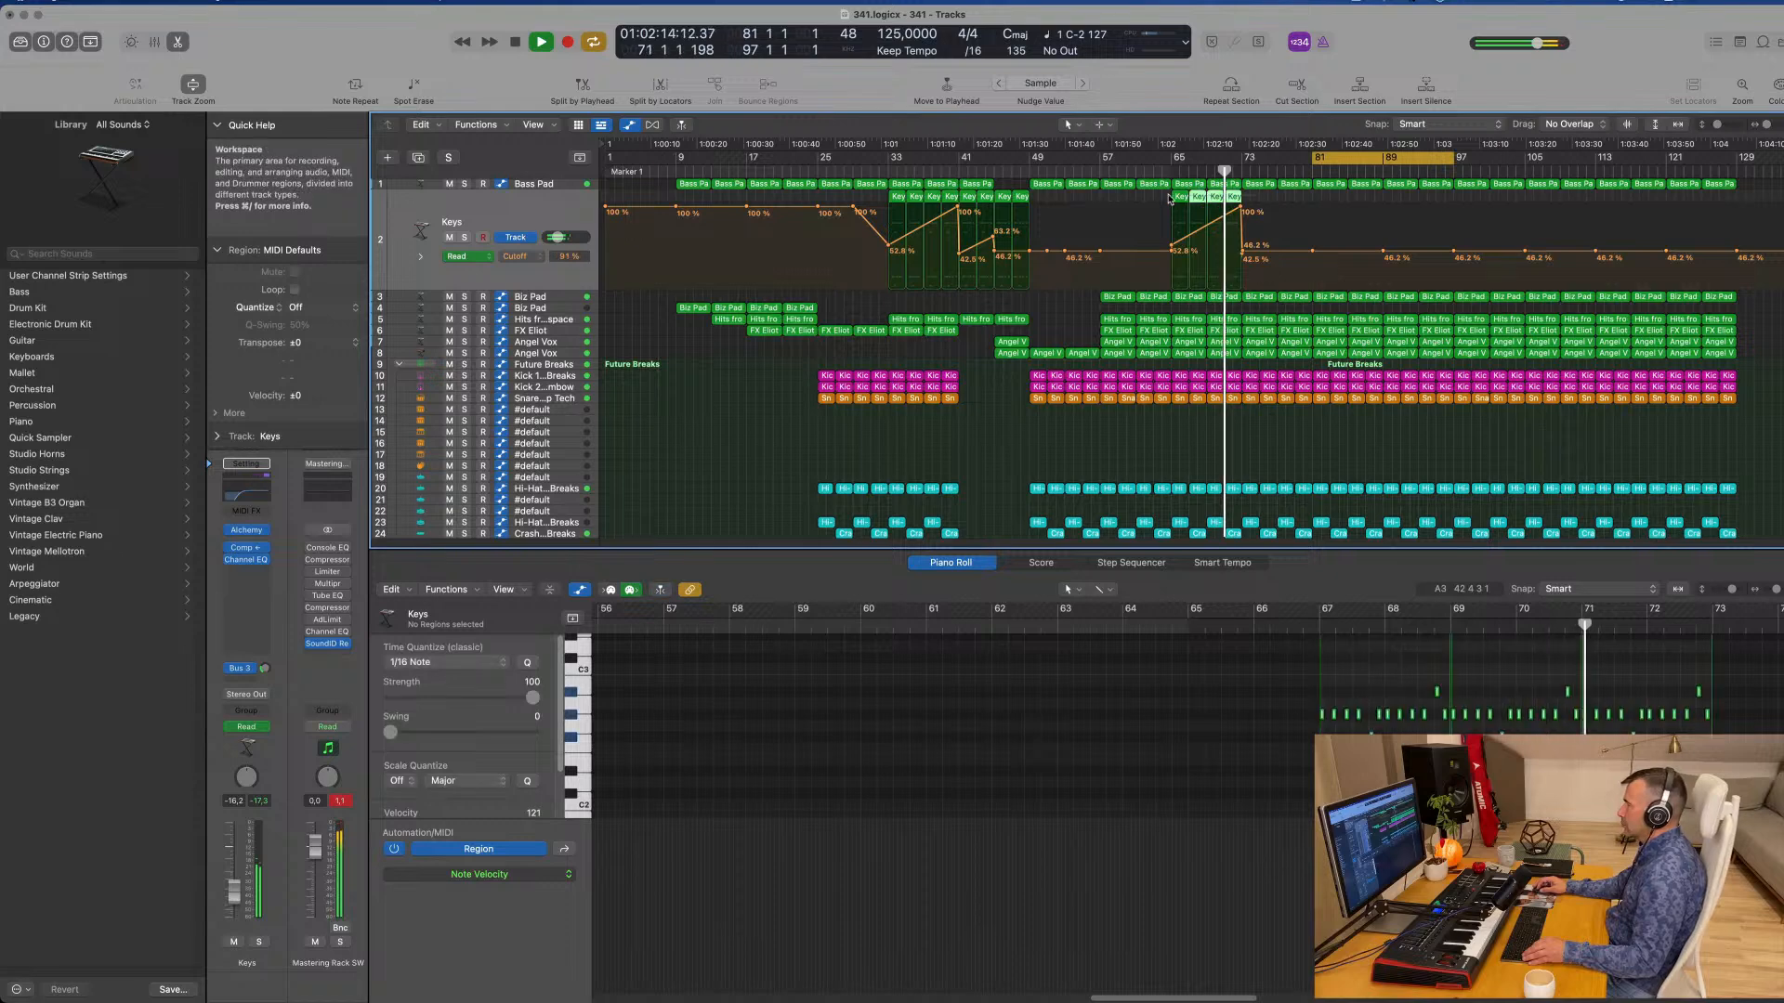
drag(1256, 209, 1169, 198)
key(super+r)
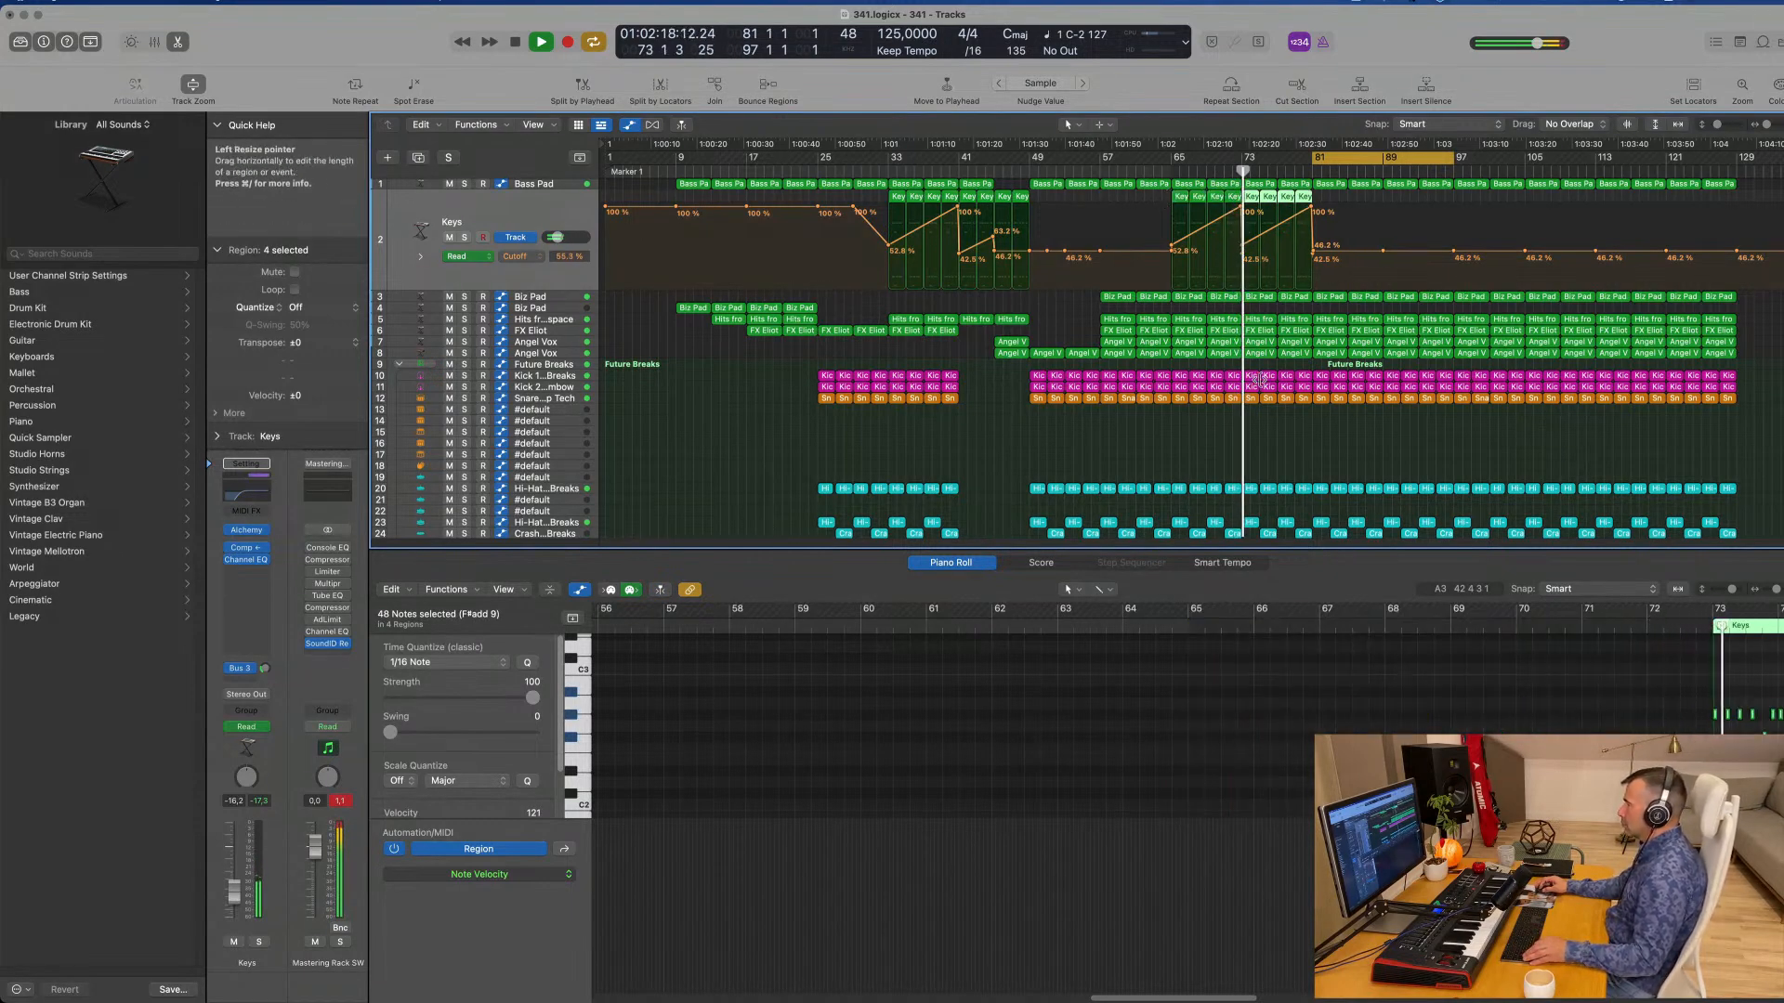
Step: Replay from bar 65 and delete the two track 8 Angel Vox regions between bars 73 and 81
click(1170, 167)
click(1255, 354)
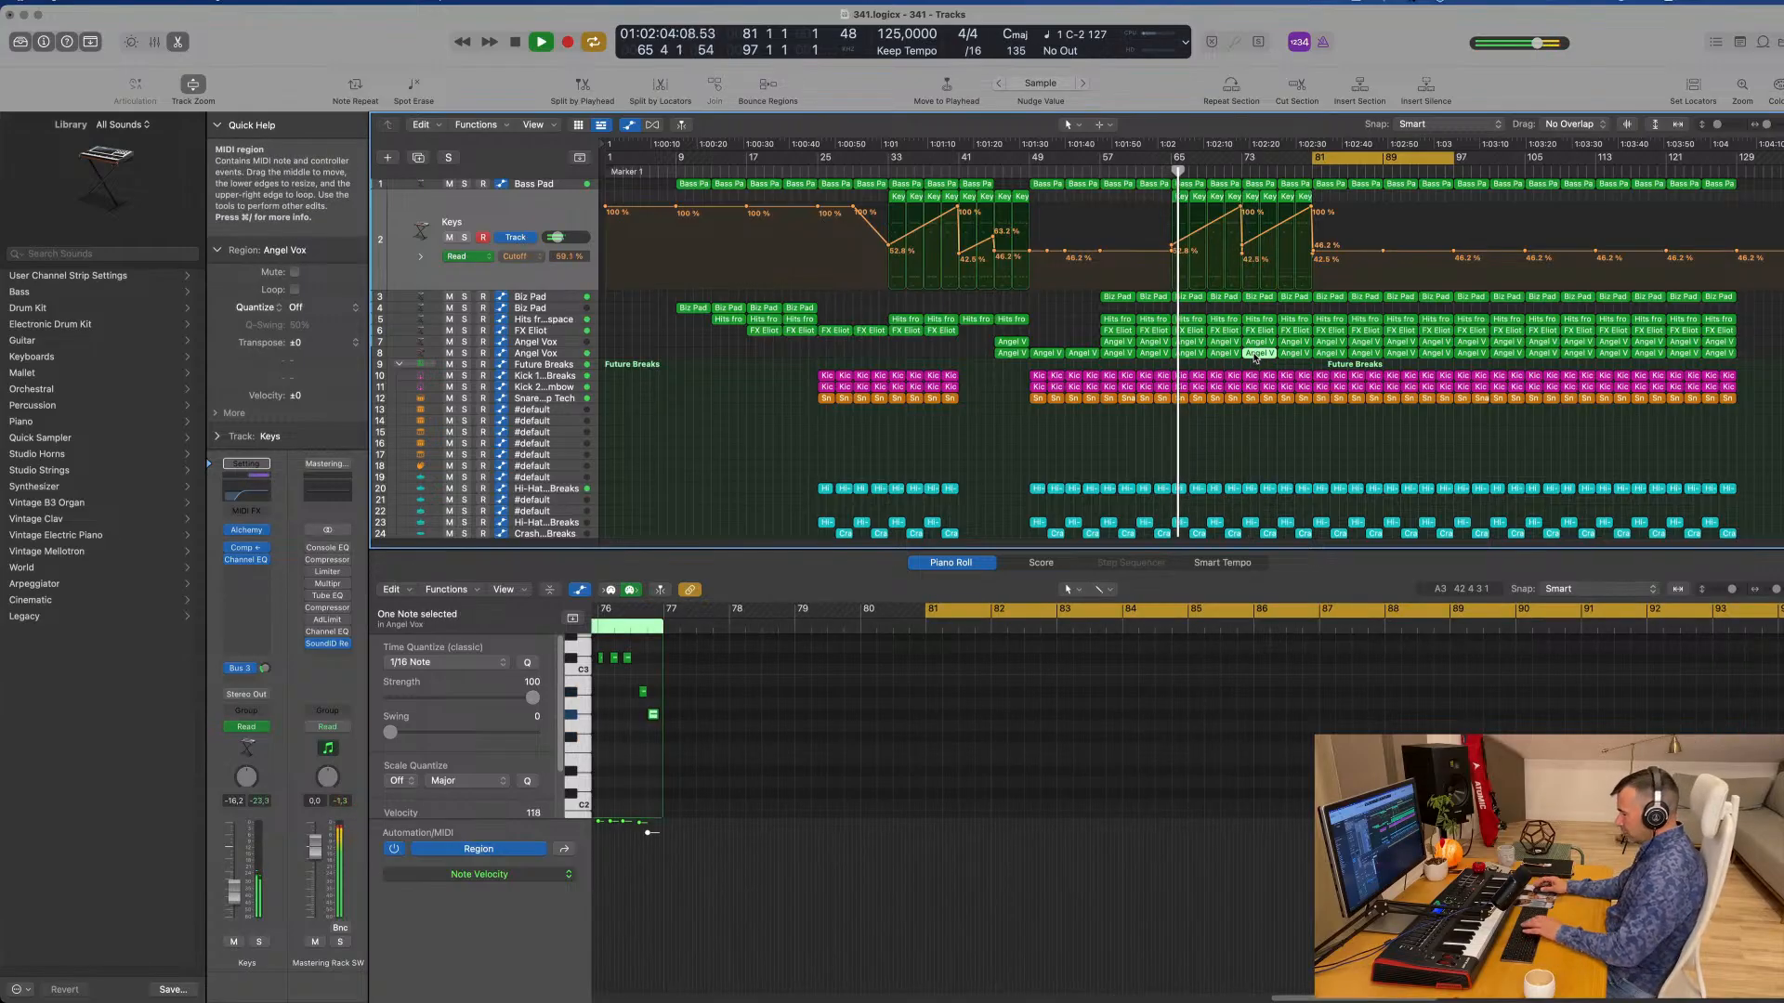
key(Delete)
click(1292, 354)
key(Delete)
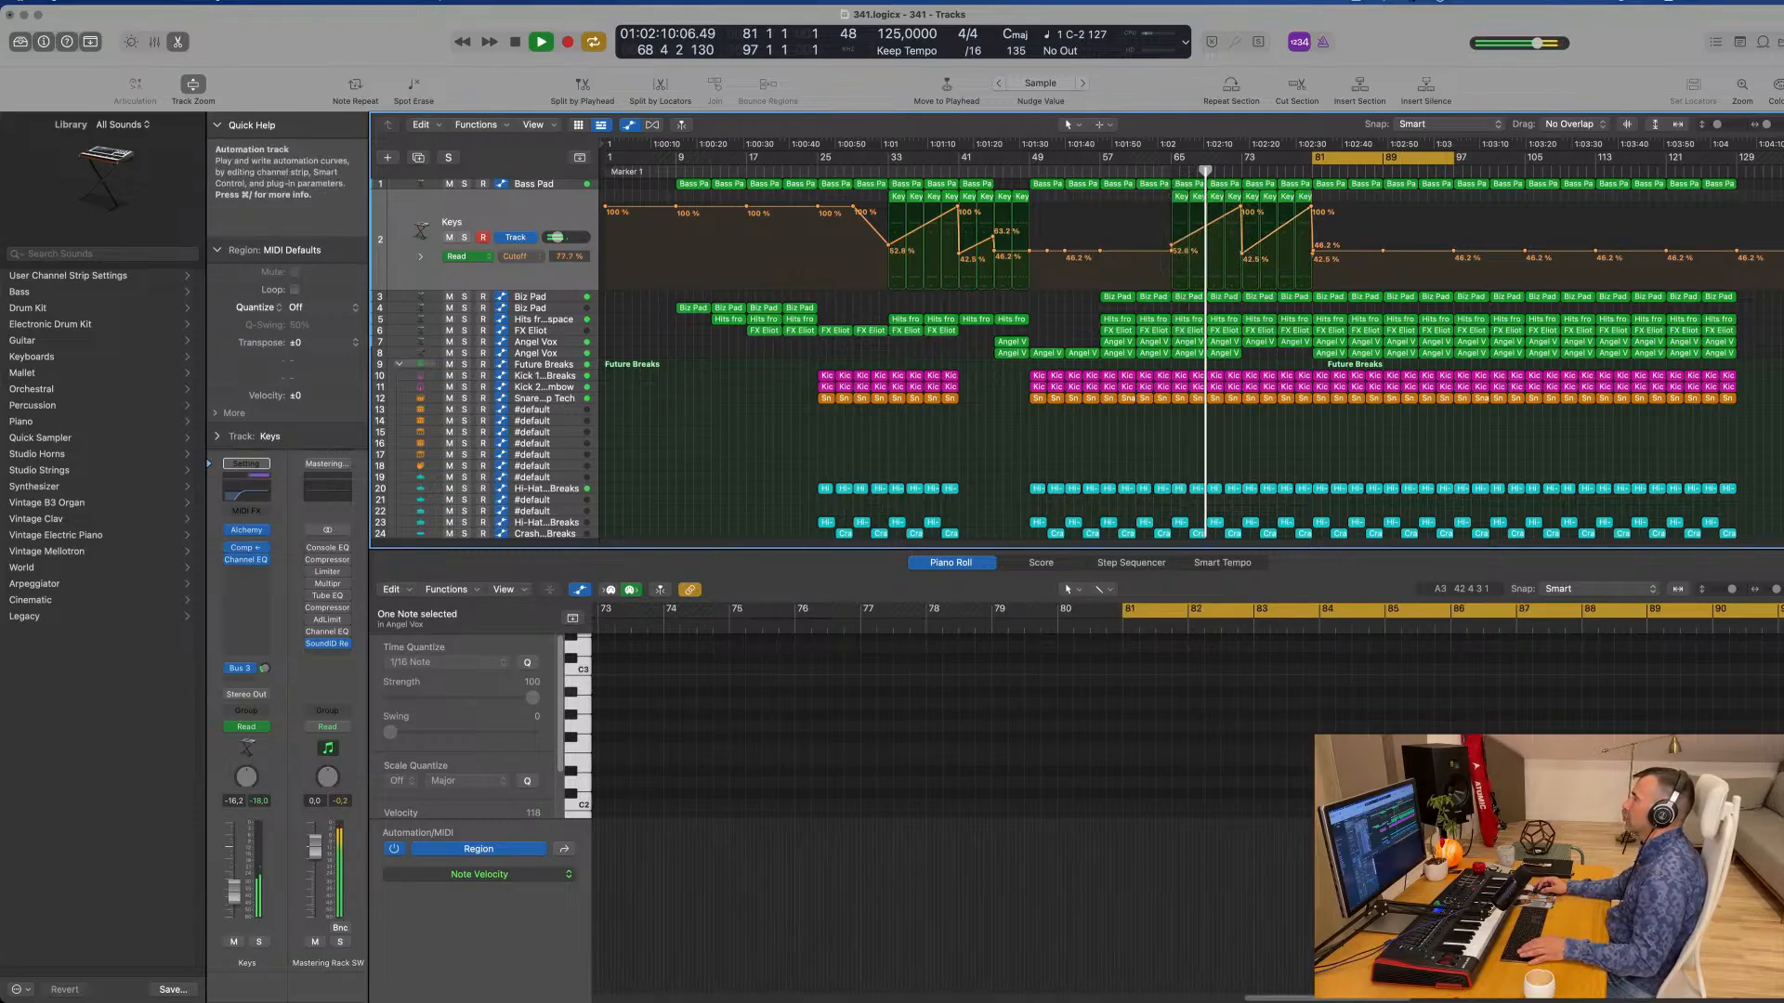
Step: Reshape the Keys Cutoff automation to rise from about 46% at bar 65 to 100% at bar 73 and fall to 46.5% at bar 81
click(1313, 211)
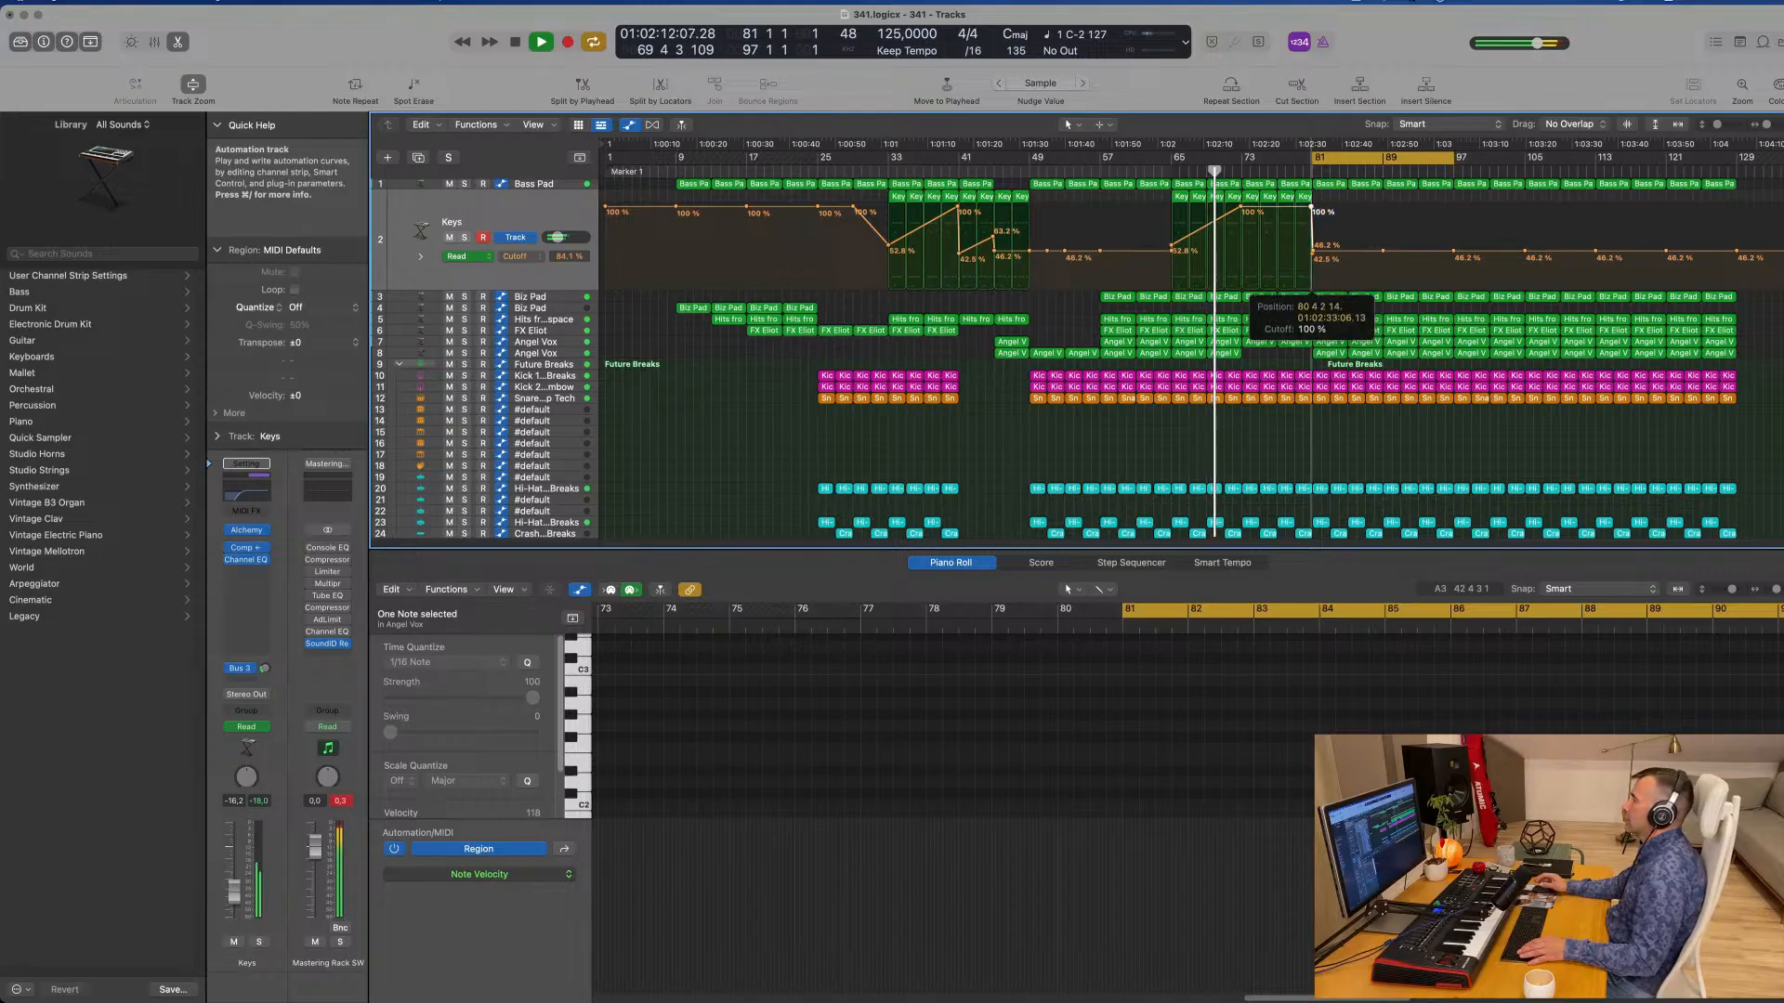
scroll(1264, 263, up, 3)
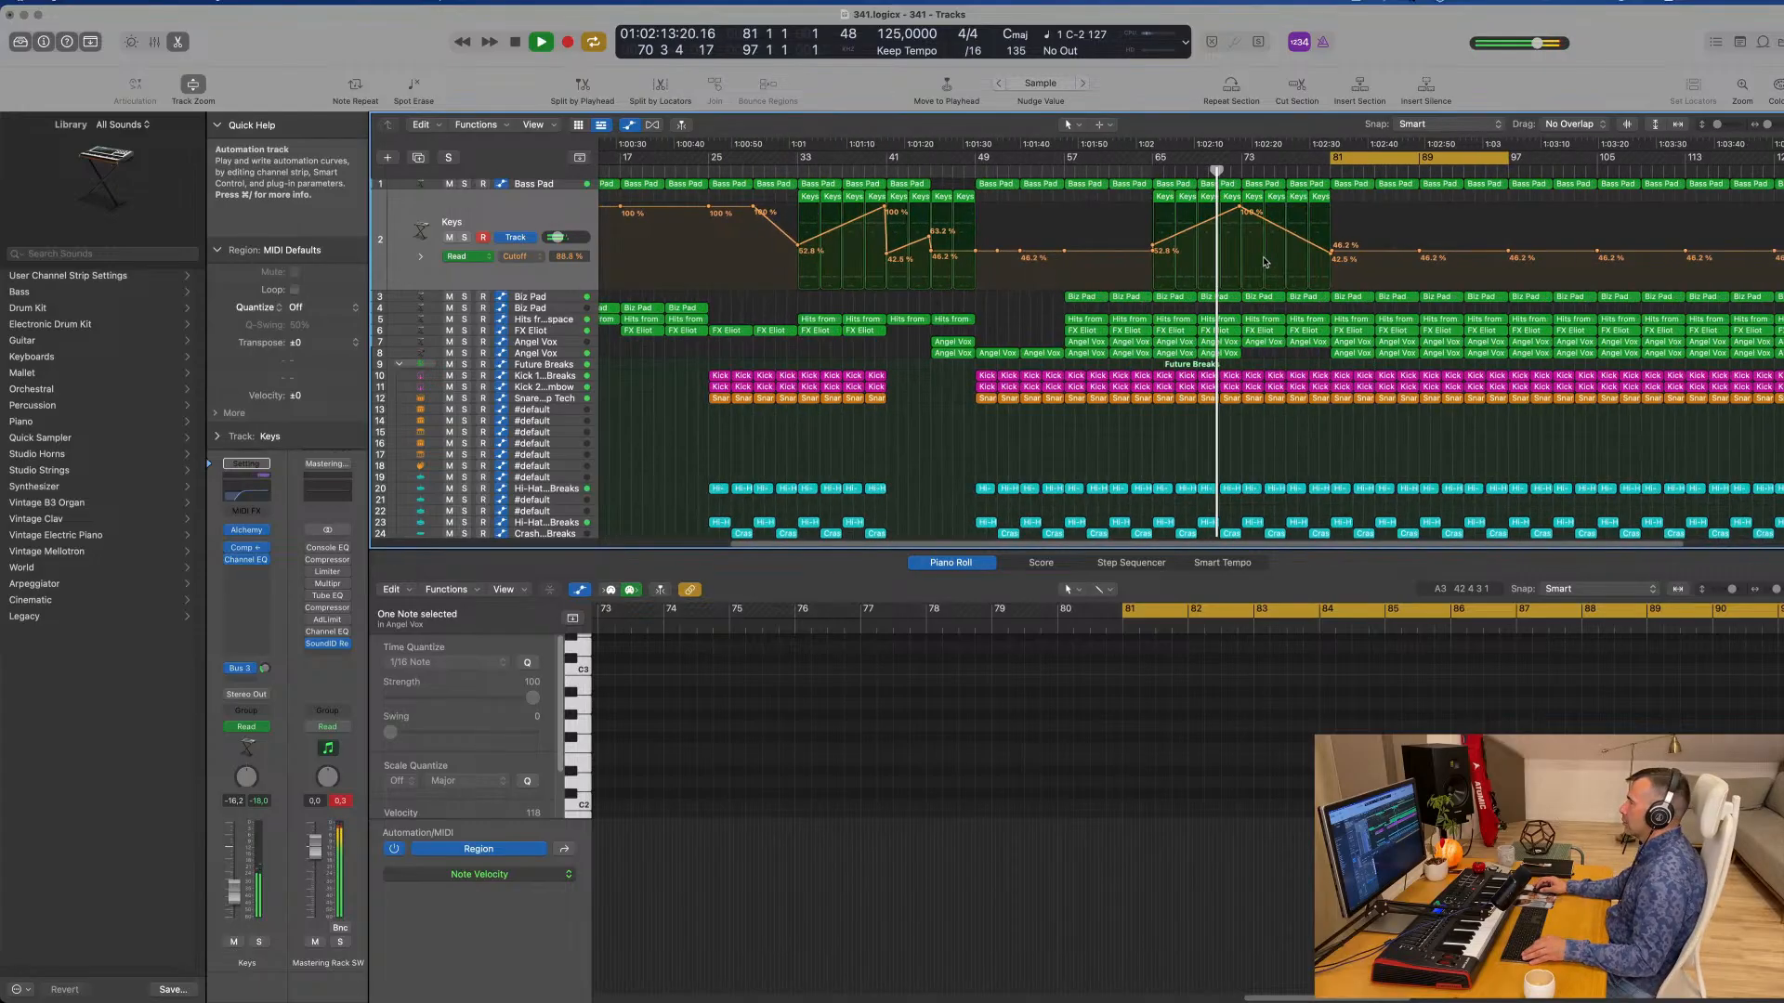
click(1326, 252)
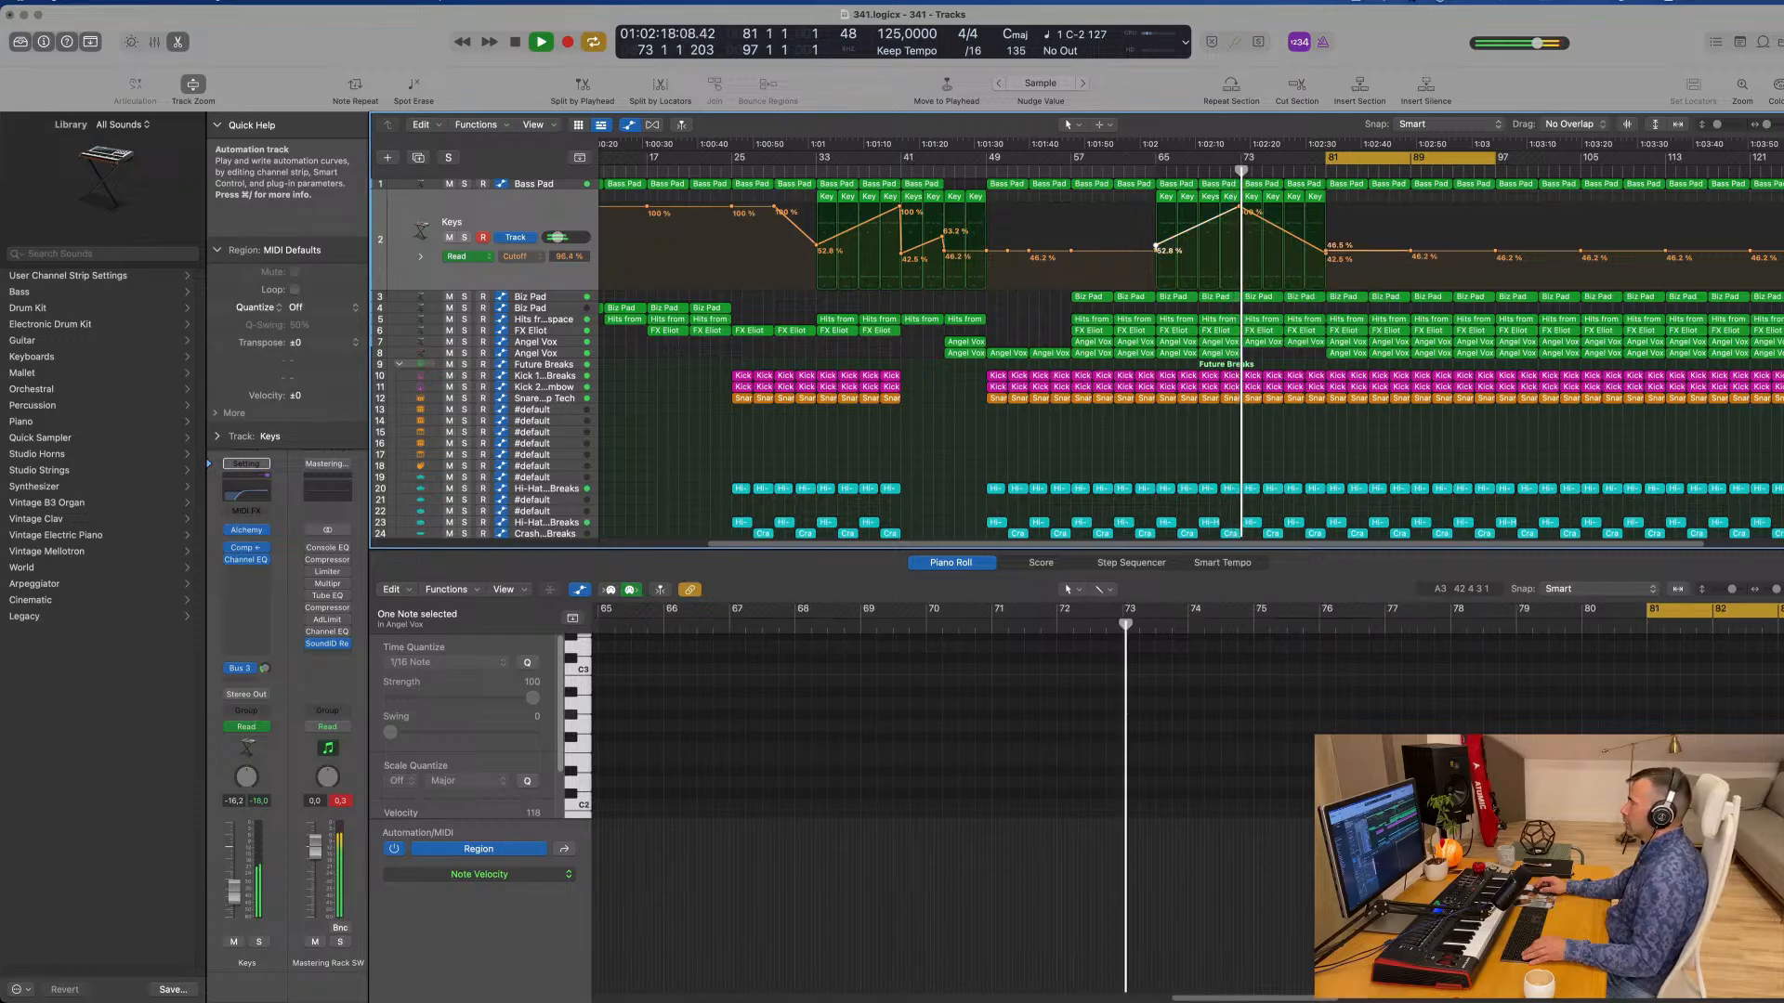
click(1156, 247)
scroll(1189, 252, up, 2)
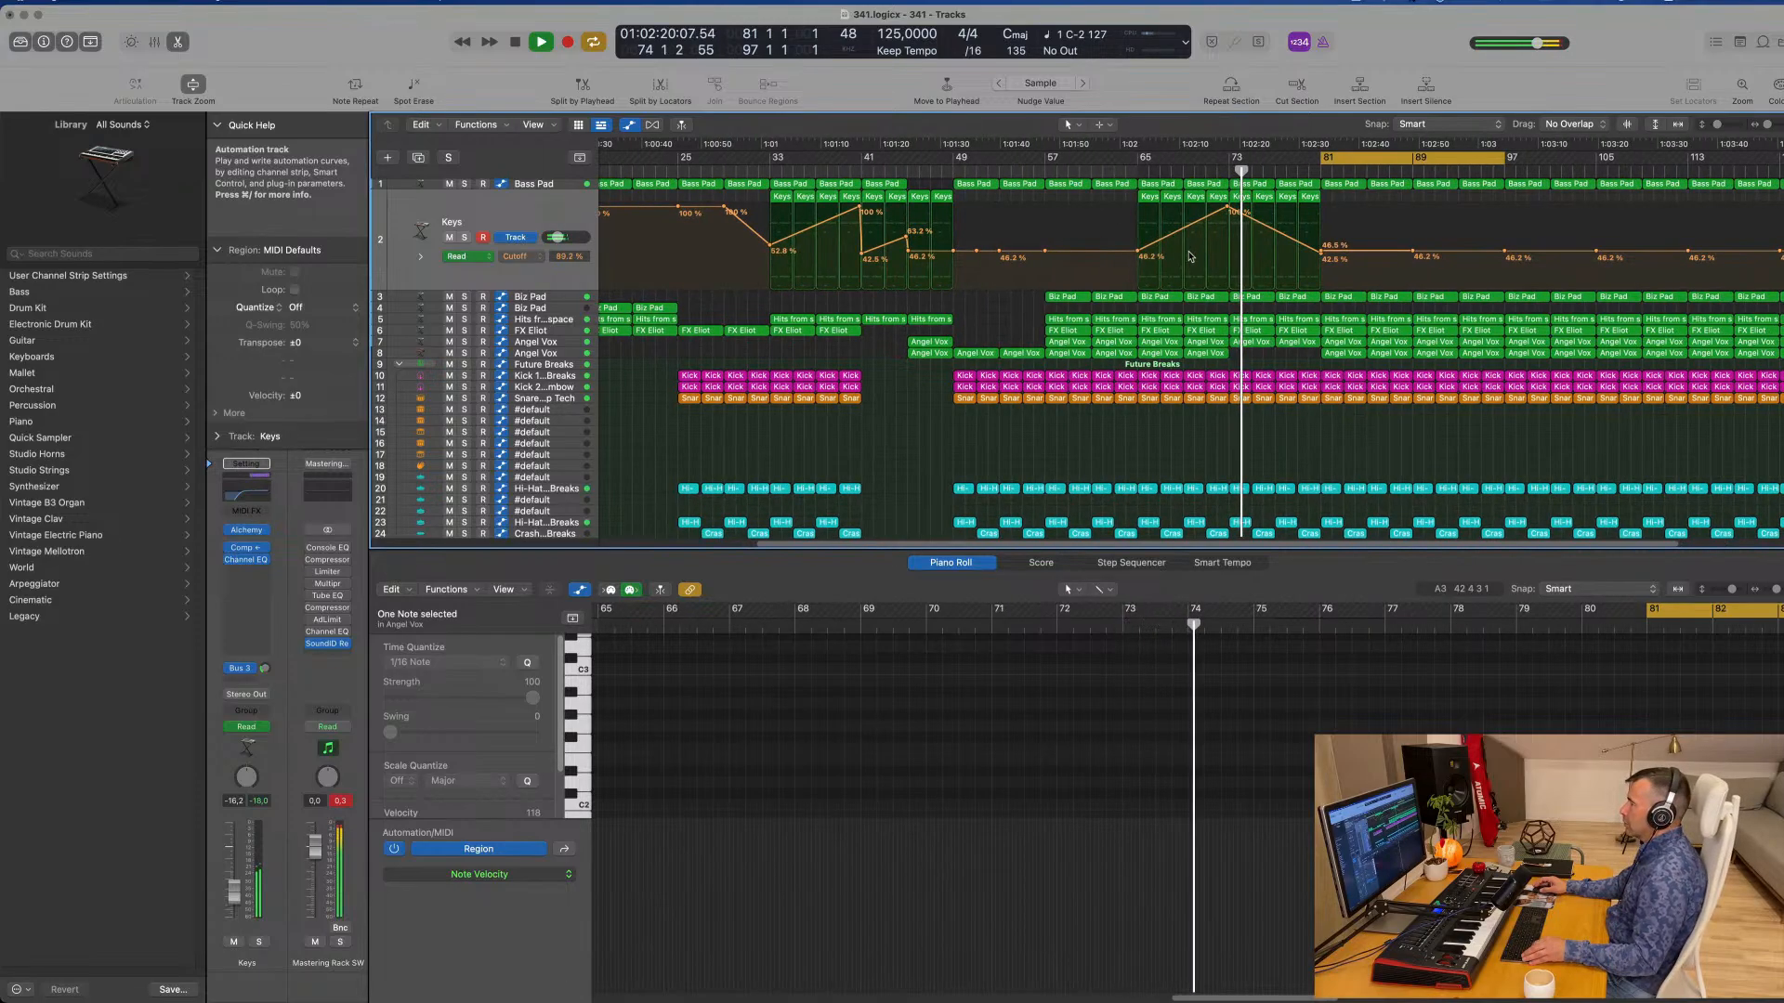
scroll(1191, 257, up, 3)
scroll(1191, 257, down, 4)
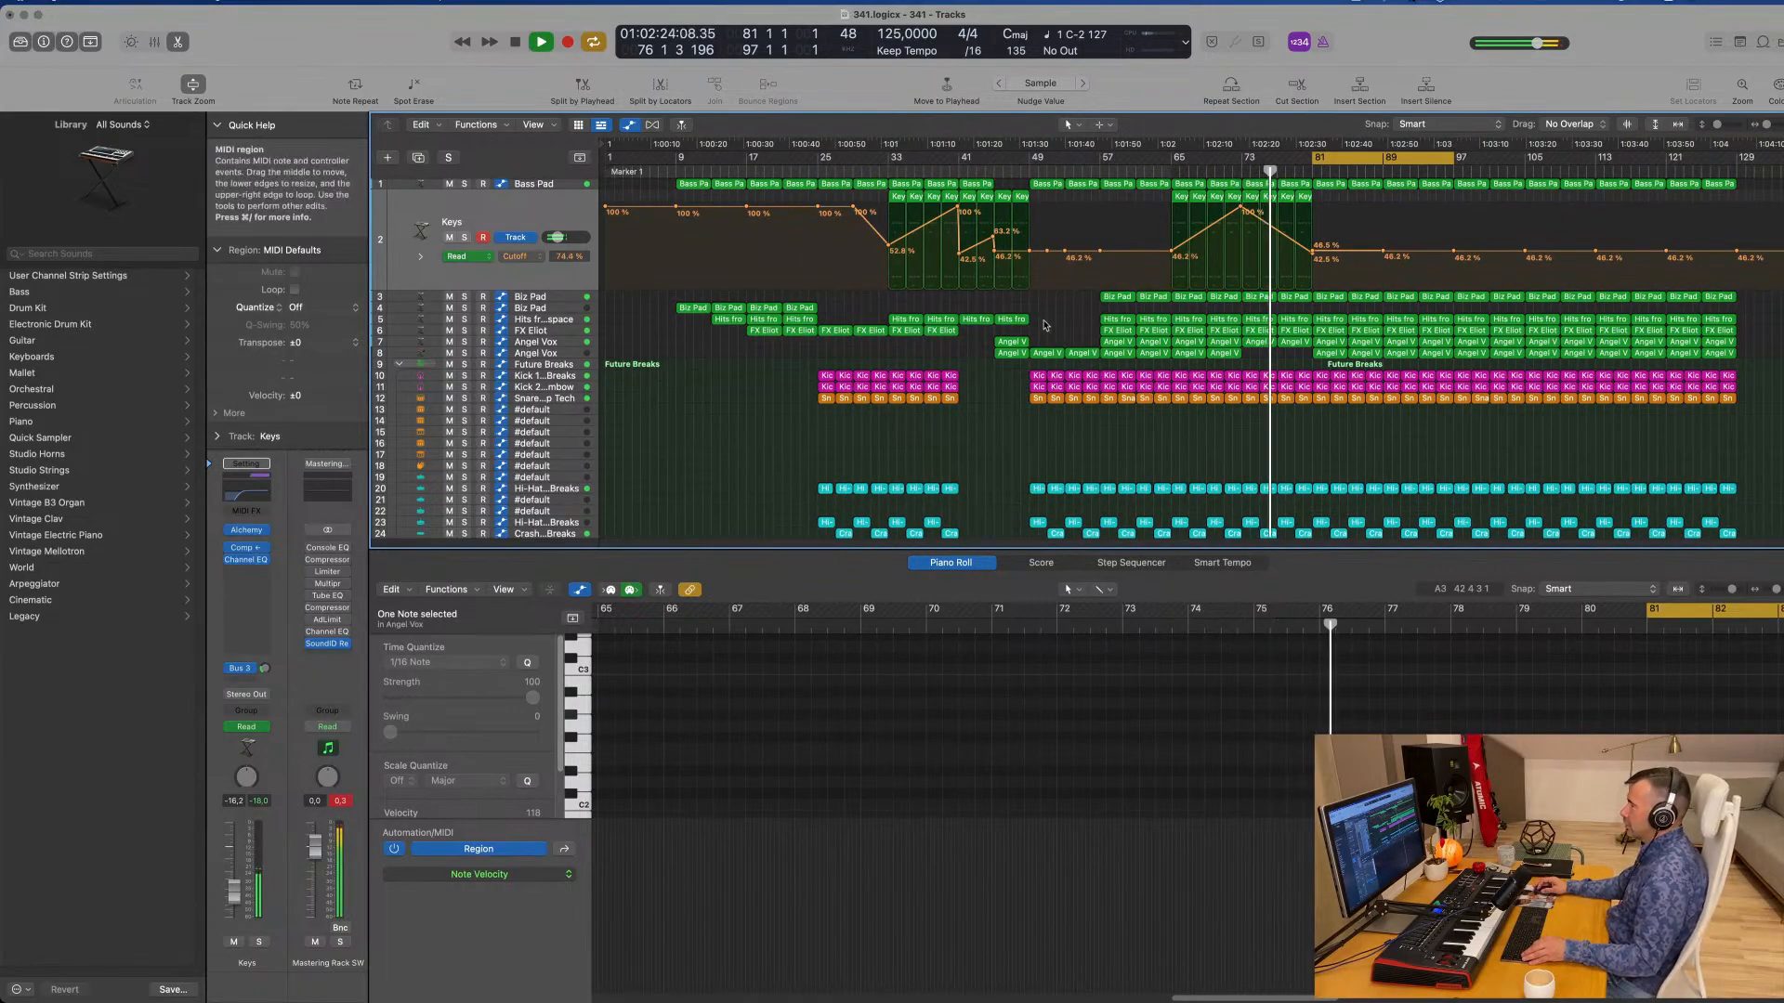
Step: Try copying the last track 4 Biz Pad region into bars 73–81 and replay from just before bar 73
click(806, 307)
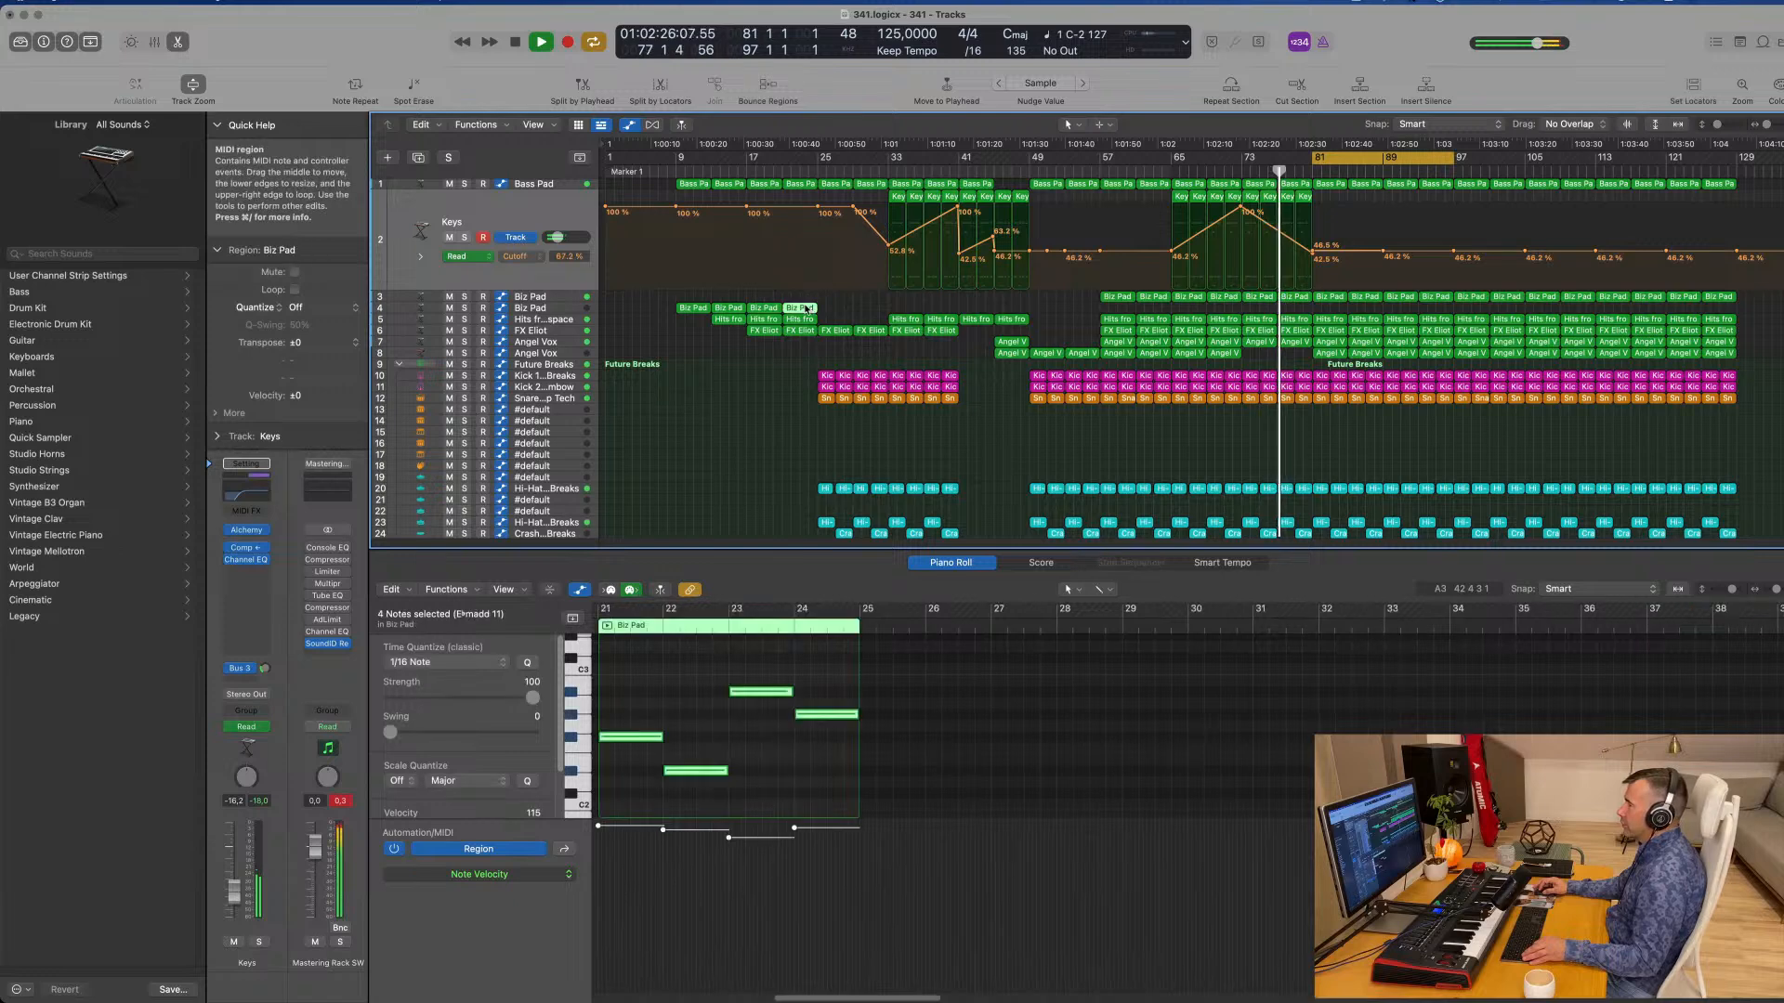
drag(918, 309, 1304, 308)
click(1235, 172)
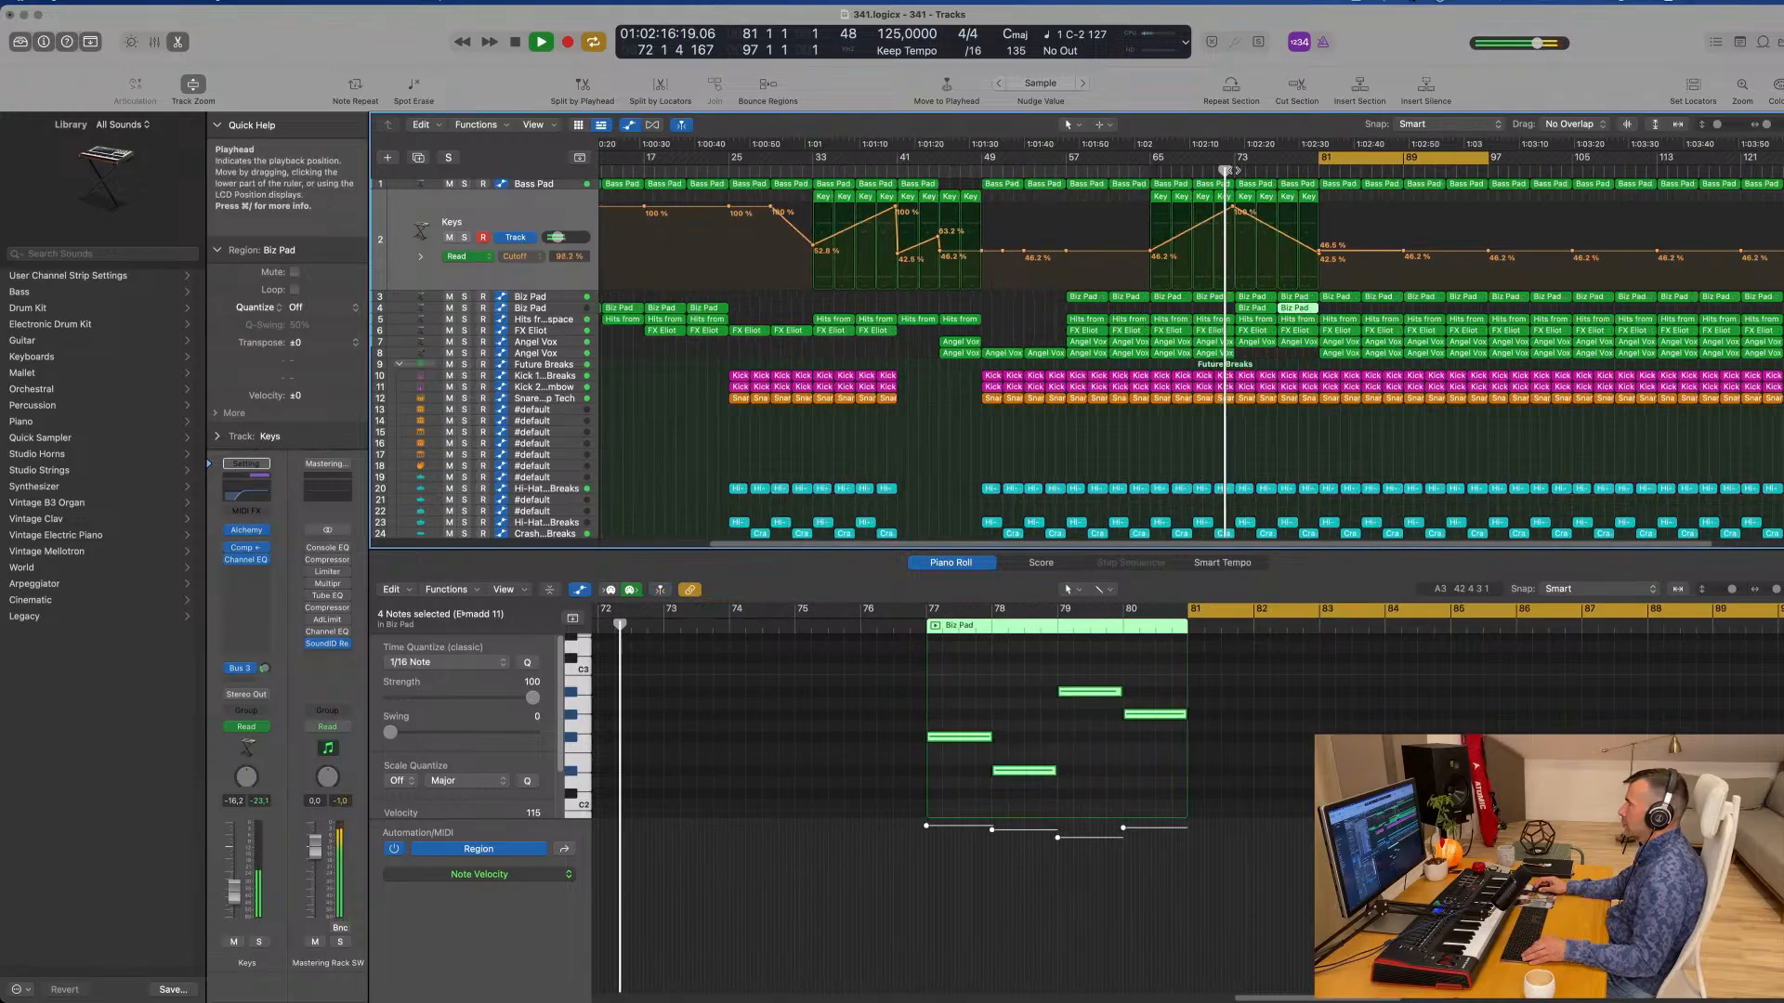
Step: Audition track 4 Biz Pad in solo, unsolo it and delete its two regions at bars 73–81
click(478, 308)
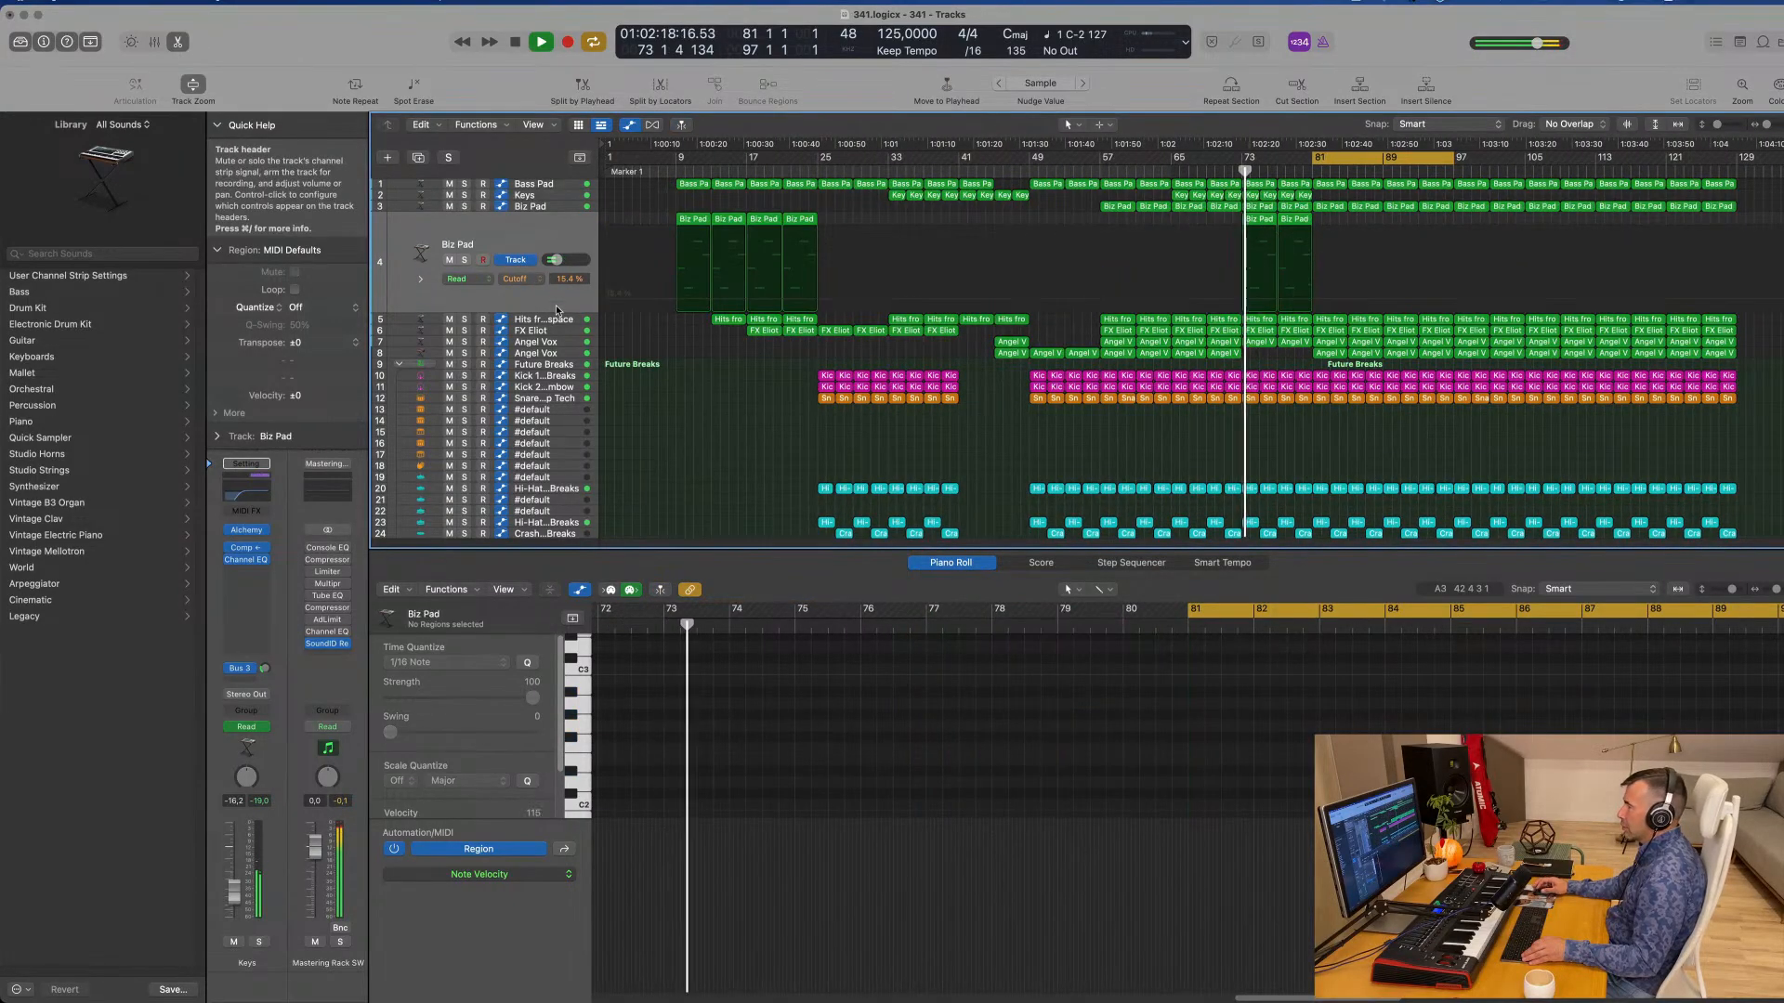
click(464, 261)
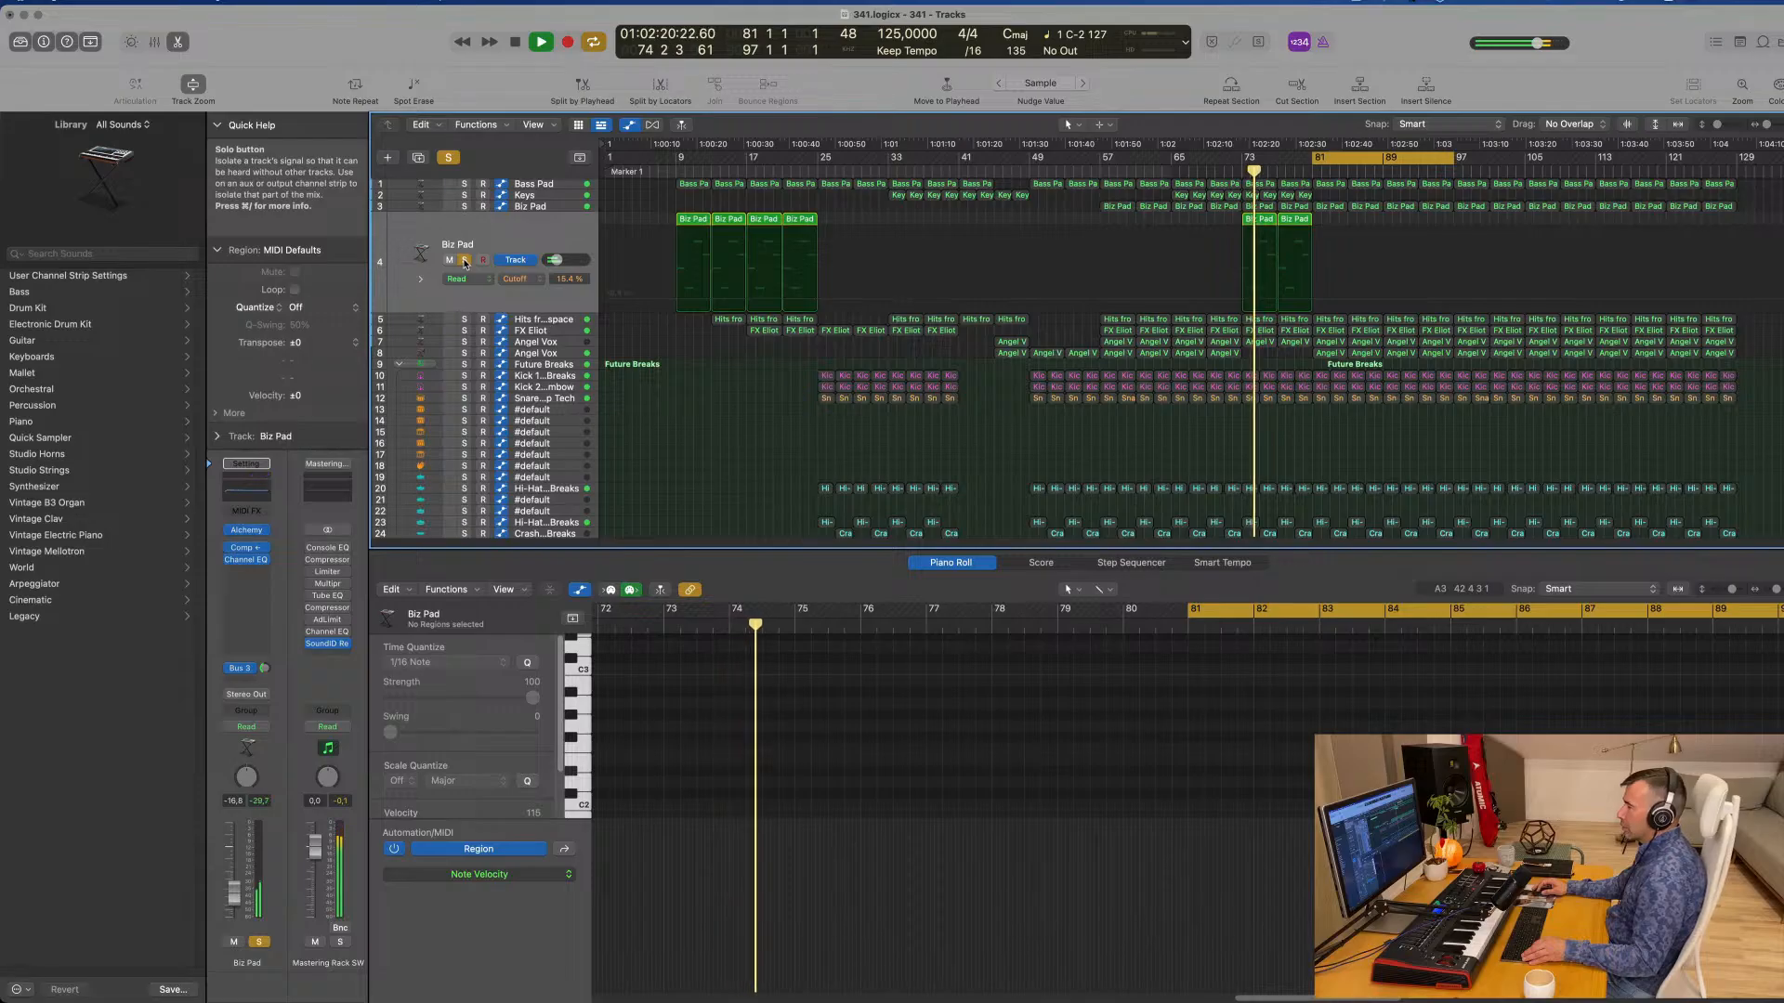
click(464, 262)
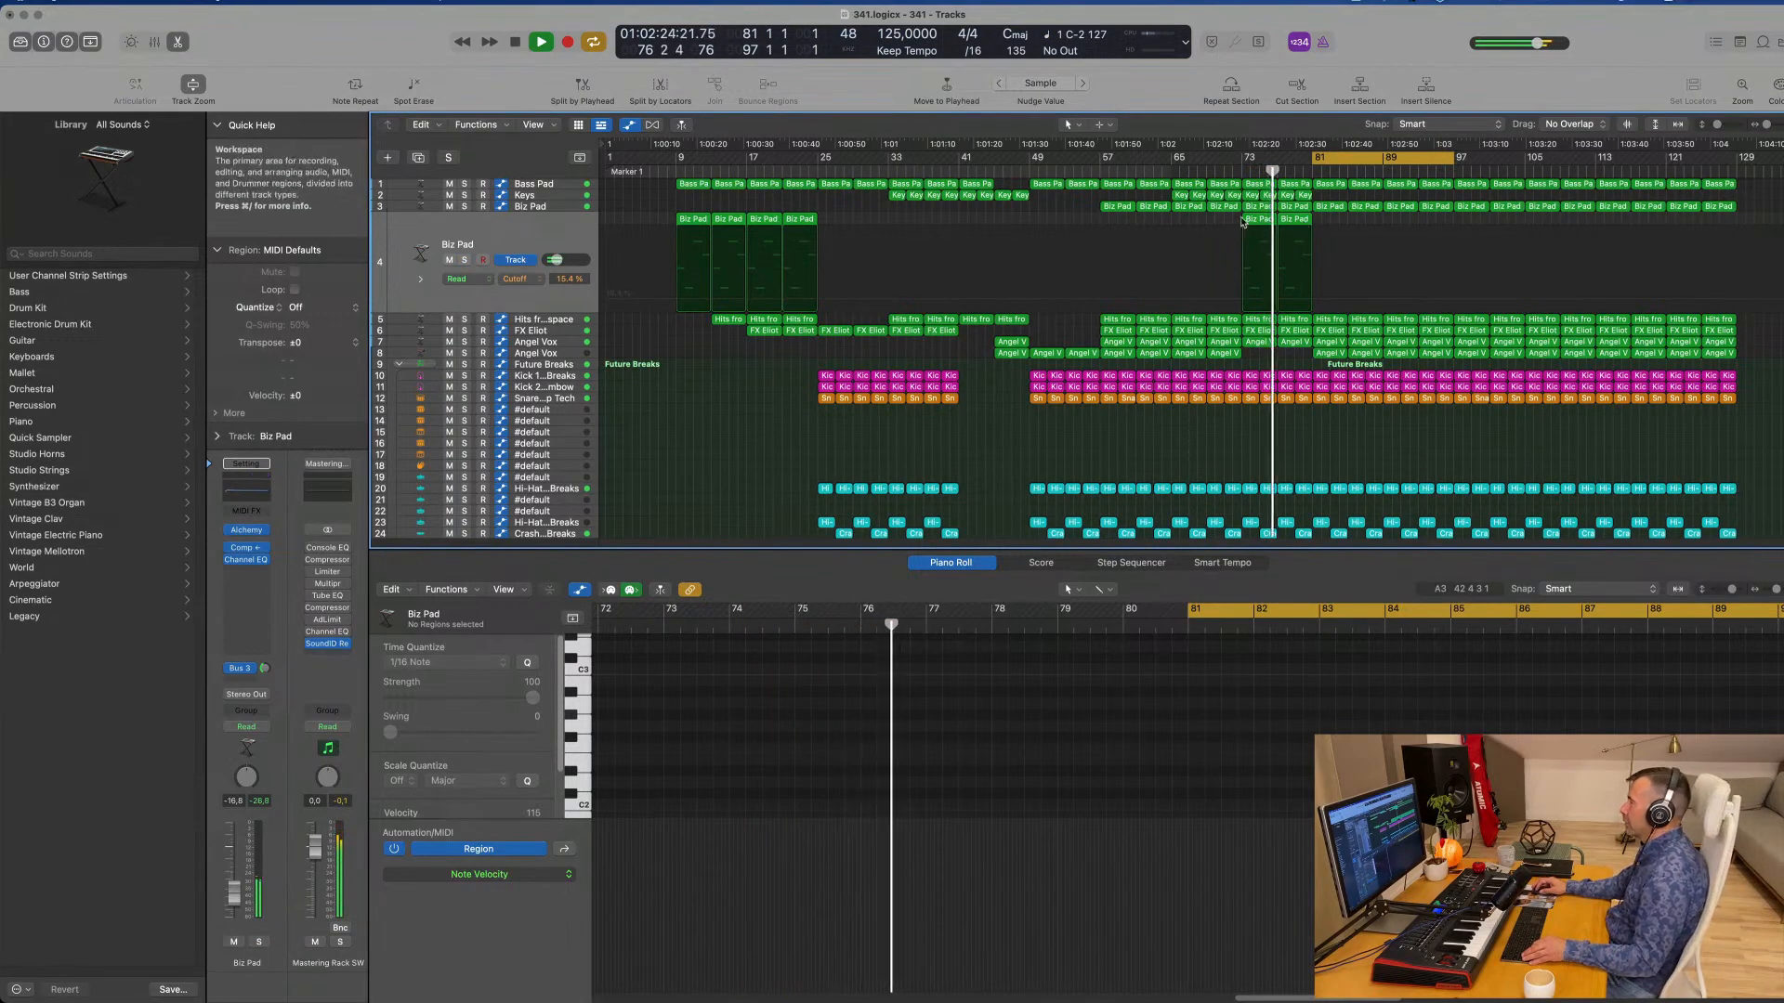
drag(1187, 240, 1311, 225)
key(Delete)
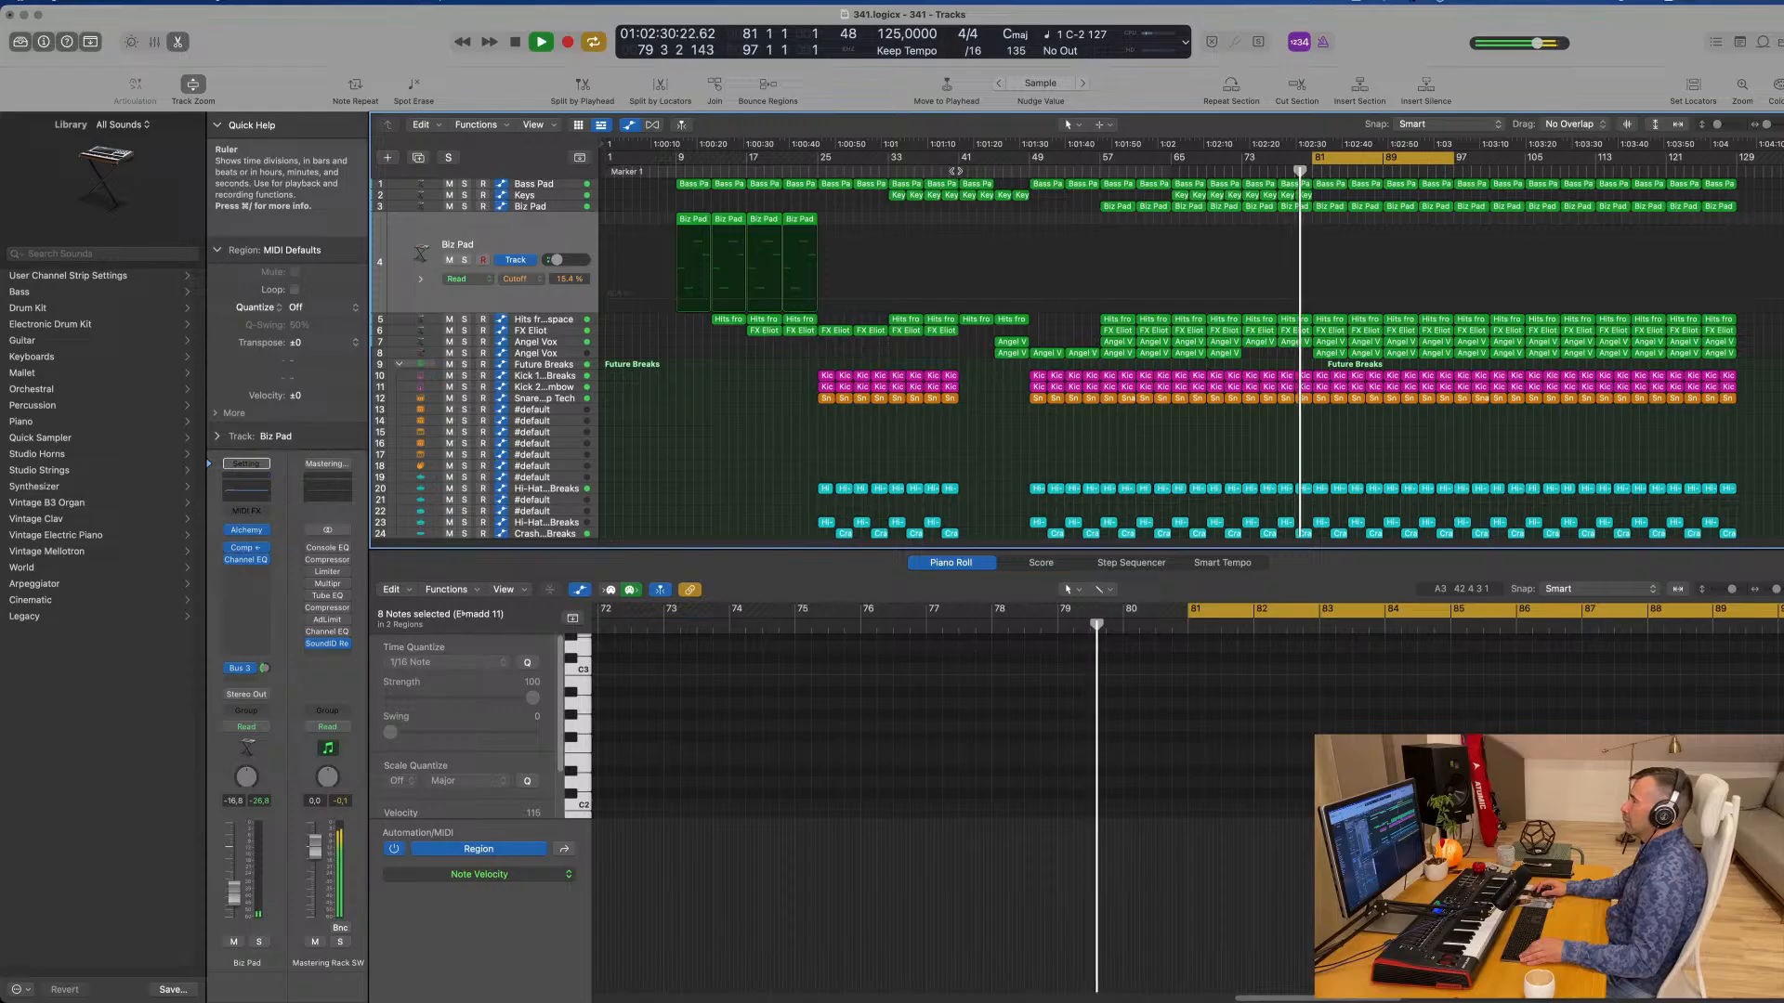
Step: Spot-check playback from bars 41, 45, 49 and 81, and stop playback
click(958, 173)
click(993, 173)
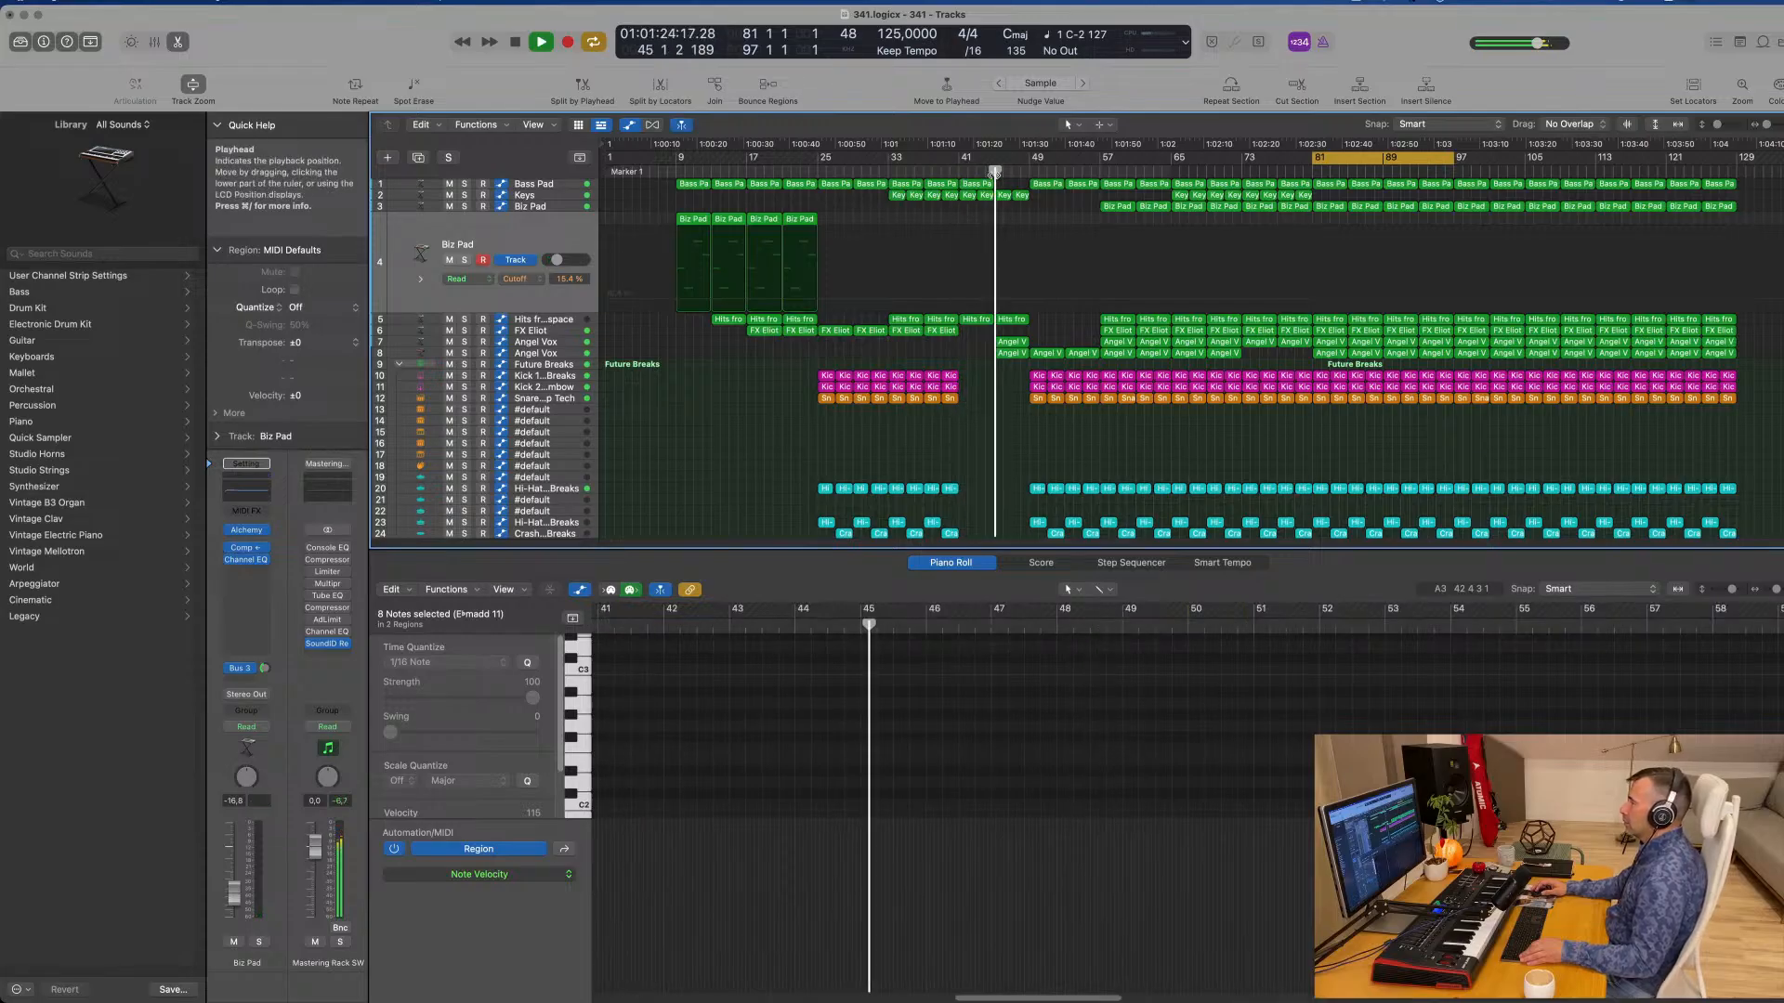
click(1037, 173)
click(1314, 172)
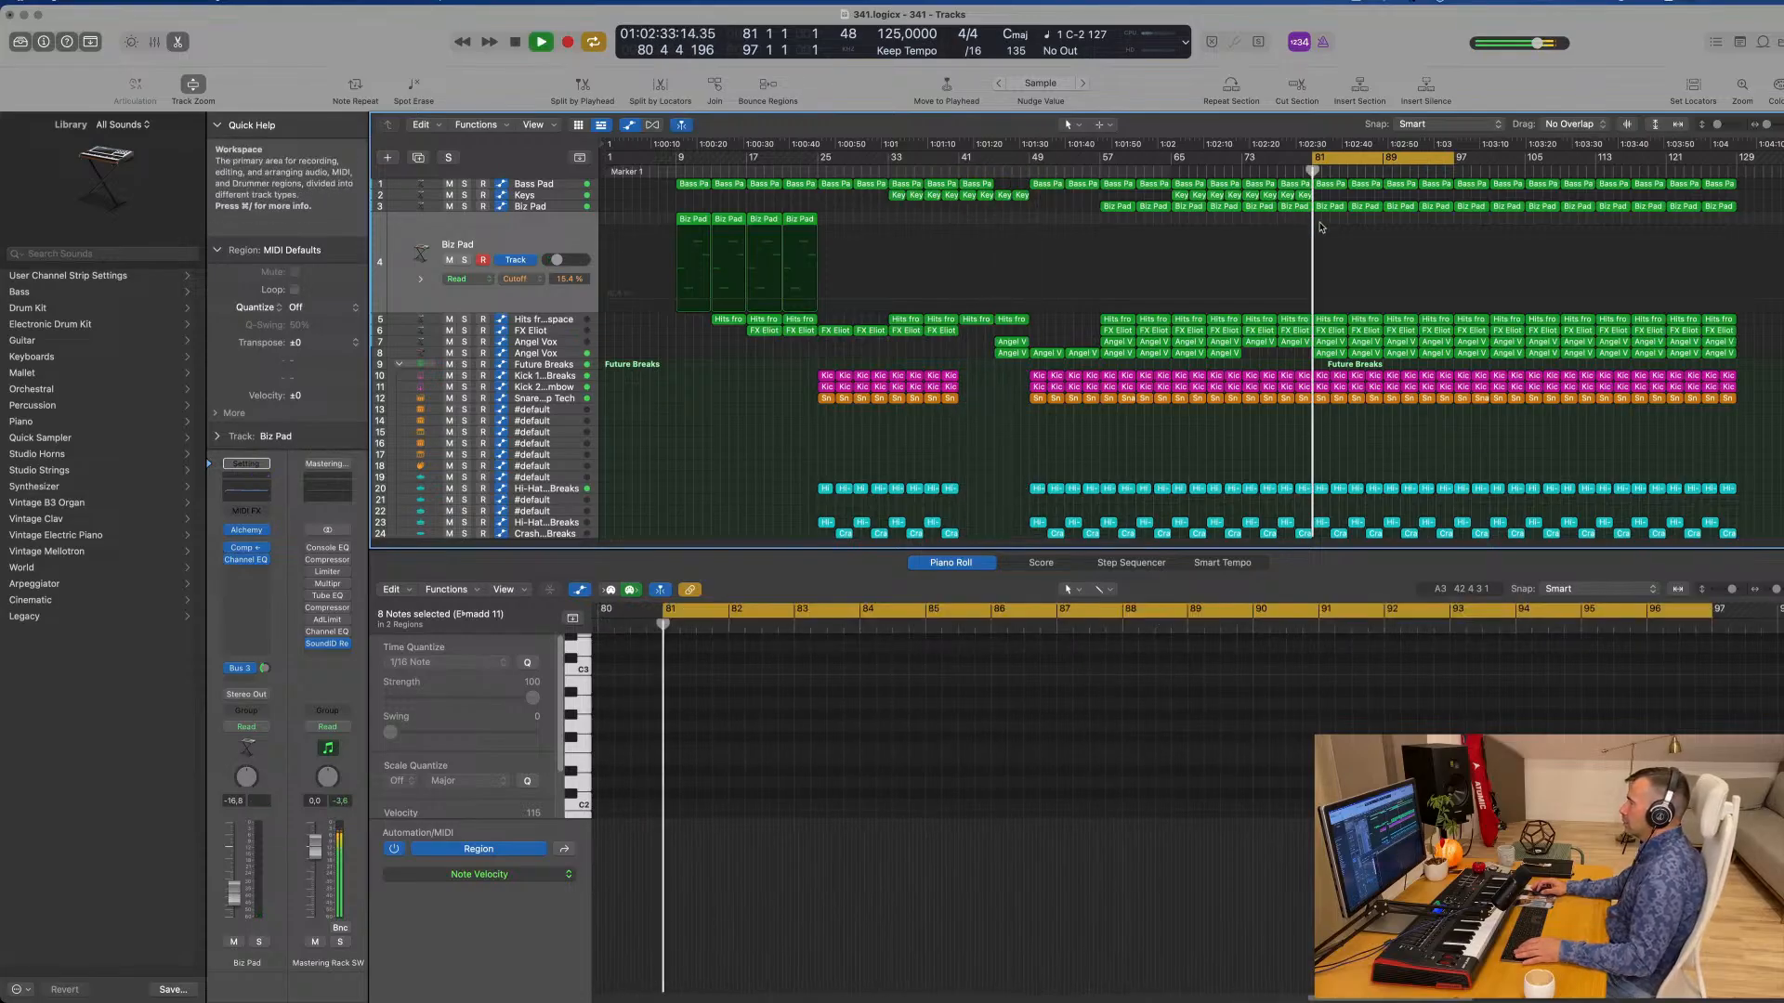
key(space)
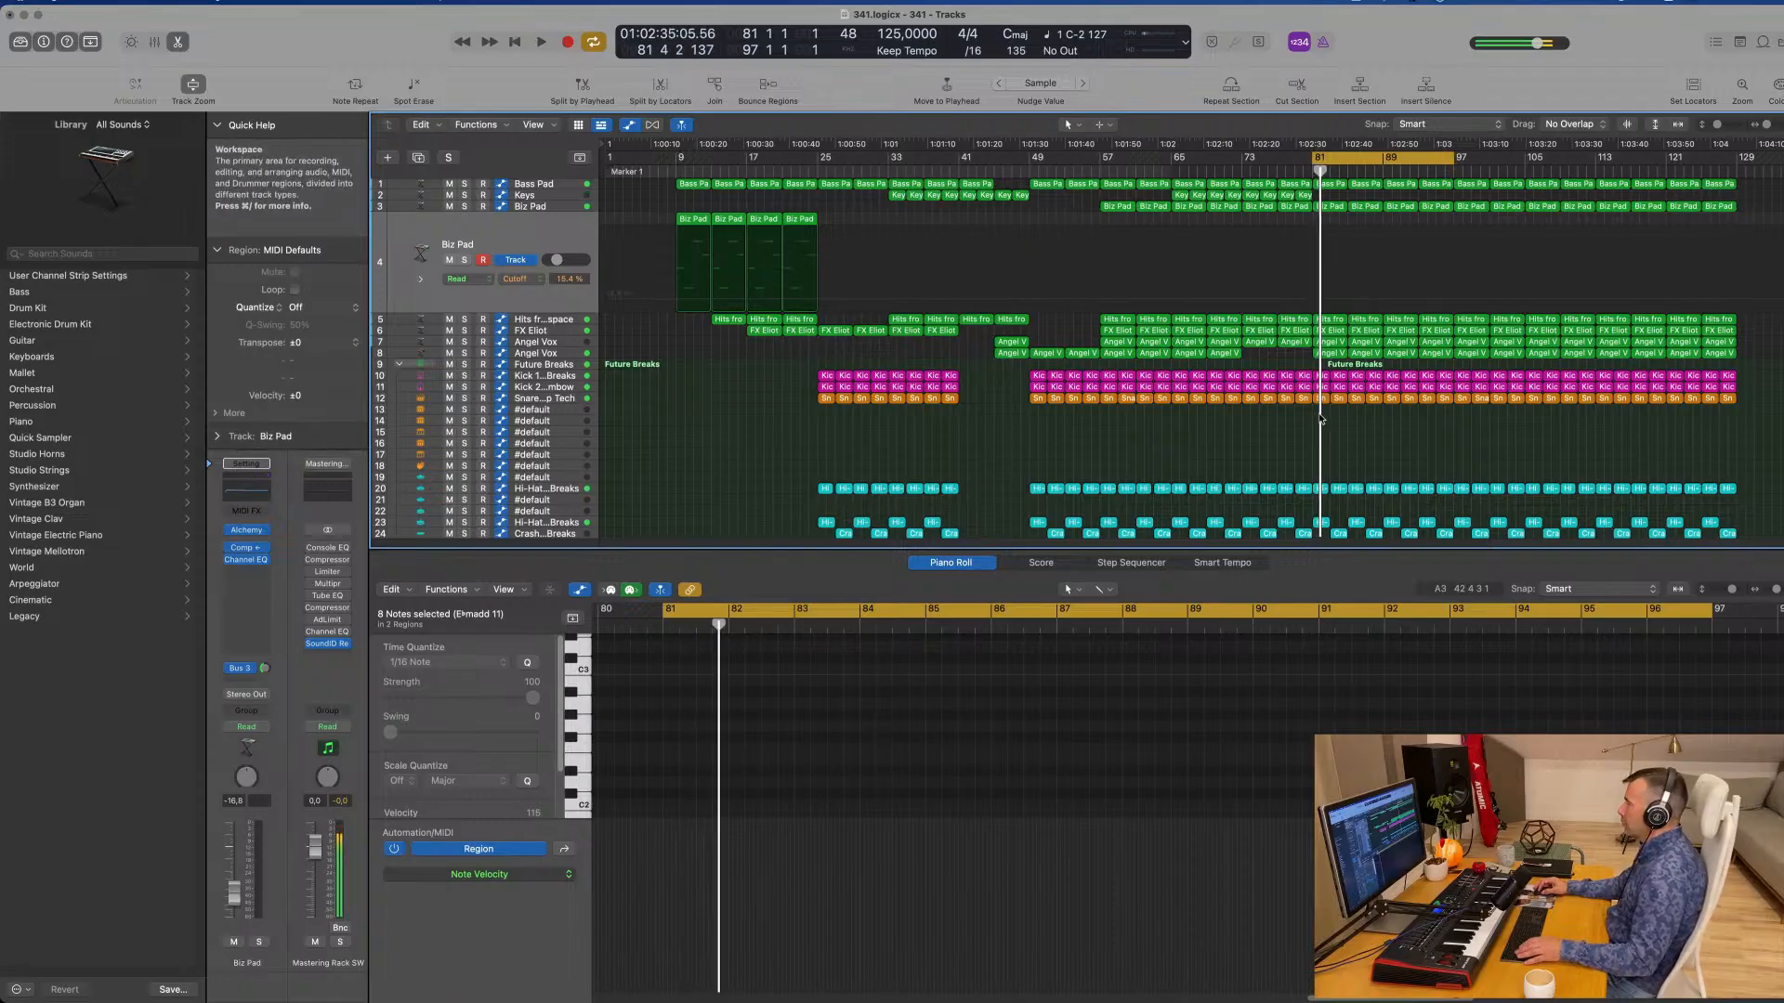
Step: Delete all drum and percussion regions between bars 81 and 97, from the kicks and snare through the Break Loop
drag(1419, 415, 1451, 376)
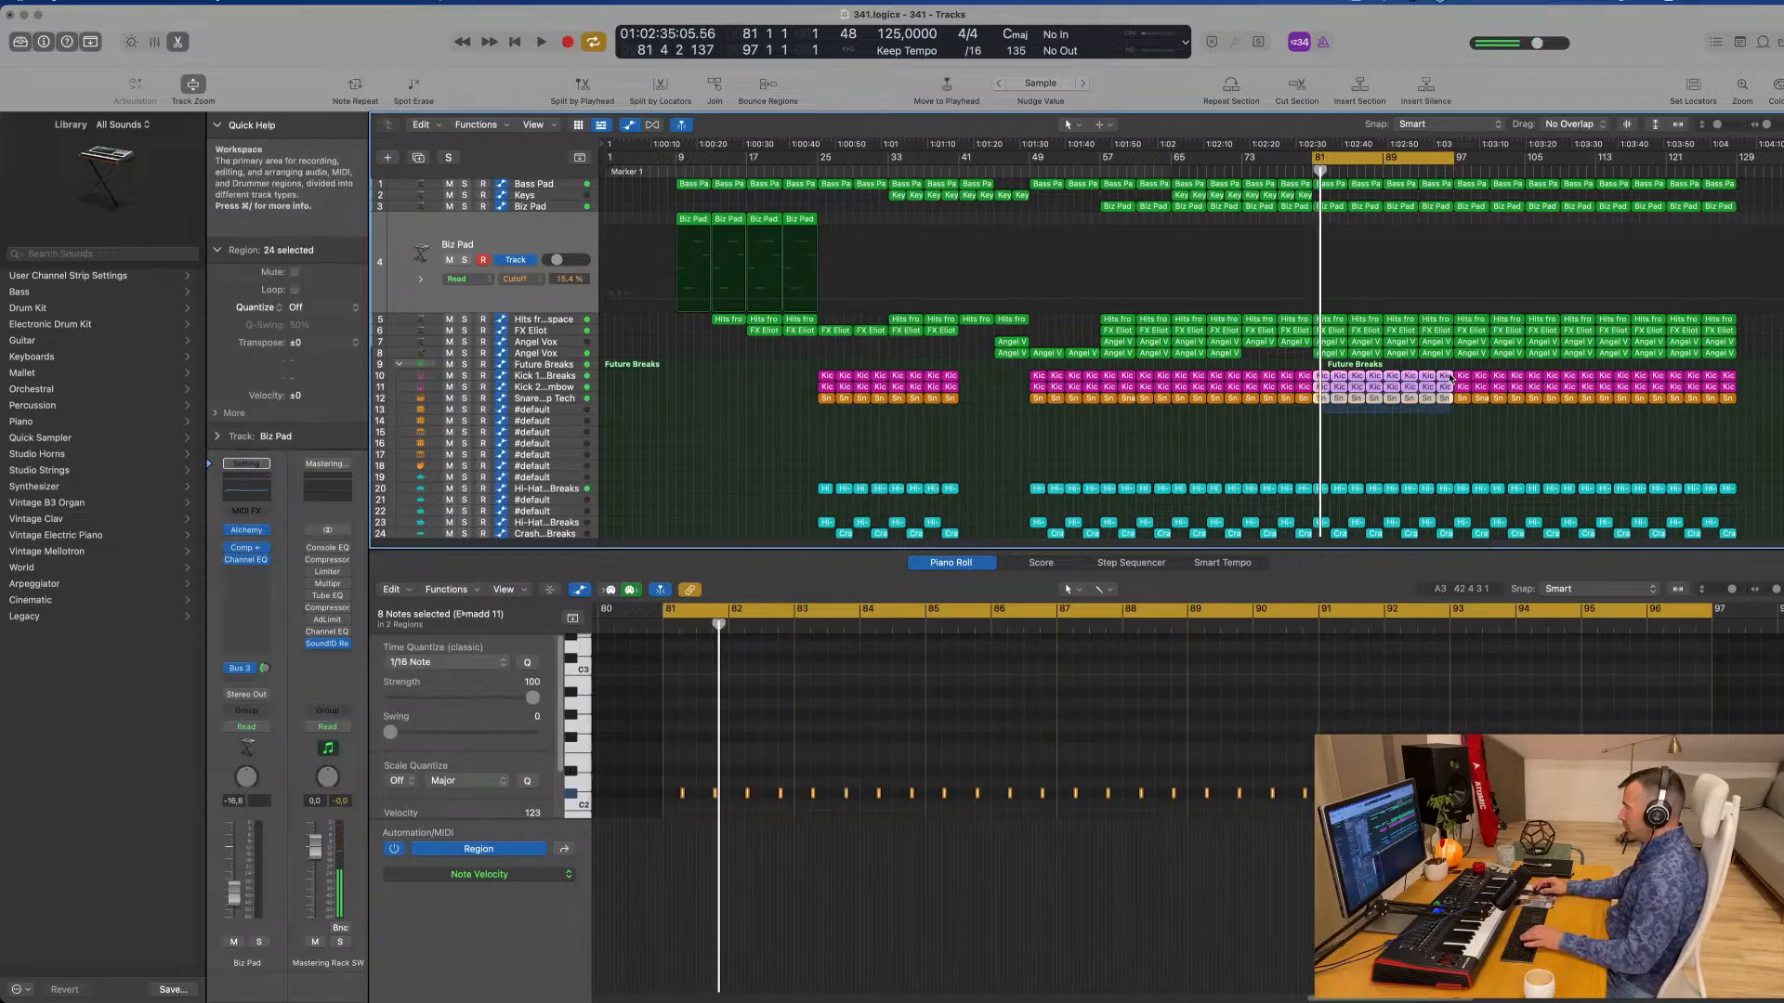
key(Delete)
scroll(1342, 450, down, 1)
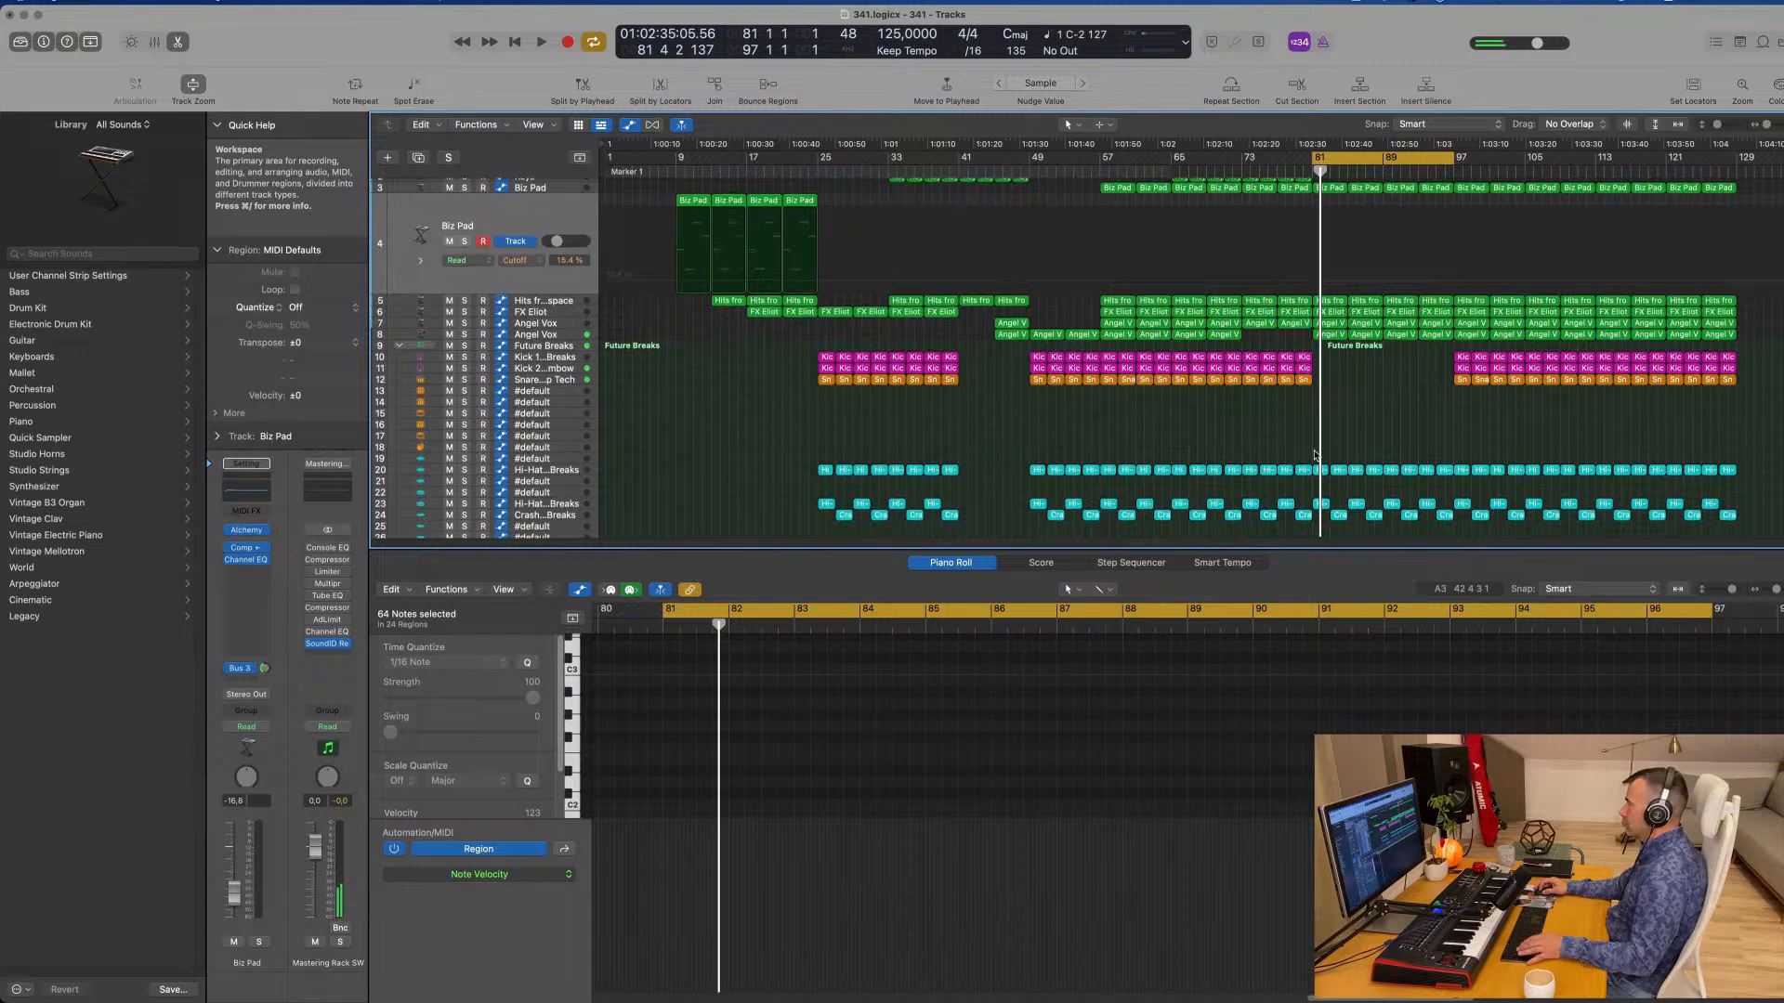
drag(1316, 455, 1447, 499)
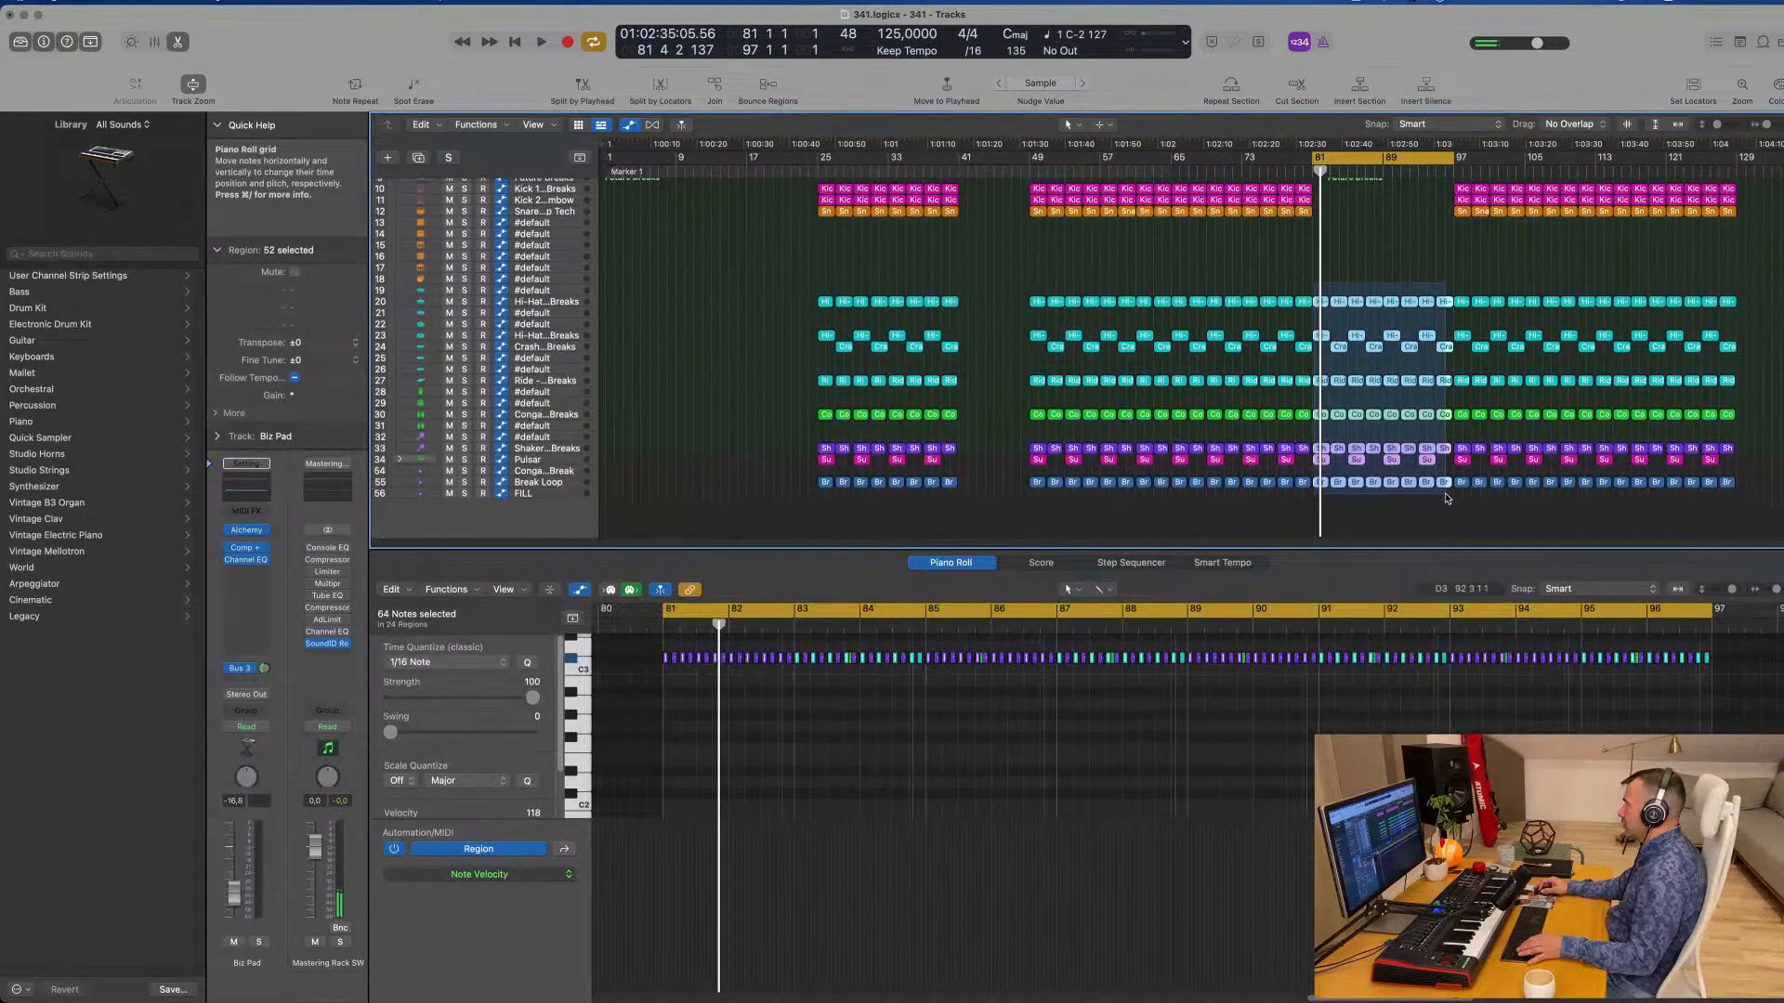
key(Delete)
scroll(1375, 418, up, 5)
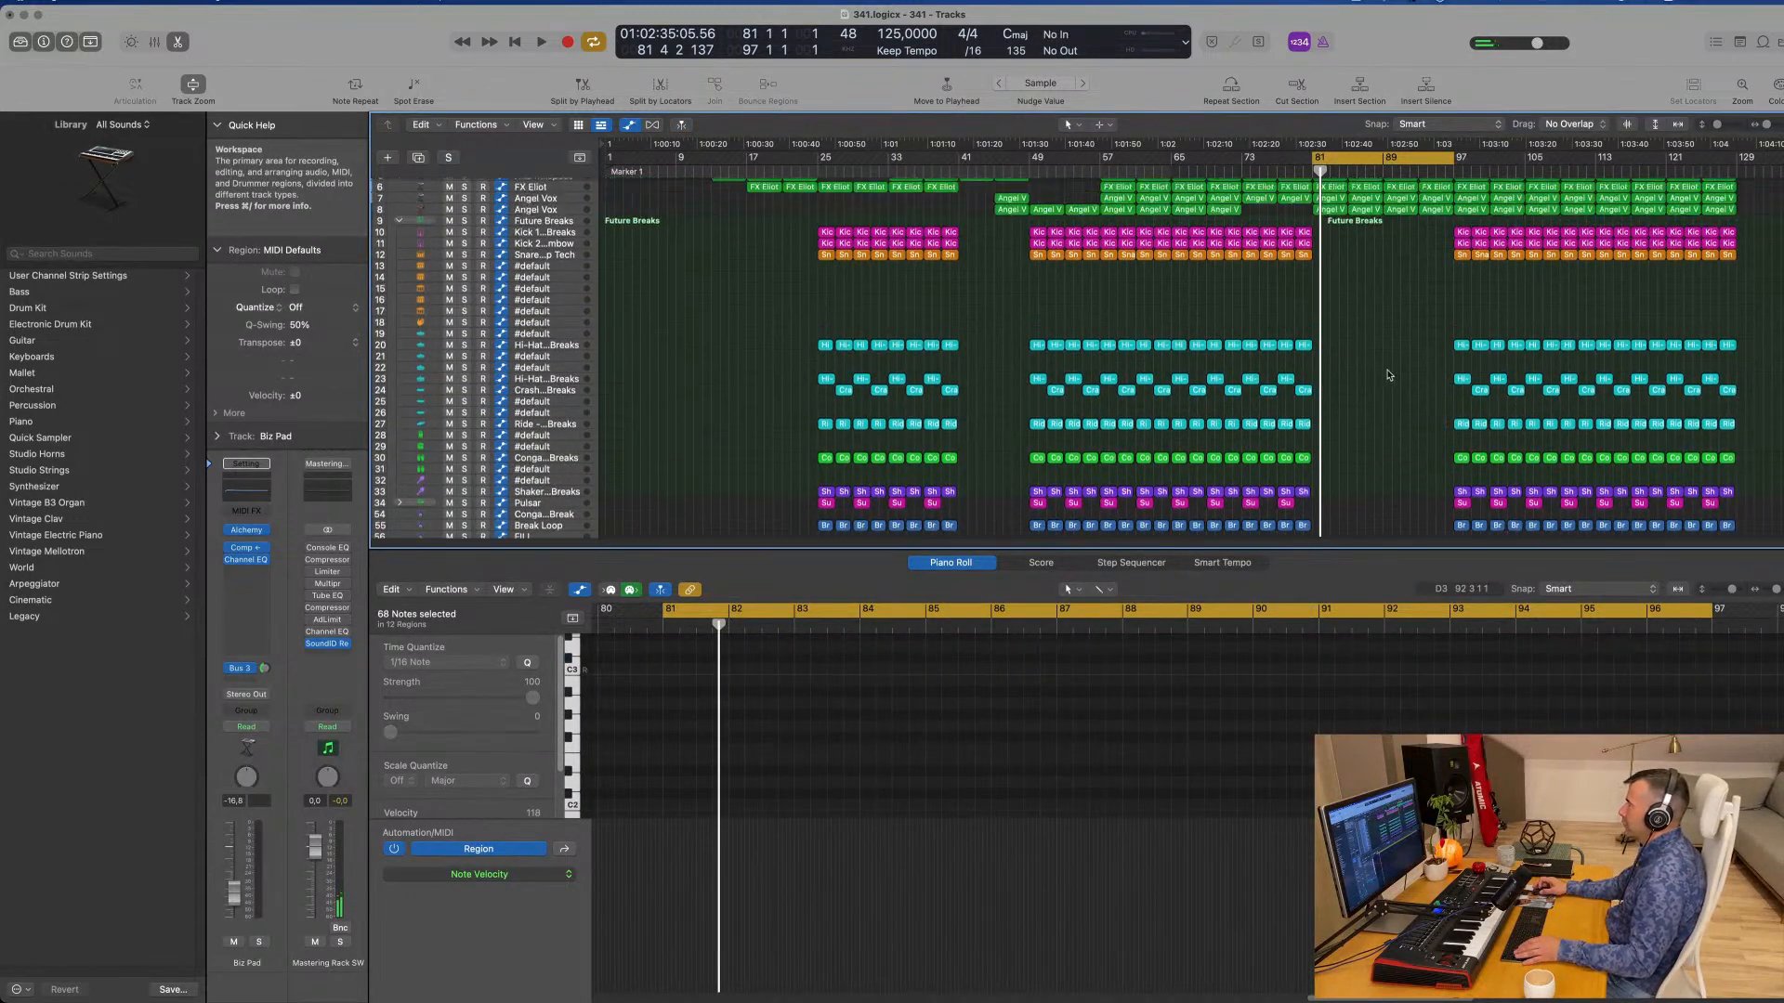
Step: Audition the drumless break from bar 81
key(space)
key(space)
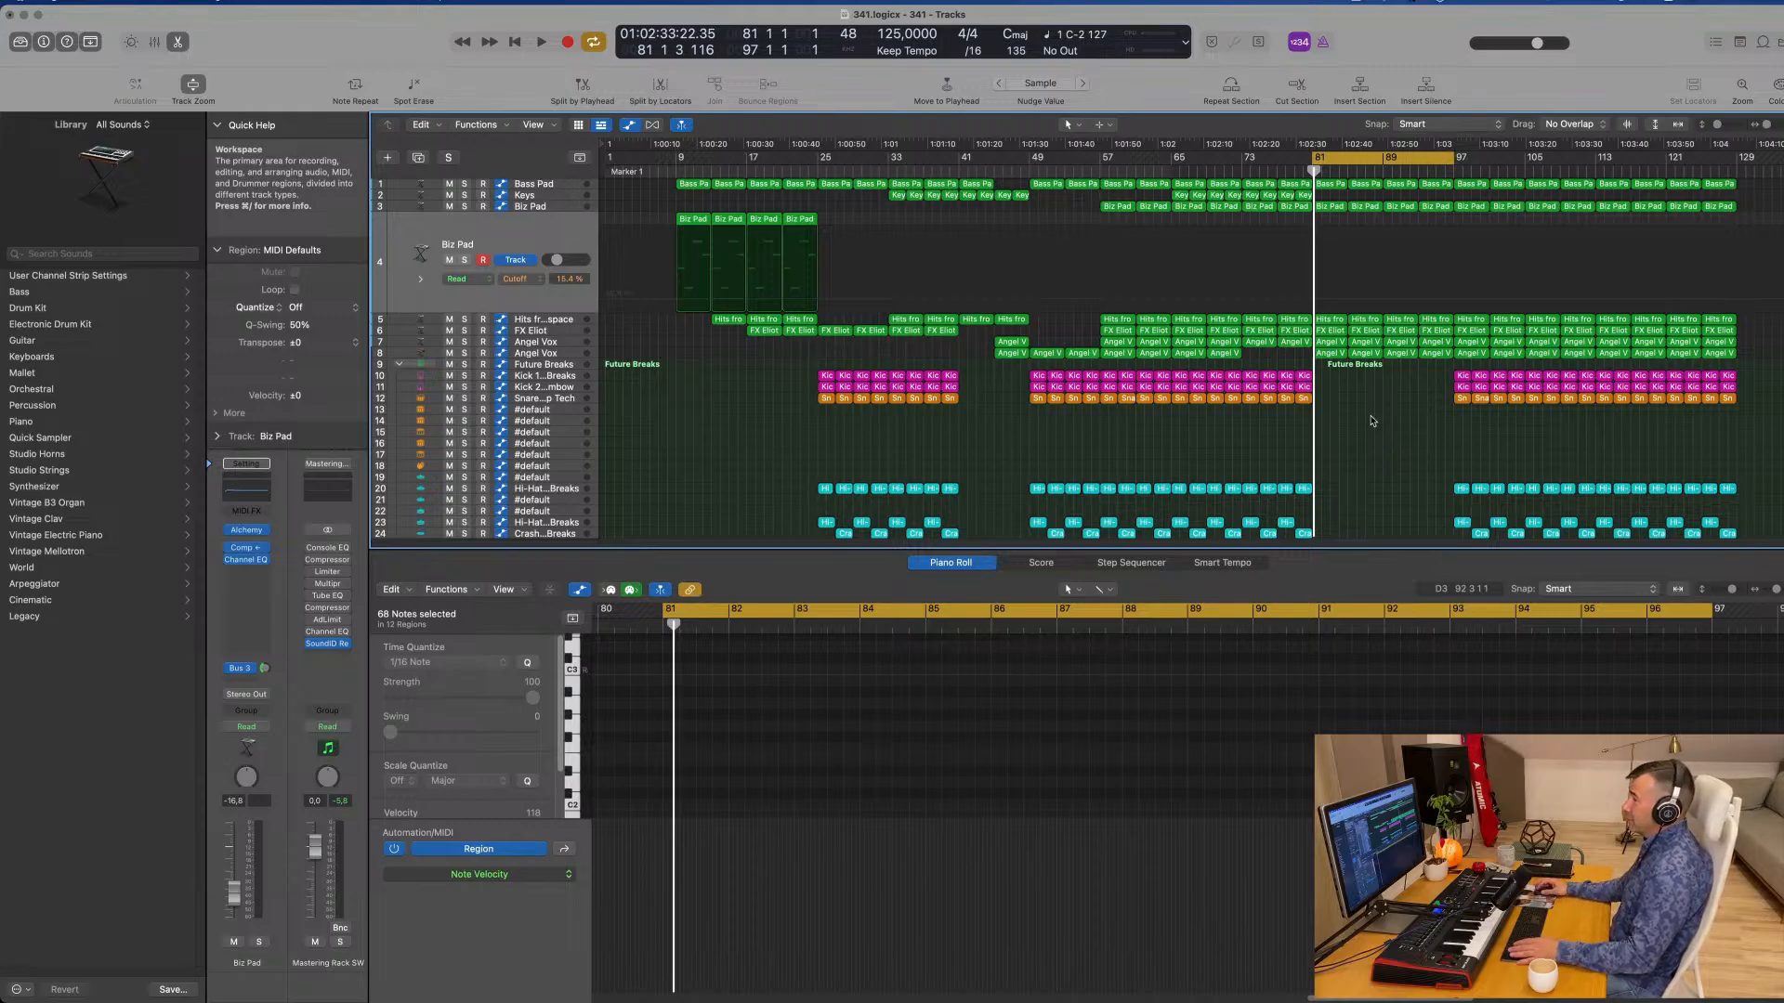
key(space)
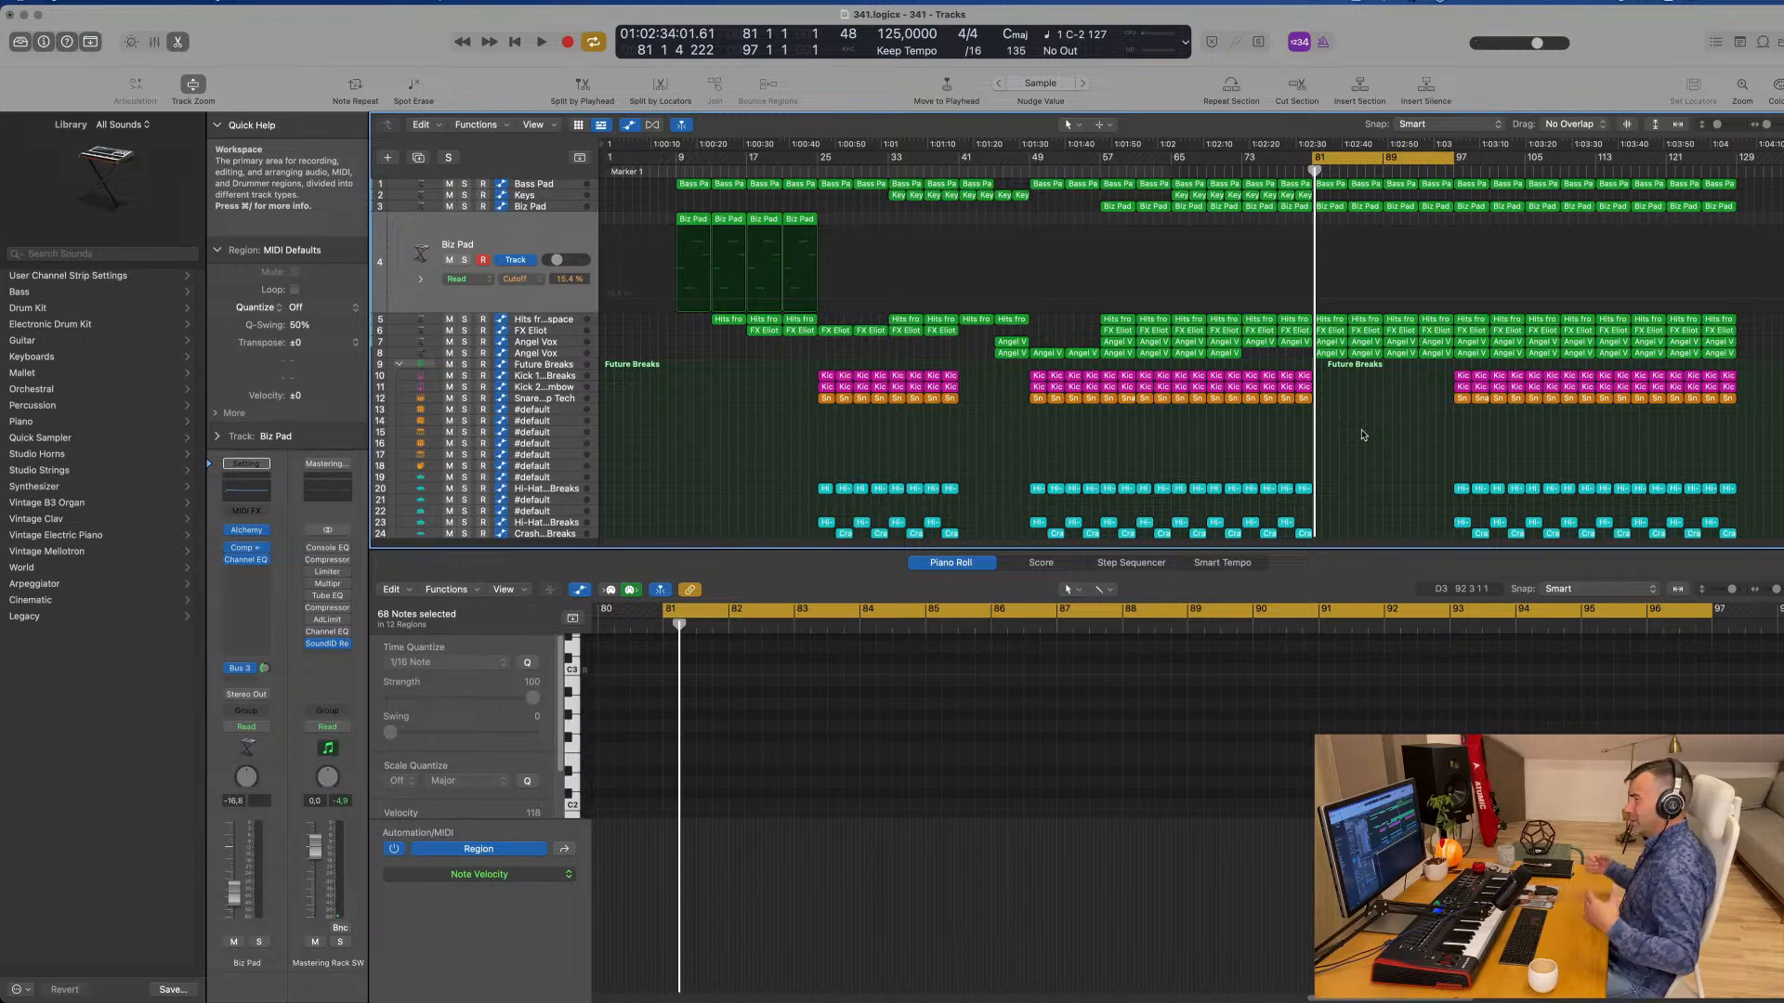
key(space)
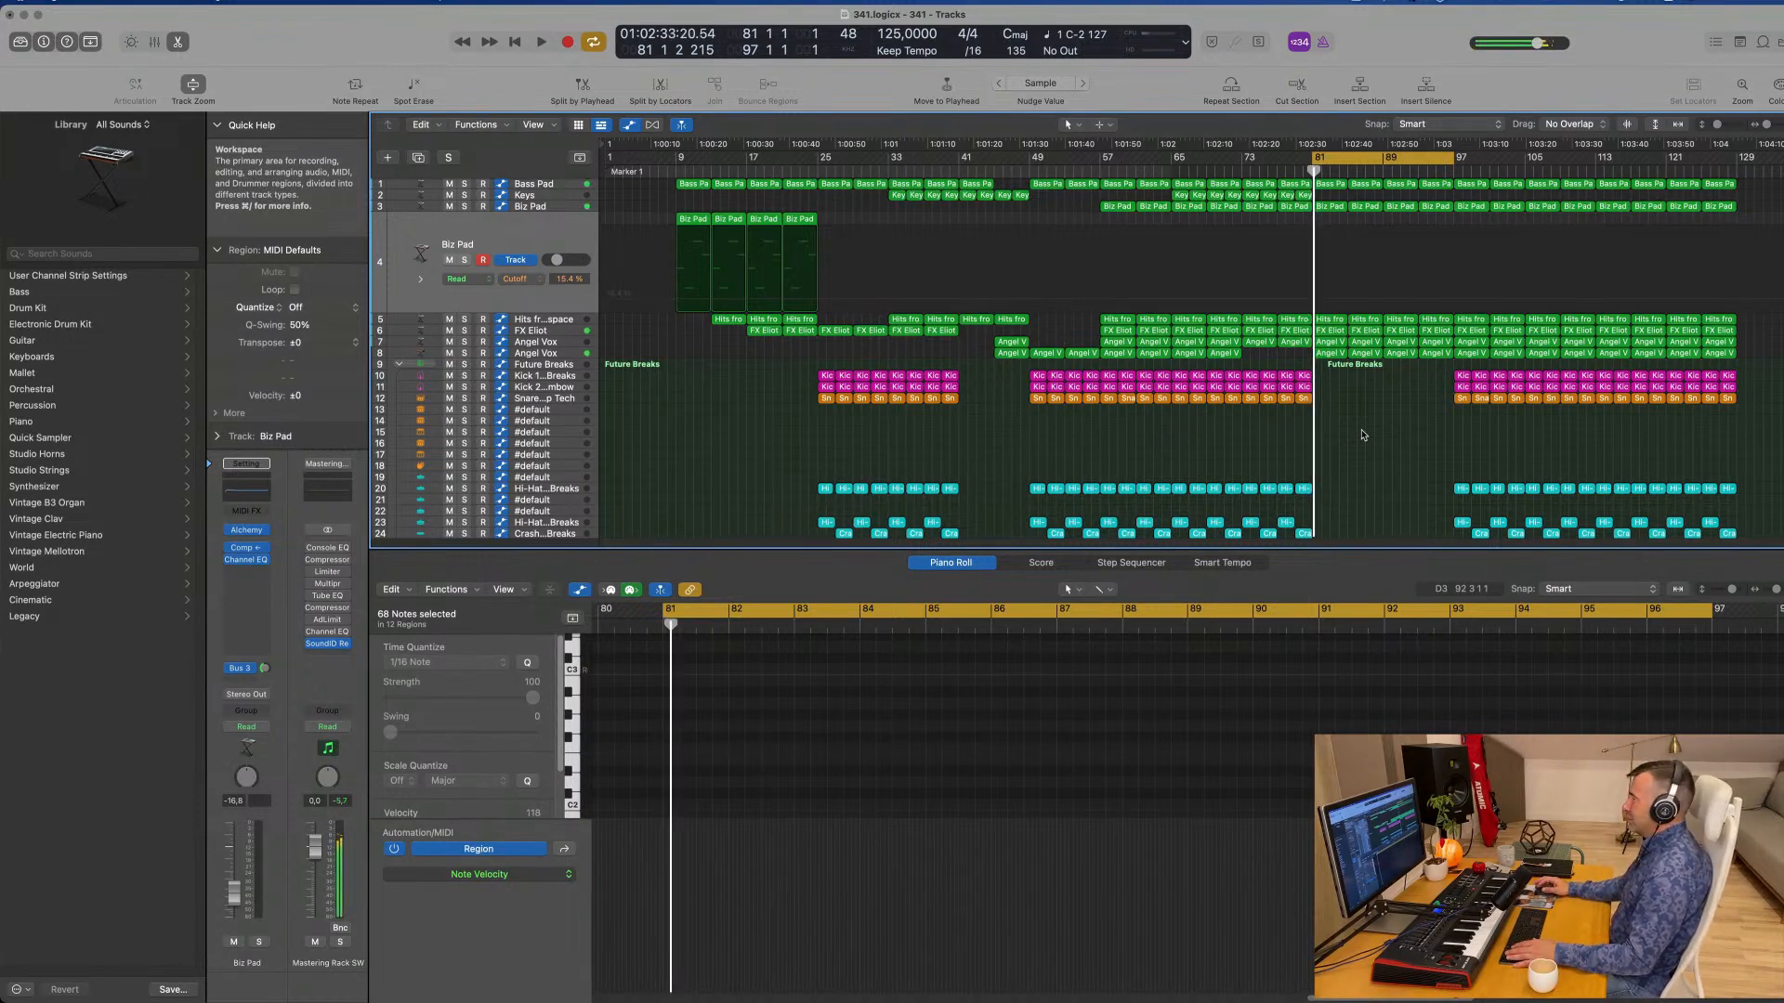
Step: Delete the four track 8 Angel Vox regions between bars 81 and 97 and replay the break from bar 81
click(577, 355)
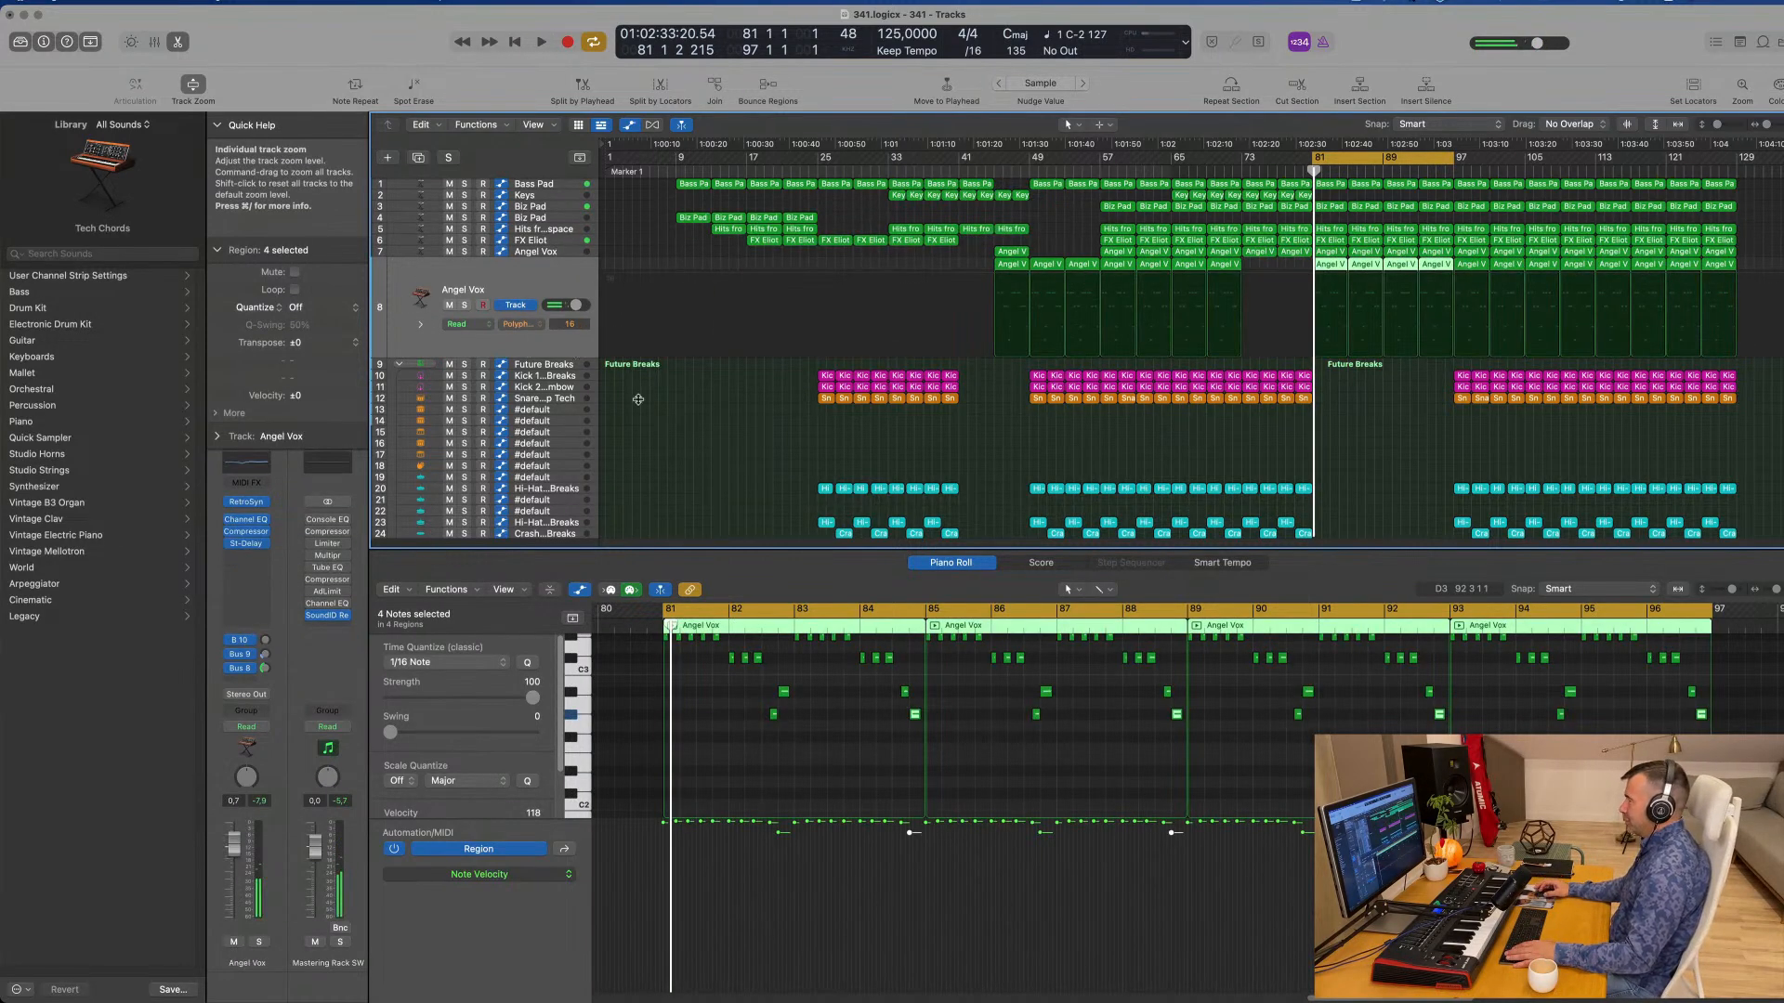
key(space)
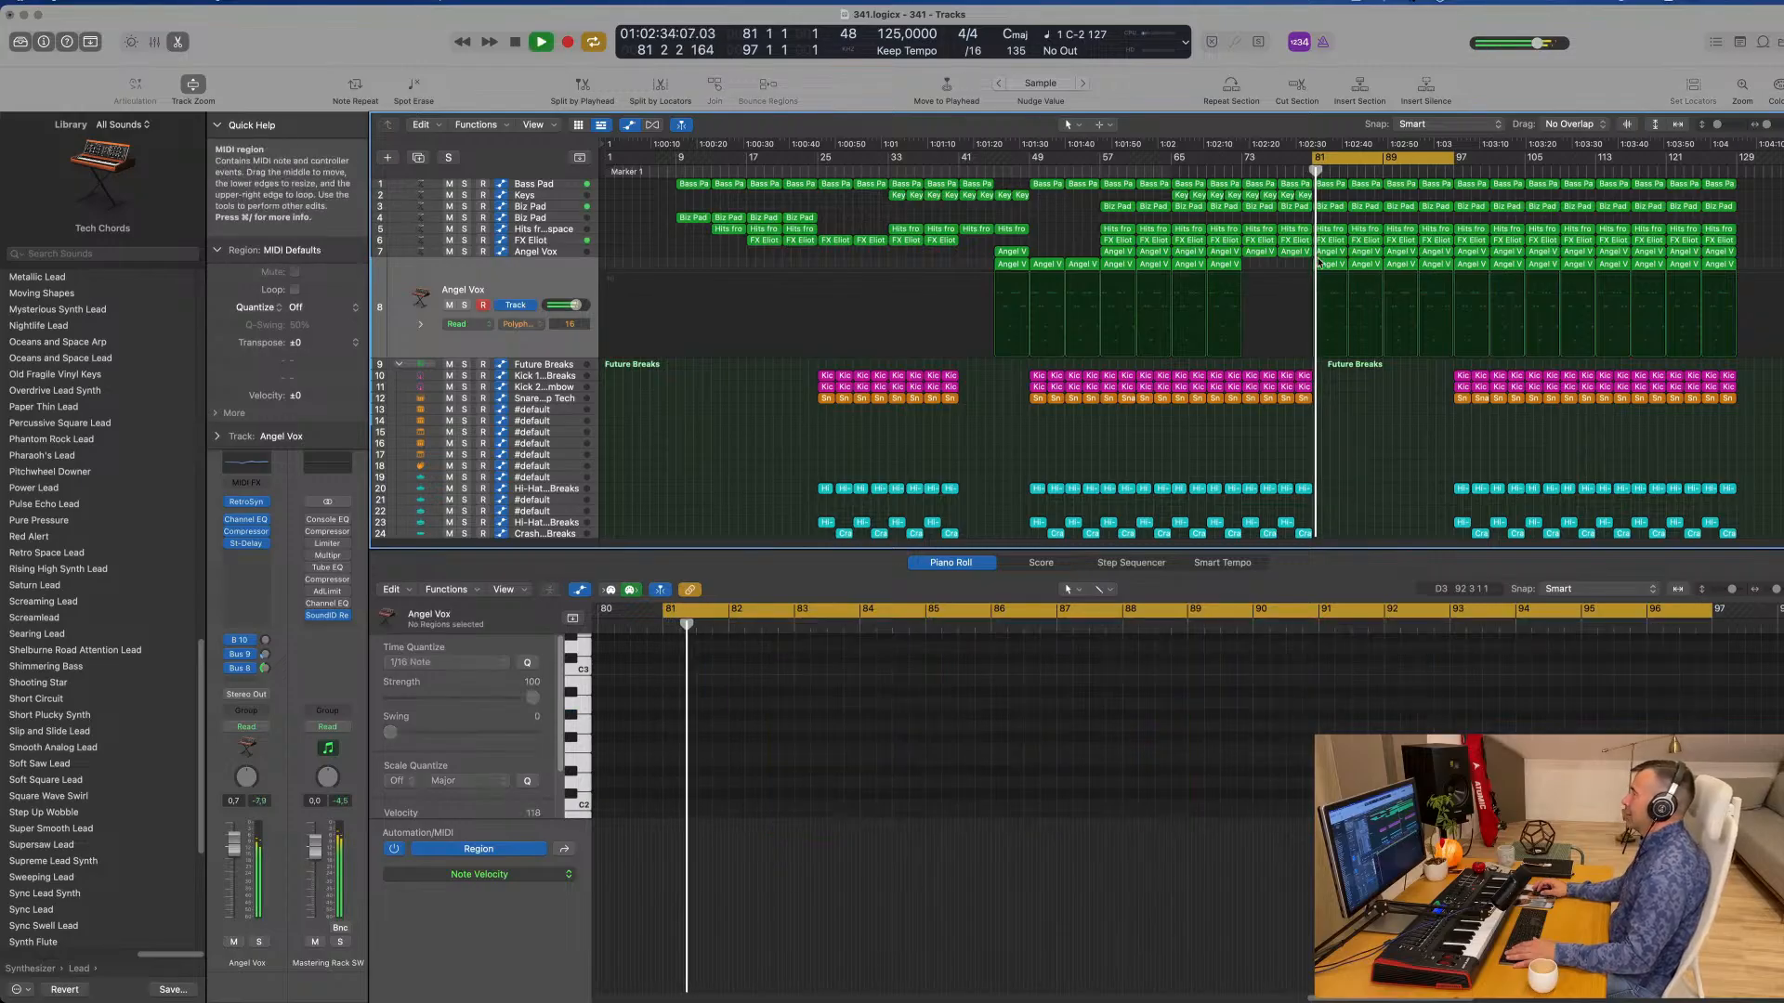
drag(1305, 265, 1437, 274)
key(space)
key(Delete)
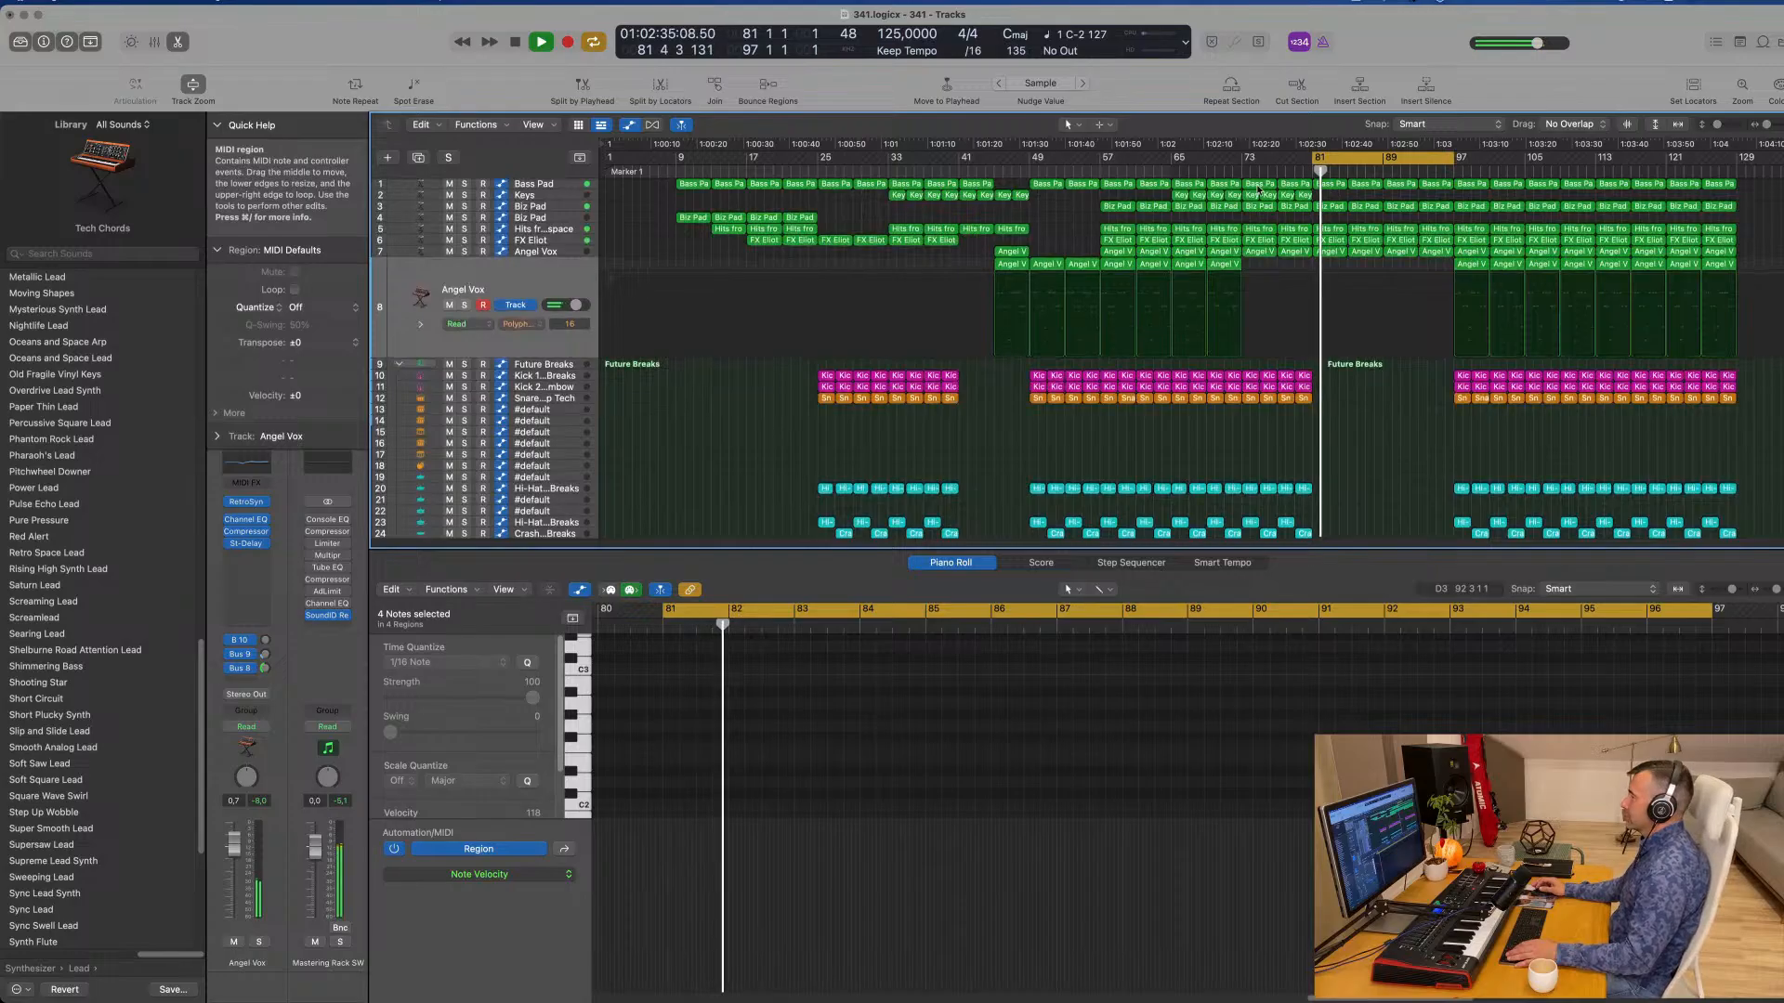
key(space)
key(space)
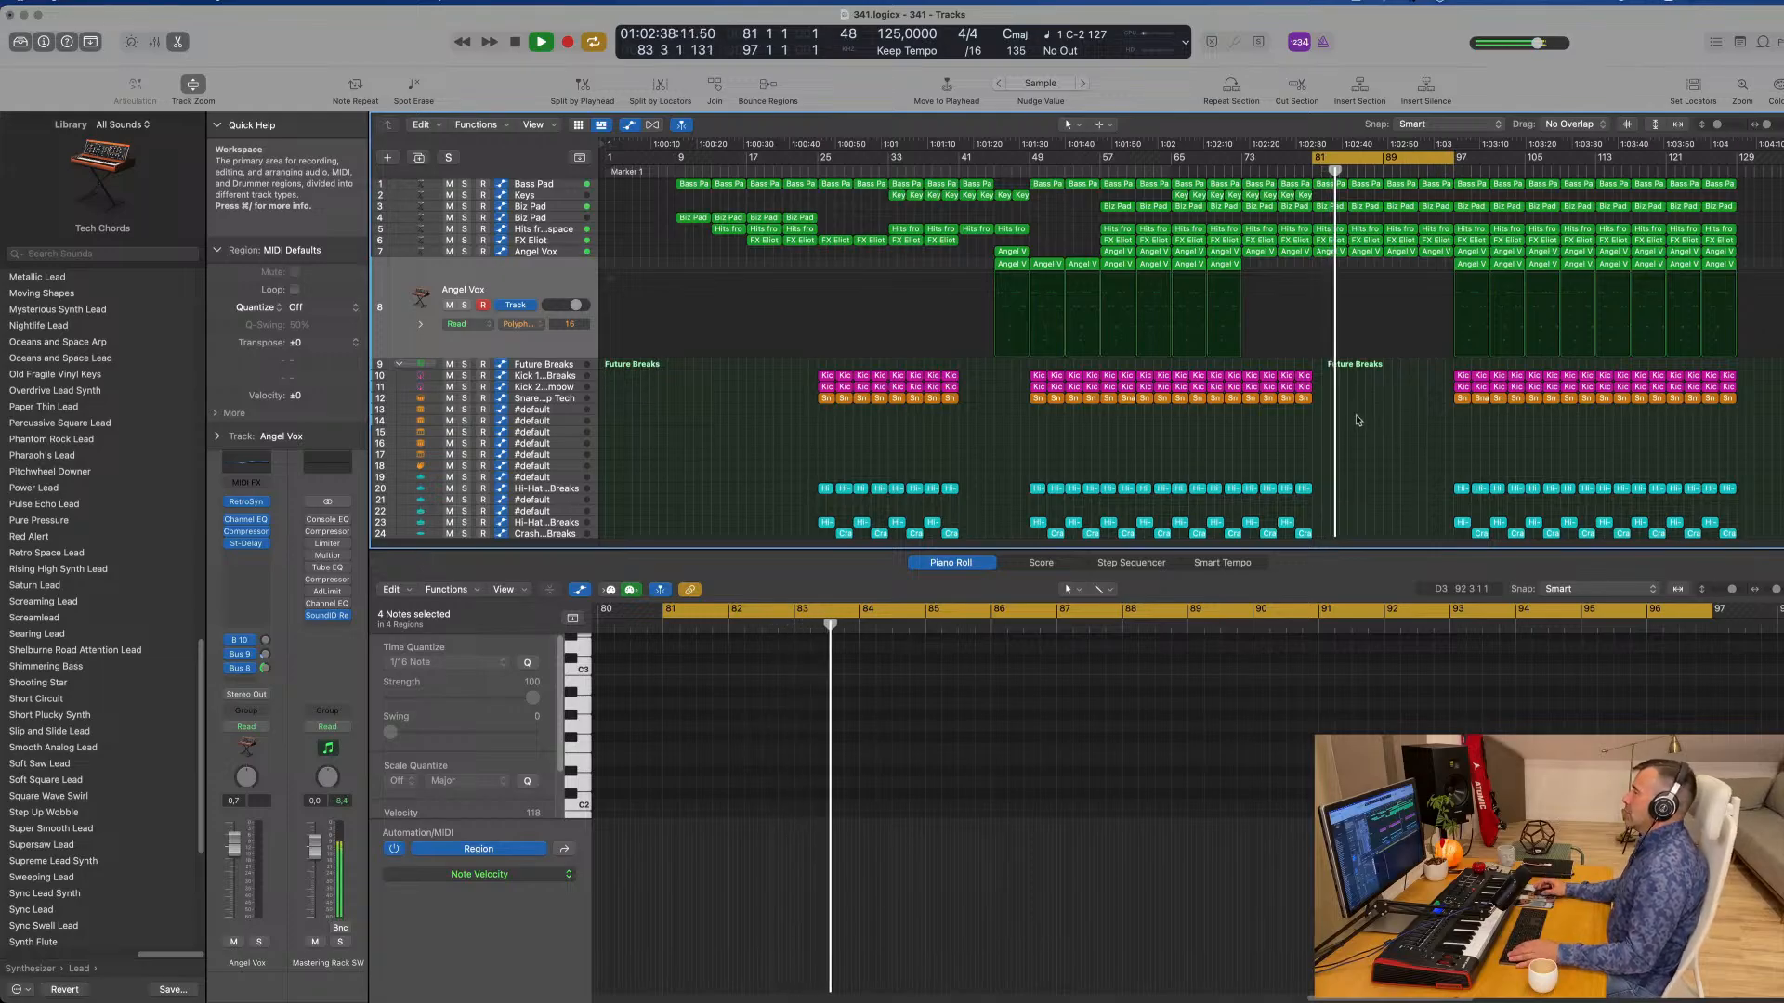
Step: Delete the two track 7 Angel Vox regions at bars 81–89 and copy a track 4 Biz Pad region to bar 85
click(1326, 253)
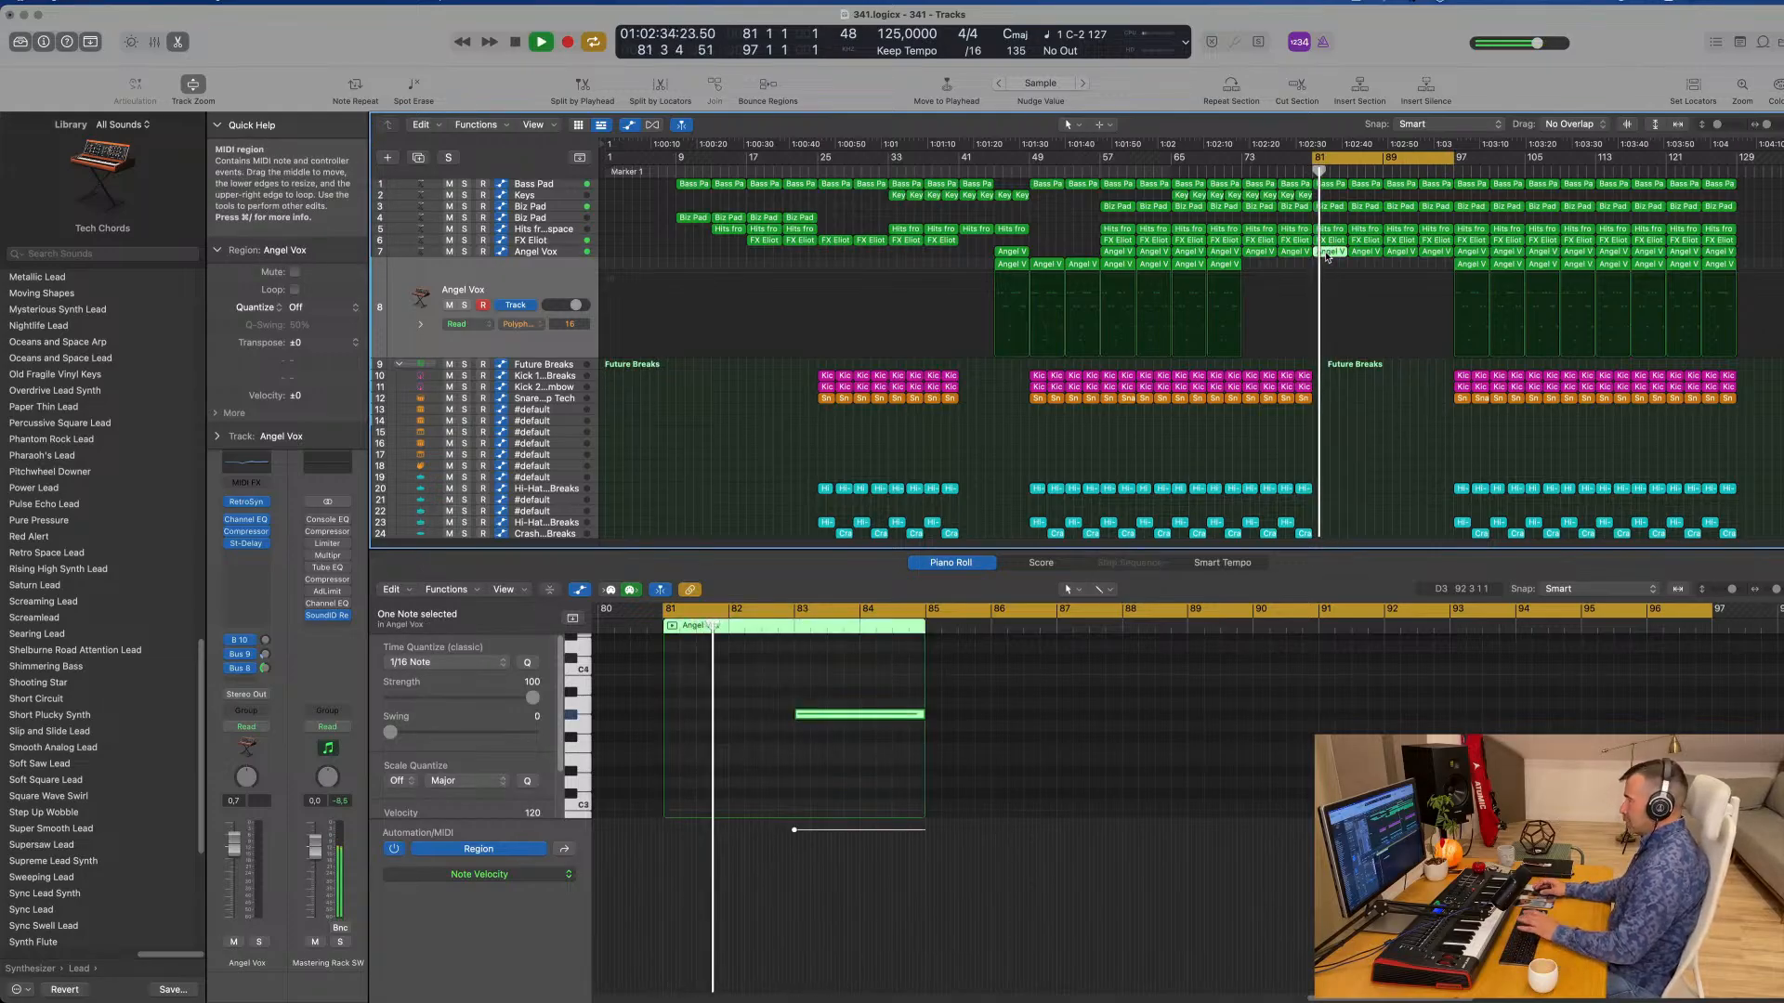
click(1366, 253)
key(Delete)
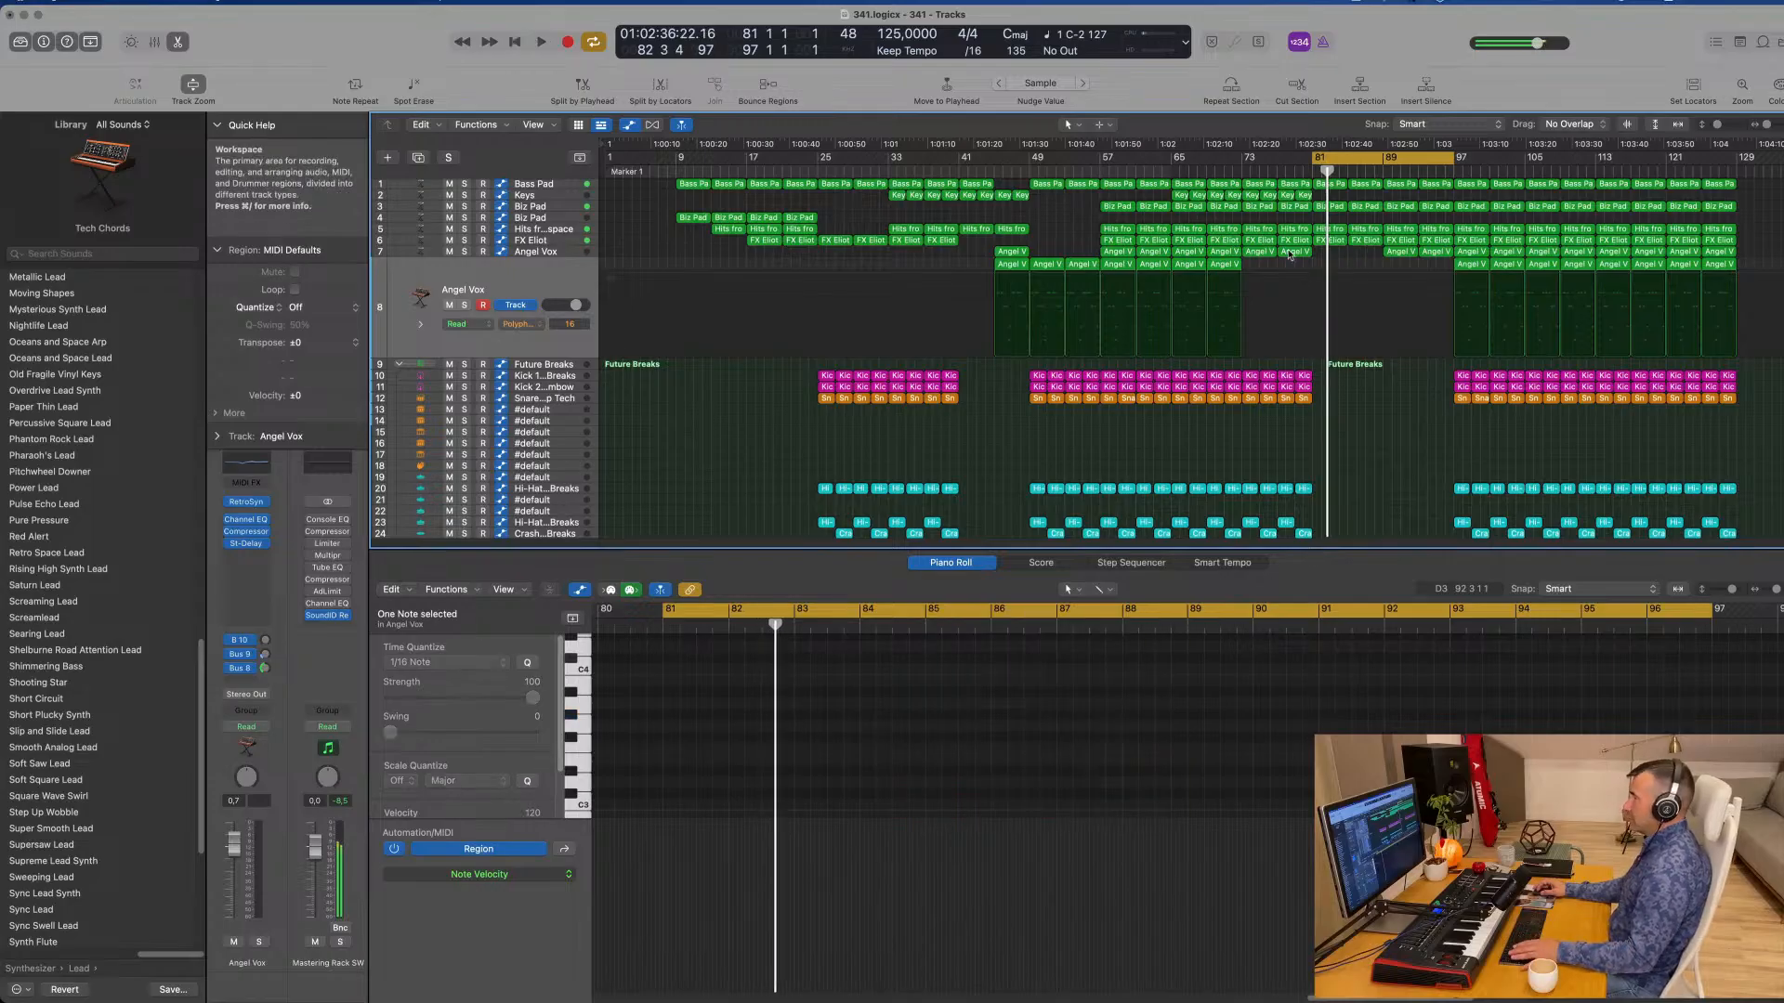
drag(794, 219, 1368, 220)
Step: Delete the Bass Pad regions at bars 81–89 and the track 3 Biz Pad region at bar 81, replaying the break in between
click(1334, 185)
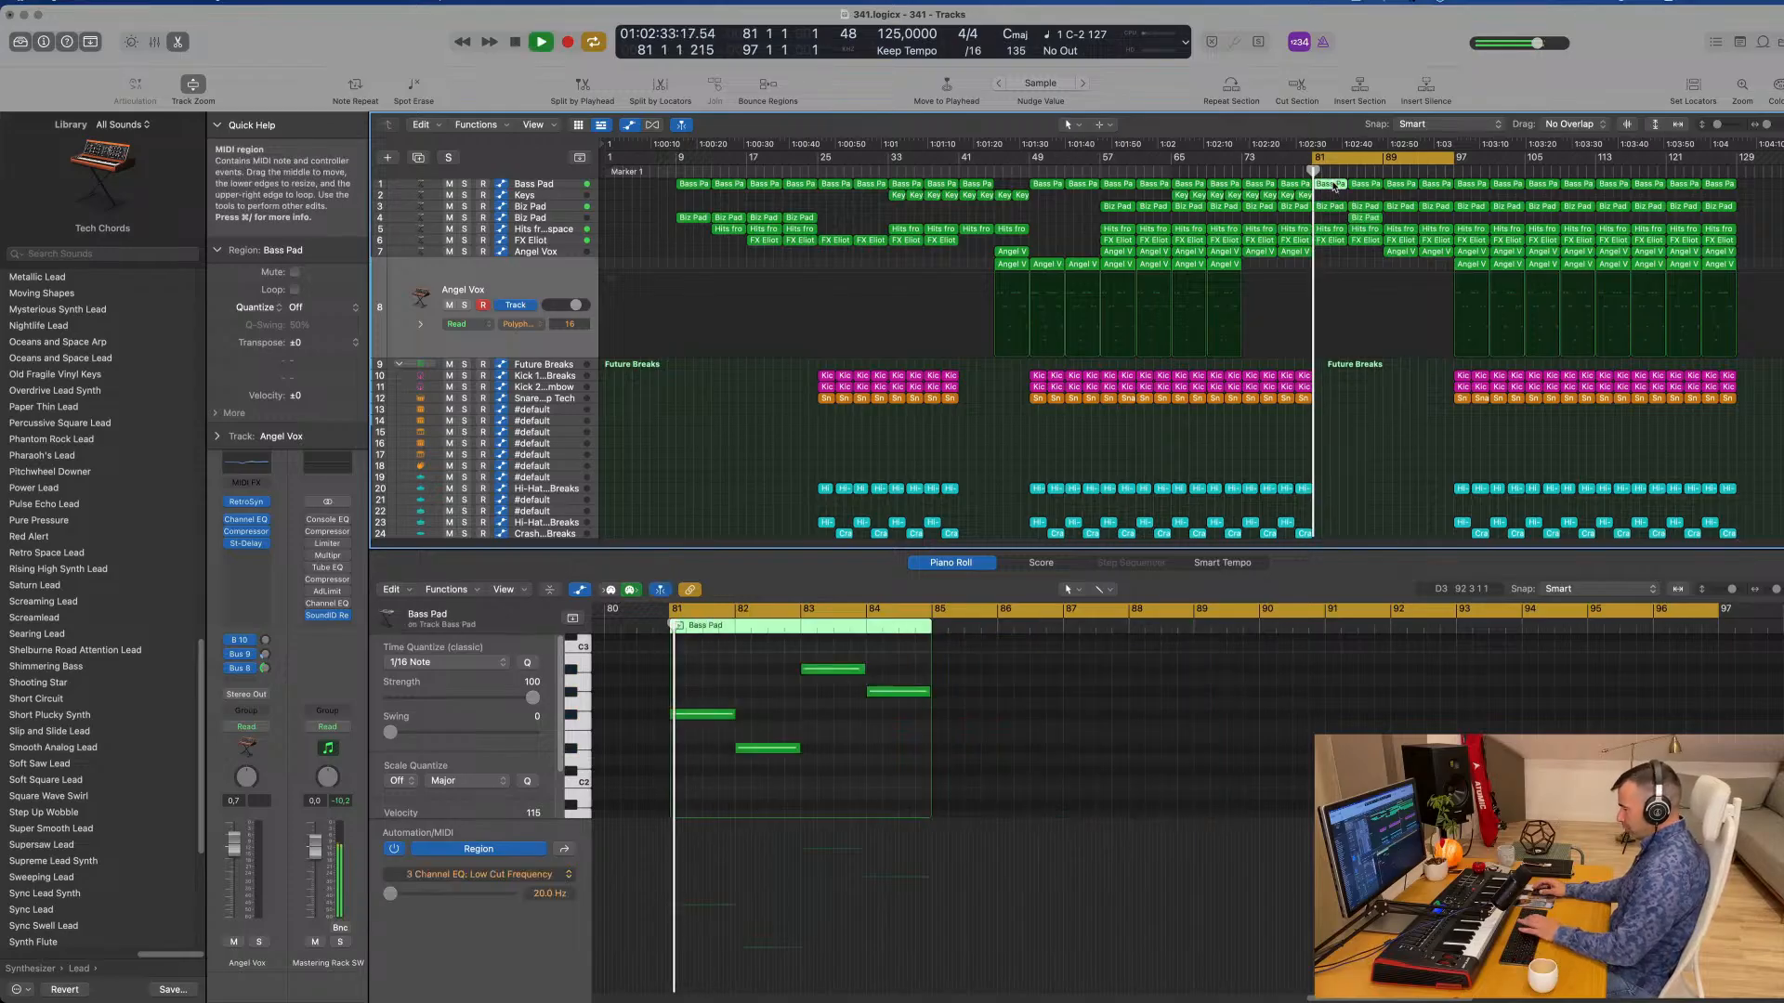
key(Delete)
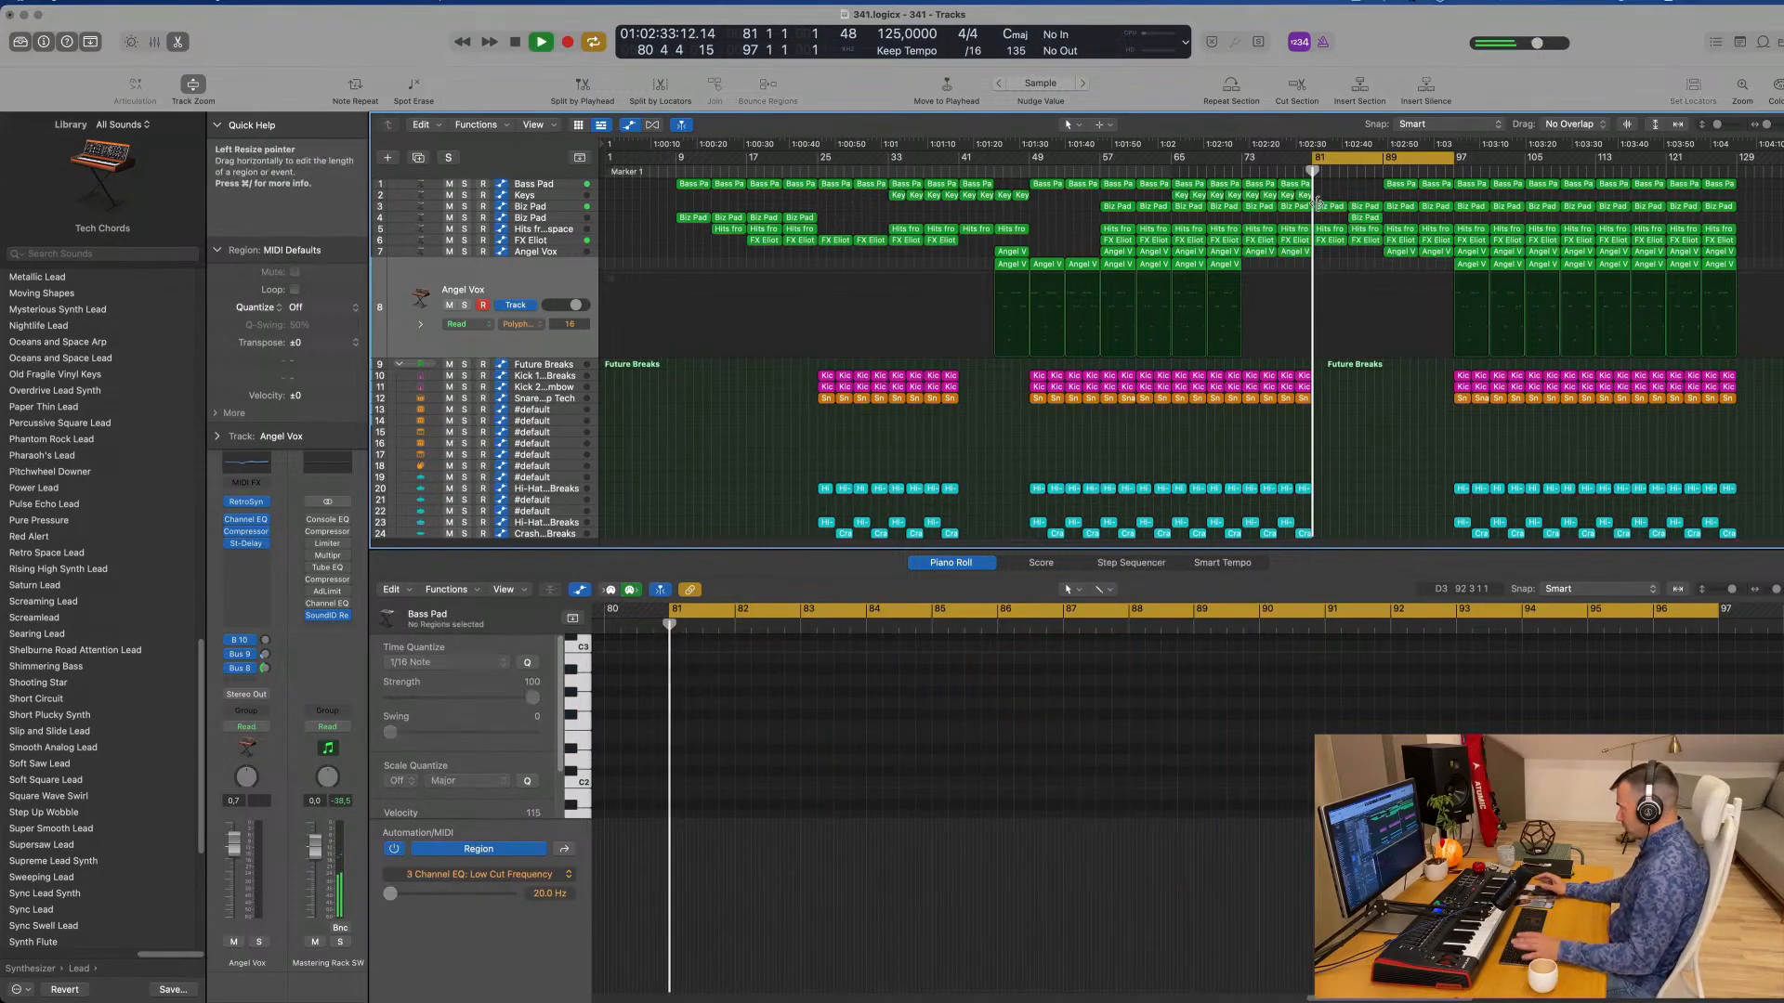
key(space)
key(space)
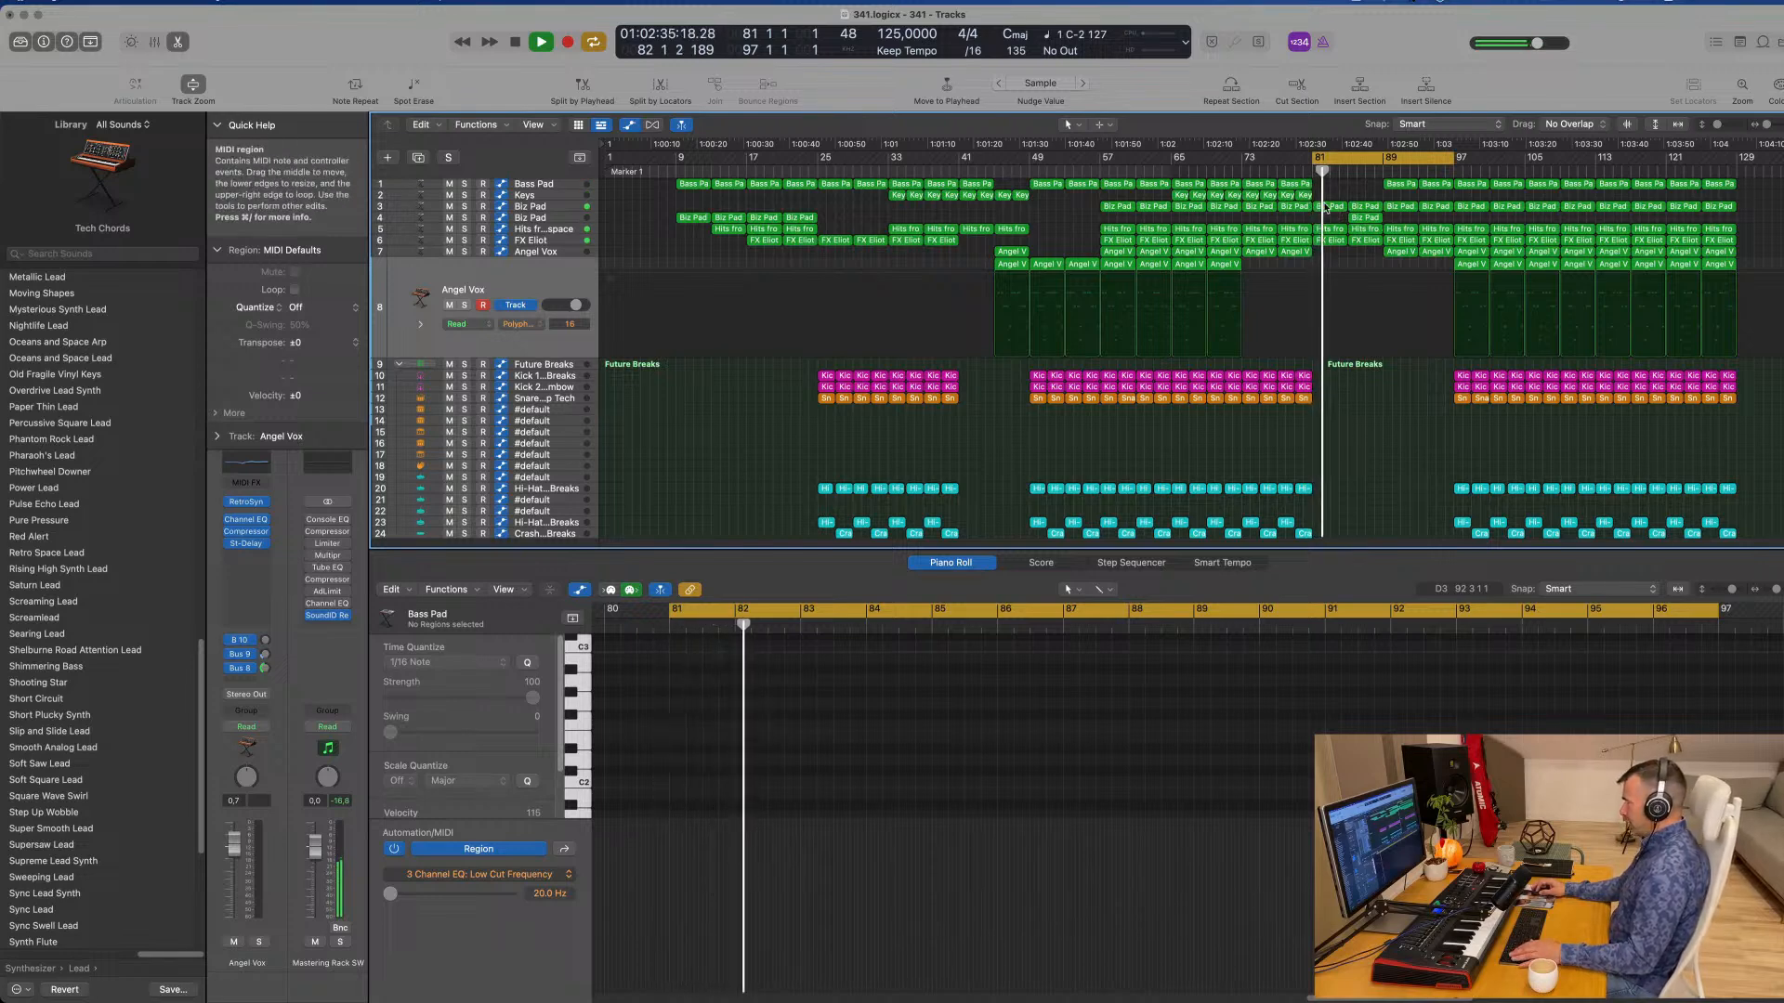
click(1326, 206)
key(Delete)
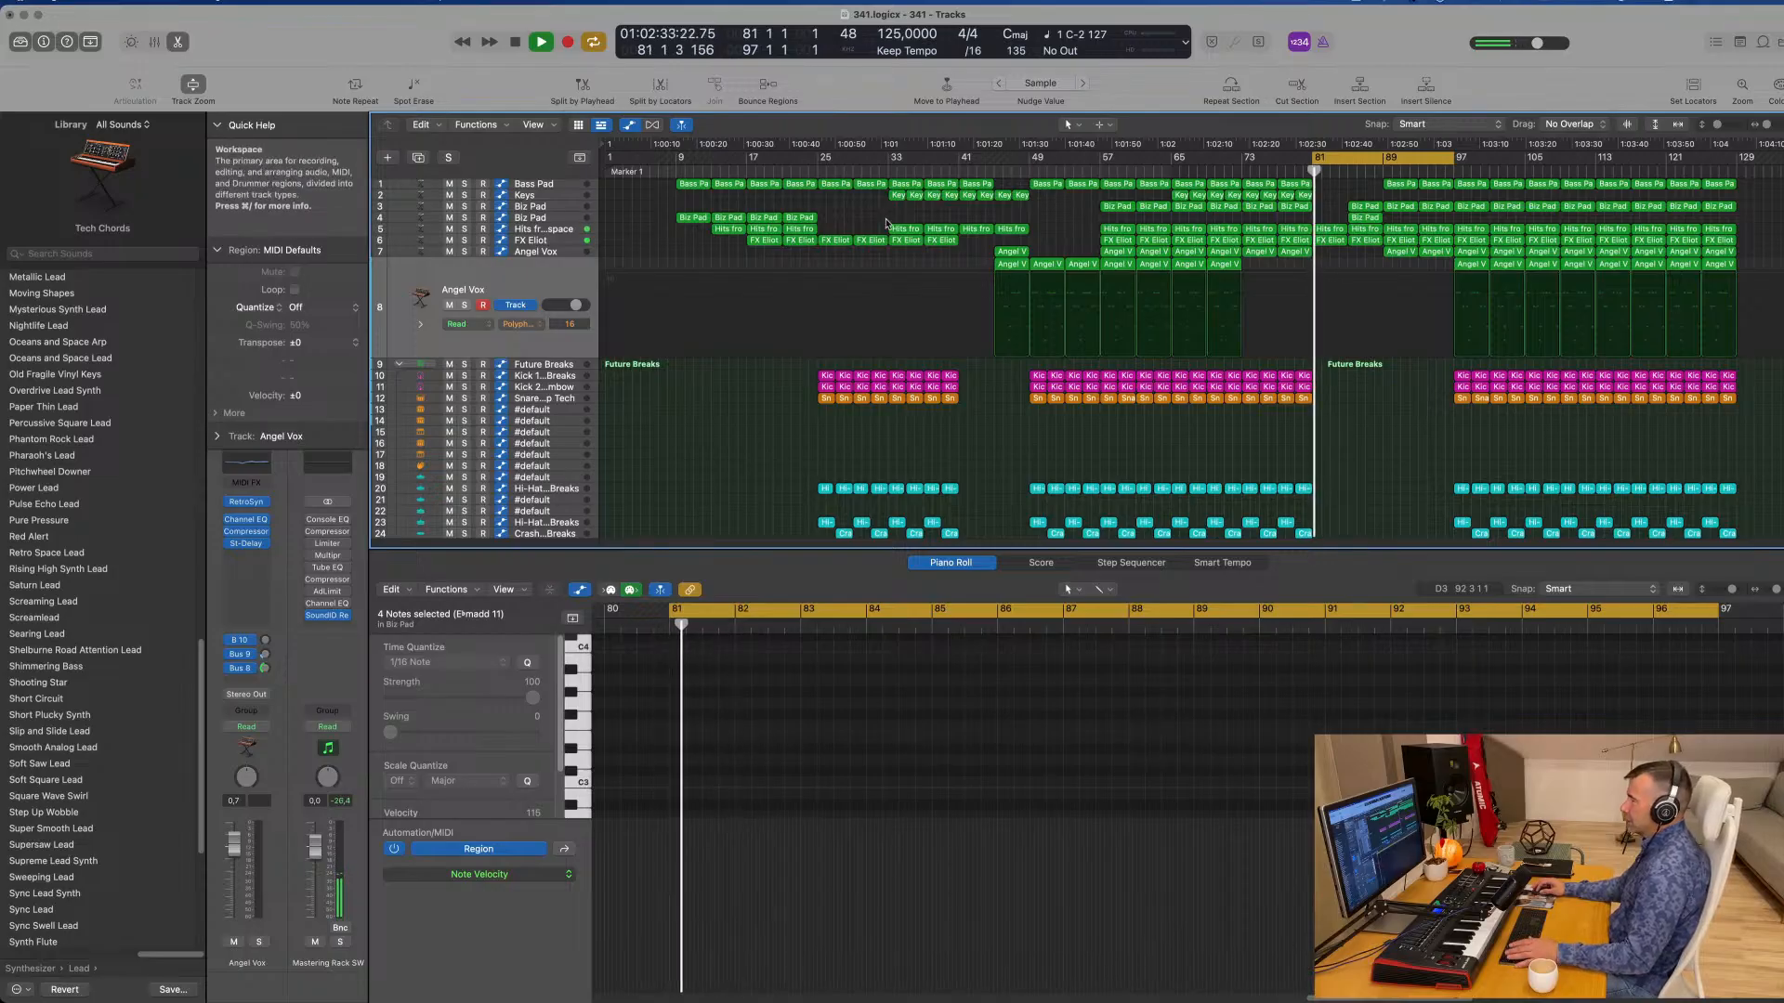
Step: Open the FX Eliot track's Alchemy instrument and try HP Cutoff up to 100% while replaying from bar 81
click(565, 241)
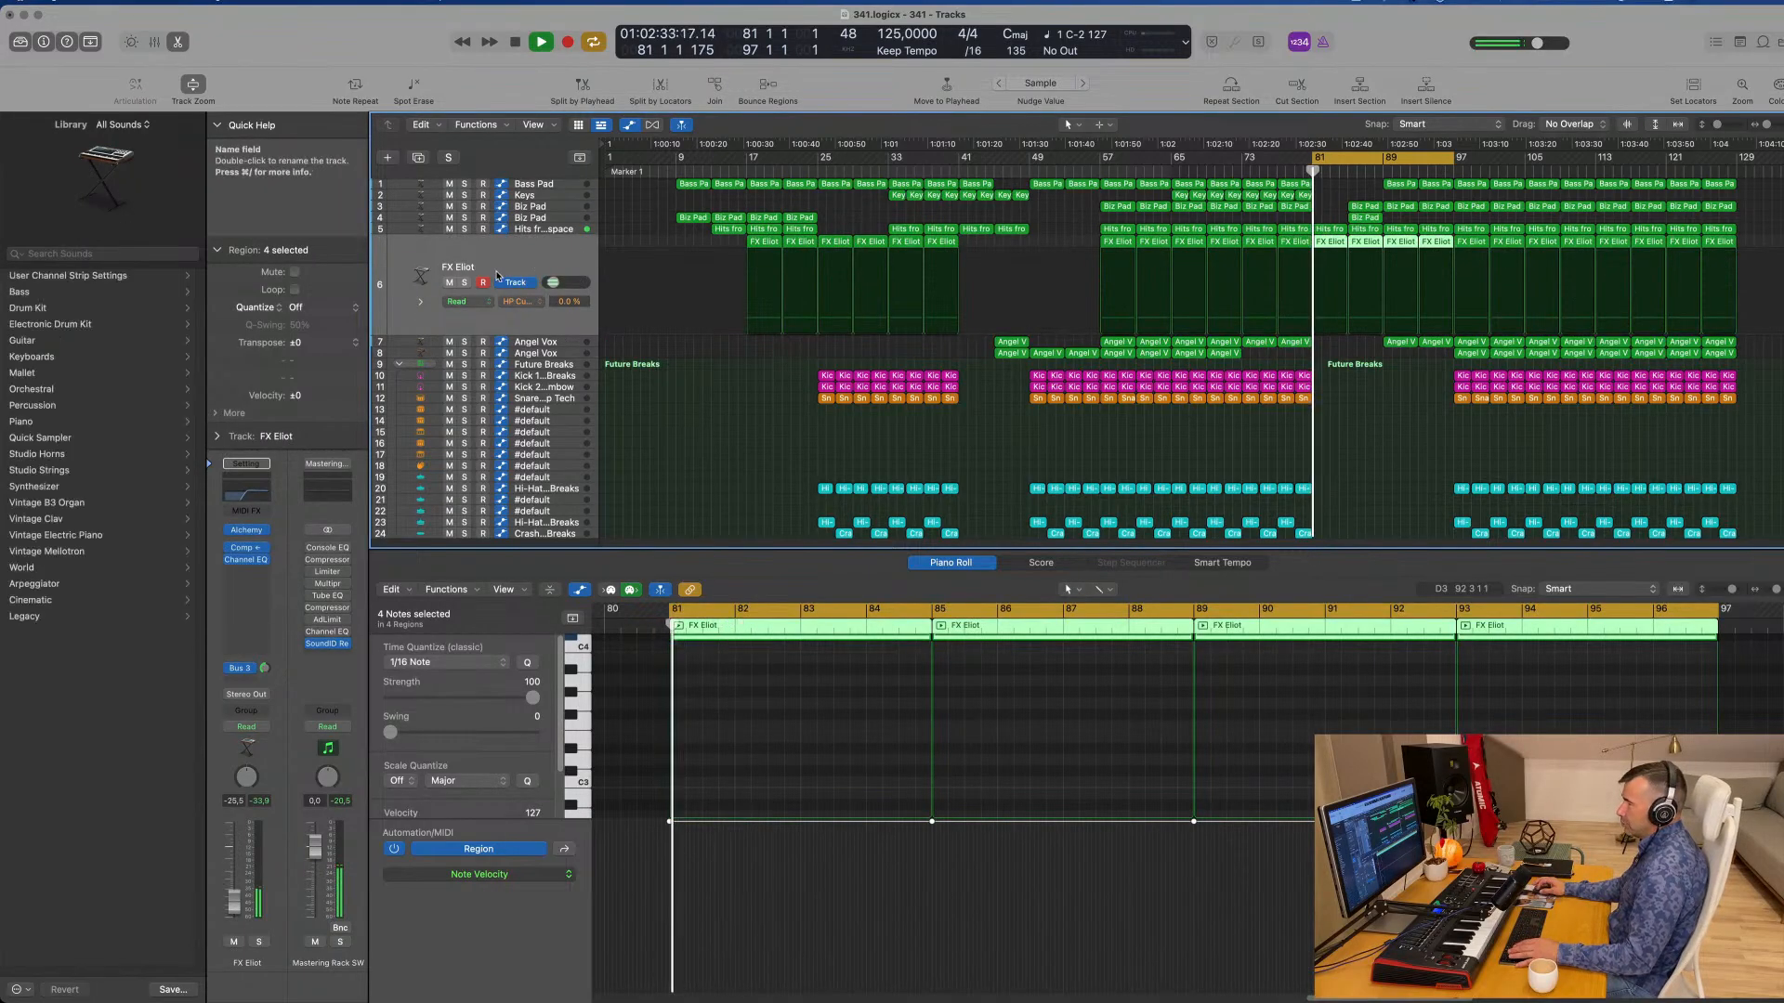
click(247, 530)
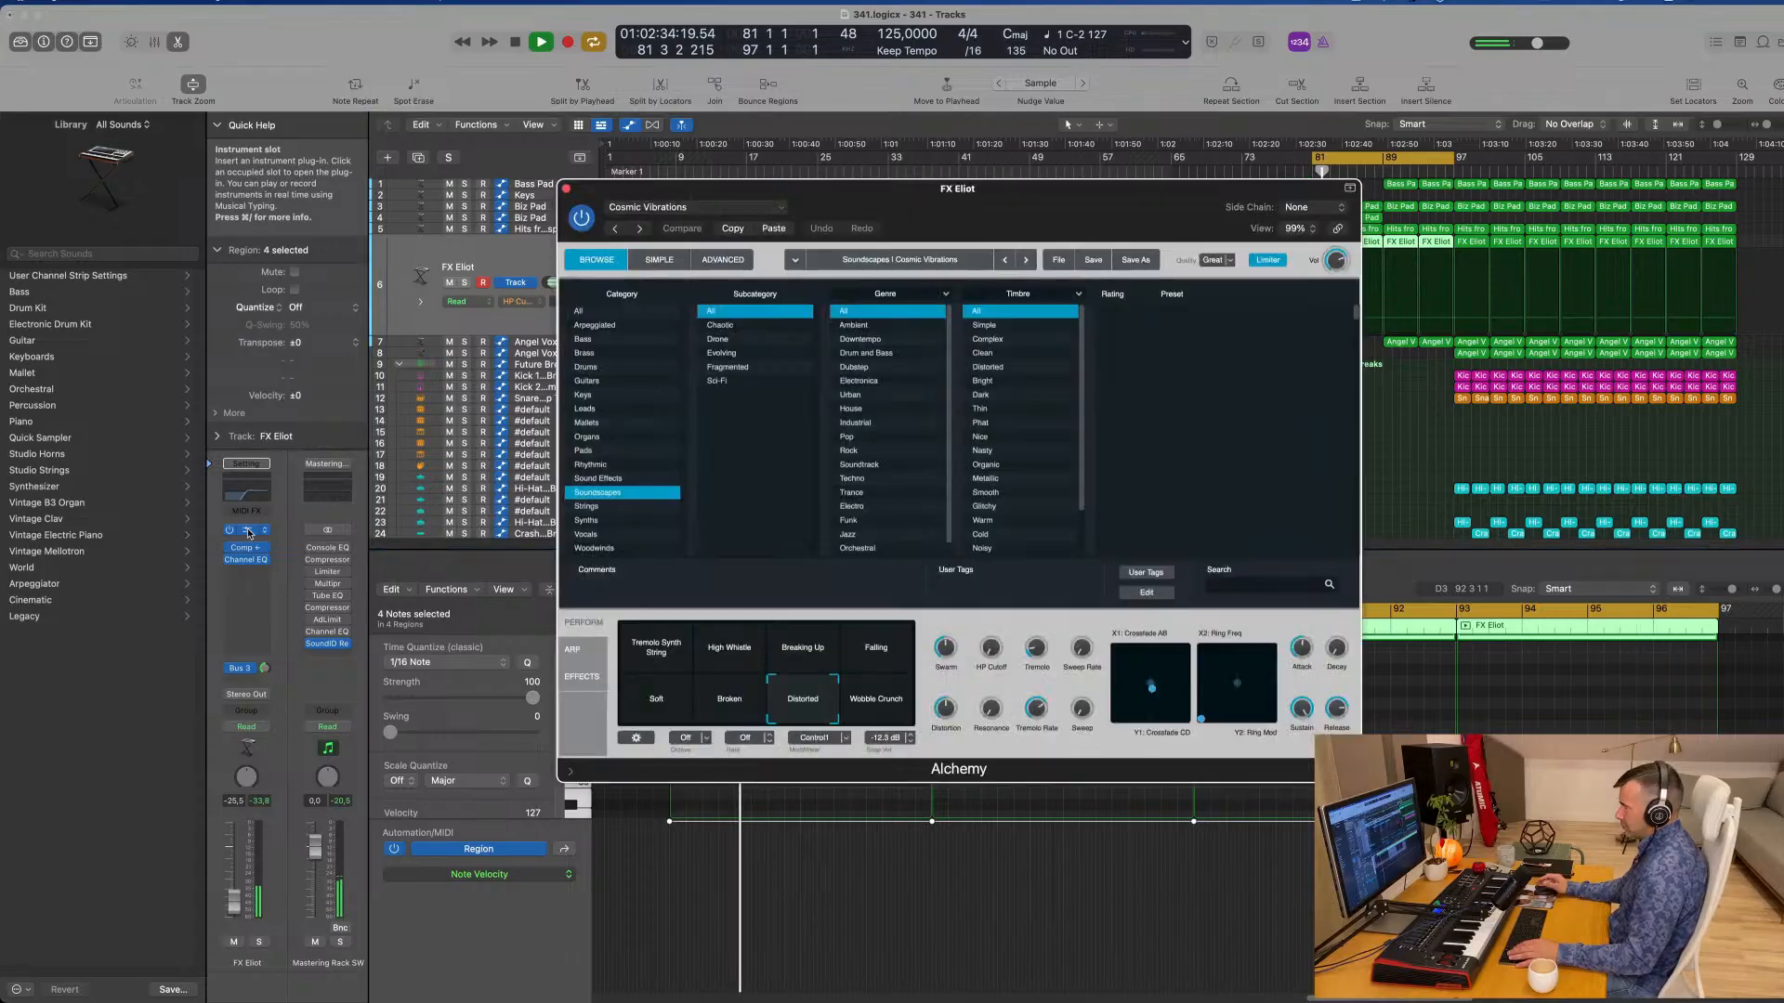
drag(1029, 192, 1420, 314)
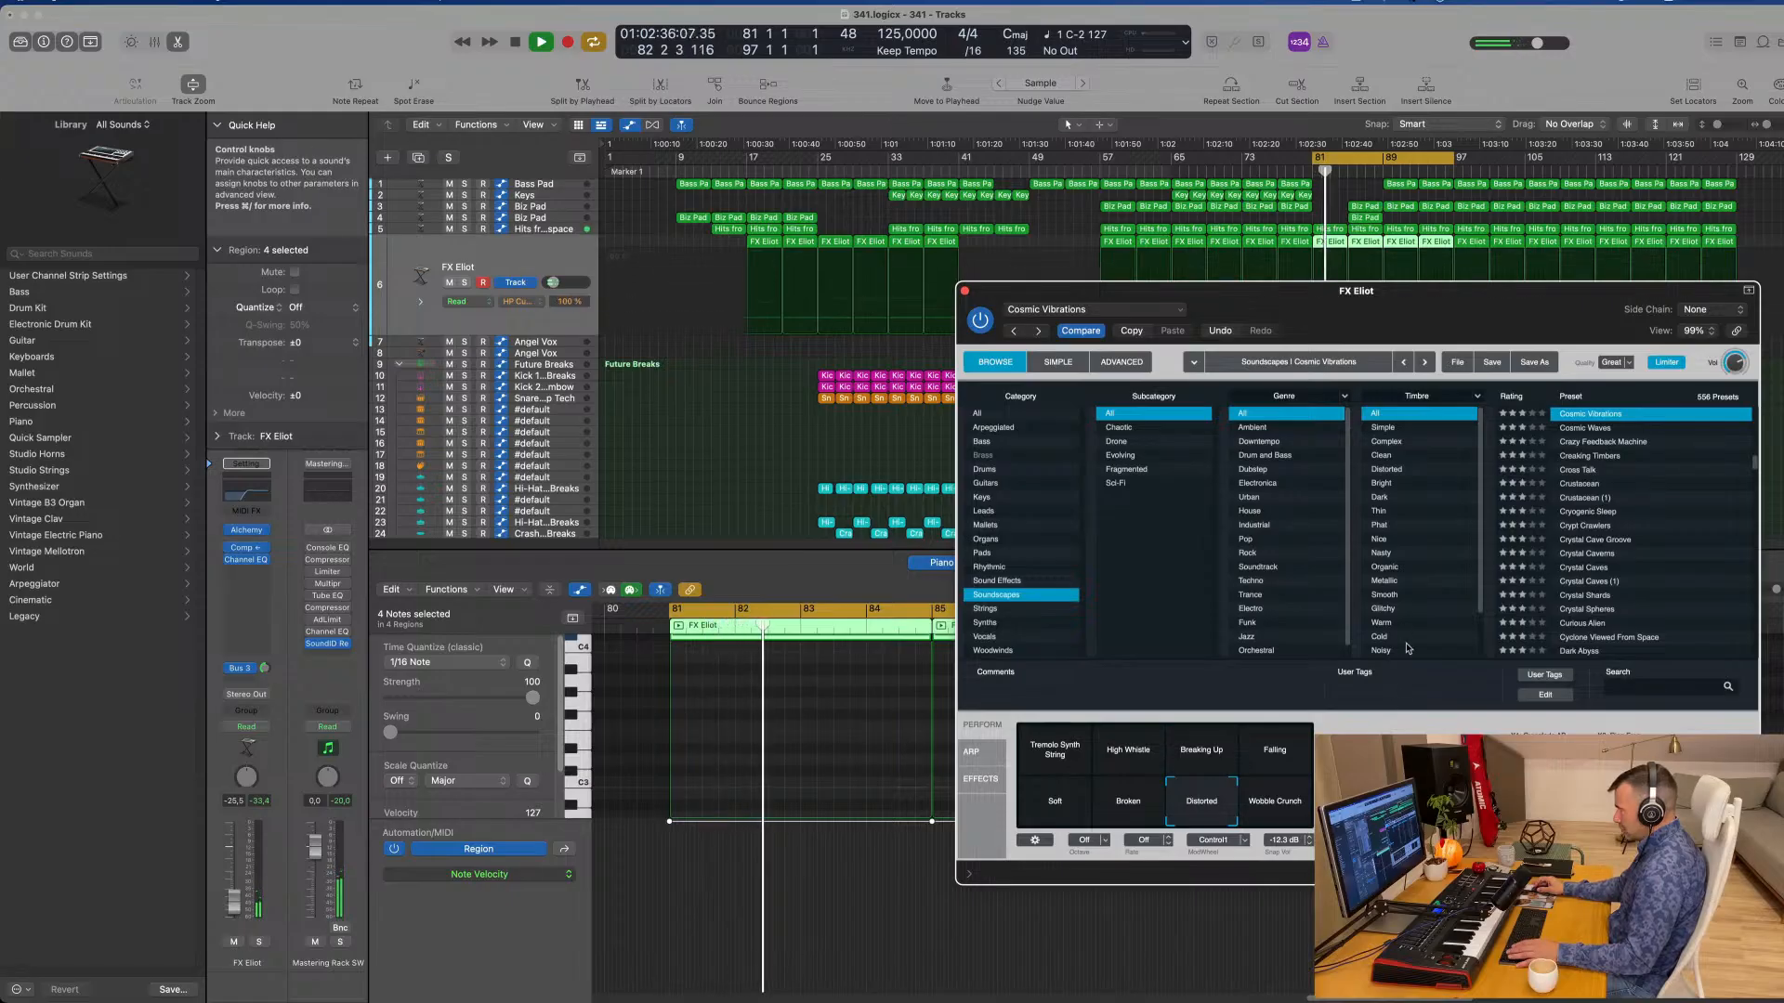
key(space)
key(space)
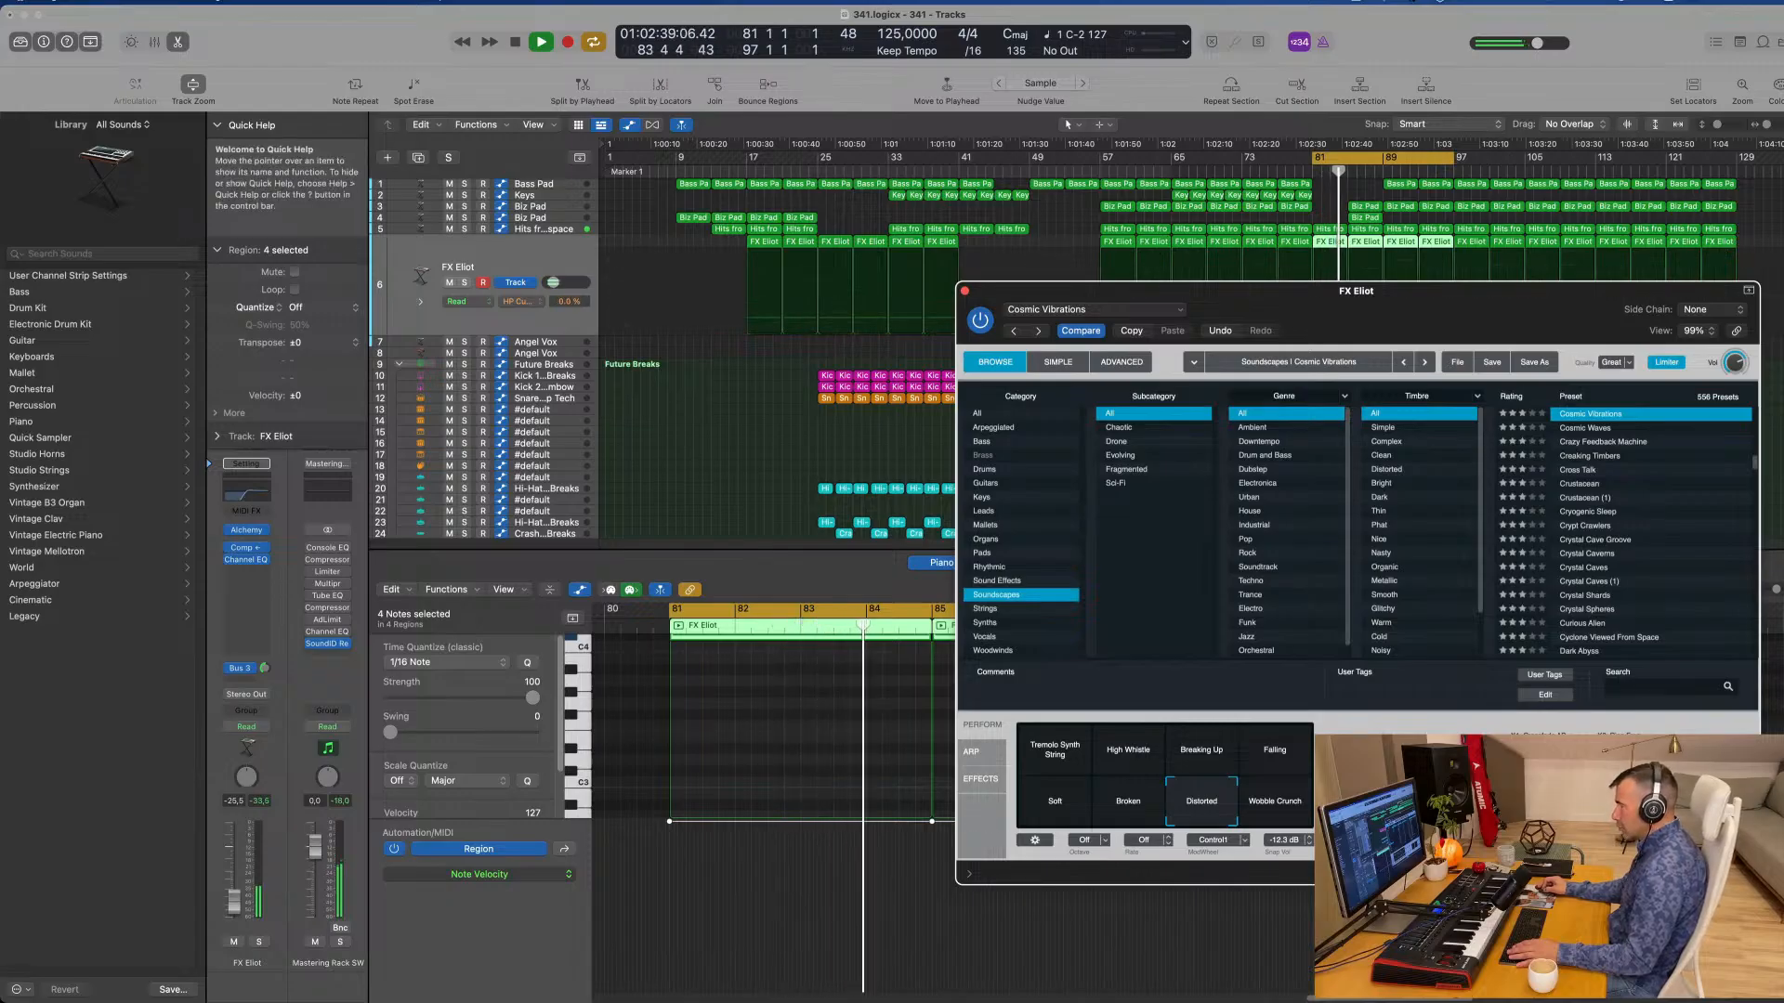
key(space)
key(space)
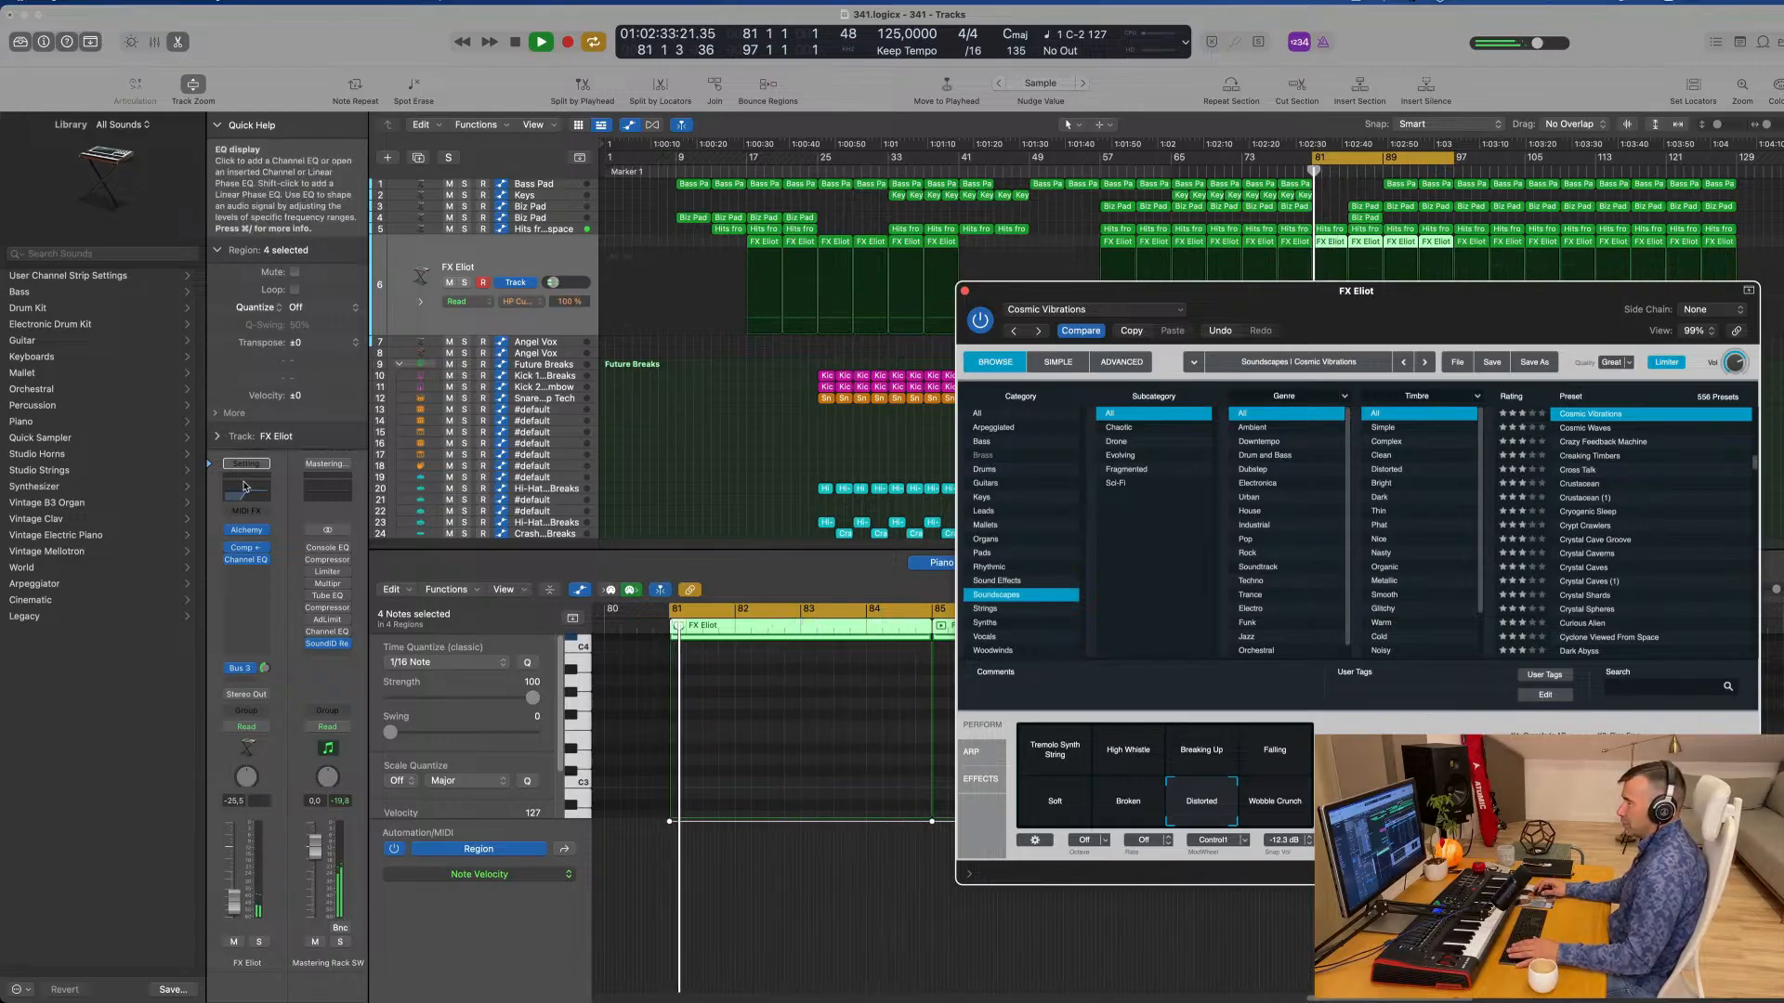
Step: Try the FX Eliot Channel EQ with its low cut at about 39.8 Hz while replaying from bar 81
click(246, 560)
key(space)
key(space)
drag(968, 390, 667, 401)
key(space)
key(space)
click(1402, 785)
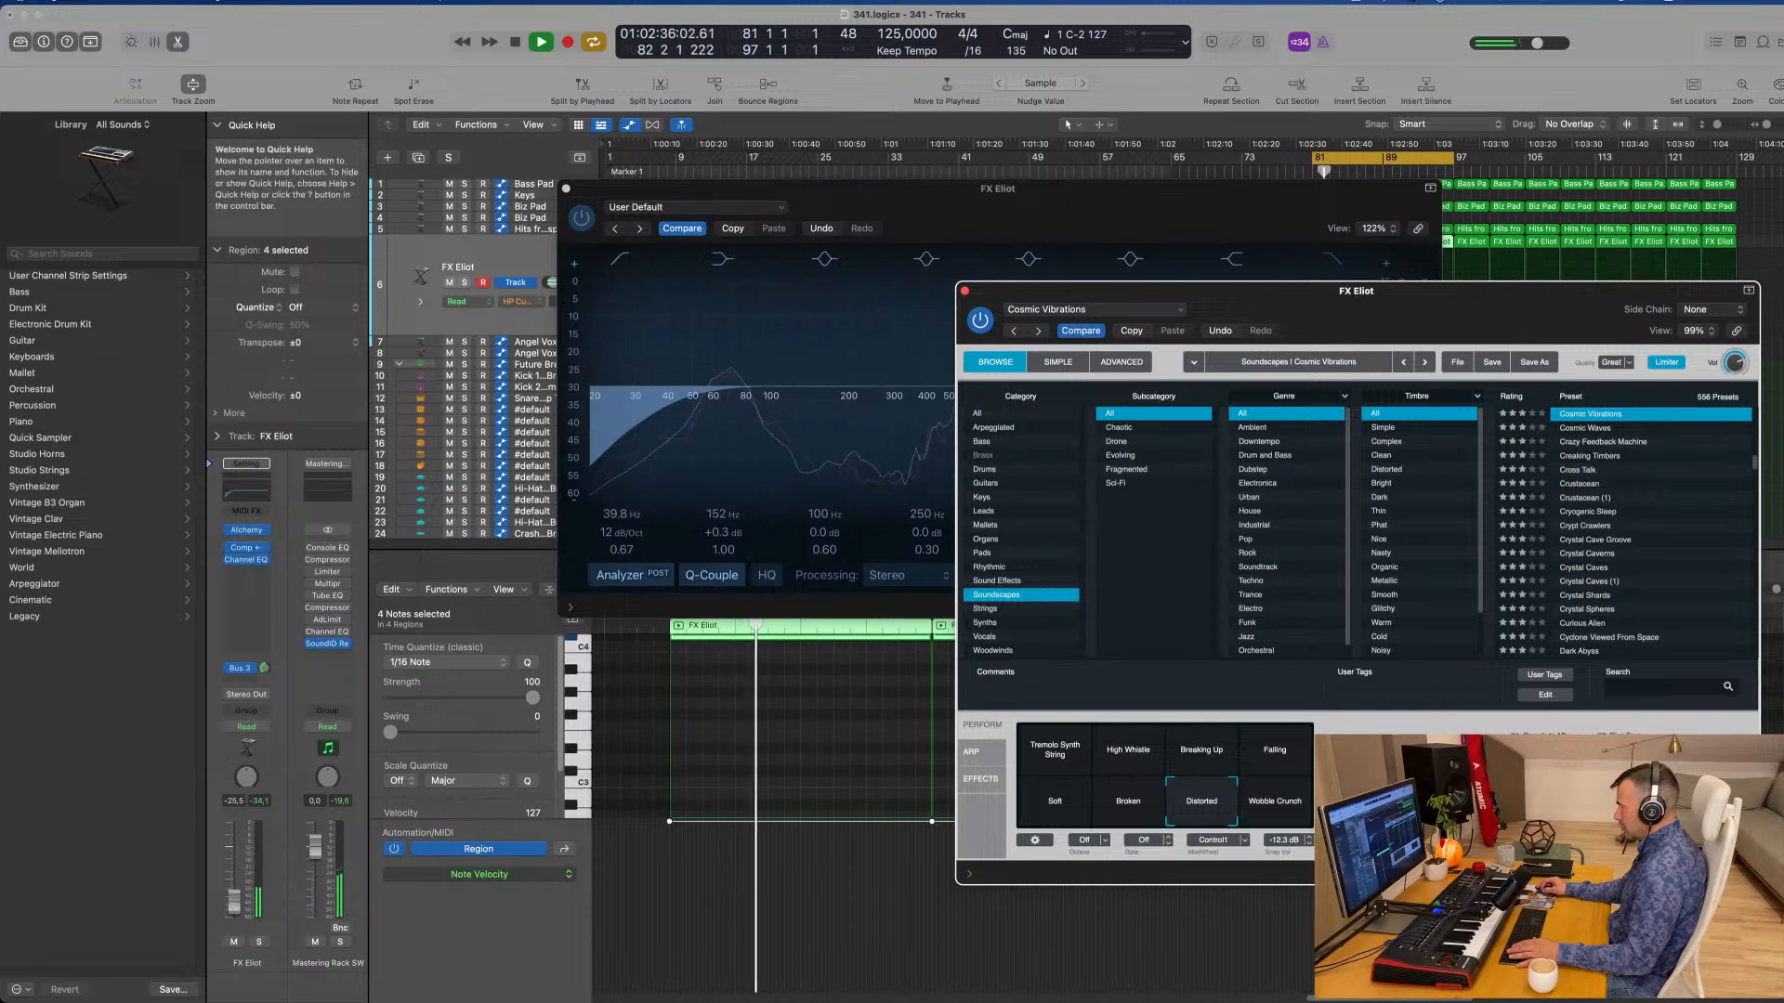
key(space)
key(space)
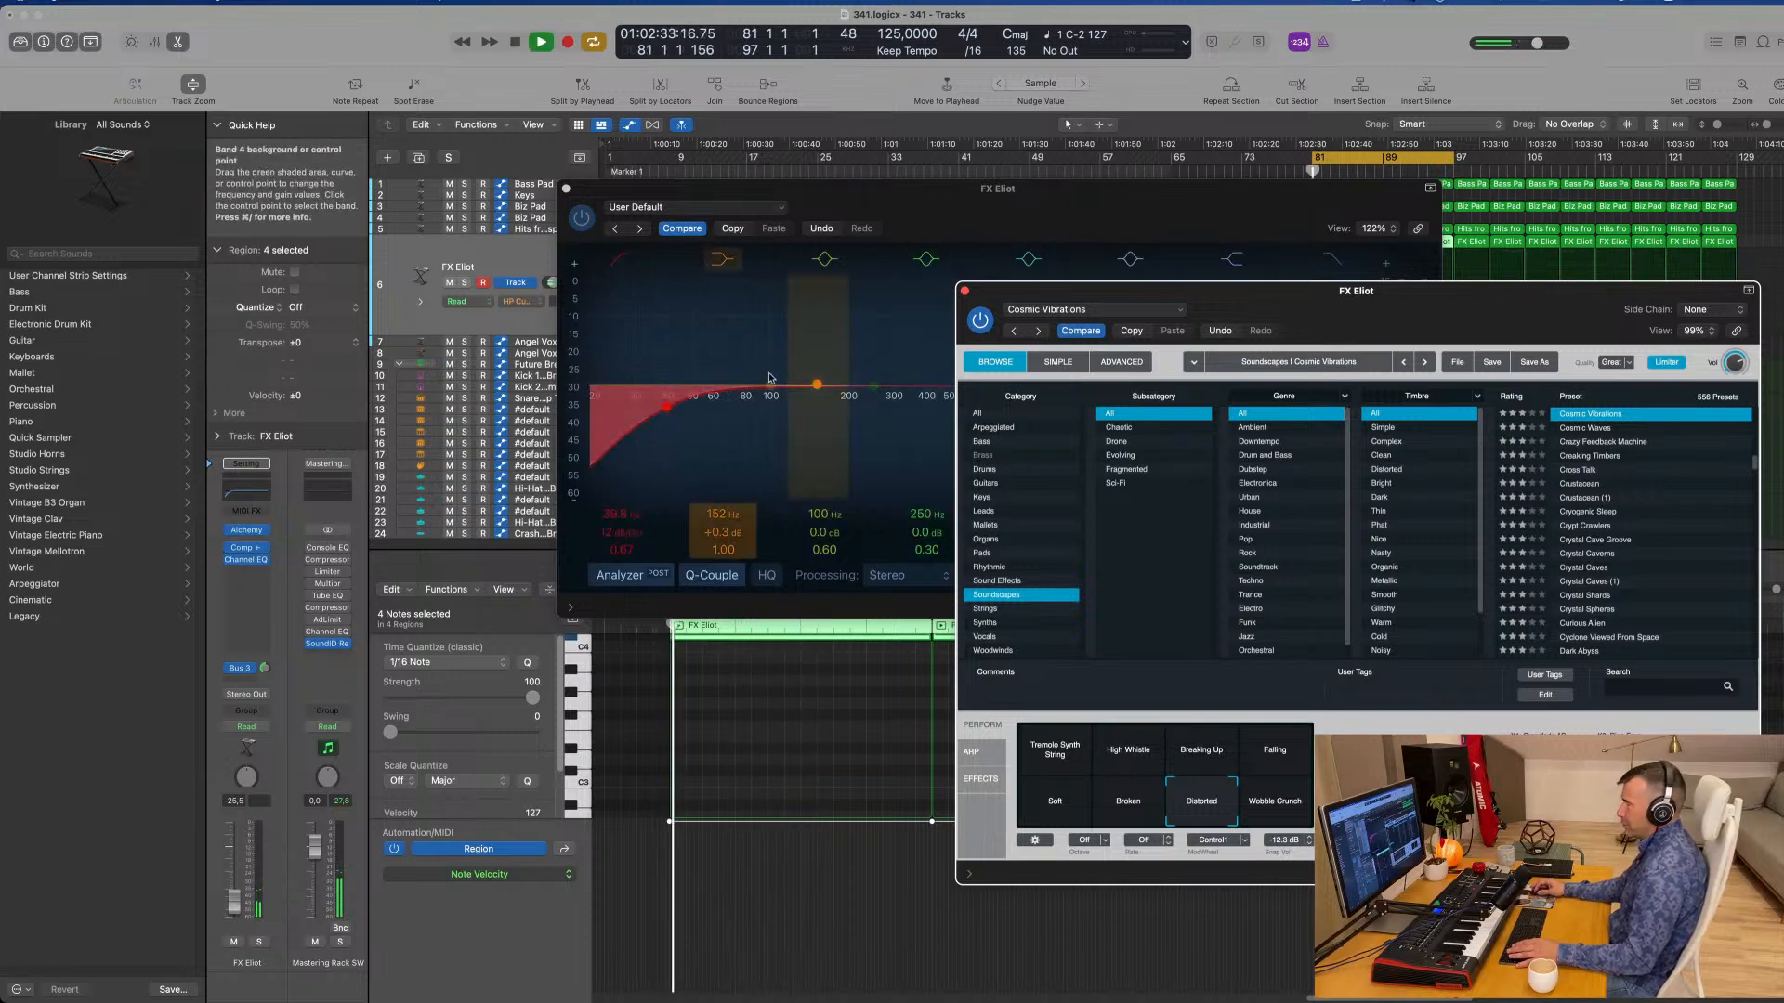
Step: Set the FX Eliot Channel EQ low cut to about 565 Hz and close the EQ
drag(678, 406, 966, 410)
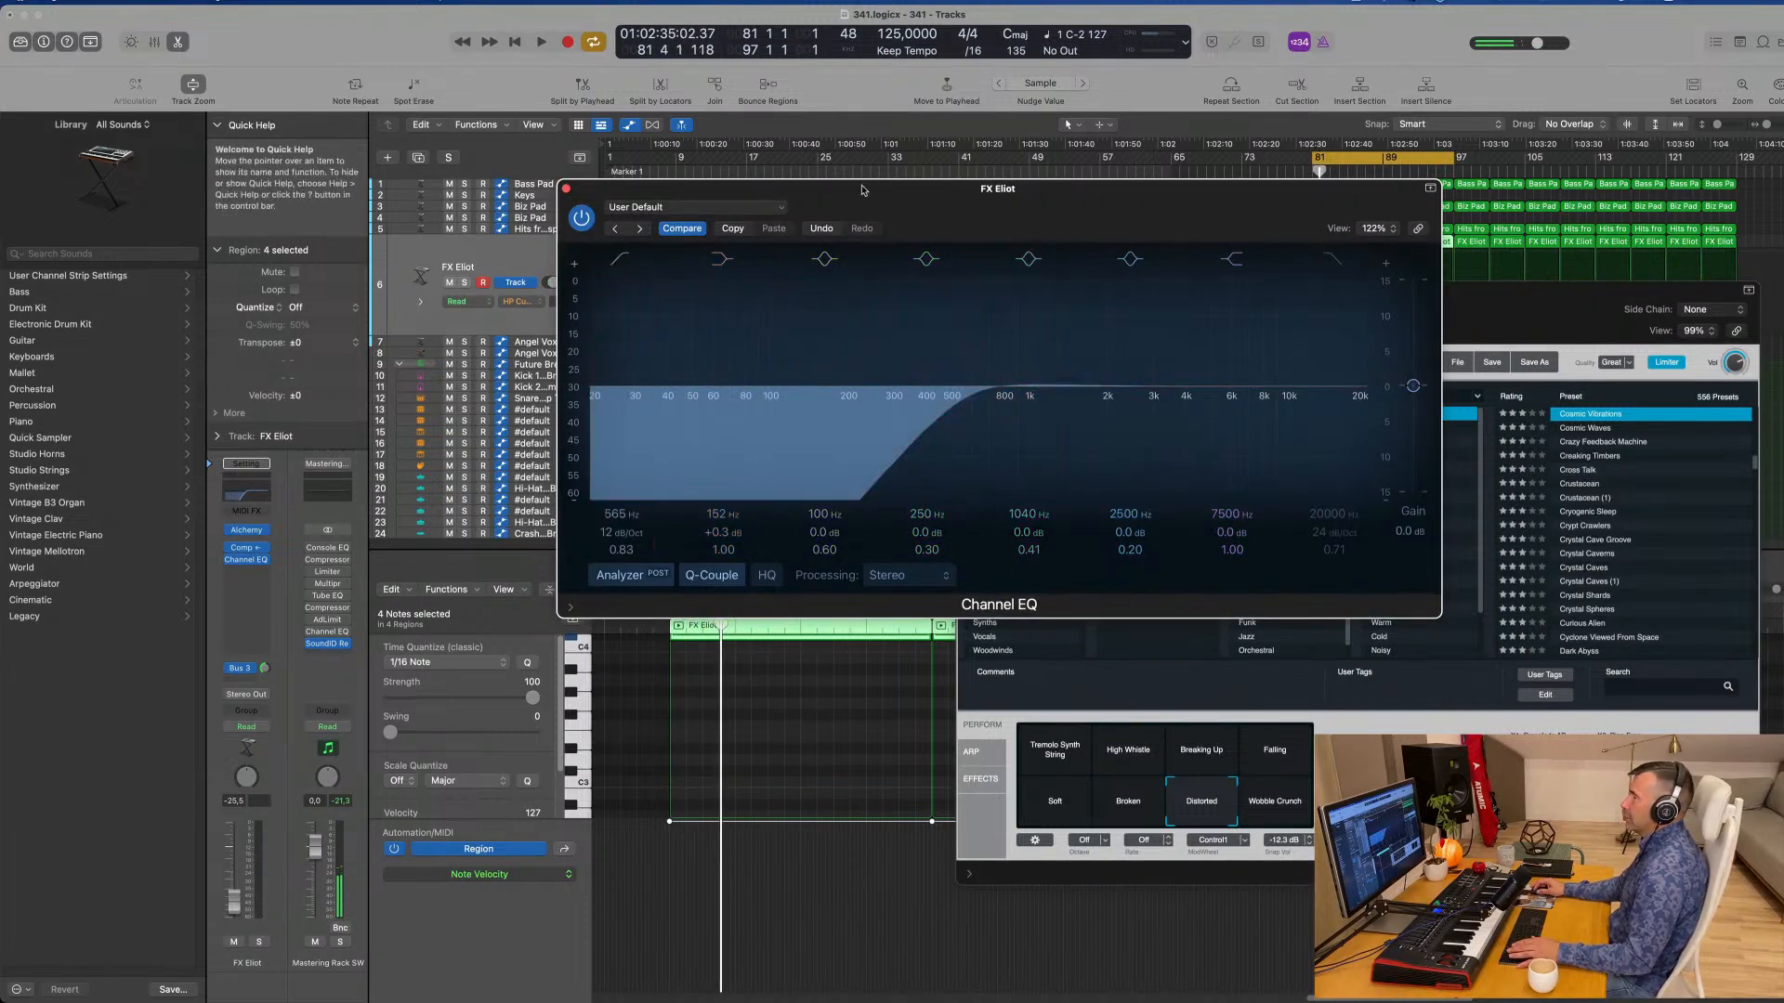
drag(568, 191, 502, 206)
click(499, 205)
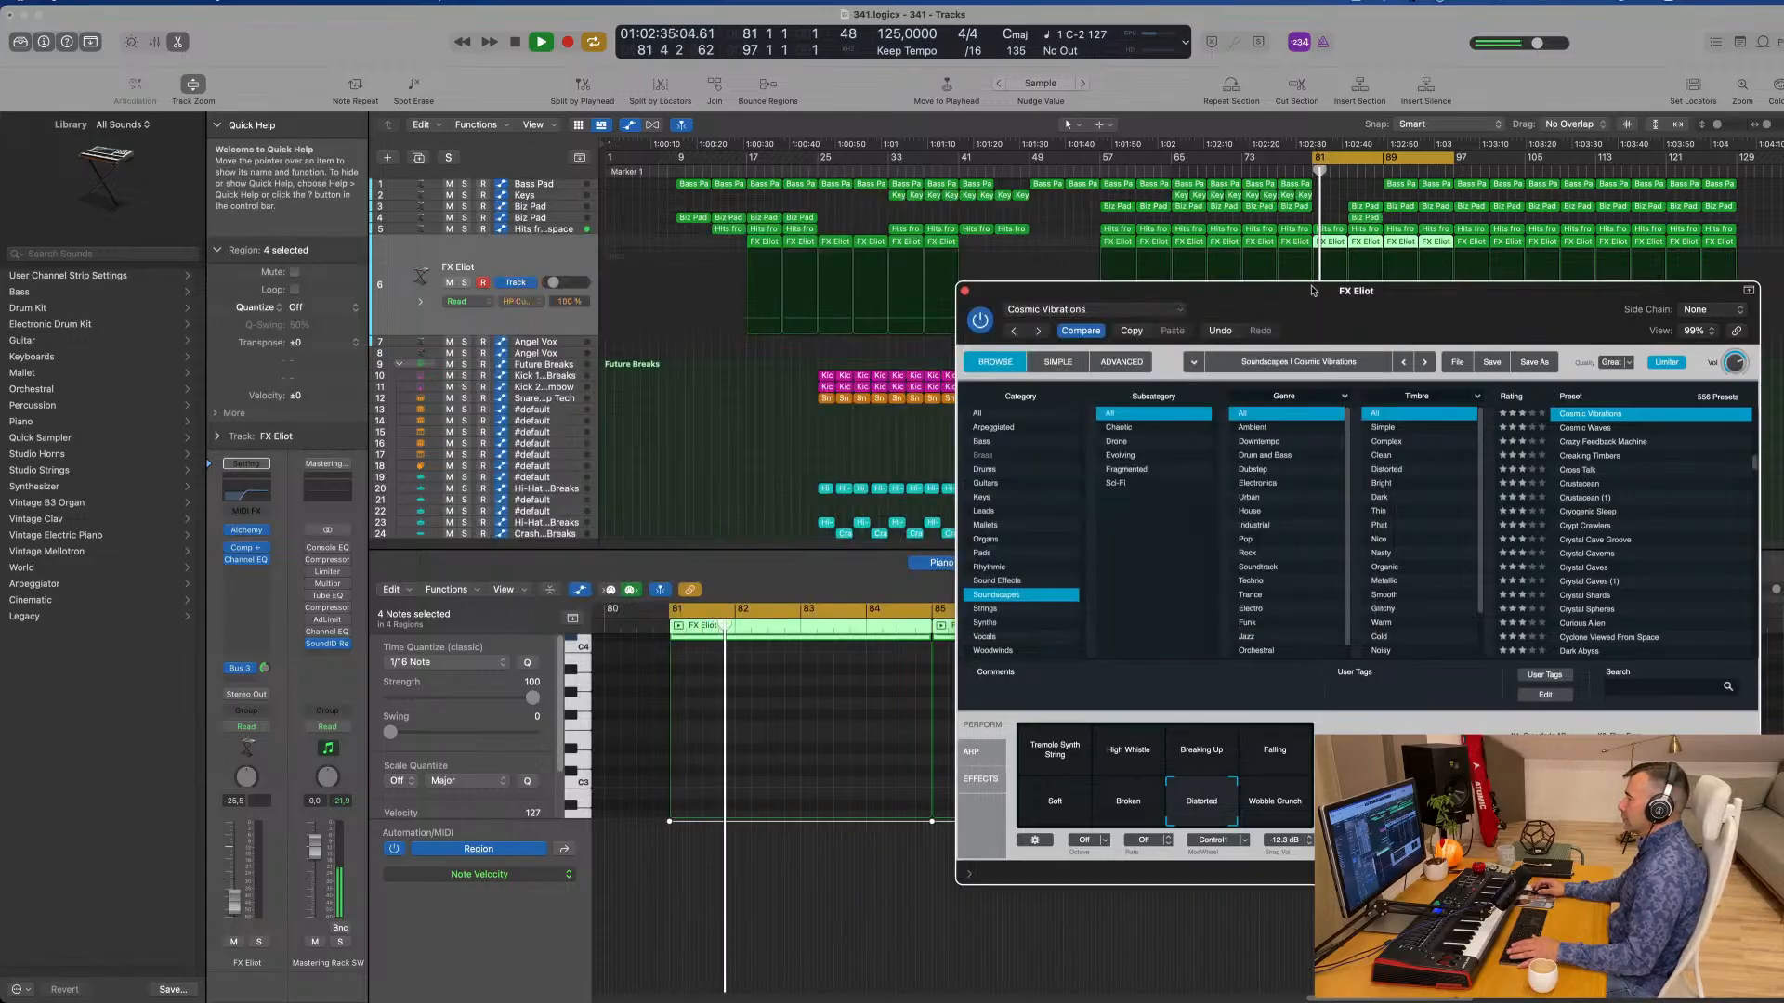
Step: Set HP Cutoff to 0.0% in FX Eliot's Alchemy, close the instrument and replay from bar 81
drag(1313, 291, 517, 214)
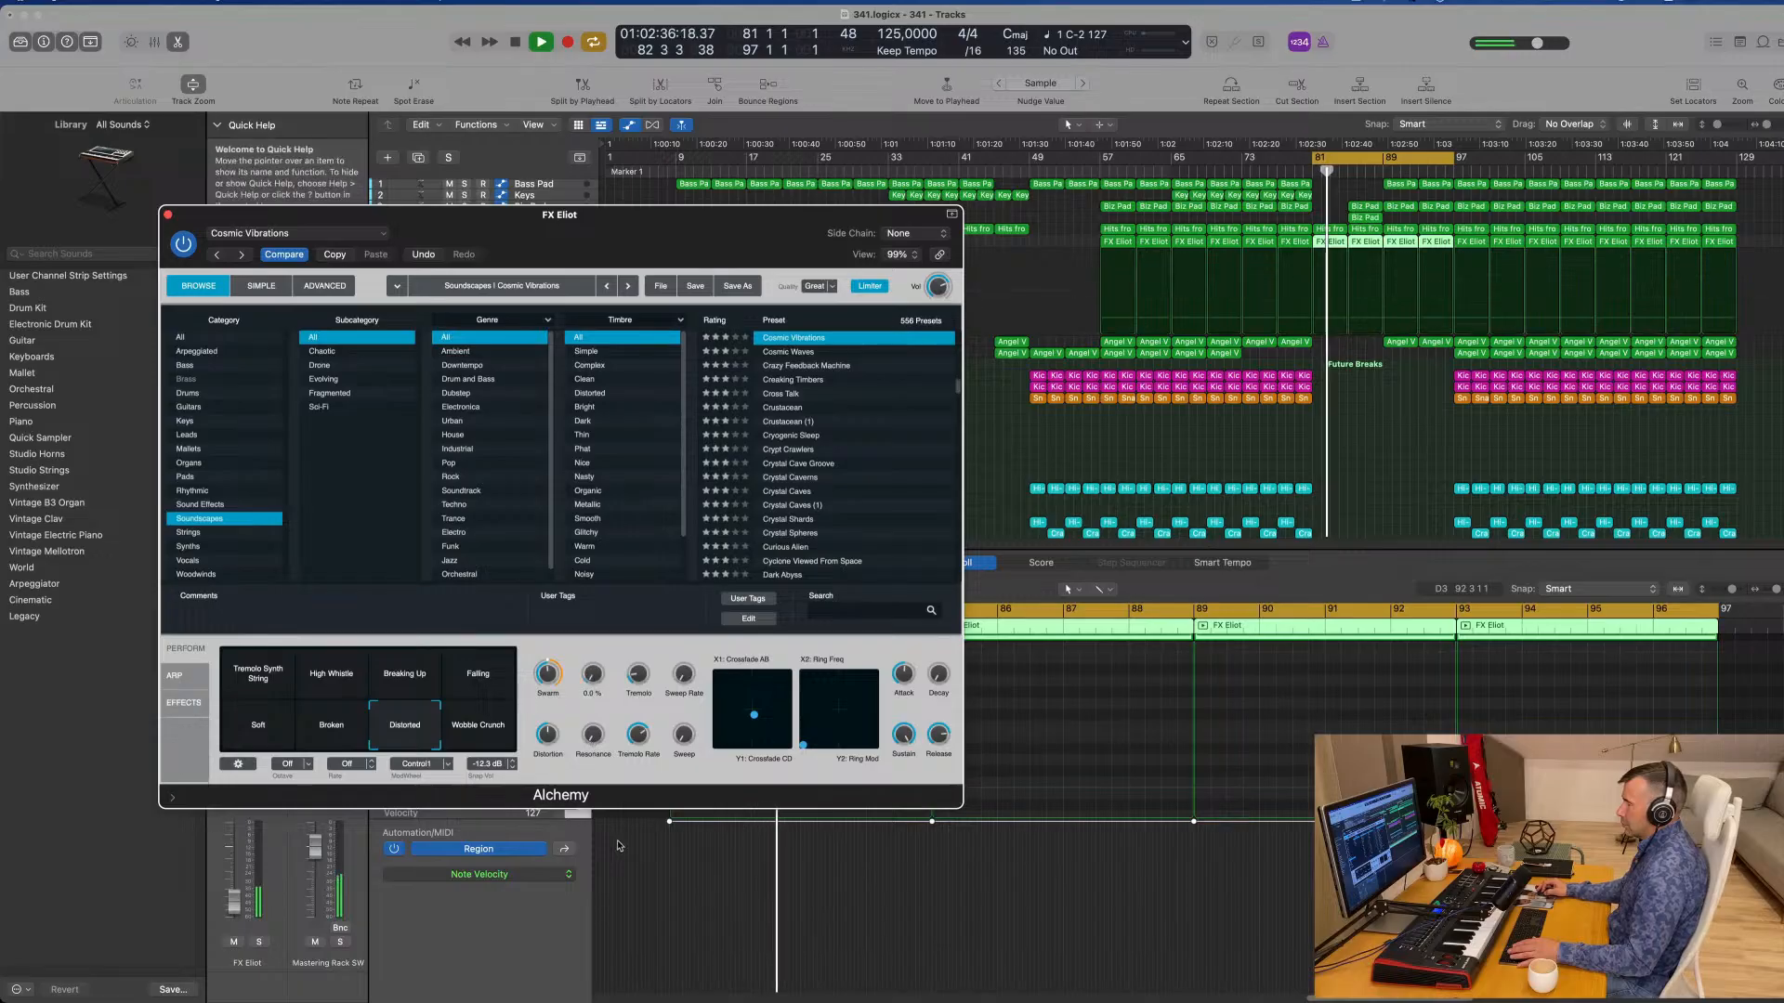
drag(227, 226, 463, 249)
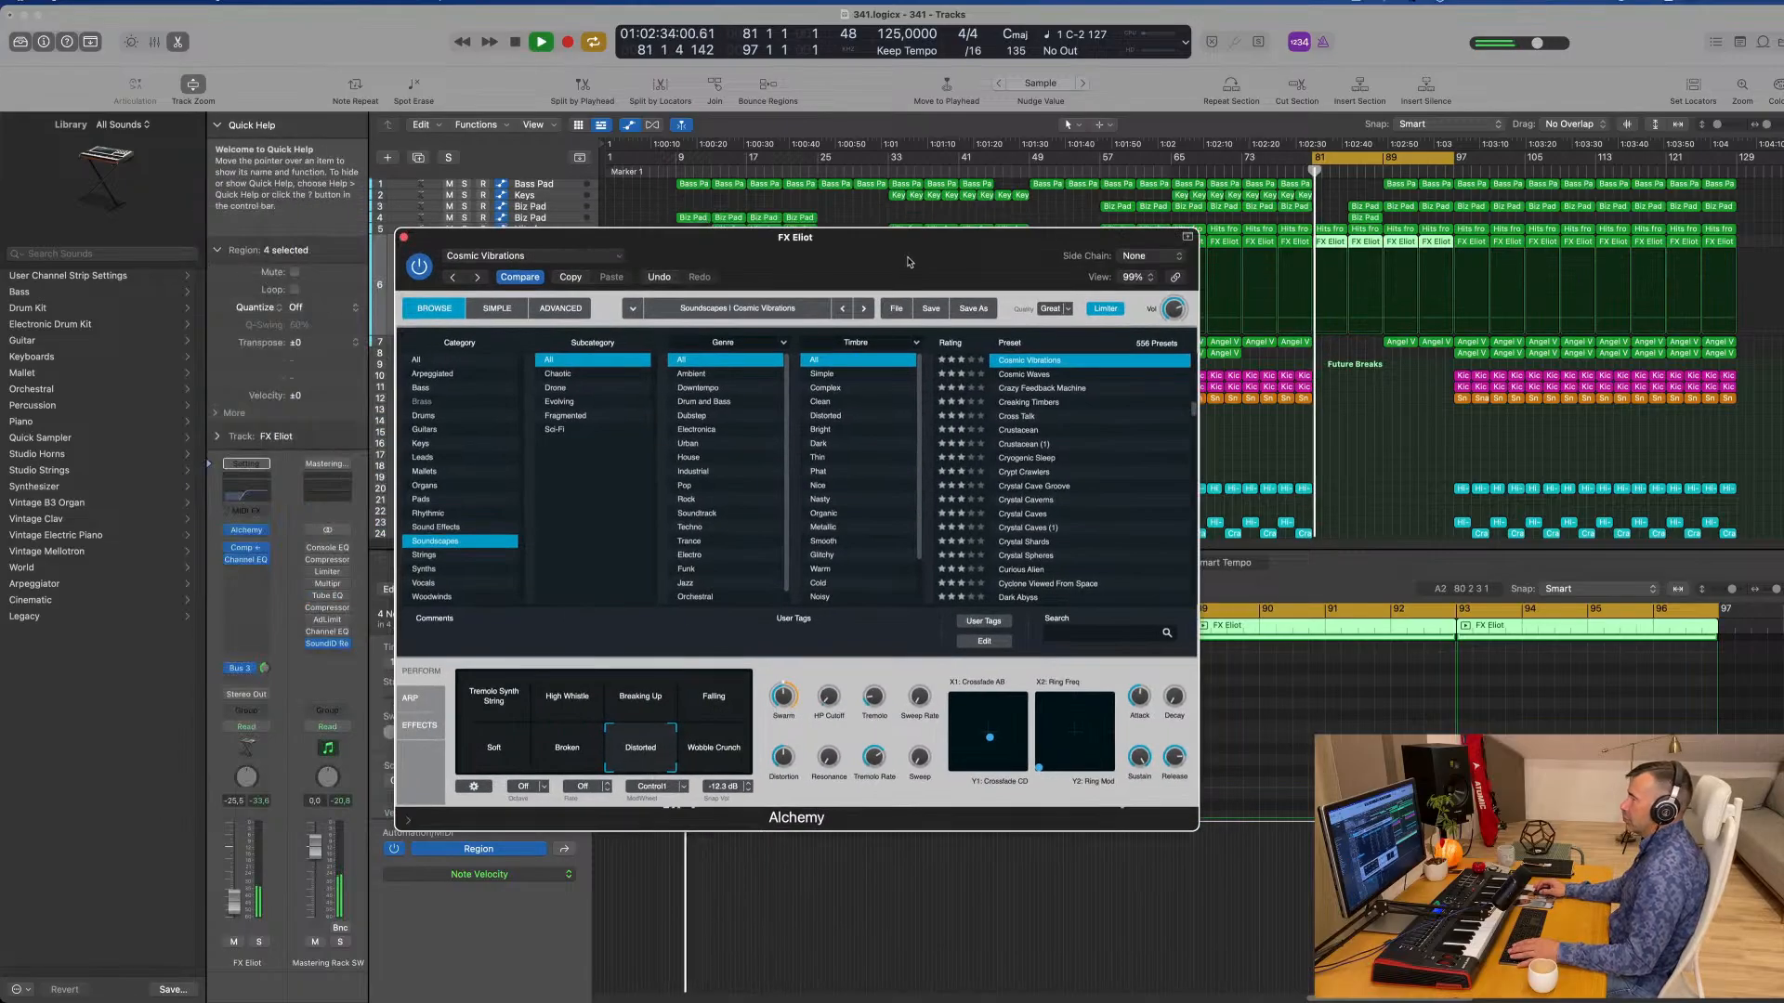
click(403, 236)
key(space)
key(space)
Step: Set Cutoff 1 to 20.5% in the Hits from space track's Alchemy, spot-check bar 47 and bar 81, and close the instrument
click(565, 232)
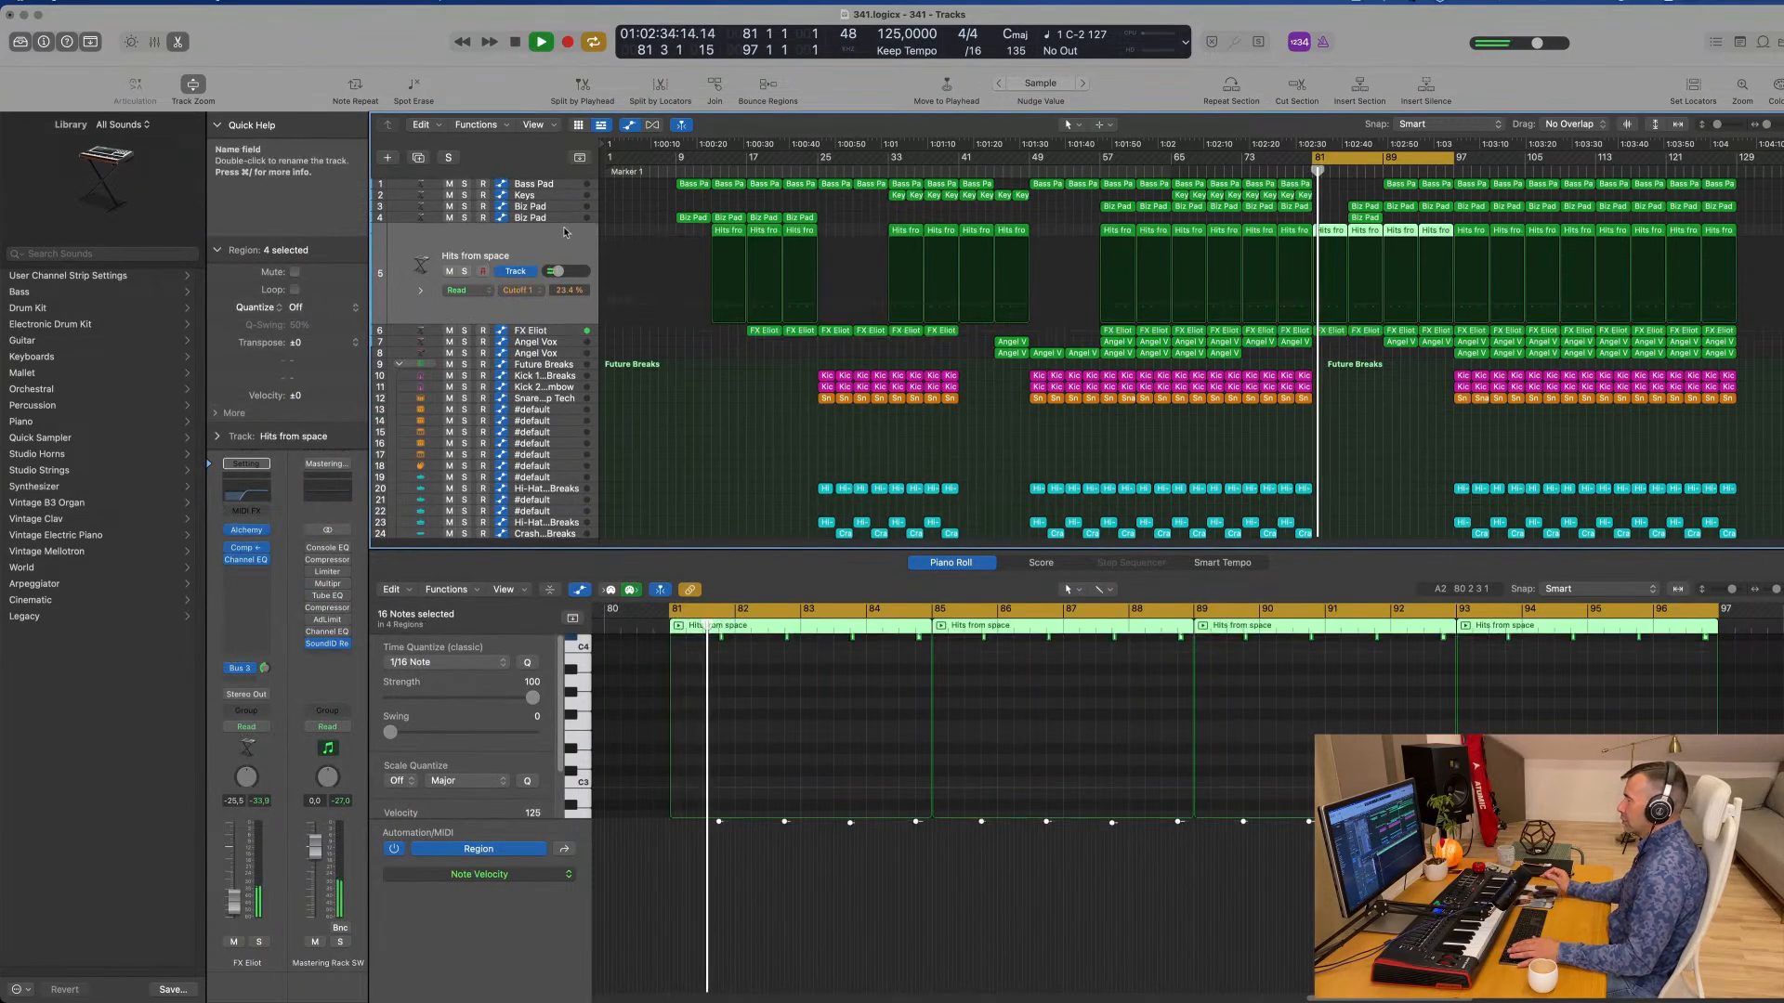
key(space)
key(space)
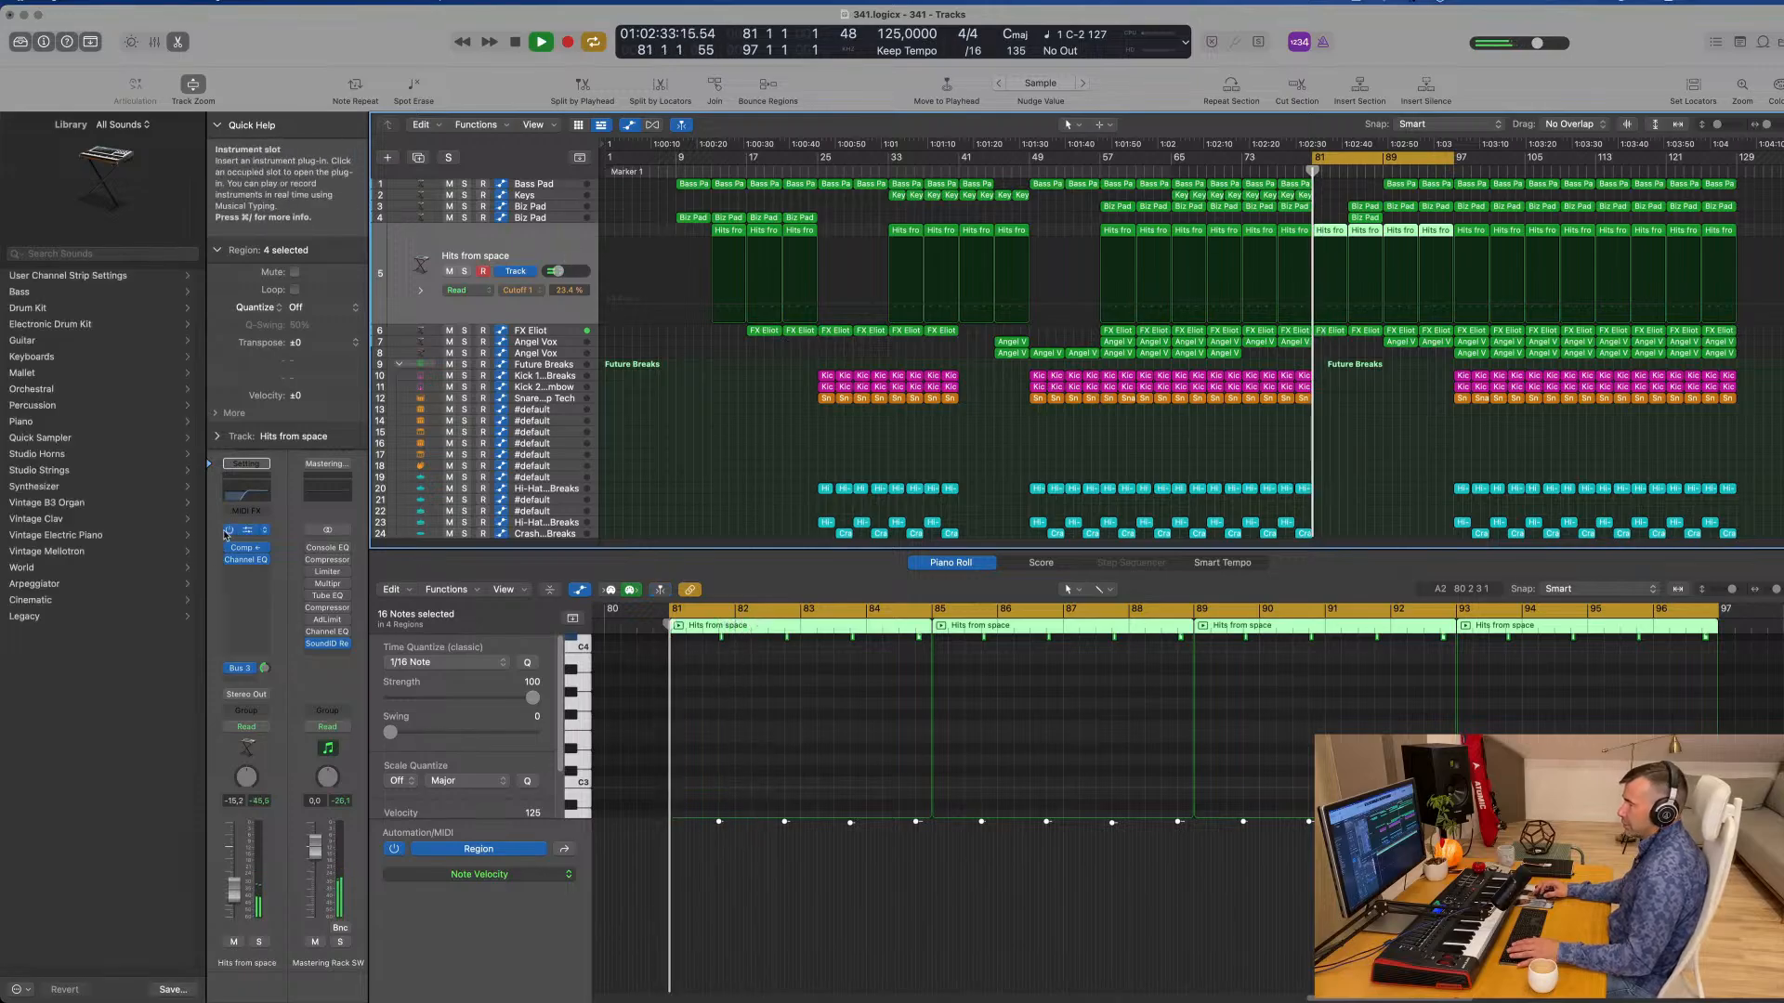
click(249, 535)
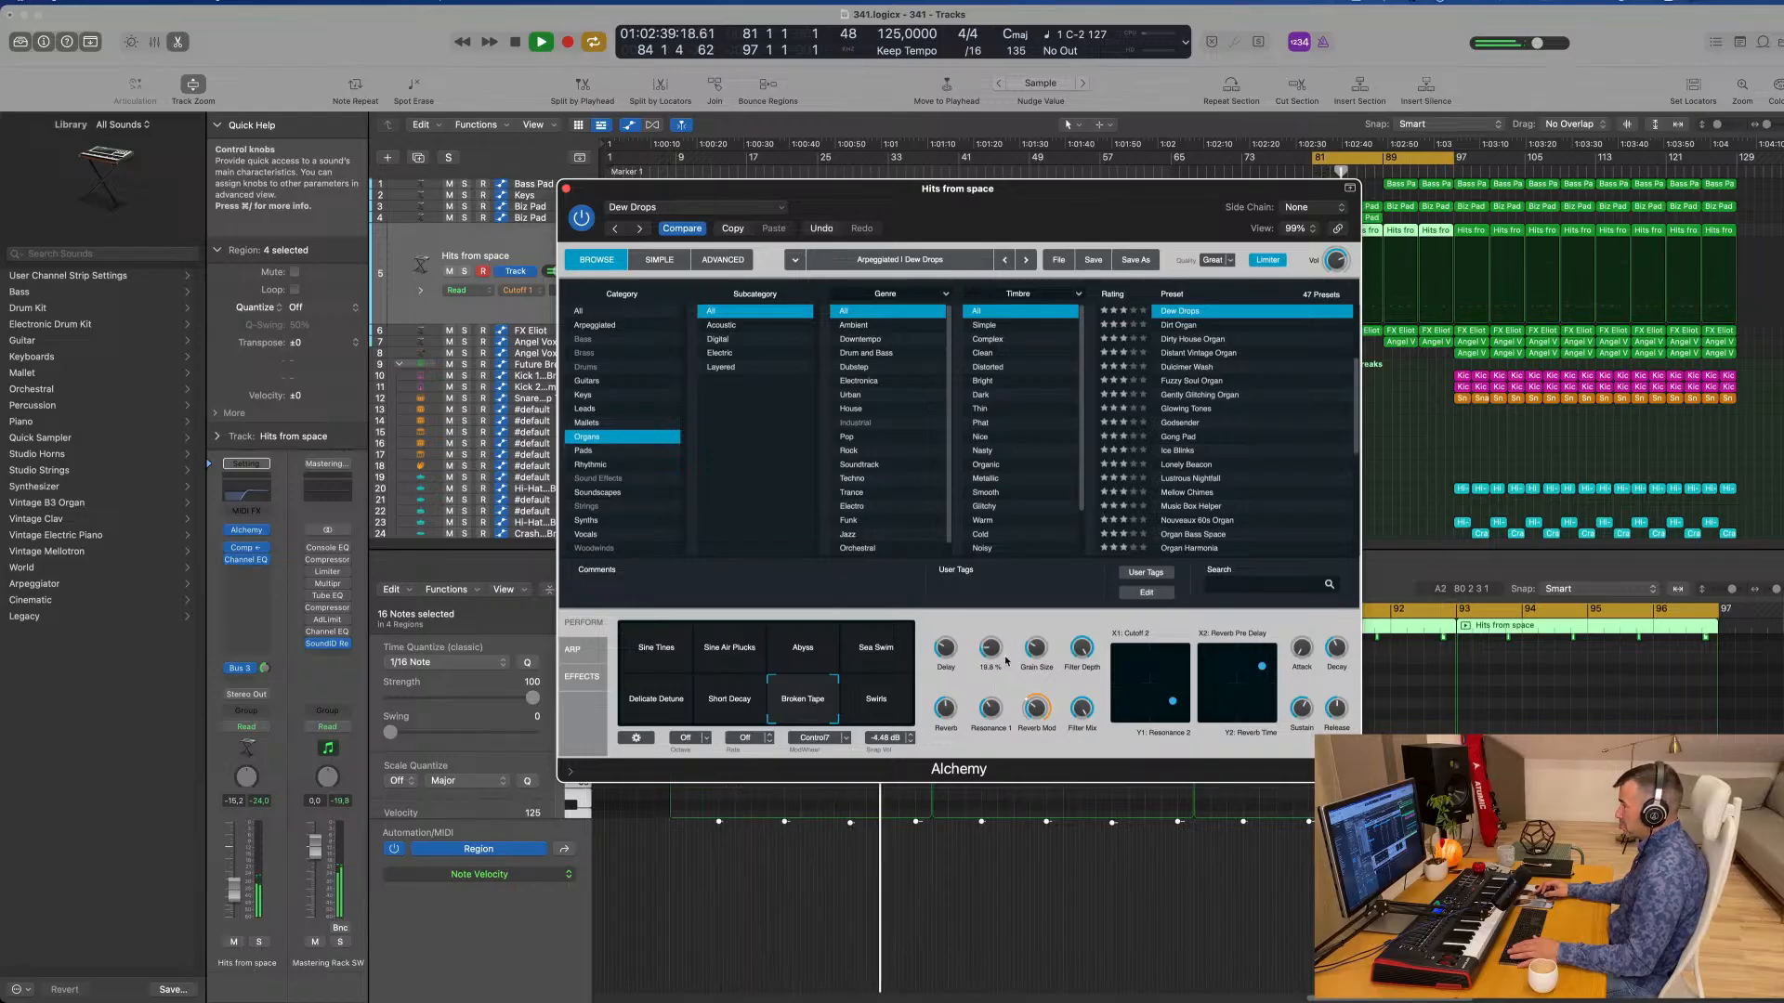
click(1015, 165)
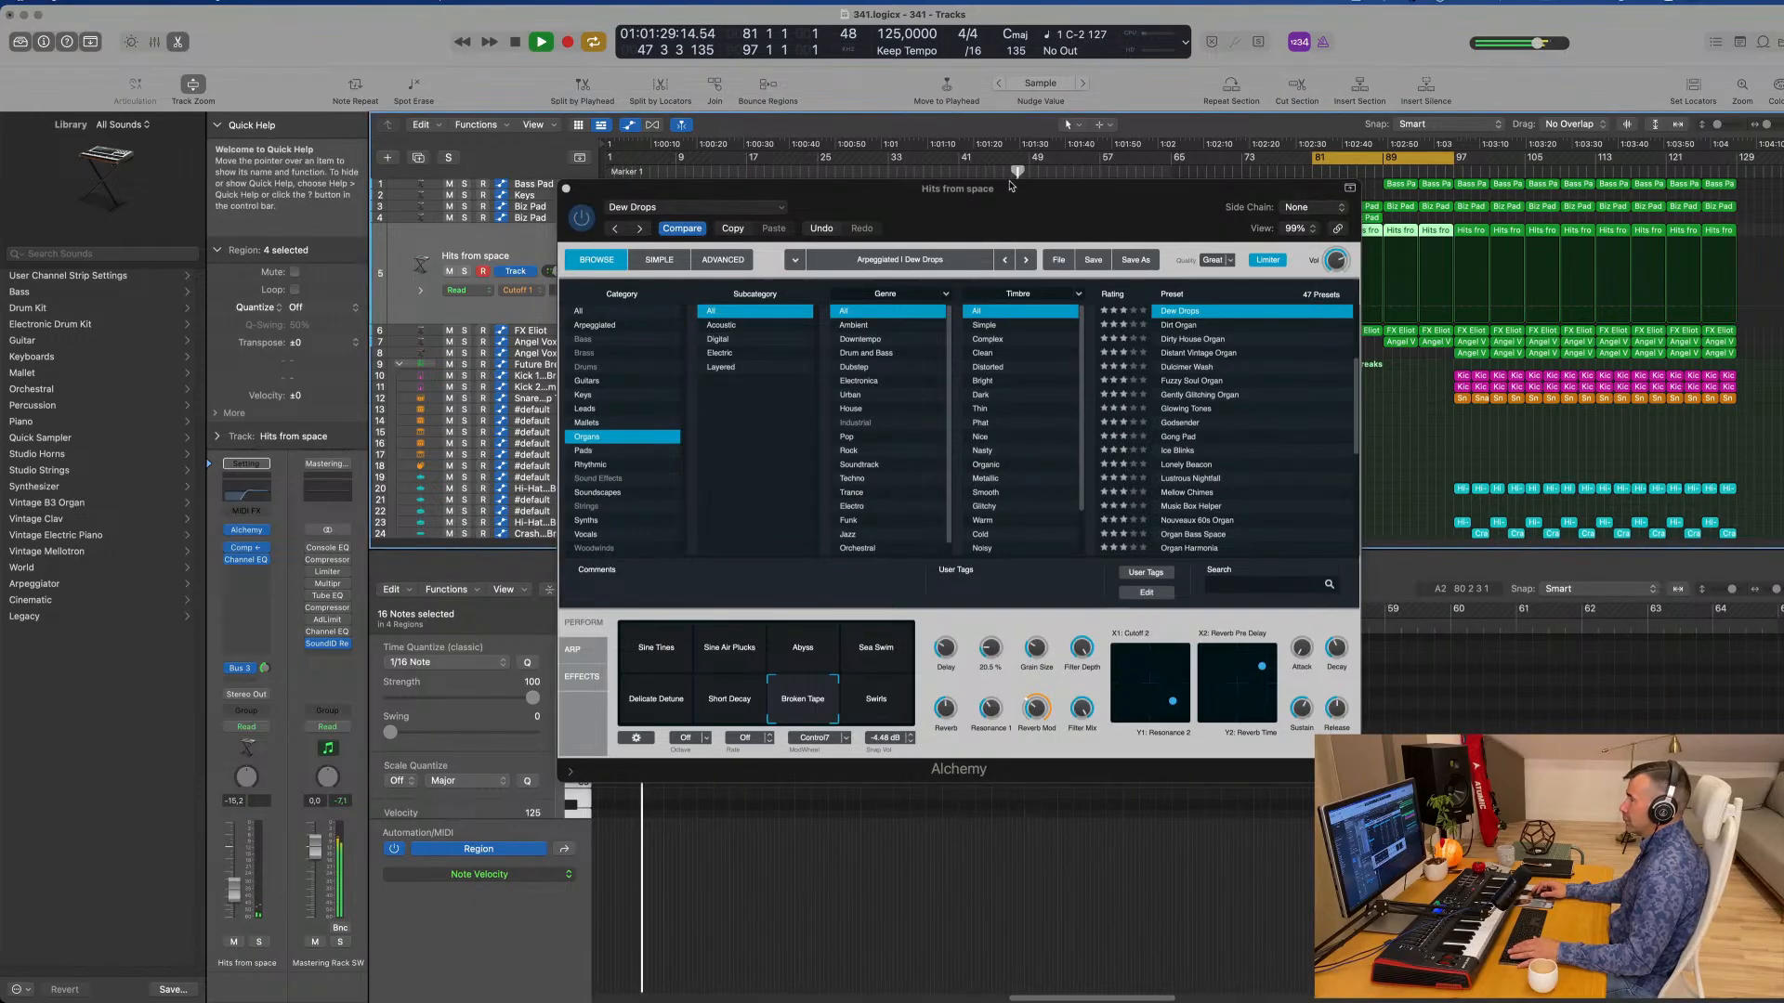
click(574, 201)
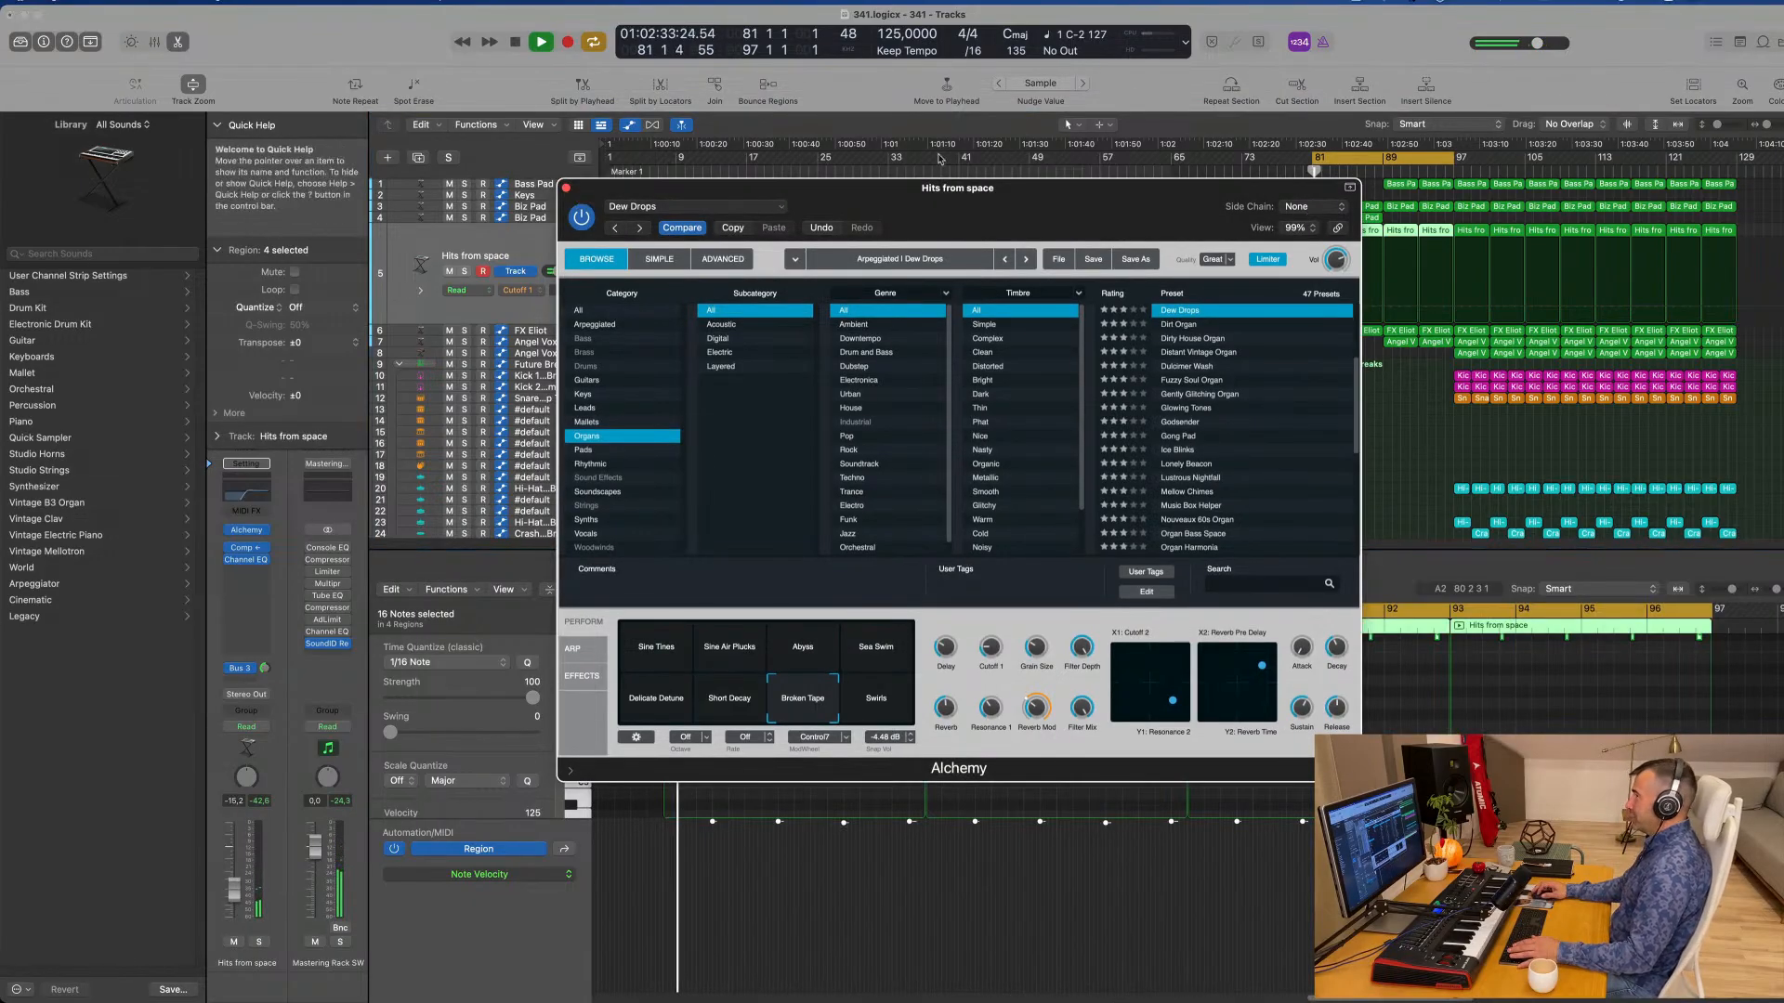
click(566, 188)
key(space)
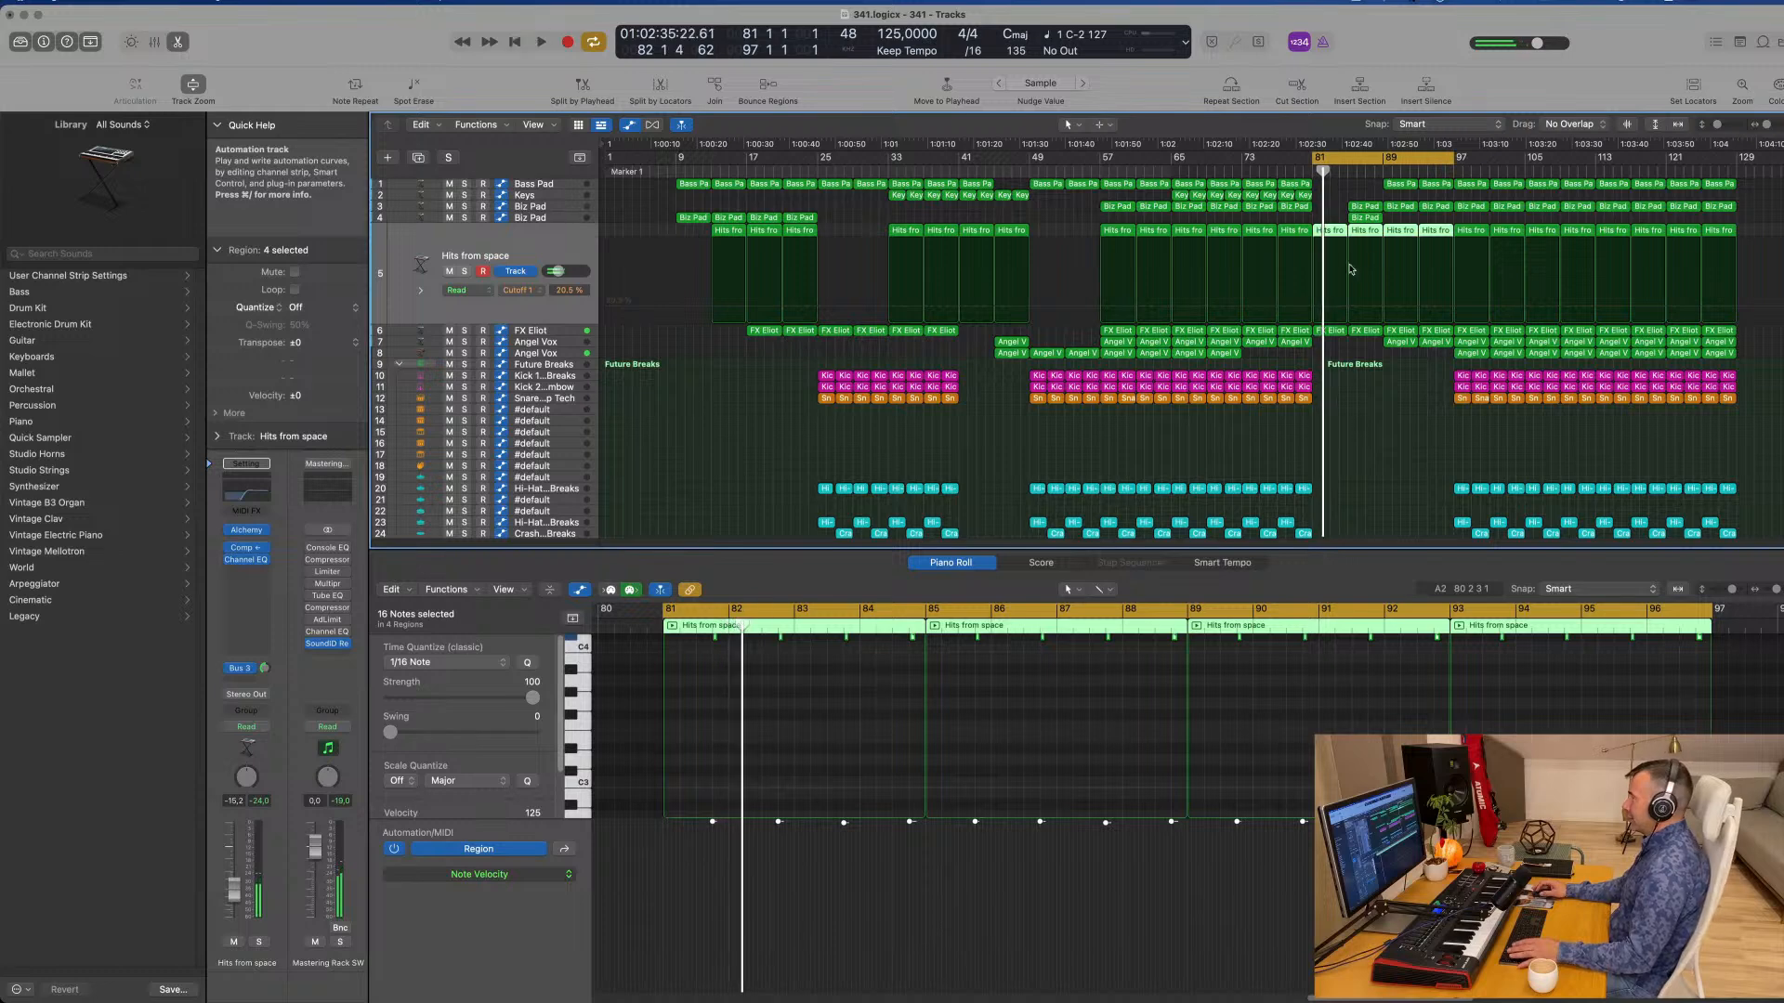
key(space)
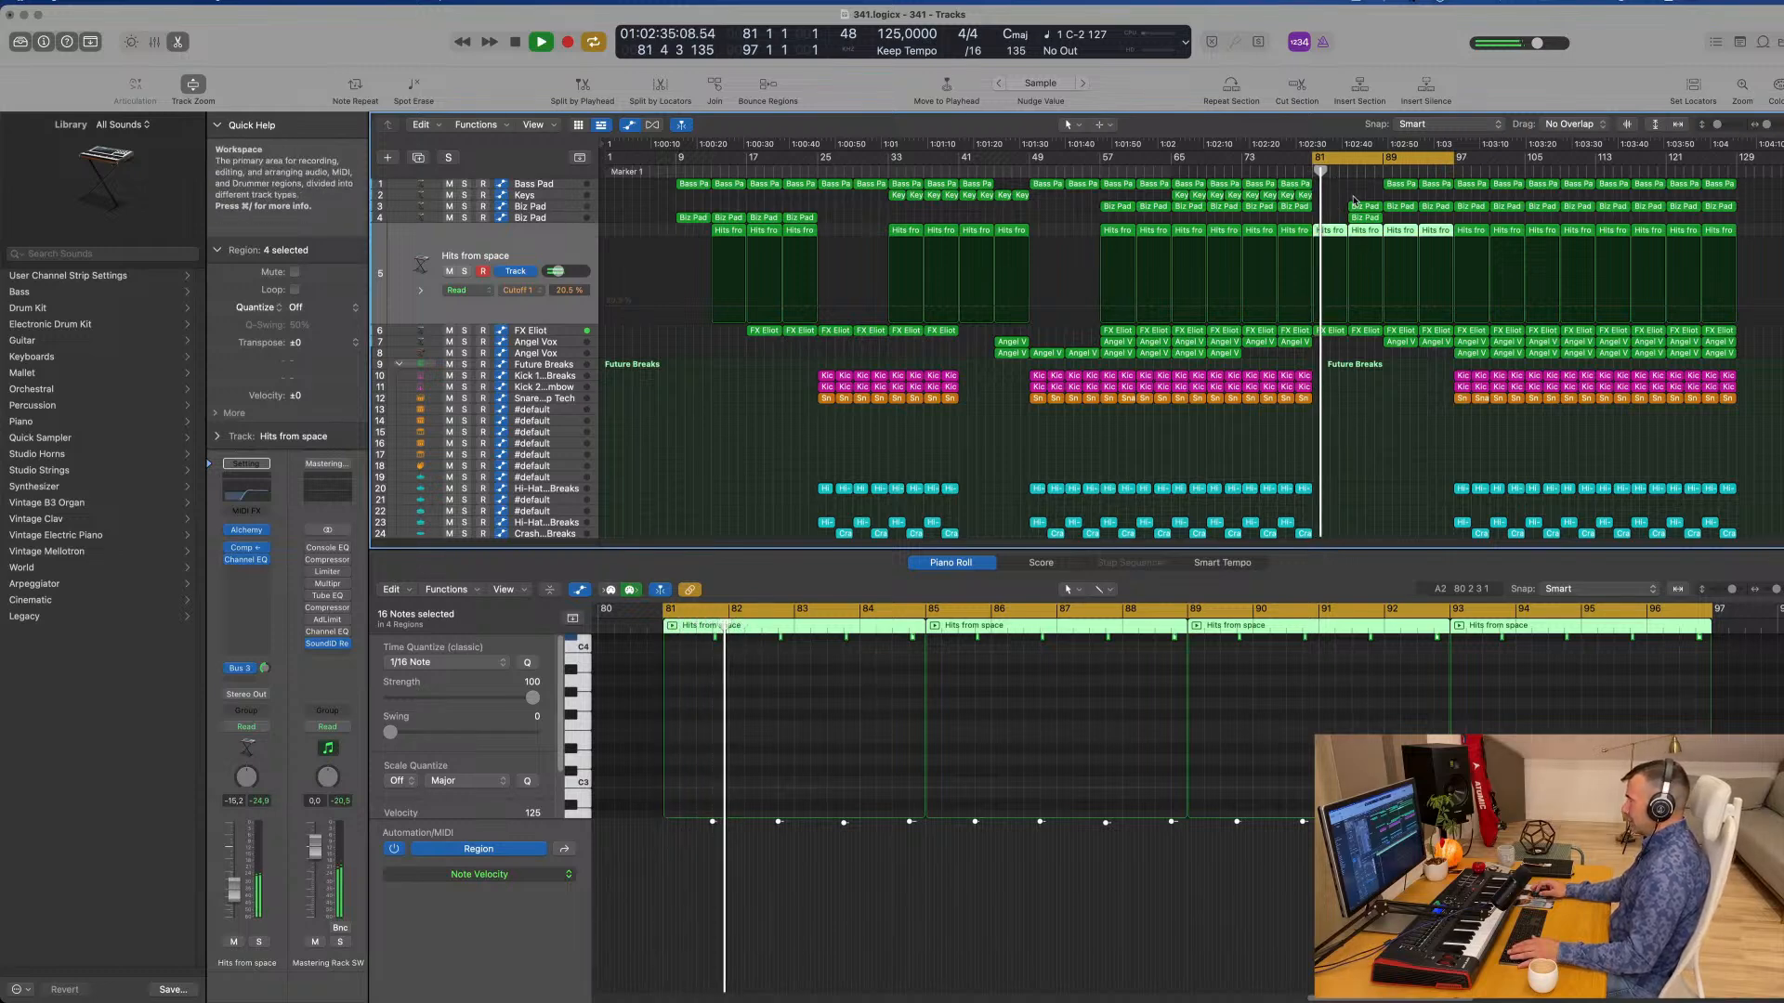
Step: Delete the two track 3 Biz Pad regions at bars 85–93
click(1362, 207)
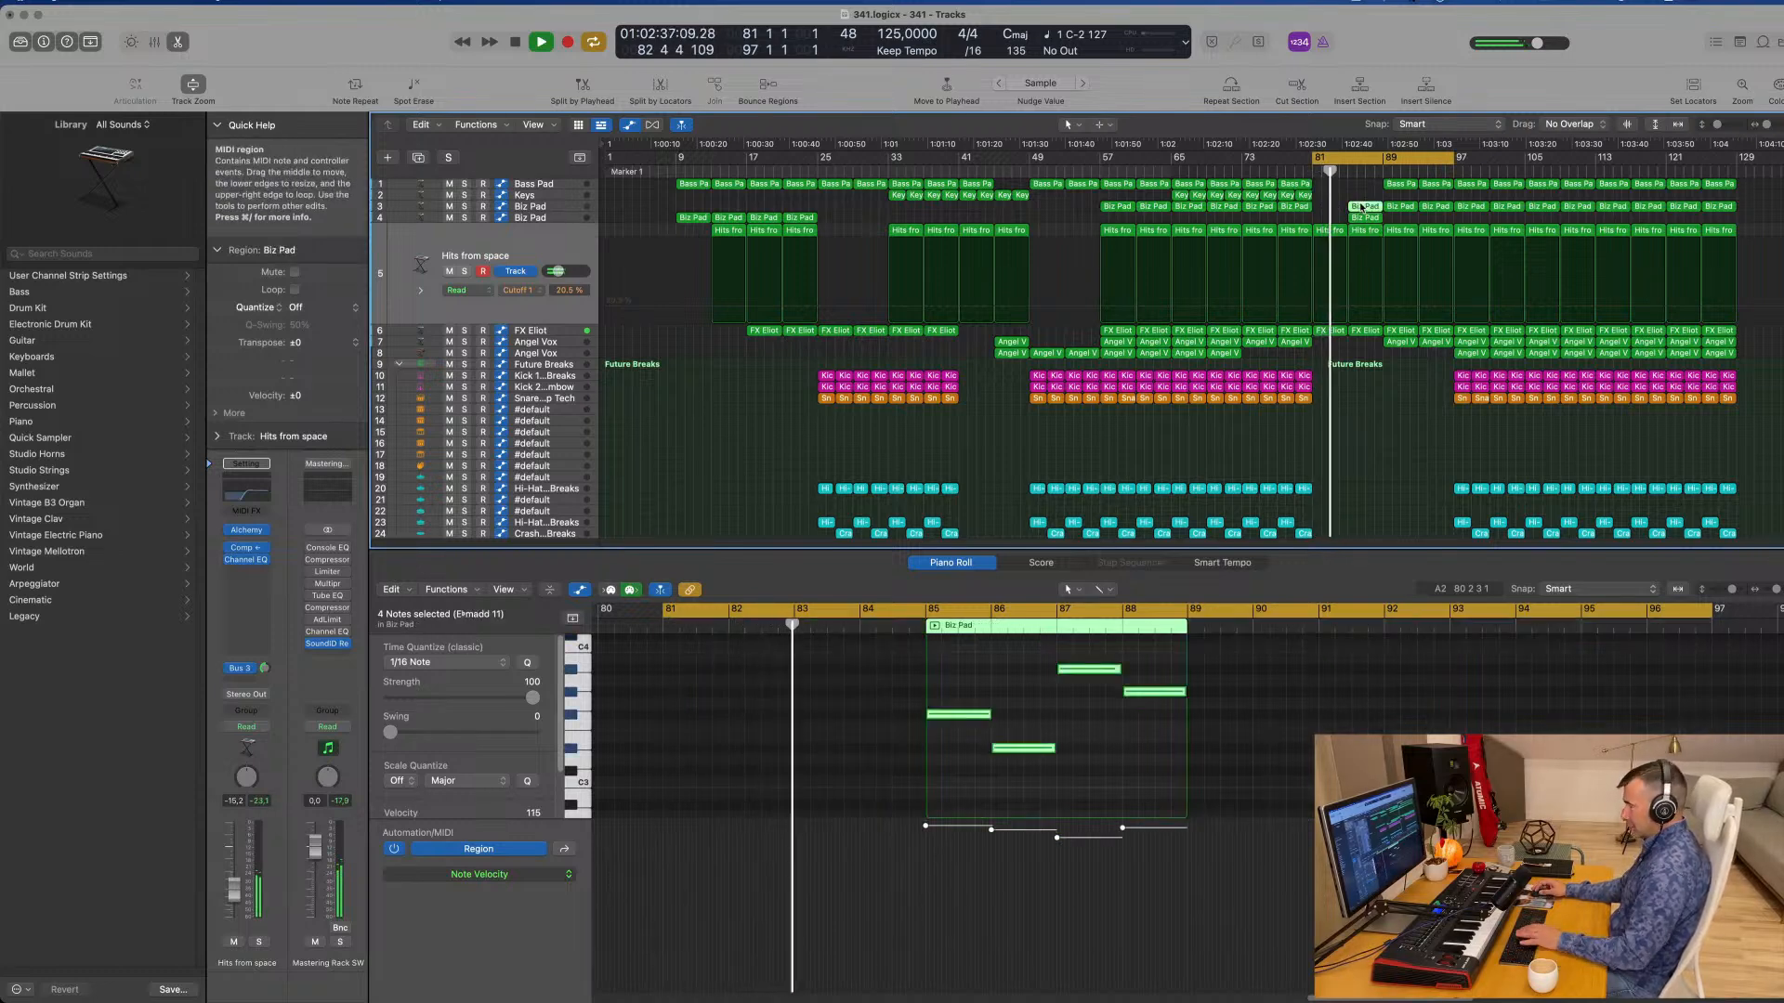
key(Delete)
key(Delete)
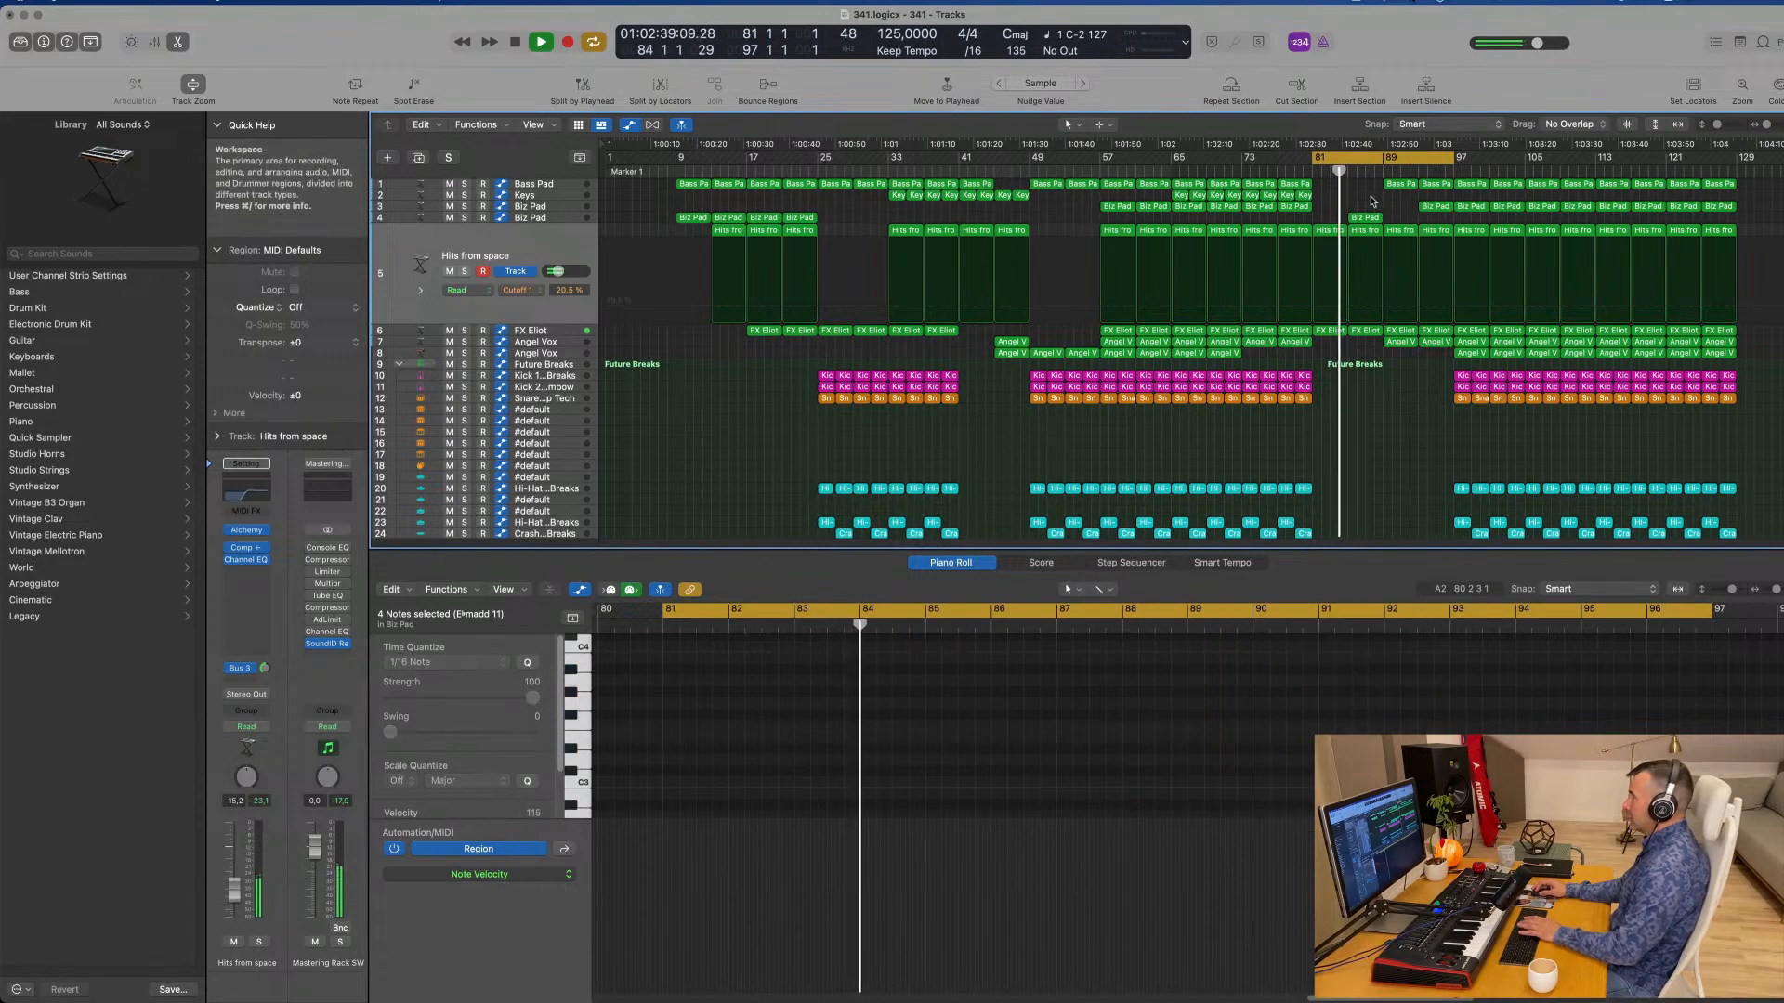
Step: Copy the track 4 Biz Pad region at bar 85 to bar 81 and replay the section from there
click(1365, 219)
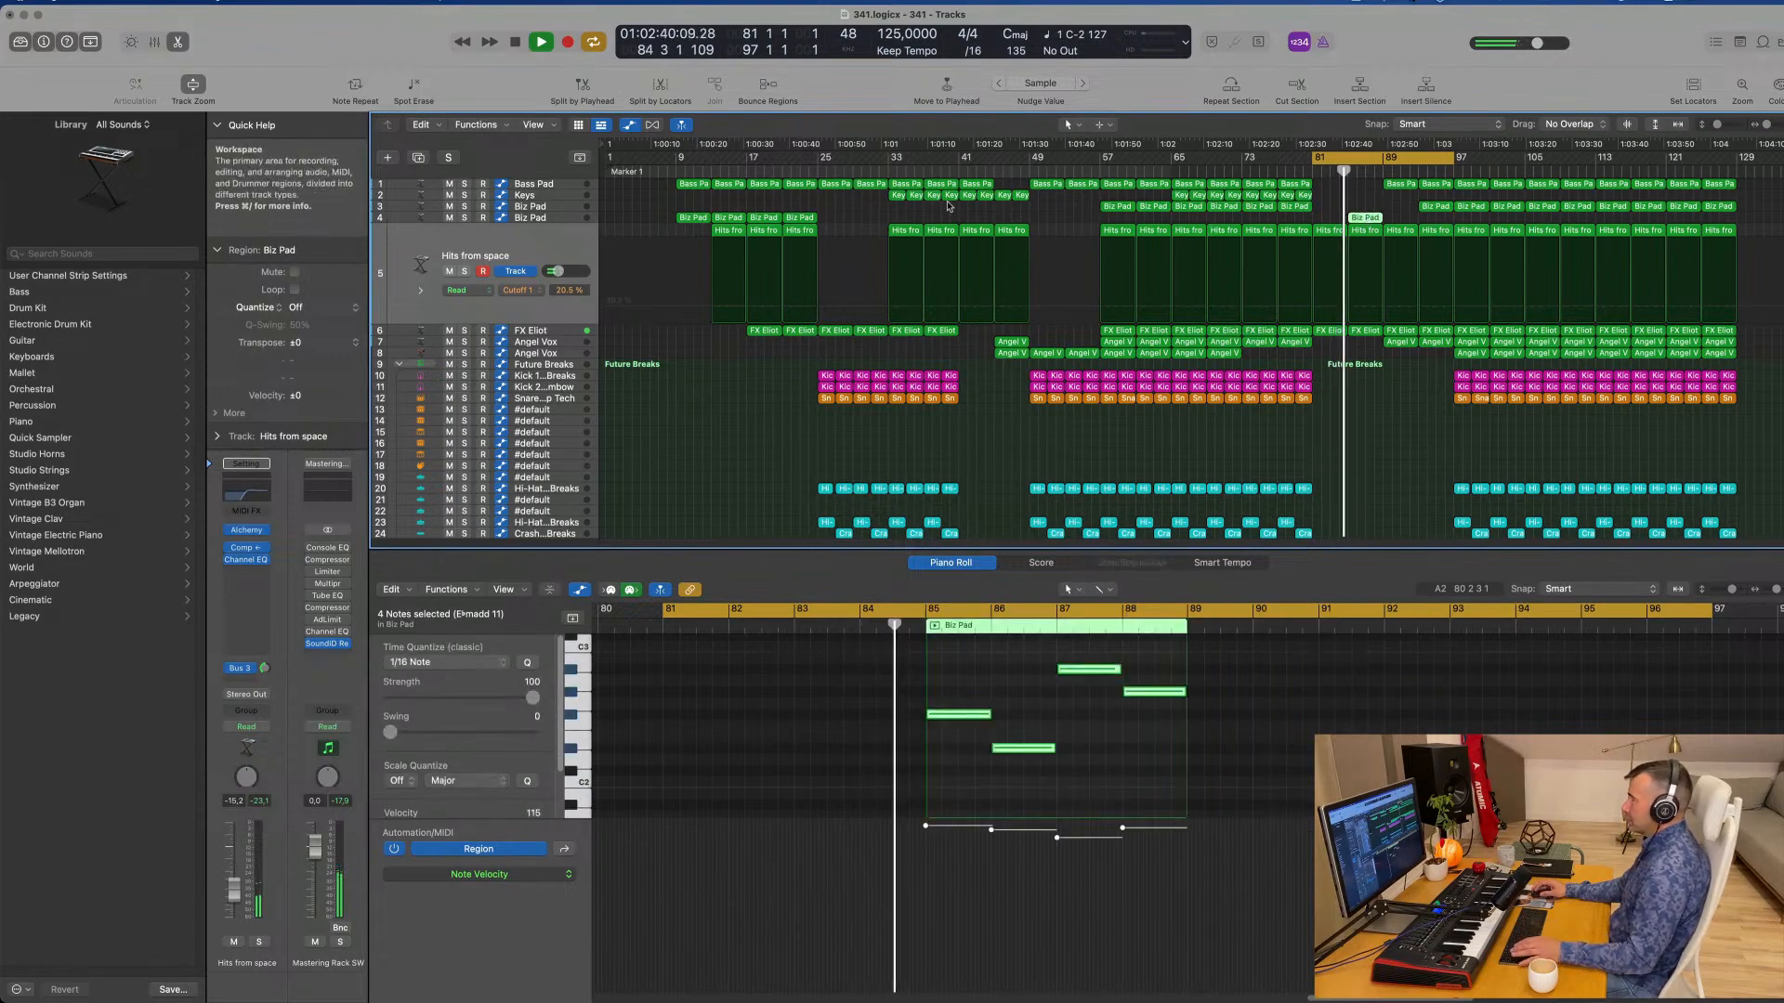
click(567, 208)
click(1362, 307)
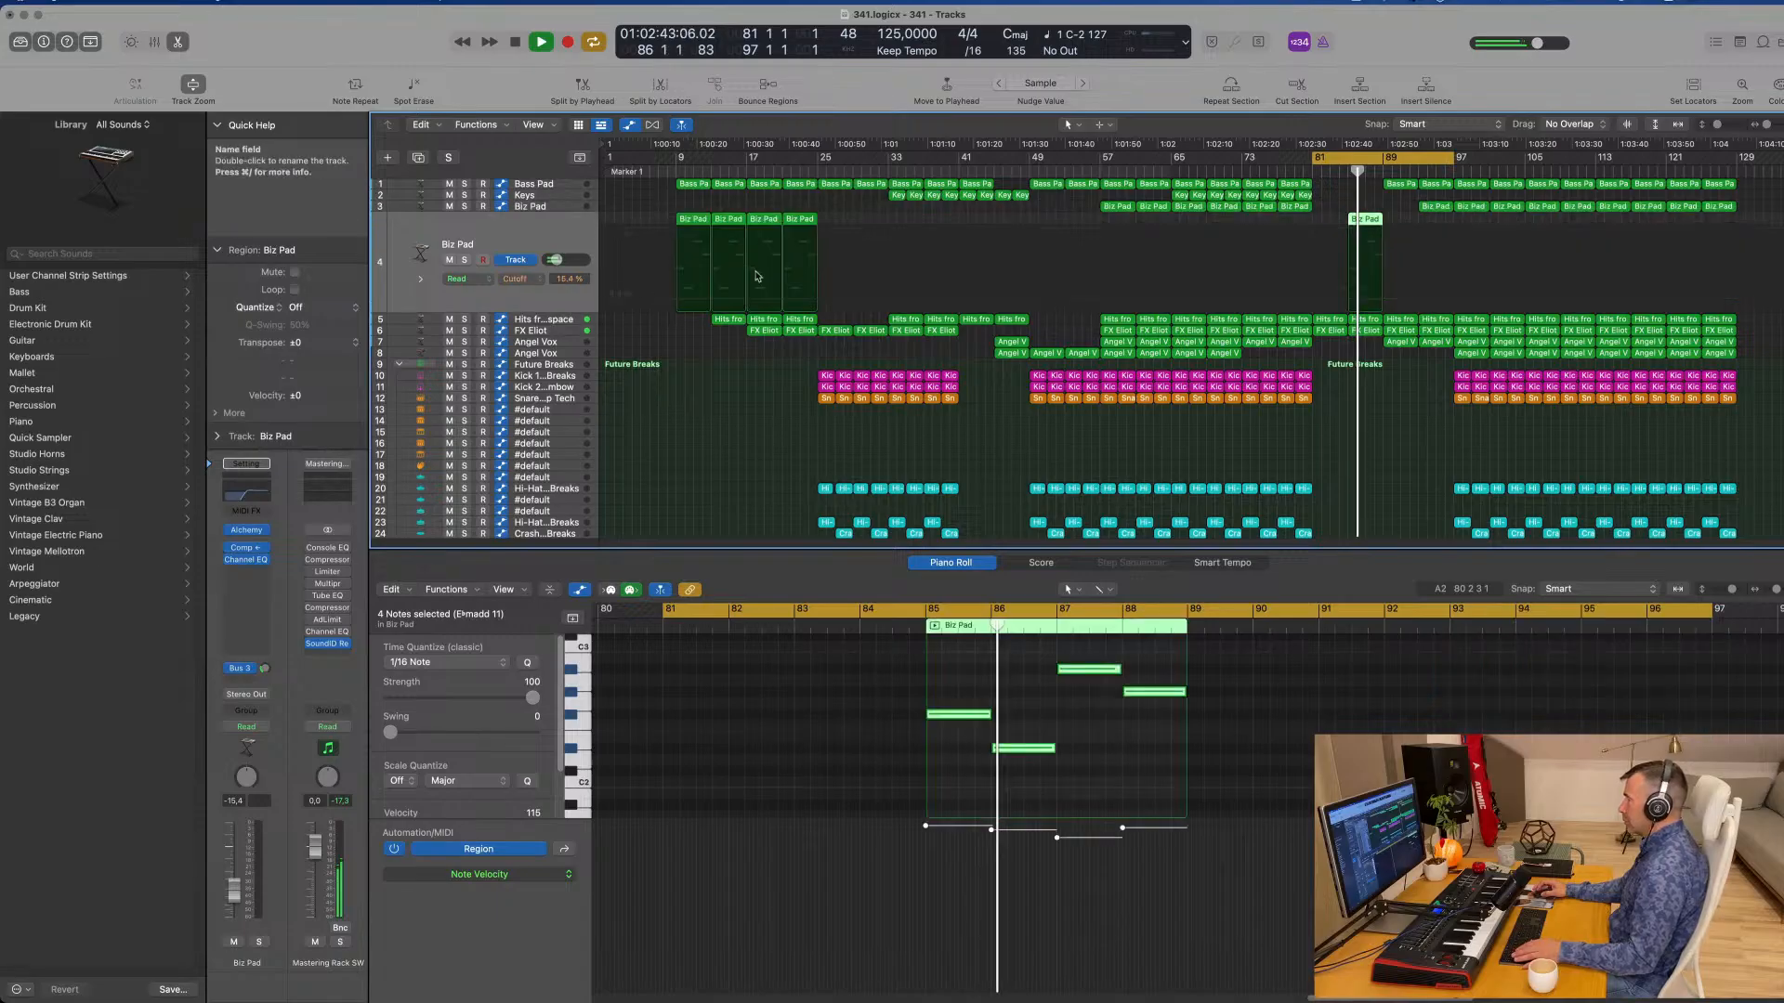
key(space)
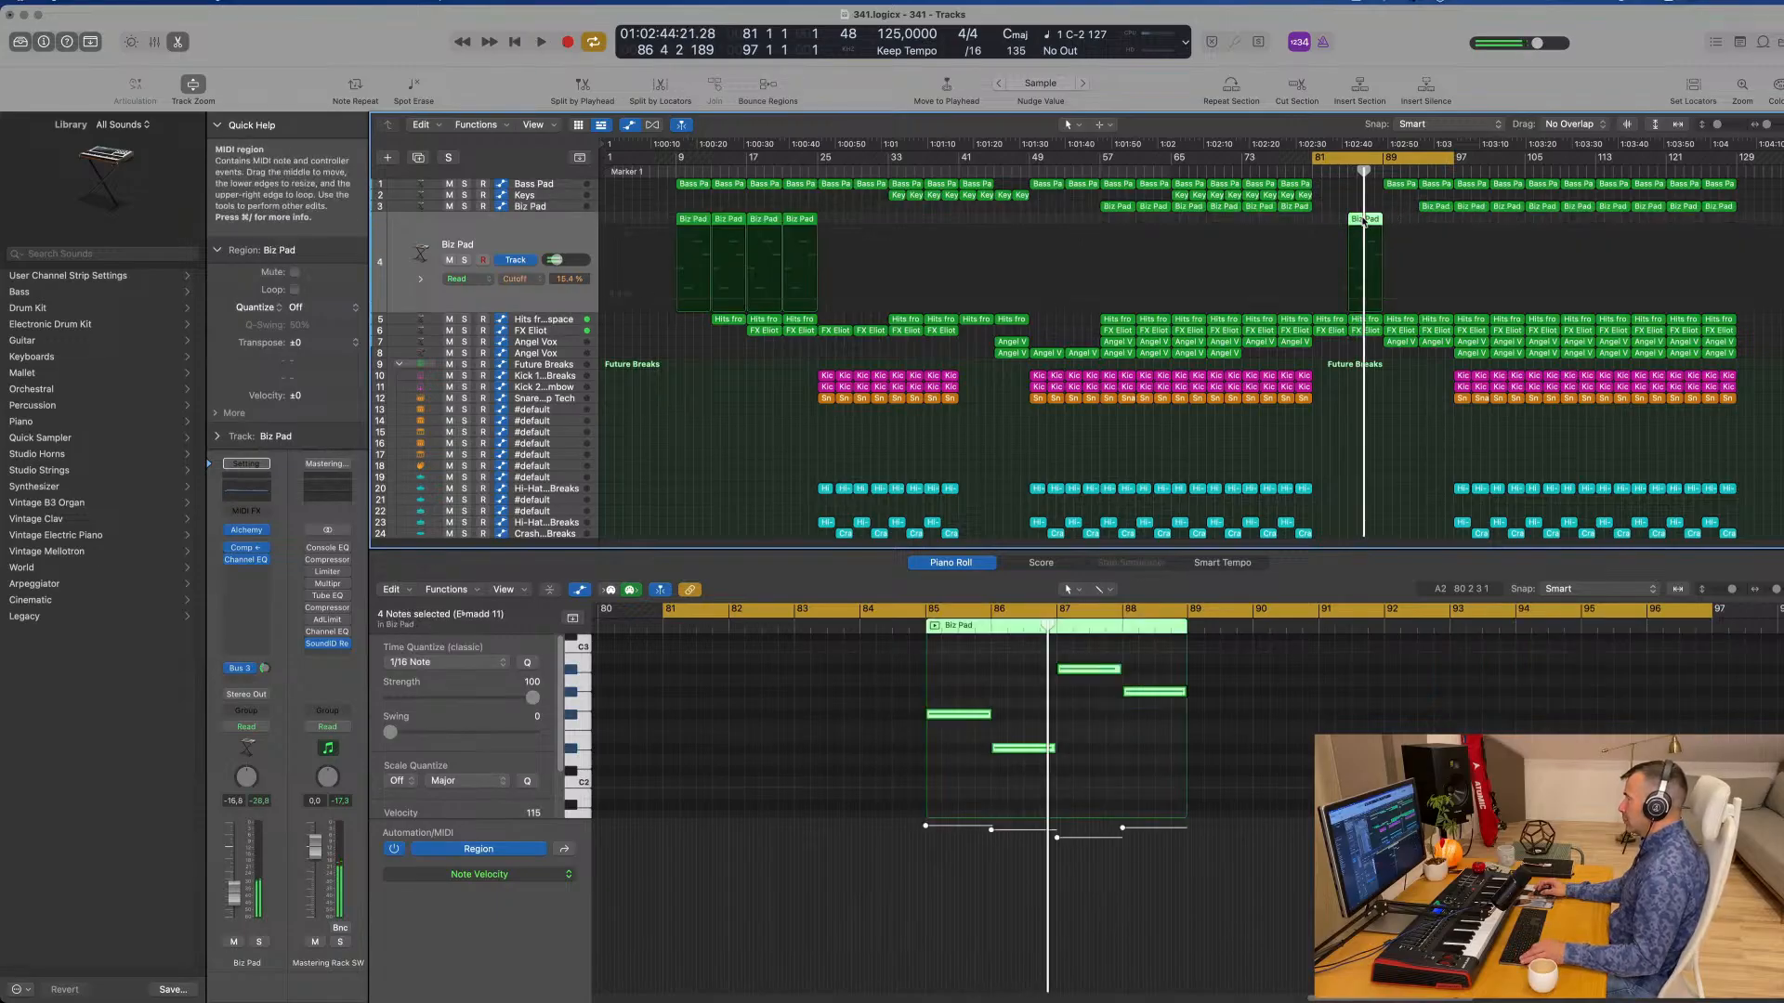
drag(1341, 219, 1283, 228)
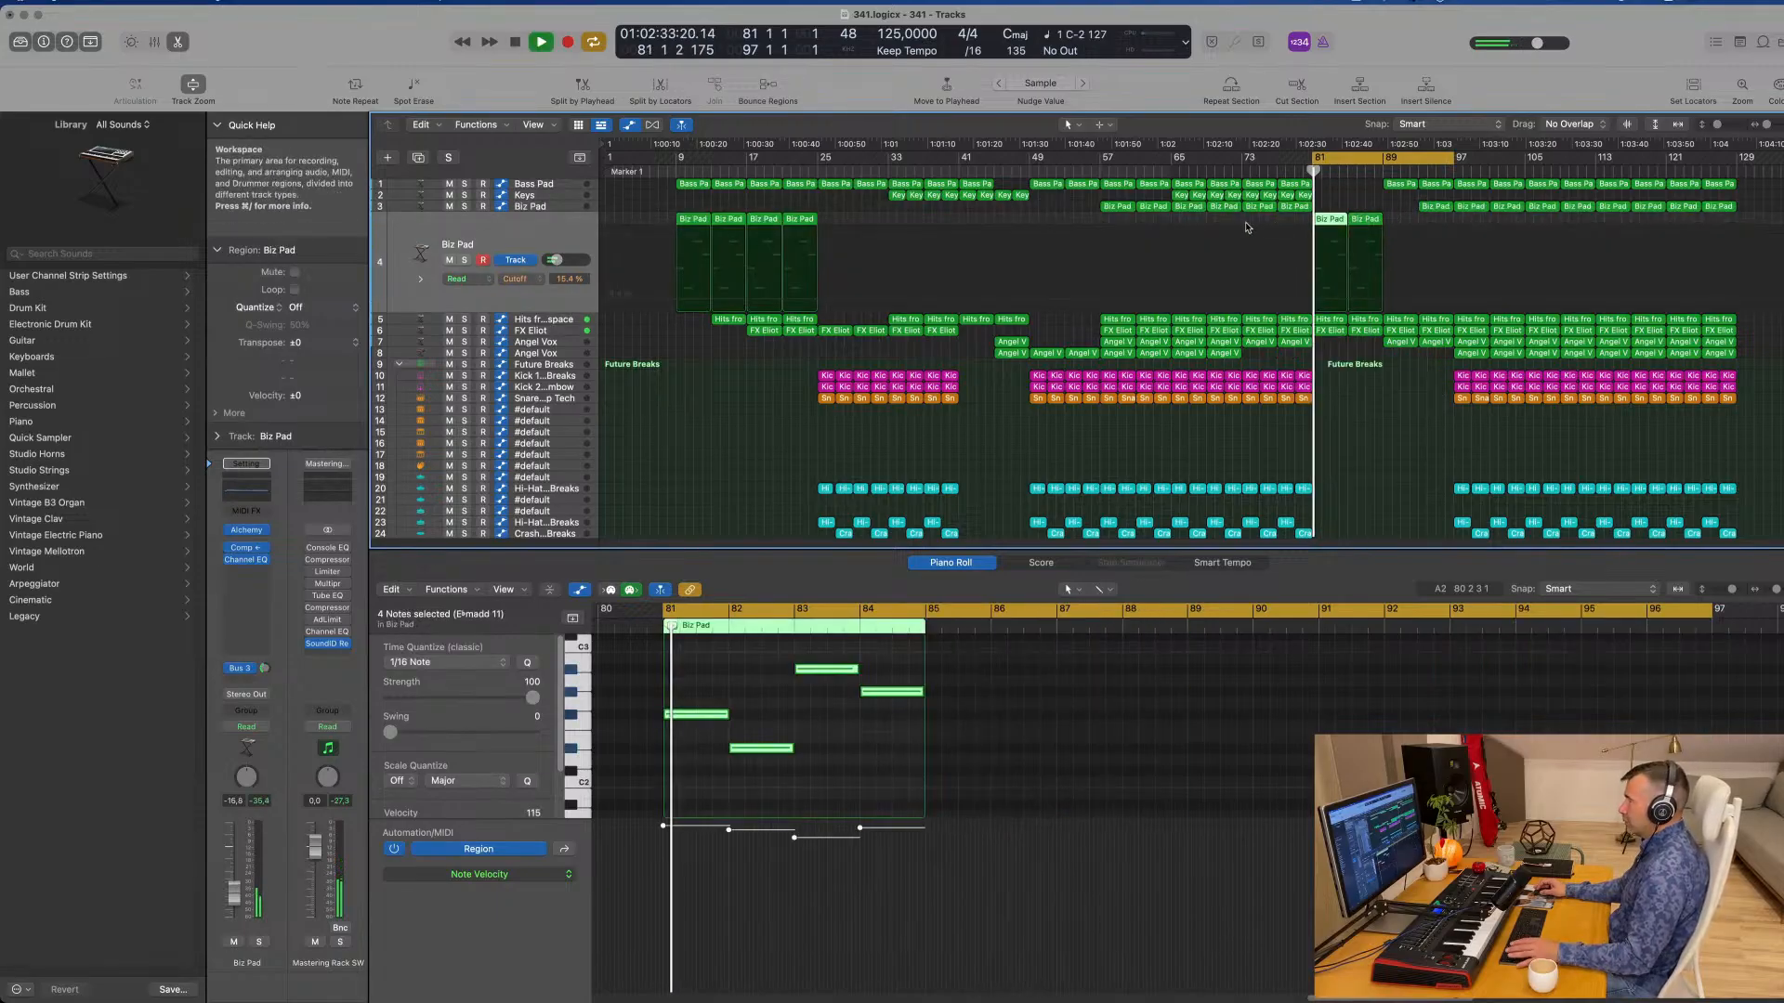
key(space)
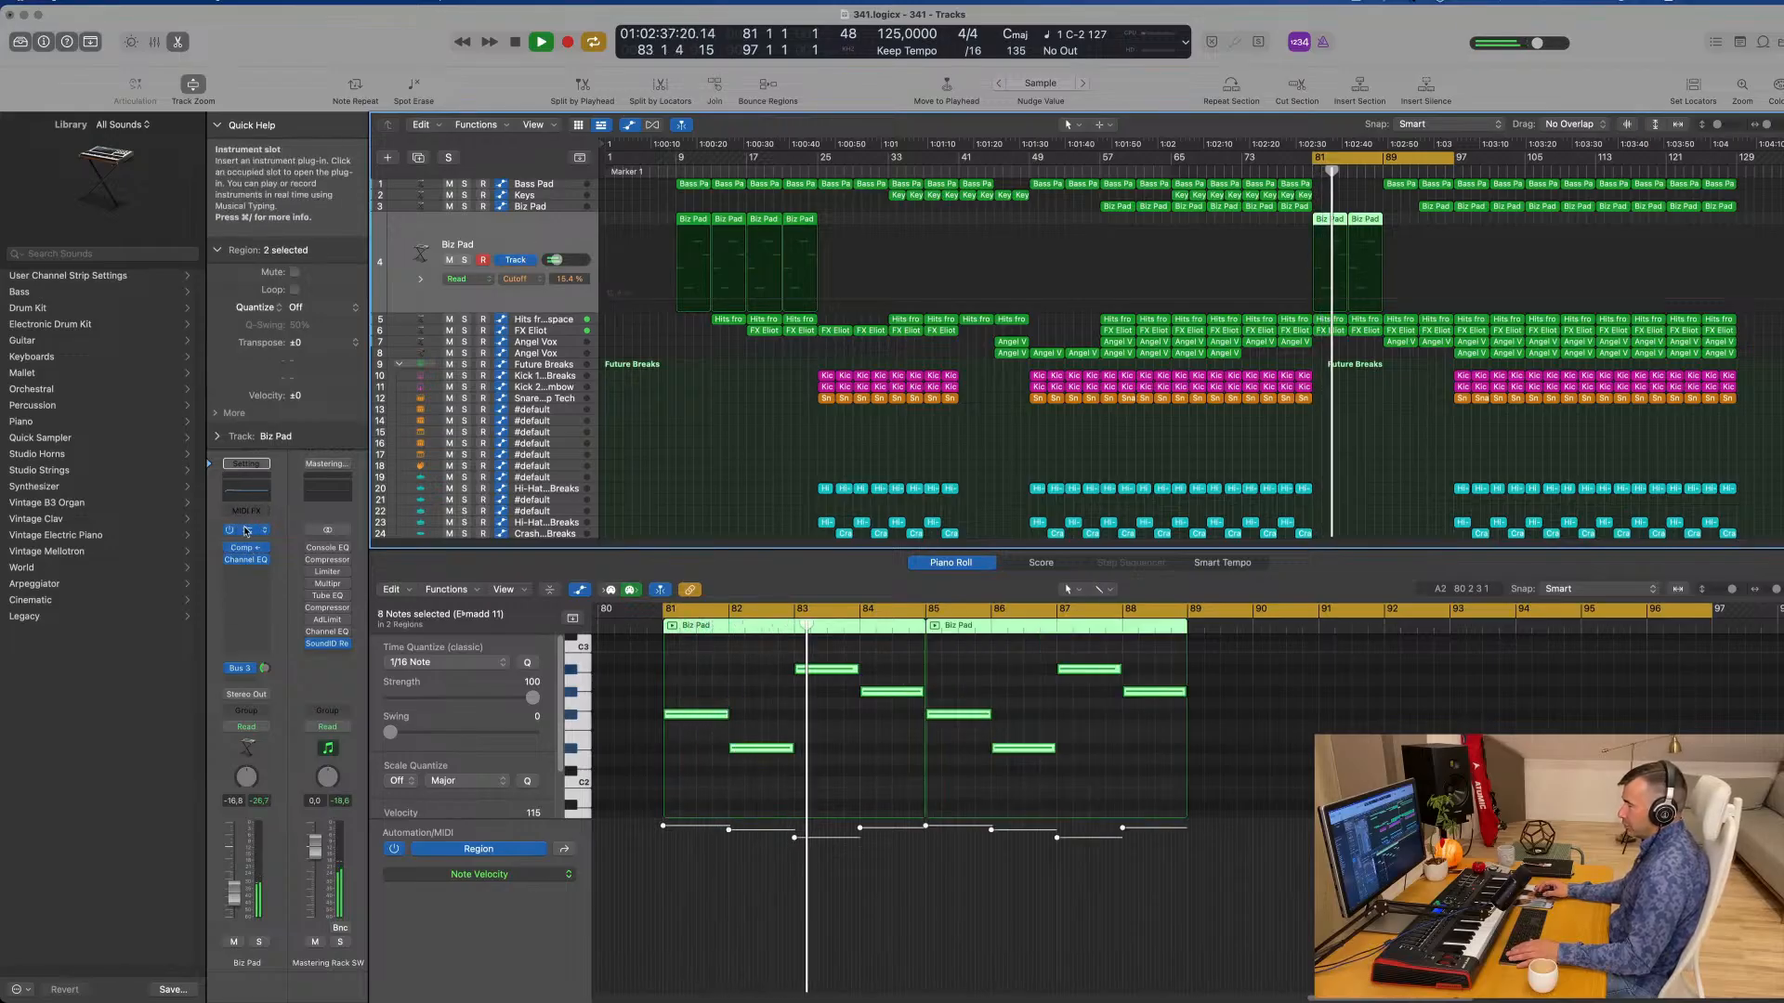
Step: Try recording a Cutoff move in the track 4 Biz Pad's Alchemy using Touch automation mode, and close the instrument
click(246, 531)
click(246, 727)
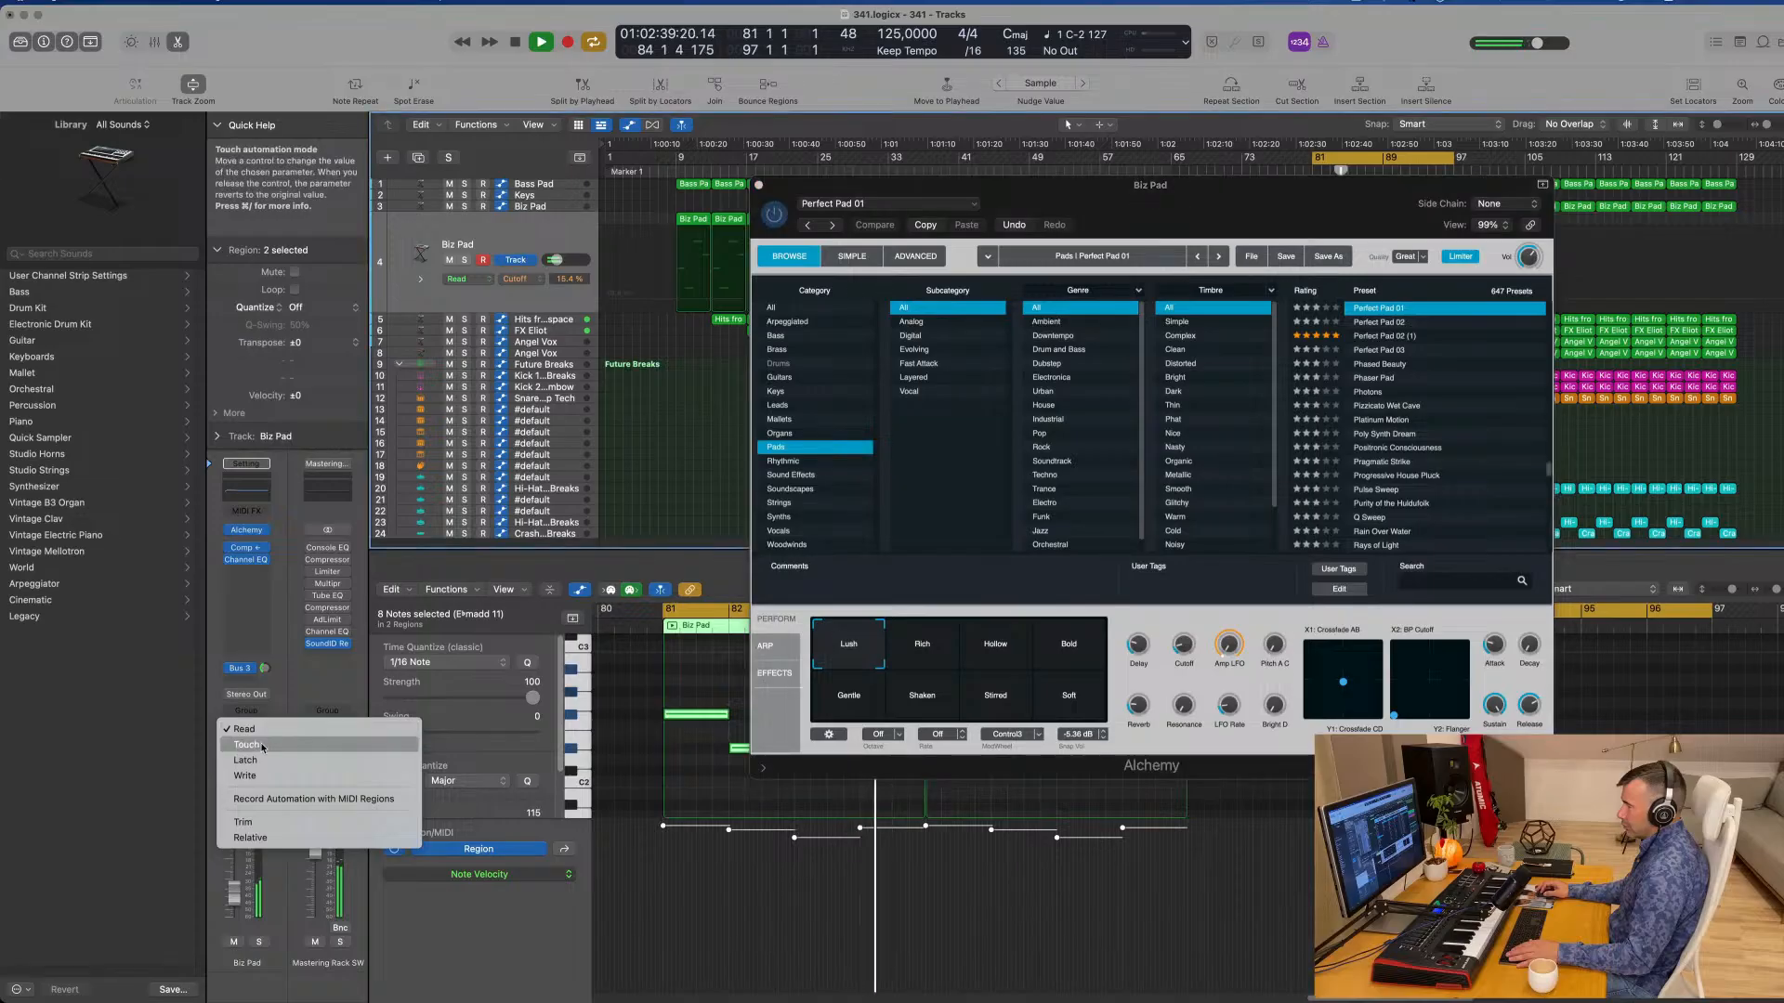
click(246, 741)
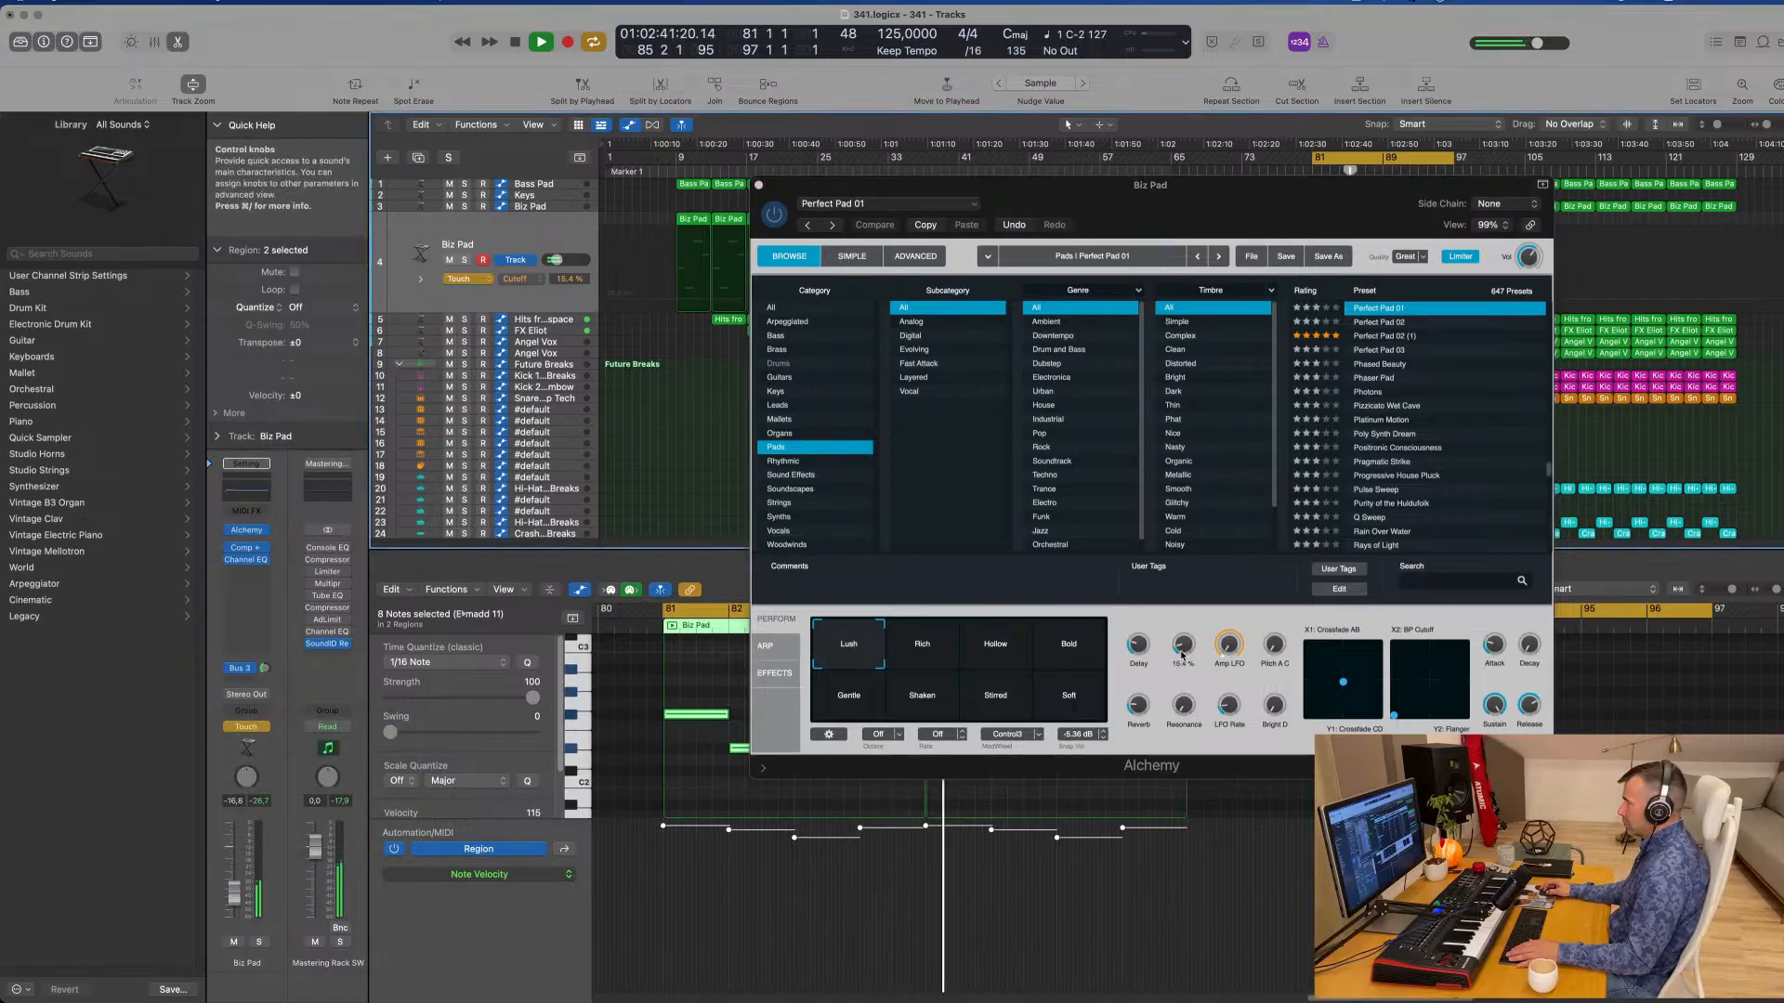
drag(1182, 656, 1185, 627)
key(Return)
click(759, 185)
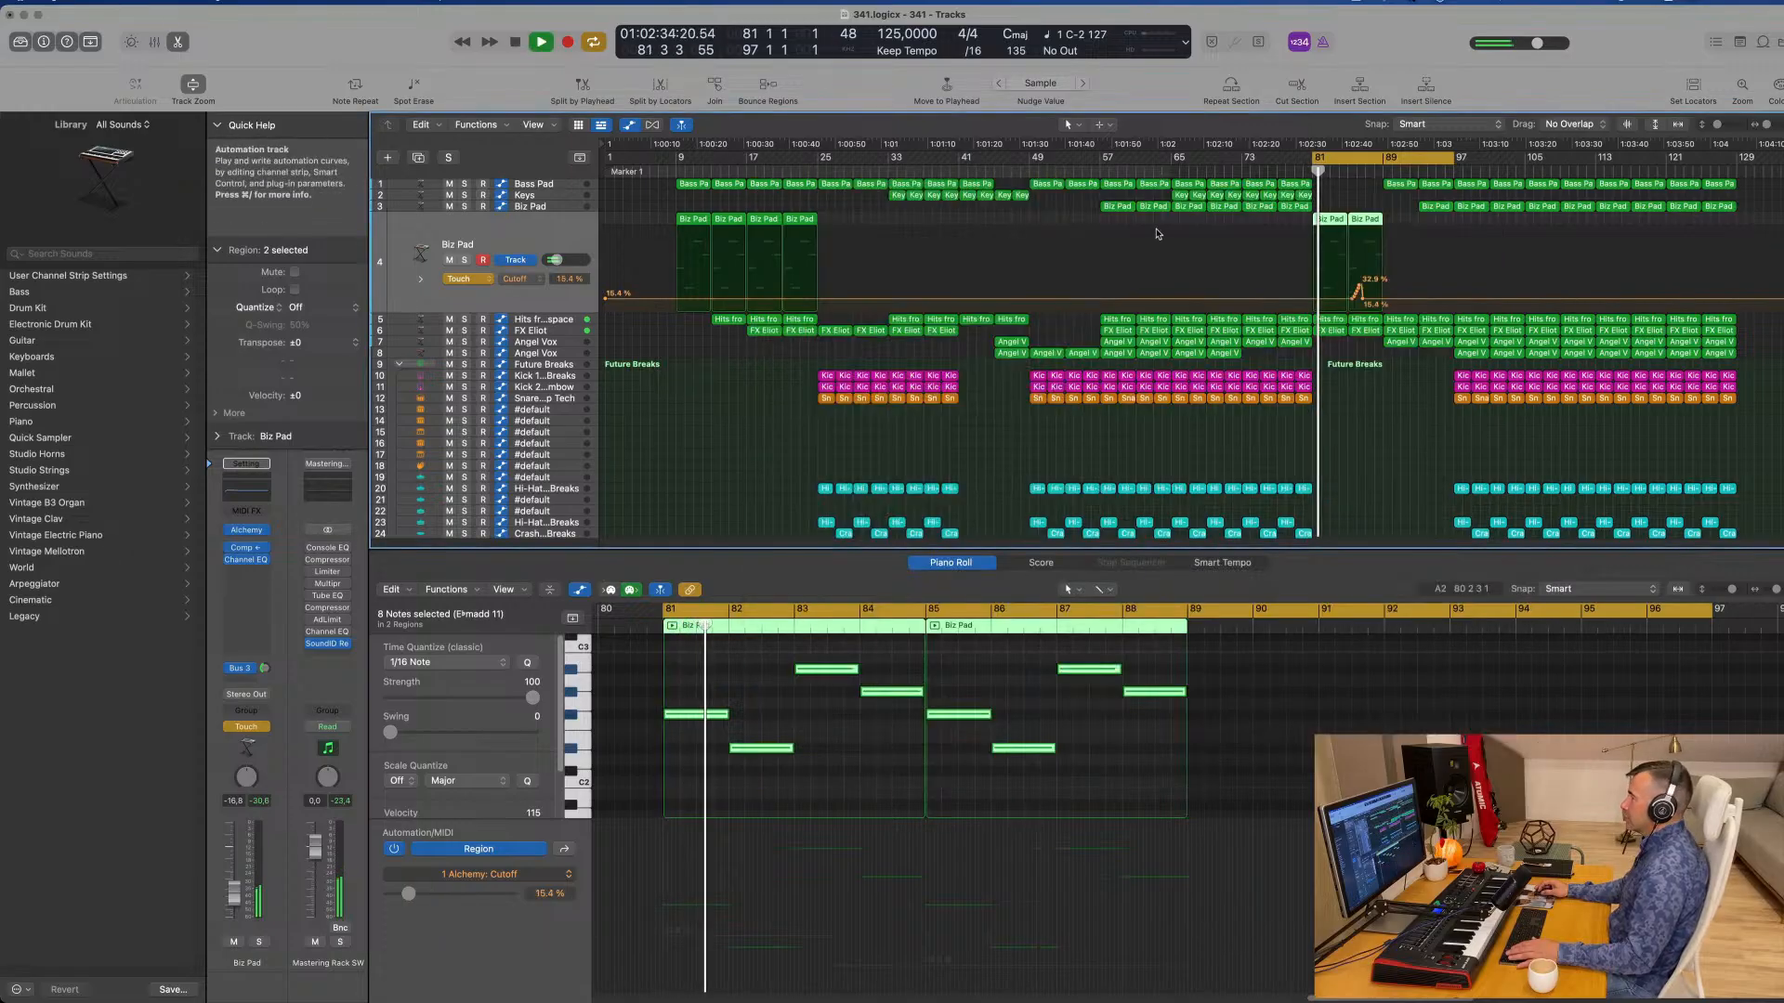
Step: Draw a track 4 Biz Pad Cutoff ramp from 15.4% at bar 81 to about 38% at bar 89, and set automation to Read
click(1316, 300)
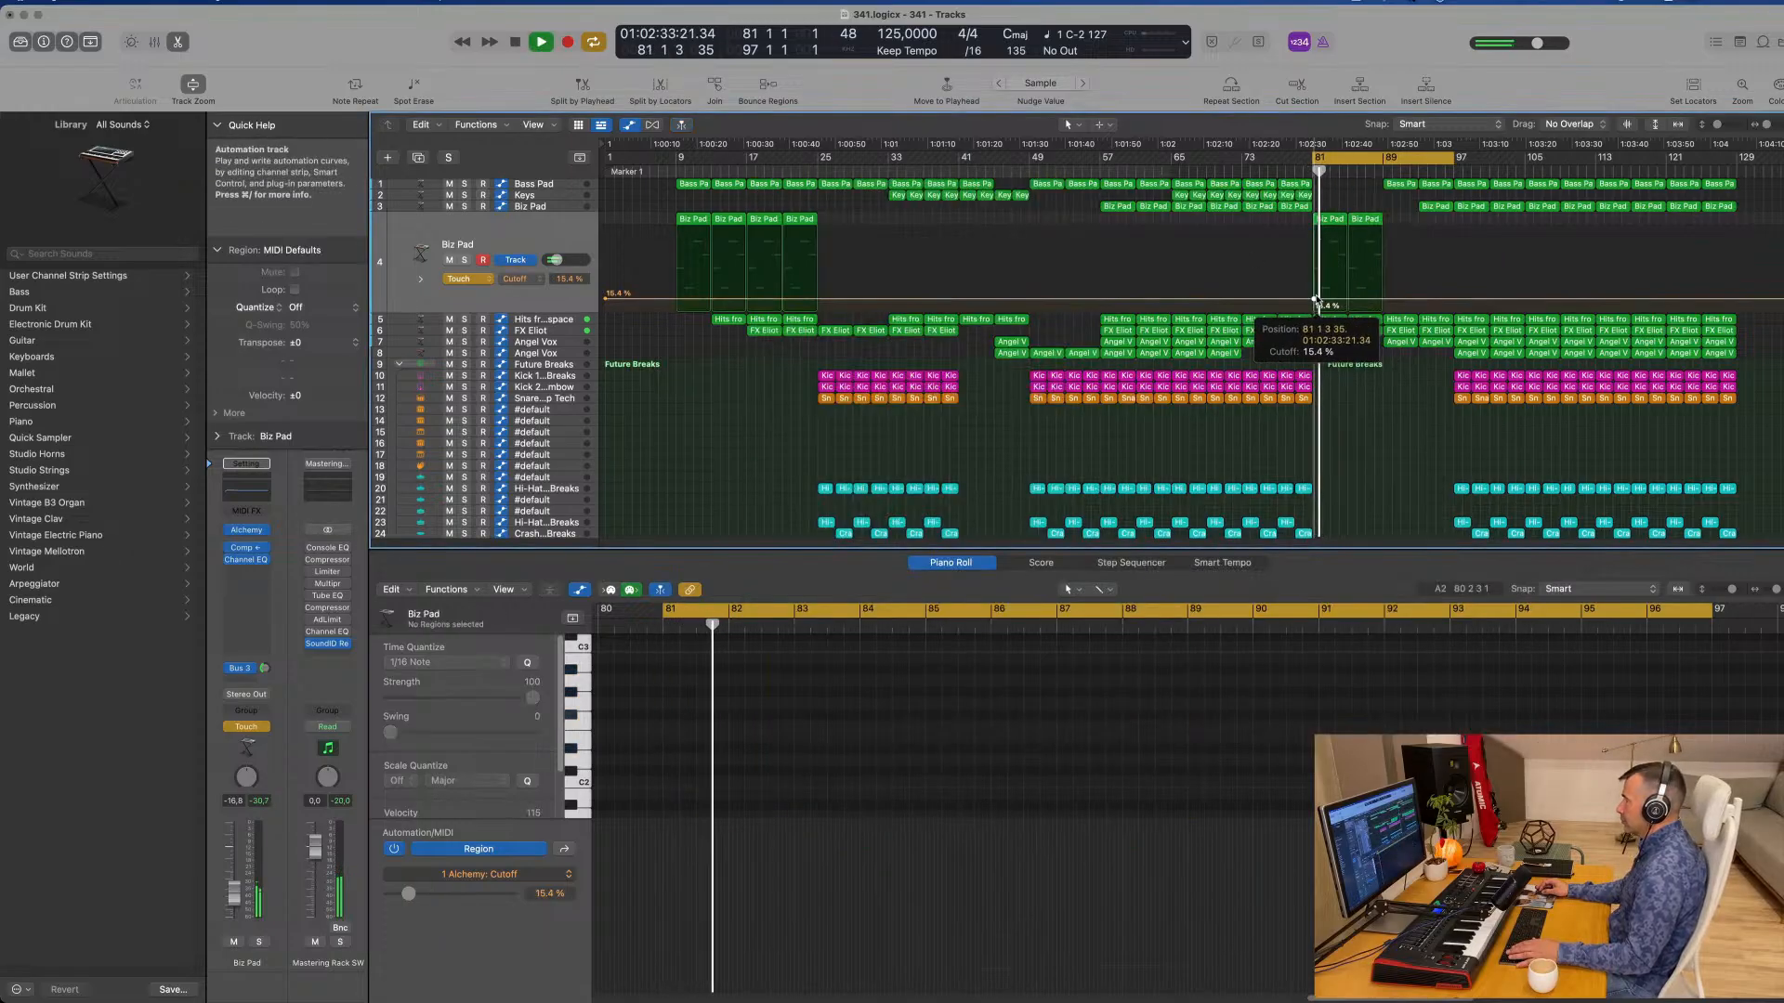
click(1381, 299)
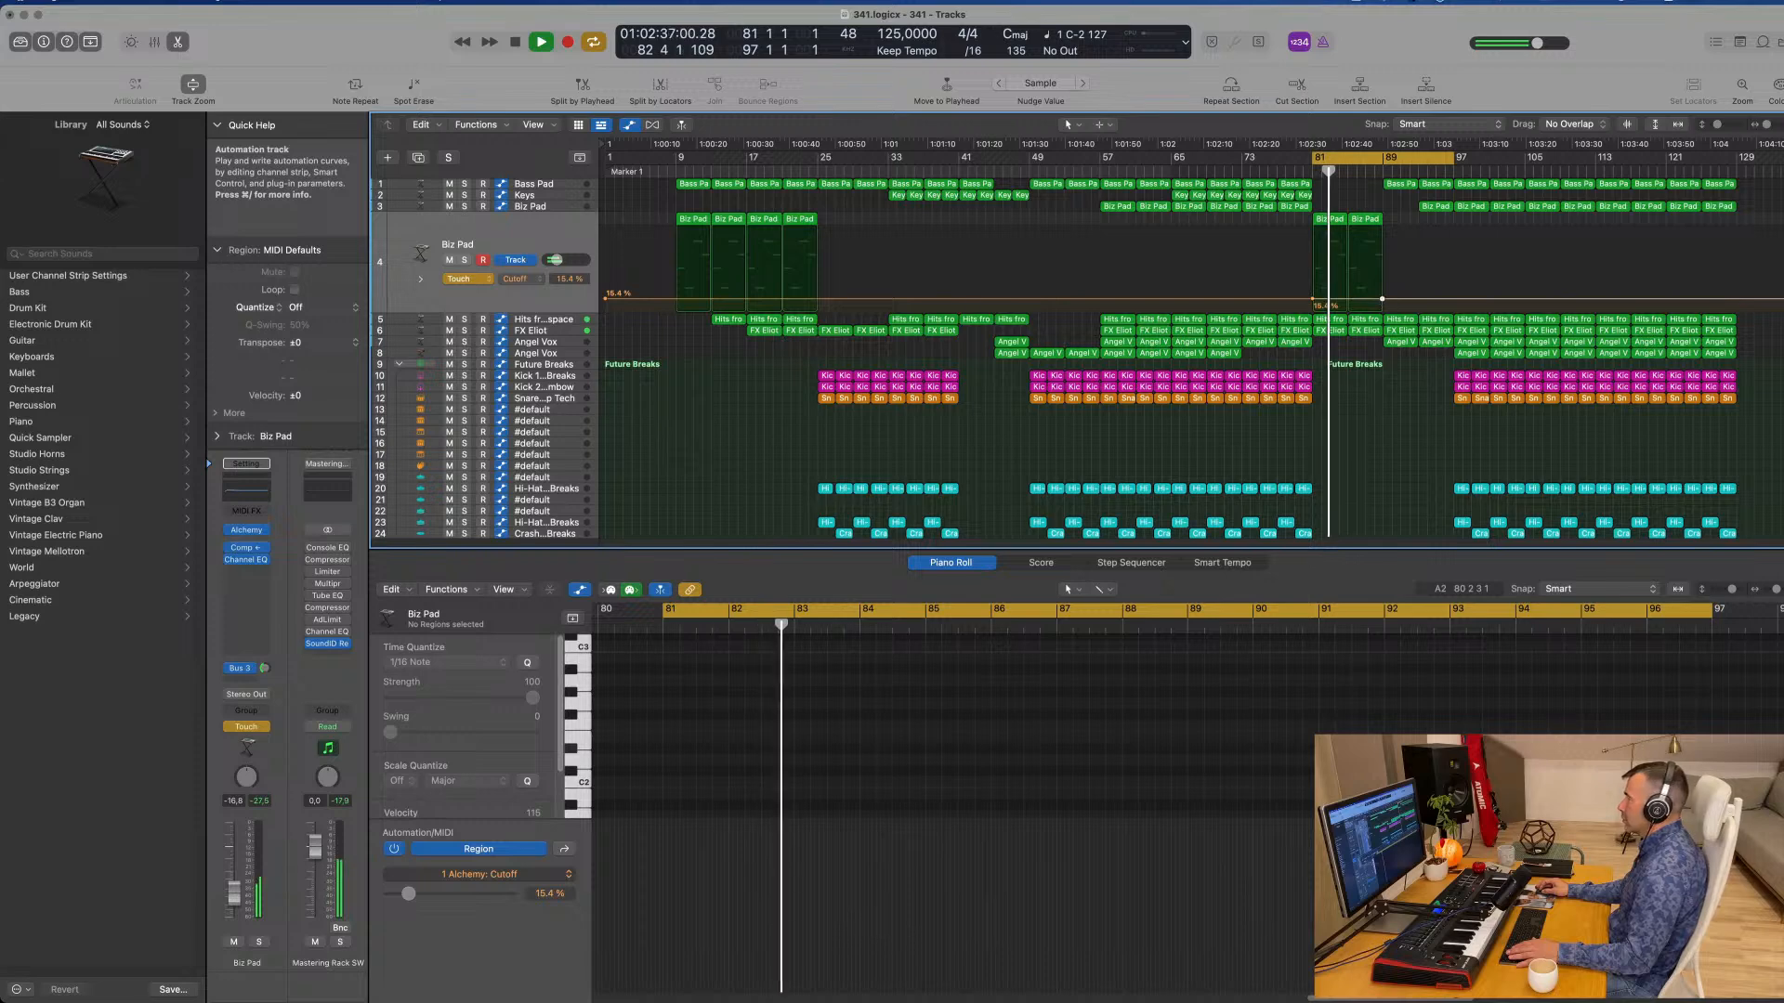
drag(1382, 299, 1381, 279)
click(475, 280)
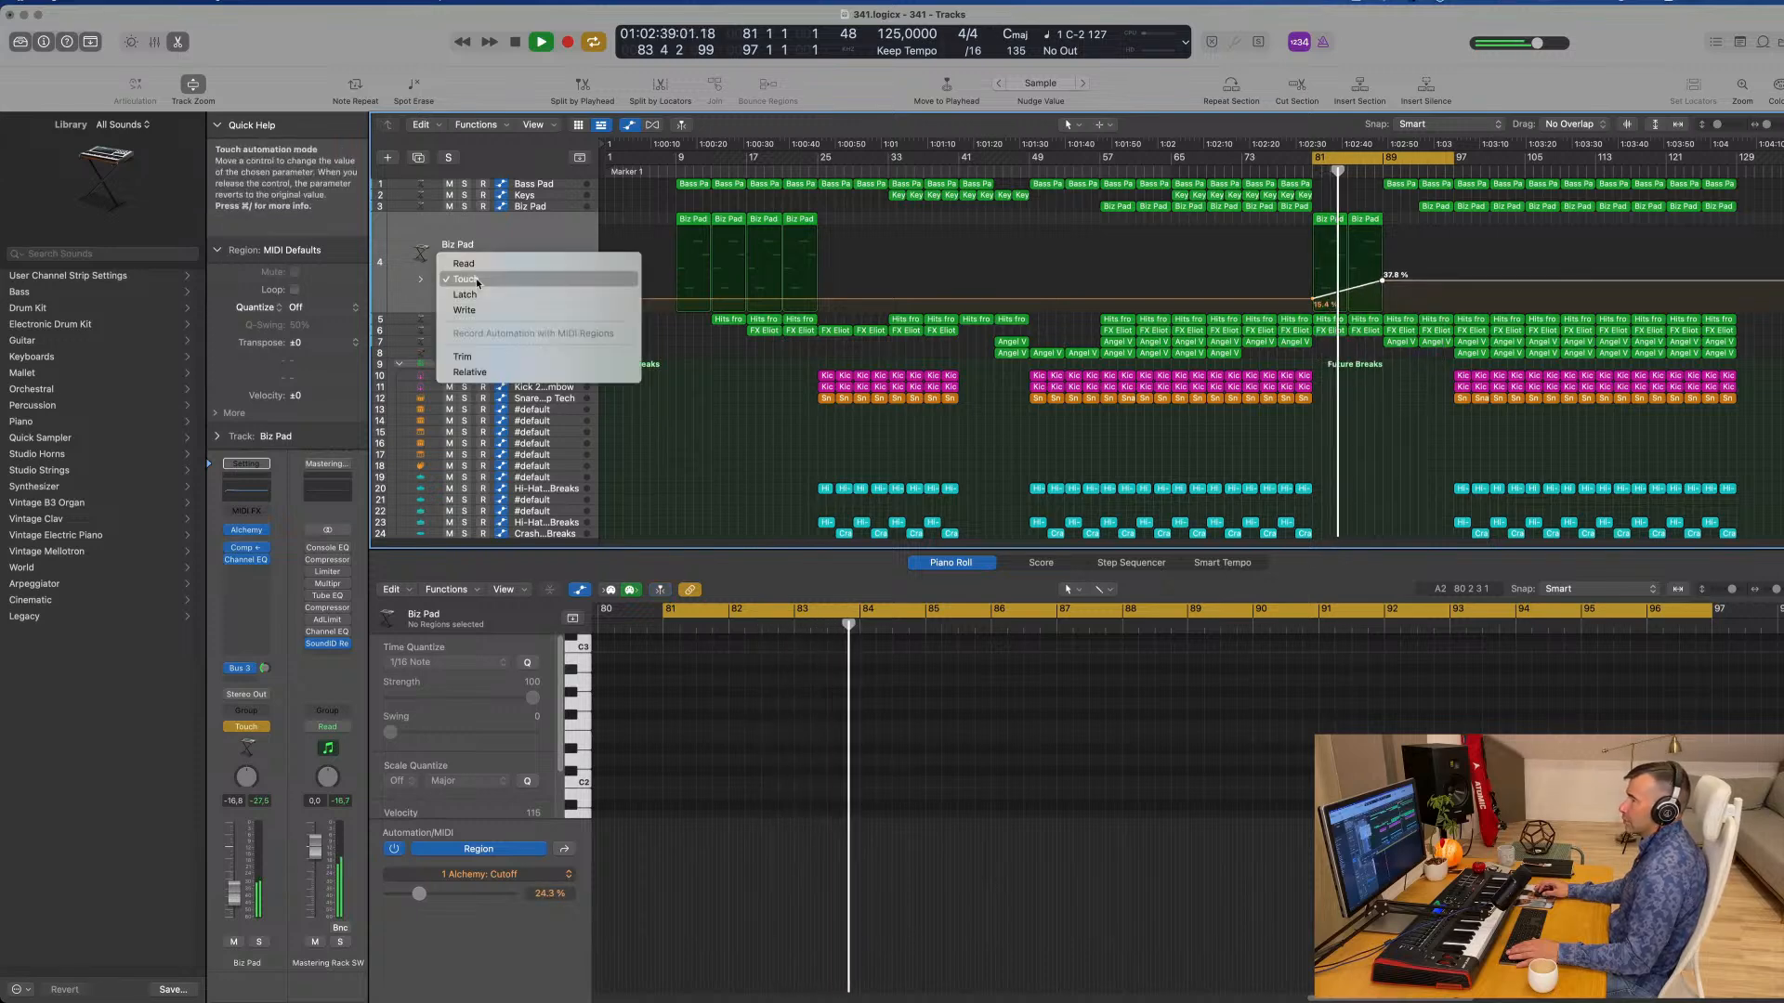
click(463, 264)
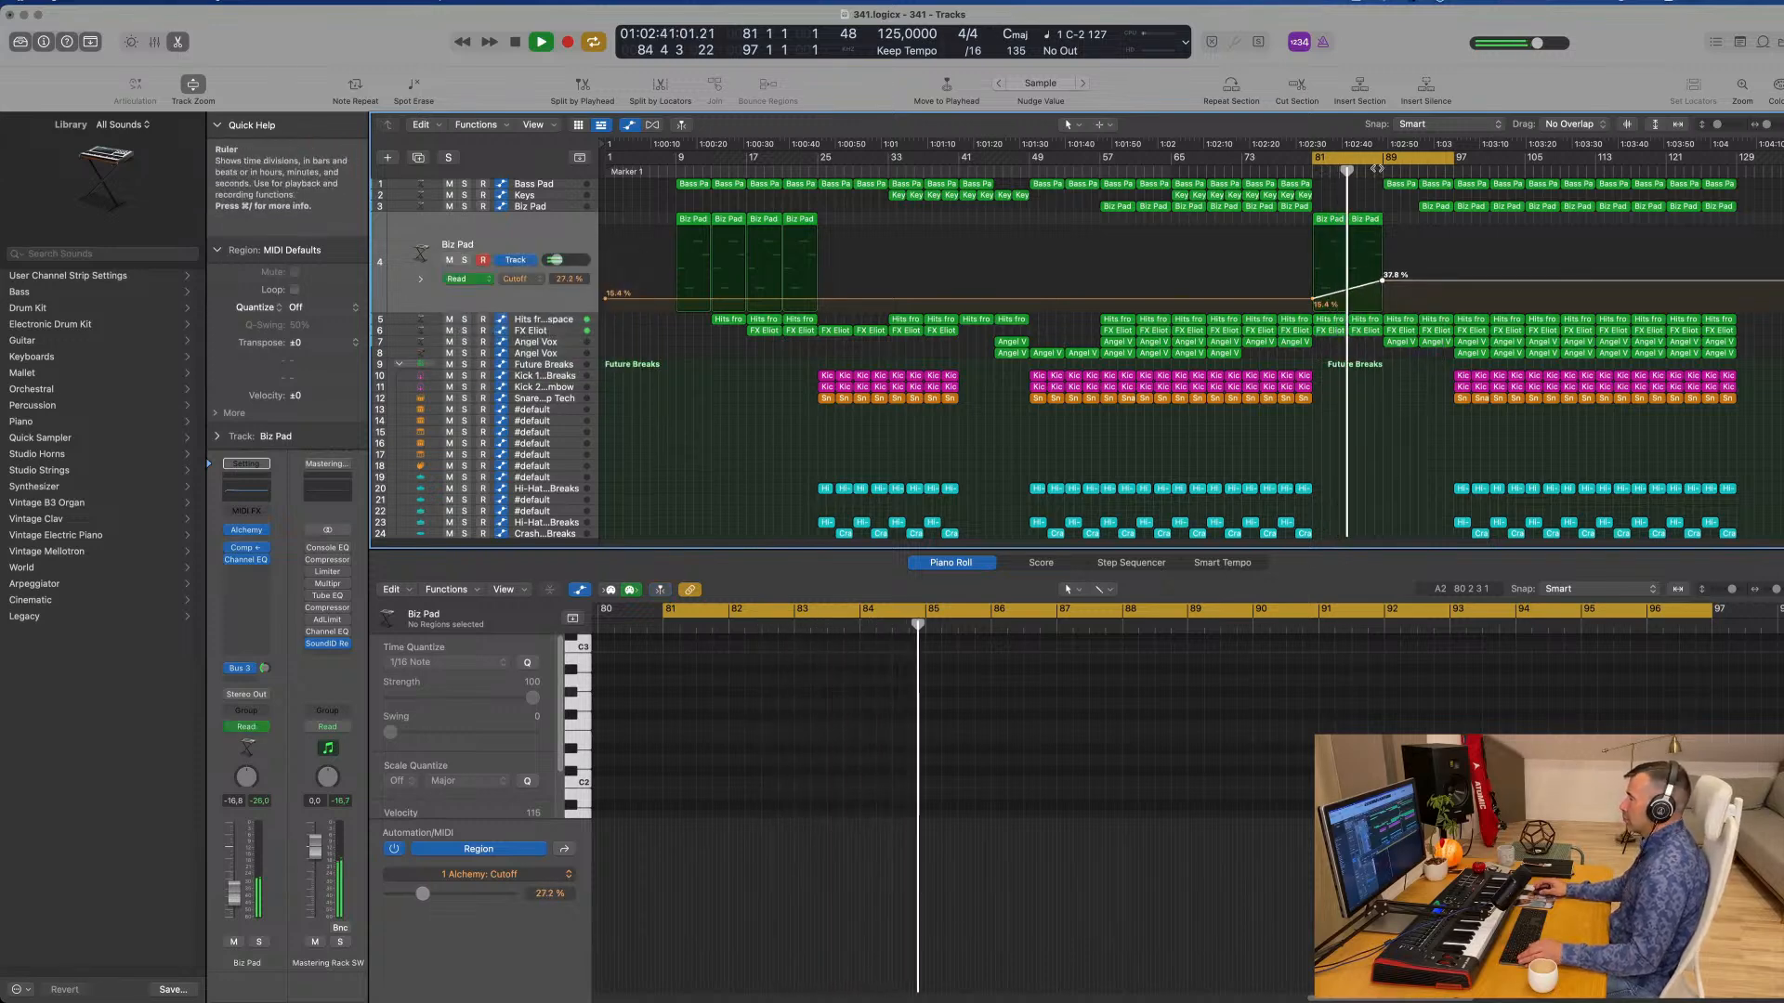
Step: Raise the Bass Pad's low cut automation point at bar 89 to about 855 Hz, and delete the Angel Vox region at bar 89
click(534, 184)
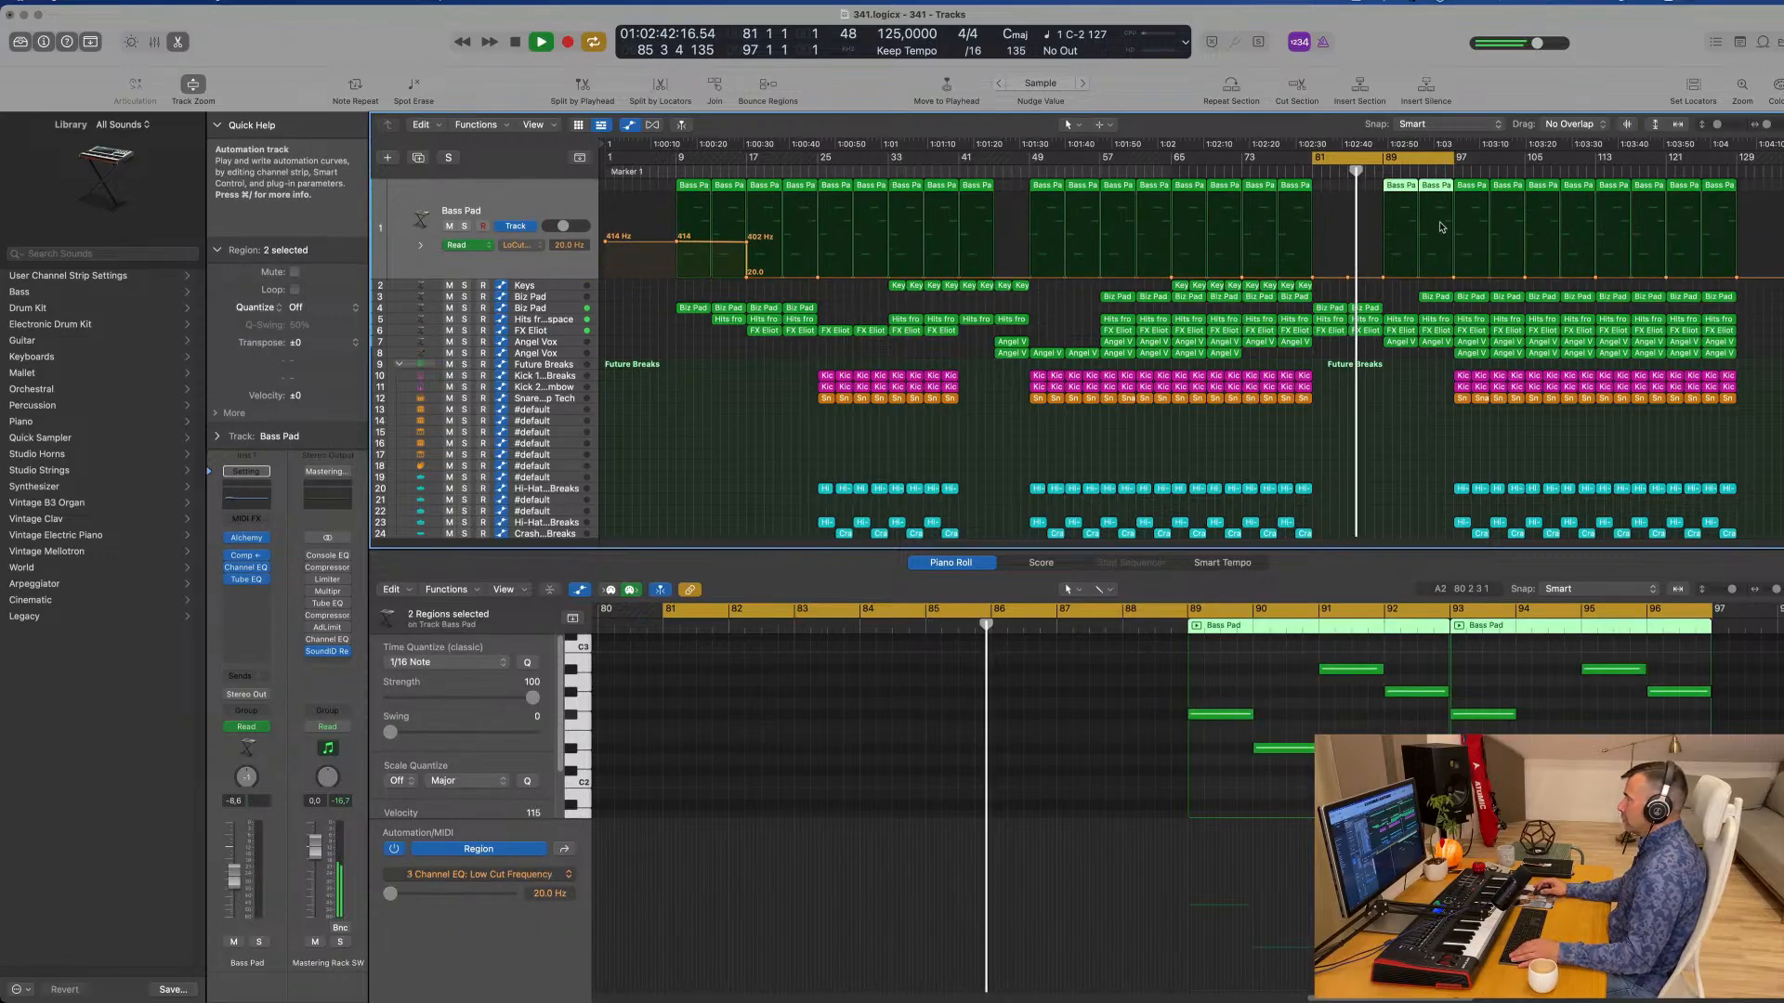
drag(1383, 276, 1383, 232)
click(1400, 342)
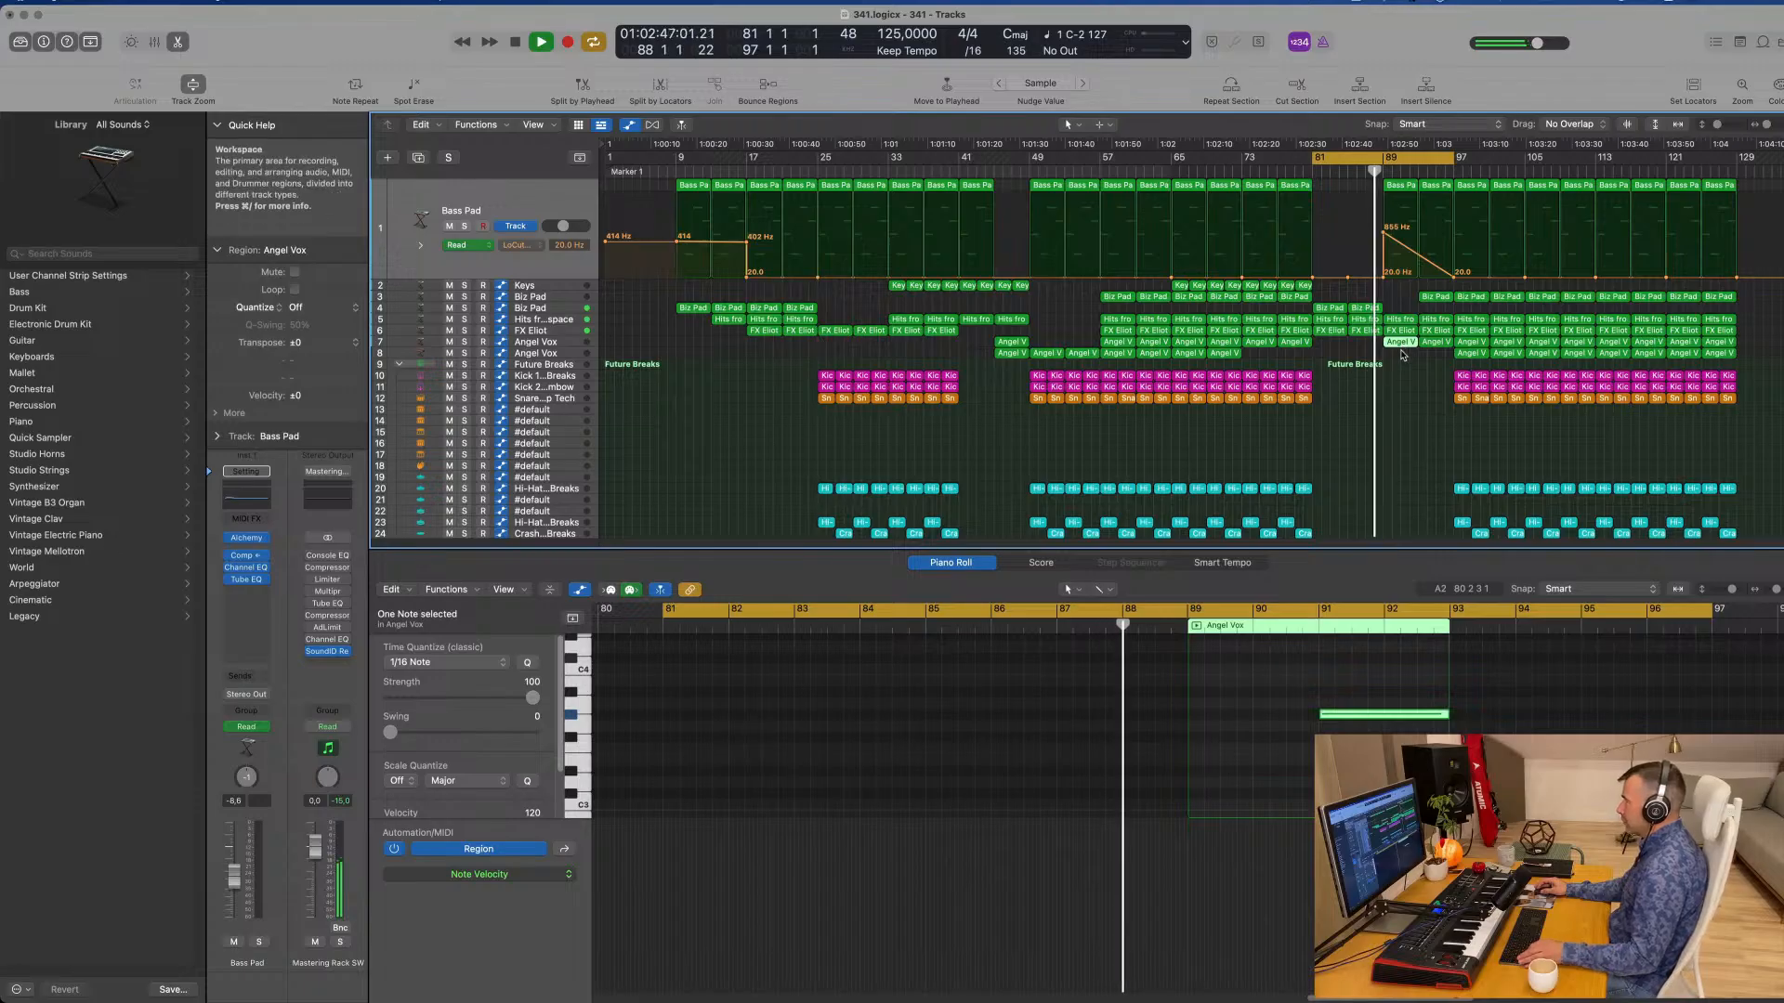
key(Delete)
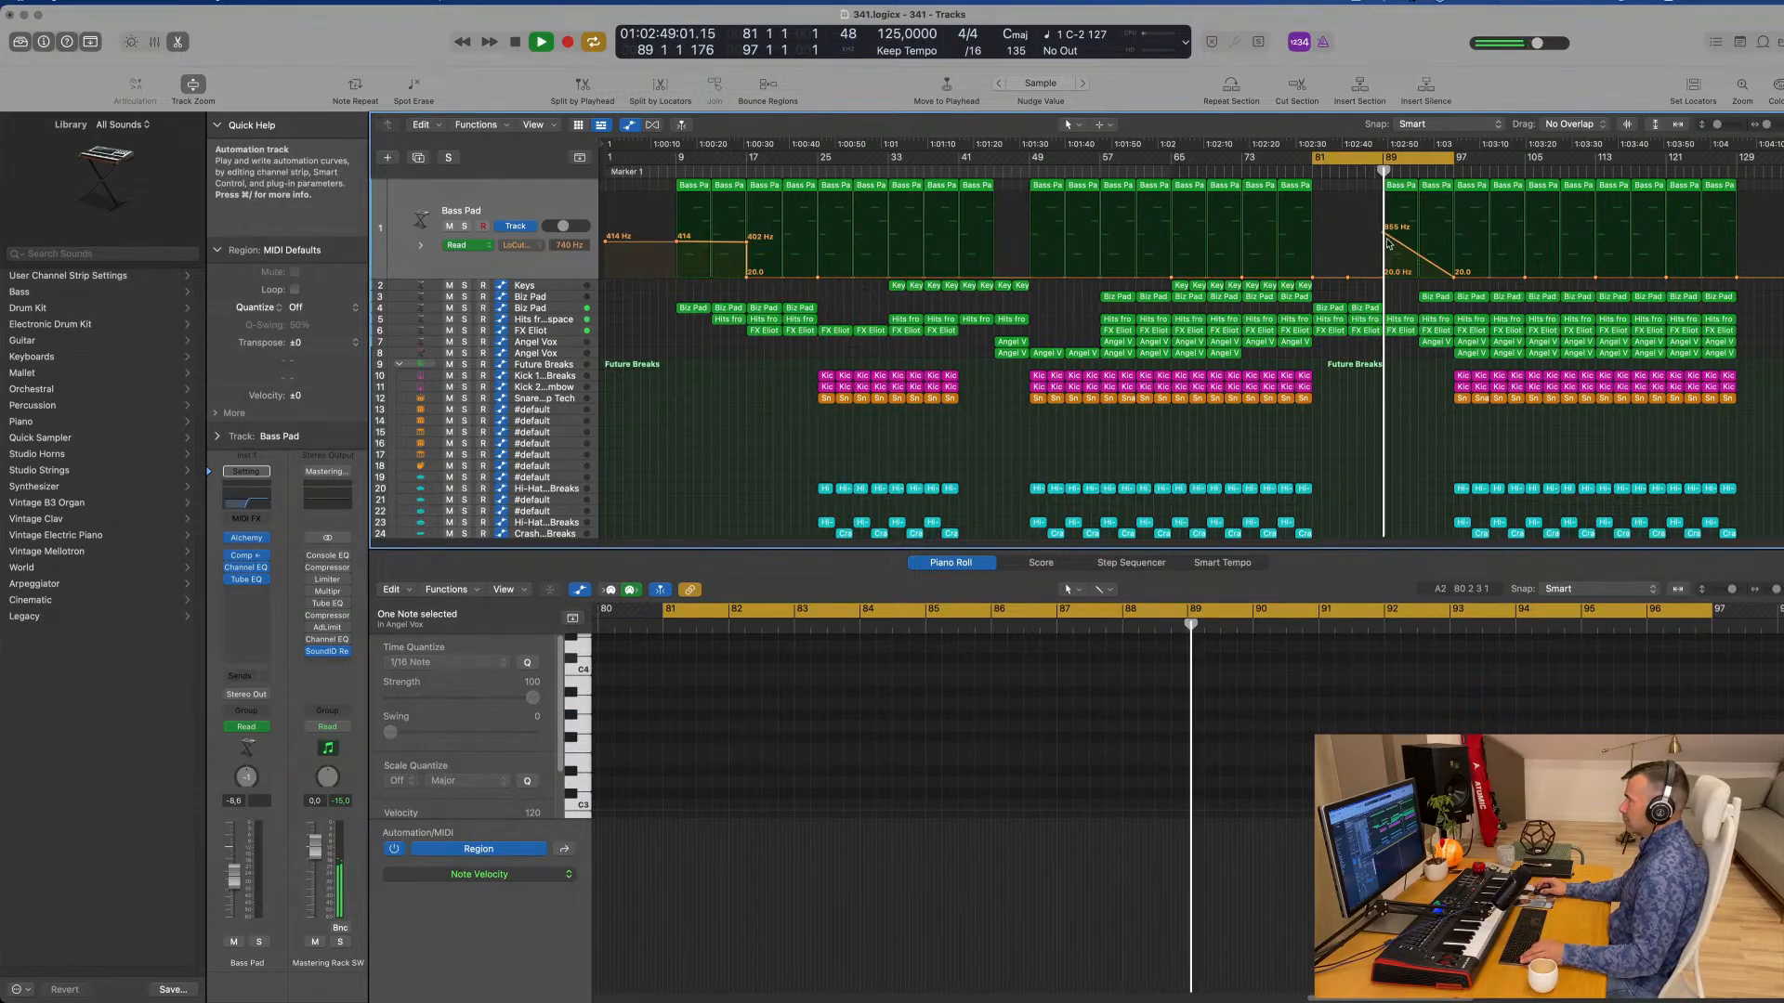
Step: Lower the Bass Pad's bar 89 low cut point to 240 Hz, replay, and raise a point near bar 93 to about 176 Hz
drag(1383, 233, 1384, 248)
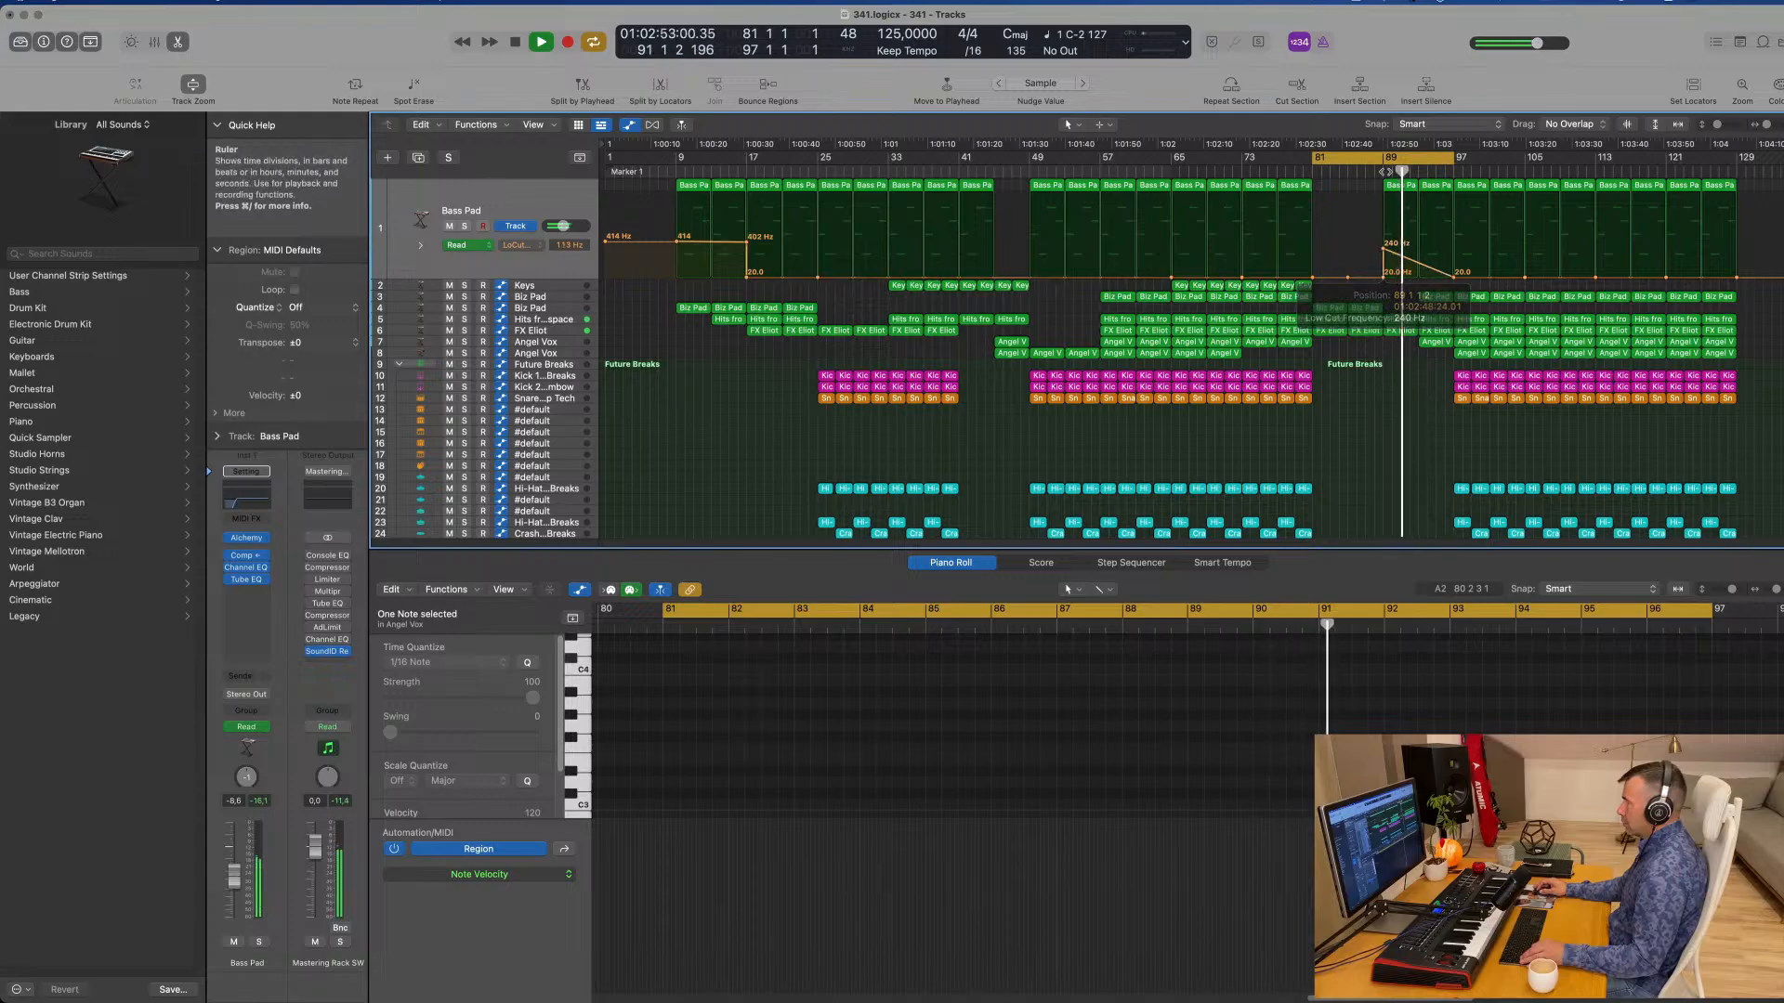
click(1384, 171)
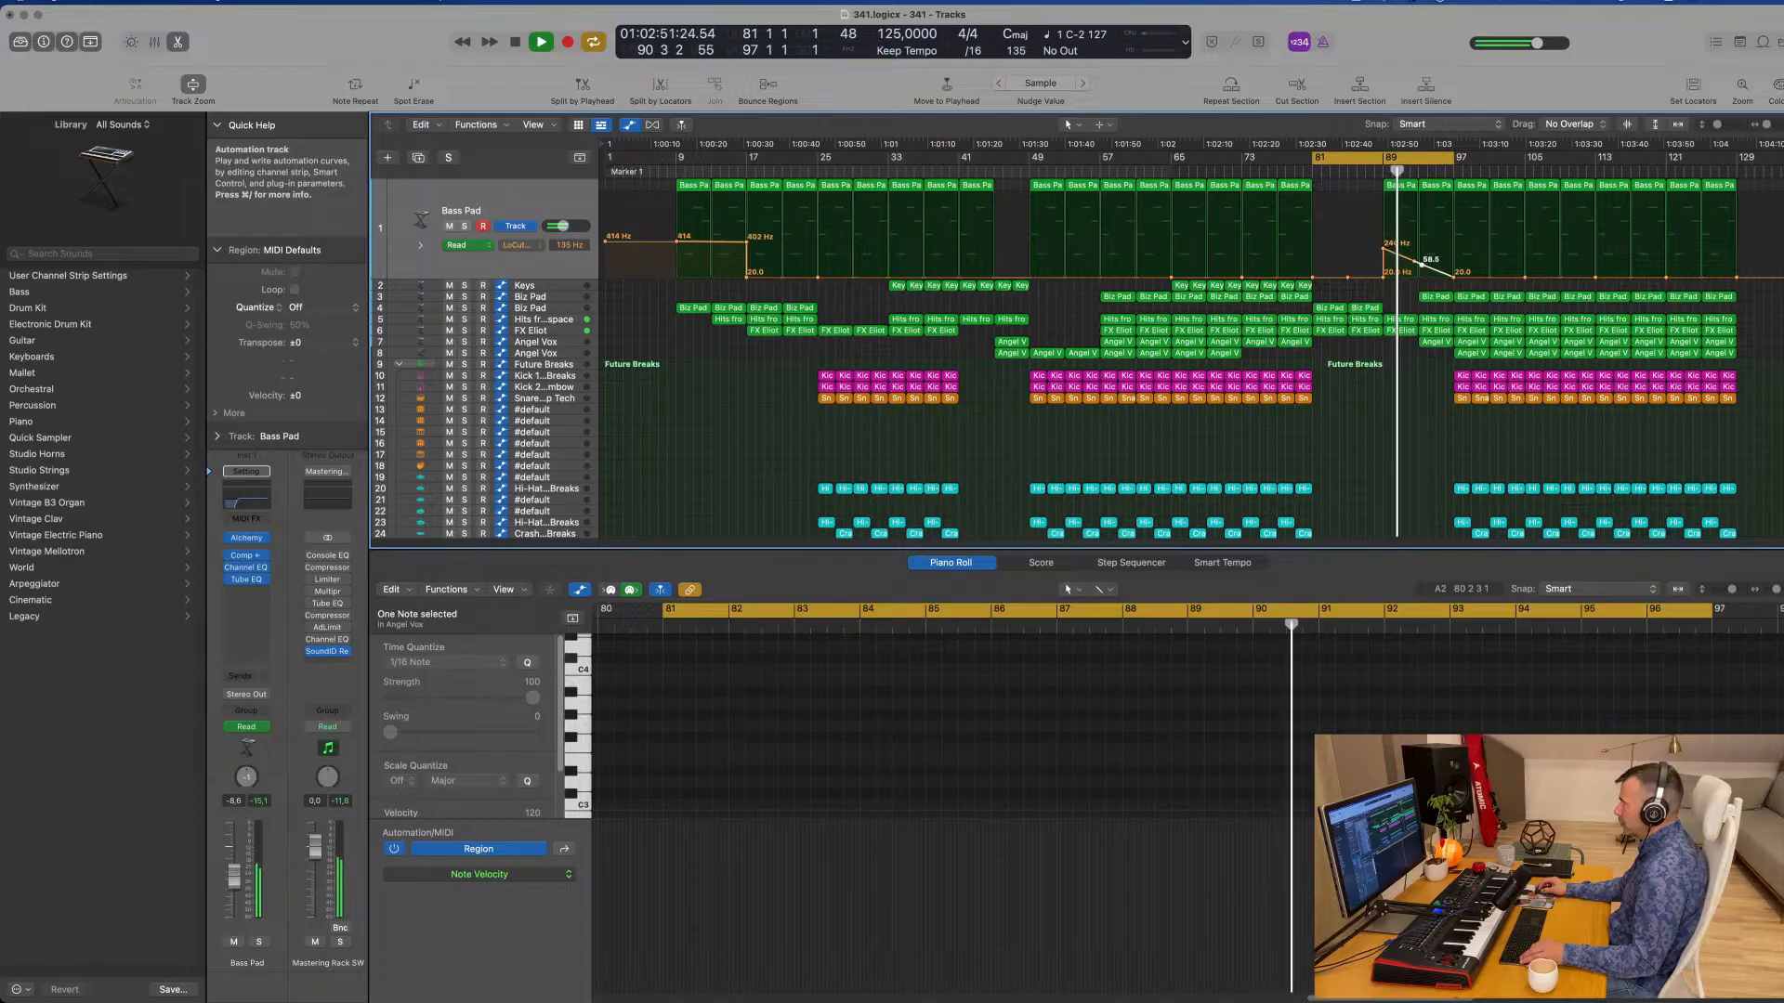
drag(1421, 264, 1421, 253)
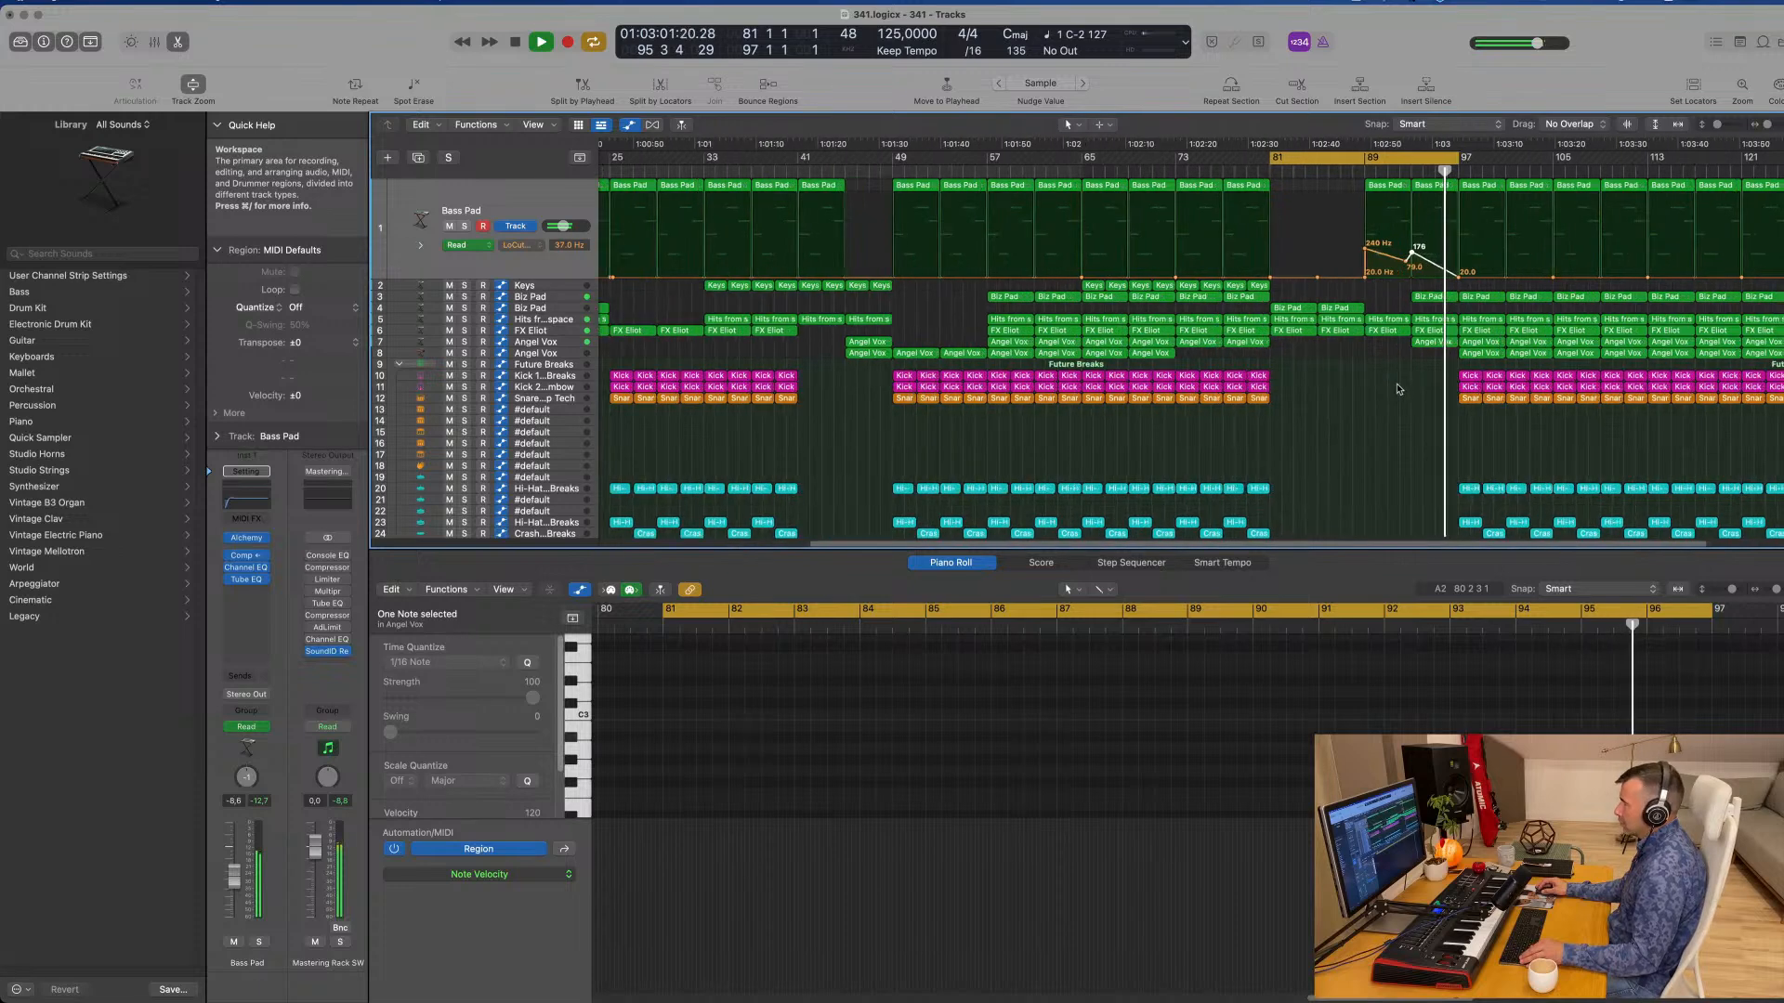
Step: Delete all drum and percussion regions between bars 97 and 105, including the break loop
scroll(1485, 455, down, 3)
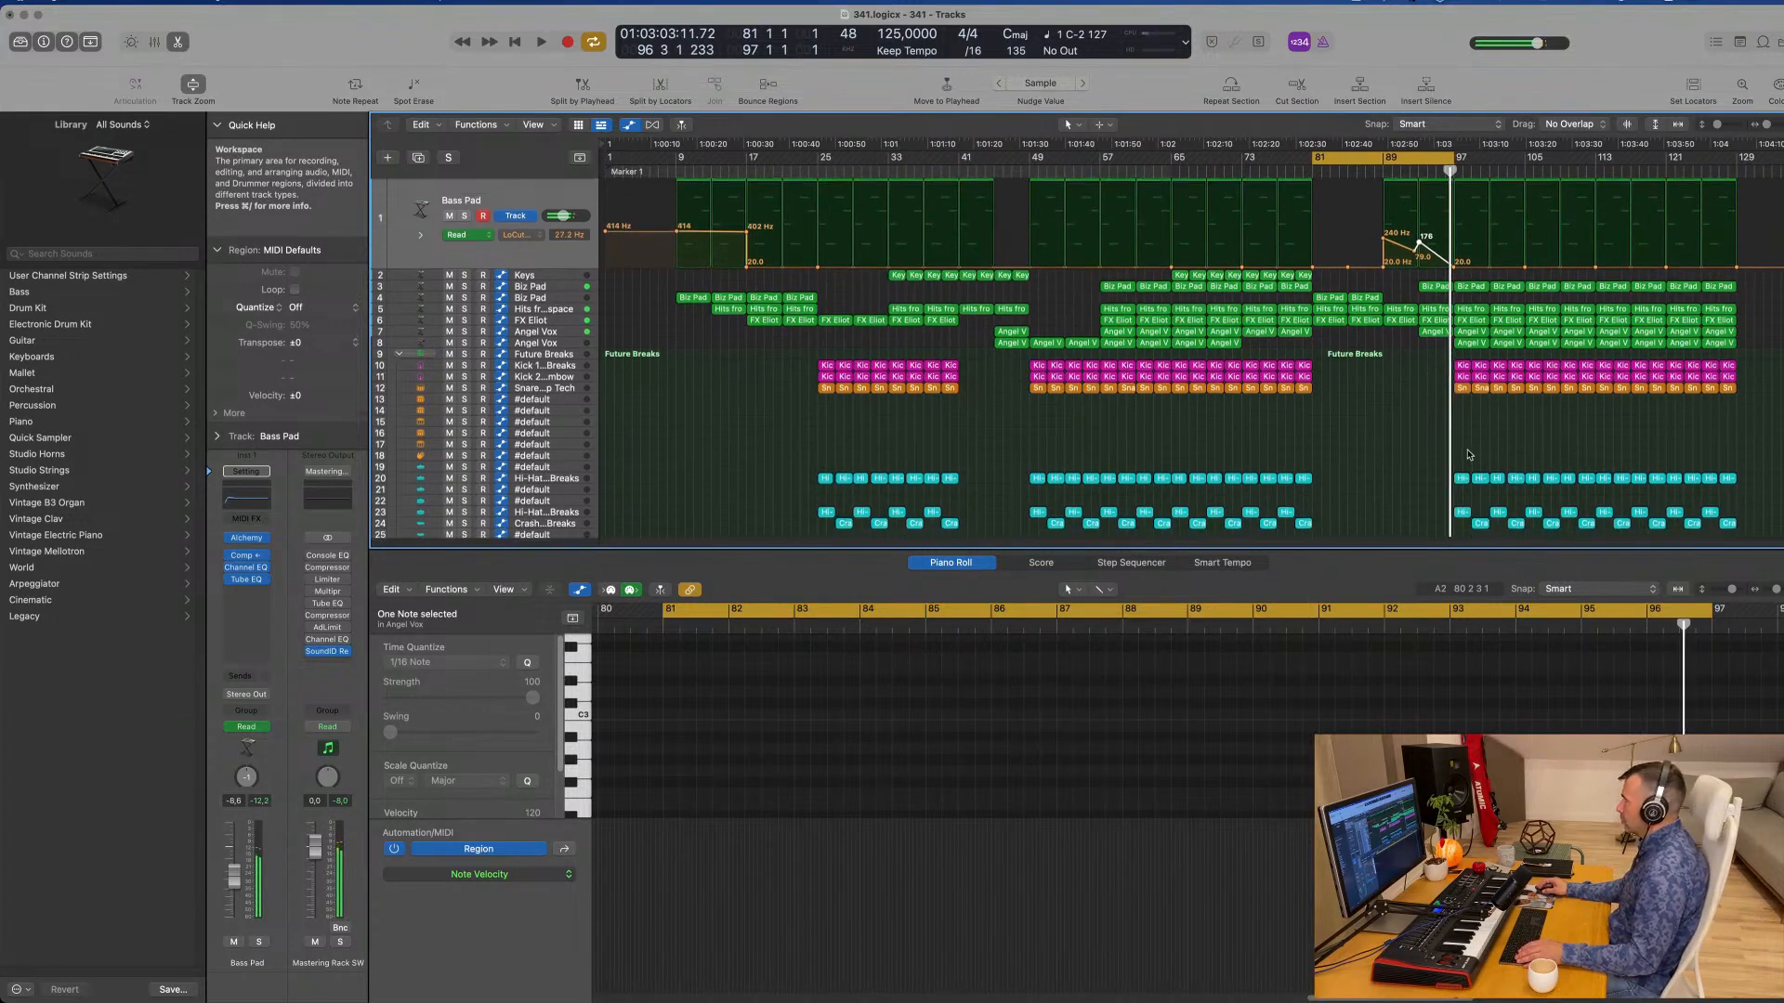
drag(1434, 325, 1557, 533)
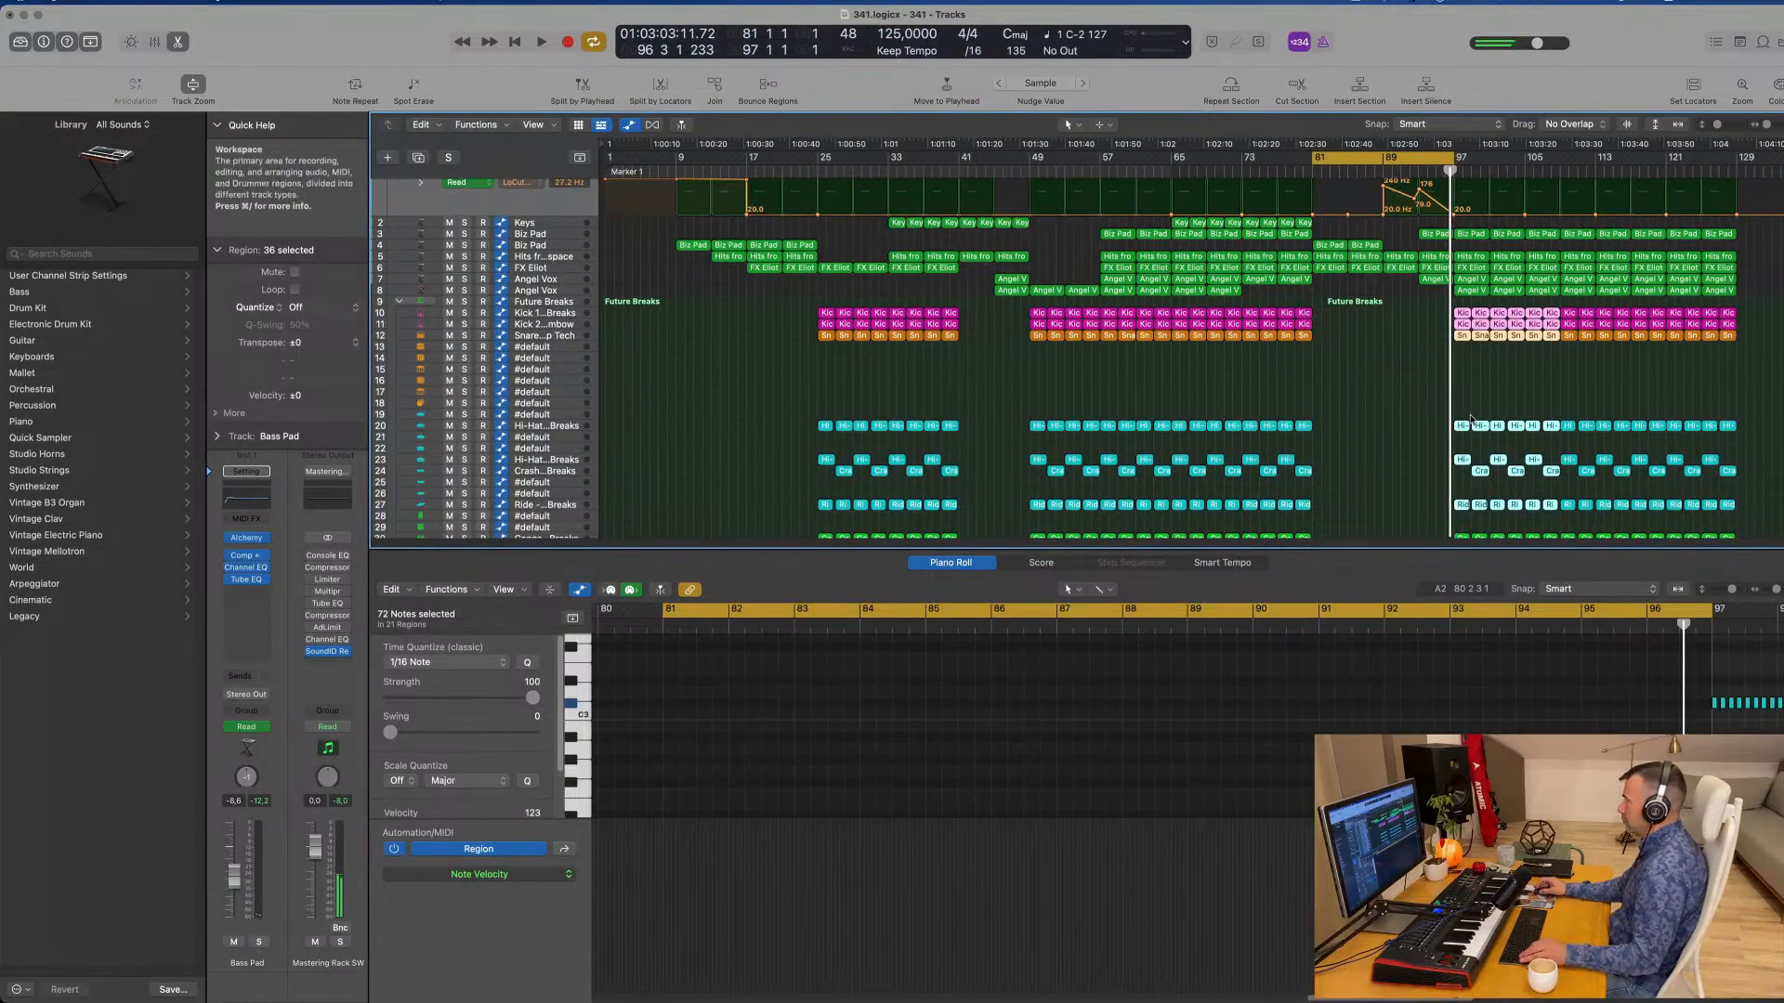
click(1471, 385)
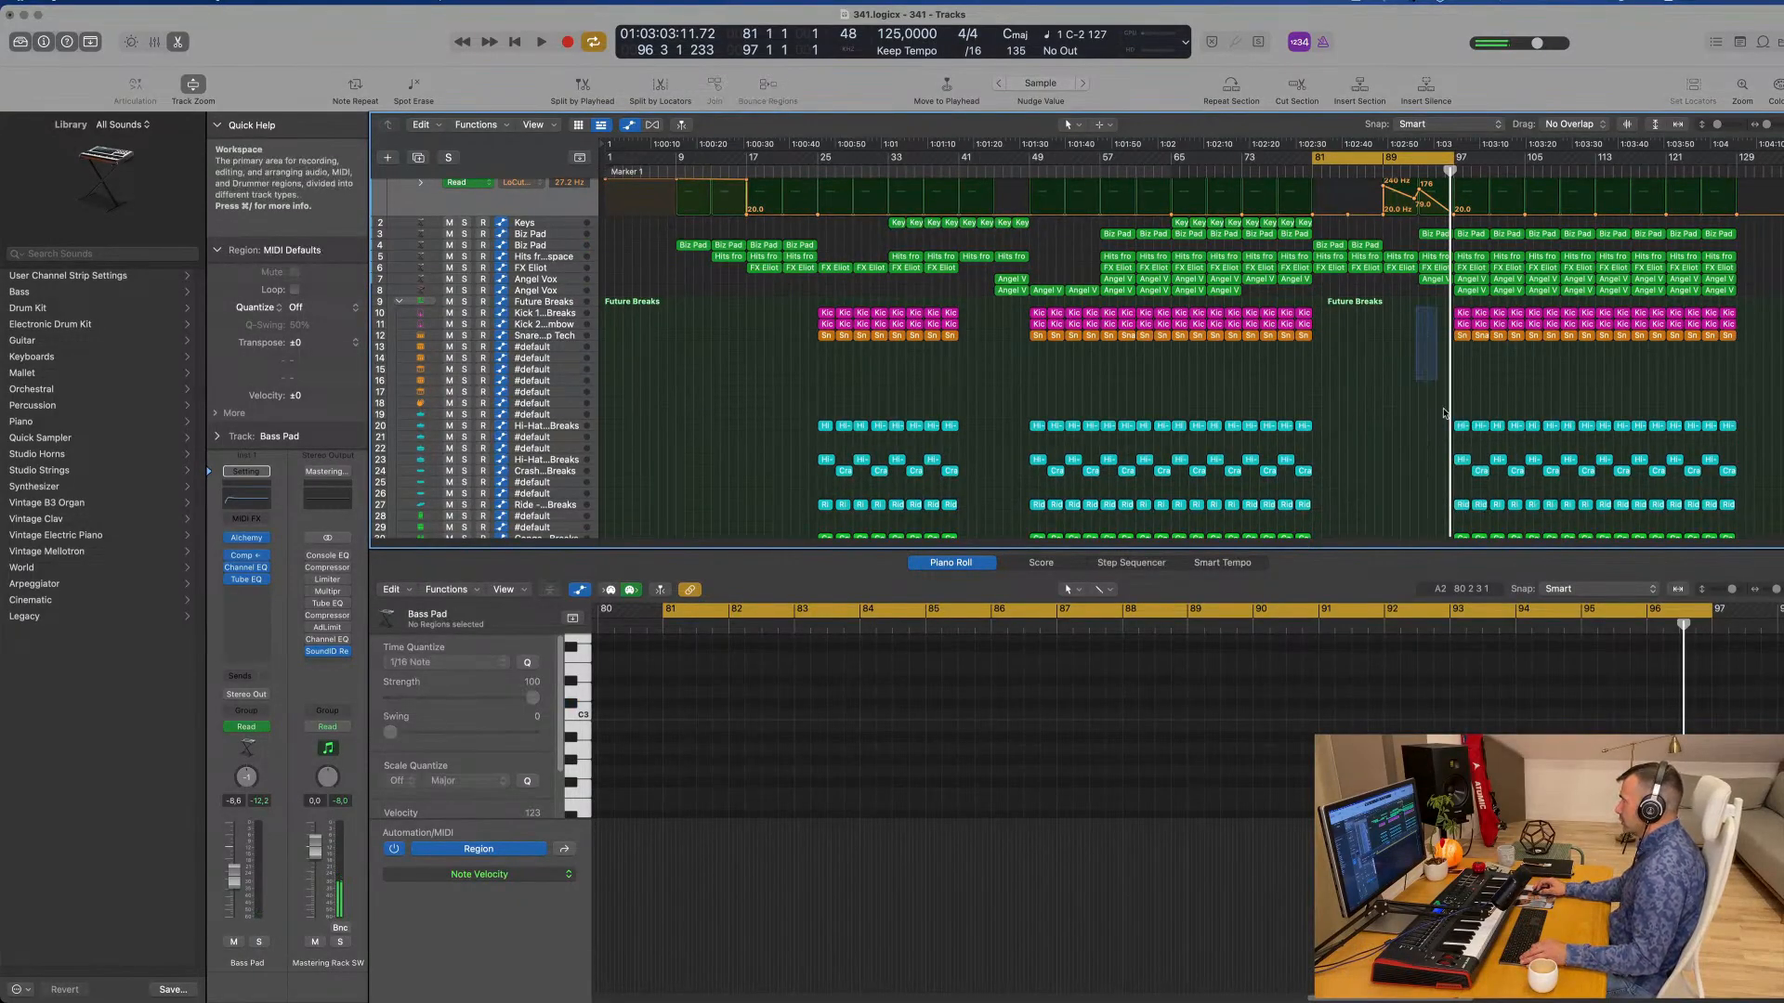
drag(1444, 413, 1525, 497)
key(Delete)
scroll(1496, 372, up, 5)
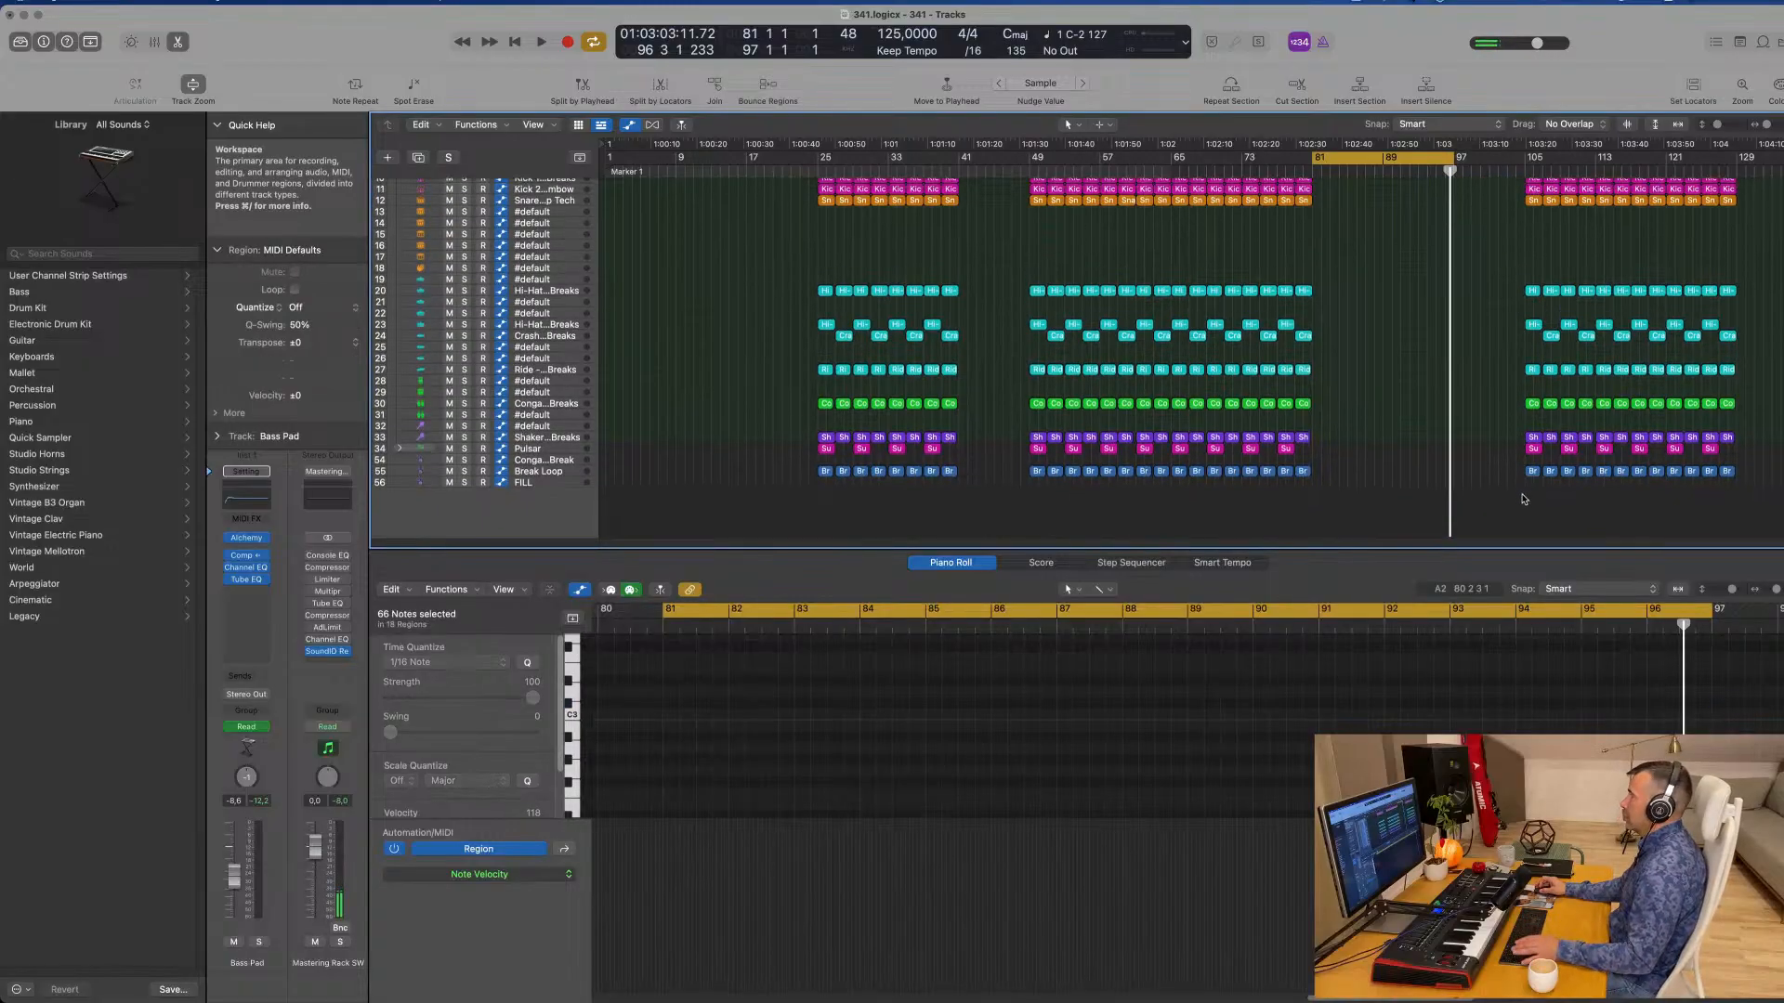
Step: Replay the end of the break and delete the track 8 Angel Vox region at bar 97
key(space)
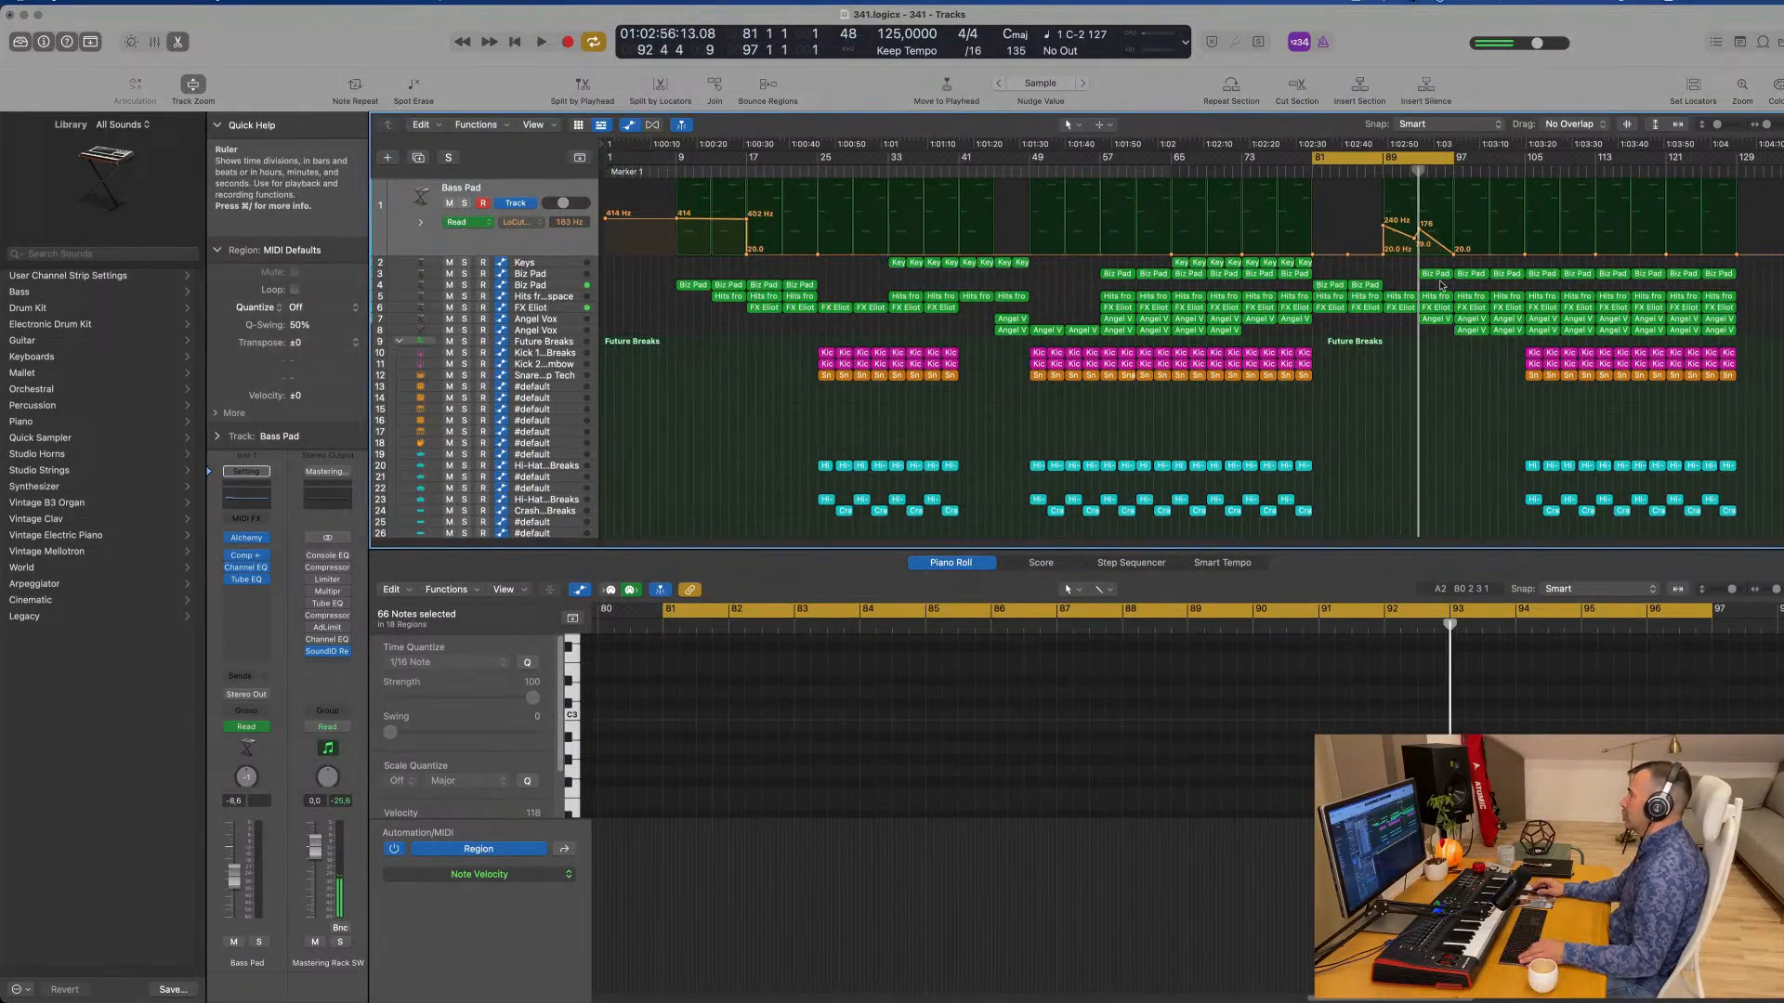
scroll(1470, 372, up, 2)
scroll(1462, 376, down, 1)
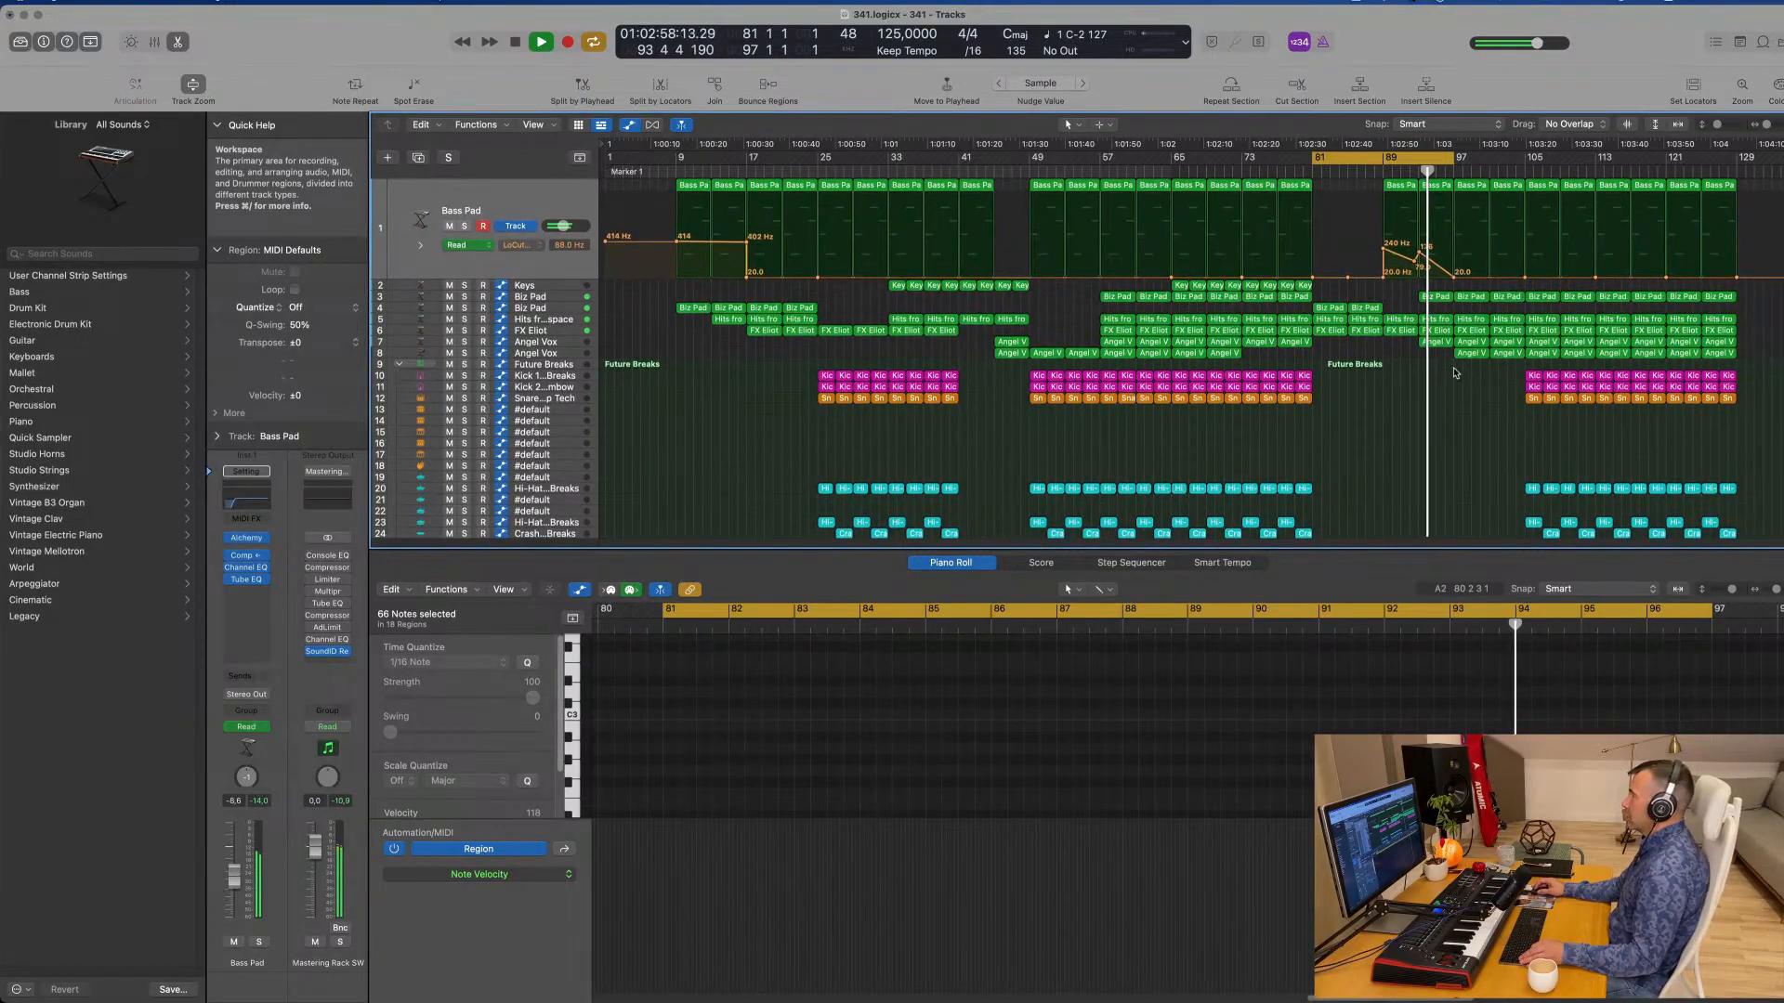
click(1491, 356)
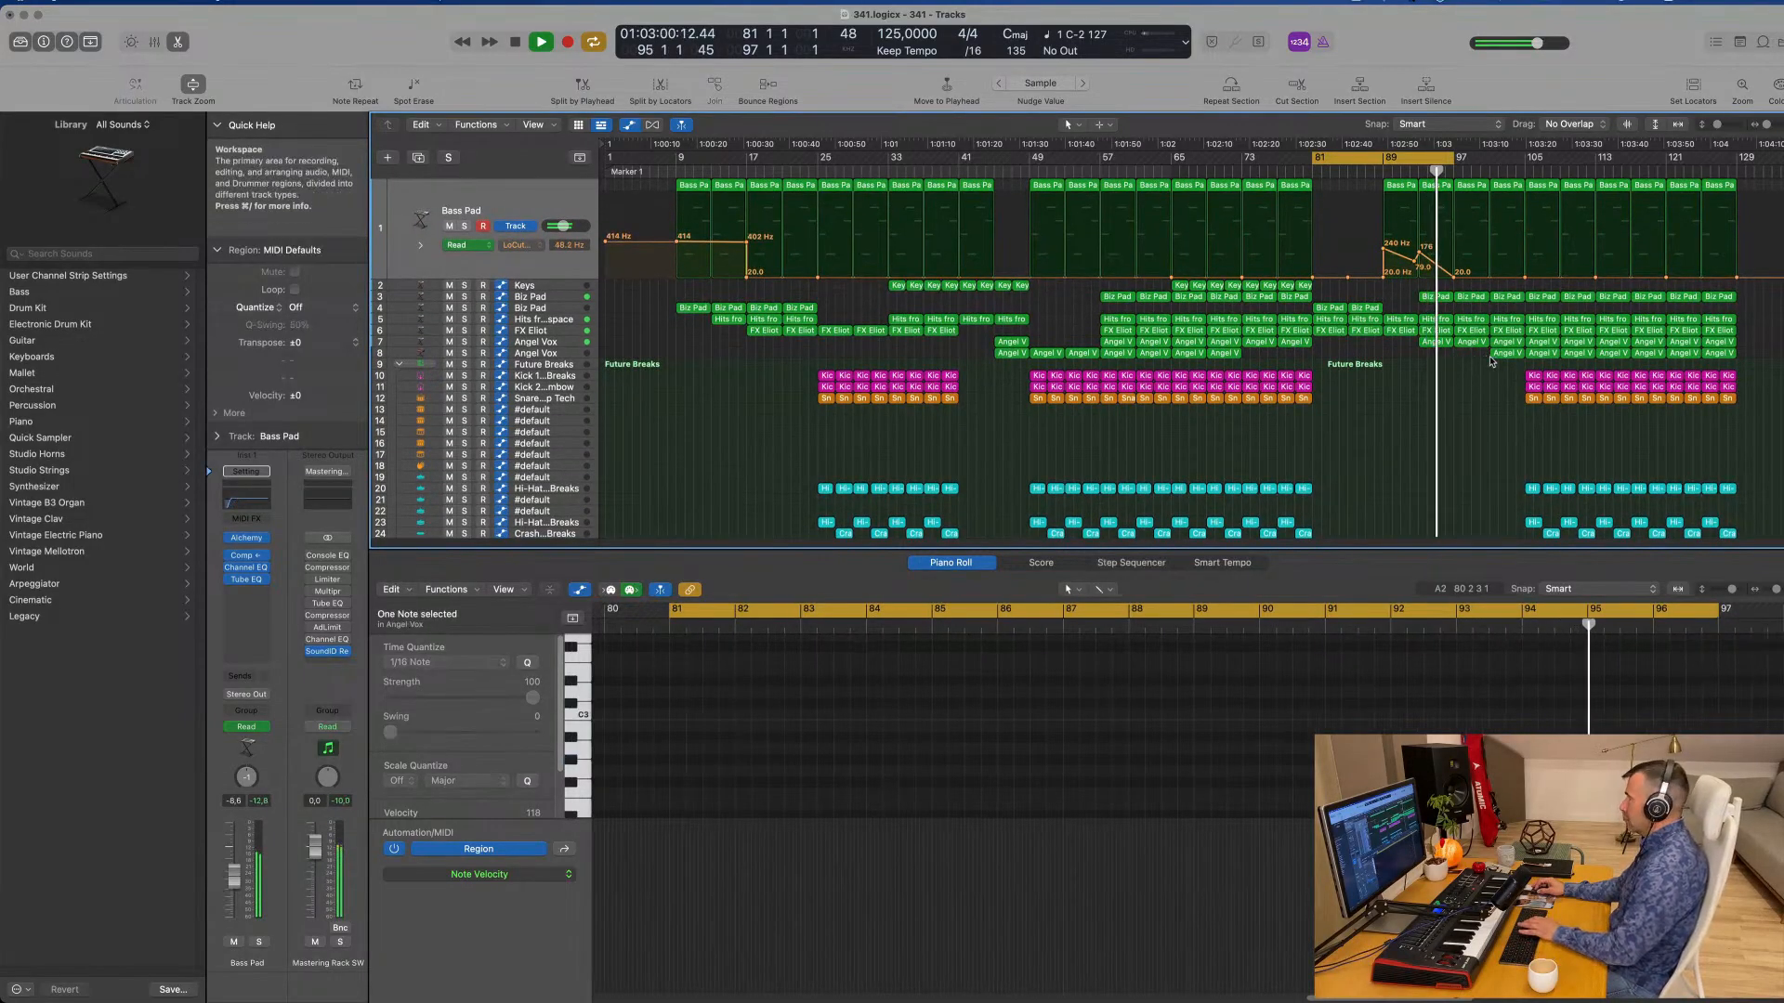
key(Delete)
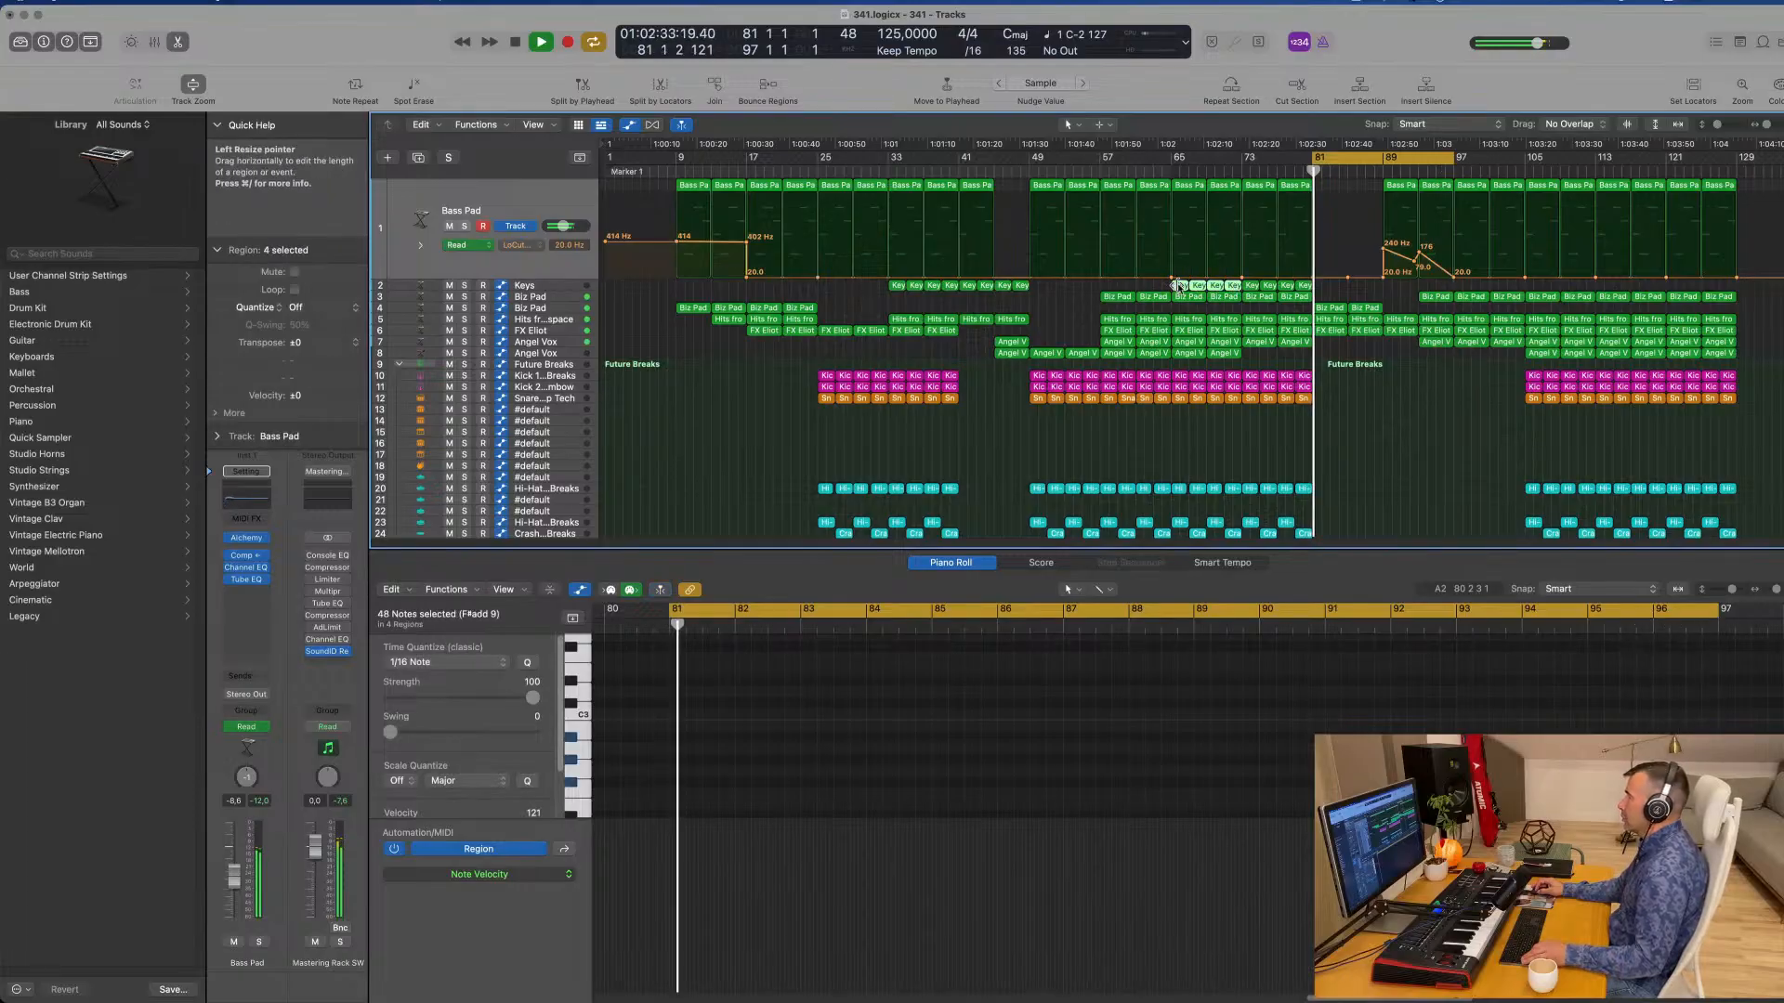
Step: Copy the four Keys regions from bars 65–73 to bars 97–105 and extend the cycle range to bar 105
drag(1232, 286, 1458, 285)
drag(1450, 158, 1524, 158)
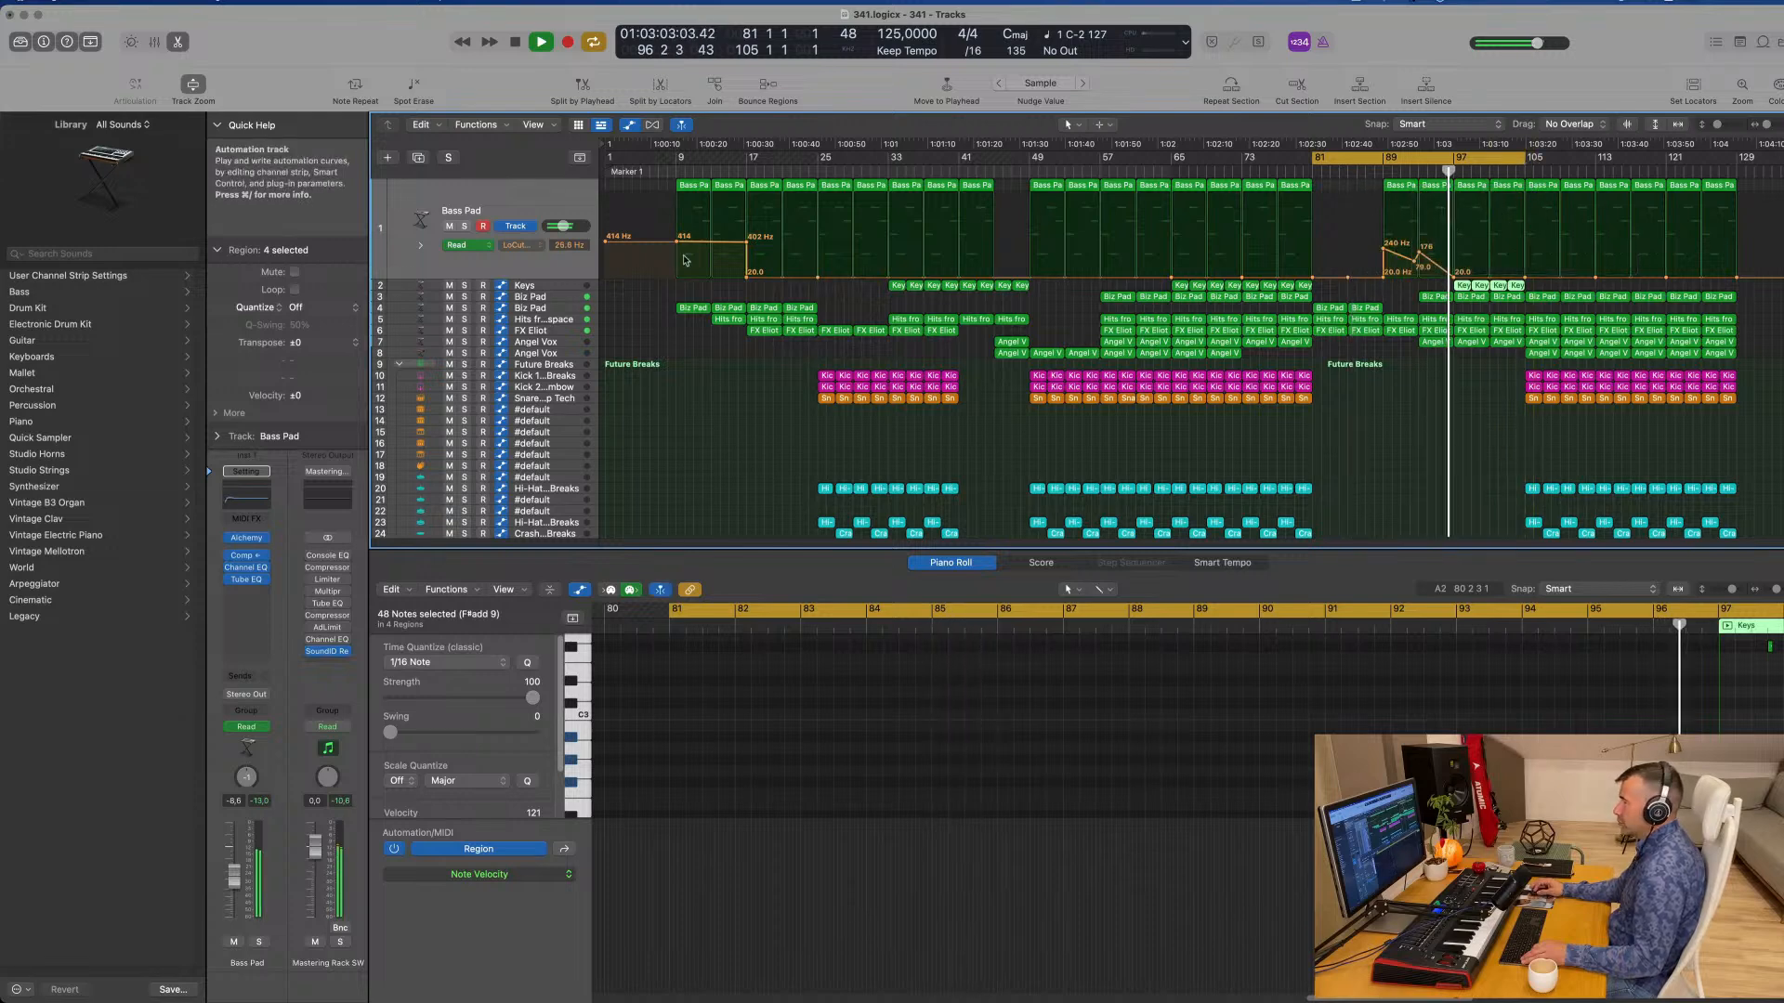
Step: Raise the start of the Keys Cutoff ramp at bar 97 to about 57%, check it in playback and stop
click(552, 285)
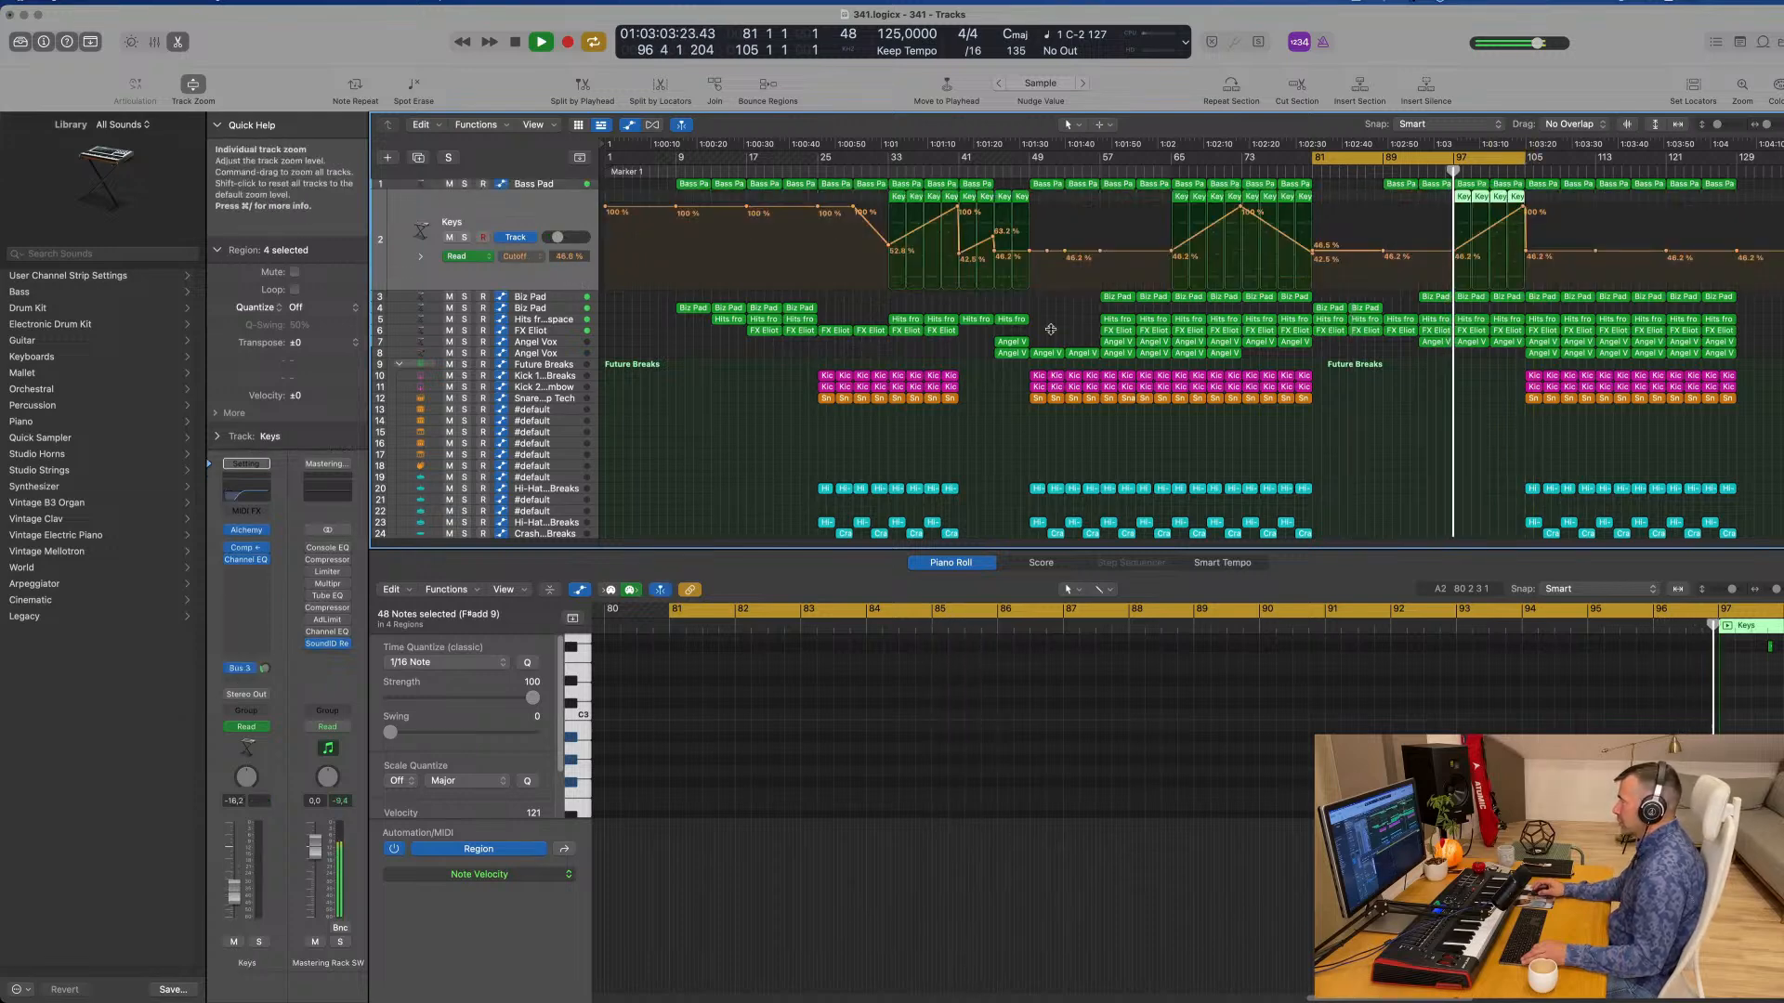
click(1454, 251)
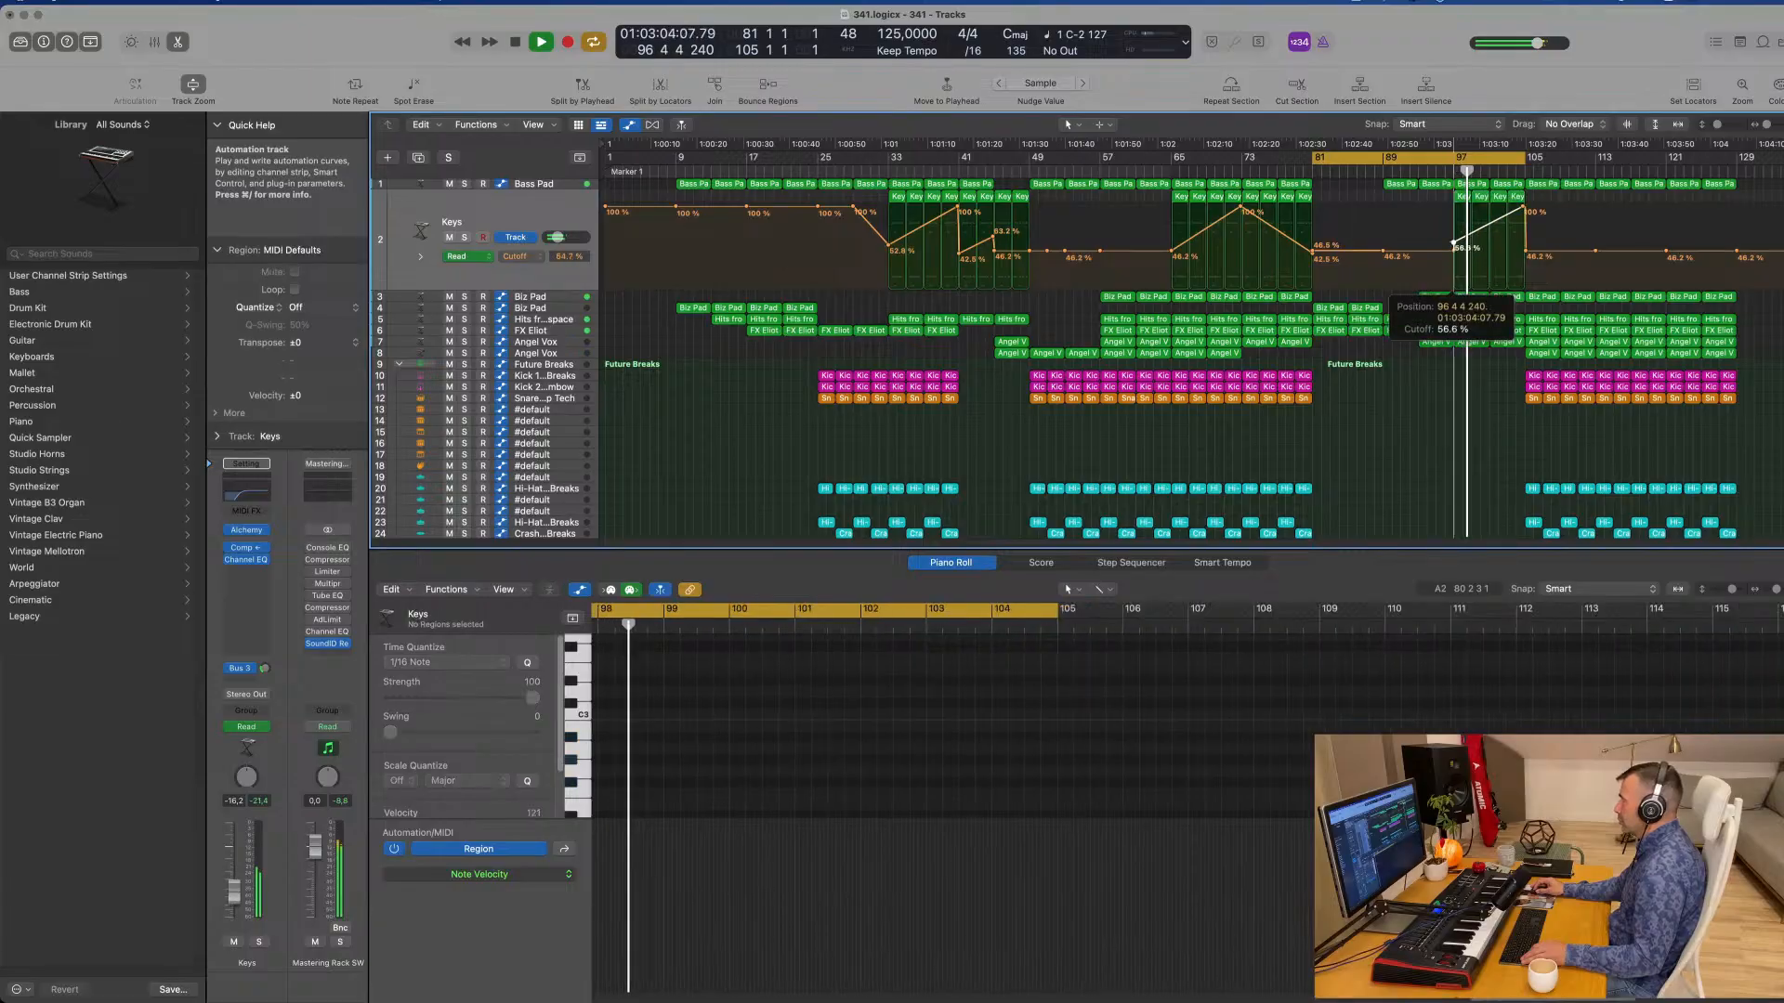
drag(1454, 243, 1454, 251)
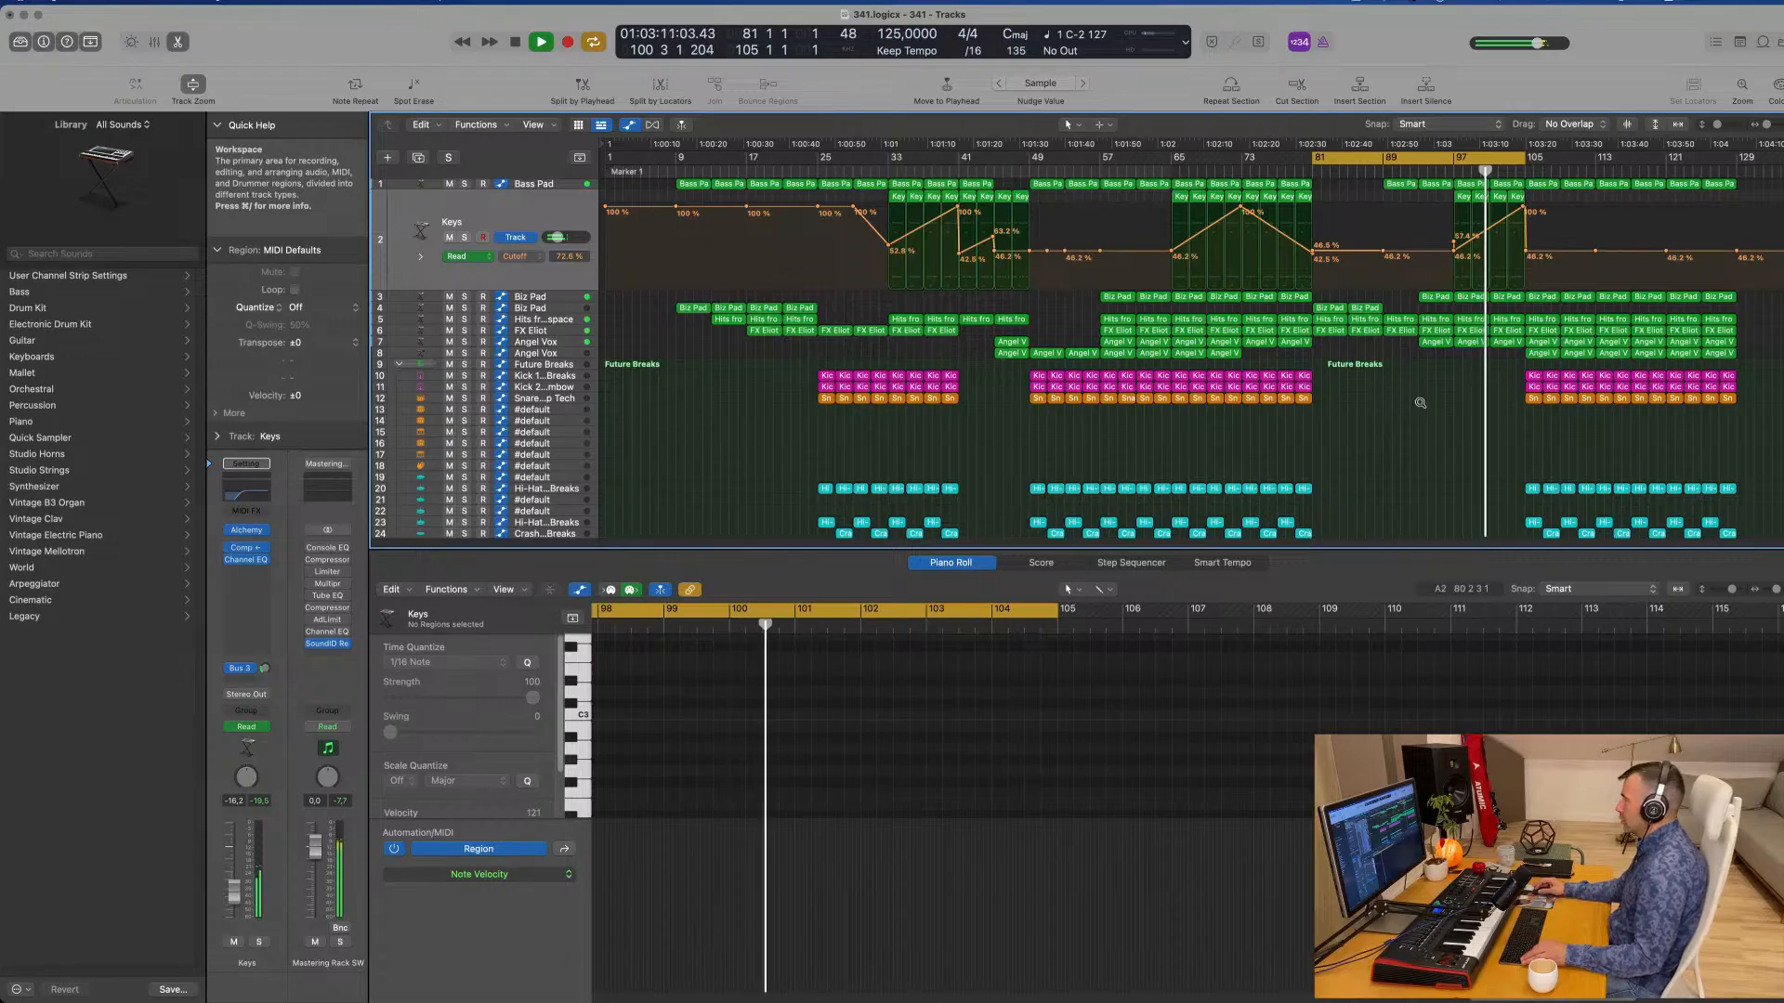
scroll(1462, 385, up, 2)
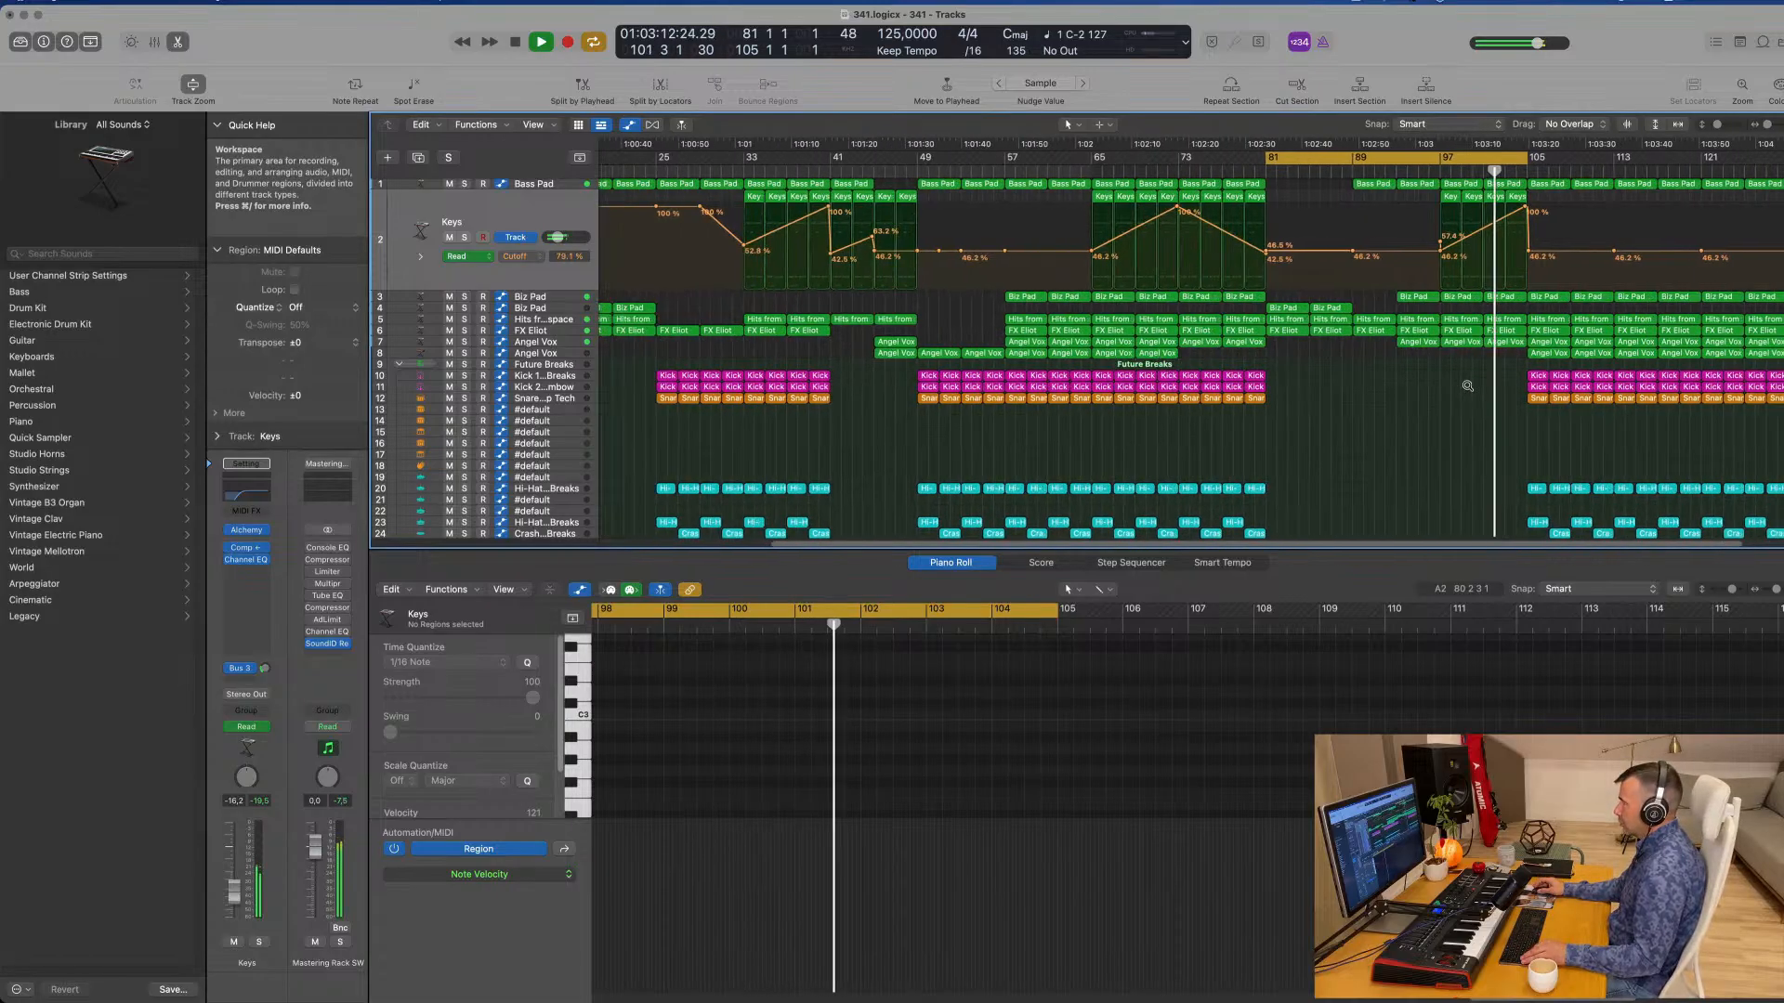
scroll(1467, 385, down, 2)
key(space)
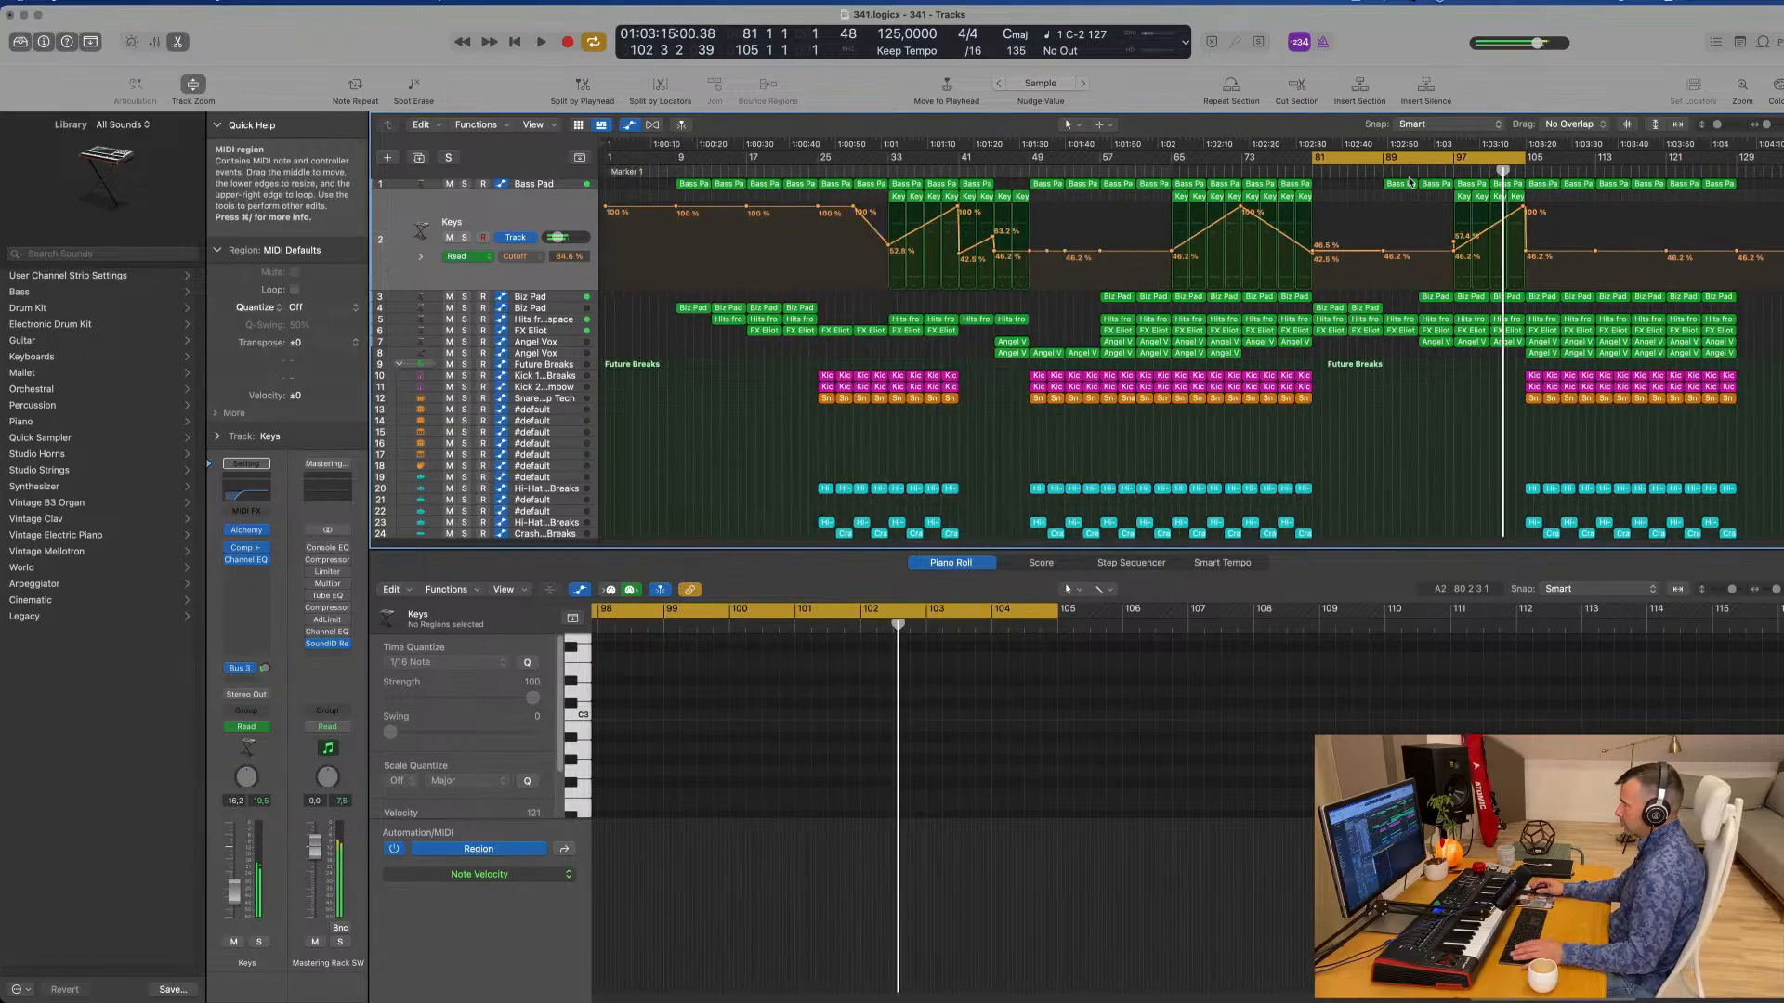
Step: Replay the break from bar 81 and raise the track 4 Biz Pad Cutoff point there to about 26%
key(space)
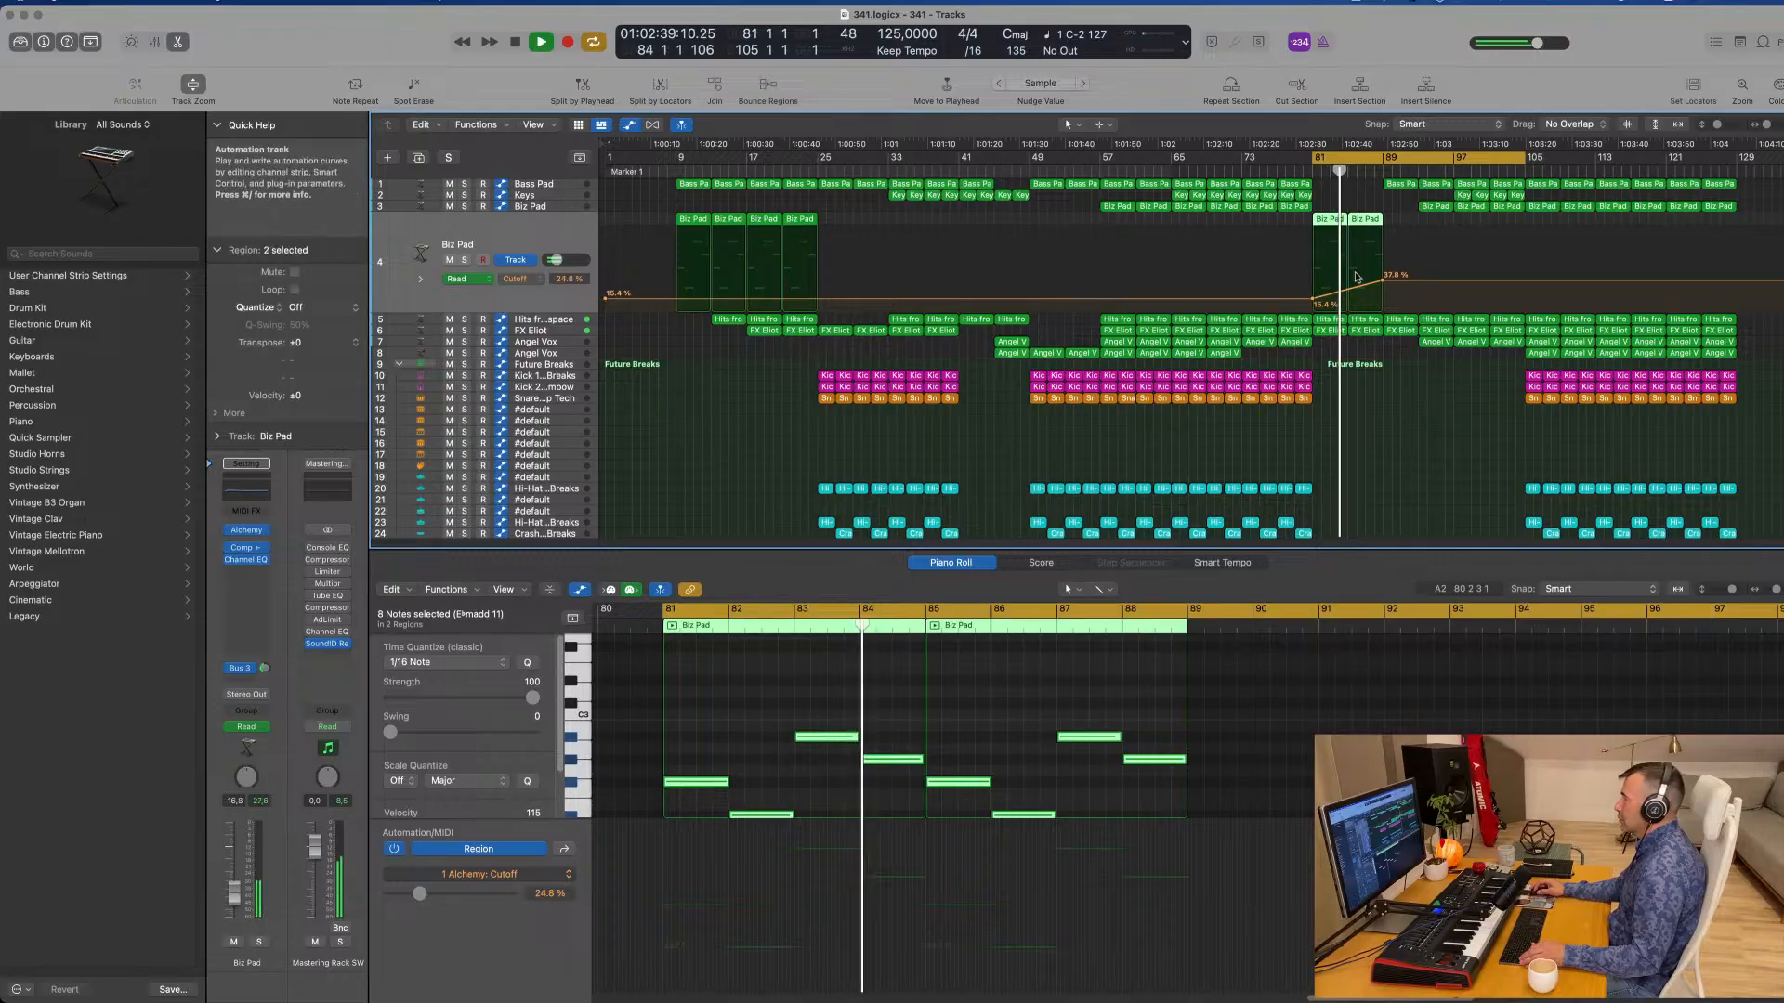
key(space)
key(space)
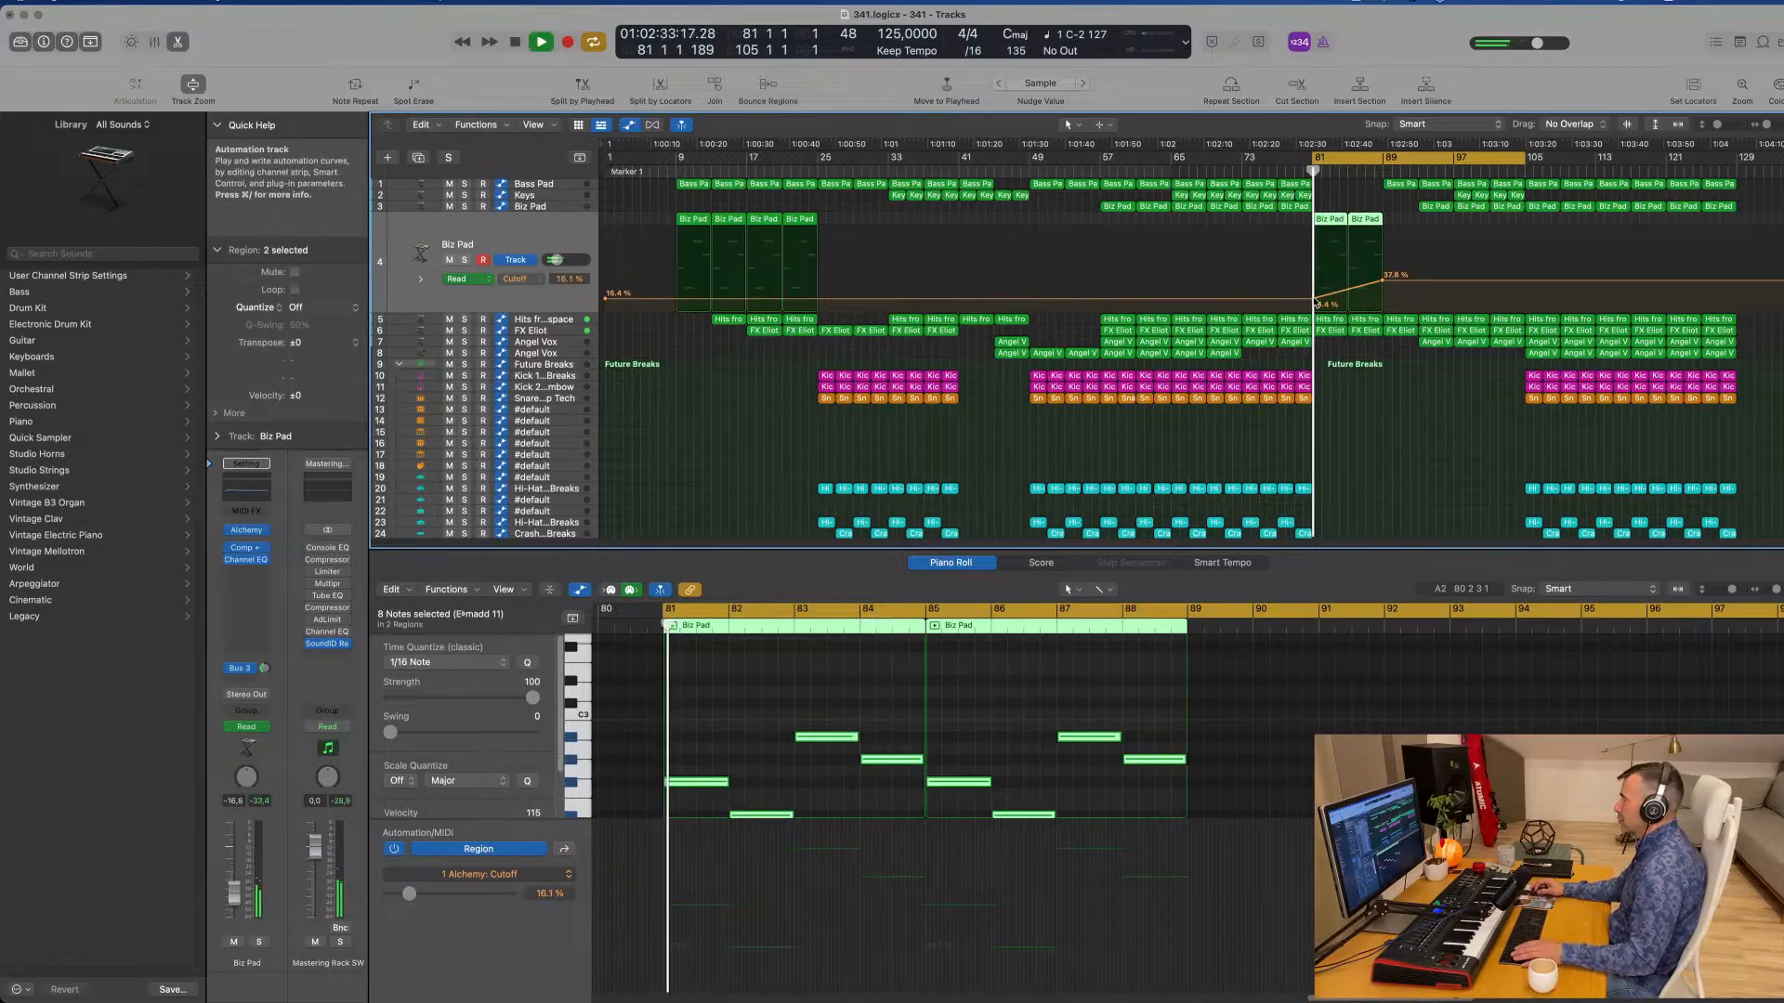
mouse_move(1316, 302)
mouse_down()
mouse_move(1313, 234)
mouse_move(1313, 291)
mouse_up()
scroll(1310, 231, down, 1)
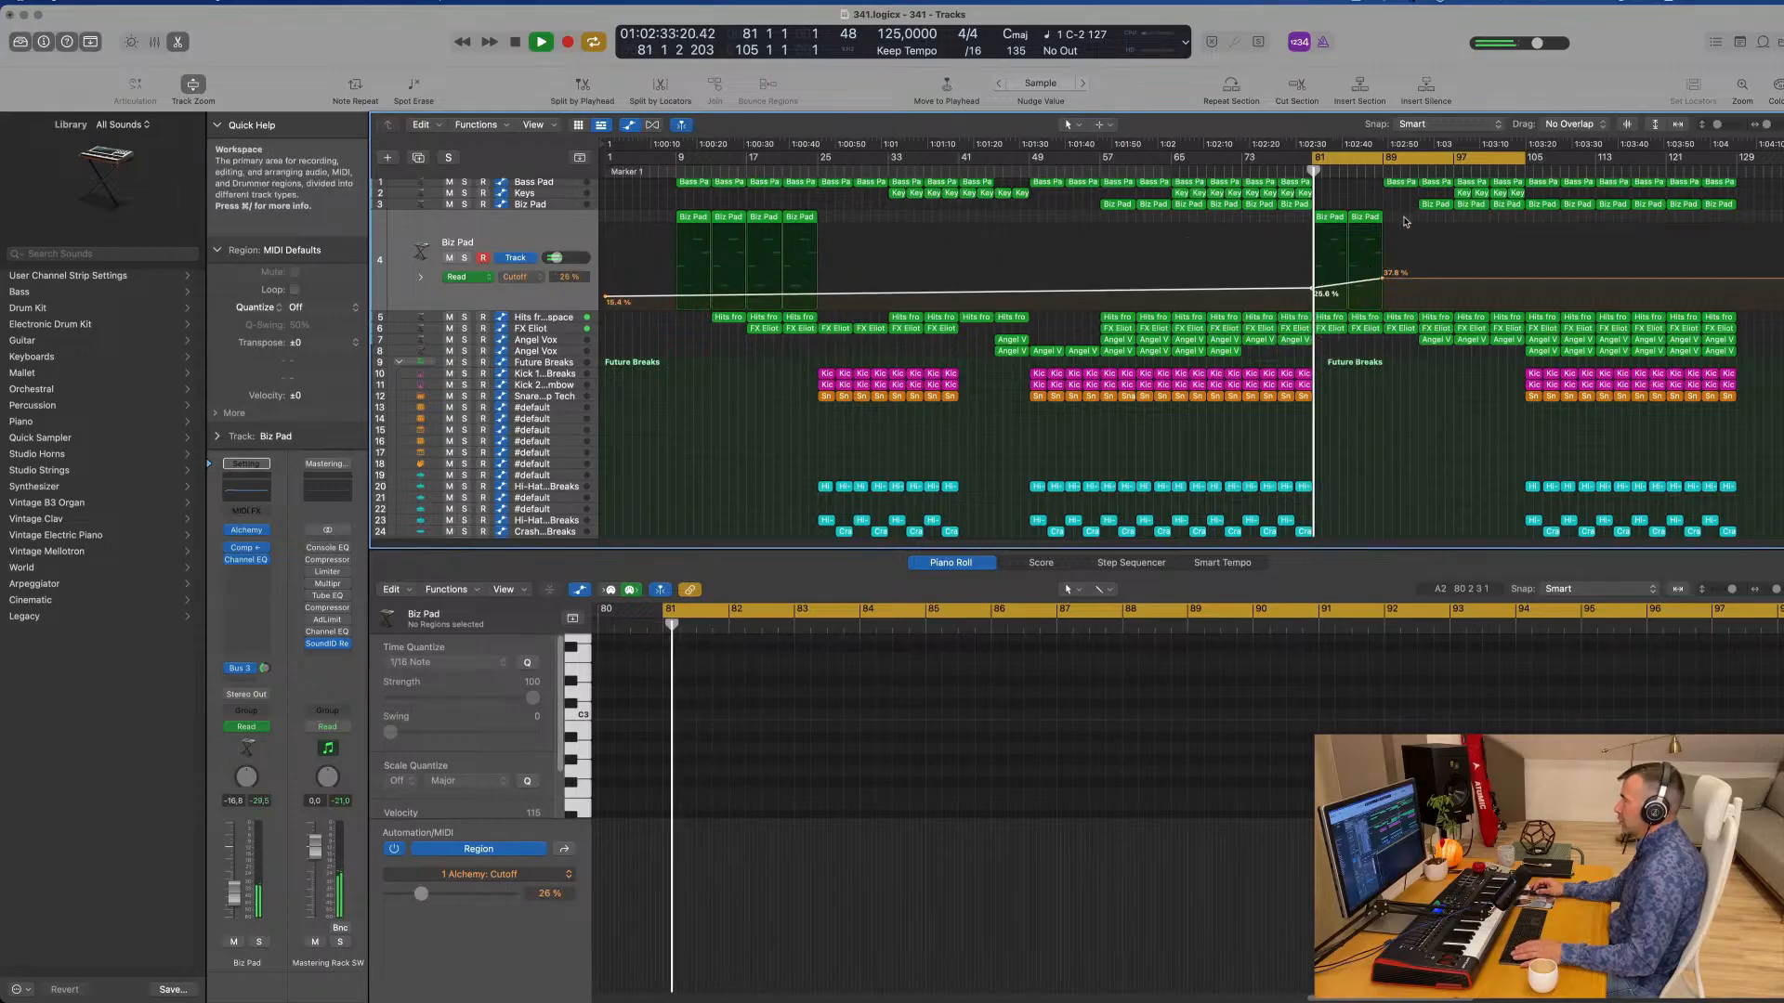
Step: Delete the two track 4 Biz Pad regions at bars 81–89 and replay the break from bar 81
click(1327, 219)
shift+click(1363, 218)
key(Delete)
key(space)
key(space)
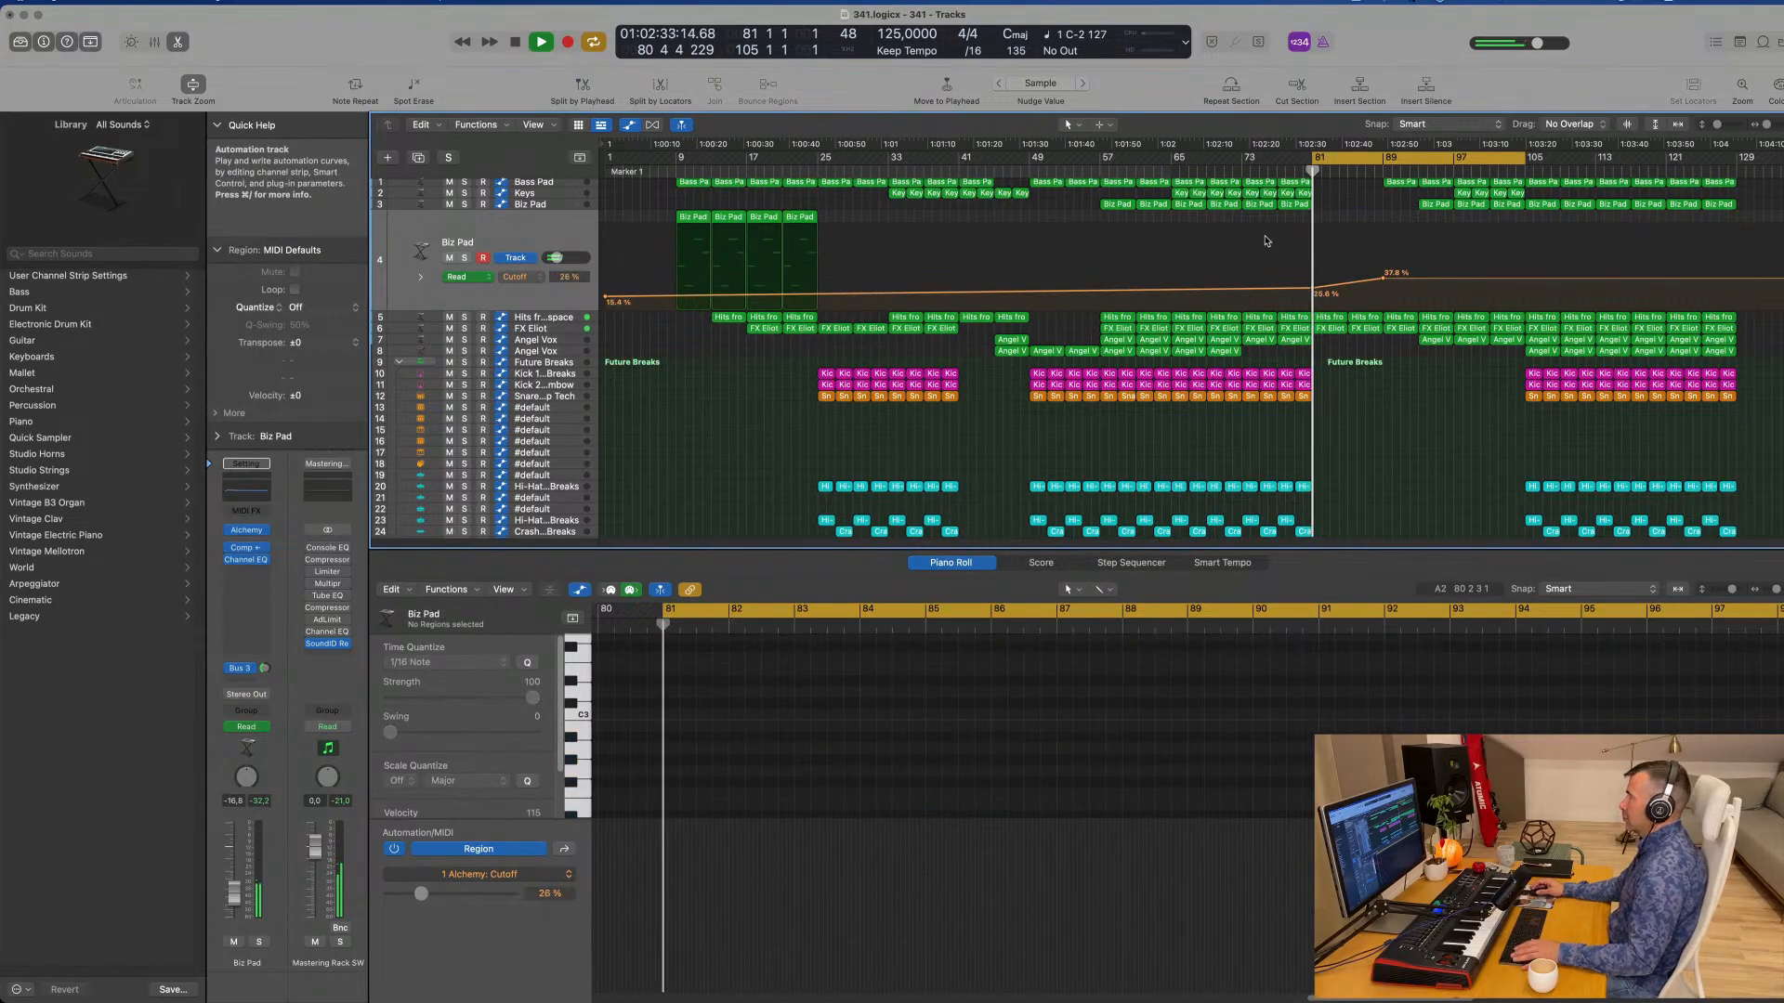
scroll(1316, 253, up, 1)
scroll(1316, 253, up, 2)
scroll(1317, 252, down, 2)
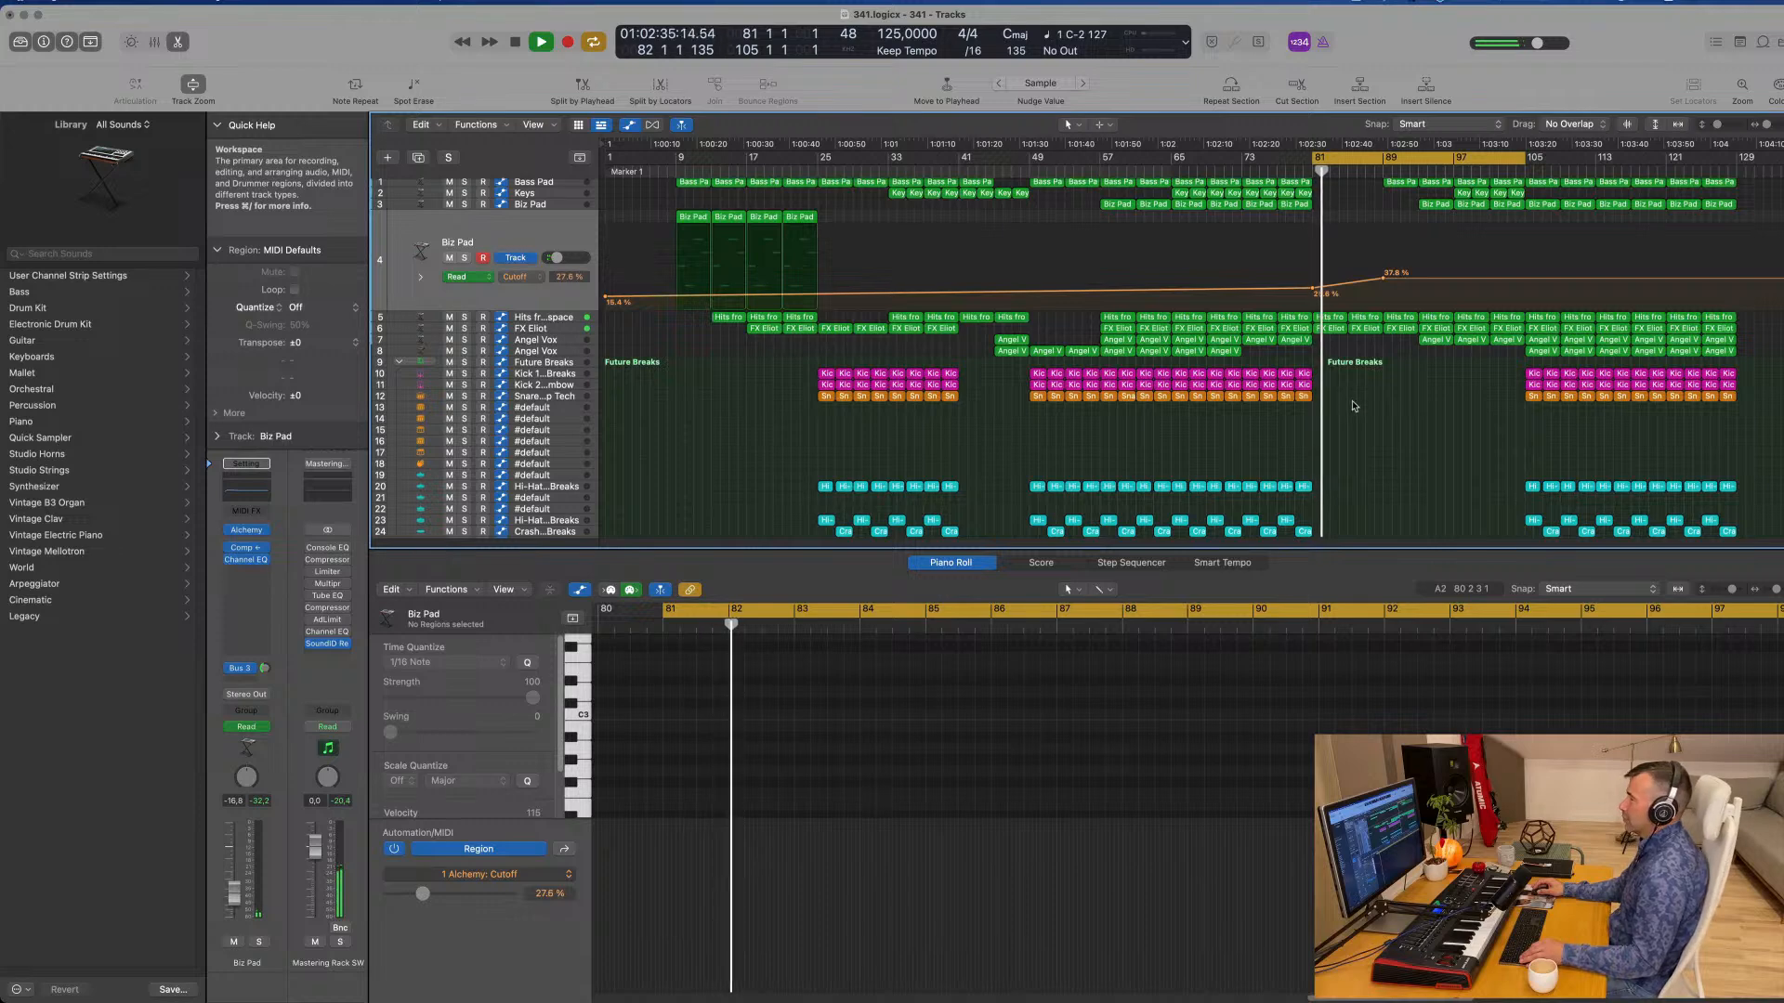
Step: Try copies of the Conga Low regions in the break from bar 81 during playback and remove them
scroll(1361, 410, down, 5)
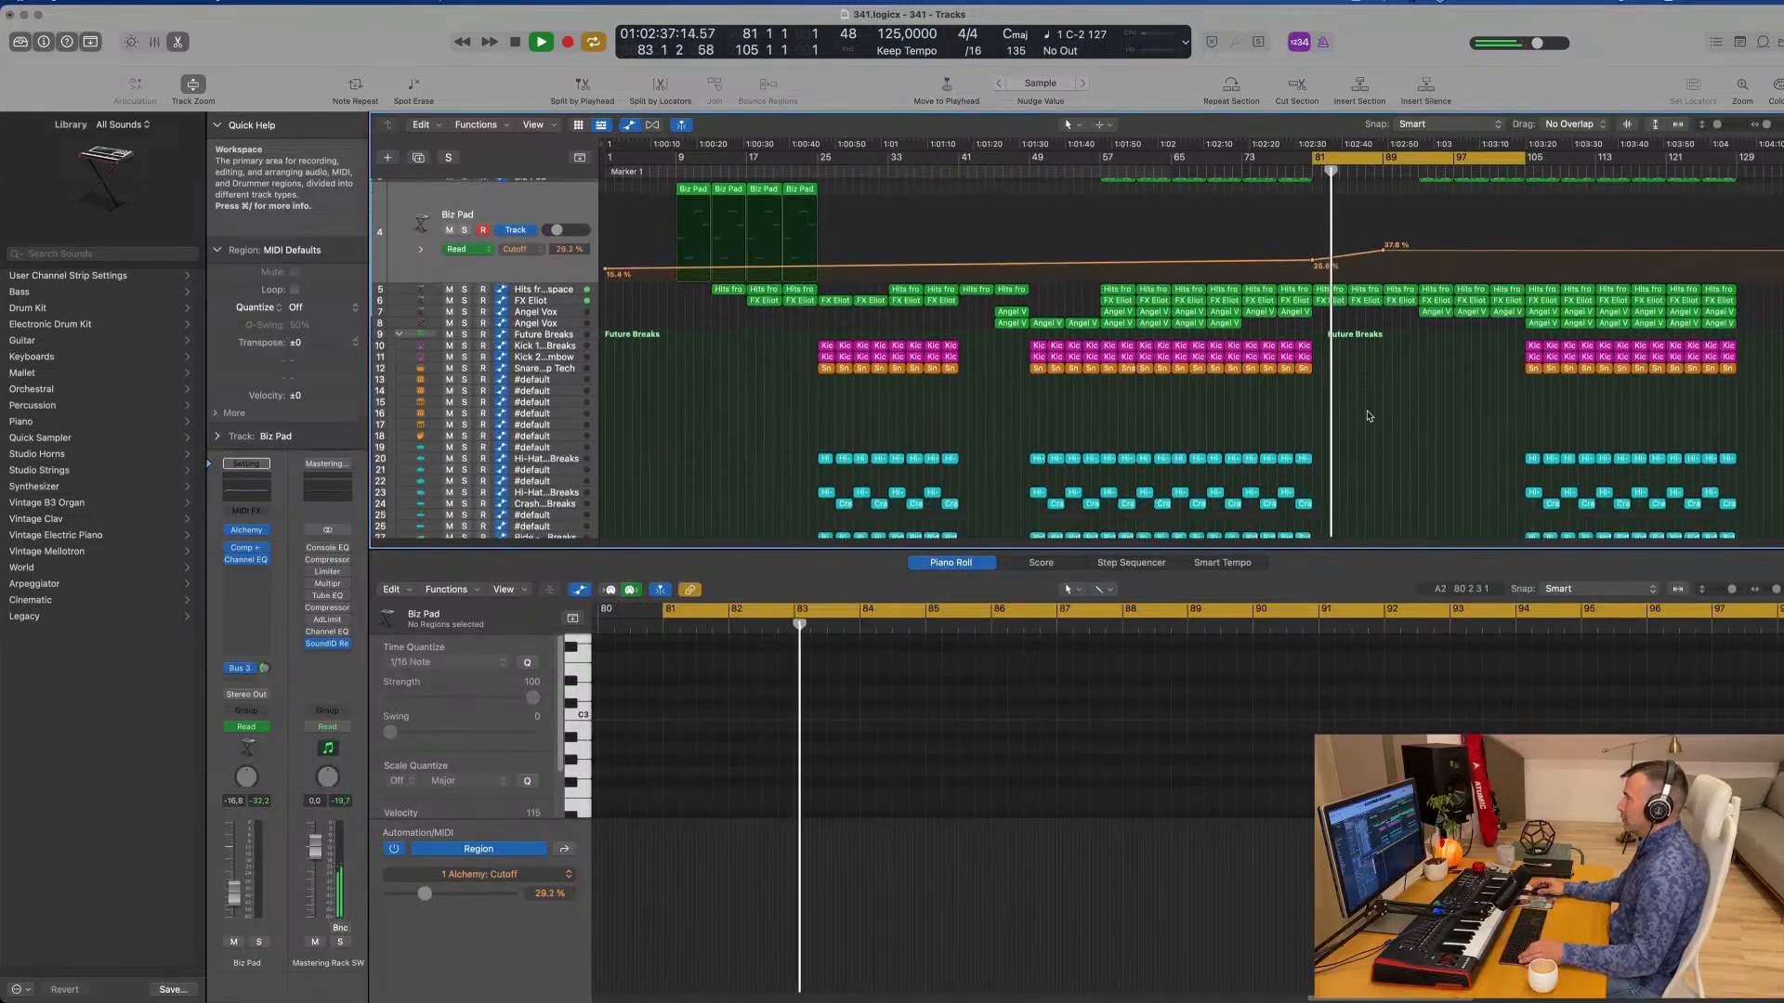
scroll(1368, 416, down, 2)
key(space)
key(space)
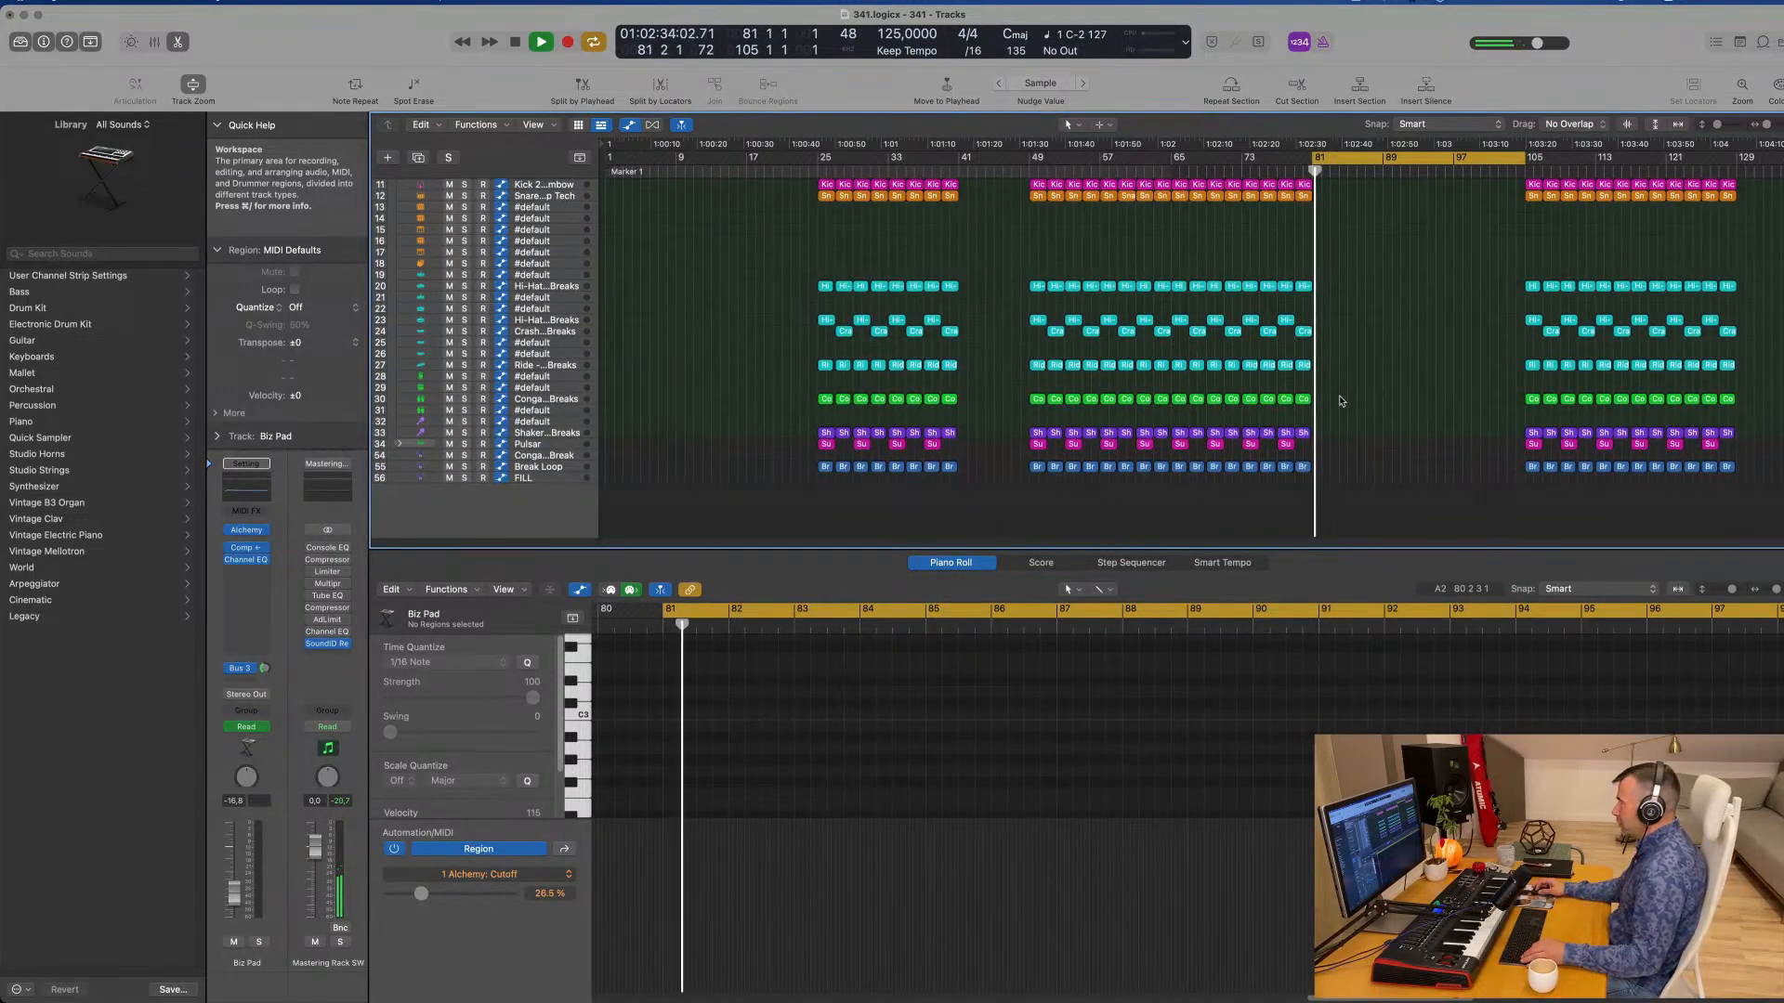
mouse_move(1340, 401)
mouse_down()
mouse_move(1232, 399)
mouse_move(1329, 401)
mouse_up()
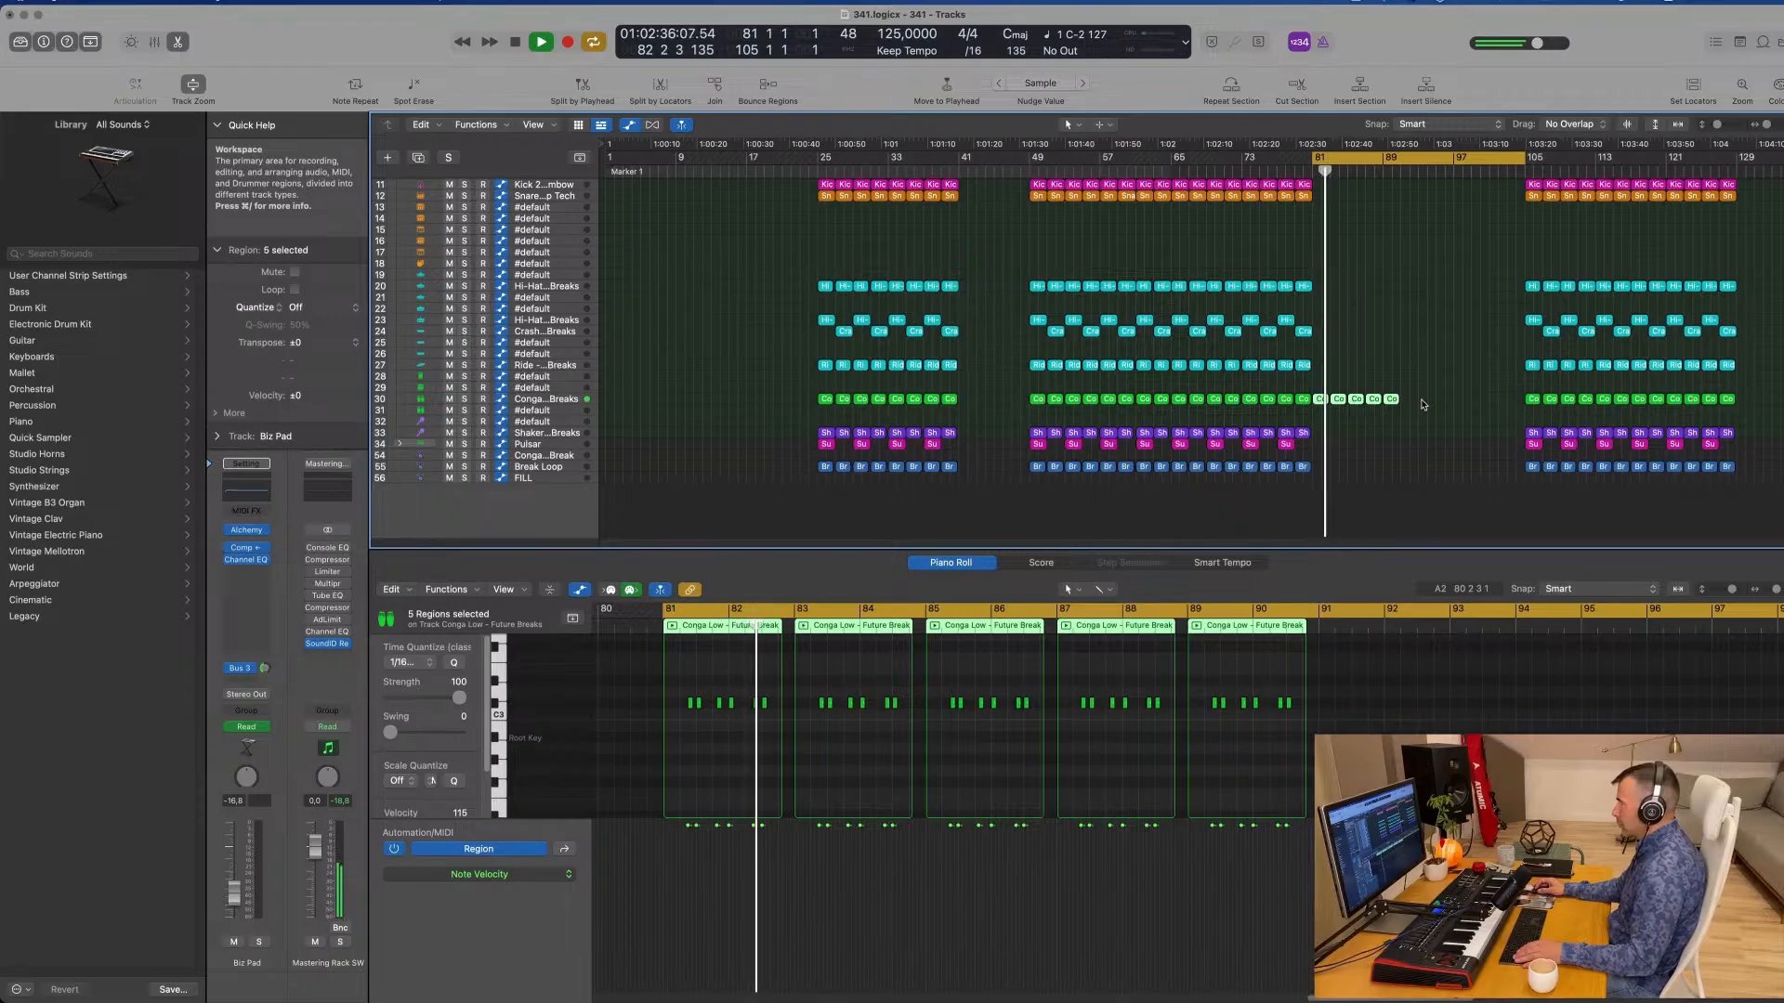
key(Delete)
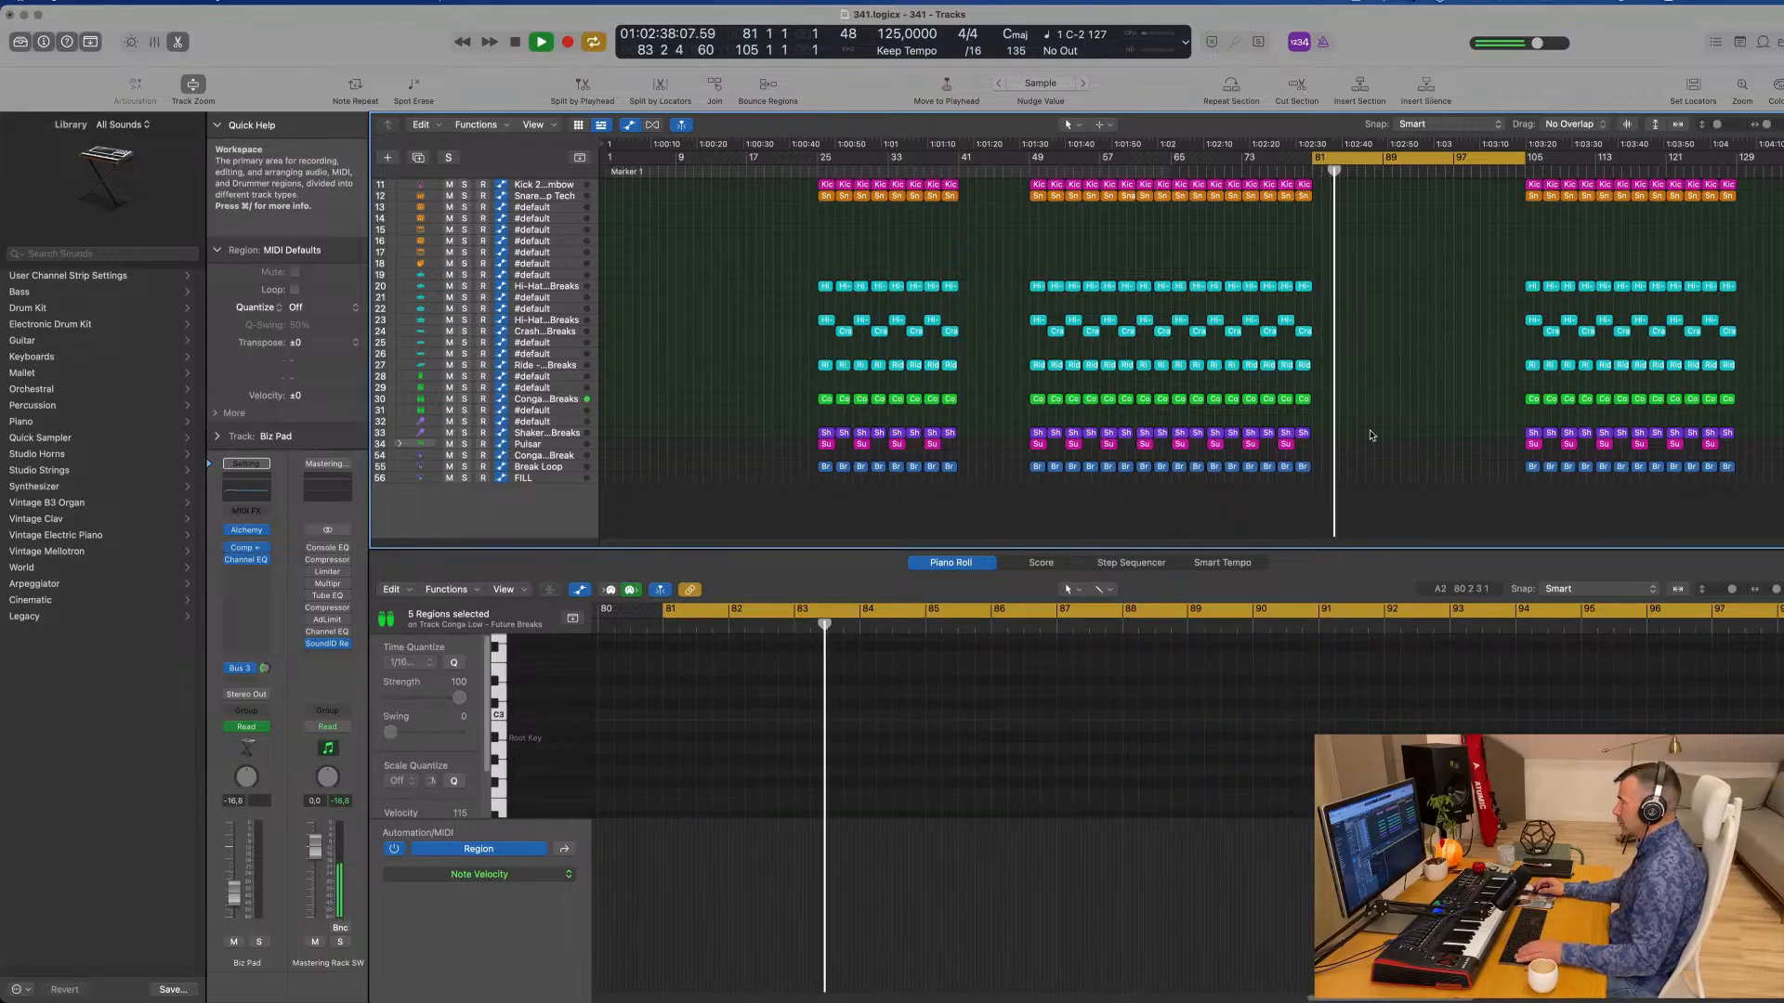
Step: Try copies of the Shaker, Sub Kick and Break Loop regions at bars 81–89 and remove them track by track
mouse_move(1346, 430)
mouse_down()
mouse_move(1247, 472)
mouse_move(1364, 427)
mouse_up()
key(Return)
key(ctrl+alt+Right)
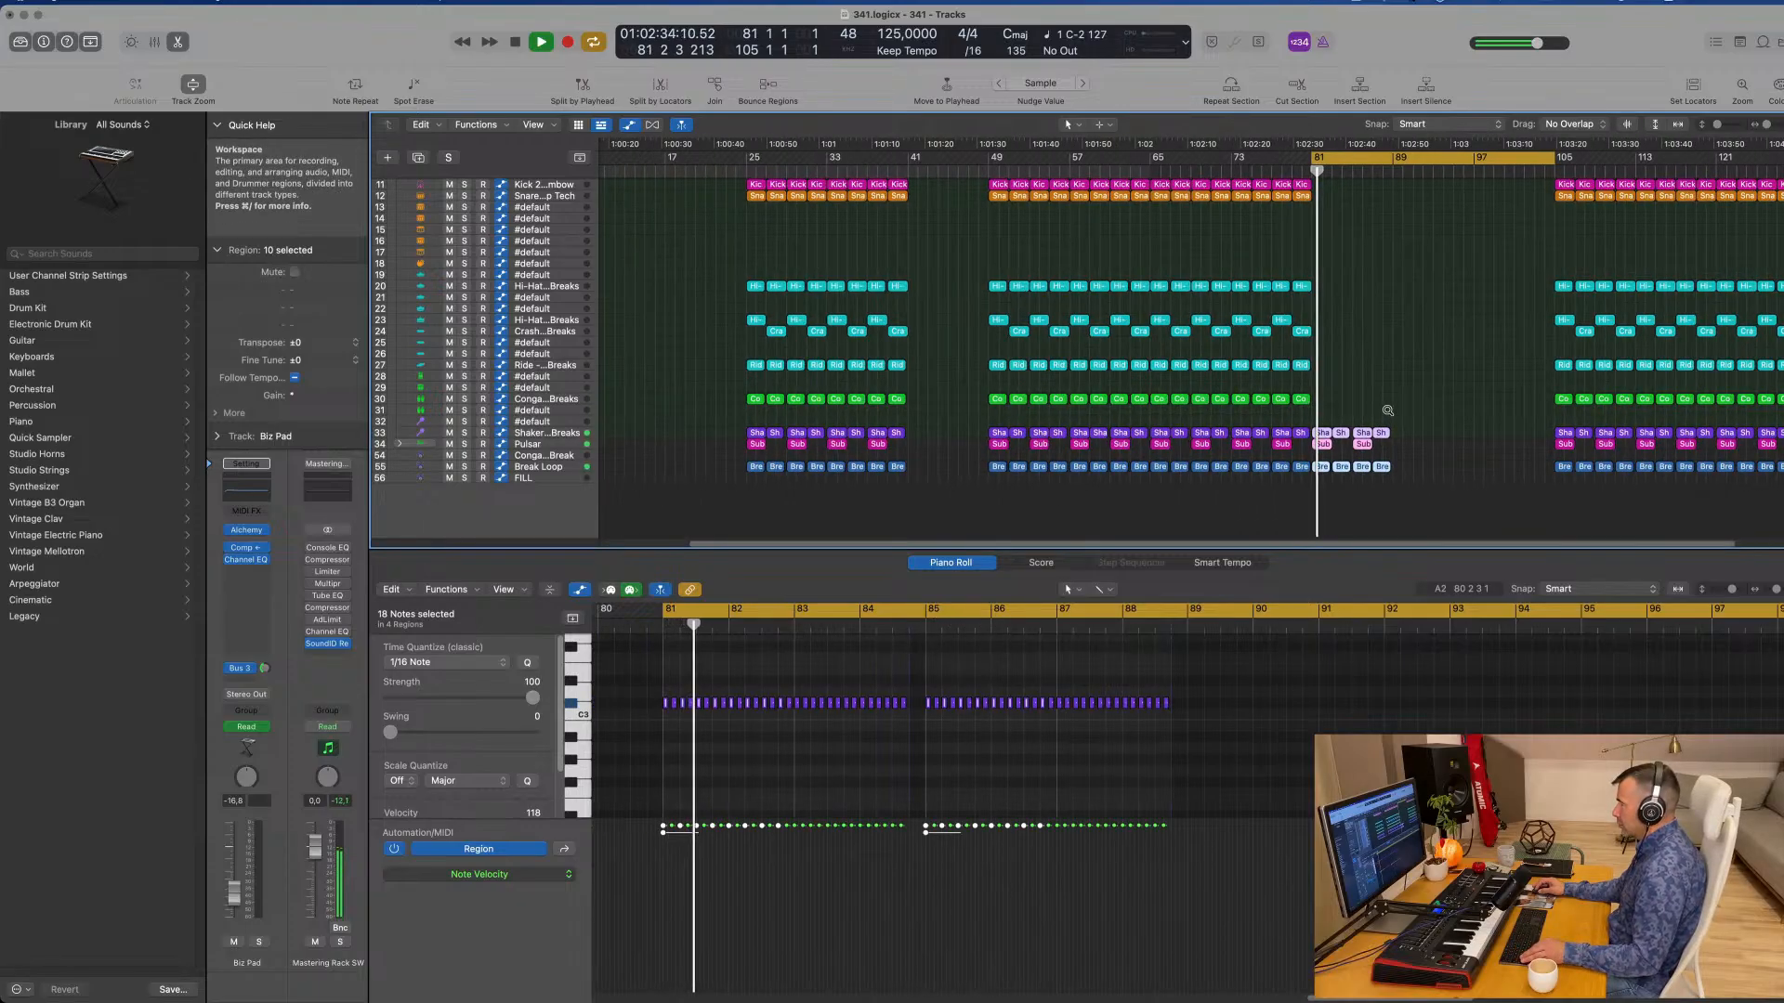
key(ctrl+alt+Left)
click(1393, 451)
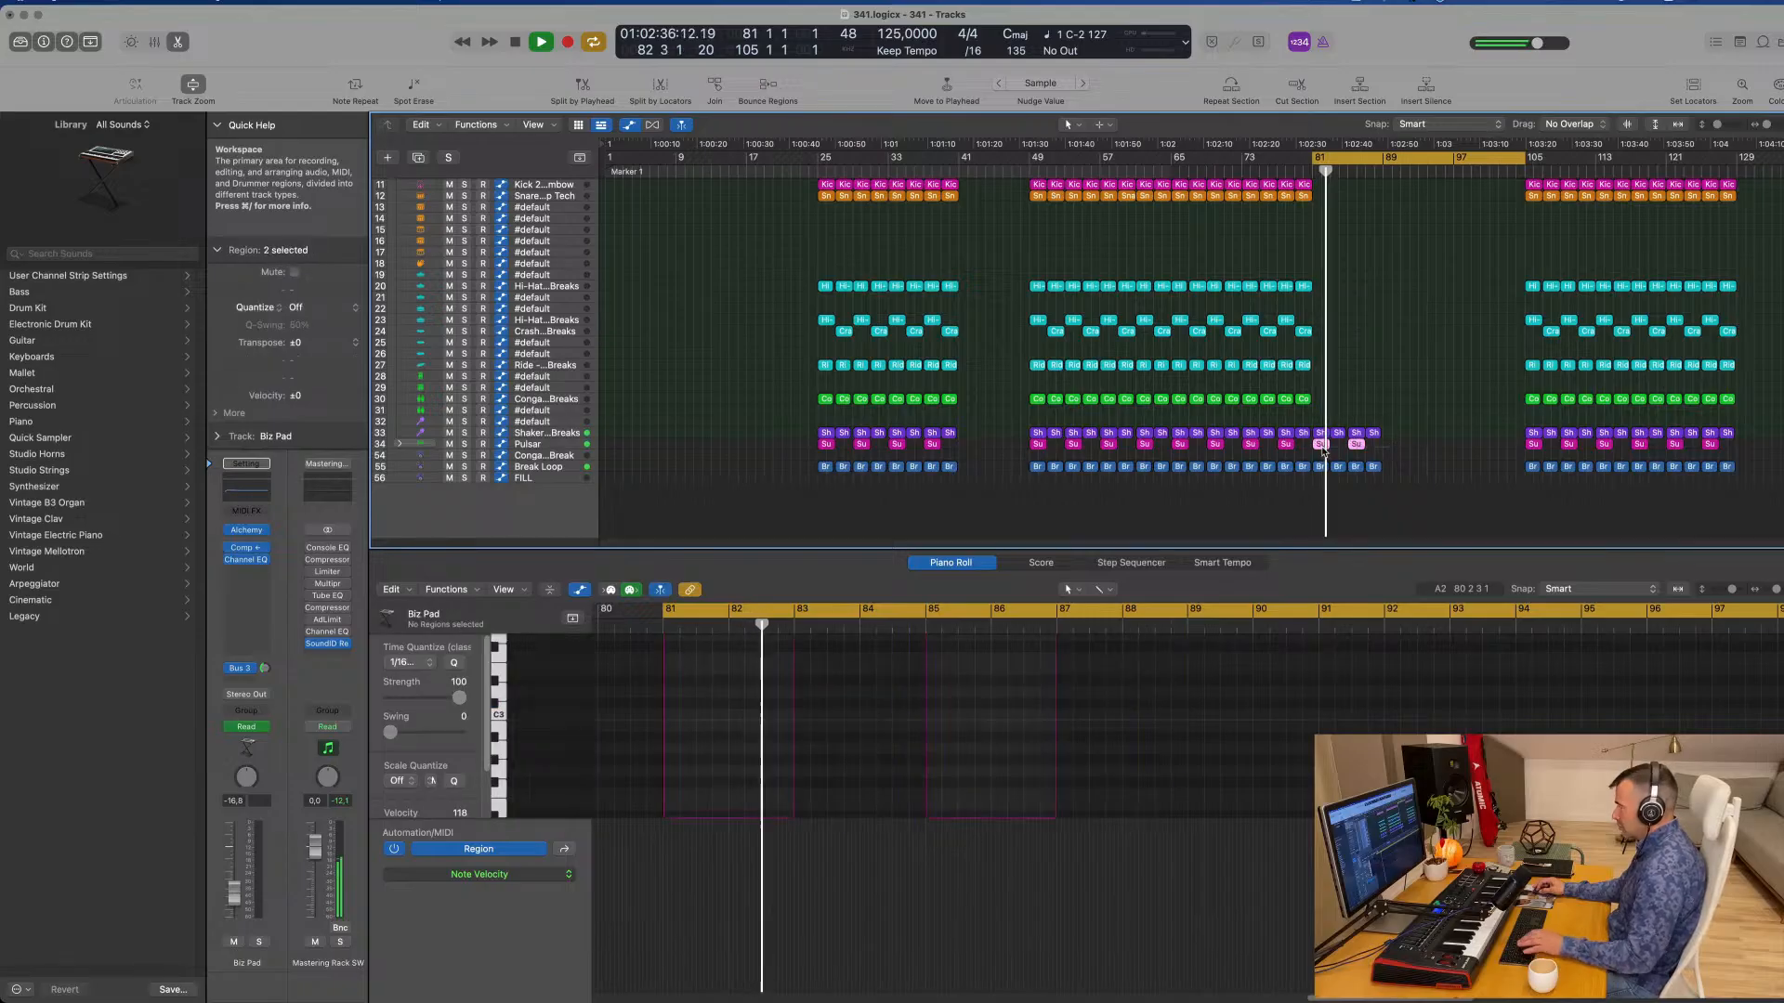
key(Return)
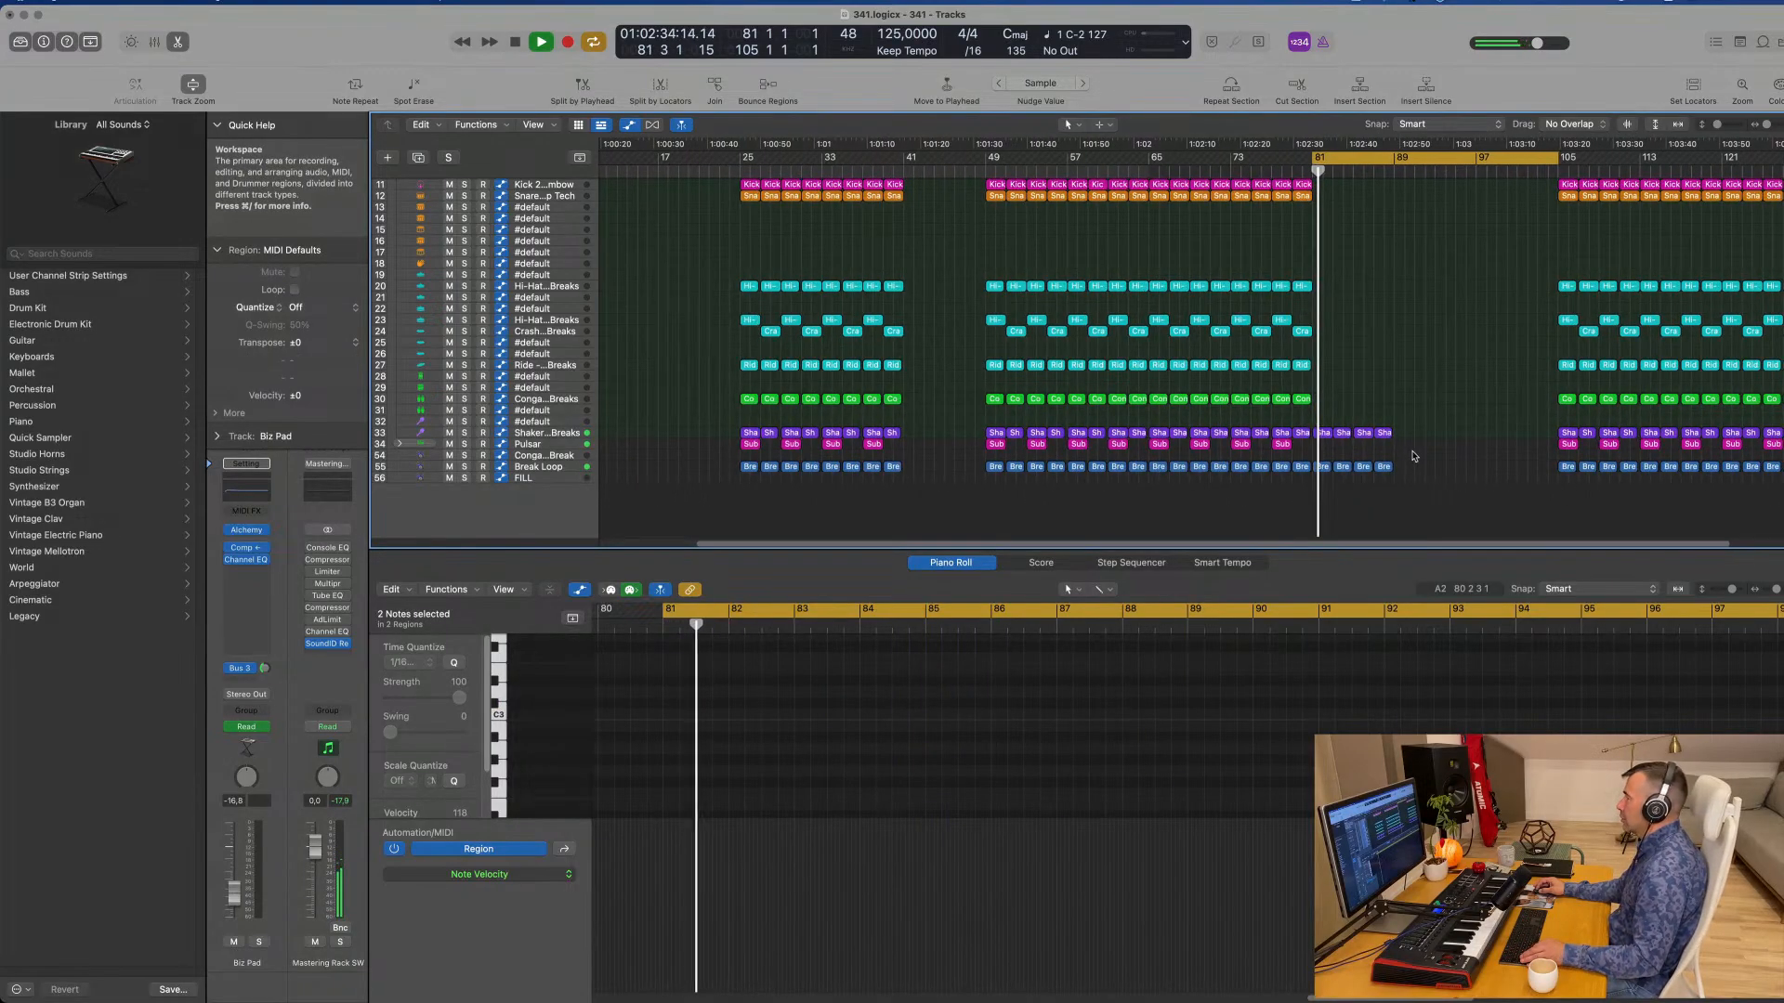
drag(1340, 478, 1324, 484)
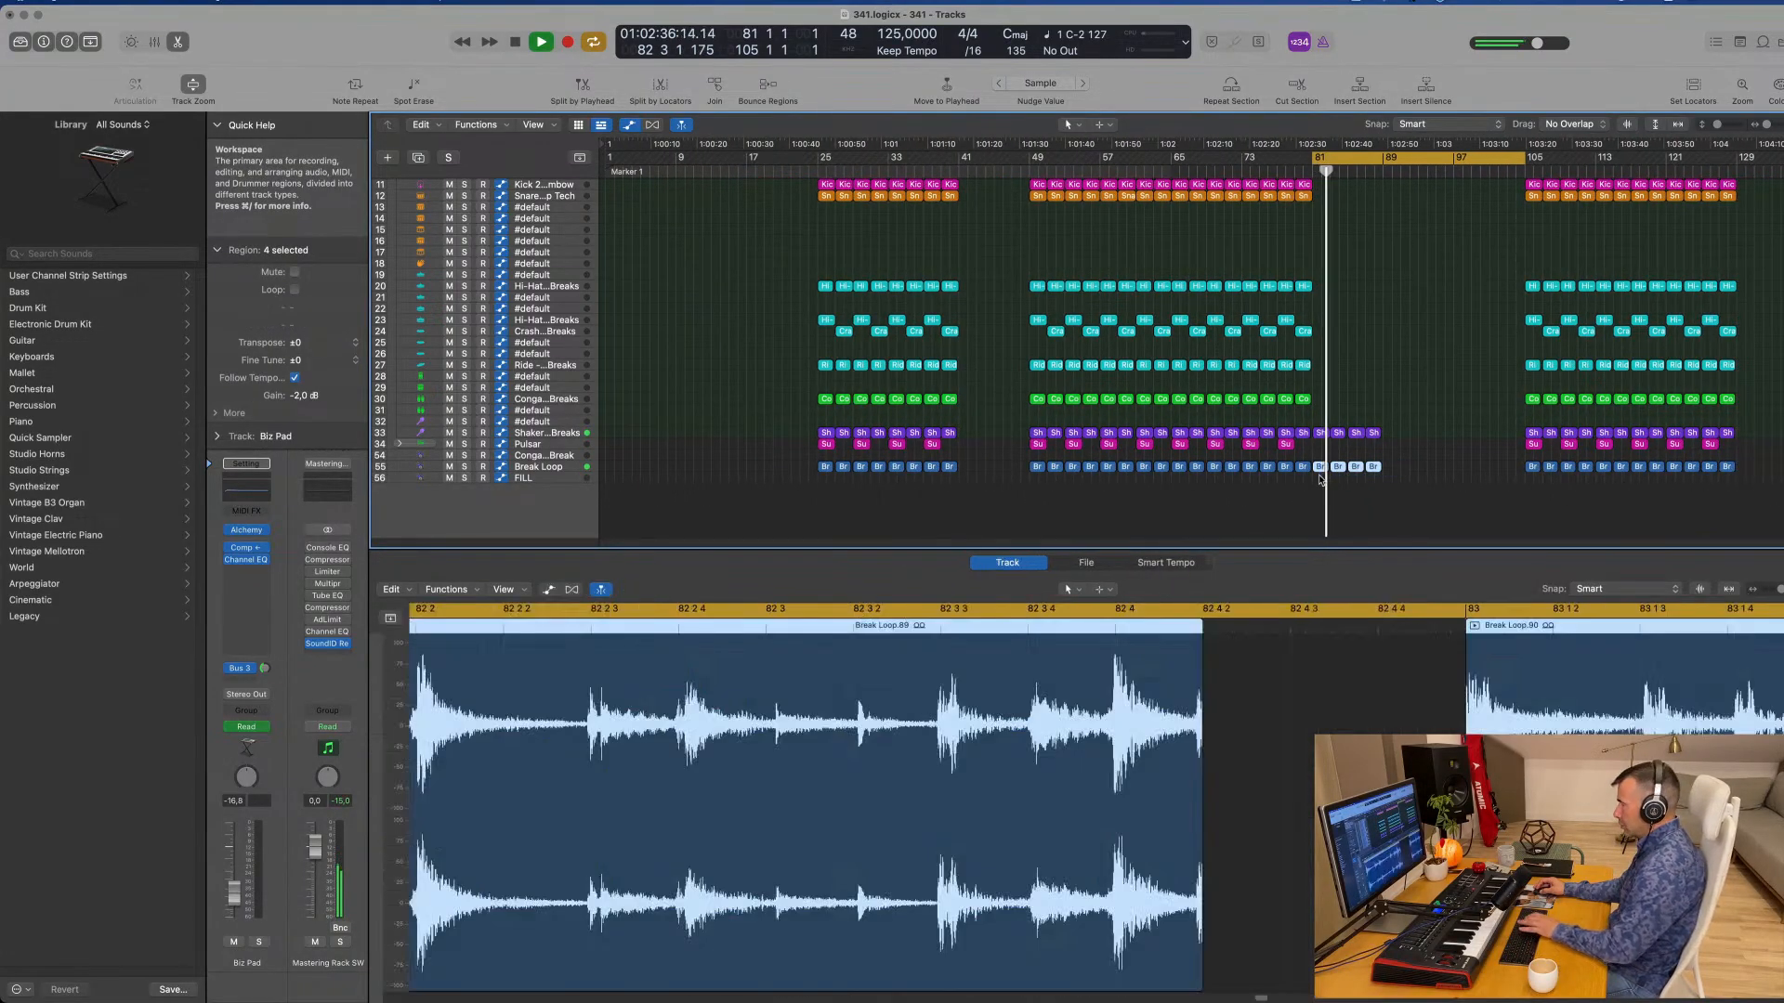
key(Delete)
key(Return)
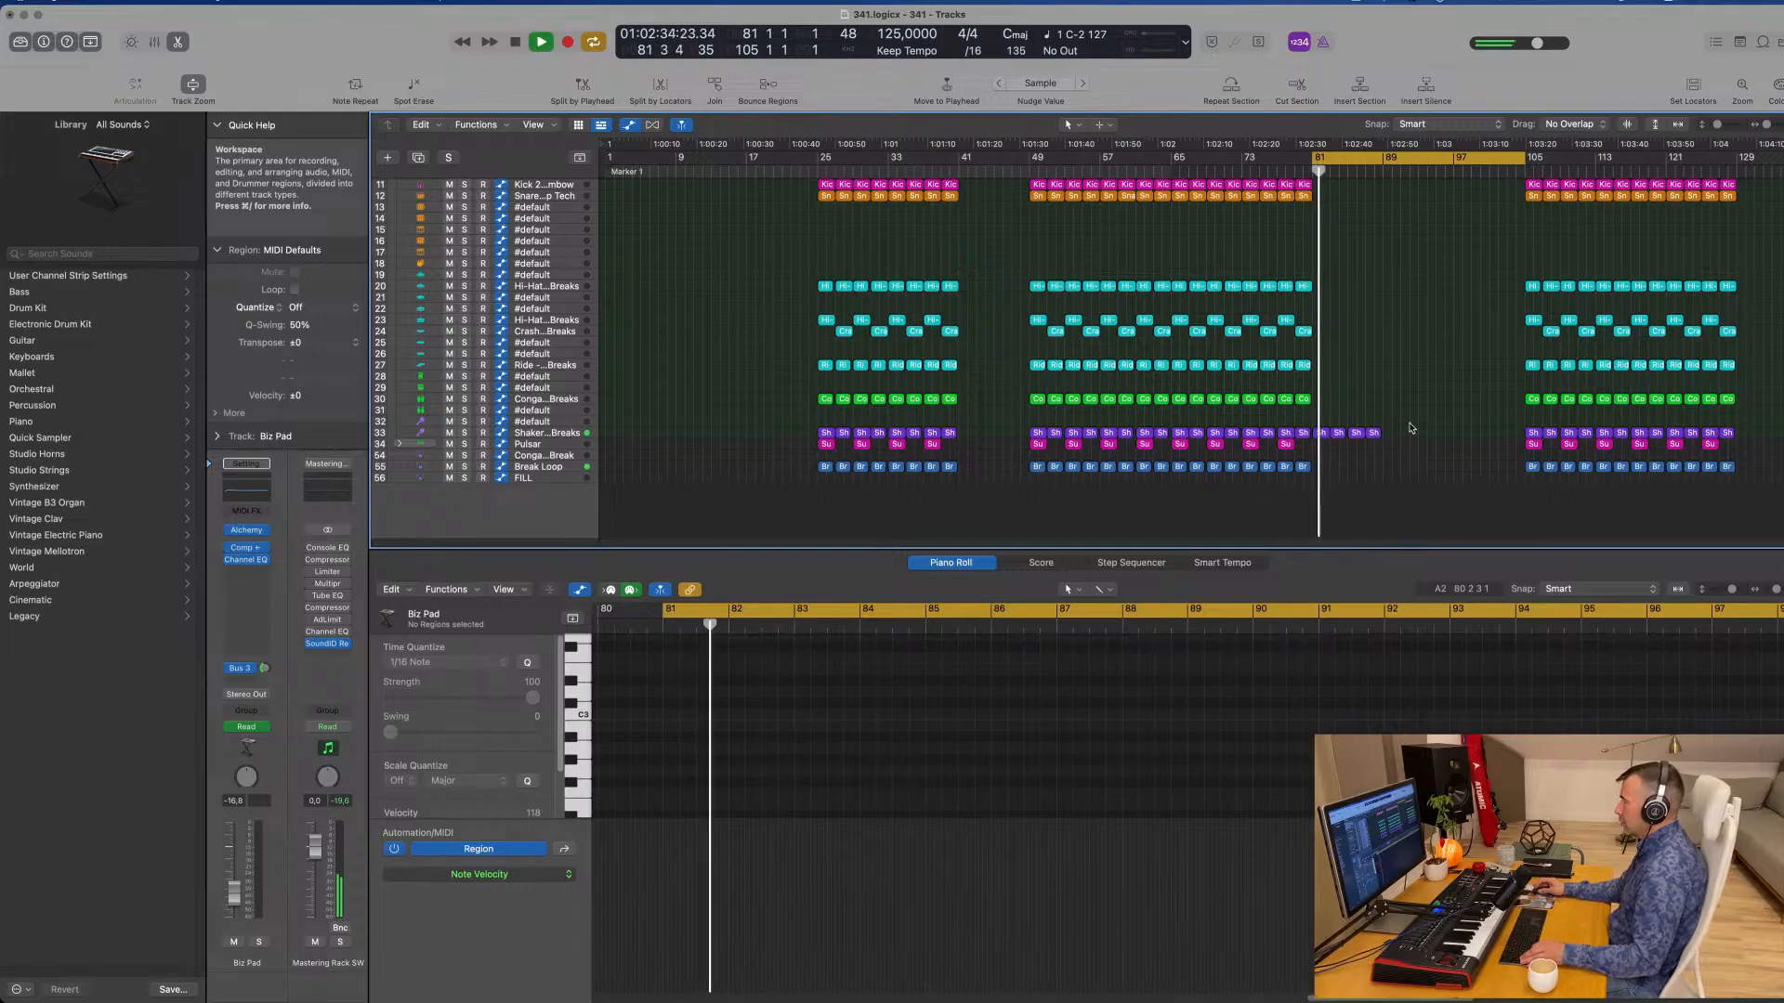
drag(1372, 435, 1322, 438)
key(Delete)
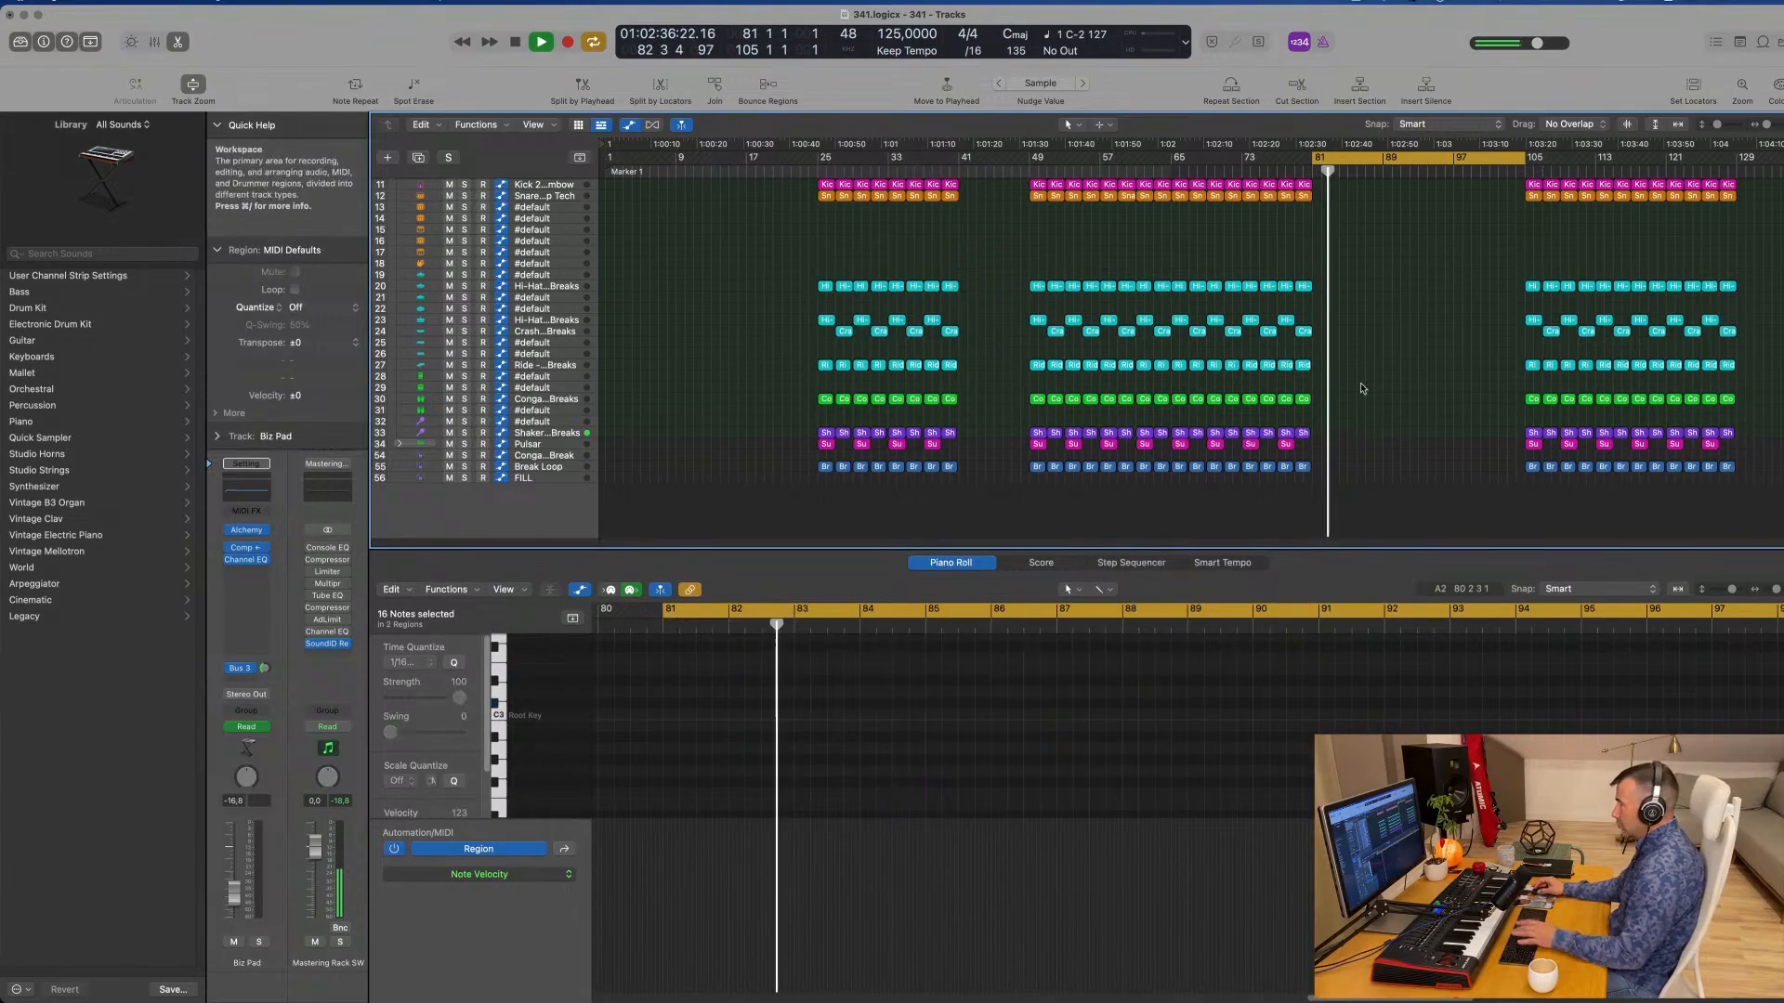
Step: Try four Hi-Hat Closed 2 regions at bars 81–89, remove them and restart playback
mouse_move(1353, 286)
mouse_down()
mouse_move(1244, 288)
mouse_move(1320, 295)
mouse_up()
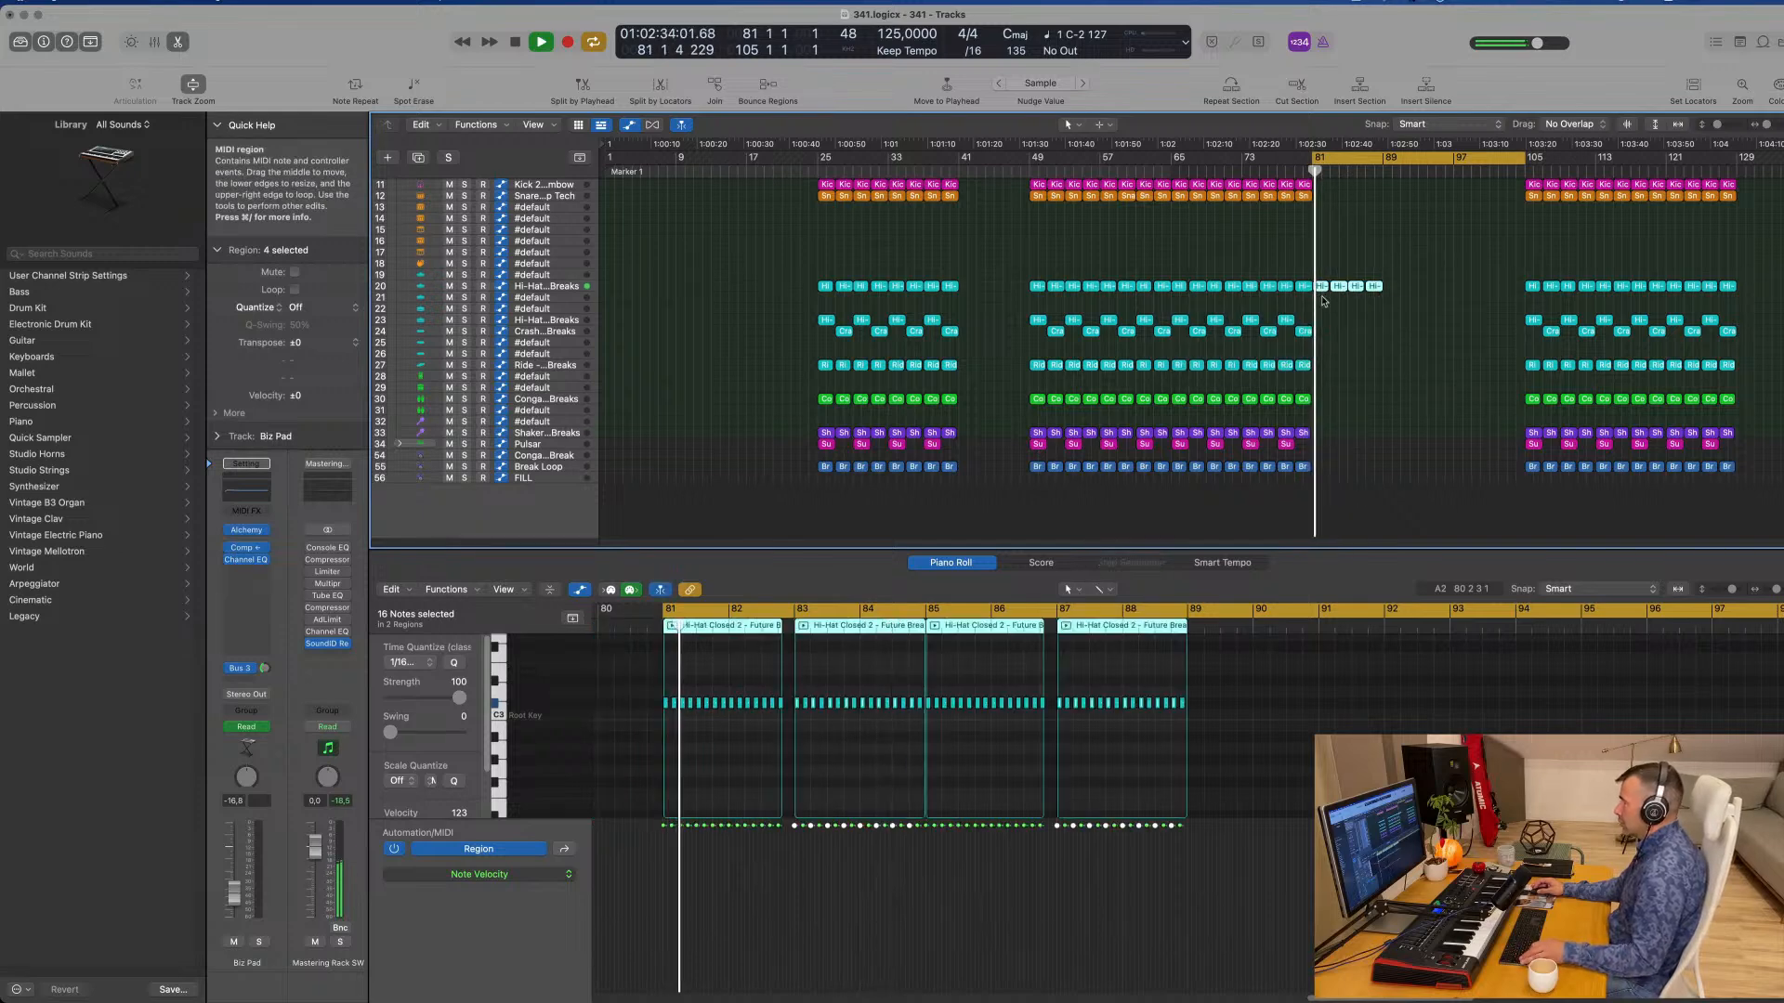
scroll(1408, 380, up, 3)
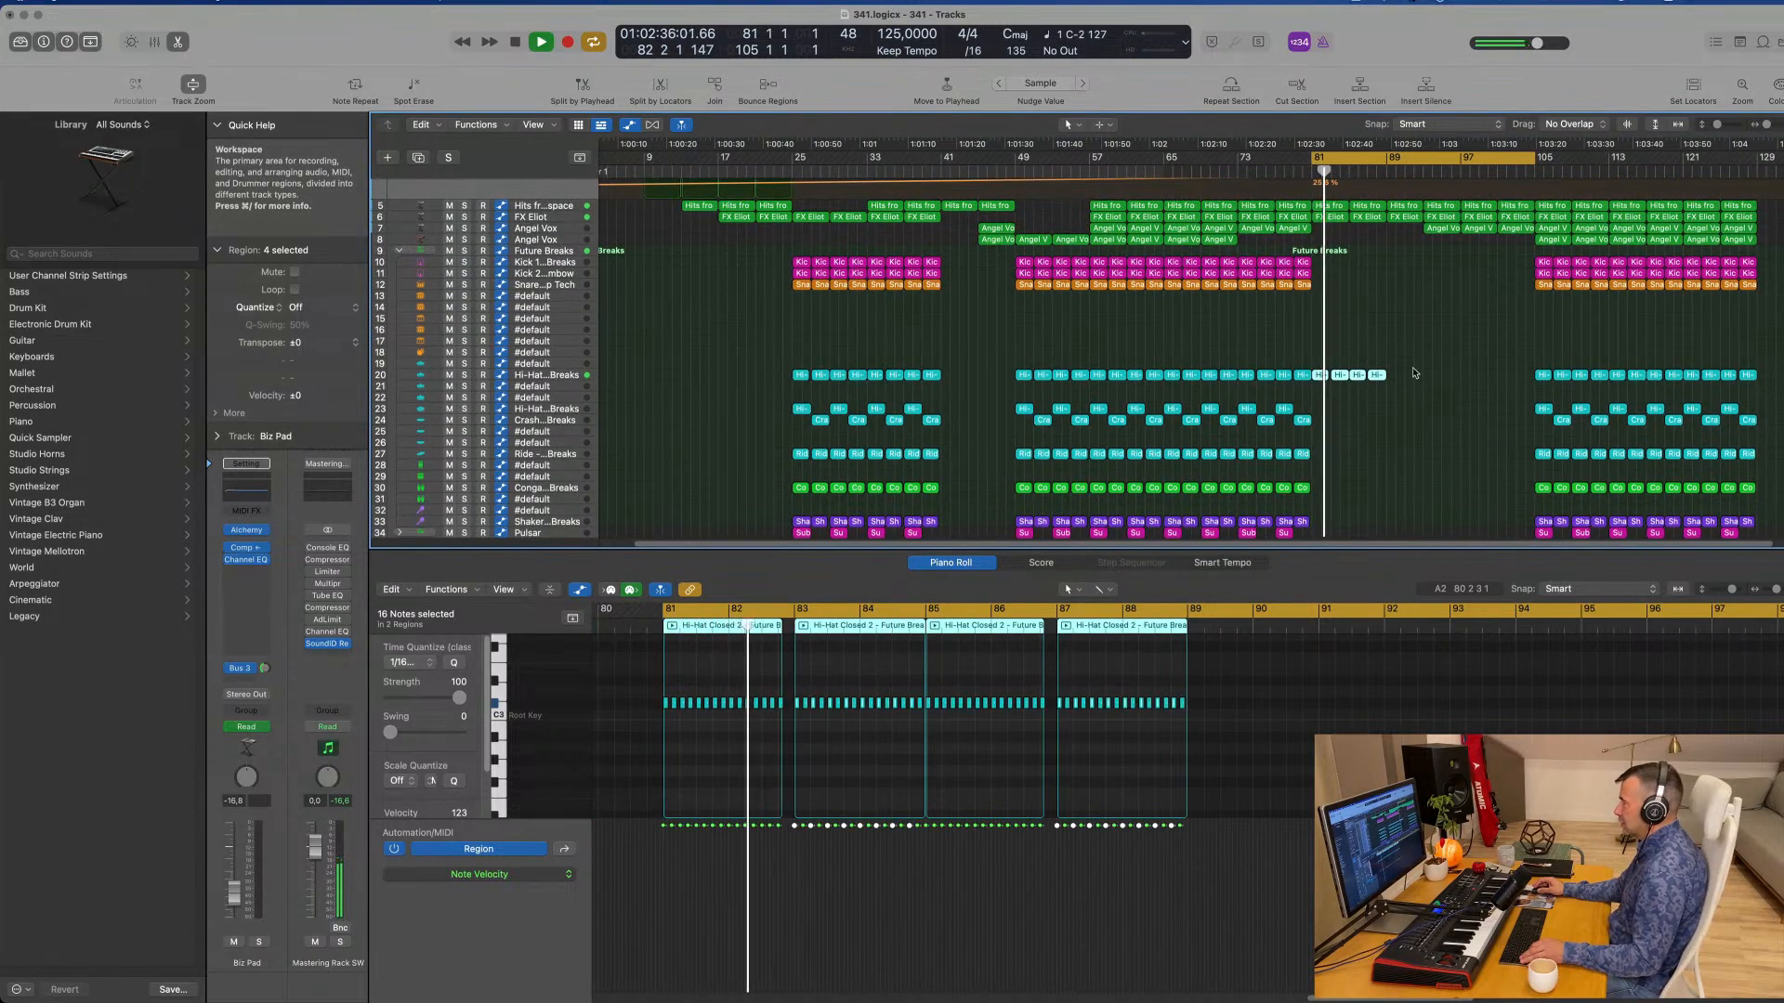
drag(1416, 372, 1273, 422)
key(BackSpace)
key(space)
key(space)
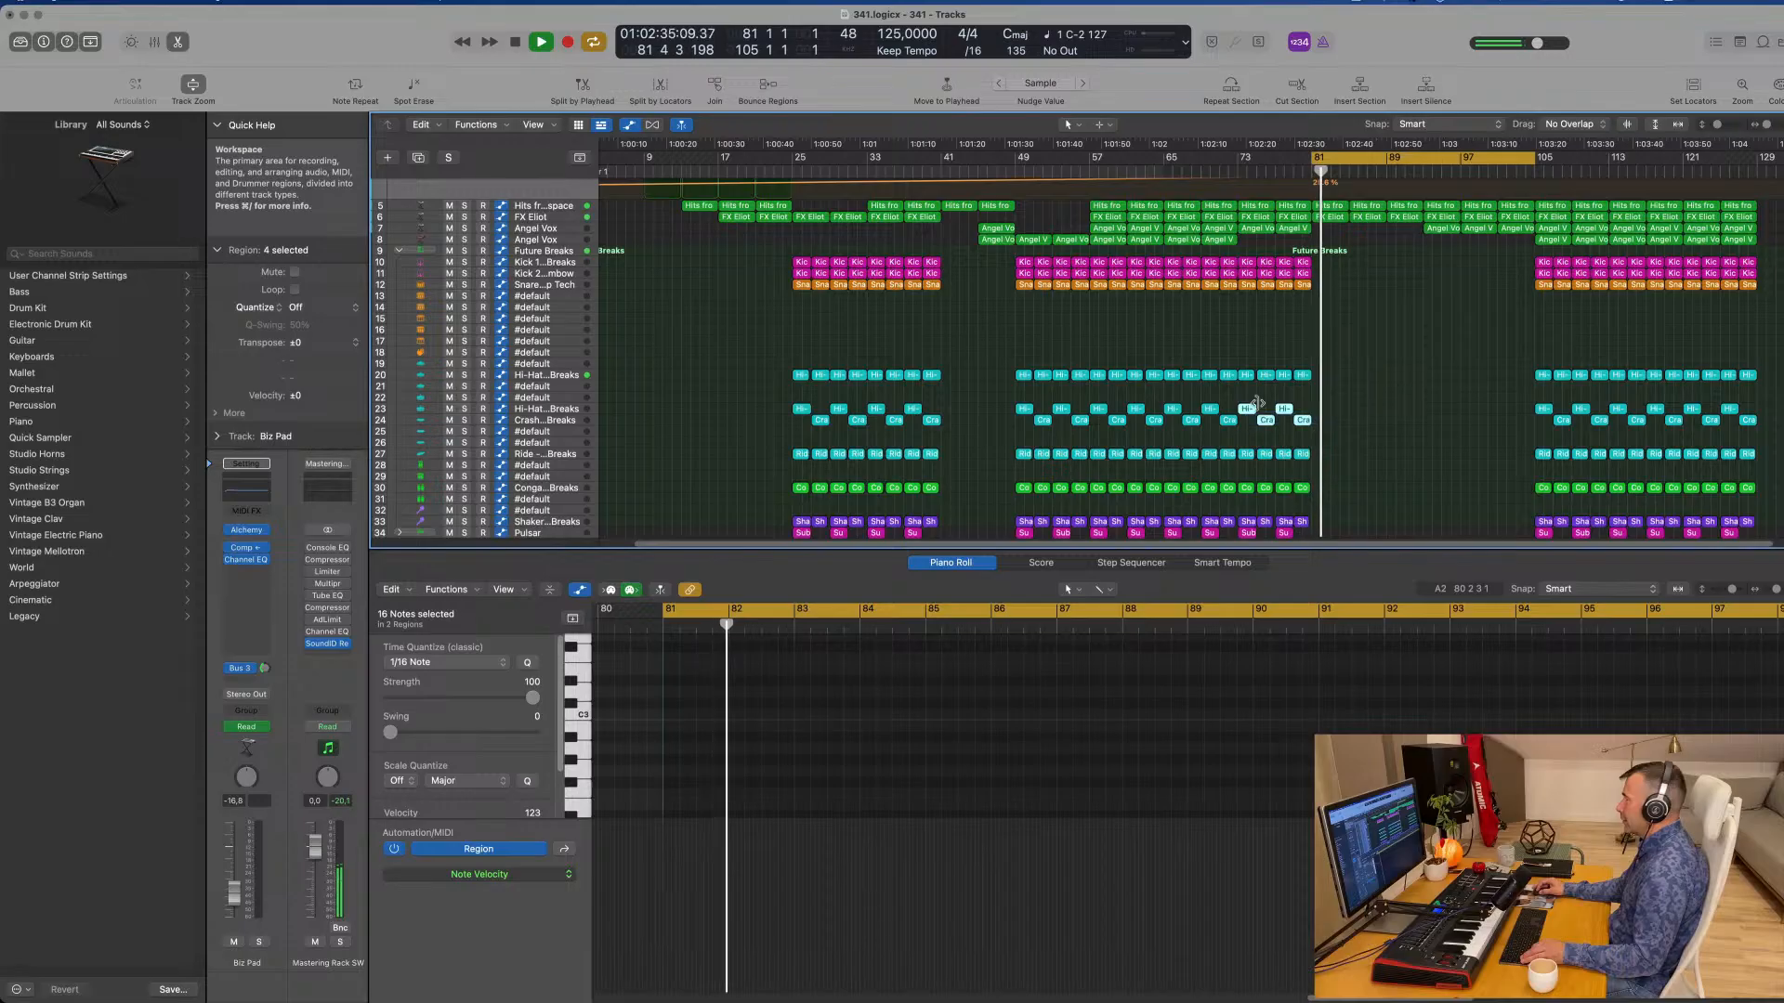
Step: Copy the Hi-Hat Open 2 and Crash 1 regions from bars 73–81 to bars 81–89, replacing the Crash copies with Hi-Hat Open 2 regions
drag(1286, 409, 1319, 402)
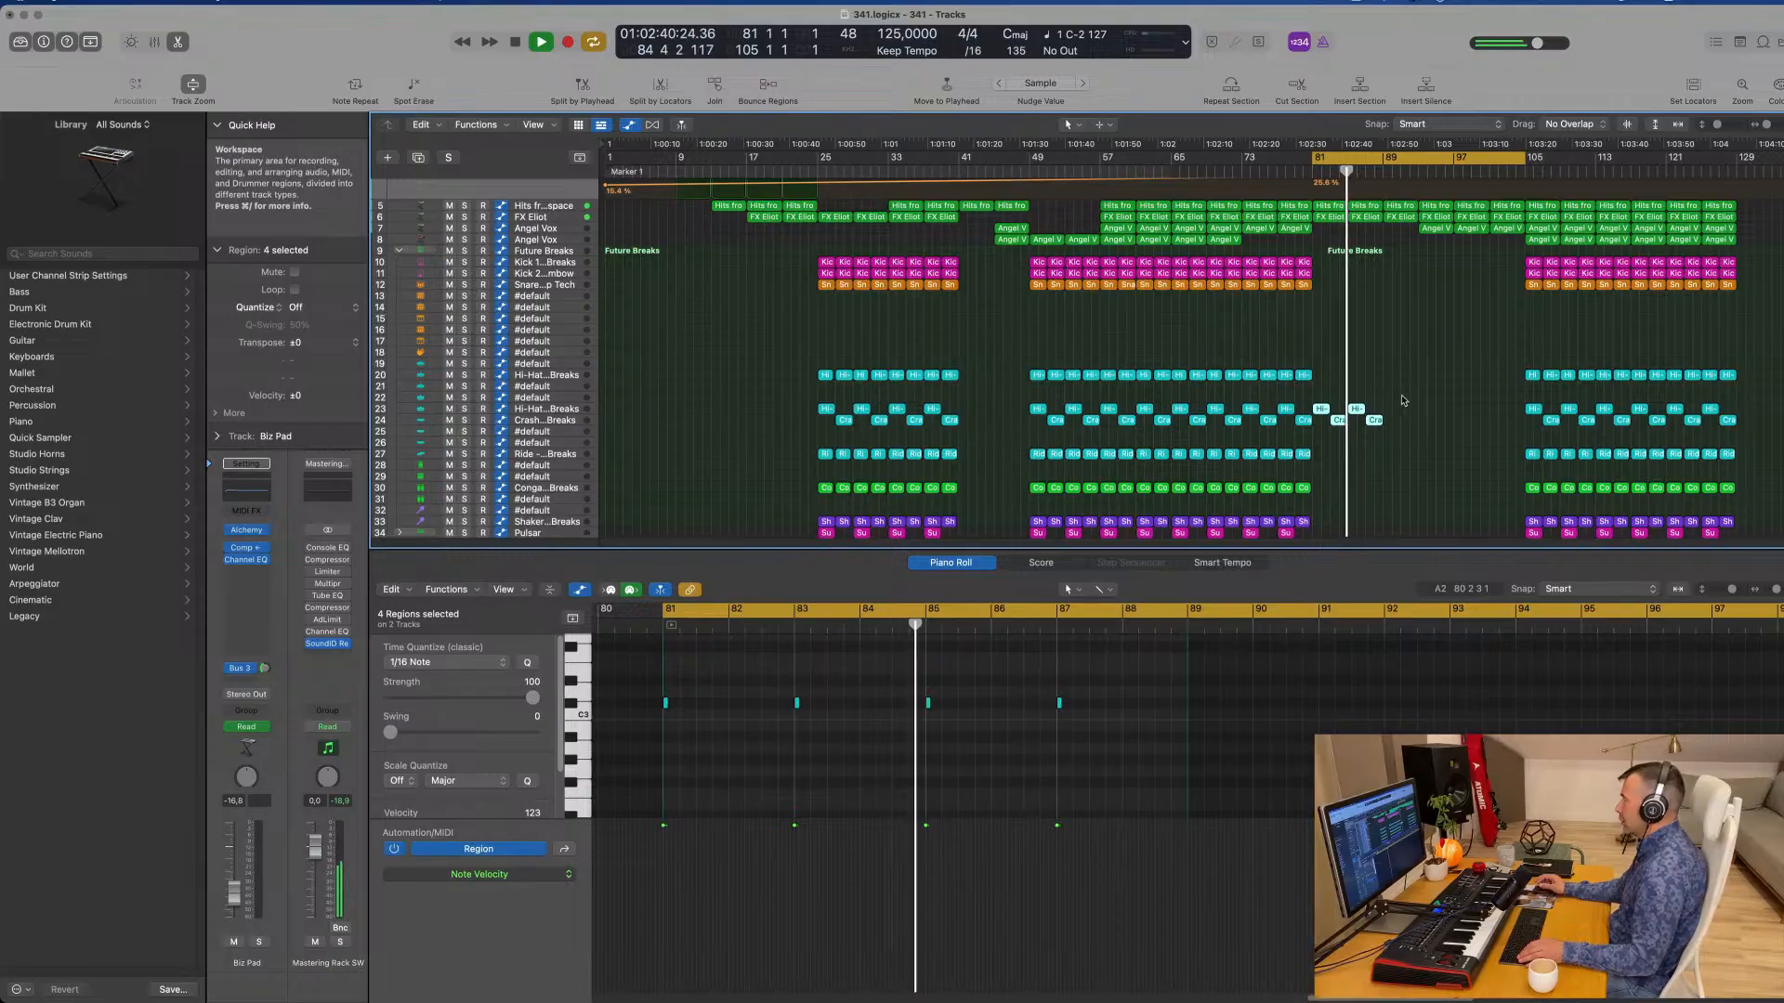
scroll(1401, 398, up, 1)
click(1375, 421)
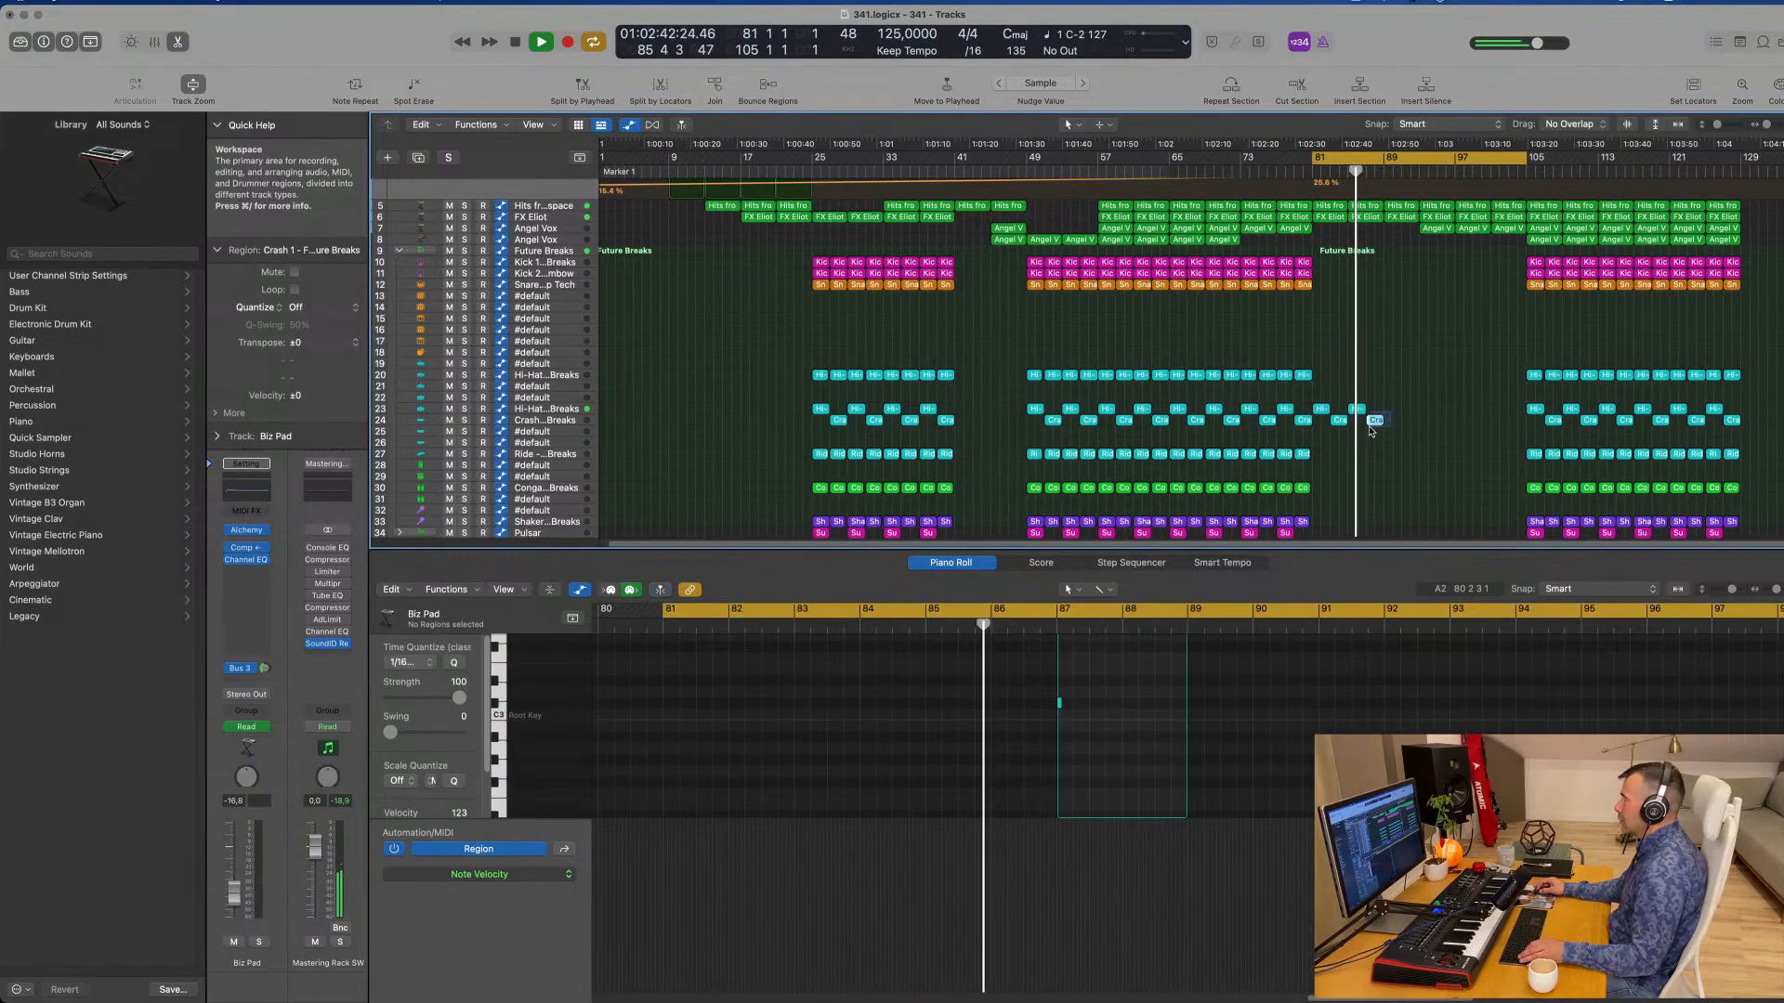
drag(1388, 428, 1314, 411)
key(Return)
scroll(1355, 393, up, 3)
scroll(1354, 393, down, 3)
Step: Try repeating the four Hi-Hat Open 2 regions out to bar 97, listen, and remove the copies after bar 89
key(super+r)
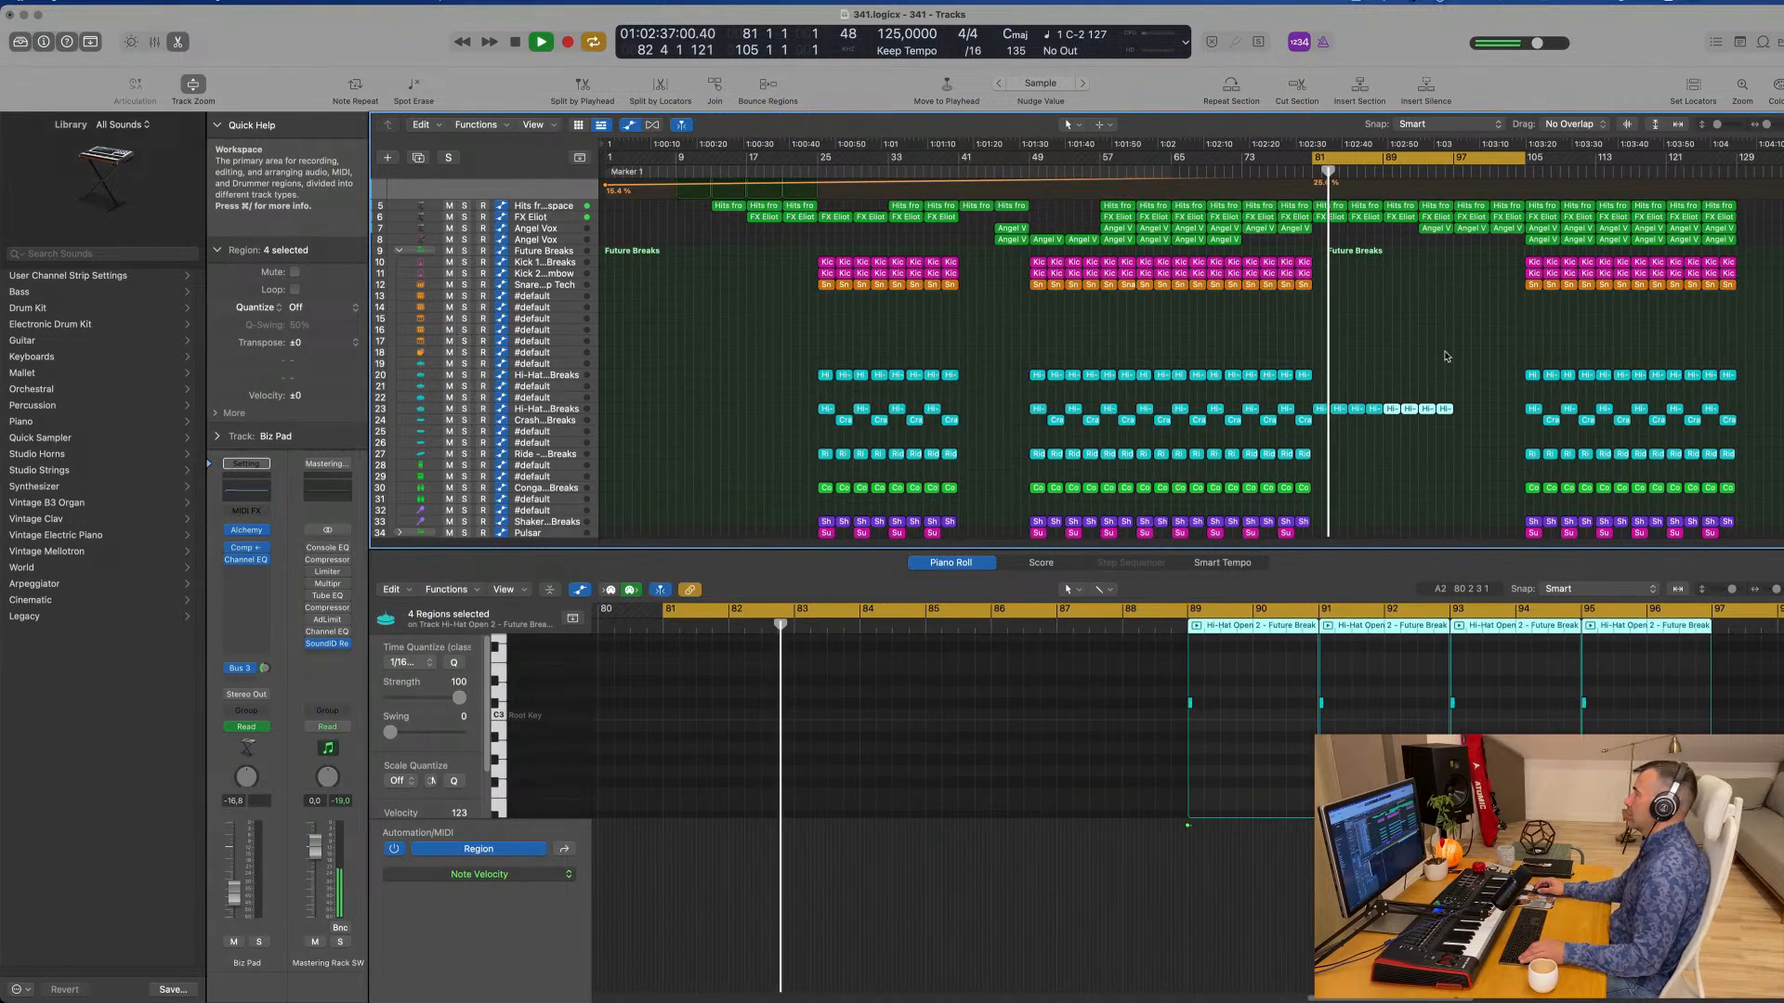
click(1442, 367)
scroll(1436, 366, up, 1)
scroll(1468, 372, up, 2)
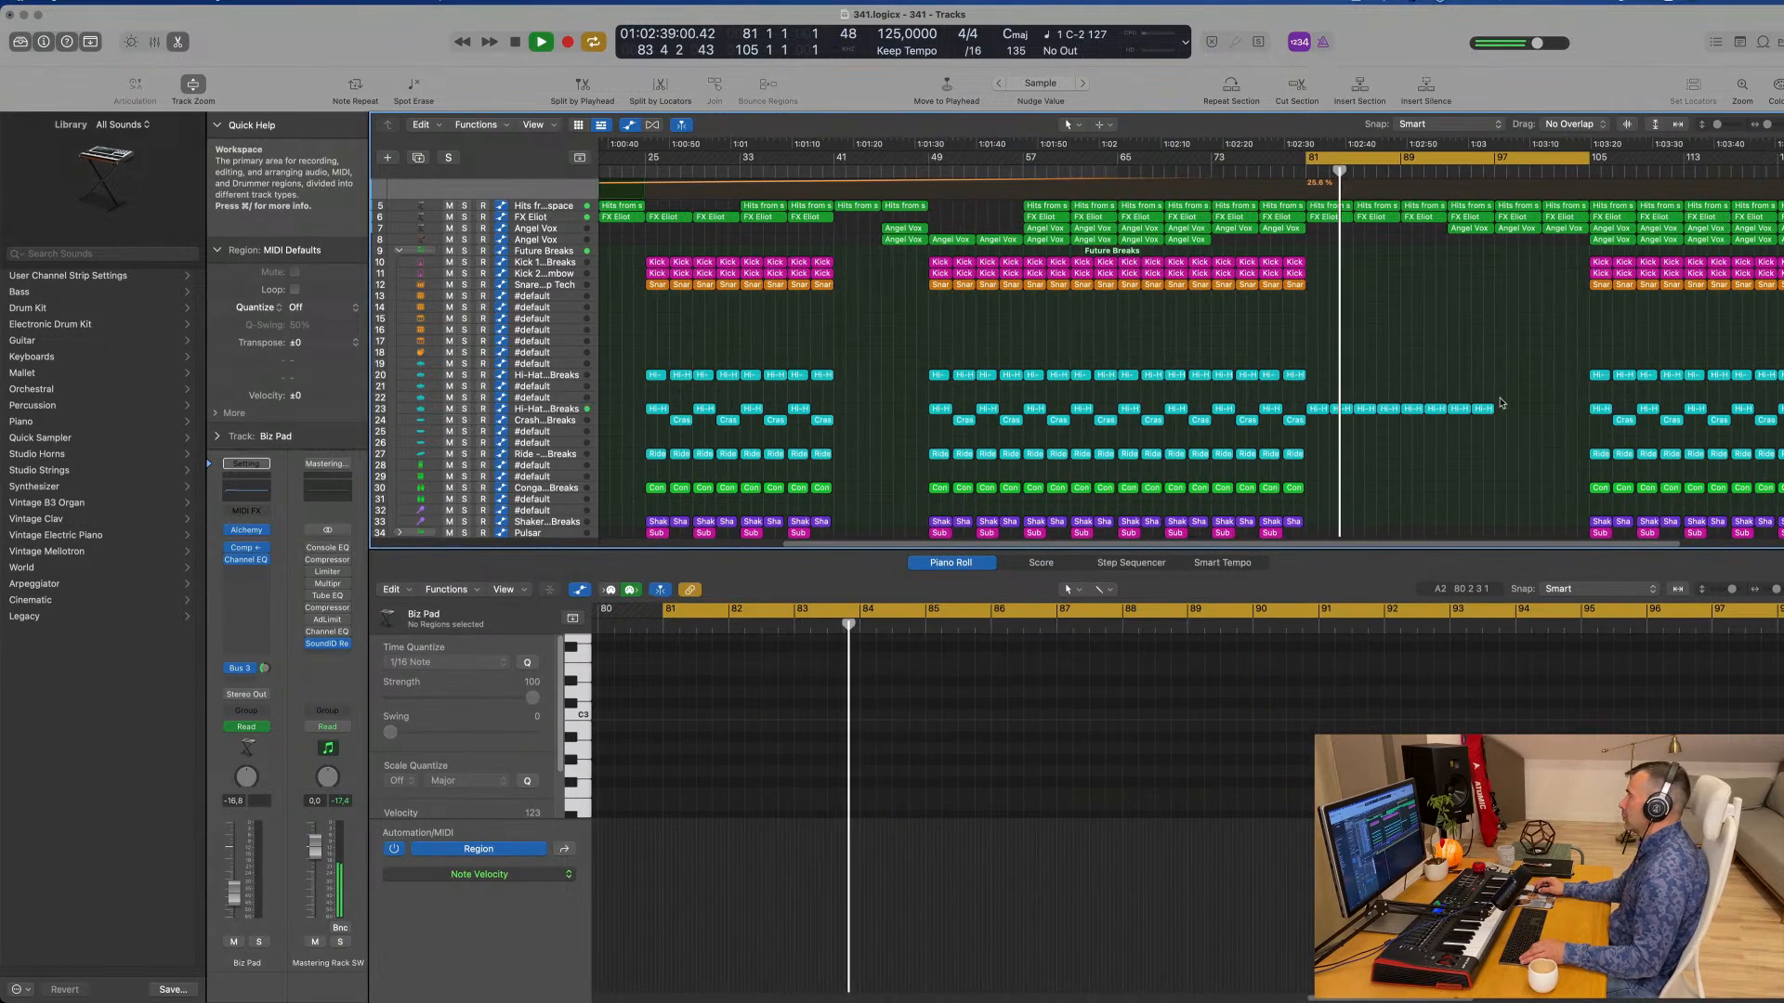
drag(1503, 403, 1471, 409)
scroll(1399, 355, up, 3)
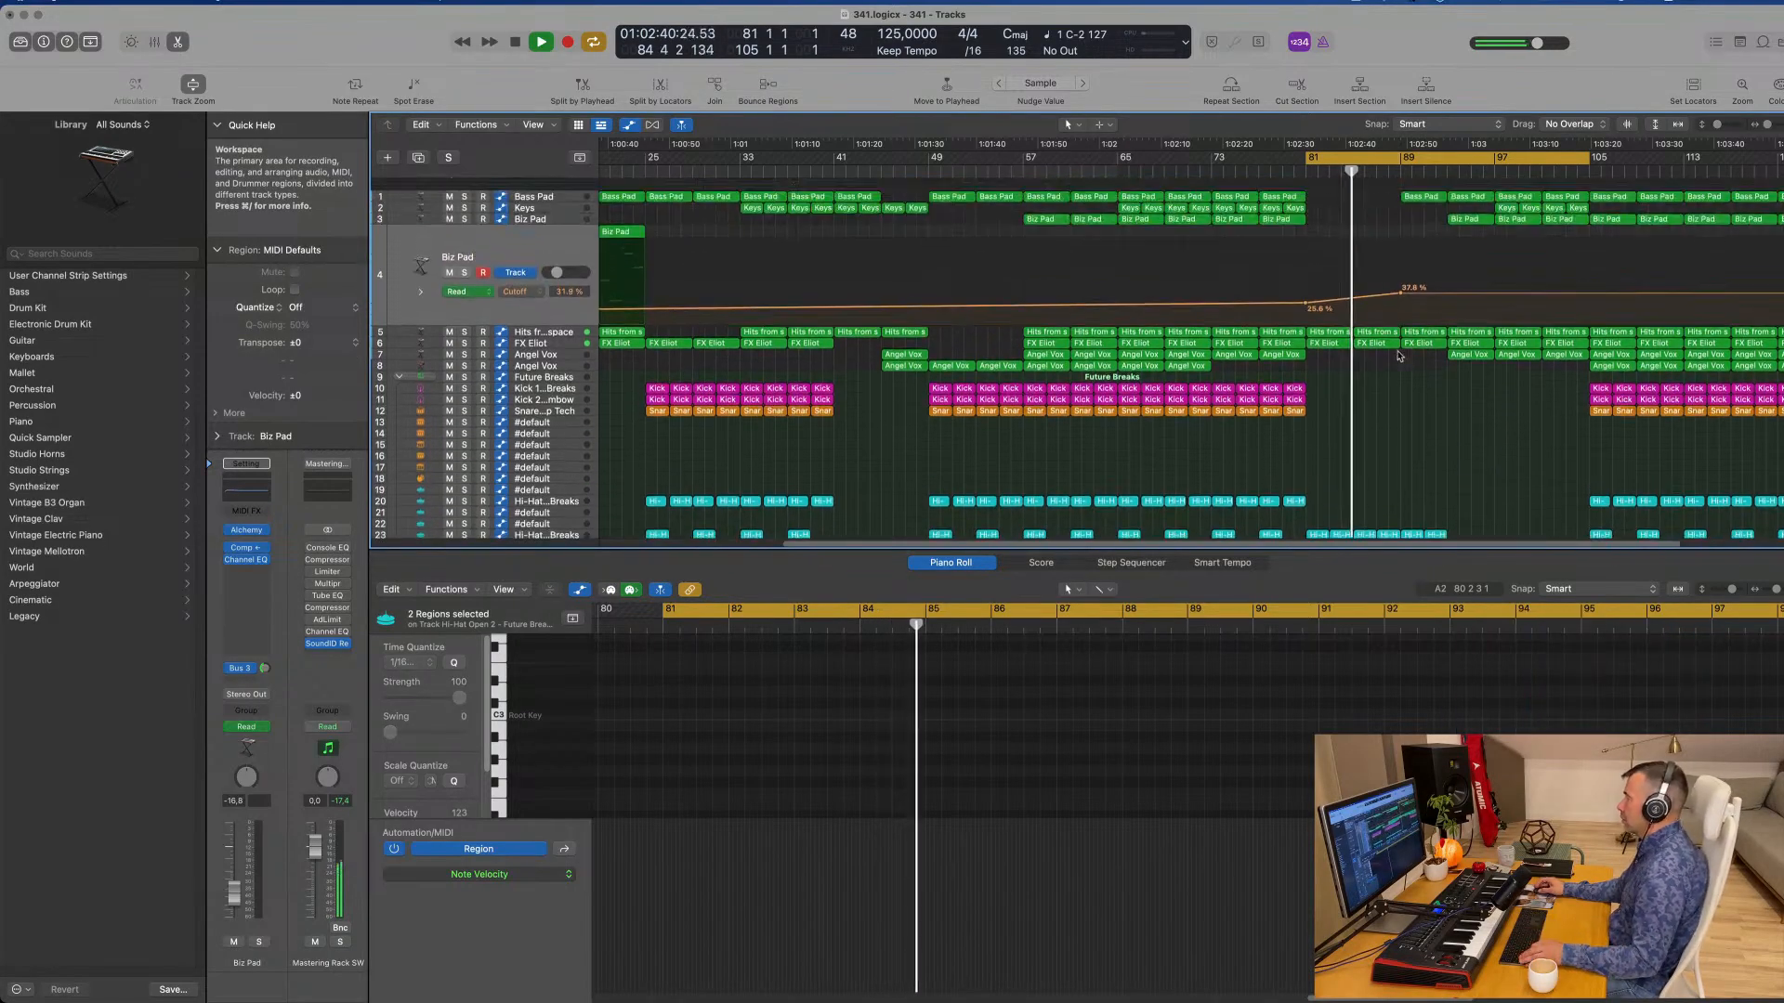
scroll(1399, 357, down, 1)
scroll(1389, 388, up, 2)
scroll(1391, 387, down, 2)
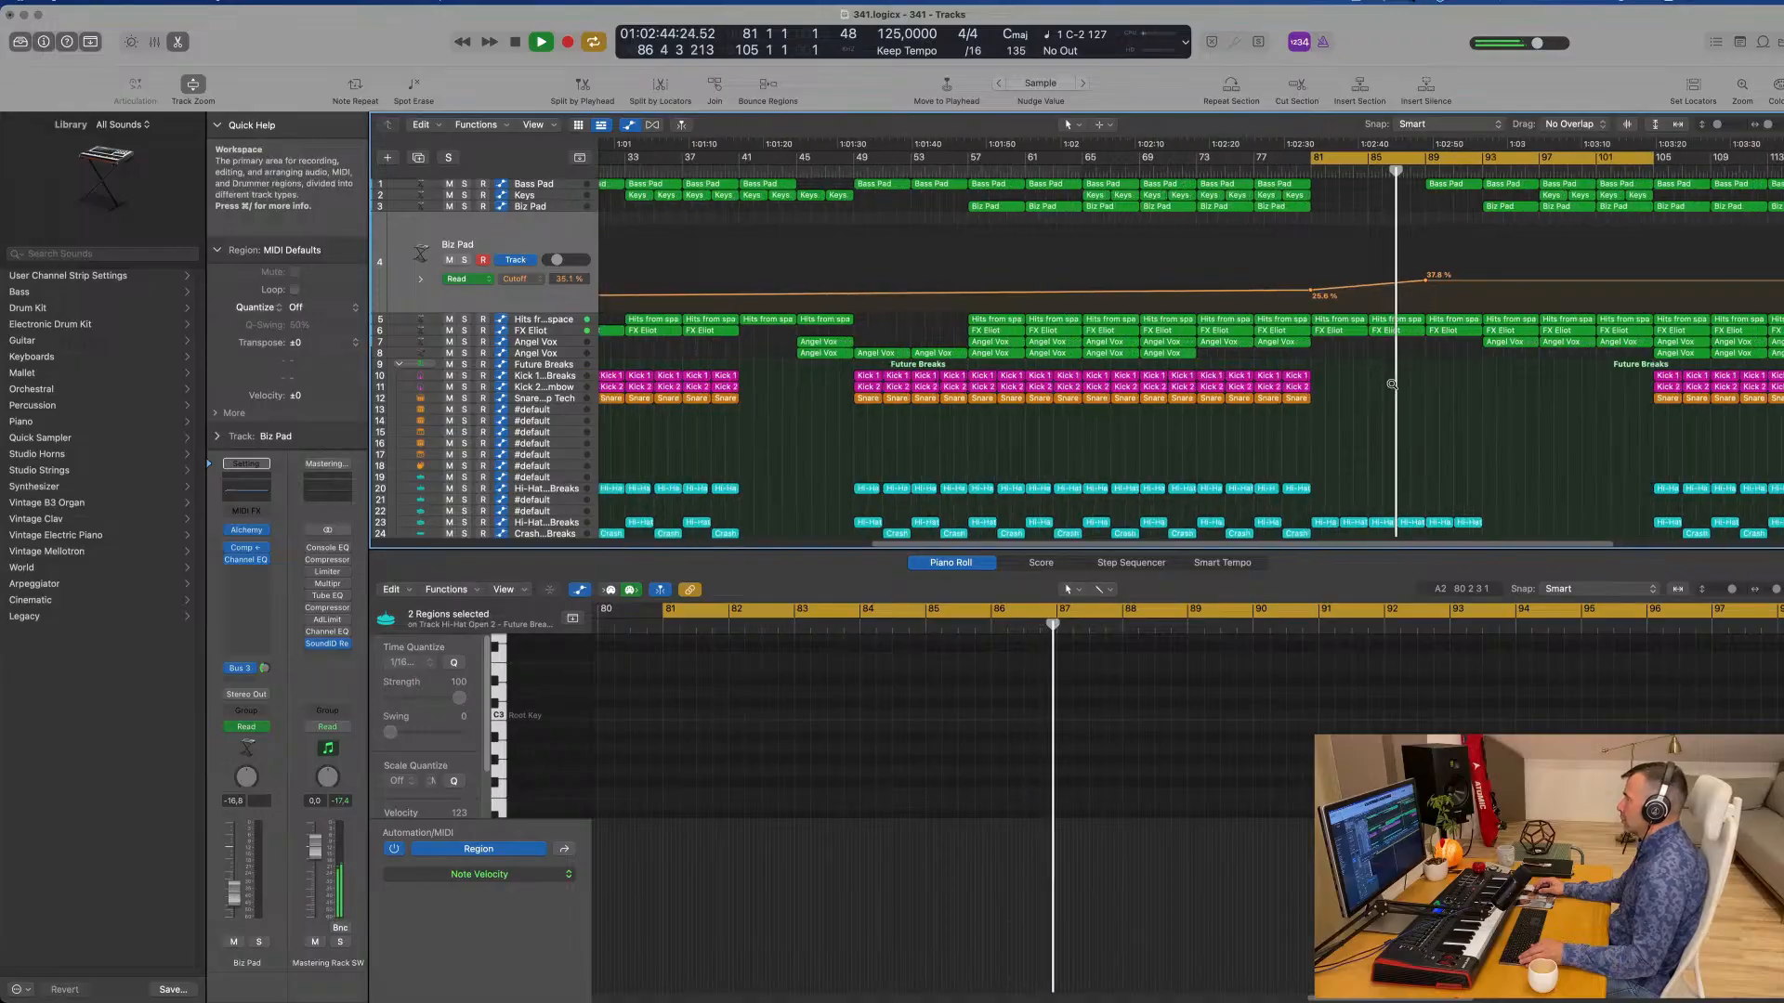
scroll(1403, 385, down, 2)
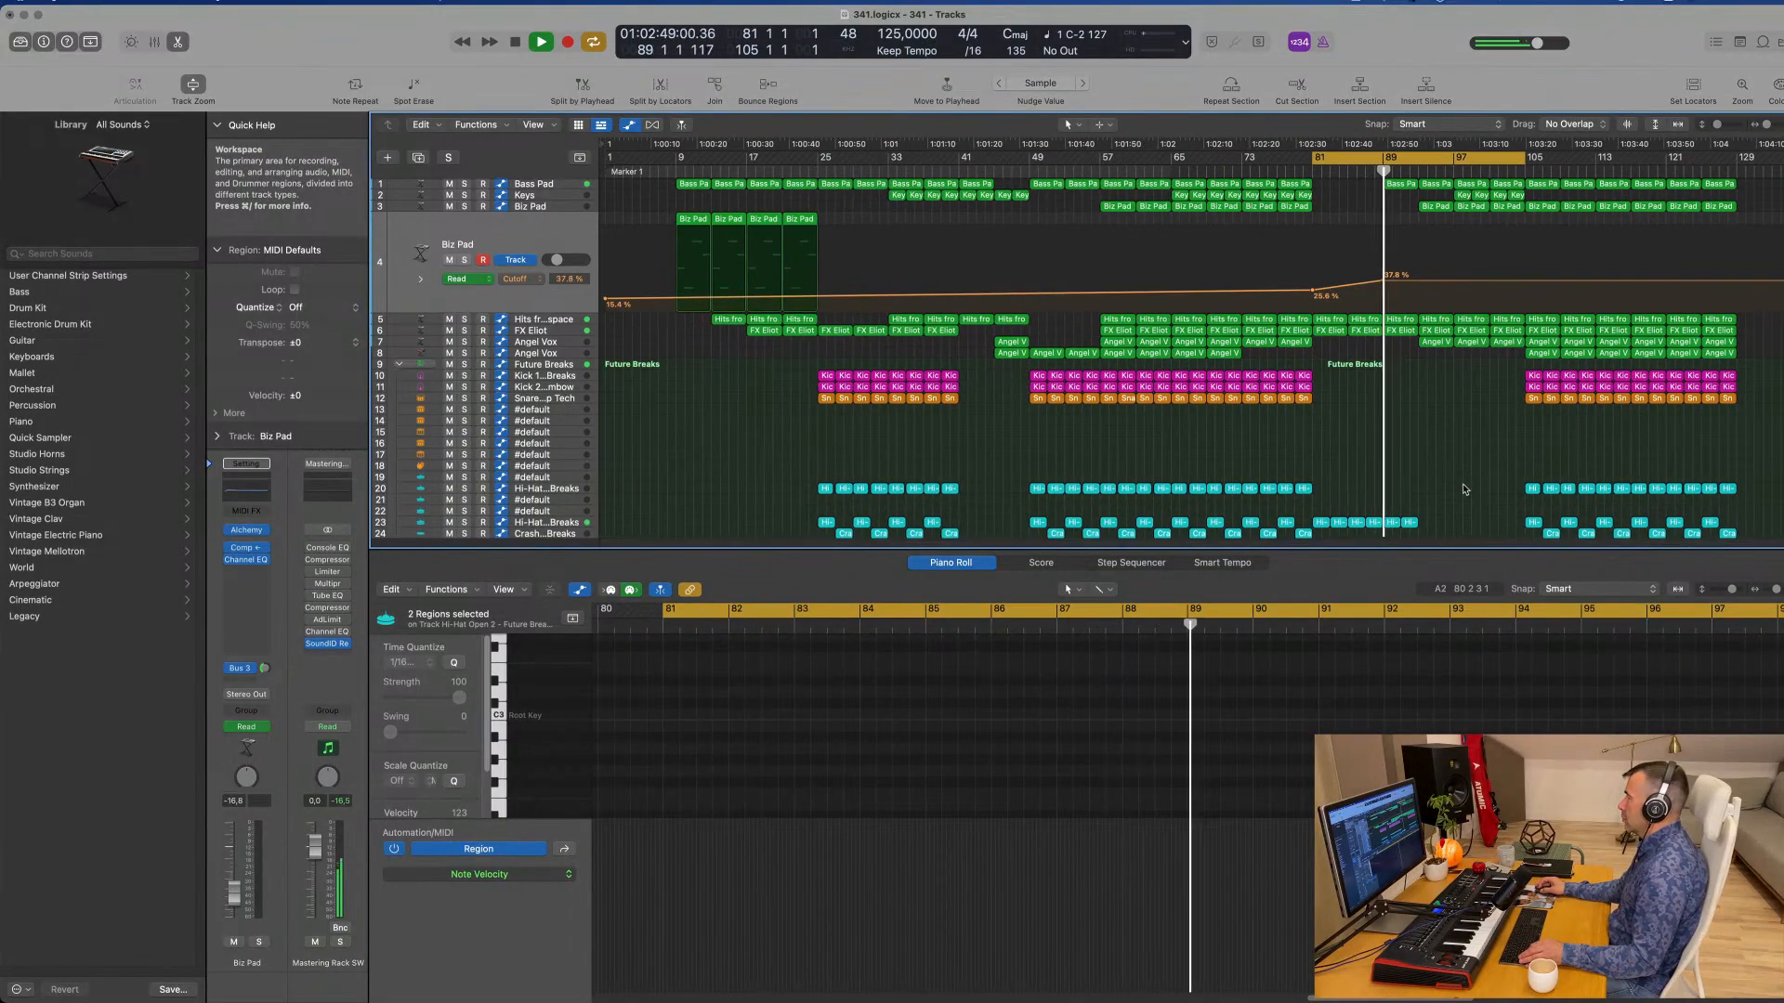
scroll(1429, 446, down, 1)
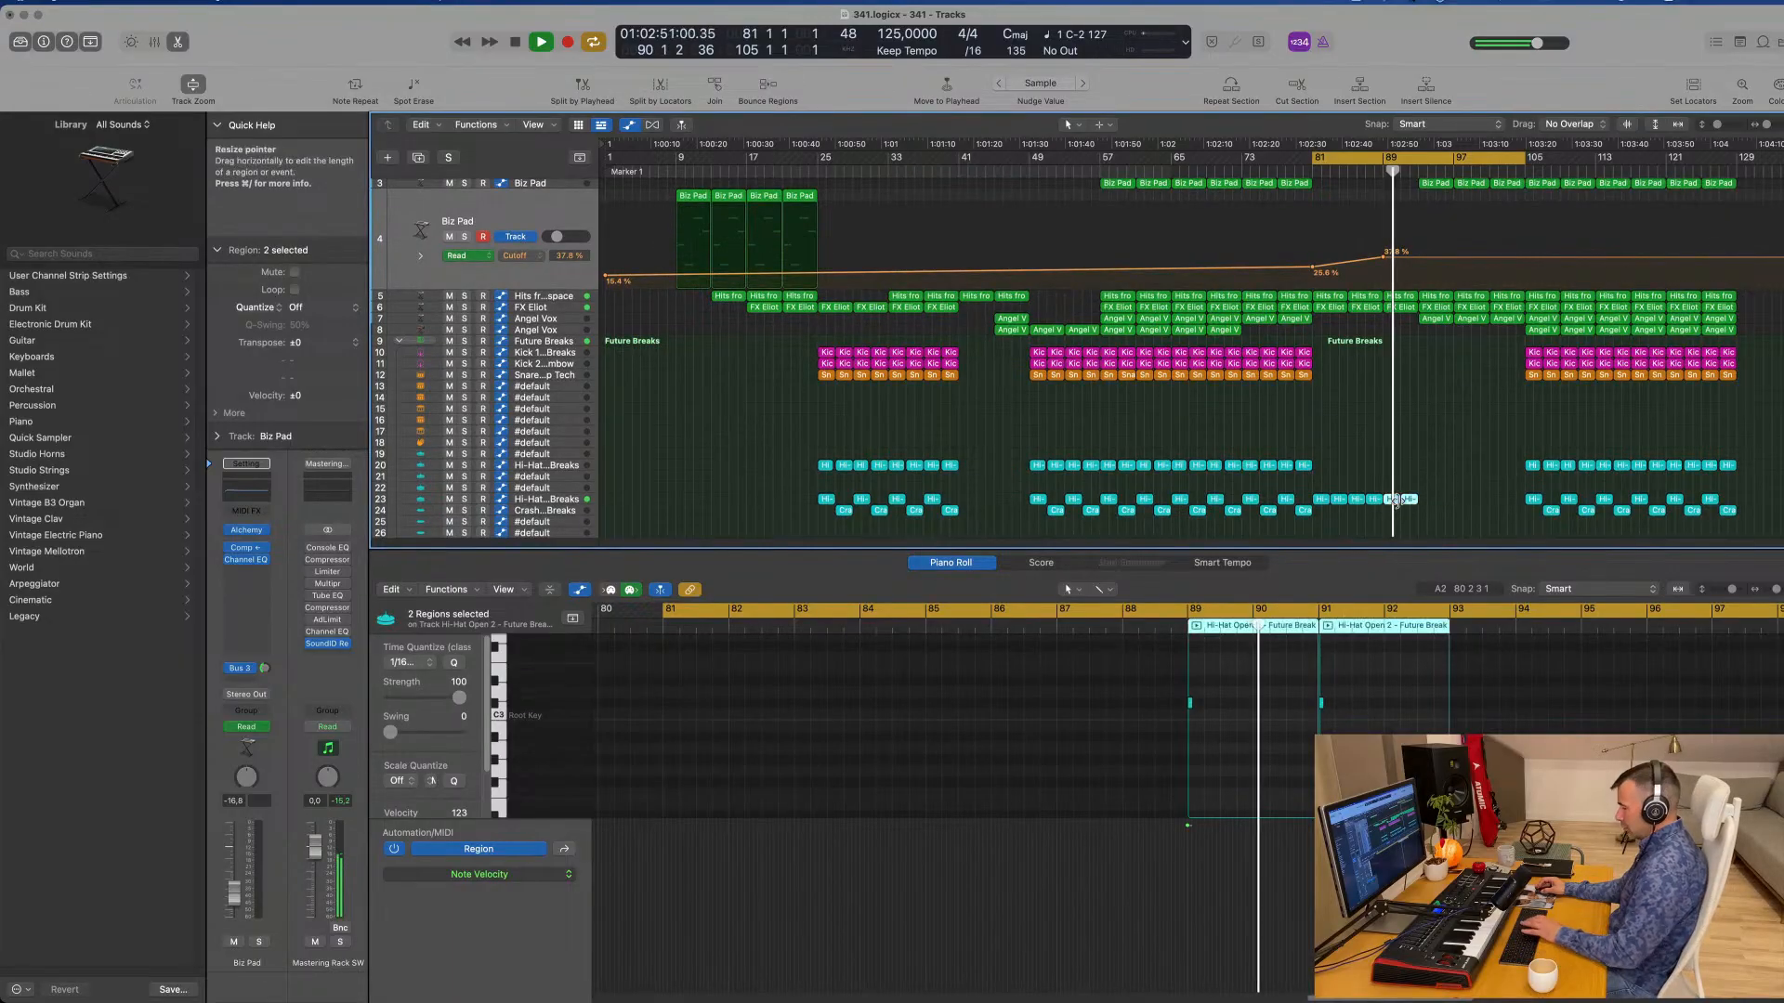
Step: Copy the Kick 1 region from bar 105 and the Sub Kick region from bar 77 to bar 89
drag(1534, 353, 1392, 358)
key(e)
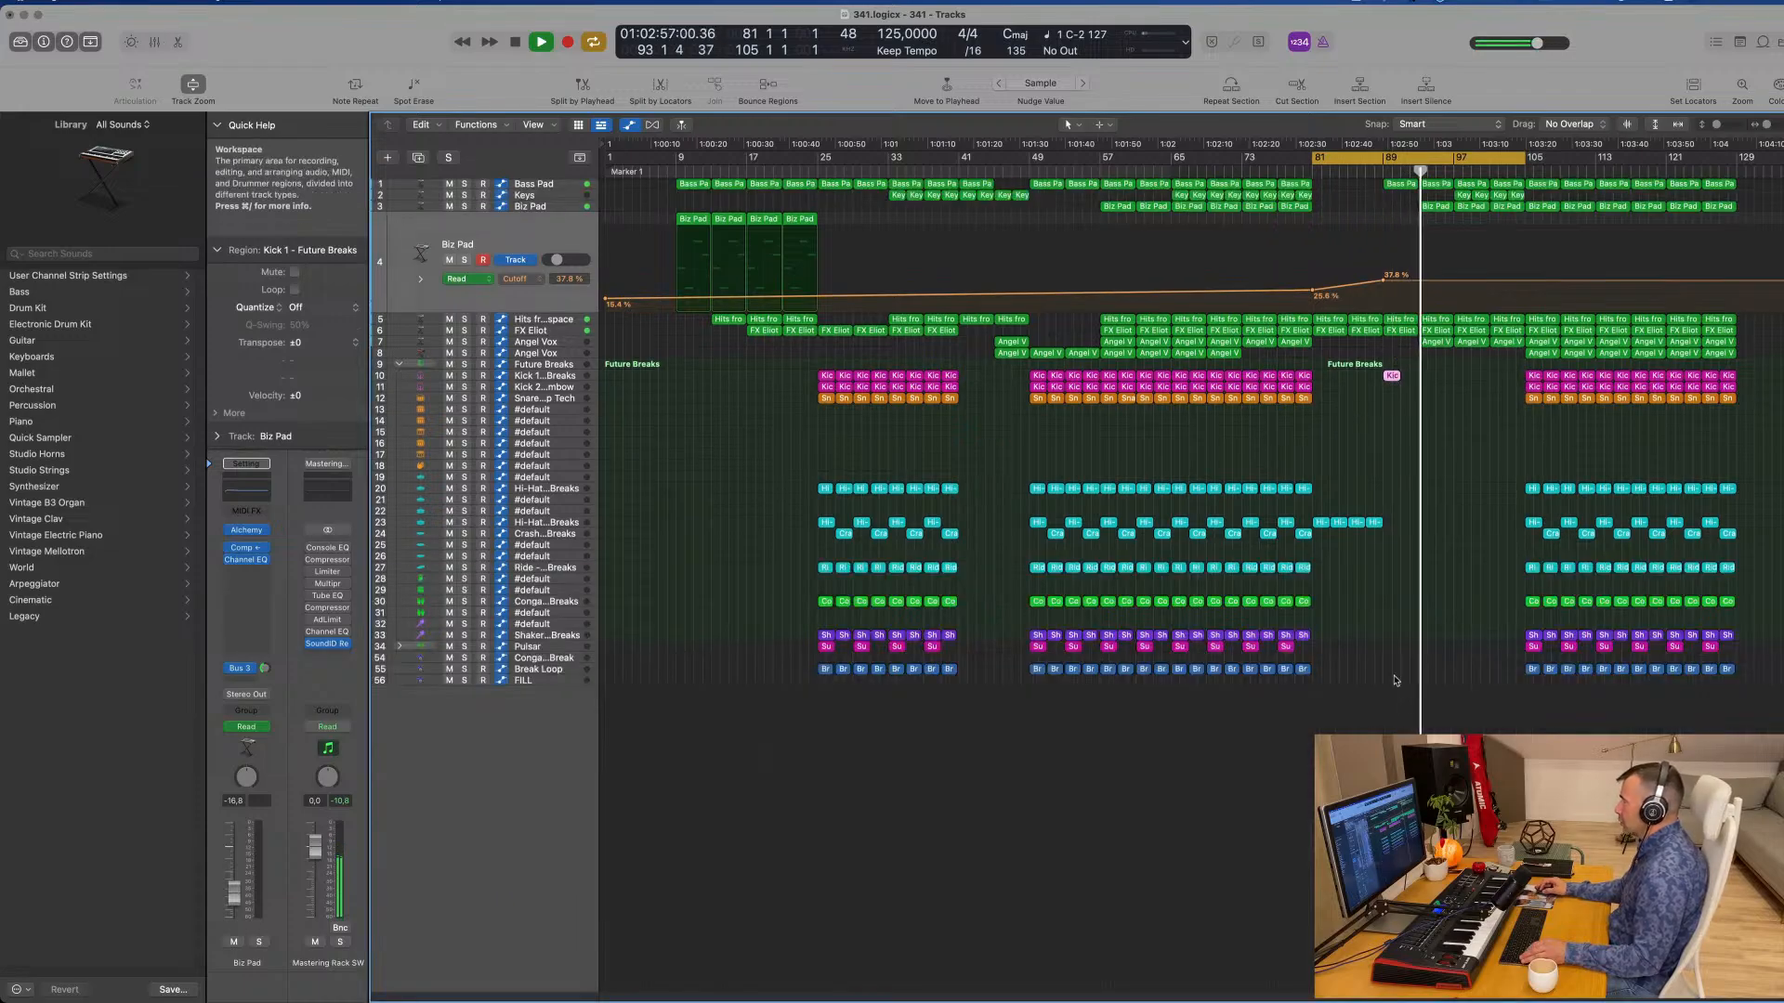
drag(1285, 650, 1391, 650)
click(1381, 171)
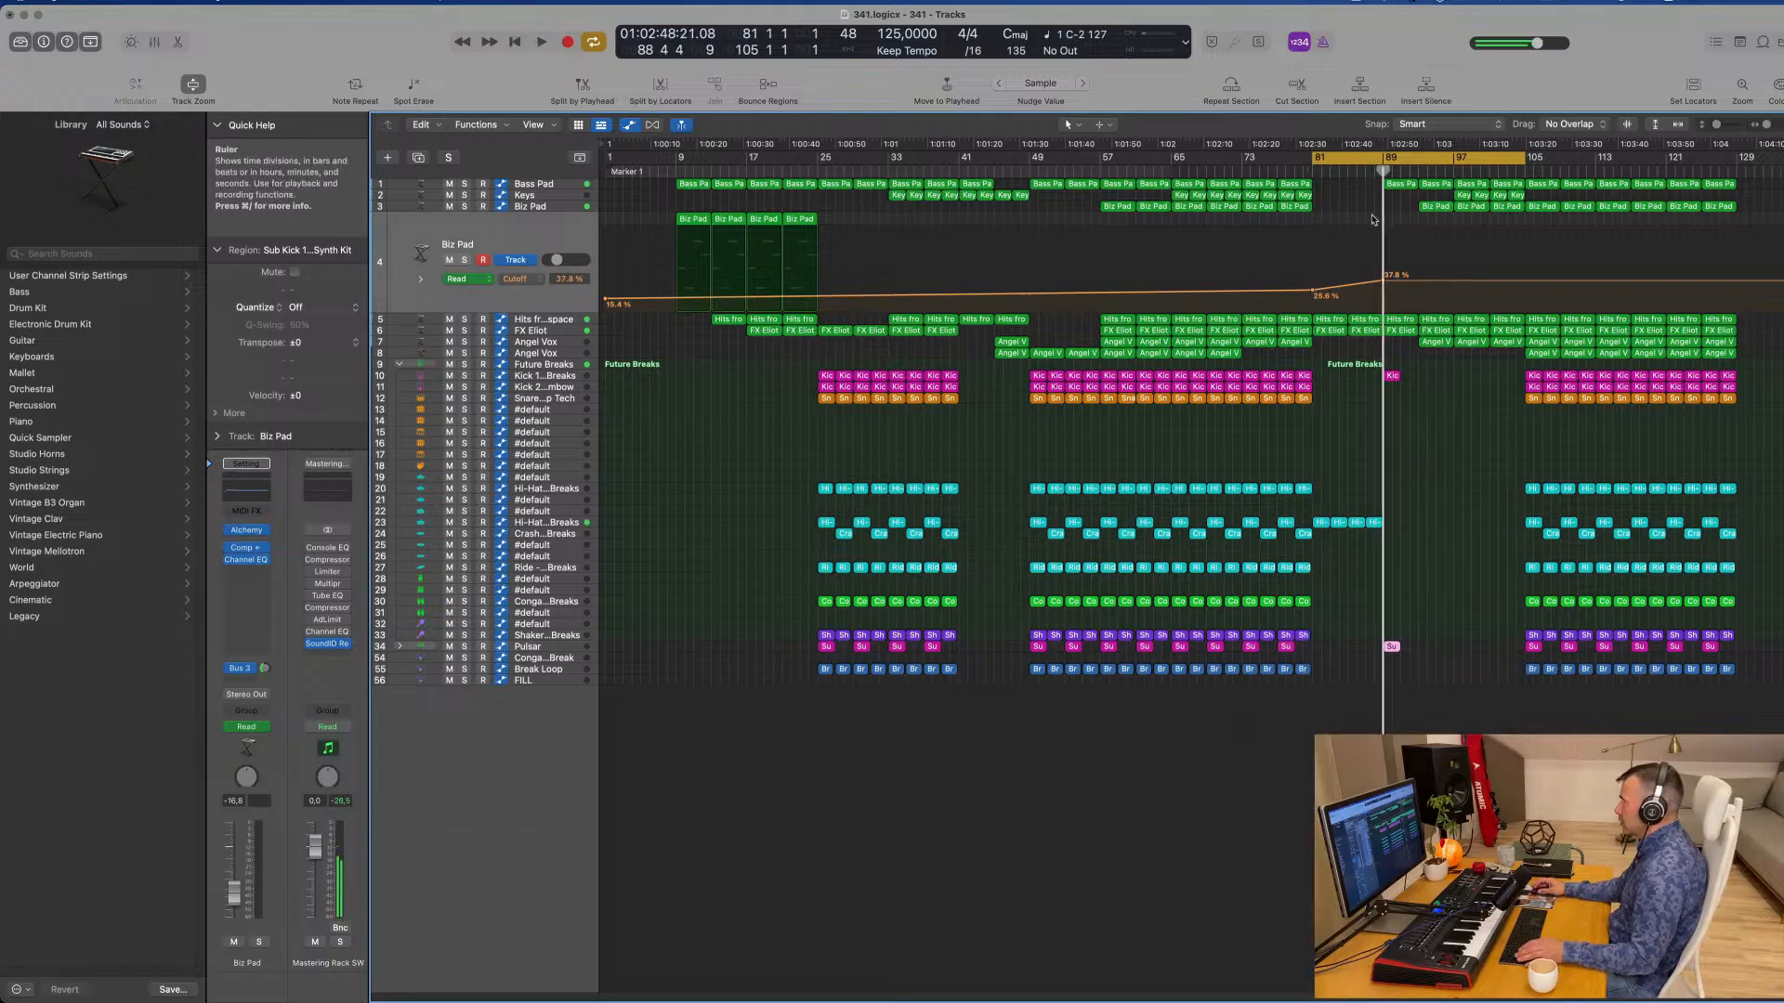
key(space)
Step: Reduce the Kick 1 region at bar 89 to a single note on the bar's first beat and check it in playback
click(1393, 379)
double_click(1394, 379)
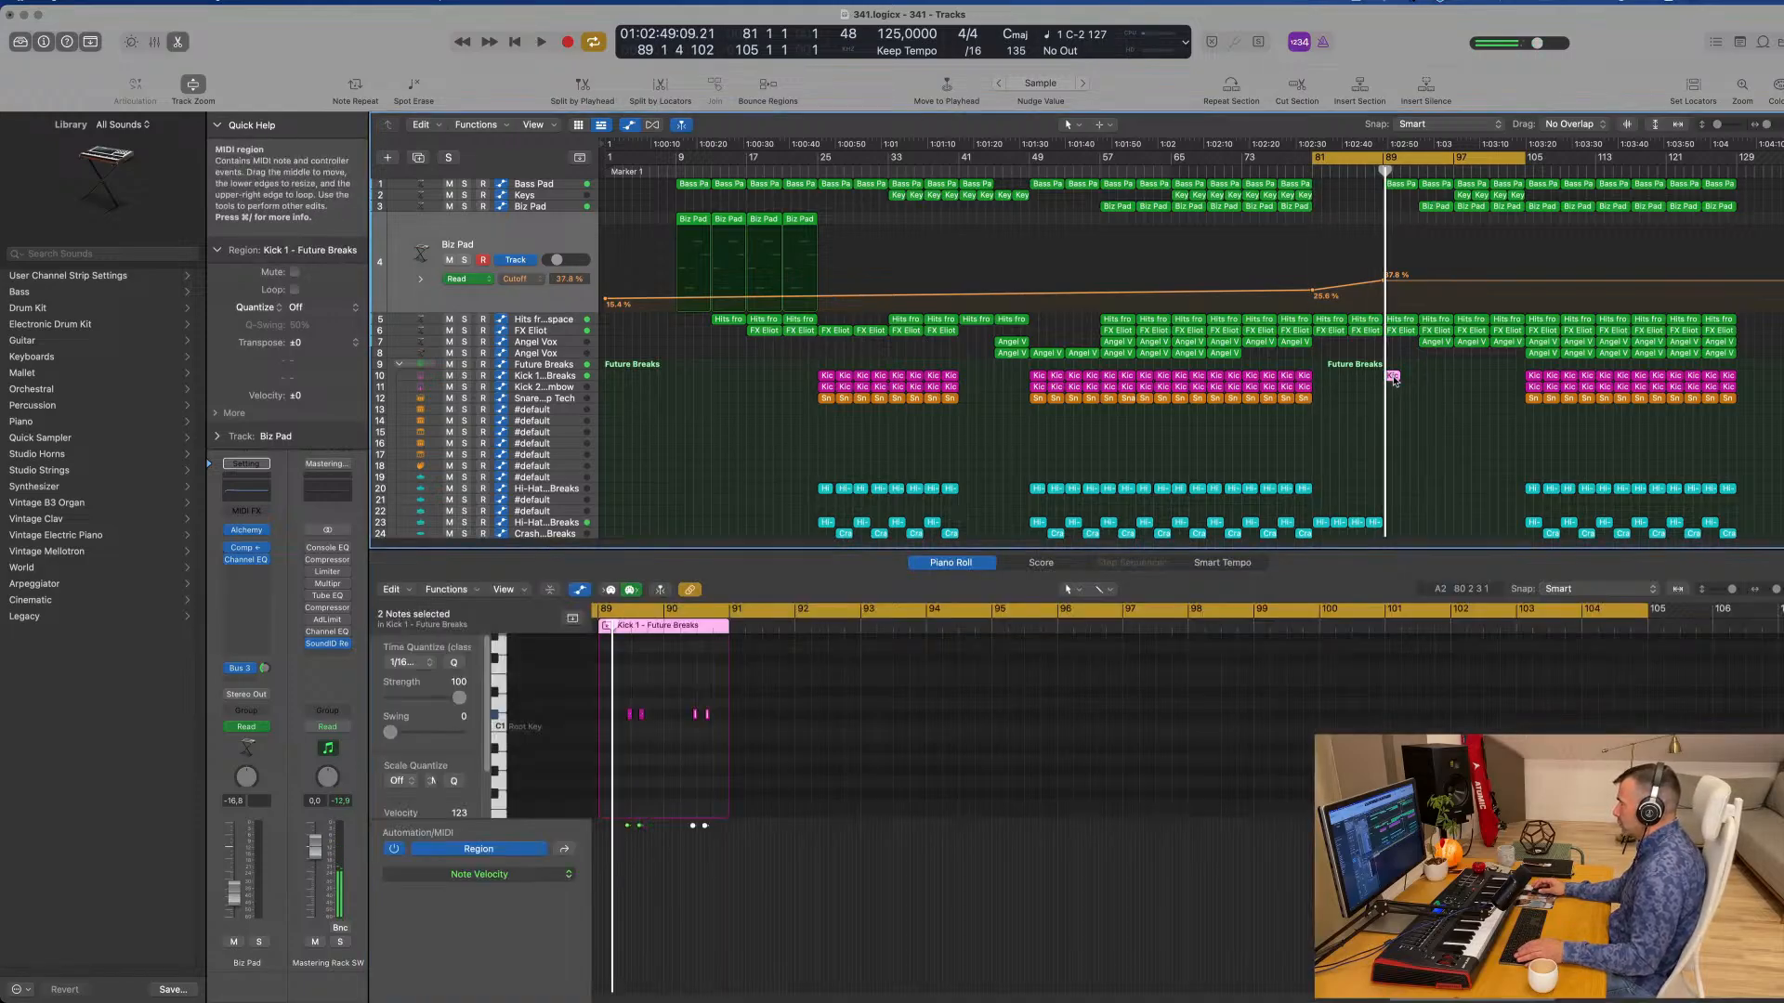
scroll(711, 725, right, 2)
scroll(721, 716, left, 5)
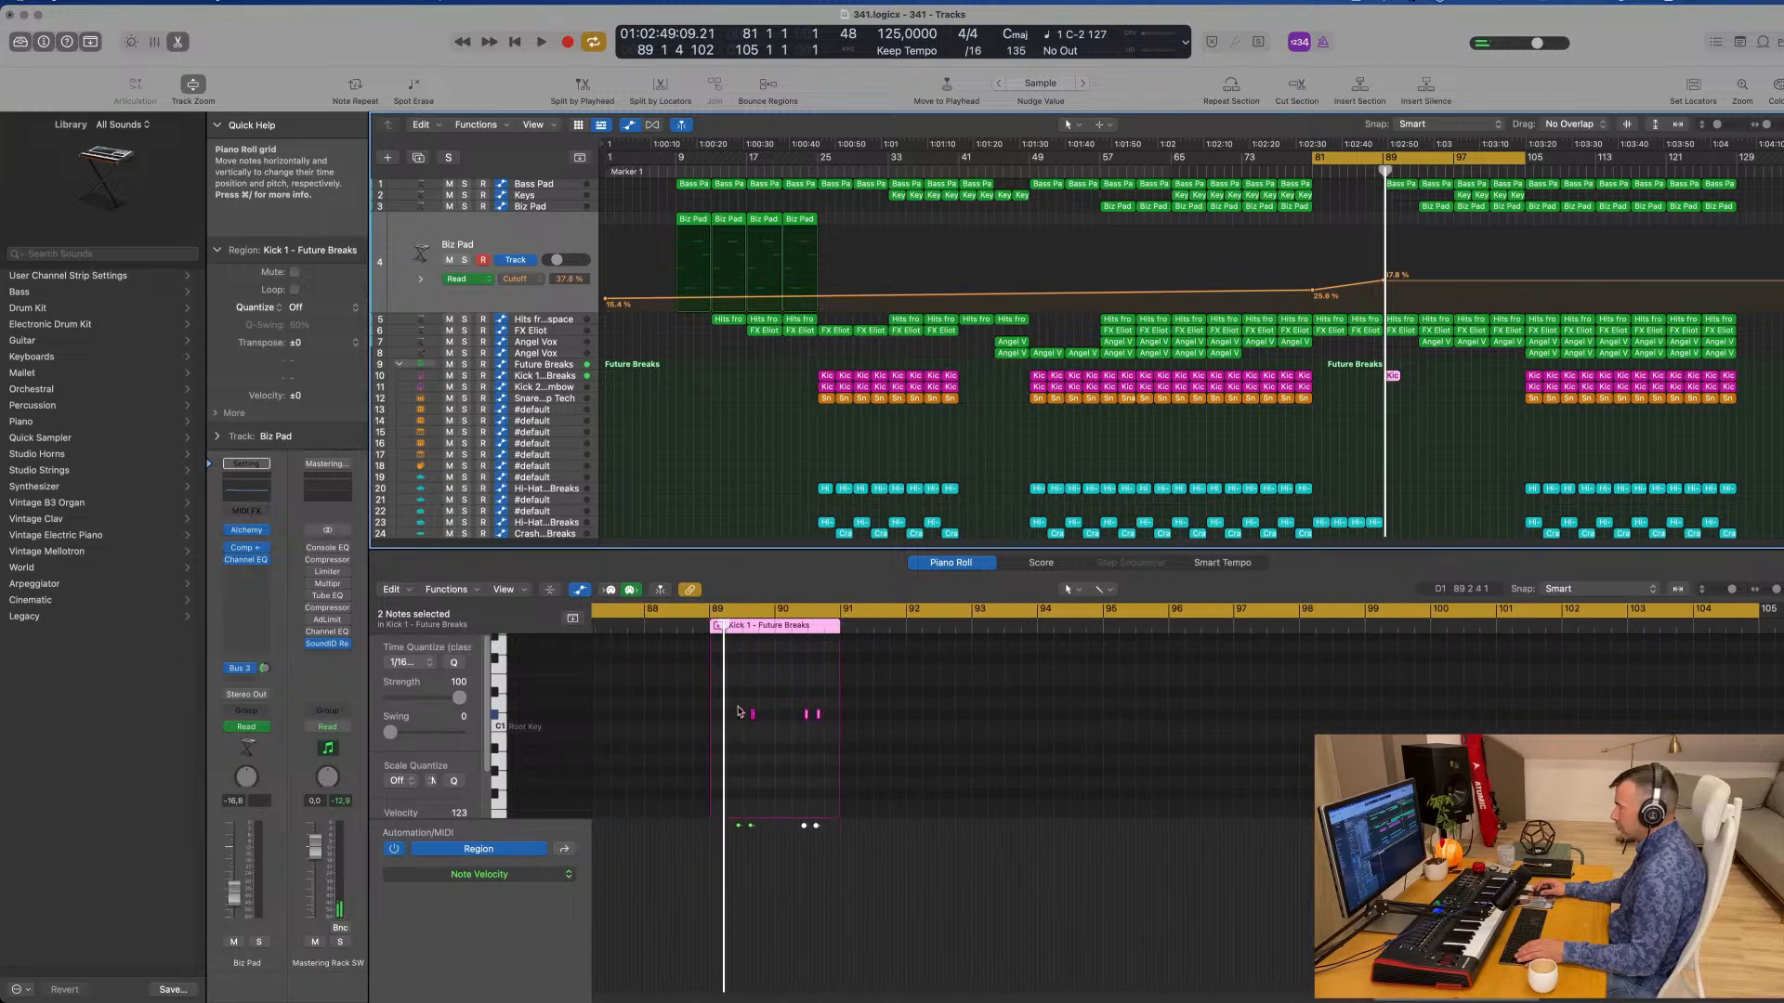
drag(759, 699, 715, 720)
key(Delete)
key(space)
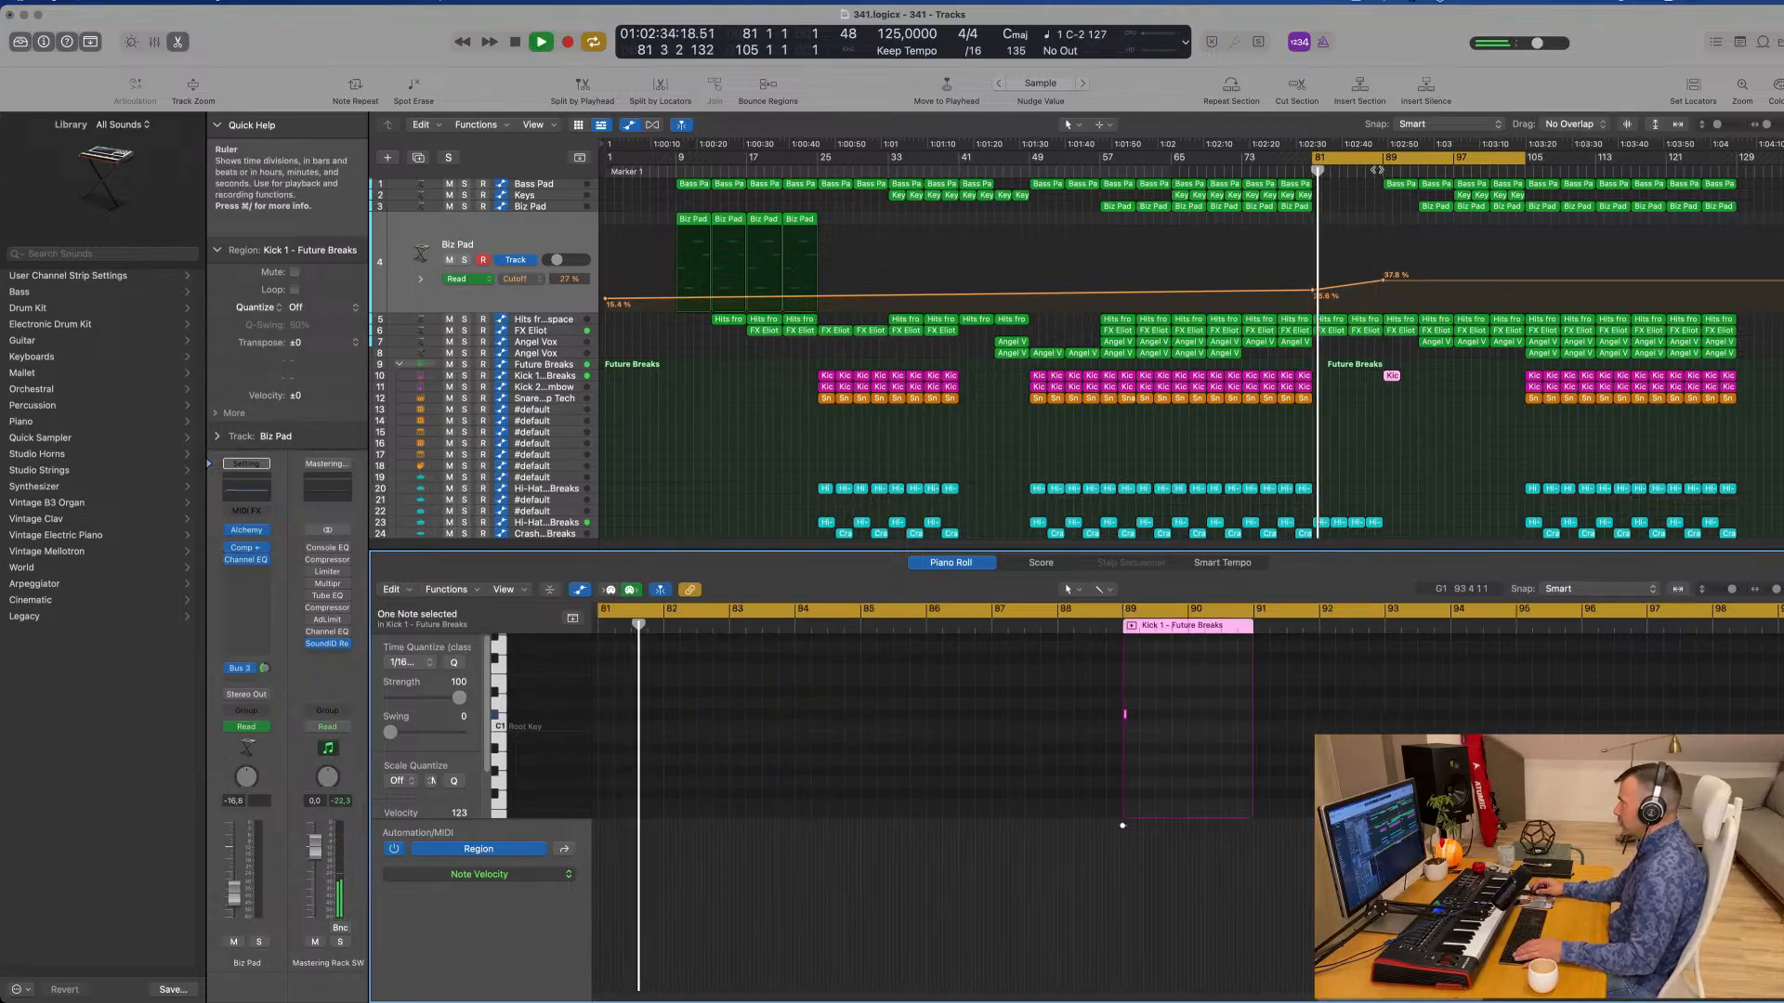
click(1376, 170)
scroll(1370, 197, up, 3)
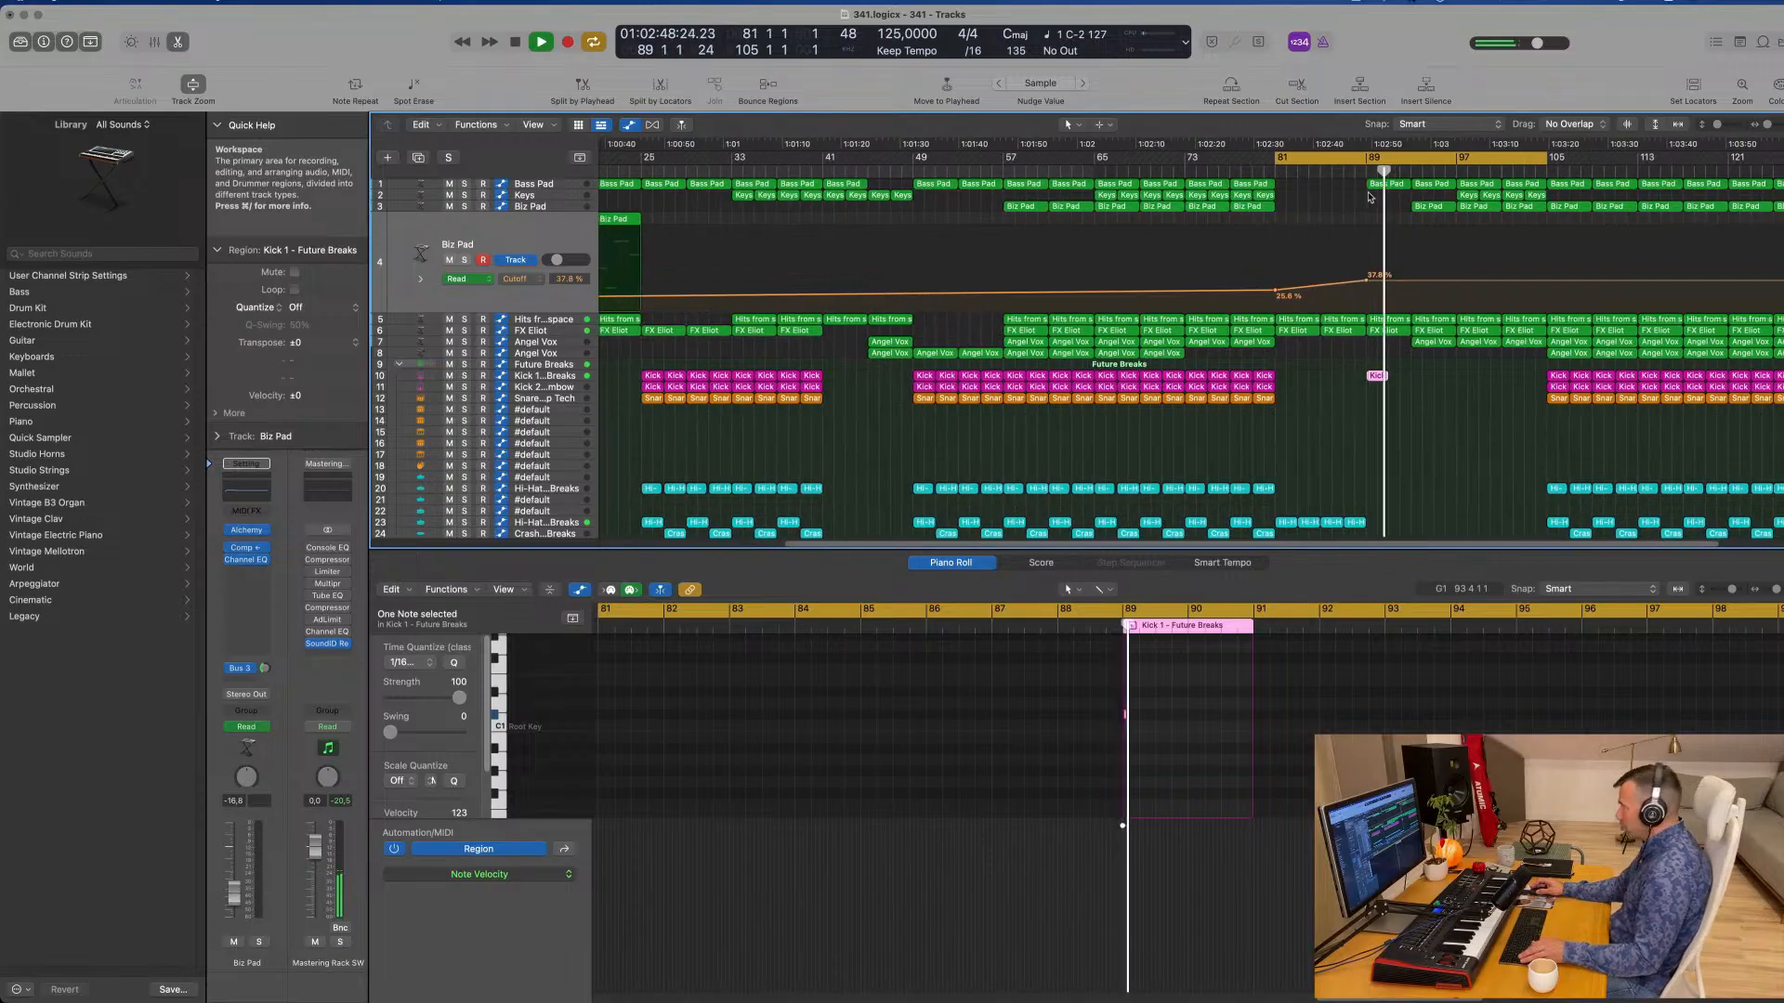
scroll(1369, 197, down, 3)
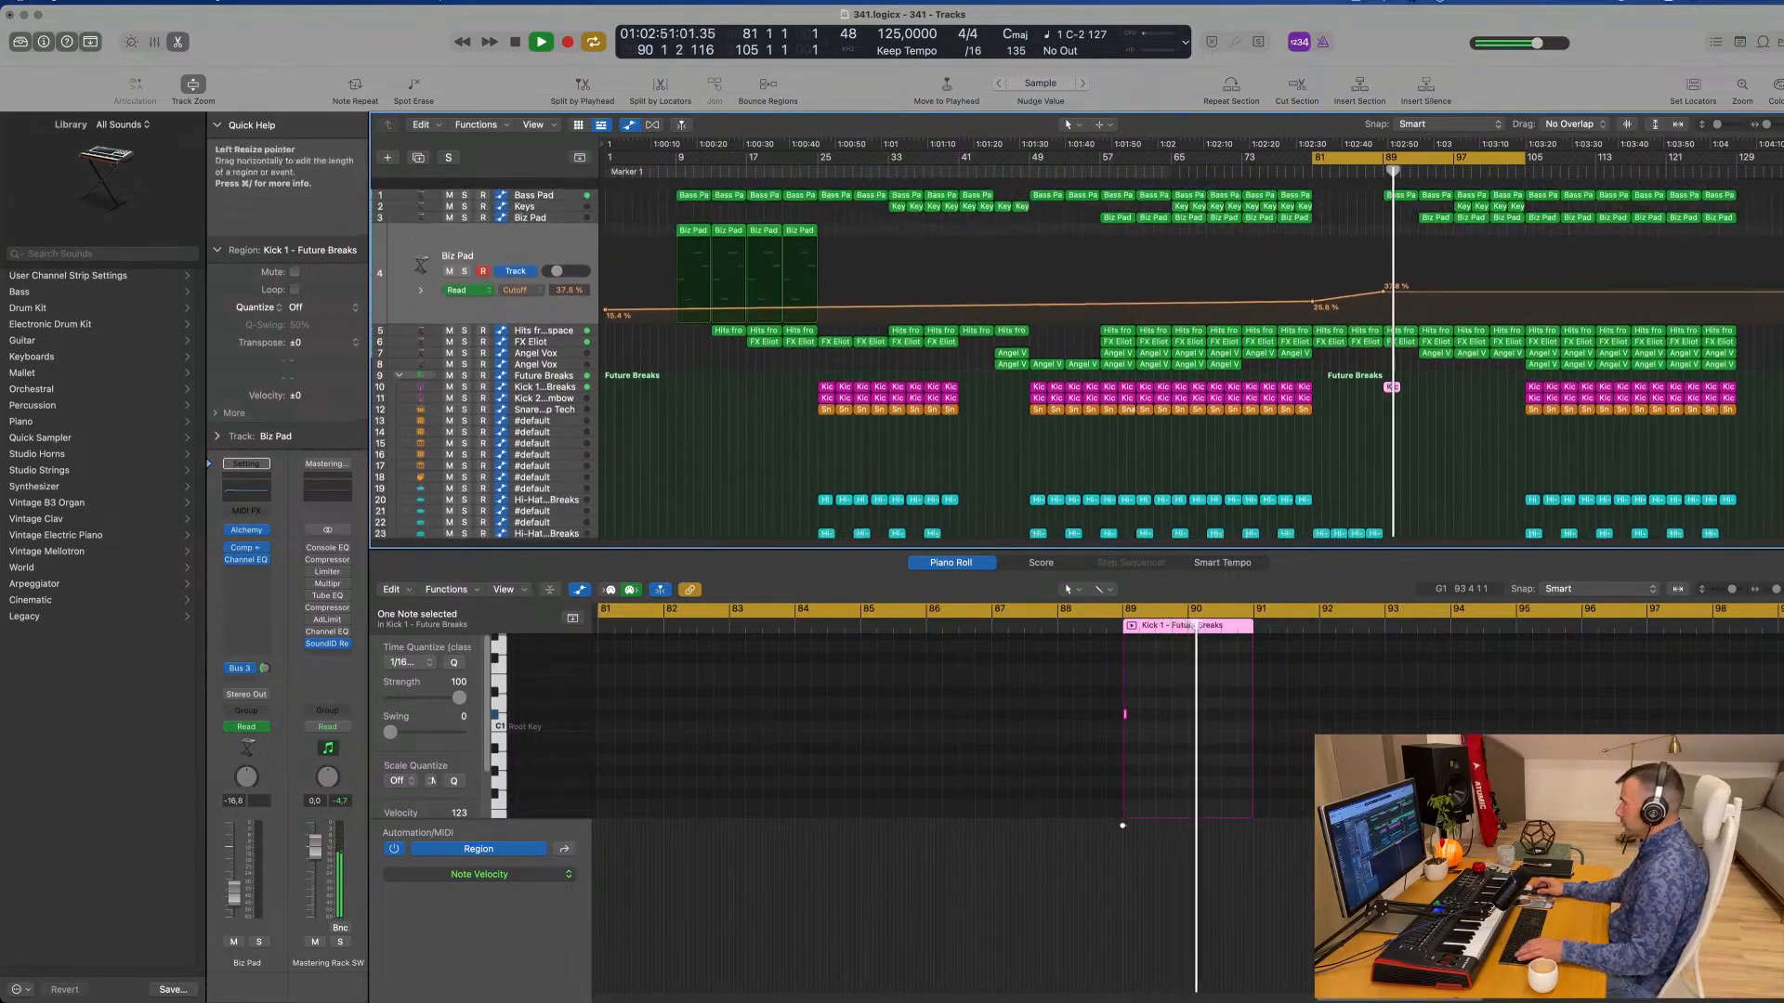
key(space)
key(space)
Step: Copy the Crash 1 region from bar 79 to bar 89 and listen from there
scroll(1391, 251, up, 3)
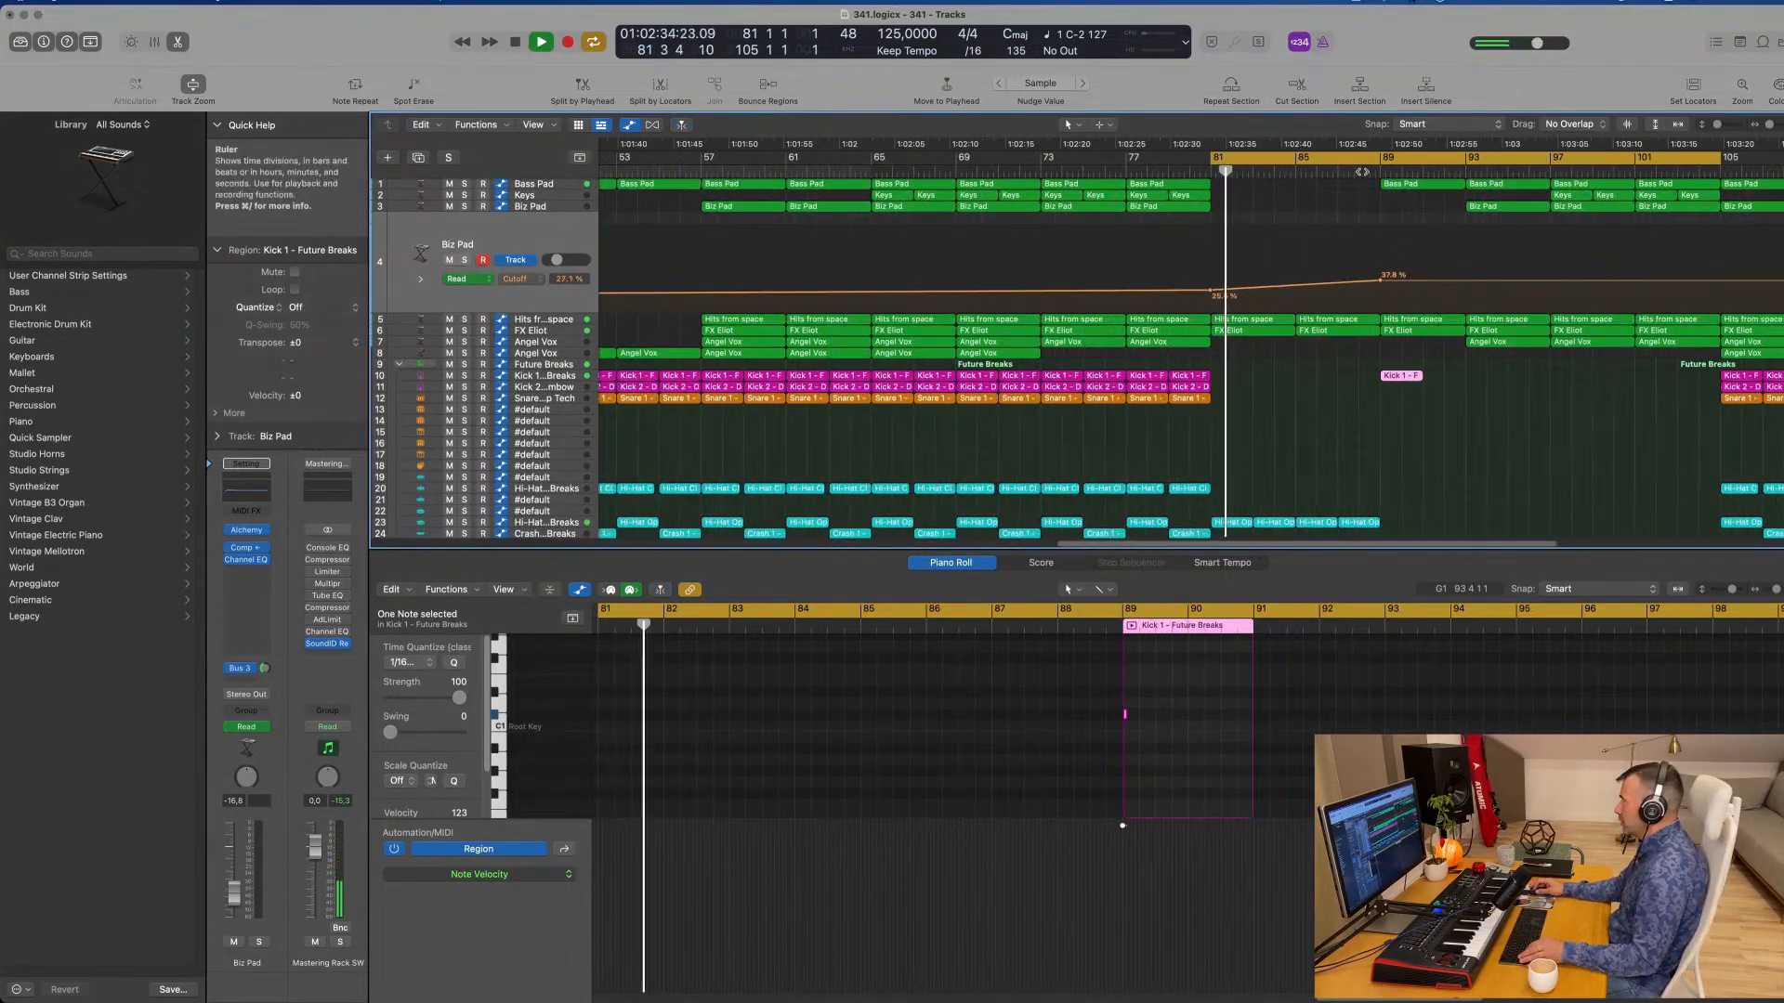
scroll(1185, 402, down, 5)
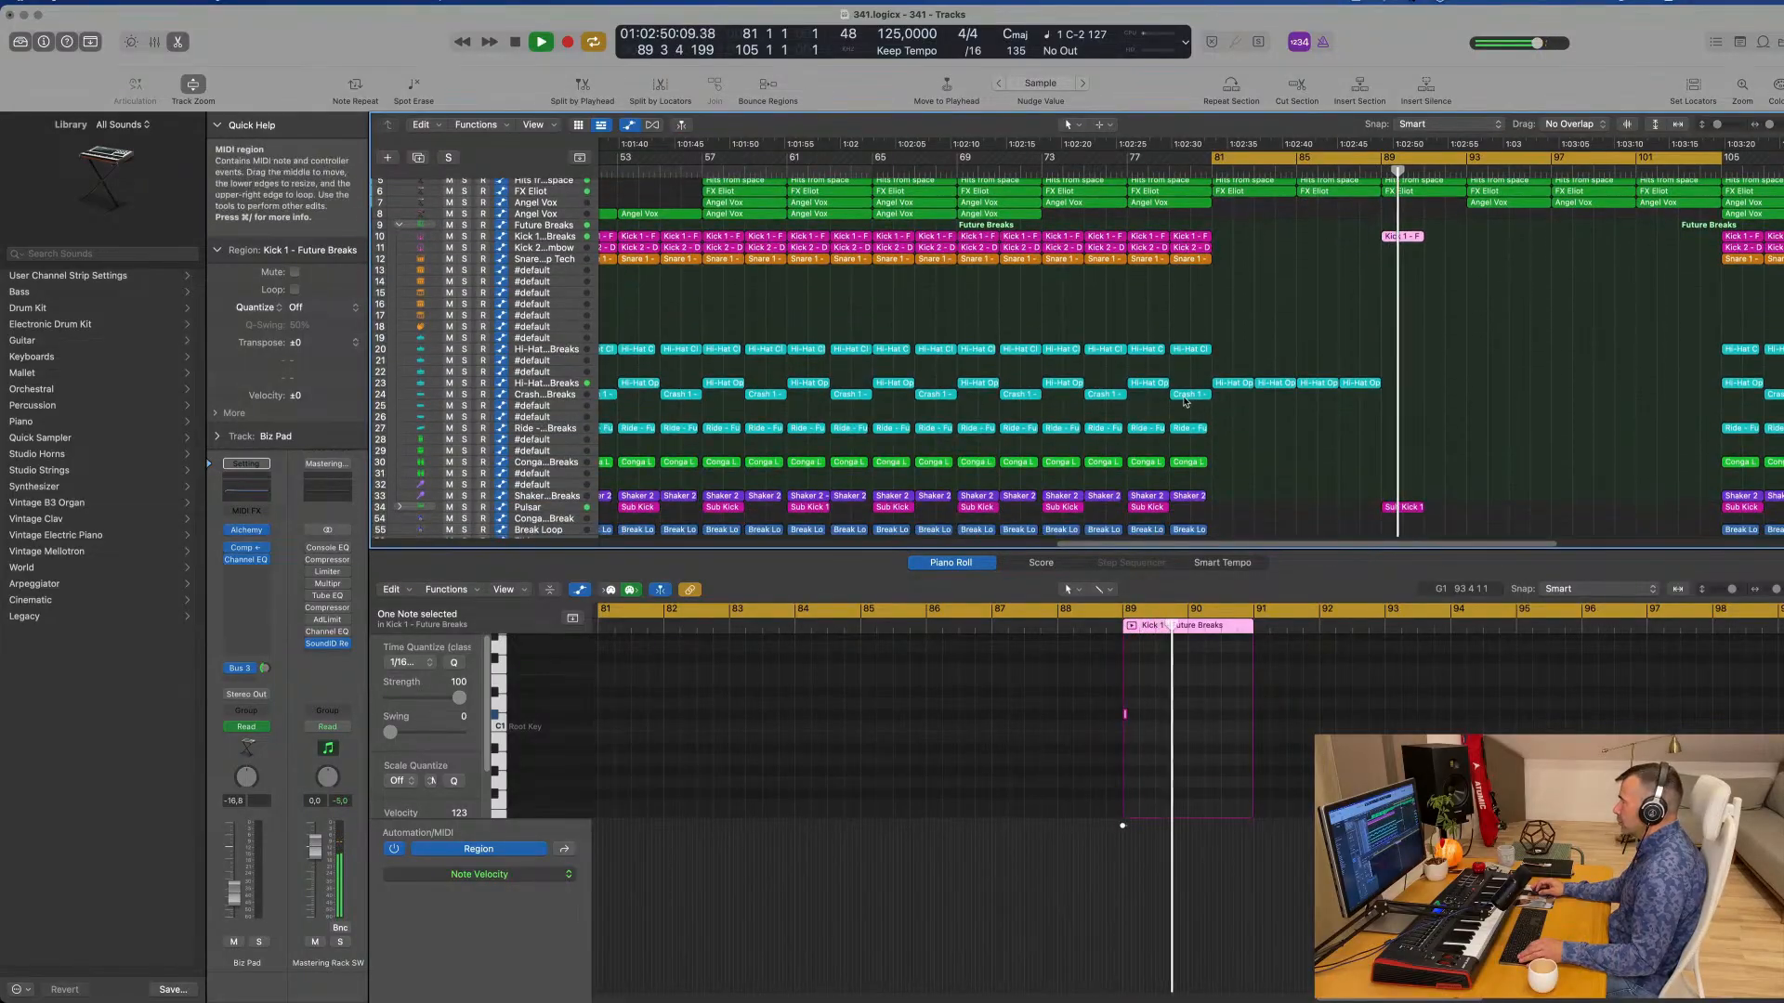
drag(1185, 401, 1398, 400)
scroll(1381, 249, down, 3)
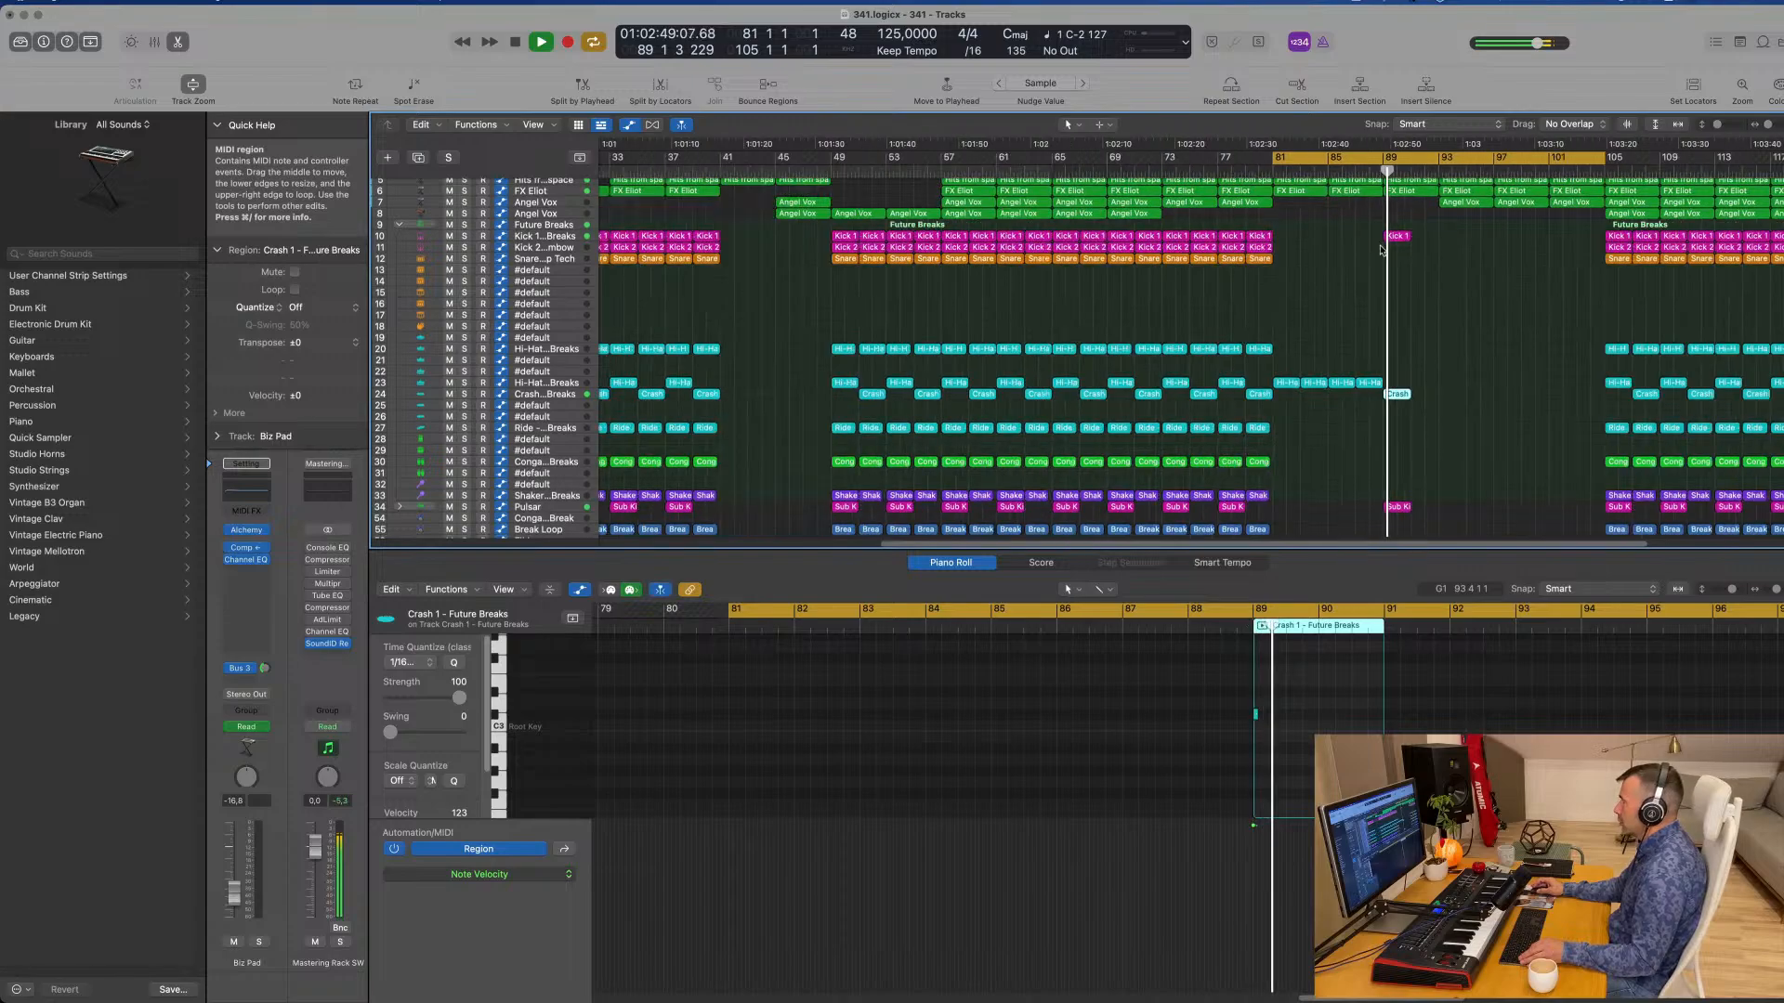
Step: Copy the Kick 1, Crash 1 and Sub Kick regions from bar 89 to bar 93 and listen through to bar 98
scroll(1381, 249, down, 3)
scroll(1422, 372, up, 3)
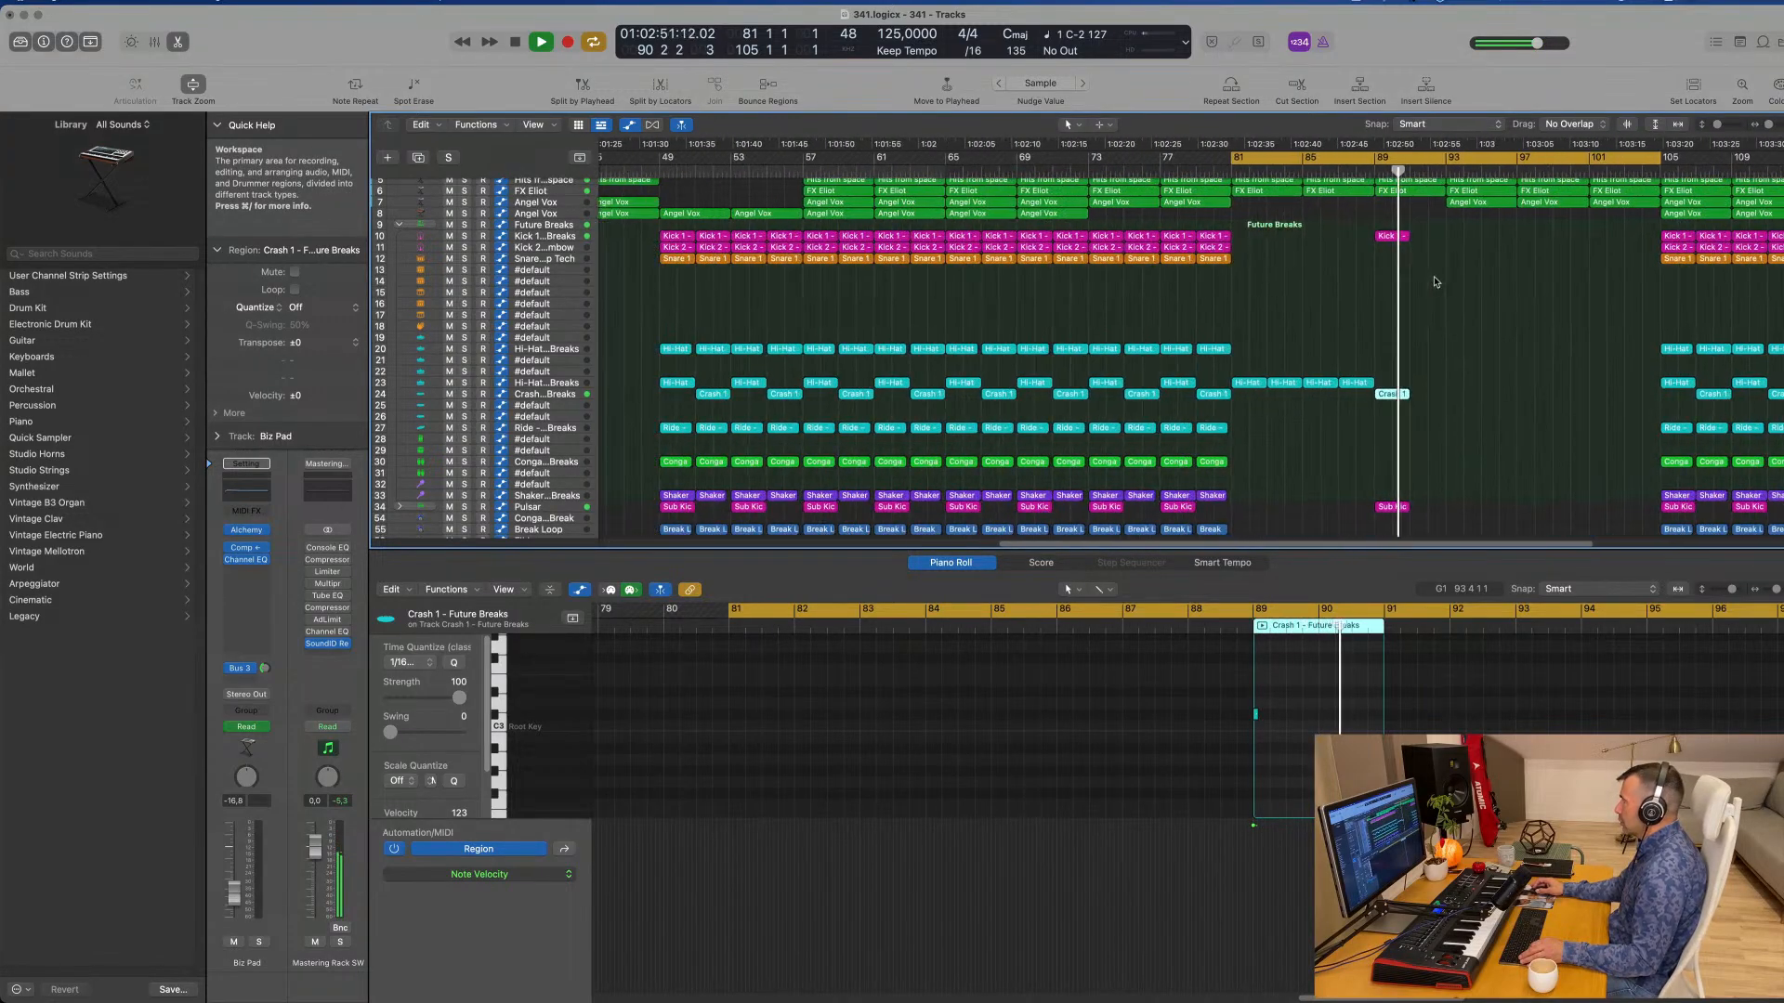
shift+click(1391, 237)
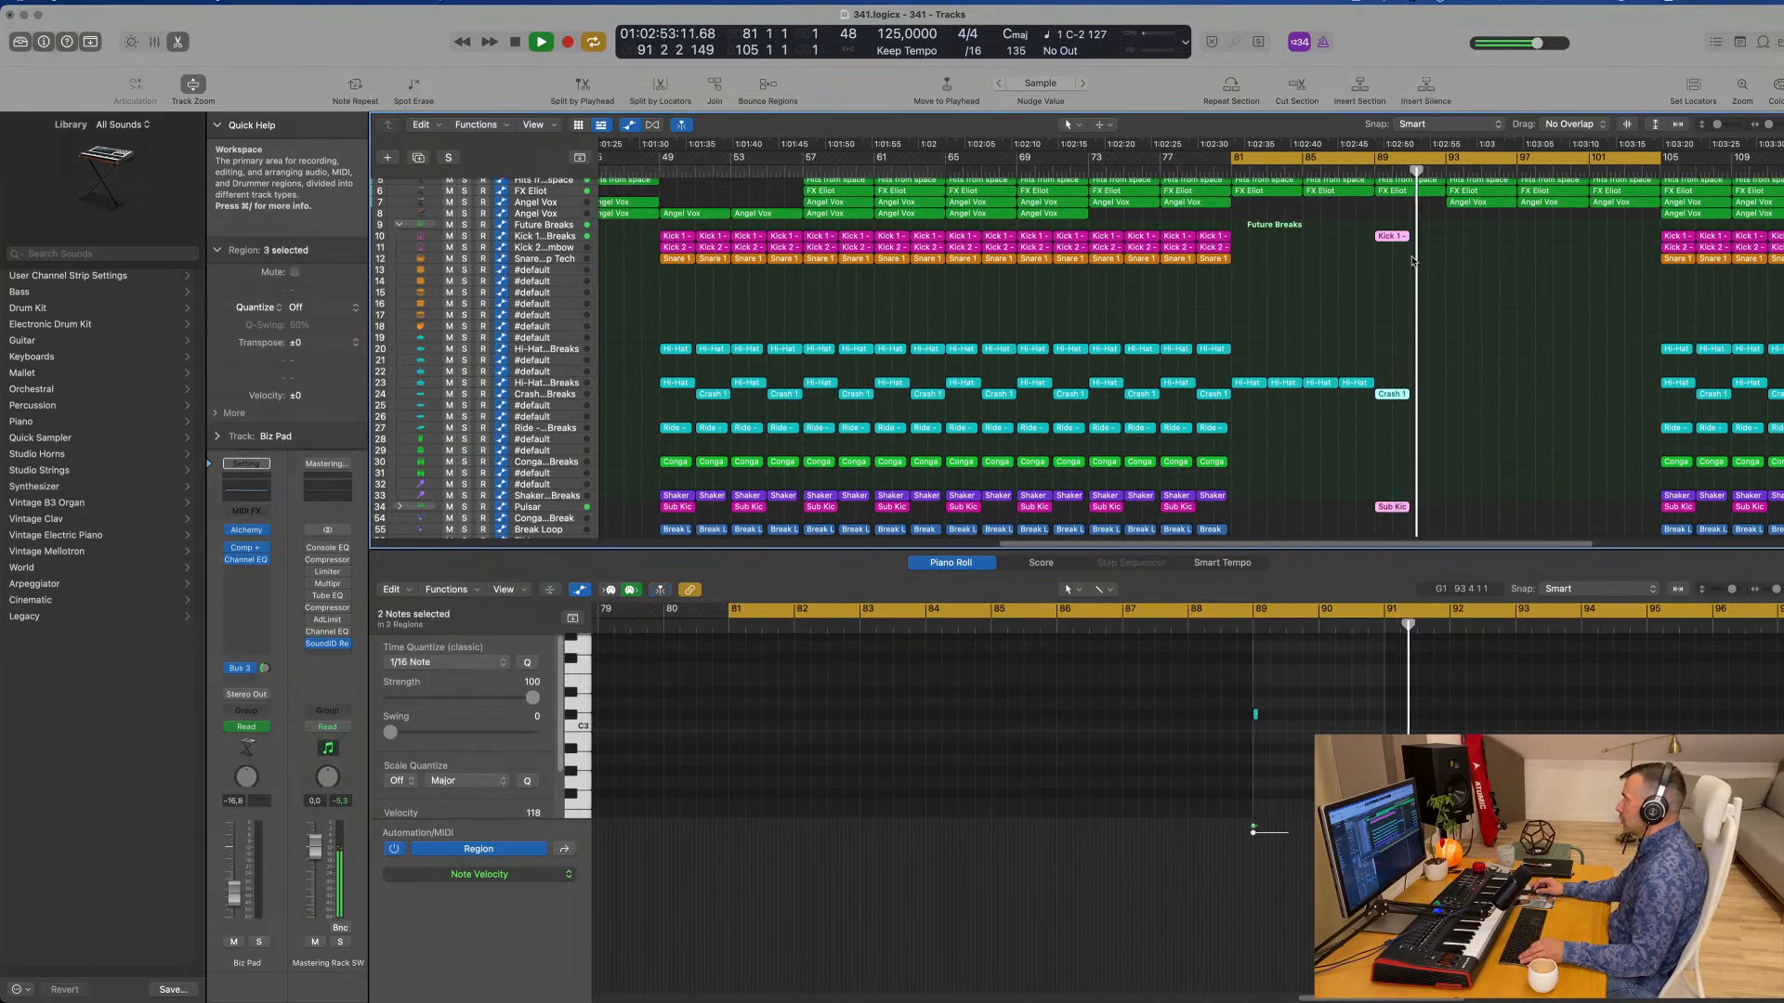
drag(1426, 244, 1461, 245)
scroll(1461, 244, down, 3)
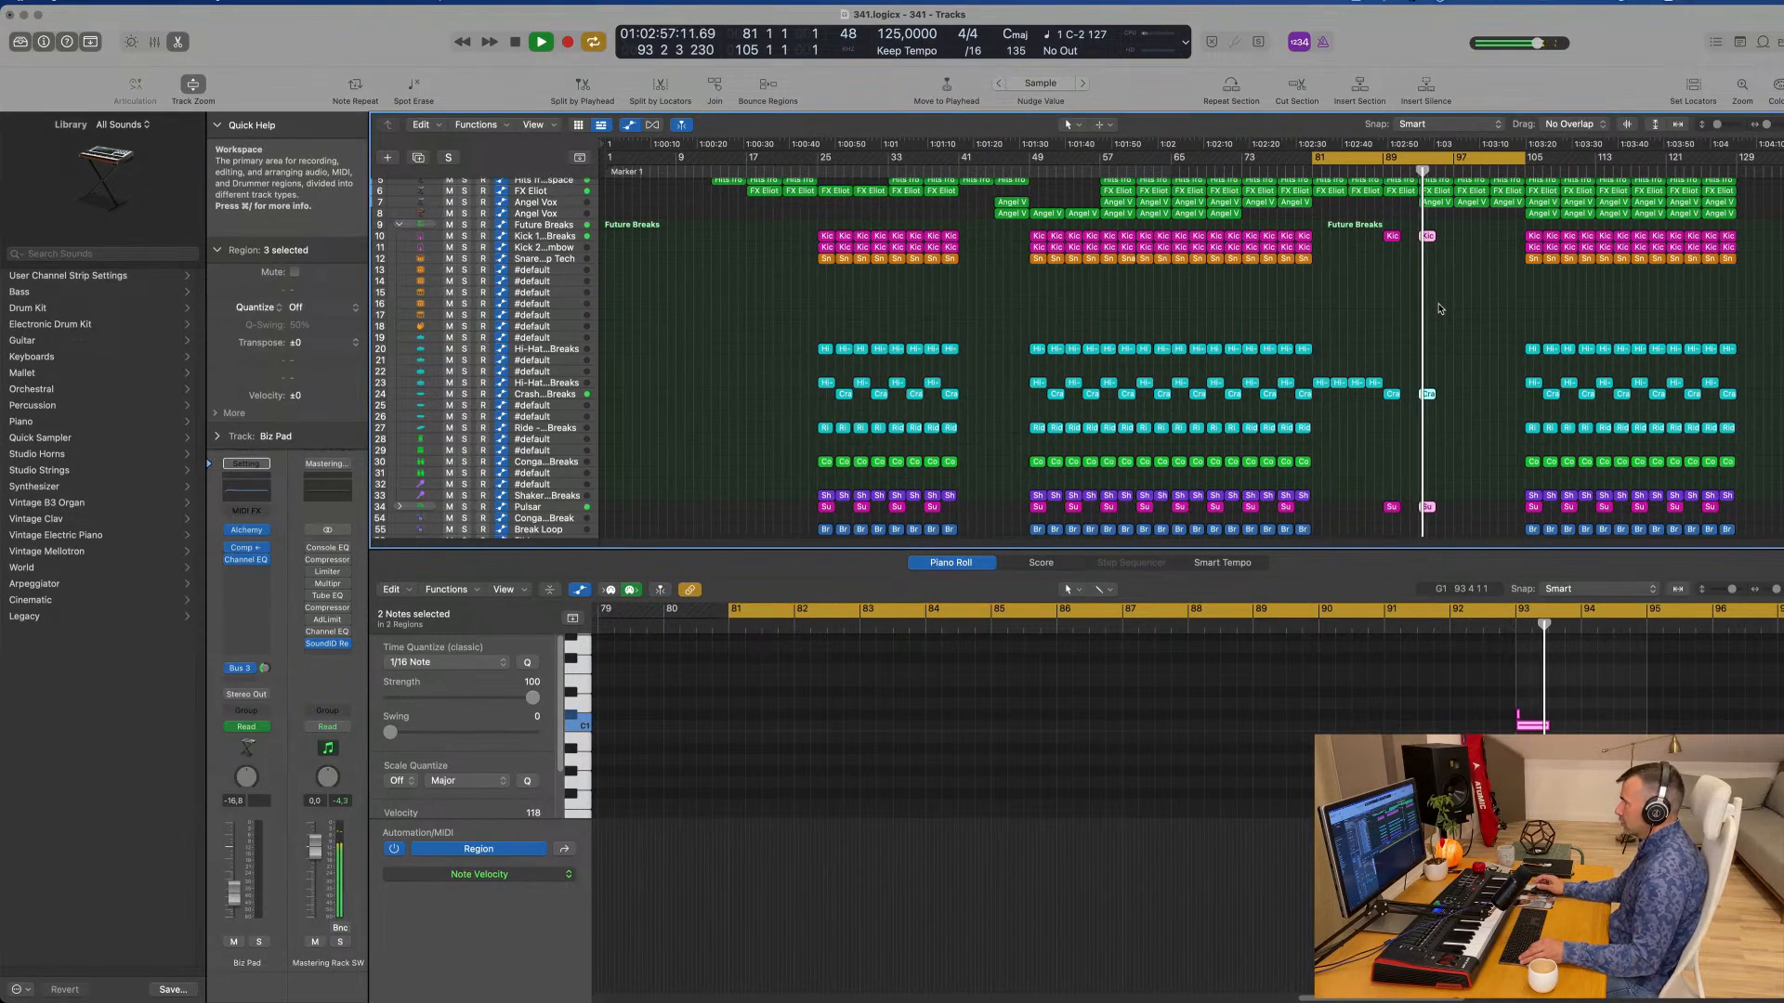
scroll(1439, 308, down, 3)
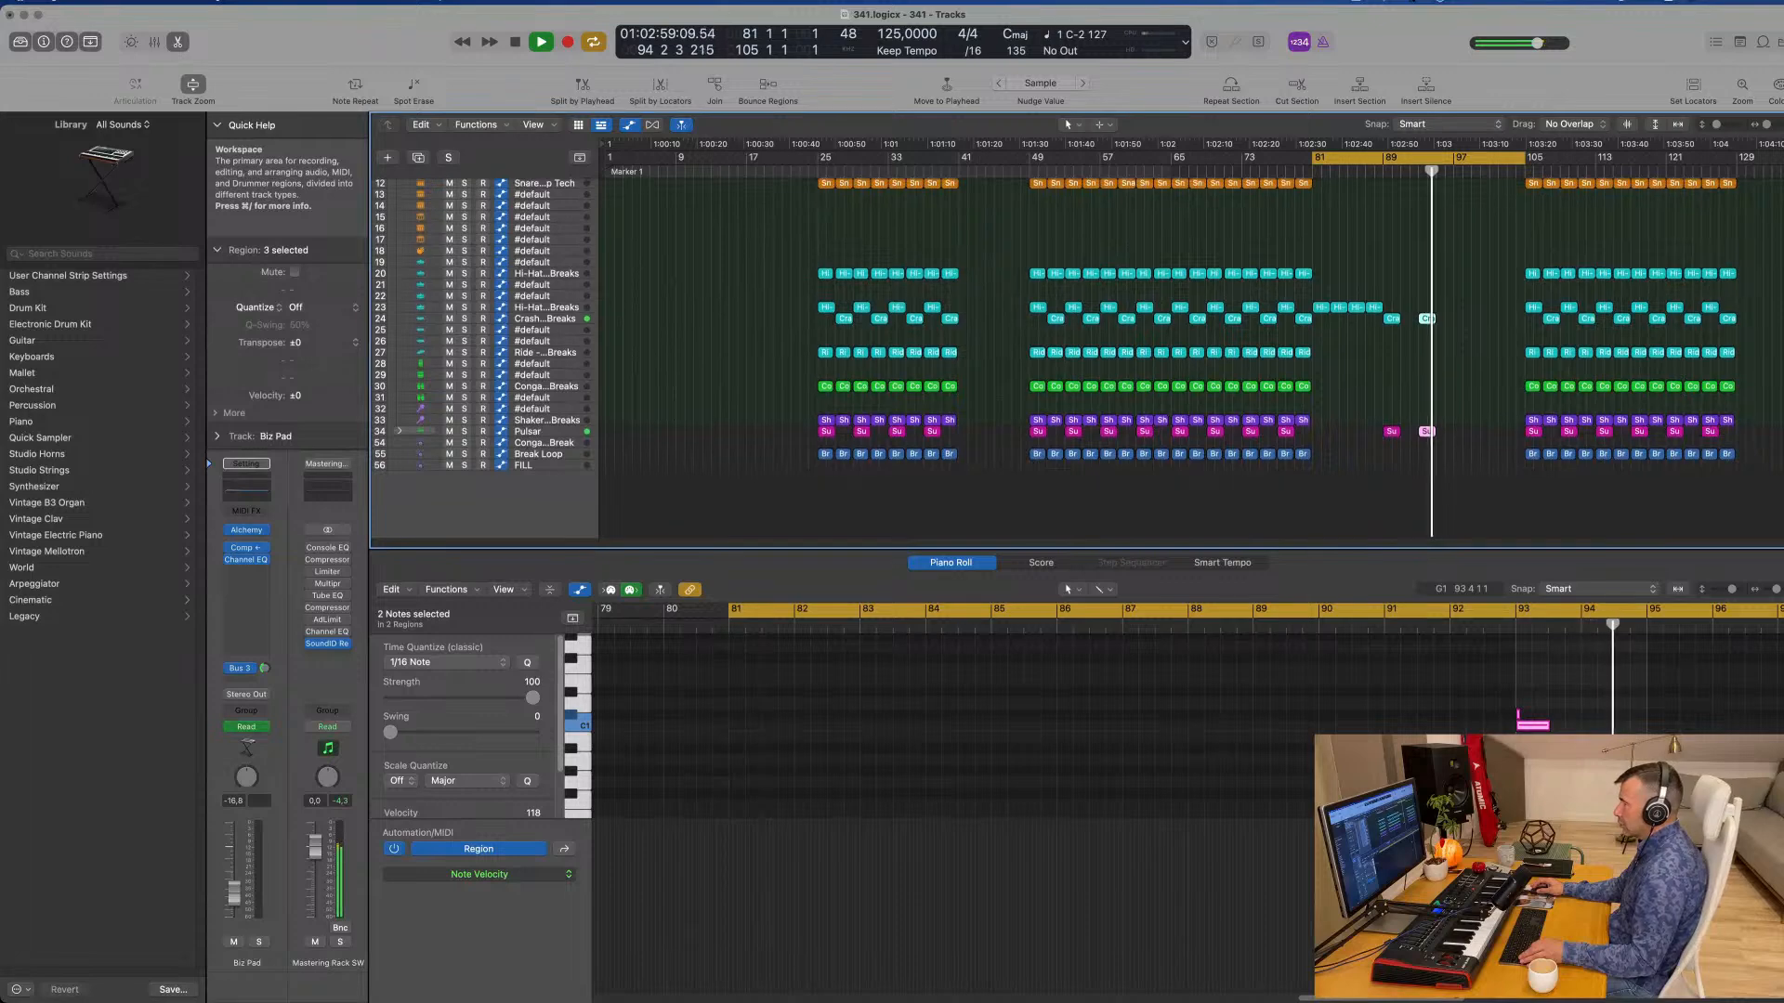
scroll(822, 343, up, 4)
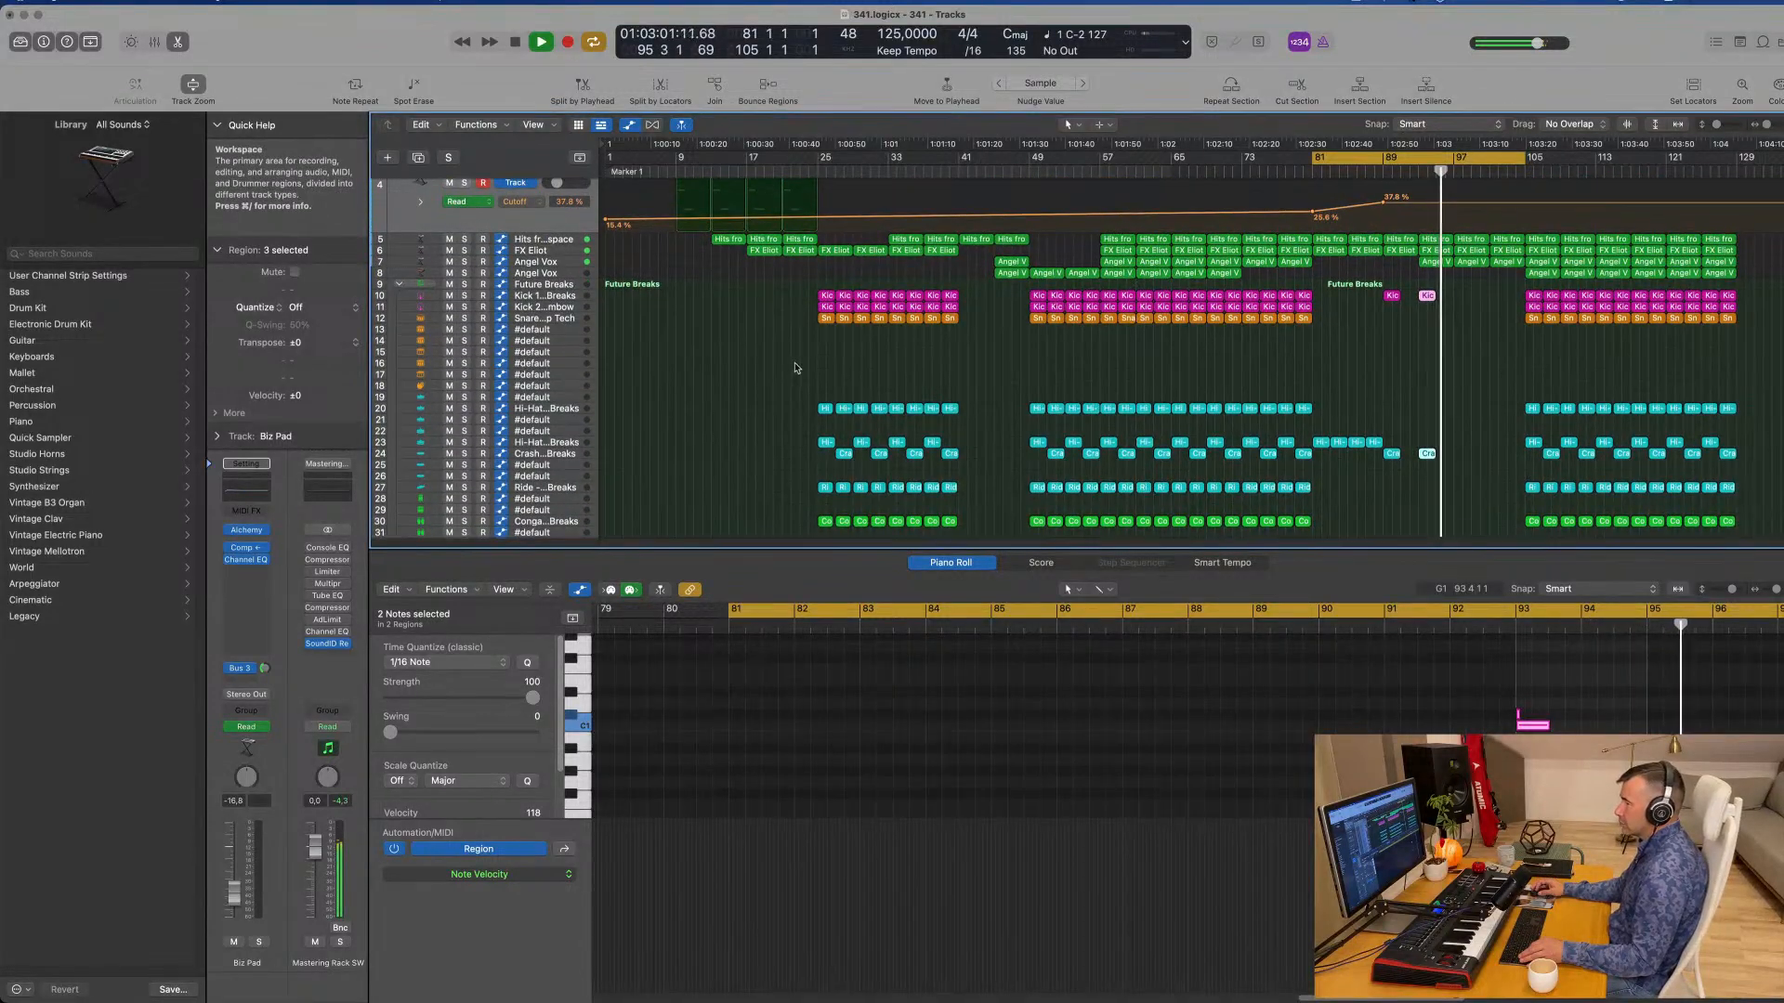
scroll(795, 368, down, 1)
scroll(1416, 384, up, 5)
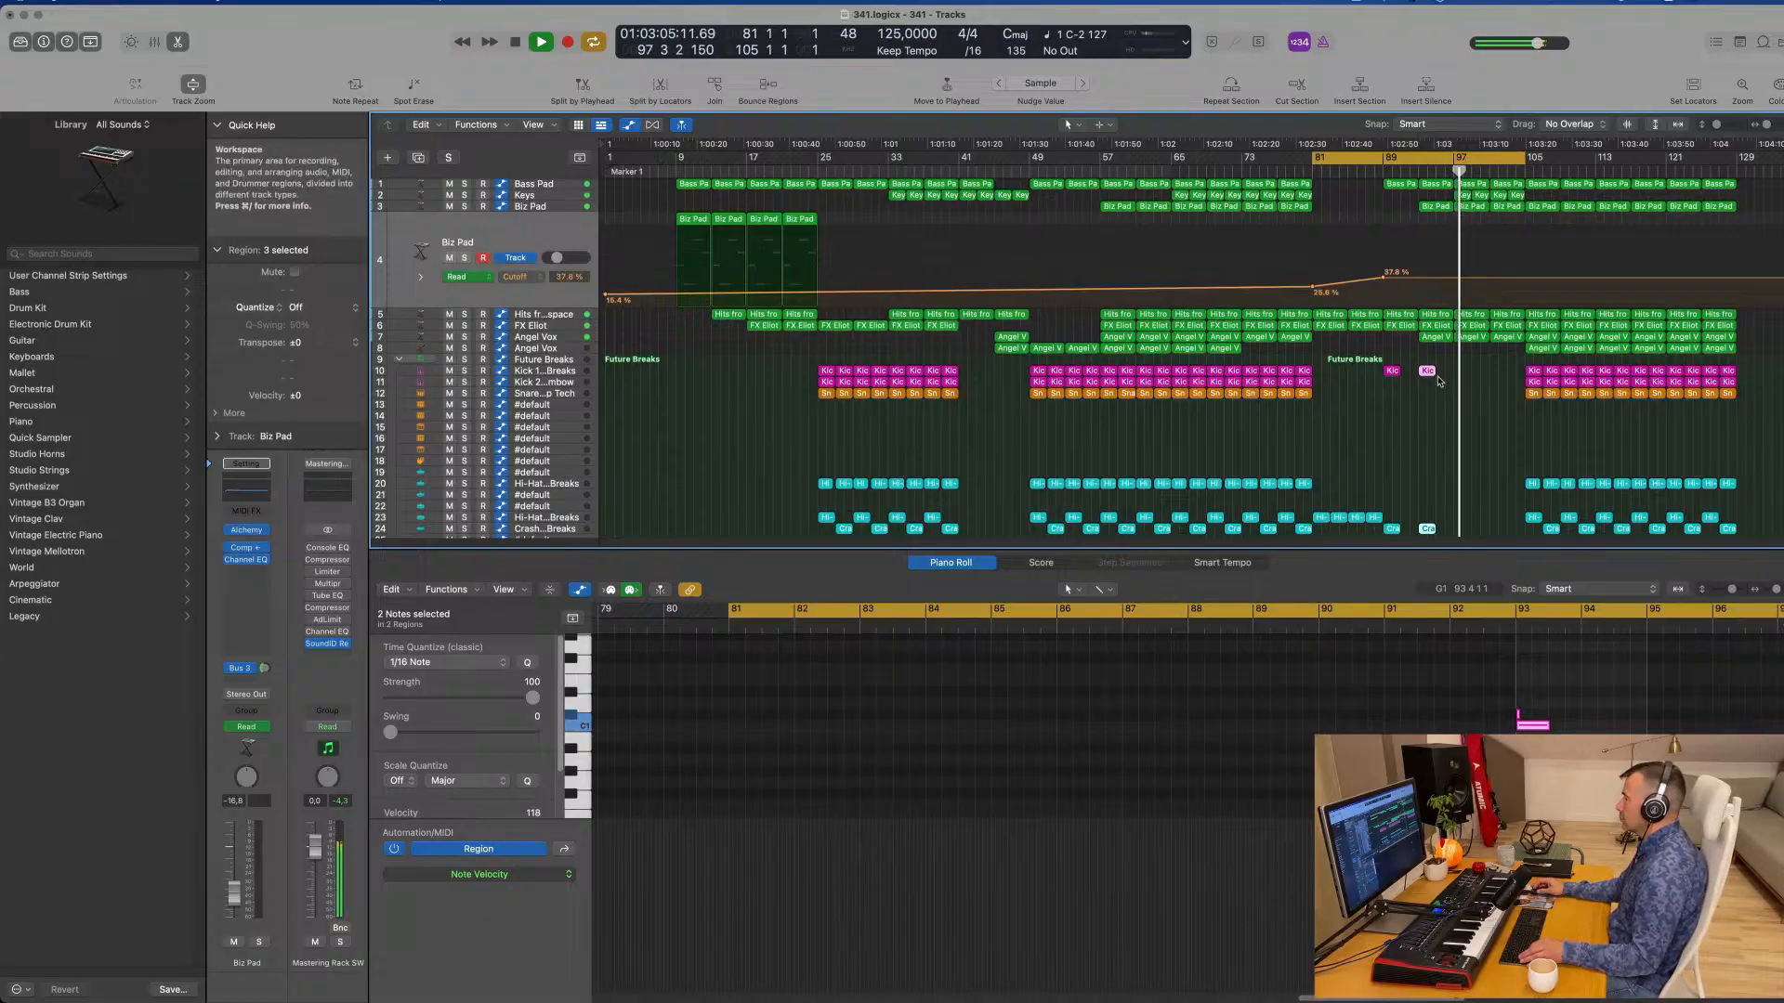
scroll(1454, 372, down, 1)
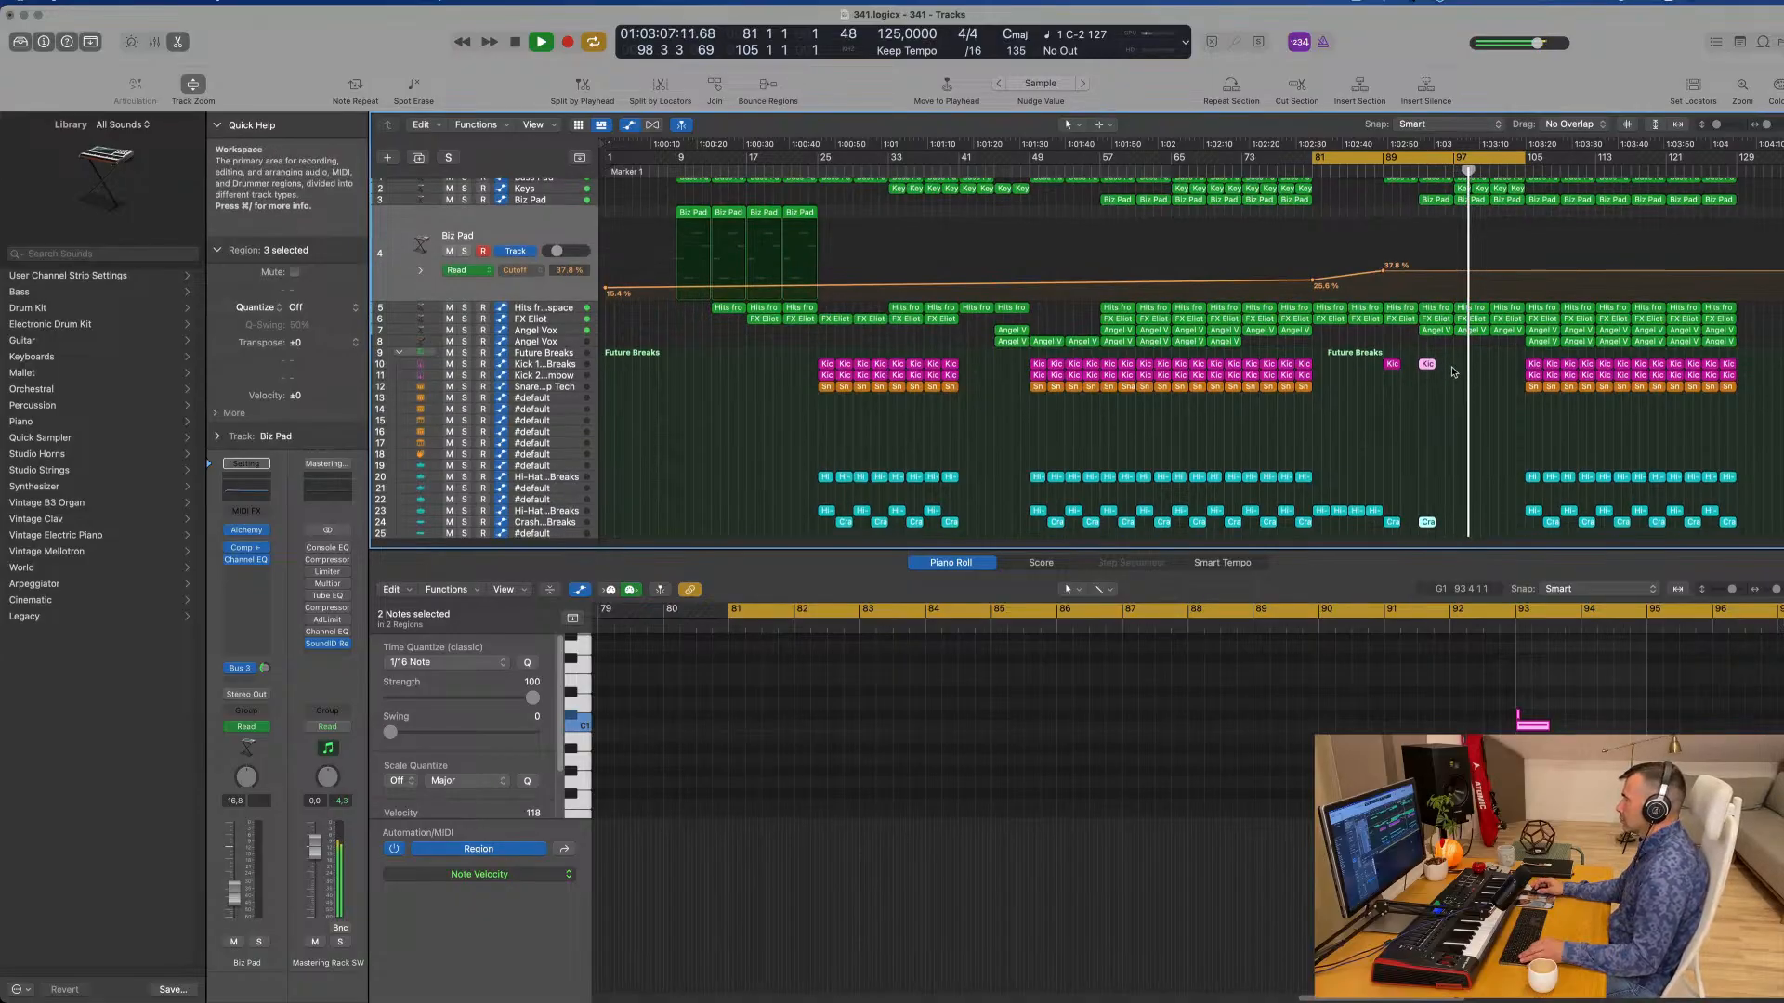
Step: Move the Snare 1 region from bar 79 to bar 97 on the unused track 13 and set the cycle range to bars 97–100
click(1305, 386)
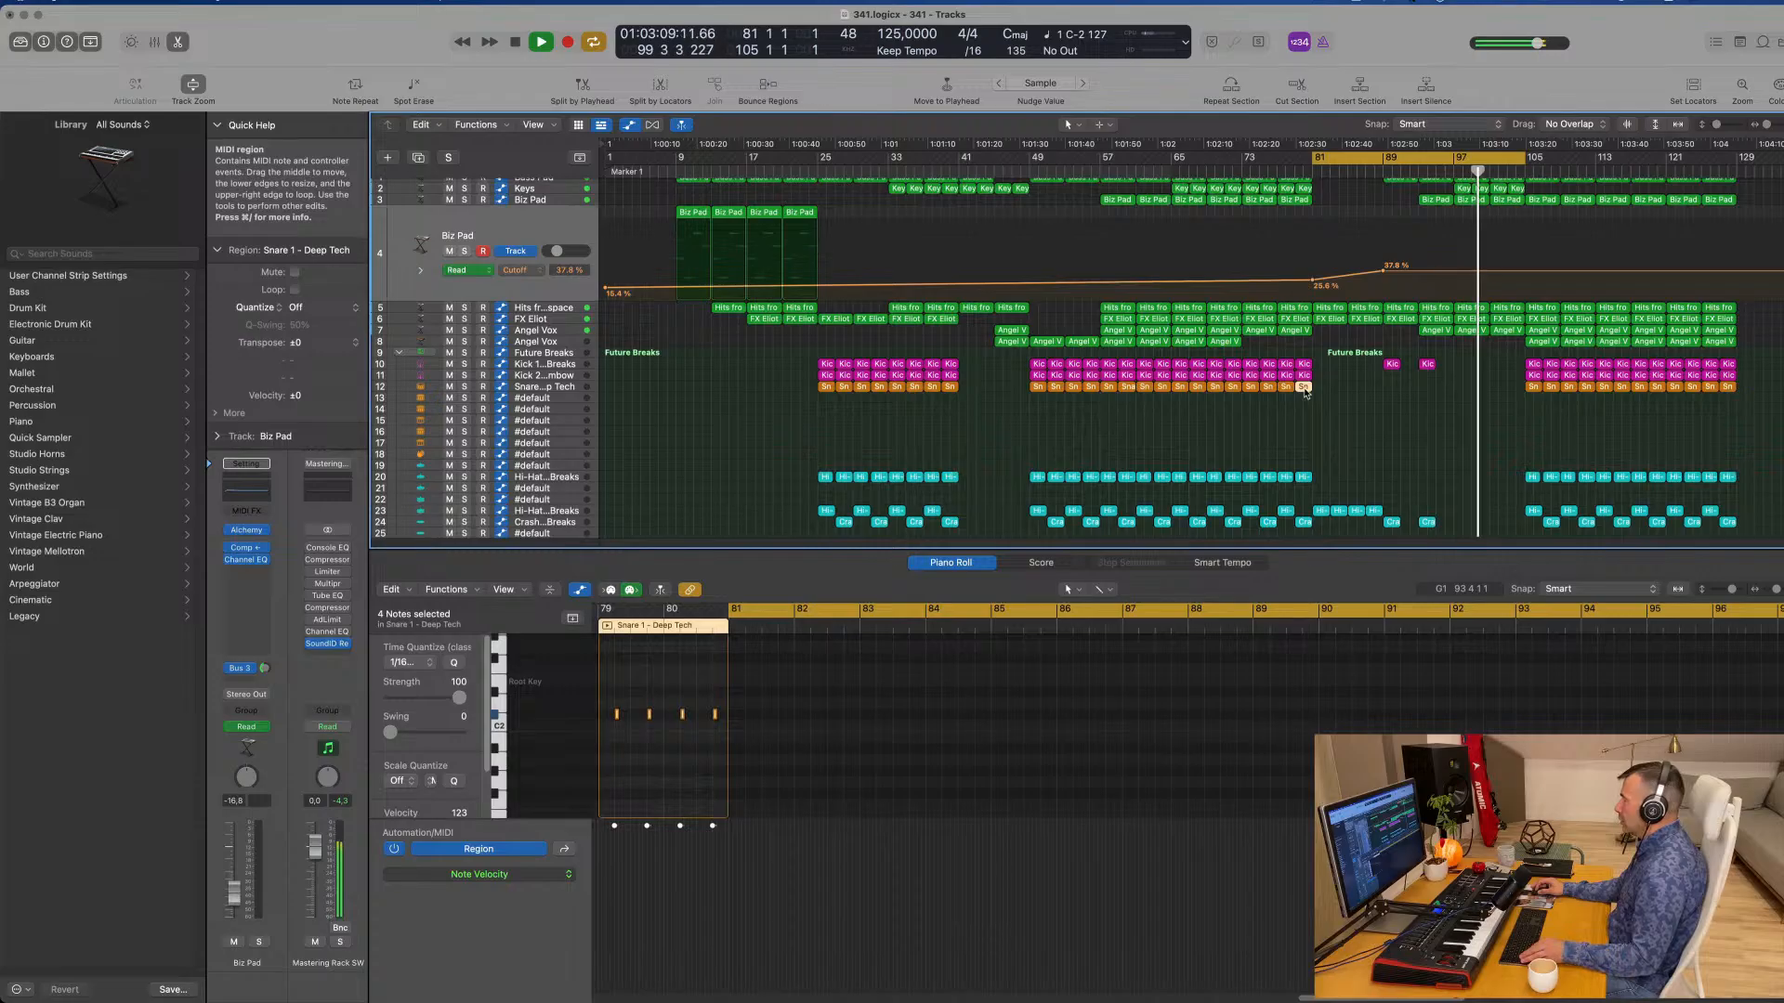
drag(1304, 390, 1464, 393)
key(e)
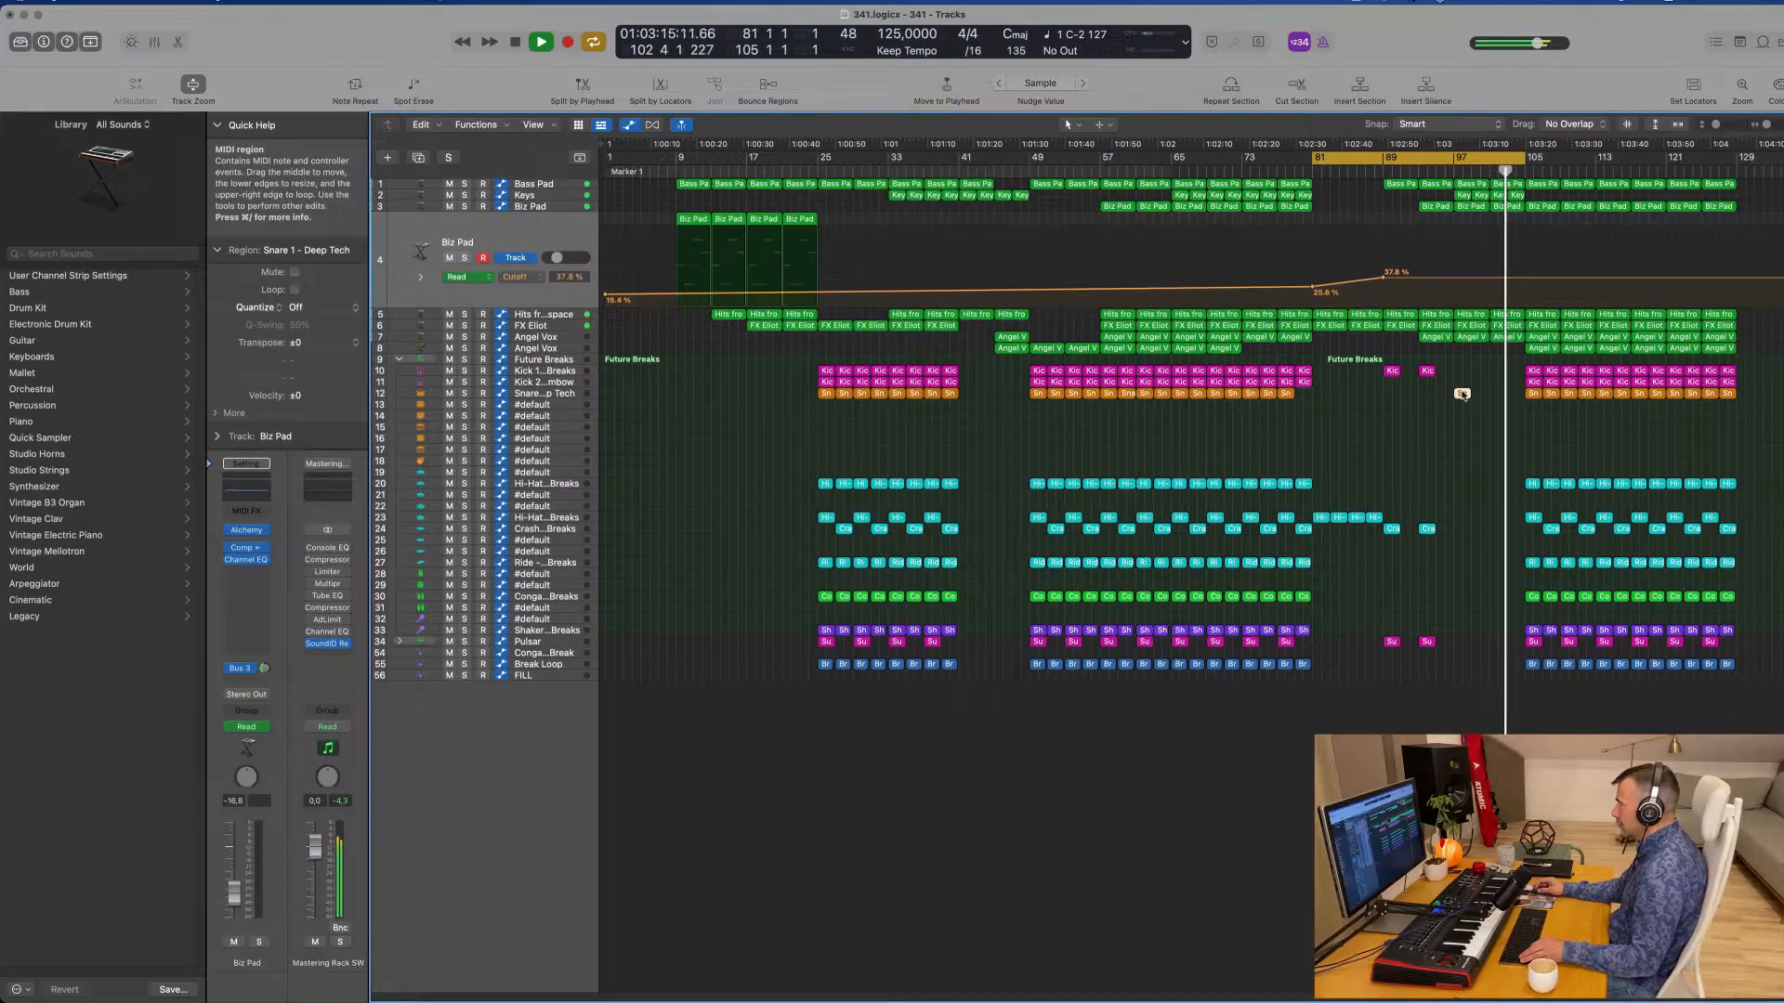
drag(1461, 393, 1461, 405)
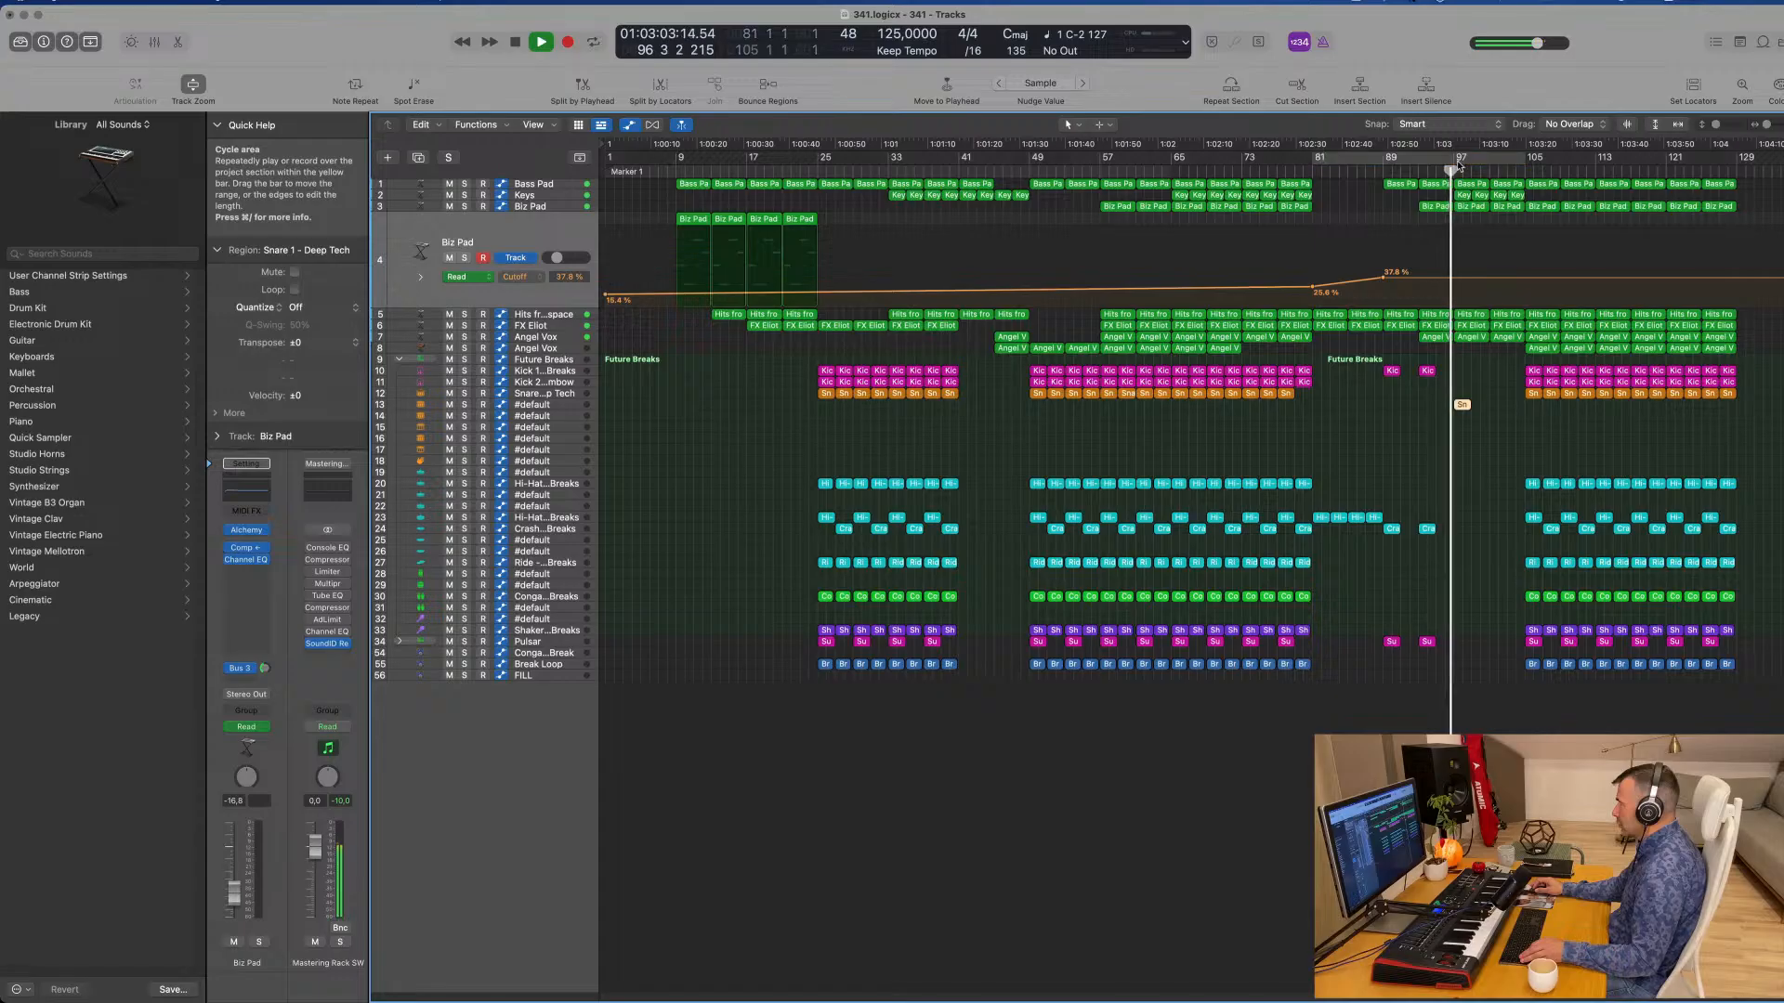
drag(1458, 163, 1479, 166)
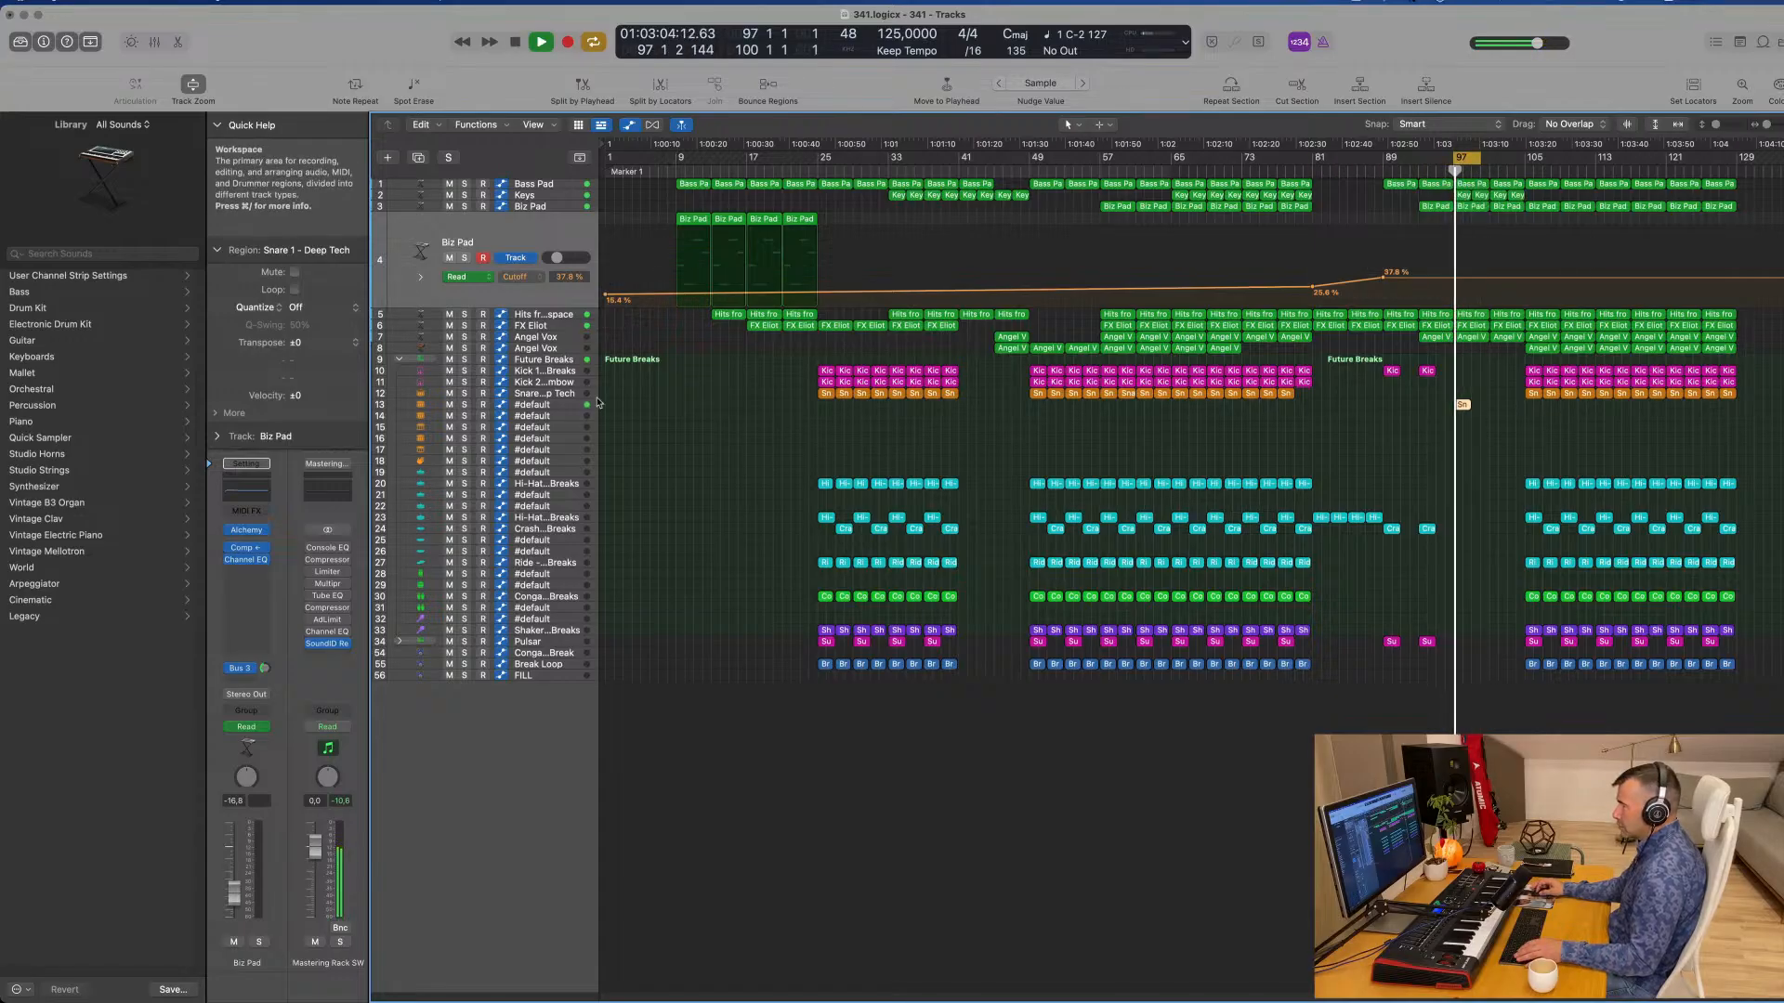
Step: Audition Snare 2 - Atlanta on track 13, load the Snare 1 - Washington patch instead, and compare with the Deep Tech snare track
click(566, 410)
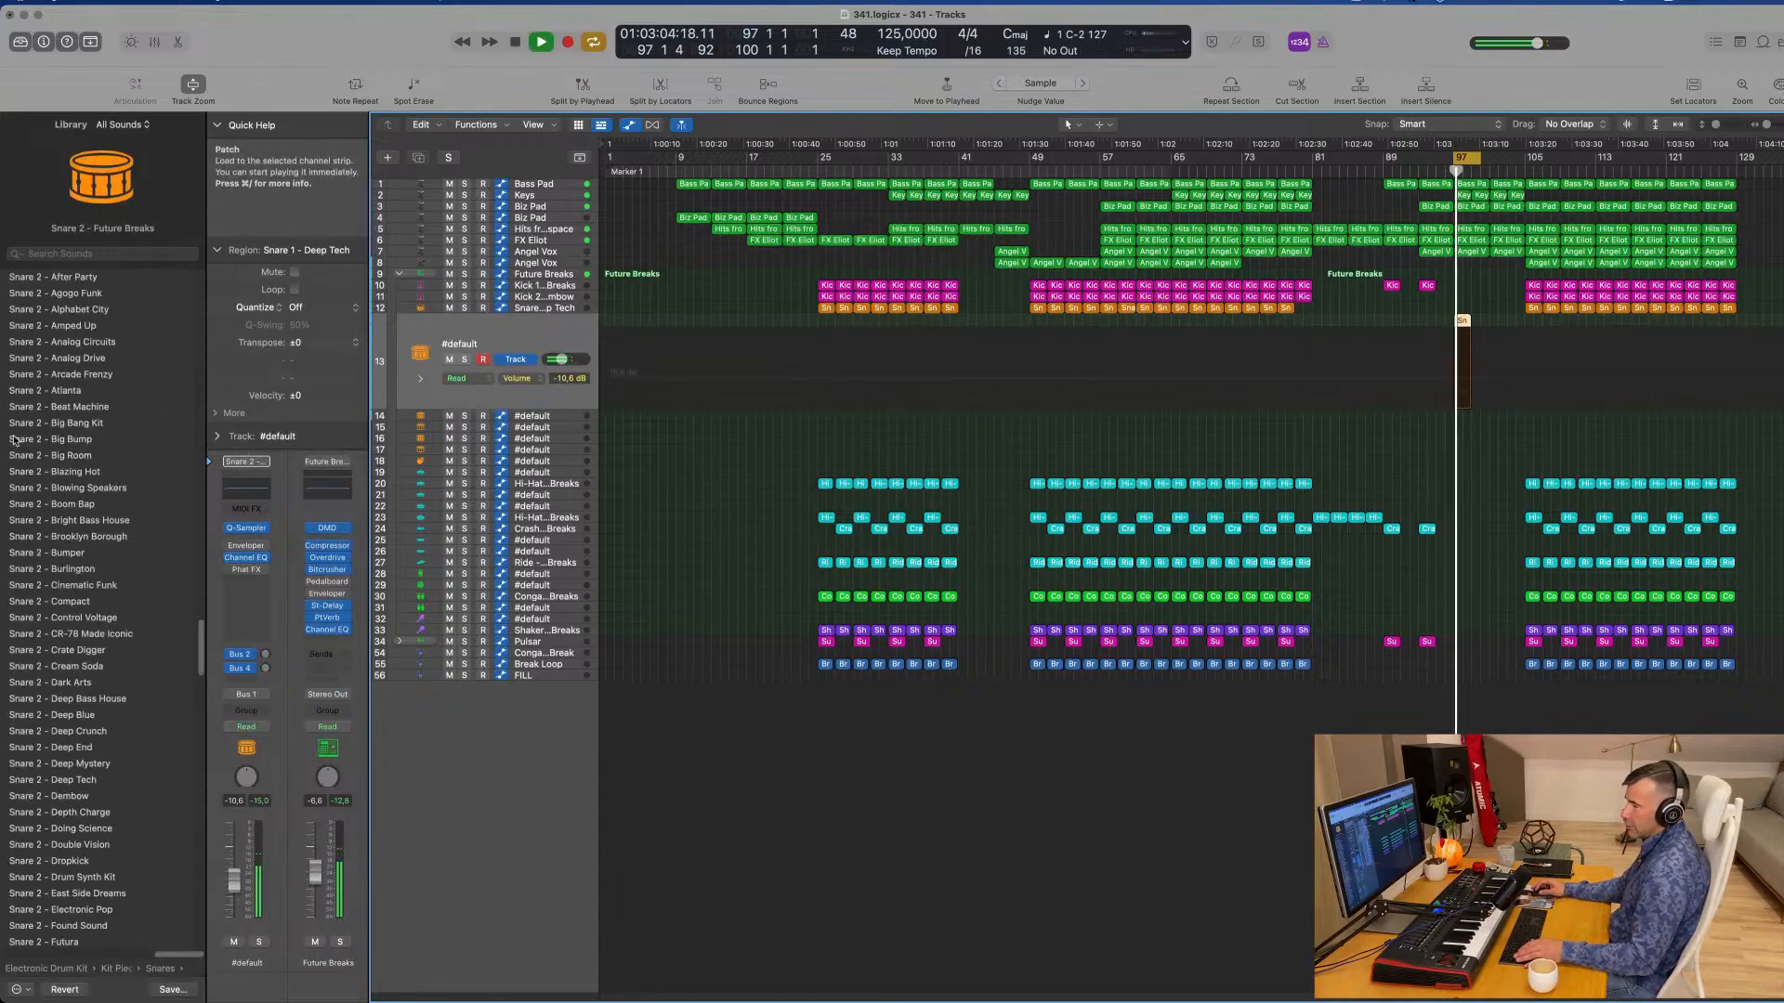
click(39, 390)
scroll(90, 502, down, 5)
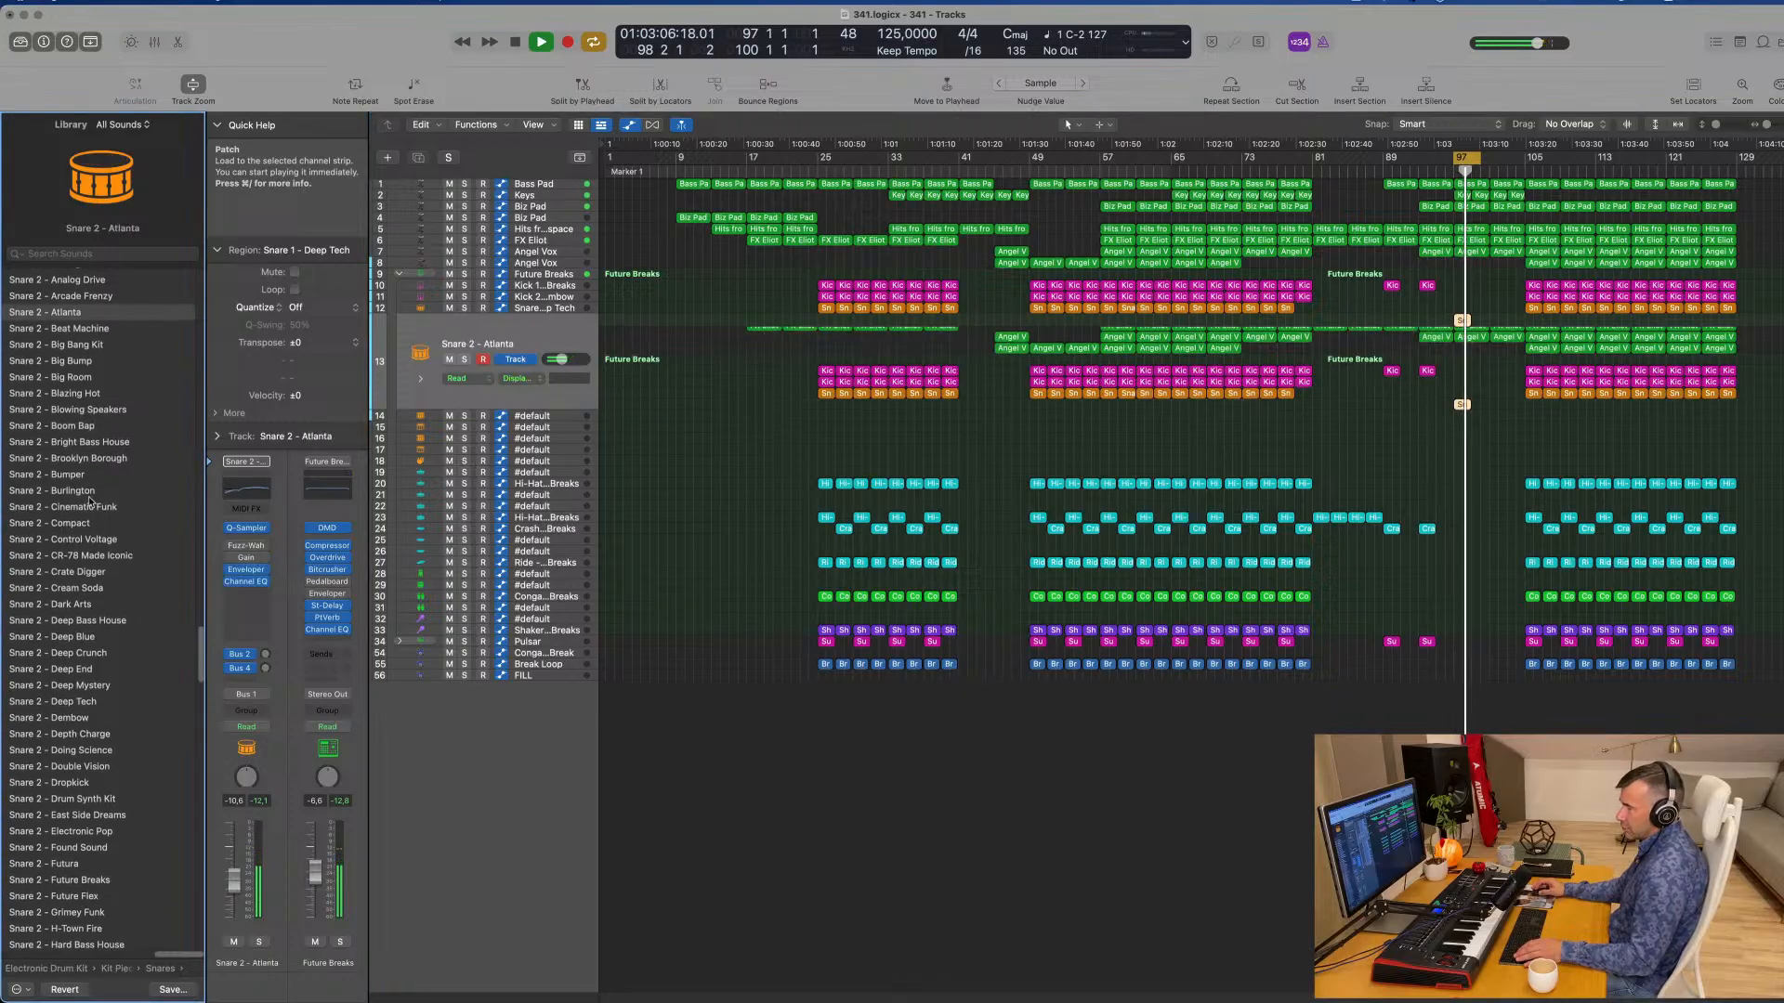
scroll(90, 501, up, 10)
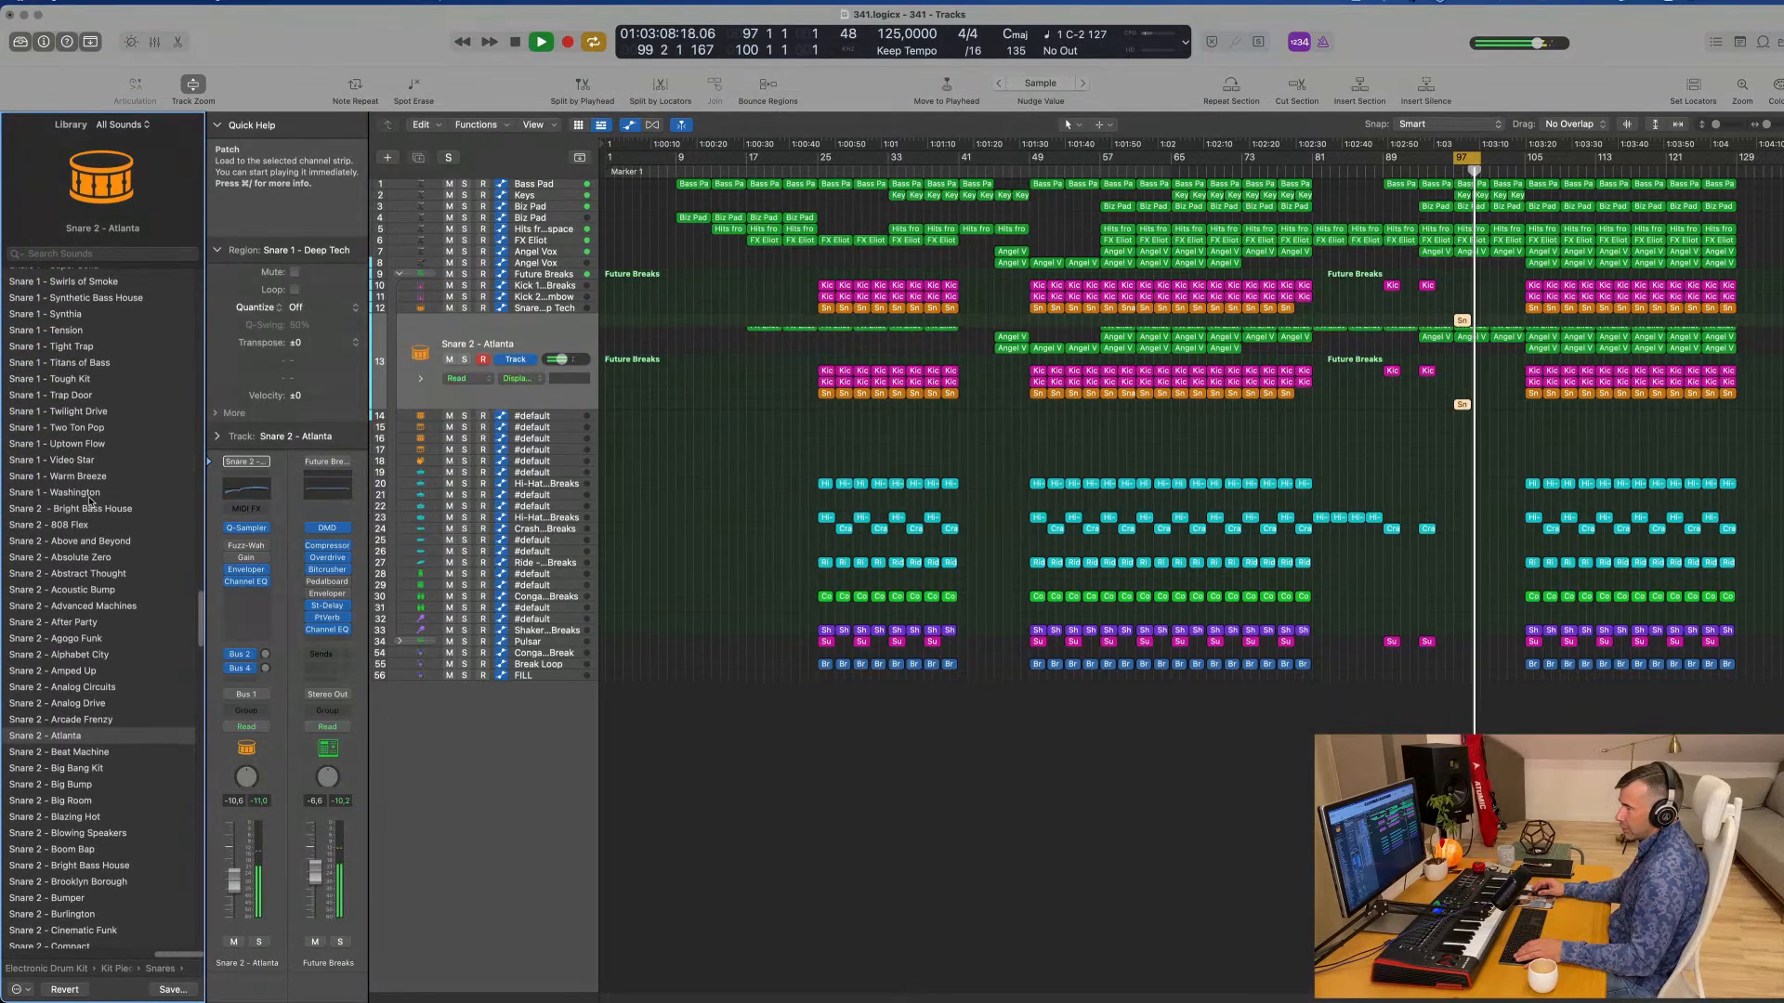
click(81, 490)
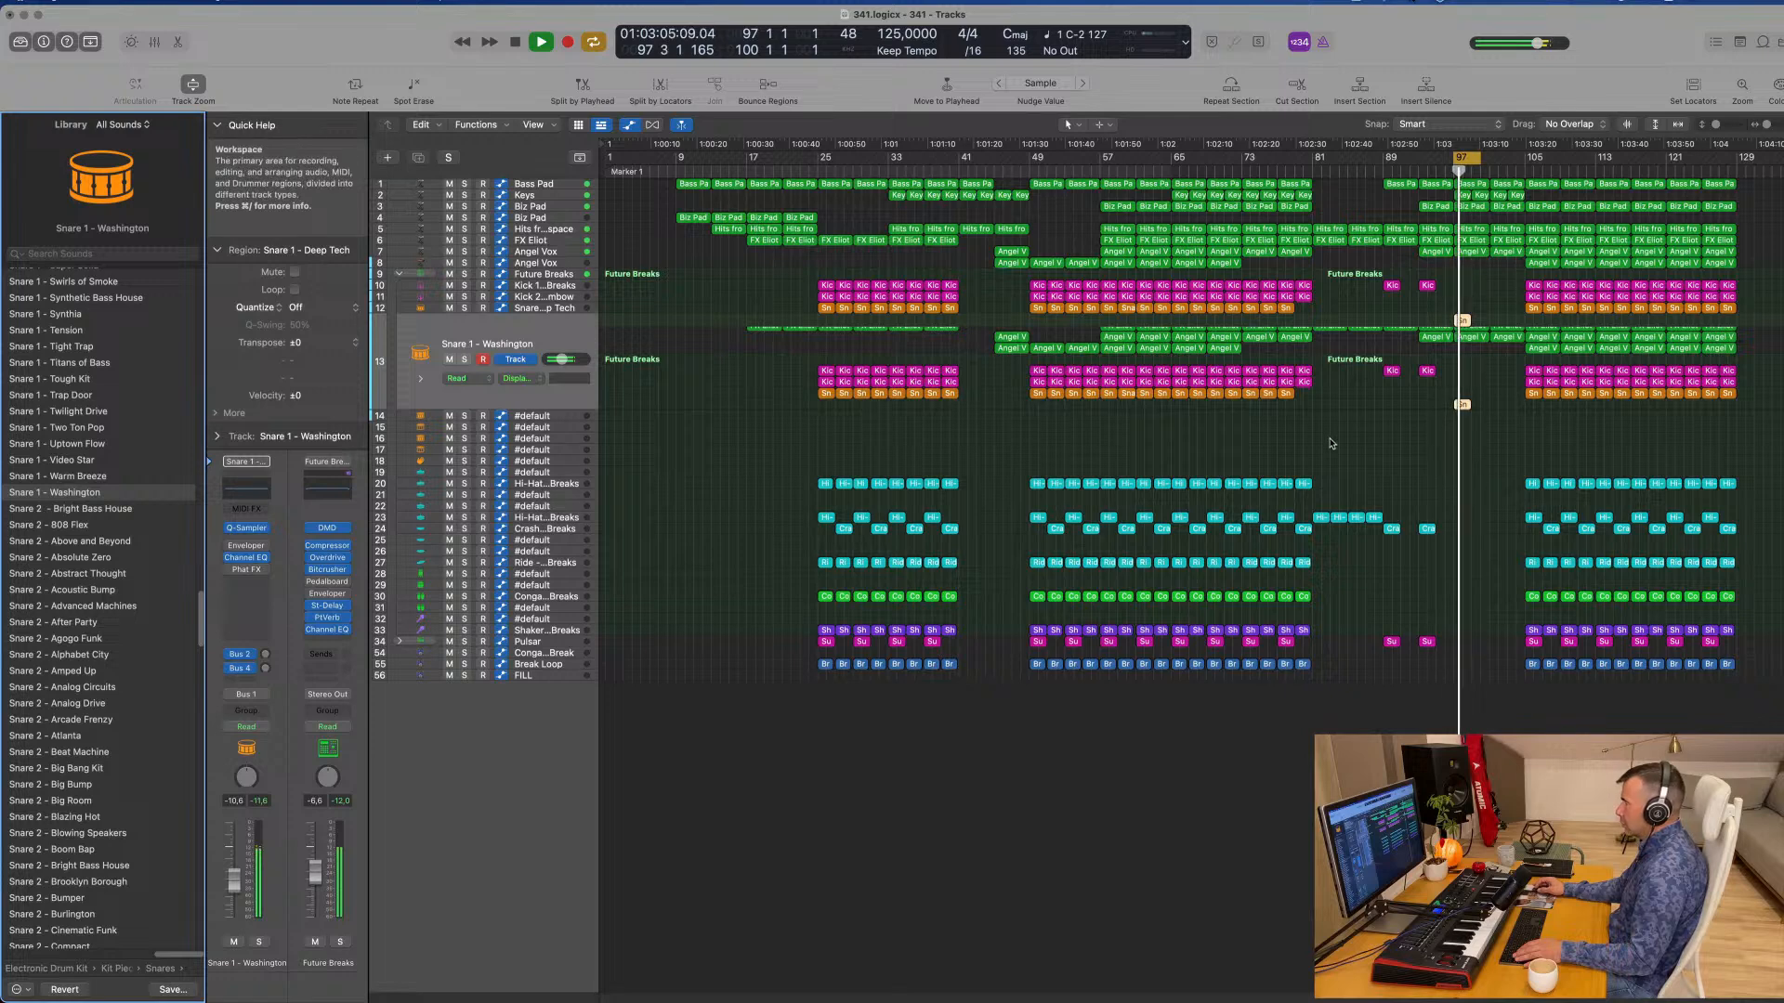
click(1234, 462)
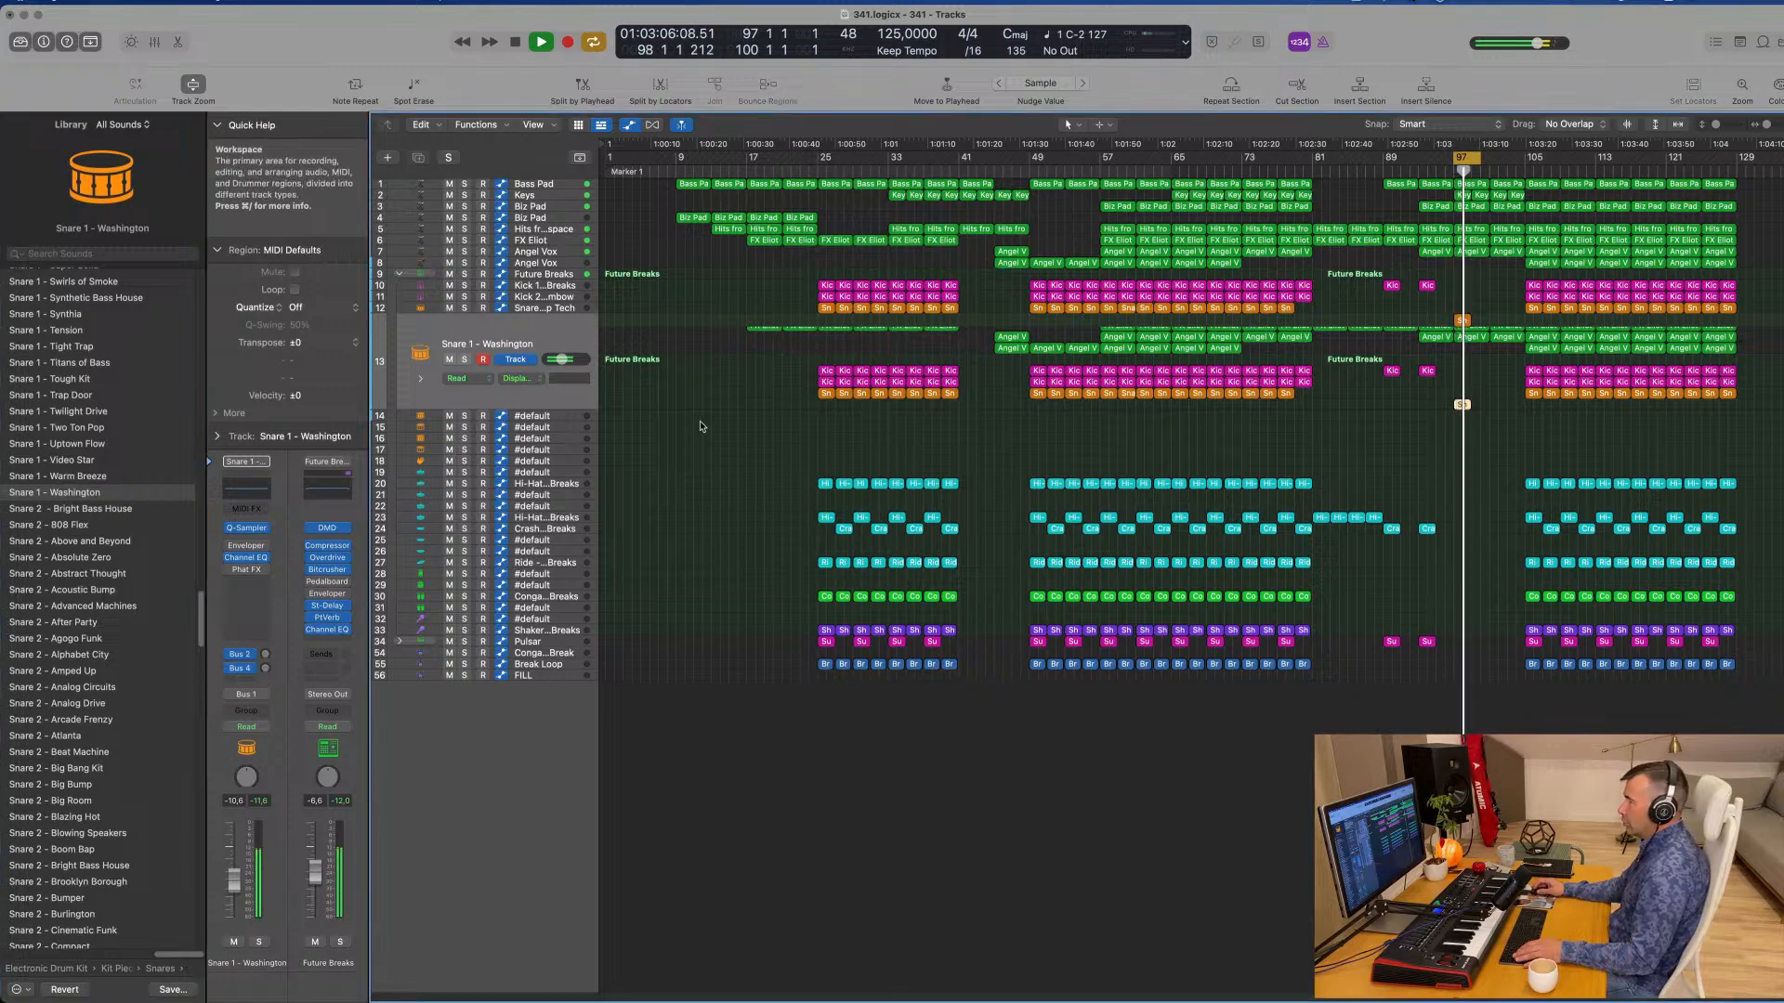
click(570, 313)
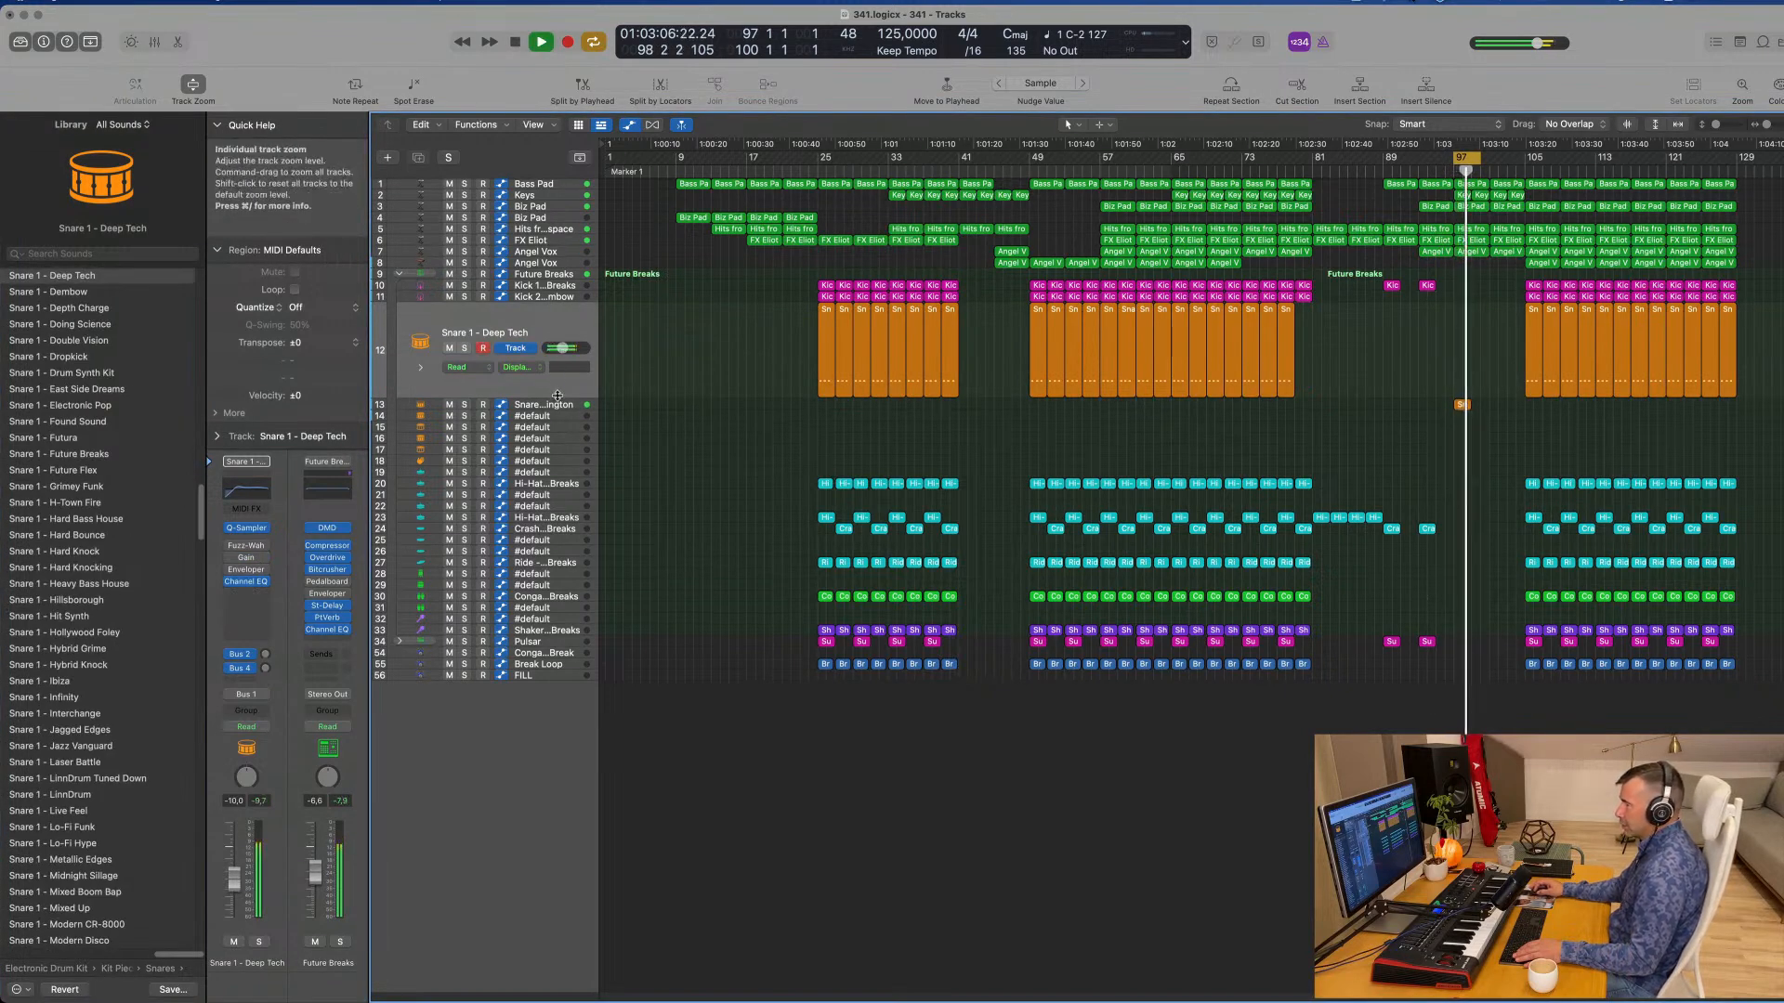
key(Down)
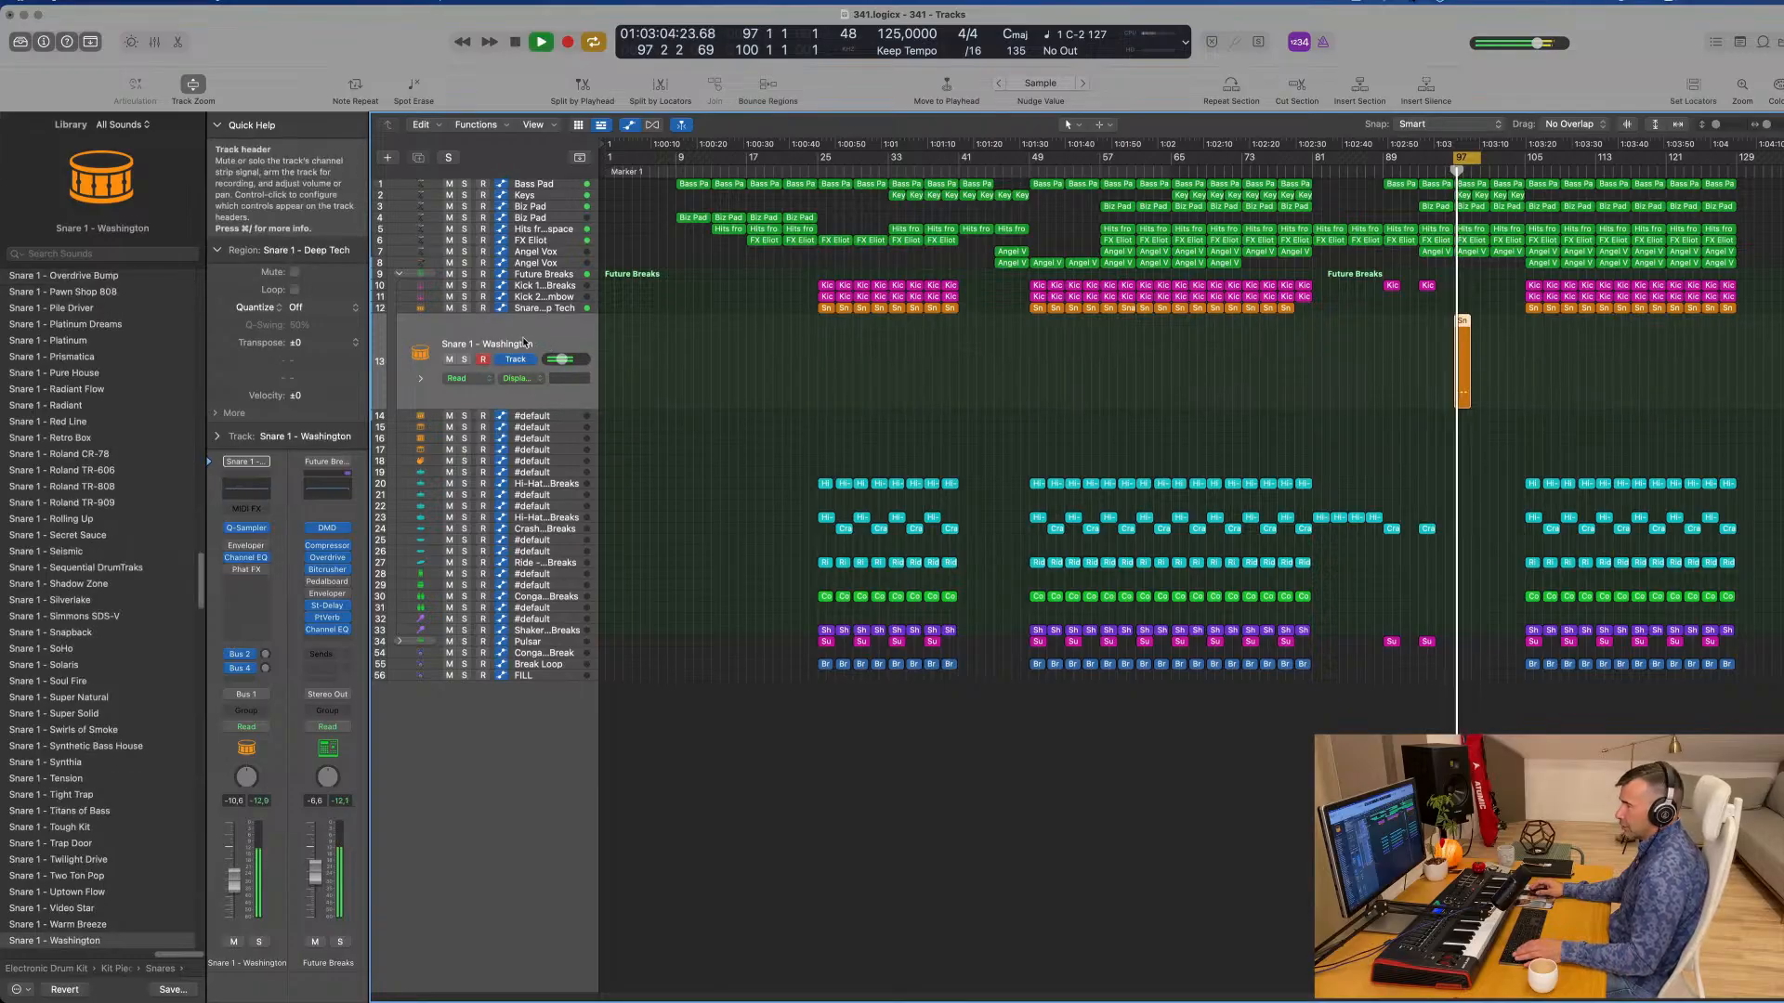
Step: Set the Washington snare track's MIDI In Port to Impulse MIDI and raise its volume to -8.2 dB
key(space)
click(218, 437)
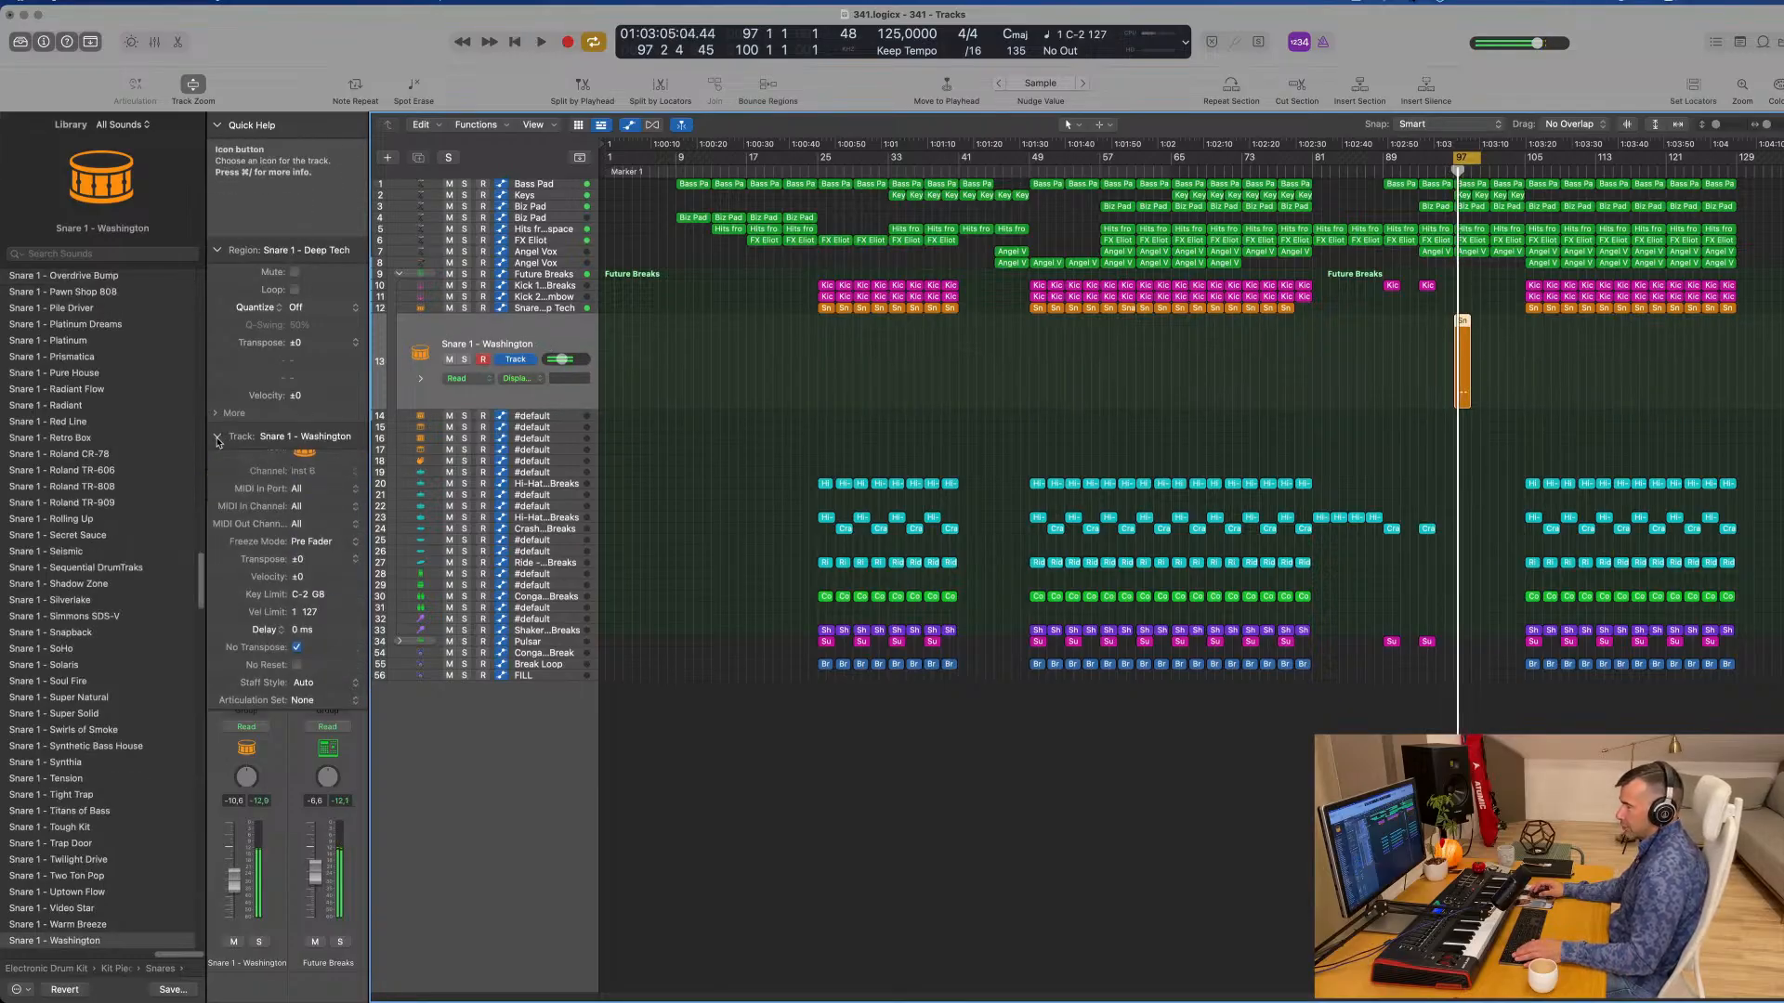
click(333, 509)
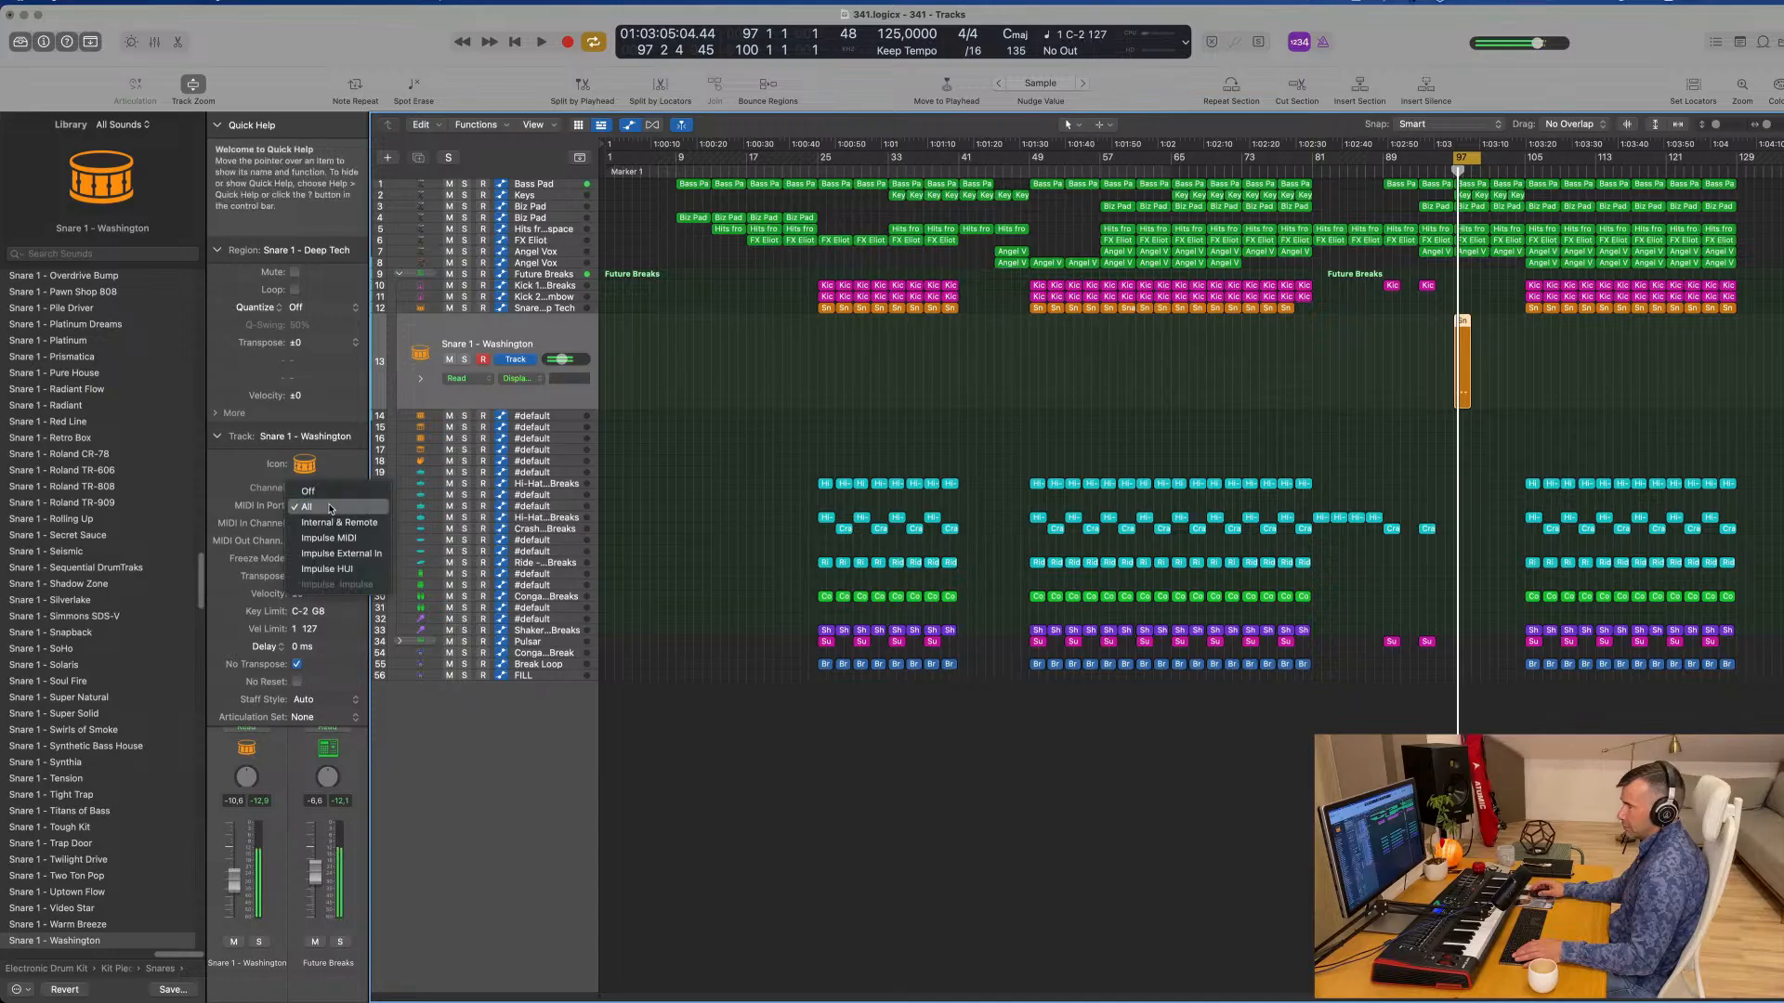
click(329, 539)
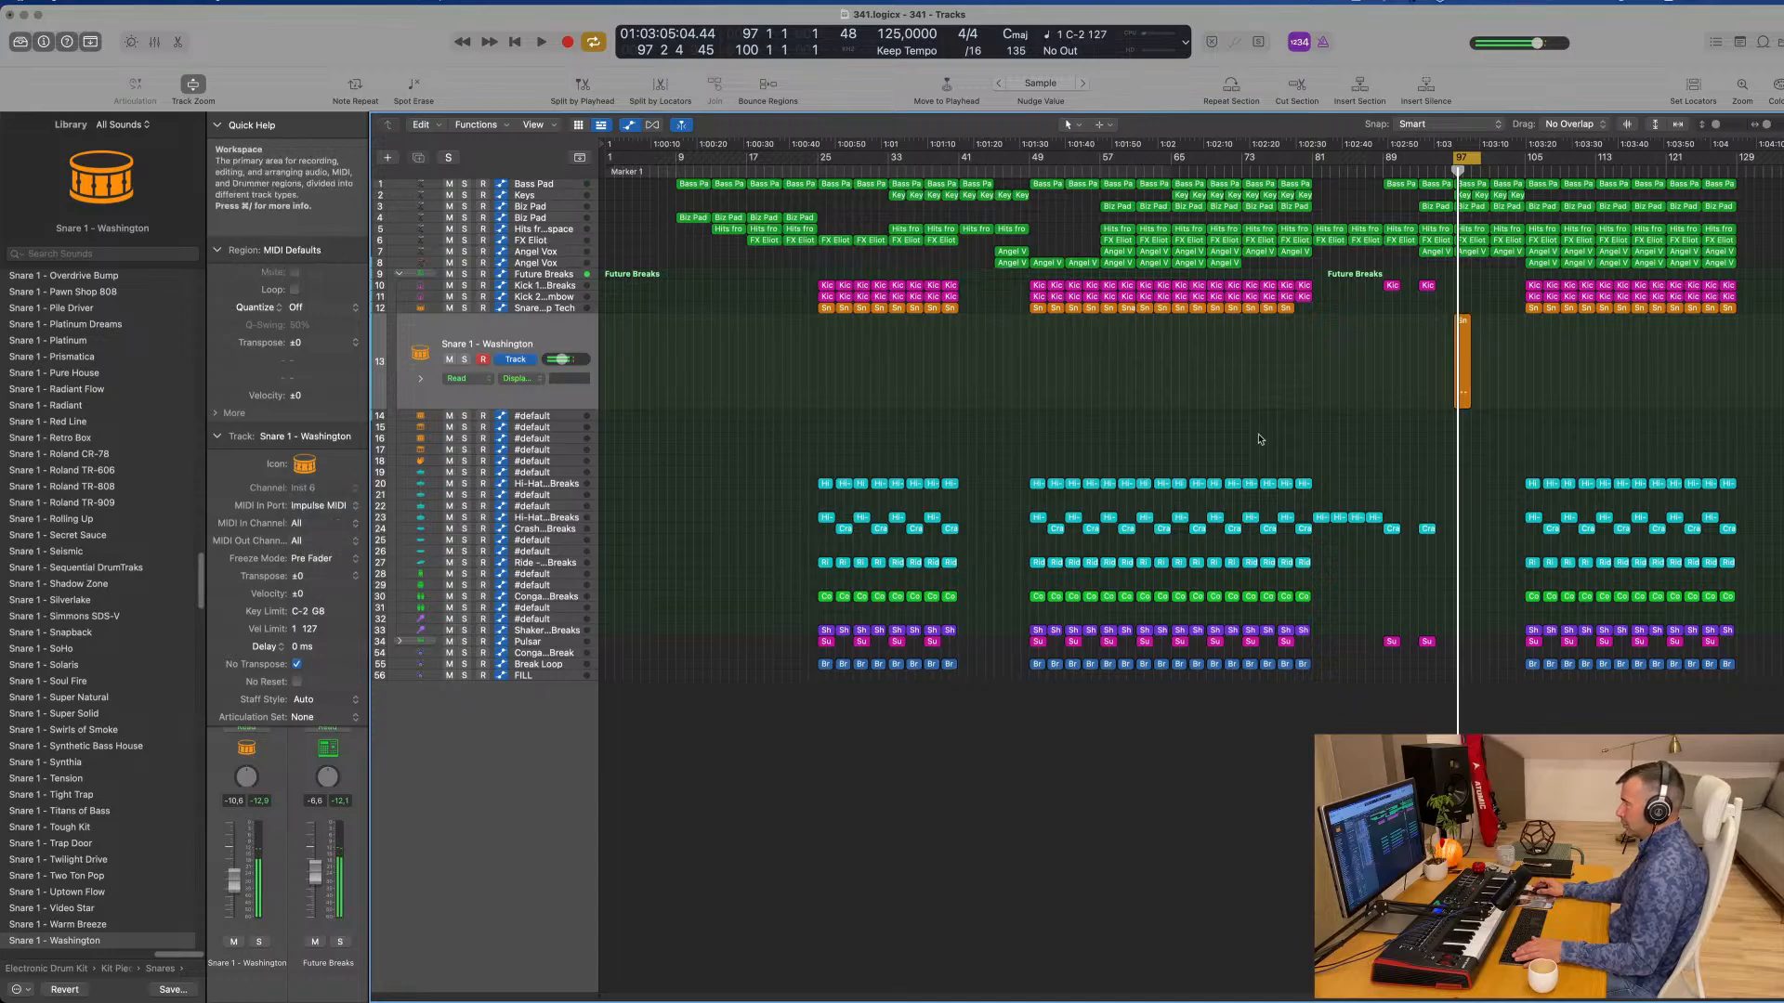
key(space)
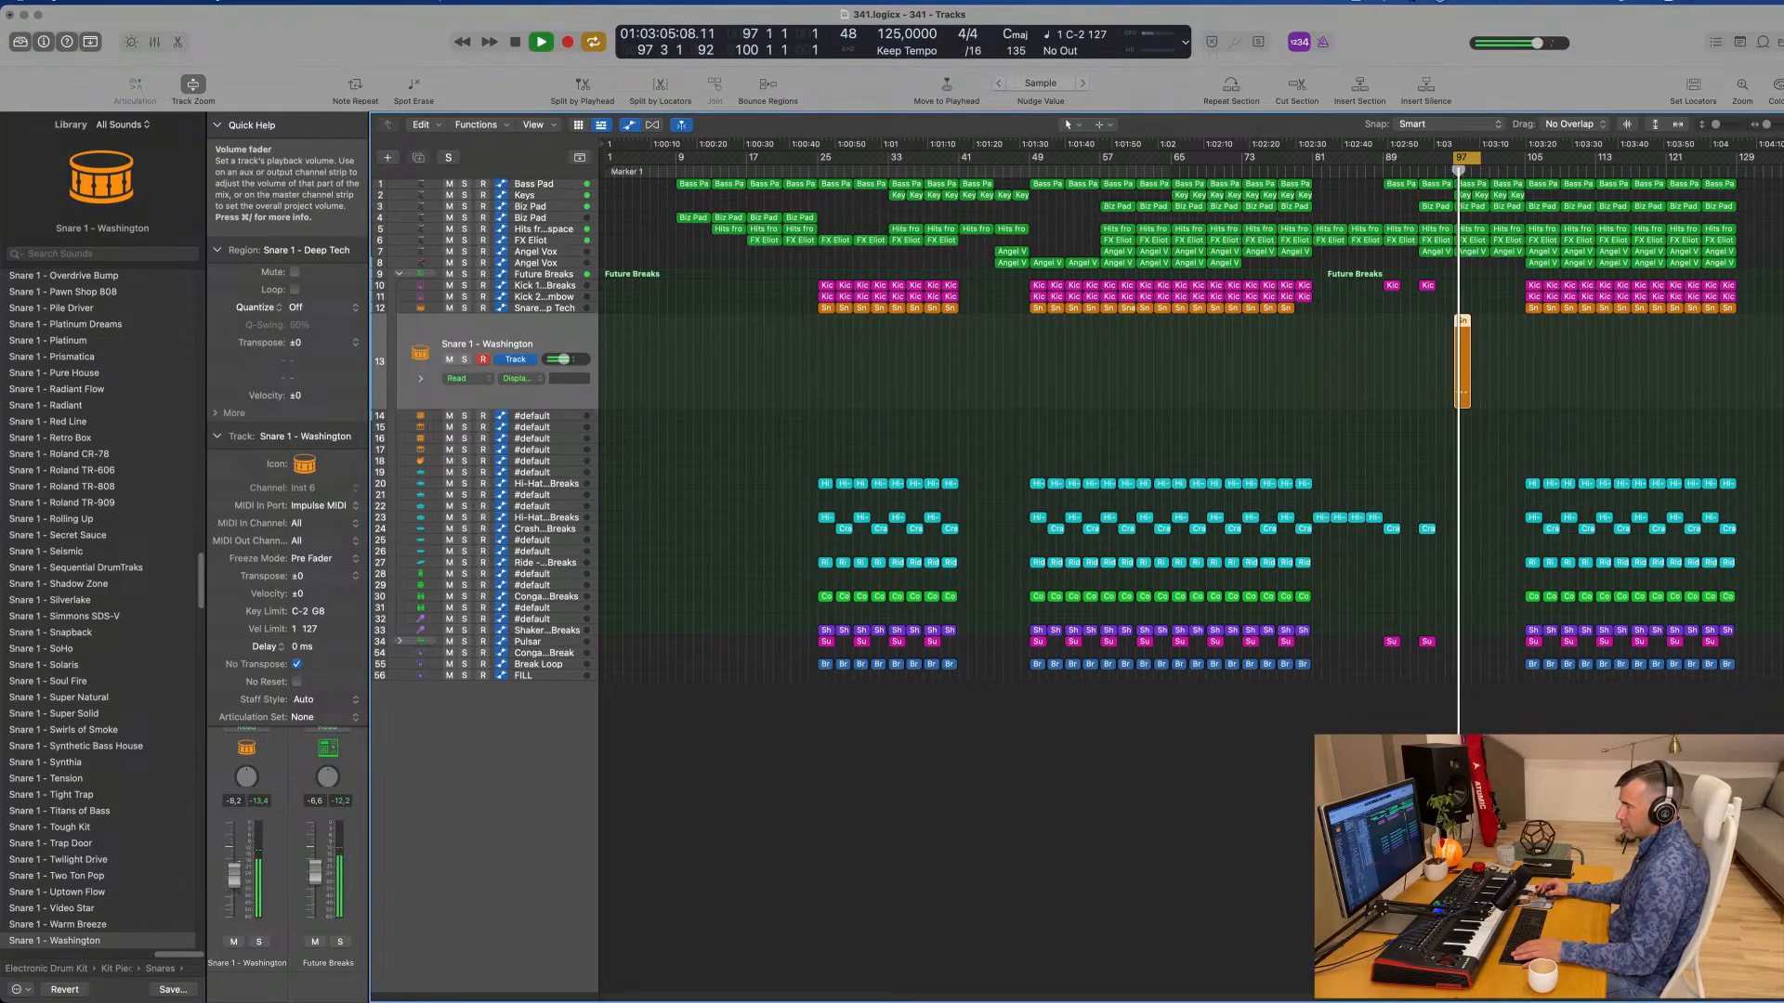
key(space)
Step: Duplicate the four notes of the bar 97 snare region to fill its two bars with evenly spaced eighth notes
scroll(1511, 422, up, 10)
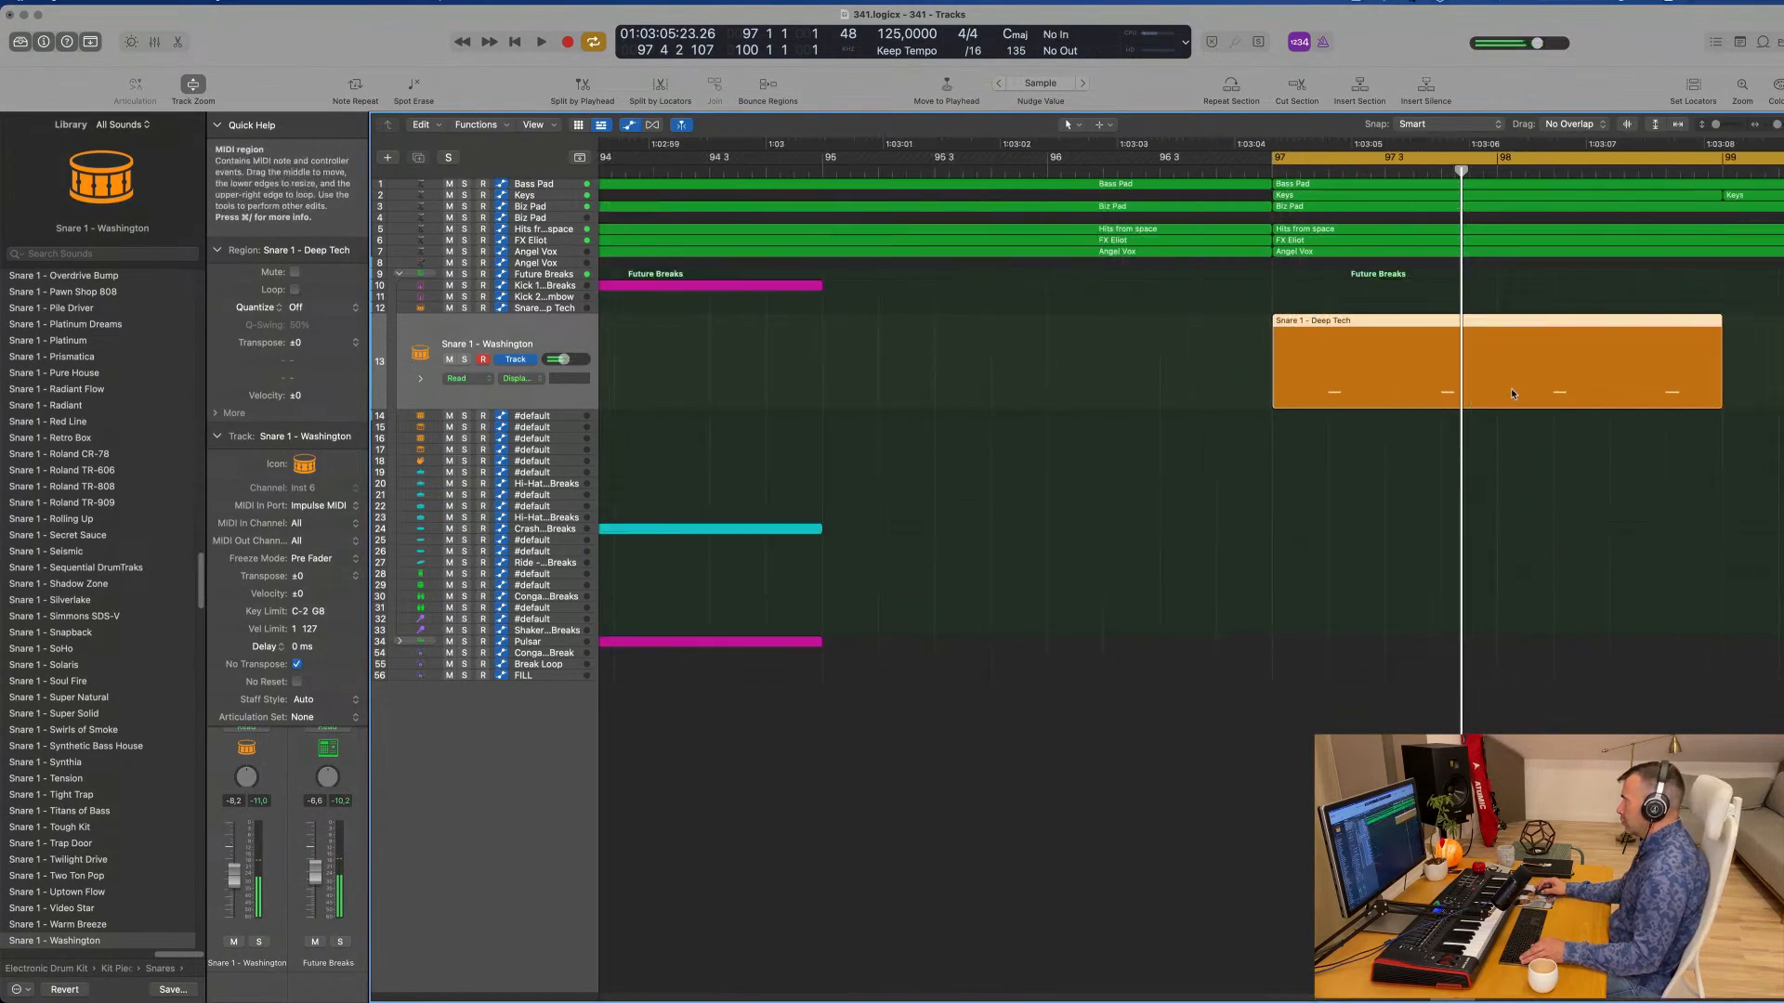
scroll(1475, 327, down, 3)
double_click(1479, 323)
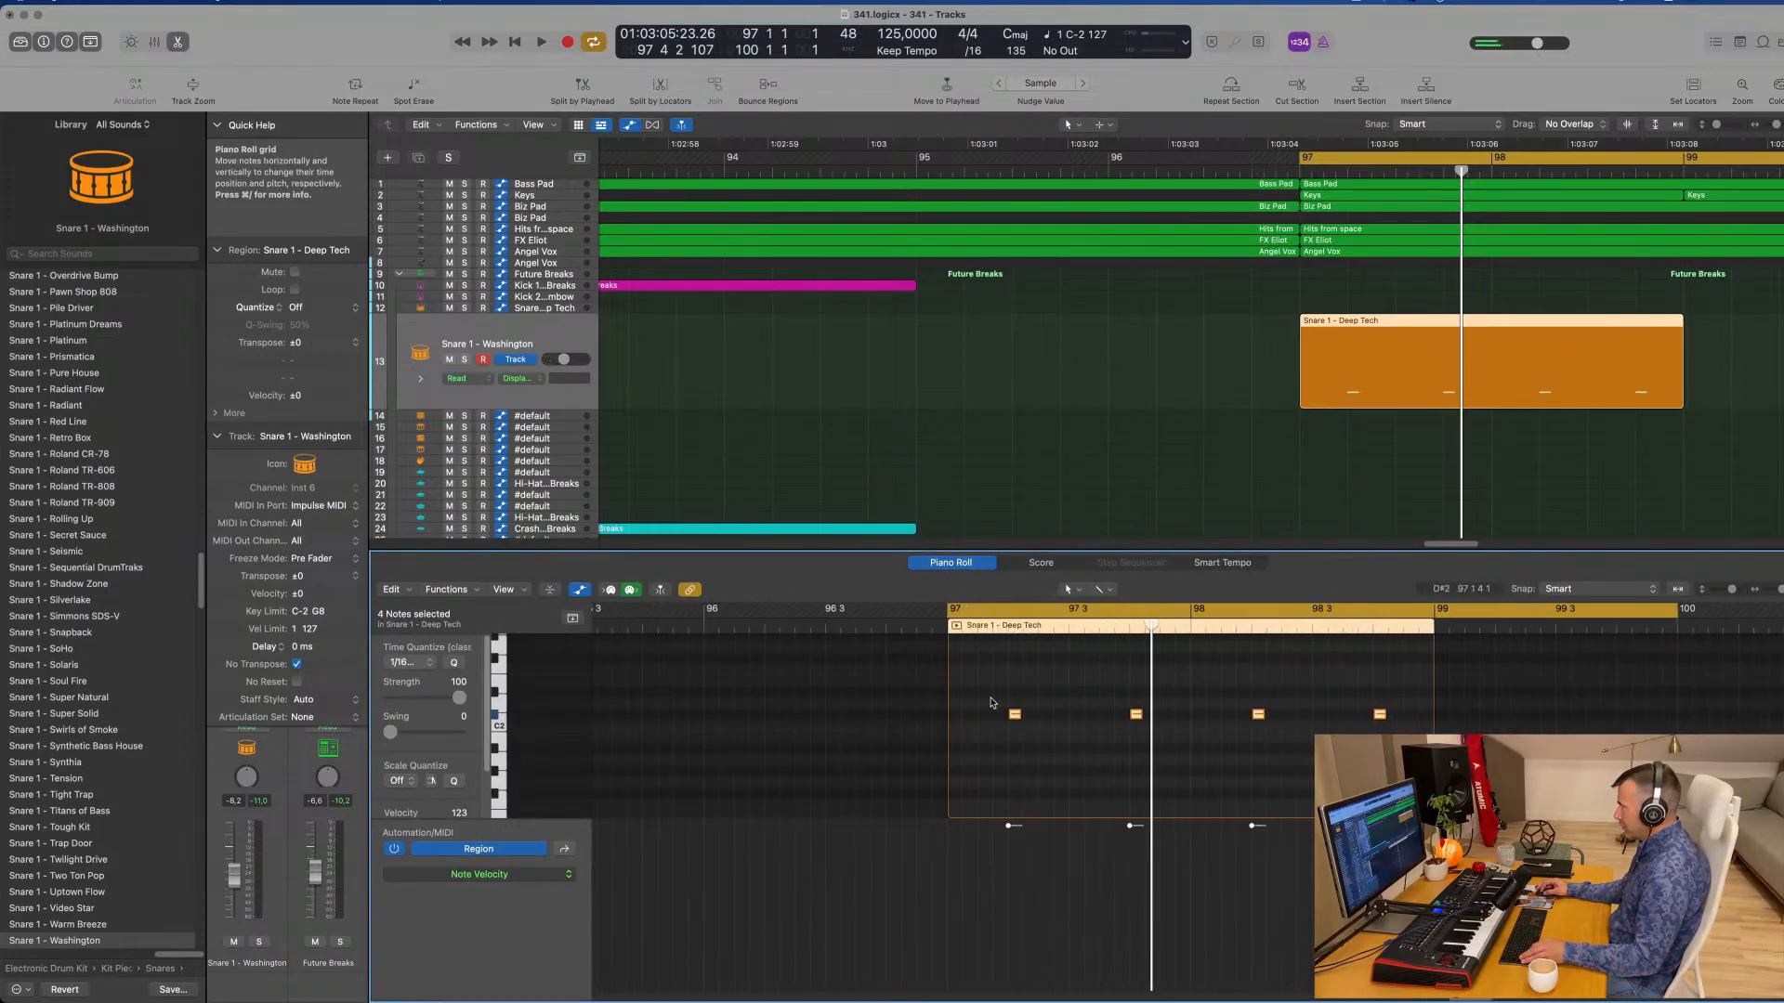
drag(991, 699, 1482, 793)
mouse_move(1015, 716)
mouse_down()
mouse_move(959, 717)
mouse_move(1047, 722)
mouse_up()
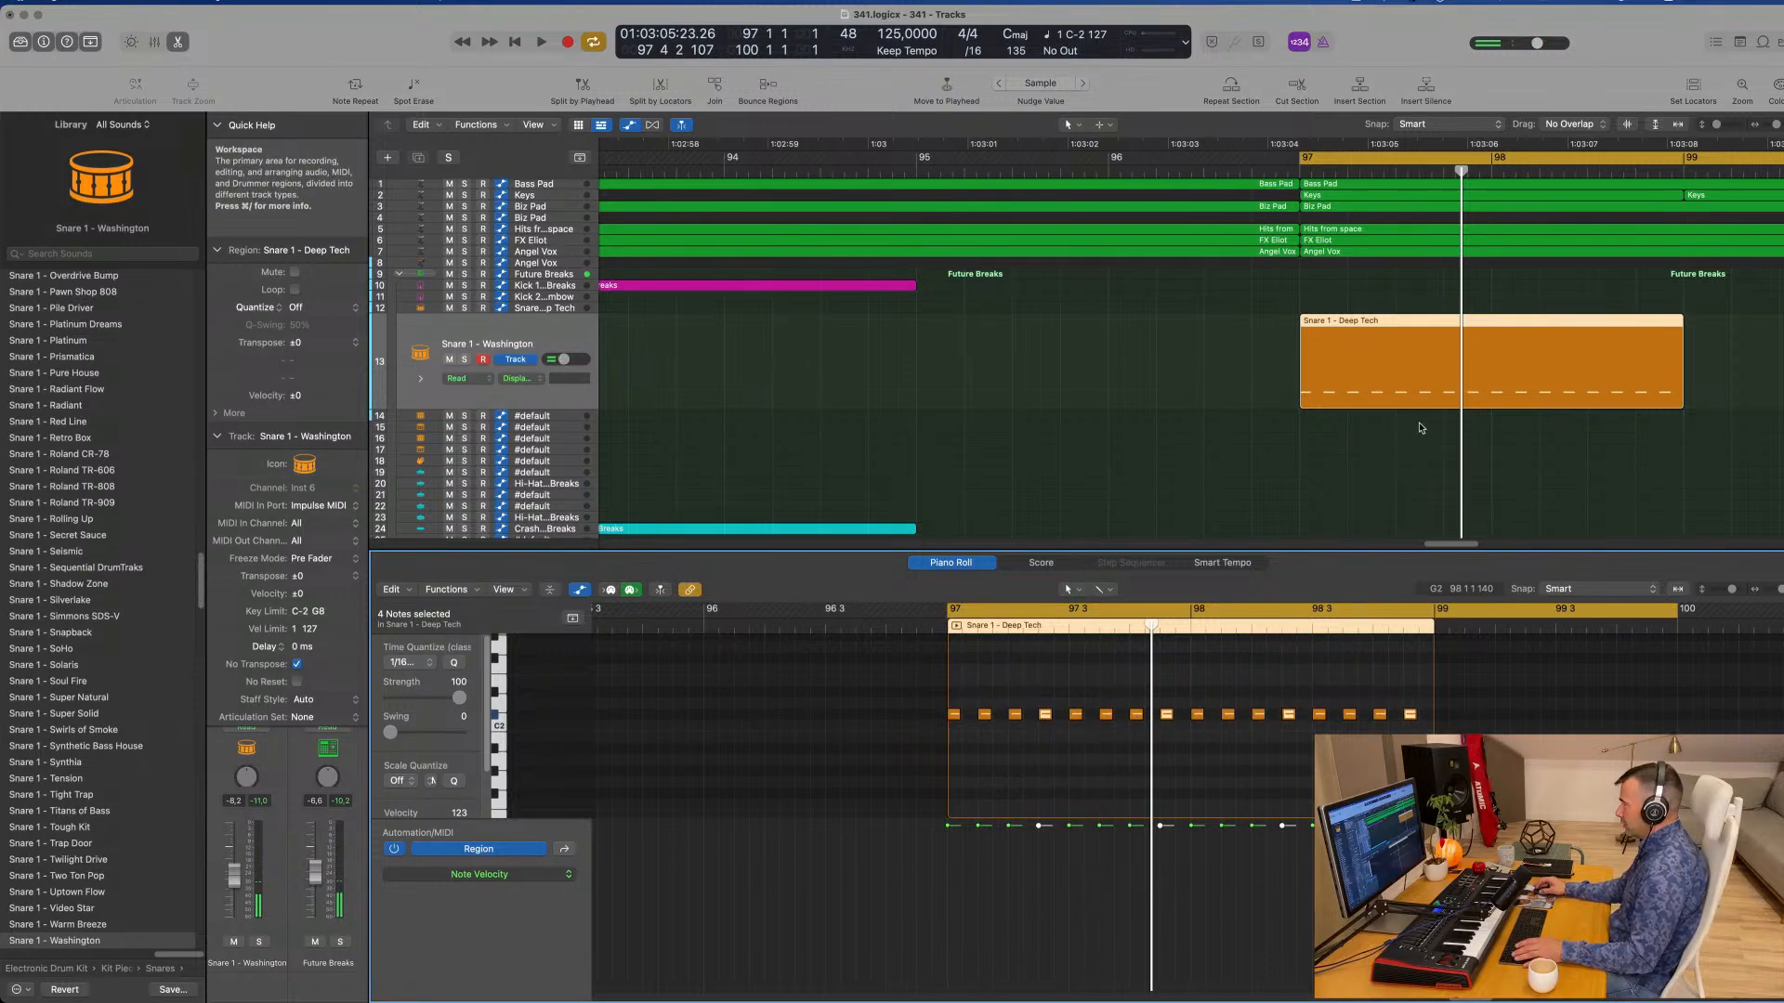
Step: Listen to the snare pattern and repeat its region at bars 99, 101 and 103 up to bar 105
key(space)
scroll(1227, 401, down, 5)
scroll(1227, 401, down, 2)
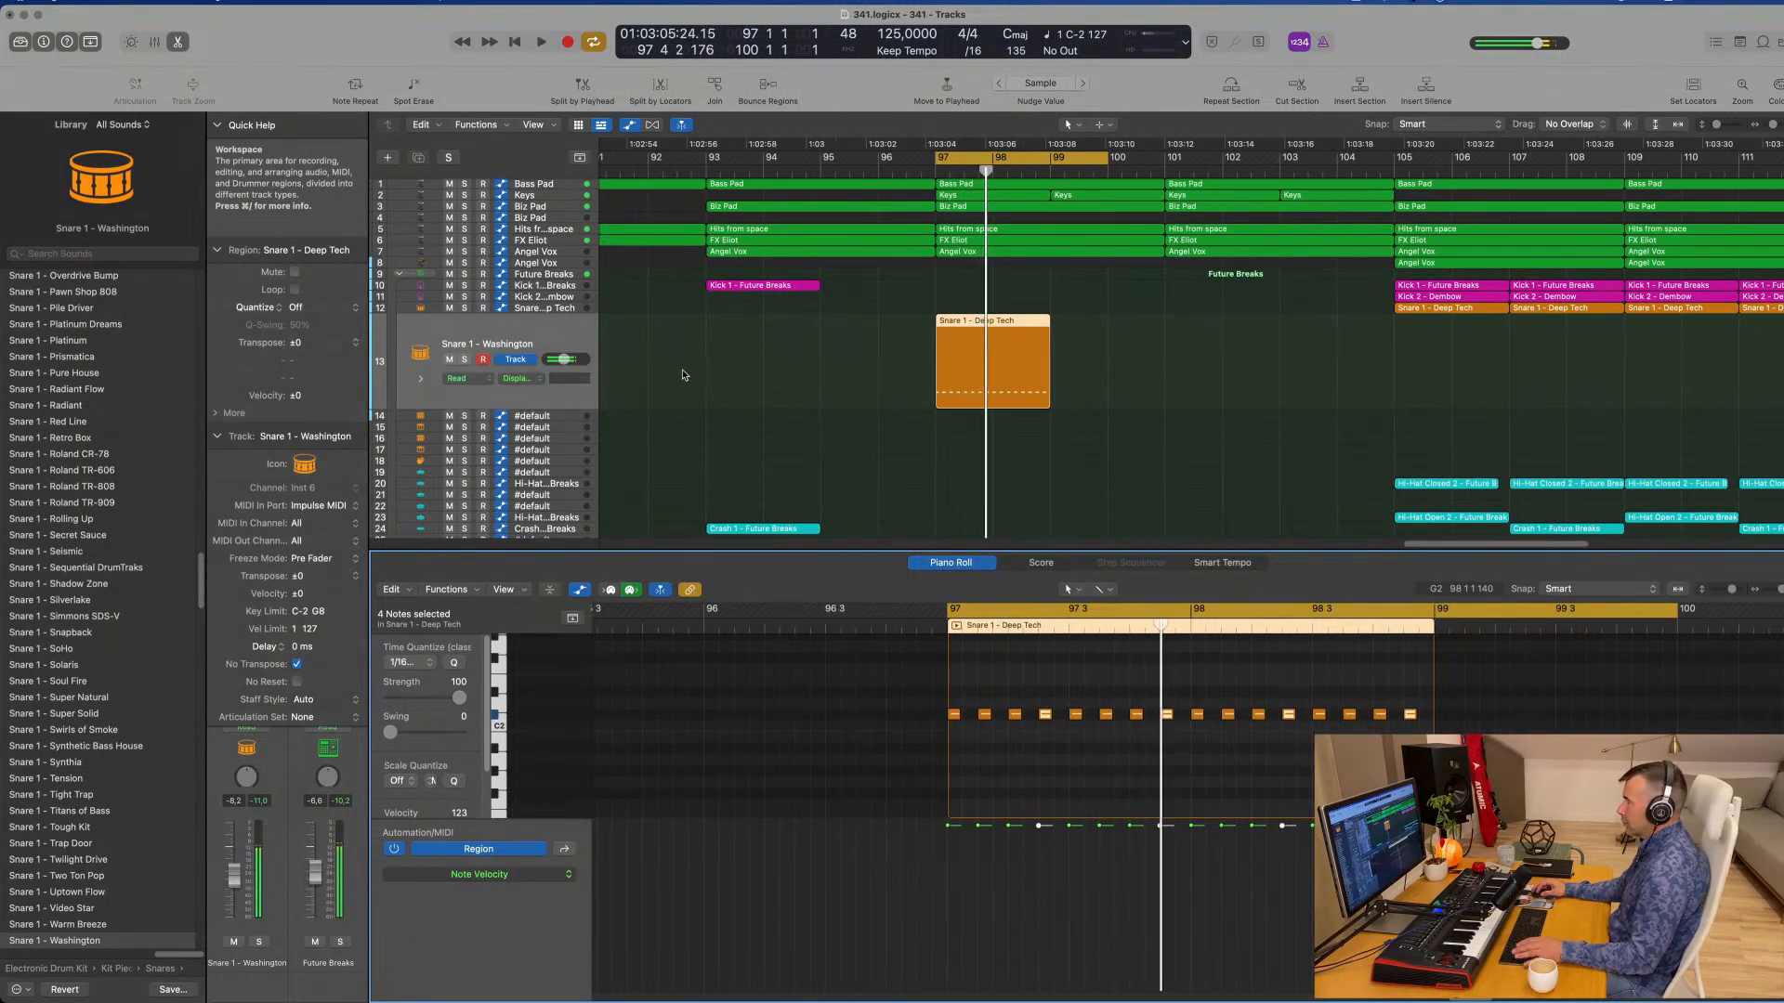
key(space)
drag(1015, 329, 1159, 329)
drag(1235, 331, 1246, 331)
Step: Duplicate all notes in the snare regions at bars 101 and 103 a sixteenth note apart to double the roll's density
scroll(887, 754, up, 4)
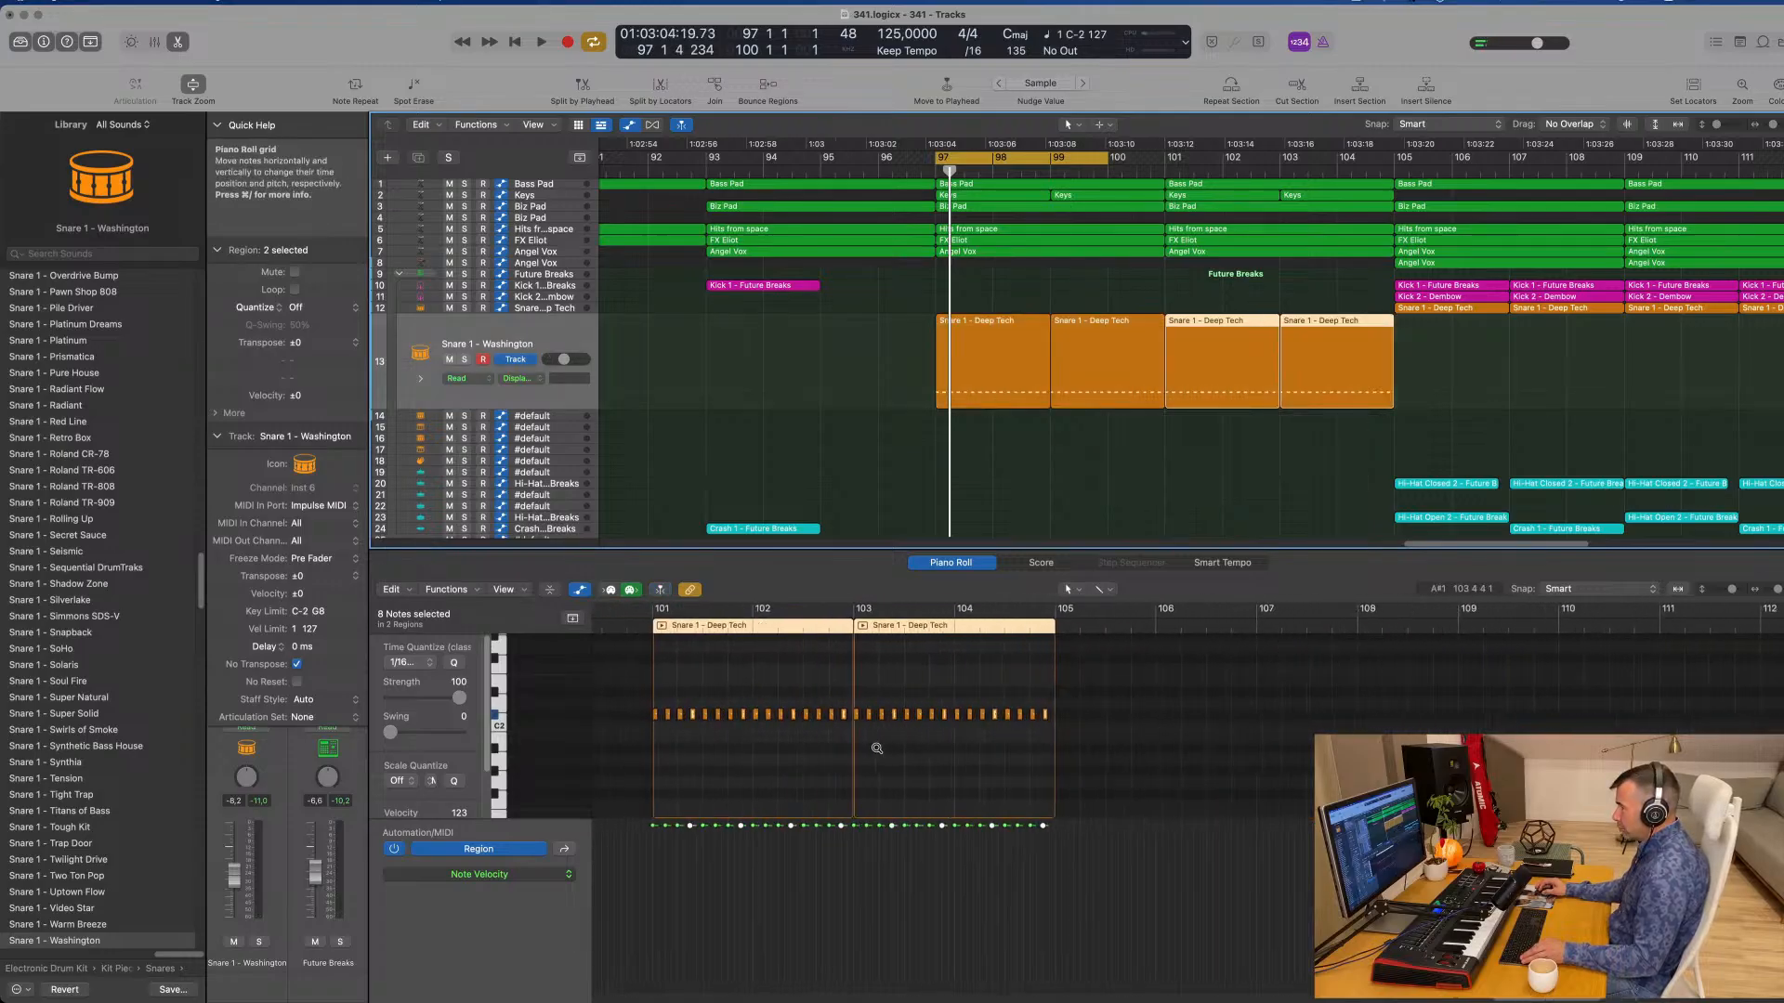
click(870, 754)
scroll(730, 731, up, 3)
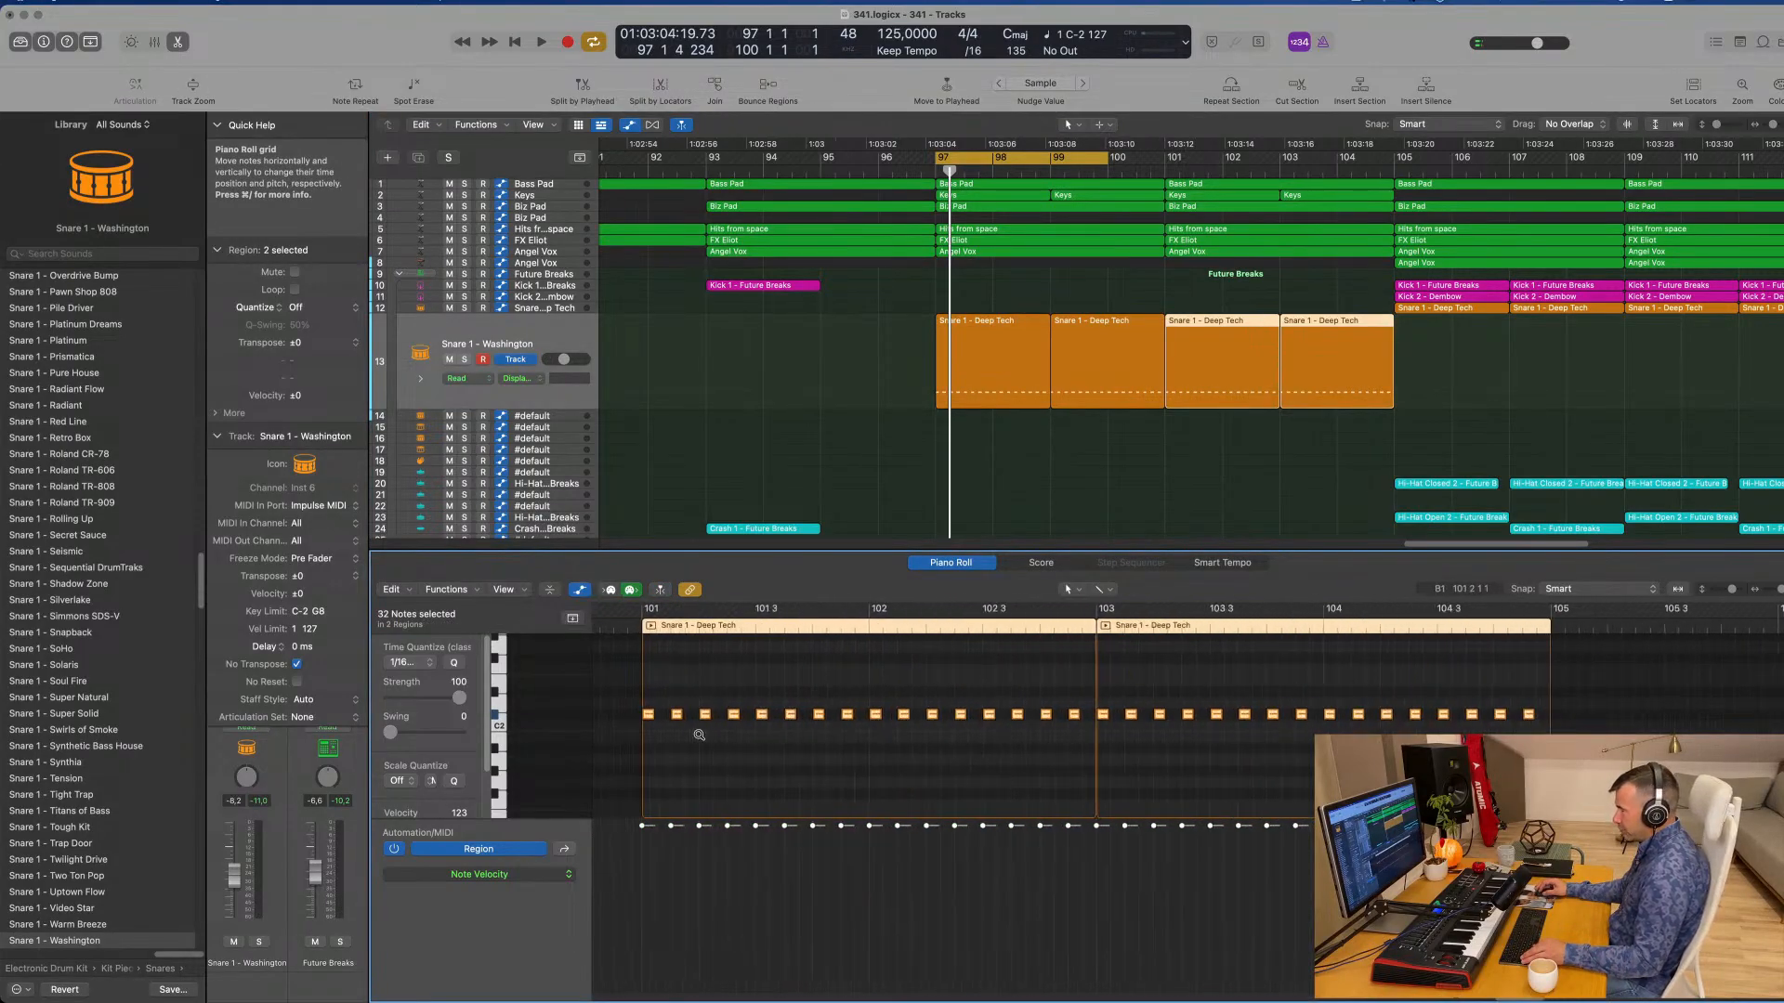
drag(648, 720, 664, 722)
key(space)
scroll(883, 338, down, 5)
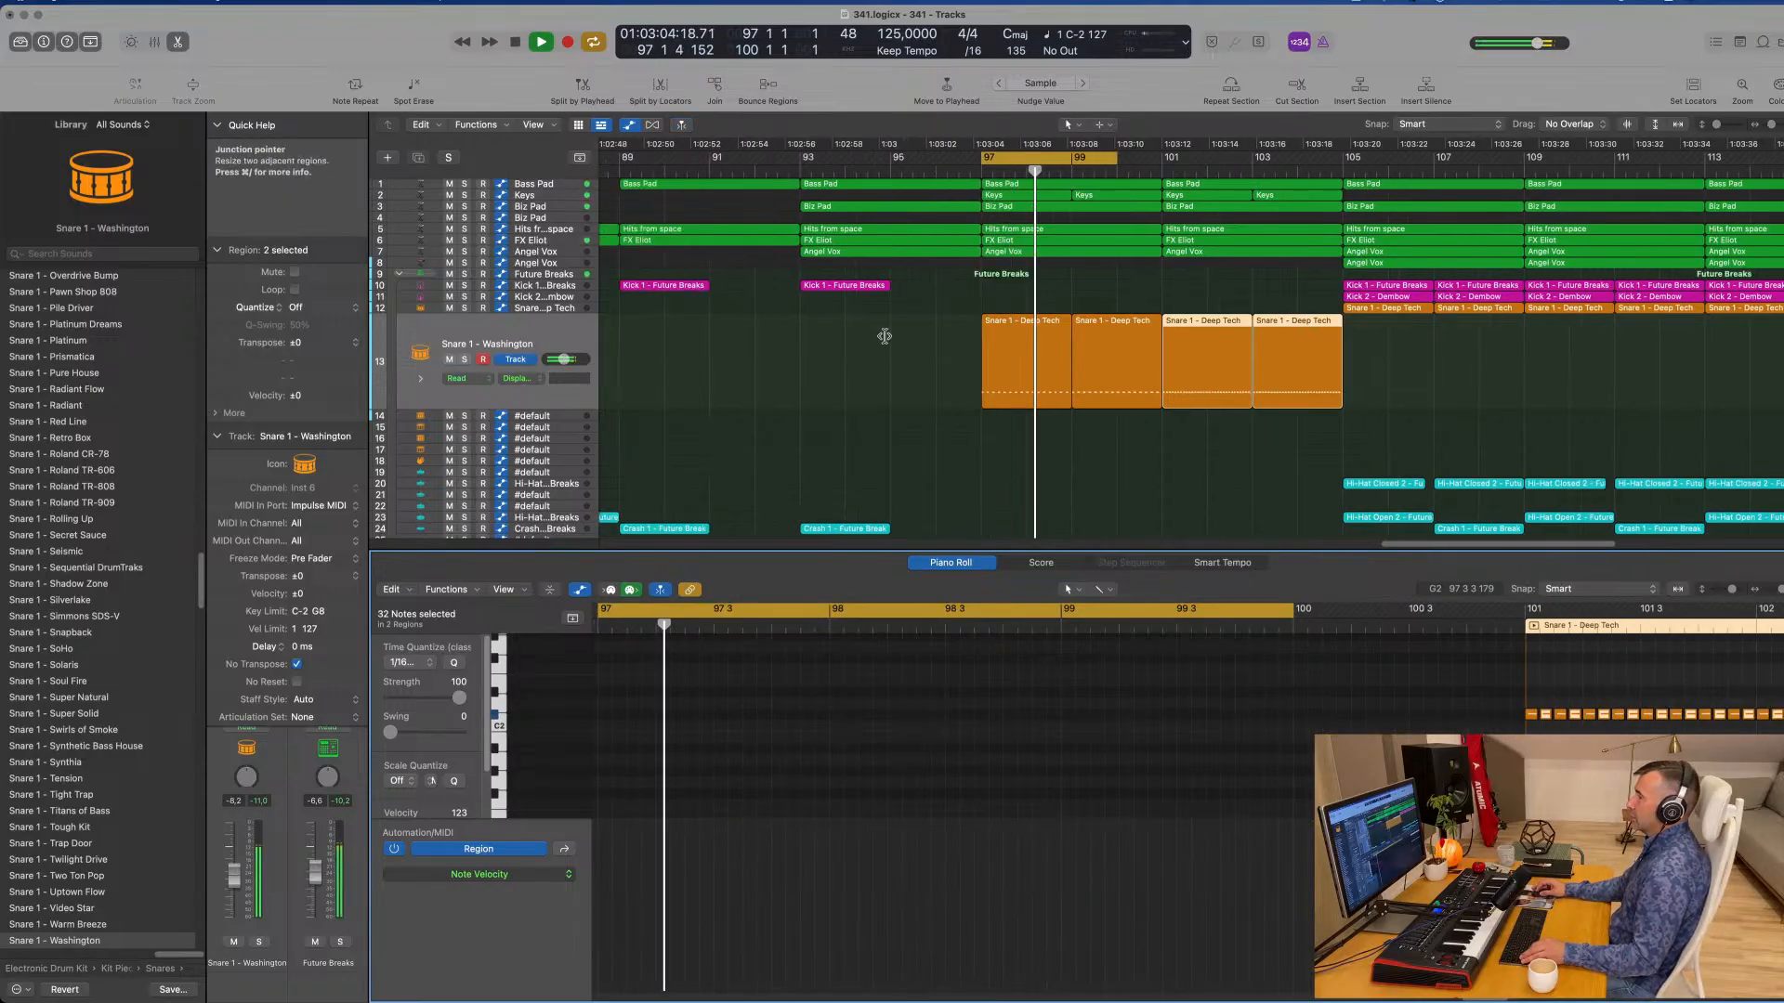
Step: Show the Washington snare's Volume automation and draw a ramp from about -21 dB at bar 97 to -8.2 dB at bar 105
click(551, 338)
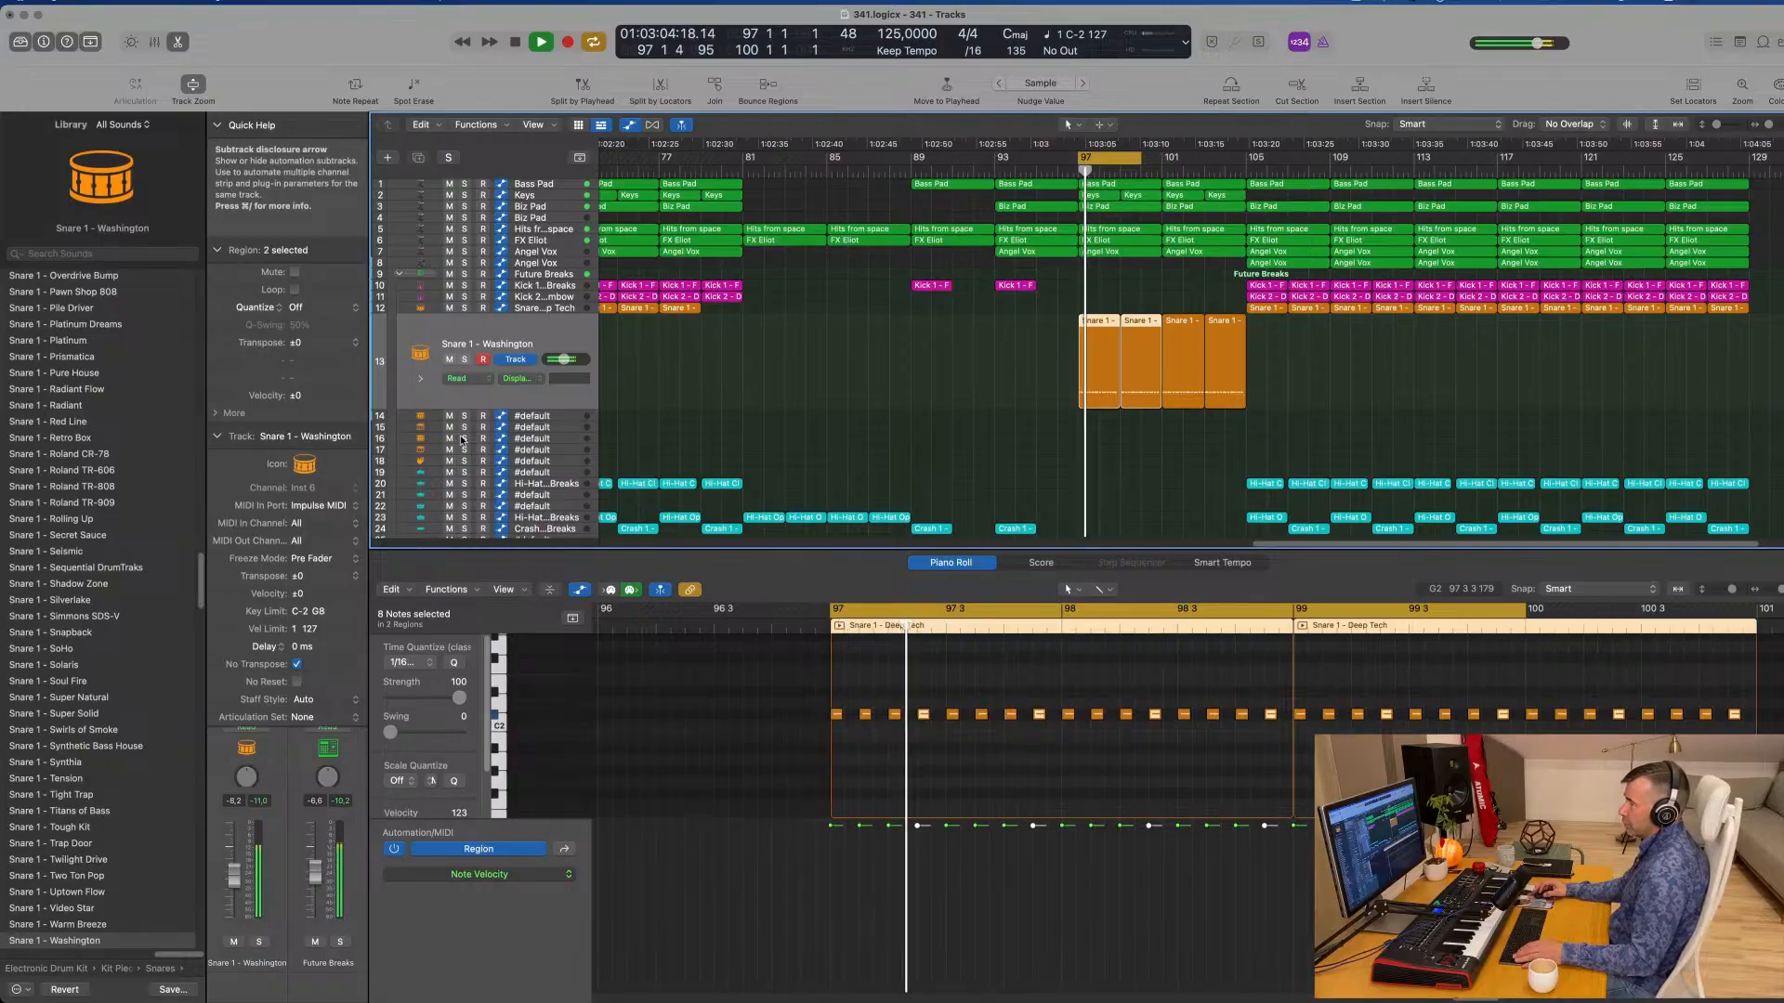
click(420, 378)
click(1202, 460)
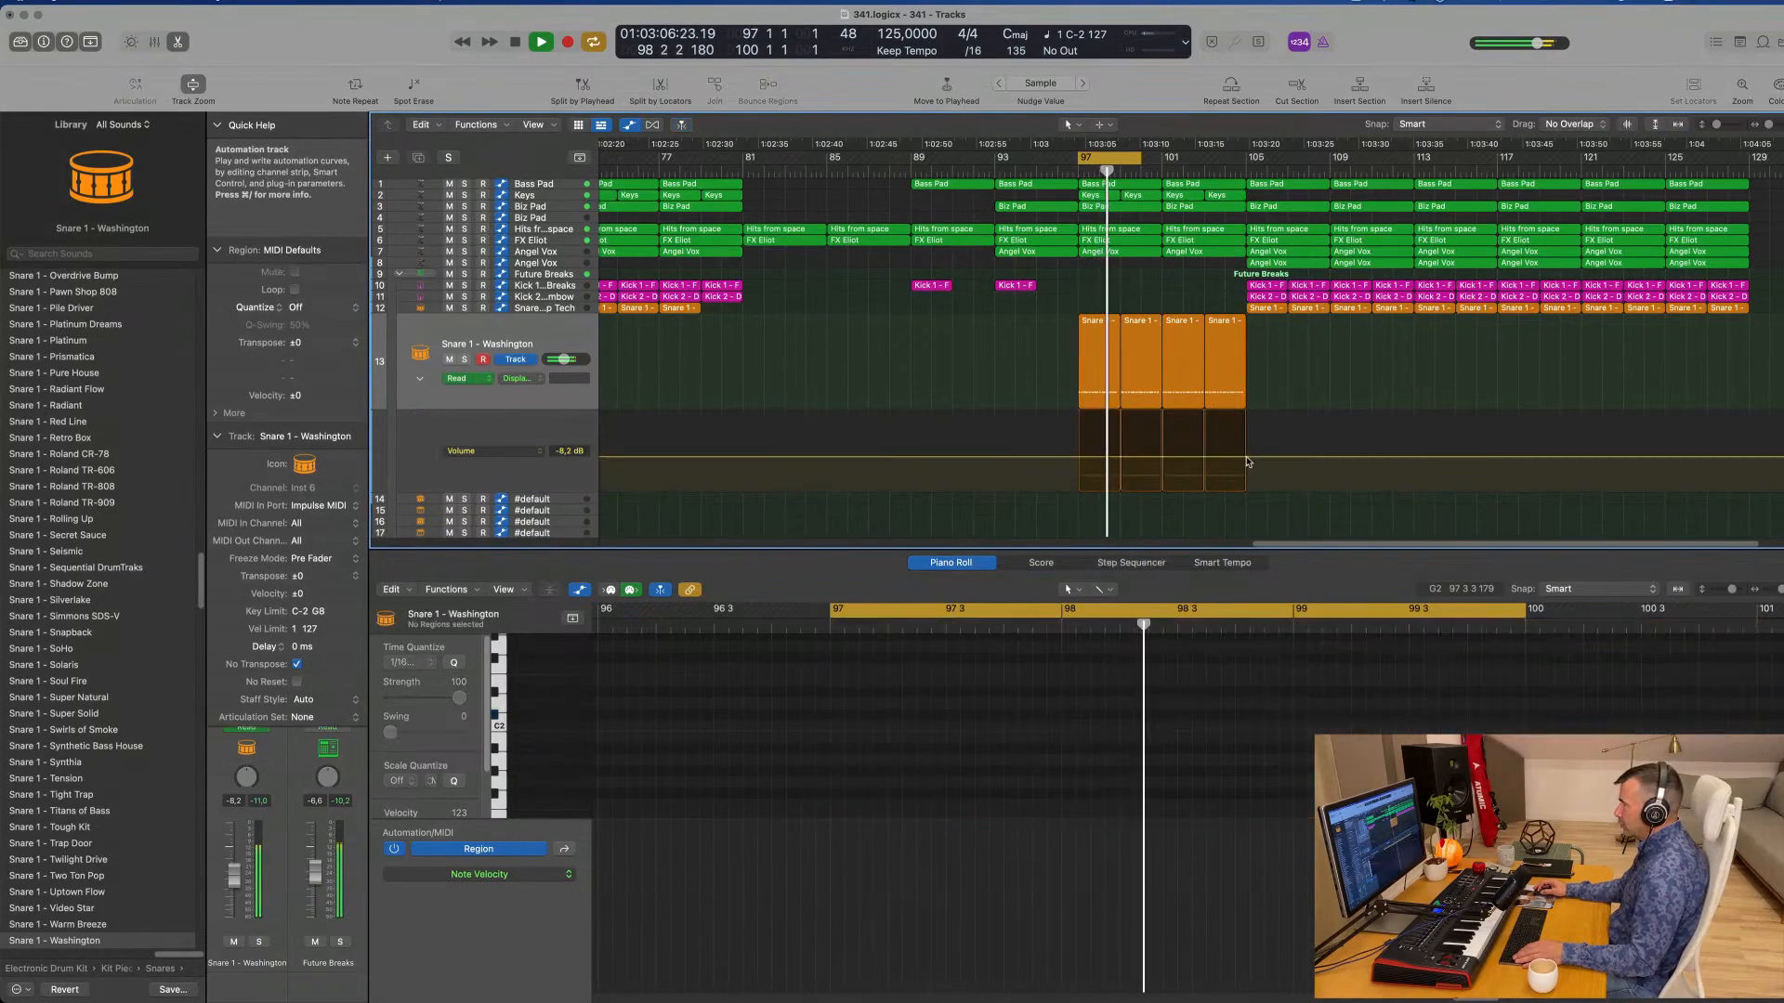
drag(1081, 463, 1075, 475)
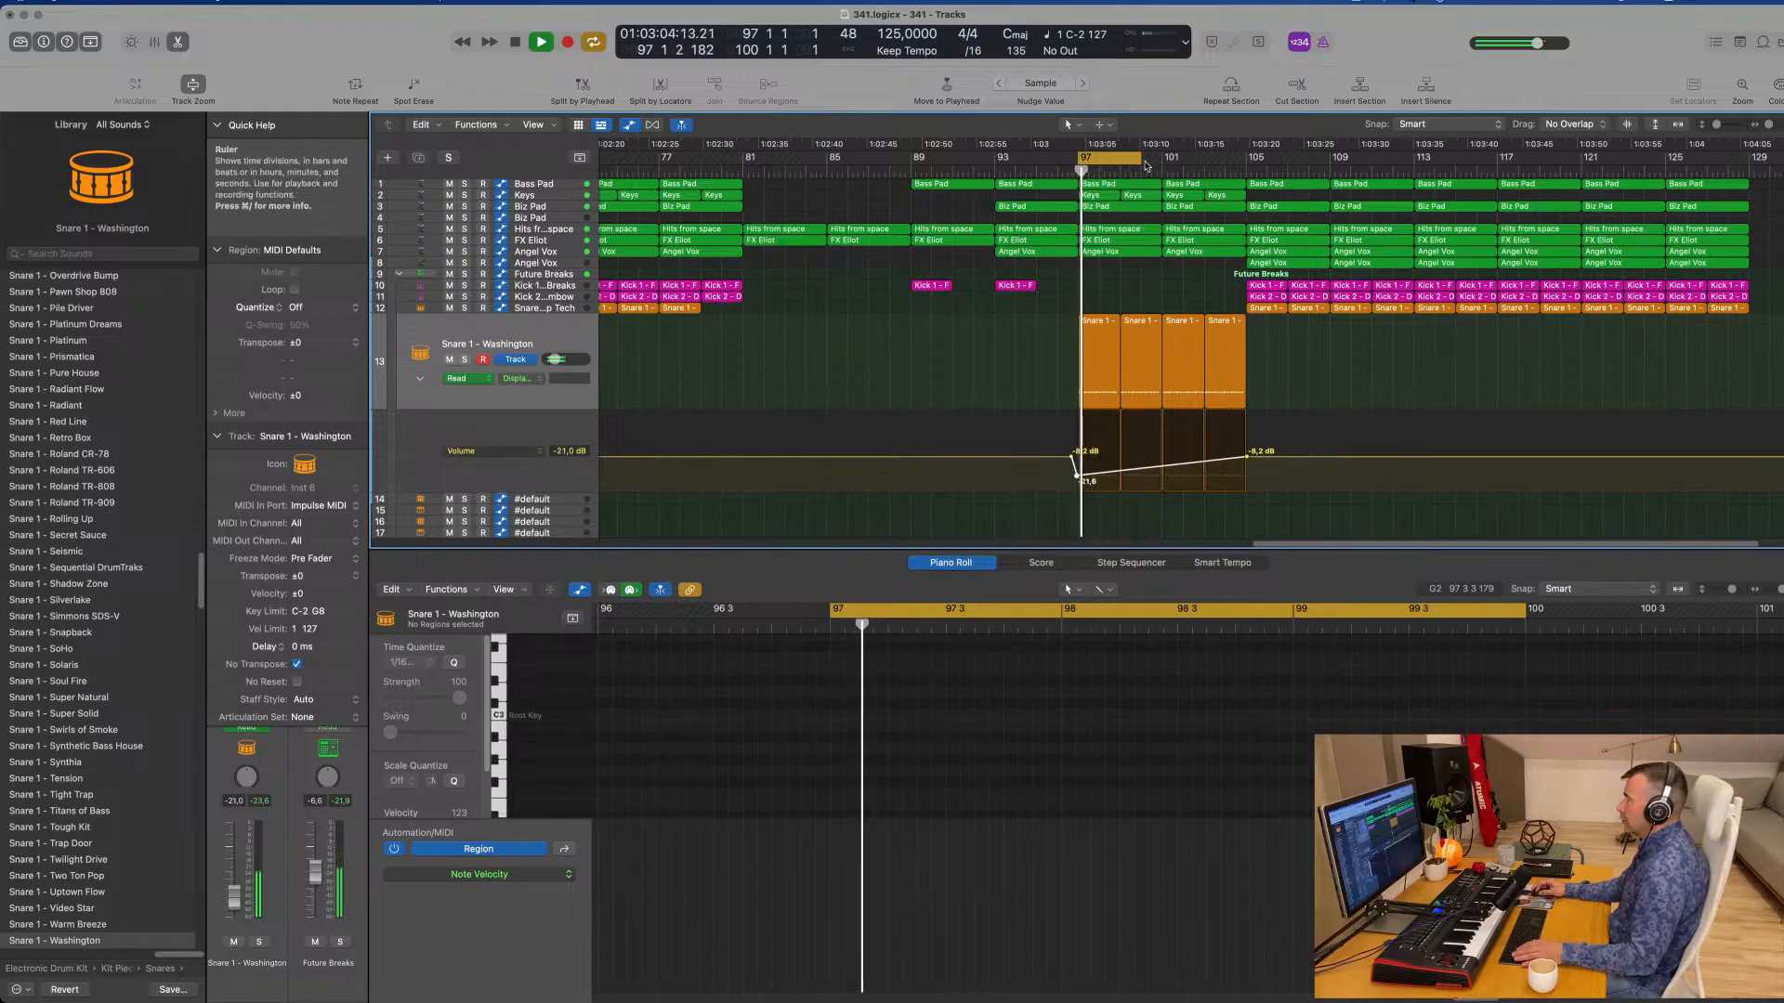
Step: Extend the cycle range to bar 105 and lower the volume ramp's starting point at bar 97 while listening
drag(1146, 166, 1245, 166)
scroll(1083, 478, down, 5)
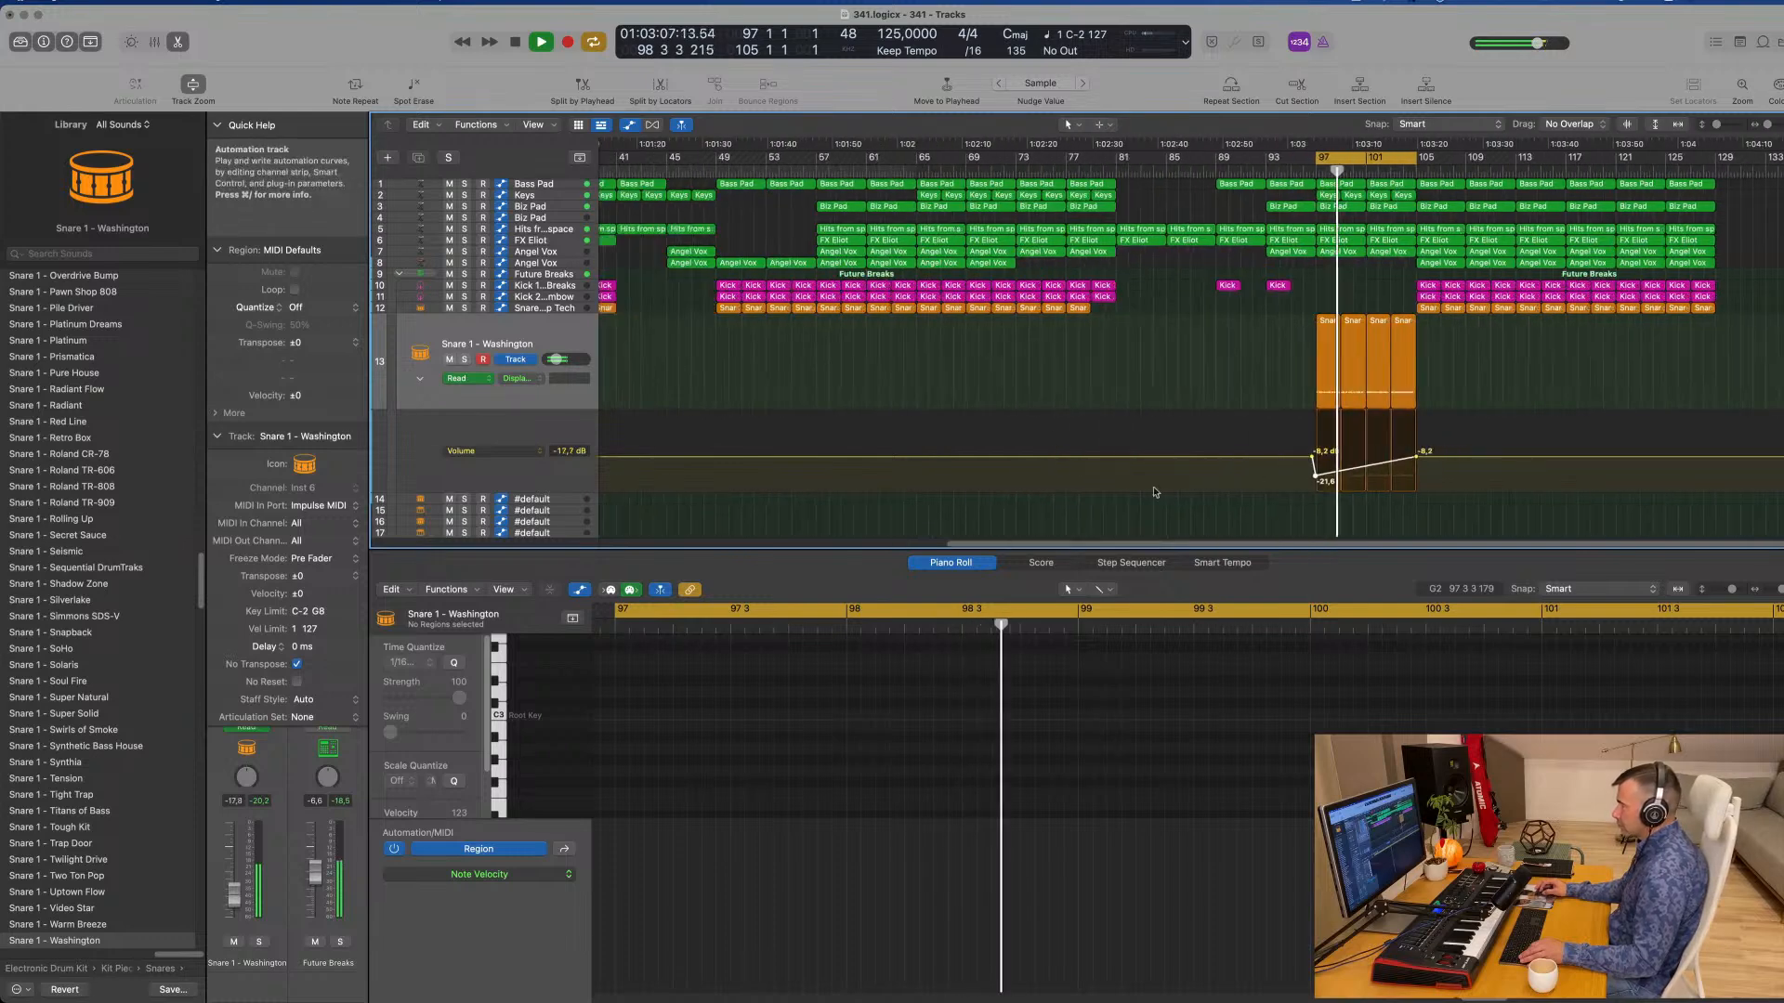
drag(1320, 482, 1317, 488)
scroll(1206, 456, down, 4)
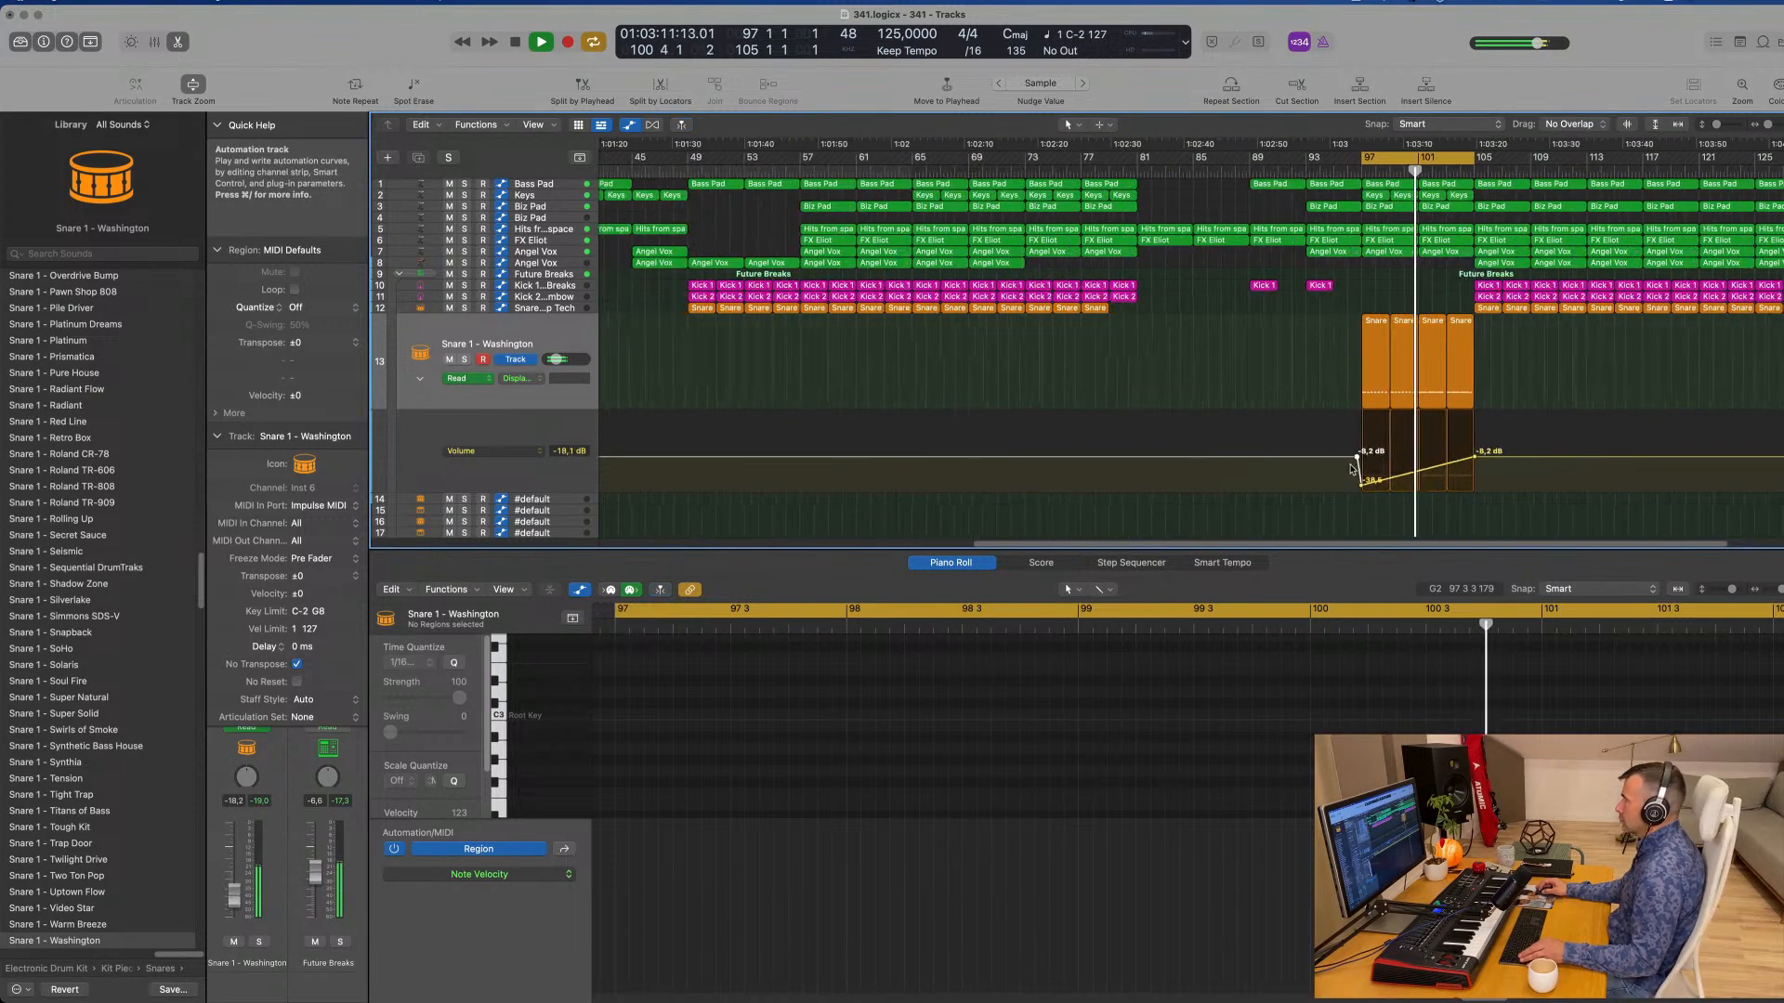
scroll(1421, 307, up, 2)
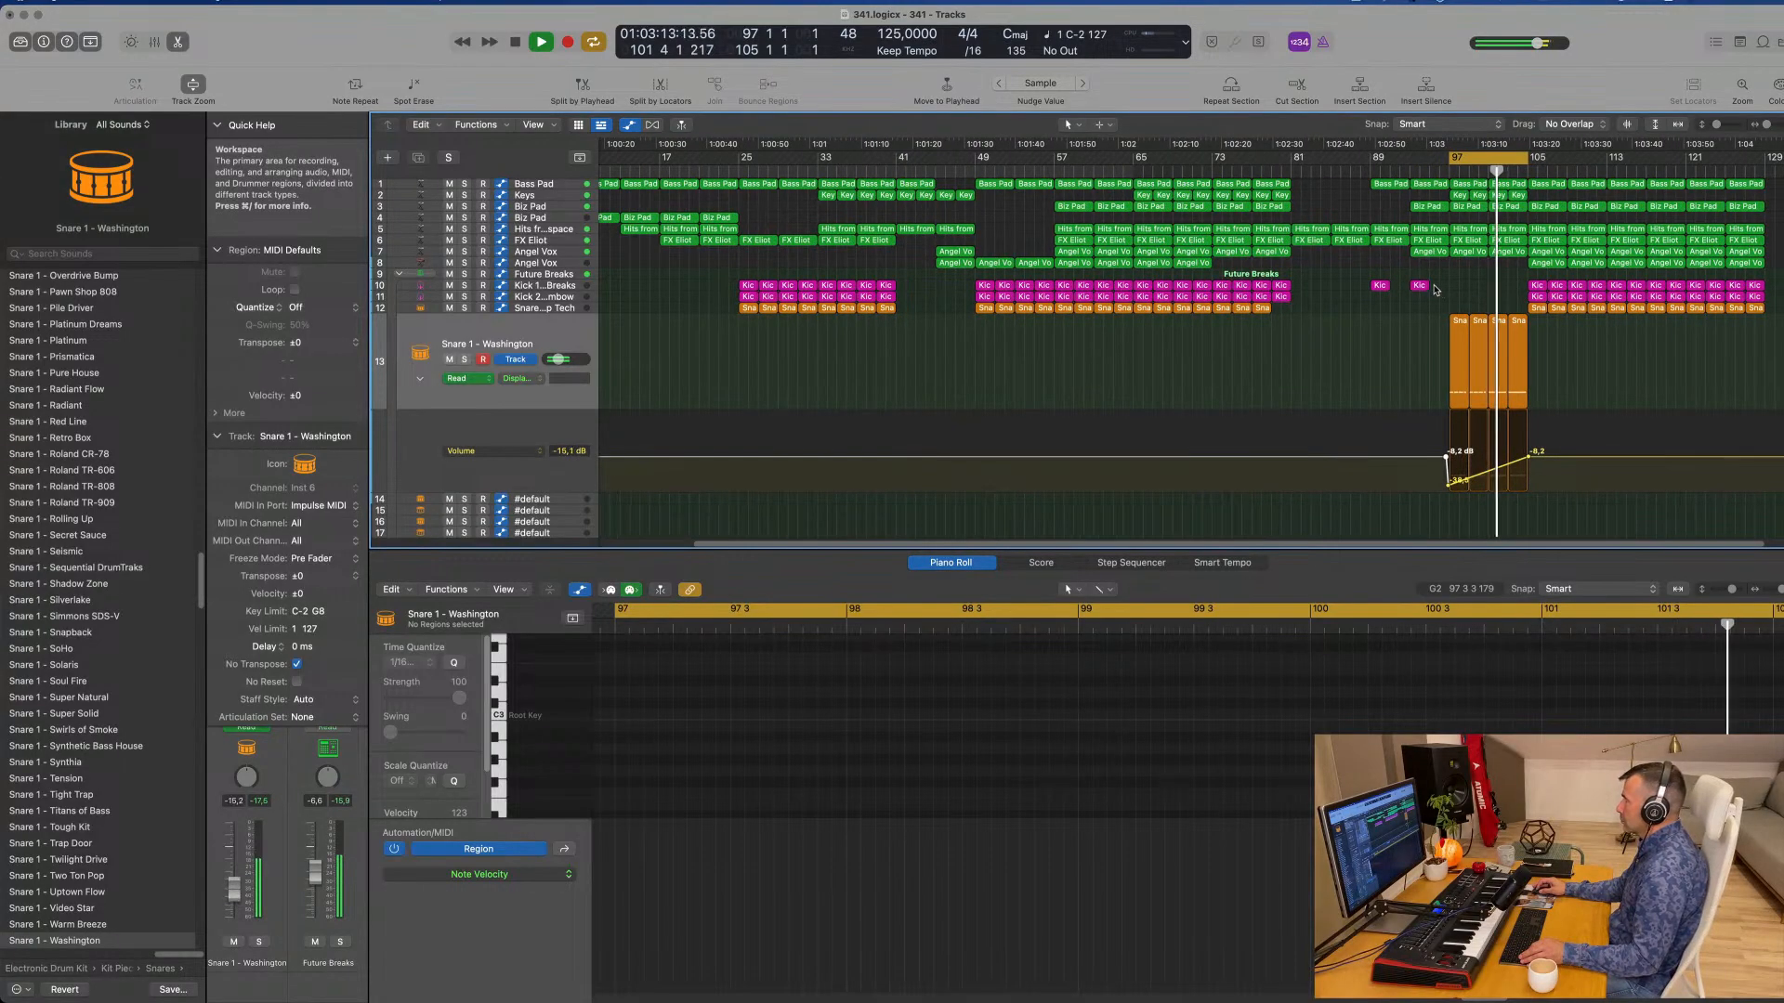
Step: Copy the kick region from bar 93 to bar 101 and listen to the snare build-up from bar 97
click(1421, 288)
drag(1438, 289, 1497, 292)
scroll(1552, 356, down, 1)
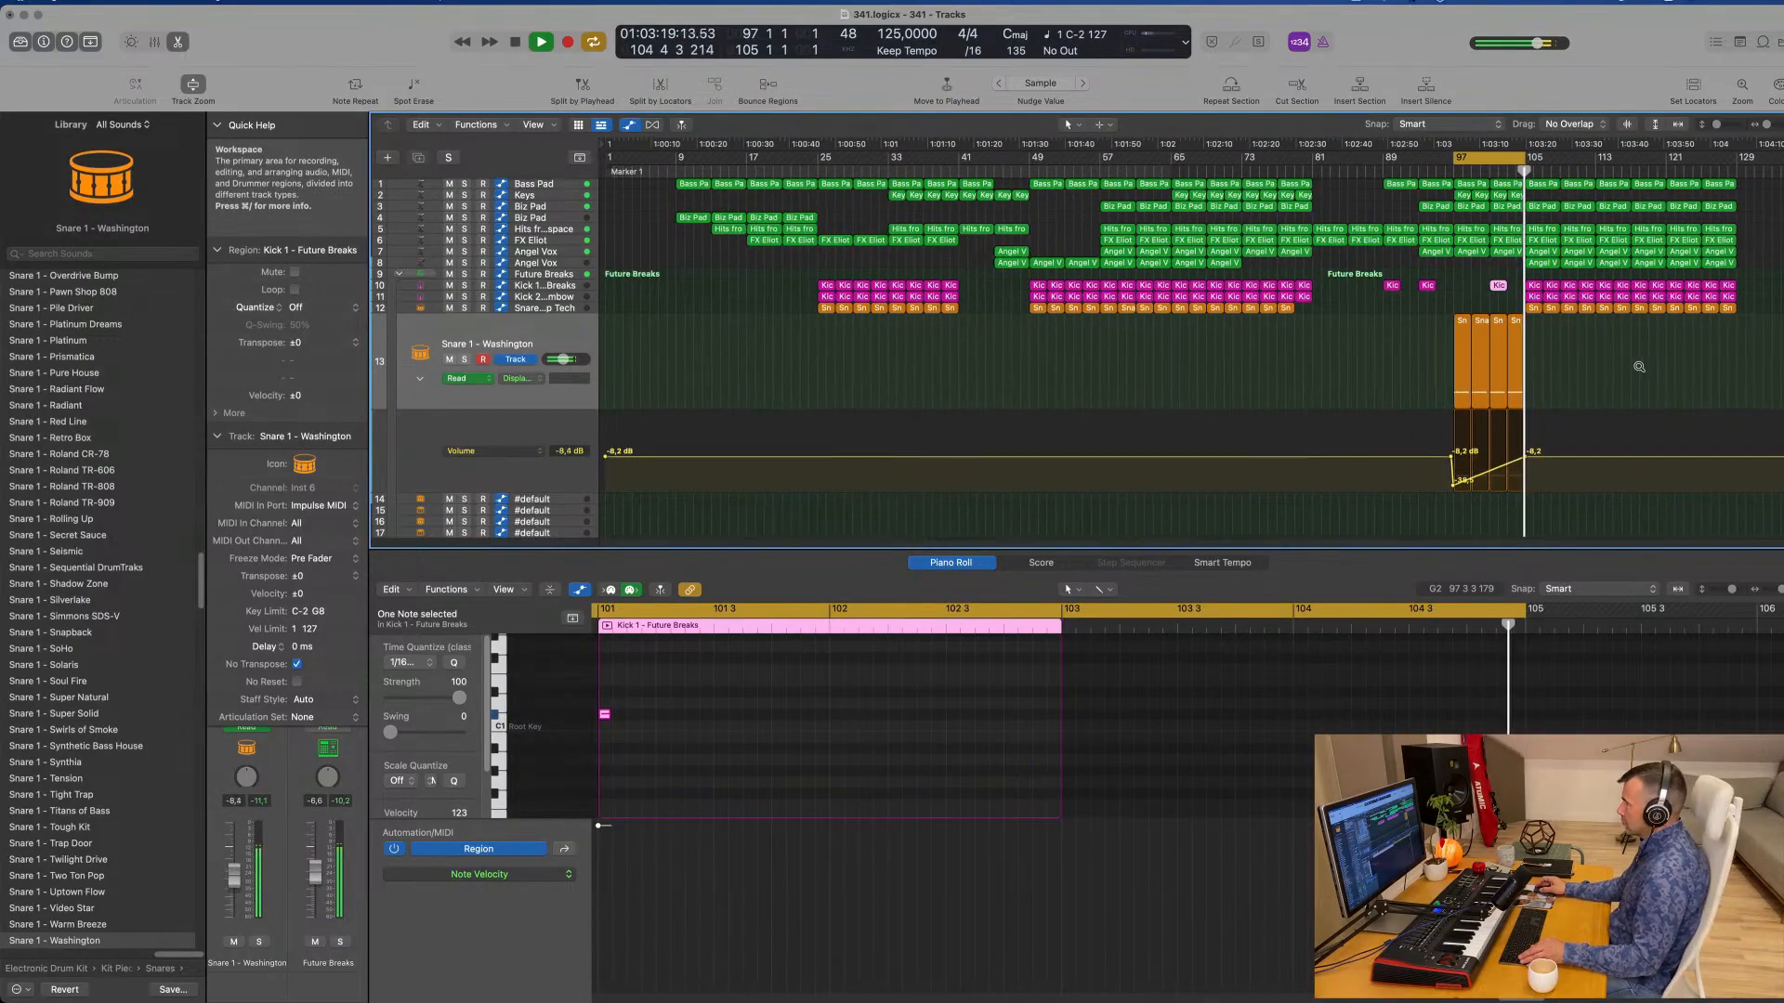
key(space)
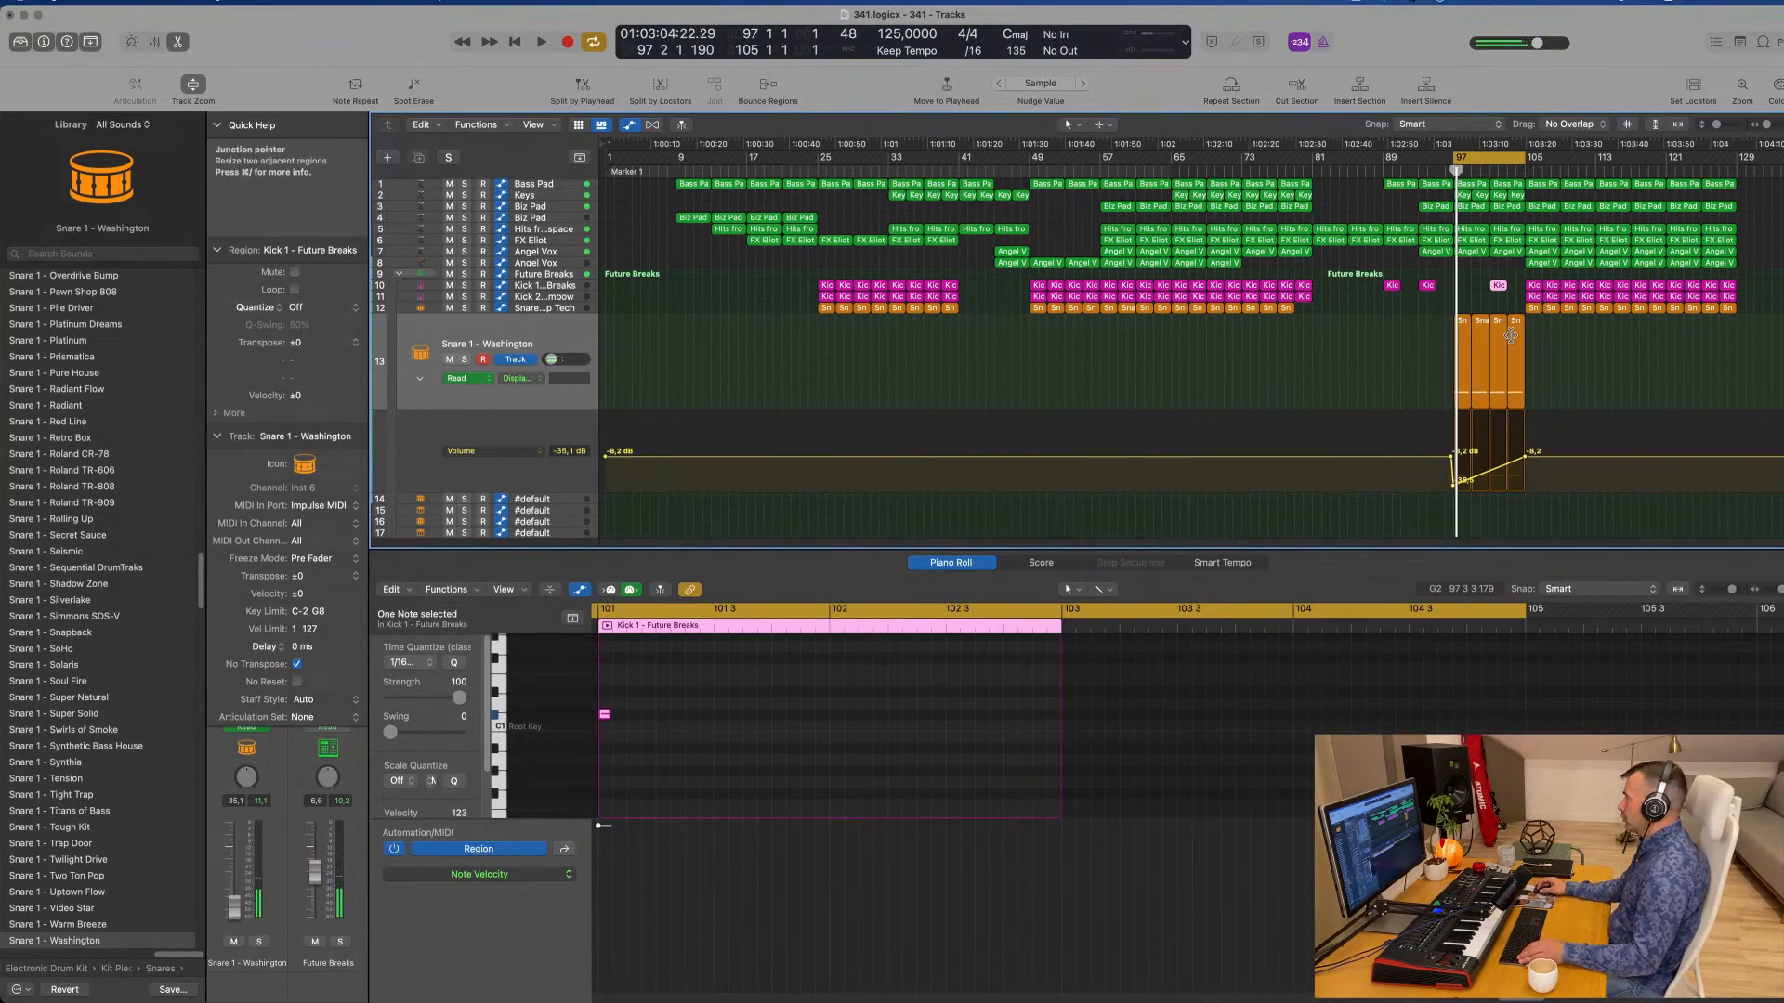
click(1517, 323)
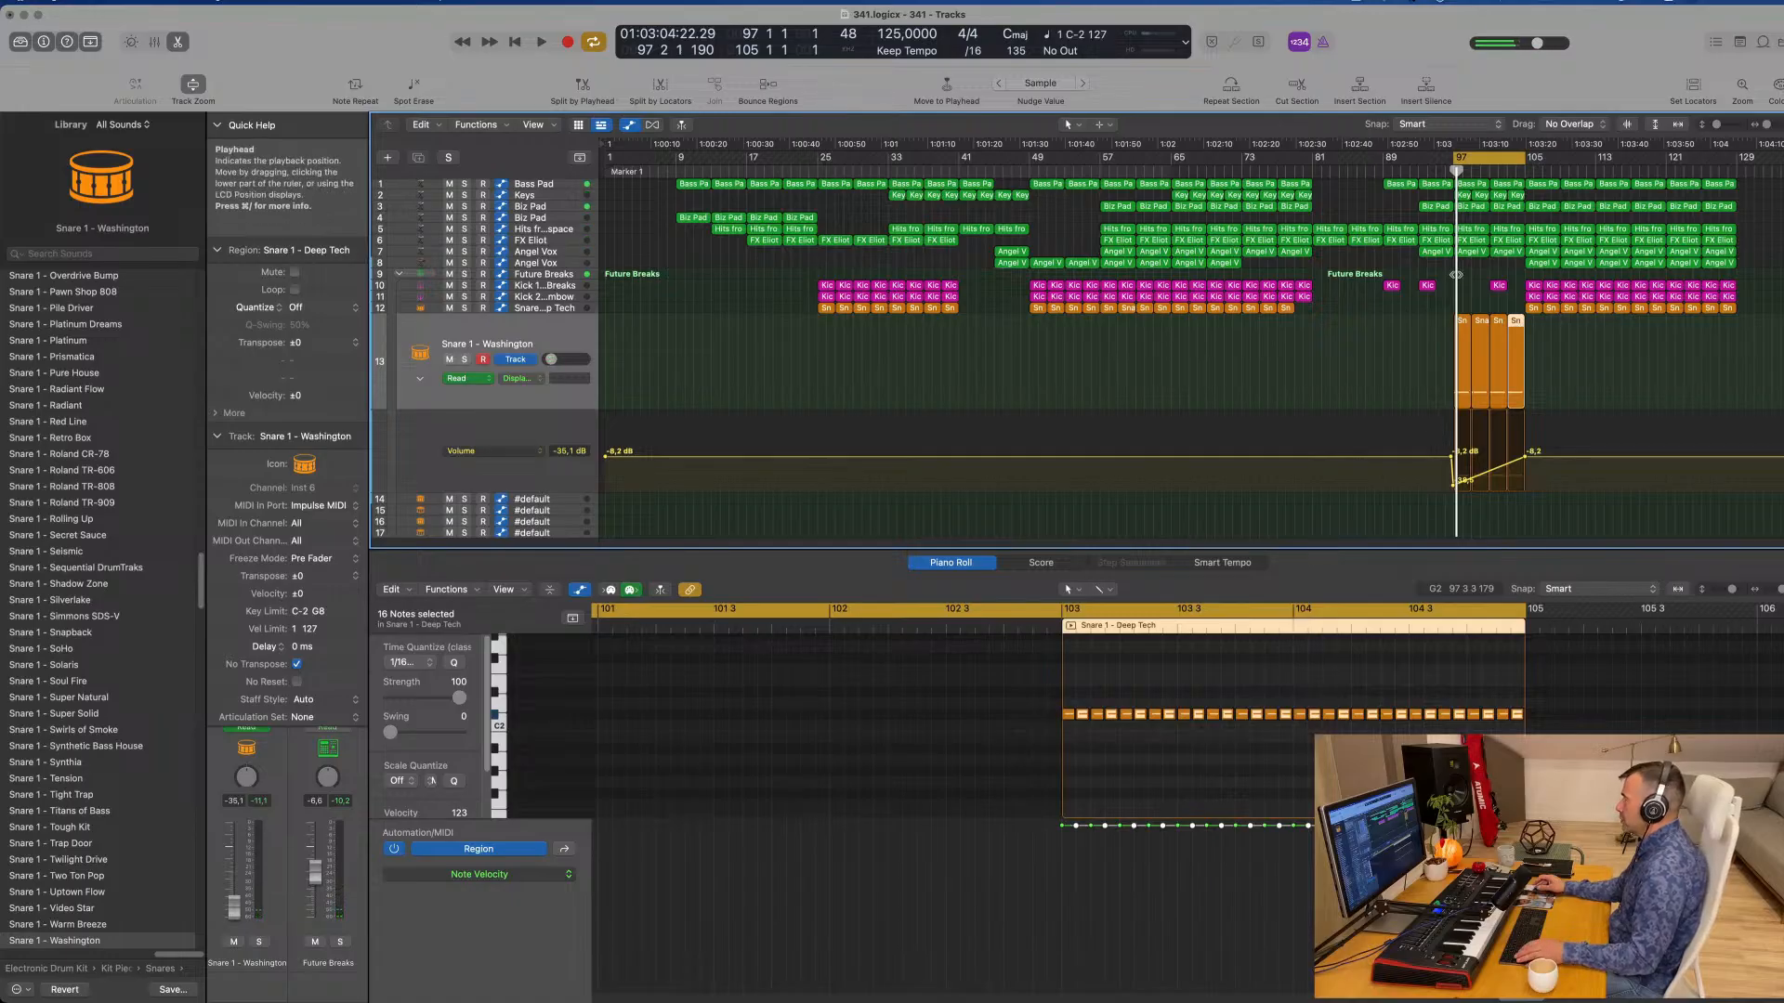
key(space)
Step: Close the note editor and move all regions from bar 105 onward one bar later to bar 106
scroll(1596, 317, up, 6)
scroll(1596, 318, down, 4)
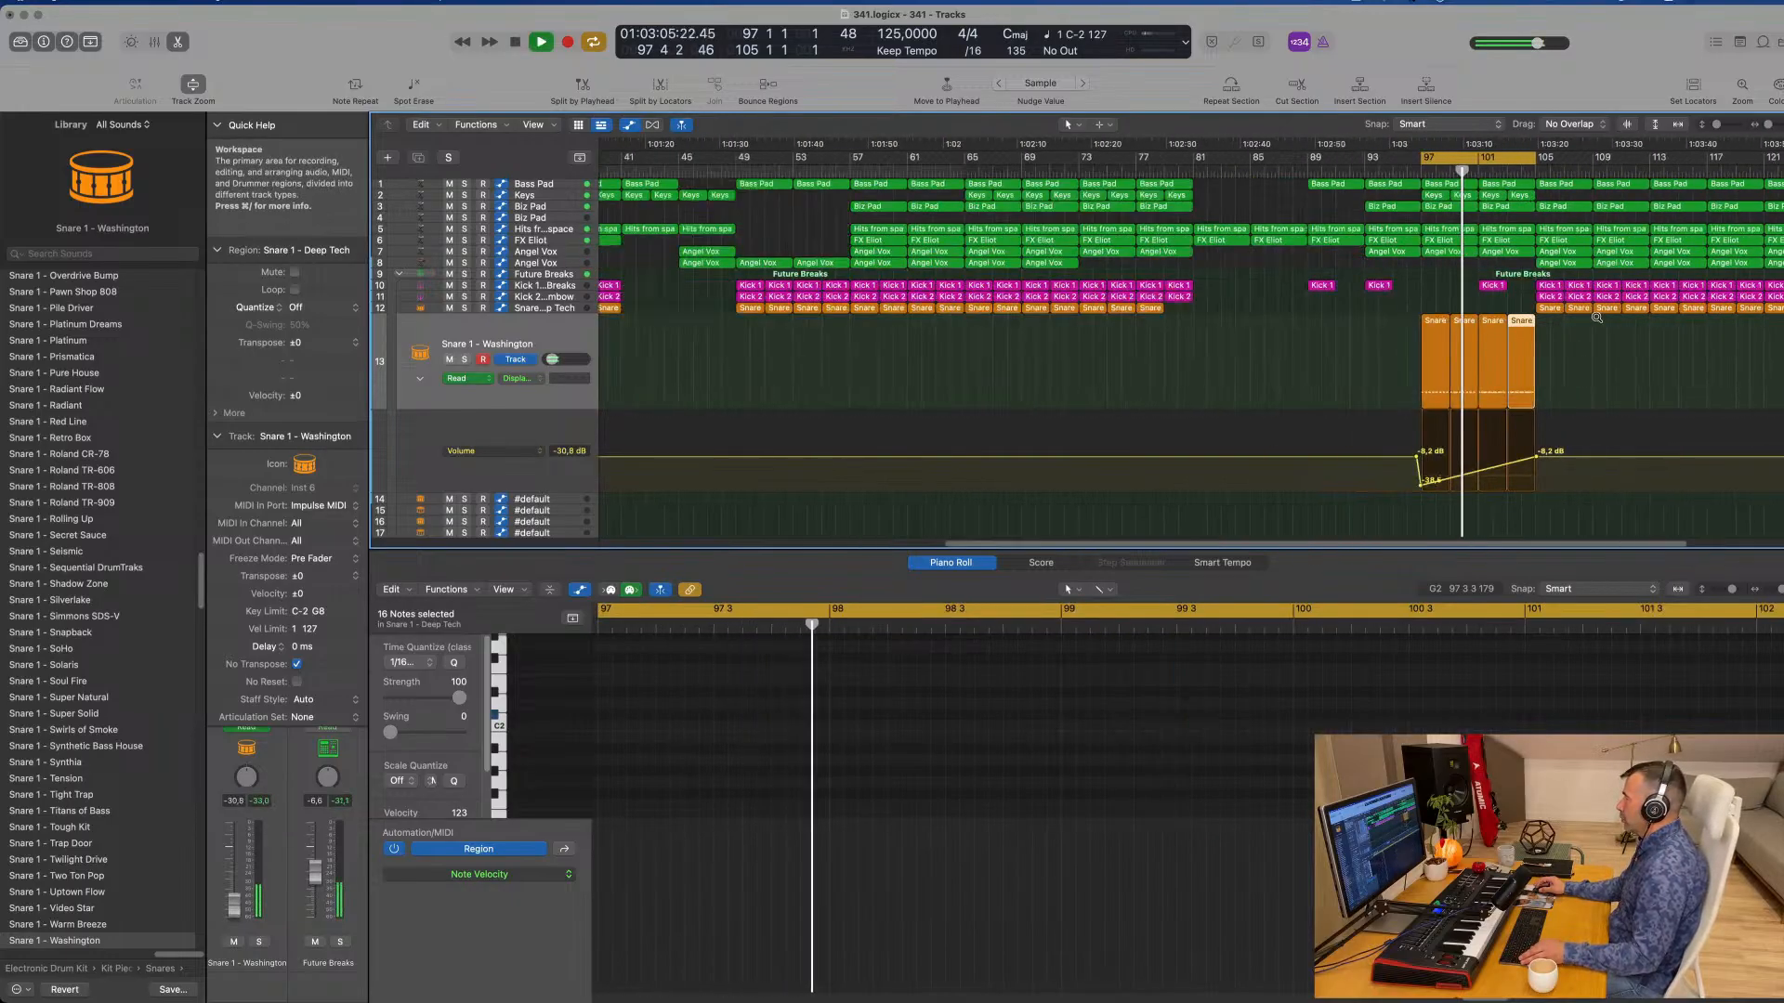
scroll(1596, 317, down, 3)
scroll(1710, 355, down, 2)
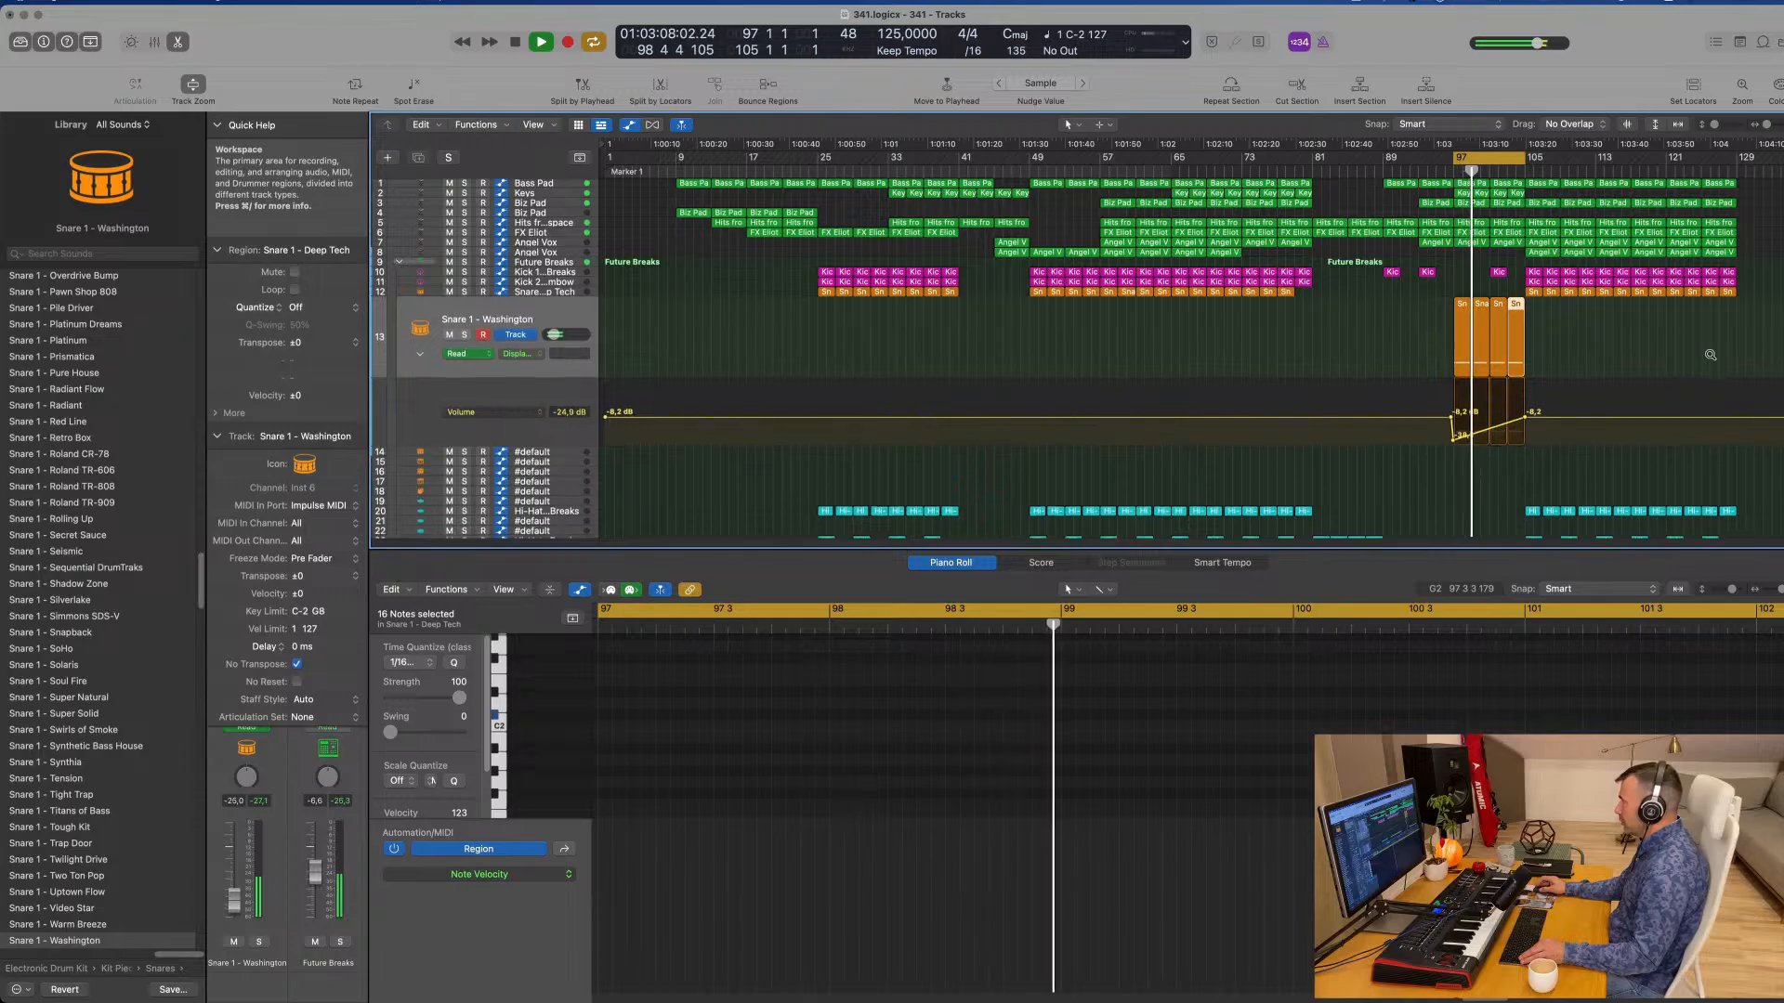
drag(1762, 186, 1721, 539)
key(x)
key(x)
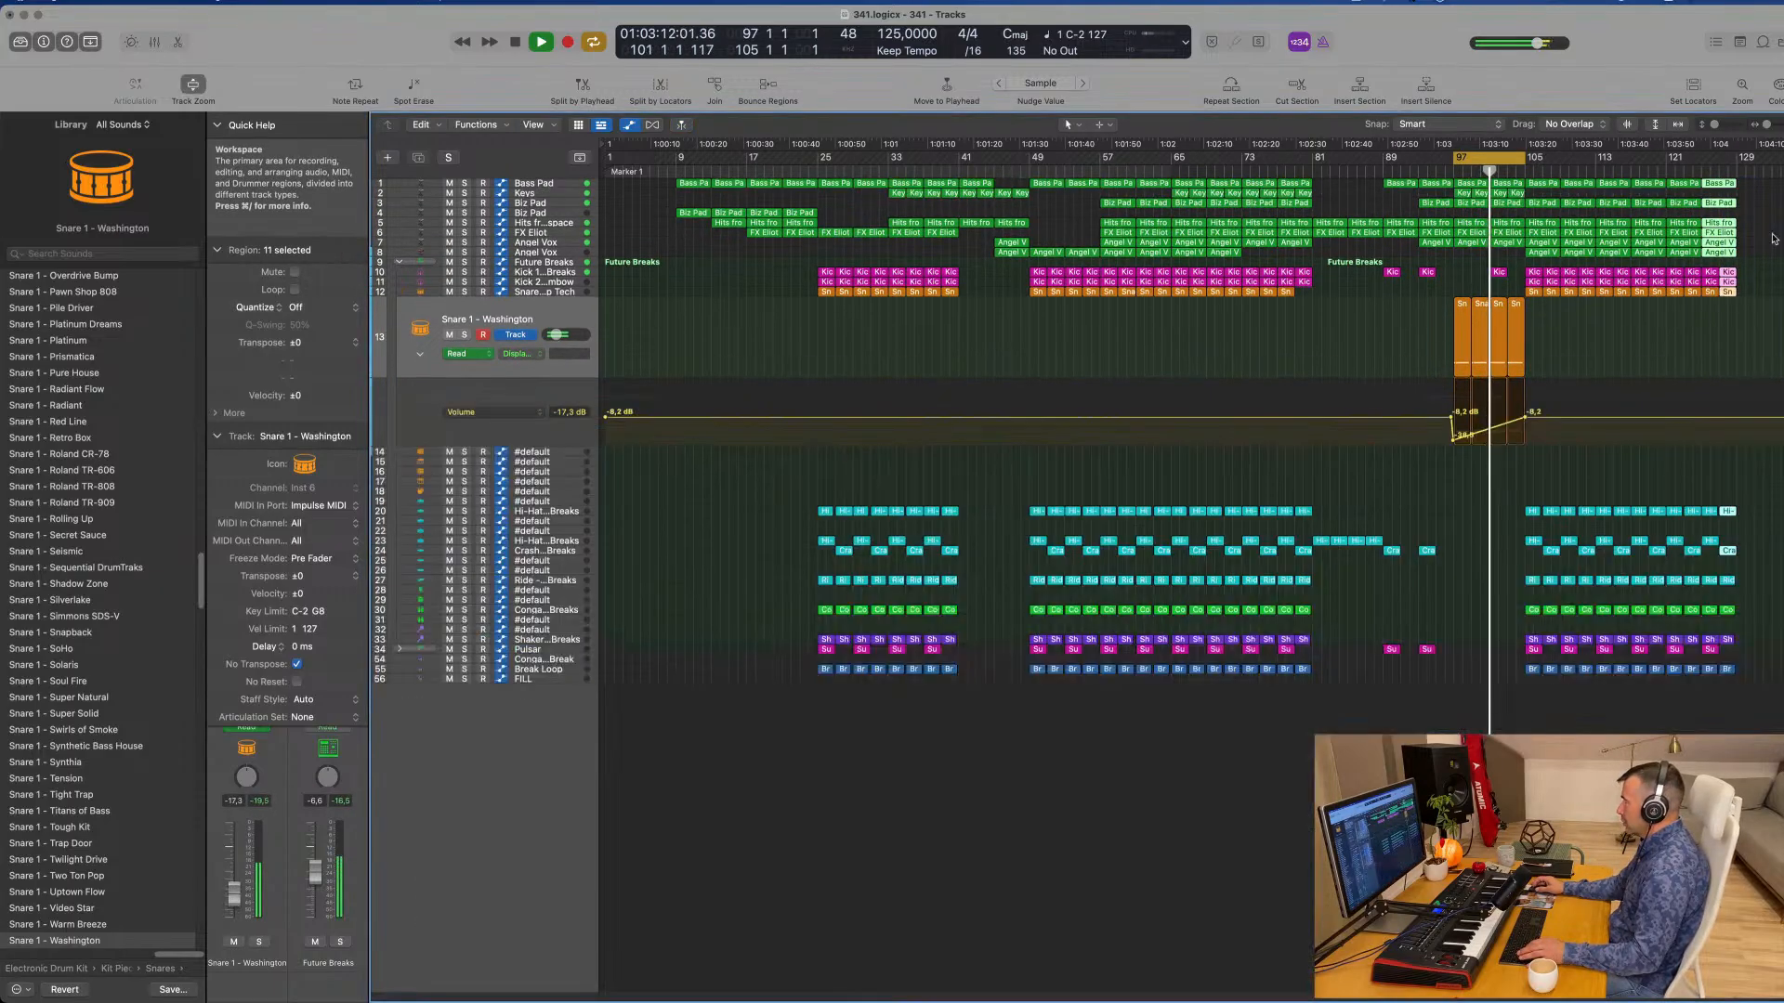
drag(1760, 181, 1533, 709)
scroll(1542, 557, up, 8)
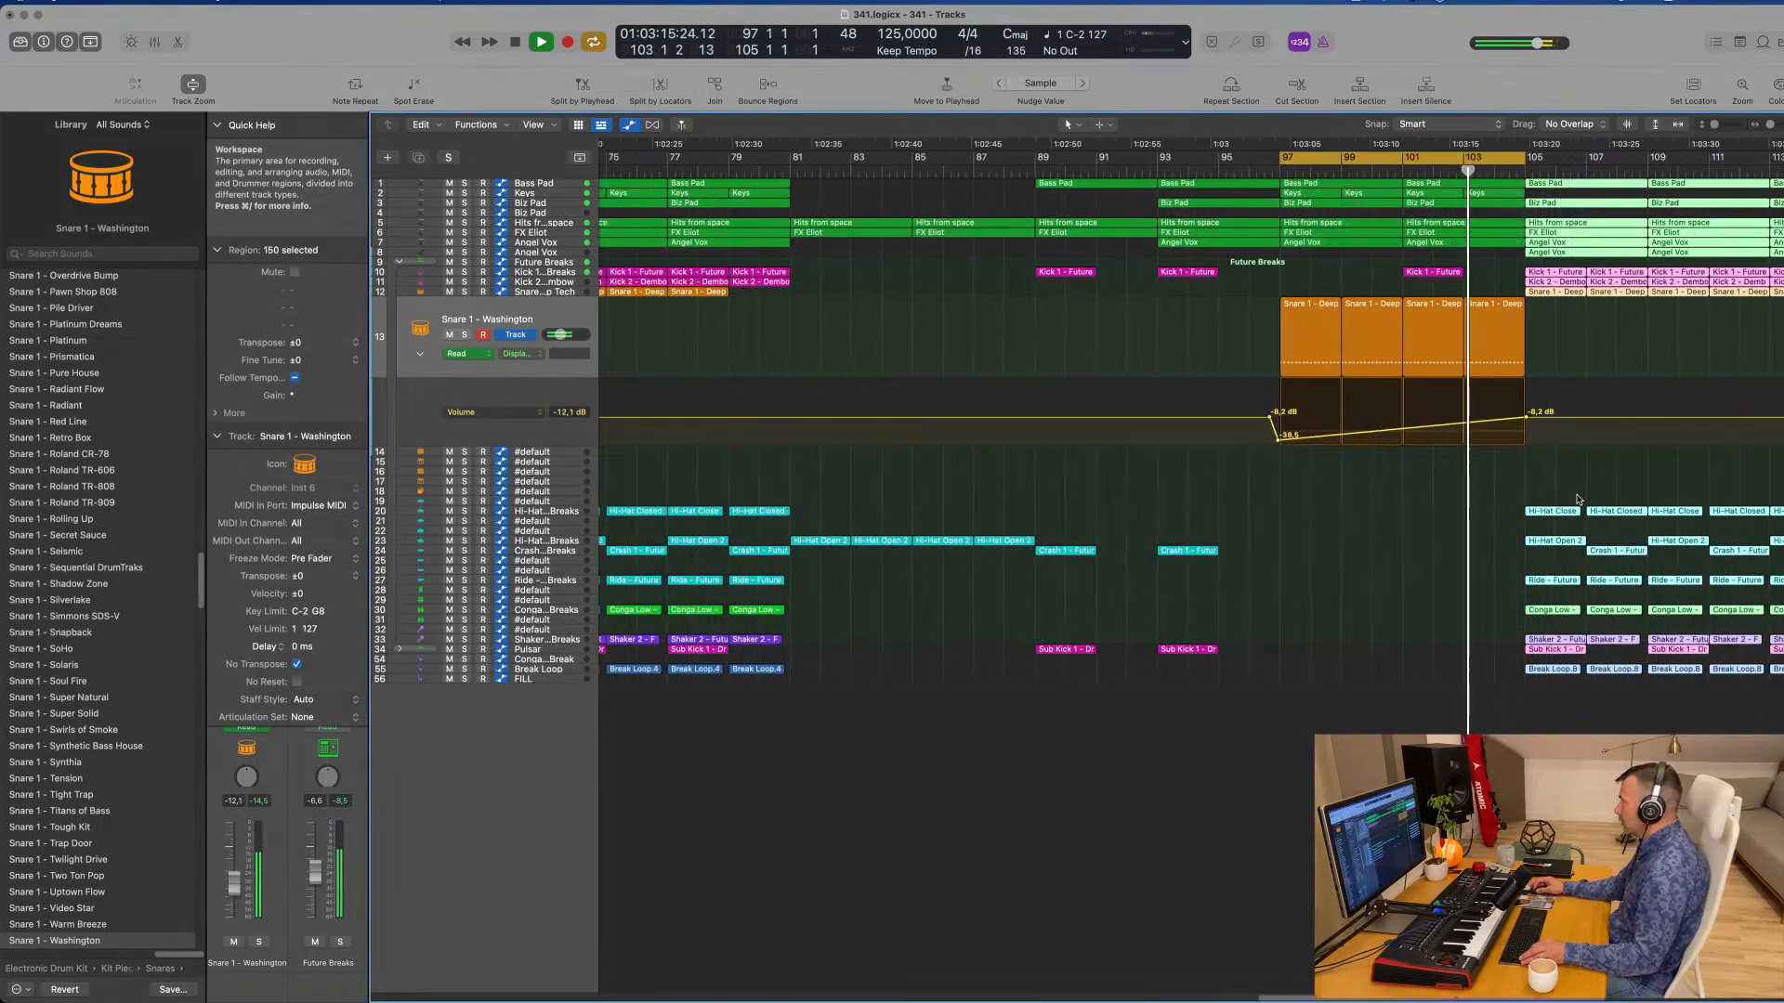
drag(1566, 517, 1580, 517)
scroll(1413, 518, down, 6)
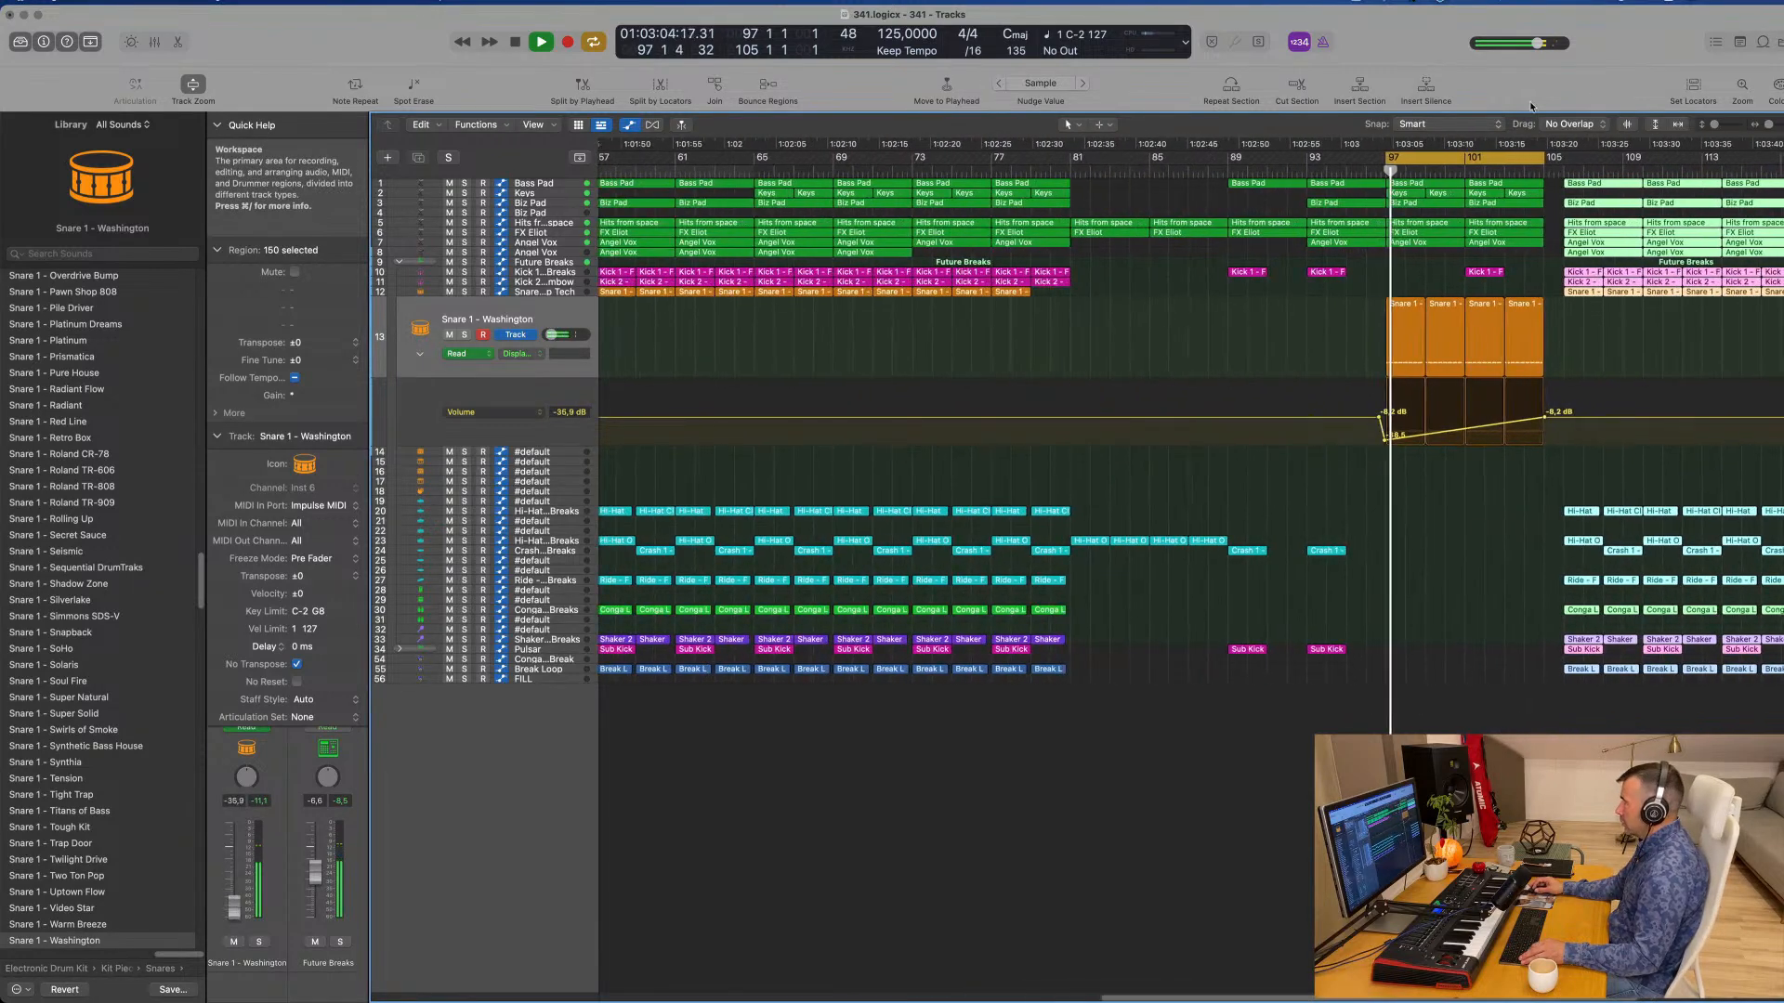
Step: Split the first Kick 1, Kick 2 and Snare regions at bar 107 and move their first halves to bar 105
click(1538, 515)
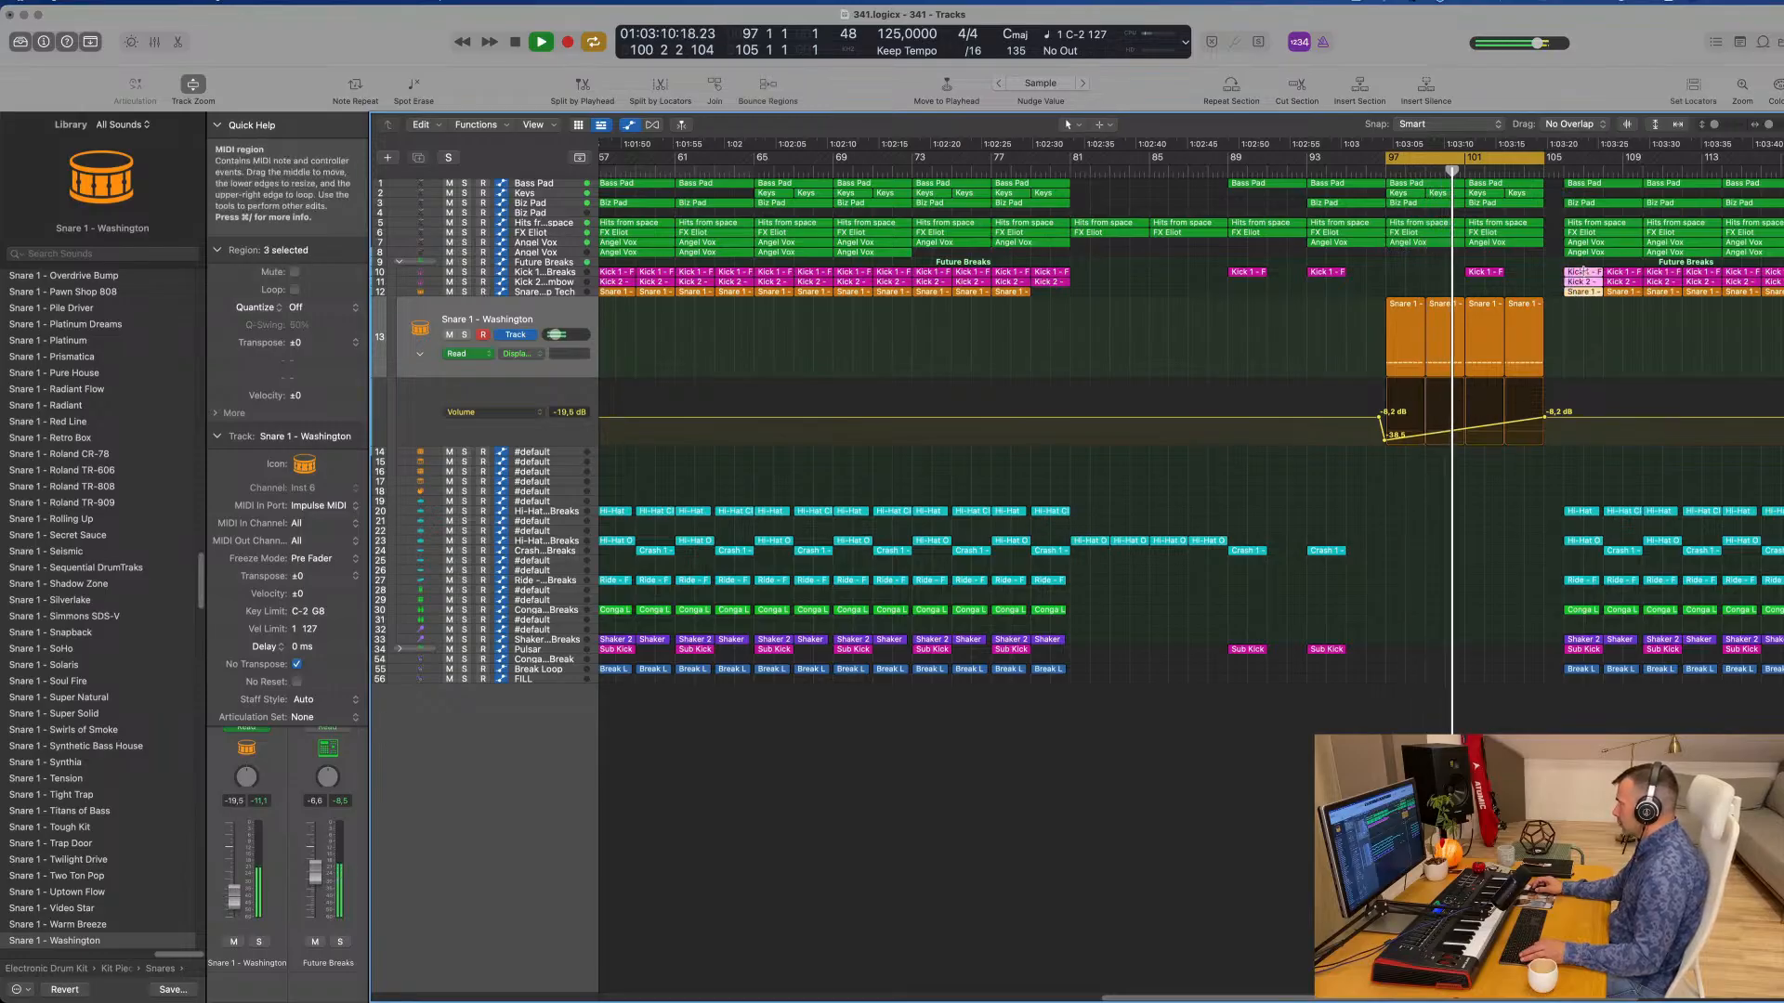
click(1582, 272)
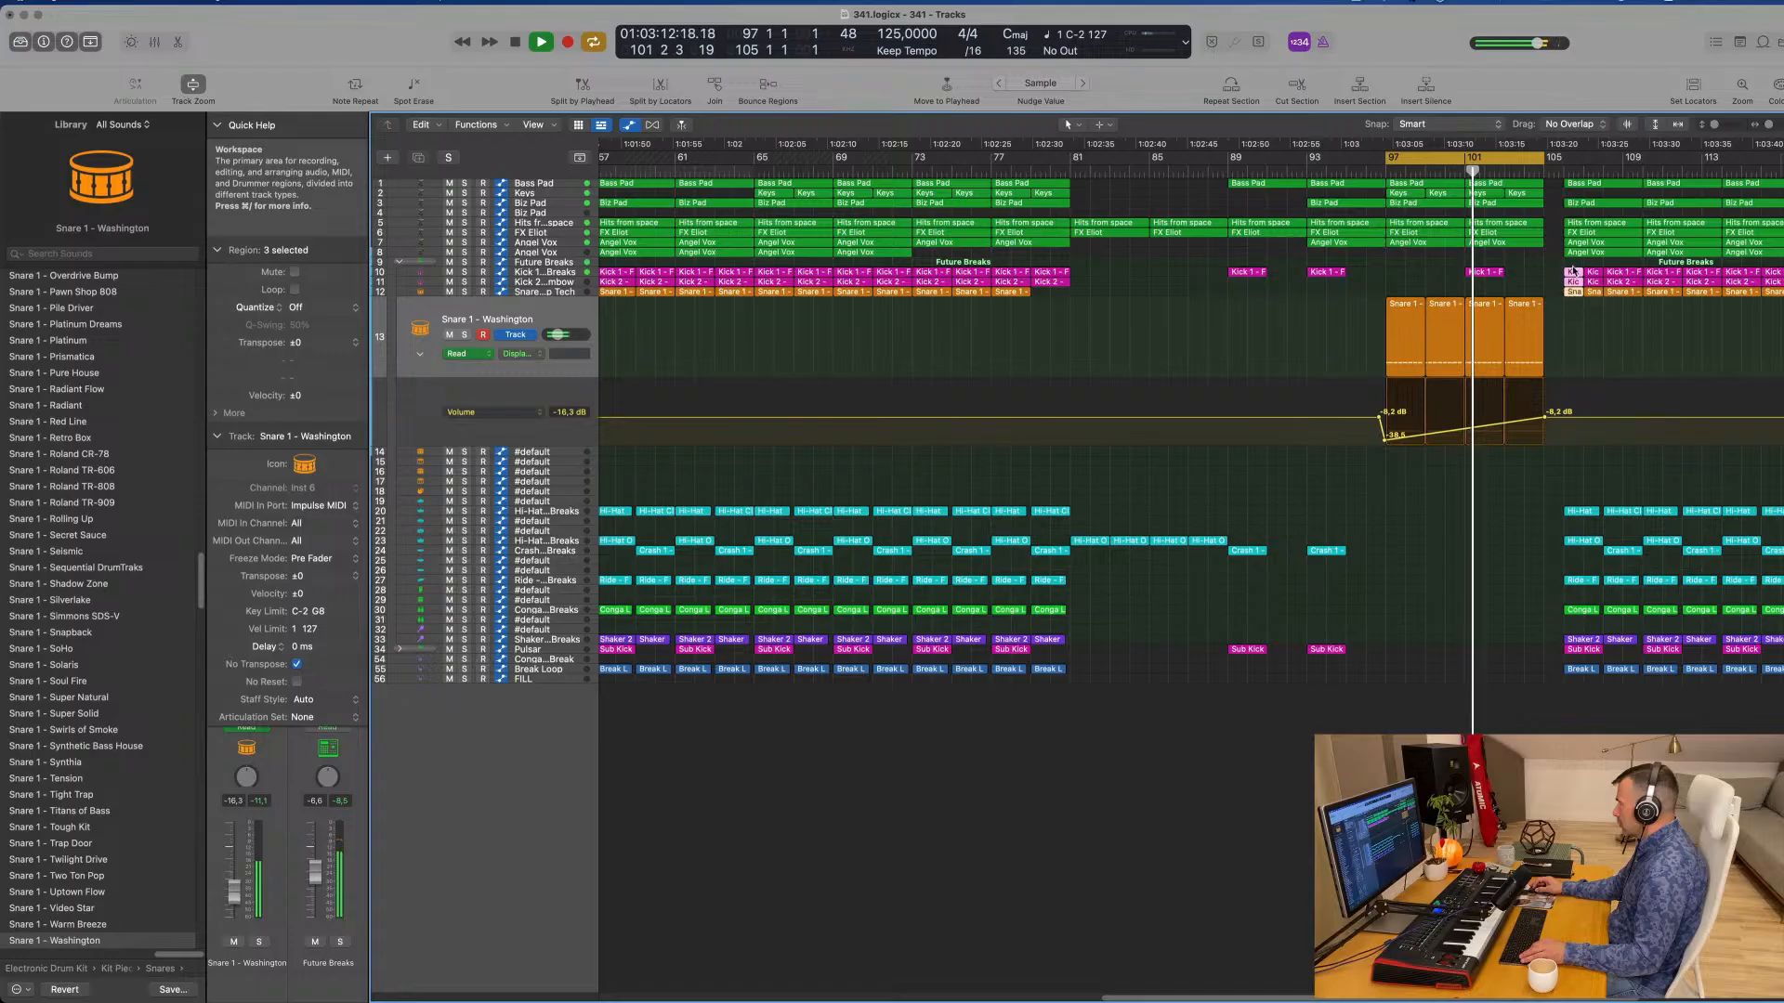
drag(1573, 272, 1555, 275)
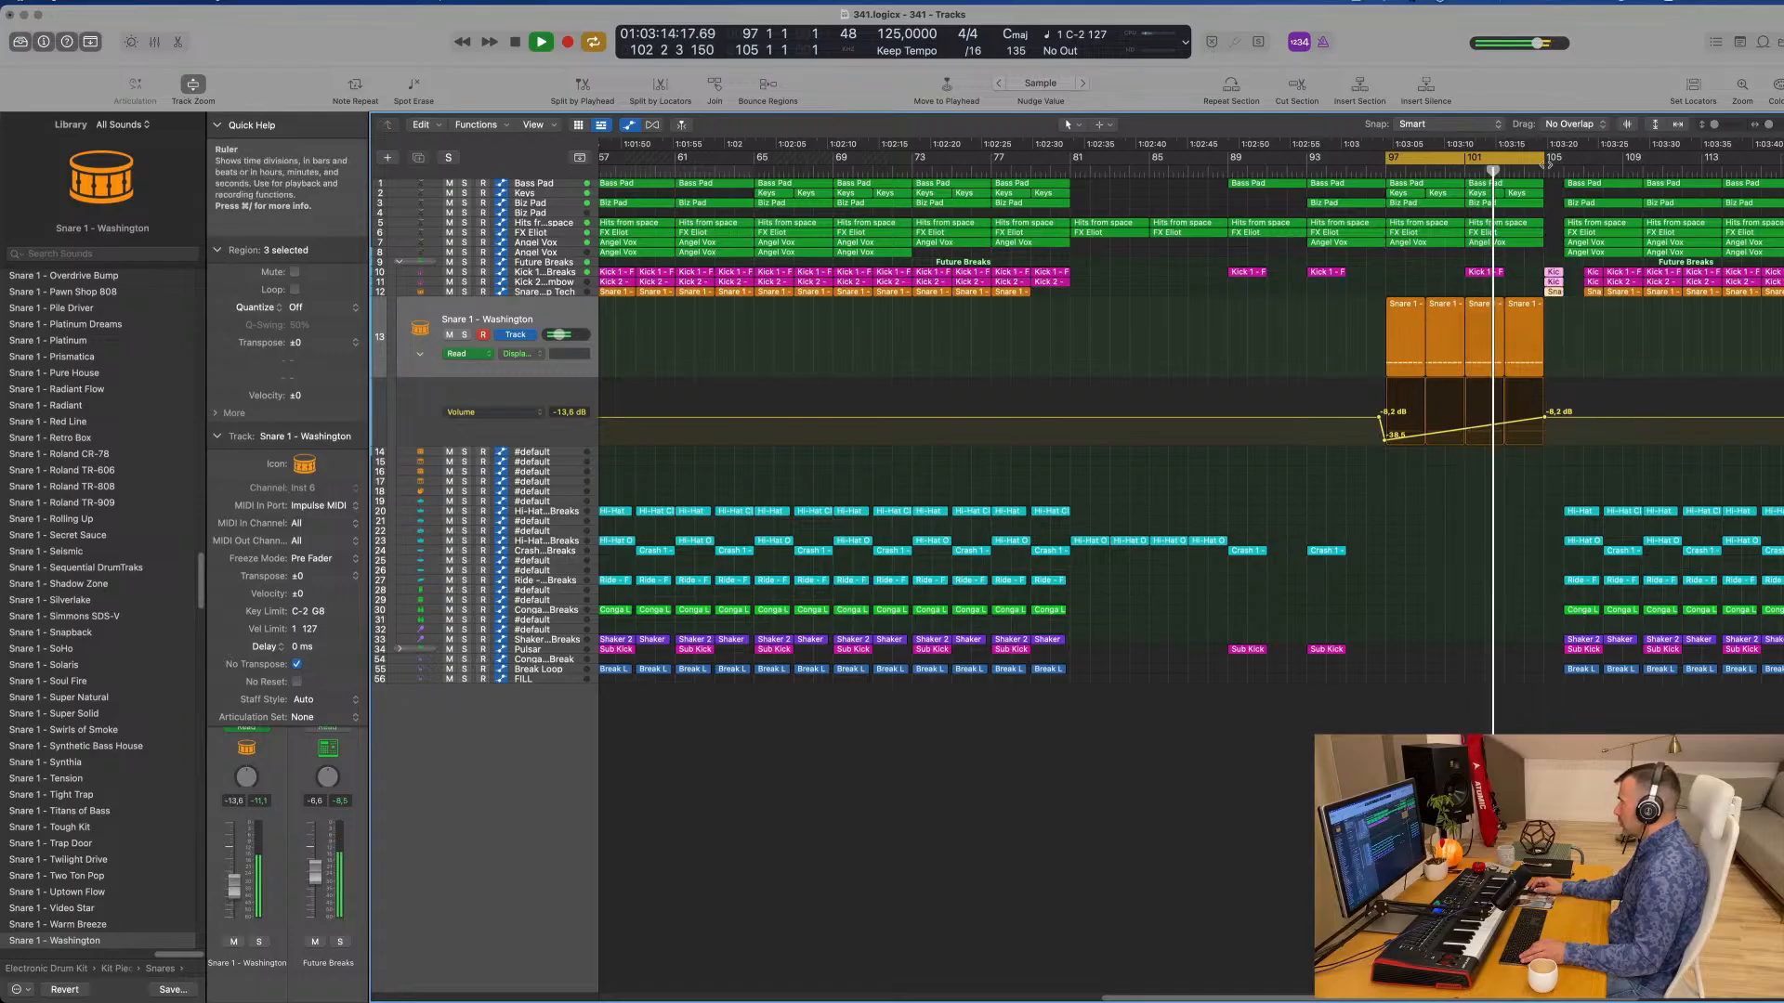
Step: Extend the cycle range's end to bar 108 and listen to the transition out of the snare roll
drag(1542, 157, 1615, 160)
key(super+Left)
key(super+Left)
key(super+Left)
key(super+Left)
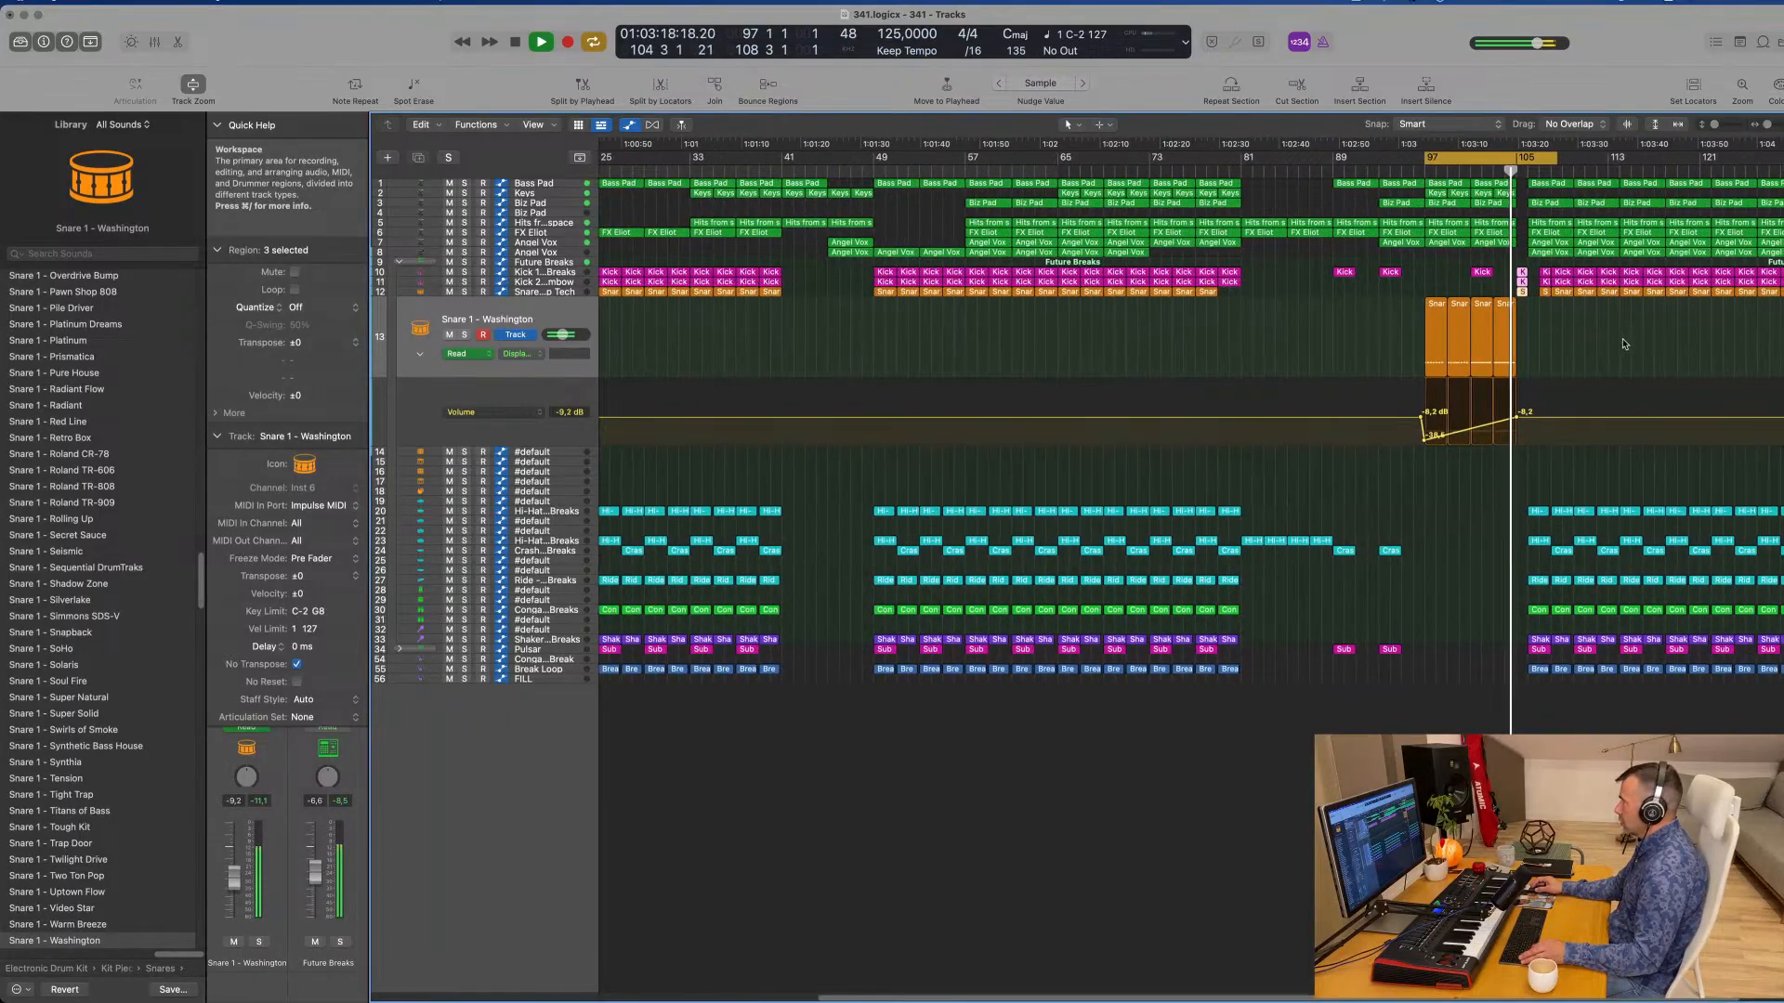
key(super+Right)
key(super+Right)
key(super+Right)
scroll(1625, 341, down, 4)
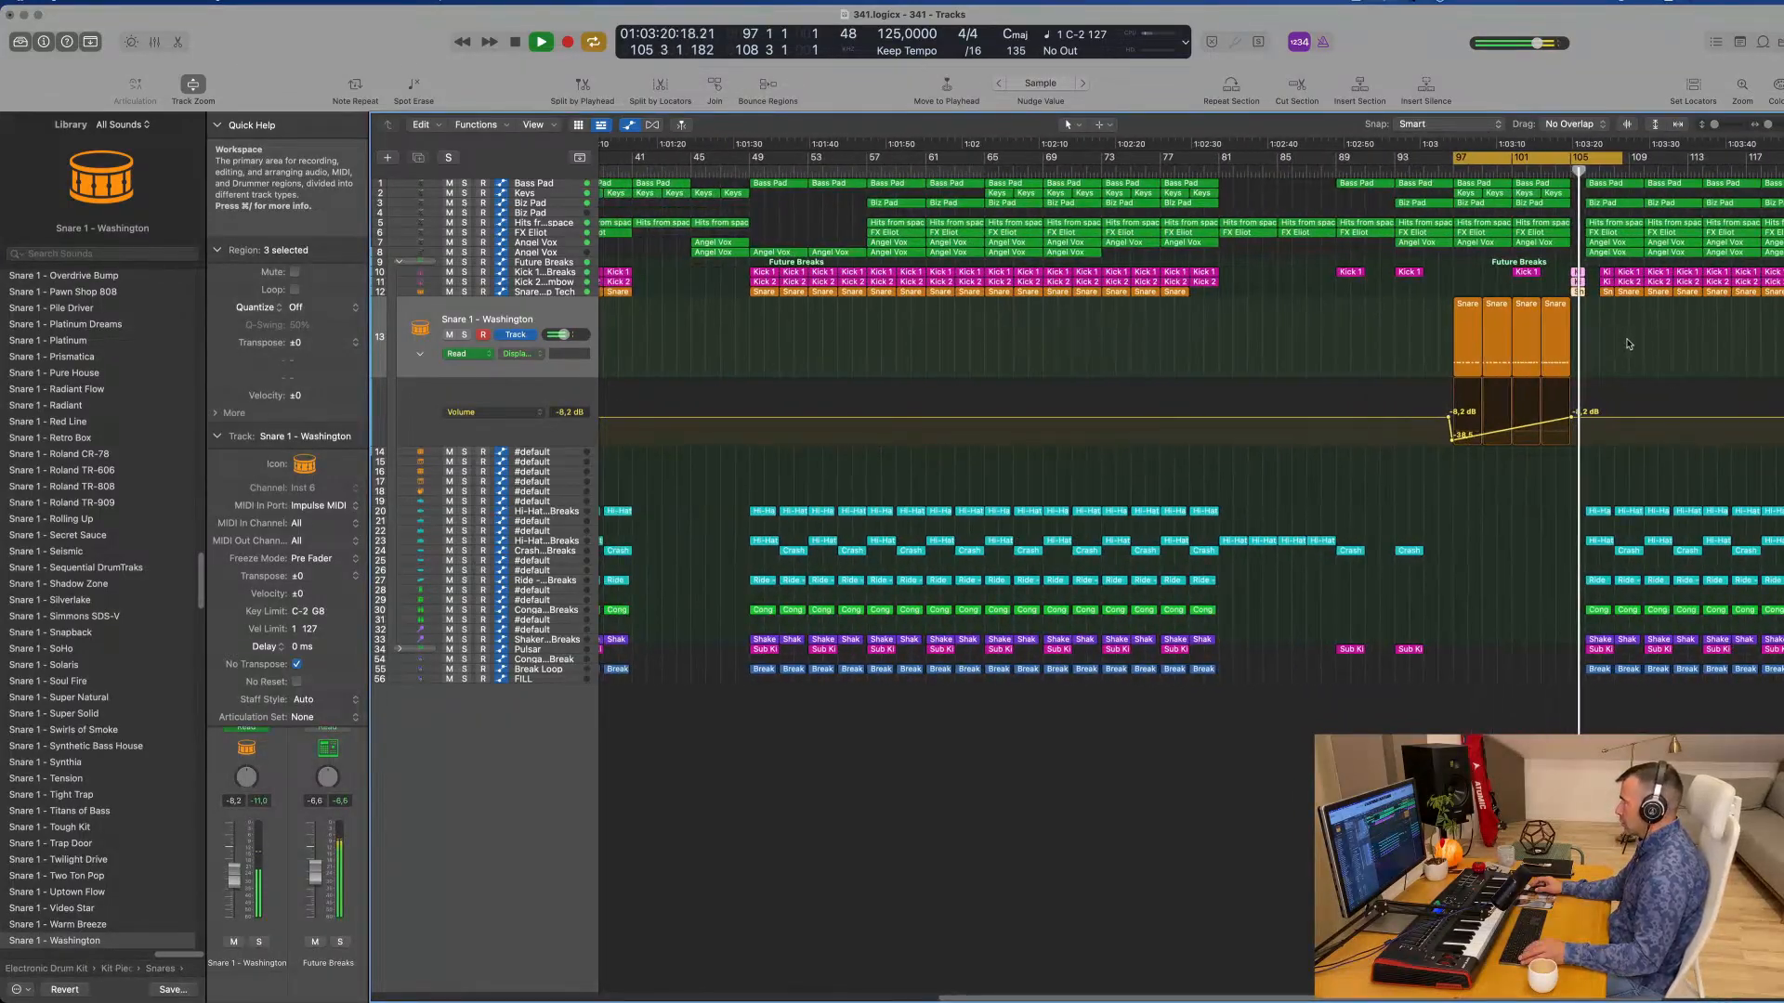
scroll(1633, 342, up, 3)
scroll(1635, 341, up, 3)
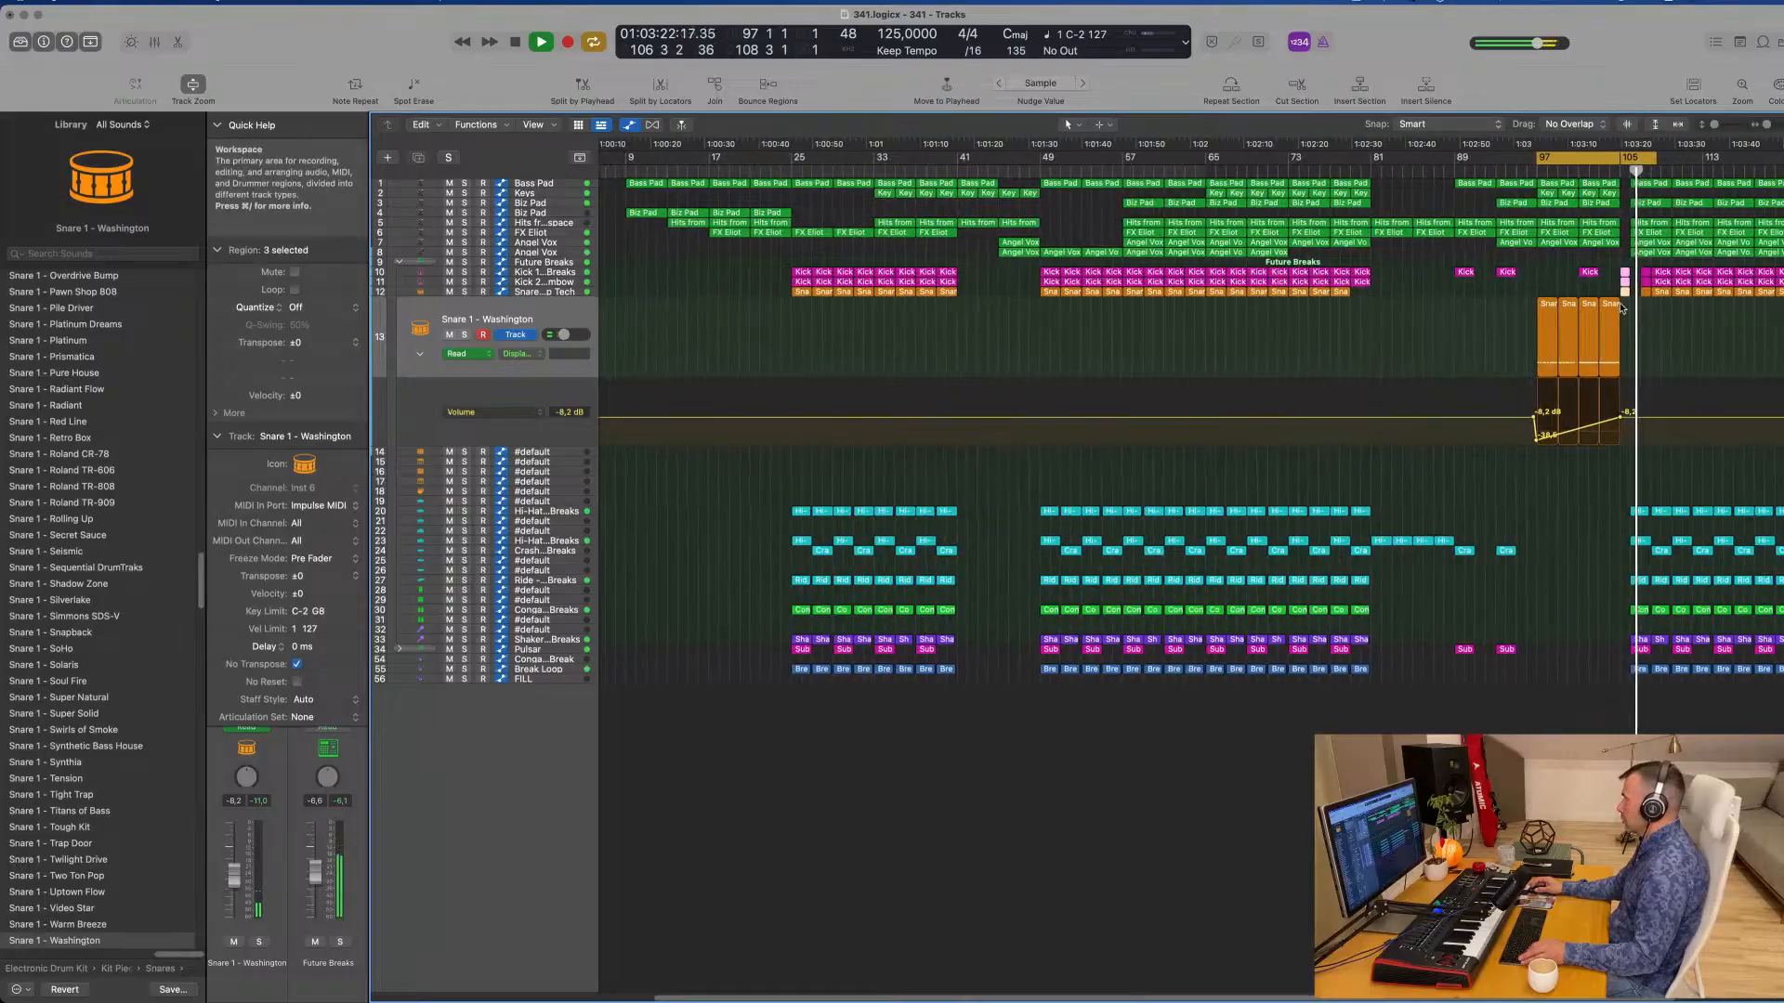
click(1680, 330)
scroll(1673, 324, up, 2)
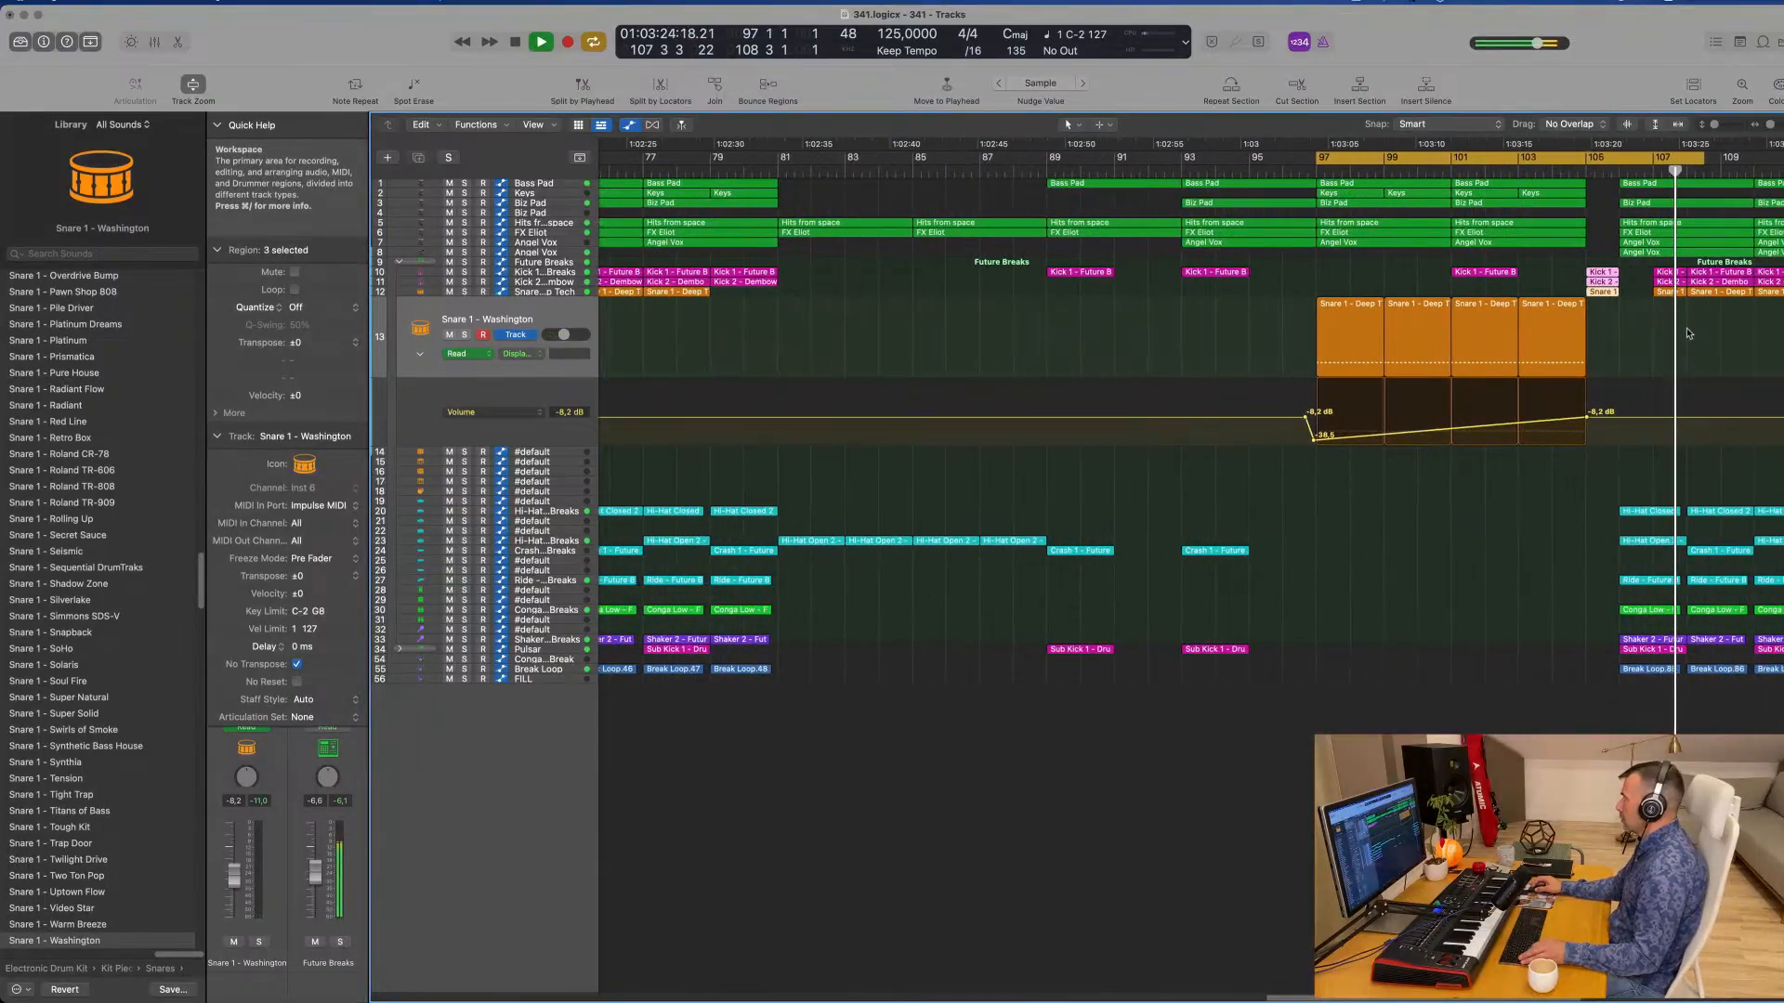
Step: Copy the one-bar kick and snare regions from bar 105 to bar 106 and start the cycle range at bar 81
drag(1663, 313, 1647, 277)
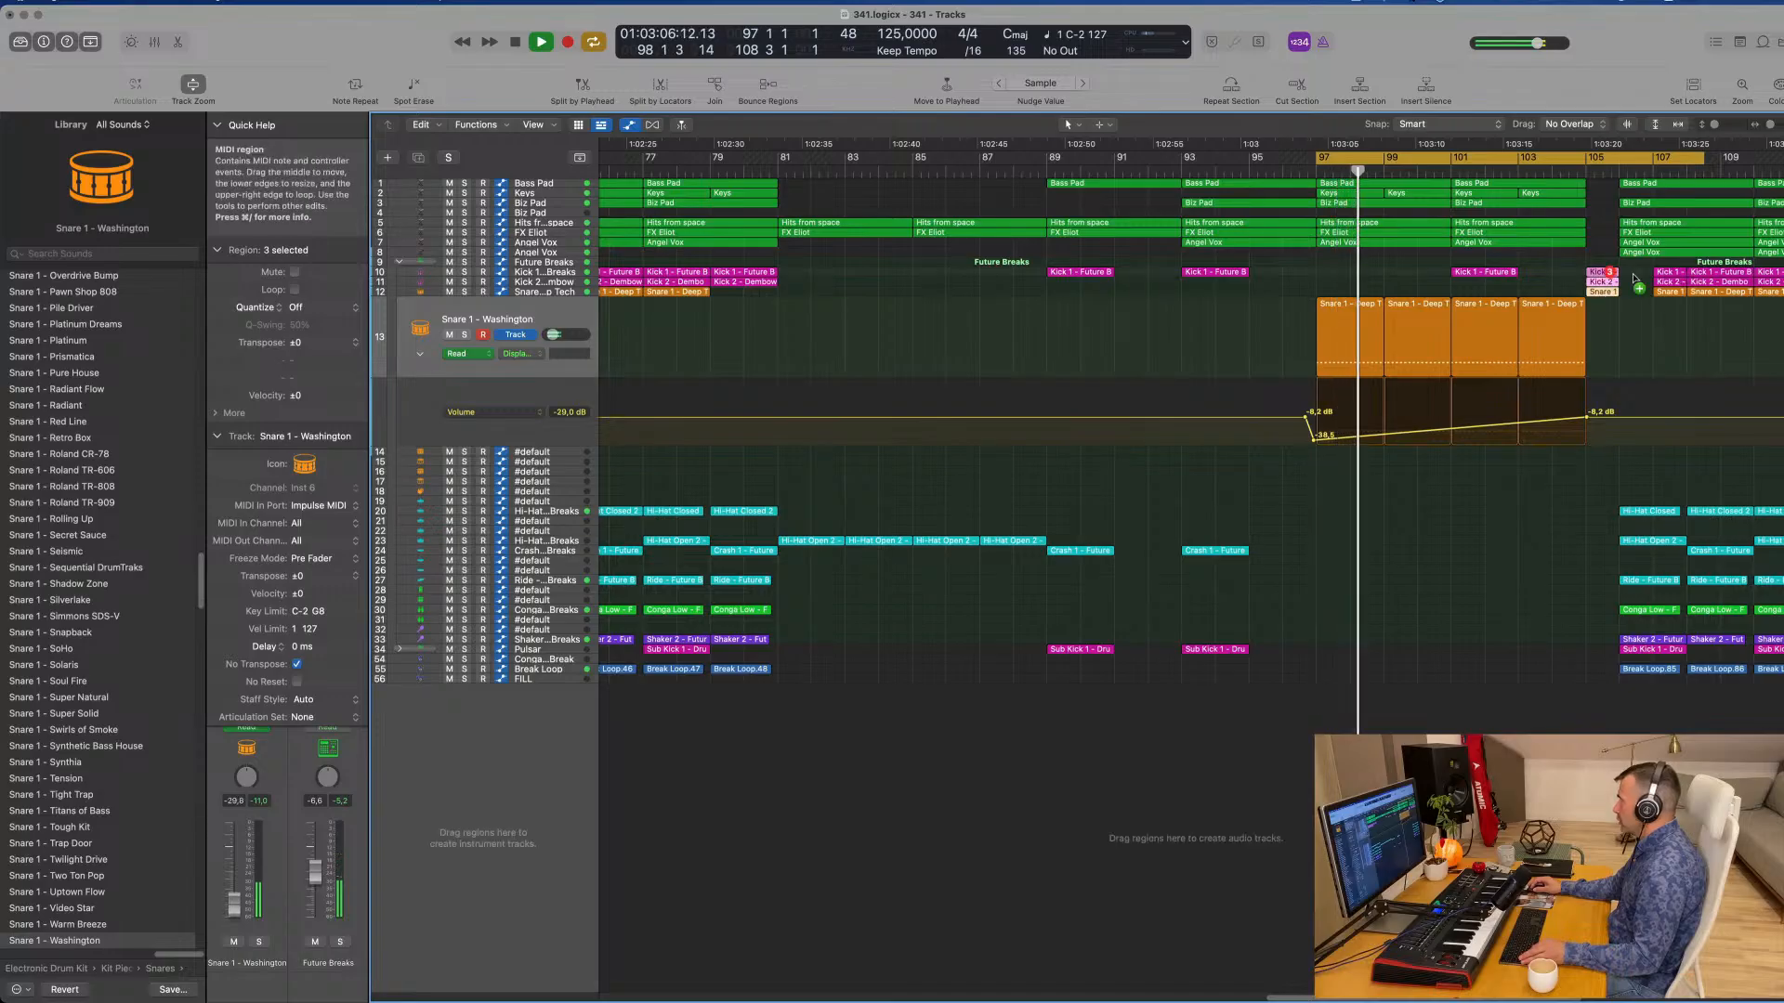
drag(1610, 297, 1574, 252)
scroll(1574, 171, down, 5)
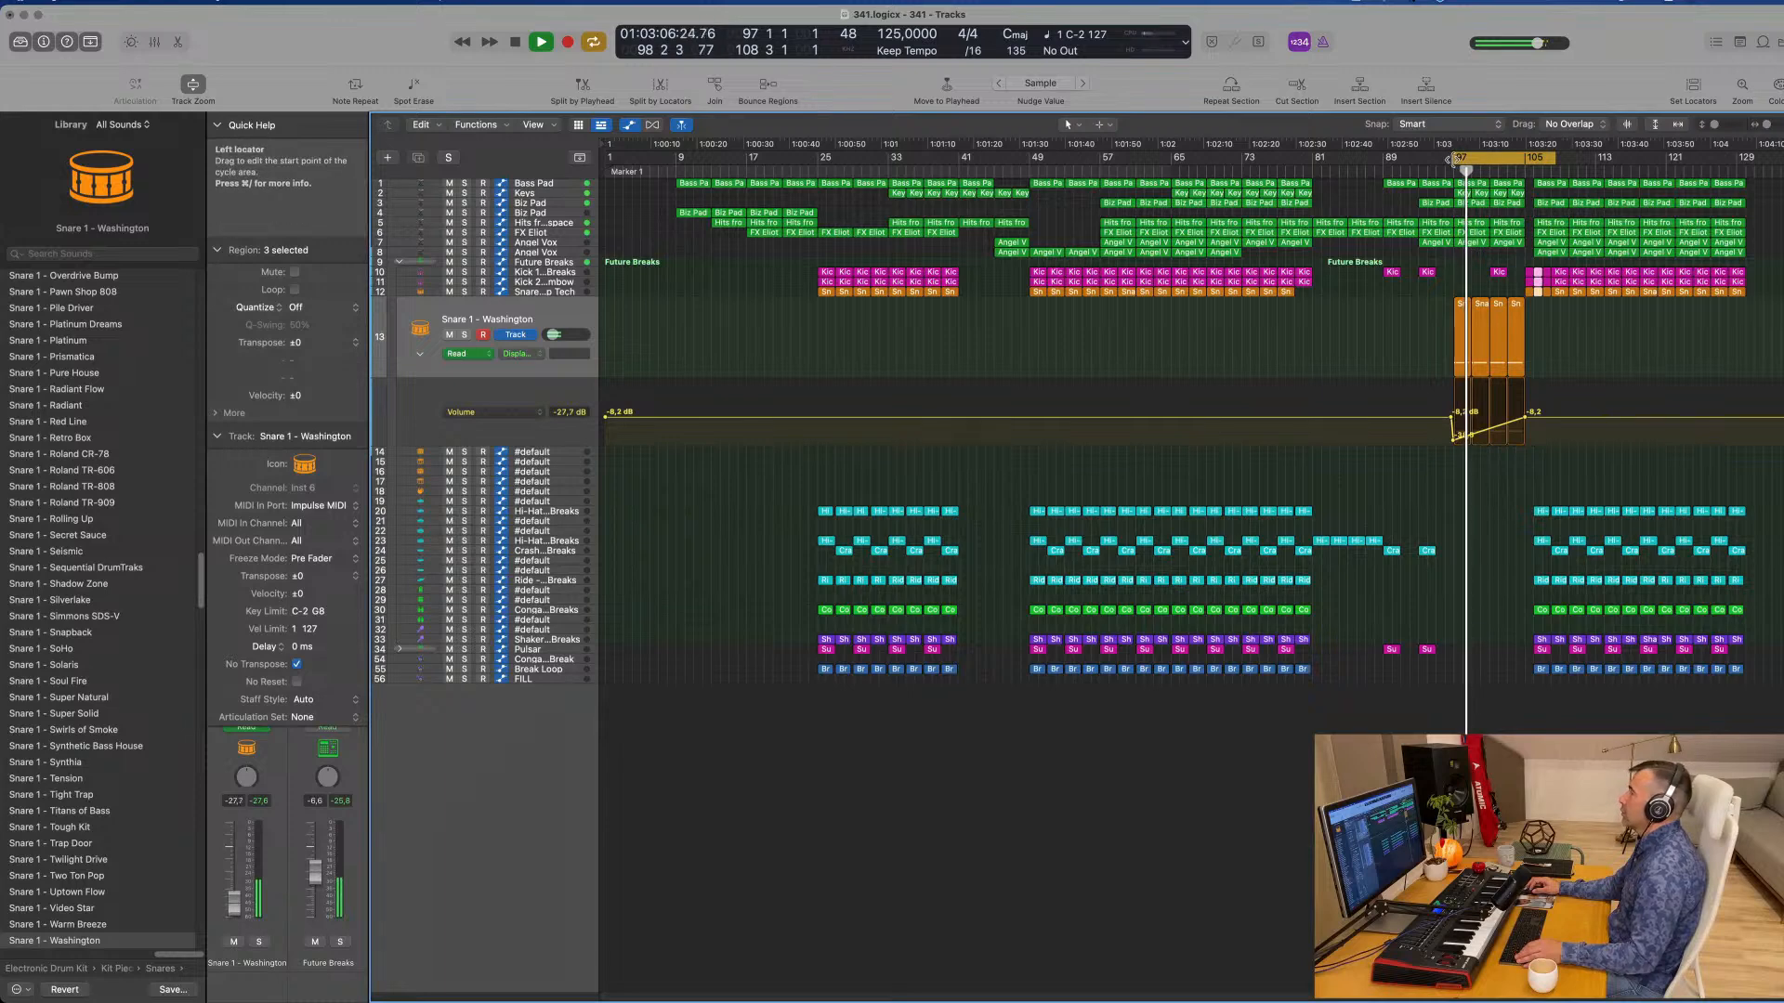
drag(1455, 171, 1313, 178)
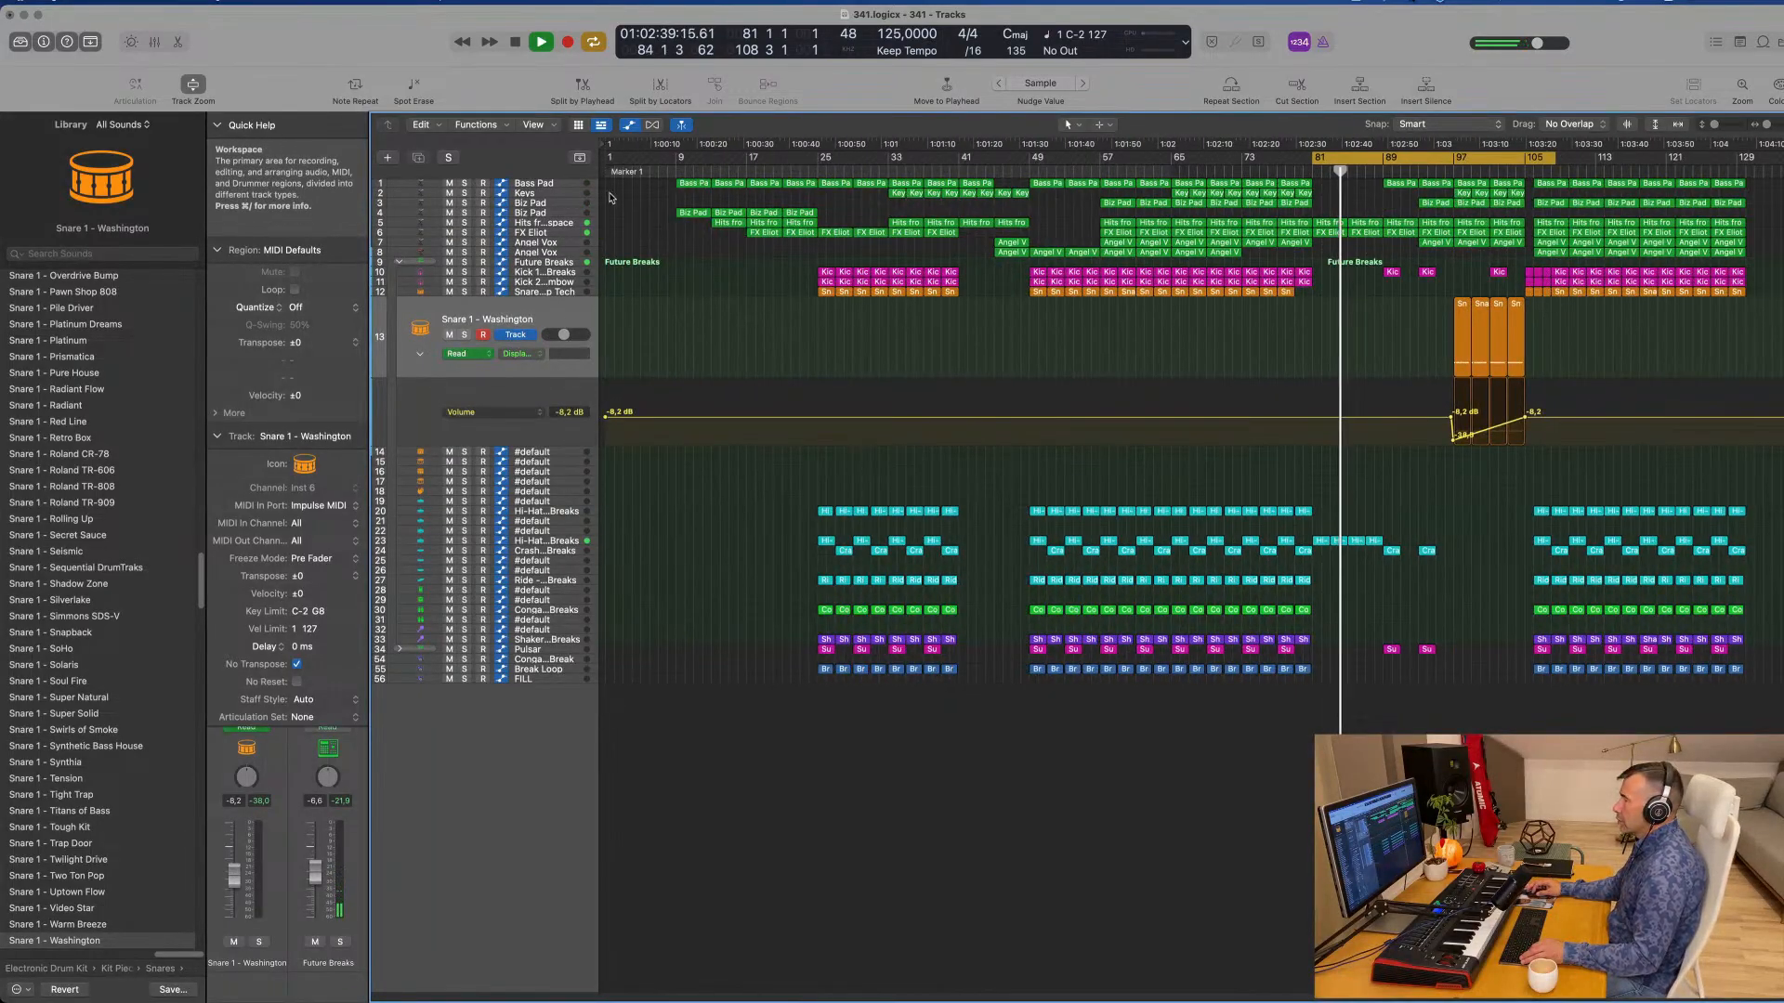
Step: Copy the Keys regions from bars 97–105 back over bars 81–97 and flatten the copied Cutoff ramps into a low, gradual rise
click(576, 194)
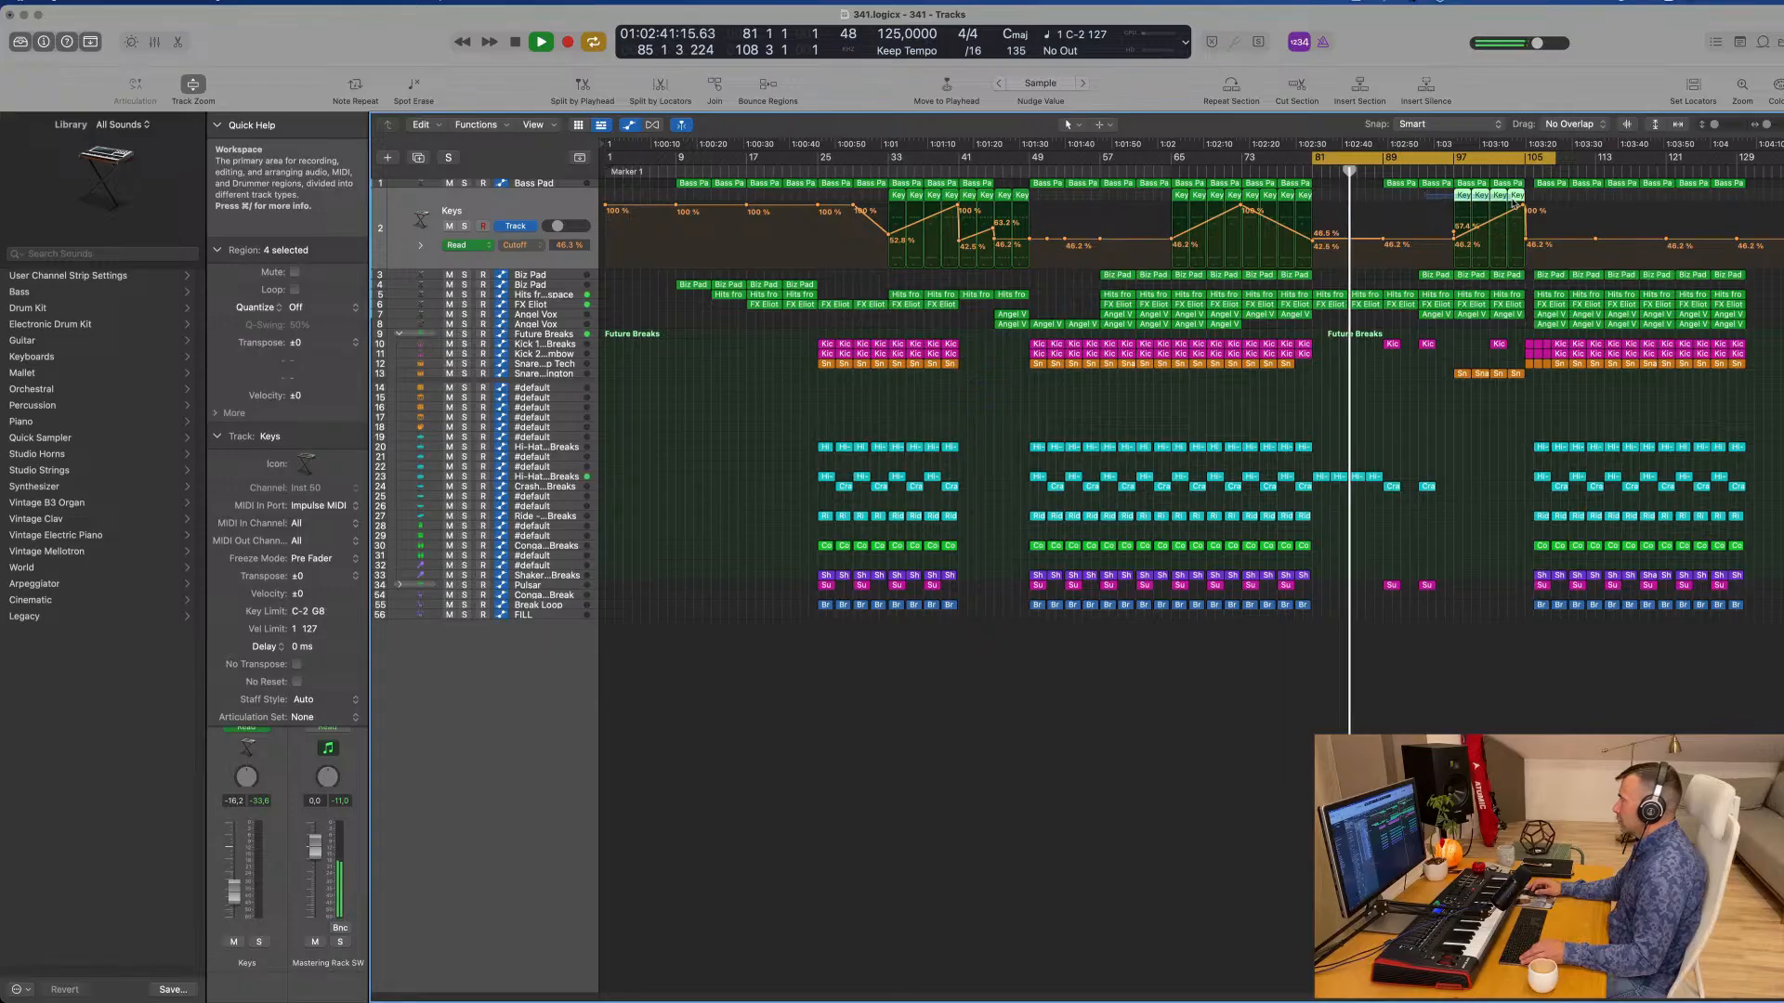
drag(1516, 202, 1385, 210)
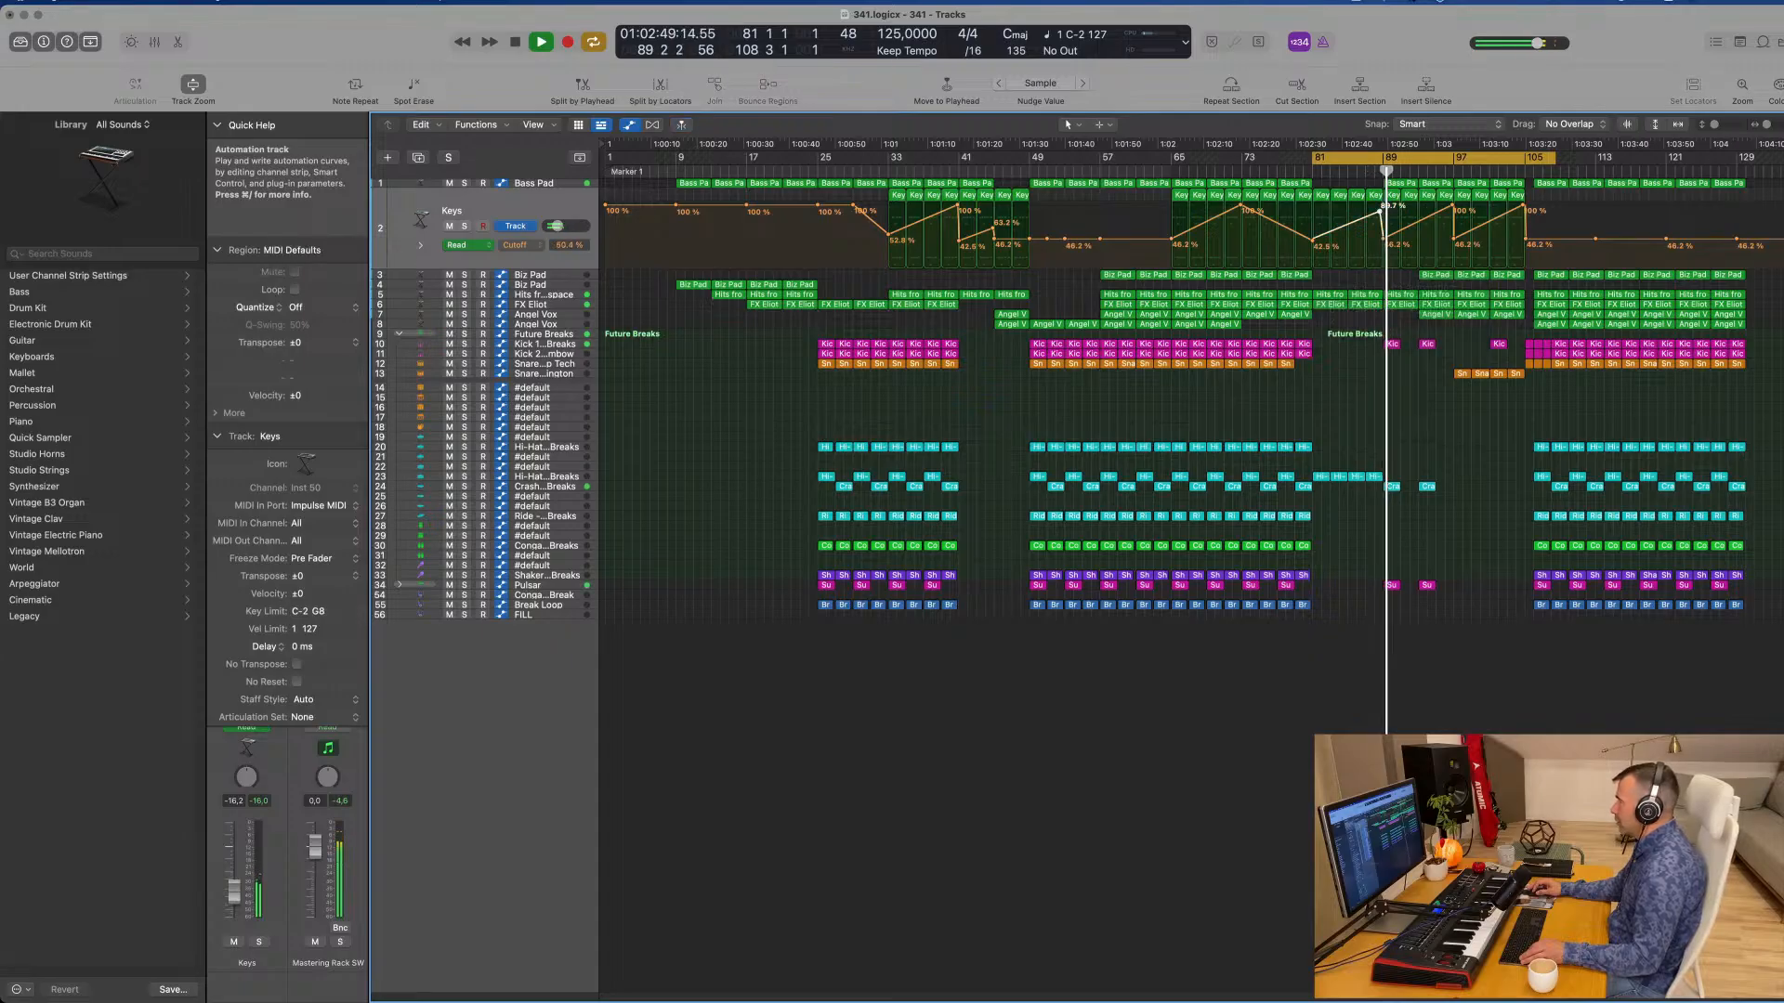
key(space)
key(space)
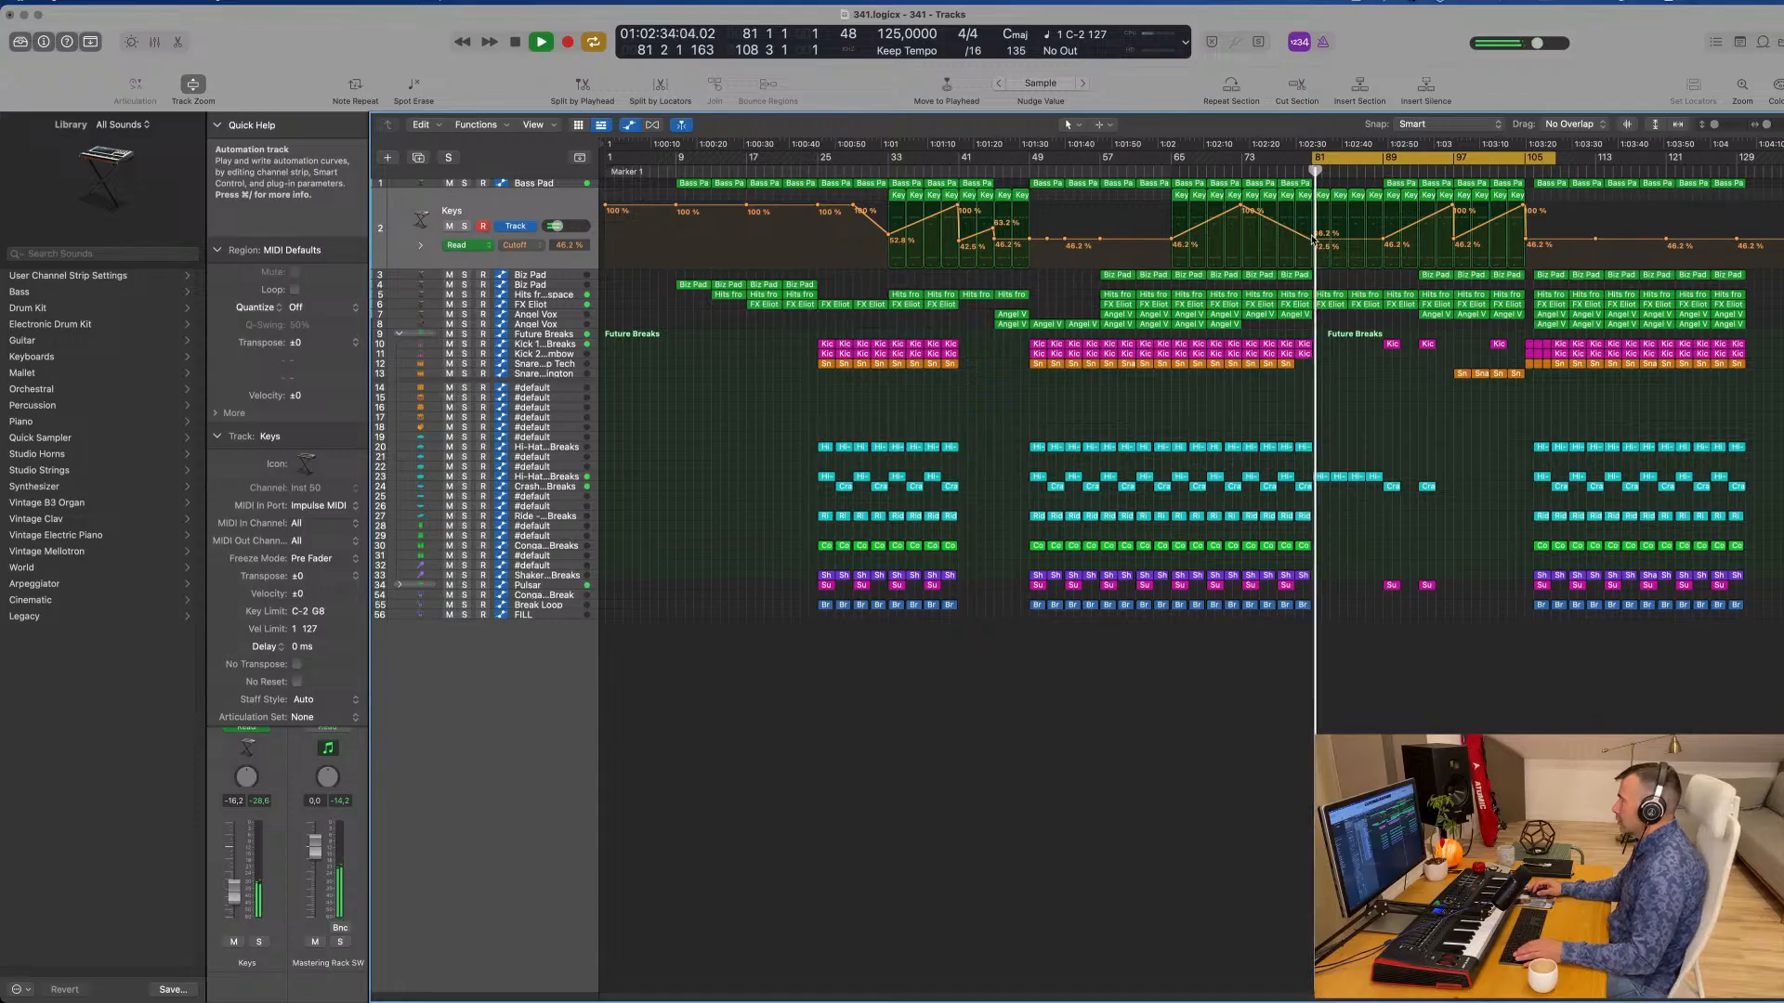
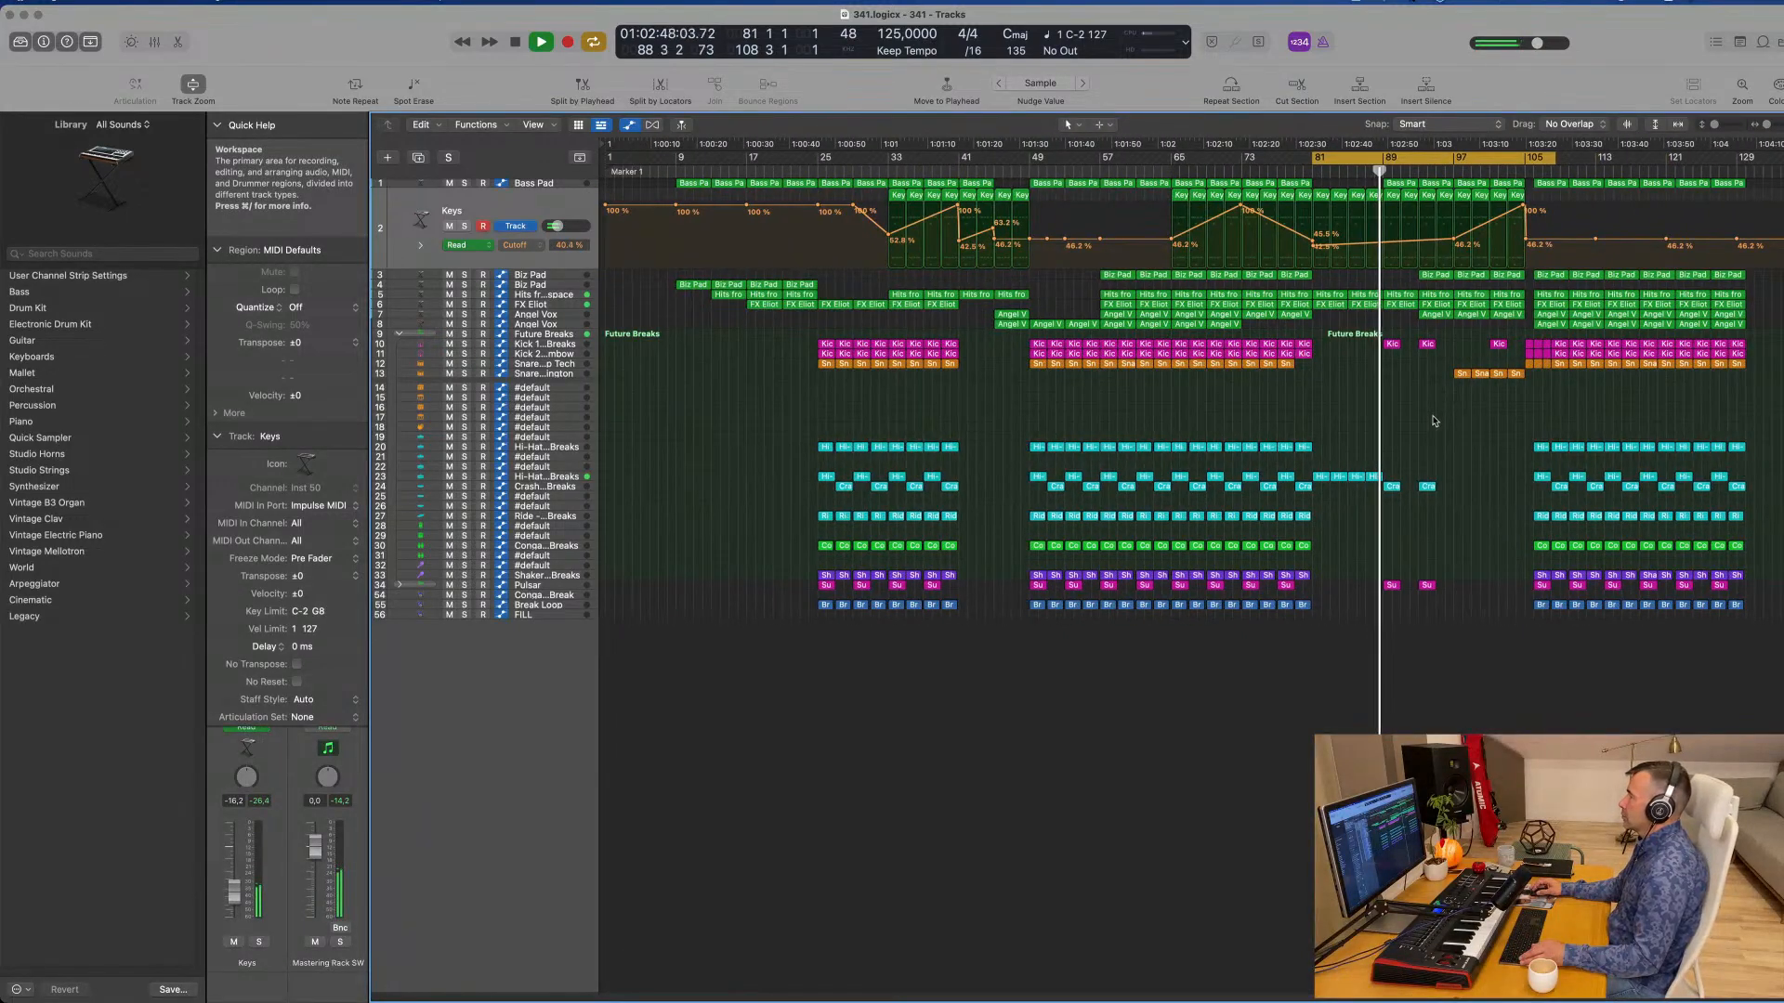
Step: Copy one-bar Crash and Sub Kick regions to bars 101 and 105 as accents
click(552, 184)
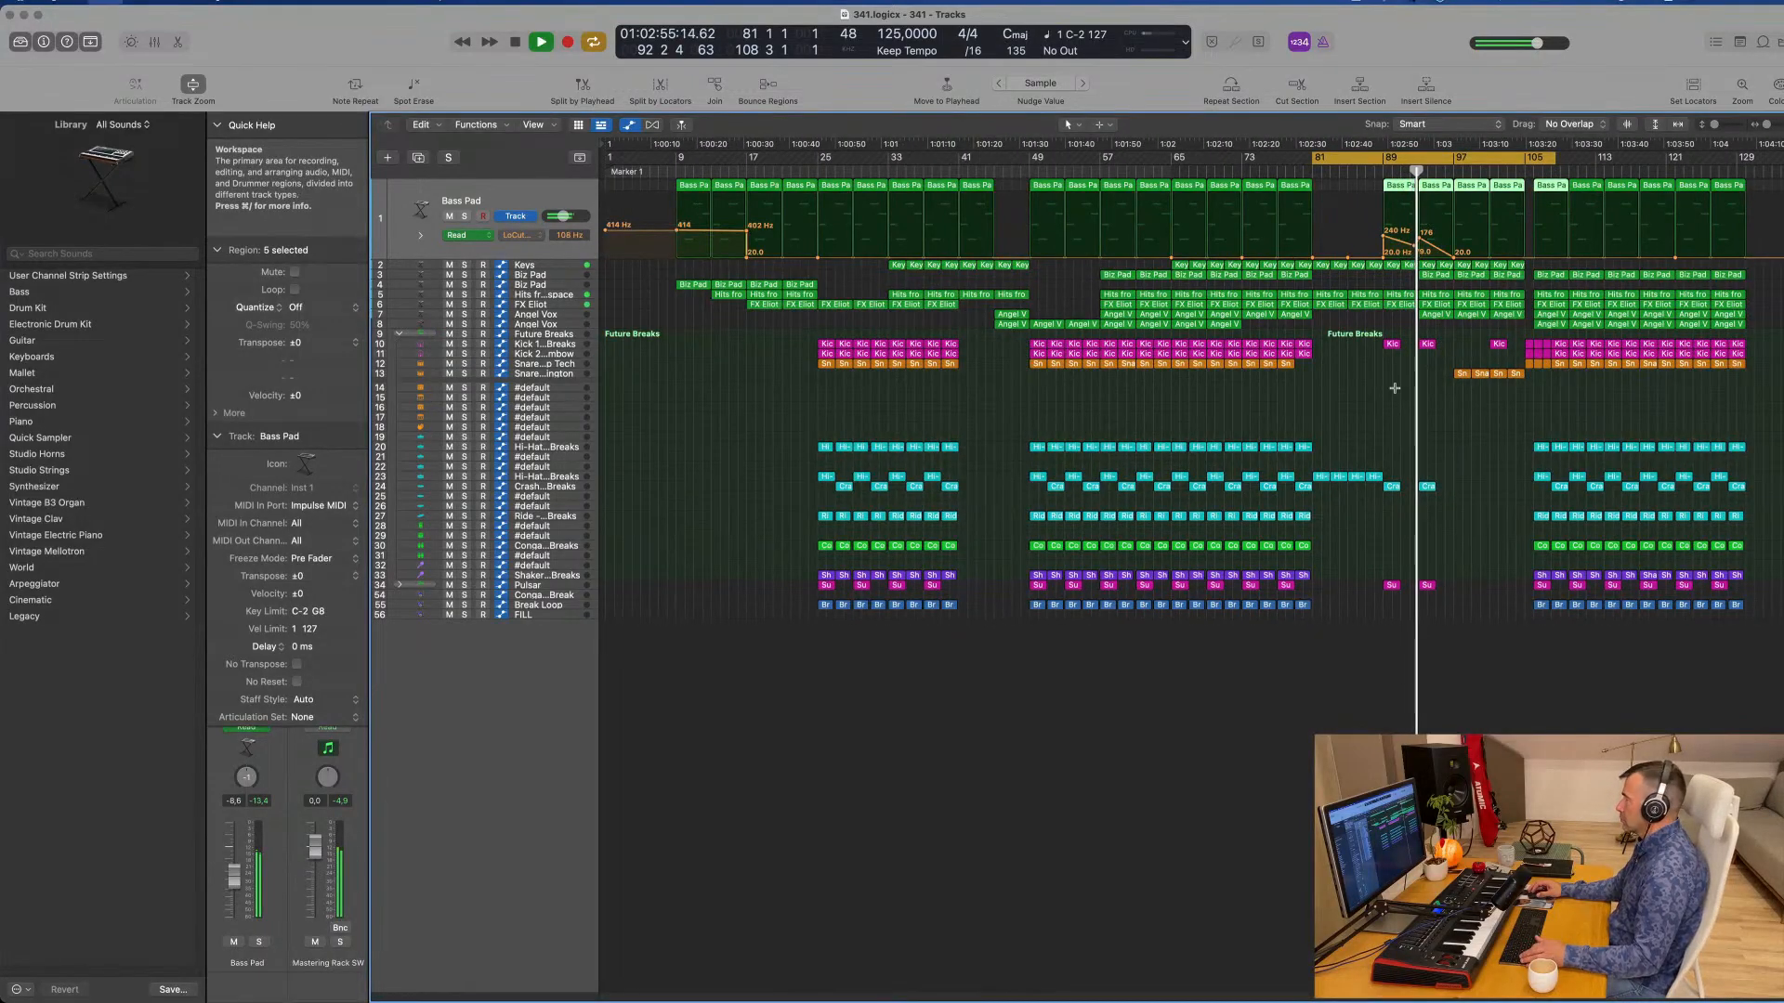
key(super+Right)
drag(1445, 460, 1501, 585)
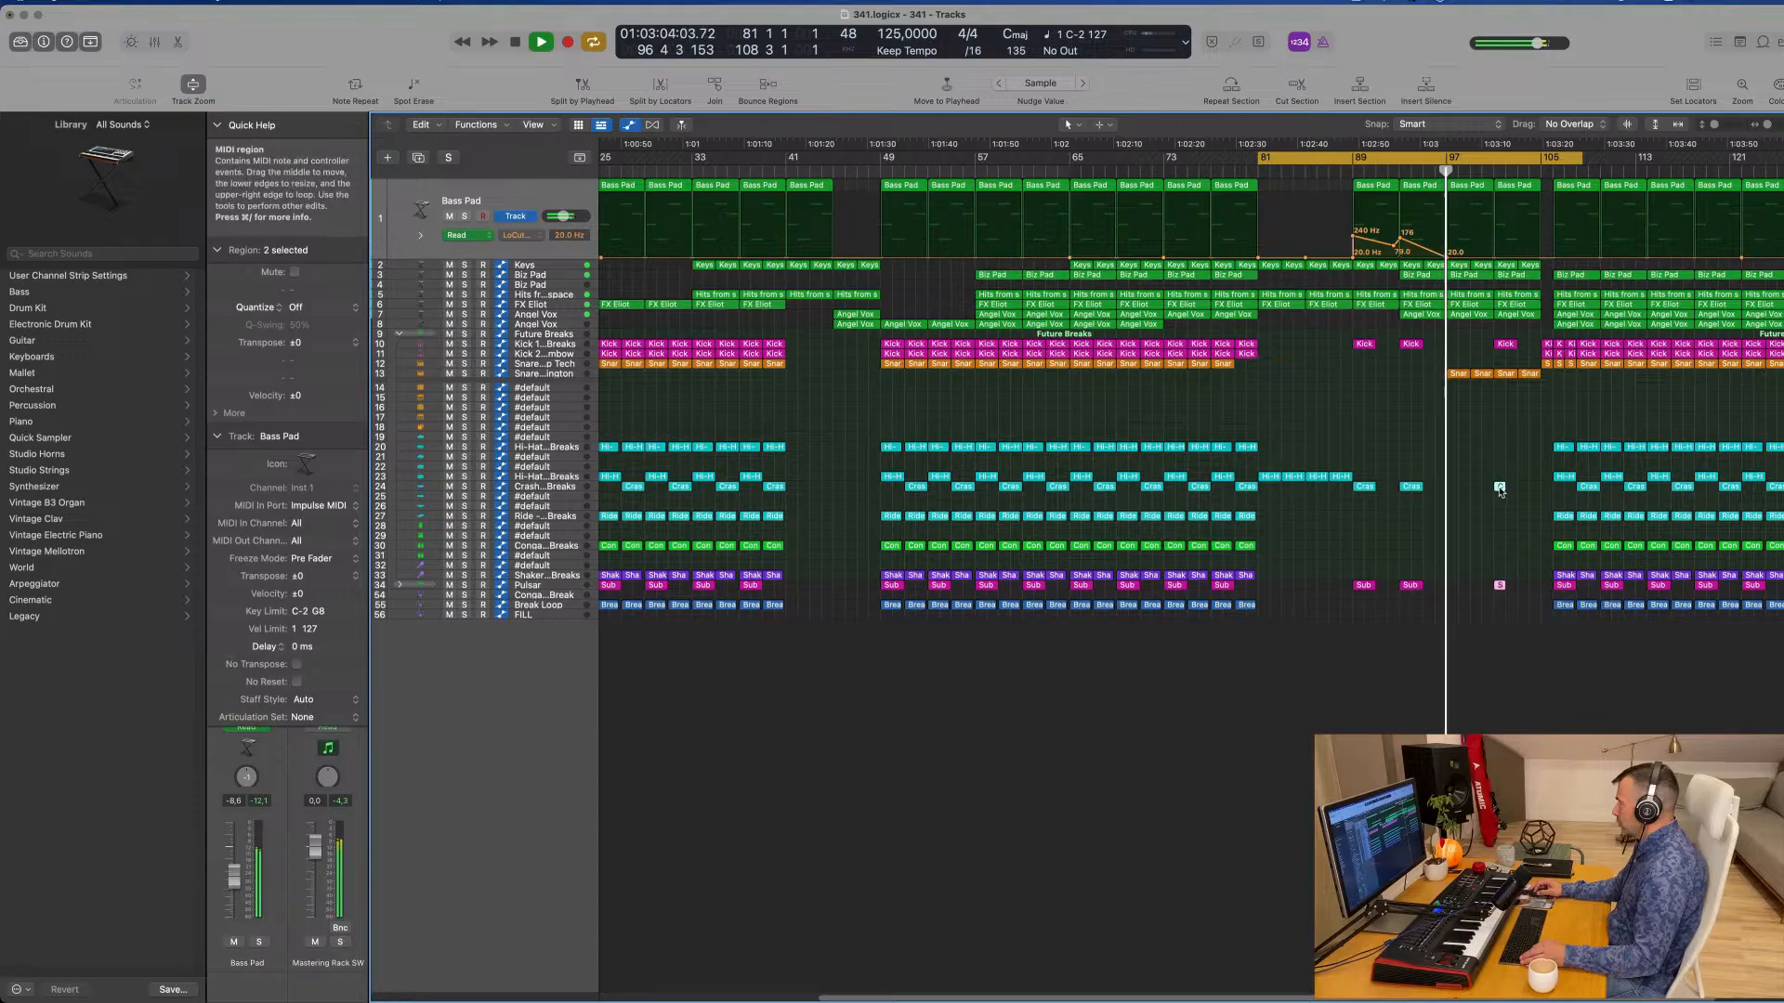
drag(1501, 490, 1546, 490)
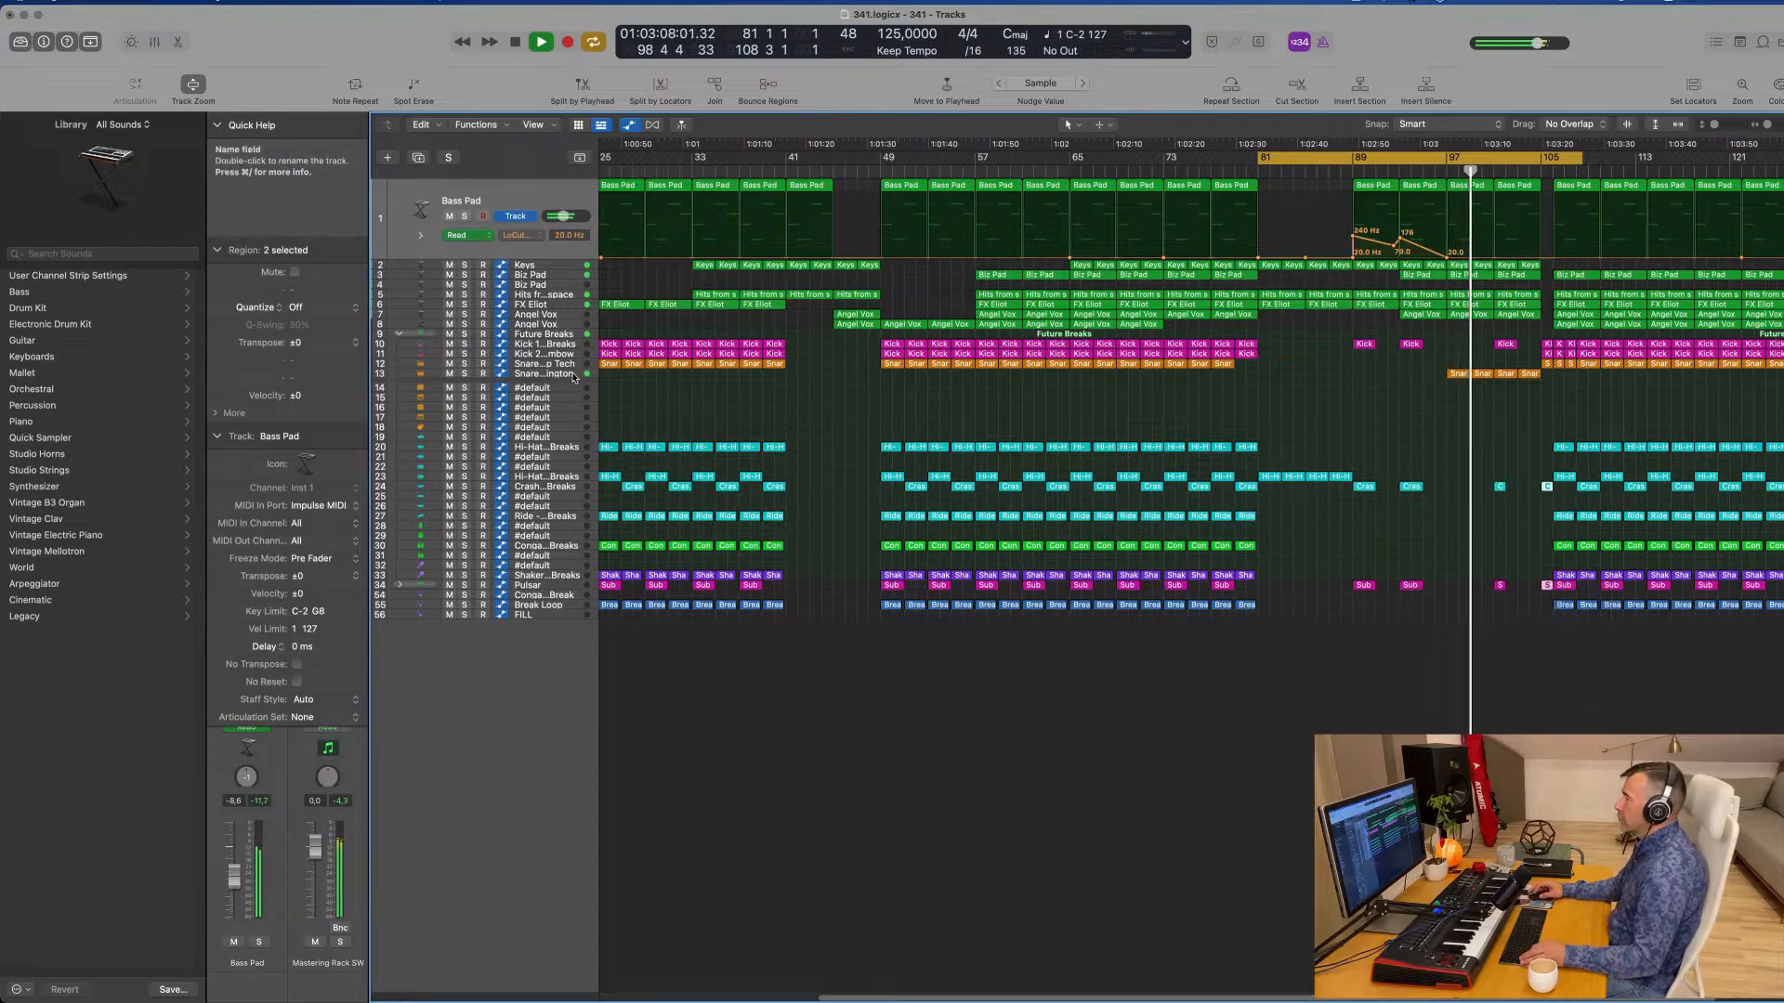
Step: Show the Washington snare's Volume automation and lower the end of the ramp just before bar 105
click(517, 373)
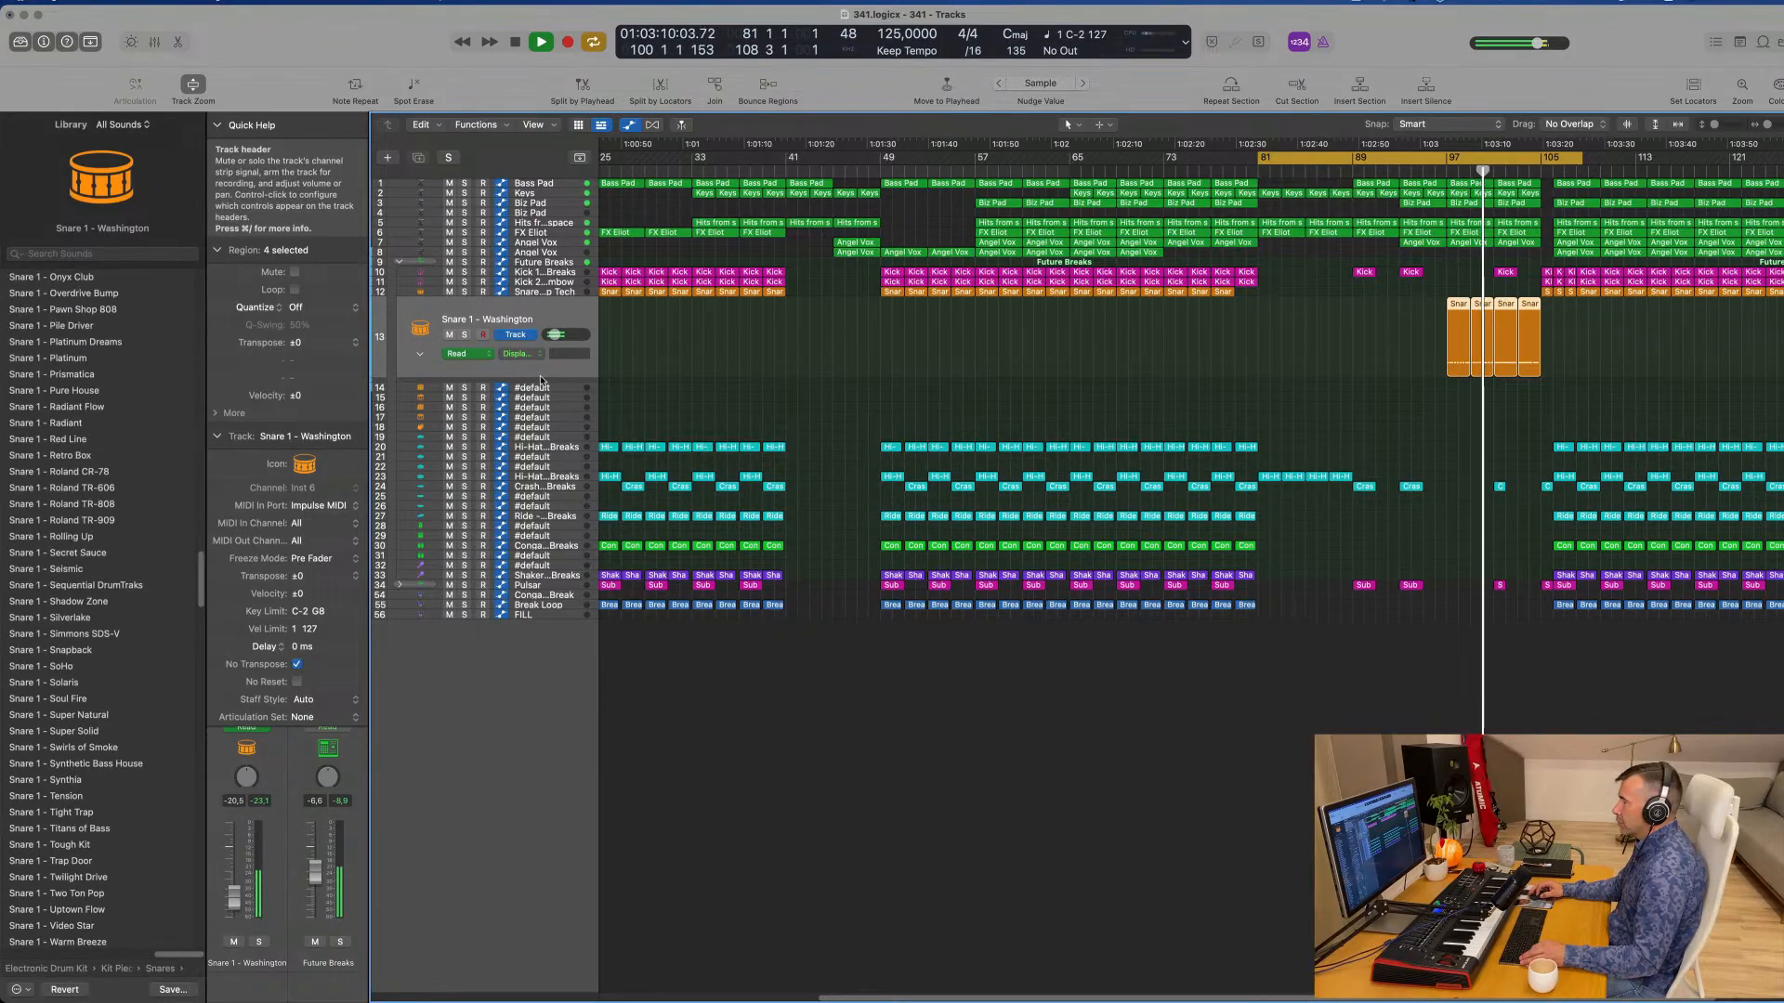
click(421, 358)
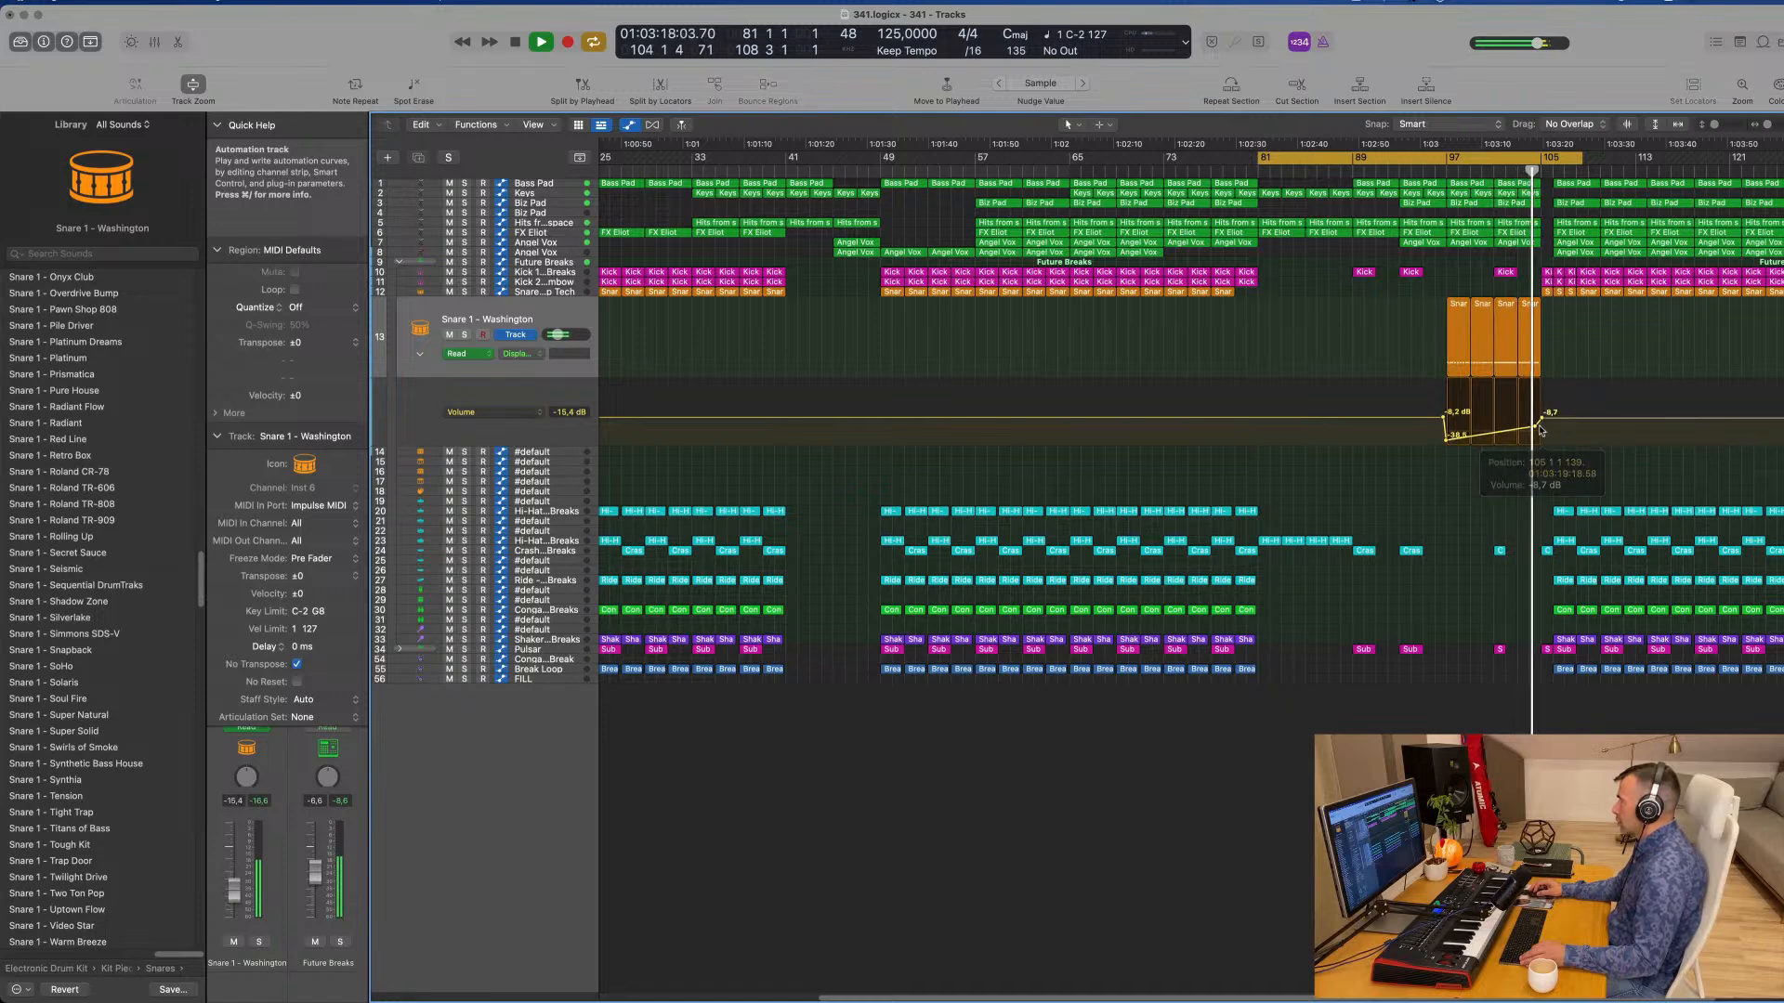
scroll(1521, 442, left, 3)
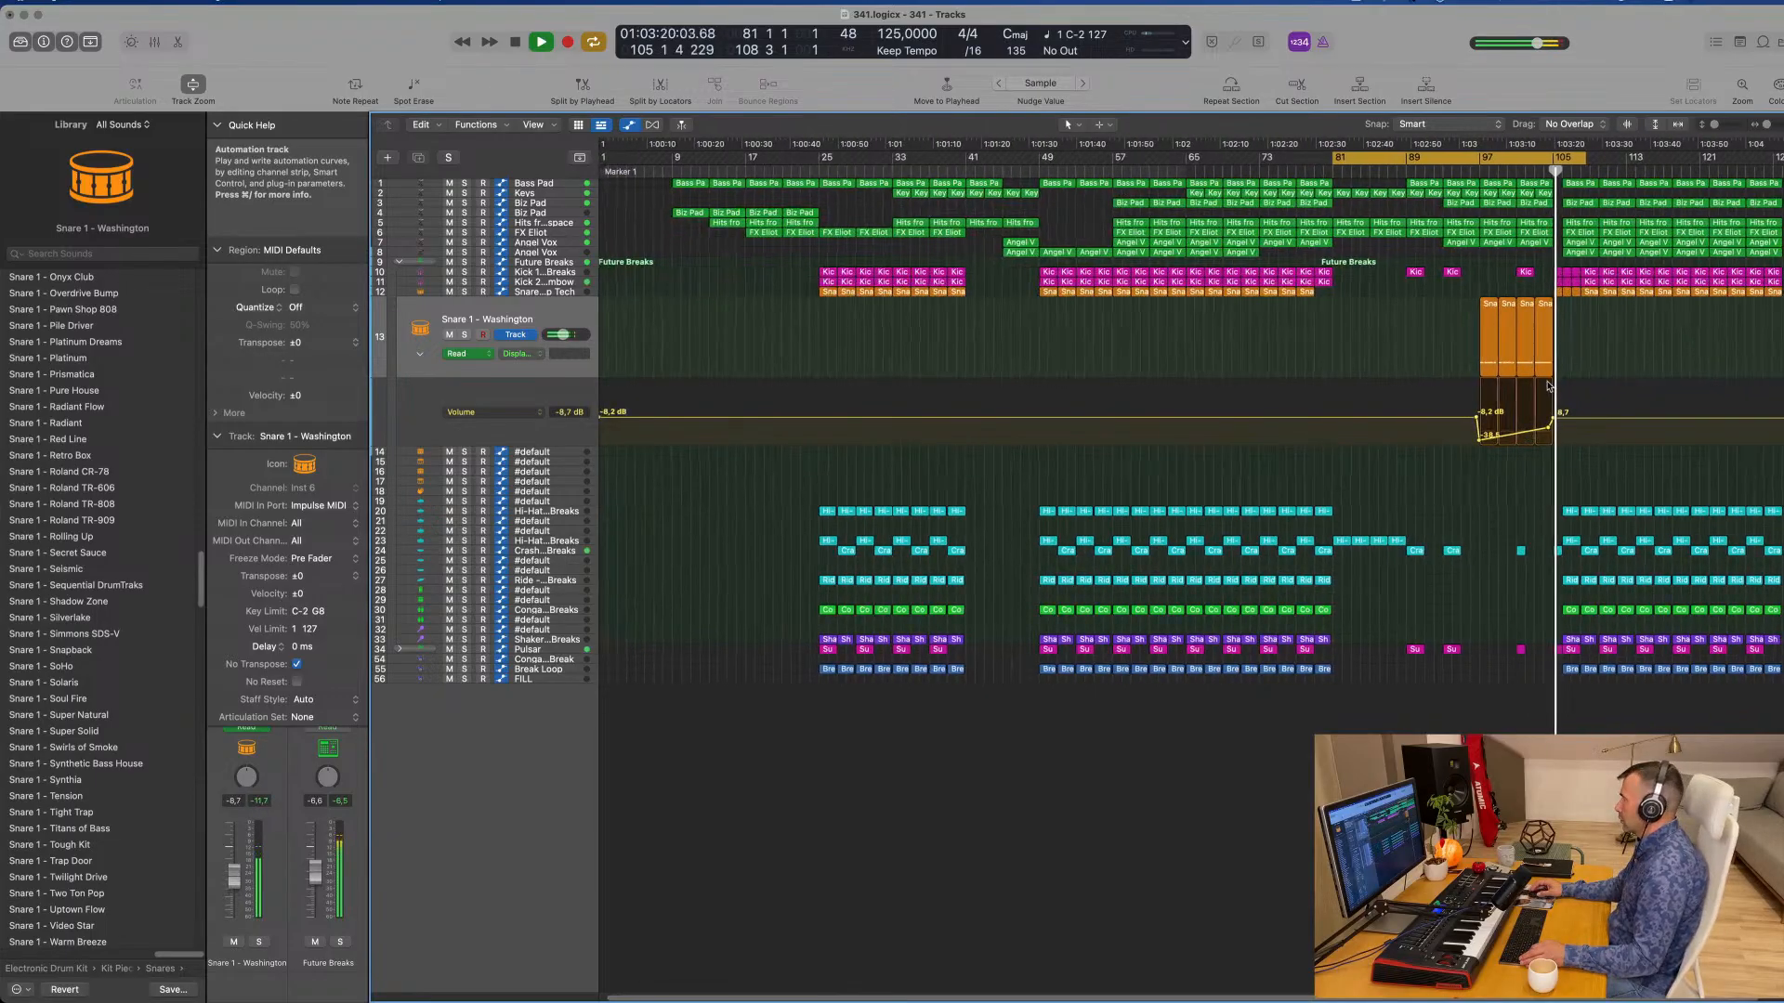
Step: Extend the cycle range's end past bar 120 to the end of the arrangement
scroll(1641, 387, up, 2)
scroll(1643, 390, down, 3)
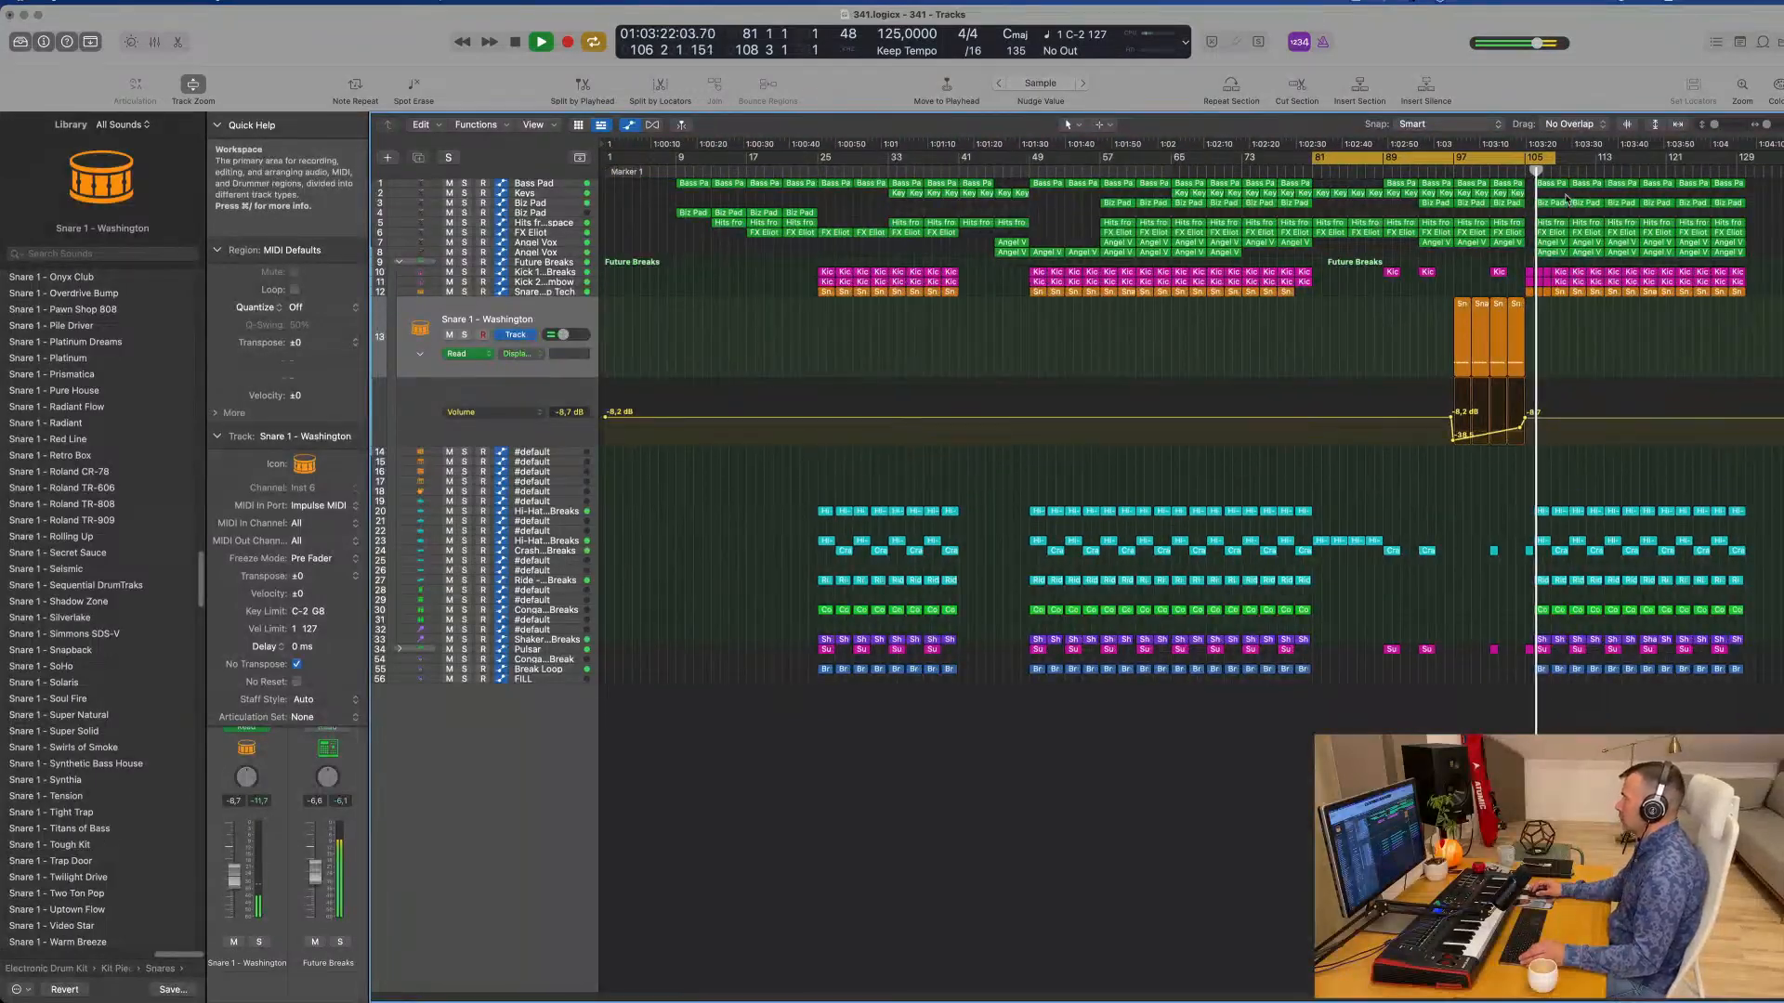
drag(1558, 158, 1656, 158)
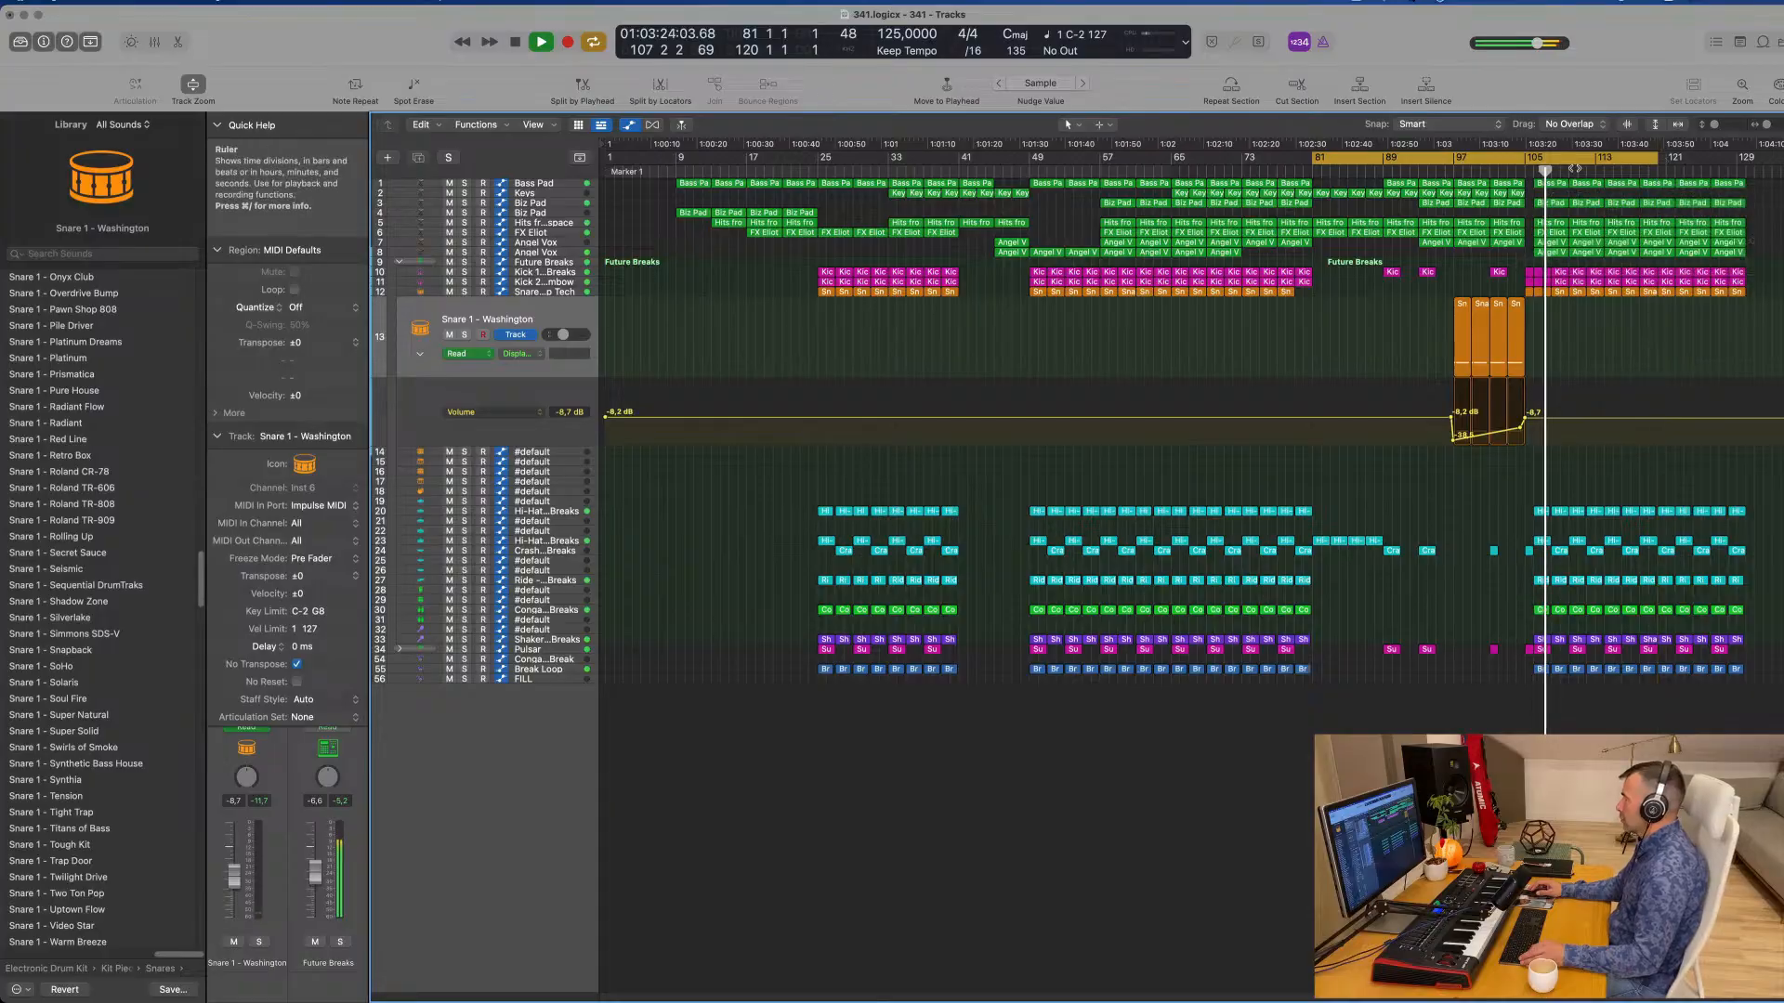
drag(1656, 170, 1747, 170)
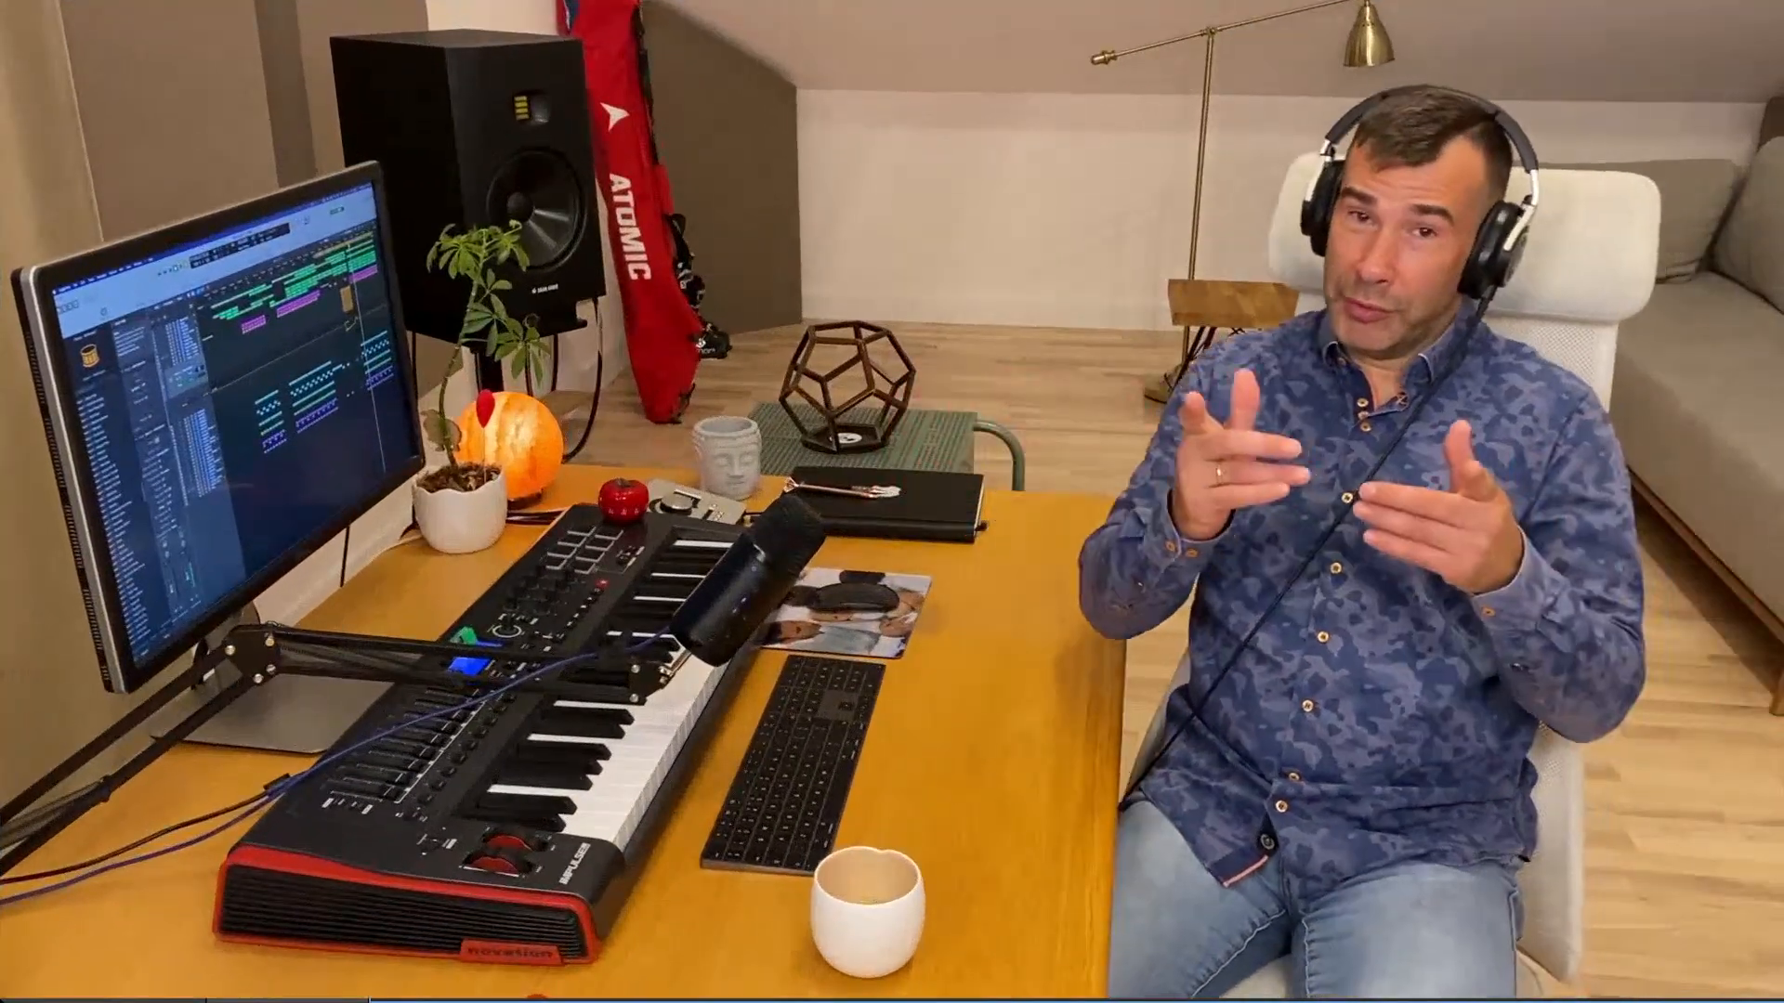